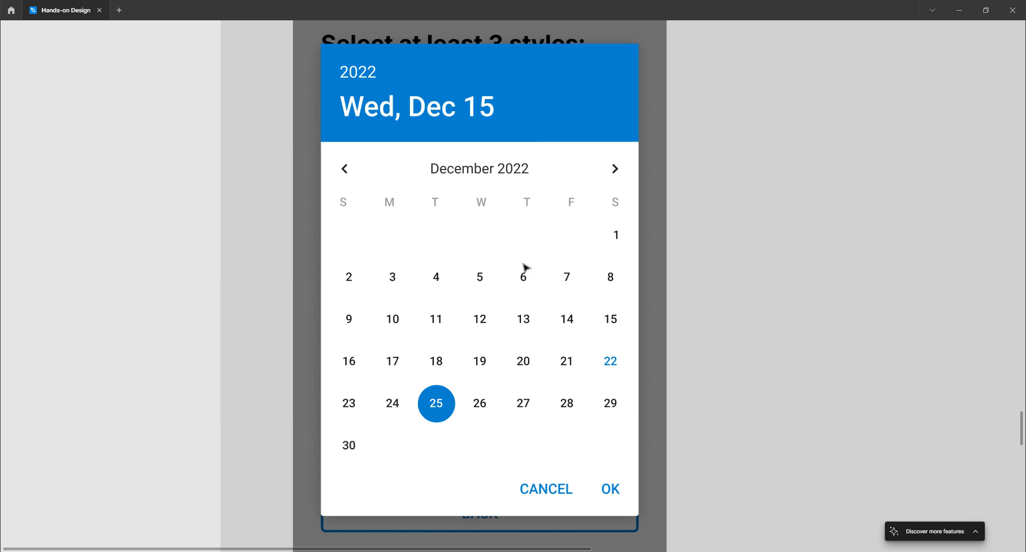
- Look over the date picker design from the Pages example back up to the Atoms section
scroll(502, 285, down, 6)
scroll(503, 286, up, 7)
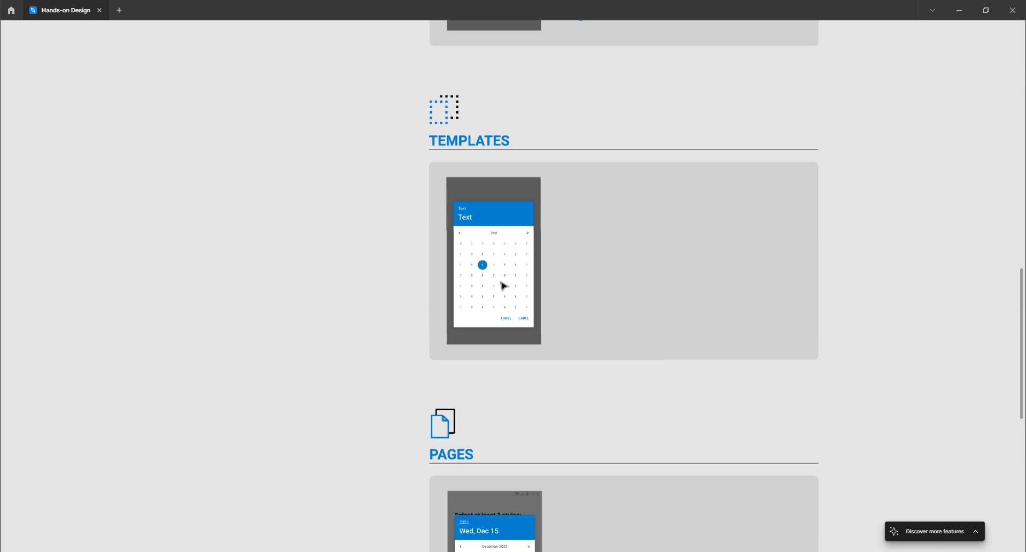
scroll(502, 285, up, 10)
scroll(503, 285, right, 3)
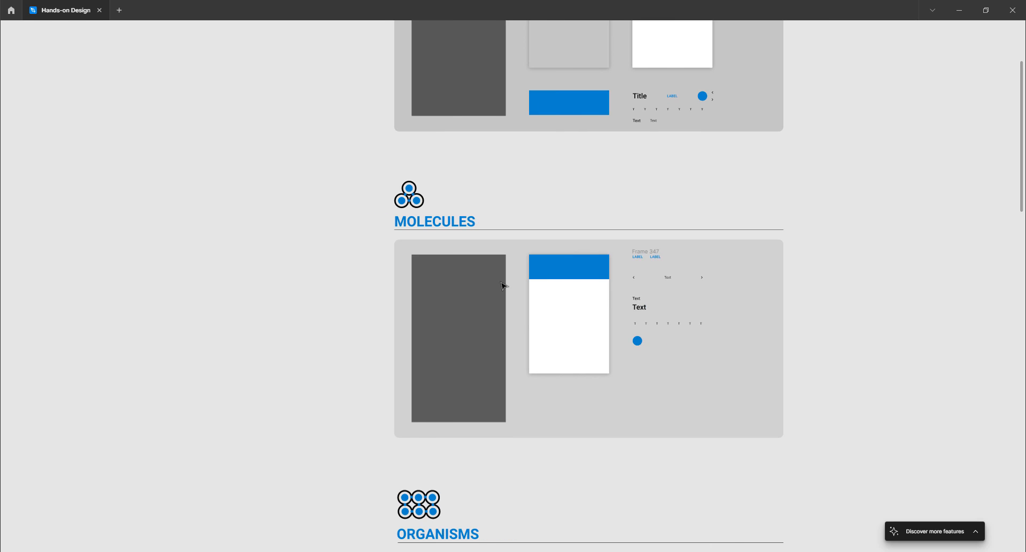
scroll(502, 285, up, 3)
scroll(467, 275, up, 6)
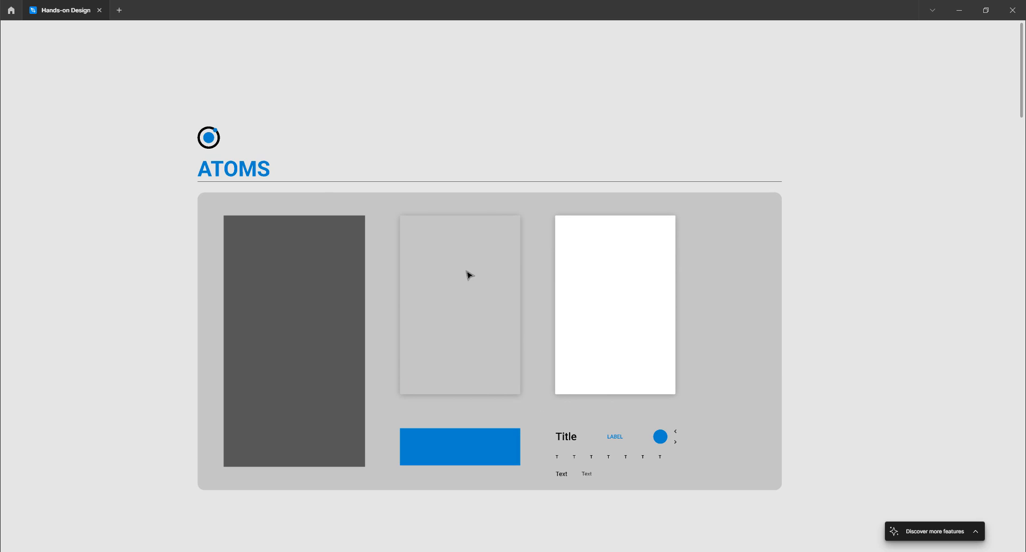
scroll(467, 275, down, 2)
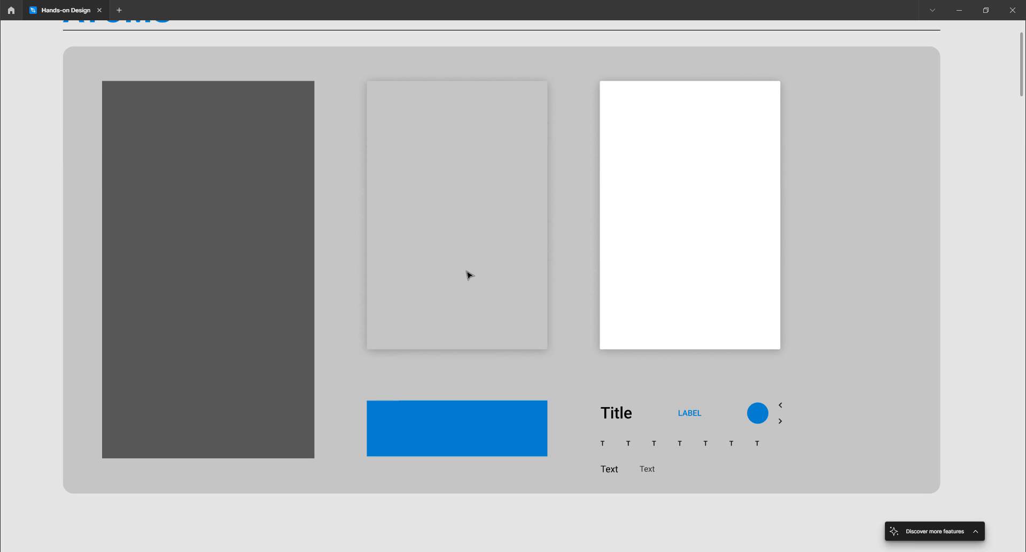
scroll(467, 274, up, 1)
scroll(467, 275, down, 3)
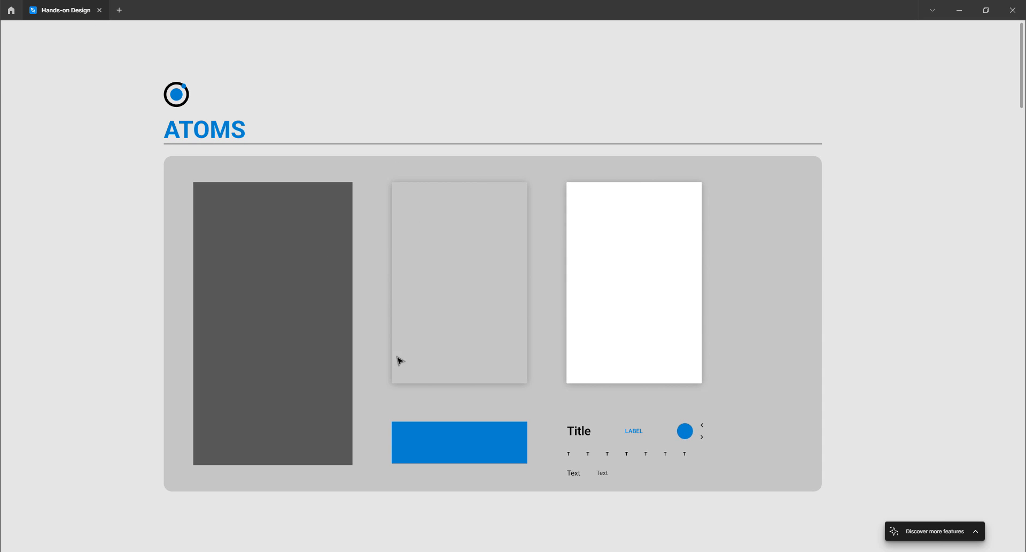
- Show the editor interface and hide the drop shadow on the white Background rectangle of the Date picker group in the Atoms section
click(593, 322)
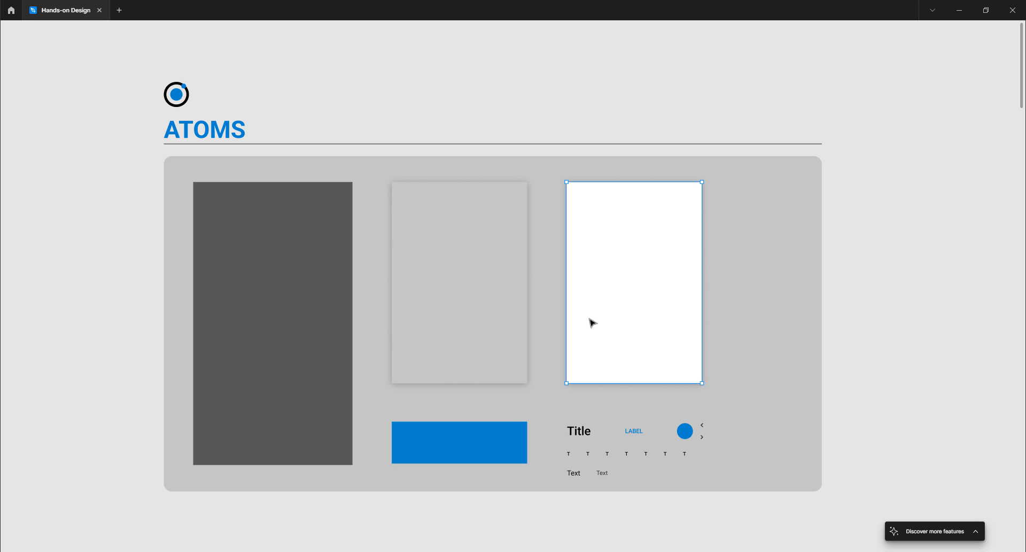
key(ctrl+backslash)
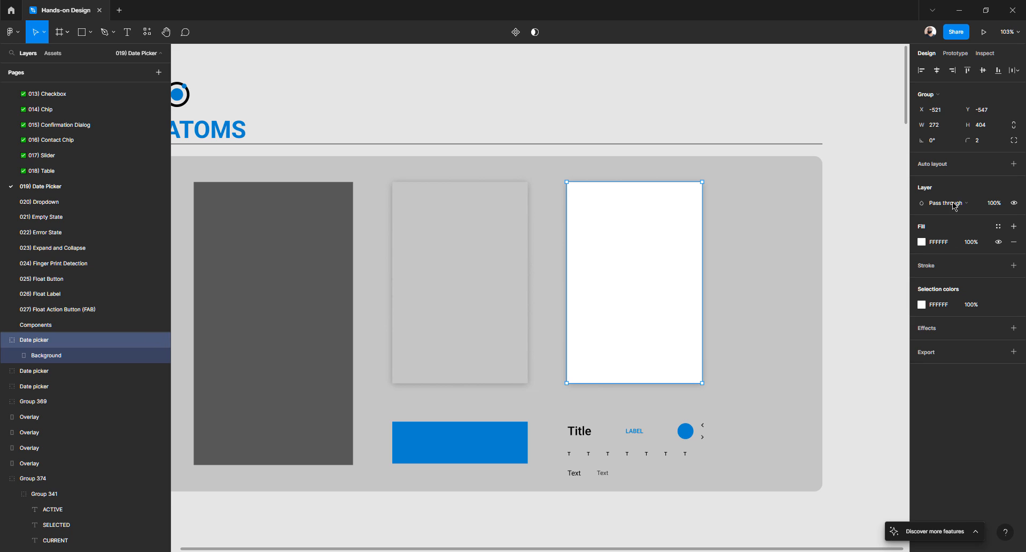
click(866, 229)
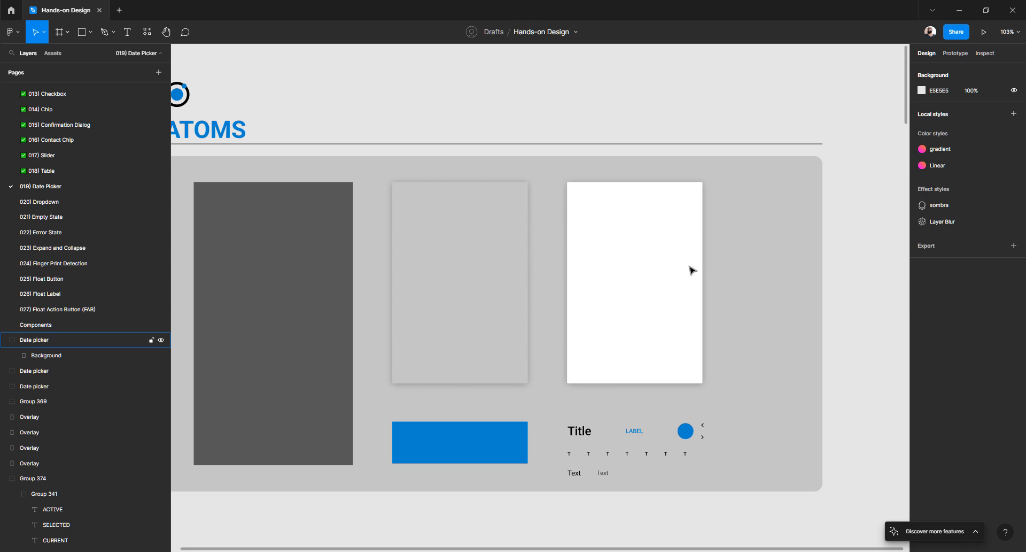
click(690, 268)
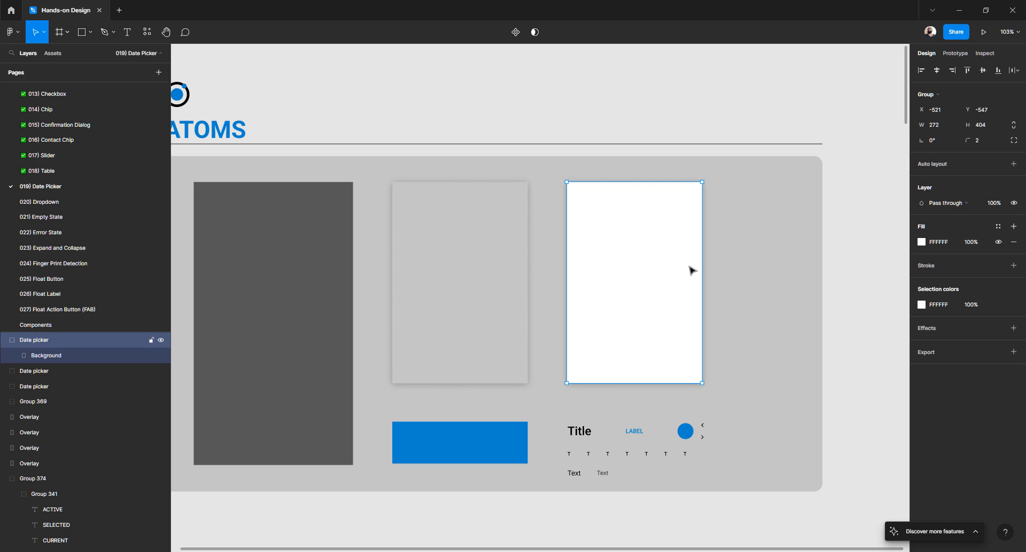
double_click(645, 286)
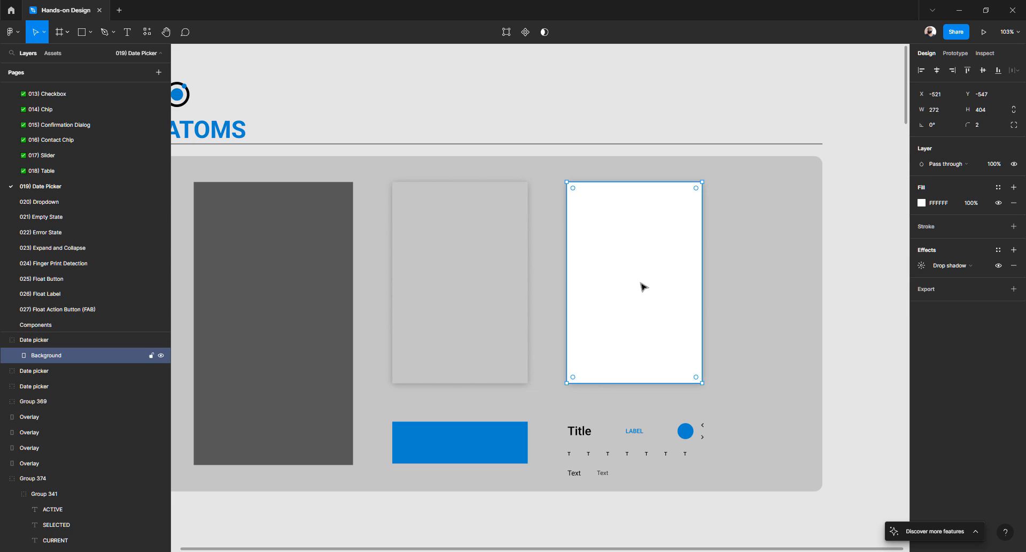
click(999, 267)
click(895, 235)
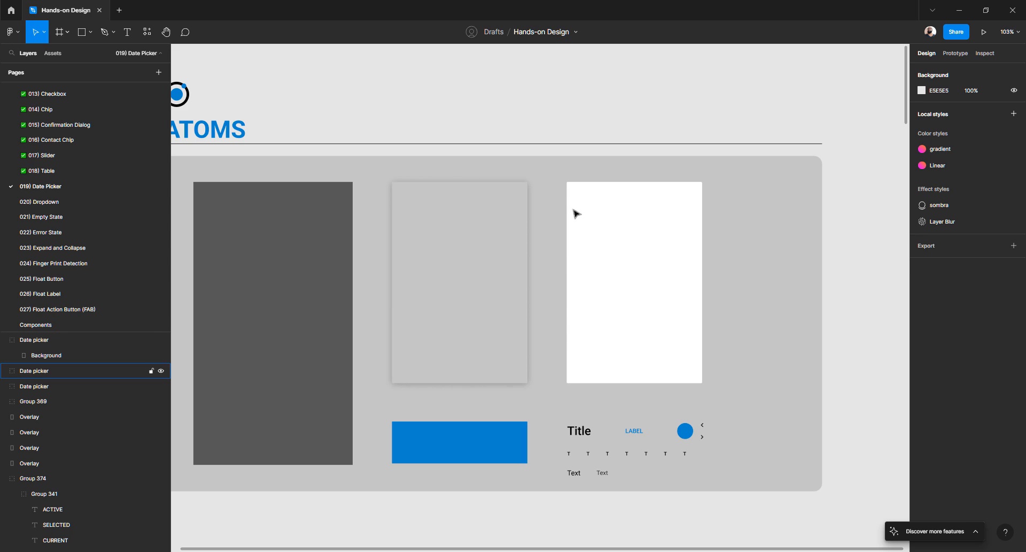
- Inspect the white card and the blue header rectangle among the atoms, and hide the editor interface
click(599, 230)
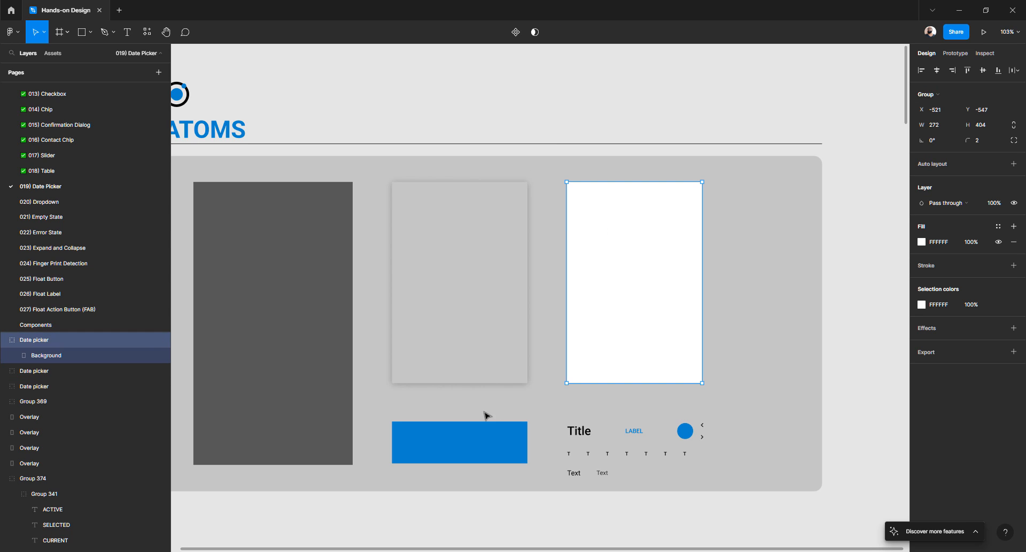
click(467, 441)
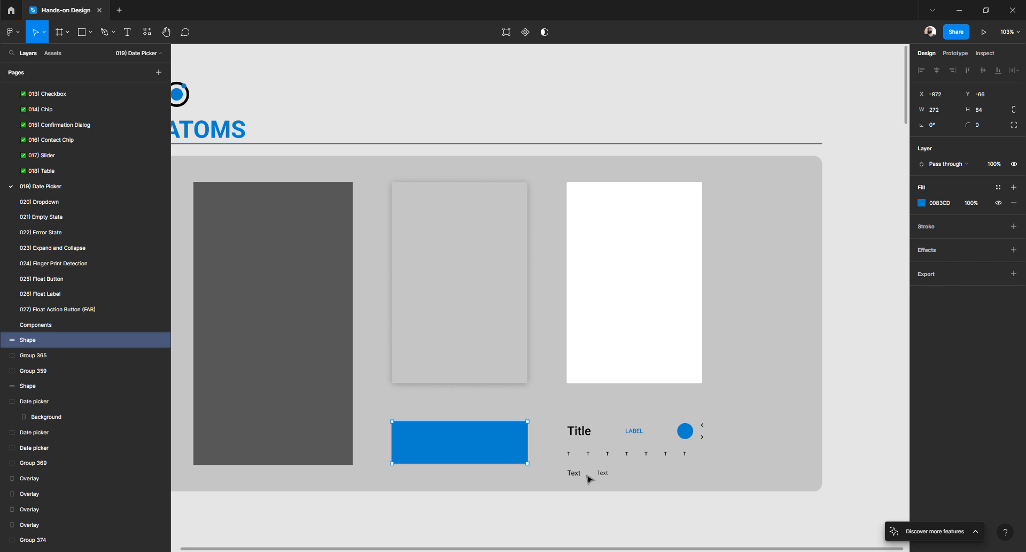
click(414, 100)
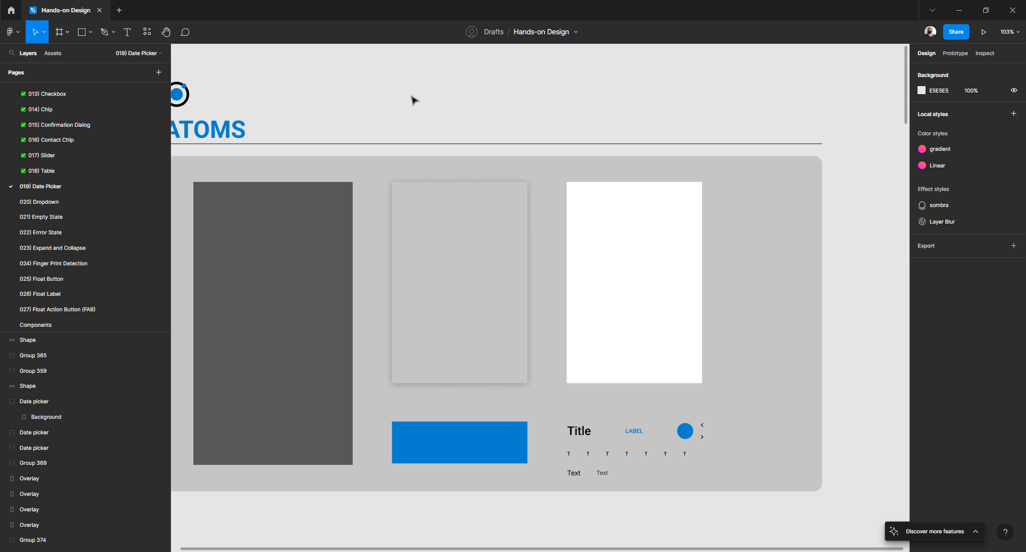
key(ctrl+backslash)
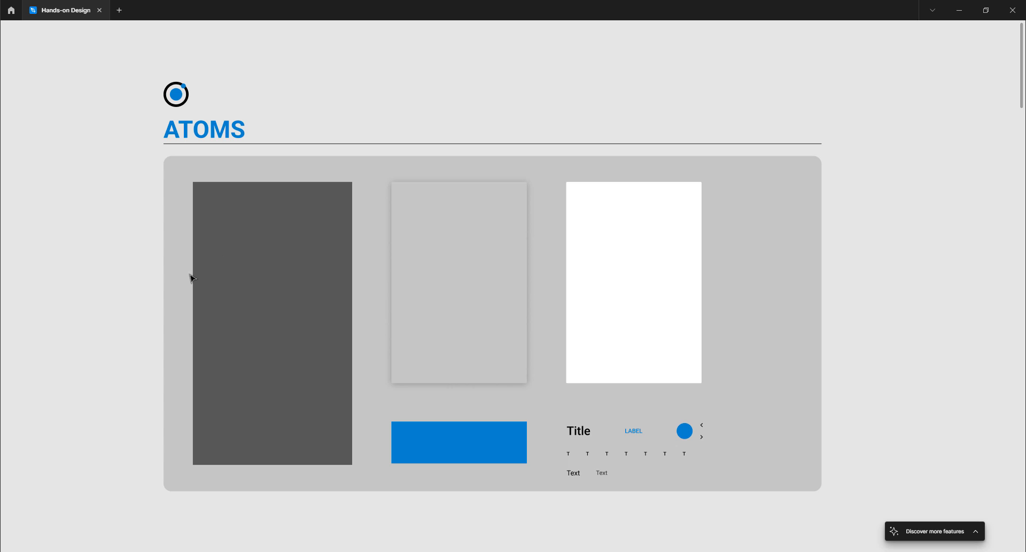
- Examine the Molecules section: the card with blue header, dark overlay, month navigation row, title texts, weekday row and blue circle
scroll(145, 285, down, 10)
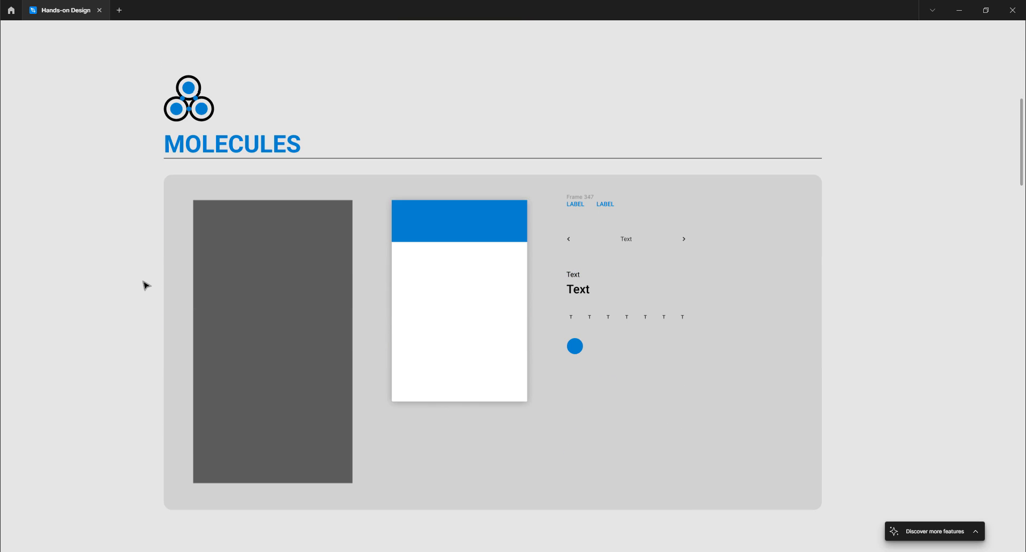
click(432, 258)
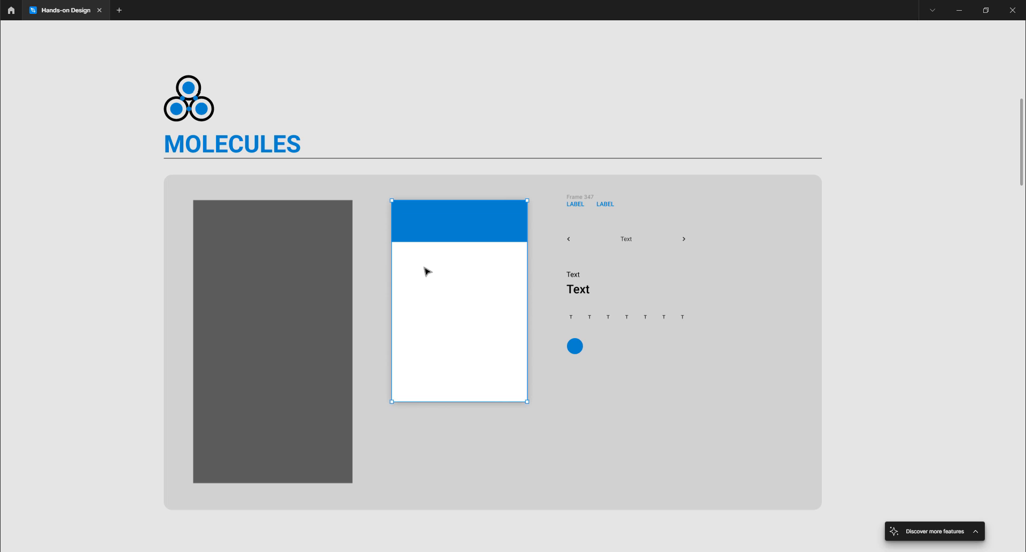
click(296, 288)
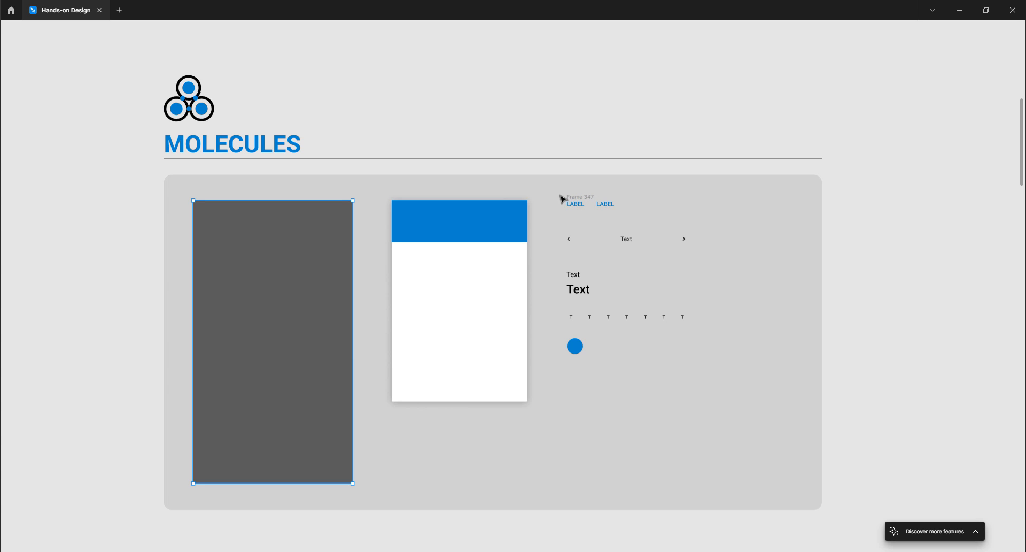
click(570, 243)
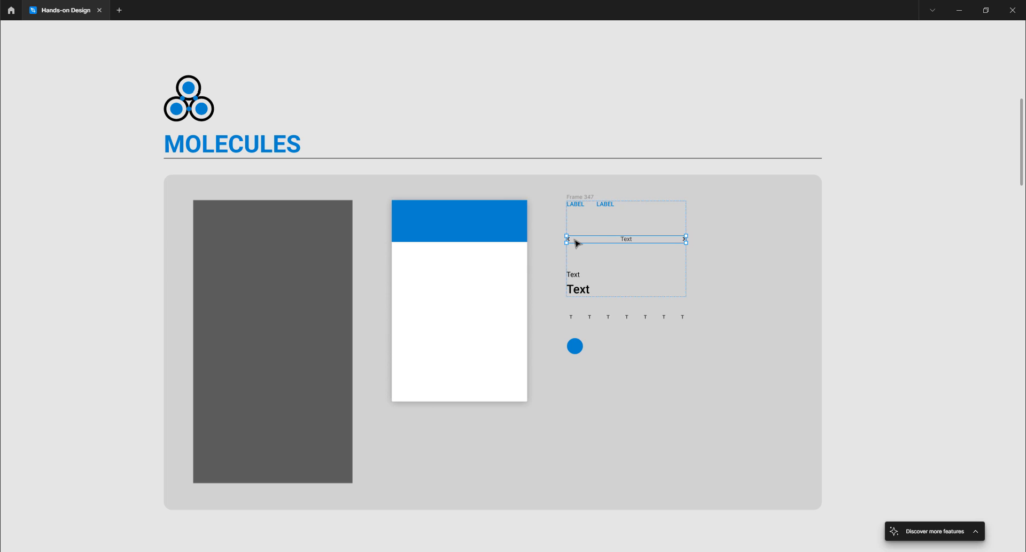
click(577, 278)
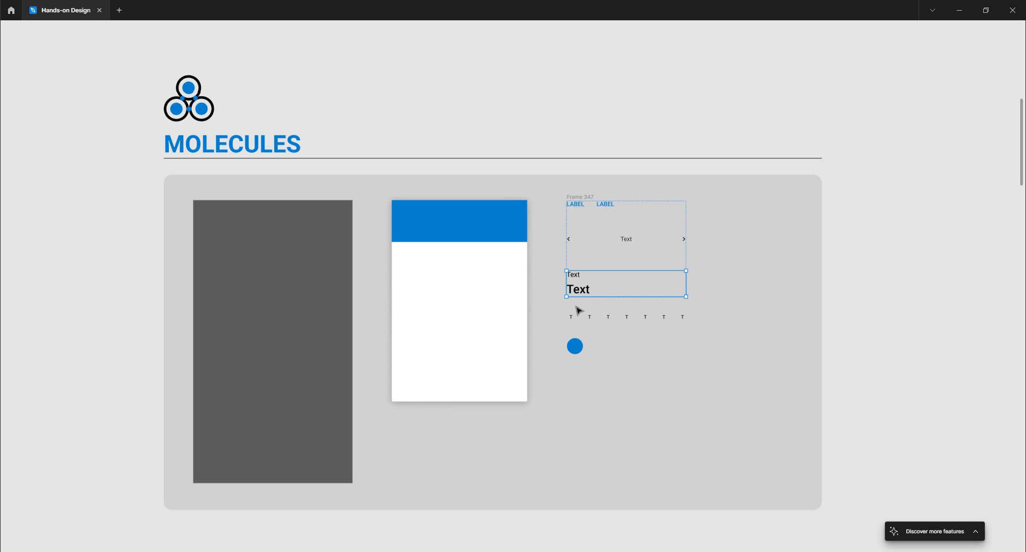
click(588, 319)
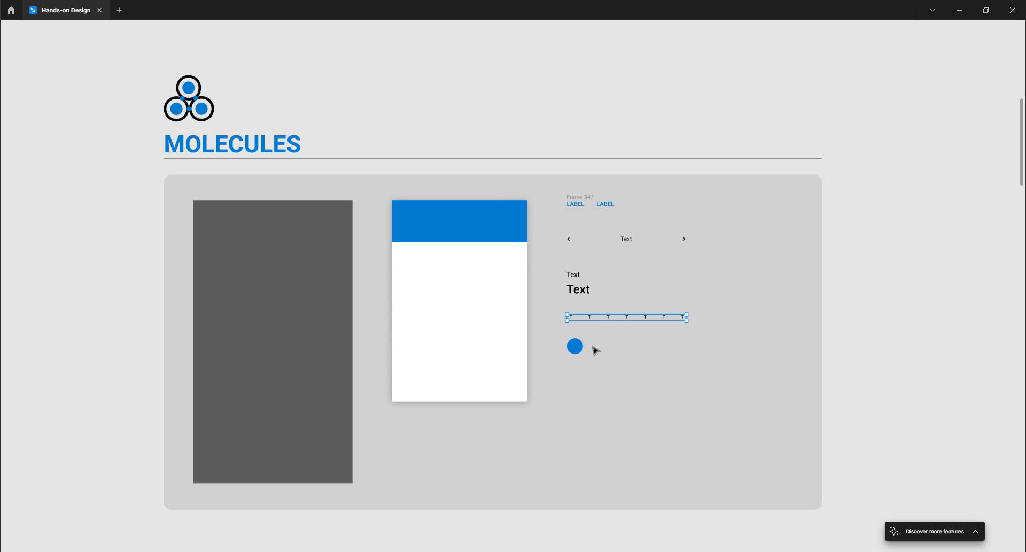
click(574, 348)
- Examine the Organisms section, selecting the dark overlay behind the card and the group of calendar texts and labels
scroll(478, 335, down, 5)
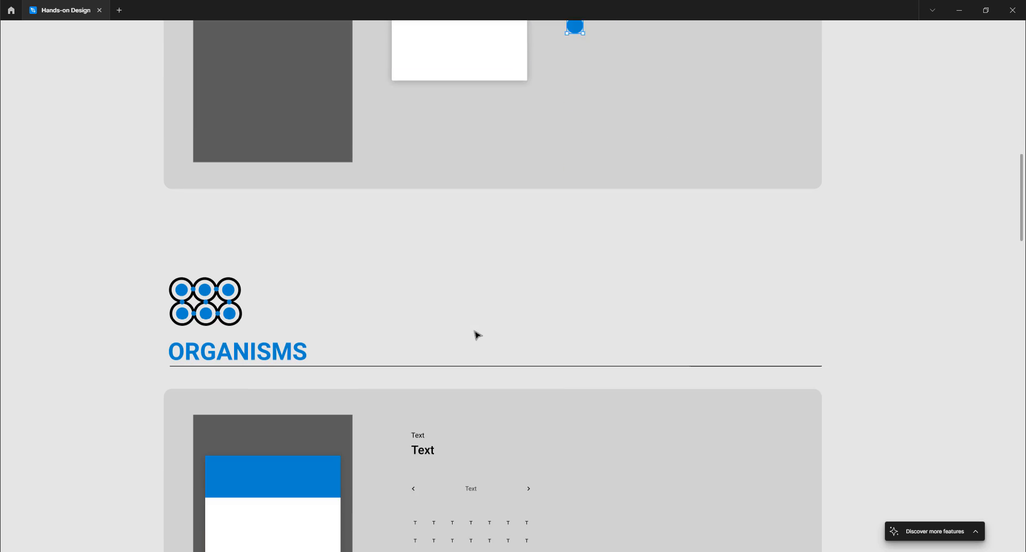
scroll(478, 336, down, 4)
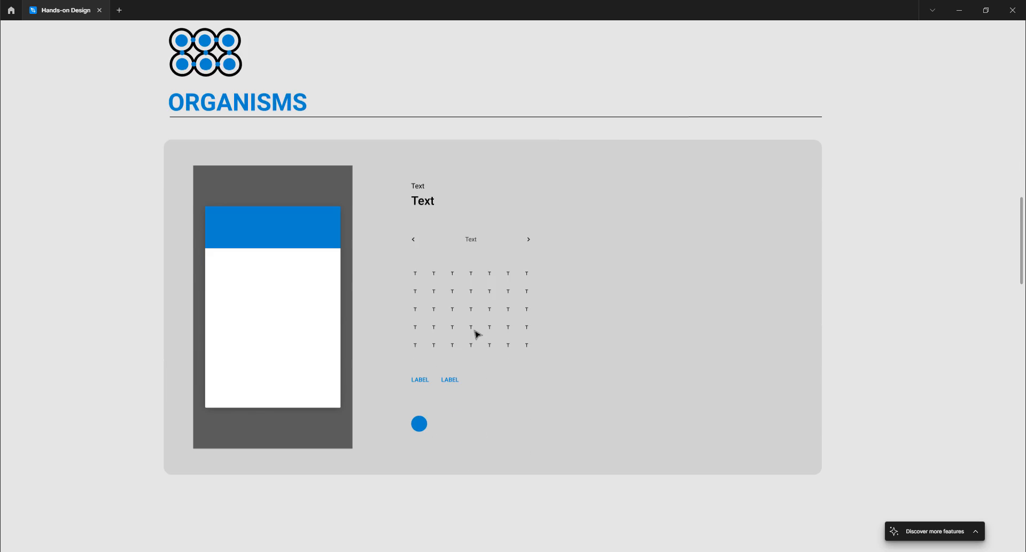
click(299, 439)
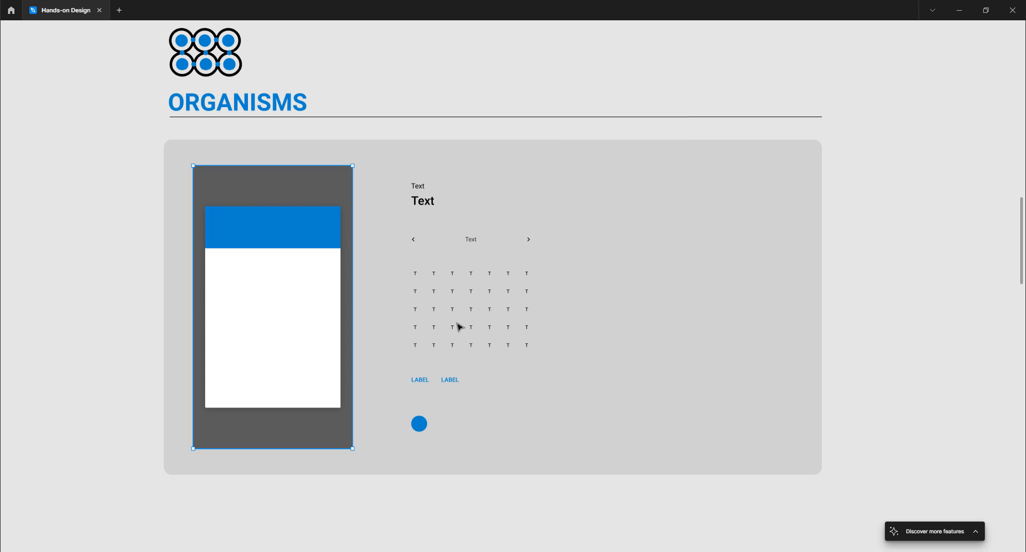
click(427, 200)
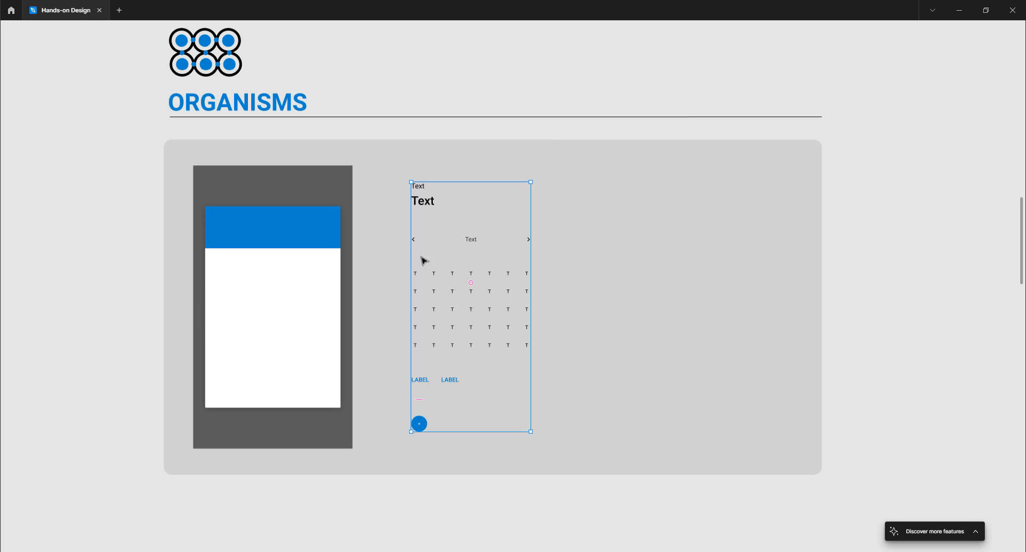
- Review the placeholder date picker in the Templates section and the December 2022 example in the Pages section
scroll(445, 343, down, 8)
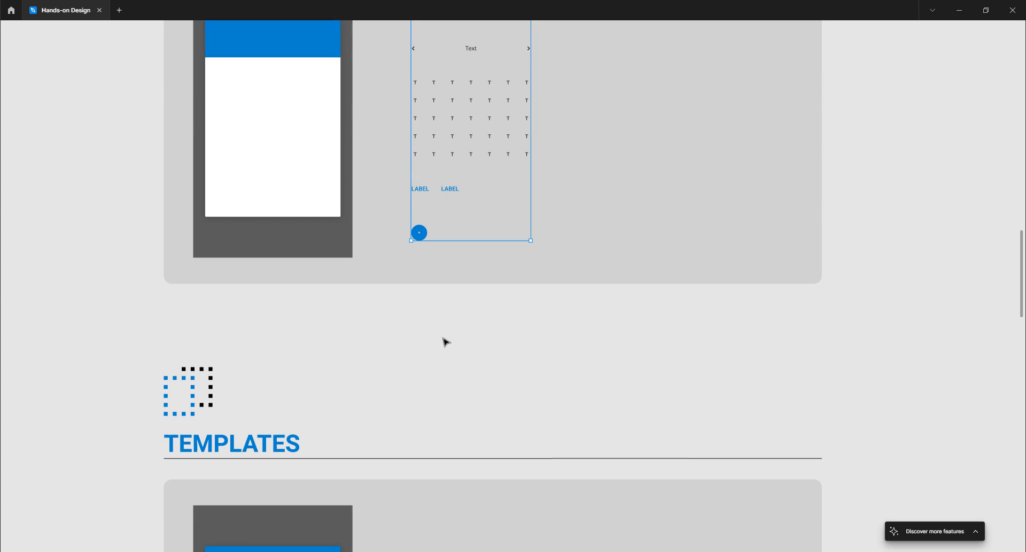
scroll(446, 342, down, 2)
scroll(446, 342, up, 1)
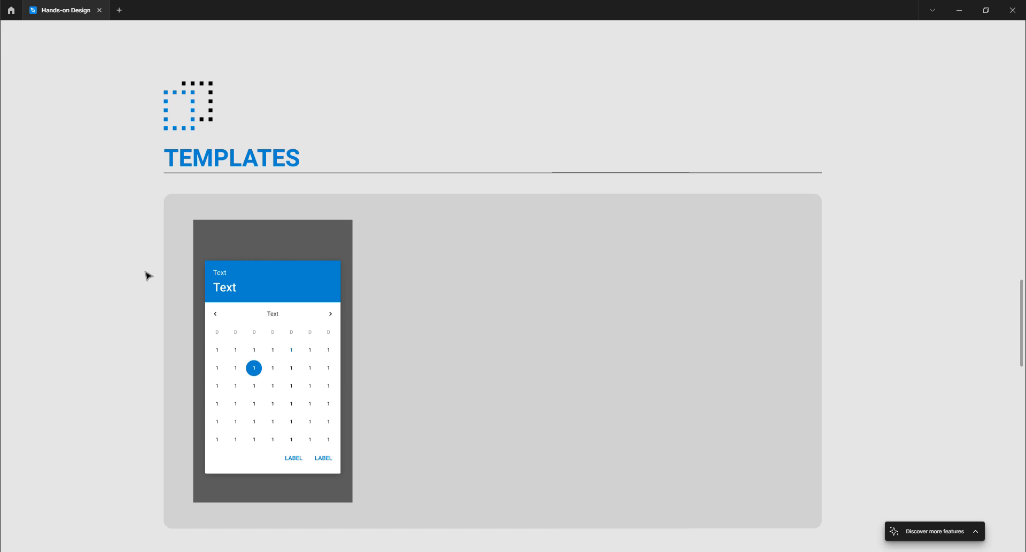
scroll(151, 278, down, 1)
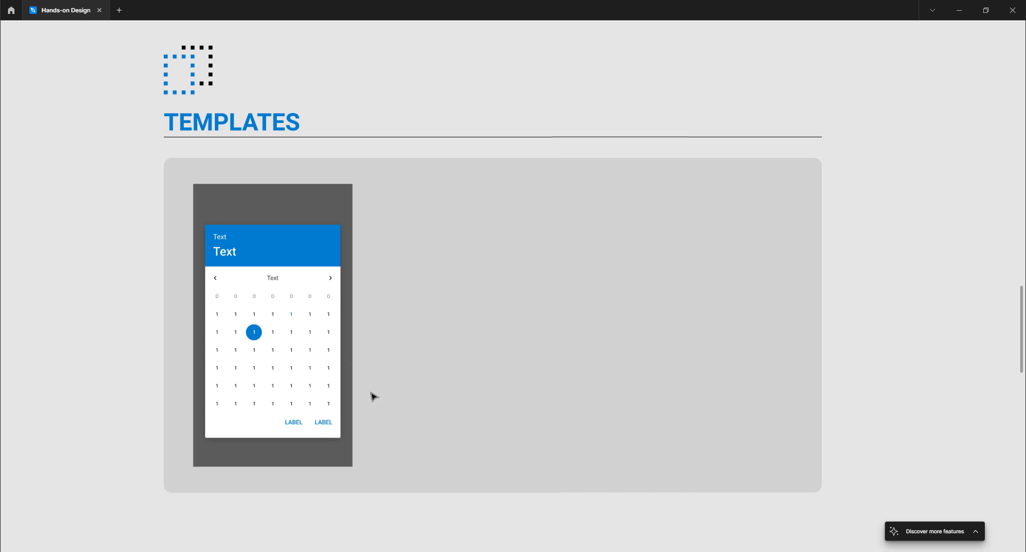
scroll(140, 318, down, 5)
scroll(140, 320, down, 3)
scroll(140, 320, down, 1)
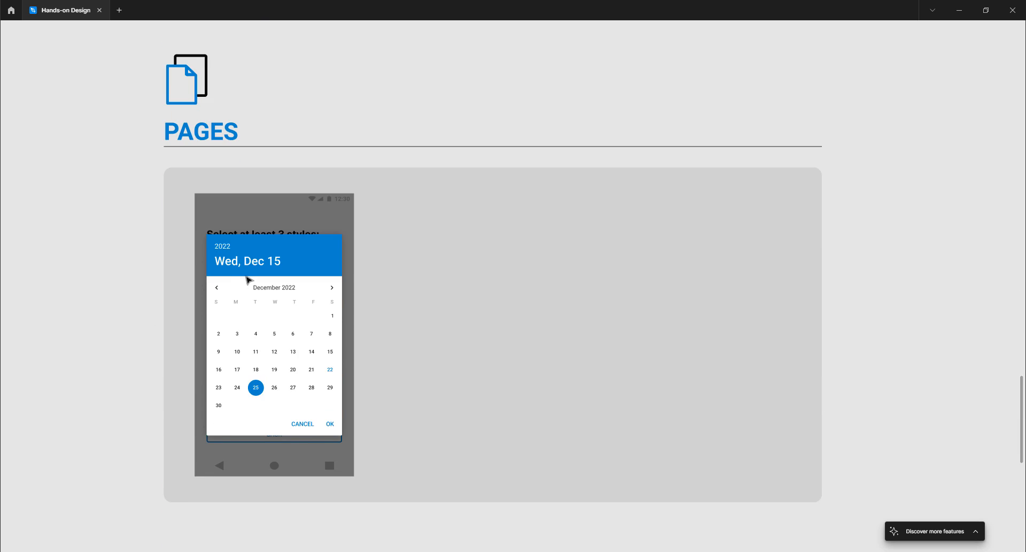
scroll(276, 345, up, 8)
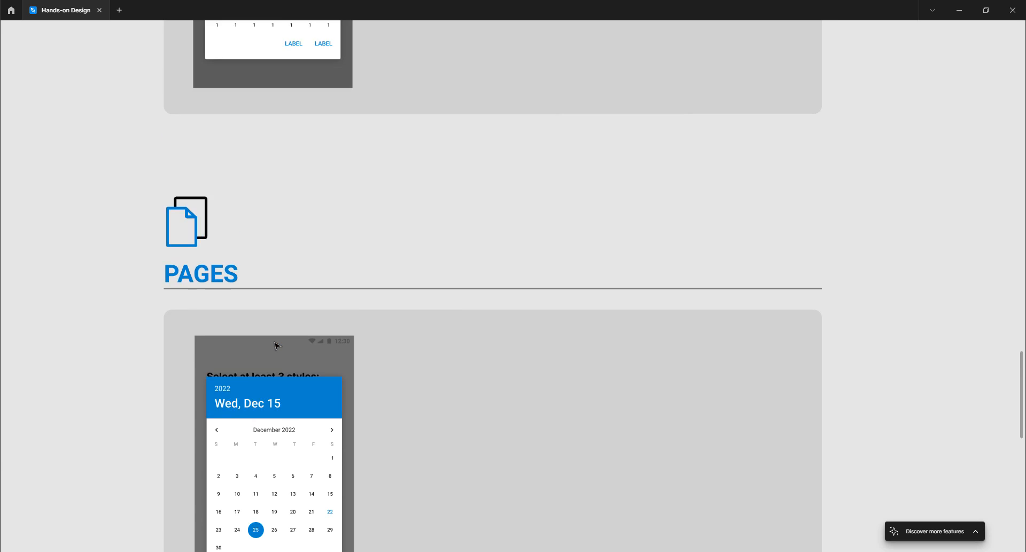
scroll(275, 344, down, 8)
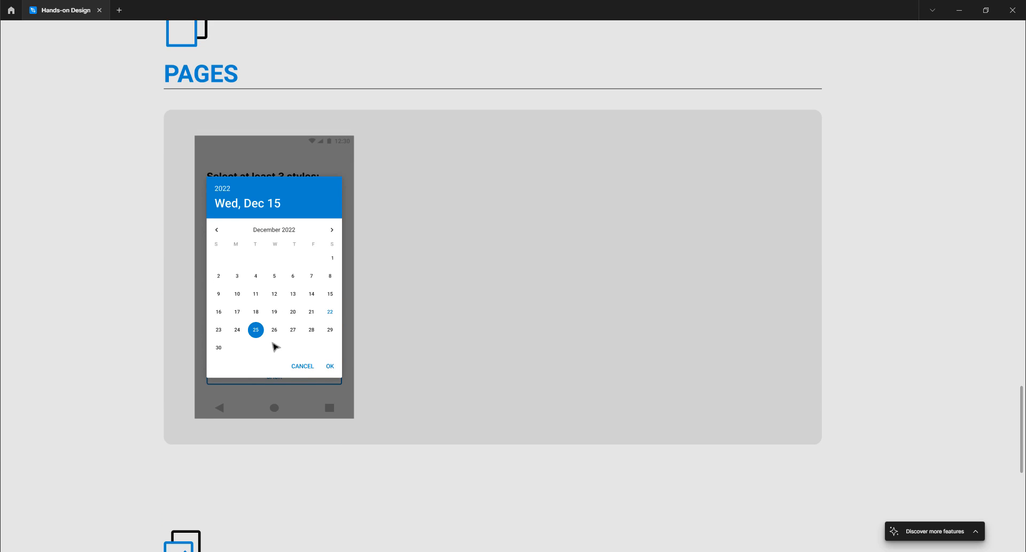
- Compare the Active, Current and Selected day states in the States section, and return to the Pages example
scroll(276, 346, down, 9)
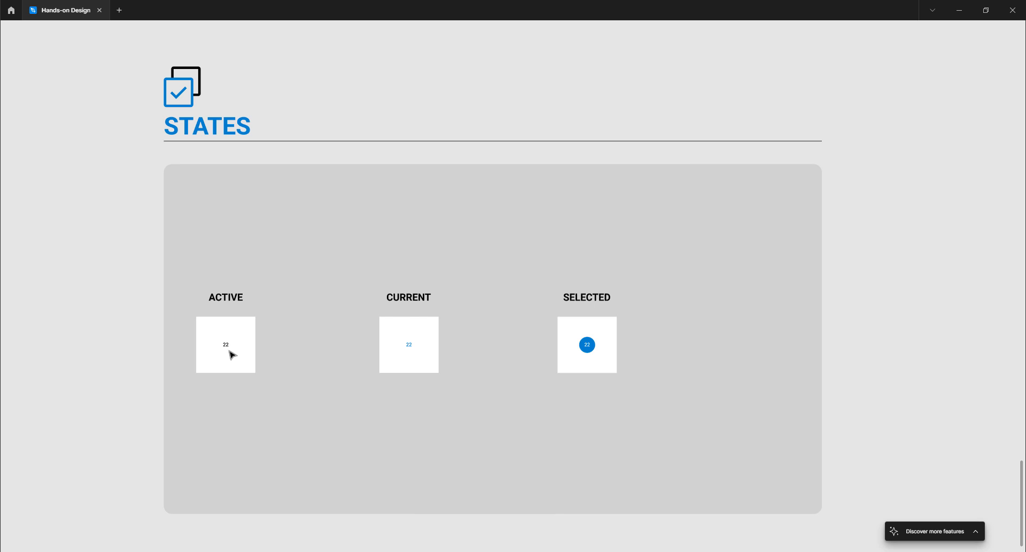
scroll(231, 354, up, 3)
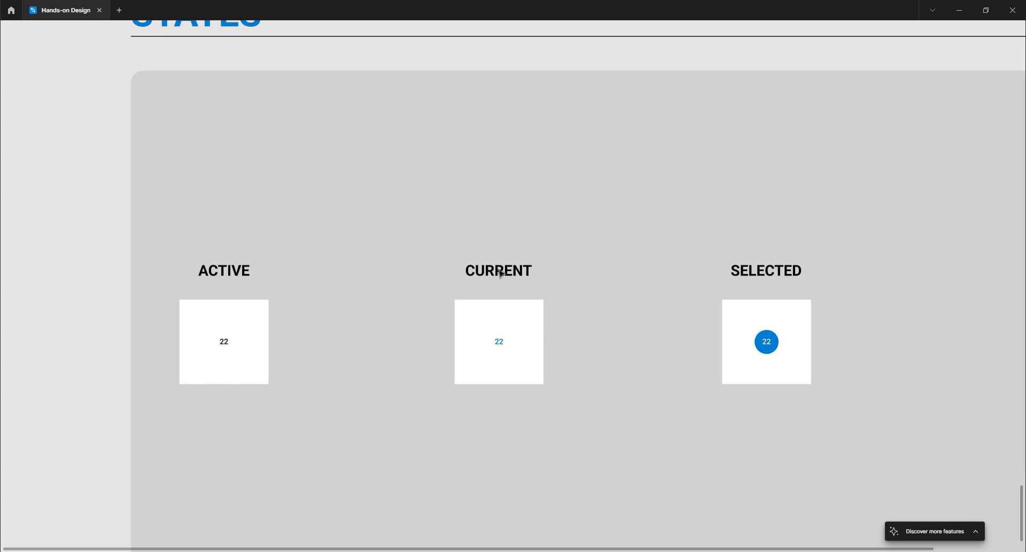
scroll(501, 274, up, 1)
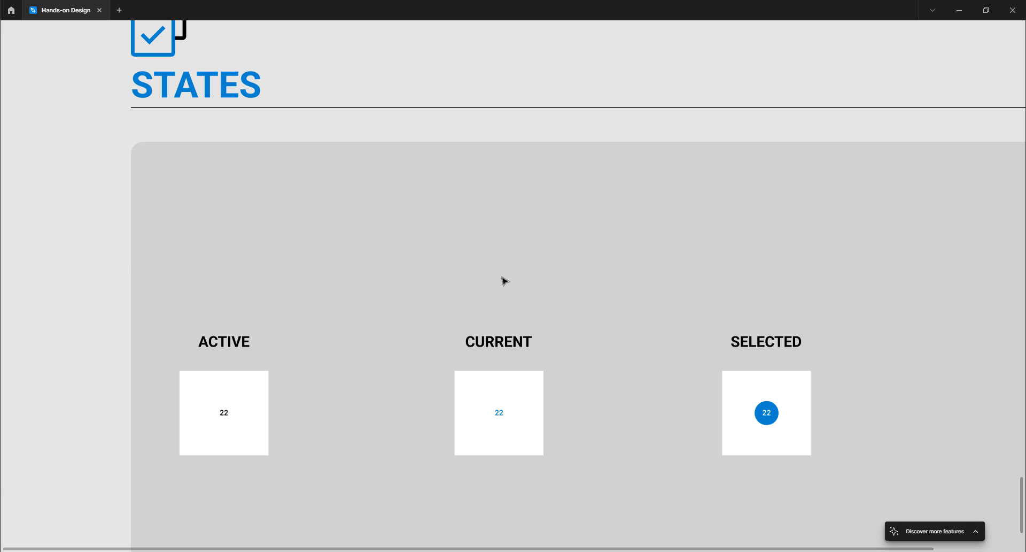
scroll(503, 280, up, 10)
scroll(503, 280, up, 3)
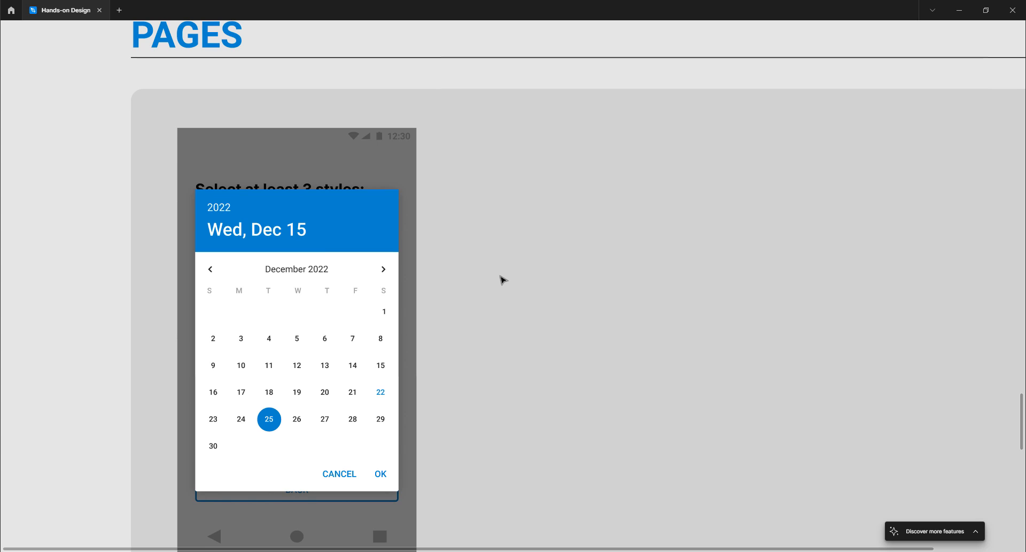
- Review the December 2022 example in the Pages section and return to the Atoms section at the start of the breakdown
scroll(503, 279, down, 2)
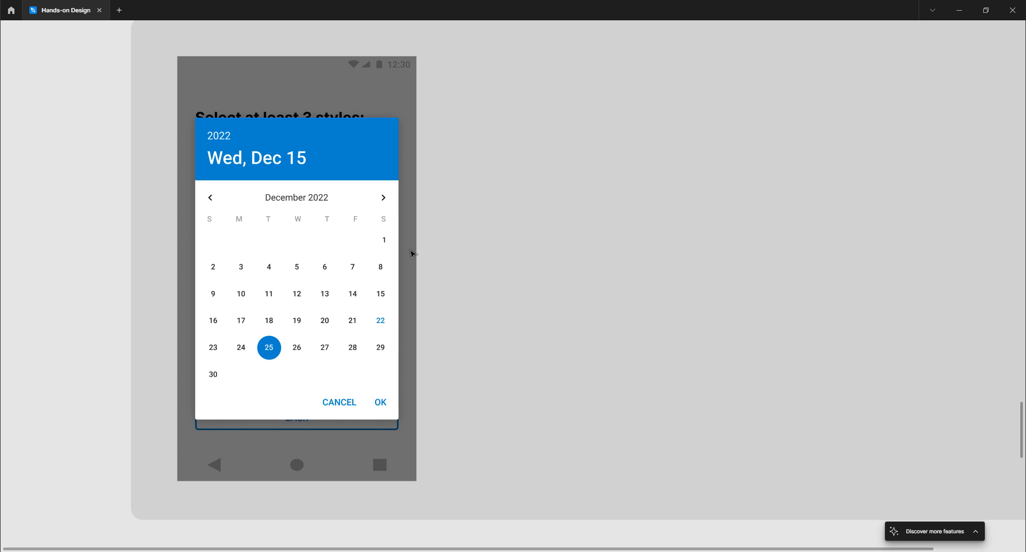
drag(350, 240, 559, 260)
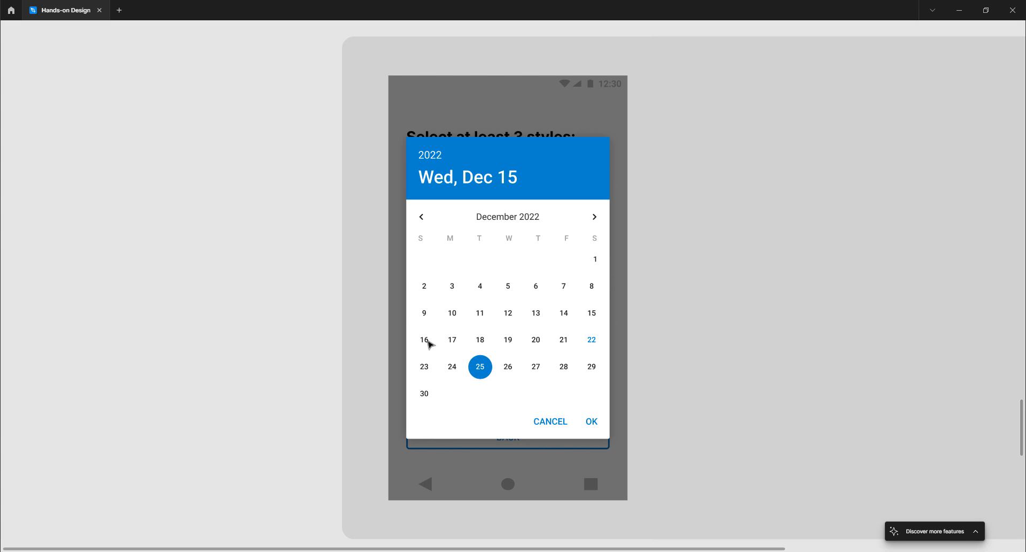
click(332, 258)
scroll(374, 264, up, 15)
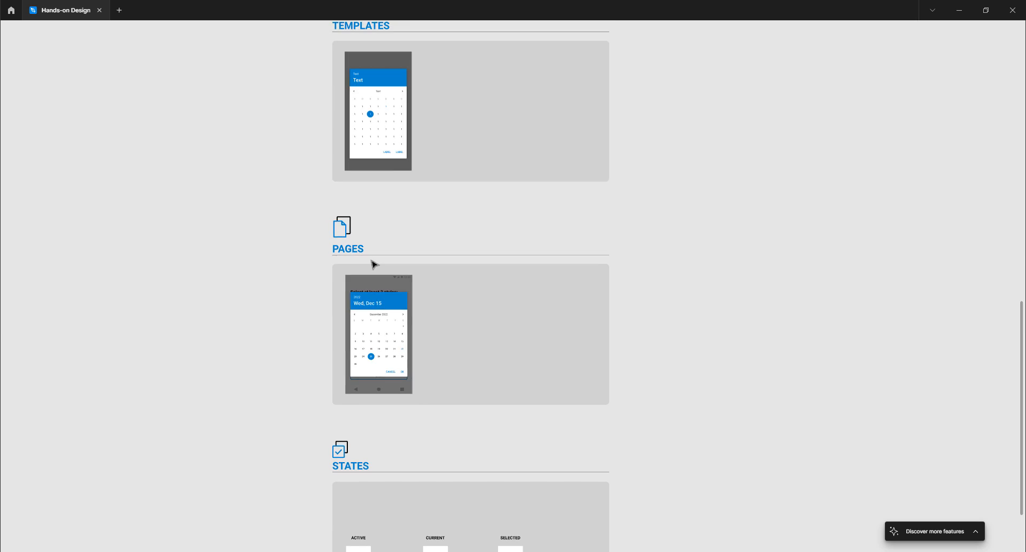
scroll(373, 262, up, 3)
scroll(373, 262, down, 2)
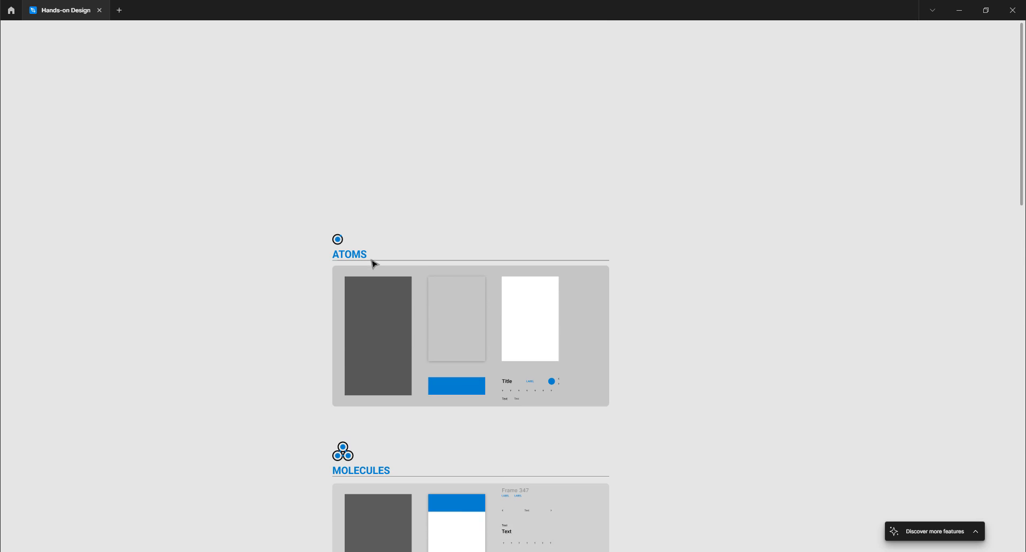
scroll(373, 262, up, 2)
scroll(374, 263, right, 2)
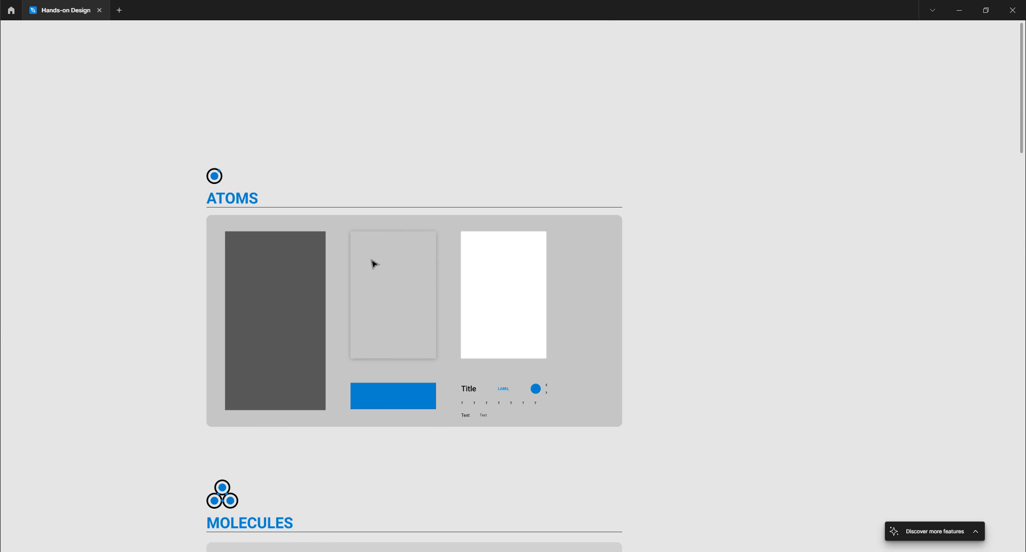
scroll(373, 263, down, 2)
scroll(373, 263, right, 2)
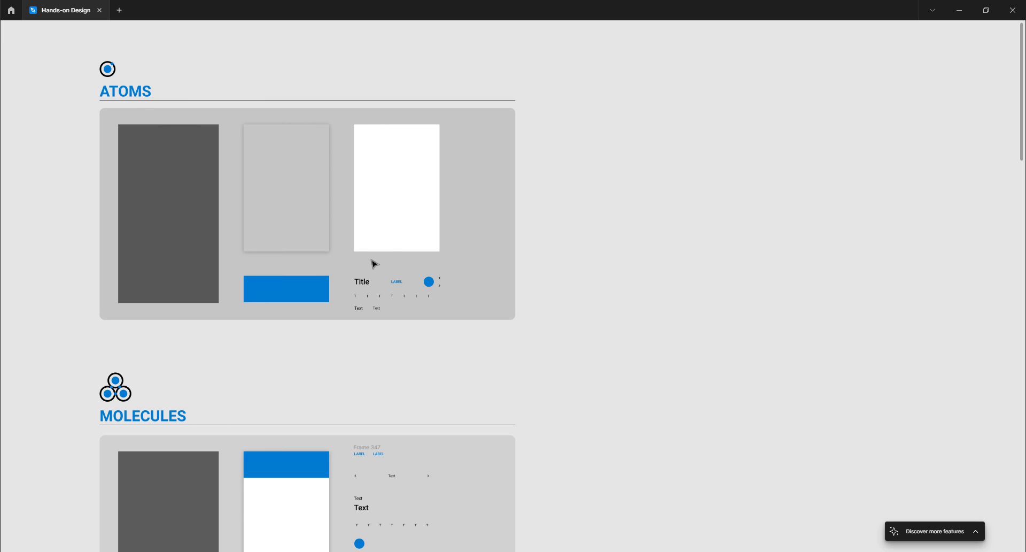
- Bring back the hidden interface and examine the Purchase list screens on the 018) Table page
key(ctrl+backslash)
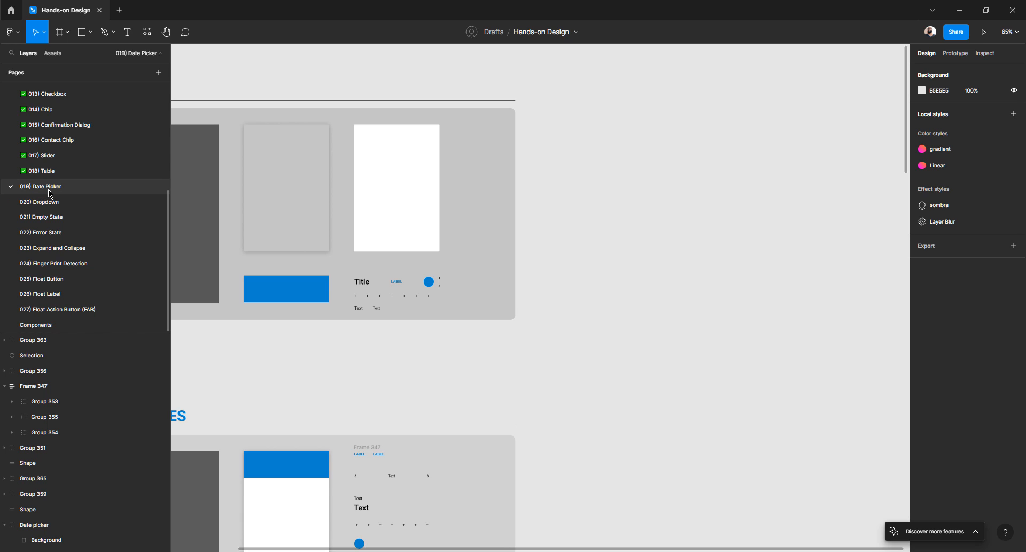
click(42, 171)
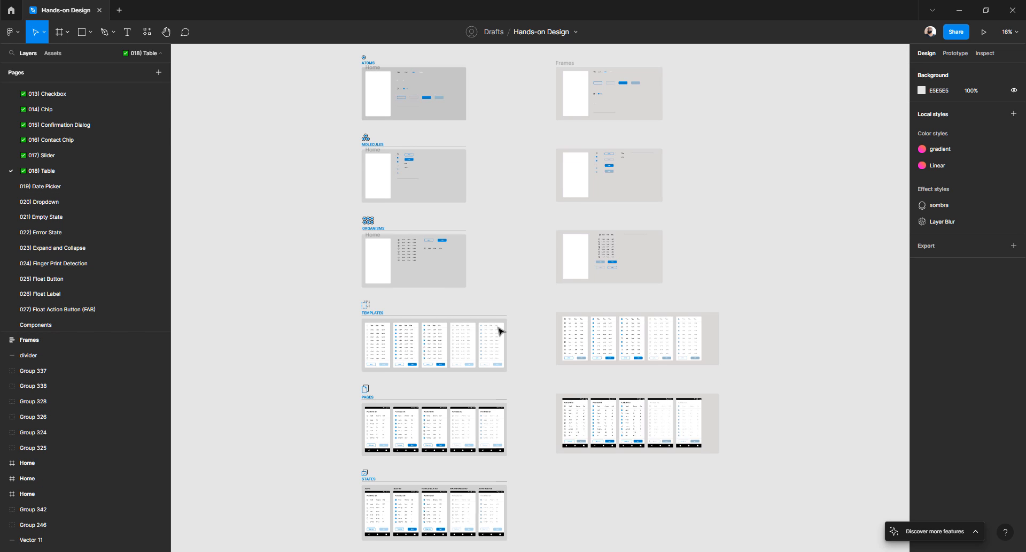
scroll(482, 326, down, 2)
ctrl+scroll(440, 301, up, 5)
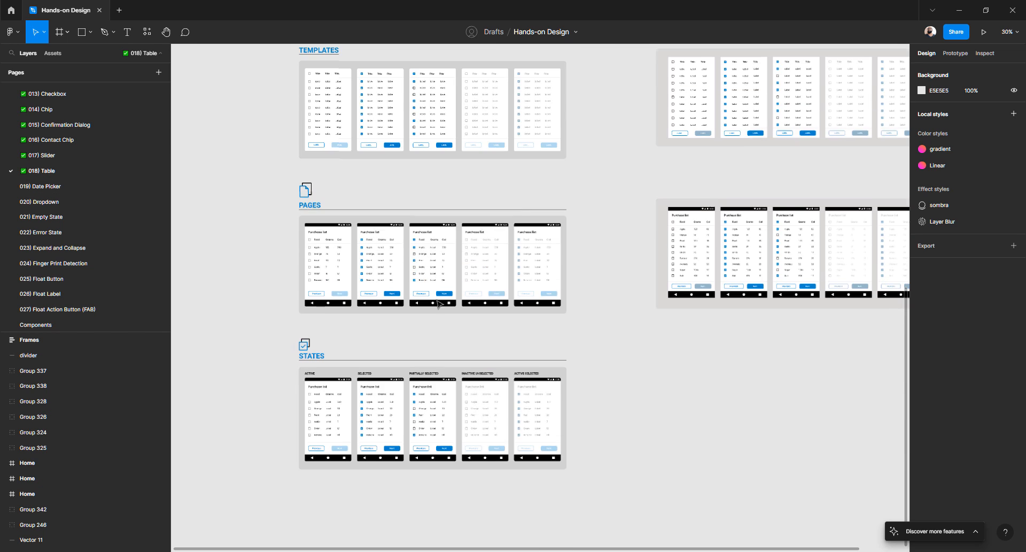
ctrl+scroll(522, 261, up, 5)
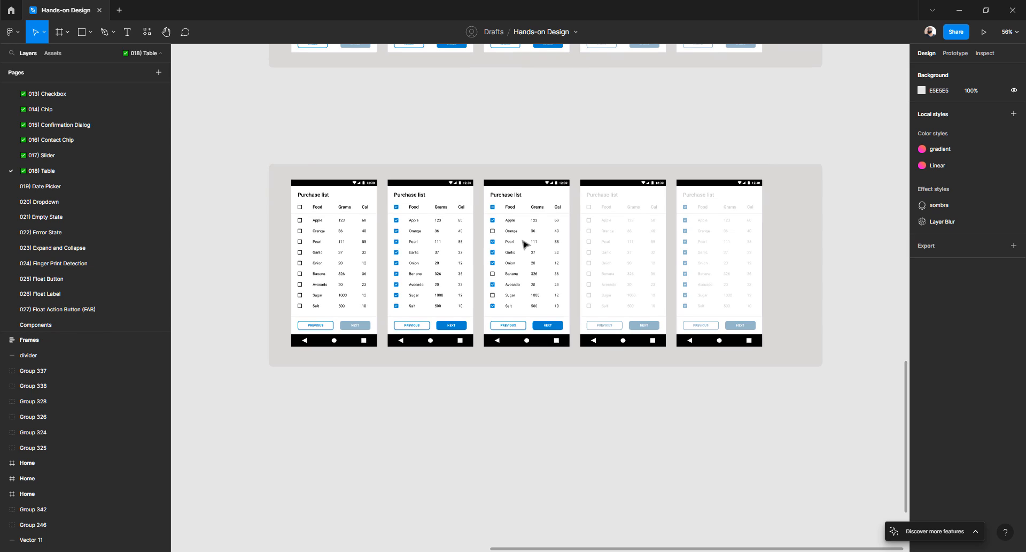
scroll(470, 238, right, 1)
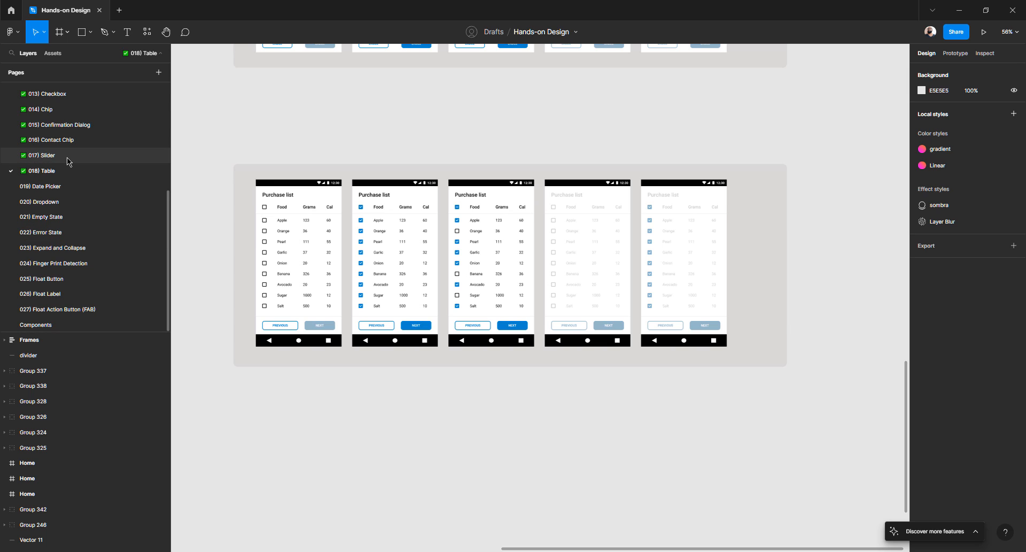
- Examine the rebuilt music player screens Home1, Home2 and Home3 below the States section on the 017) Slider page
click(48, 155)
scroll(521, 314, down, 3)
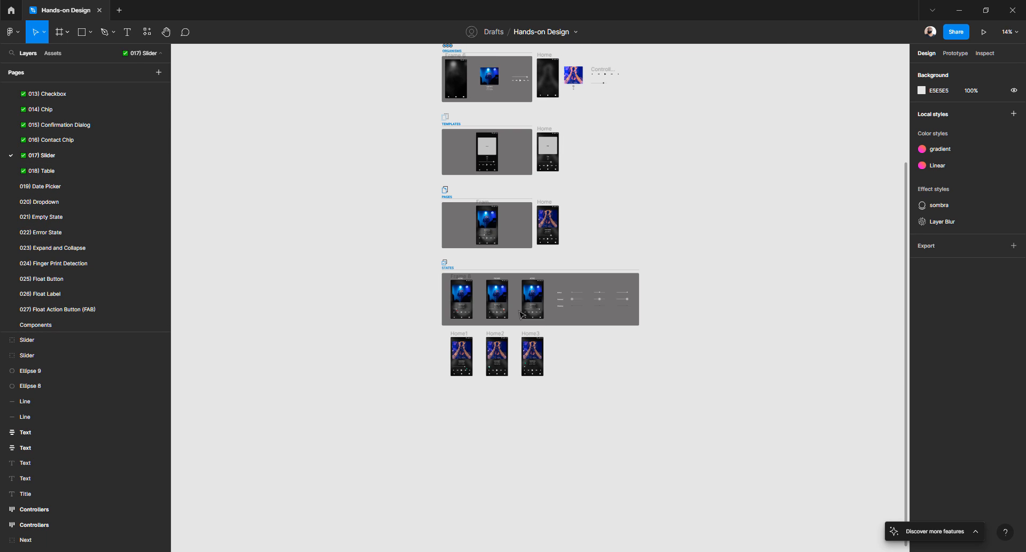
scroll(509, 345, up, 10)
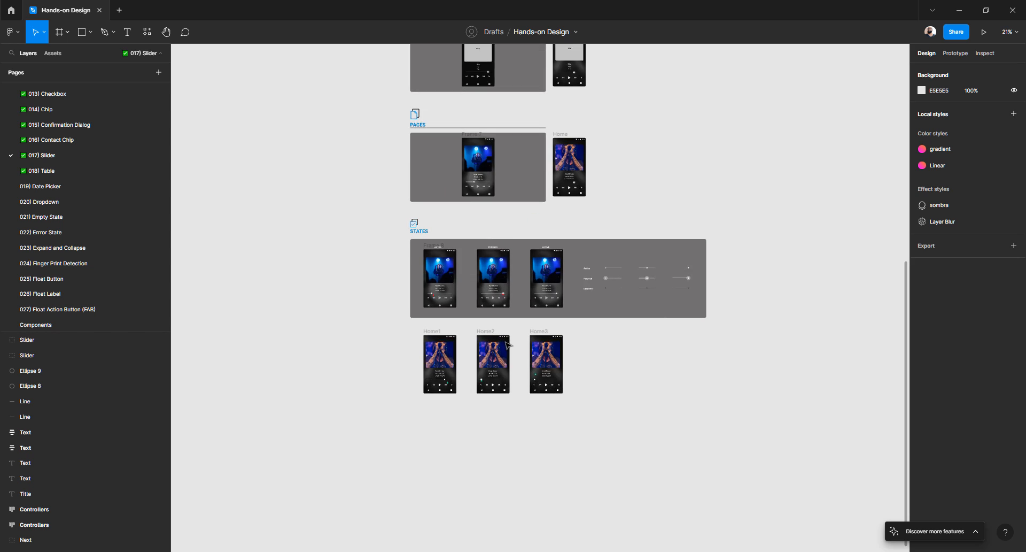
scroll(506, 343, down, 3)
scroll(506, 342, left, 1)
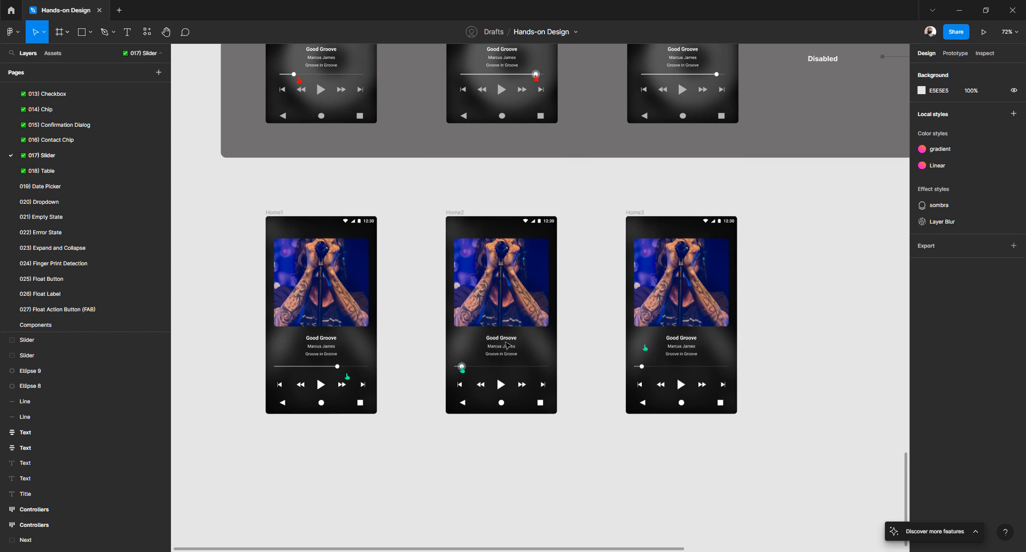
scroll(374, 303, up, 2)
scroll(374, 306, down, 3)
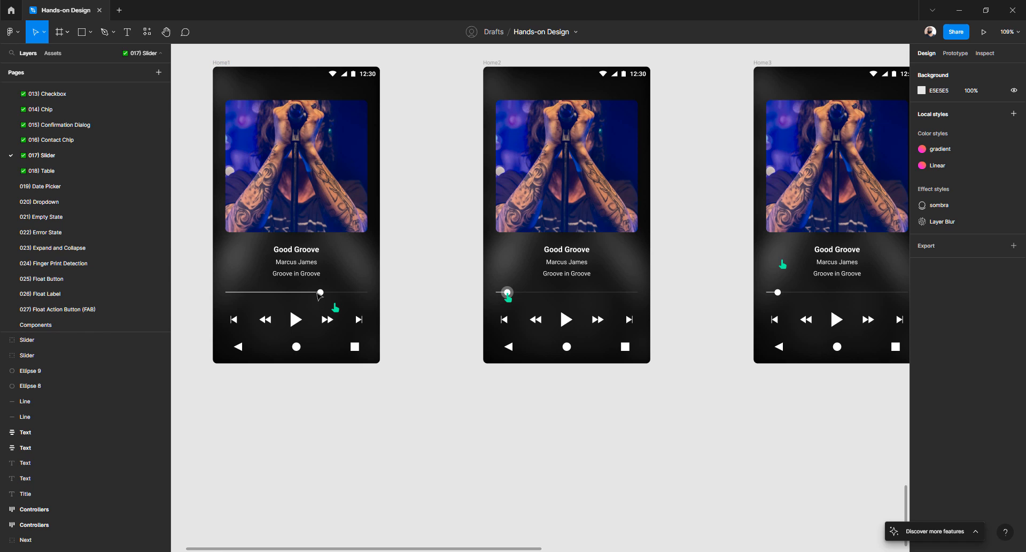
scroll(509, 294, right, 2)
scroll(508, 294, right, 2)
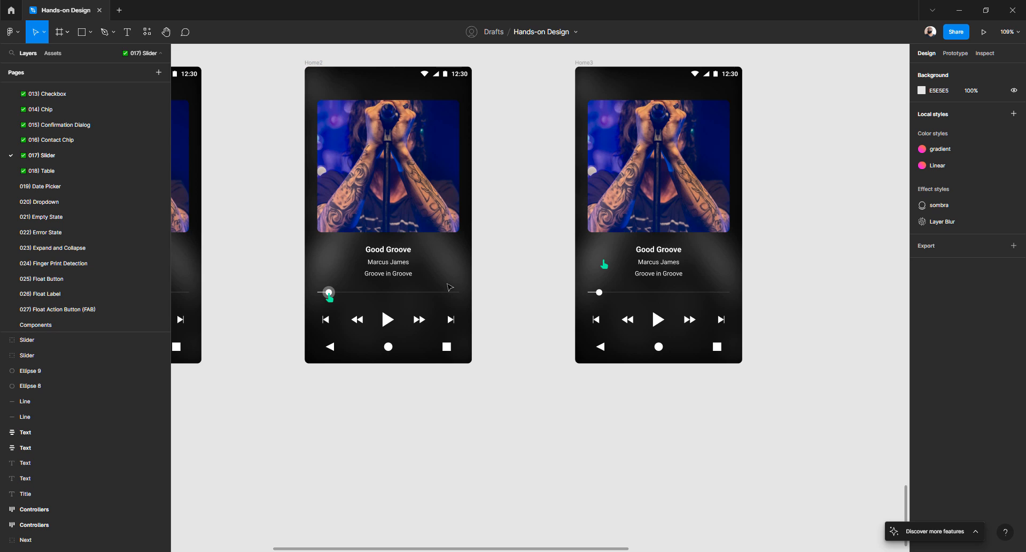
scroll(516, 284, left, 5)
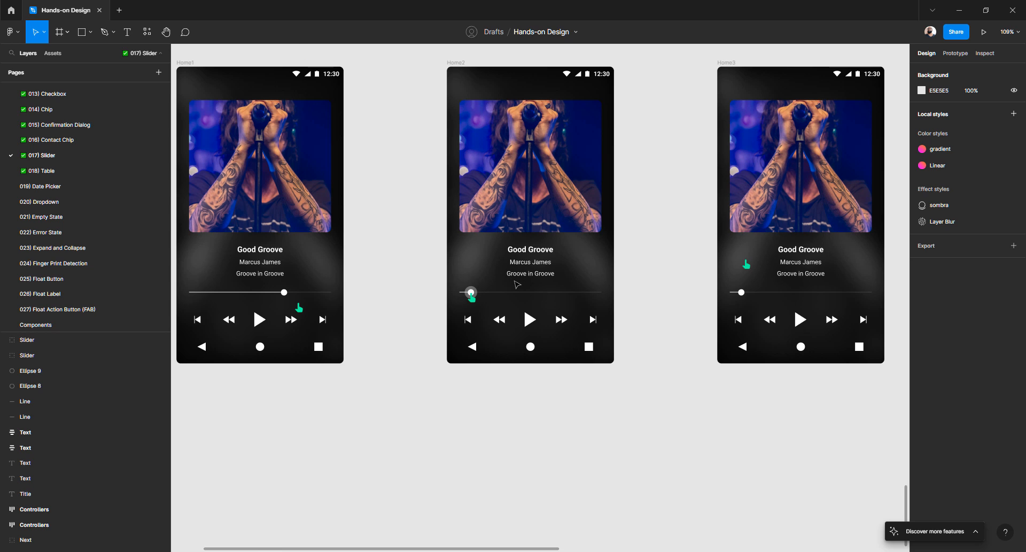
- Look over the email compose screens on the 016) Contact Chip page and return to the 019) Date Picker page
click(60, 140)
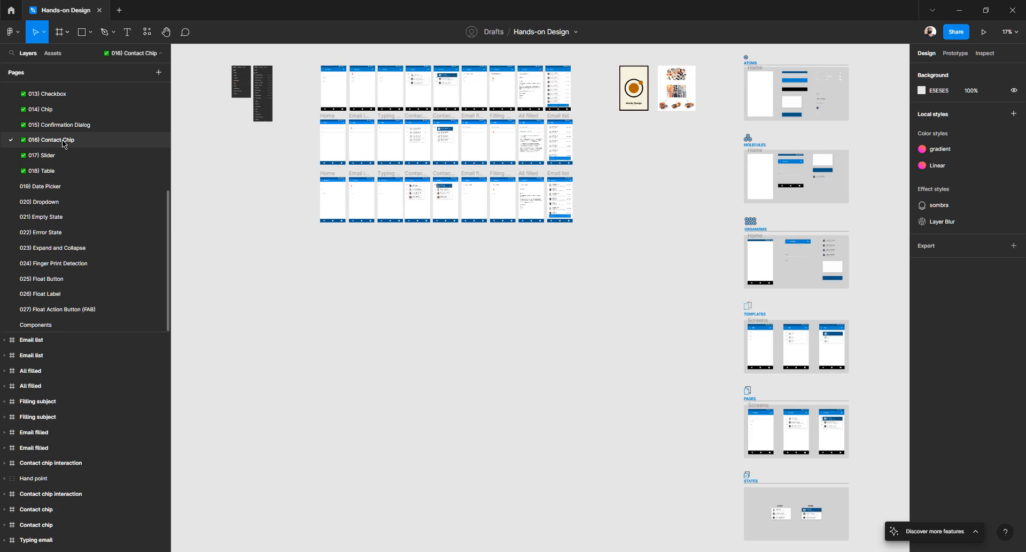
scroll(397, 225, up, 5)
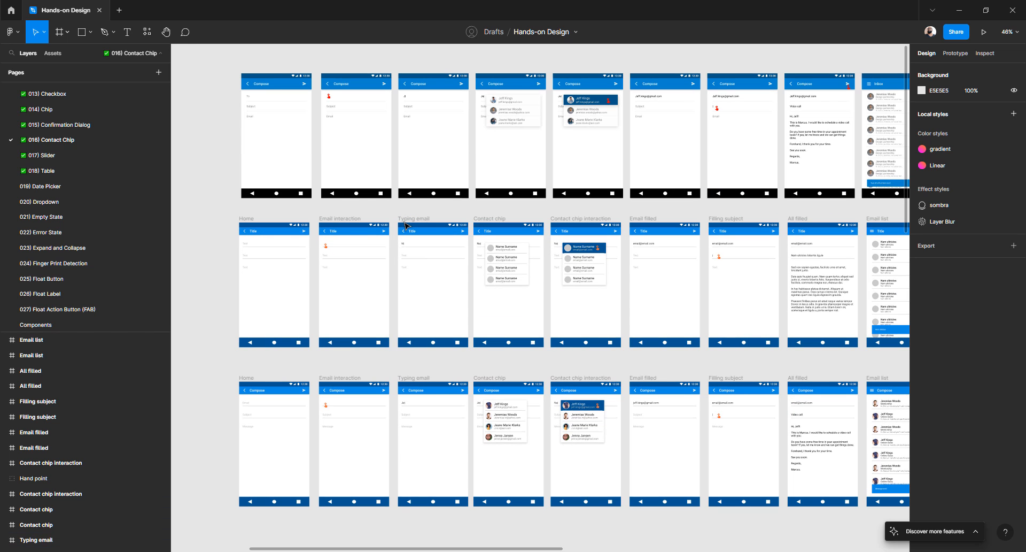
click(74, 188)
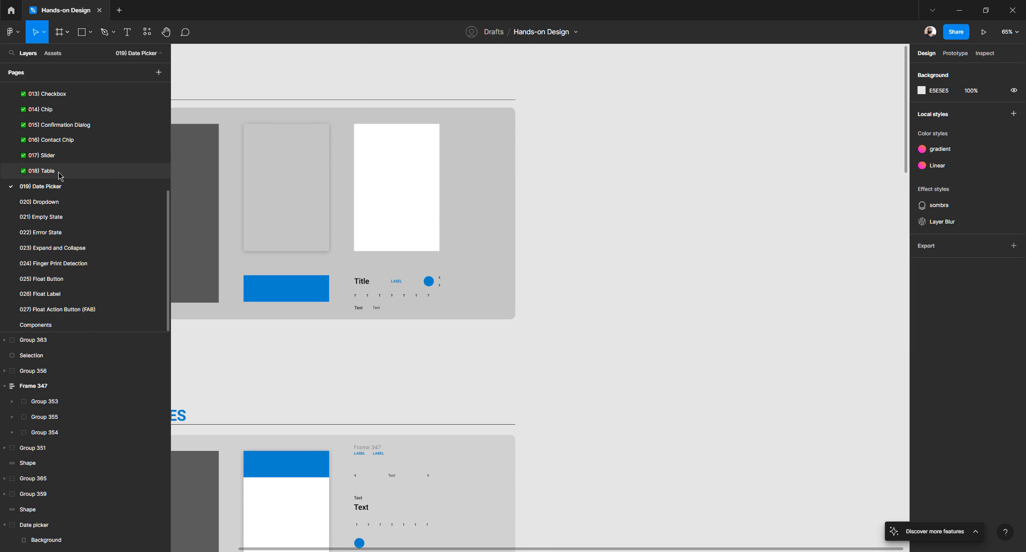
click(60, 172)
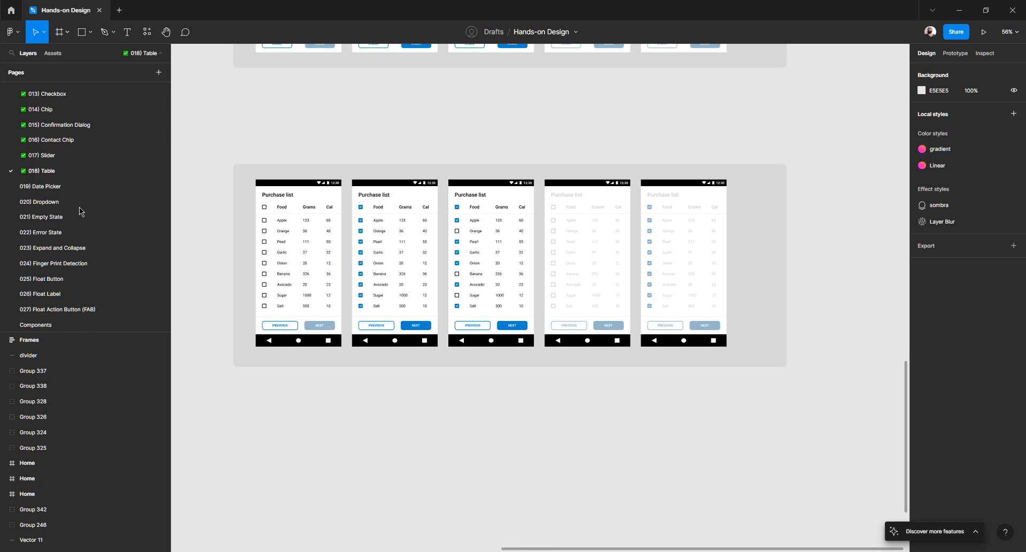
click(64, 186)
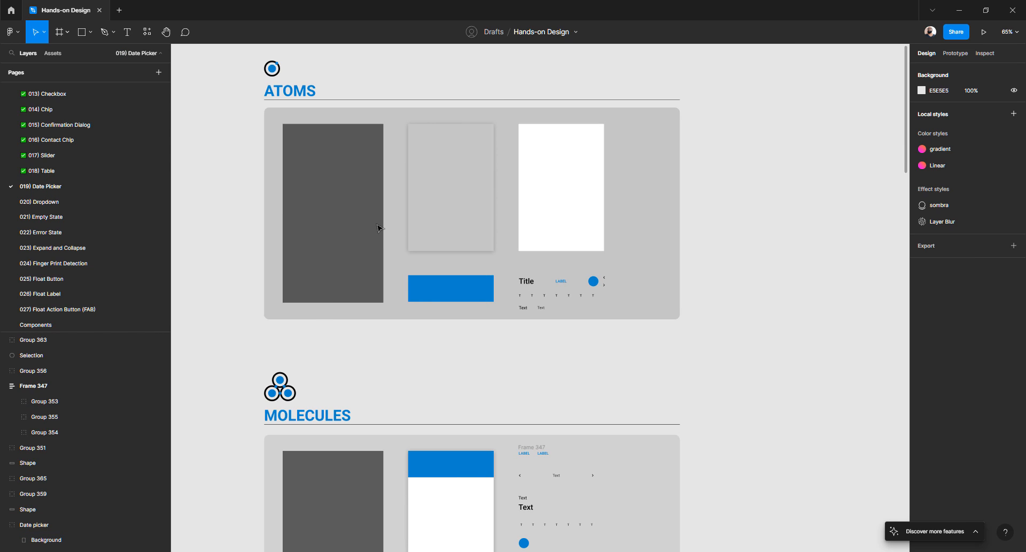
- Narrow the layers sidebar to its minimum width to give the canvas more room
scroll(378, 229, up, 4)
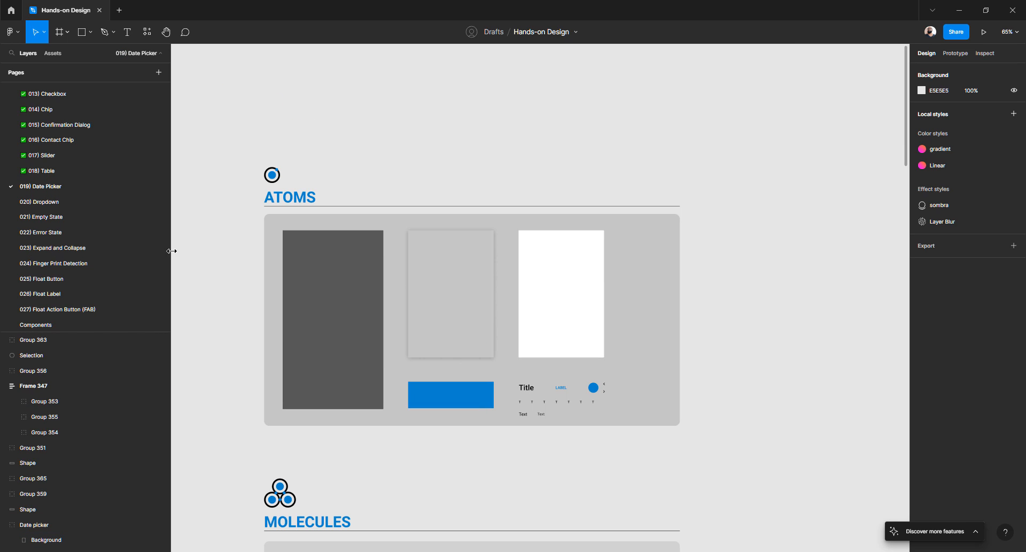
scroll(170, 251, up, 1)
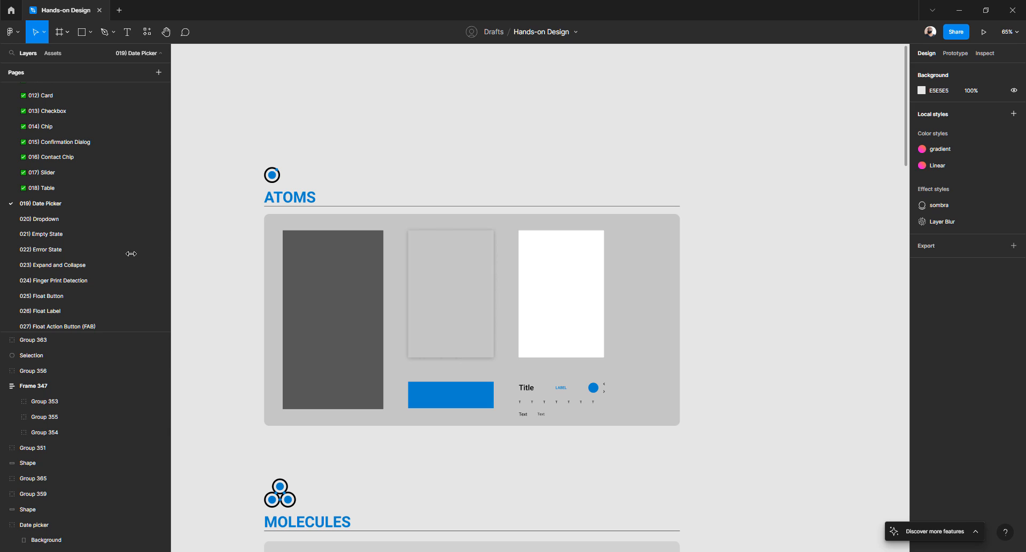
drag(131, 253, 99, 256)
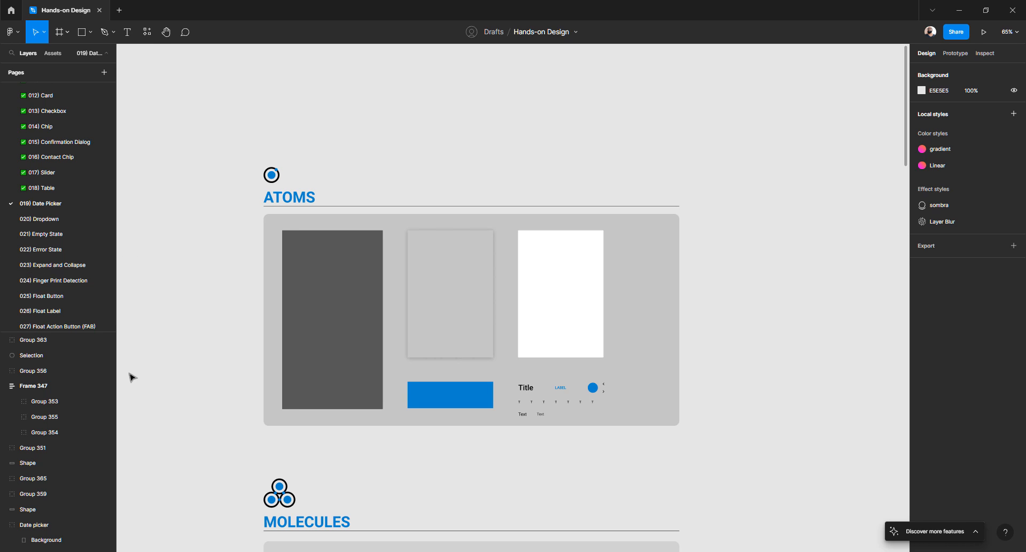
drag(116, 371, 497, 321)
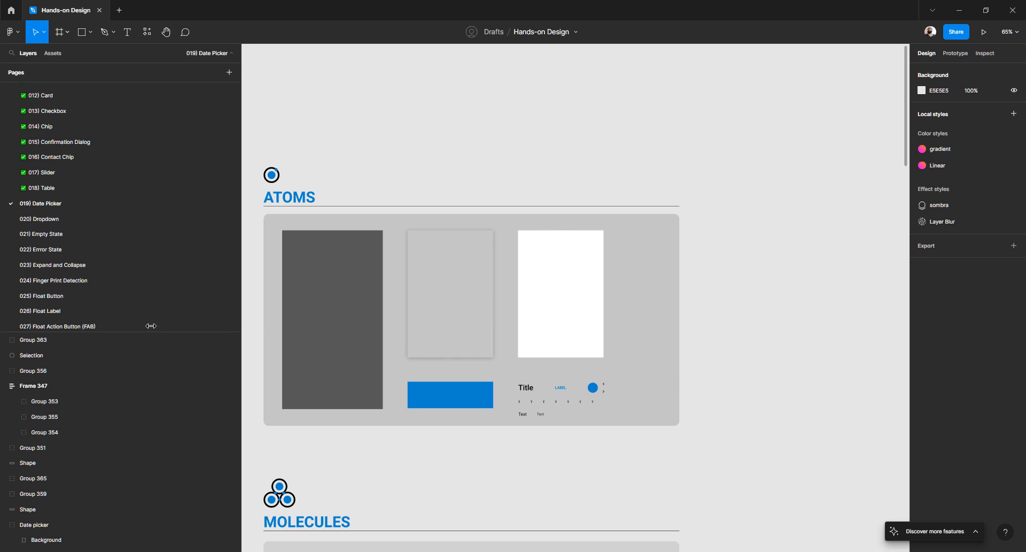
drag(151, 326, 116, 325)
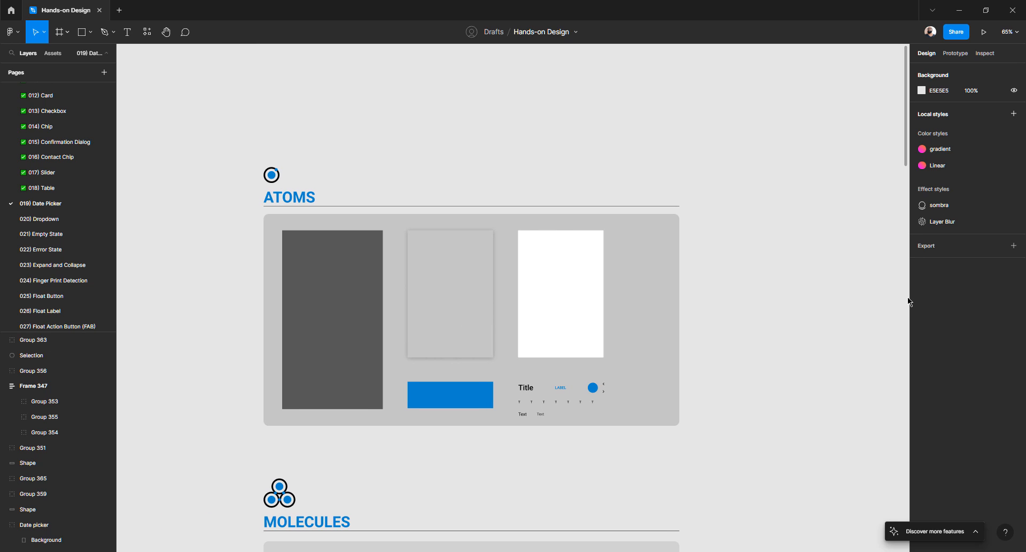
- Check the dark overlay atom's properties and draw a rectangle about 500 by 549 on the empty canvas beside the Atoms section
scroll(367, 181, down, 1)
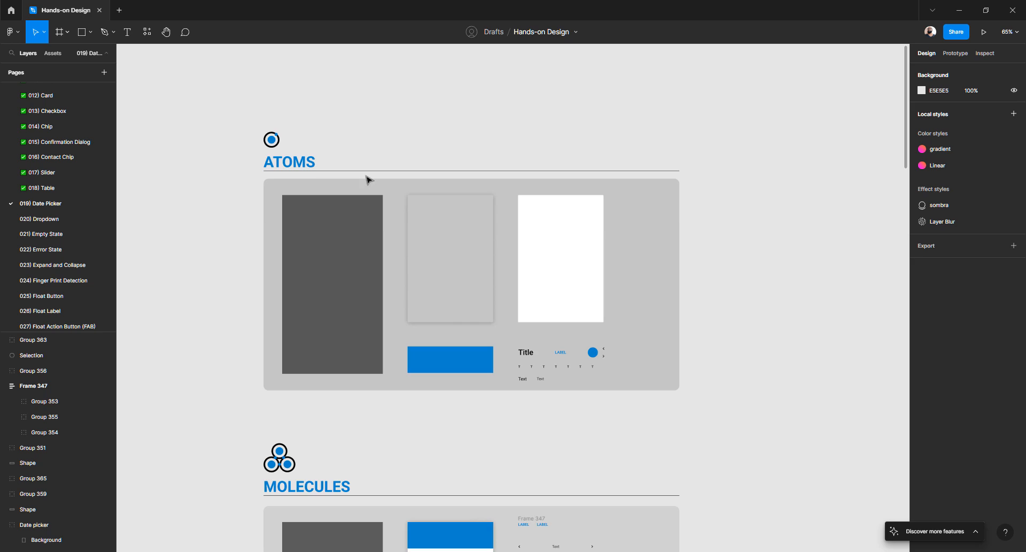
scroll(368, 181, down, 1)
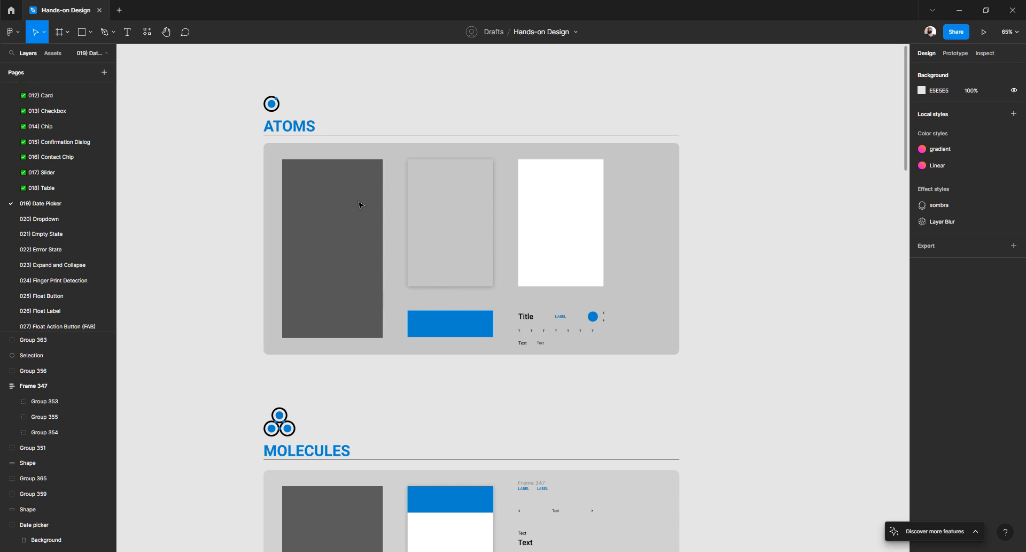
click(334, 197)
scroll(332, 200, right, 3)
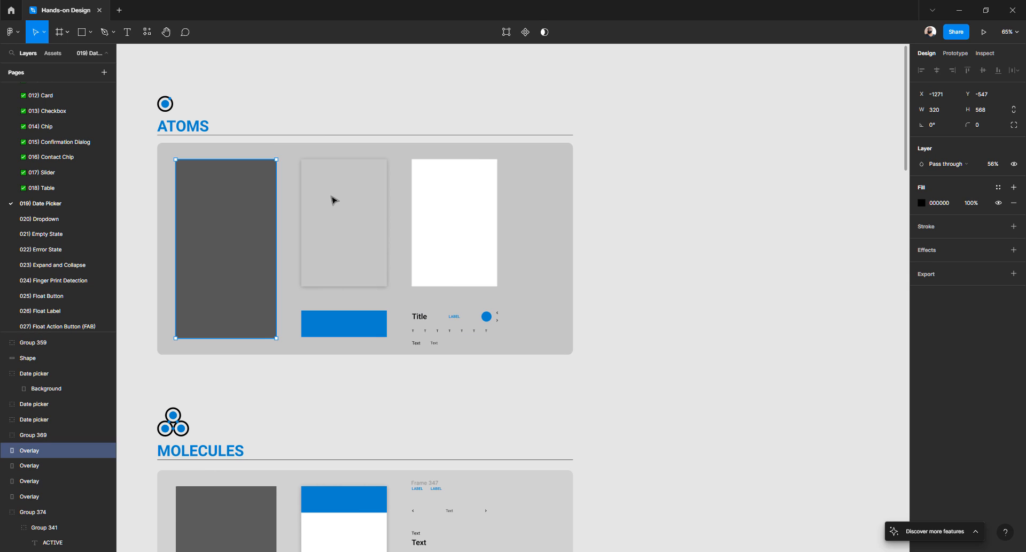
click(671, 169)
key(r)
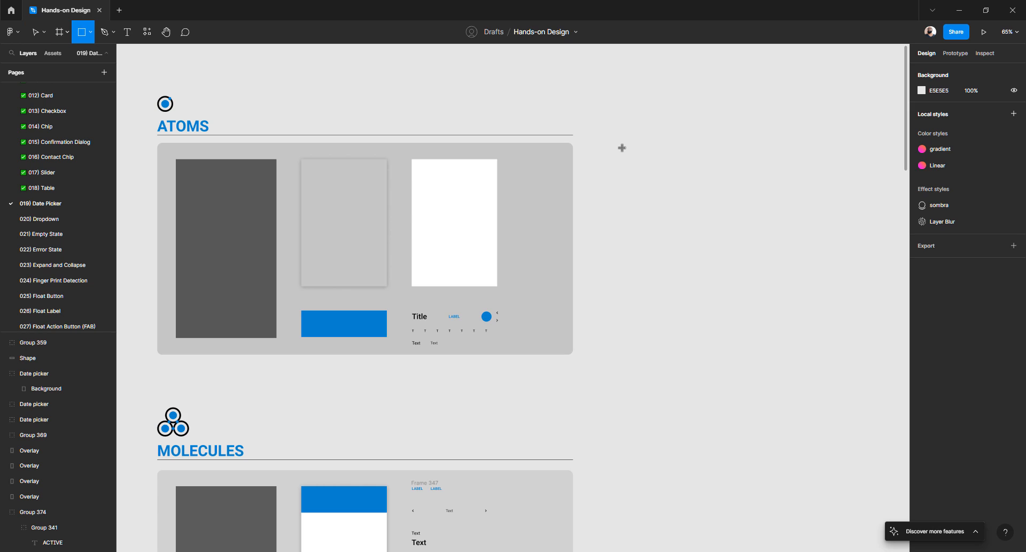
drag(625, 143, 783, 316)
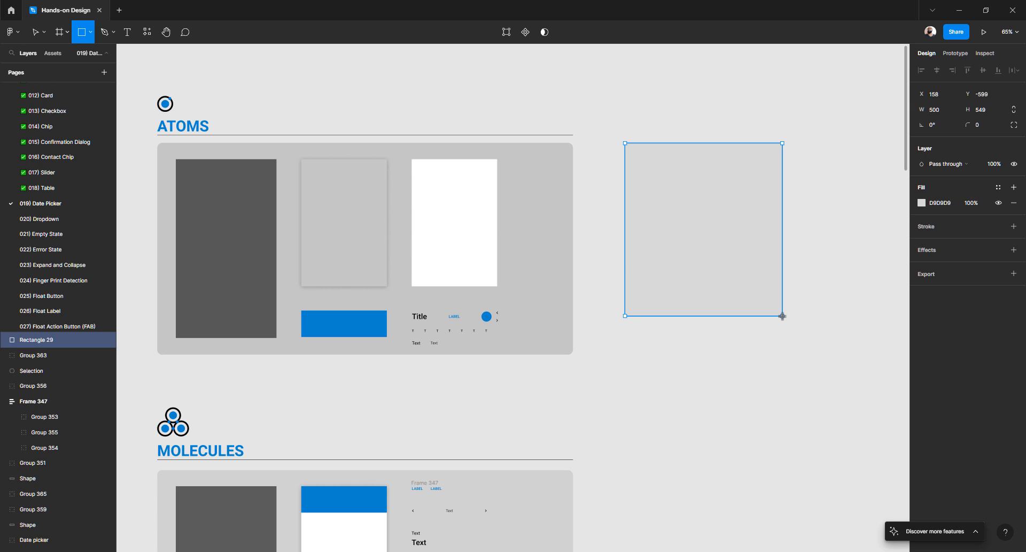
click(751, 347)
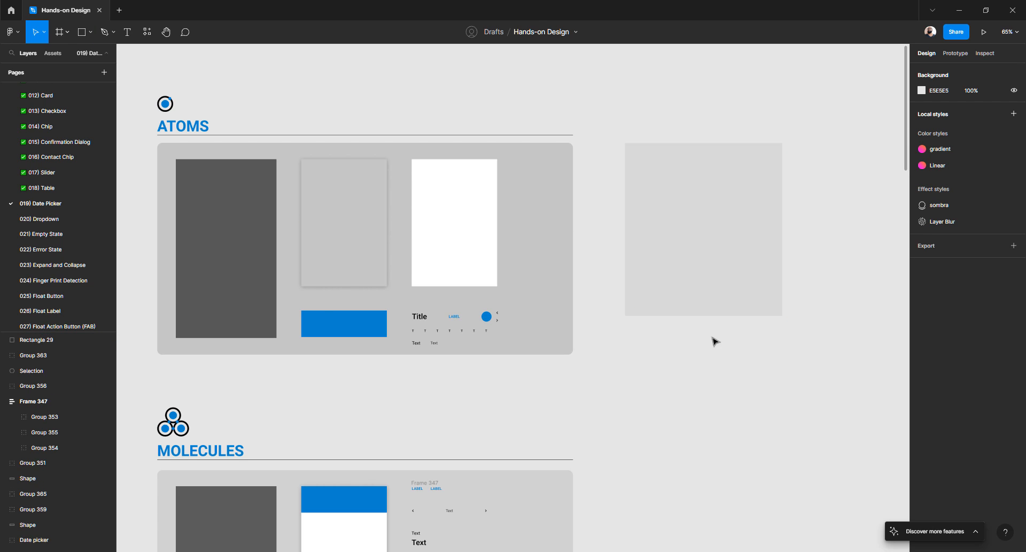
- Resize the new rectangle to 320 by 568 to match the original dark overlay atom
click(239, 212)
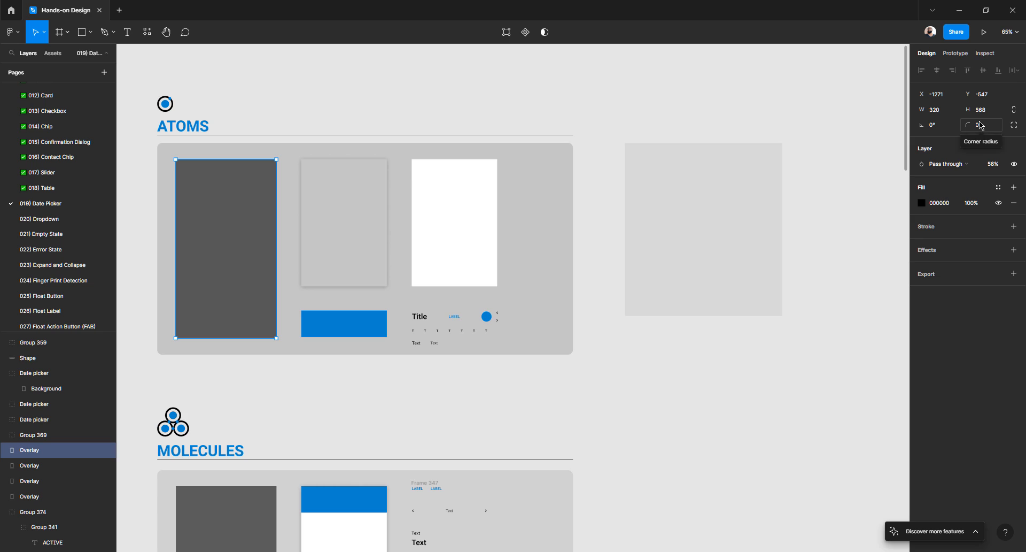
click(744, 209)
click(951, 114)
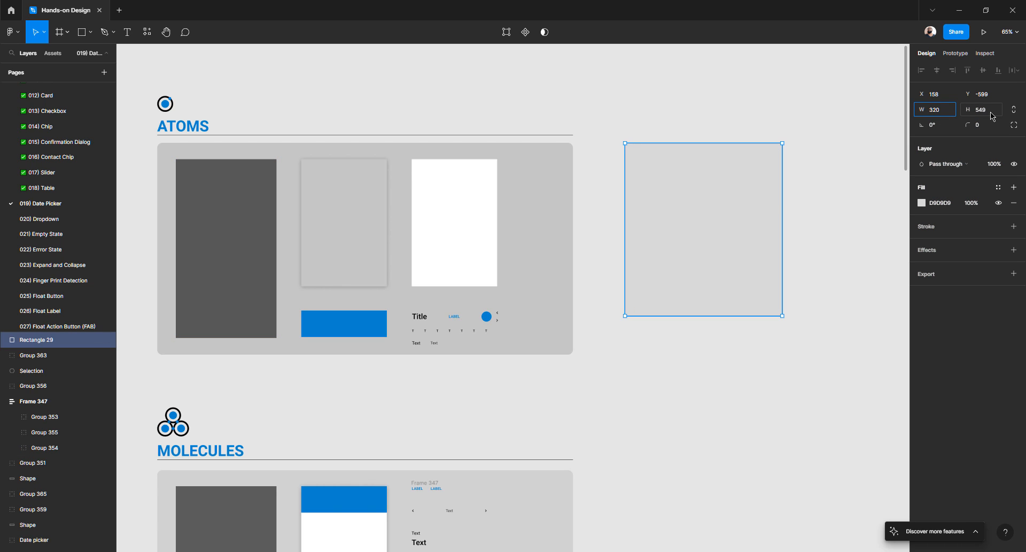
key(Tab)
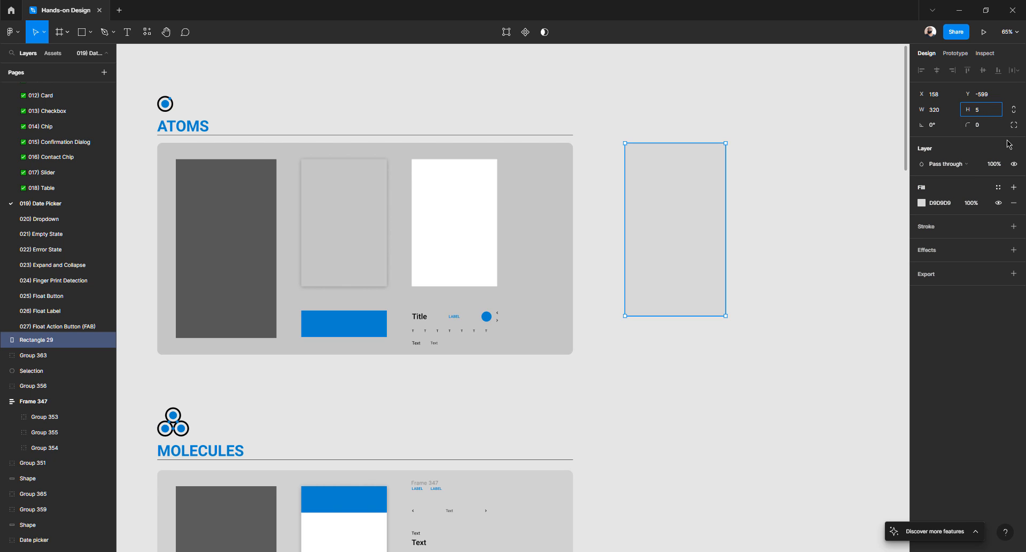
text(568)
key(Return)
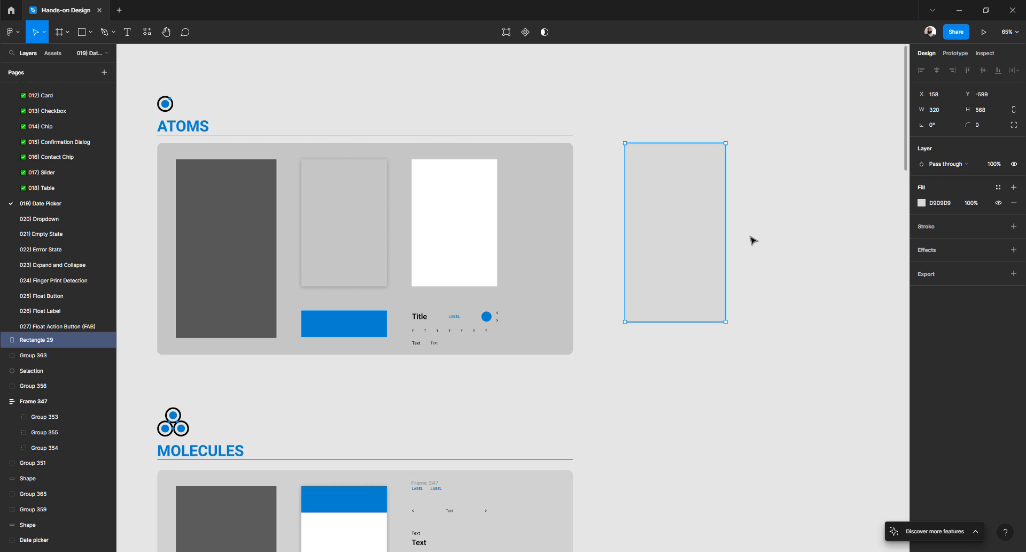
- Change the new rectangle's fill colour to black, 000000
click(854, 210)
click(694, 228)
click(921, 204)
drag(809, 301, 742, 422)
click(714, 347)
click(671, 256)
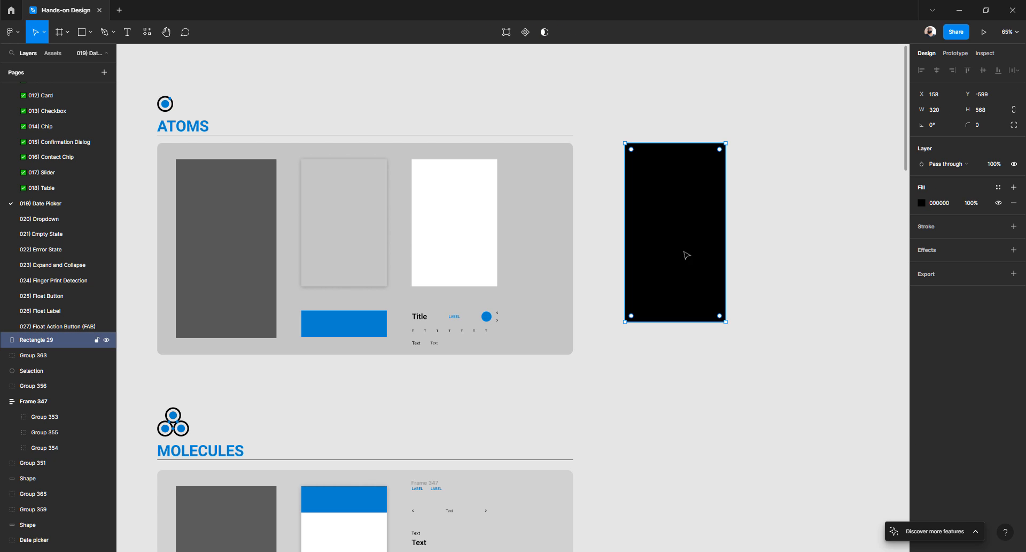
- Check the original overlay's layer opacity and set the new rectangle's layer opacity to 56%
click(977, 203)
click(256, 221)
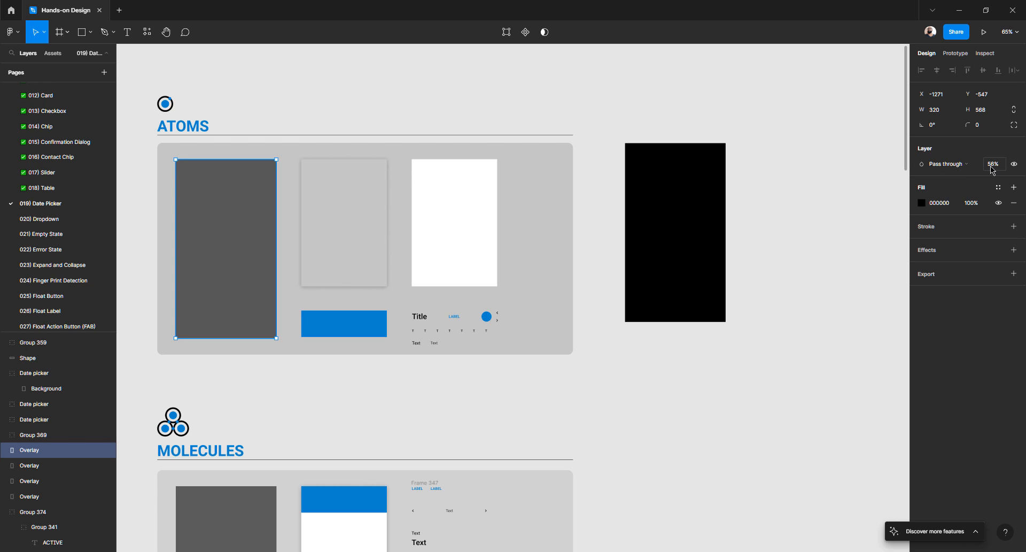
click(817, 201)
click(661, 222)
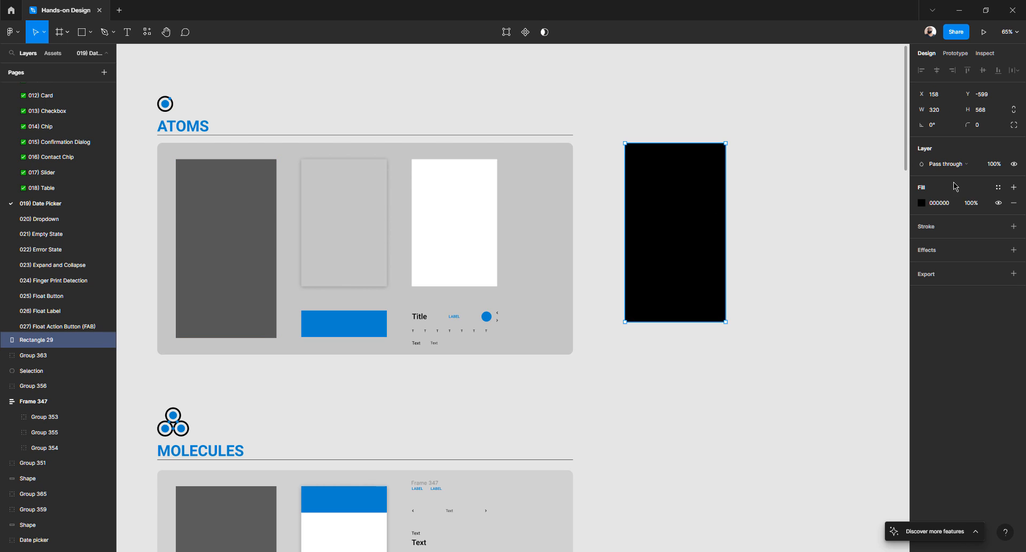
click(994, 168)
key(Return)
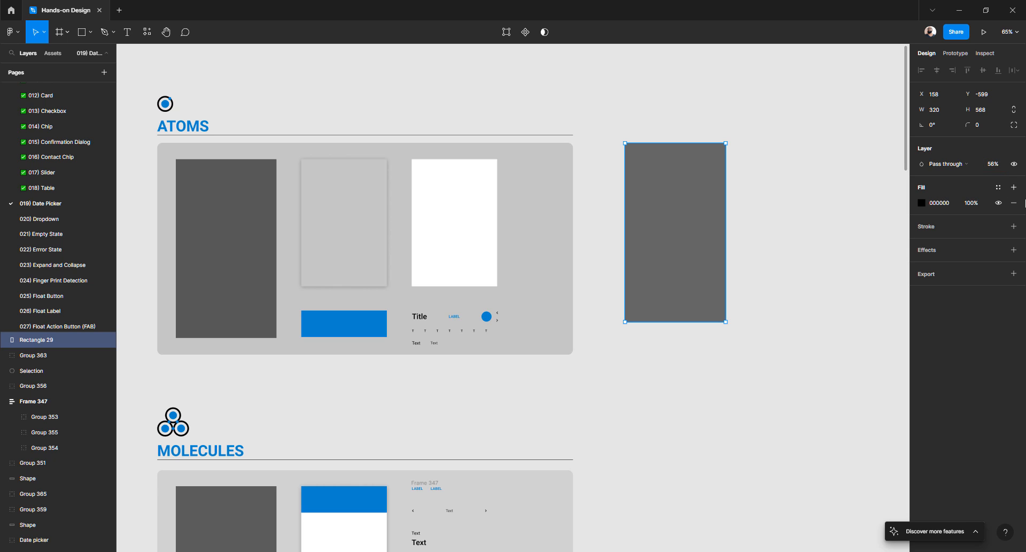
click(795, 215)
- Move the dark rectangle far out onto the empty canvas to clear the space beside the Atoms section
scroll(653, 207, down, 3)
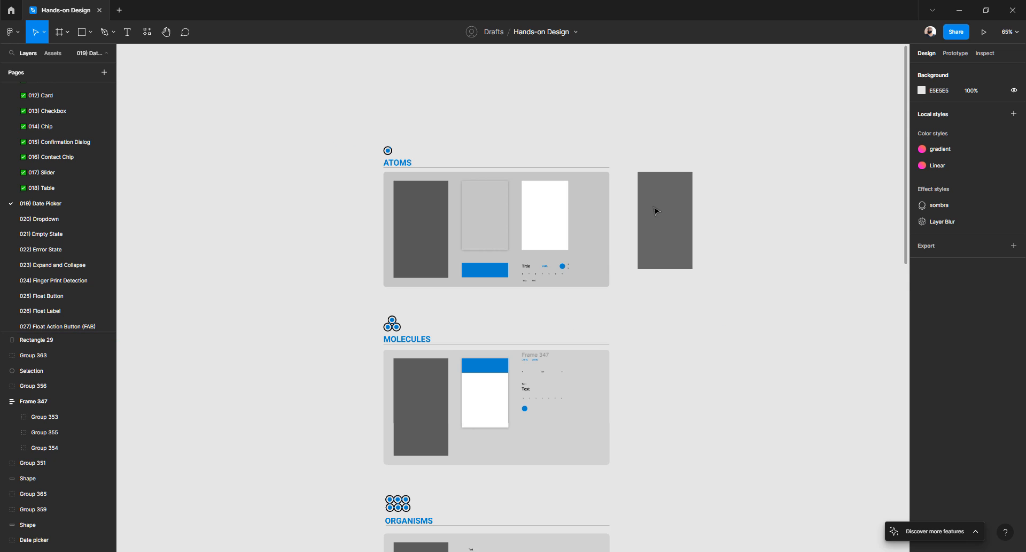
click(659, 205)
drag(663, 207, 767, 212)
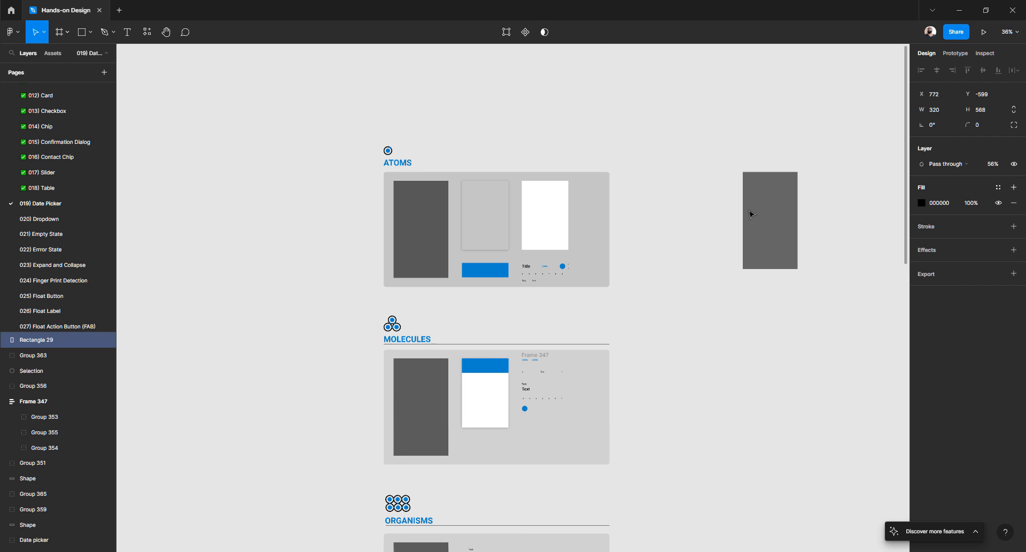
drag(687, 232, 357, 258)
drag(450, 241, 768, 231)
click(517, 227)
scroll(514, 227, up, 1)
scroll(514, 230, down, 2)
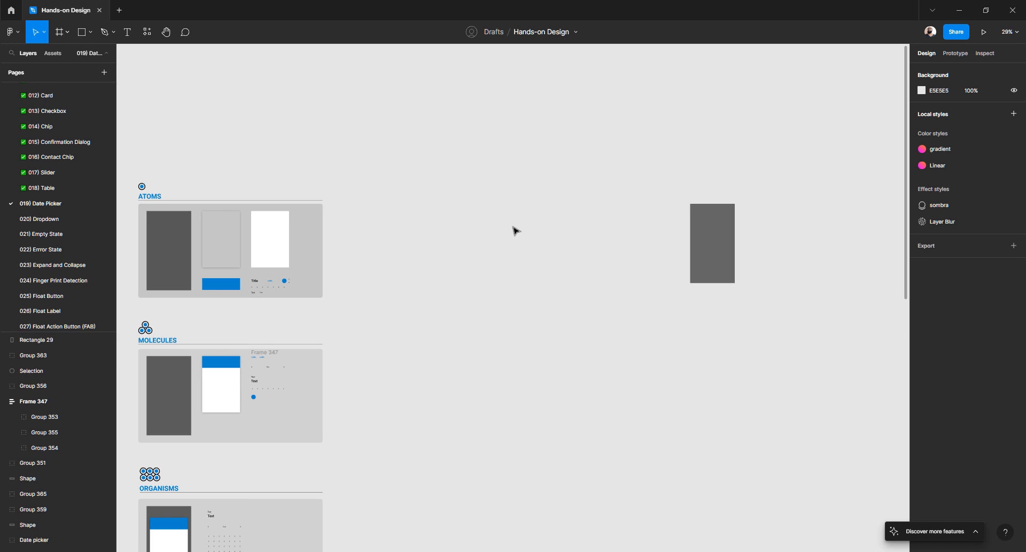
- Draw a frame about 1542 by 673 beside the original Atoms section and rename it Atoms
key(f)
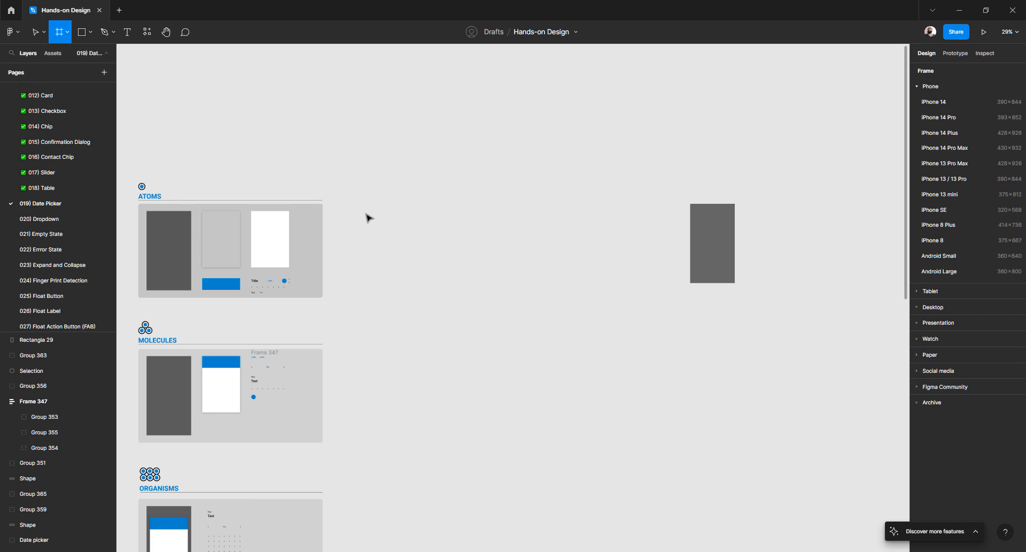
drag(345, 204, 560, 297)
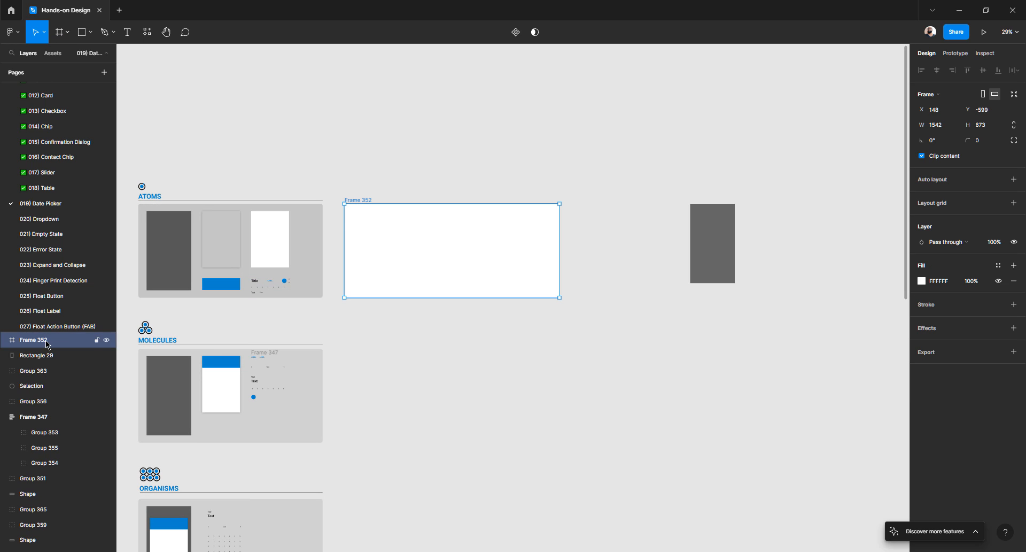
double_click(110, 340)
text(Atoms)
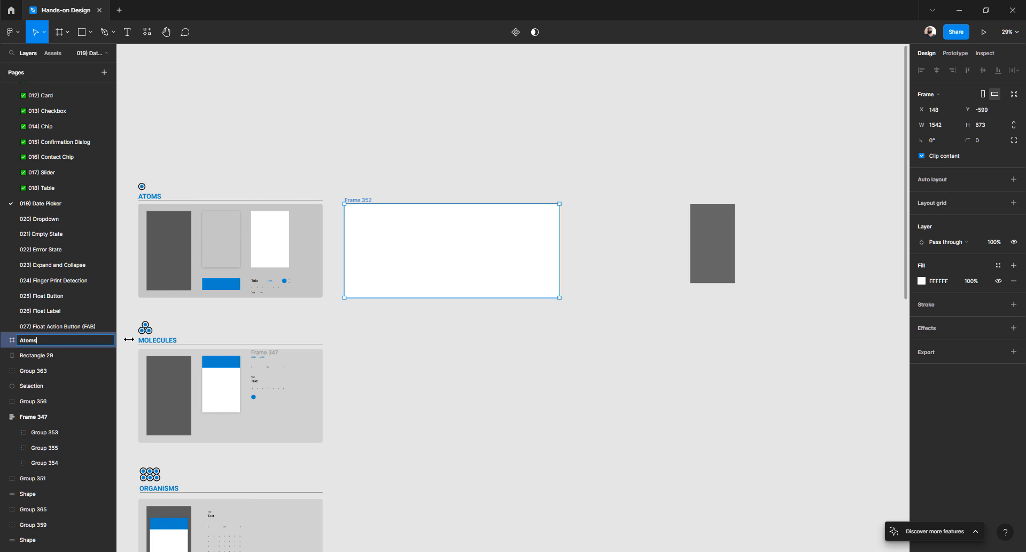
key(Return)
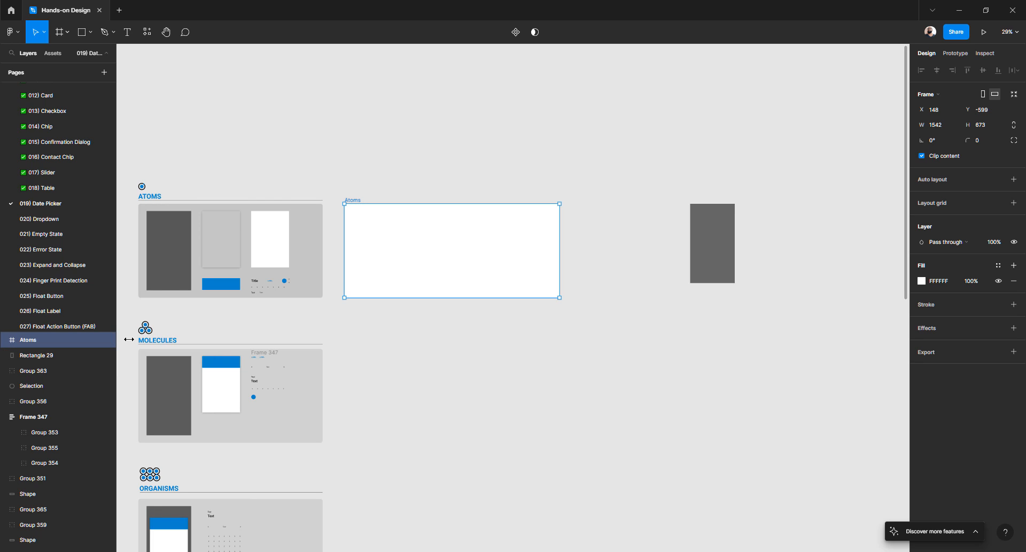
- Change the Atoms frame's fill to light grey, D0D0D0
click(923, 281)
drag(821, 332, 781, 317)
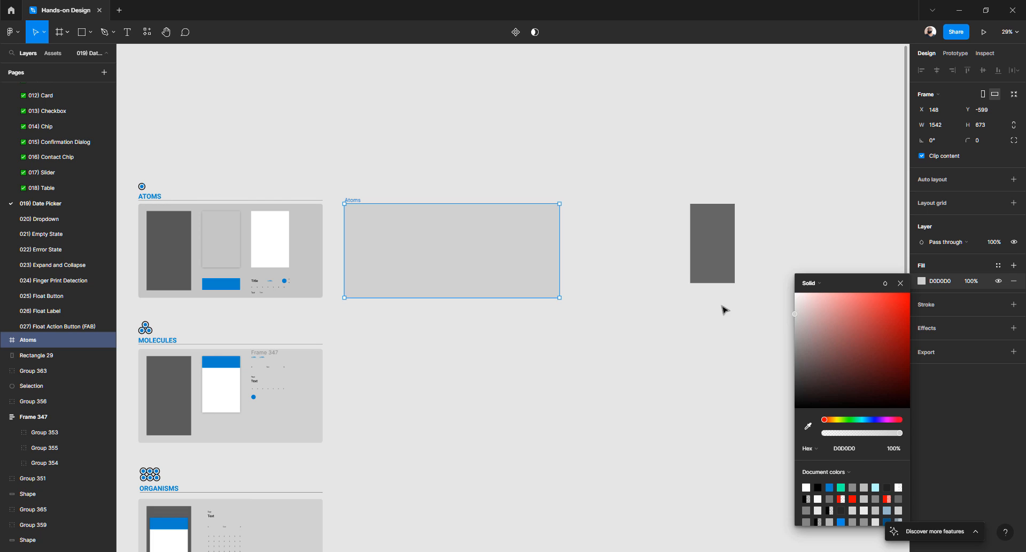
click(651, 247)
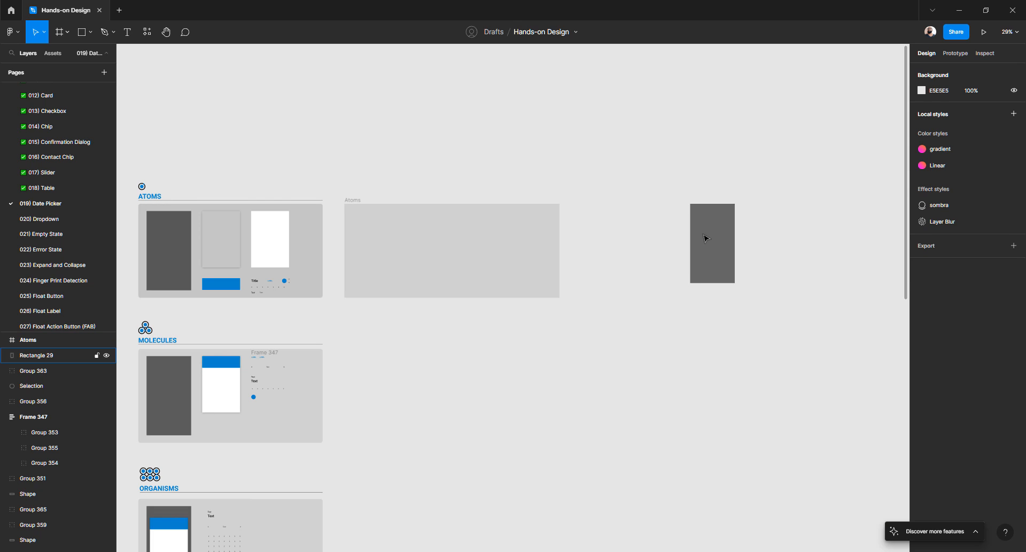
- Move the dark rectangle into the Atoms frame, at about X 389, Y 52
drag(711, 235, 420, 243)
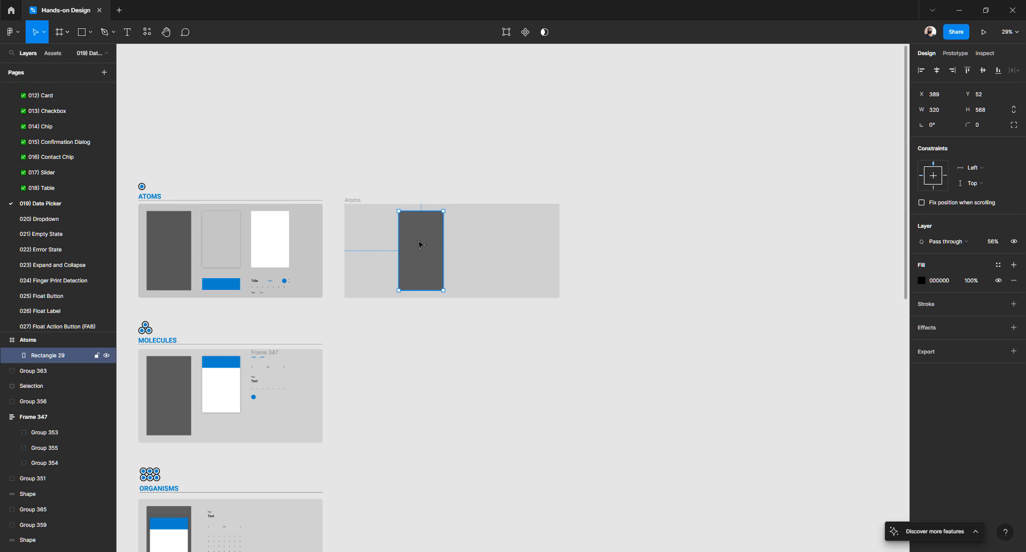
scroll(394, 242, up, 5)
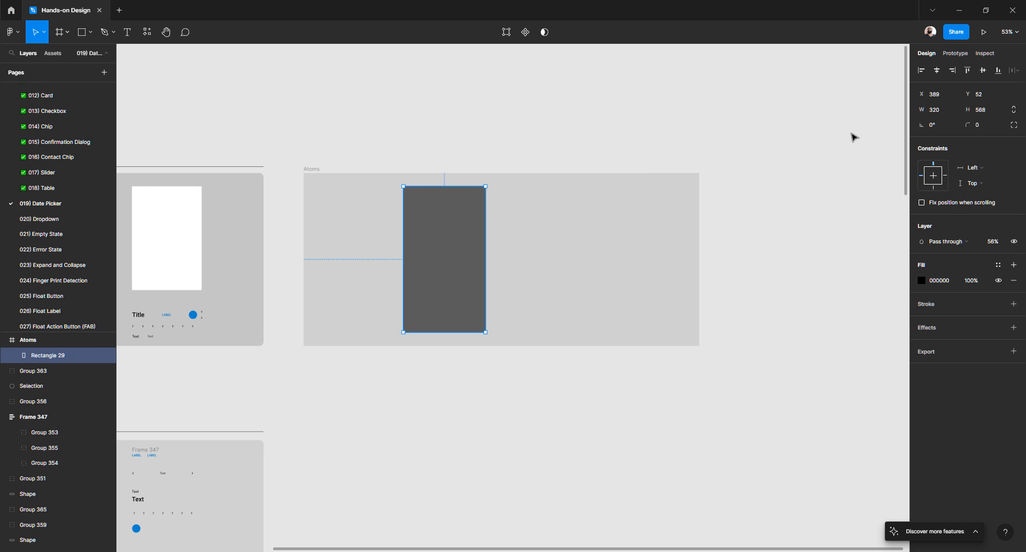
click(653, 106)
- Try the dark rectangle partly past the Atoms frame's lower edge, then back inside at about X 953, Y 52
drag(446, 229, 580, 337)
click(314, 168)
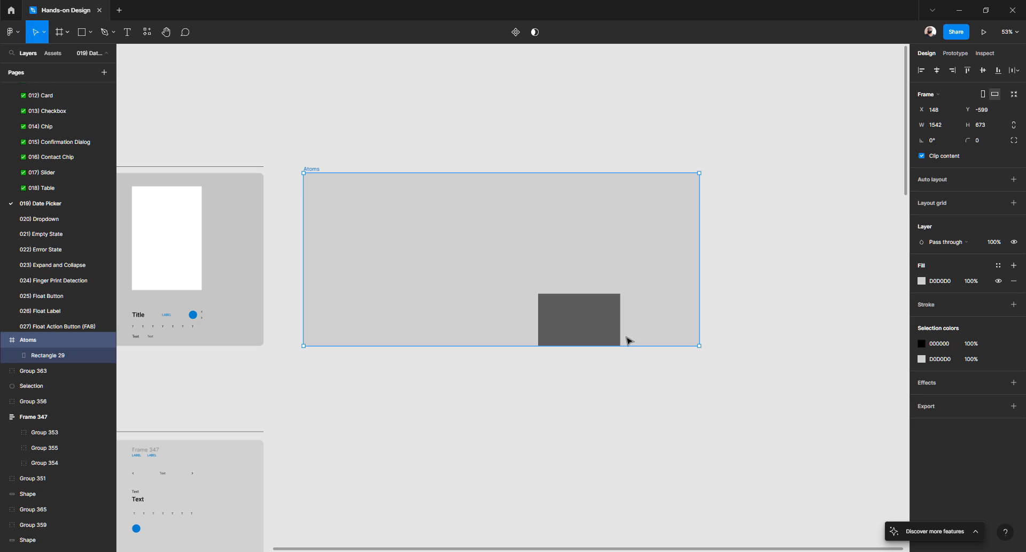
click(588, 324)
drag(588, 324, 588, 218)
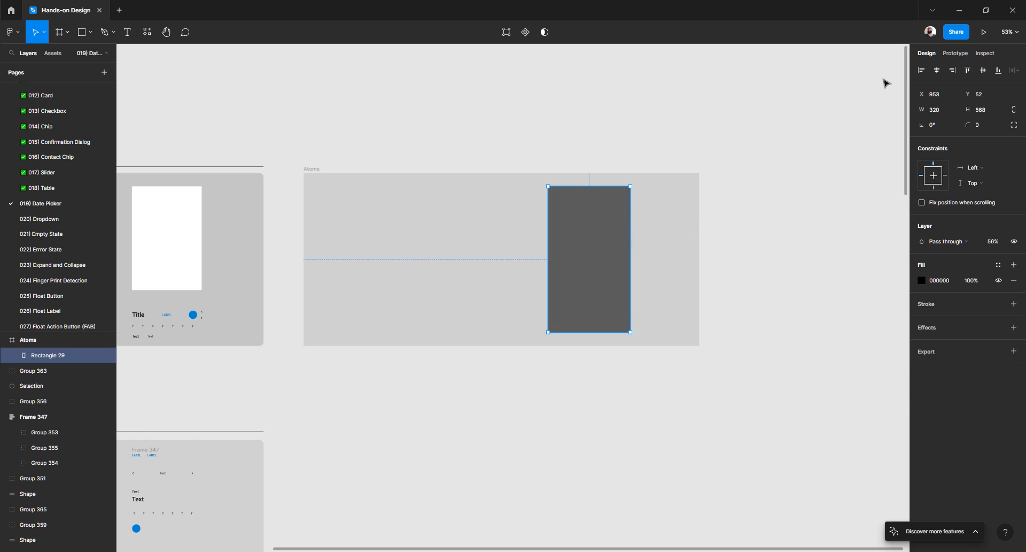
- Try aligning the dark rectangle to the Atoms frame's left, bottom and top edges and its horizontal and vertical centres
click(921, 71)
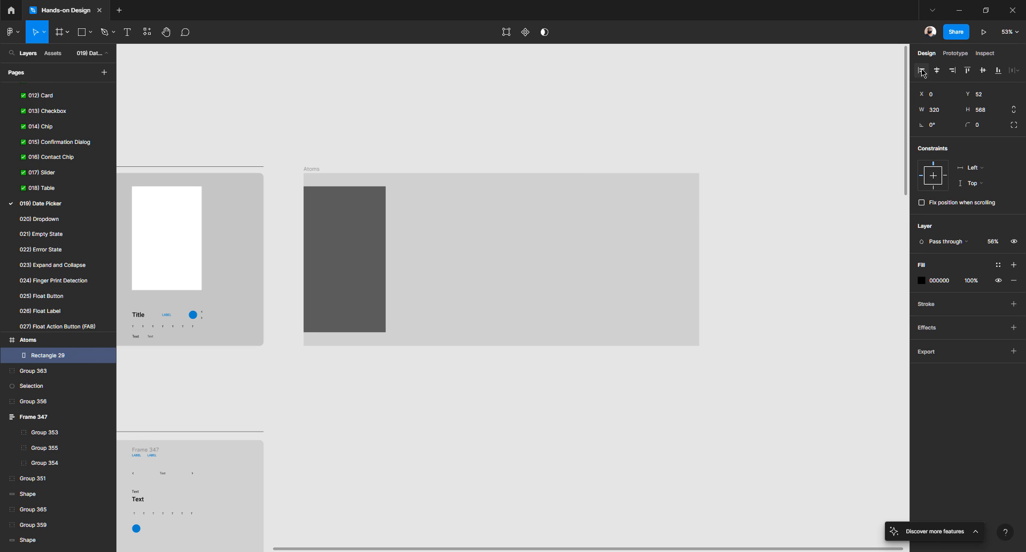
click(999, 70)
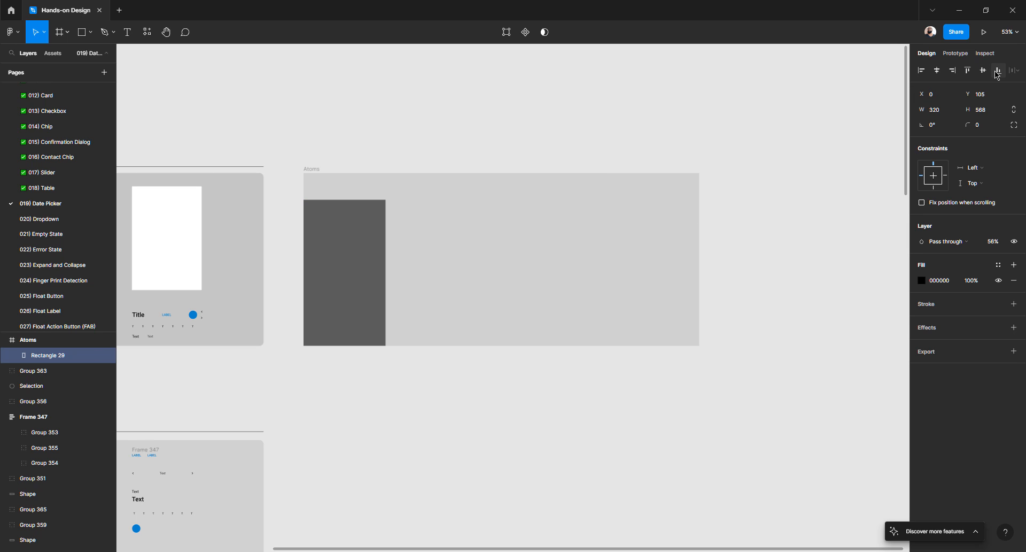
click(957, 75)
click(937, 74)
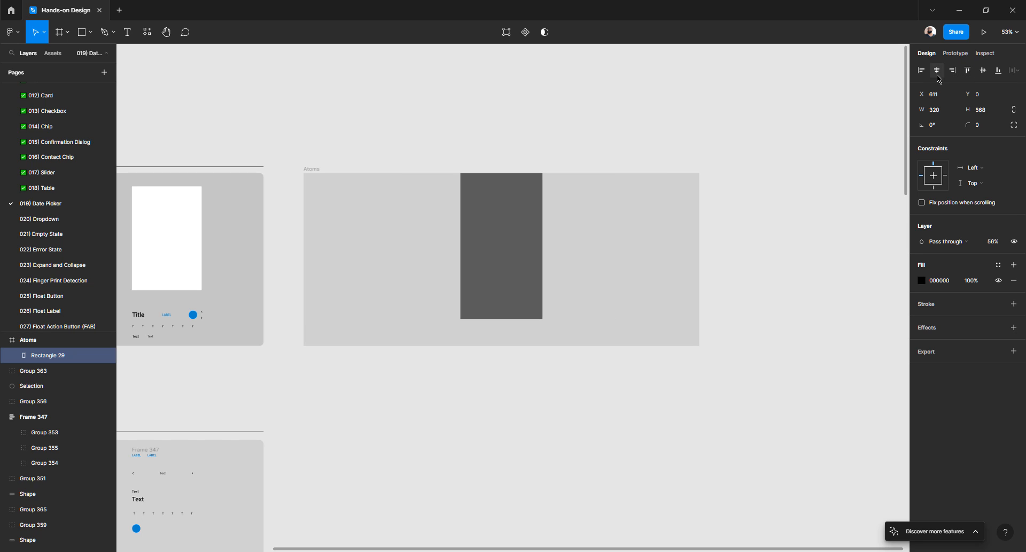
click(980, 75)
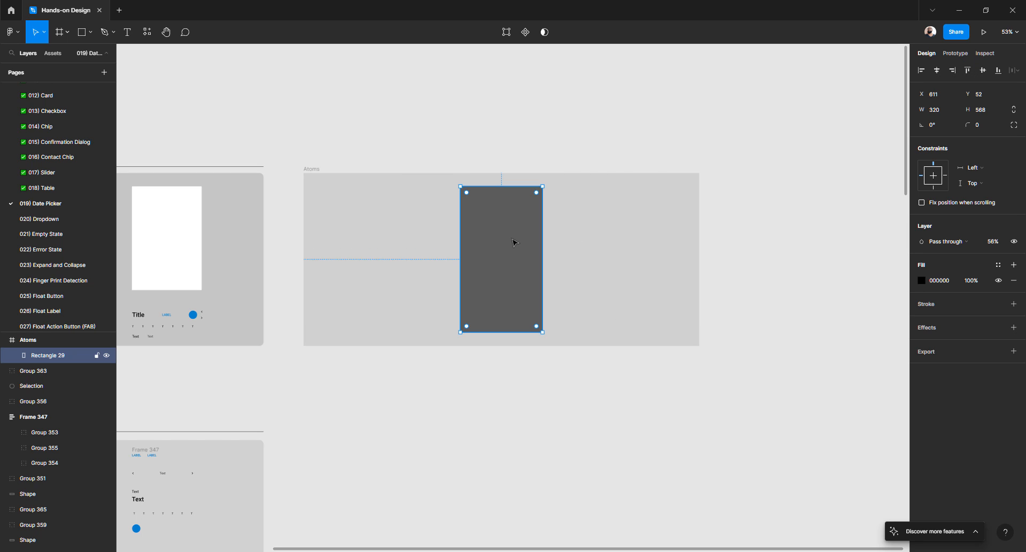
- Place the dark rectangle near the Atoms frame's left edge at X 41, Y 52 and rename it Overlay
drag(513, 241, 362, 253)
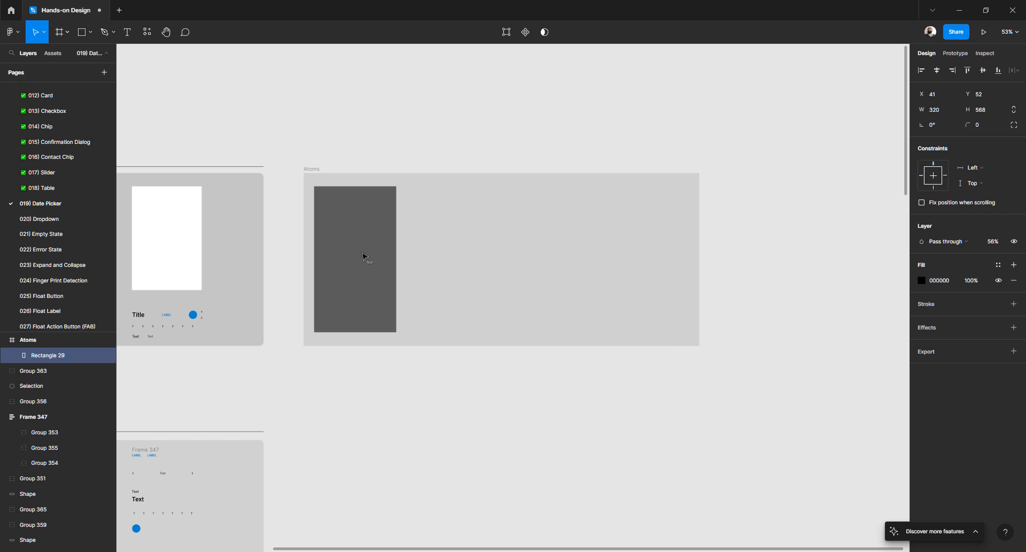
click(395, 146)
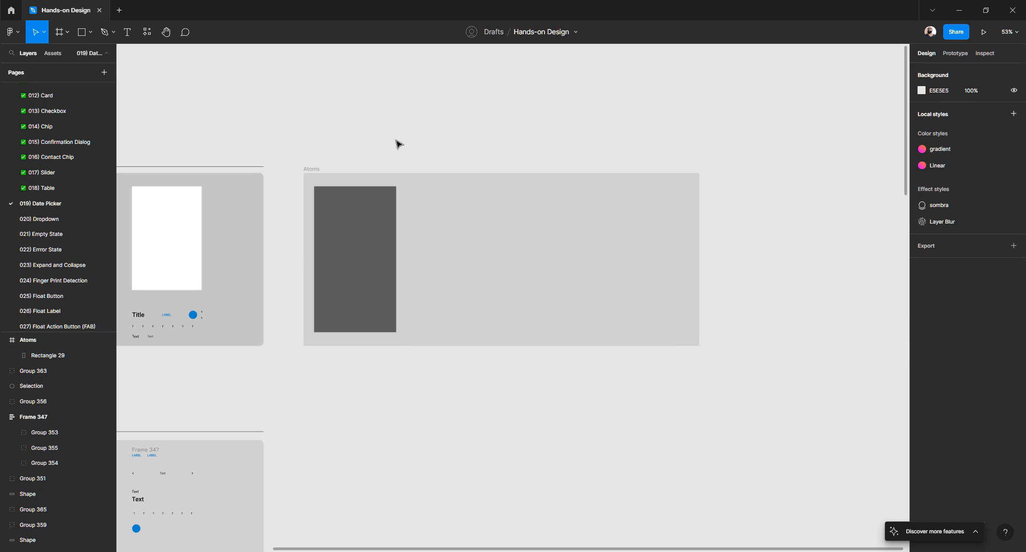
click(362, 247)
double_click(64, 356)
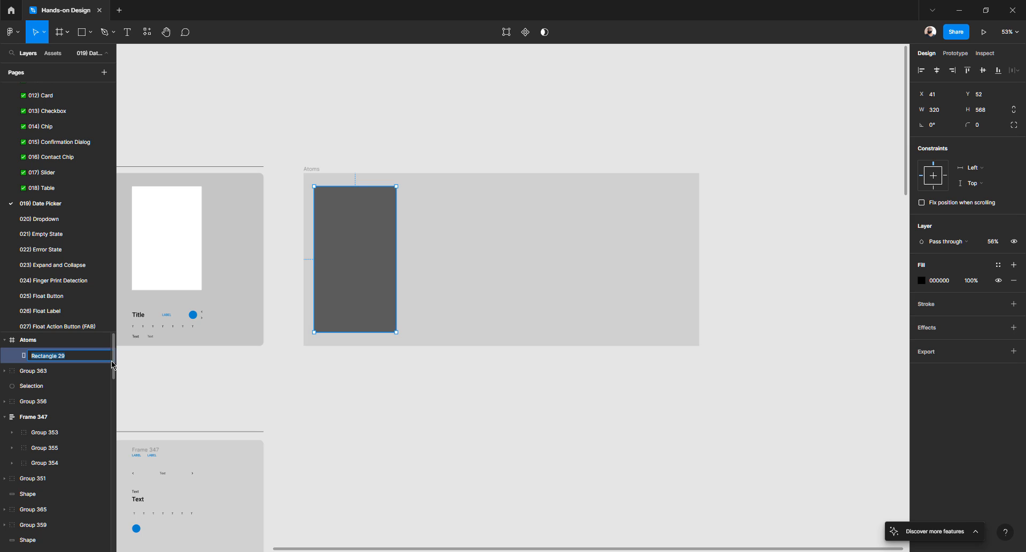
text(Overlay)
key(Return)
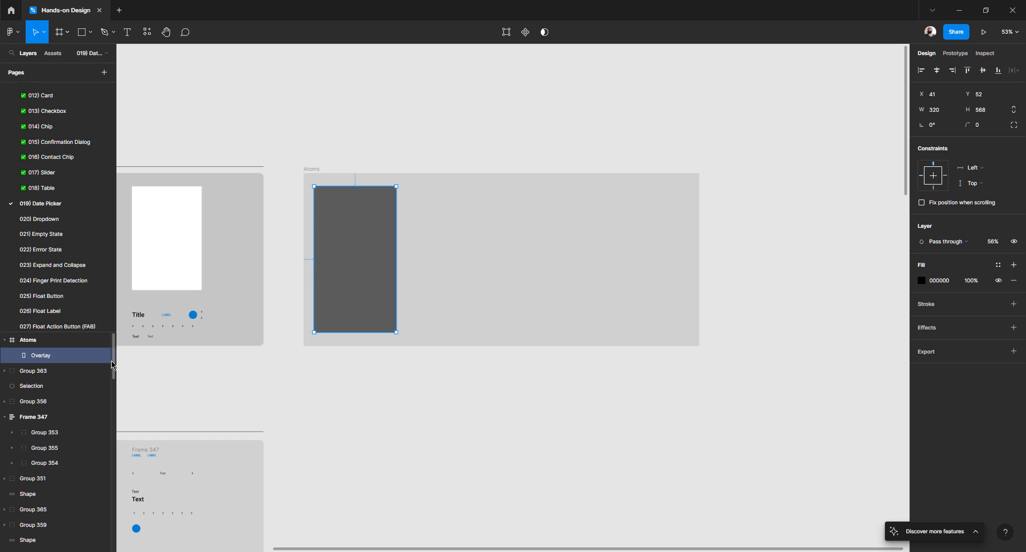
- Check the size, corner radius, fill and effects of the original shadowed background and white background atoms
click(259, 156)
scroll(273, 152, left, 8)
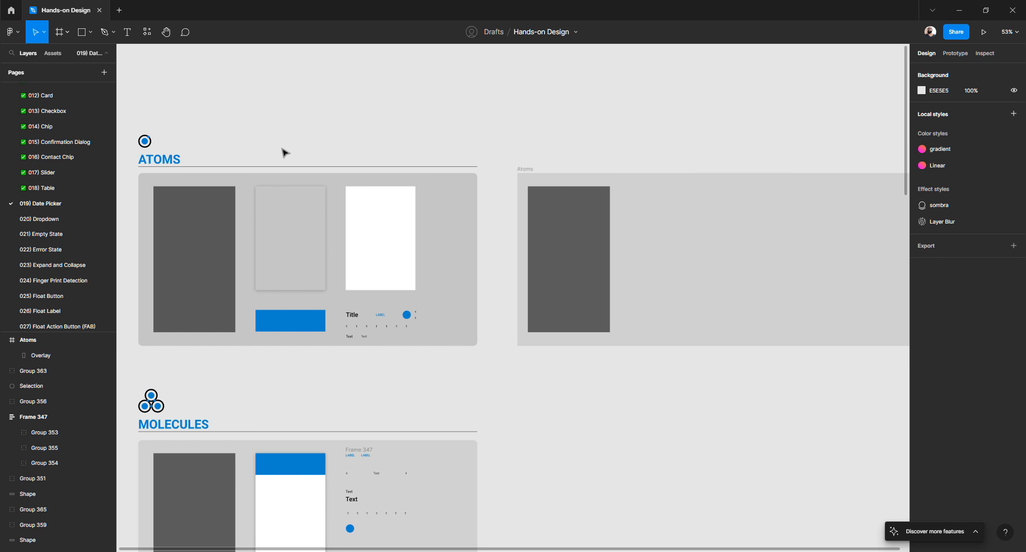
scroll(284, 212, up, 3)
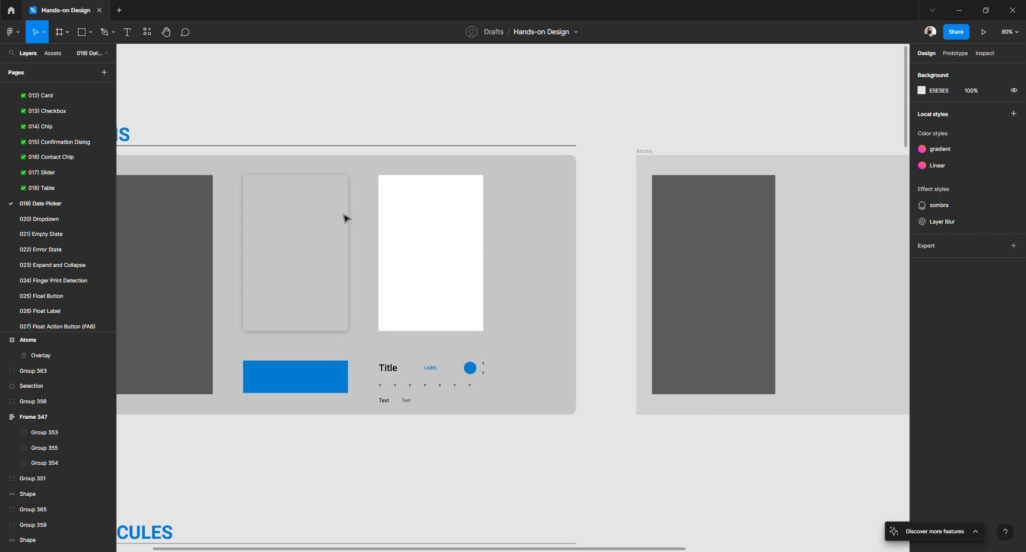
click(350, 219)
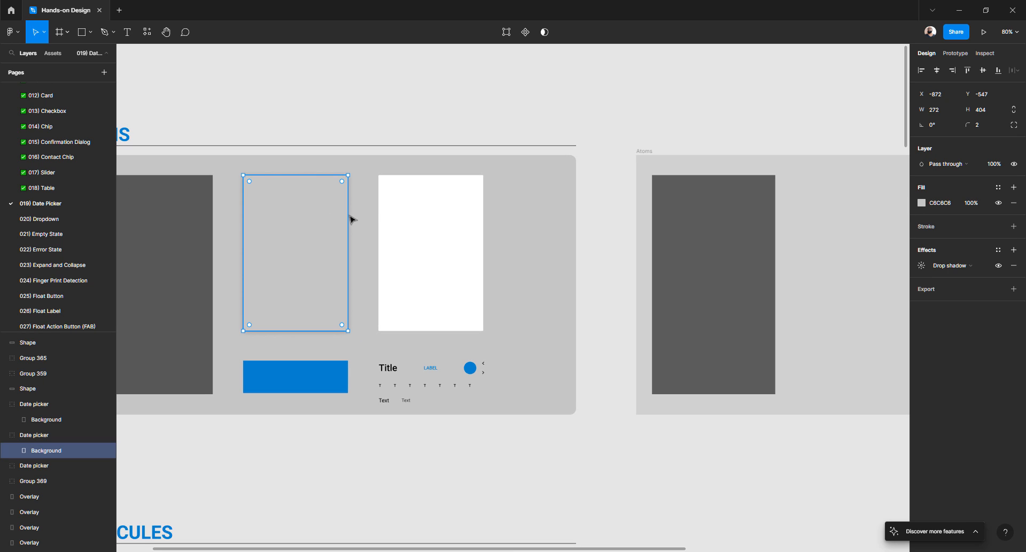
click(403, 216)
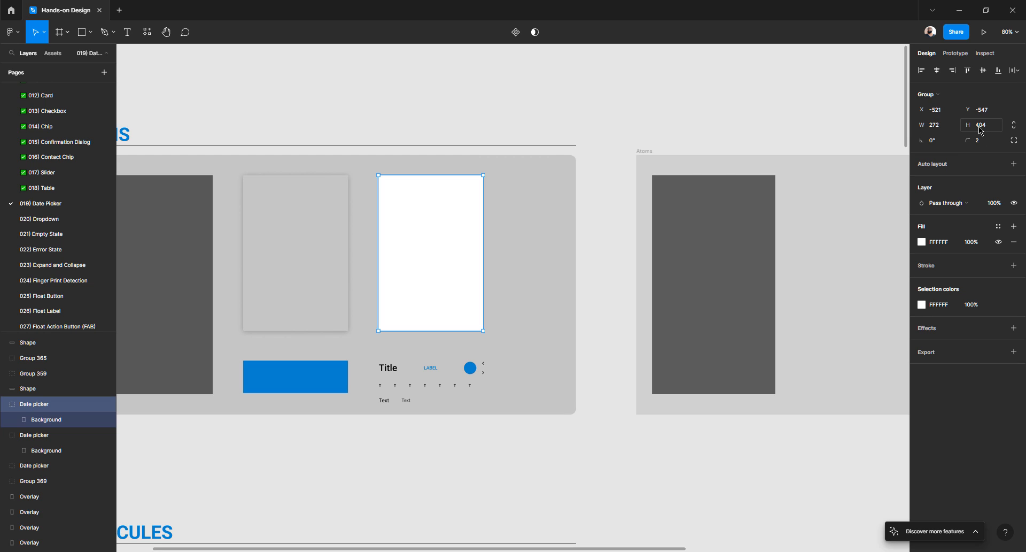
click(695, 124)
- Draw a white rectangle about 266 by 301 inside the new Atoms frame, beside the Overlay
scroll(672, 127, right, 2)
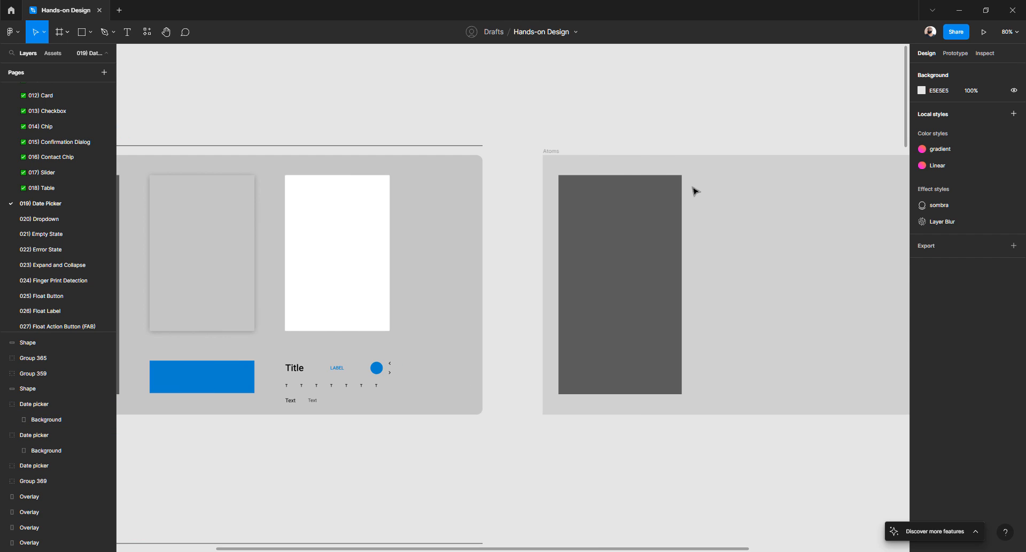
key(r)
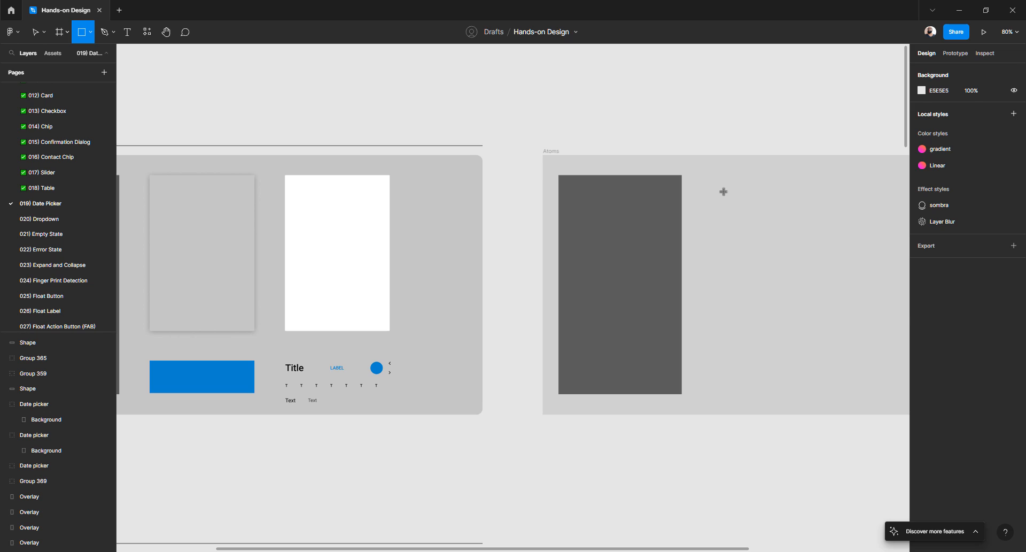
mouse_move(723, 189)
mouse_down()
mouse_move(826, 305)
mouse_move(740, 245)
mouse_move(750, 208)
mouse_up()
click(922, 280)
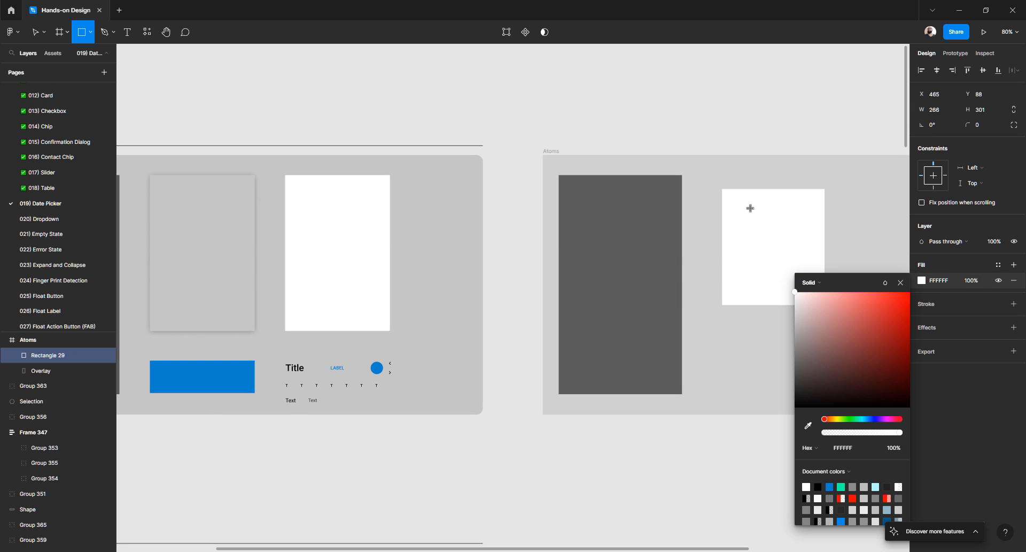
key(Escape)
key(v)
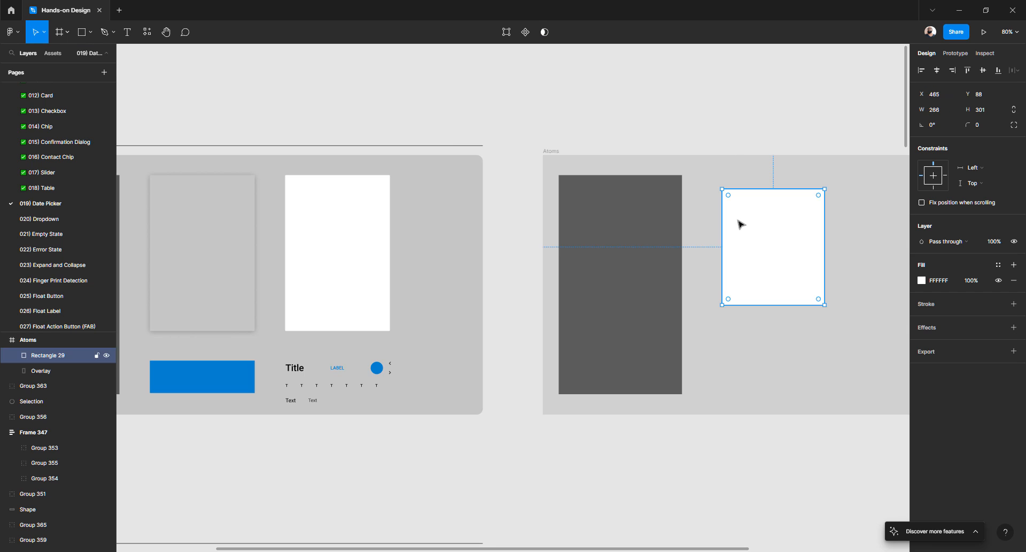
- Set the new white rectangle's size to 272 wide by 404 high, matching the original white background atom
scroll(737, 223, right, 4)
click(935, 111)
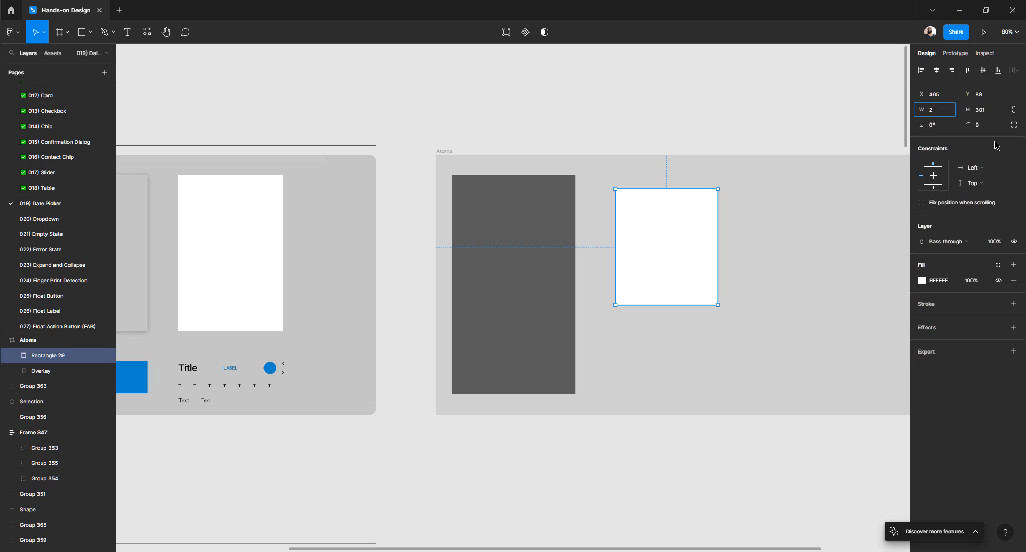
key(Return)
click(556, 105)
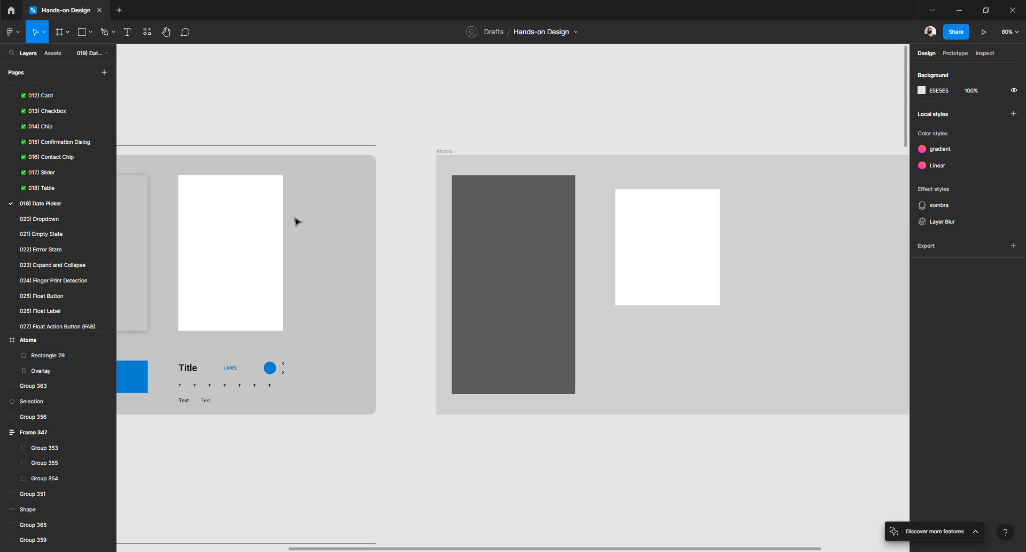
click(261, 237)
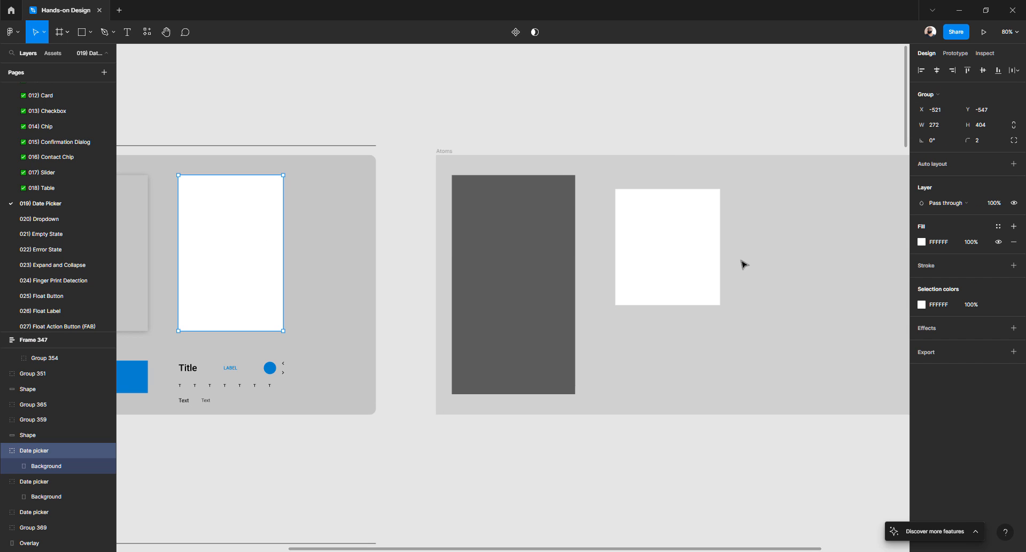
click(675, 257)
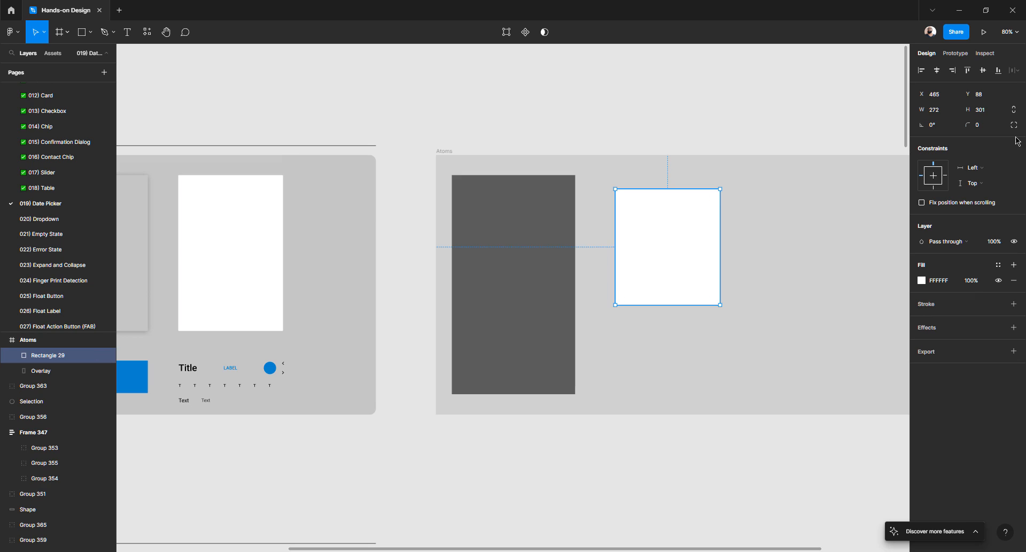
click(981, 110)
key(Return)
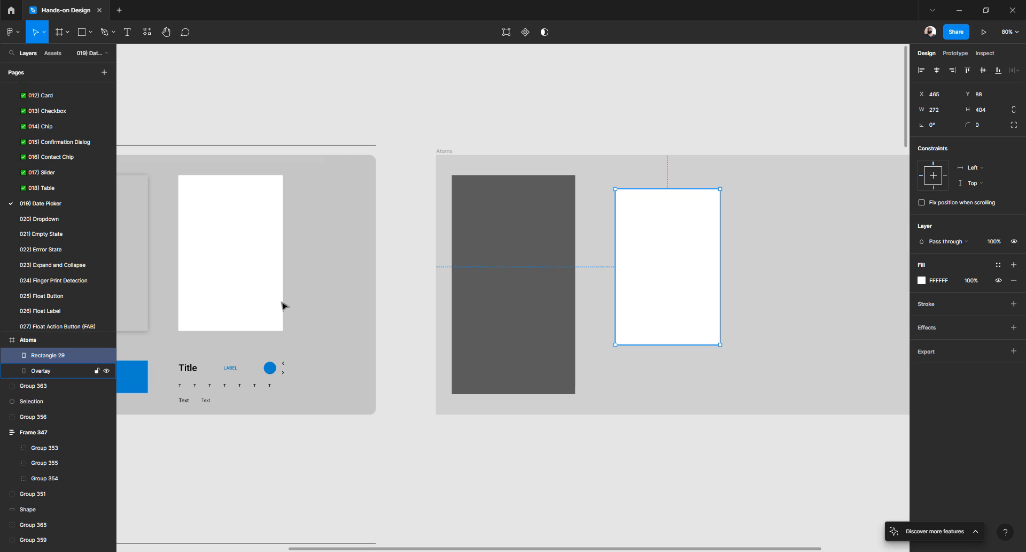
- Compare the new white rectangle with the original white background atom and rename it Background
click(262, 255)
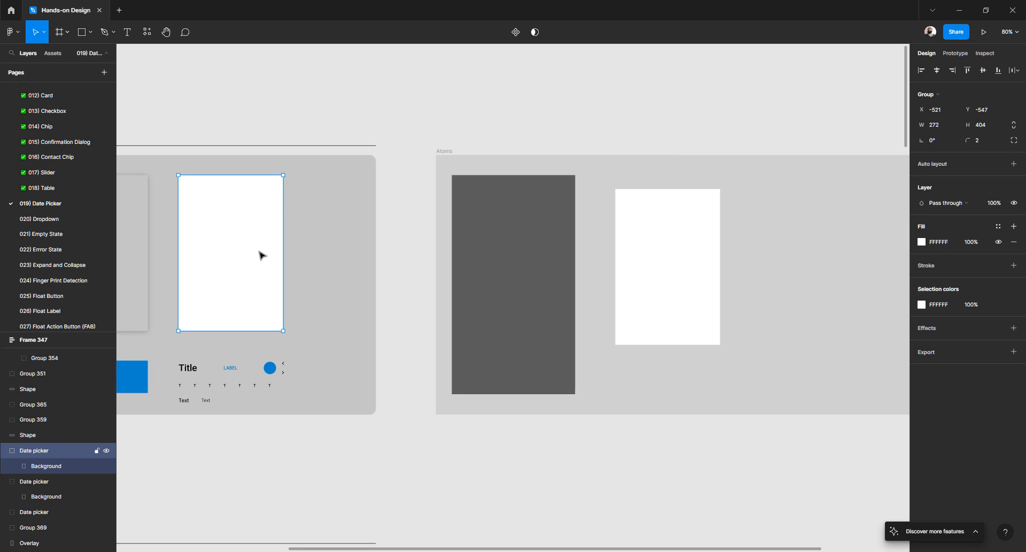
click(639, 262)
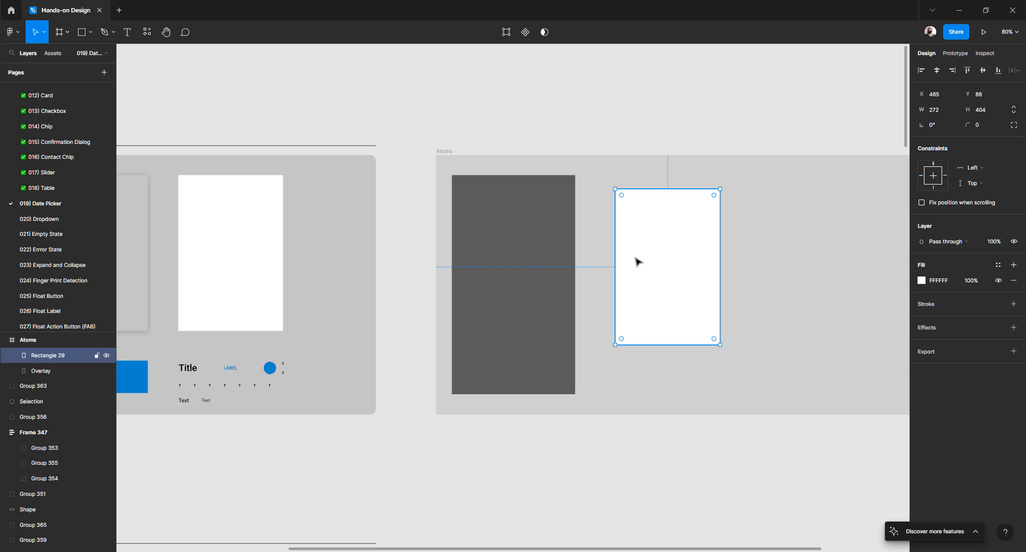
double_click(46, 356)
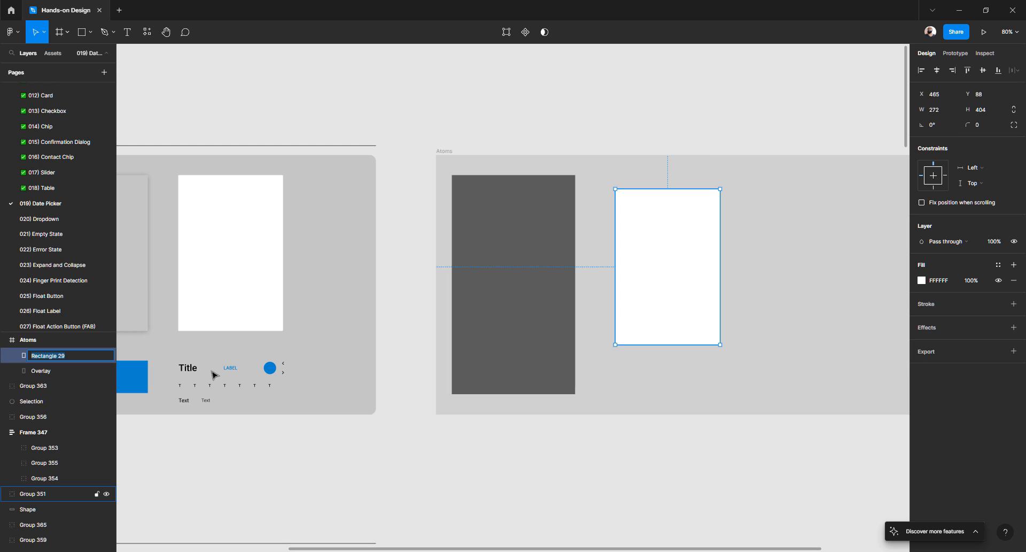
text(Background)
key(Return)
click(631, 134)
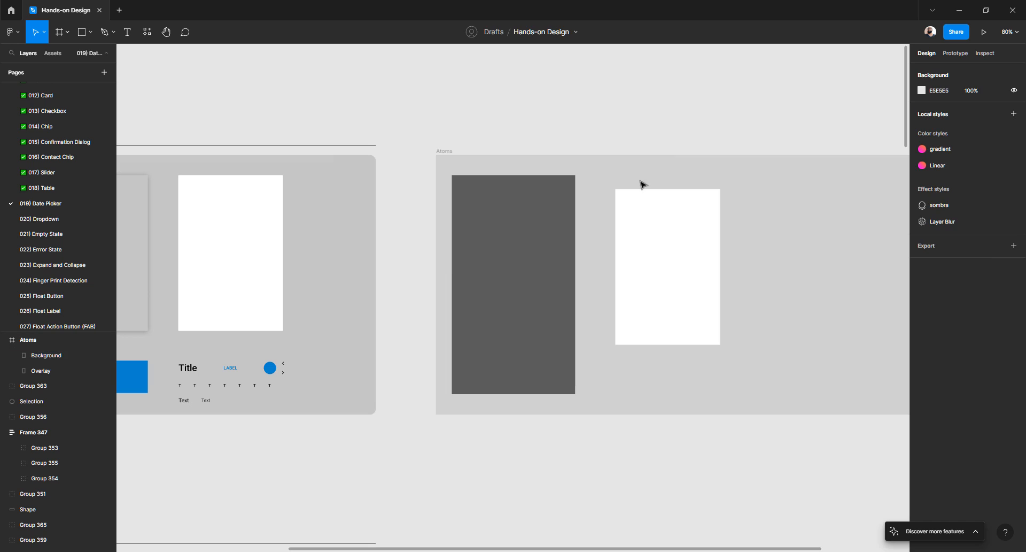
- Move the Background rectangle level with the Overlay's upper edge, to X 421, Y 52
click(660, 247)
drag(660, 247, 643, 232)
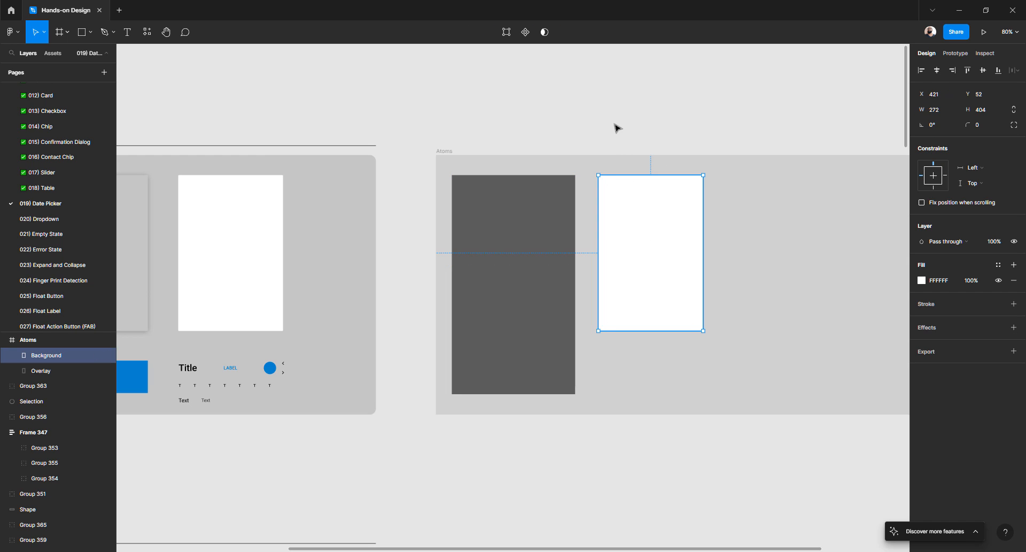
click(617, 128)
- Combine the Overlay and Background in the new Atoms frame into a horizontal auto layout
click(527, 238)
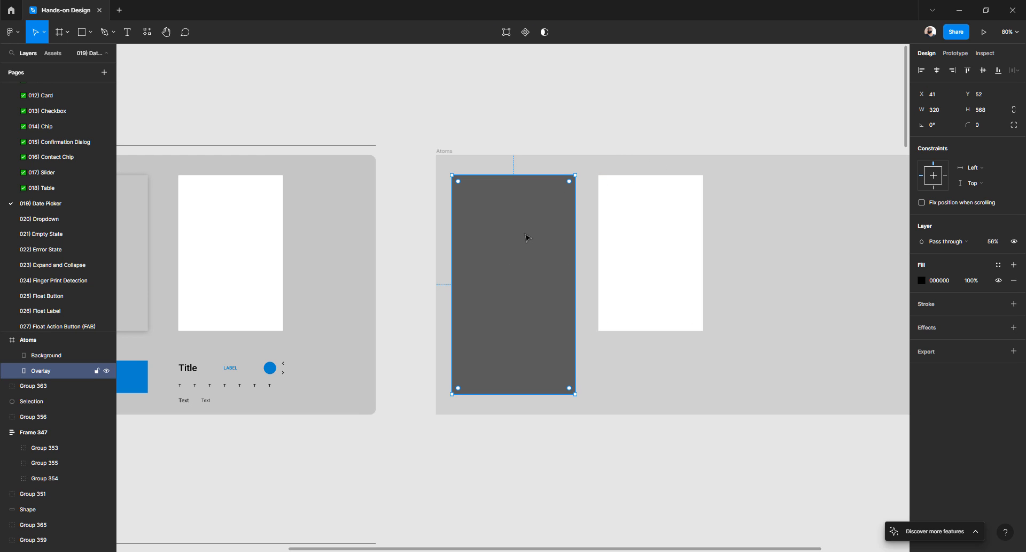
click(612, 98)
click(531, 227)
shift+click(633, 223)
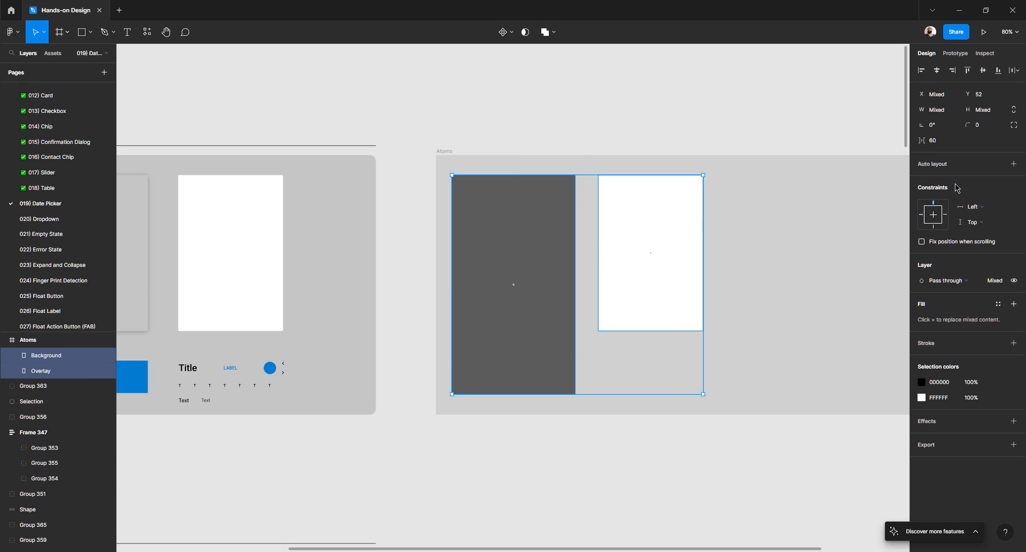
click(1014, 165)
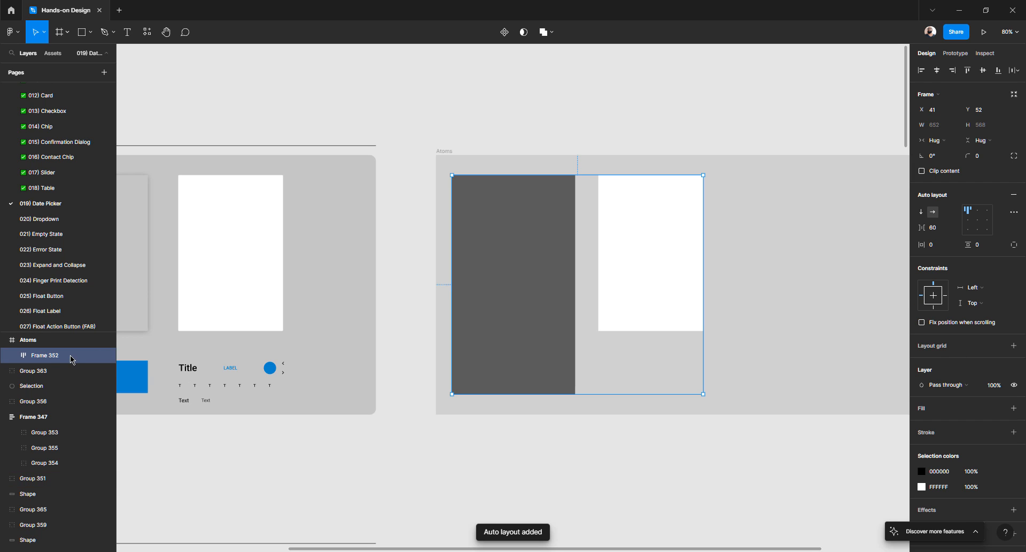
- Rename the new auto layout frame Elements and expand it to show its layers
double_click(47, 356)
text(Eleme)
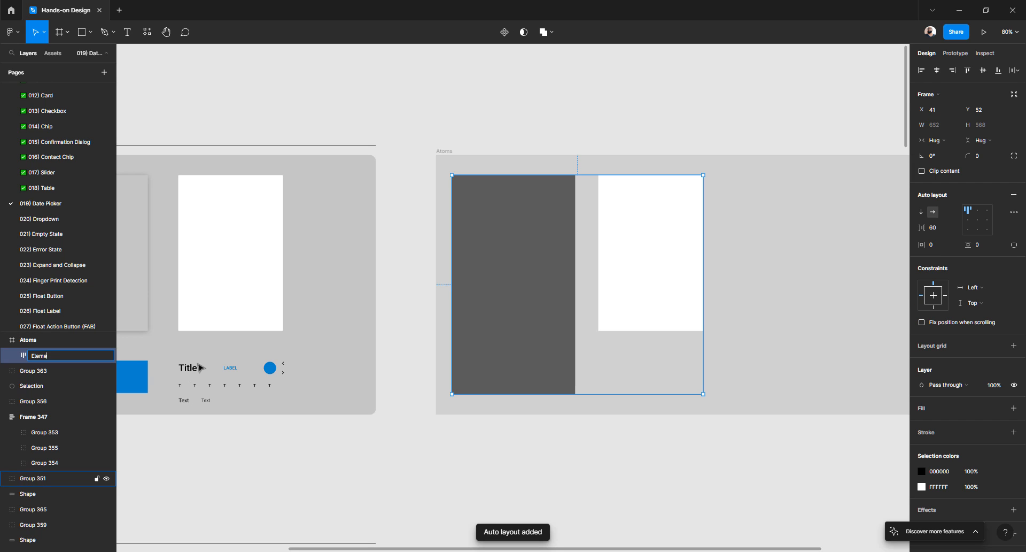
text(nts)
key(Return)
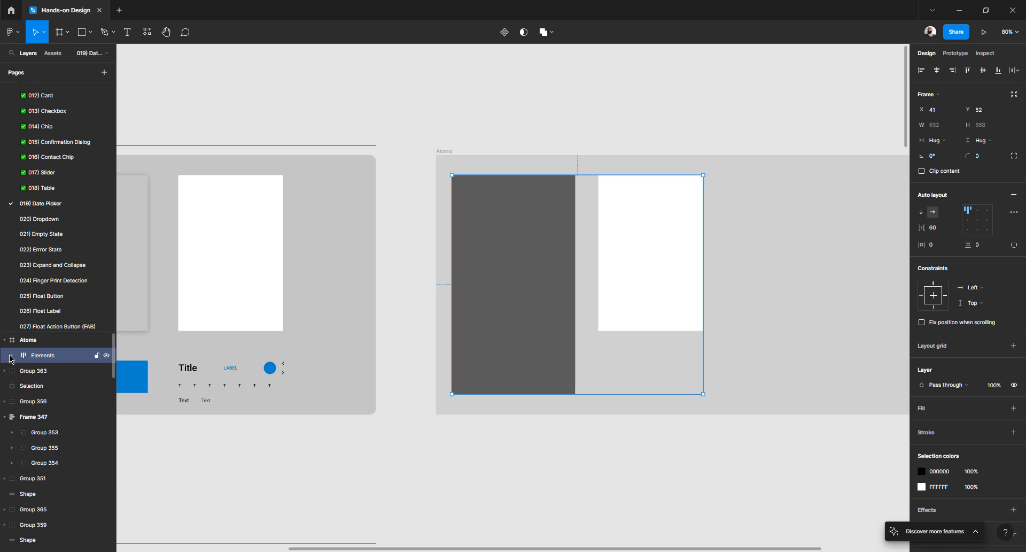
click(10, 355)
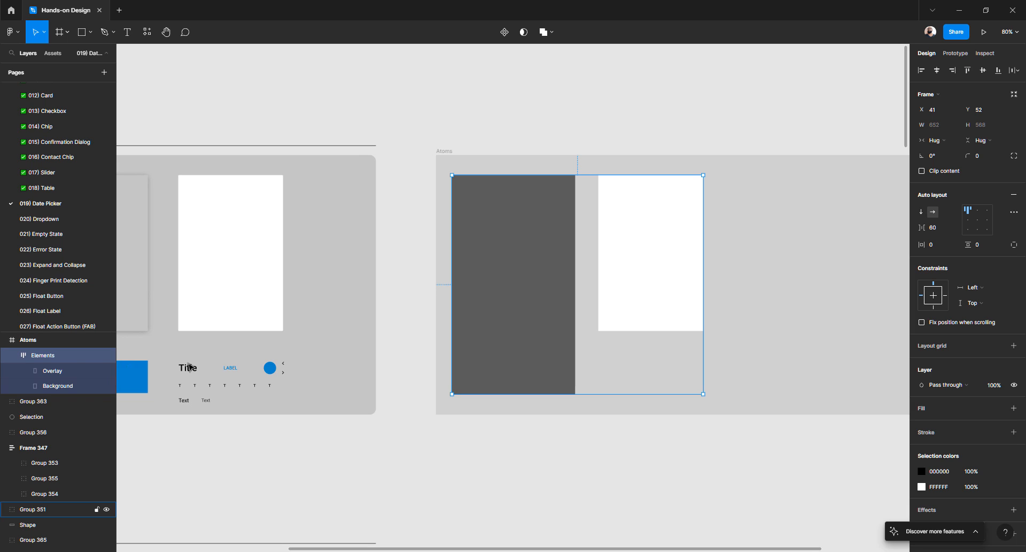
click(636, 137)
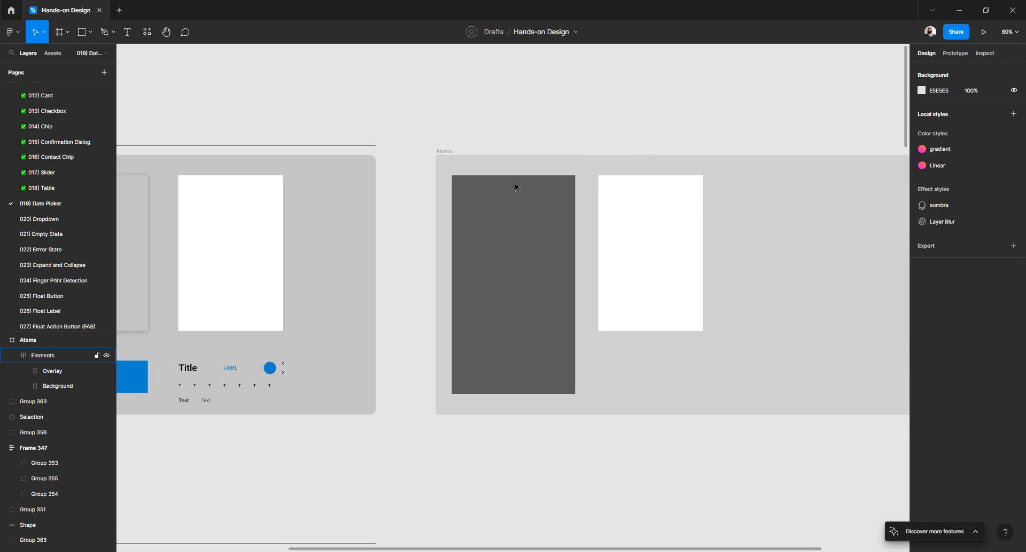
- Increase the Elements auto layout's spacing between the Overlay and Background to about 104
click(487, 186)
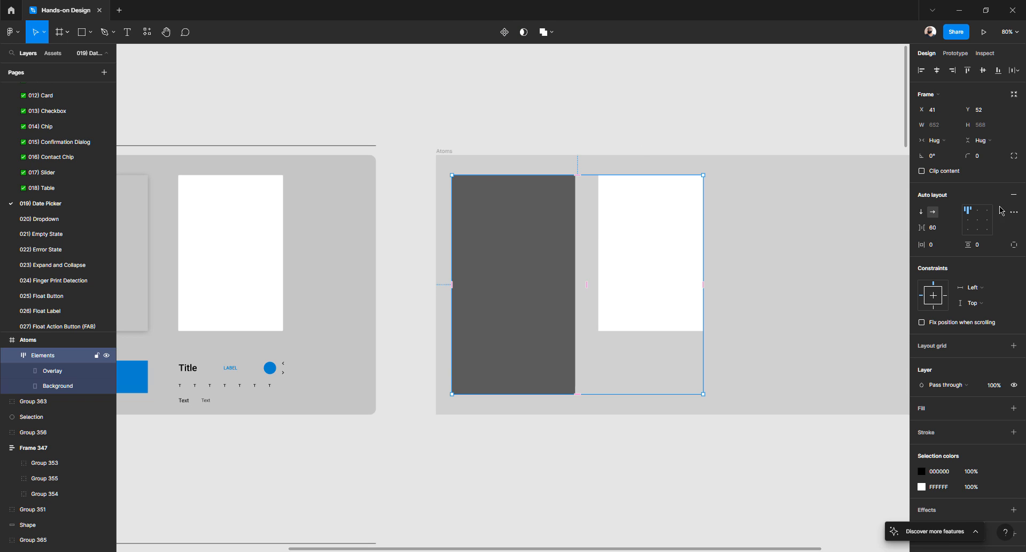
click(935, 227)
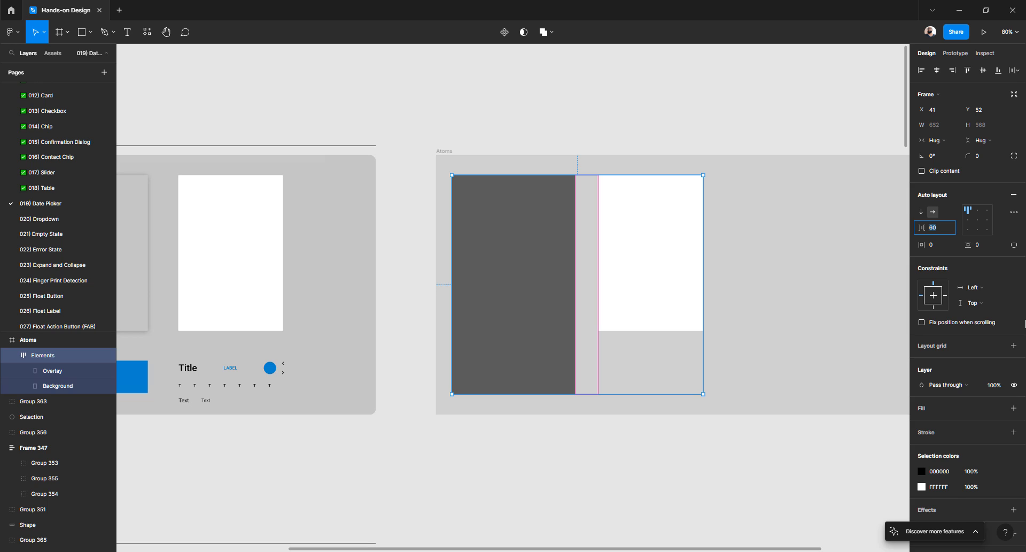
text(56)
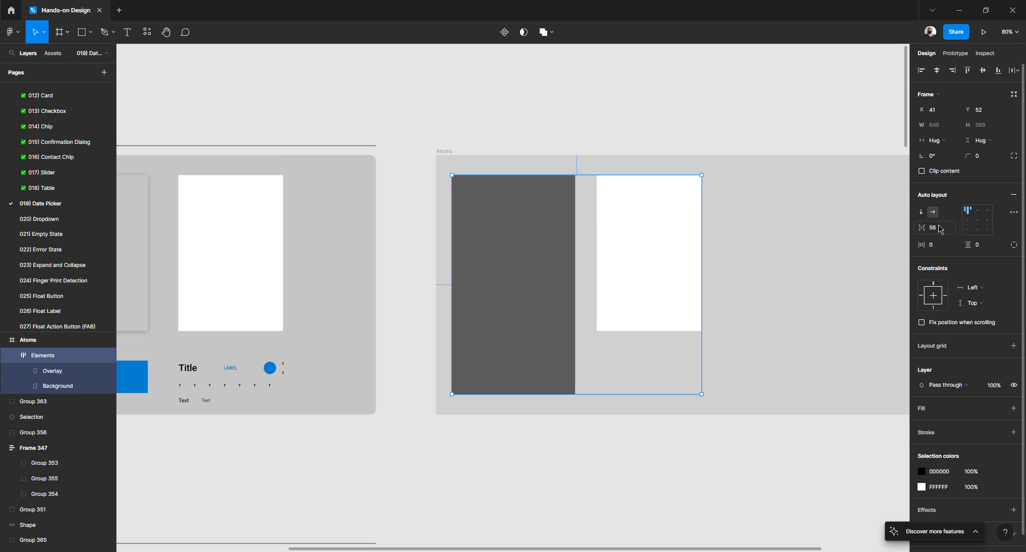
key(Return)
key(Up)
key(Up)
key(Up)
key(Up)
key(Up)
key(Up)
key(Up)
key(Up)
key(Up)
key(Up)
key(Up)
key(Up)
key(Up)
key(Up)
key(Up)
key(Up)
key(Up)
key(Up)
key(Up)
key(Up)
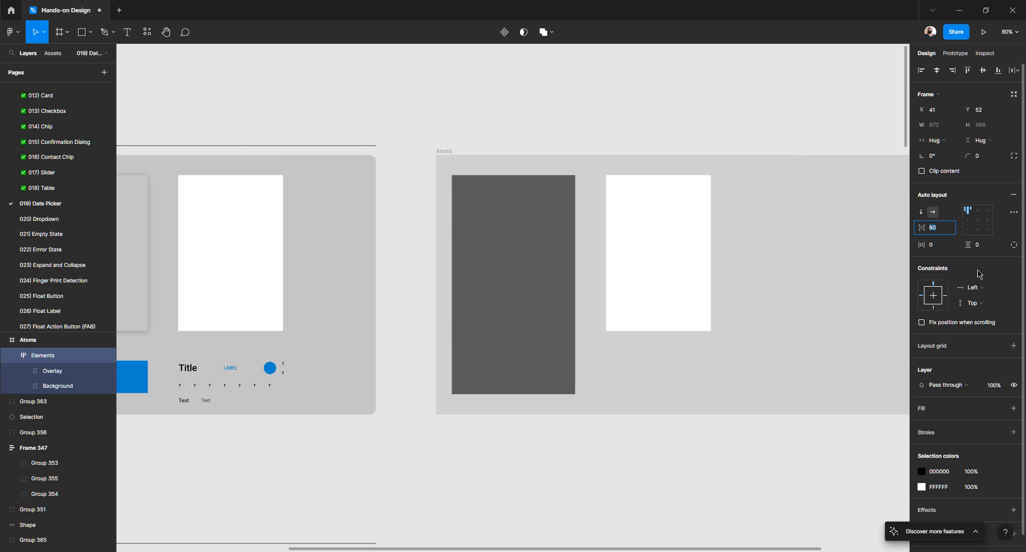
click(586, 121)
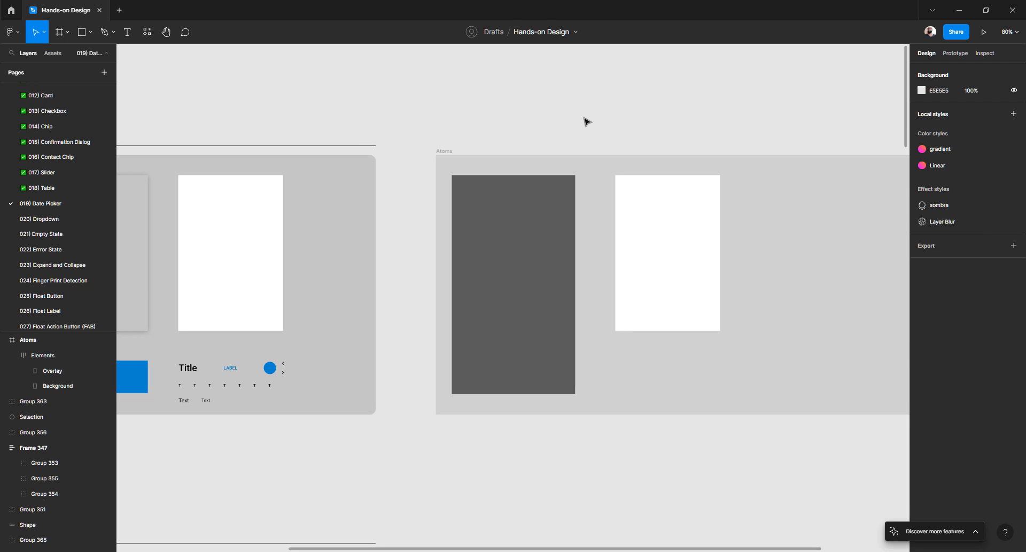
- Duplicate the Background rectangle inside the Elements auto layout
scroll(582, 121, left, 5)
scroll(583, 121, right, 8)
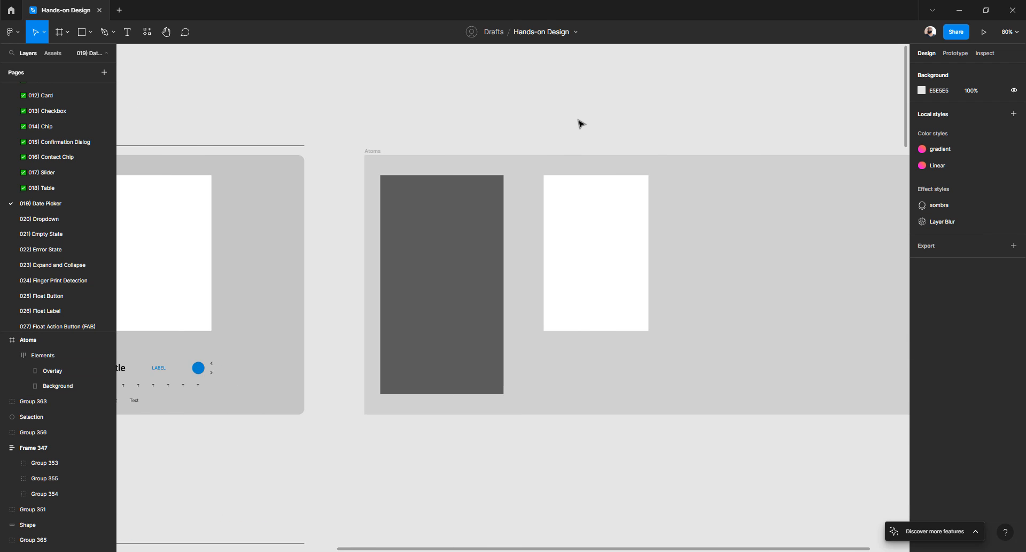
double_click(494, 251)
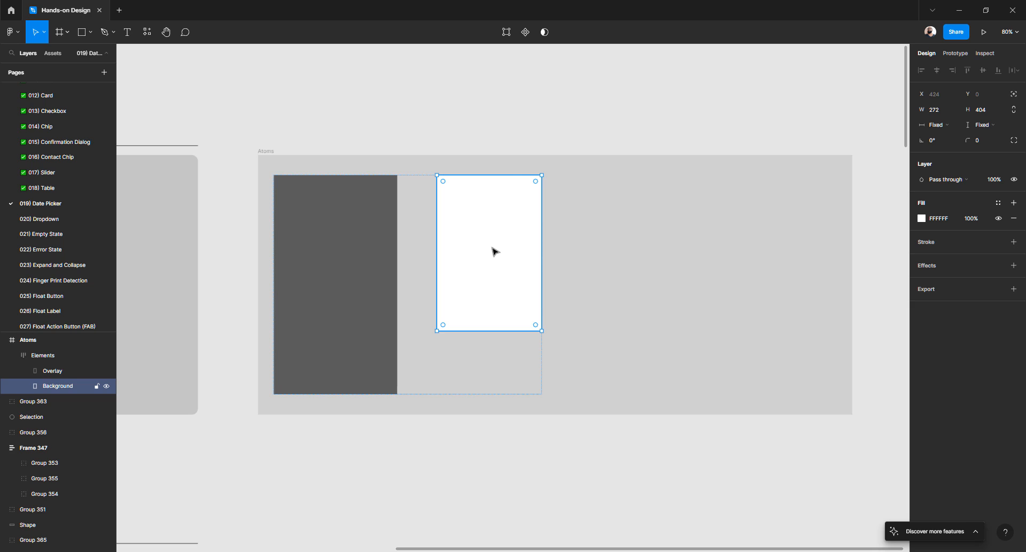
key(ctrl+d)
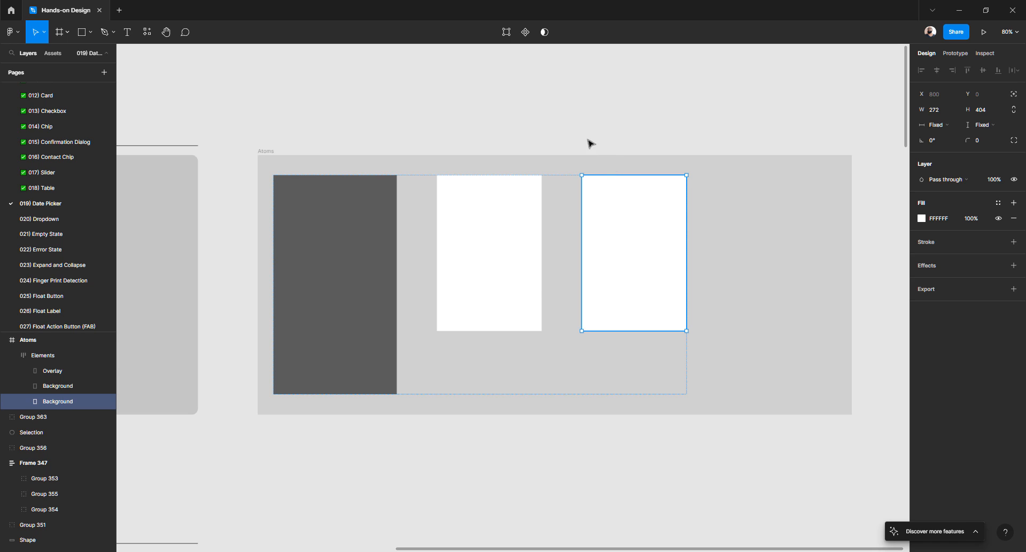
- Review the original date picker sections from Atoms down to Pages, and check the Pages mockup's design, prototype and code properties
scroll(585, 140, left, 10)
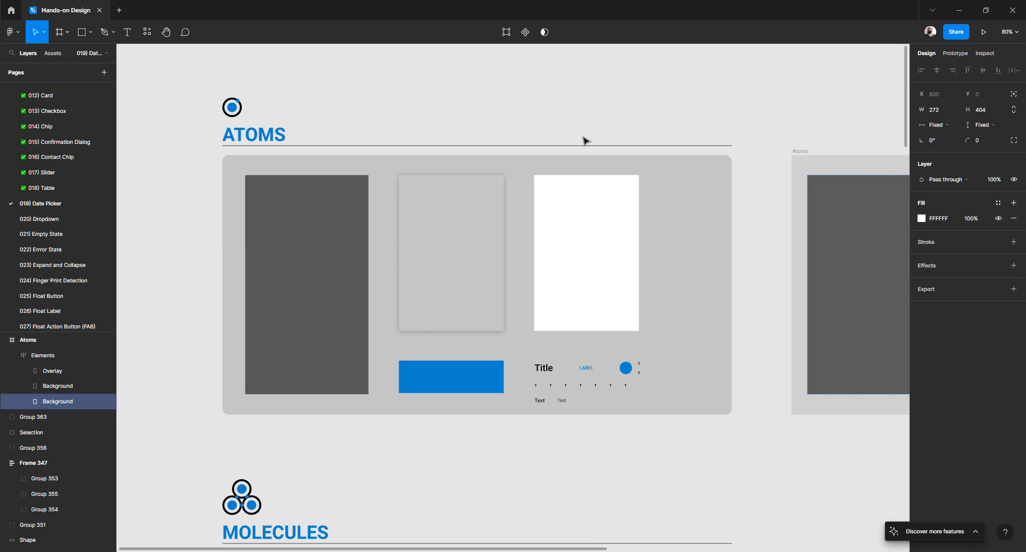
scroll(412, 271, down, 12)
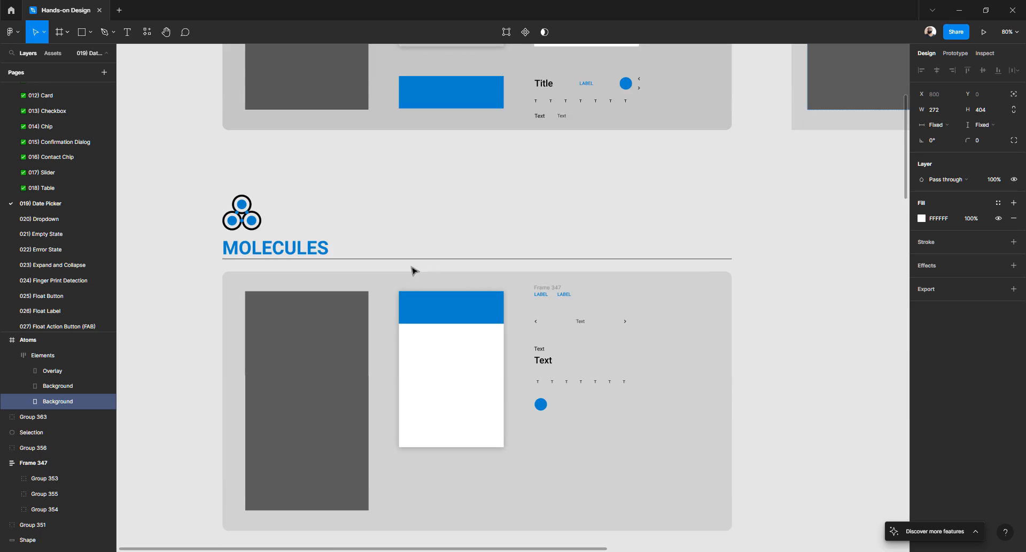
scroll(413, 270, down, 8)
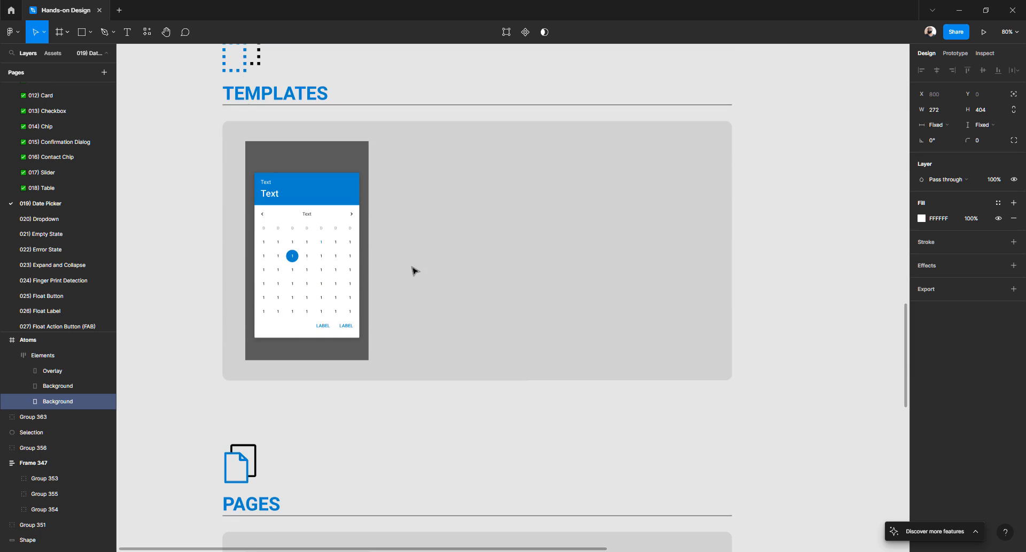
scroll(346, 254, down, 5)
scroll(346, 254, down, 2)
click(309, 215)
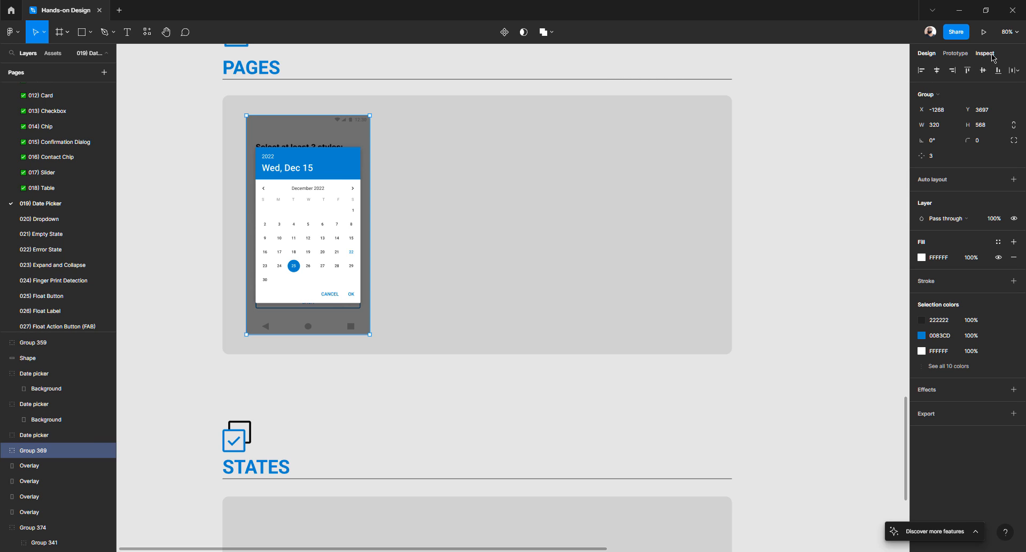
click(958, 56)
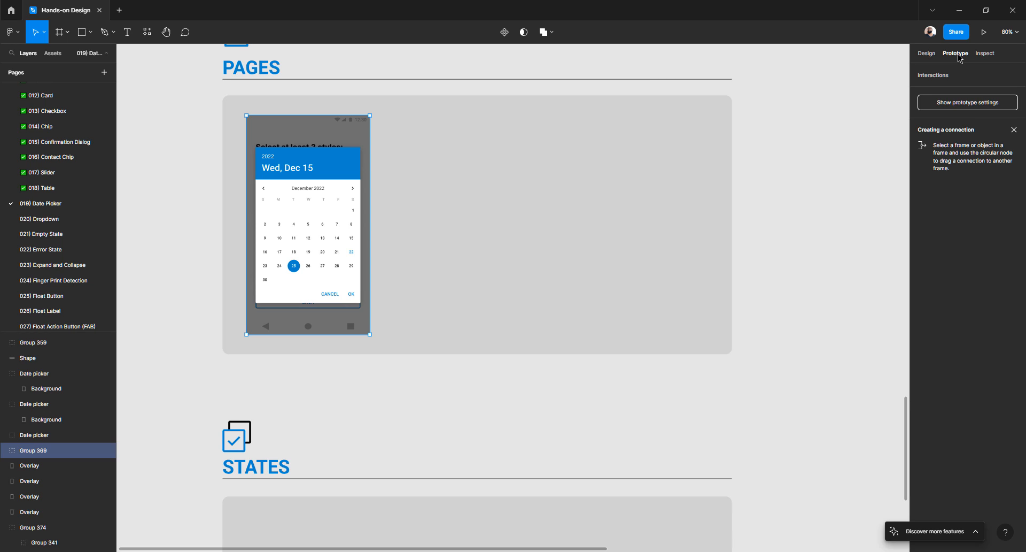
click(985, 55)
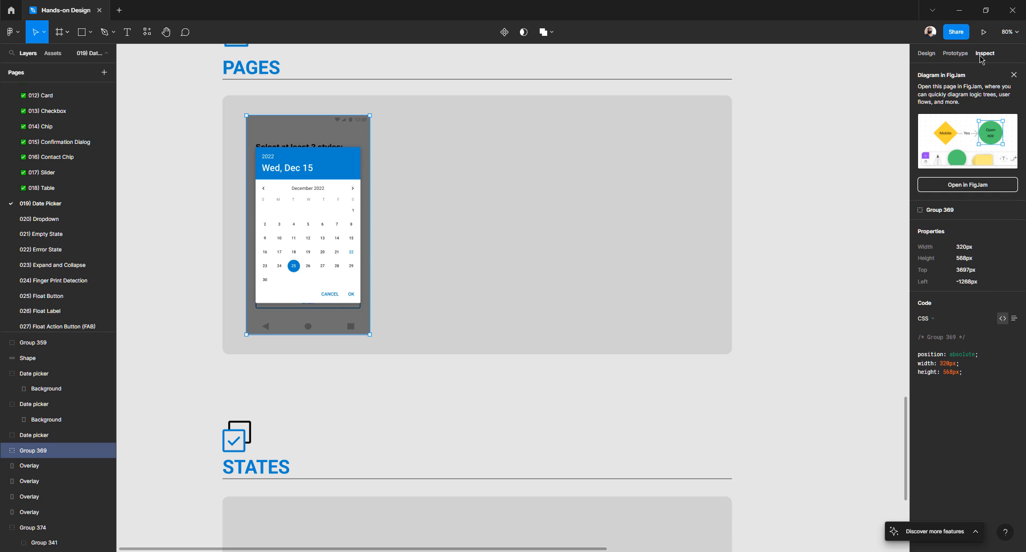
- Check the code and design properties of the header Text layer inside the Pages date picker mockup
double_click(336, 167)
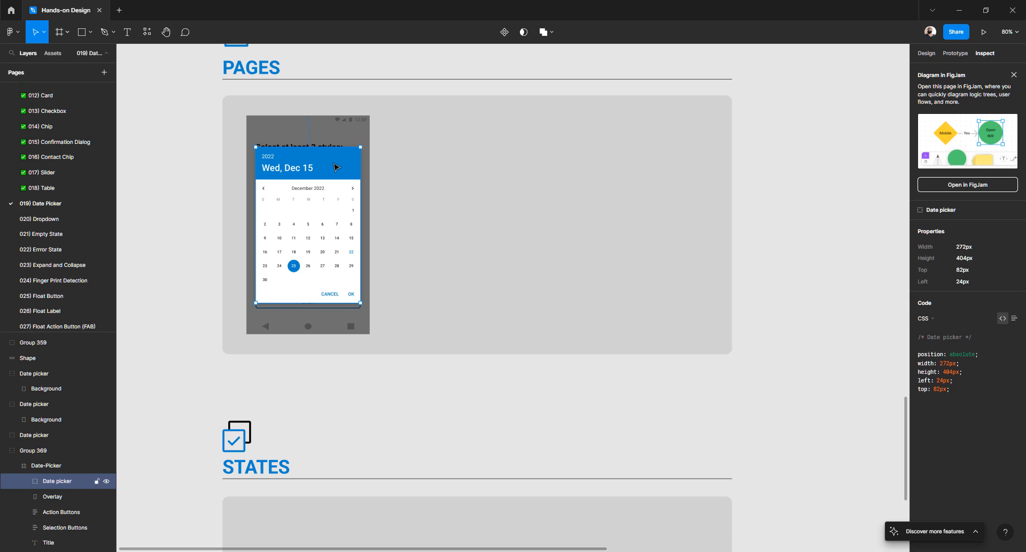
double_click(335, 168)
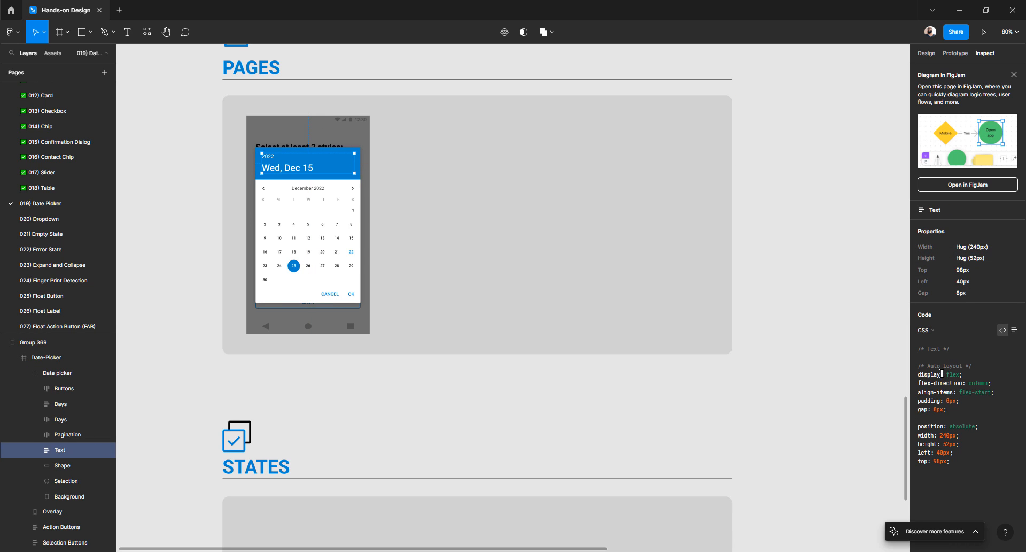
triple_click(937, 410)
drag(955, 463, 926, 365)
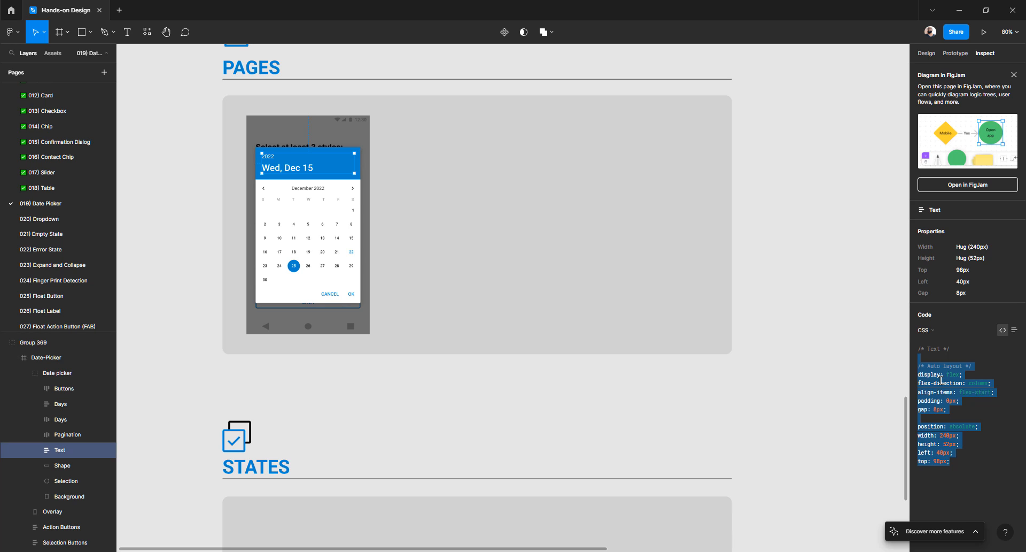
click(956, 53)
click(928, 54)
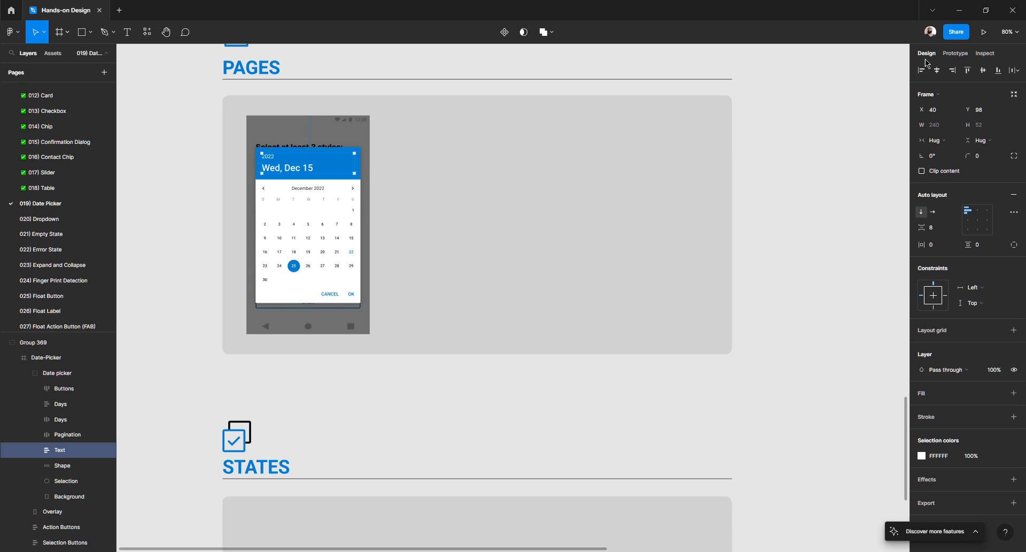
click(777, 183)
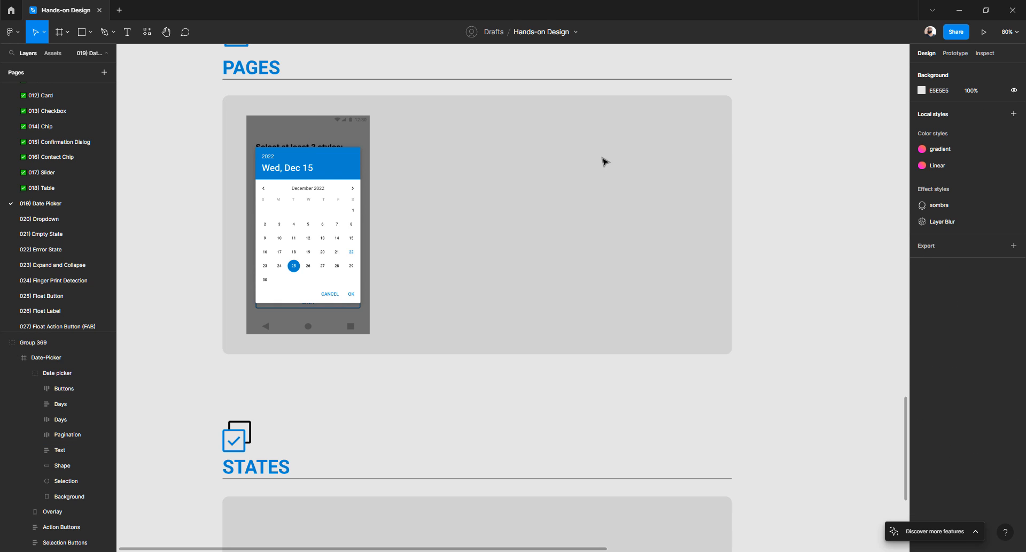
- Set the drop shadow opacity to 24% on the grey Background rectangle in the original Atoms section
scroll(343, 178, up, 3)
scroll(343, 178, down, 4)
scroll(343, 178, up, 5)
scroll(345, 181, up, 10)
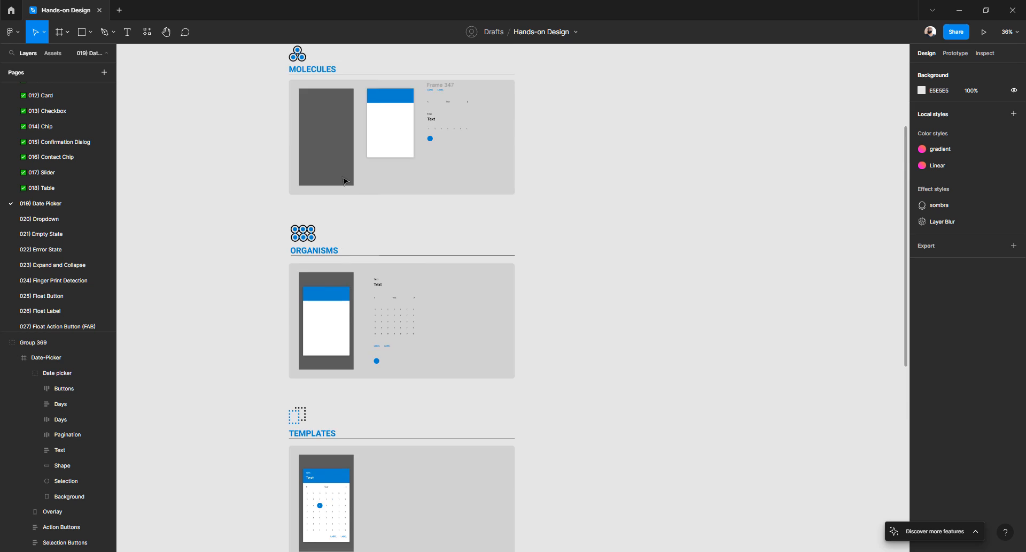
scroll(701, 223, up, 5)
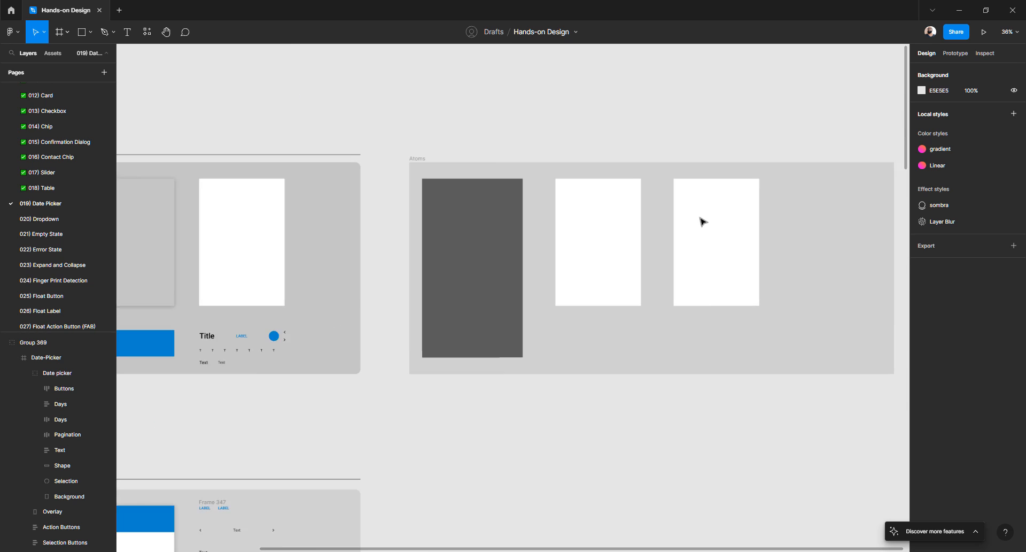
click(633, 220)
click(632, 221)
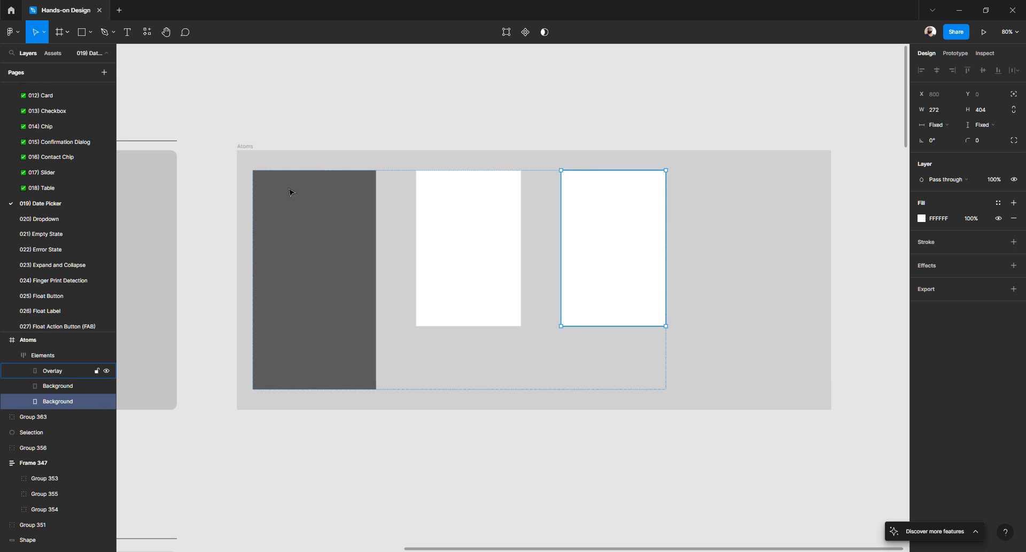
scroll(303, 199, left, 5)
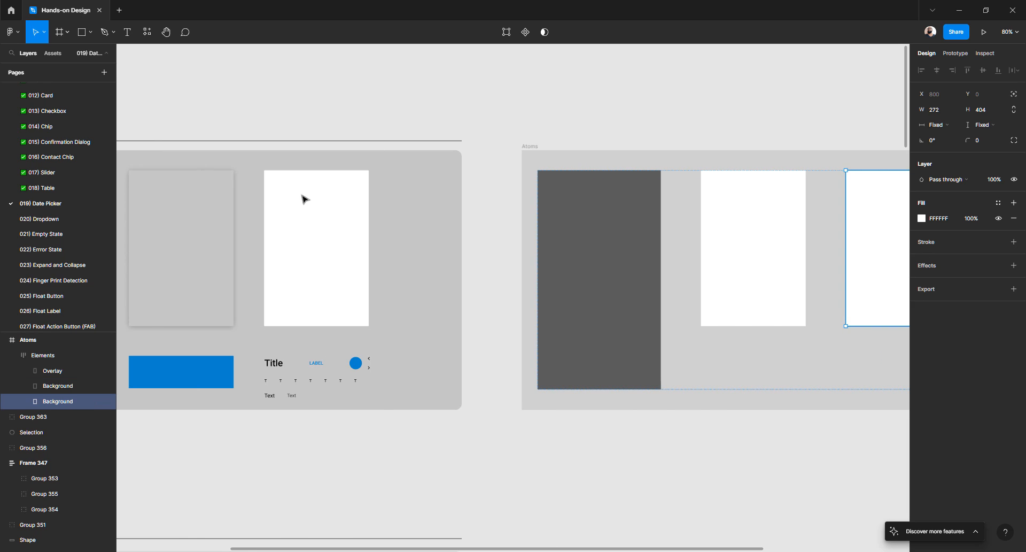
click(169, 235)
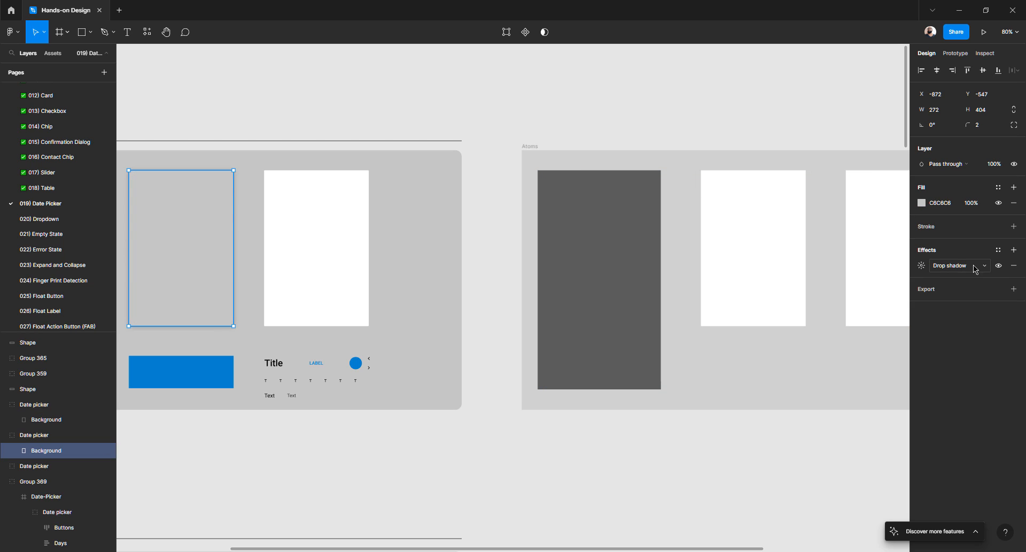
click(922, 266)
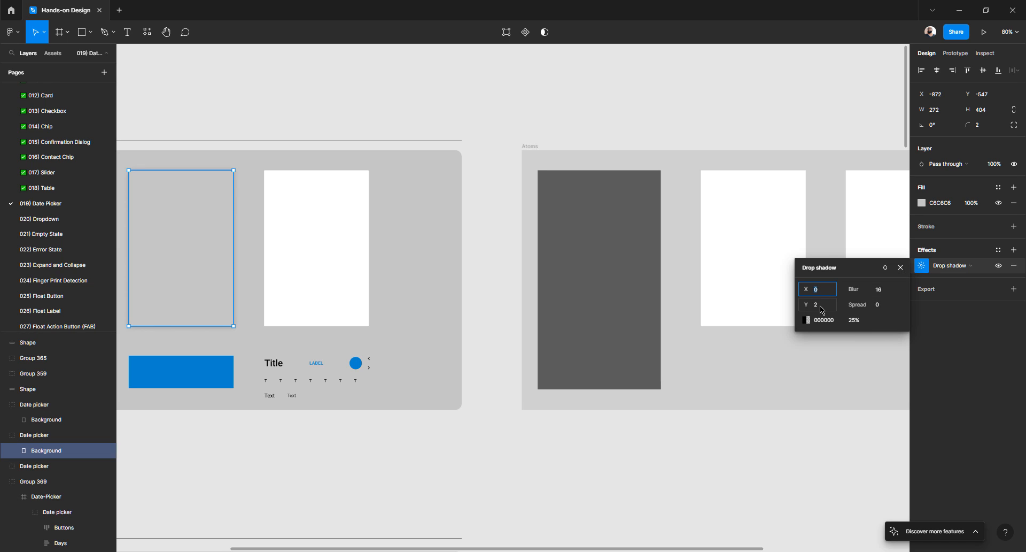
click(857, 320)
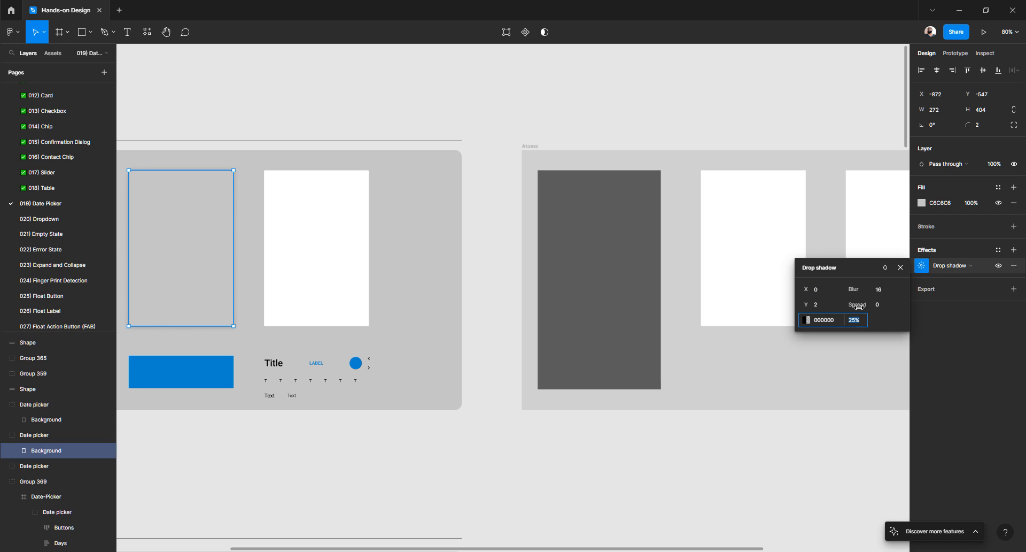
text(24)
key(Return)
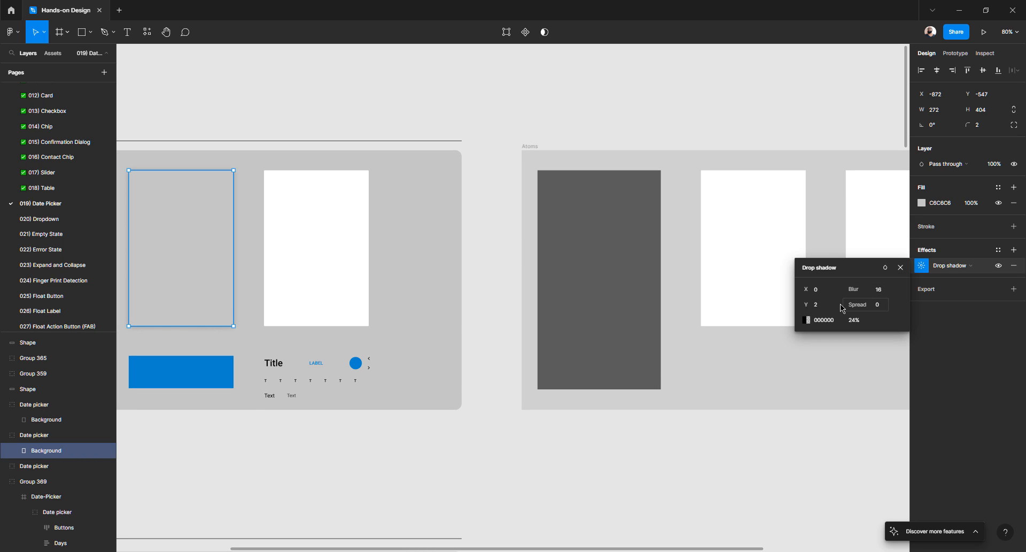
- Add a drop shadow with Y 2, blur 16 and 24% opacity to the middle Background in the Elements auto layout
click(744, 209)
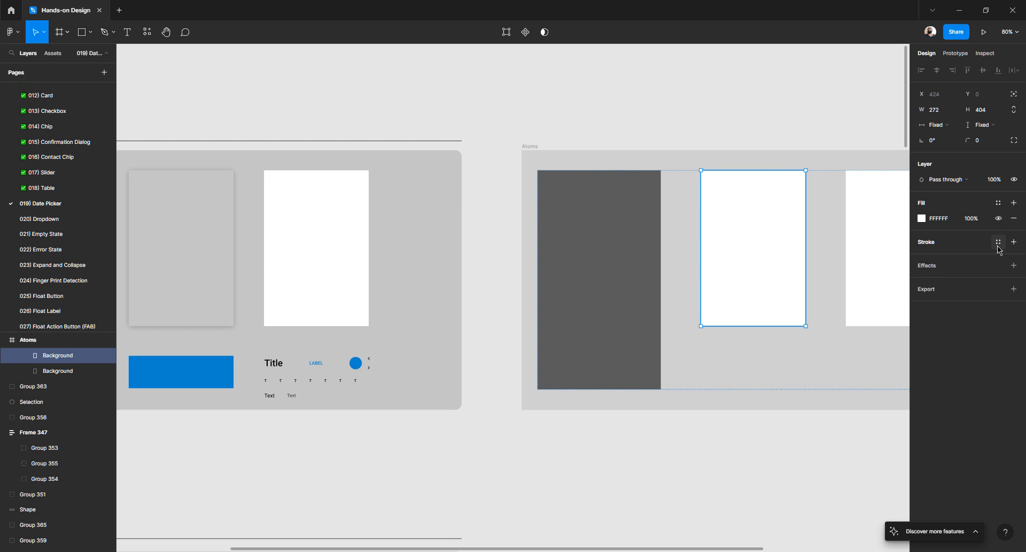
click(937, 266)
click(923, 281)
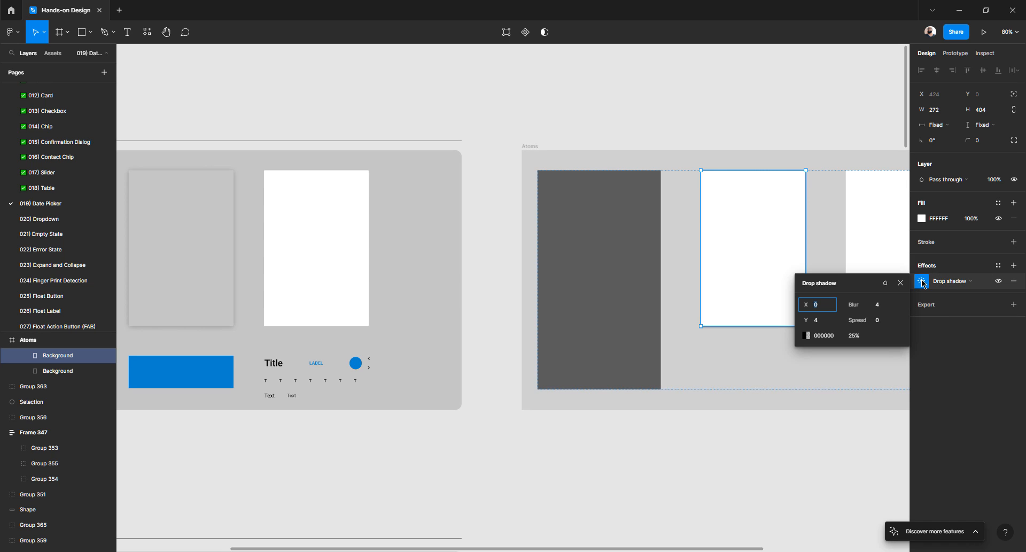
click(829, 325)
text(2)
click(858, 337)
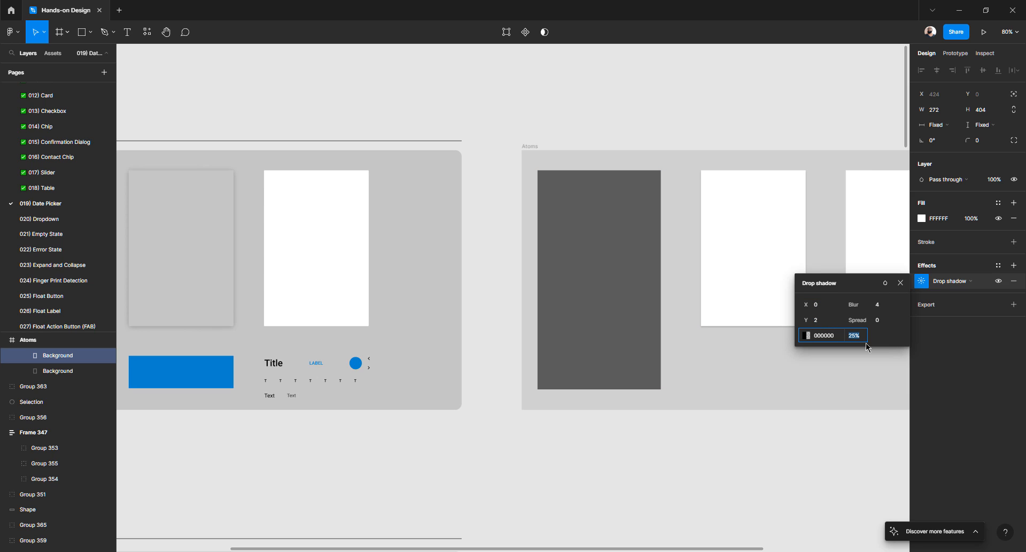
text(24)
key(Tab)
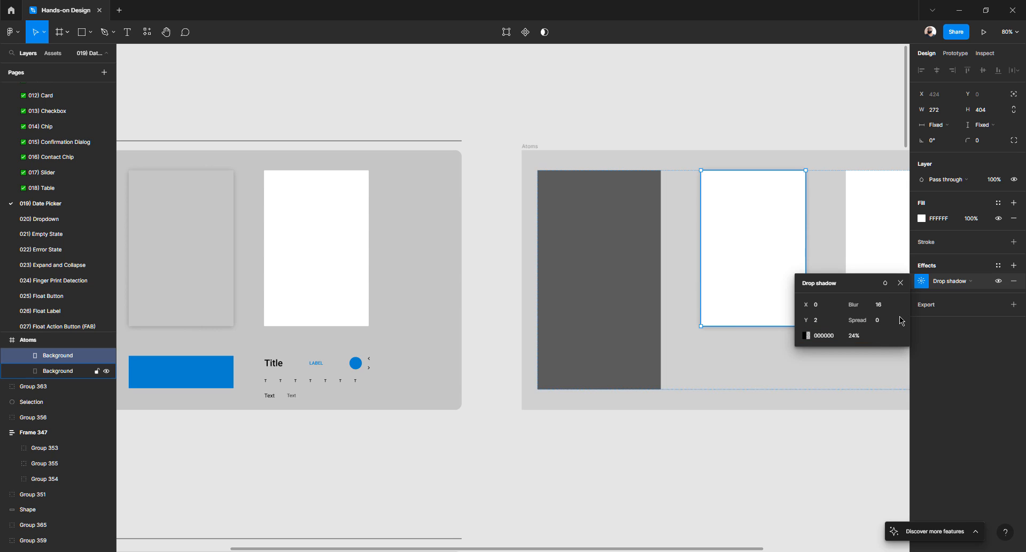
click(677, 119)
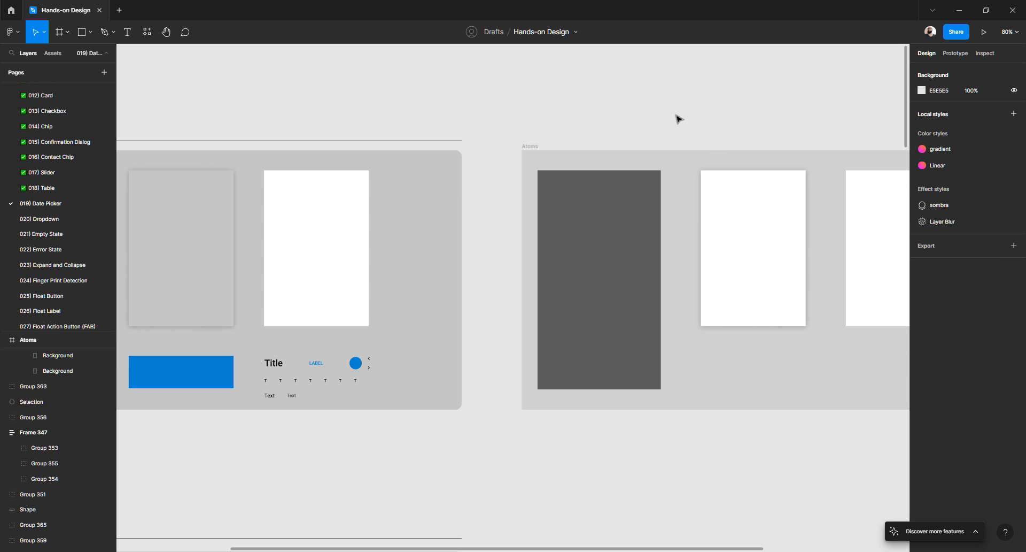
- Try to remove the white fill from the middle Background in the Elements auto layout
scroll(677, 119, right, 3)
click(661, 237)
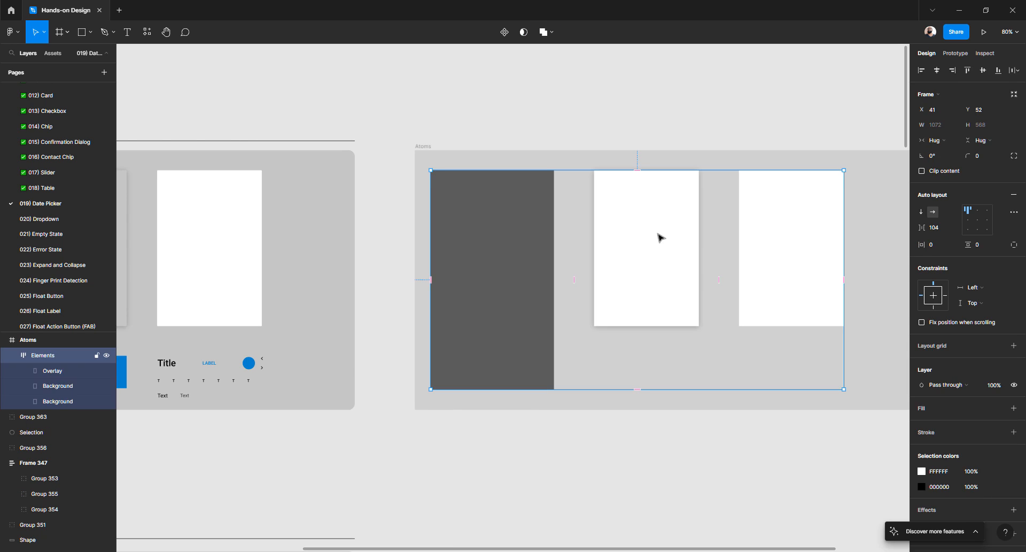
double_click(661, 237)
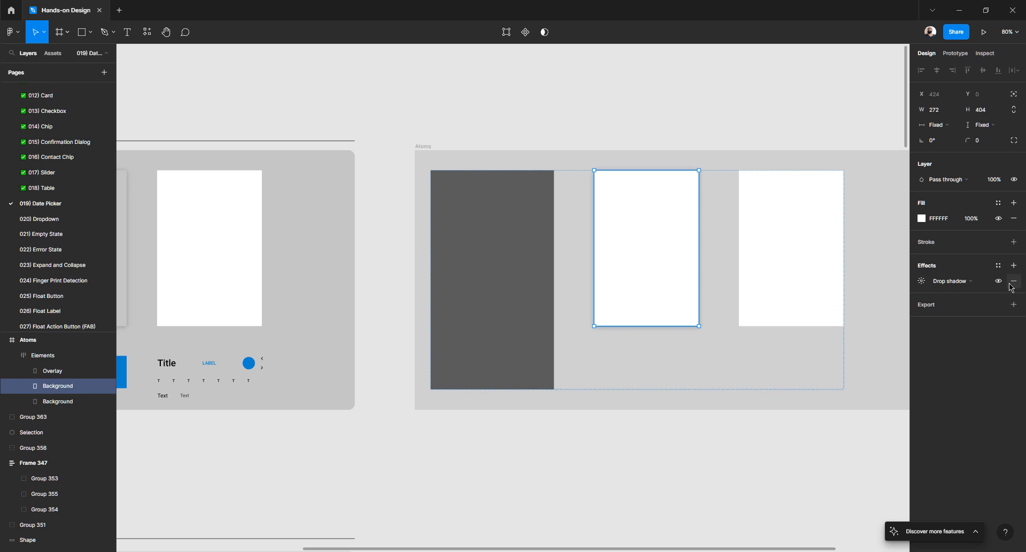
click(1015, 220)
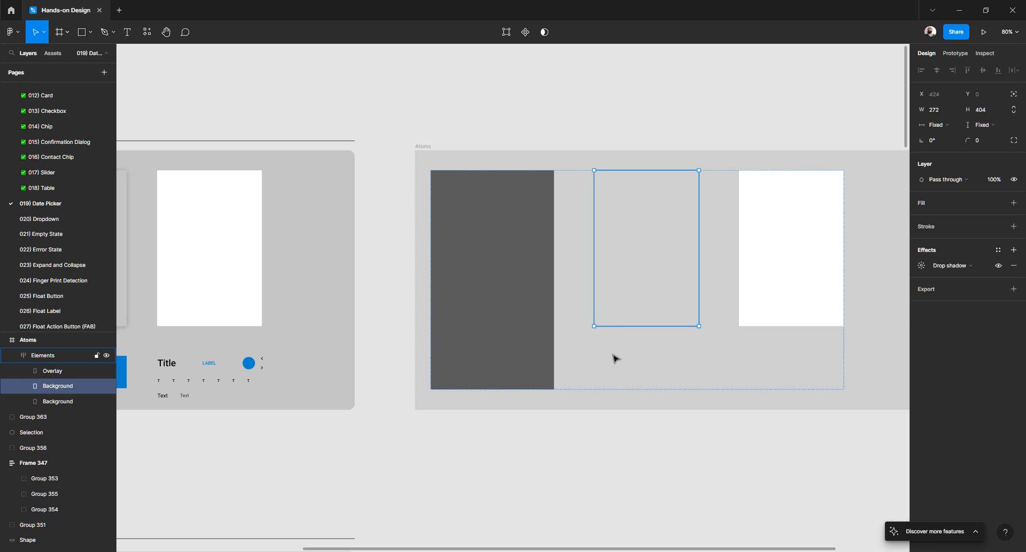
key(ctrl+z)
- Try fill opacities of 40%, 0% and 10% on the middle Background, and set it to 1%
click(973, 219)
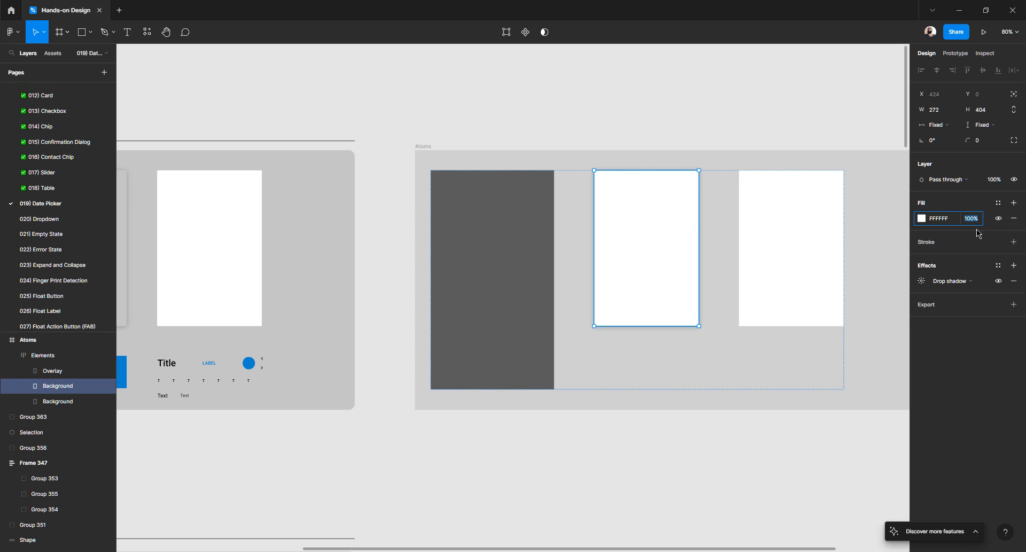
text(40)
key(Return)
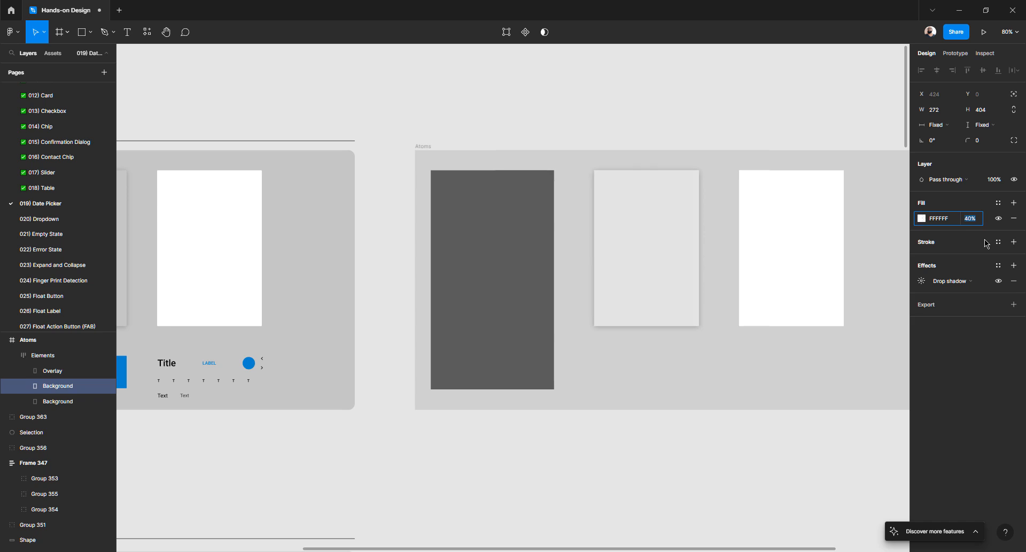
text(0)
key(Return)
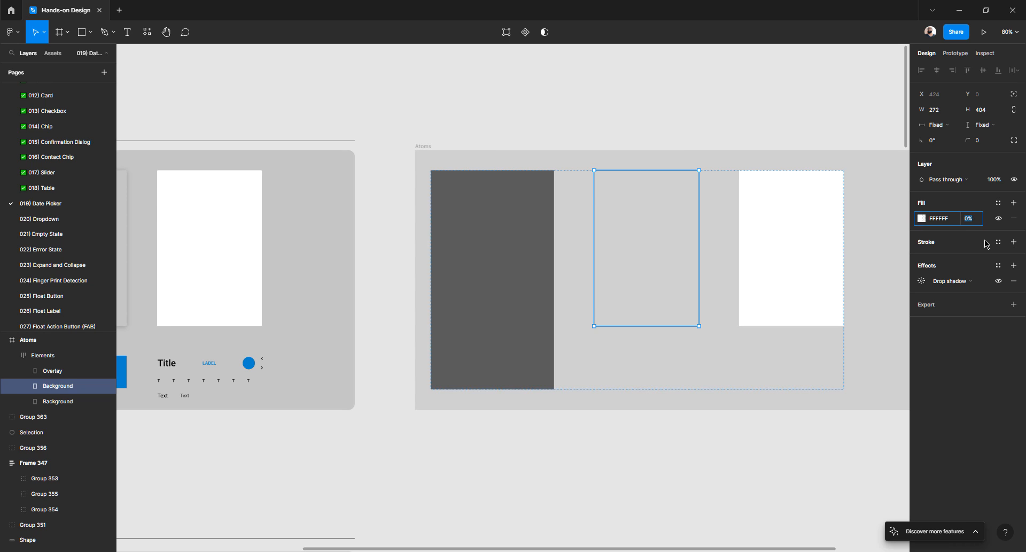
text(10)
key(Return)
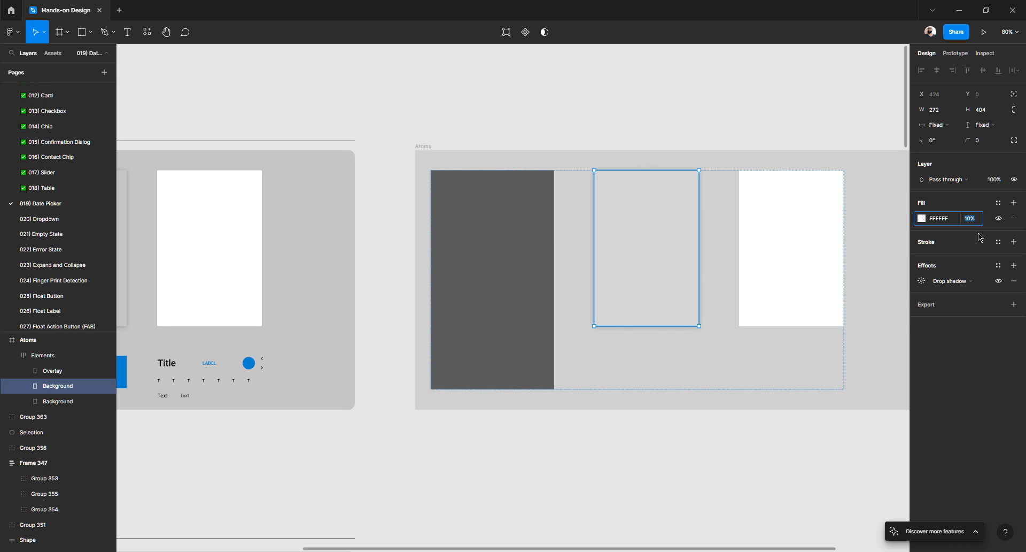
double_click(971, 218)
click(735, 140)
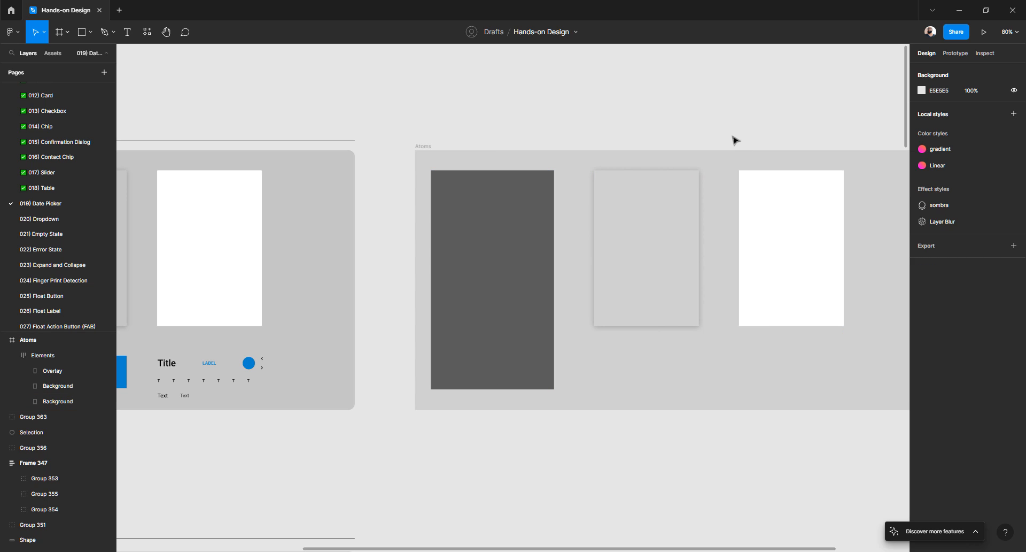
- Review both Backgrounds and the layout settings of the Elements auto layout, and check the size and fill of the original blue Shape
click(693, 316)
double_click(692, 317)
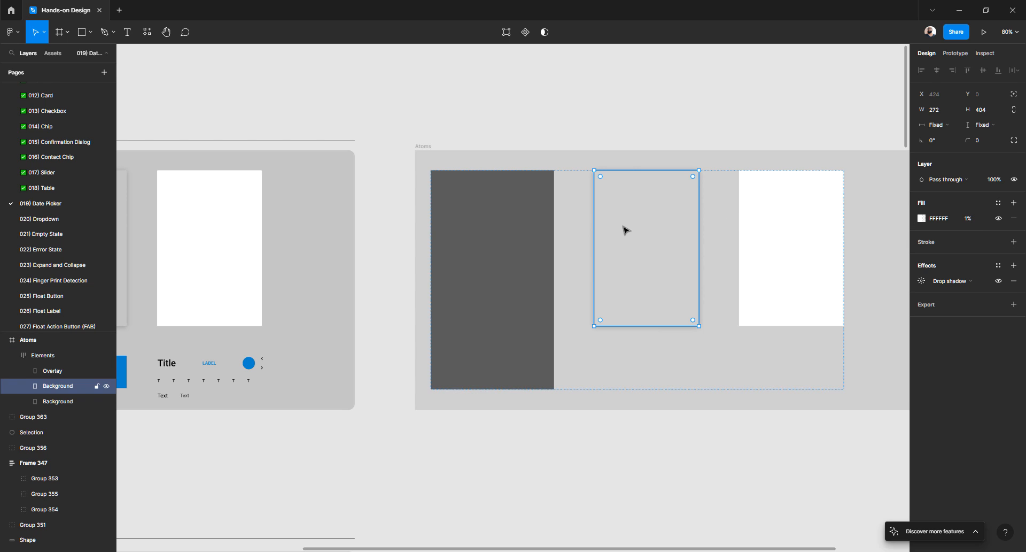
click(630, 131)
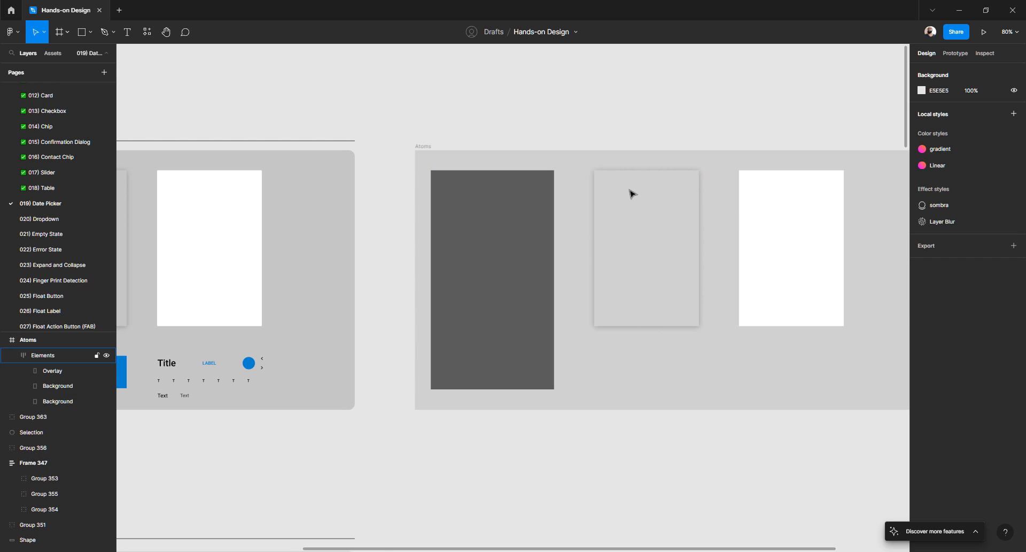
scroll(631, 190, left, 2)
click(648, 181)
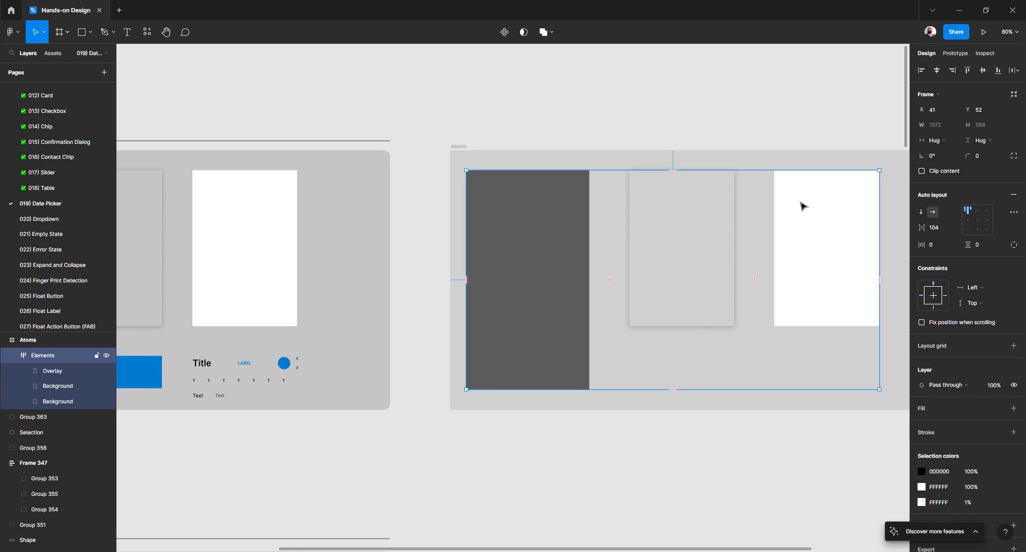
click(802, 206)
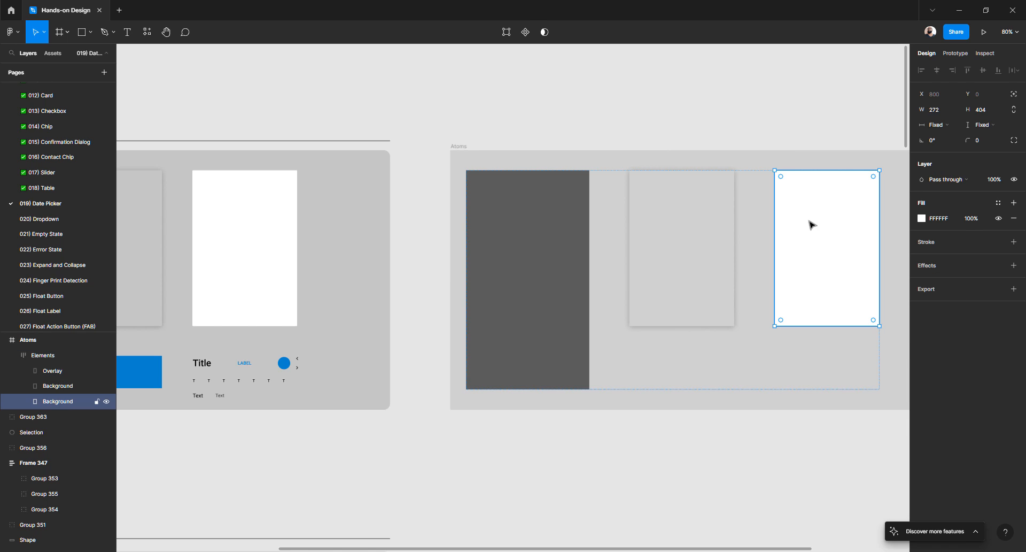
click(615, 123)
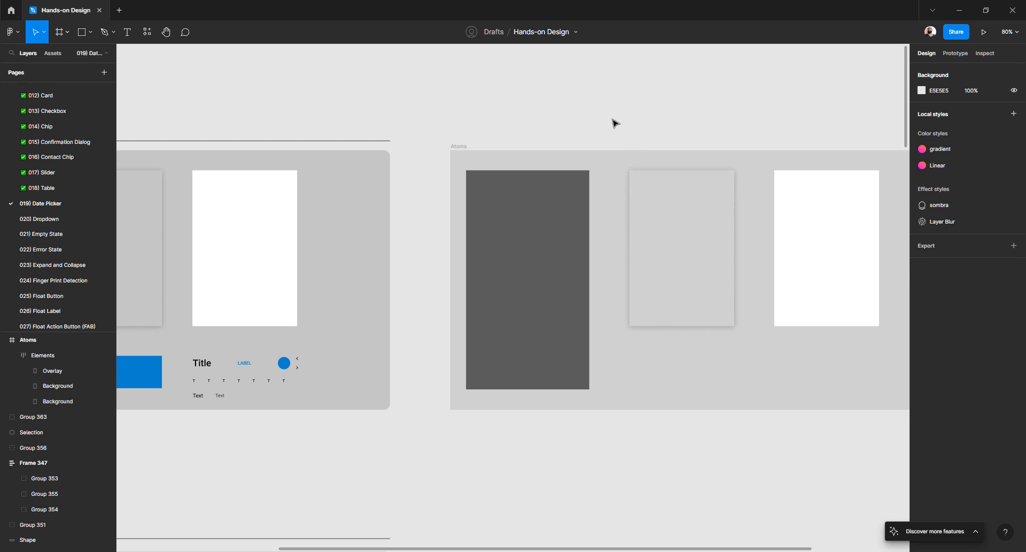
click(594, 186)
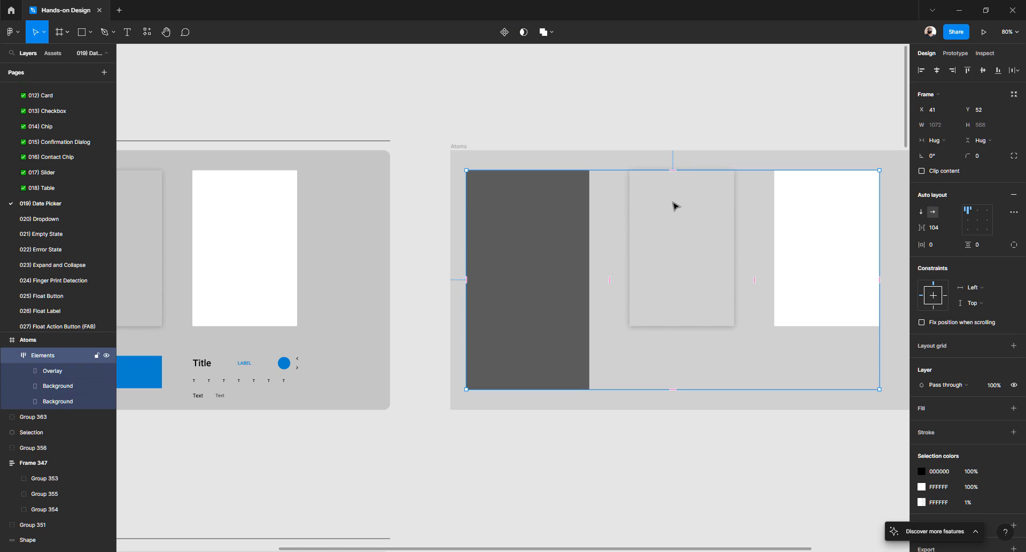
ctrl+scroll(534, 144, down, 3)
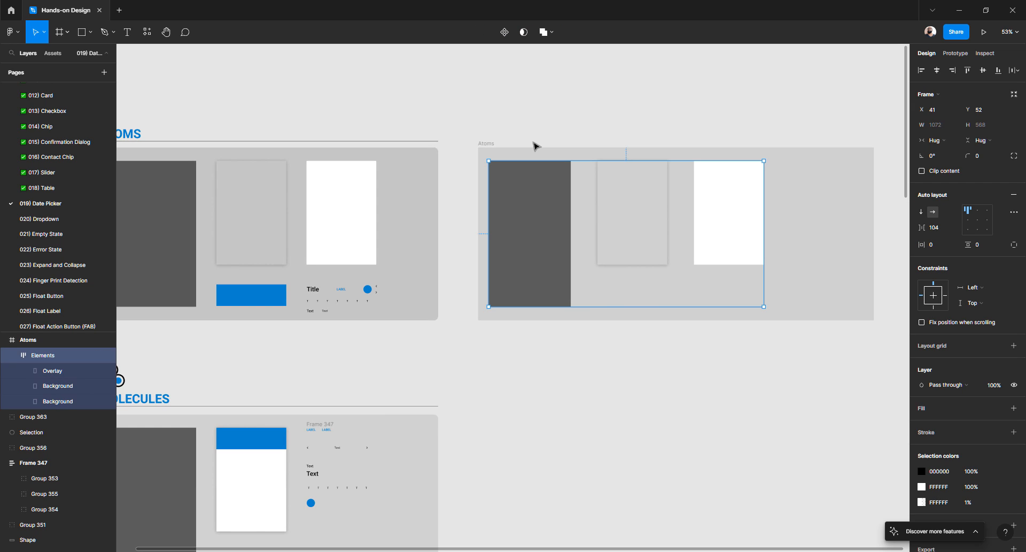
click(243, 302)
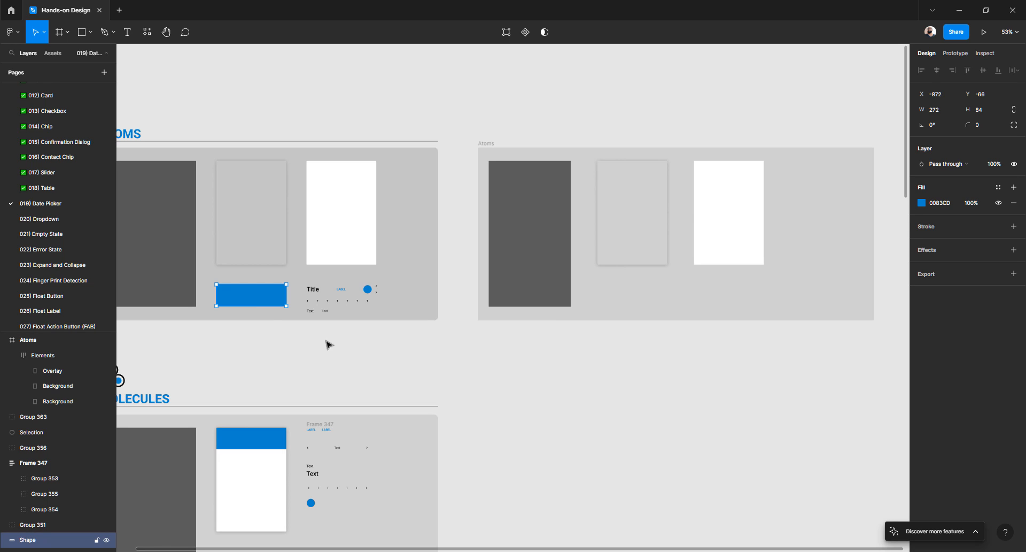
click(672, 102)
click(745, 187)
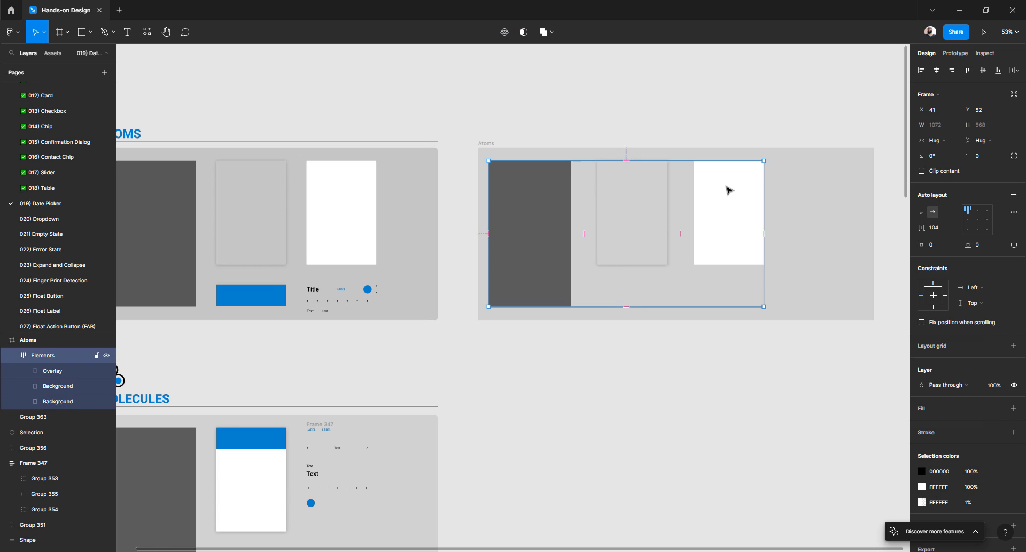
- Duplicate the white Background in the Elements auto layout and set the copy's height to 84
scroll(716, 189, right, 5)
double_click(600, 207)
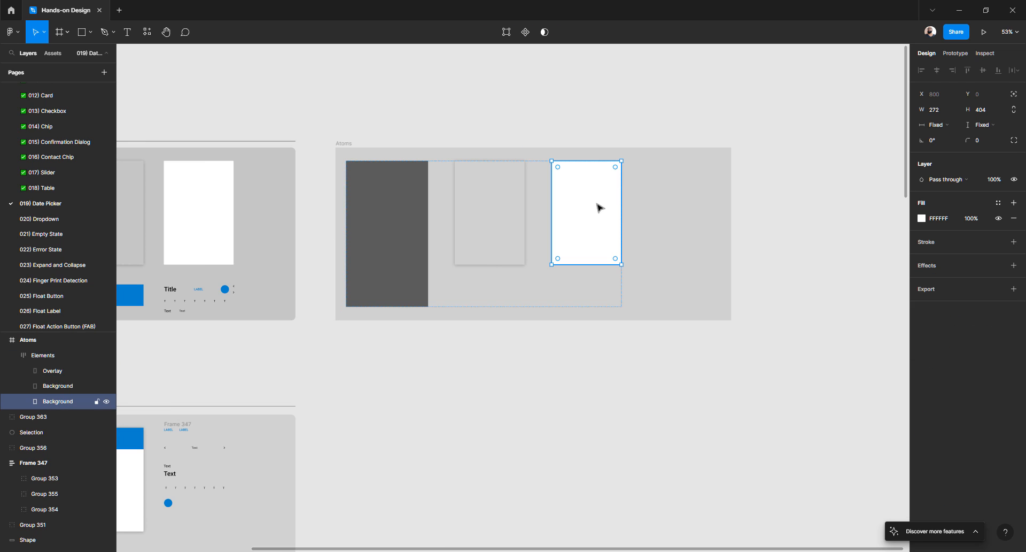
key(ctrl+d)
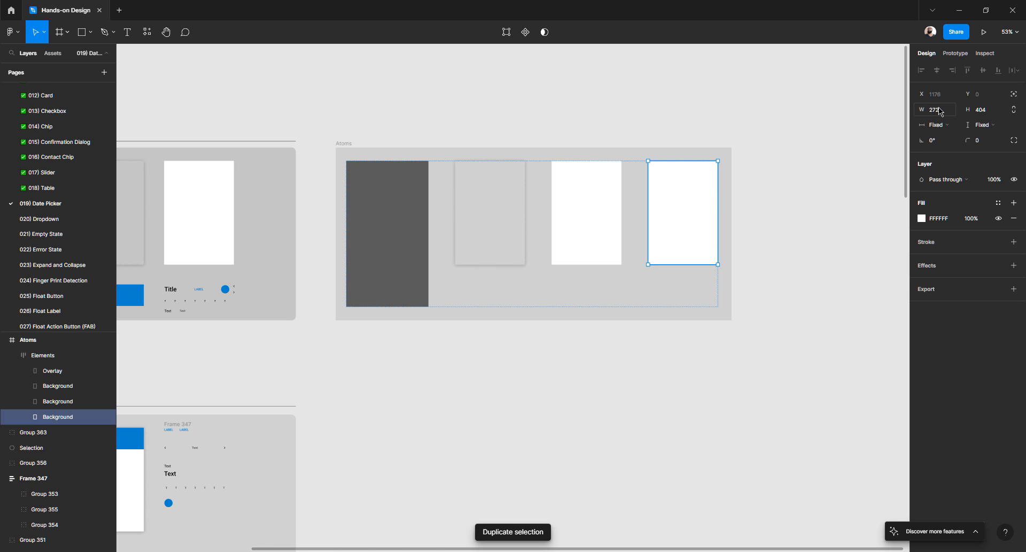
click(141, 300)
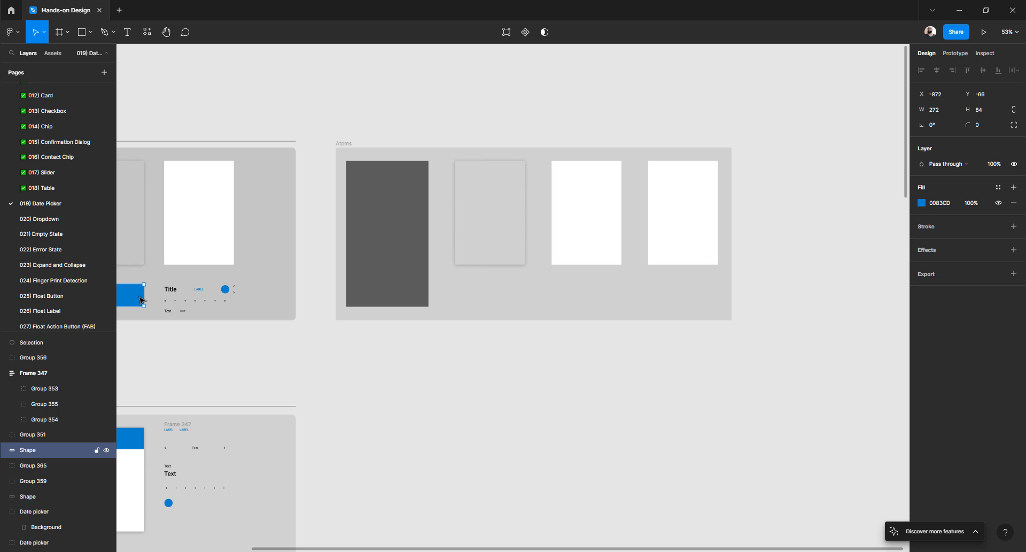
click(679, 212)
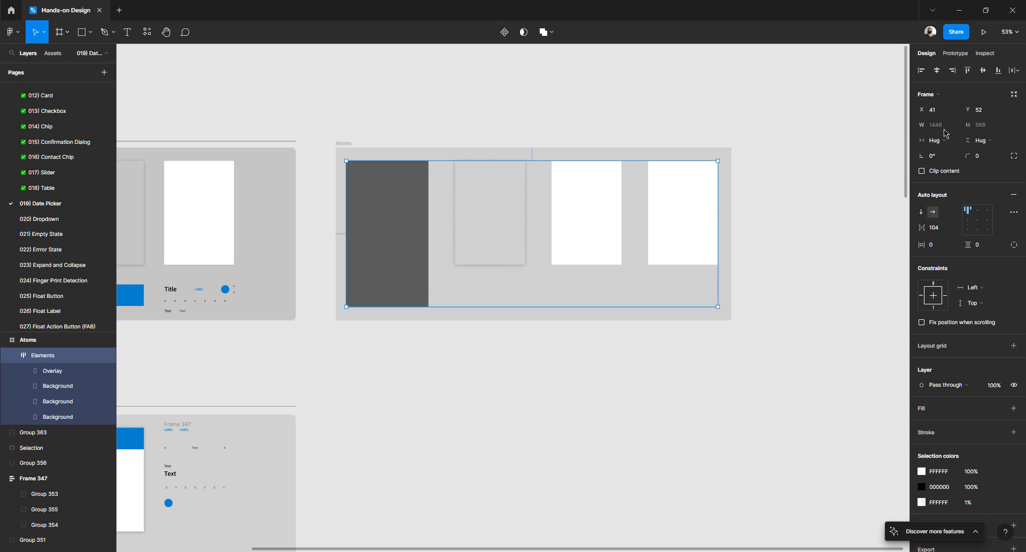
double_click(687, 208)
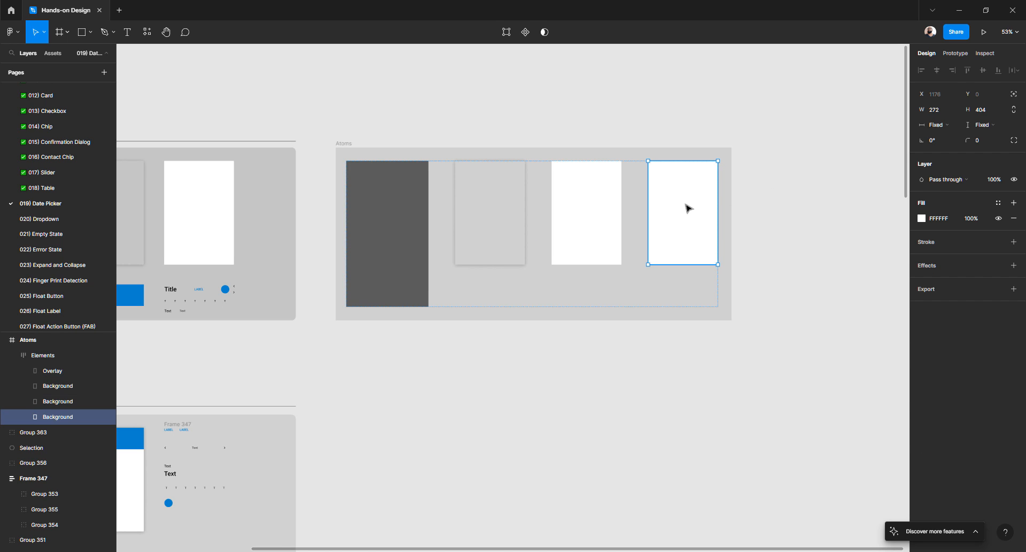
click(987, 112)
text(84)
key(Return)
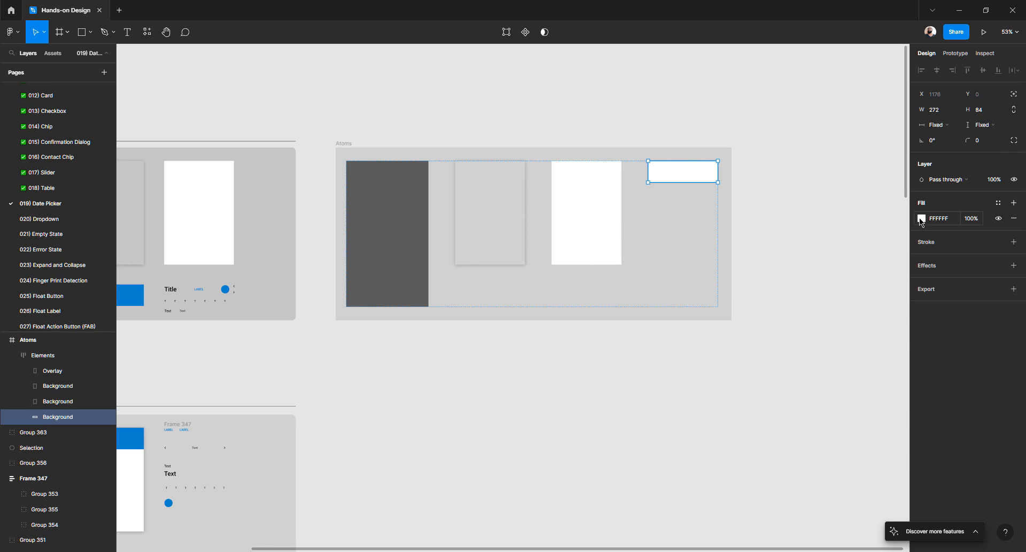
- Change the fill of the 84-high Background in the Elements auto layout to the blue document color 0083CD
click(921, 219)
click(830, 424)
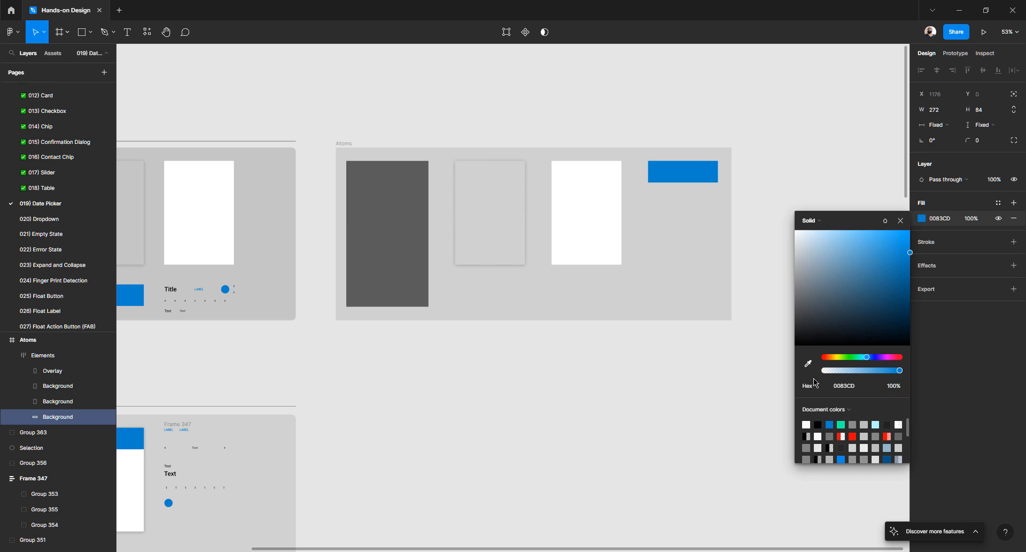
click(775, 170)
scroll(774, 170, up, 2)
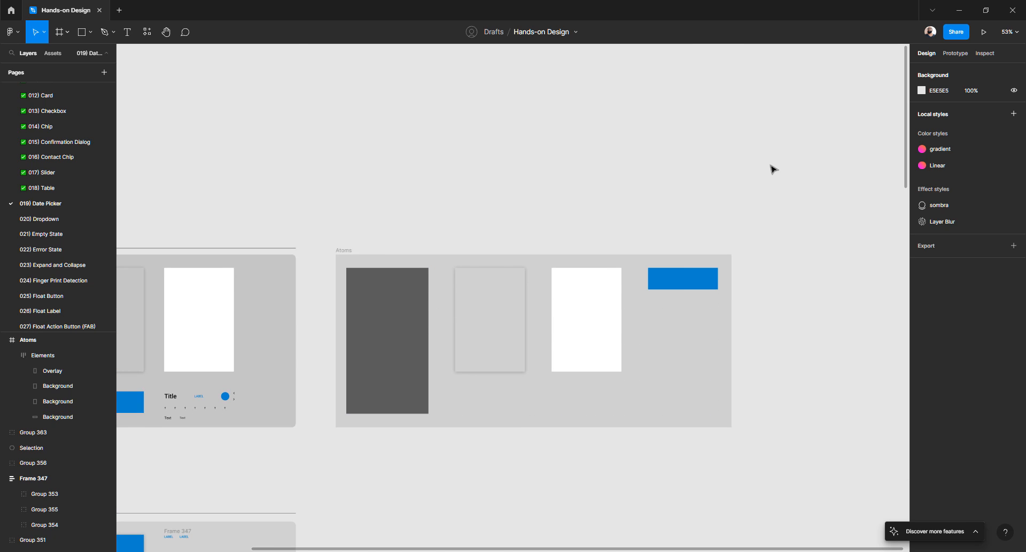
scroll(774, 170, left, 1)
scroll(774, 170, down, 1)
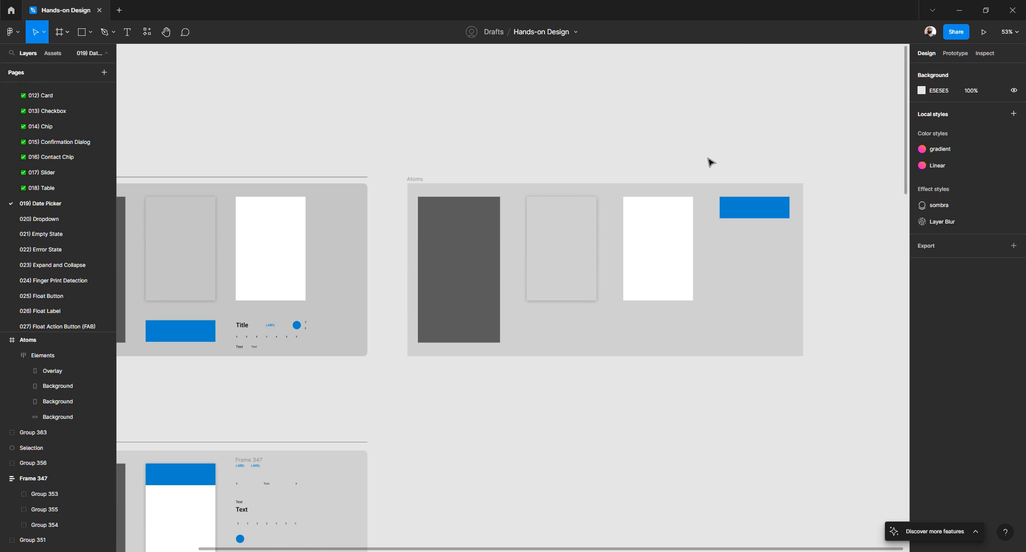
scroll(711, 162, left, 2)
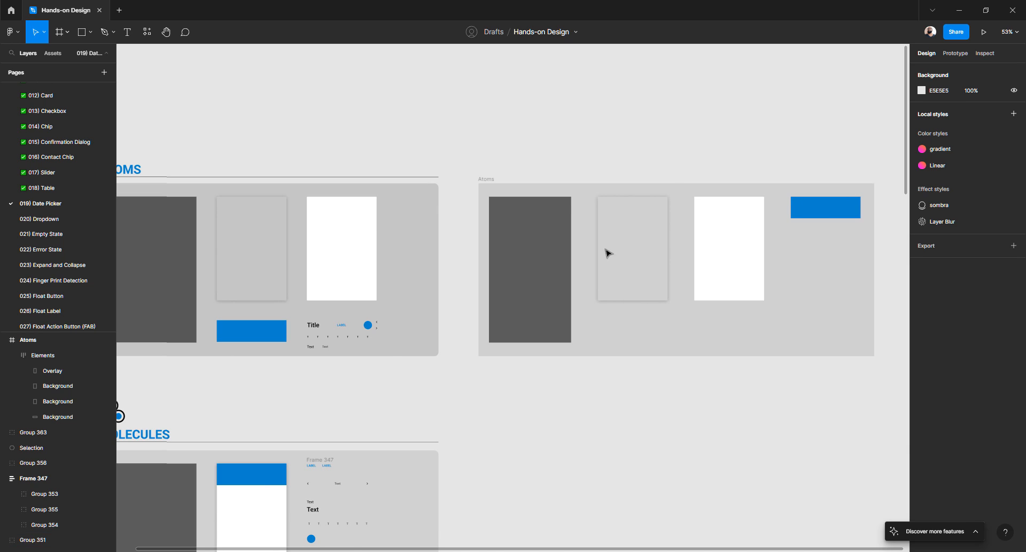
- Examine the Elements auto layout and its individual Backgrounds, checking their spacing and properties
click(551, 250)
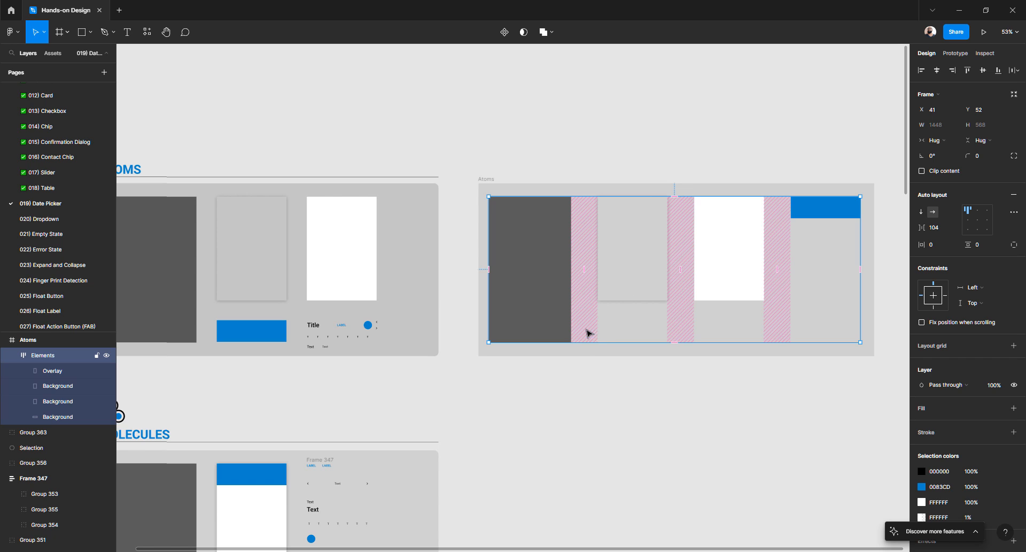
click(623, 424)
click(718, 282)
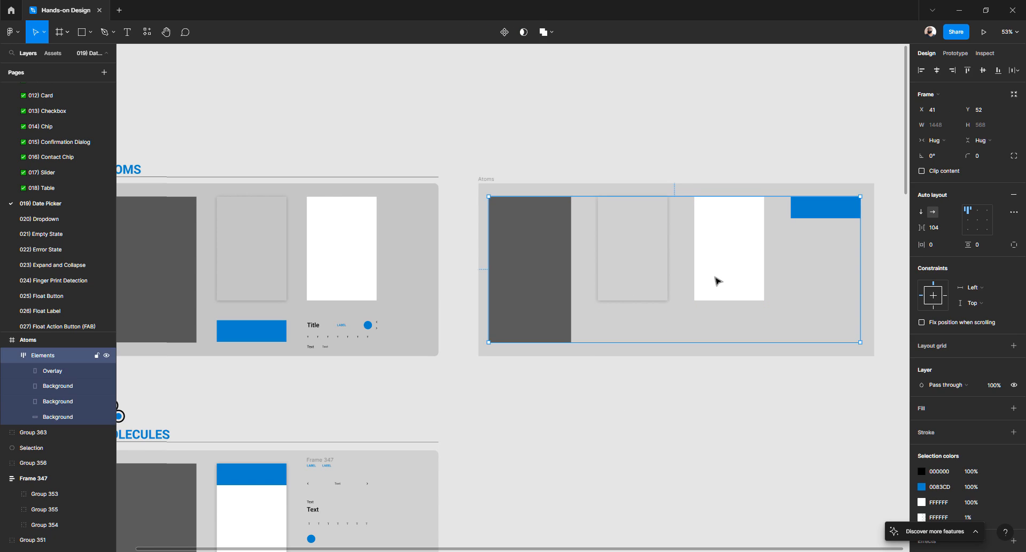
click(716, 282)
click(654, 274)
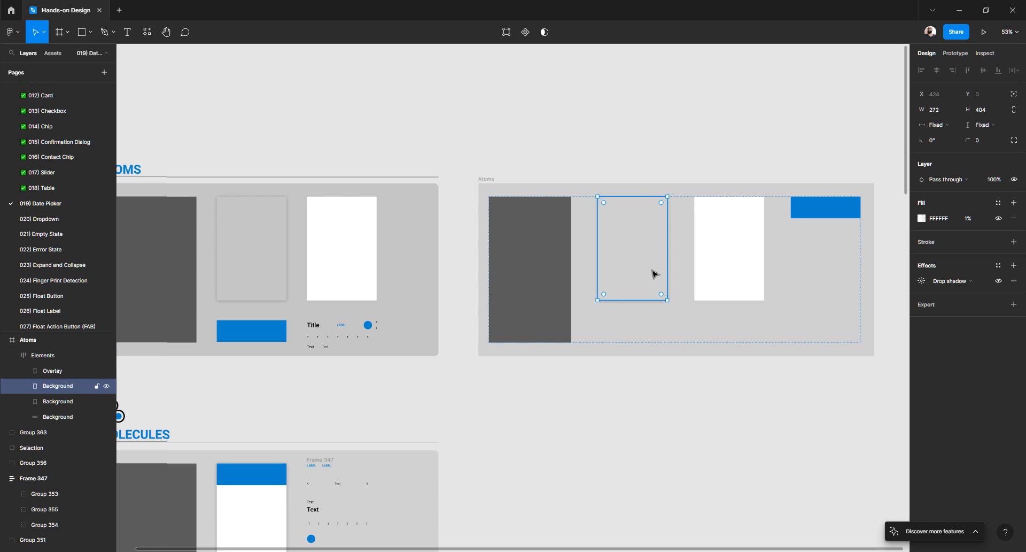
click(697, 265)
click(803, 213)
click(689, 138)
- Try different spacings between the items of the Elements auto layout, including 96, and set the spacing back to 104
click(559, 242)
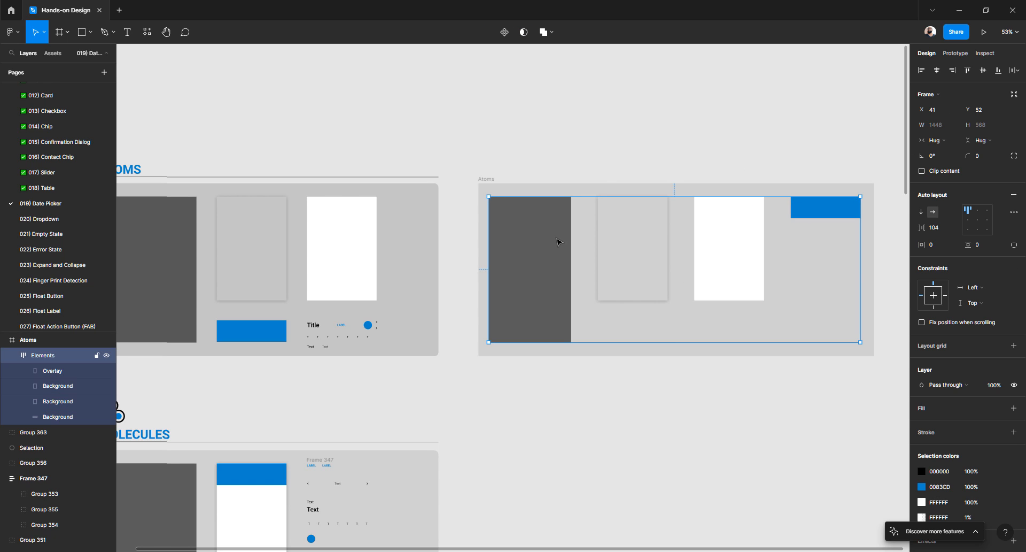
text(80)
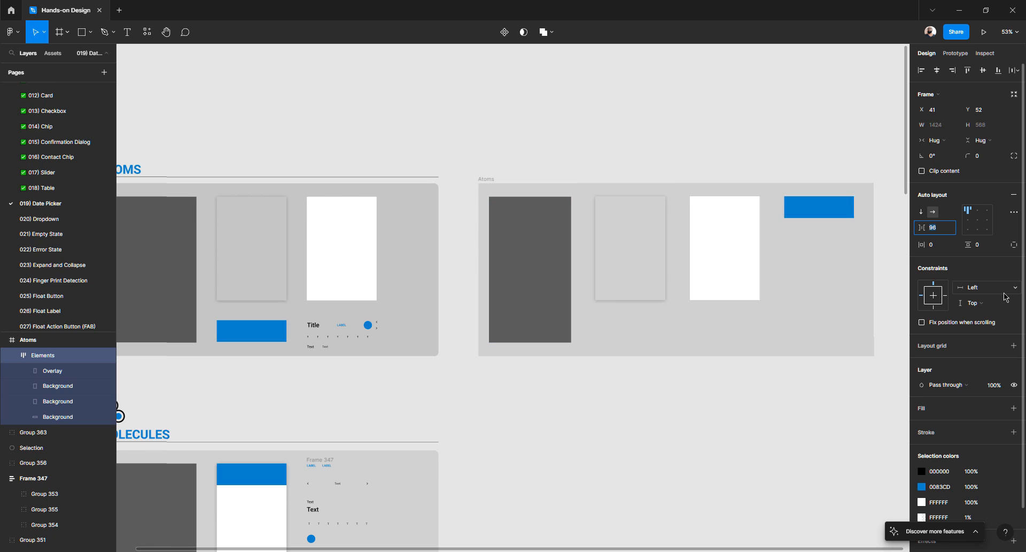
key(Return)
key(Down)
key(Down)
key(Down)
key(Down)
key(Down)
key(Down)
key(Down)
key(Down)
key(Up)
key(Up)
key(Up)
key(Up)
key(Up)
key(Up)
key(Up)
key(Up)
key(Up)
key(Up)
key(Up)
key(Up)
key(Up)
key(Up)
key(Up)
key(Up)
key(Up)
key(Up)
key(Up)
key(Up)
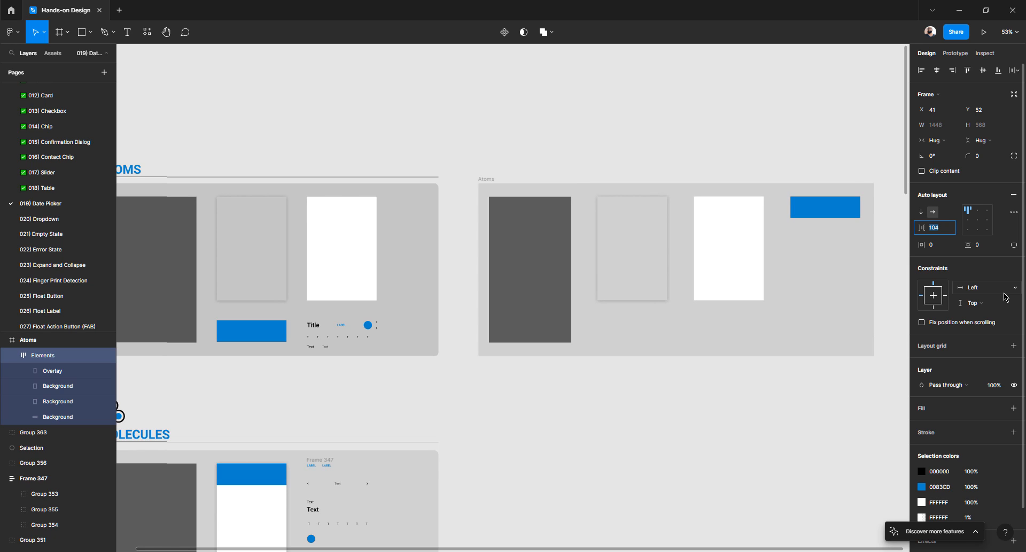
- Try middle and bottom alignment for the items of the Elements auto layout, and set them back to top left alignment
click(969, 221)
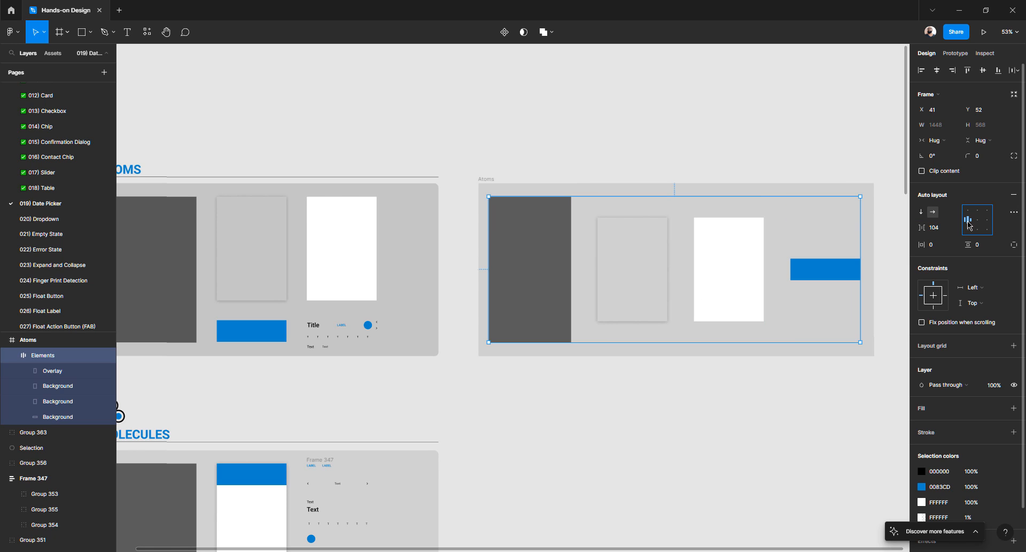
click(968, 231)
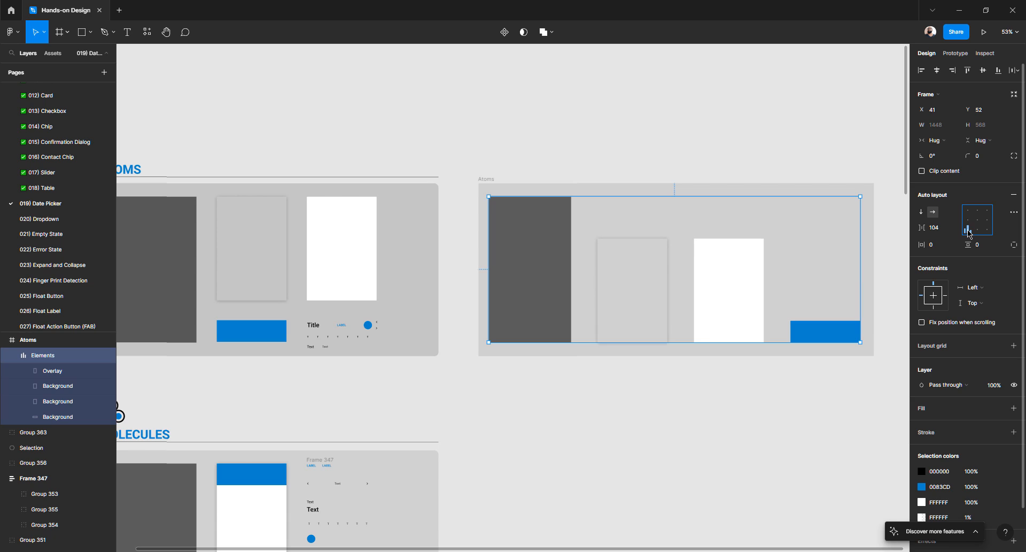
click(757, 144)
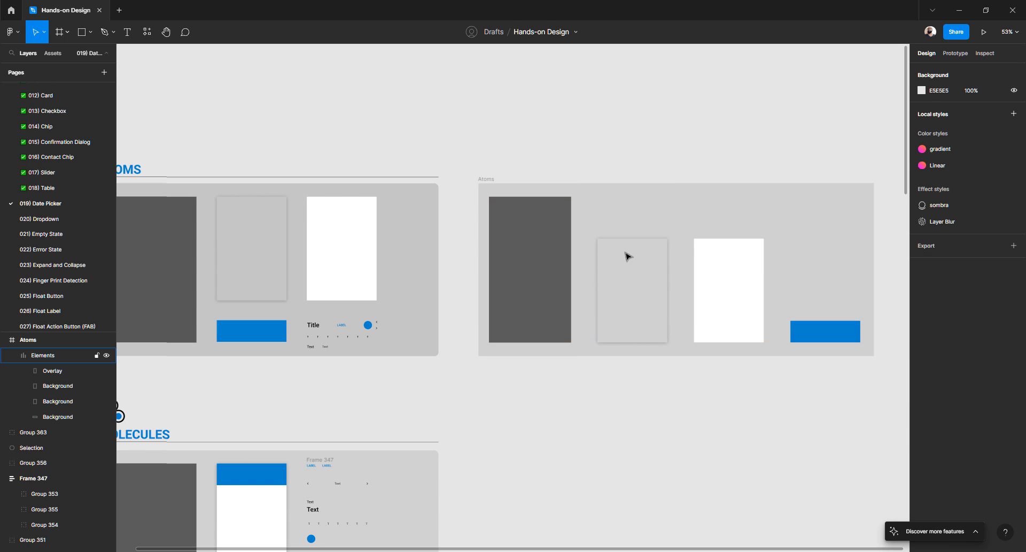
click(553, 288)
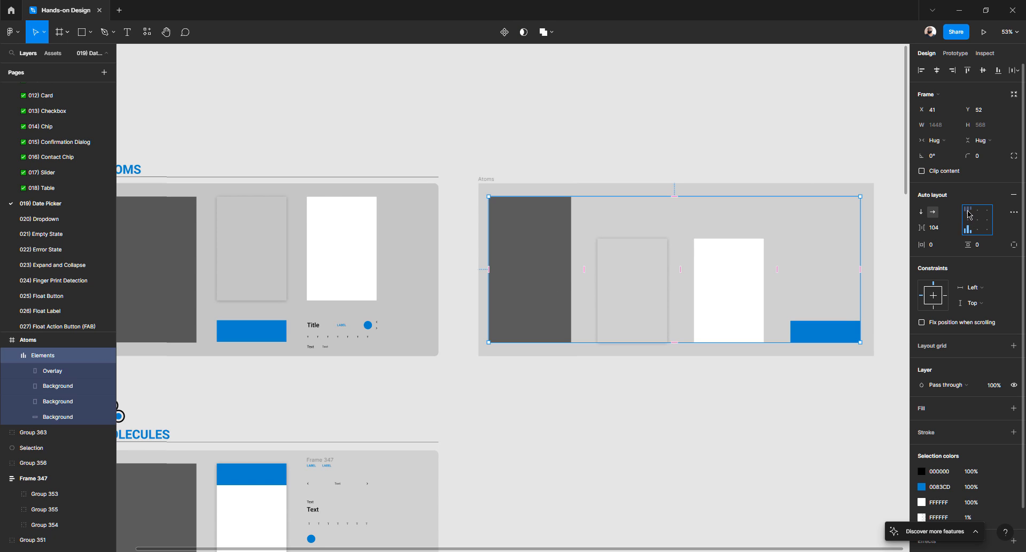
click(968, 210)
click(698, 138)
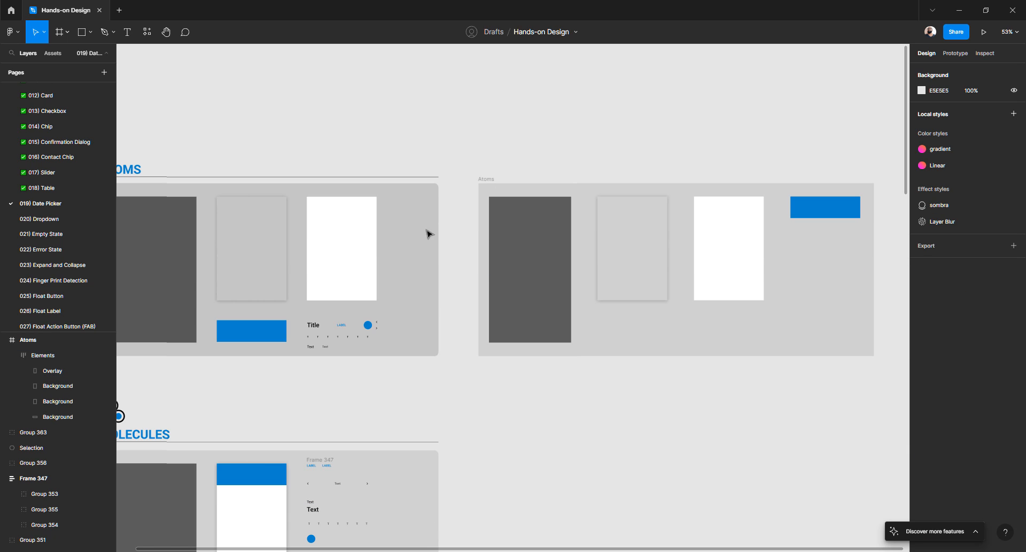
- Compare the Elements auto layout with the original atoms, inspecting the blue Shape and the group of title, label and text atoms
scroll(304, 337, up, 5)
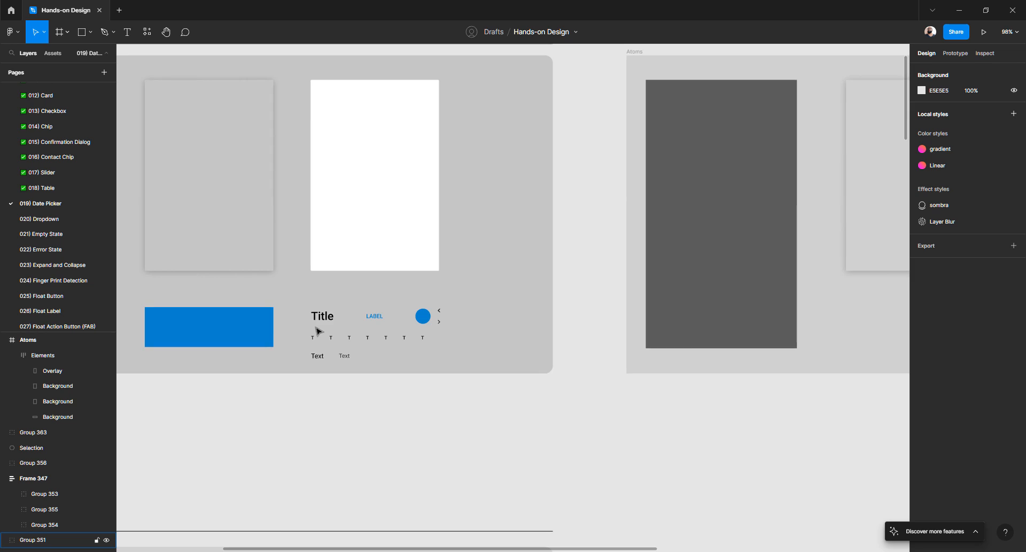
scroll(316, 330, down, 5)
click(556, 300)
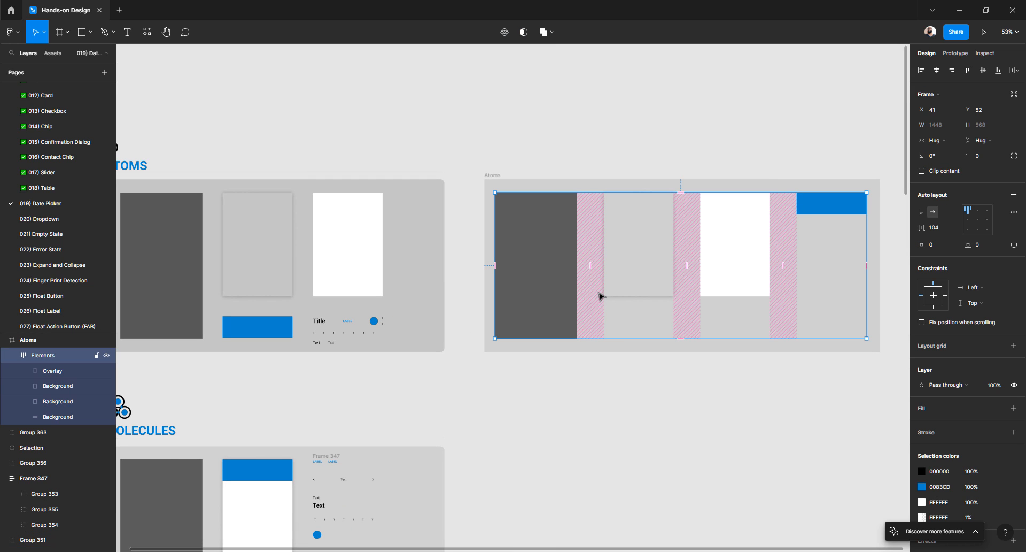
click(538, 144)
click(530, 248)
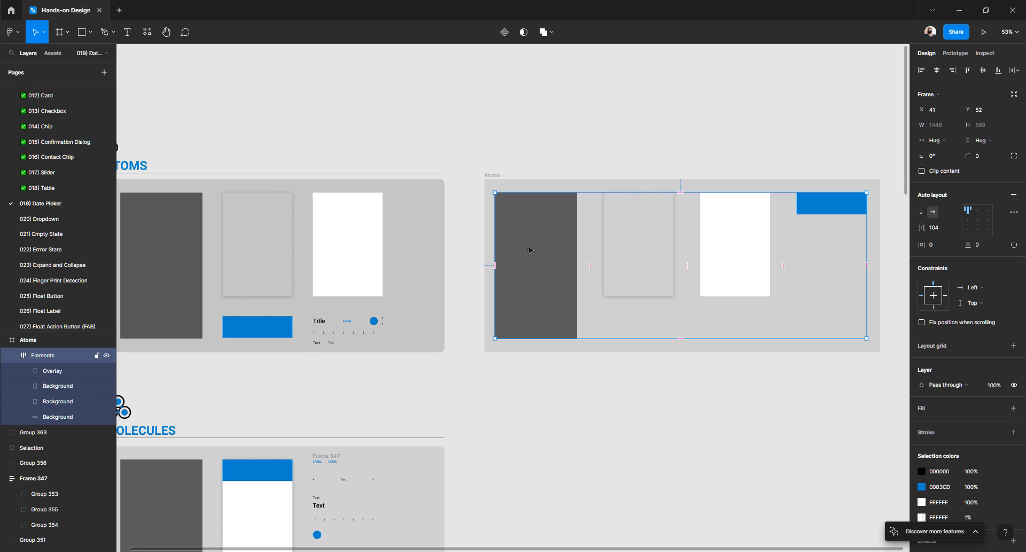
click(287, 330)
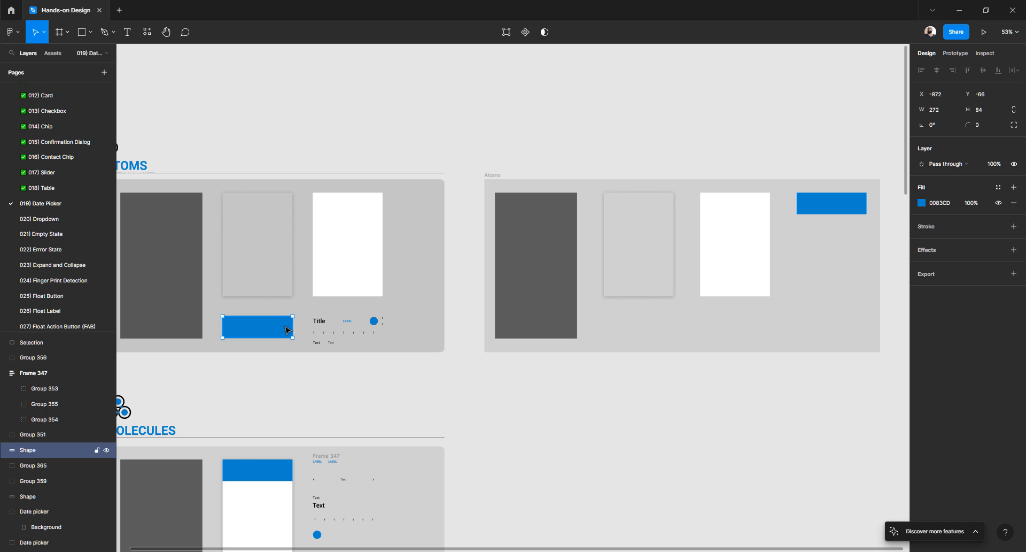
click(347, 331)
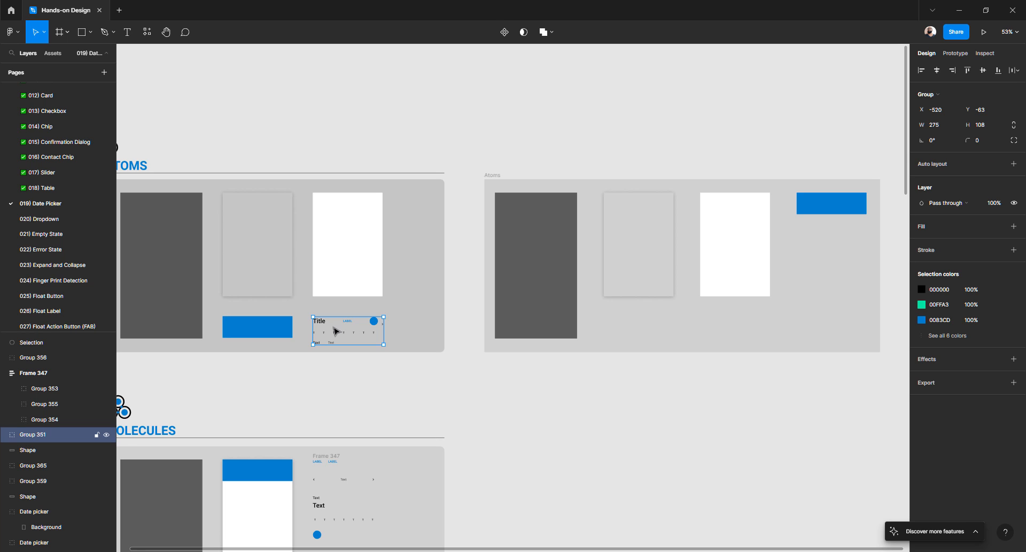
- Remove the auto layout from the Elements frame and check its layers
click(728, 255)
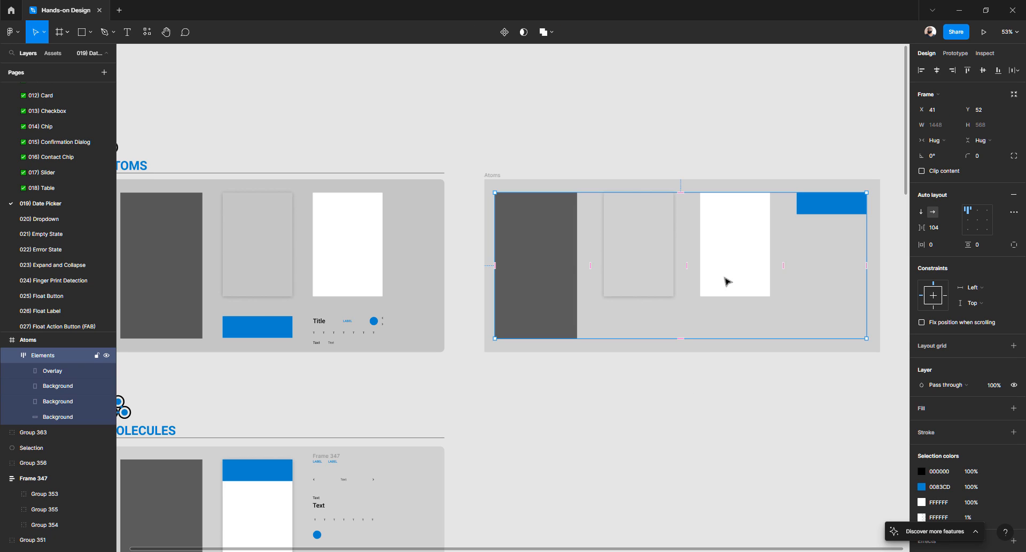
click(1015, 196)
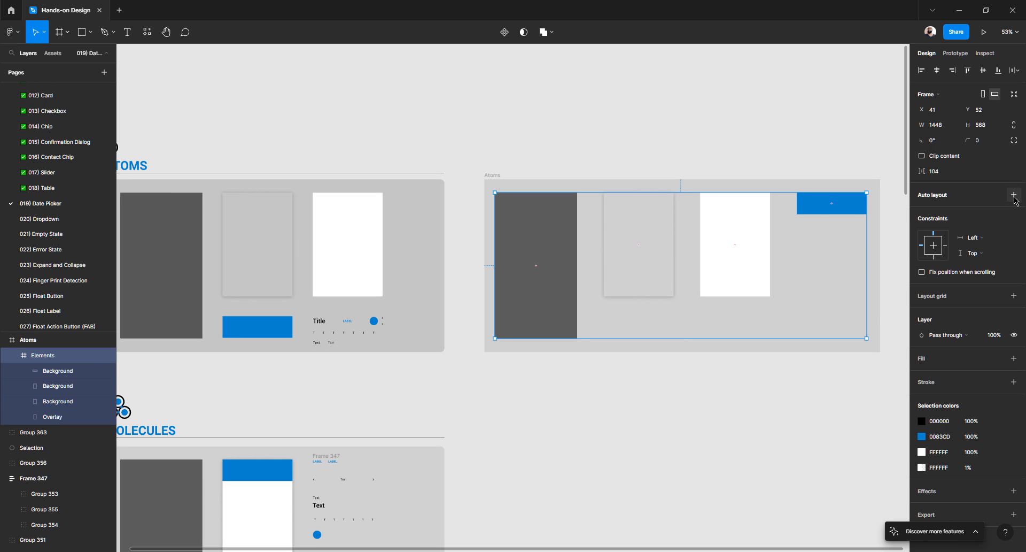
click(536, 385)
click(536, 291)
click(12, 356)
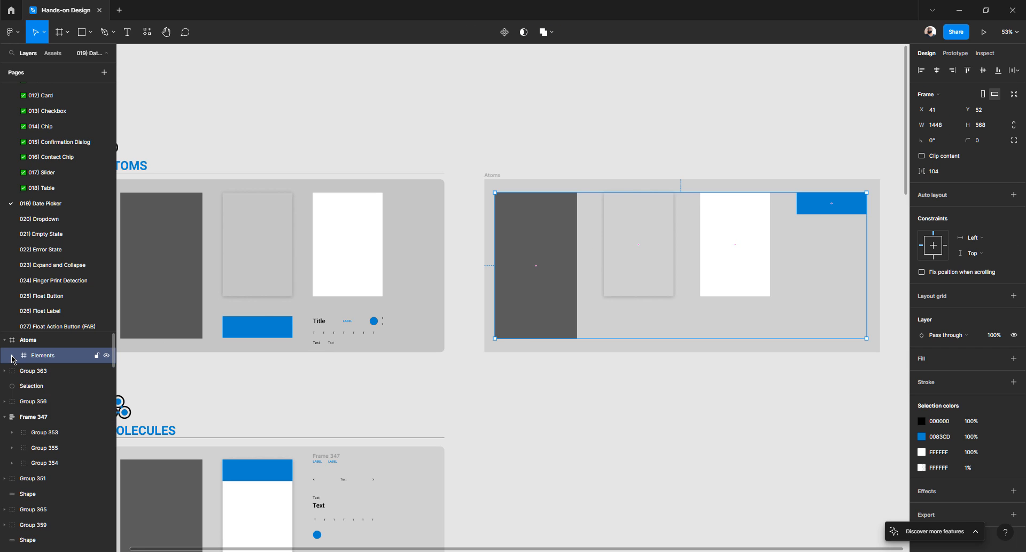
click(12, 356)
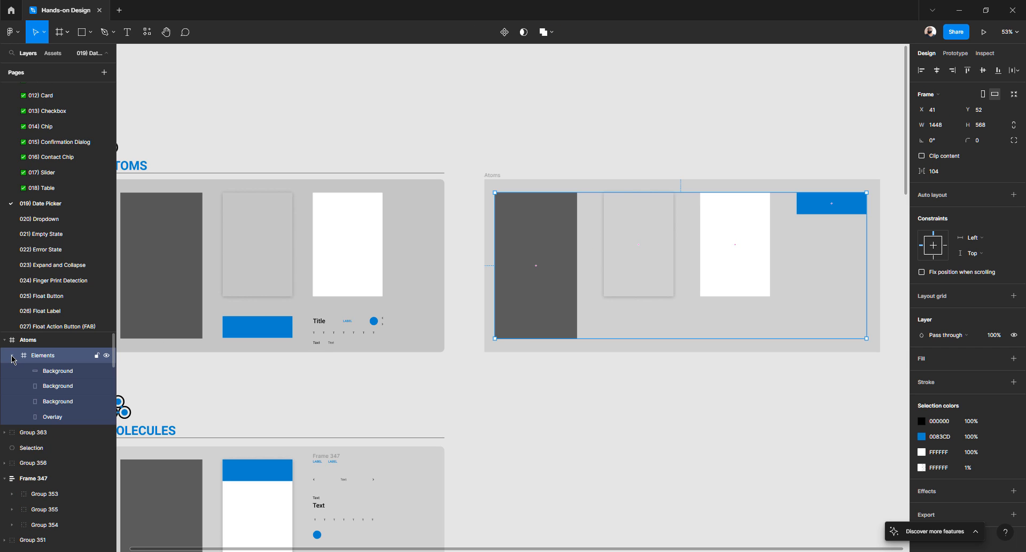
- Ungroup the Elements frame so its Overlay and three Backgrounds sit directly in the Atoms frame, and select the Overlay
right_click(46, 360)
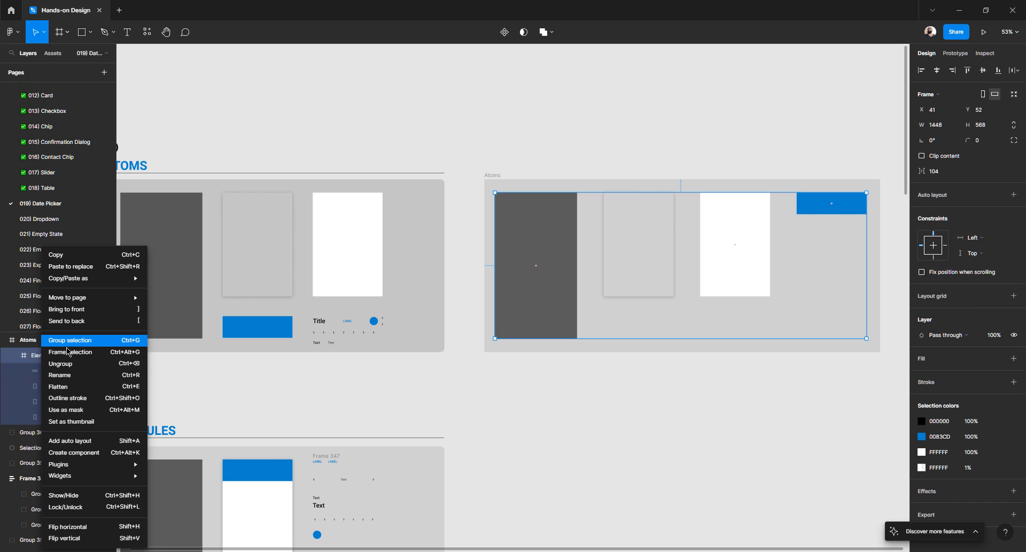
click(504, 413)
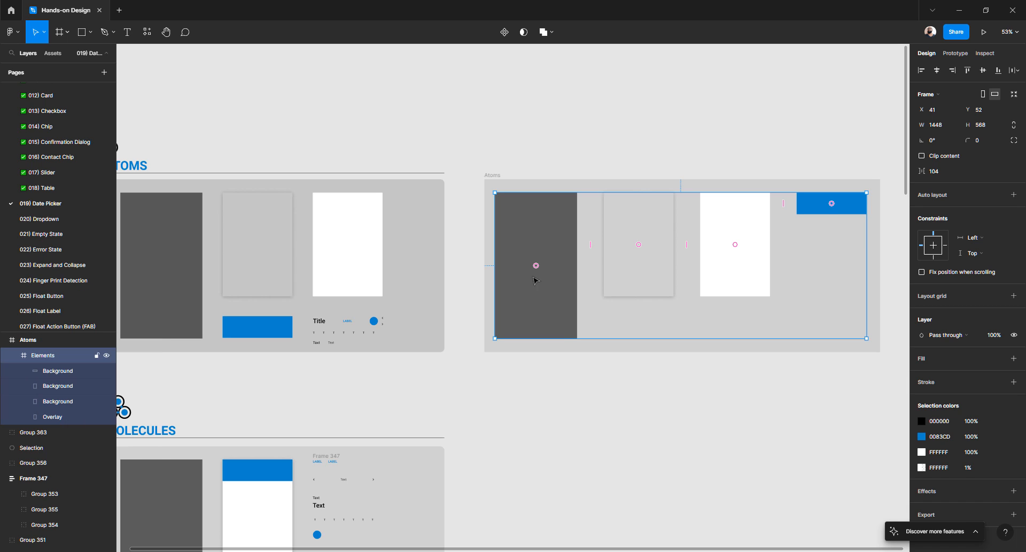
right_click(504, 307)
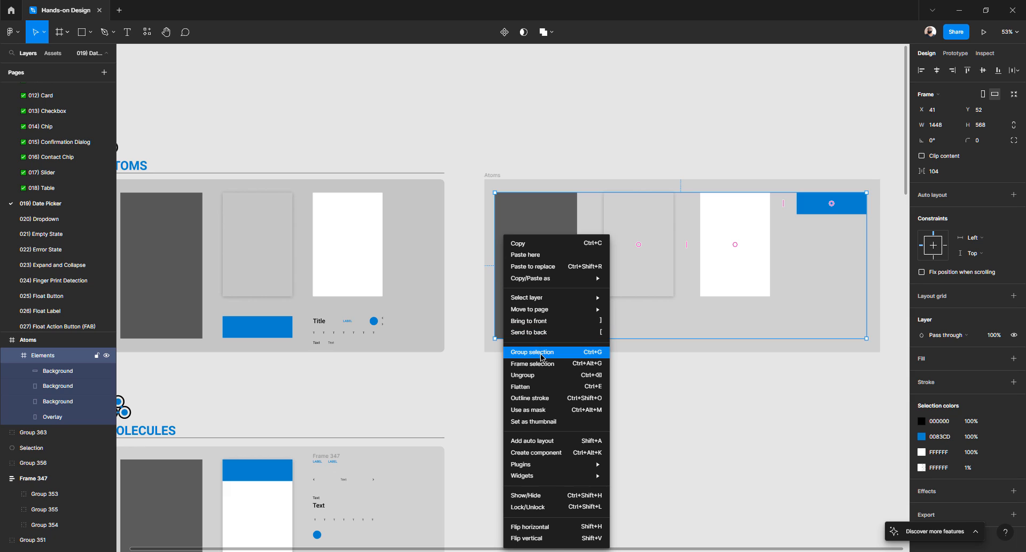
click(540, 375)
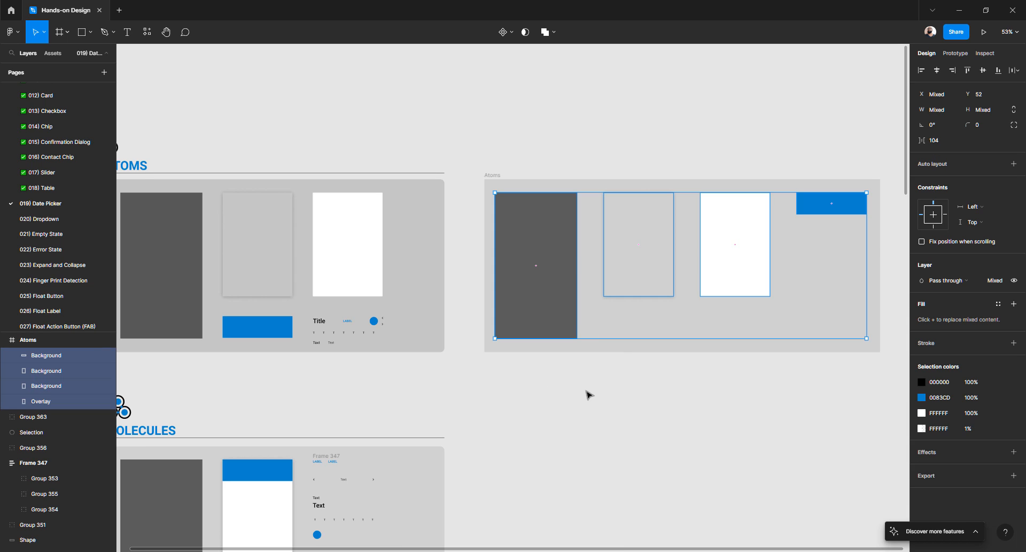
click(588, 394)
click(575, 324)
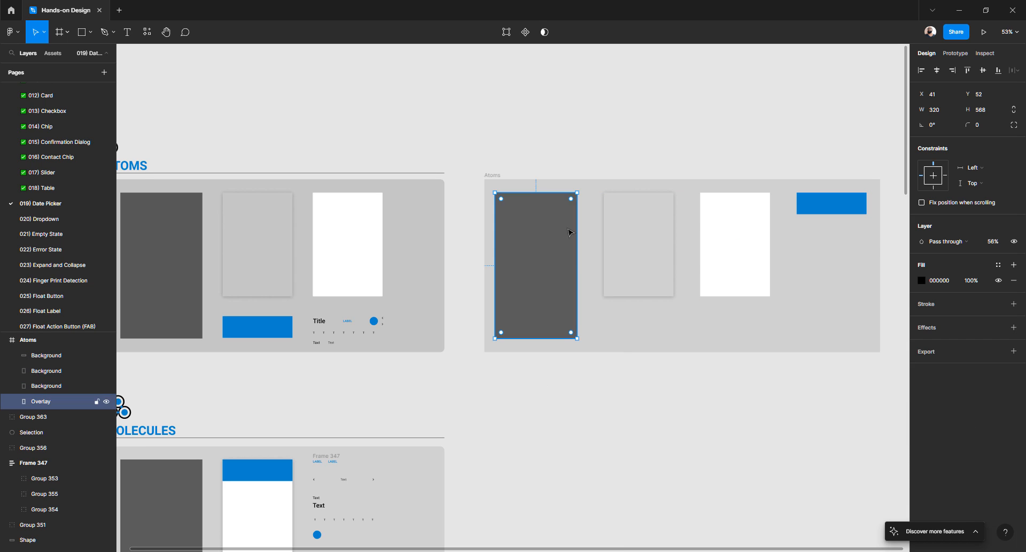
- Check the three Backgrounds in the new Atoms frame one by one
click(614, 235)
click(721, 238)
click(823, 208)
click(523, 154)
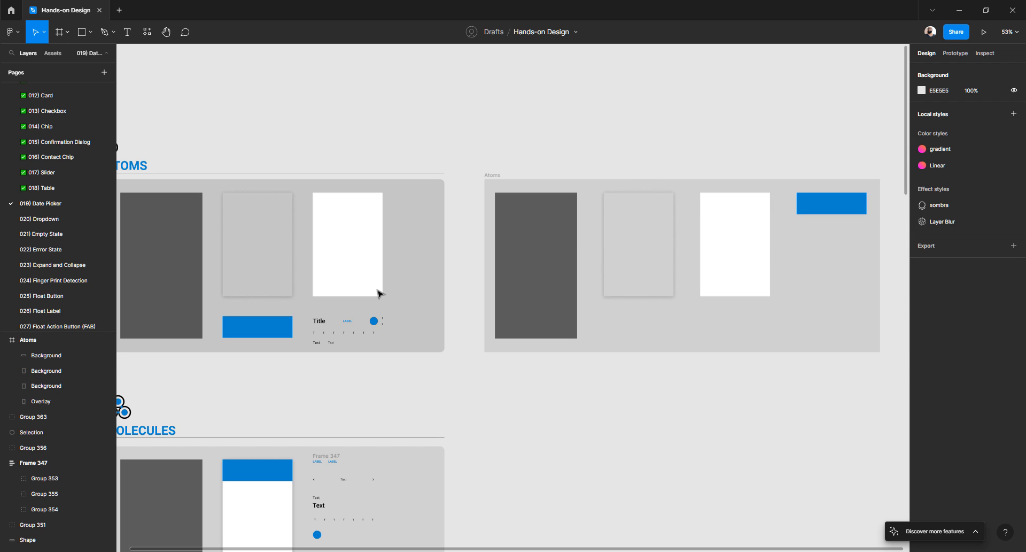
- Check the original Title atom's text settings and add a new "Title" text on the canvas below the original atoms frame
scroll(316, 336, up, 10)
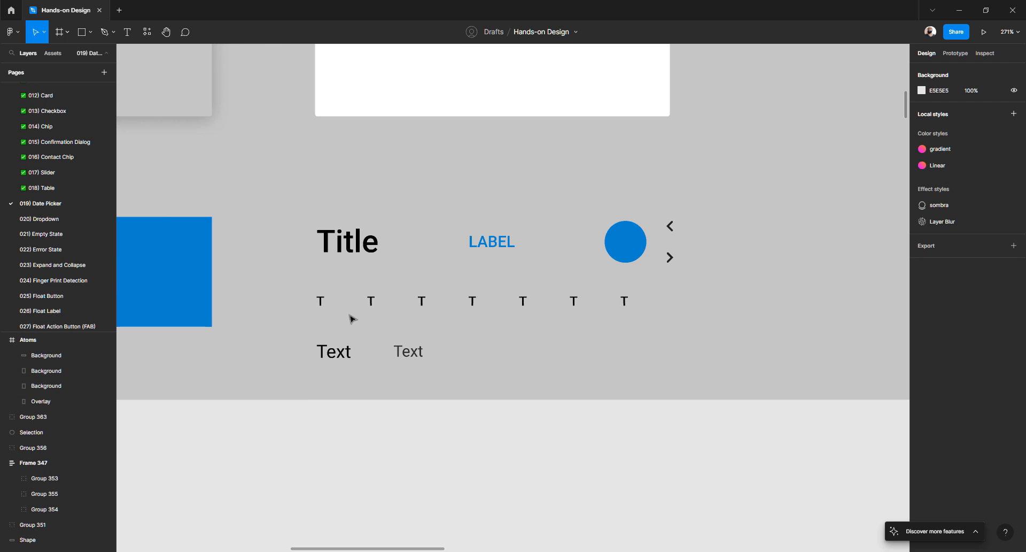
scroll(351, 316, down, 2)
click(349, 137)
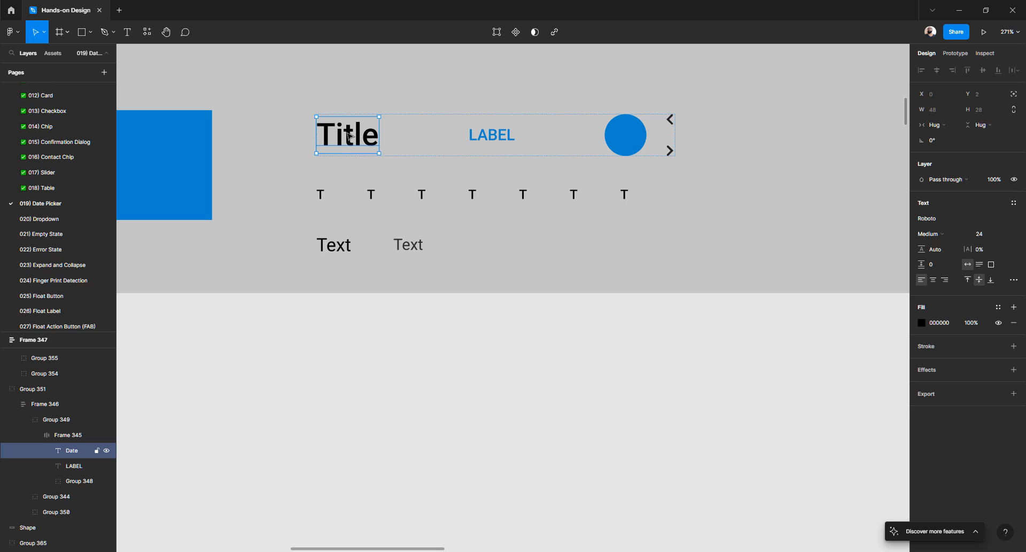
click(356, 357)
key(t)
click(341, 361)
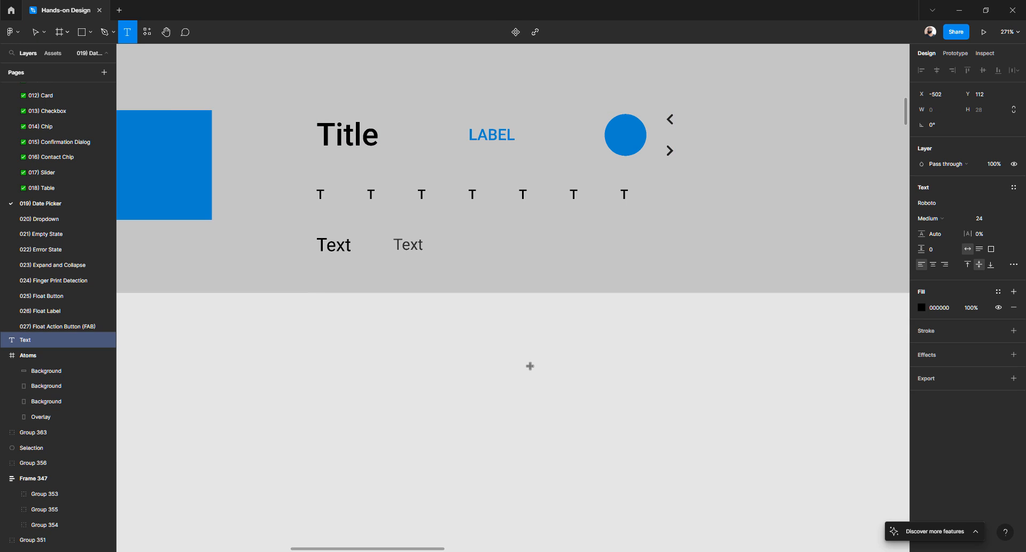
text(Title)
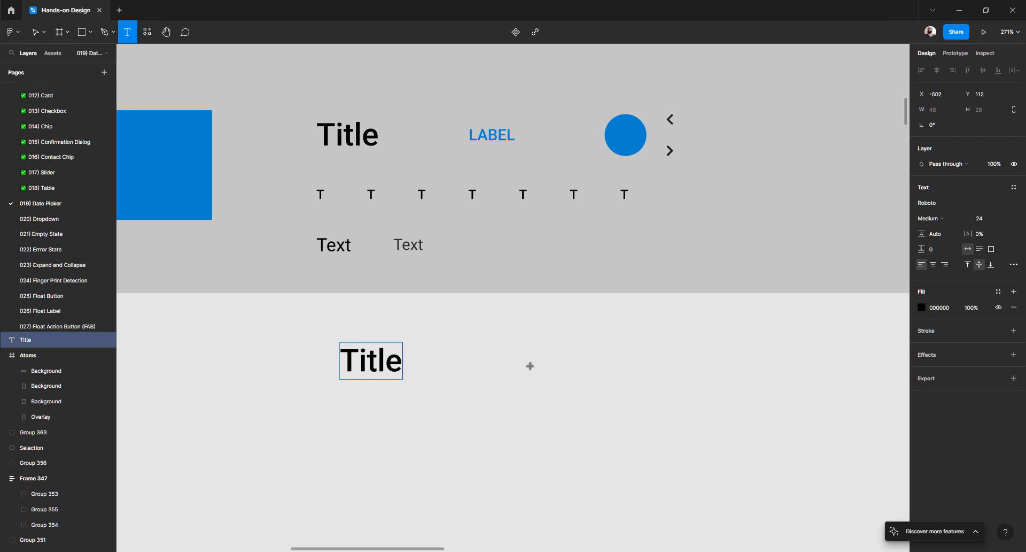
key(Escape)
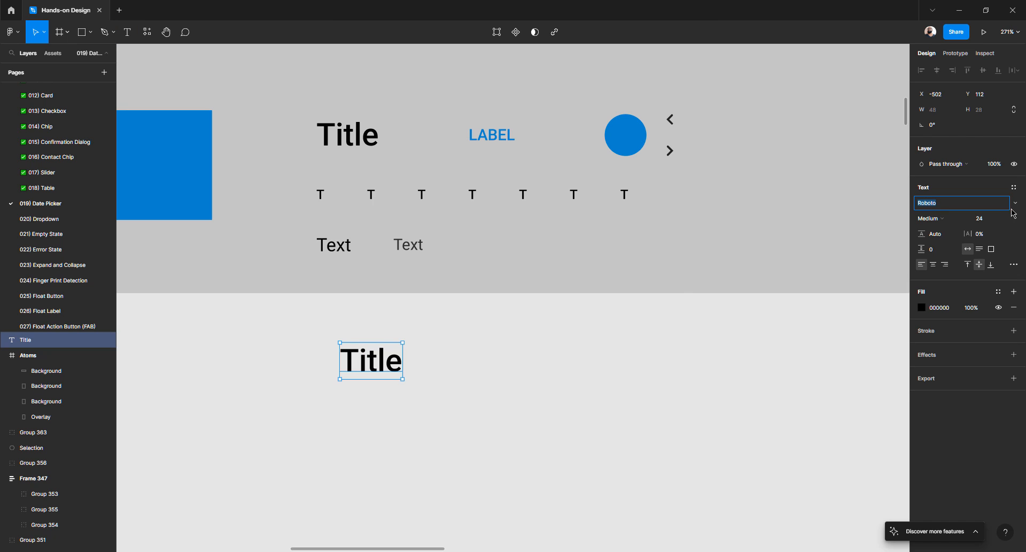
- Review the new Title text's font and size options, try the Black weight, and set the weight back to Medium
click(1015, 203)
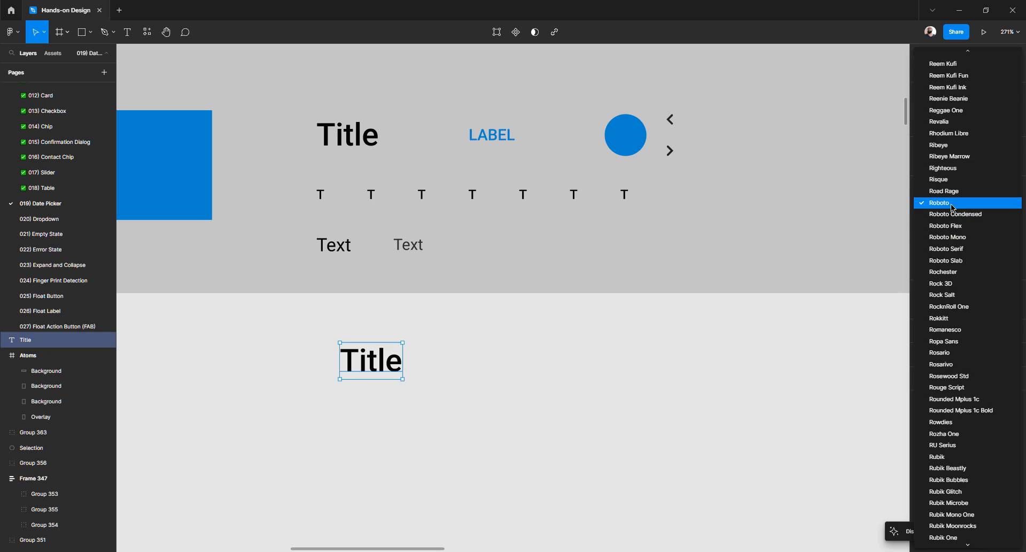
click(953, 204)
click(1005, 219)
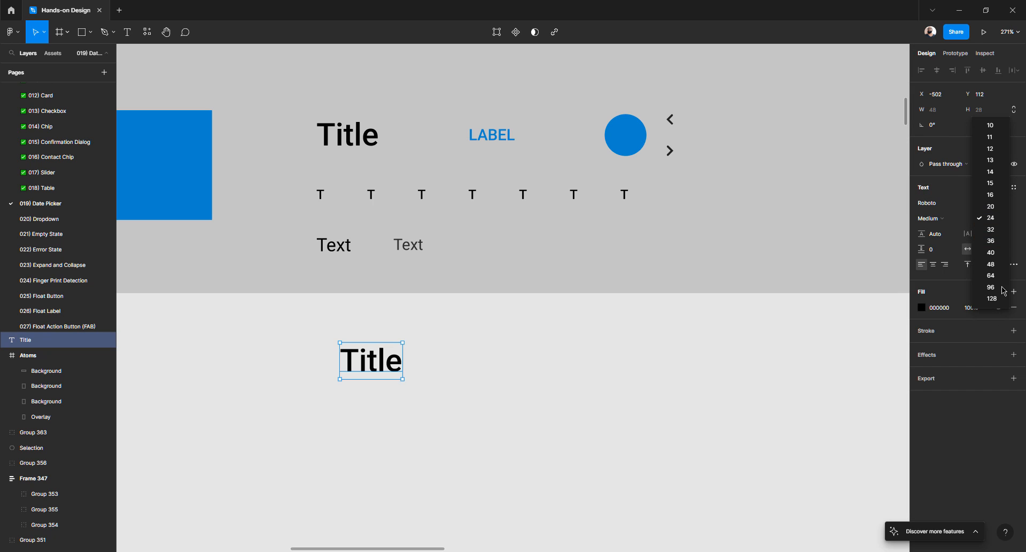
click(1001, 224)
click(956, 224)
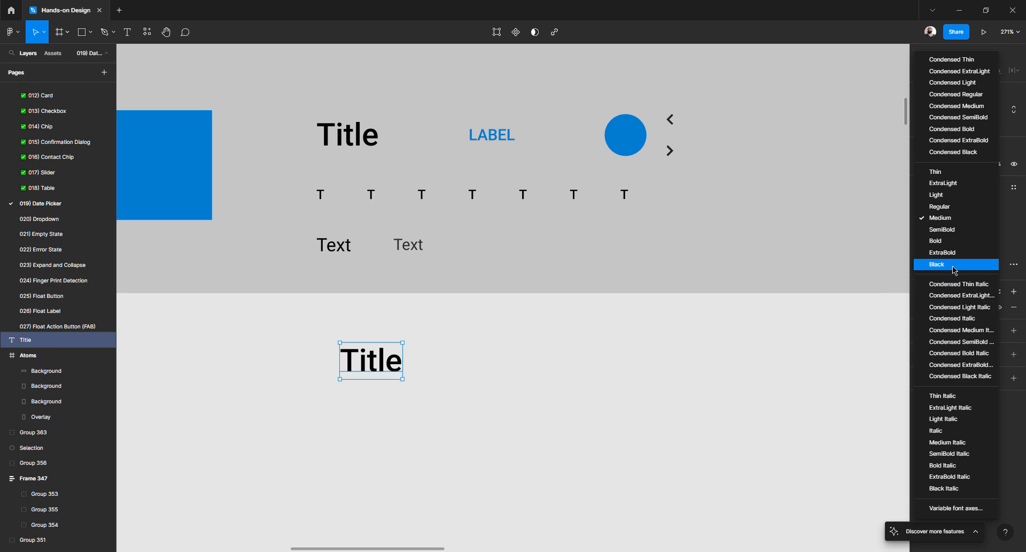
click(945, 264)
click(953, 228)
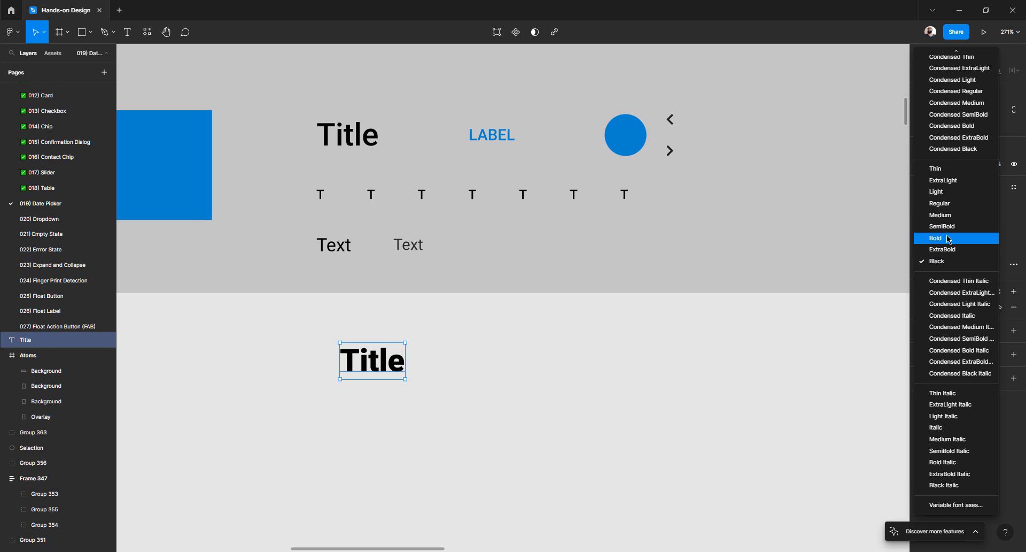
click(942, 215)
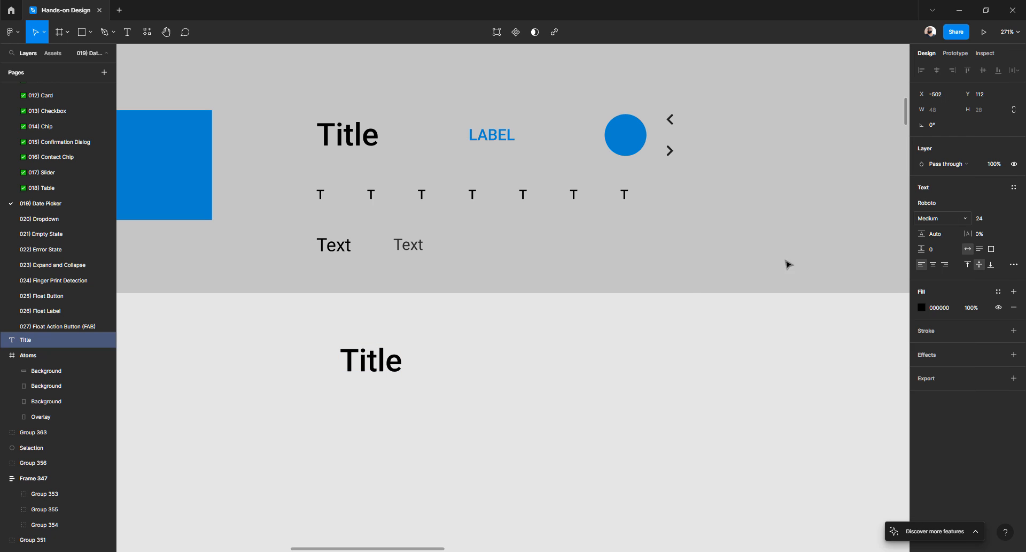
click(508, 369)
- Duplicate the new Title text and place the copy beside it on the same line with a clear gap
click(394, 355)
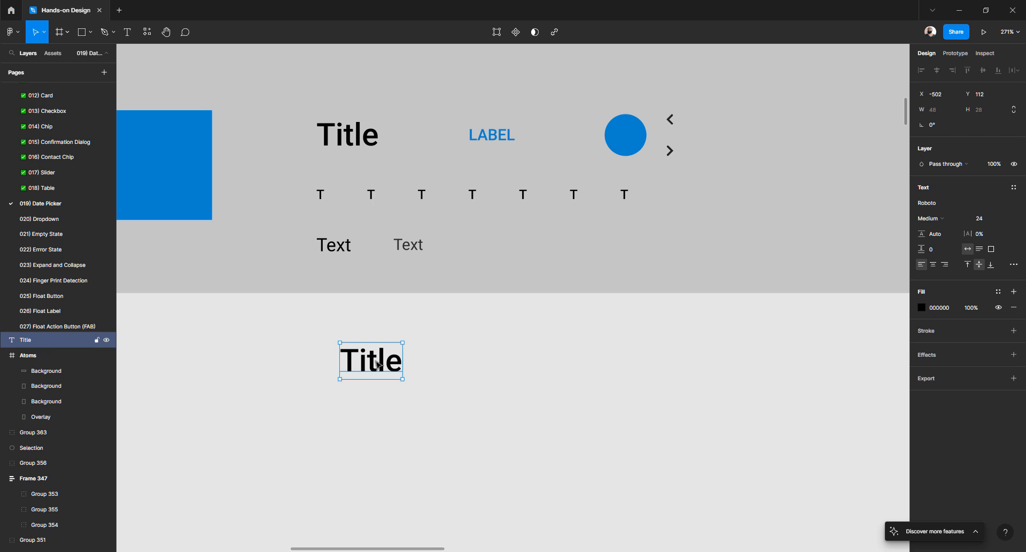
key(ctrl+d)
drag(383, 366, 474, 376)
click(470, 396)
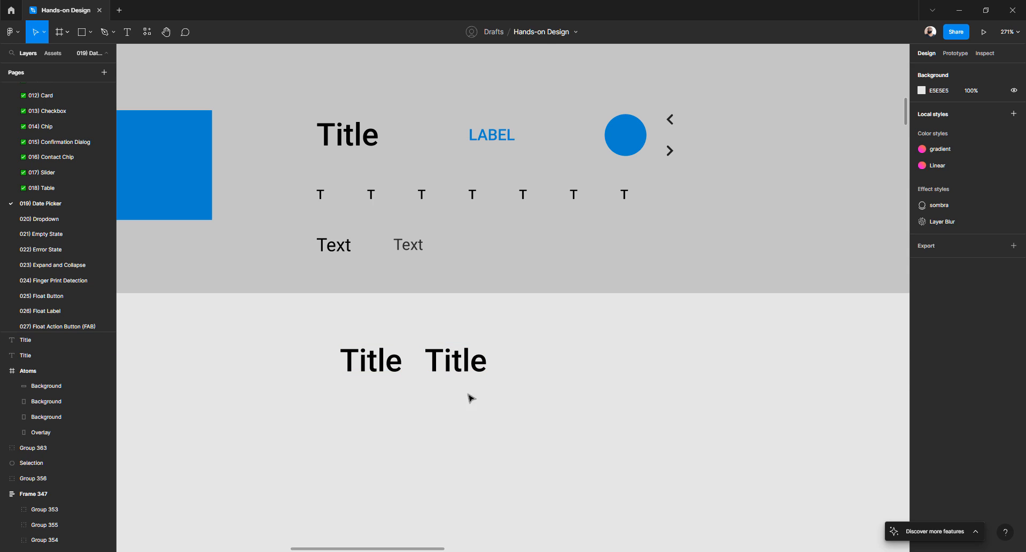
drag(558, 421, 318, 334)
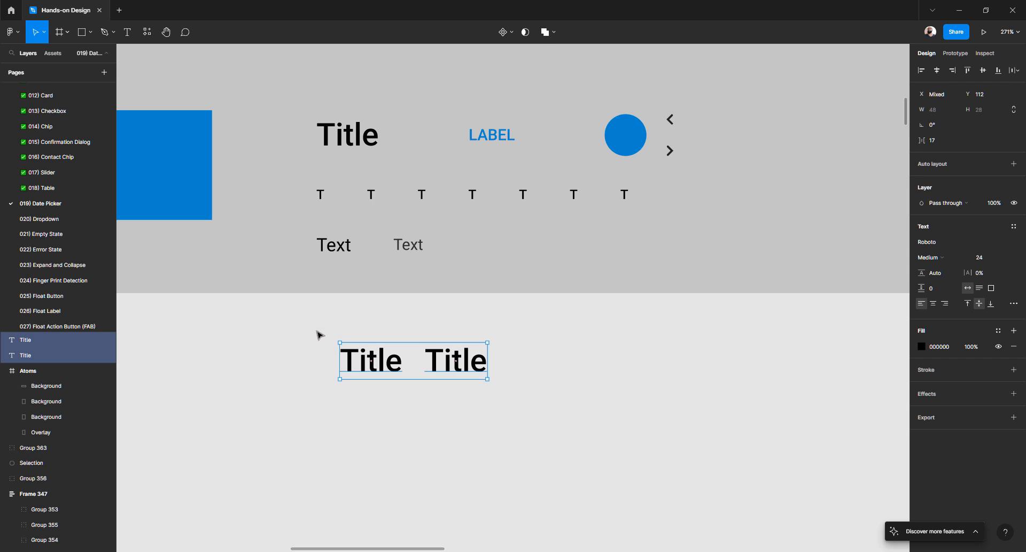
click(319, 394)
drag(466, 362, 481, 361)
click(455, 420)
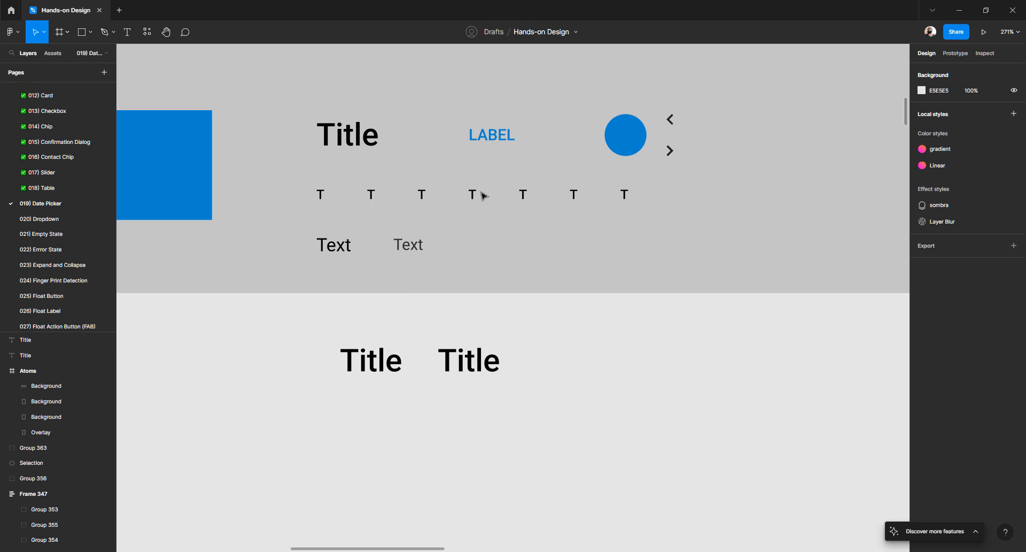
- Check the original LABEL atom's text settings and set the case of the copied Title text to Uppercase
click(491, 136)
double_click(491, 136)
double_click(491, 135)
double_click(490, 136)
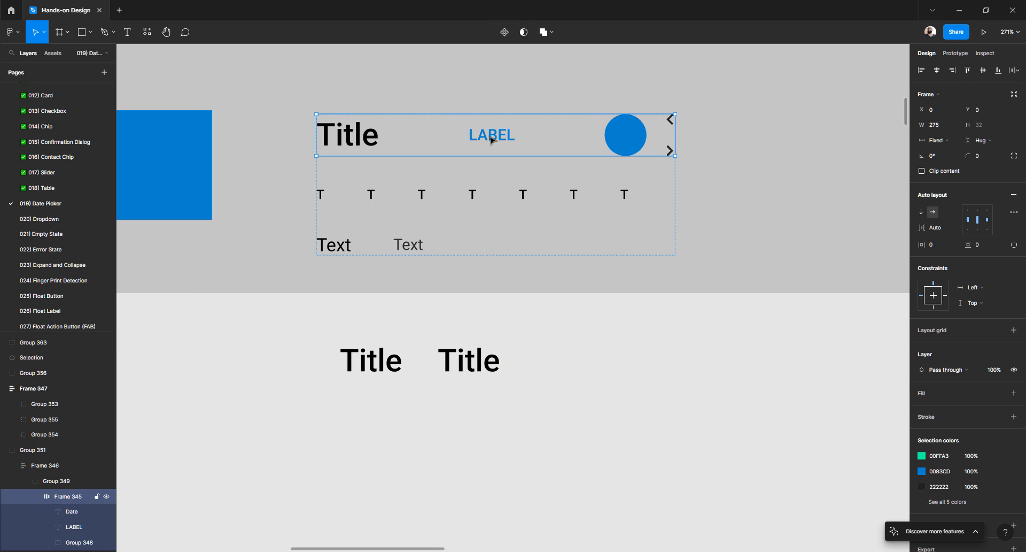
double_click(492, 138)
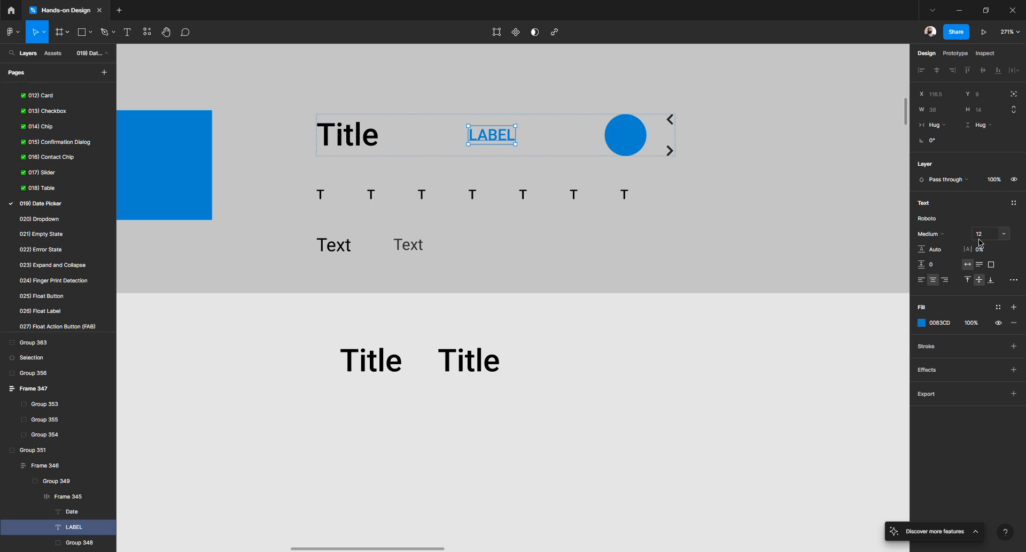
click(534, 380)
click(488, 368)
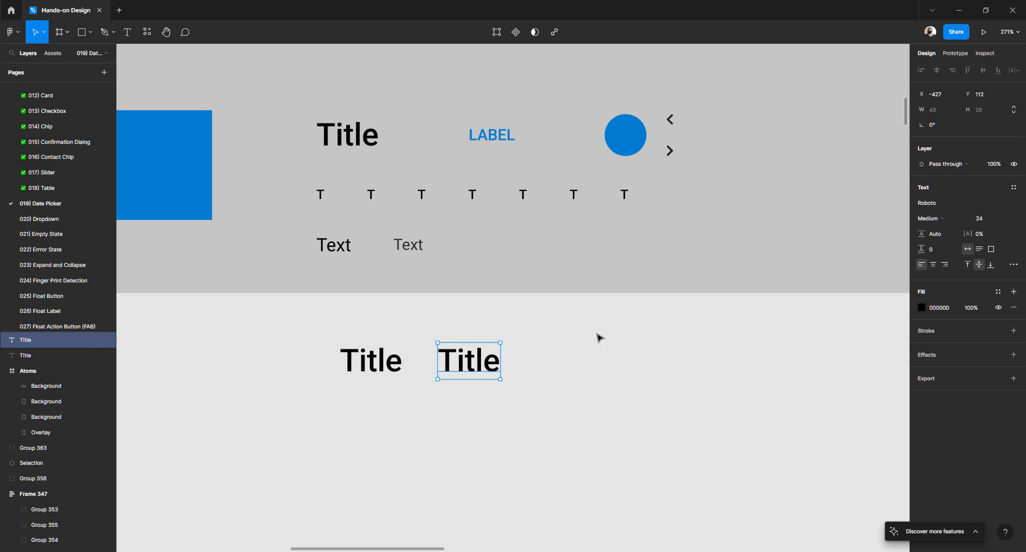
click(1015, 264)
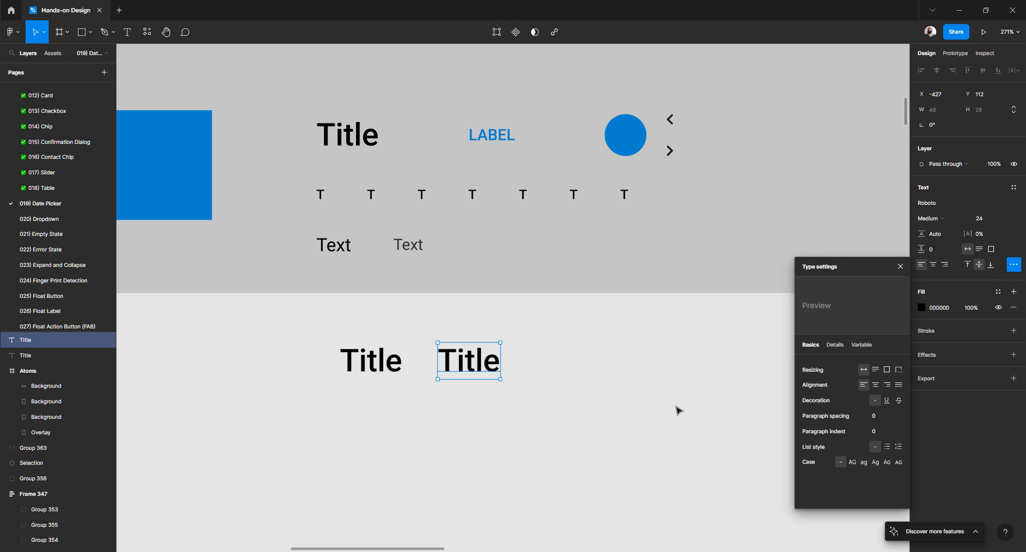
click(514, 382)
click(485, 365)
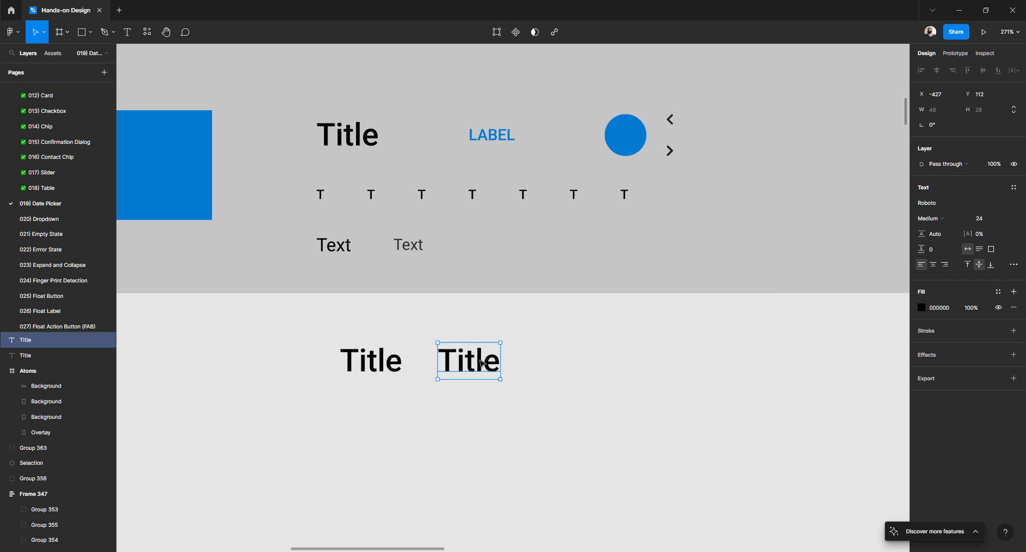
click(1015, 266)
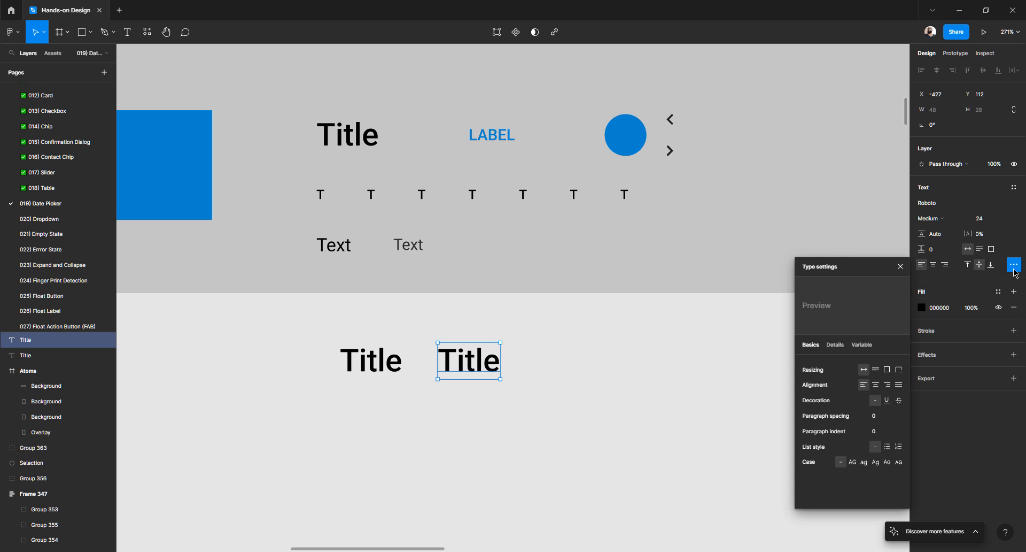
click(854, 462)
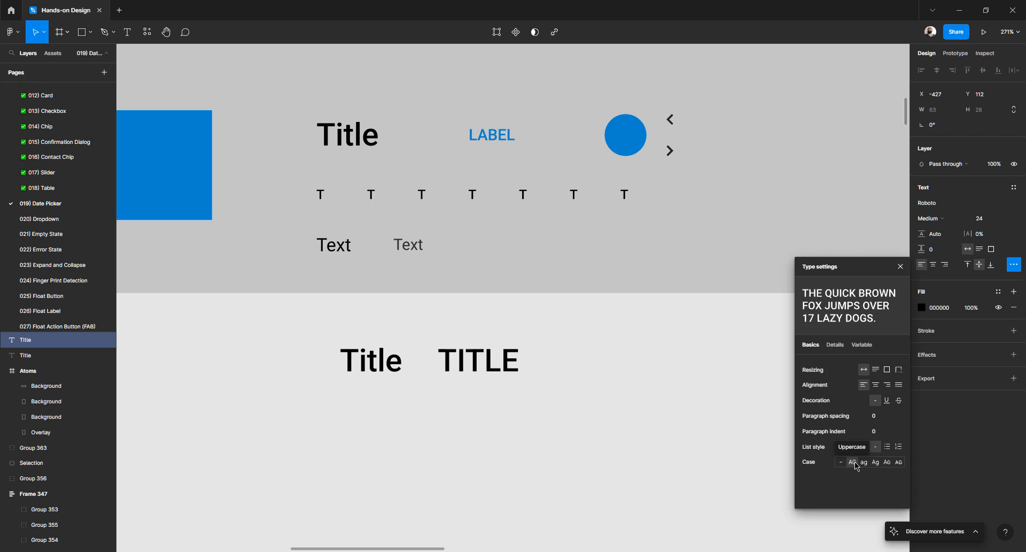
- Set the copied Title text's font size to 12 and its fill to the blue document colour 0083CD
click(982, 219)
text(12)
key(Return)
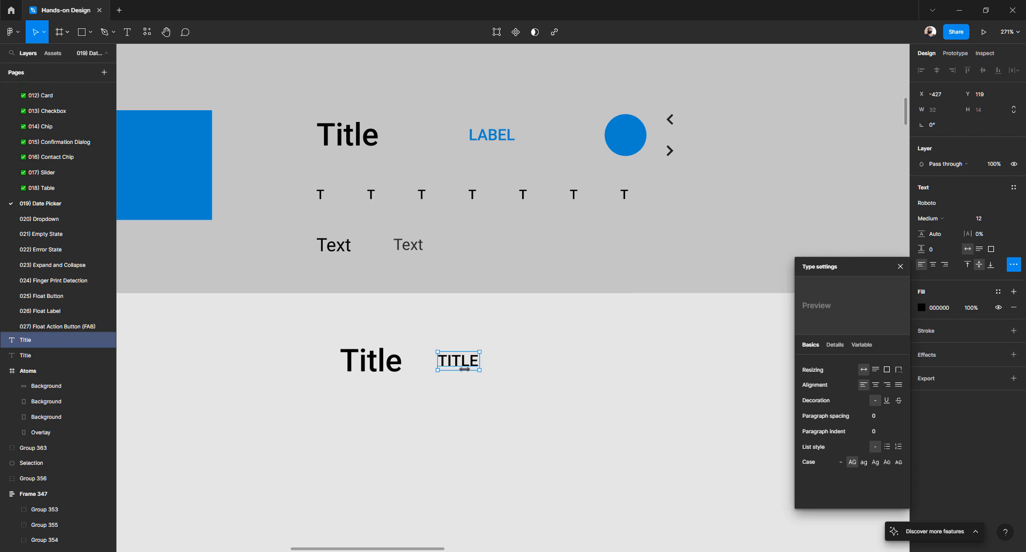
click(925, 304)
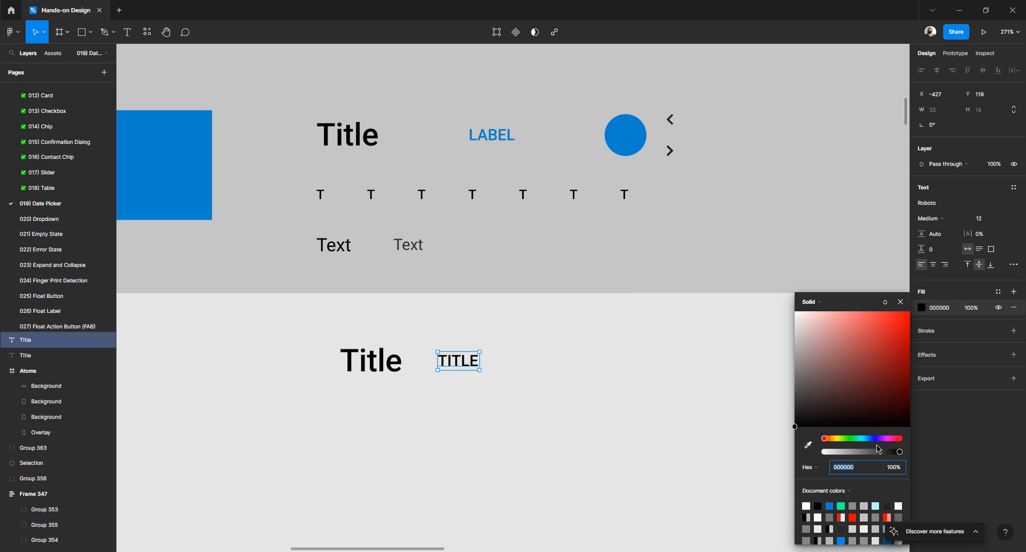
click(830, 505)
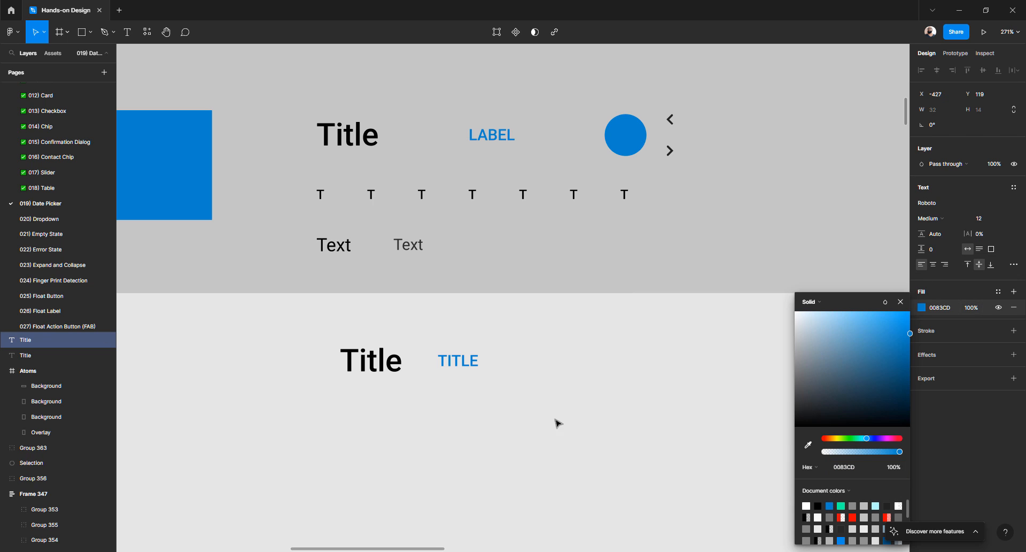
- Center-align the small blue text and change its wording to "label"
double_click(460, 362)
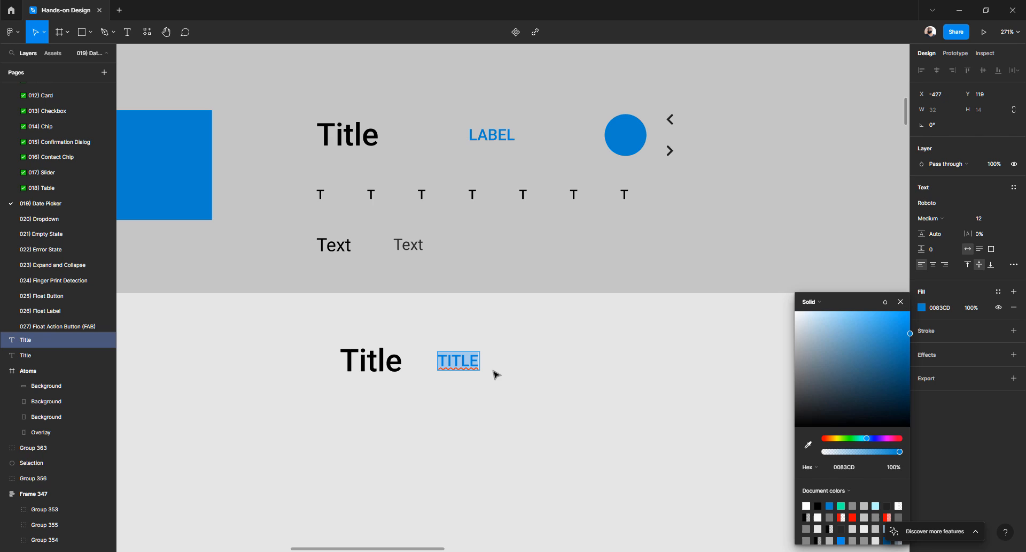
click(934, 265)
double_click(458, 363)
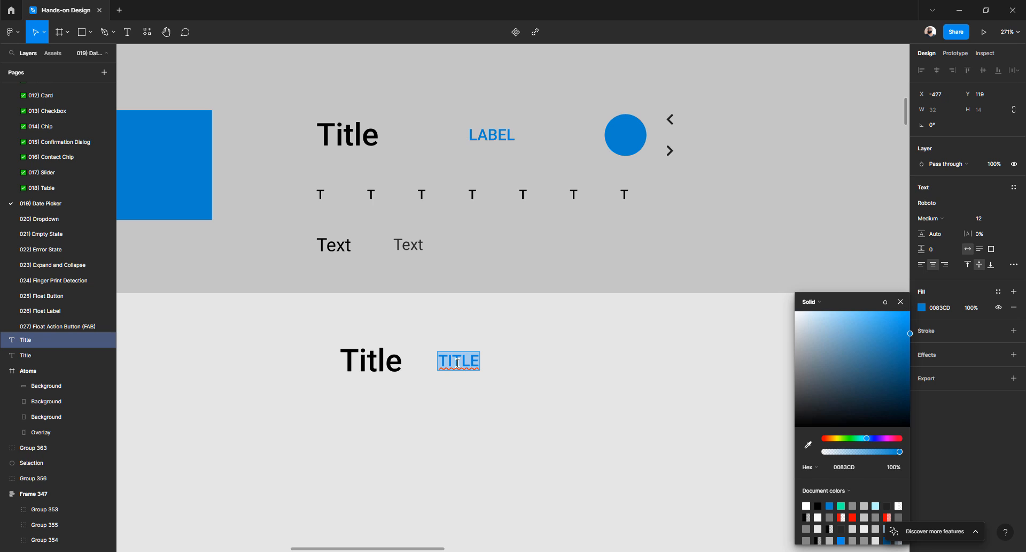
text(label)
key(Escape)
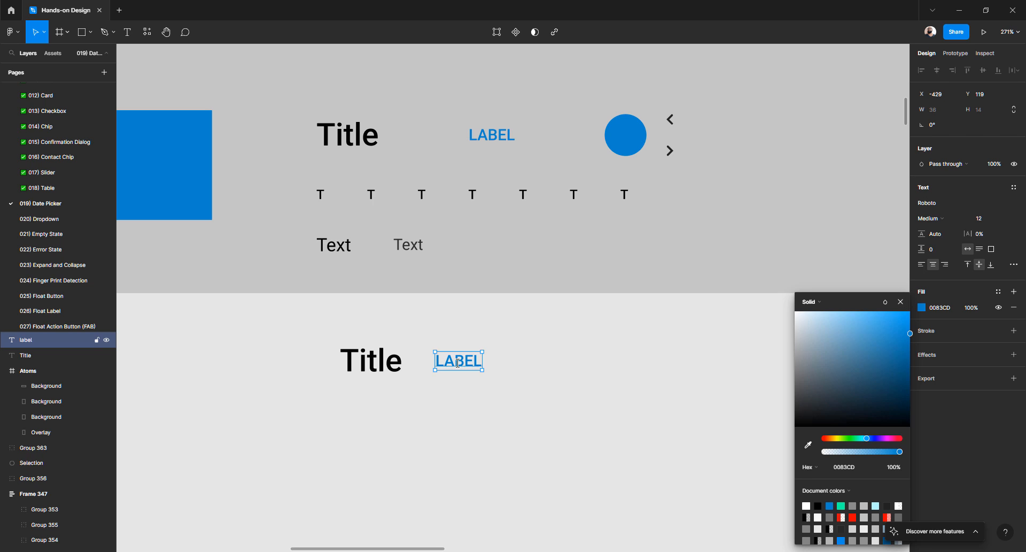
click(475, 434)
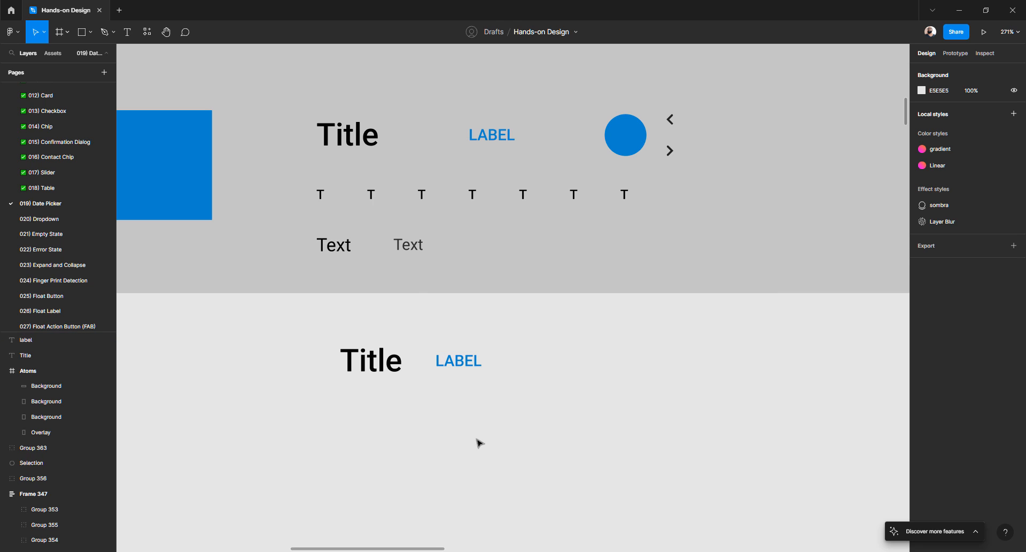
- Inspect the original day letters' text settings and place a copy of the new label below the new Title, aligned to its left edge
click(322, 196)
double_click(322, 195)
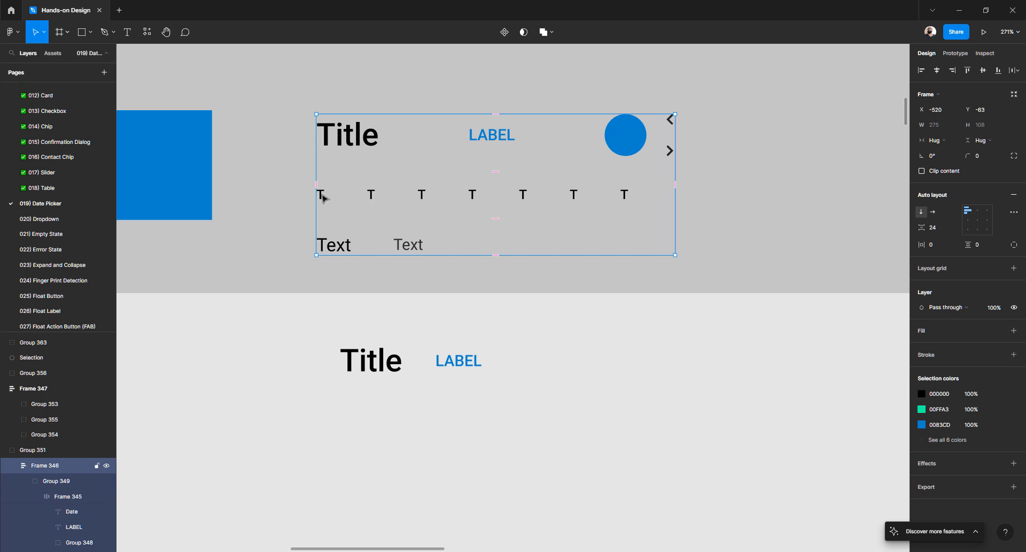
double_click(323, 196)
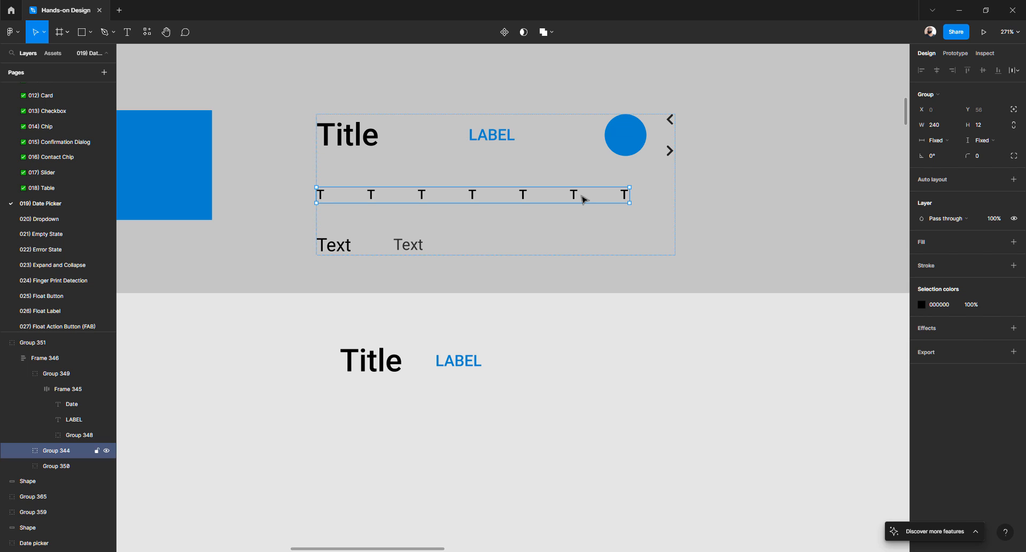
double_click(524, 196)
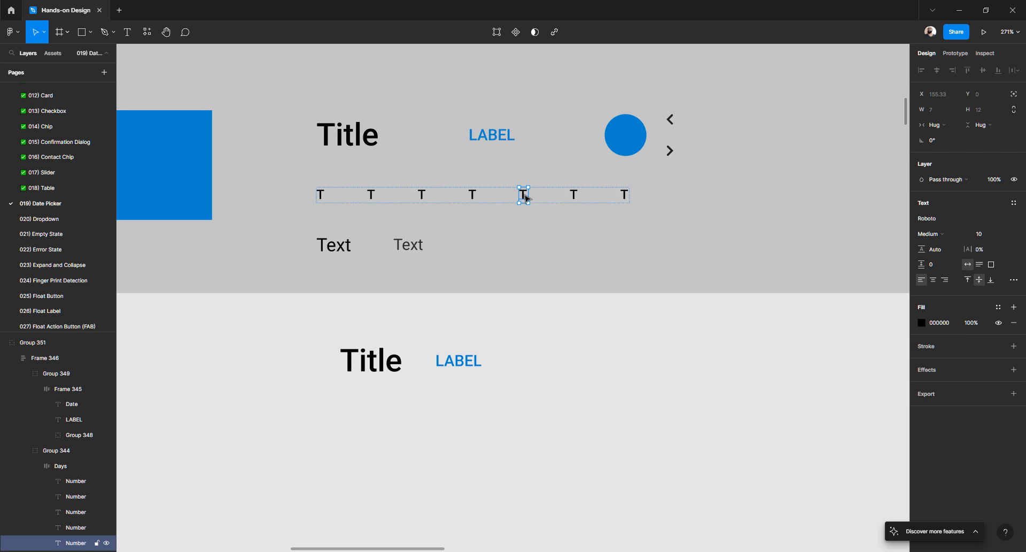
scroll(391, 389, down, 3)
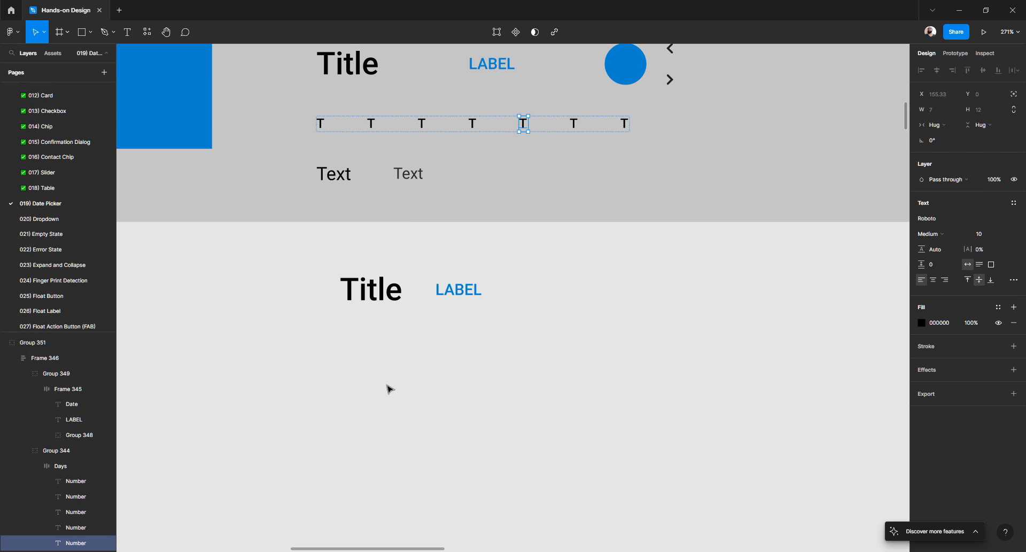
click(460, 290)
drag(462, 295, 370, 339)
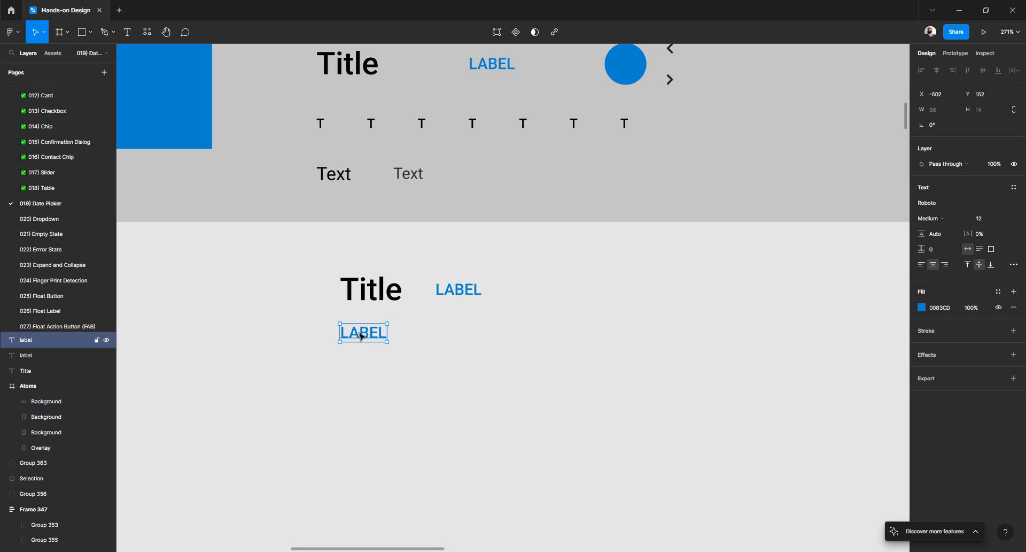
- Set the fill of the copied label below the new Title to black 000000
click(921, 308)
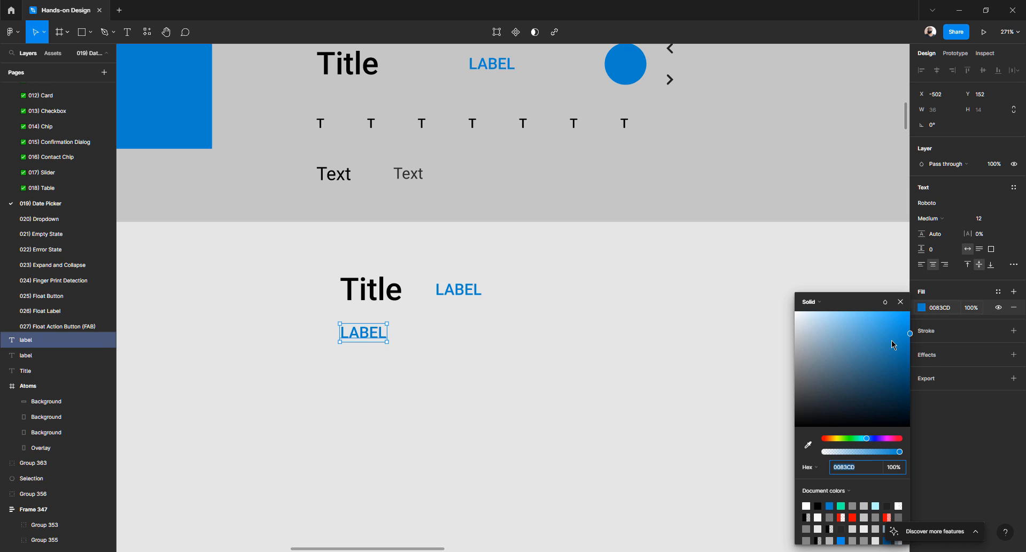
click(848, 367)
drag(783, 436, 630, 441)
click(380, 348)
click(371, 335)
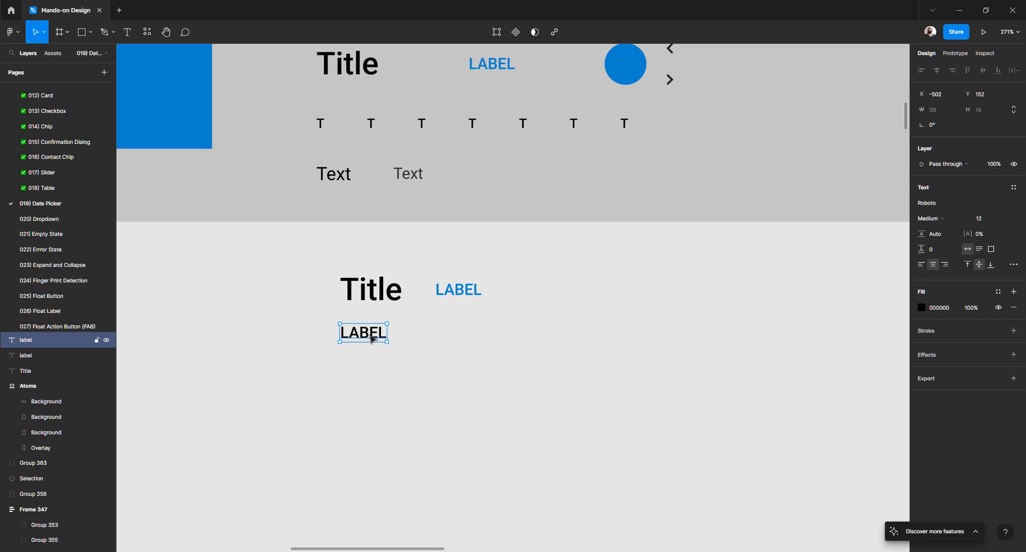
- Check the original day letter's text settings and set the black label copy's font size to 10
click(372, 124)
double_click(372, 124)
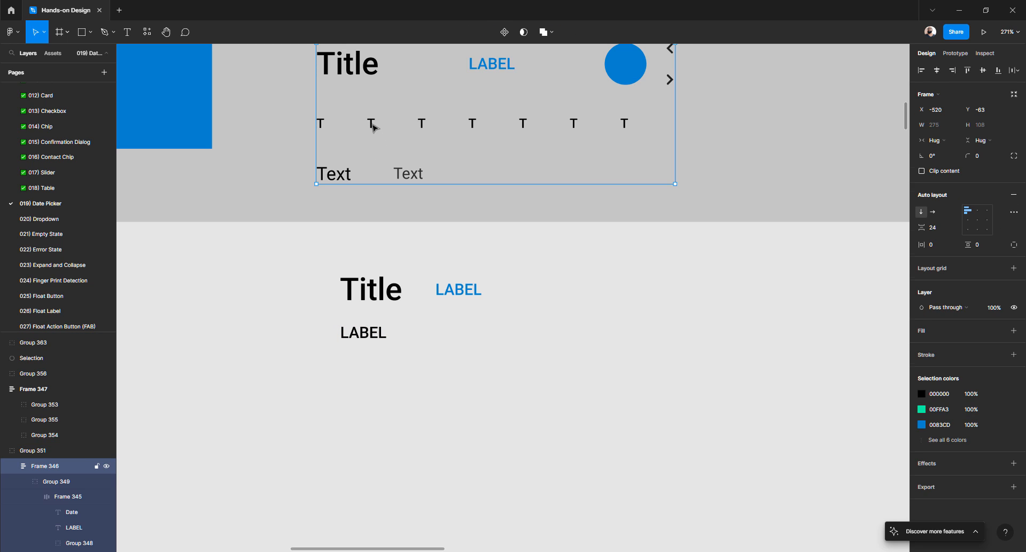
double_click(373, 124)
double_click(373, 124)
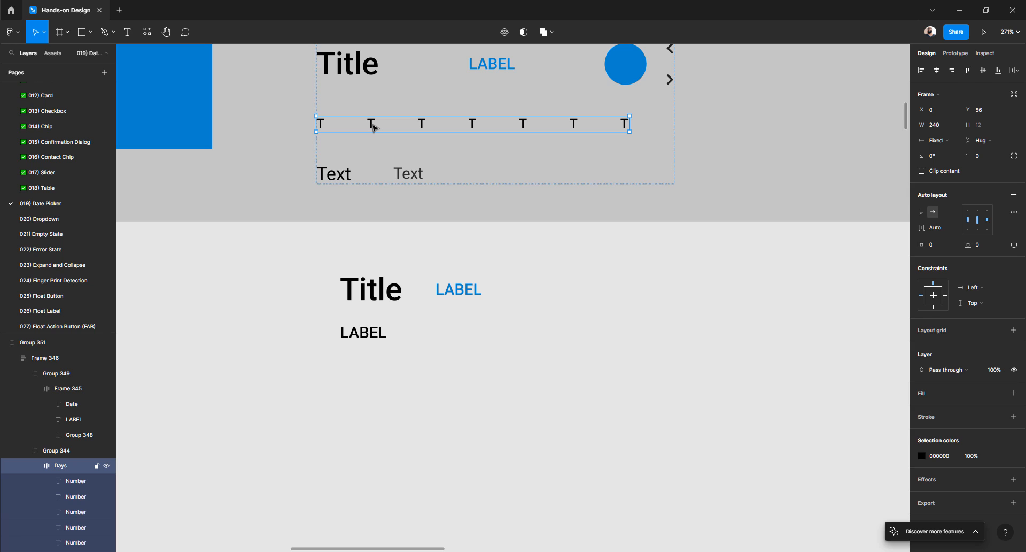
double_click(373, 126)
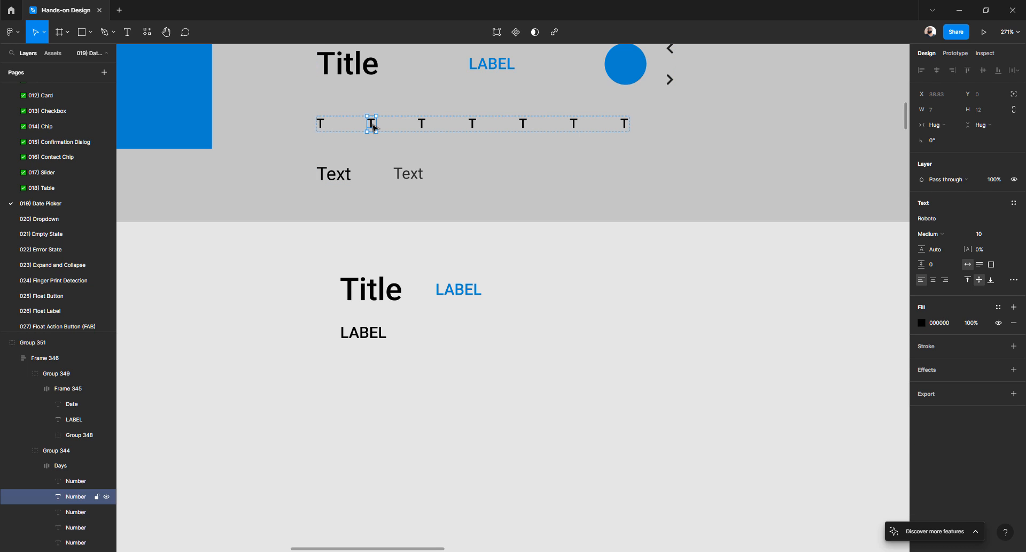
click(372, 340)
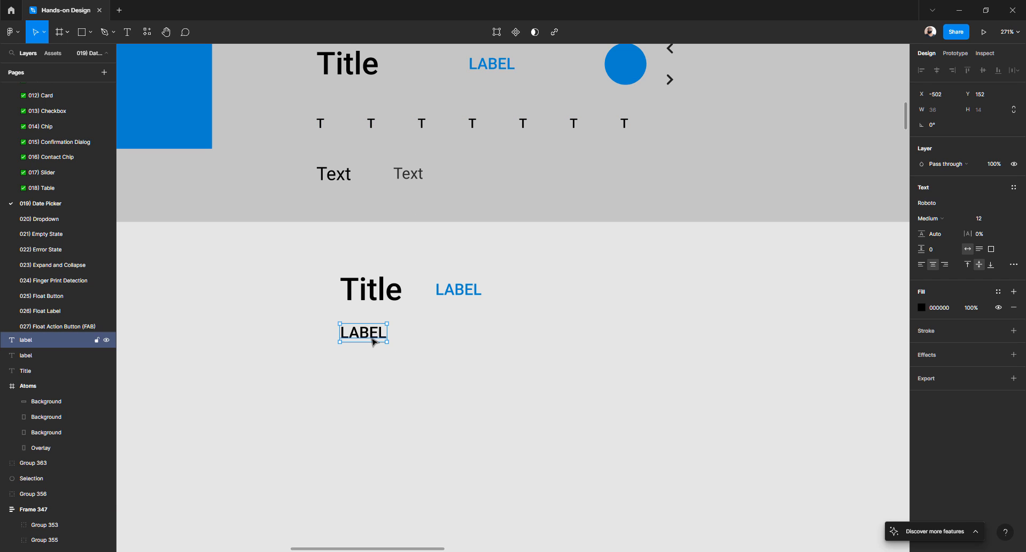
click(984, 221)
text(10)
key(Return)
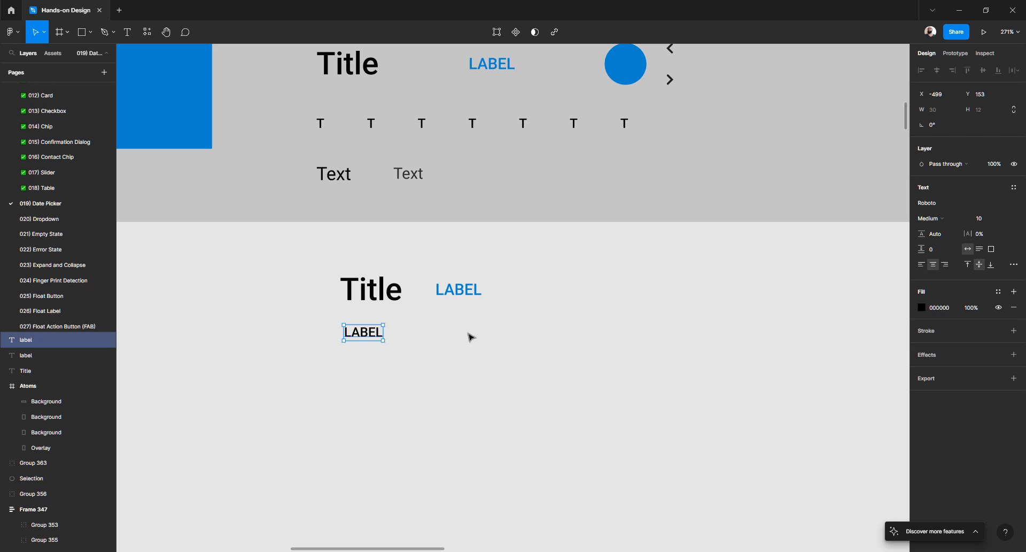
- Change the black label copy's wording to "T"
double_click(364, 331)
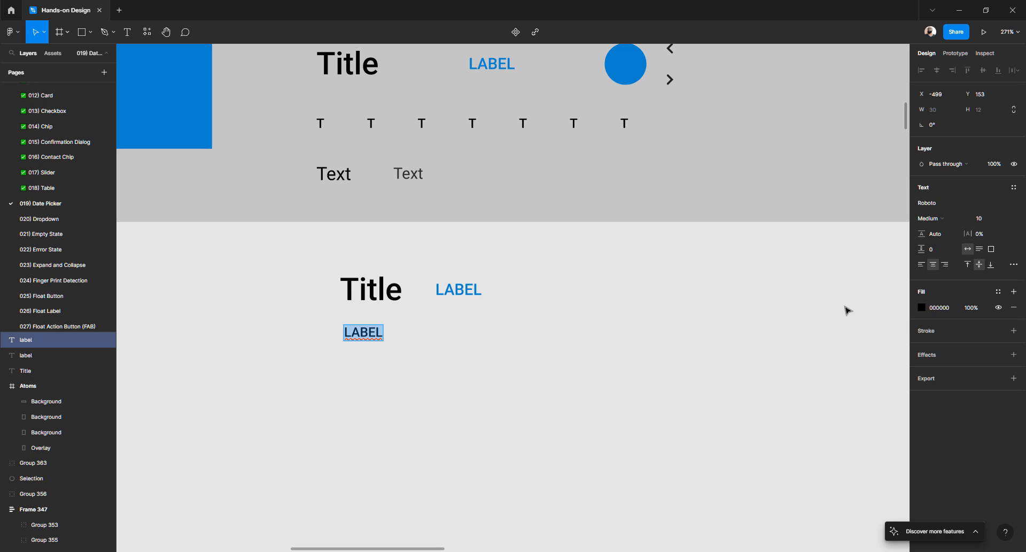
text(T)
key(Escape)
click(444, 357)
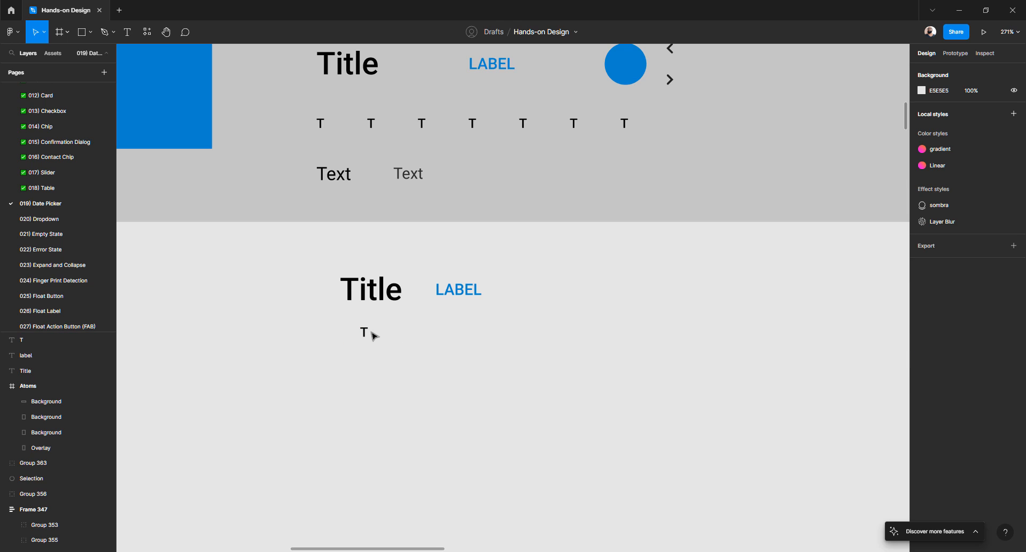
- Duplicate the new T beside itself and wrap both letters in a horizontal auto layout frame
click(366, 335)
drag(367, 335, 389, 336)
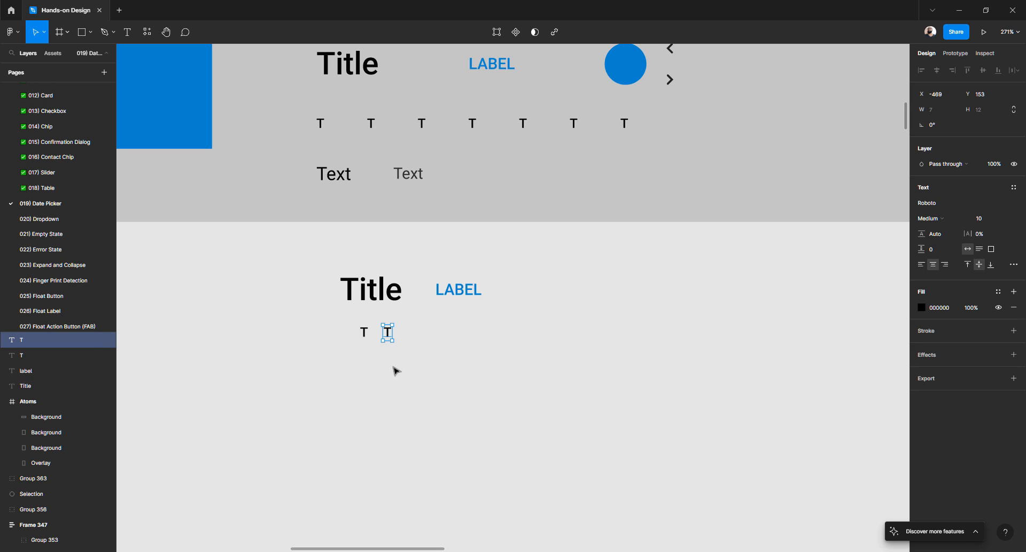
drag(436, 369, 325, 324)
key(shift+a)
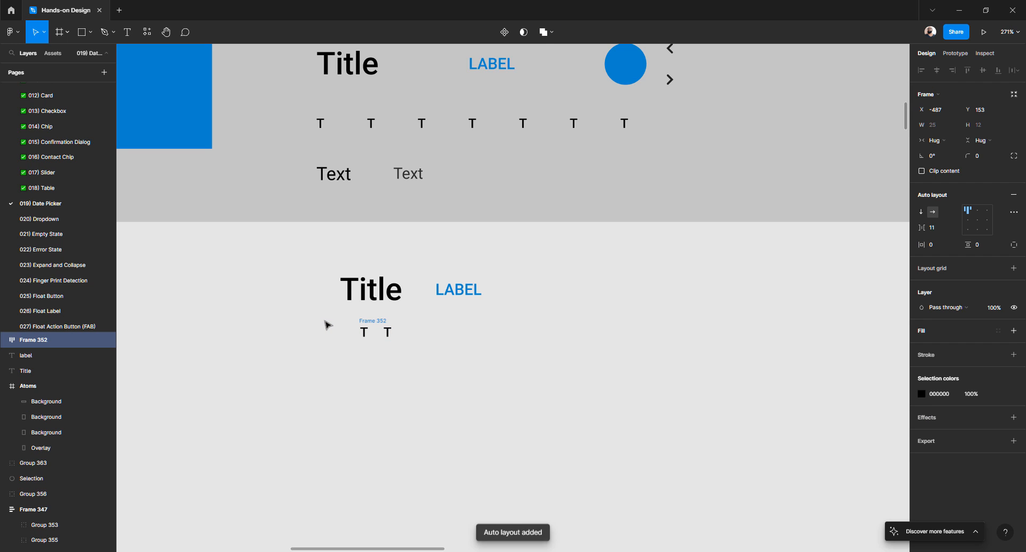
- Check the original day-letter row and rename the new auto layout frame to "Weekdays"
double_click(375, 121)
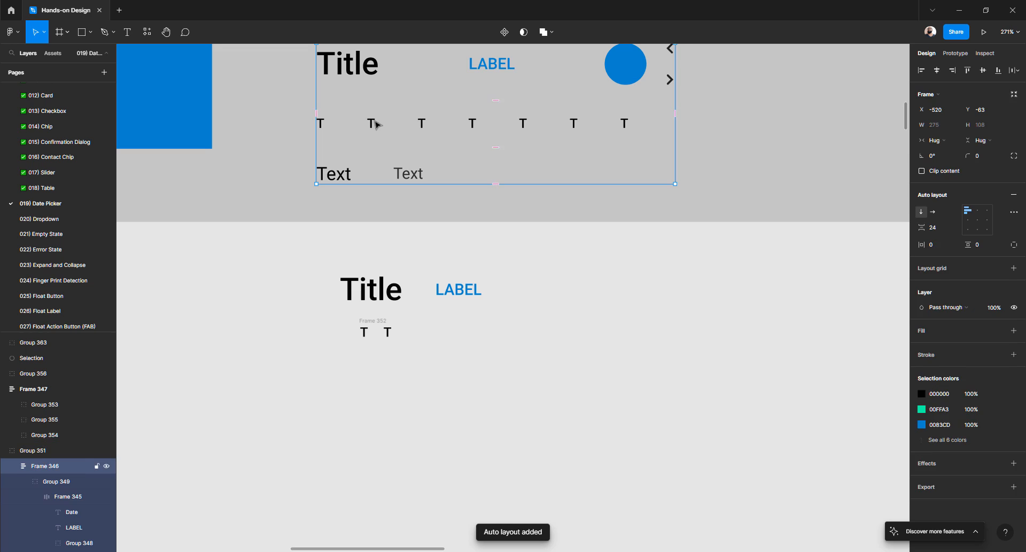
double_click(374, 121)
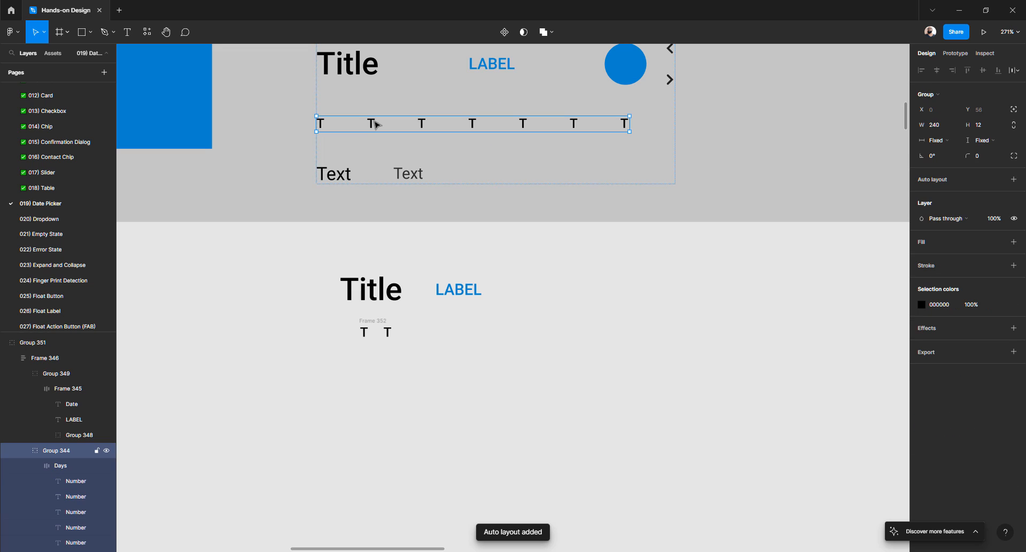
click(379, 322)
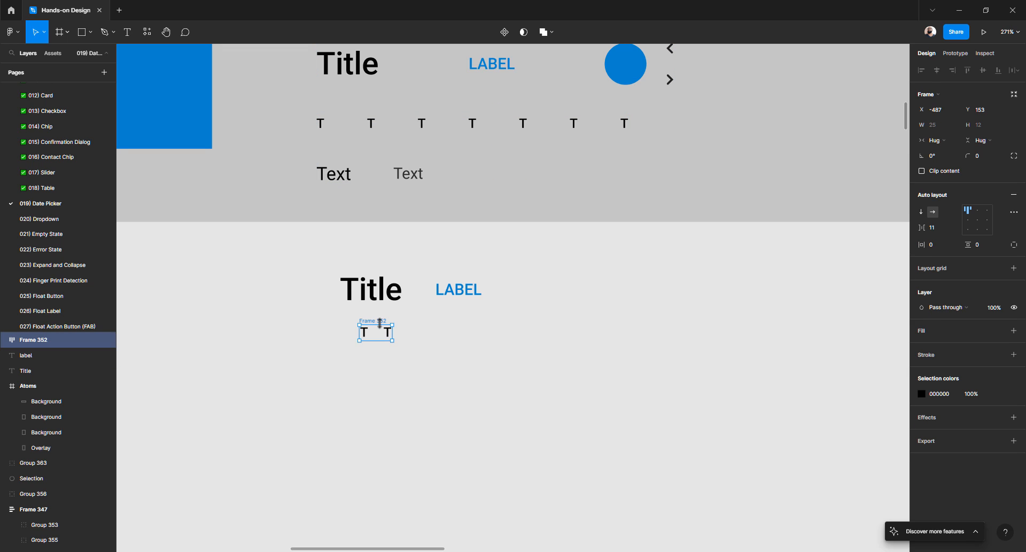
double_click(42, 342)
text(Da)
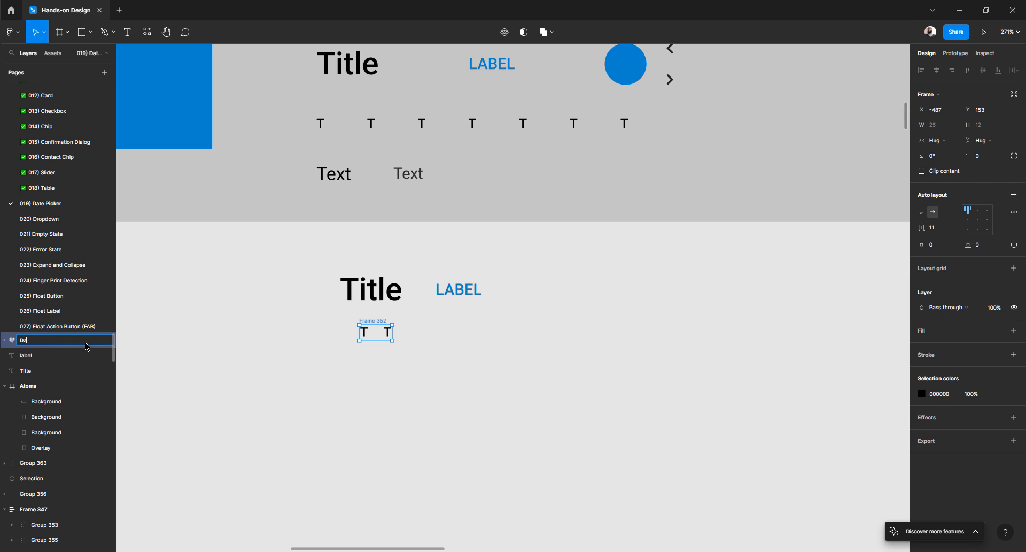
key(BackSpace)
key(BackSpace)
text(Wee)
key(Return)
double_click(41, 343)
click(39, 345)
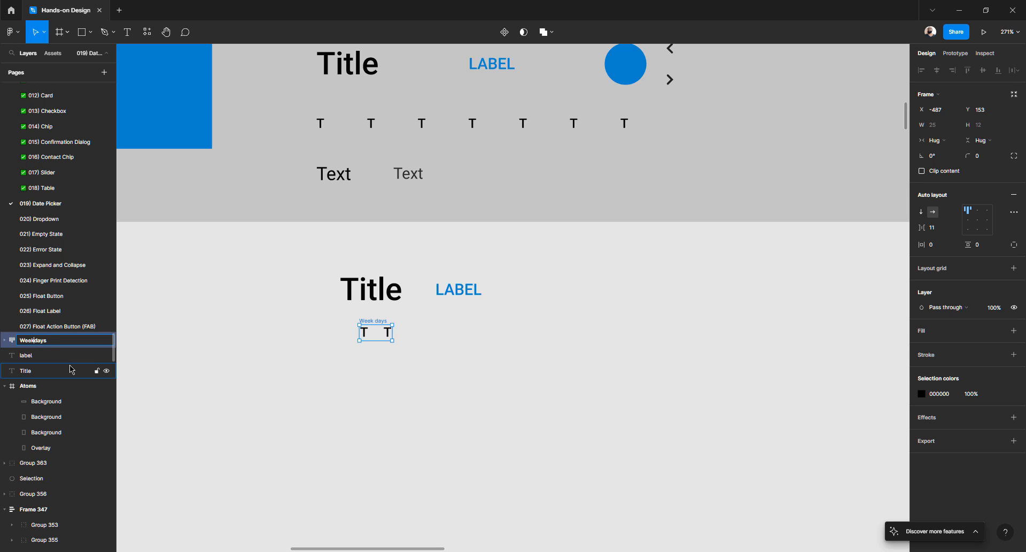
key(Return)
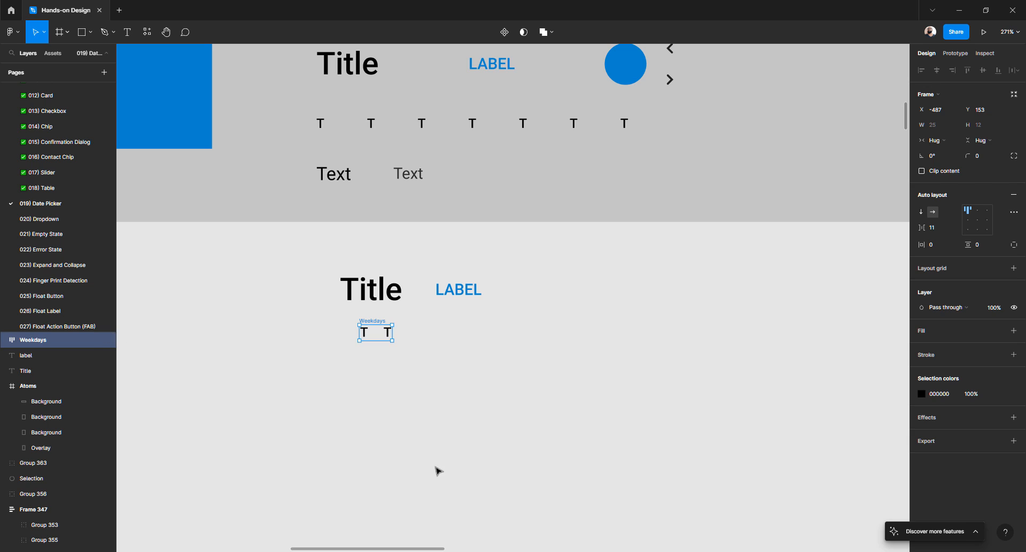
- Duplicate the second T inside the Weekdays frame until the row holds seven letters
click(431, 377)
click(386, 334)
click(387, 333)
click(404, 367)
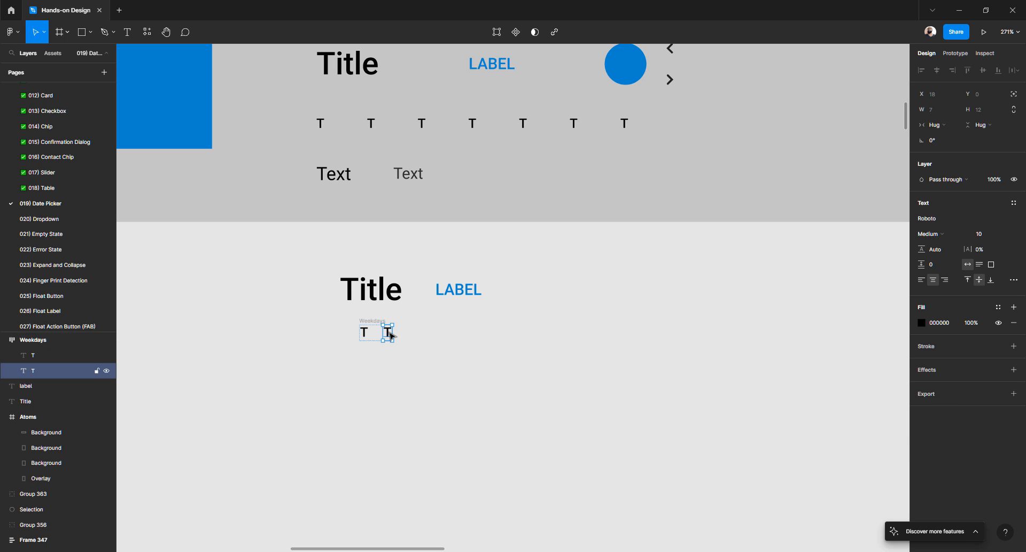
key(ctrl+d)
key(ctrl+d)
key(ctrl+d)
key(ctrl+d)
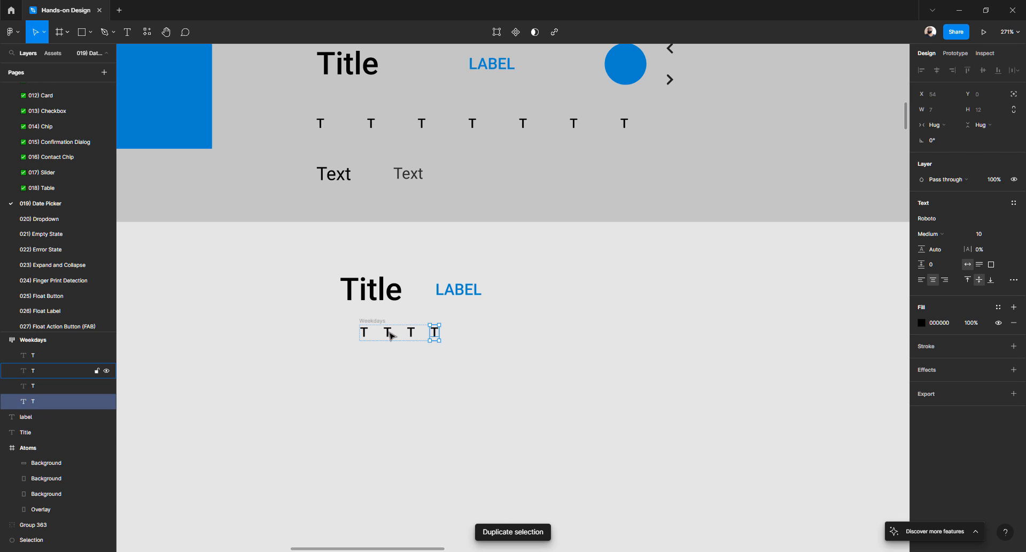
key(ctrl+d)
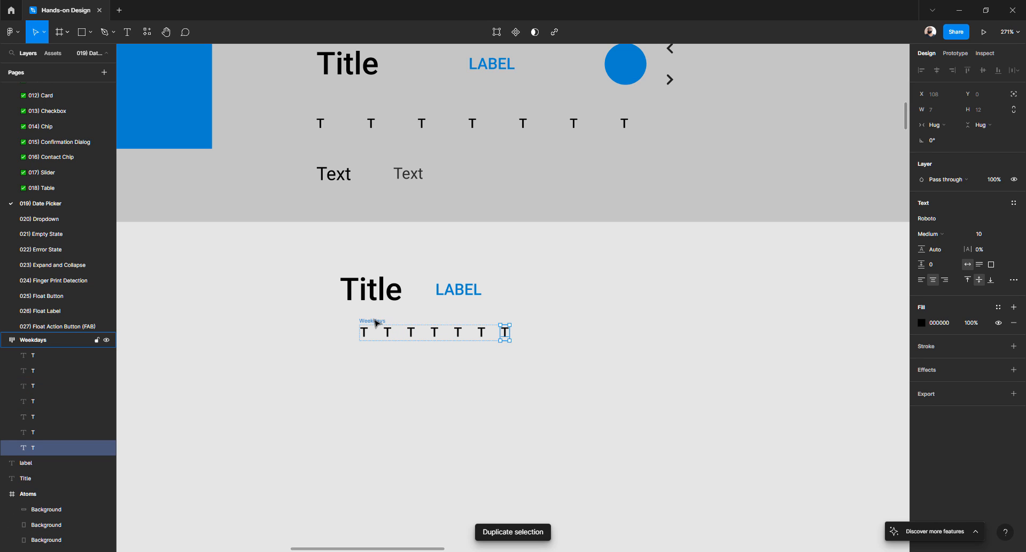
- Set the Weekdays frame's item spacing to 32 and move it below the new Title, aligned to the Title's left edge
click(374, 328)
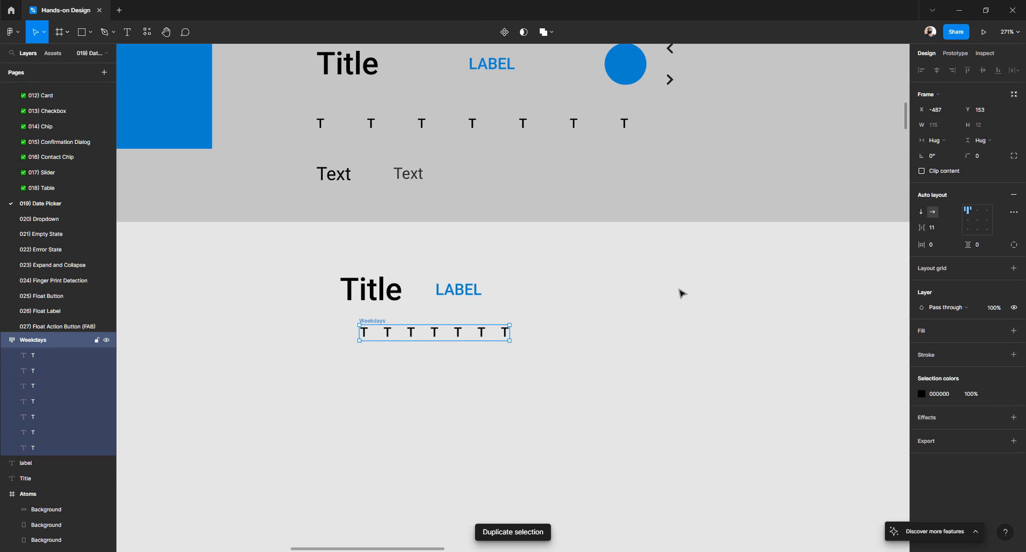
click(939, 230)
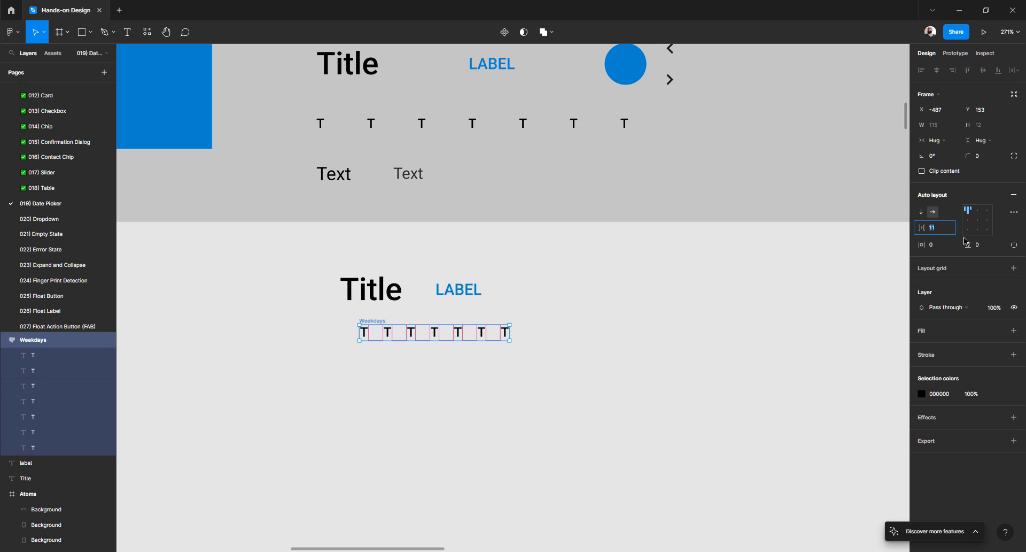
text(32)
key(Return)
click(401, 420)
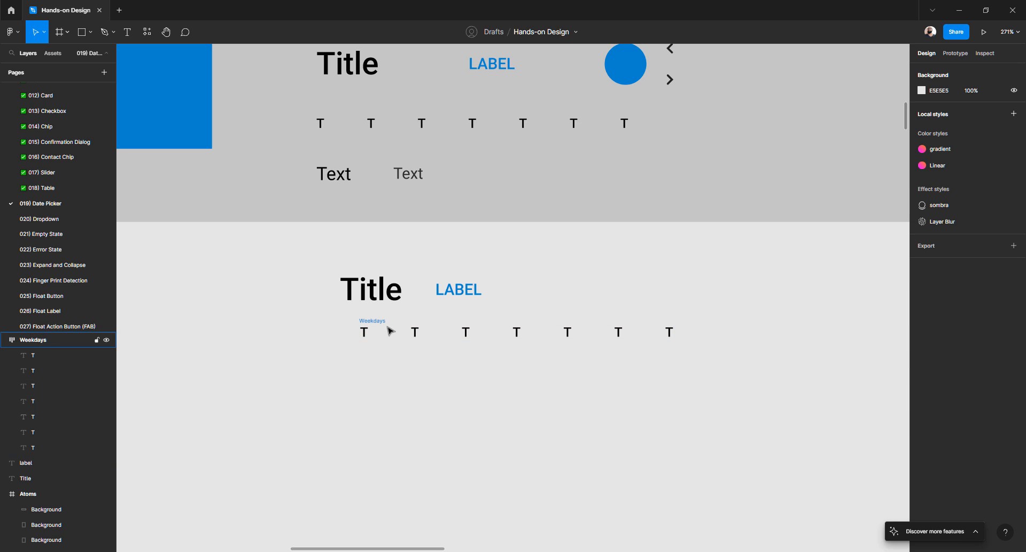
drag(377, 322, 357, 328)
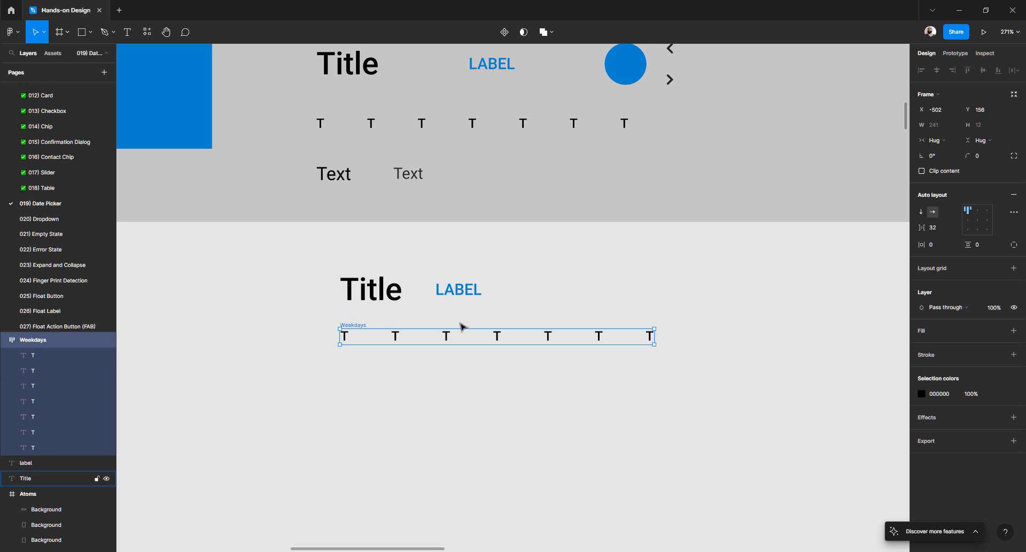
click(561, 281)
- Inspect the two original Text atoms' settings and add a new text reading "Text" below the Weekdays row
click(339, 177)
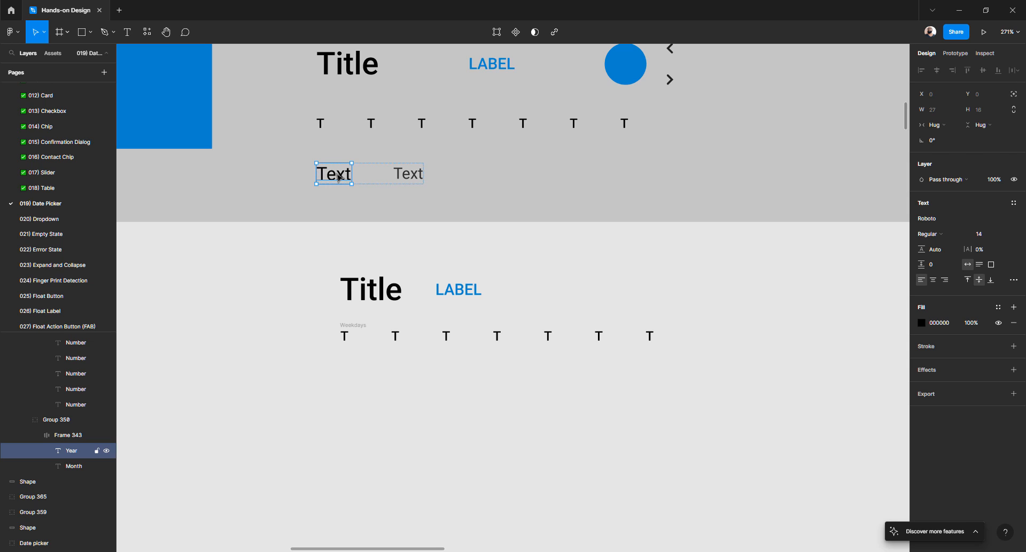
click(404, 179)
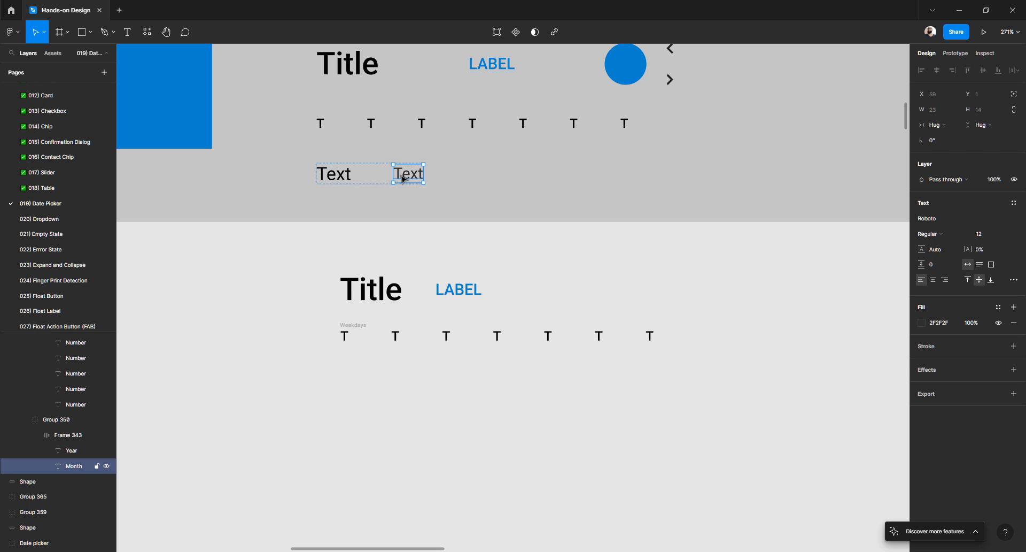
click(314, 246)
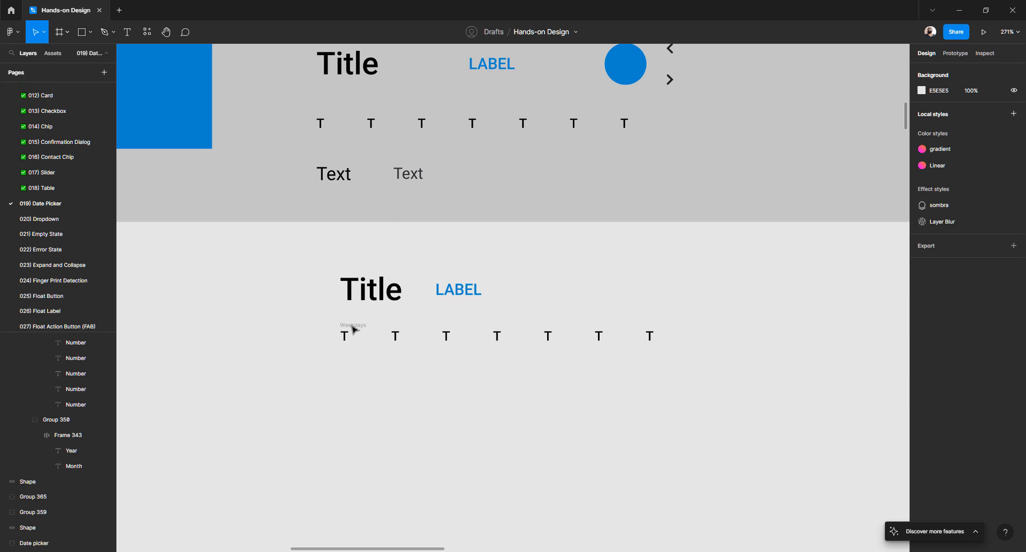
click(340, 175)
click(367, 396)
key(t)
click(404, 412)
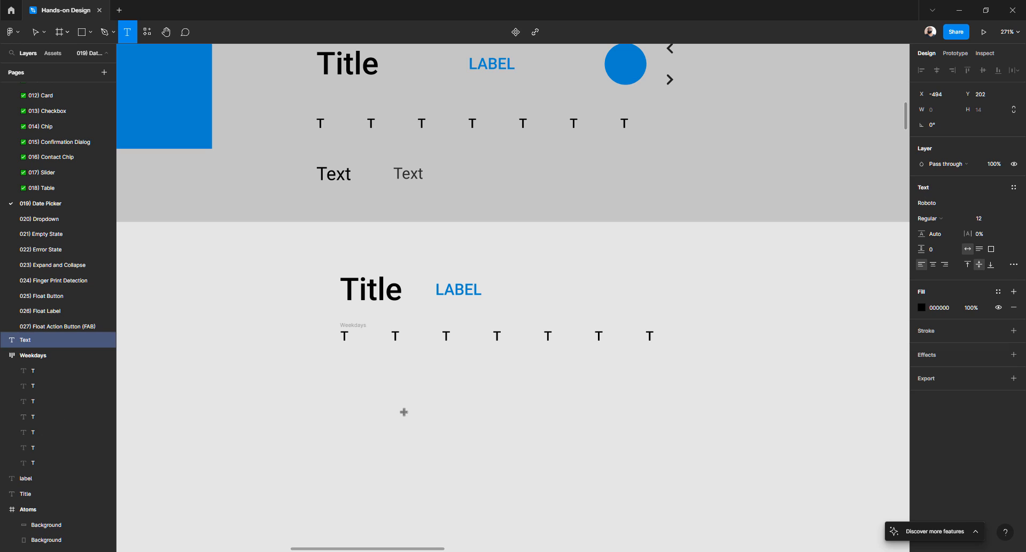
text(Text)
key(Escape)
click(369, 311)
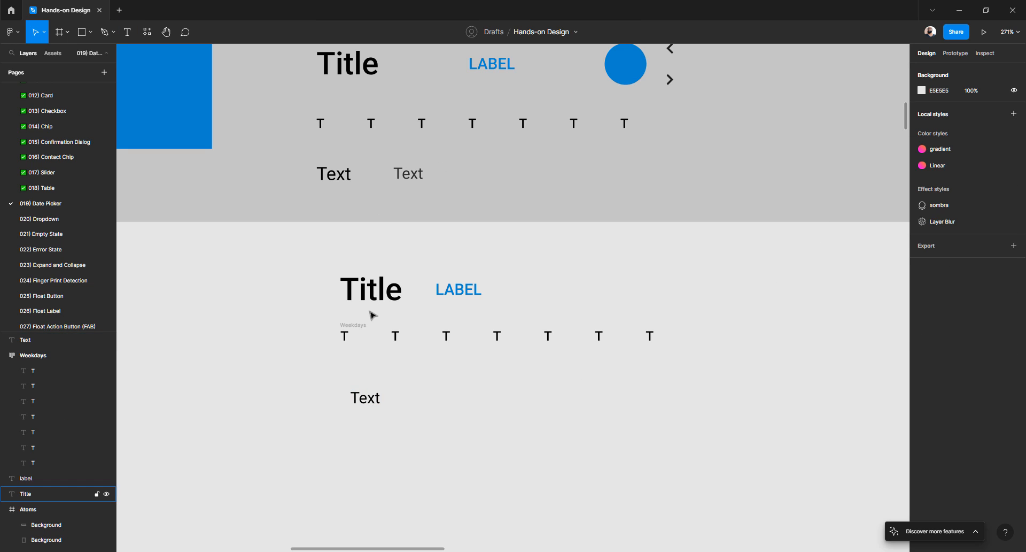
- Compare the two original Text atoms' settings, then set the new Text to size 14 and align it with the Weekdays row's left edge
click(346, 339)
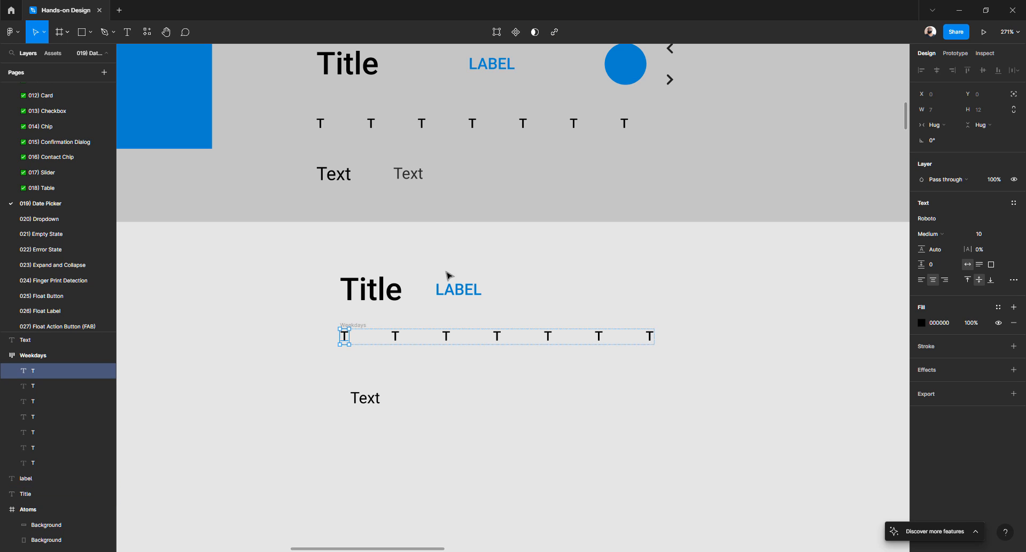
click(328, 179)
double_click(329, 179)
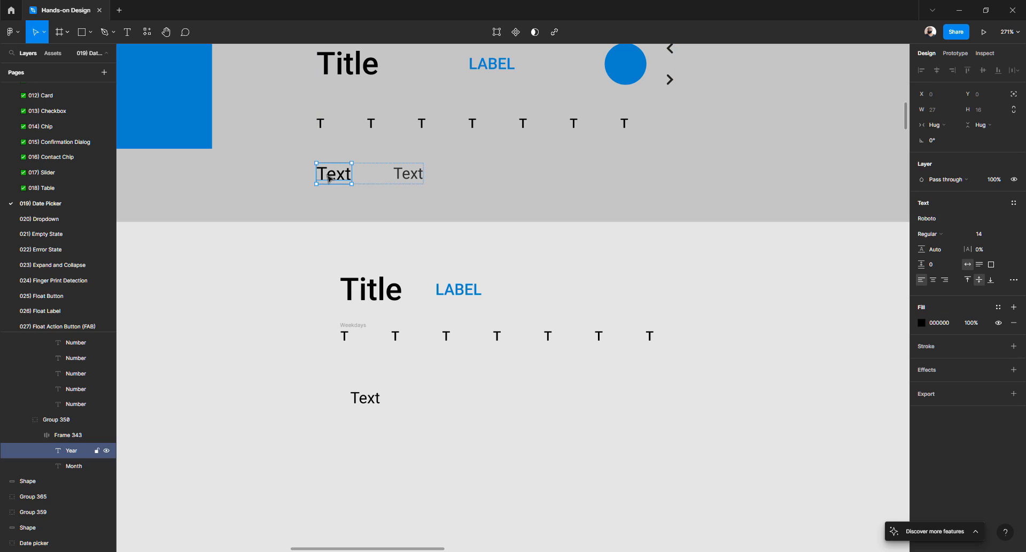
click(409, 178)
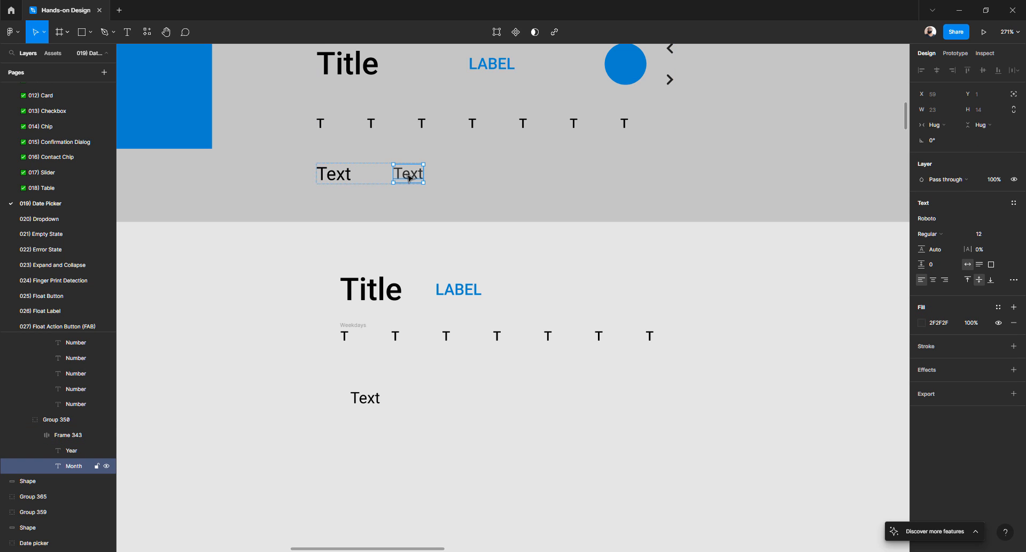
click(329, 176)
click(412, 180)
click(424, 415)
click(367, 401)
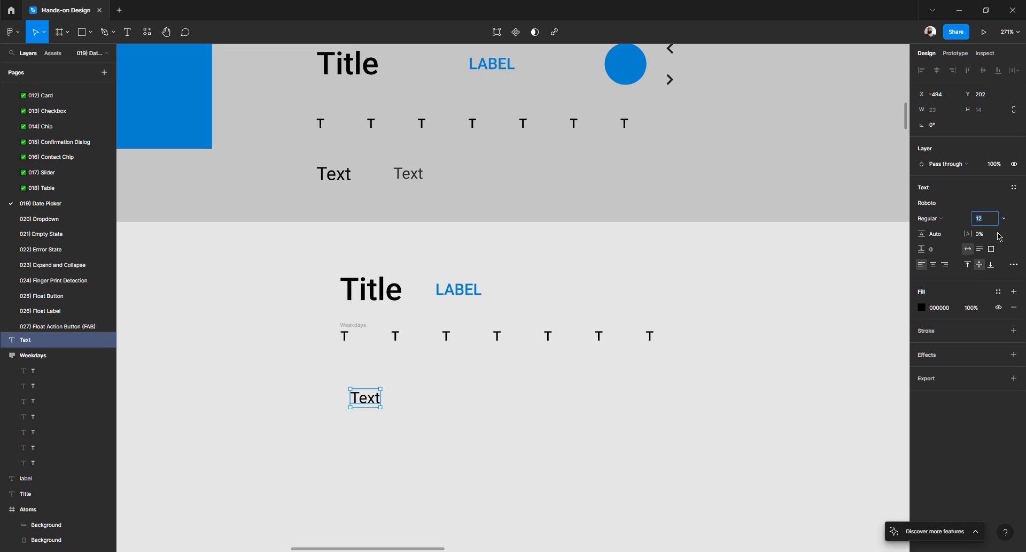
click(460, 412)
- Place a copy of the new Text beside it and set the copy's fill to gray 7B7B7B
drag(376, 402, 419, 396)
click(922, 309)
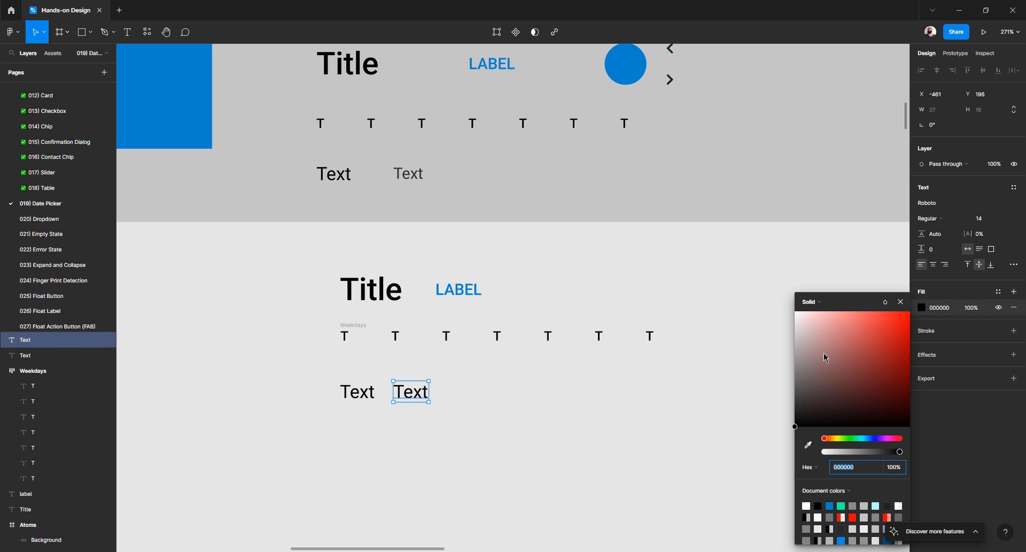
mouse_move(798, 369)
mouse_down()
mouse_move(789, 391)
mouse_move(790, 371)
mouse_up()
- Set the font size of the gray Text copy to 12
click(981, 224)
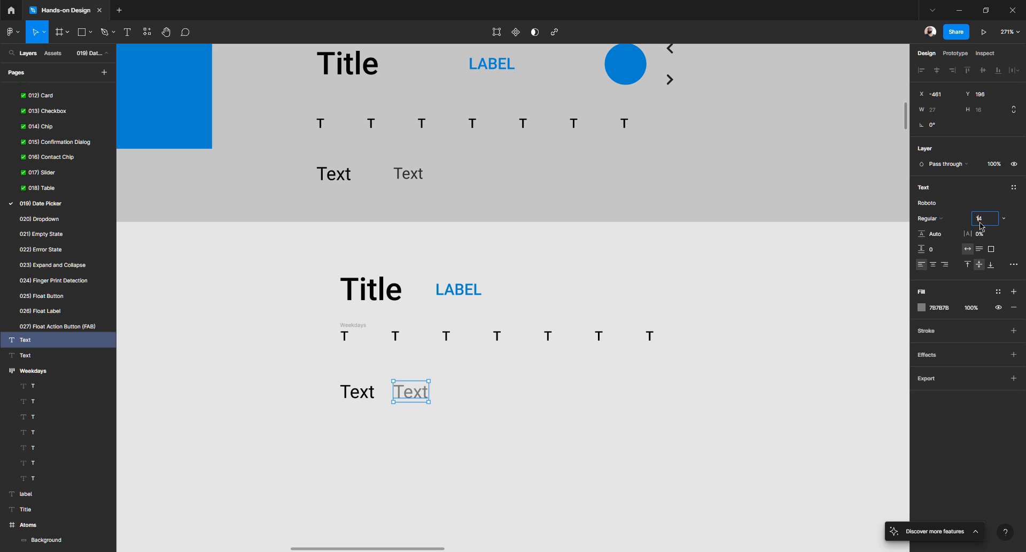
double_click(983, 223)
text(12)
key(Return)
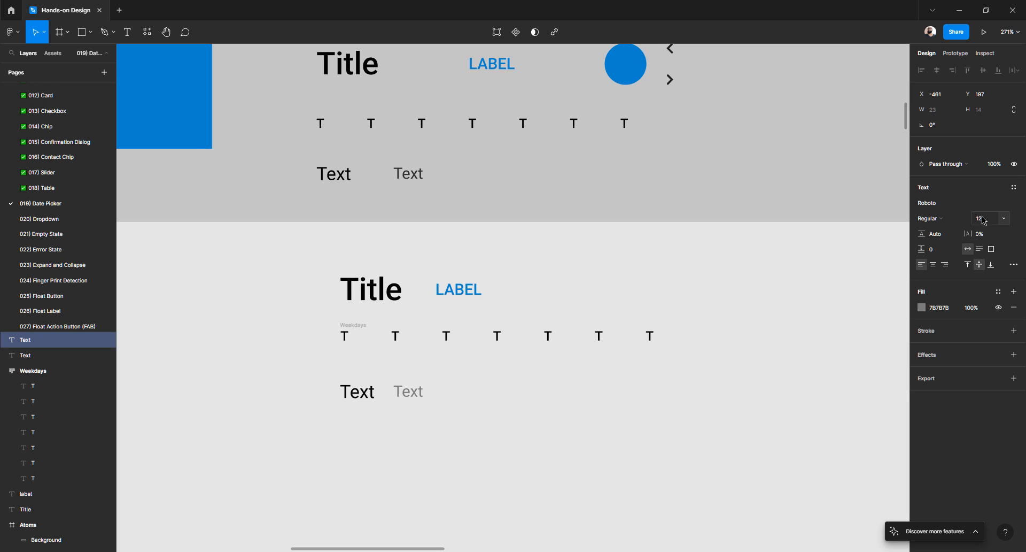
- Wrap the two new Text atoms below the Weekdays row in an auto layout frame
click(298, 360)
drag(301, 374, 354, 392)
drag(516, 446, 525, 452)
key(shift+a)
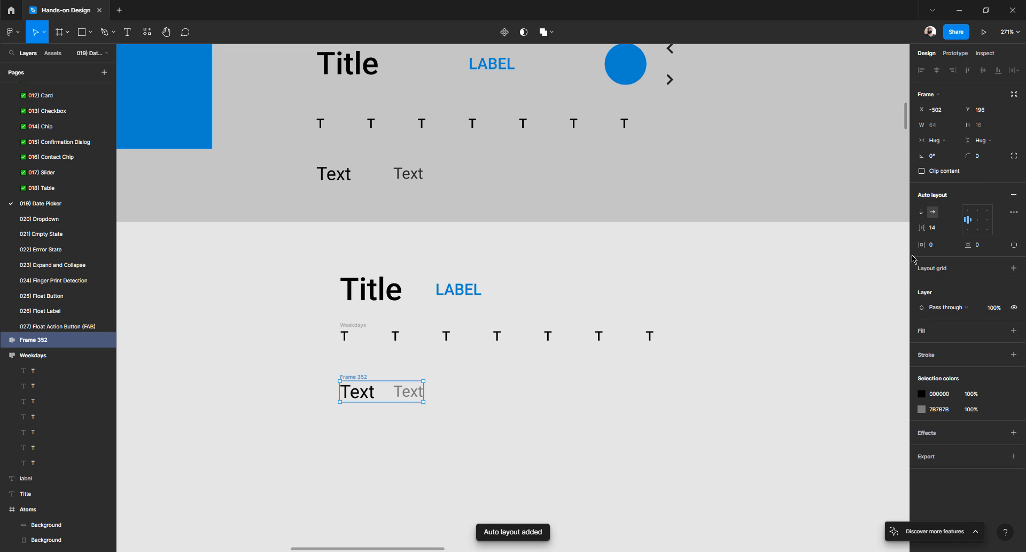
click(536, 411)
click(362, 376)
click(354, 325)
- Wrap the new Title and LABEL in a horizontal auto layout frame and move it higher above the Weekdays row
drag(309, 262, 503, 304)
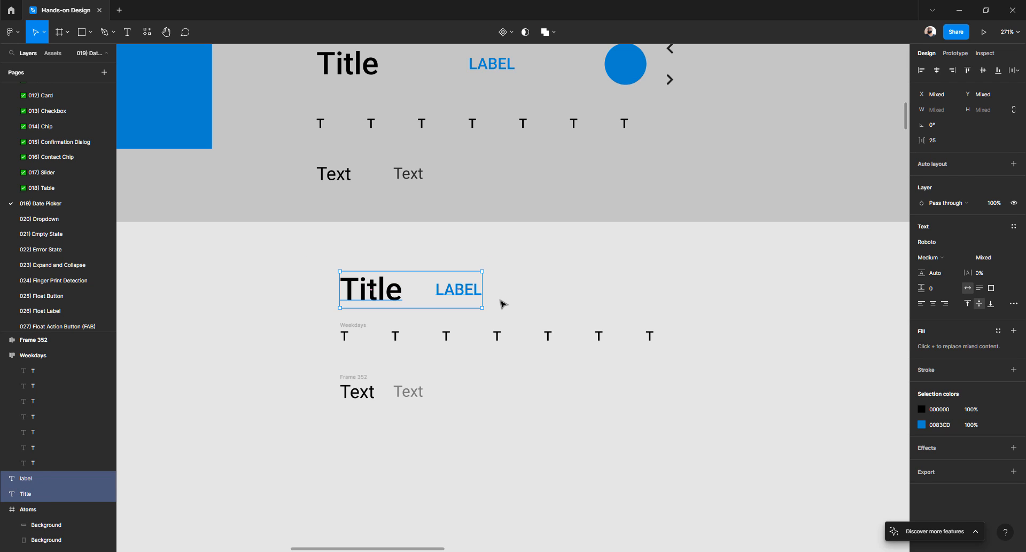
key(shift+a)
key(Escape)
drag(364, 271, 357, 254)
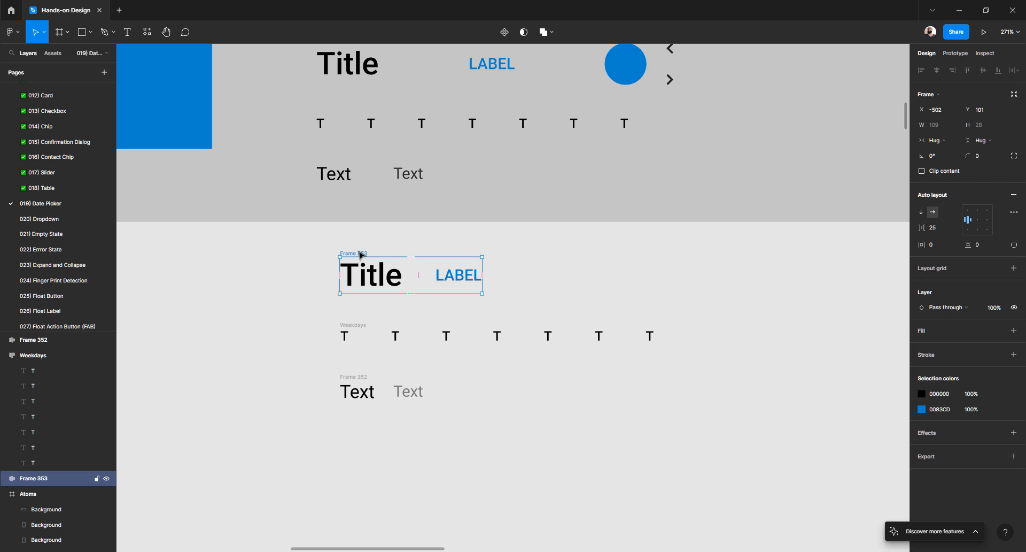
- Ungroup the frame around the two new Texts and move both into the Title and LABEL frame, black one first
click(353, 379)
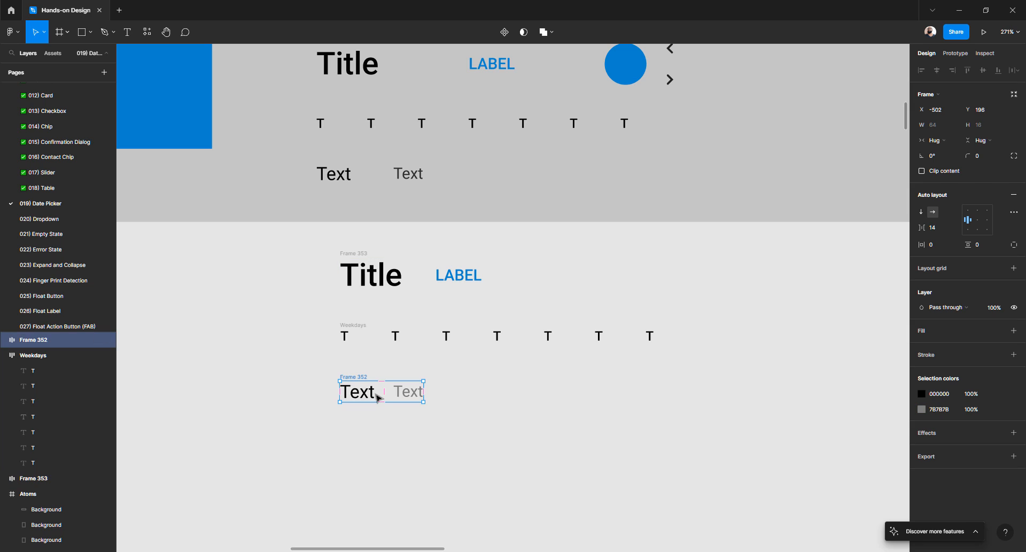
key(ctrl+shift+g)
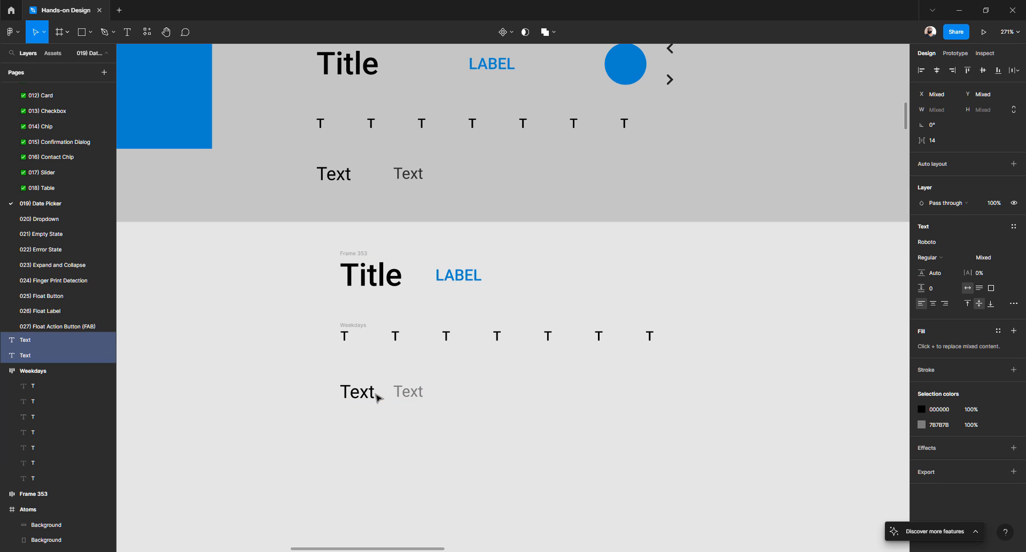
click(342, 449)
drag(356, 387, 466, 291)
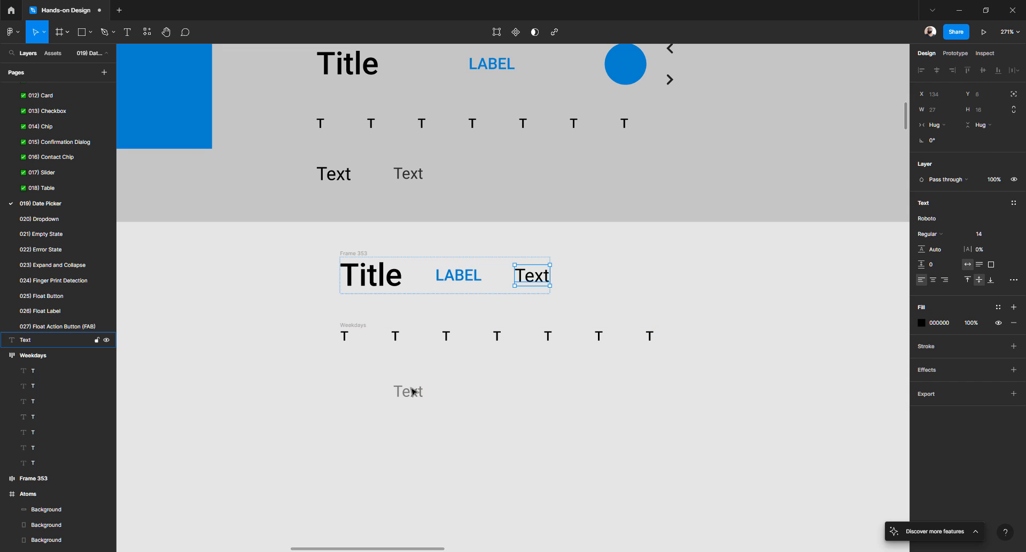
drag(414, 392, 554, 278)
- Rename the frame holding the Title, LABEL and both Texts as Texts
click(362, 255)
double_click(362, 255)
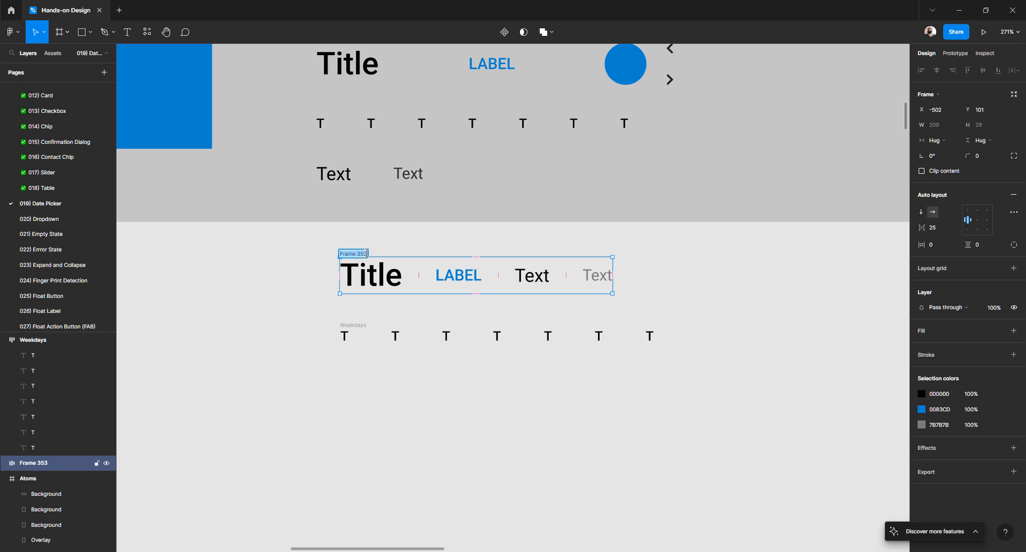
text(Texts)
key(Return)
click(360, 425)
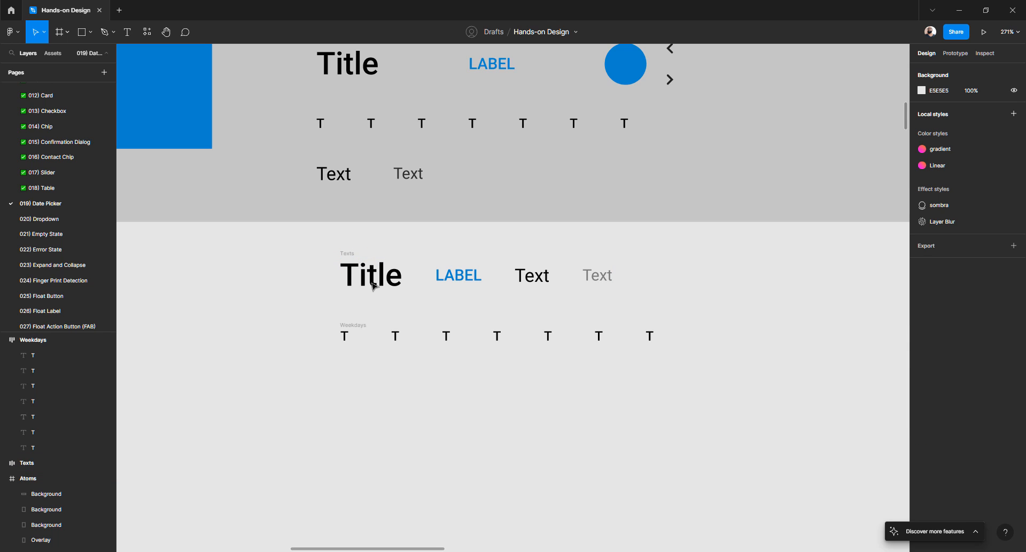
- Try bottom-left alignment for the items in the Texts frame, and return them to vertically centered left alignment
click(345, 255)
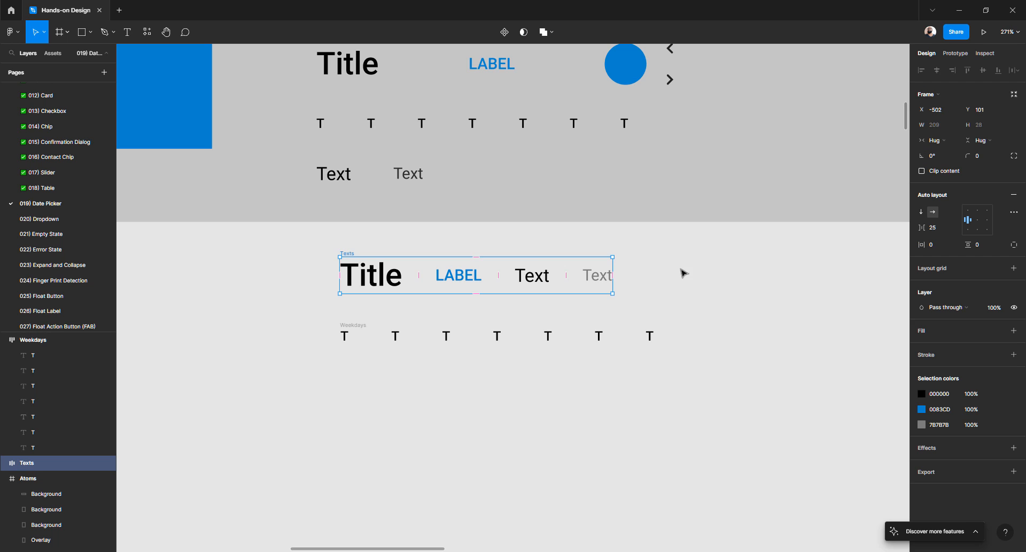
click(968, 230)
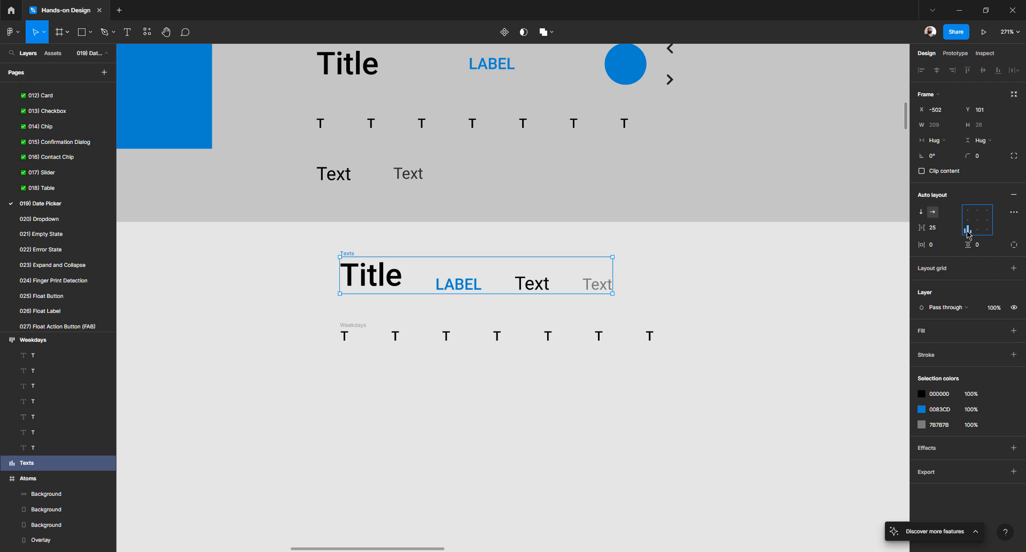
click(967, 221)
click(711, 421)
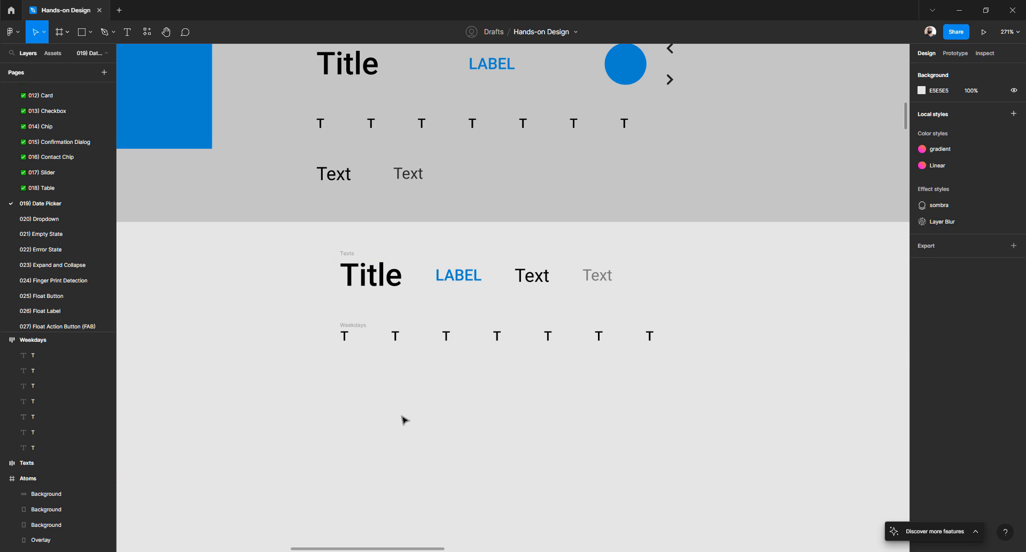
- Inspect the size and fill of the original blue selection circle nested beside the arrows
scroll(412, 353, up, 2)
click(634, 176)
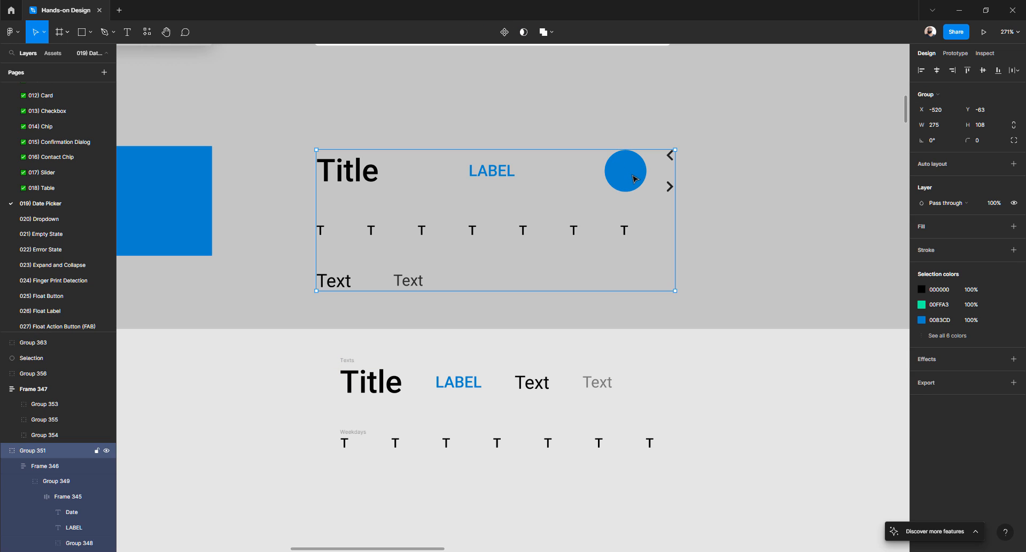
double_click(633, 175)
double_click(633, 176)
double_click(633, 175)
double_click(633, 175)
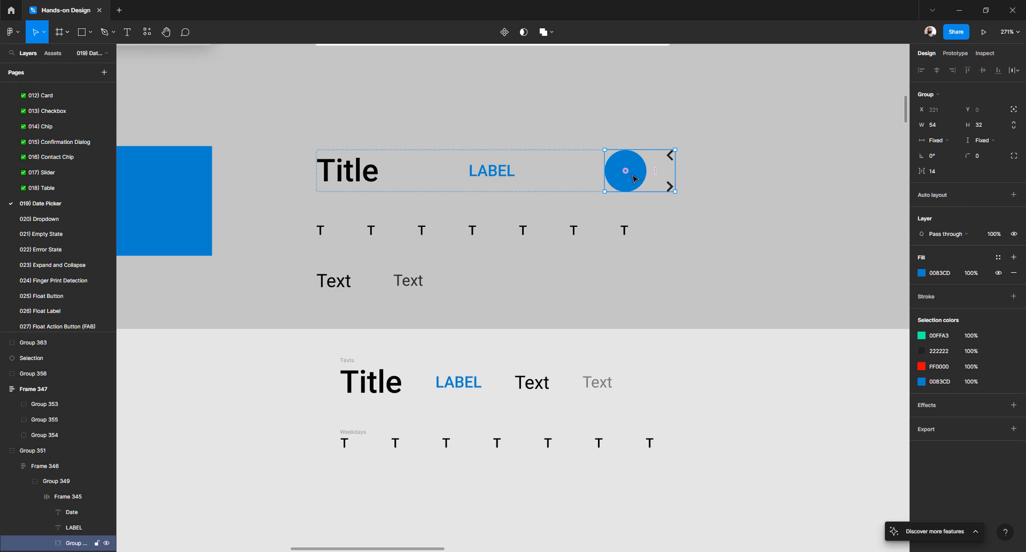
double_click(633, 175)
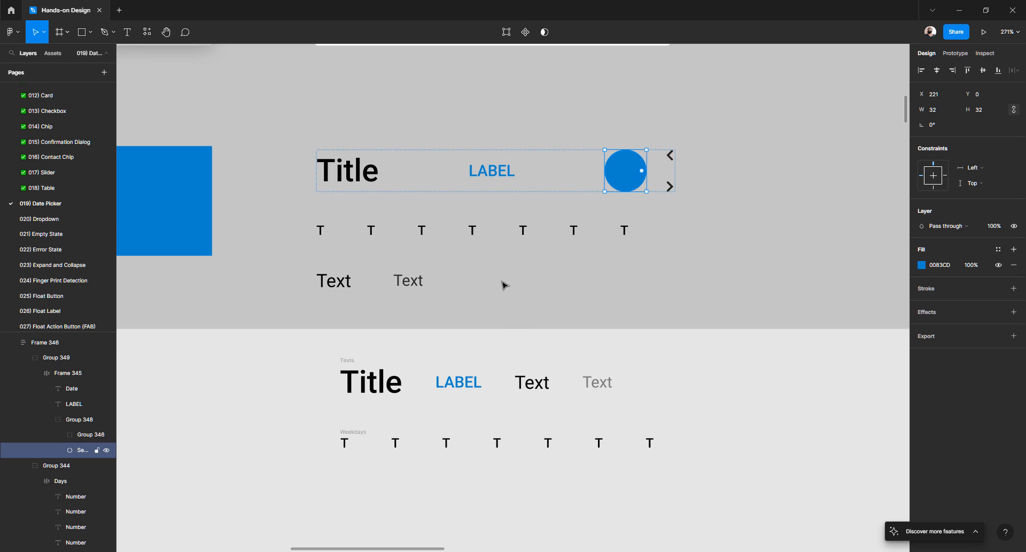
- Draw a circle about 24 px wide below the new Weekdays row and set its size to 32 × 32
click(265, 442)
scroll(327, 413, down, 3)
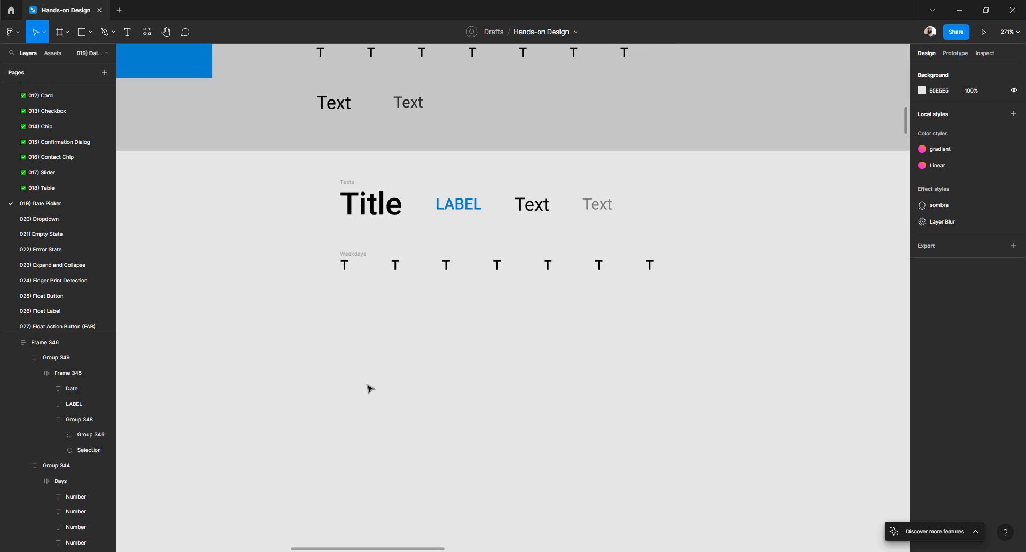
key(o)
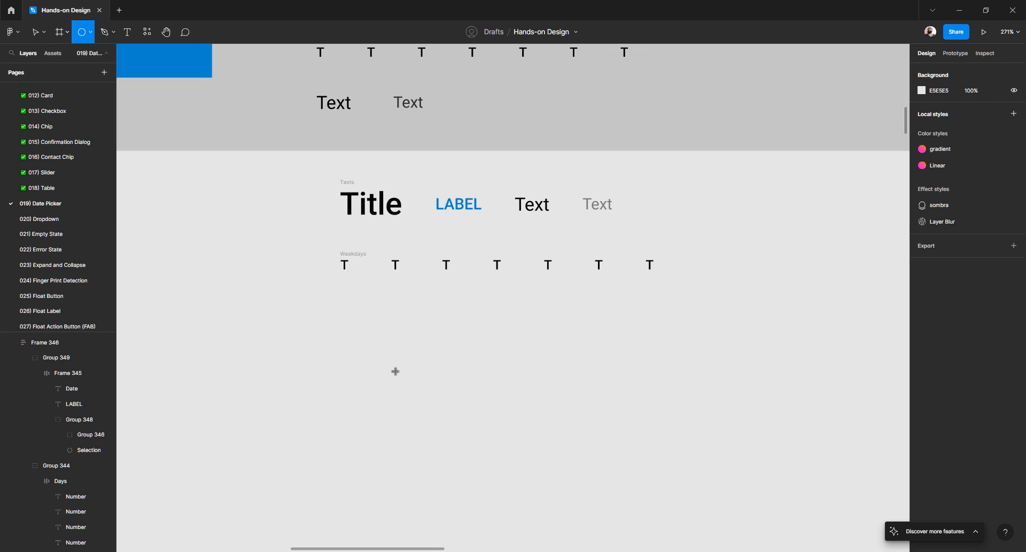
drag(423, 335, 456, 367)
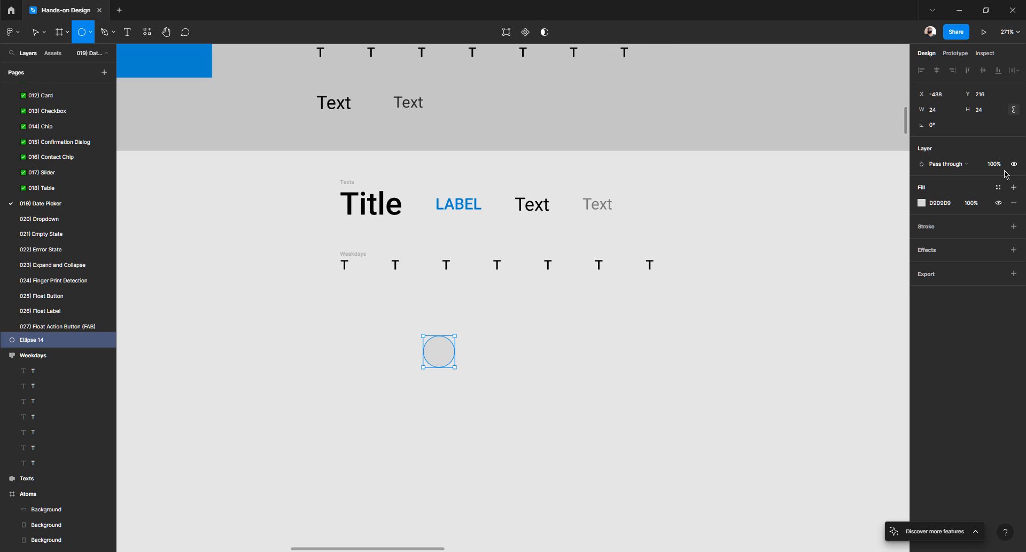
click(944, 113)
text(32)
key(Tab)
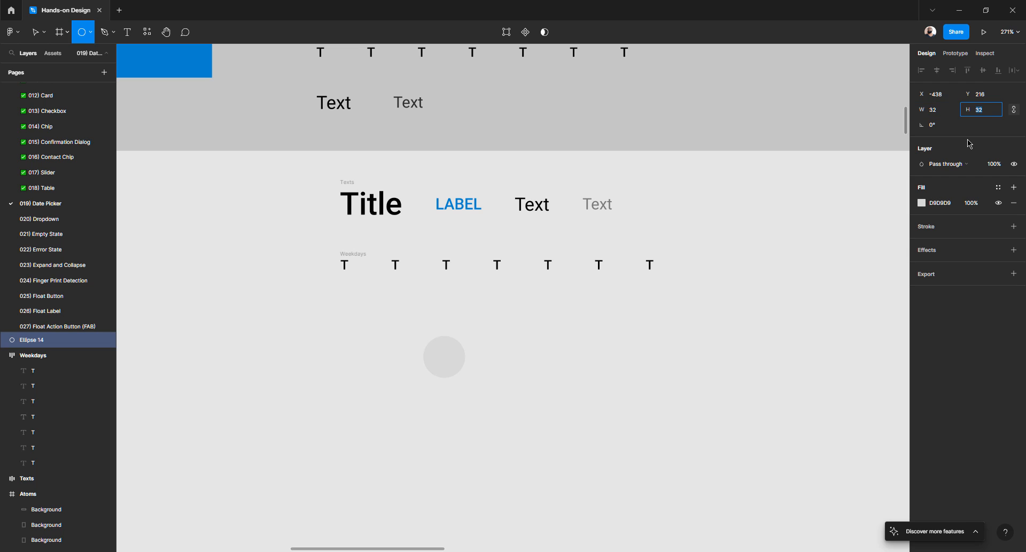
- Set the new circle's fill to blue 0083CD from the document colors and rename its layer Background
click(921, 209)
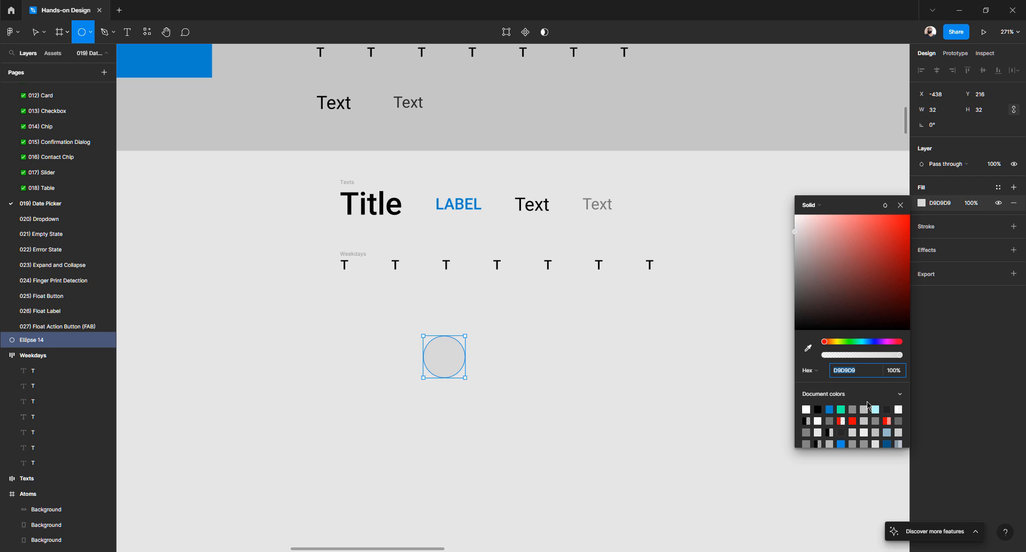
click(829, 409)
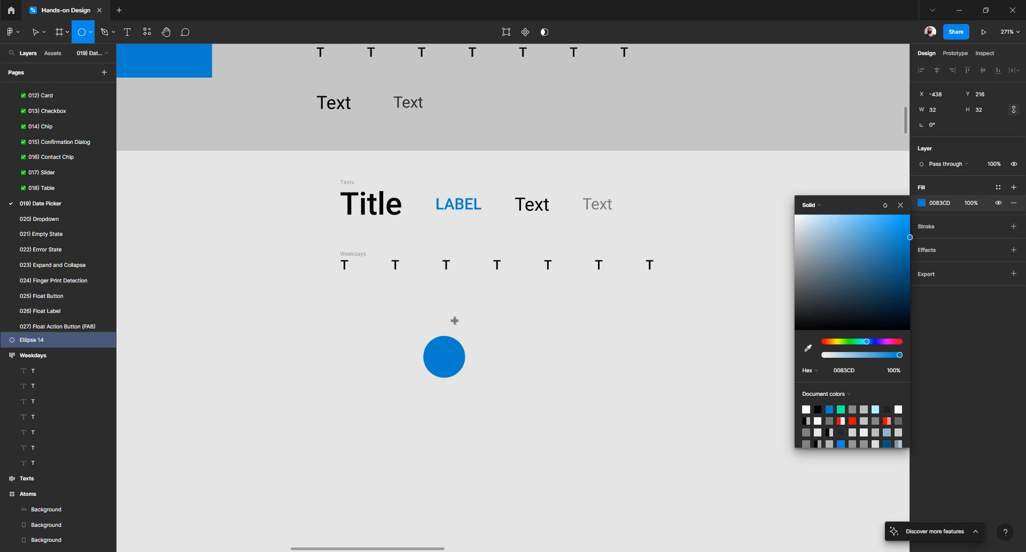
double_click(28, 340)
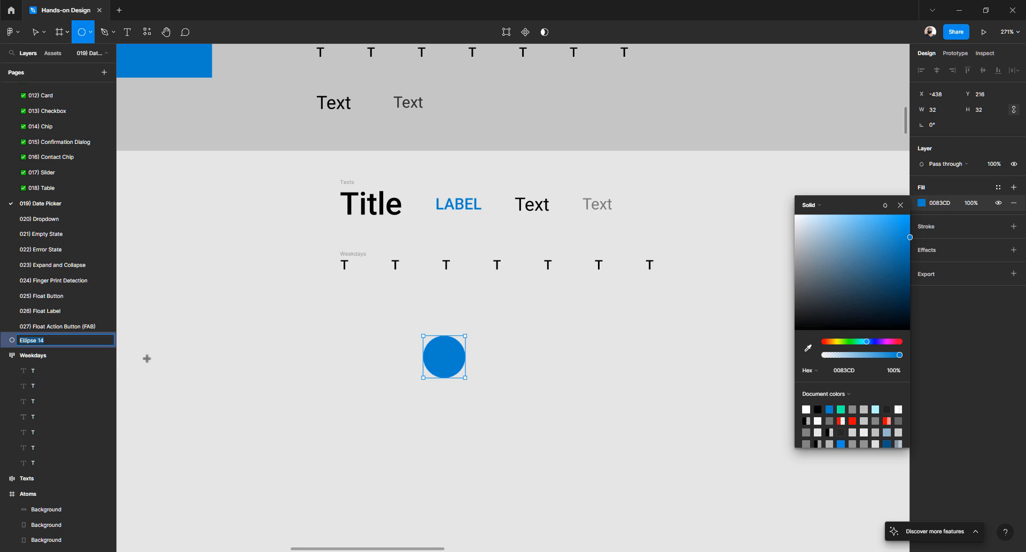
text(Background)
key(Return)
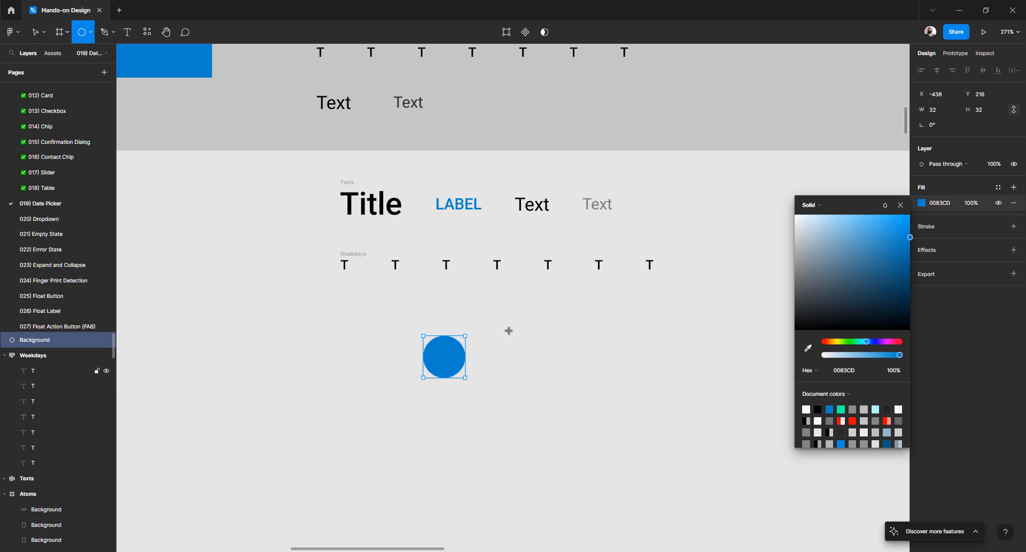
key(Escape)
key(v)
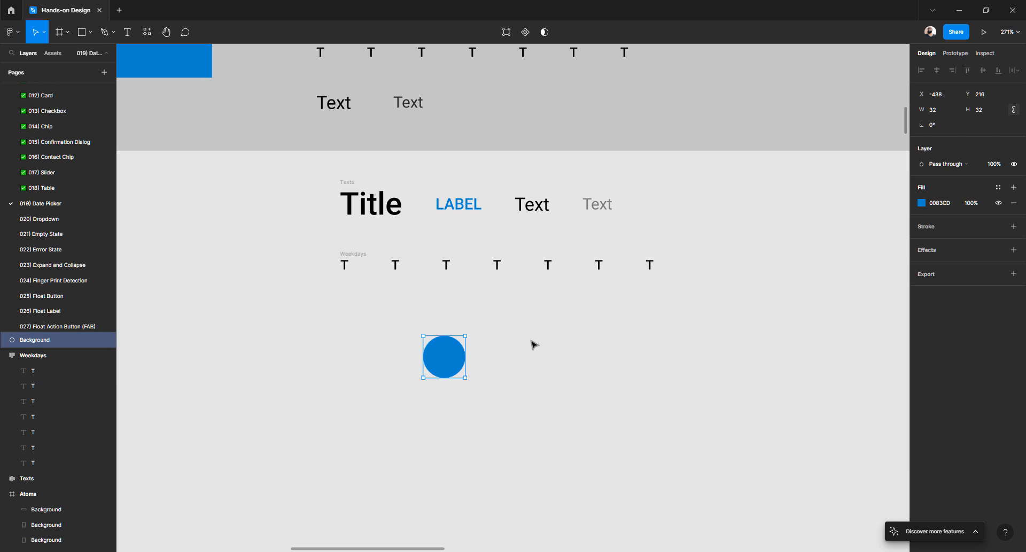
click(532, 345)
click(457, 365)
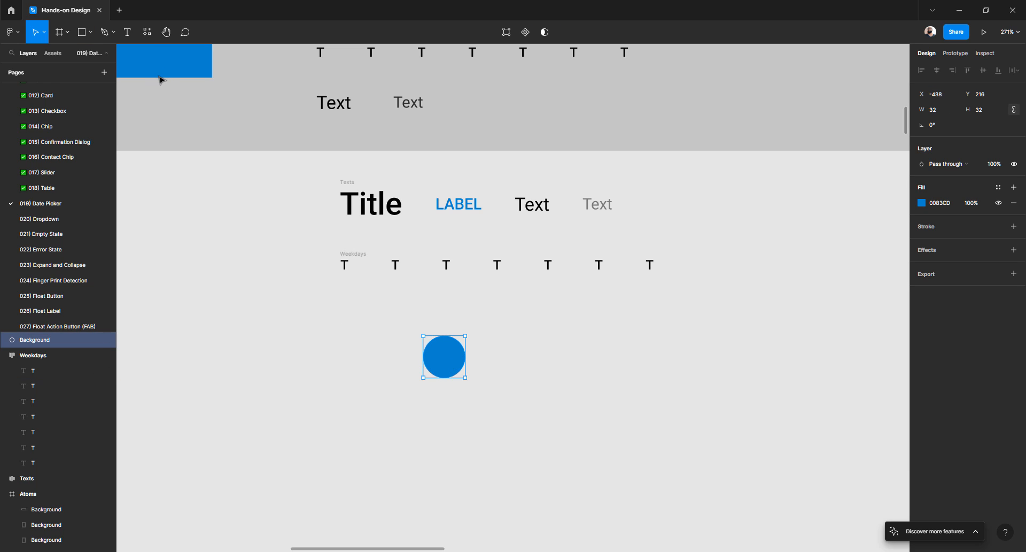
click(45, 33)
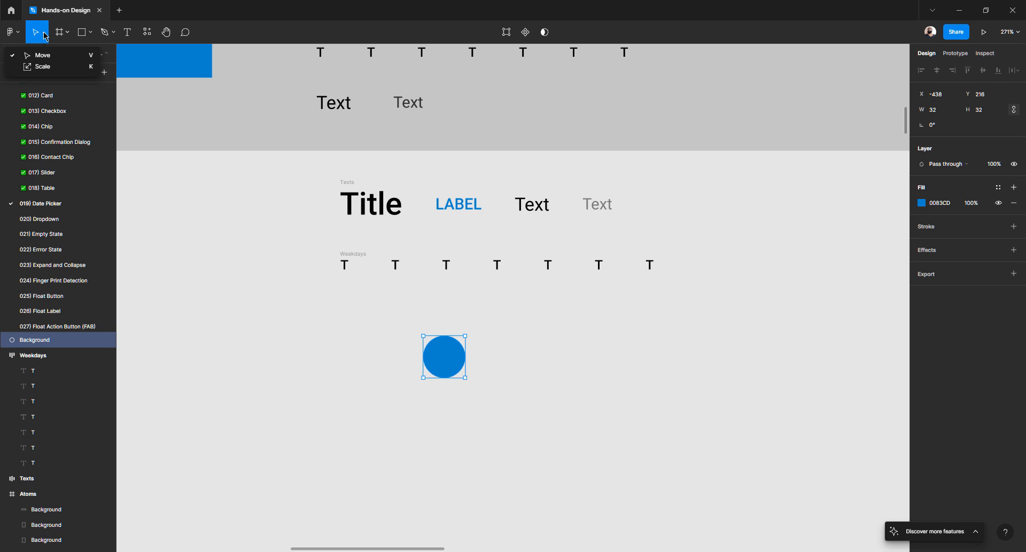
click(49, 59)
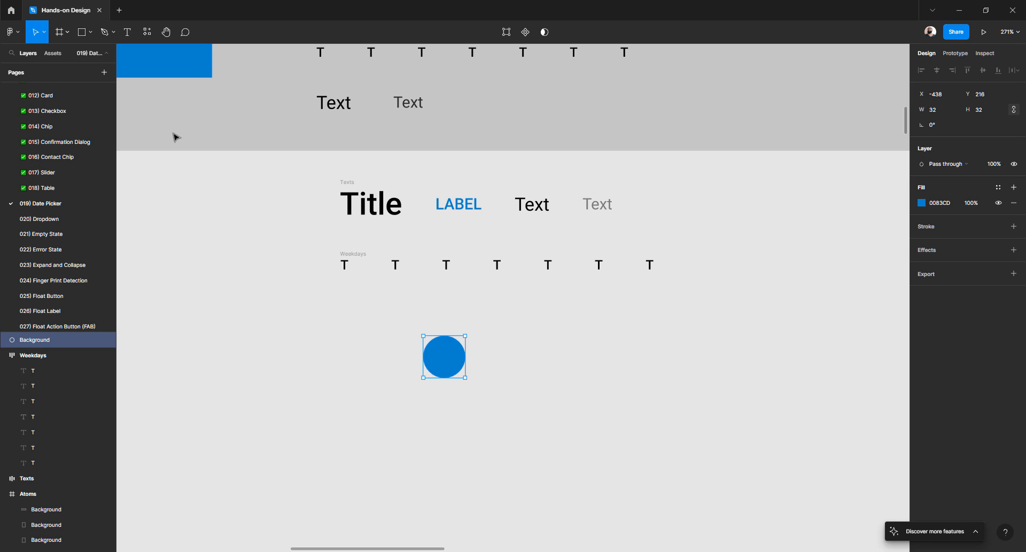
key(o)
click(92, 35)
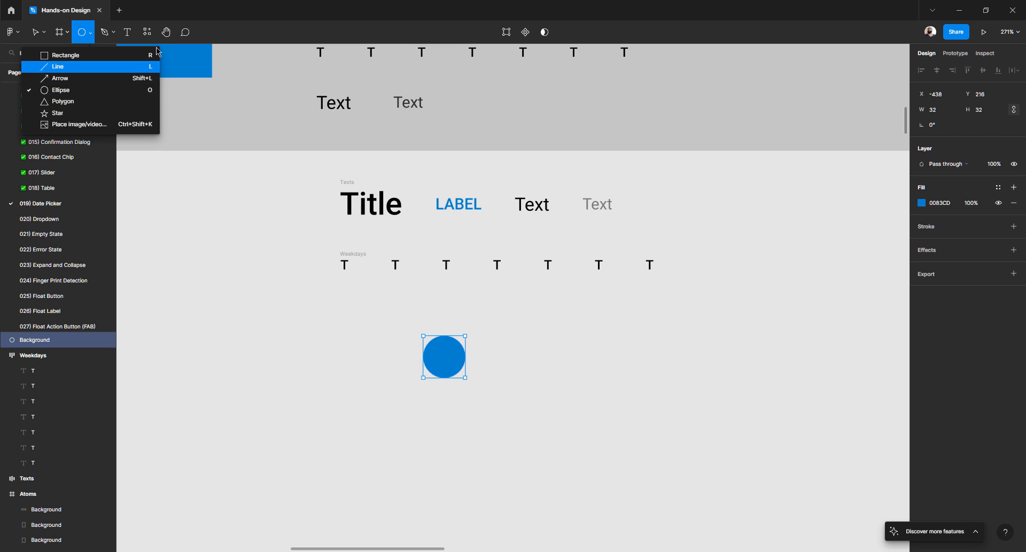
click(224, 39)
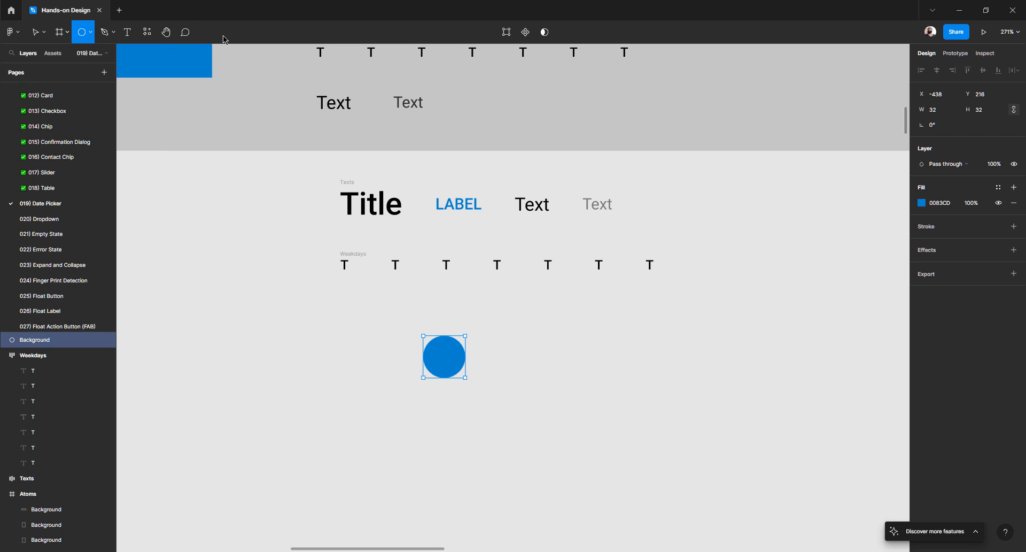
click(36, 32)
click(44, 32)
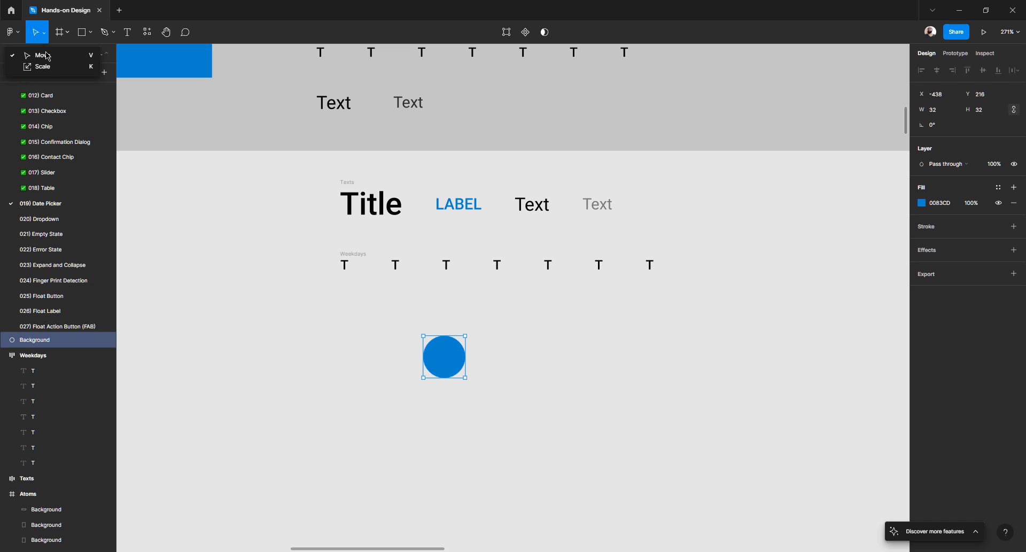
click(353, 304)
- Review the new circle, Weekdays row and Texts frame against the original atoms
scroll(418, 364, up, 5)
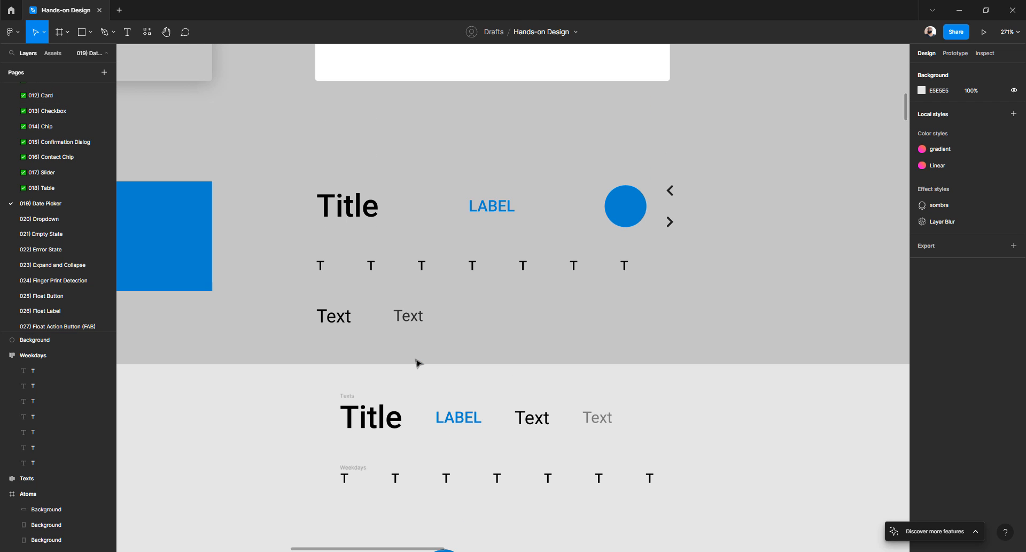
scroll(418, 362, down, 4)
click(445, 393)
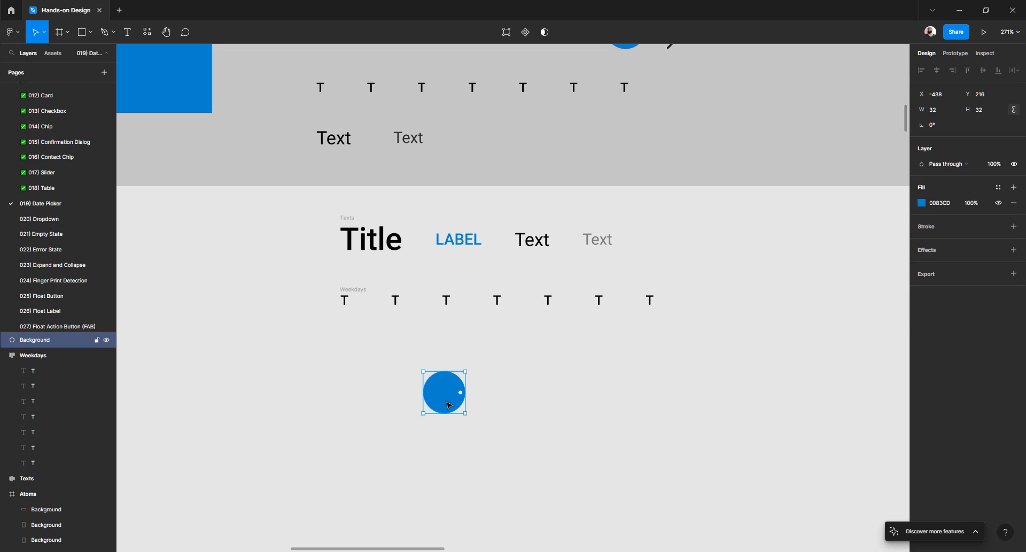
click(364, 294)
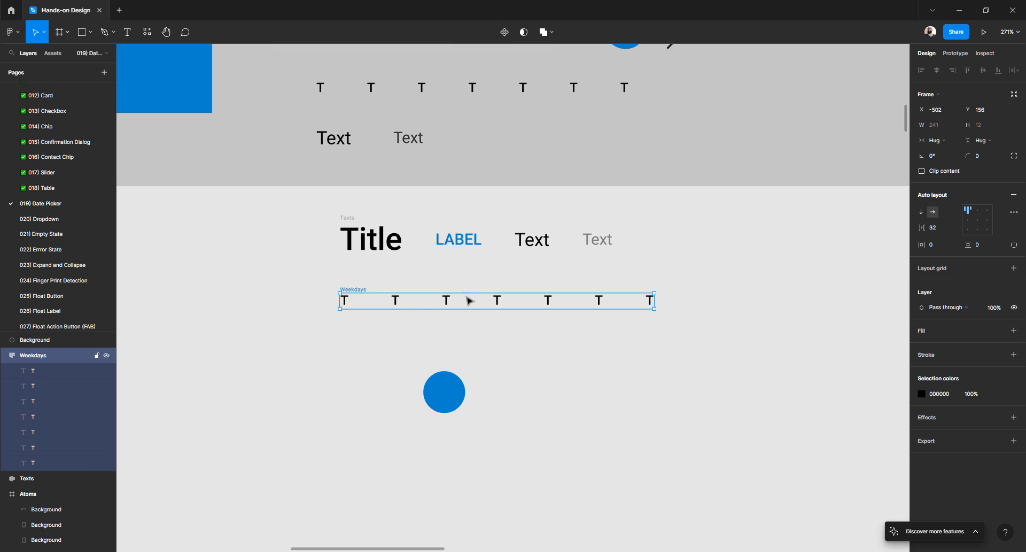
click(602, 239)
scroll(438, 294, down, 5)
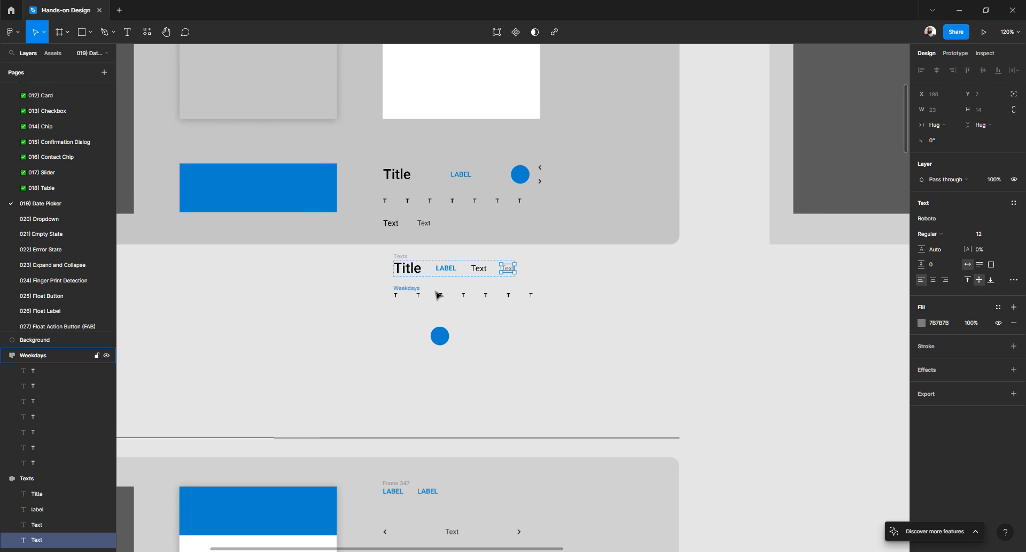
- Inspect the text style and fill of the number inside the blue selection circle in the Templates date picker
scroll(437, 295, down, 10)
scroll(437, 296, down, 10)
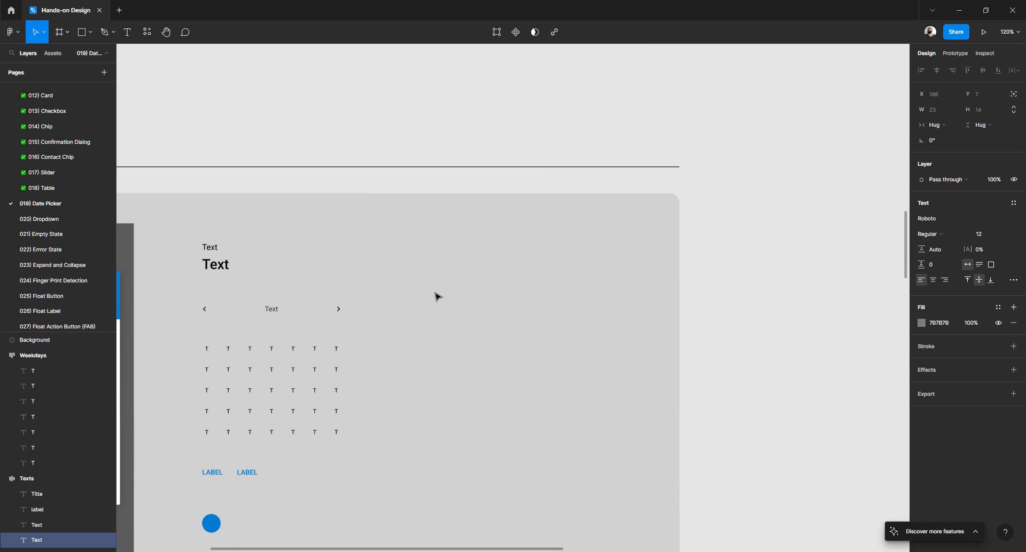
scroll(437, 296, left, 3)
scroll(435, 296, down, 10)
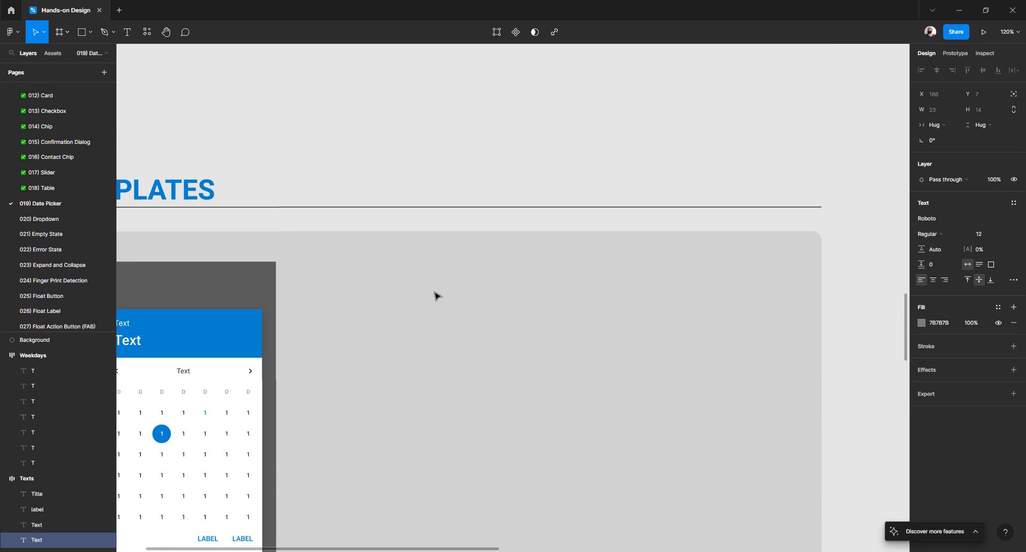
scroll(428, 295, left, 2)
scroll(293, 336, up, 5)
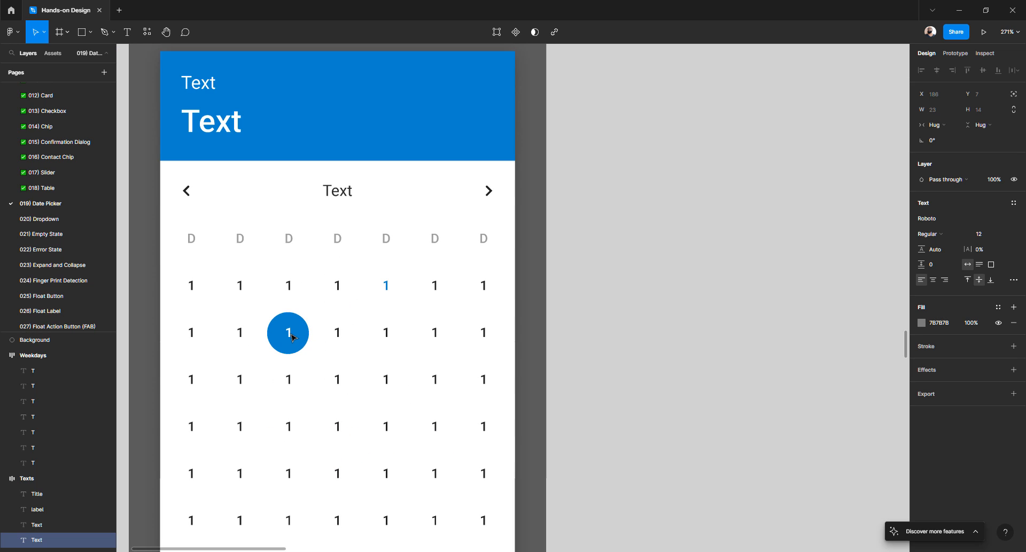
ctrl+click(293, 335)
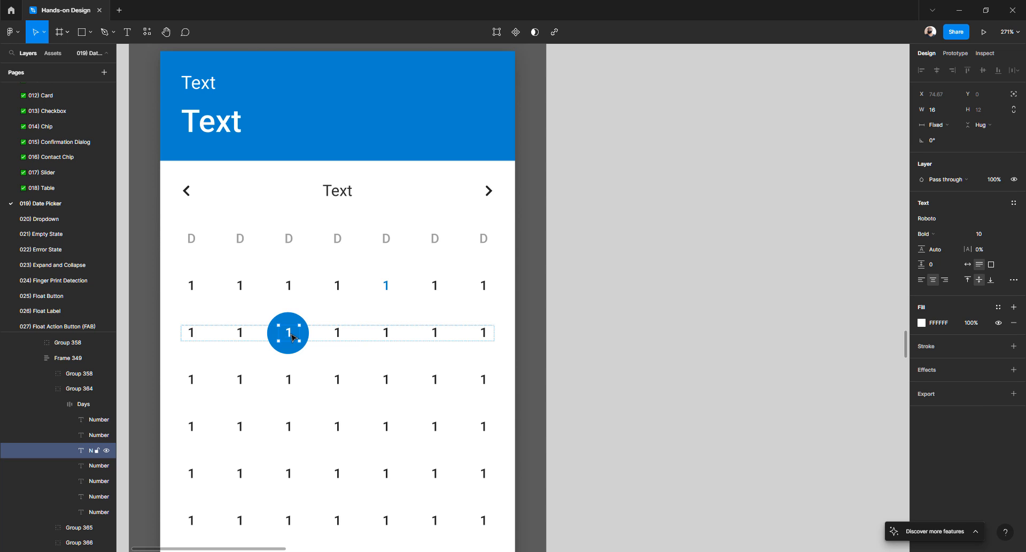
- Try setting the last letter of the Molecules weekday row to white FFFFFF
ctrl+scroll(293, 335, down, 5)
scroll(293, 336, up, 8)
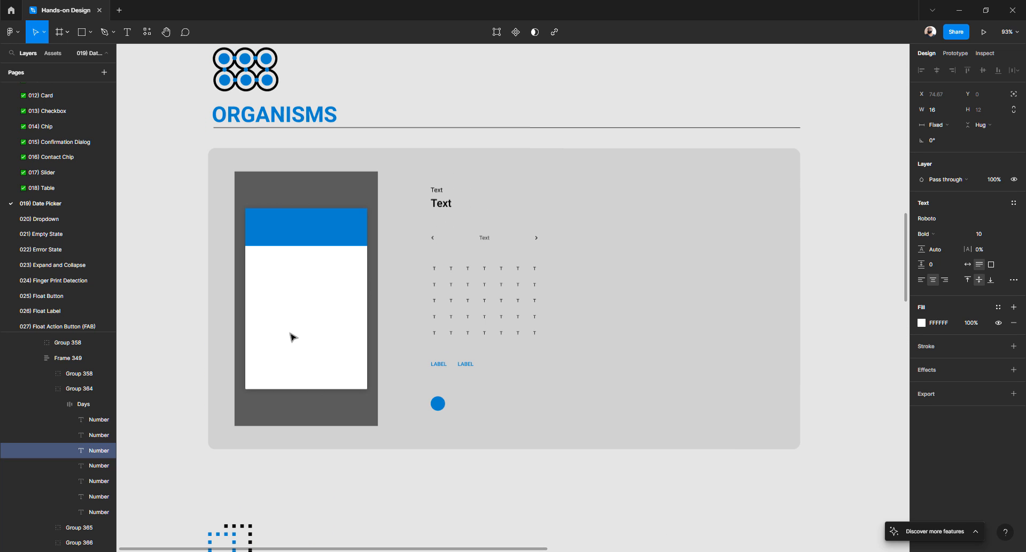
scroll(443, 309, up, 10)
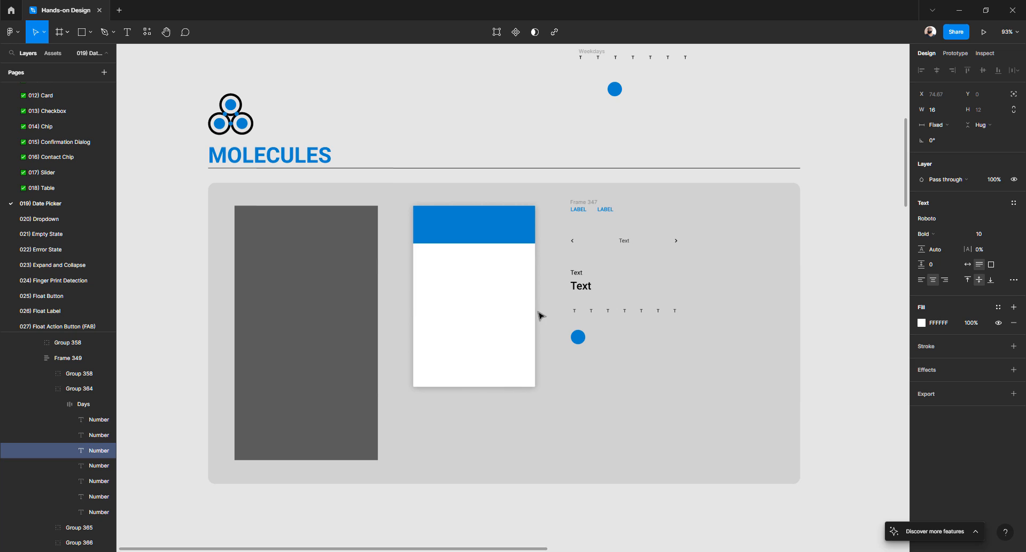
ctrl+scroll(595, 312, up, 5)
scroll(587, 313, right, 4)
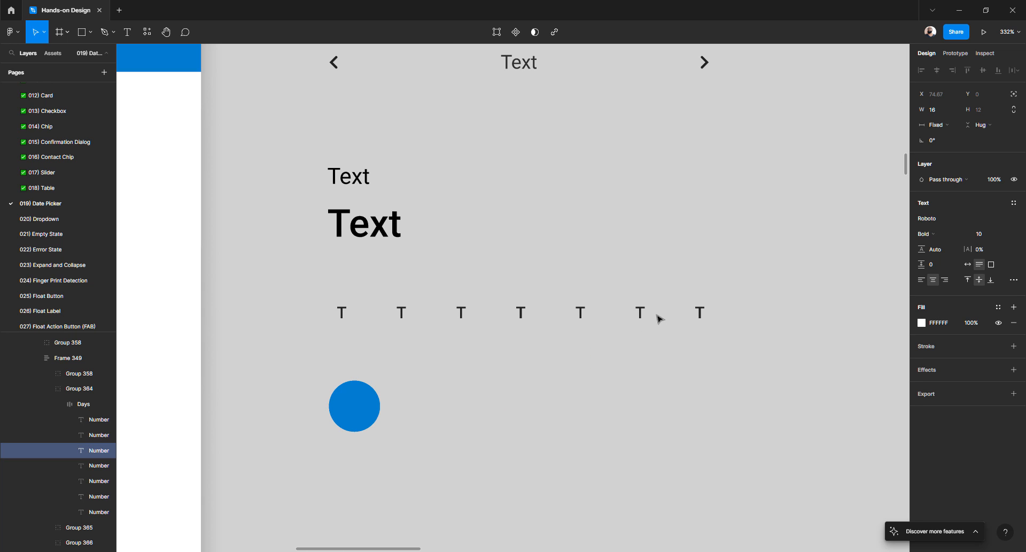
click(702, 315)
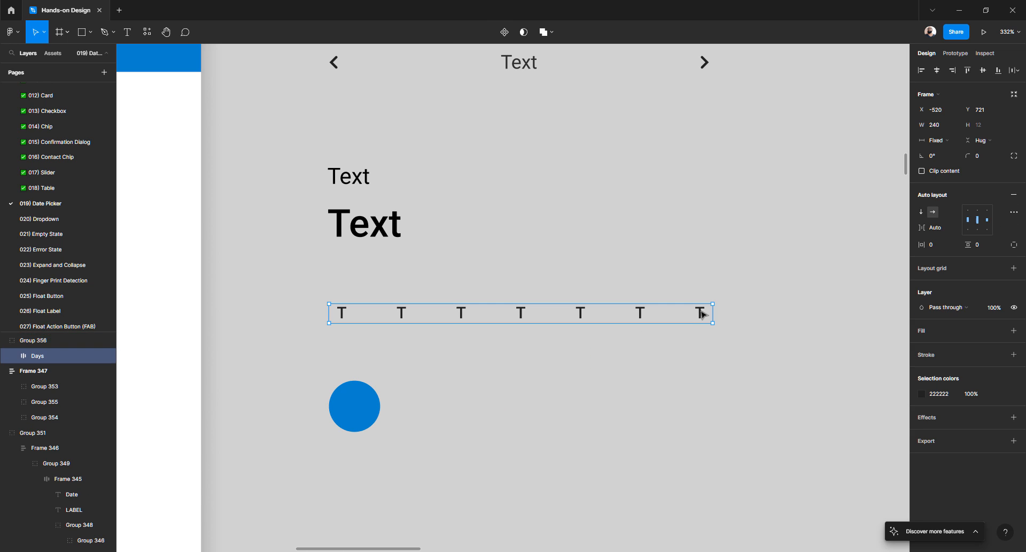
click(701, 314)
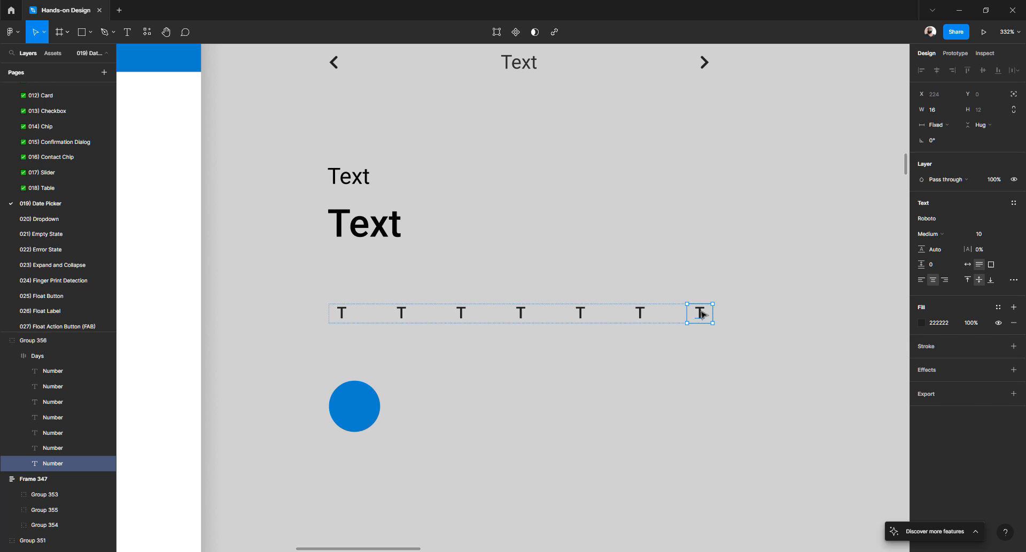
click(922, 322)
drag(860, 360, 736, 270)
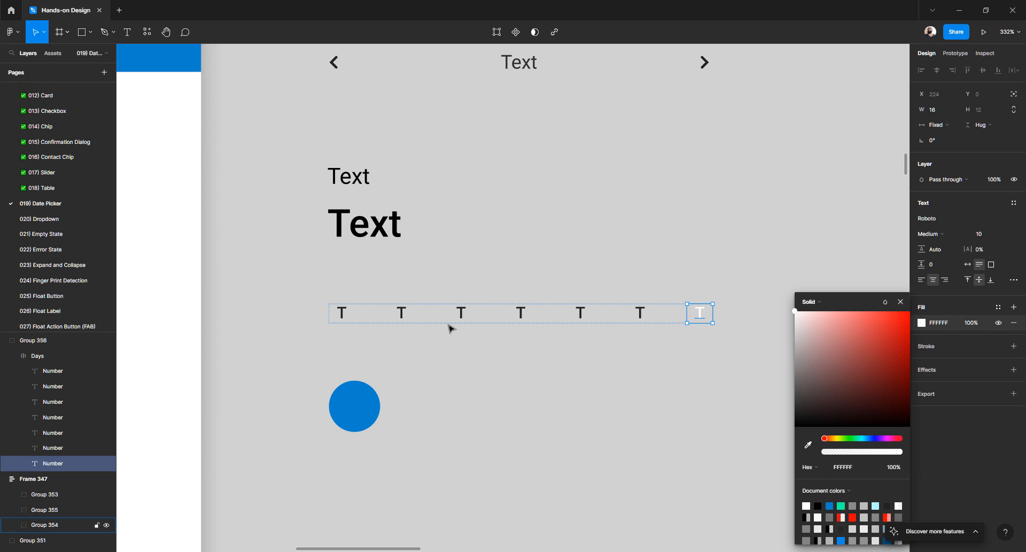
click(301, 347)
- Undo the white fill on the last letter of the Molecules weekday row and clear the selection
ctrl+scroll(315, 335, down, 4)
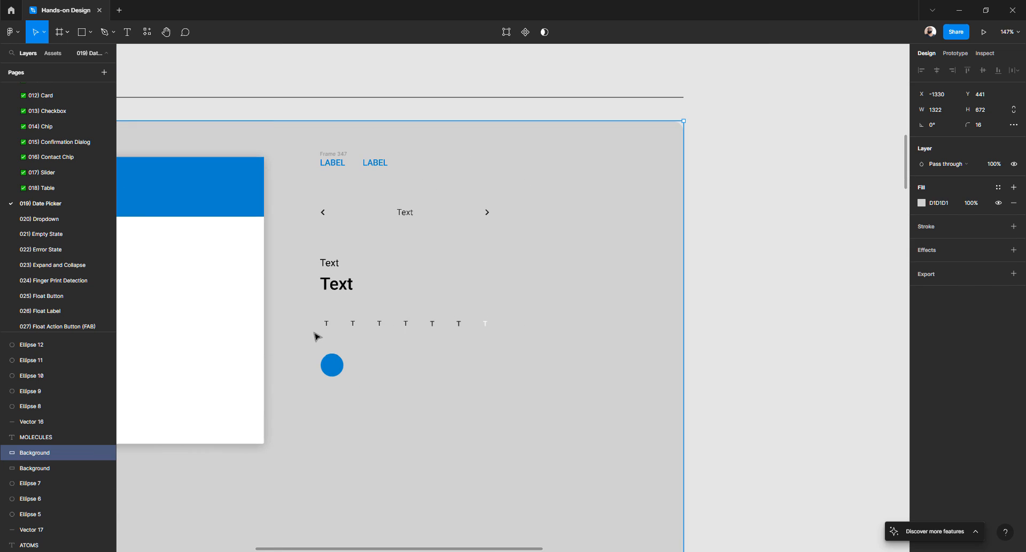
ctrl+scroll(315, 336, down, 4)
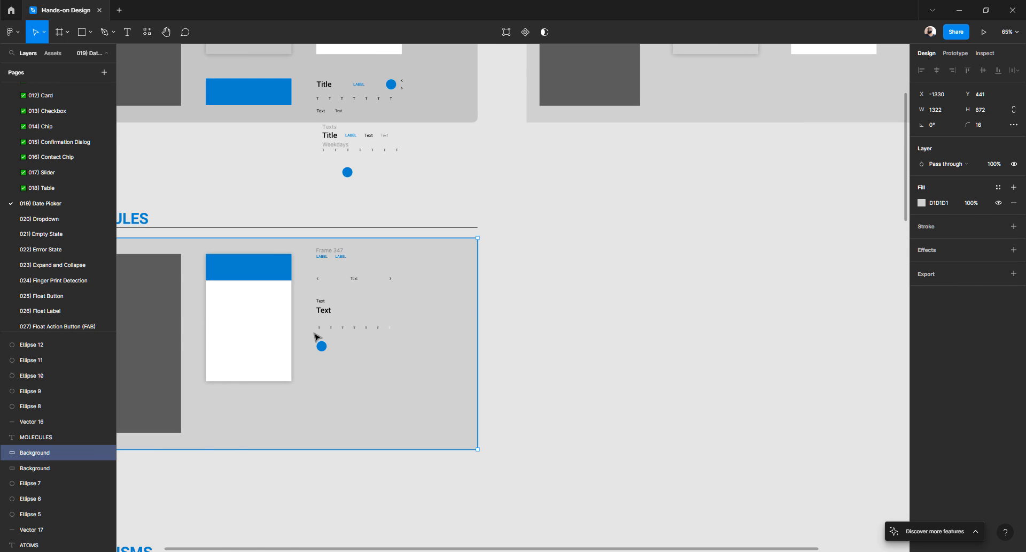
scroll(315, 335, left, 3)
click(316, 337)
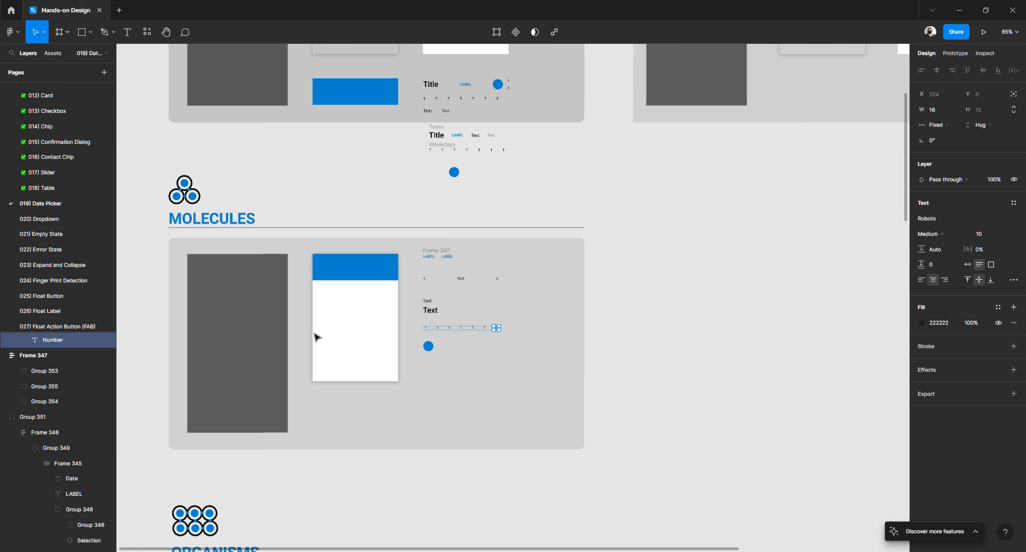
key(Escape)
- Set the fill of the last T in the new Weekdays row below the Atoms panel to white FFFFFF
scroll(543, 277, up, 3)
ctrl+scroll(498, 283, up, 5)
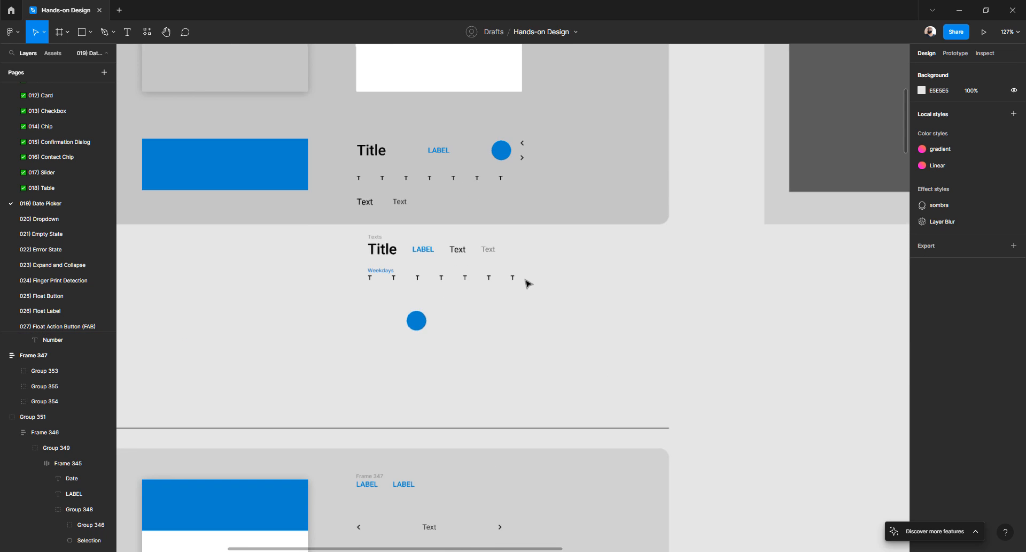
click(525, 271)
click(922, 323)
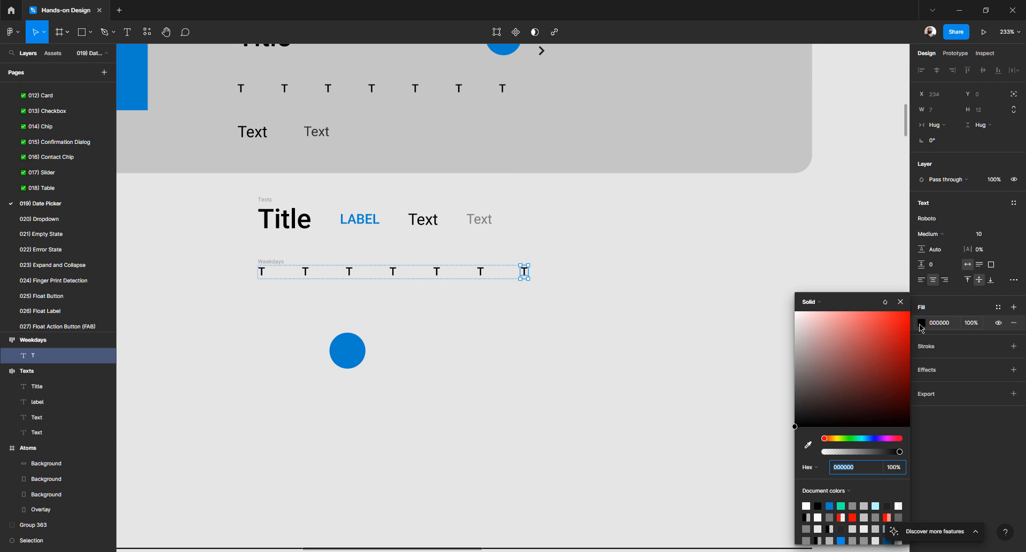
text(fff)
key(Return)
click(521, 228)
ctrl+scroll(408, 224, down, 3)
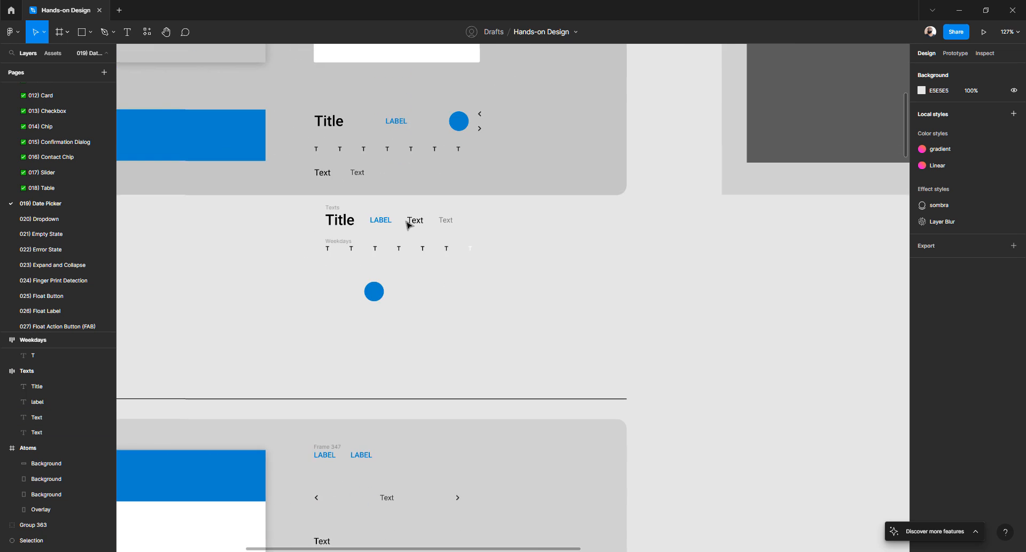
- Inspect the original left arrow nested in the group beside the blue selection circle
scroll(417, 228, up, 2)
ctrl+scroll(476, 251, up, 6)
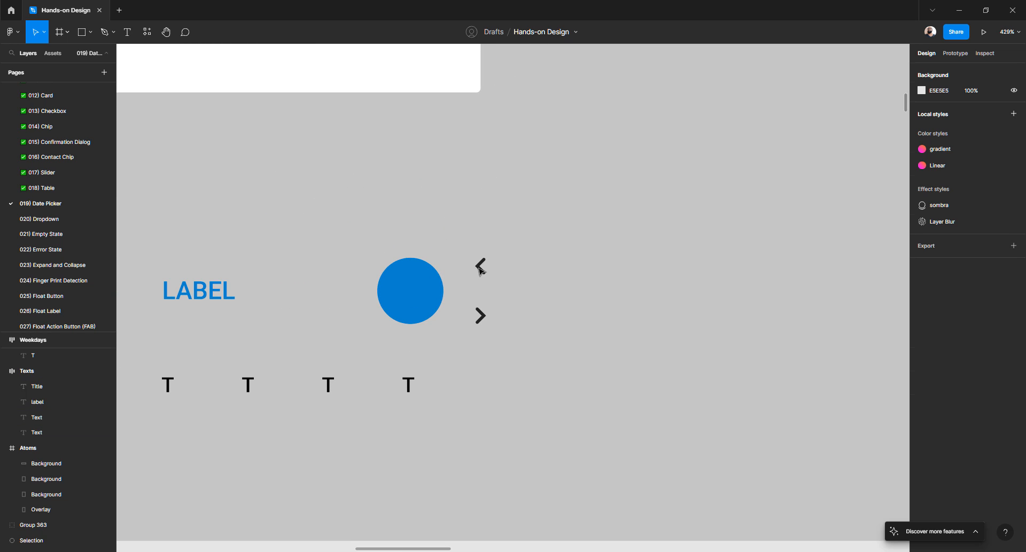
click(479, 268)
double_click(479, 268)
double_click(479, 268)
double_click(480, 270)
double_click(480, 270)
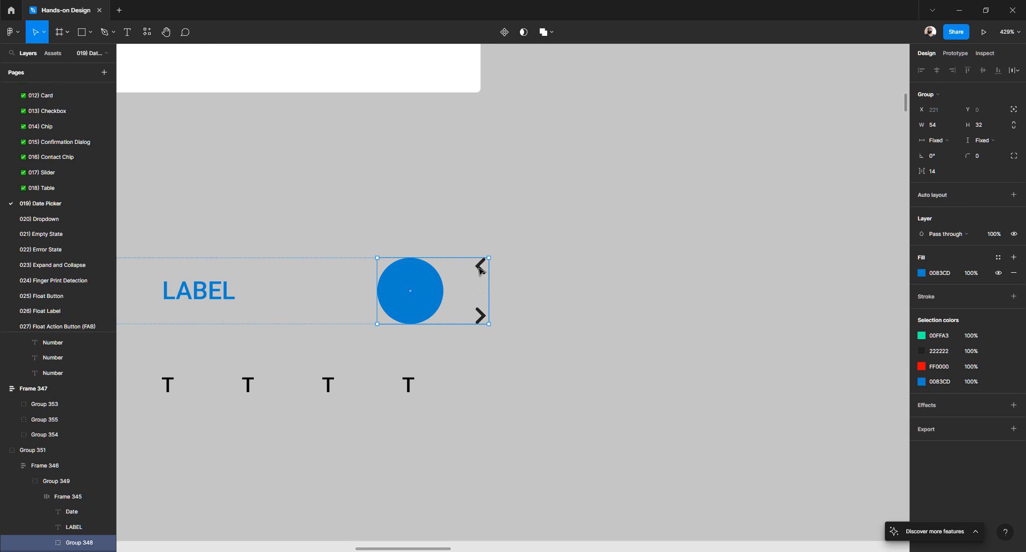
- Select the left arrow inside the reference group beside the blue circle to examine its size and stroke
double_click(480, 270)
double_click(480, 270)
double_click(480, 270)
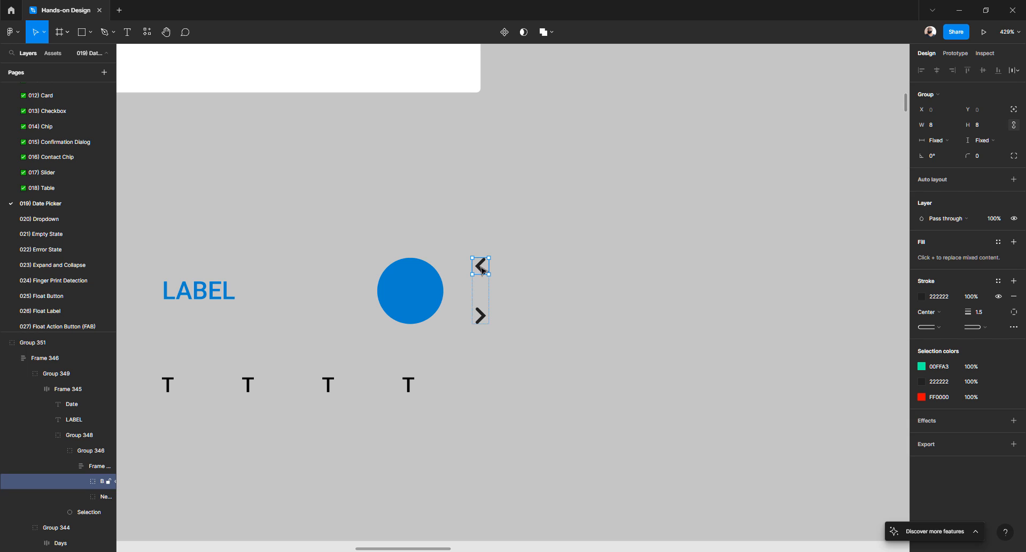
- Look through the Table, Slider and Contact Chip pages for an existing arrow icon
click(44, 188)
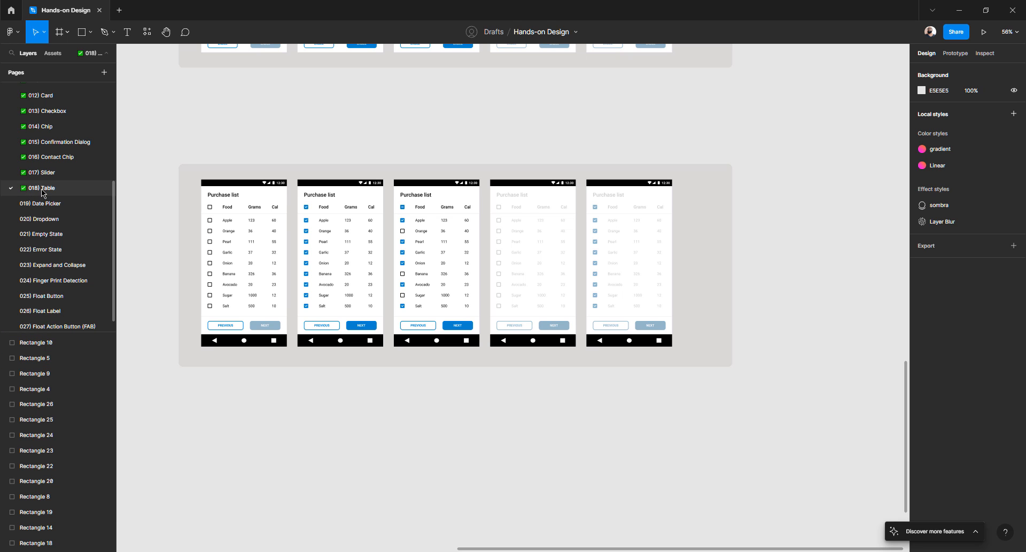
click(42, 172)
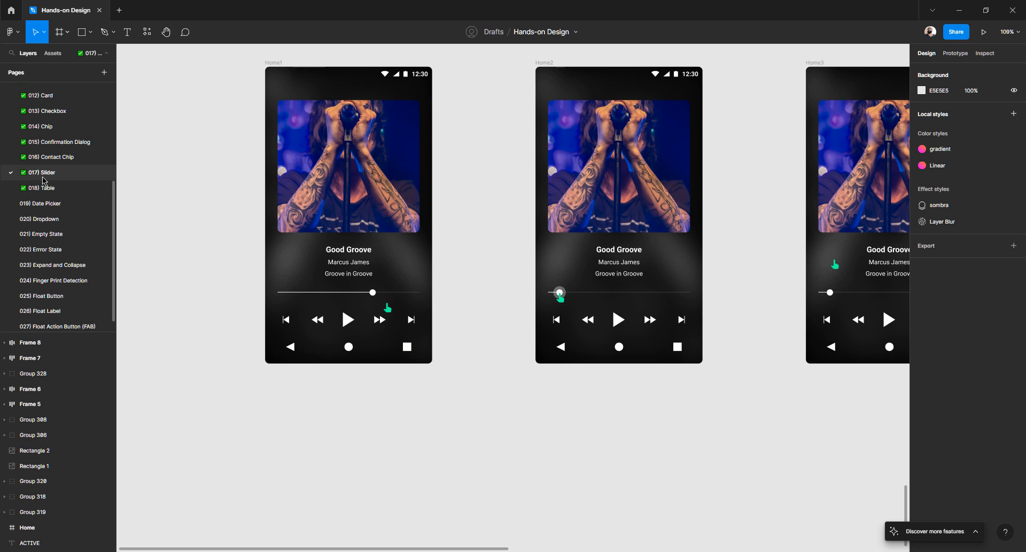
scroll(245, 285, up, 3)
scroll(304, 325, down, 5)
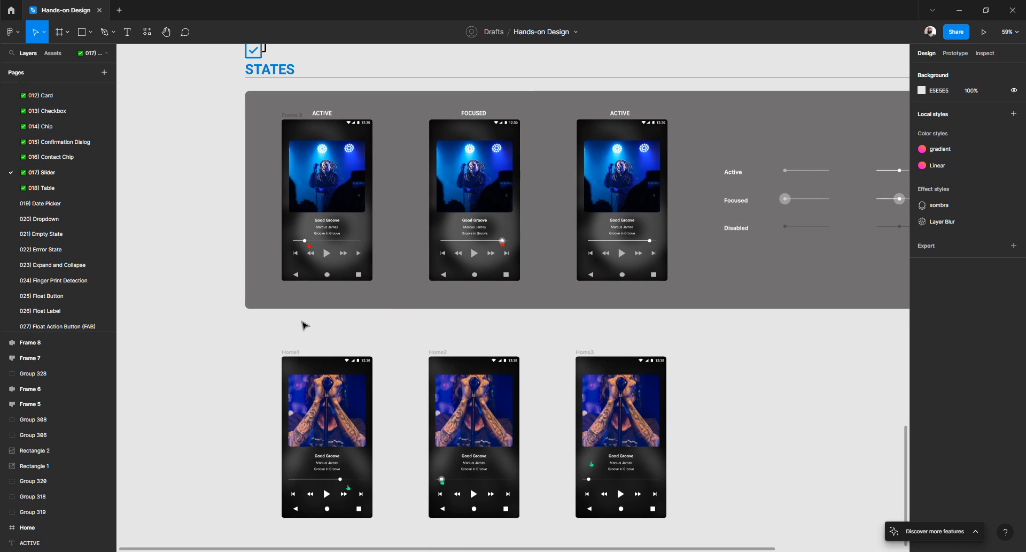
click(45, 160)
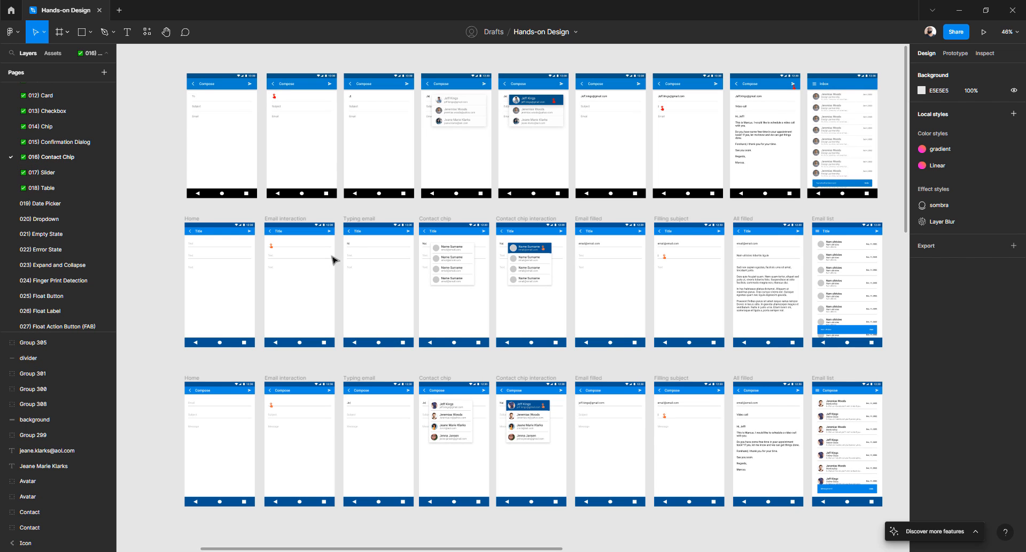
- Copy the upper Back button layer from the app bar content of the Typing email frame on the Contact Chip page
scroll(337, 259, up, 10)
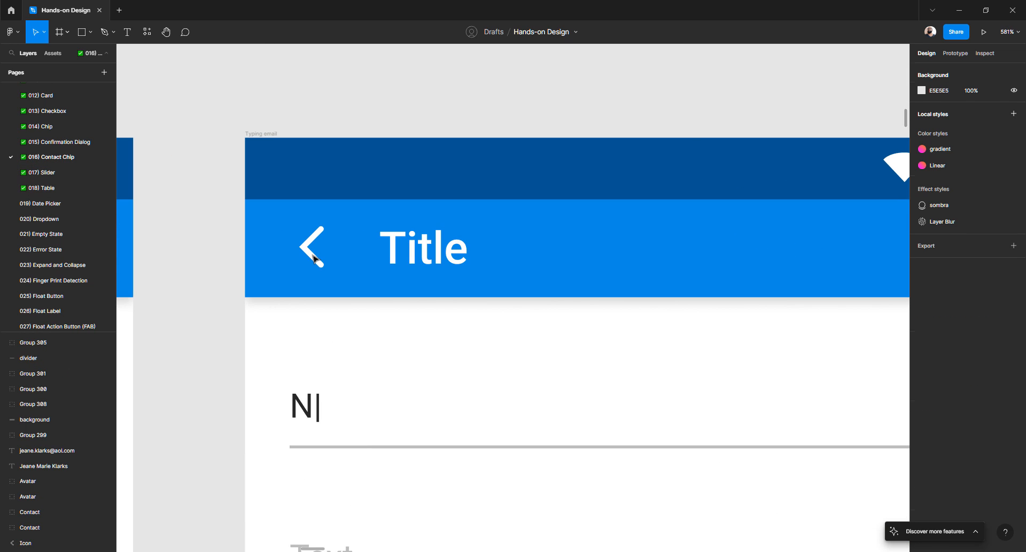
click(316, 258)
double_click(314, 261)
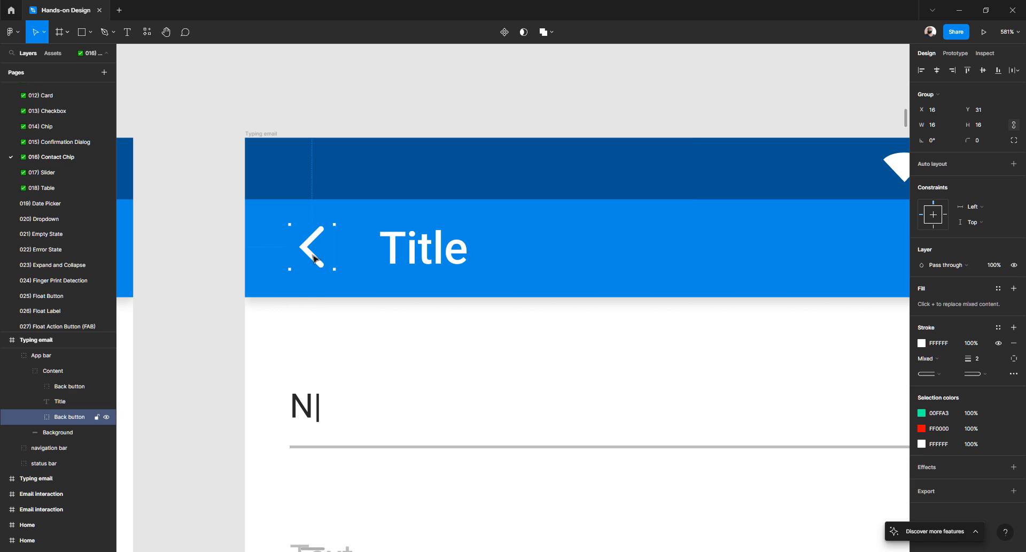
click(68, 387)
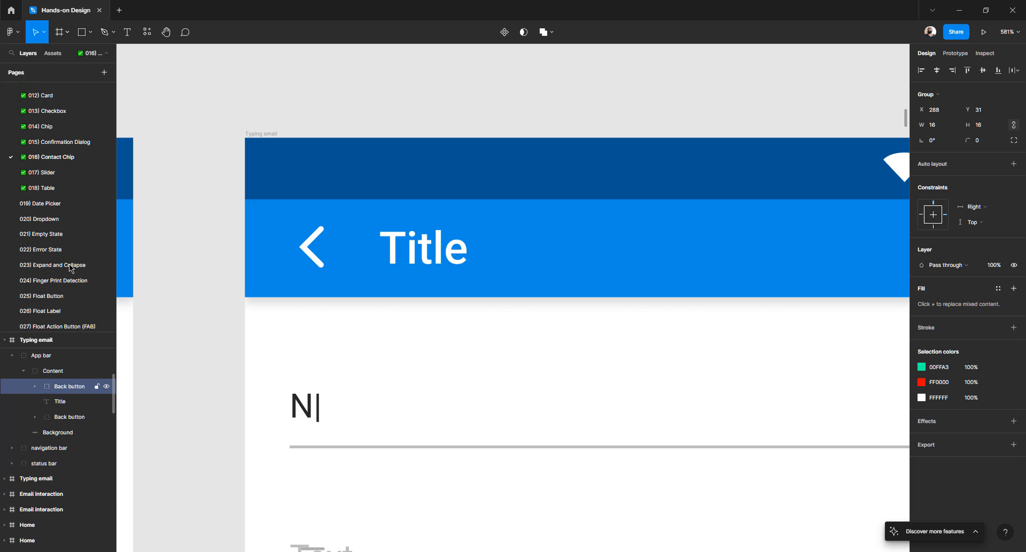
- Try pasting the copied Back button beside the grey Text sample on the Date Picker page, and undo its placement
scroll(69, 264, down, 1)
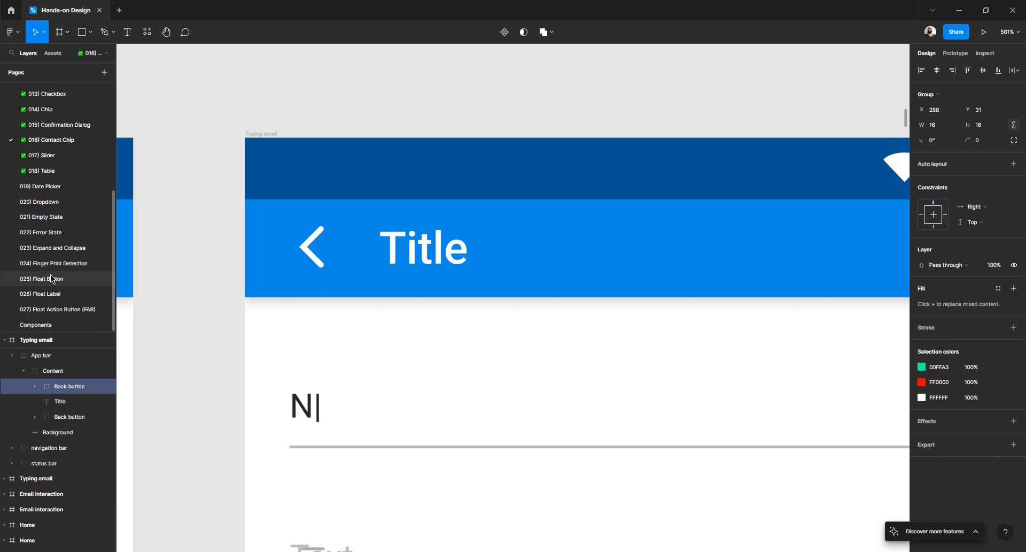
click(51, 187)
click(555, 256)
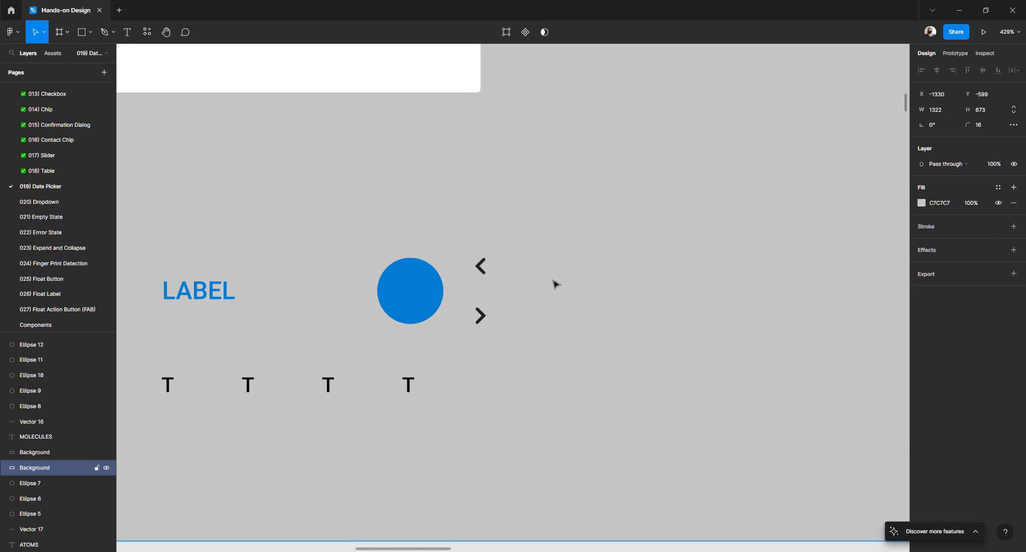
ctrl+scroll(556, 284, down, 5)
scroll(553, 286, down, 5)
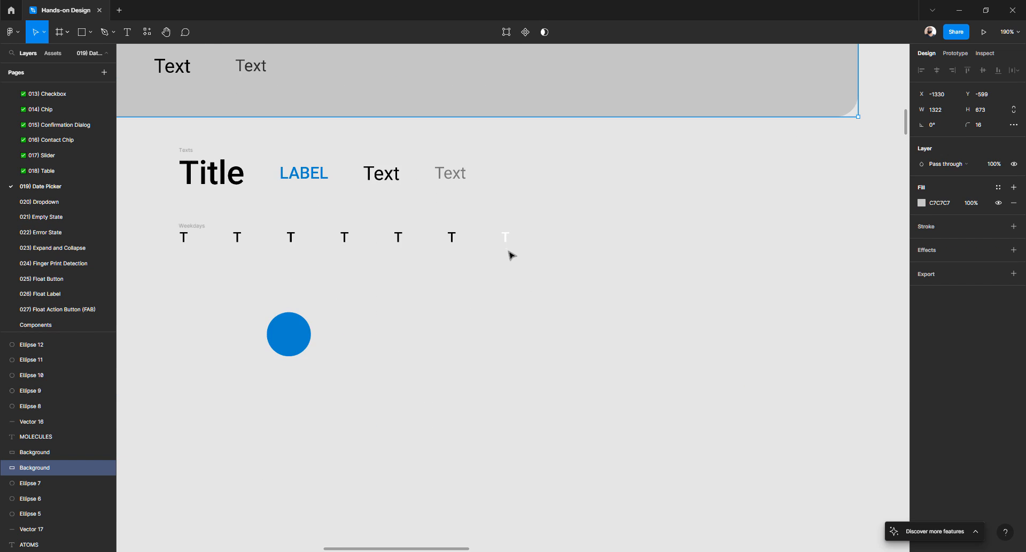
scroll(527, 278, up, 5)
click(556, 333)
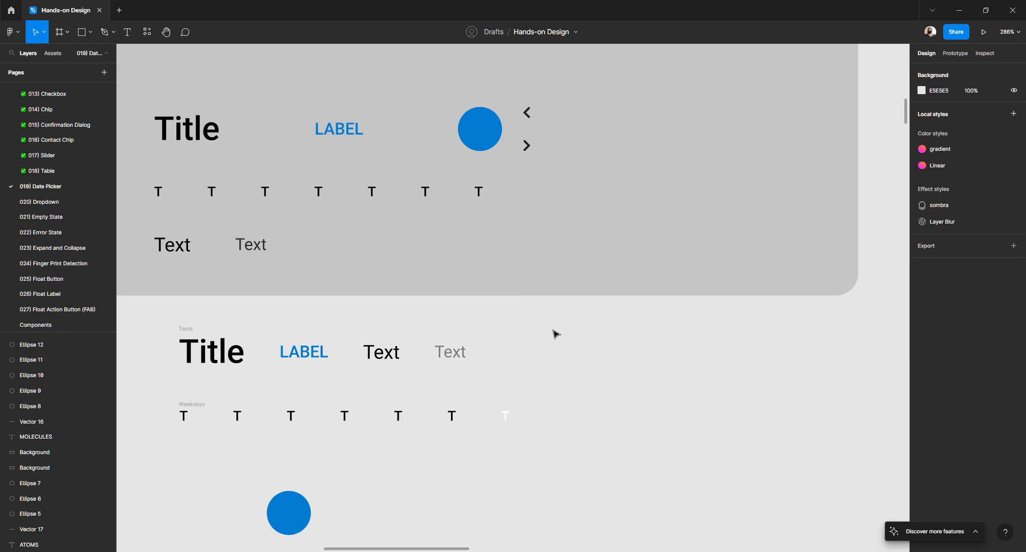
key(ctrl+v)
drag(518, 300, 521, 342)
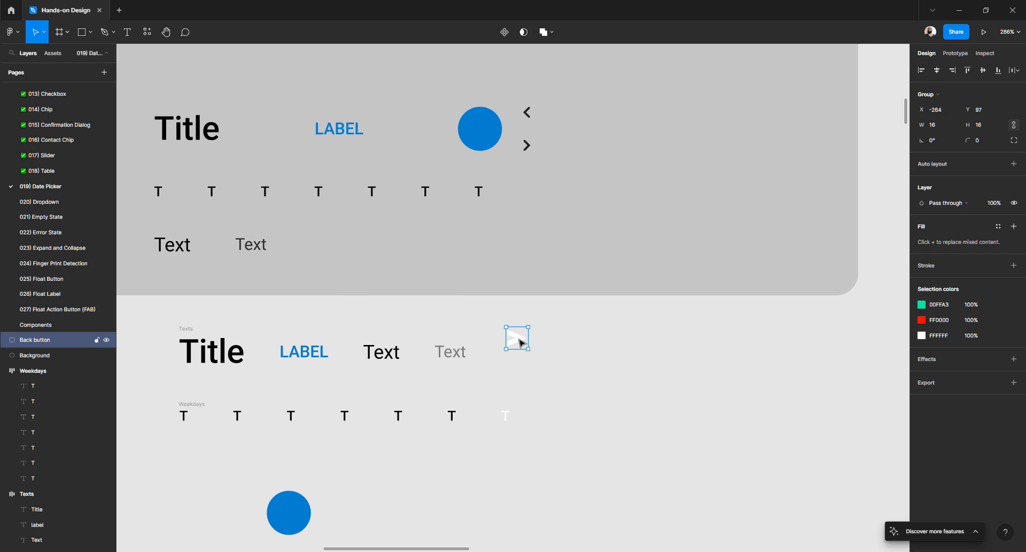
key(ctrl+z)
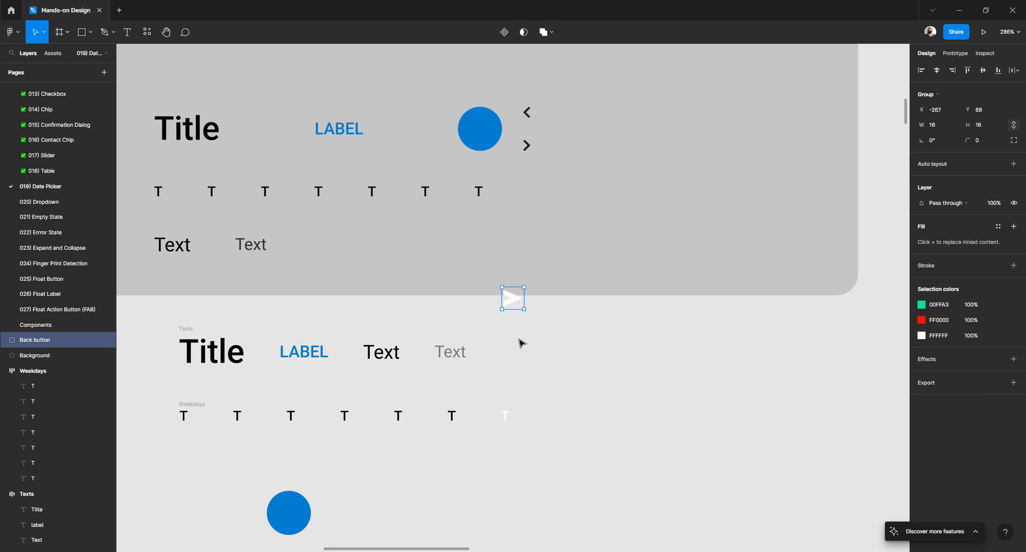
key(ctrl+z)
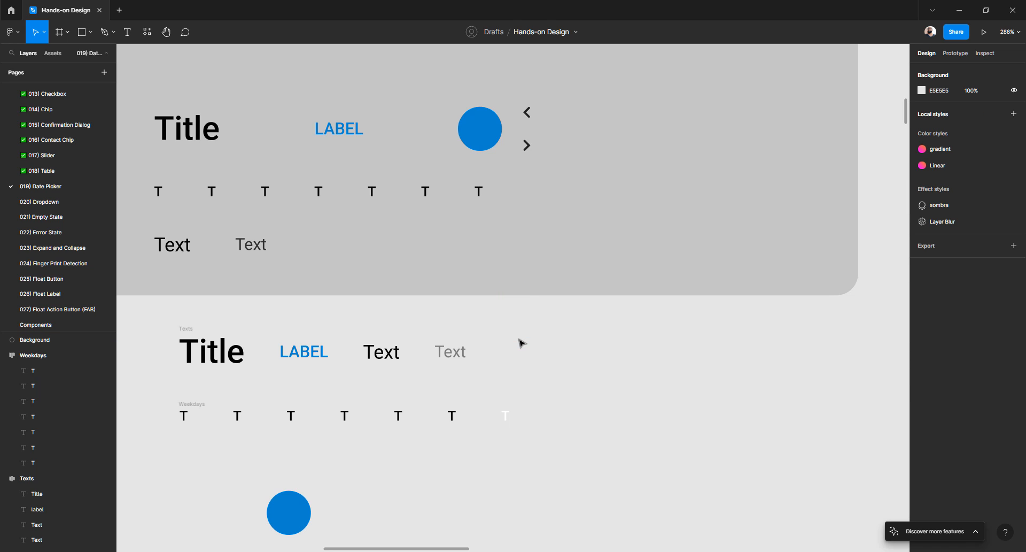
- Search the Confirmation Dialog, Table, Chip, Card and Checkbox pages for a reusable arrow icon
click(48, 170)
click(54, 125)
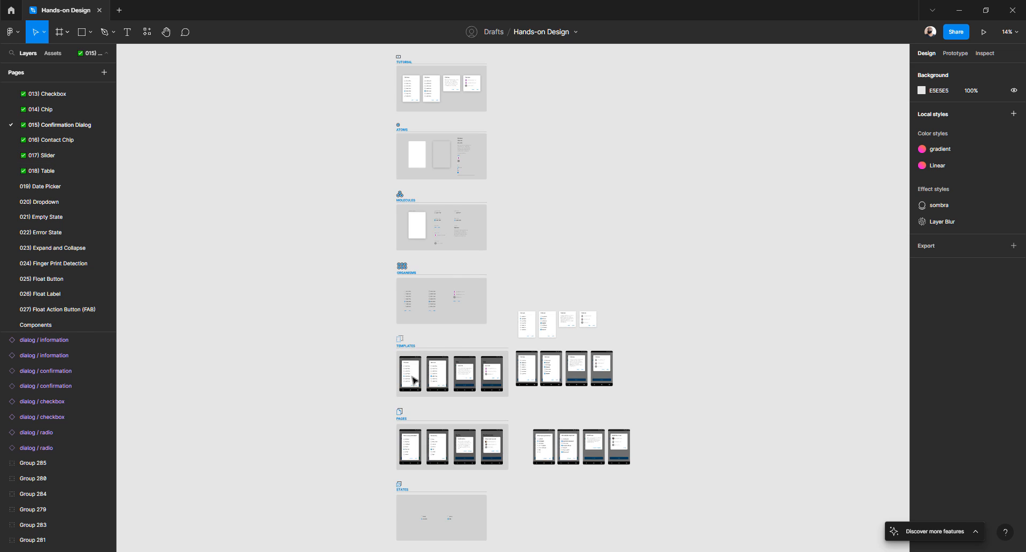
scroll(412, 380, up, 6)
scroll(416, 378, down, 3)
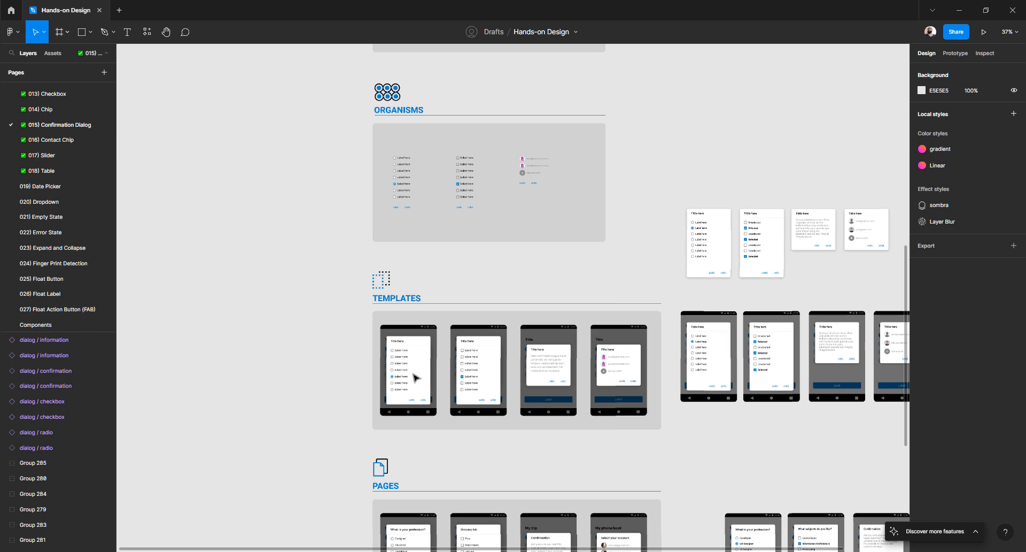
scroll(413, 380, down, 2)
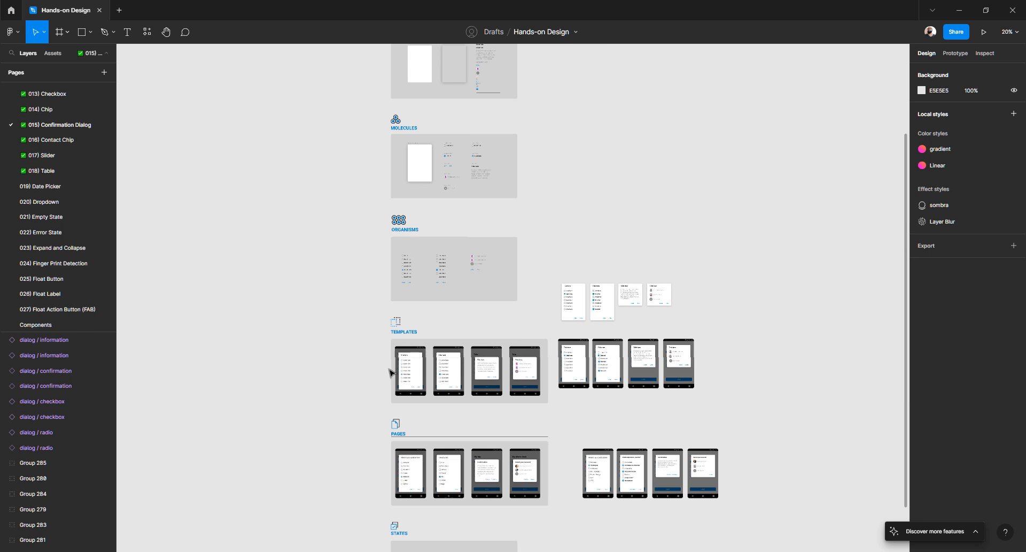
click(60, 156)
click(57, 172)
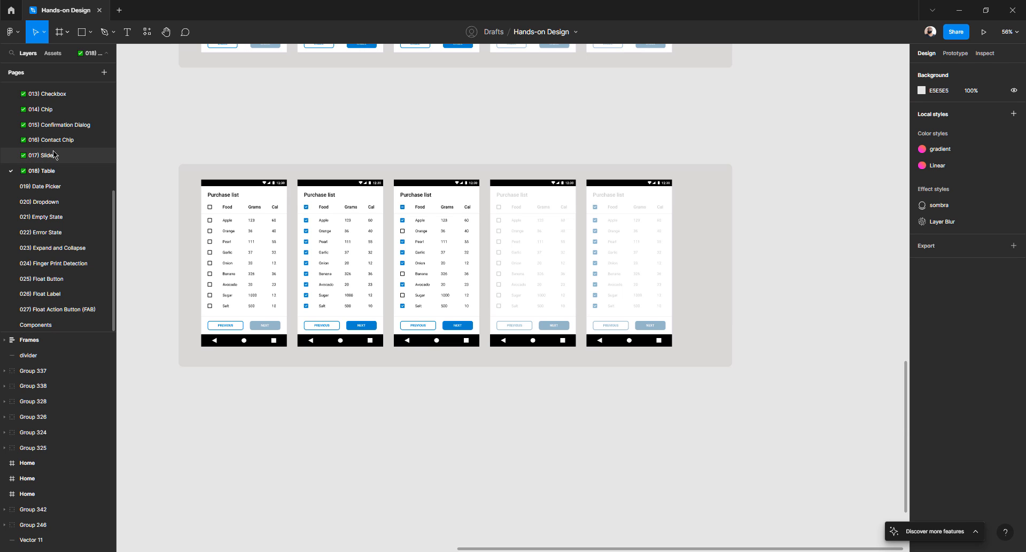
click(57, 127)
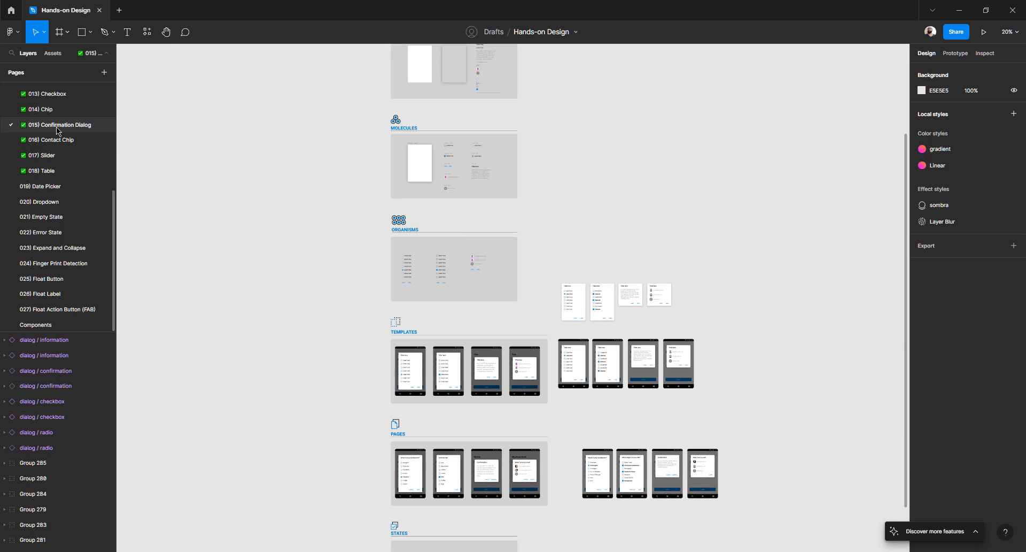
click(59, 110)
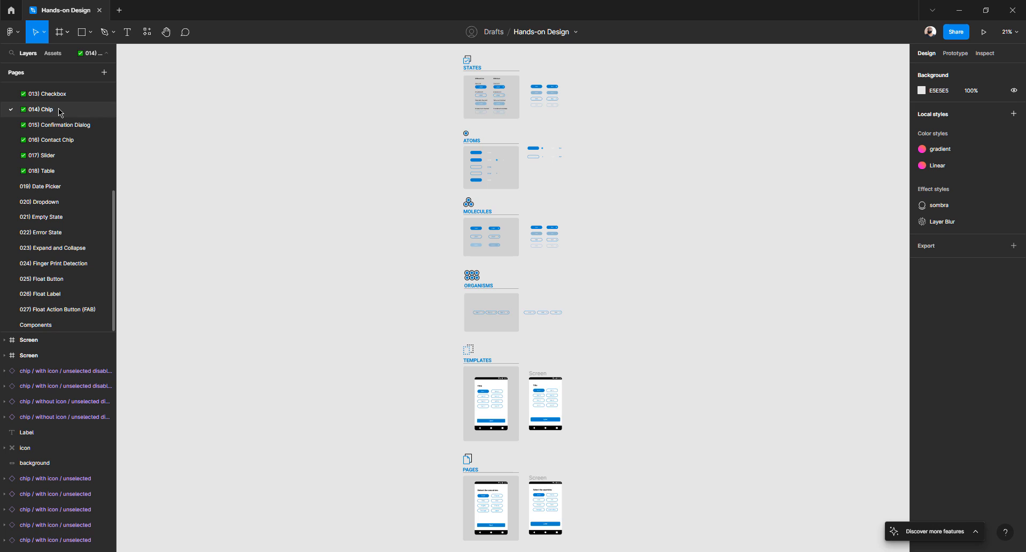
scroll(82, 224, up, 5)
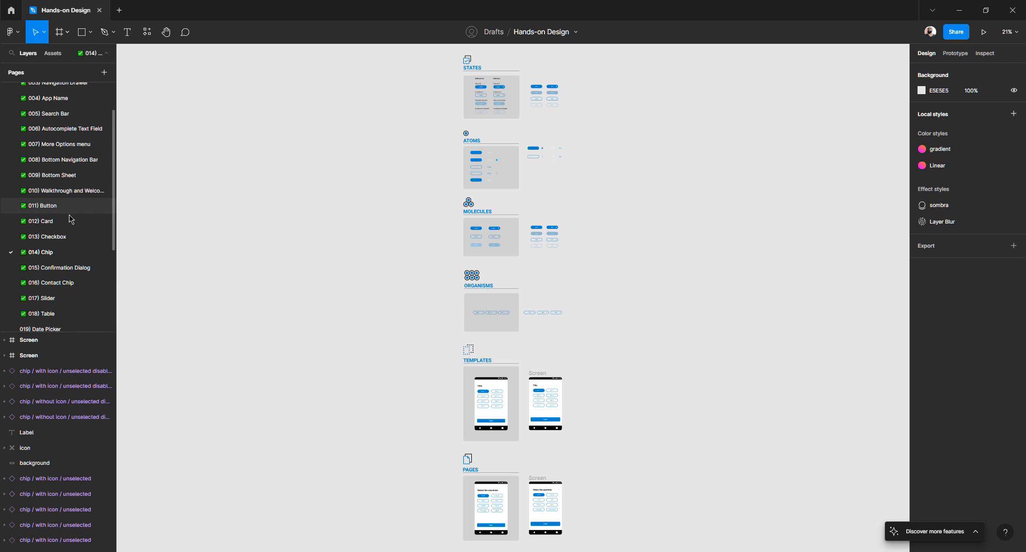
click(61, 238)
click(48, 222)
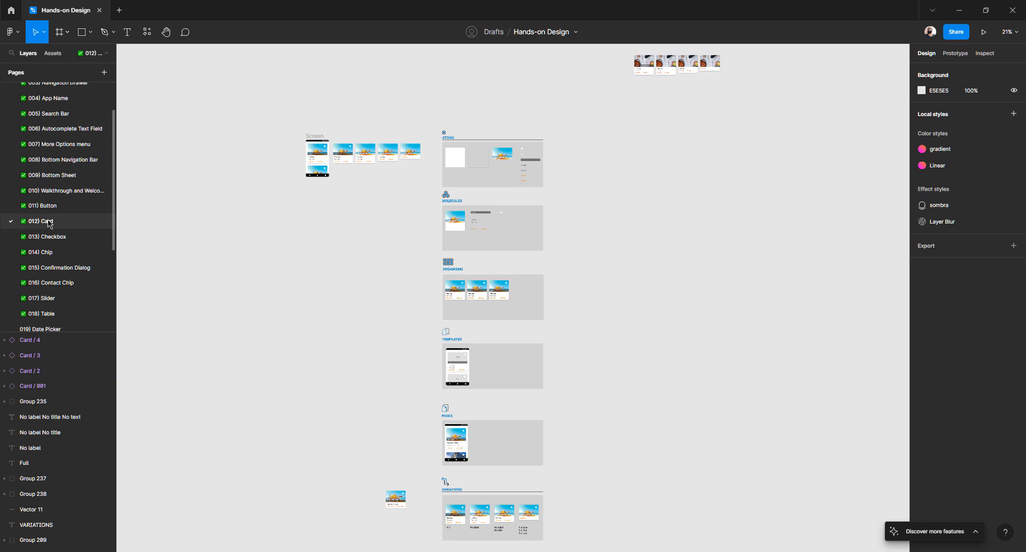
click(46, 236)
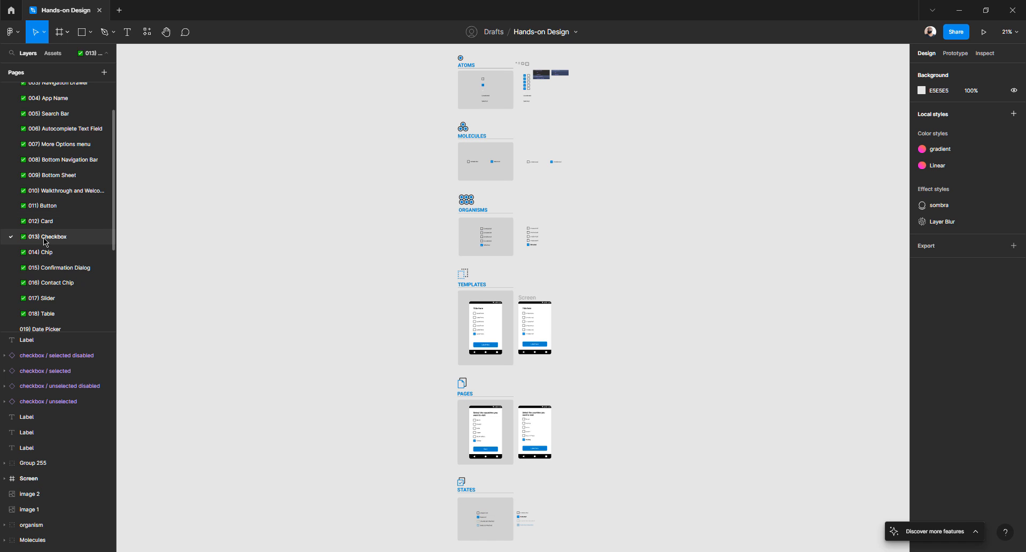
- Browse the file's local components, examining the chip, Icon and Item groups for an arrow
click(54, 56)
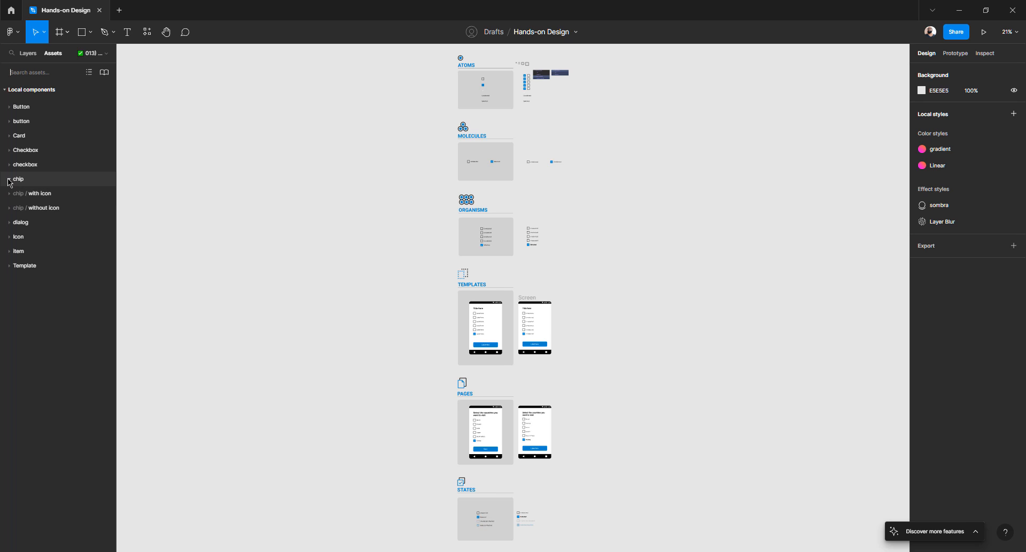
click(9, 180)
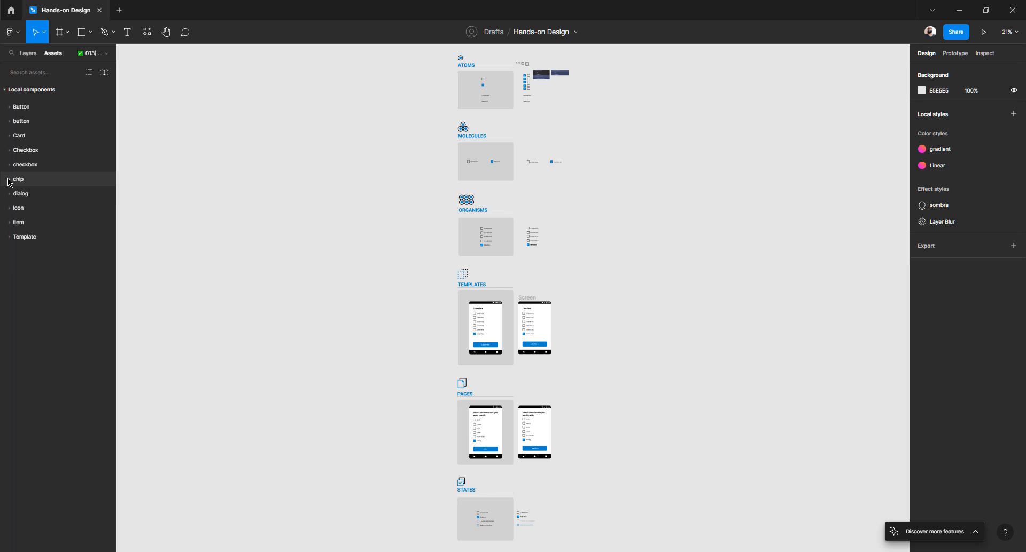
click(9, 209)
click(6, 339)
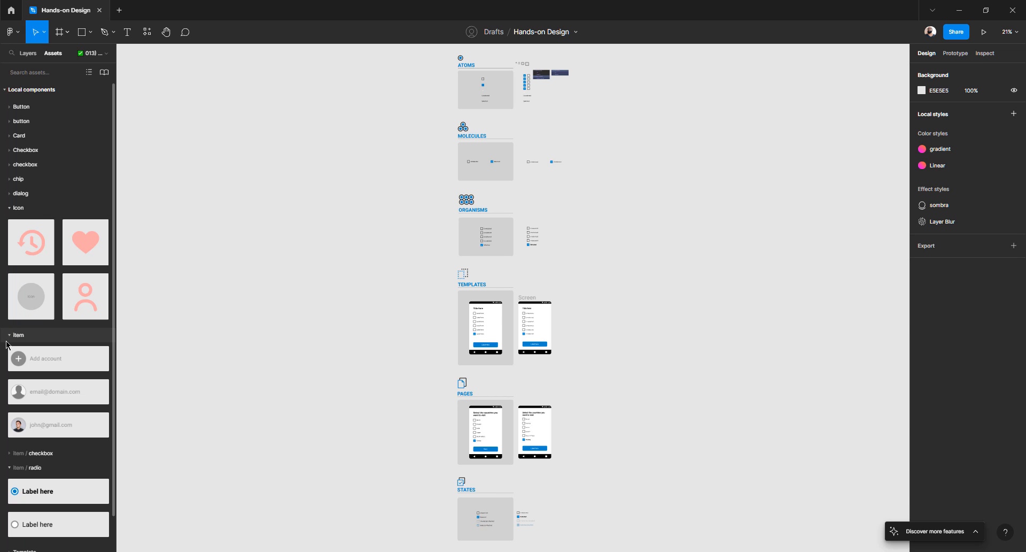
scroll(34, 363, down, 1)
click(23, 511)
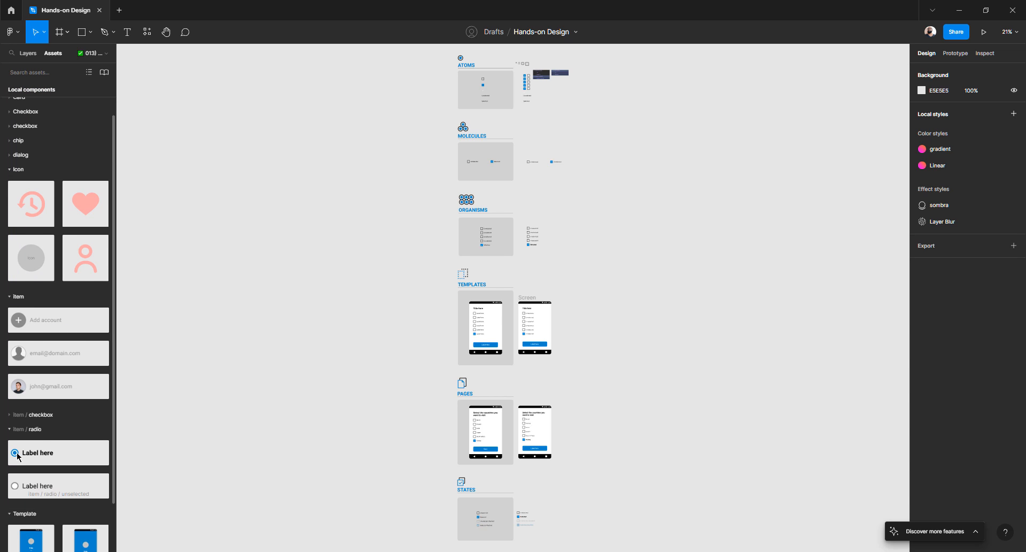
scroll(23, 454, down, 2)
scroll(25, 449, up, 2)
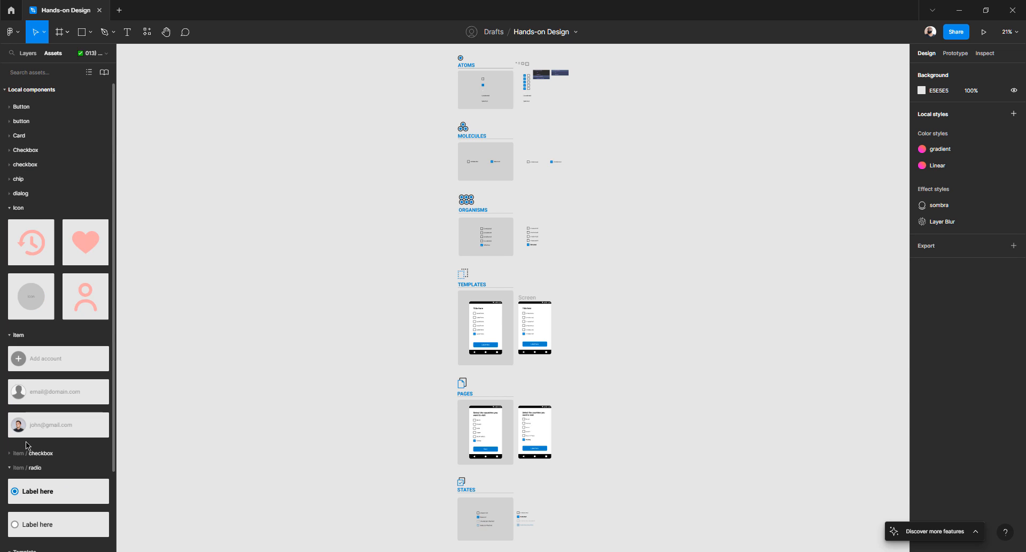
- Examine the dialog, chip, checkbox, Card and button component groups, including the active checkboxes and ghost buttons
click(9, 194)
click(7, 180)
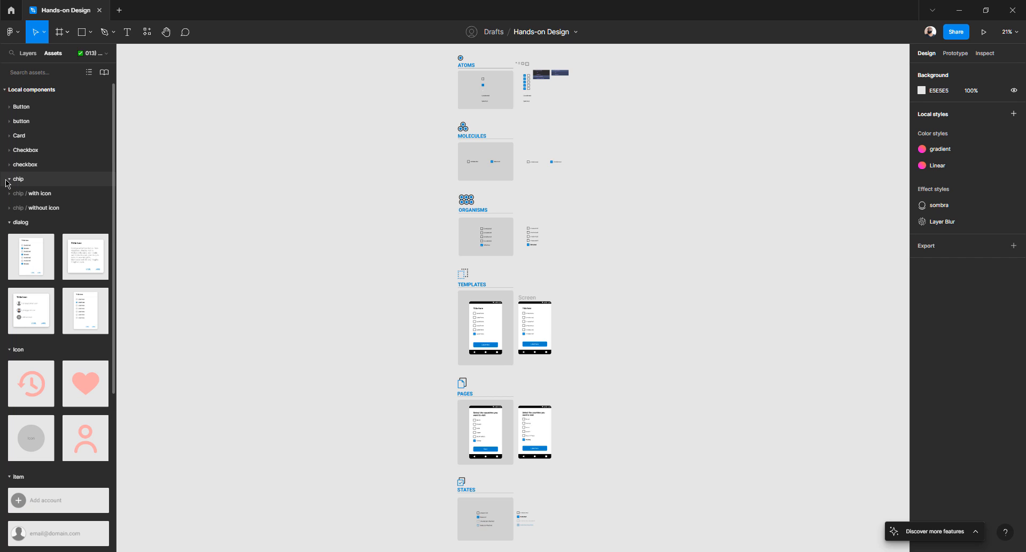
click(7, 167)
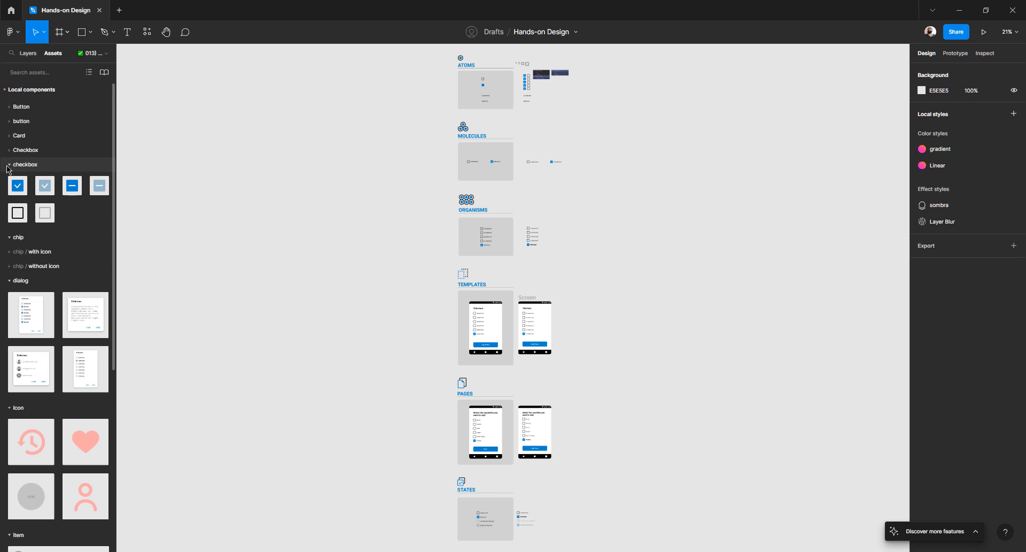
click(9, 151)
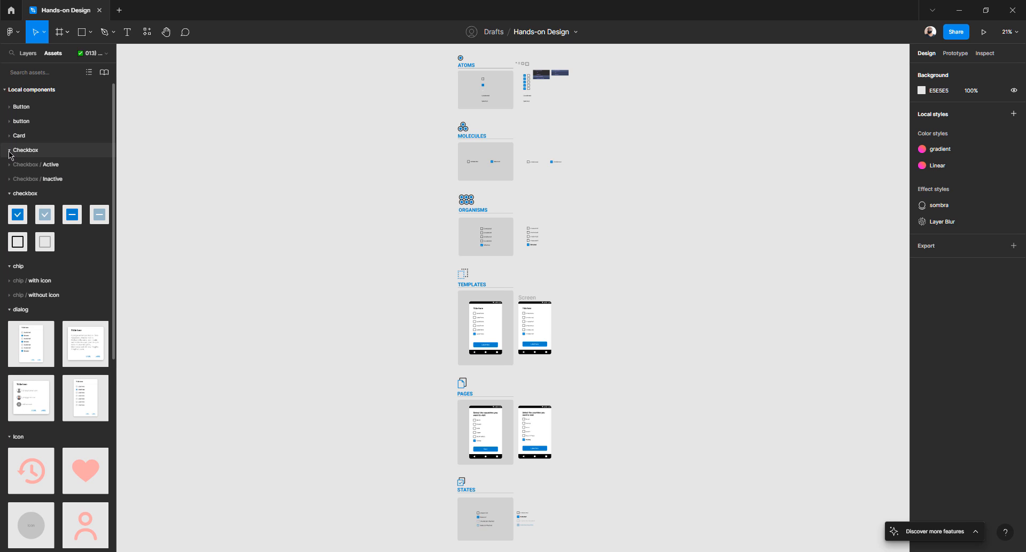
click(9, 167)
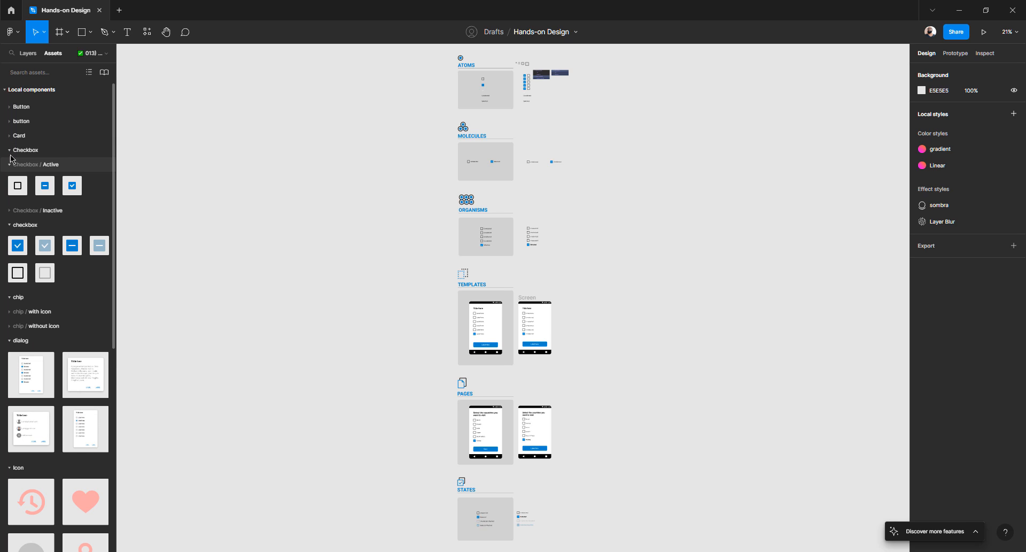
click(8, 133)
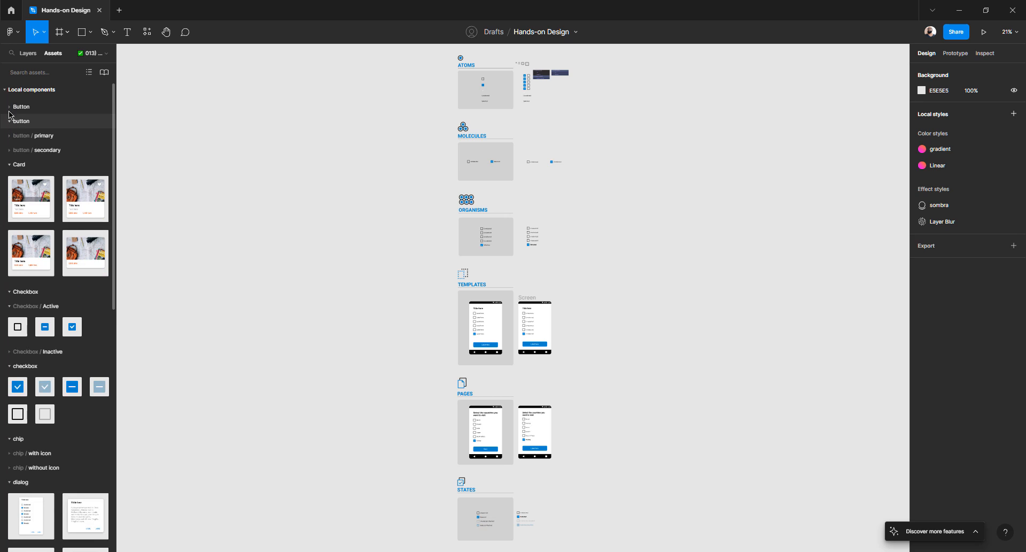
click(9, 121)
click(11, 108)
click(10, 135)
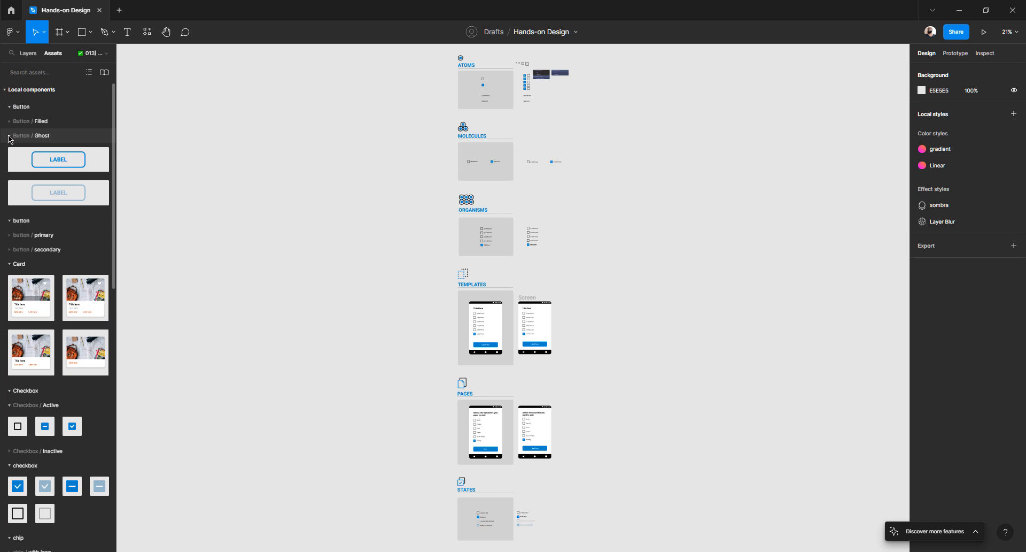
- Return to the Date Picker page and examine the structure, size and stroke of the sample's lower arrow
click(28, 55)
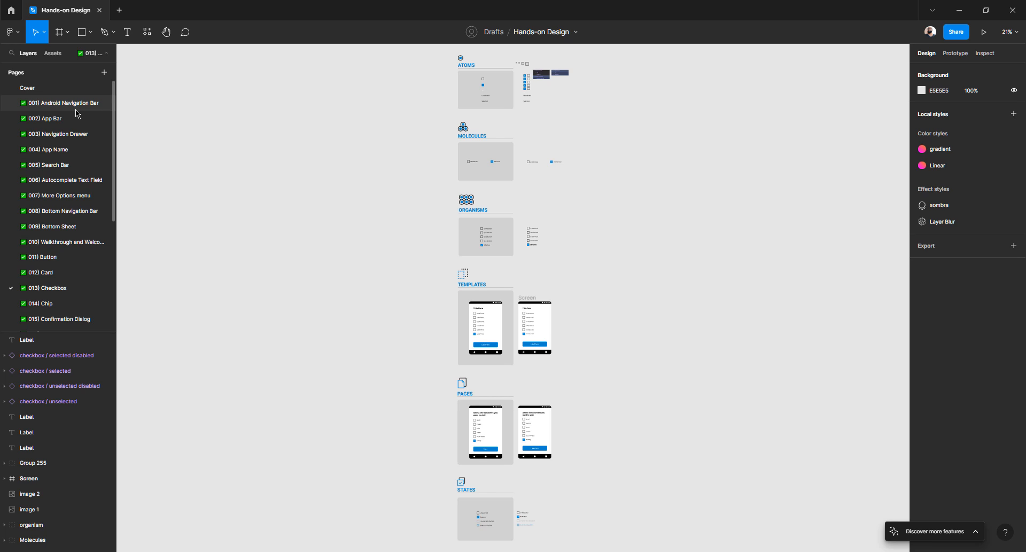
scroll(62, 235, down, 5)
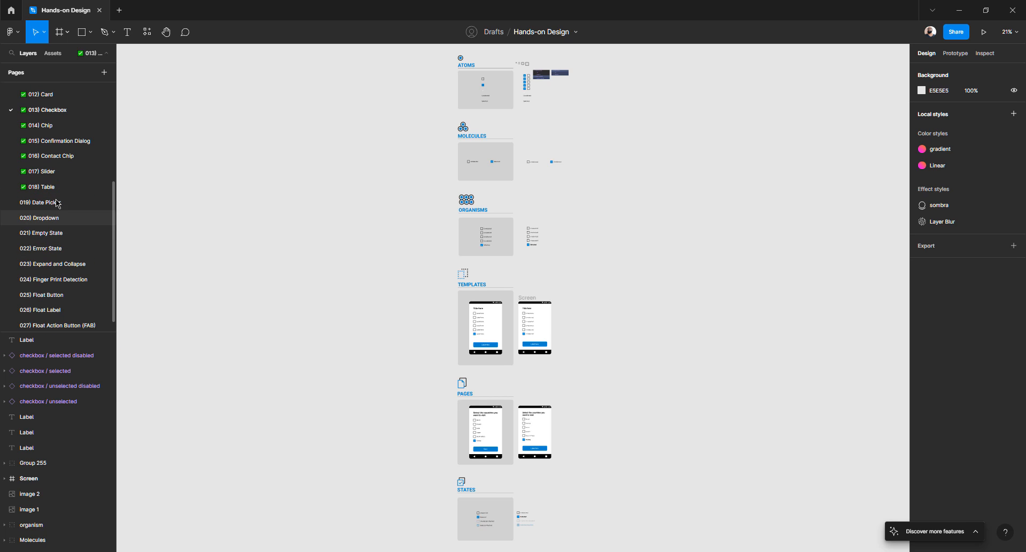
click(56, 203)
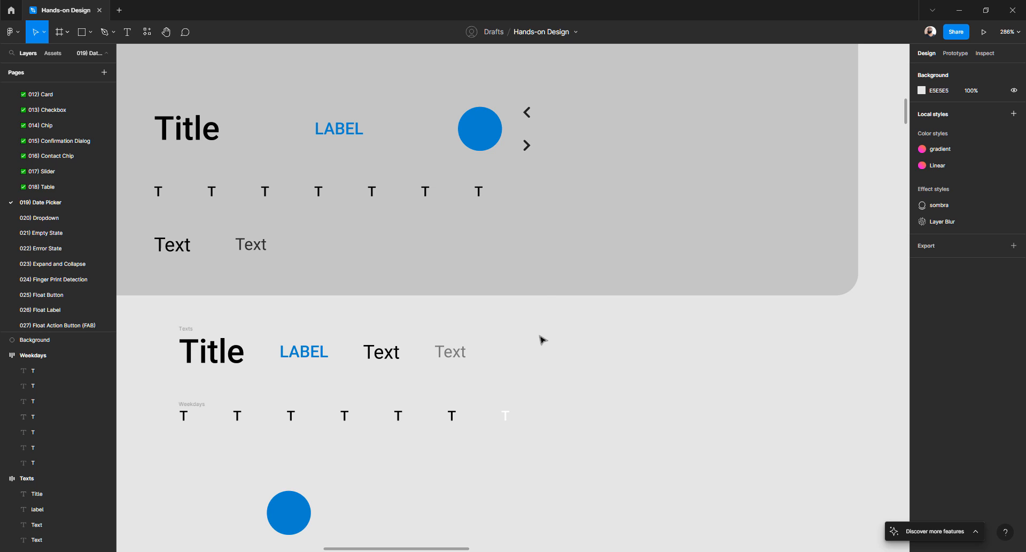
click(529, 148)
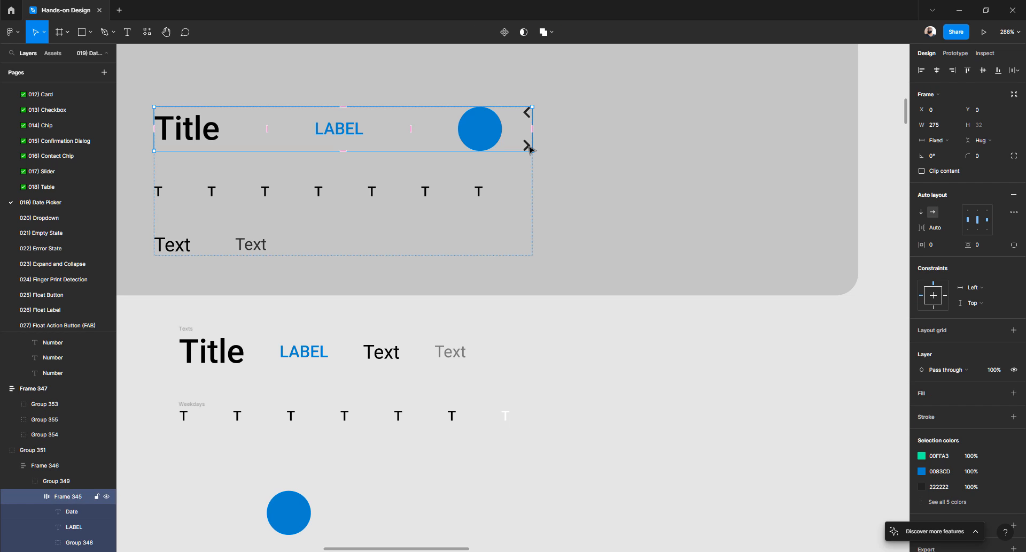
double_click(529, 148)
double_click(529, 149)
double_click(530, 148)
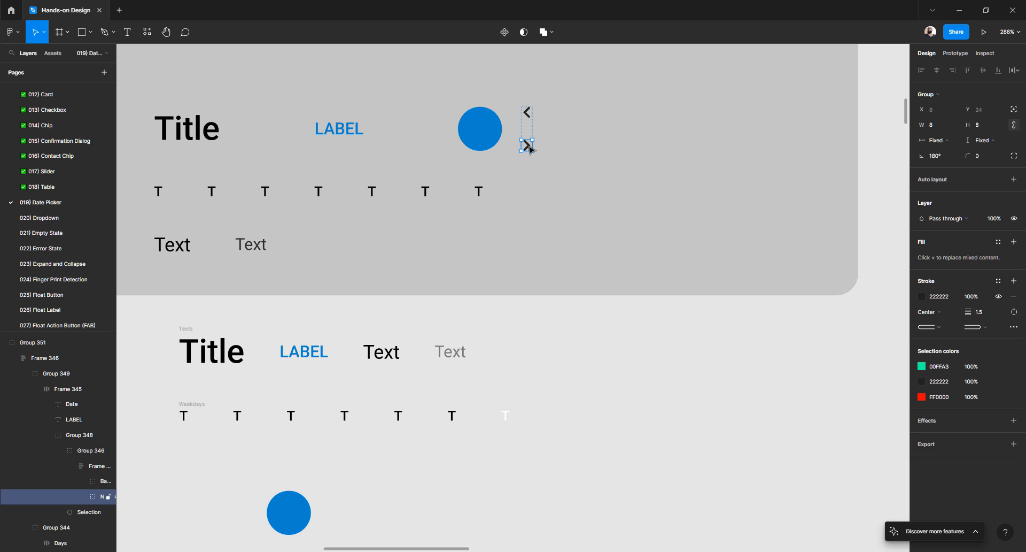
click(532, 385)
- Draw a right-pointing chevron about 6 wide and 12 high beside the grey Text sample with the Pen tool
scroll(531, 385, up, 5)
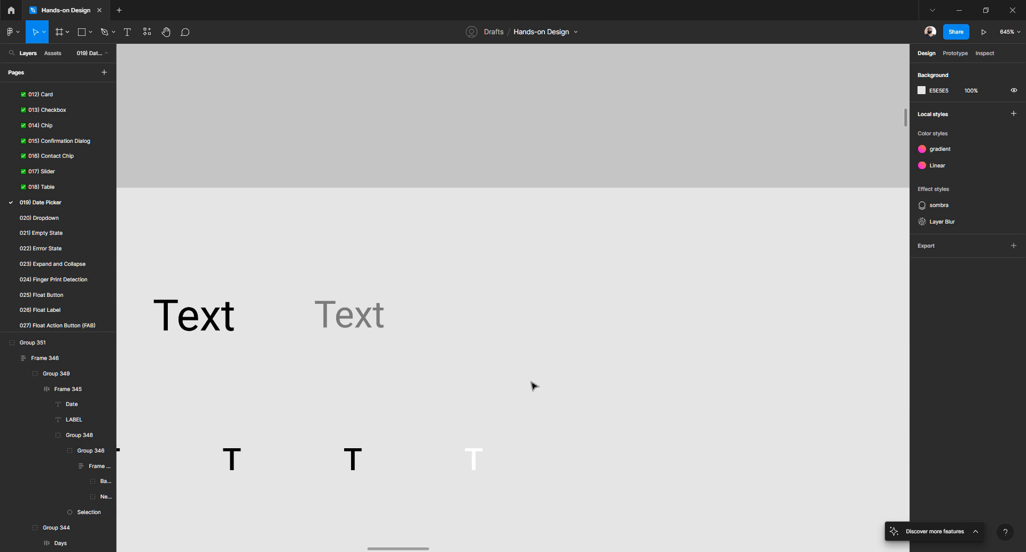
key(p)
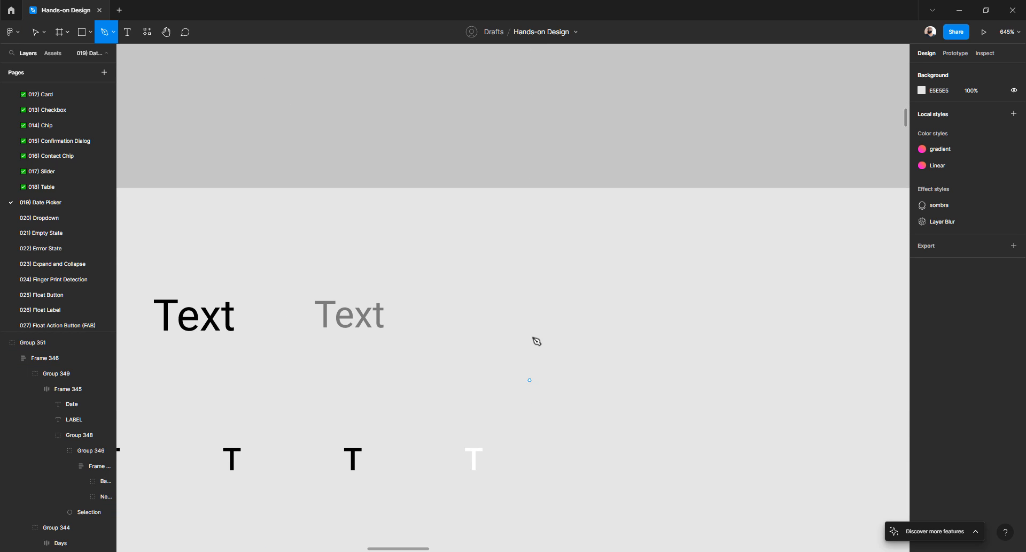
click(524, 295)
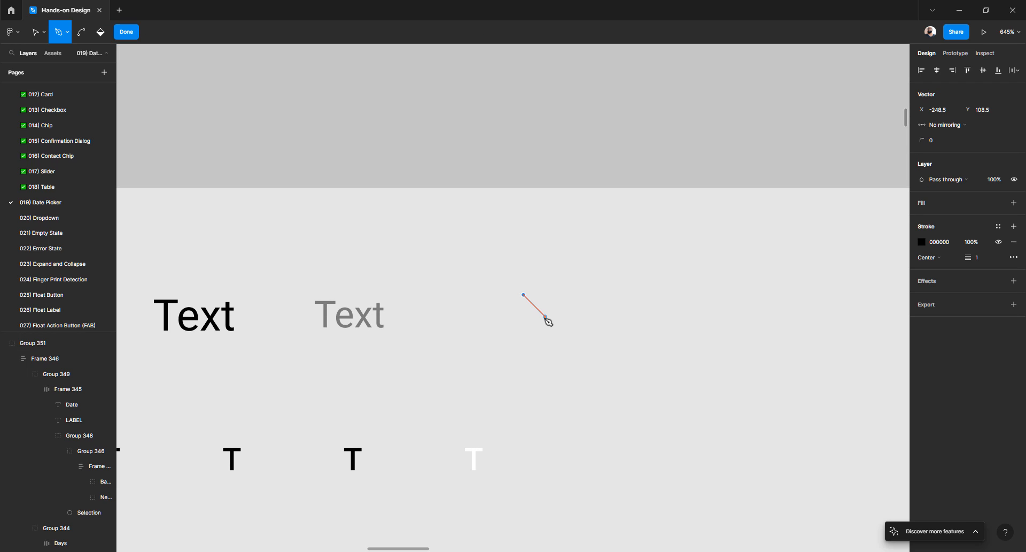
click(542, 313)
click(521, 329)
key(Escape)
key(Escape)
click(577, 312)
- Try setting the new chevron's width to 12, and undo the change
click(544, 315)
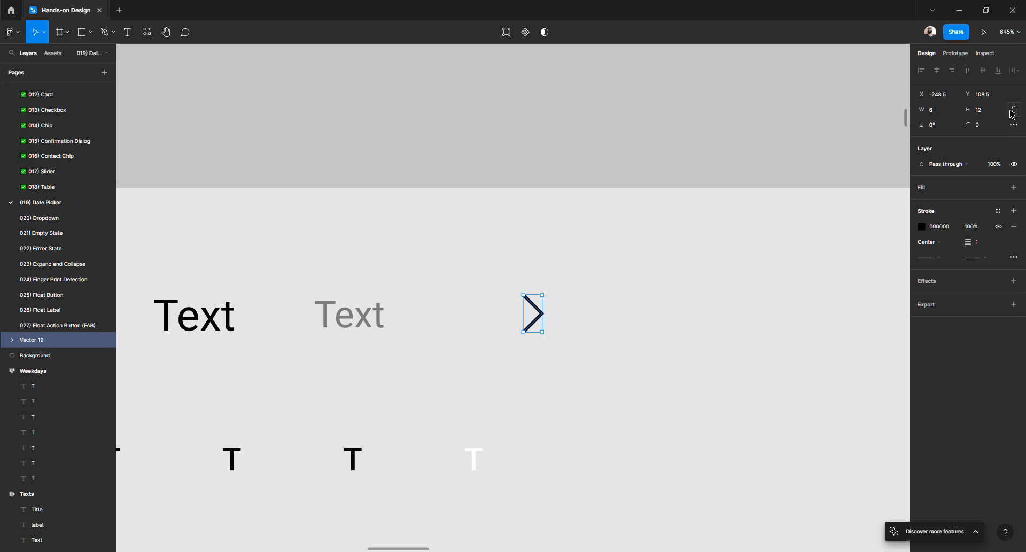
click(946, 116)
text(12)
key(Return)
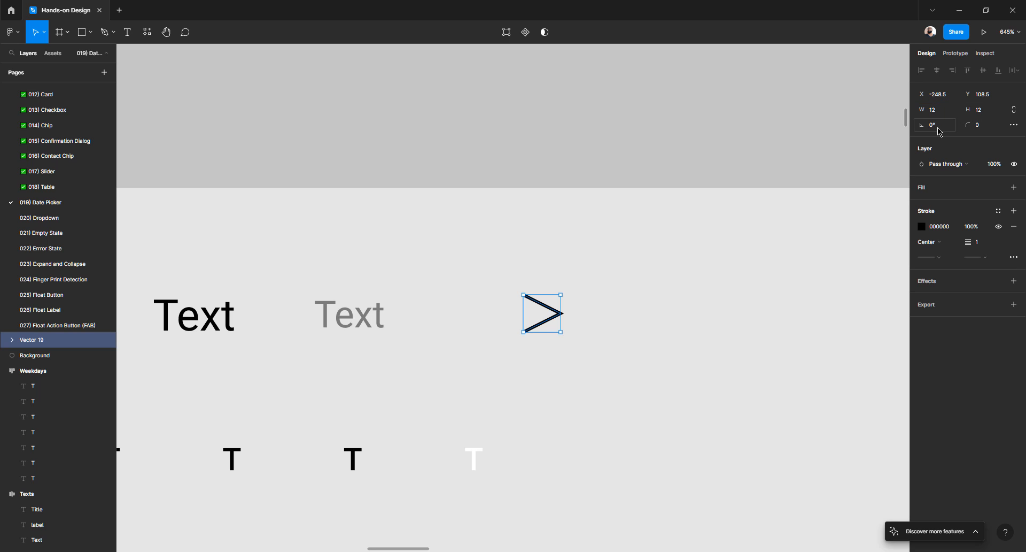
key(ctrl+z)
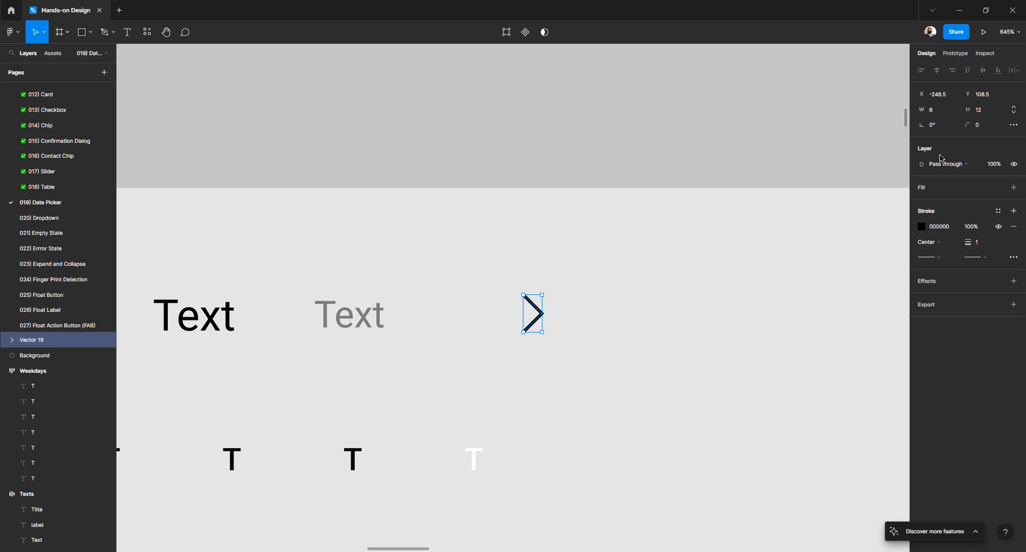
- Resize the chevron to a height of 8 and narrow it to a width of 5
click(937, 111)
text(8)
key(Tab)
key(Tab)
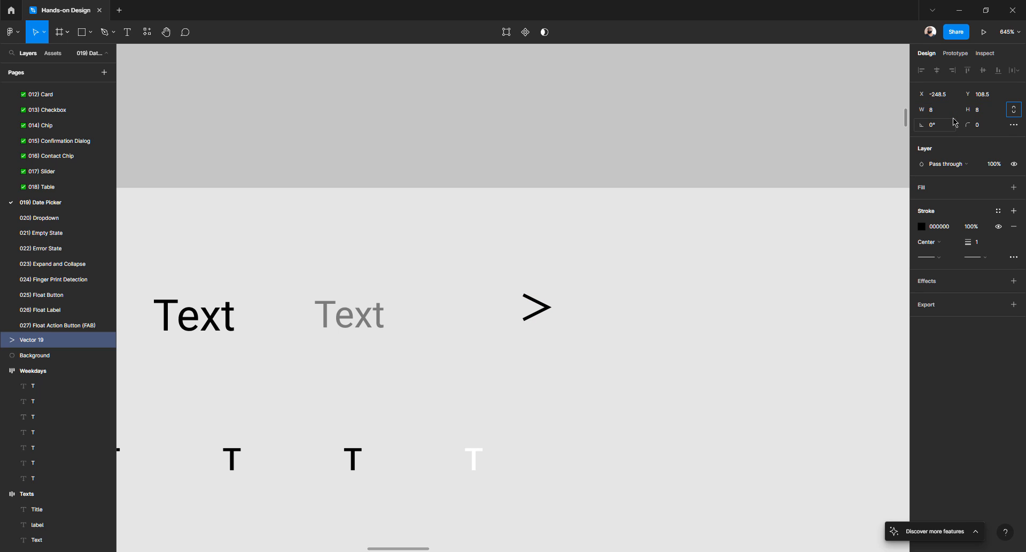
scroll(535, 302, up, 3)
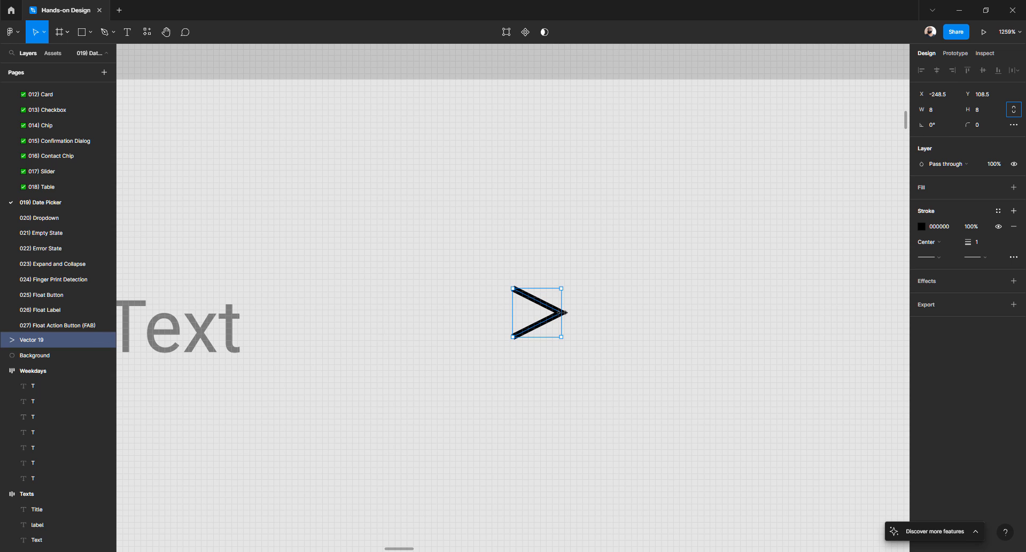
drag(566, 312, 543, 314)
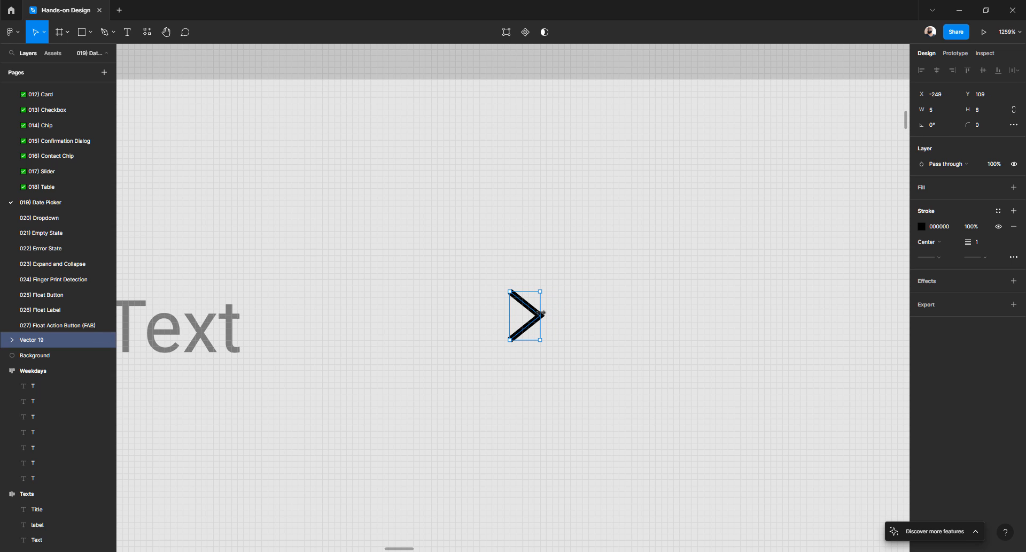
click(569, 311)
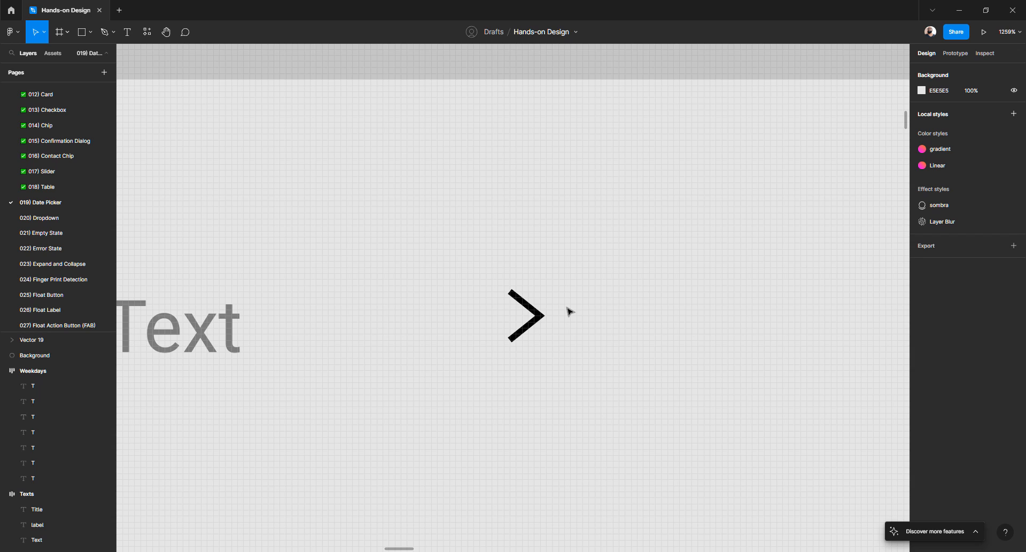
- Set the chevron's stroke weight to 2
scroll(570, 311, down, 5)
scroll(559, 313, up, 2)
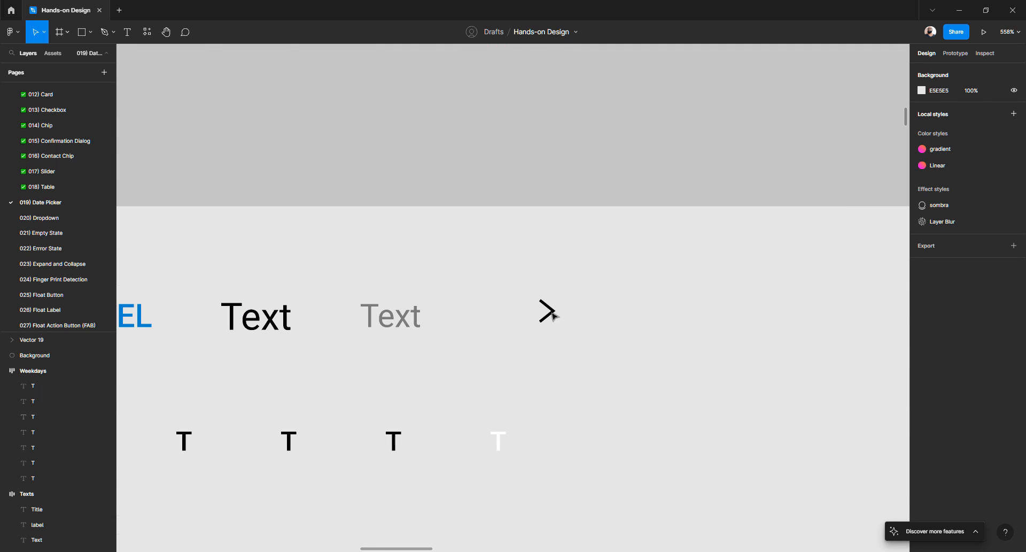
click(553, 314)
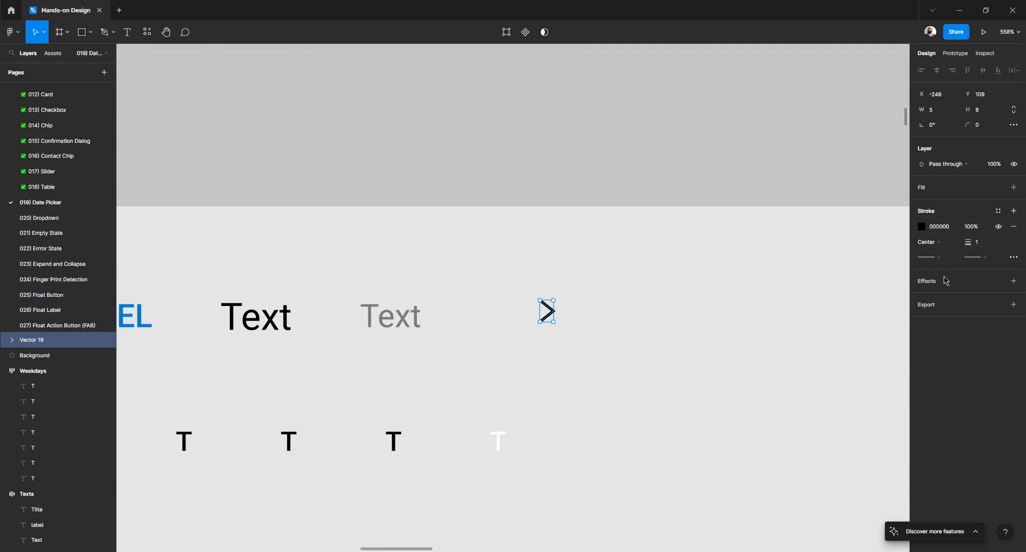
click(984, 242)
key(Return)
click(585, 329)
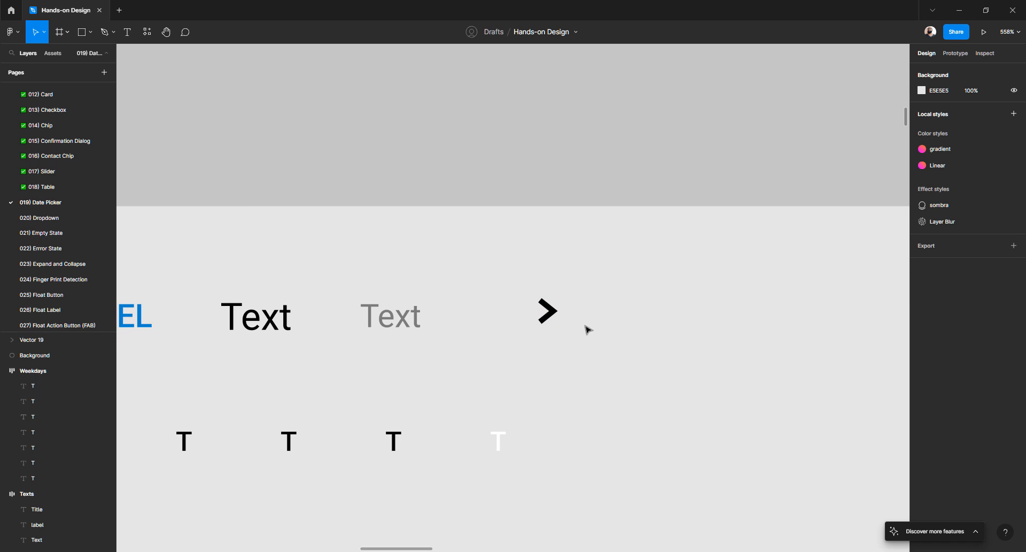
- Compare the chevron with the sample's lower arrow and give the chevron's stroke Round end points
scroll(587, 329, up, 2)
scroll(587, 329, down, 5)
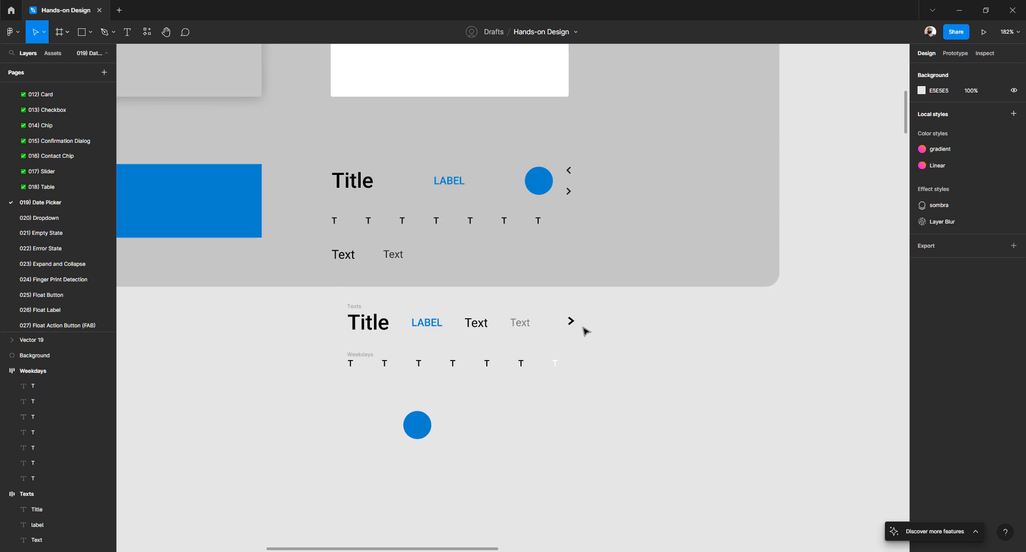
scroll(586, 331, up, 4)
scroll(556, 278, up, 8)
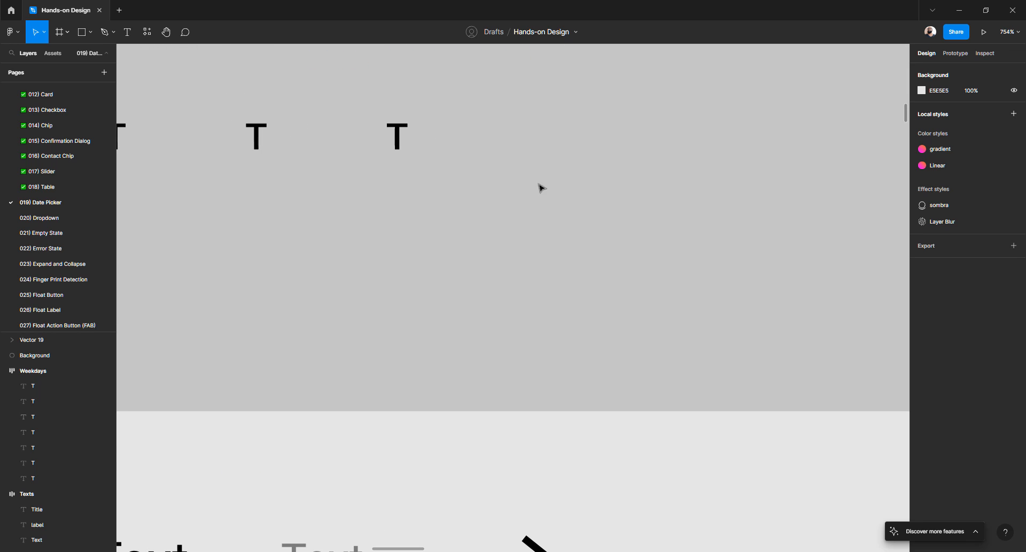
click(532, 183)
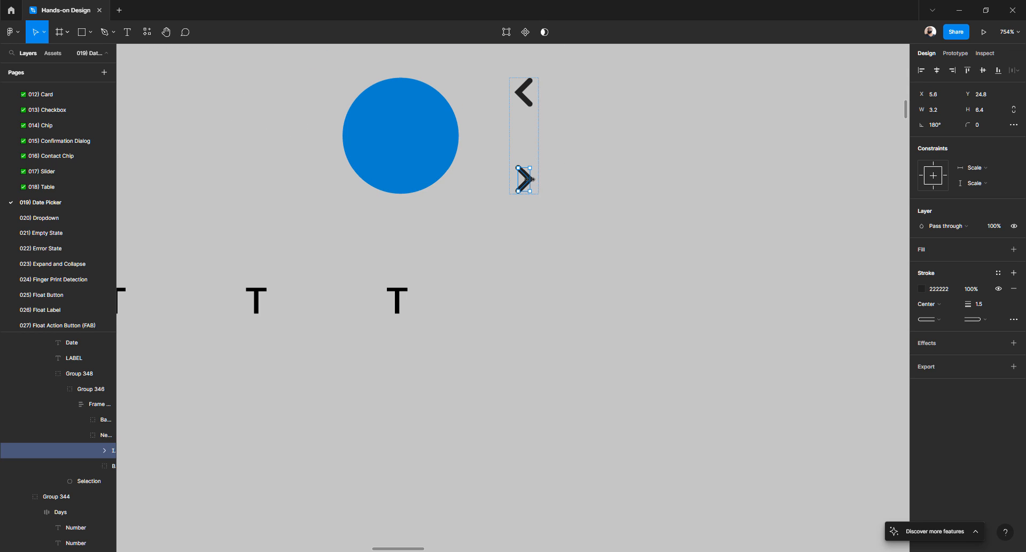
scroll(517, 300, down, 5)
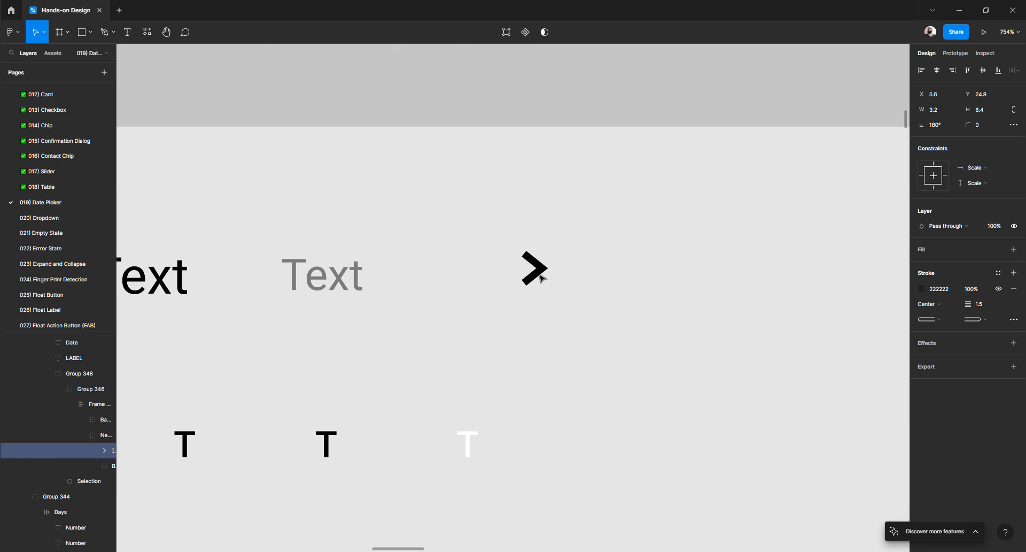
click(542, 278)
scroll(541, 278, down, 3)
scroll(541, 278, up, 6)
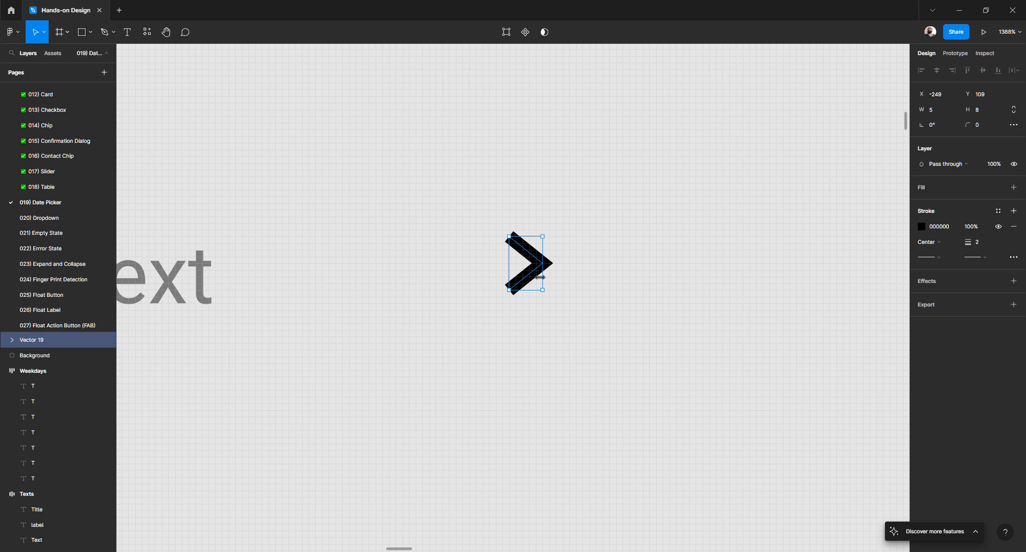
click(989, 259)
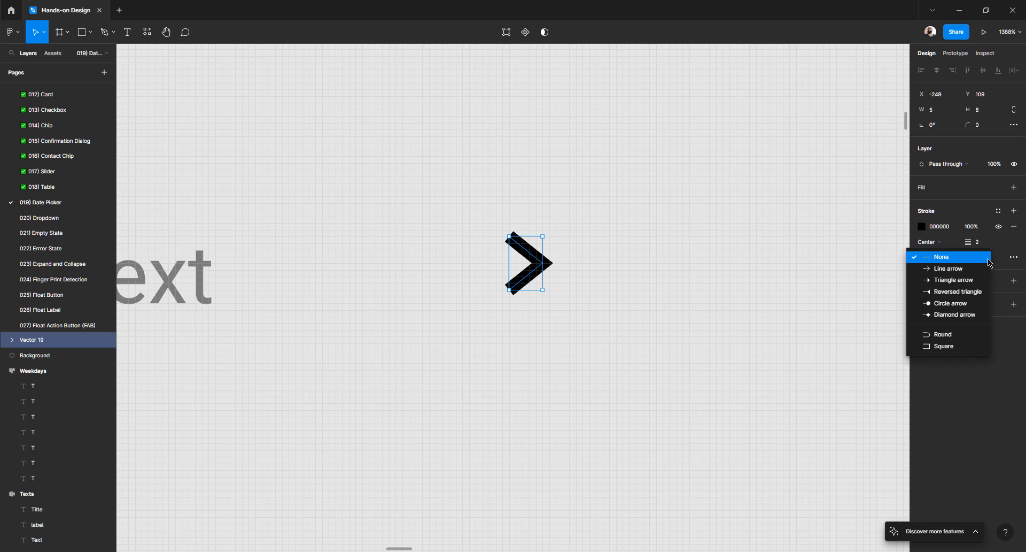
click(957, 335)
scroll(518, 252, up, 3)
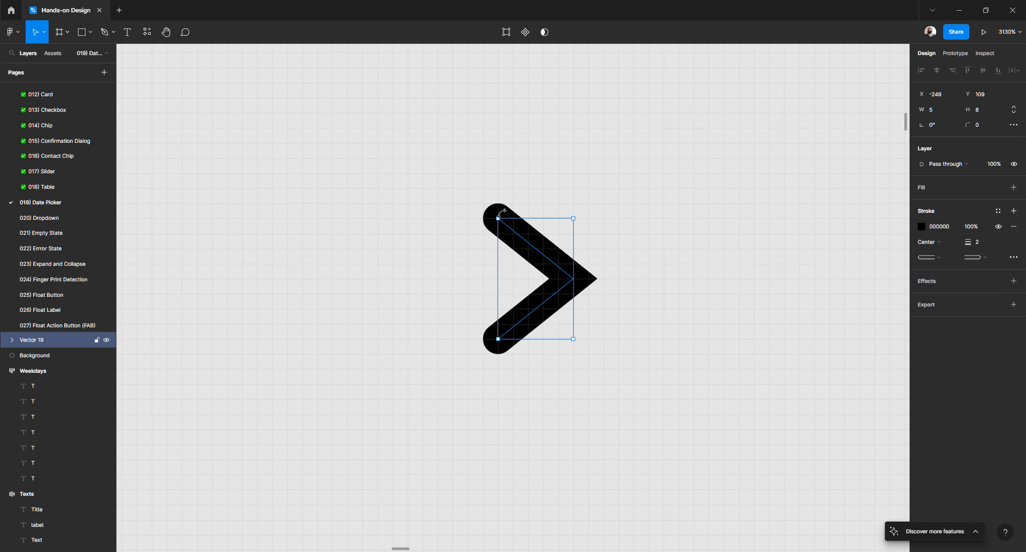
- Change the chevron's corner join to round in the advanced stroke settings
click(992, 261)
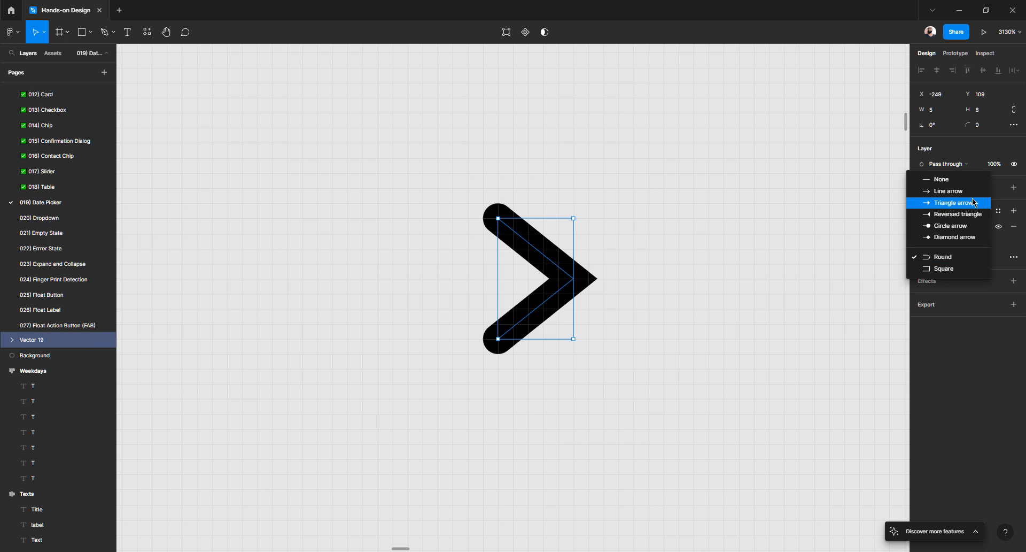
click(971, 347)
click(1014, 258)
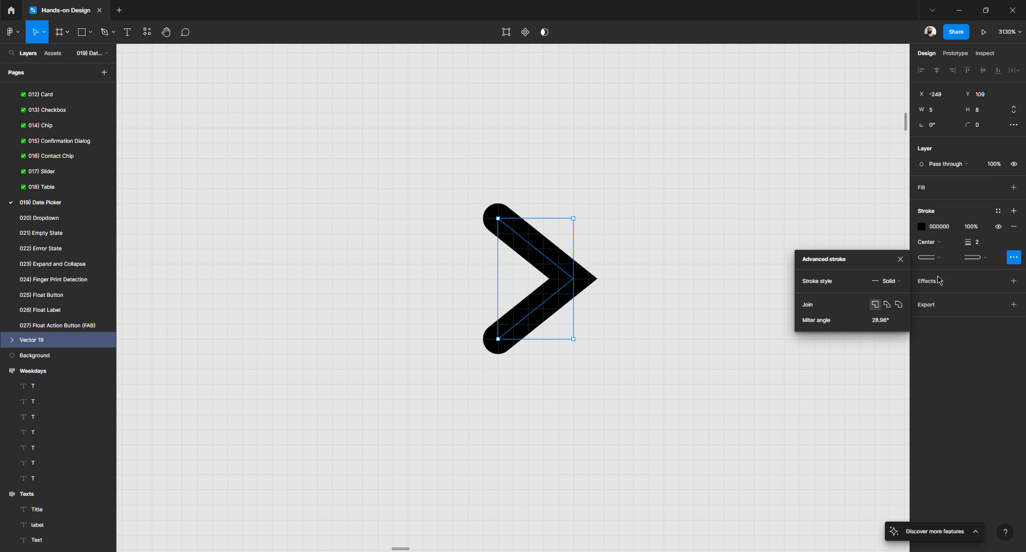
click(900, 304)
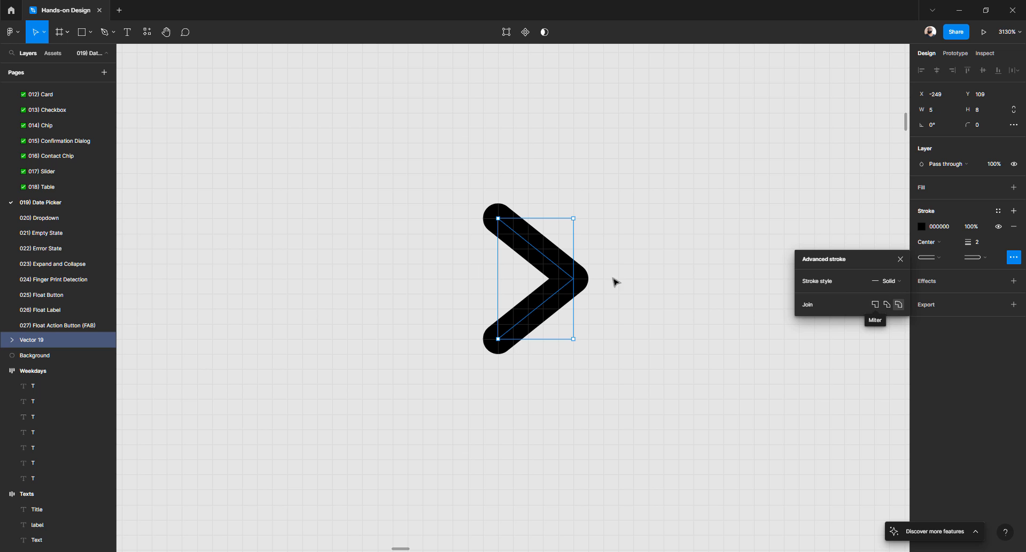
click(408, 366)
- Try a stroke weight of 1 on the chevron, compare it with the sample arrows, and restore the thicker stroke
scroll(513, 294, down, 10)
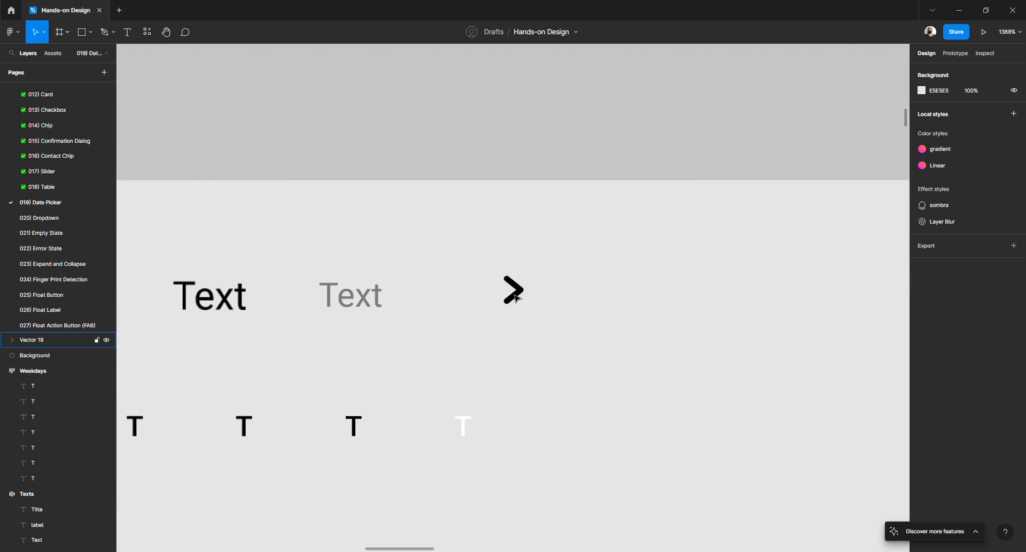
scroll(531, 313, up, 5)
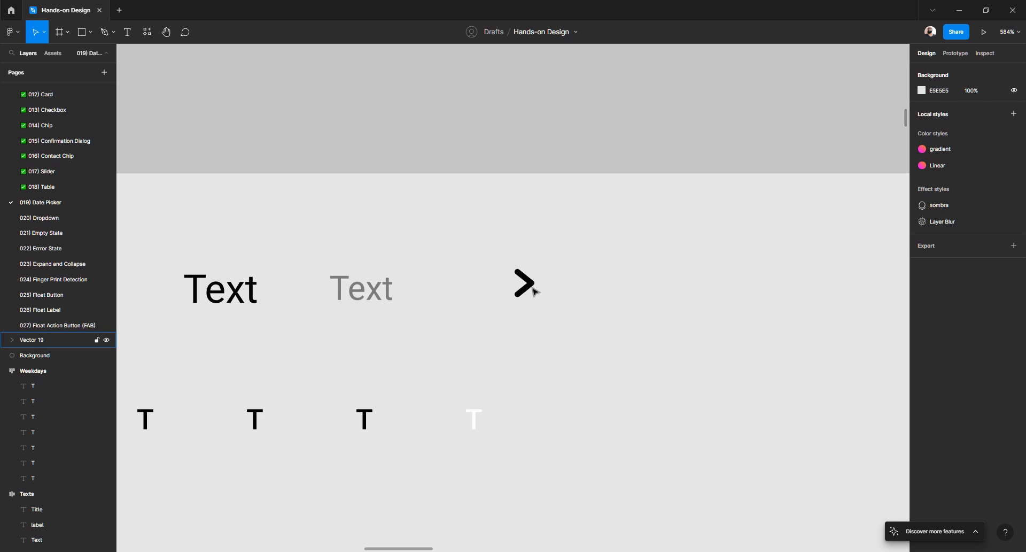
click(533, 288)
click(978, 244)
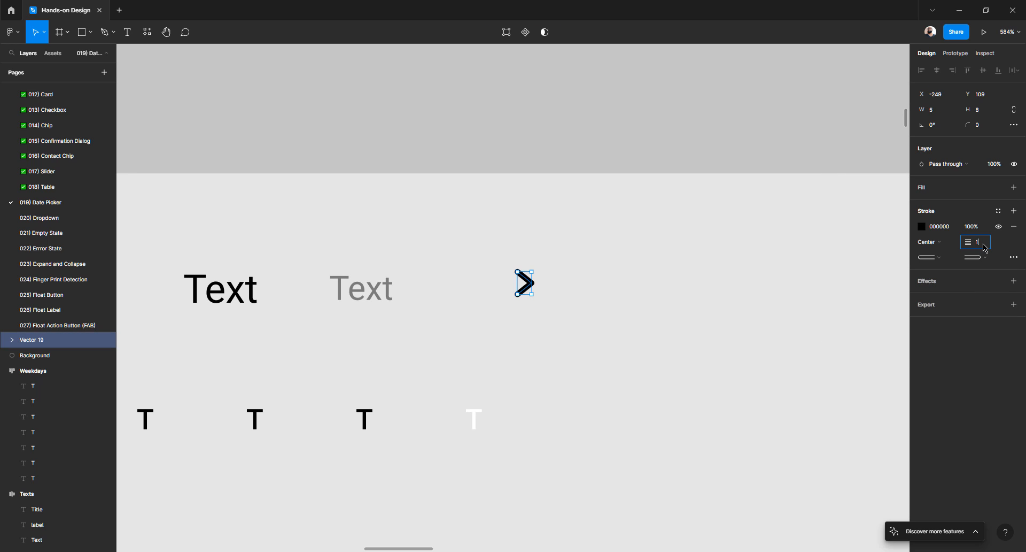
text(1)
key(Return)
click(610, 319)
scroll(612, 319, down, 3)
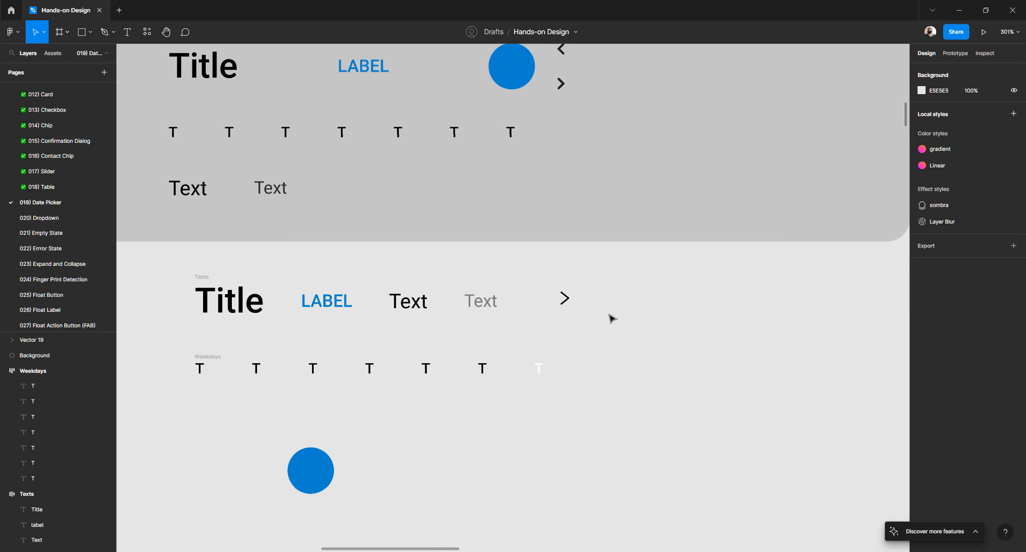
scroll(611, 319, down, 2)
scroll(572, 313, up, 6)
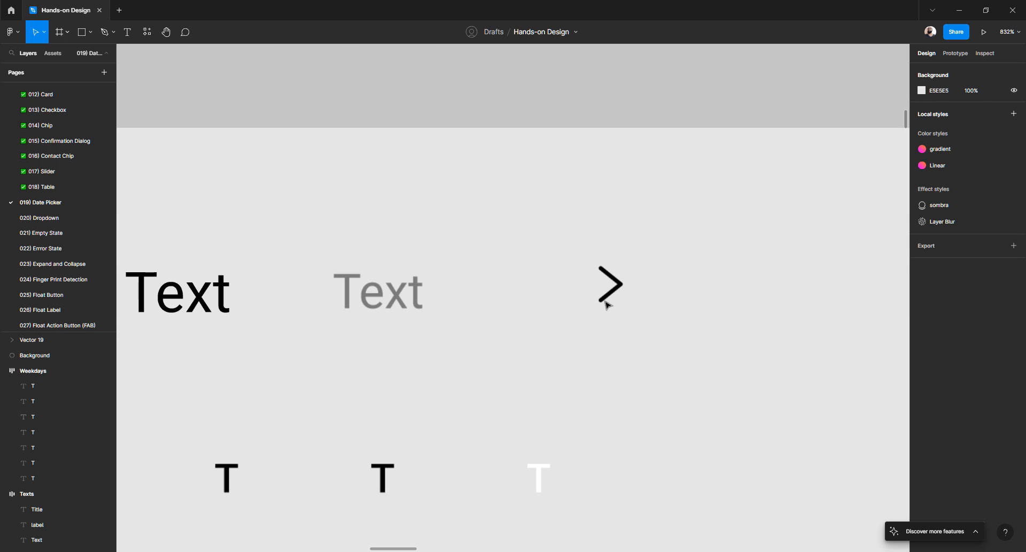
click(613, 292)
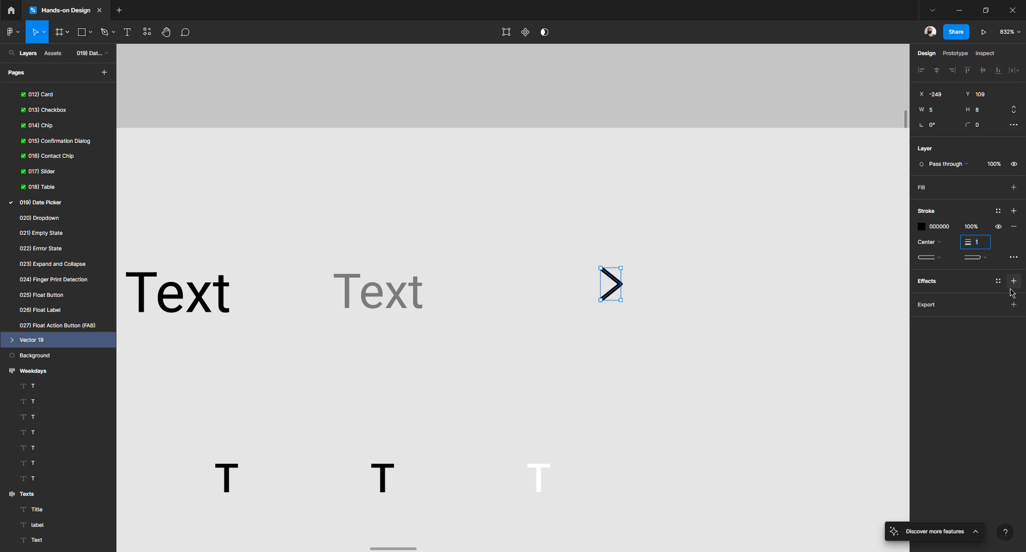
click(660, 357)
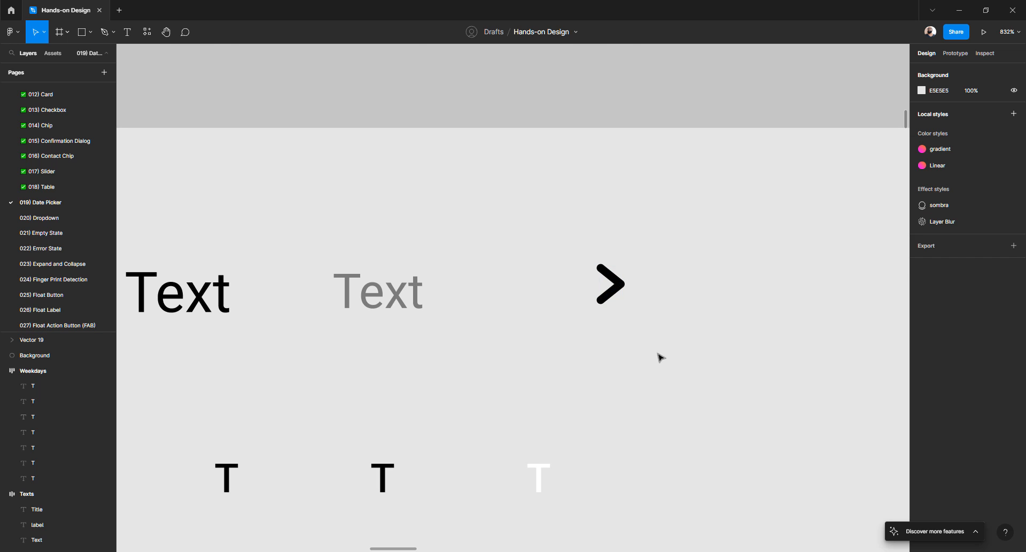
- Draw an 8 × 8 square just to the right of the chevron
scroll(656, 354, down, 3)
scroll(653, 339, up, 2)
click(639, 327)
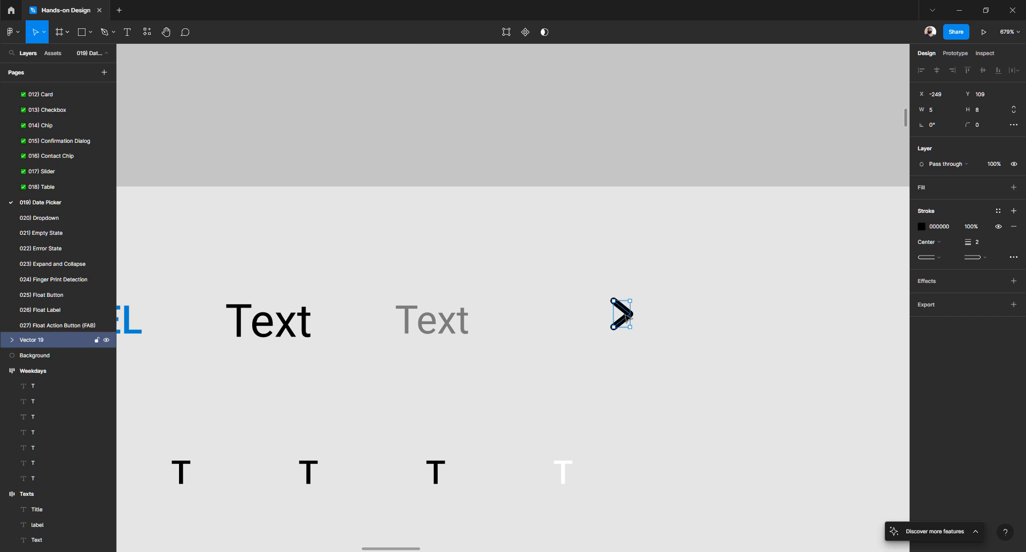
scroll(631, 321, up, 5)
click(489, 339)
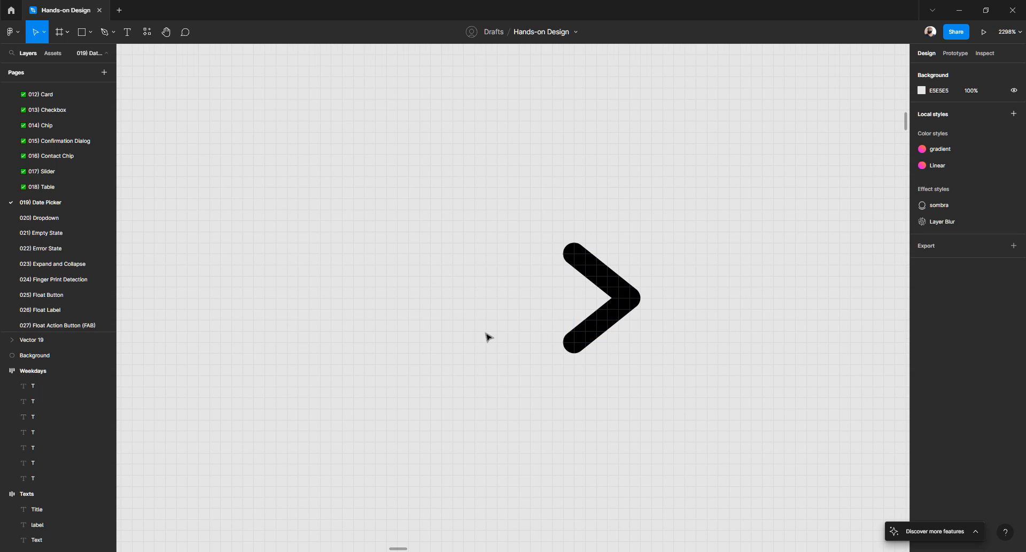
scroll(503, 310, right, 3)
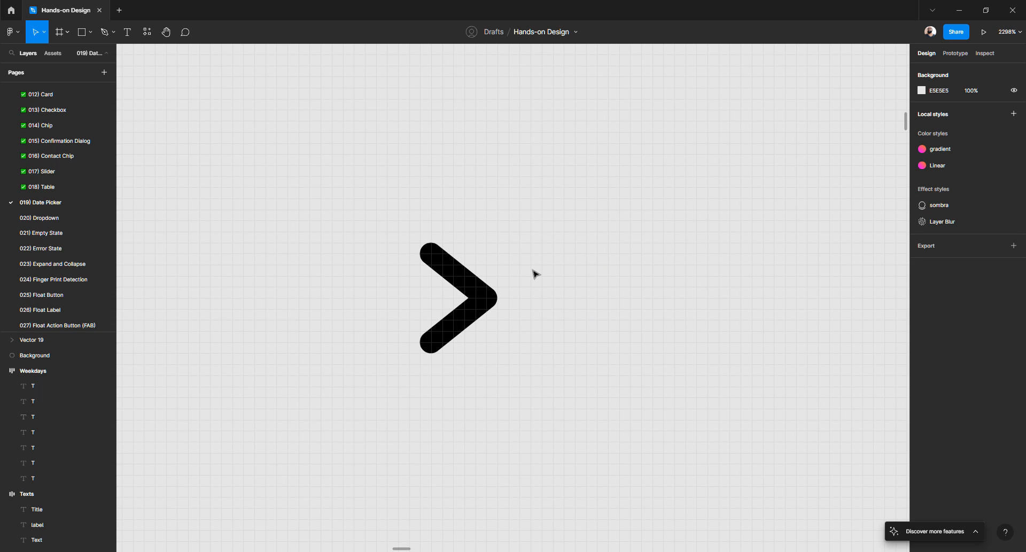
key(r)
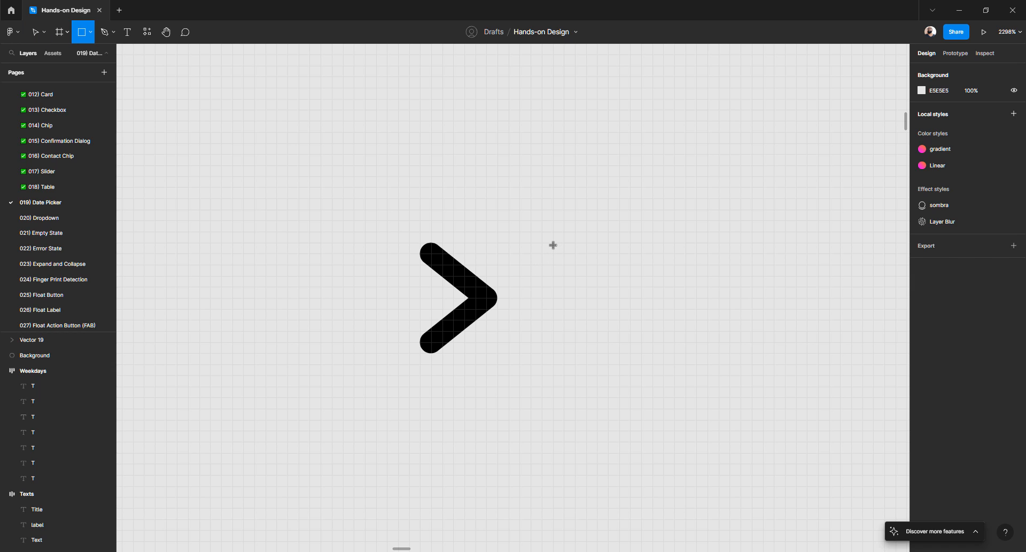
mouse_move(553, 242)
mouse_down()
mouse_move(664, 353)
mouse_move(638, 335)
mouse_up()
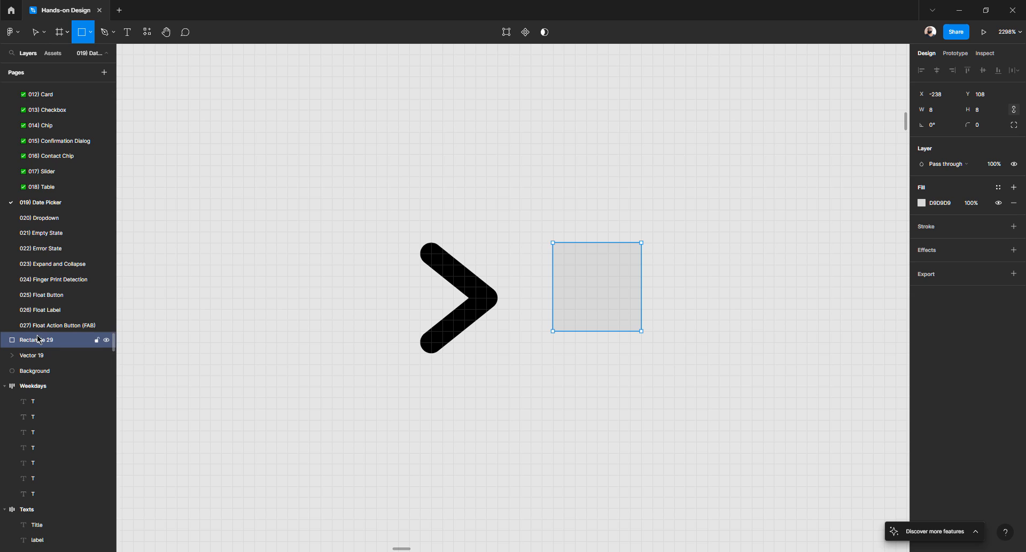
- Rename the new square's layer to Background and fill it with red FF0000
double_click(38, 340)
text(Backg)
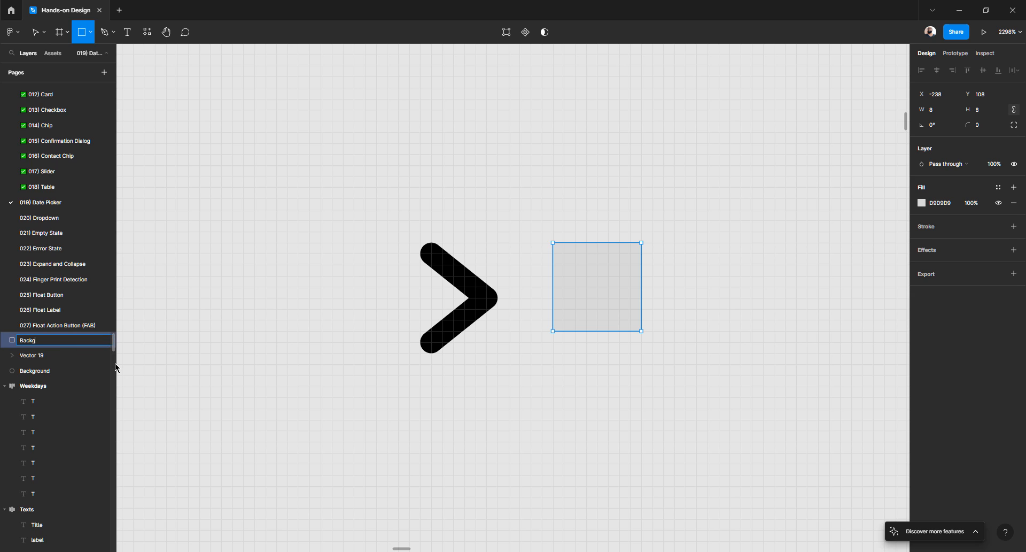
text(round)
key(Return)
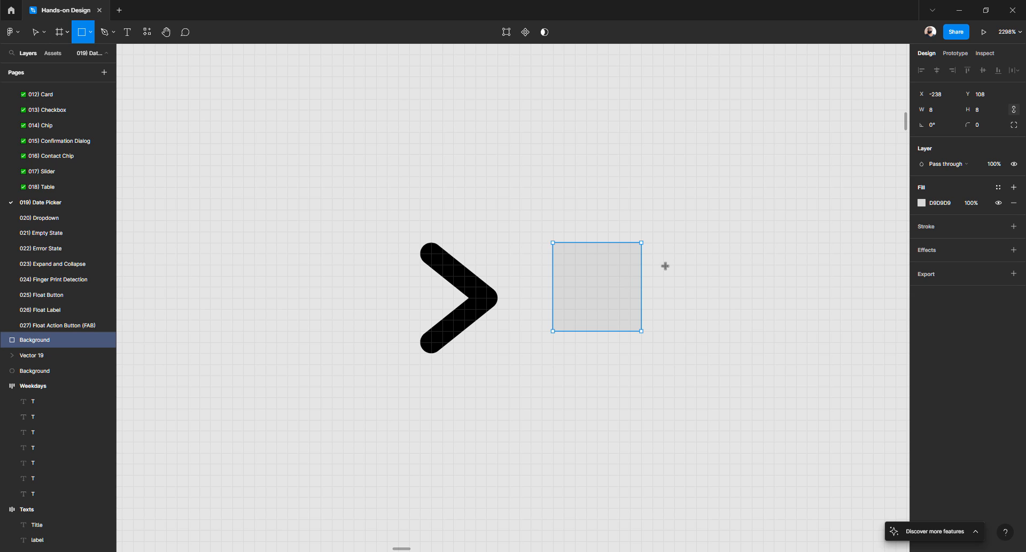
click(920, 206)
drag(862, 261, 938, 179)
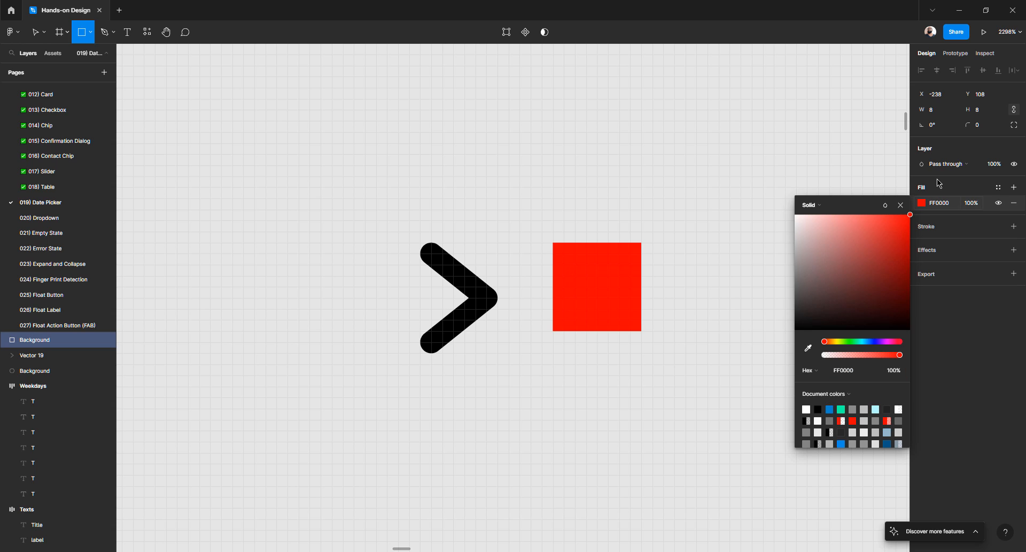
- Move the chevron over the red square, aligned with its right edge, and bring it in front of the square
click(36, 32)
click(244, 178)
drag(465, 302, 621, 289)
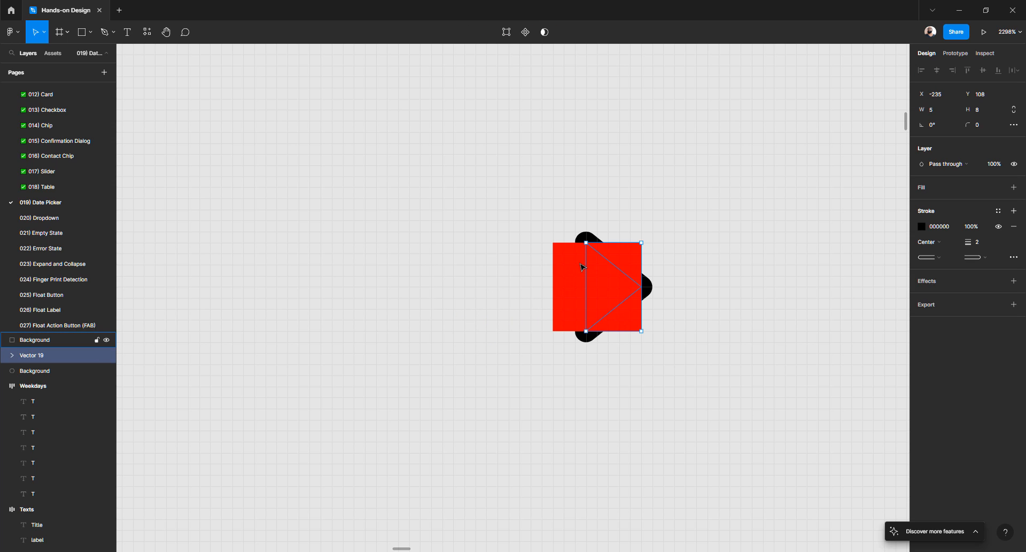
key(Delete)
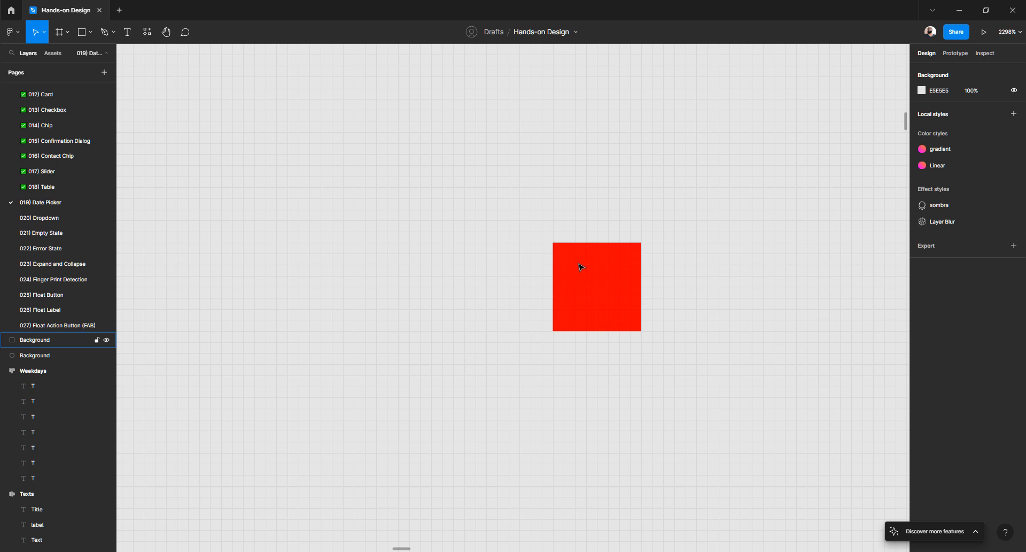
key(ctrl+z)
scroll(607, 269, up, 5)
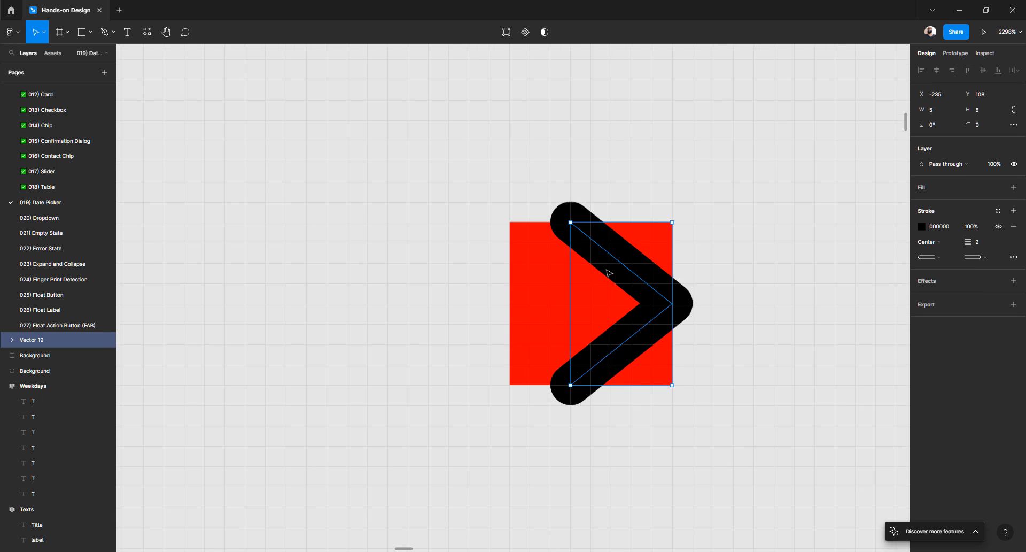
- Convert the chevron's stroke into a filled shape with Outline stroke
click(536, 132)
click(543, 162)
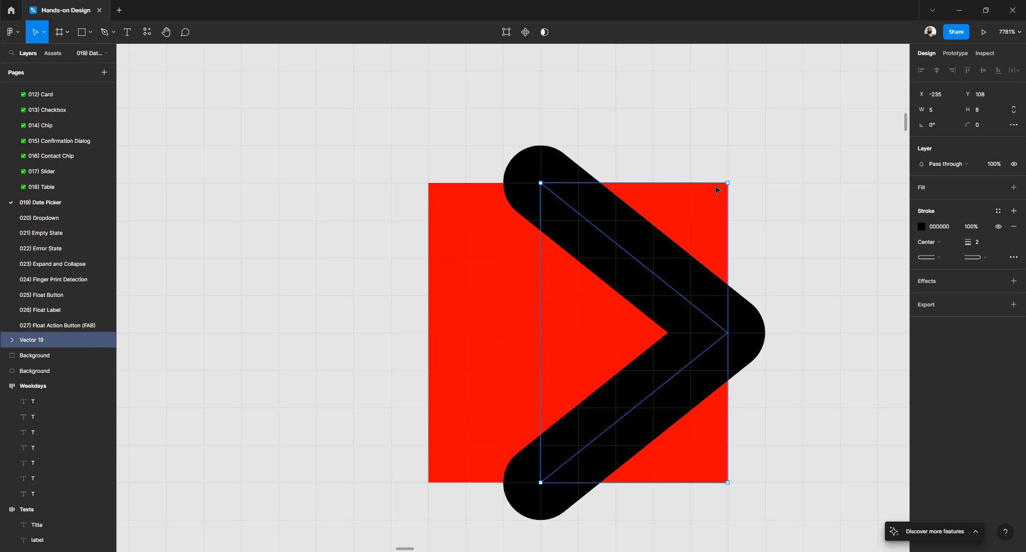
click(560, 133)
click(537, 167)
right_click(575, 215)
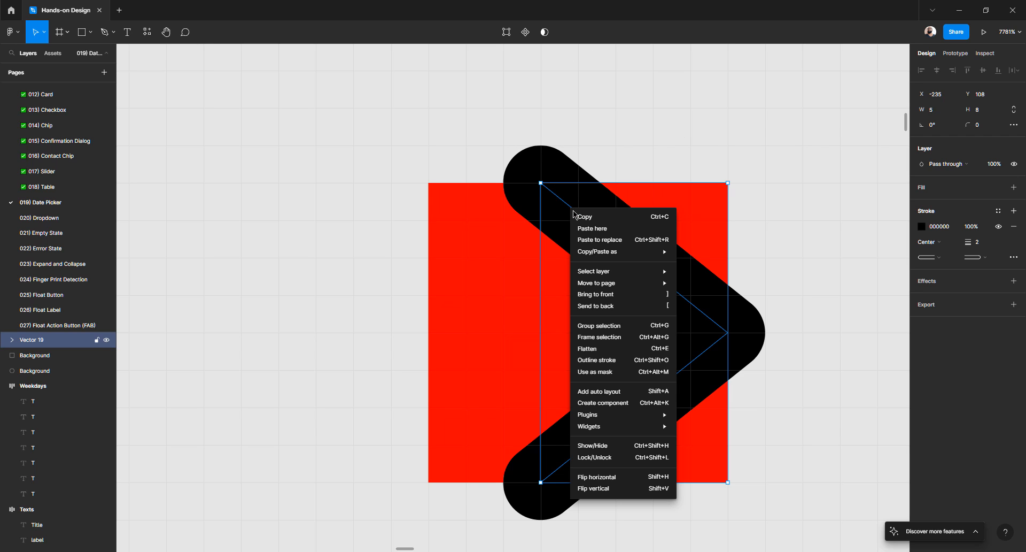
click(604, 363)
click(437, 142)
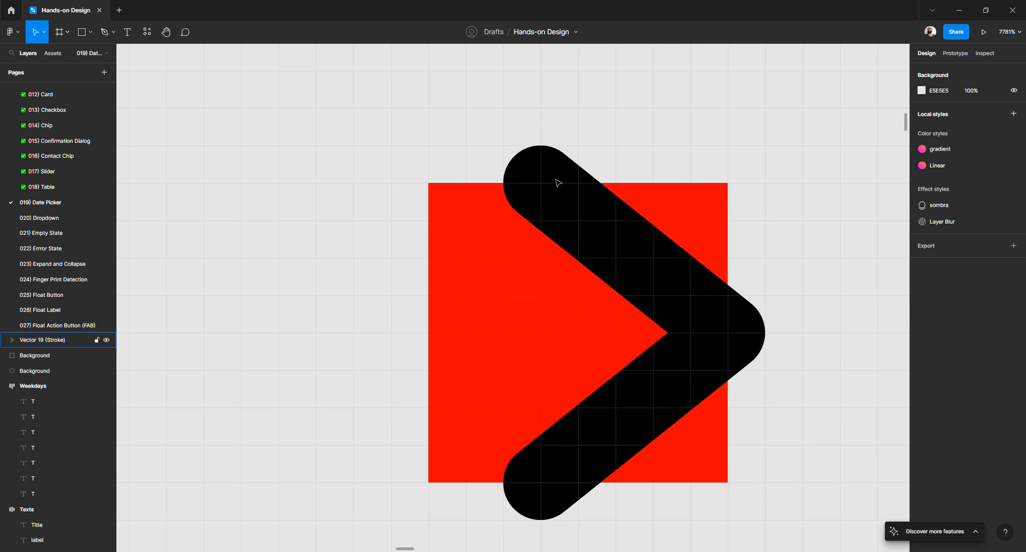
- Resize the outlined chevron to 5 × 8 and shift it toward the middle of the red square at X -236
click(559, 184)
drag(765, 146, 735, 193)
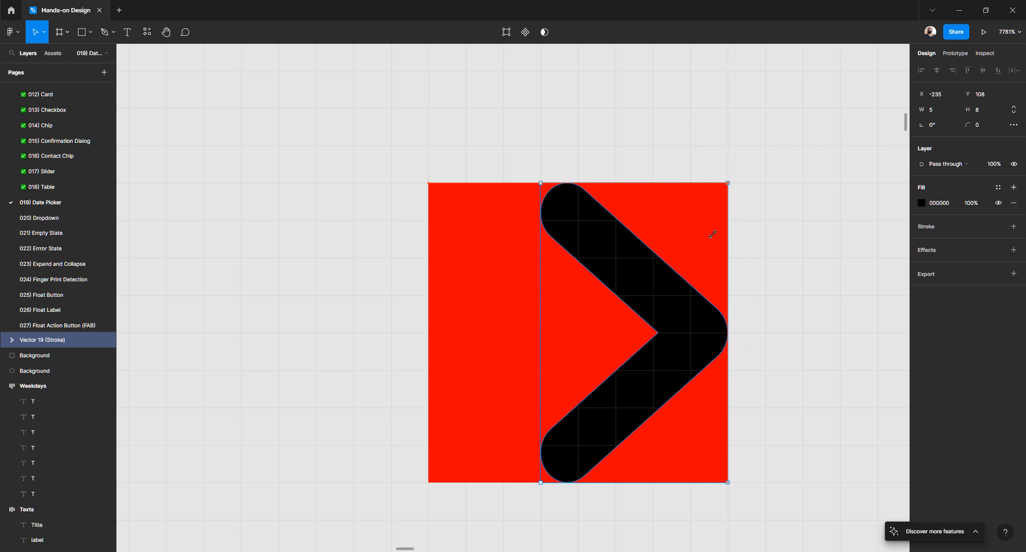
drag(712, 234, 700, 244)
key(ctrl+z)
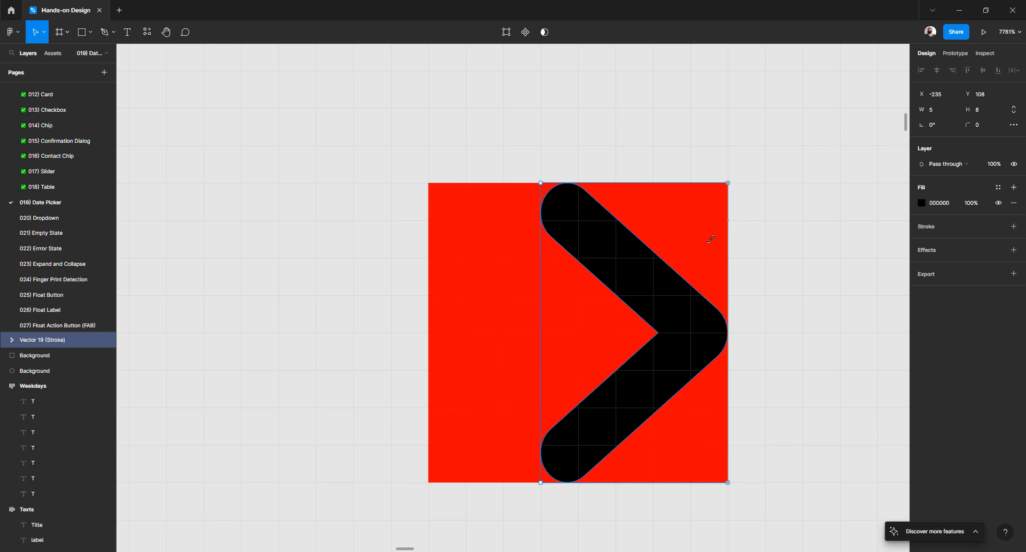
key(ctrl+shift+z)
key(ctrl+z)
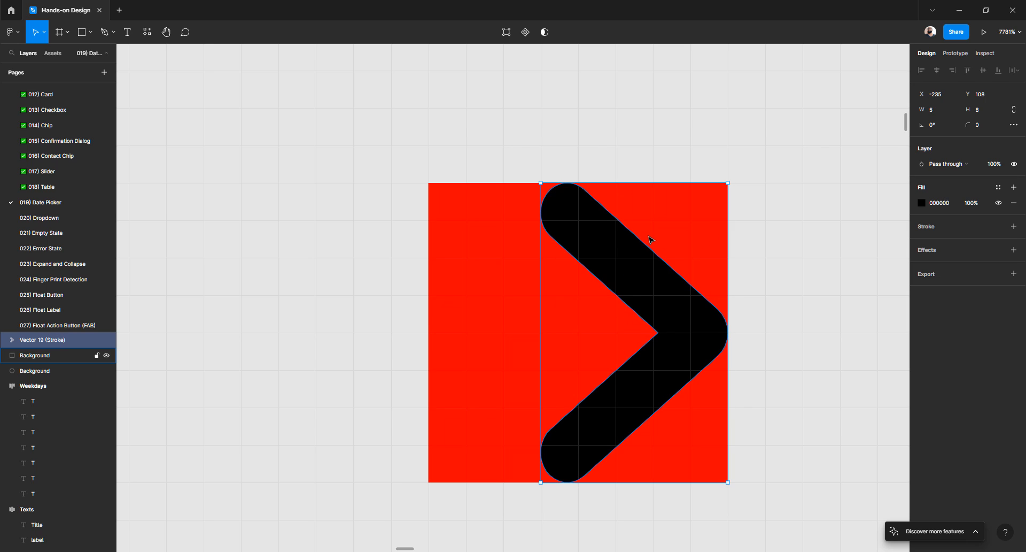
drag(686, 320, 657, 325)
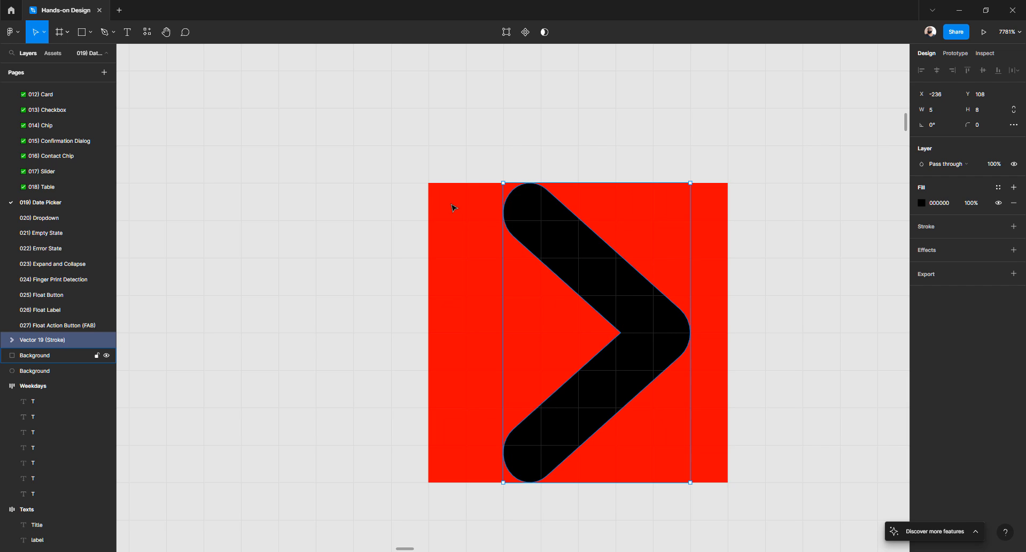
- Enlarge the red background square evenly around the chevron to 12 × 12
click(452, 207)
scroll(452, 208, down, 3)
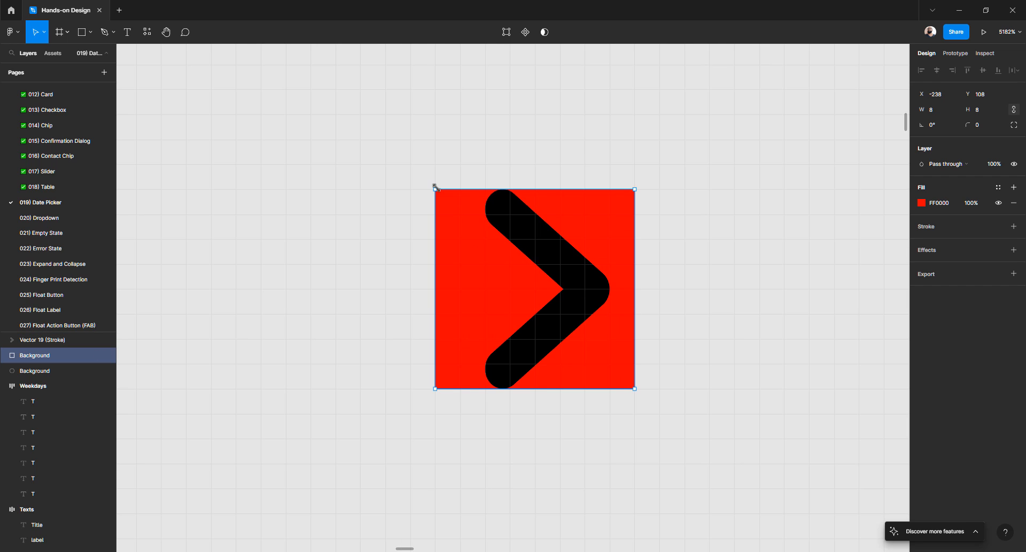
drag(430, 186, 421, 179)
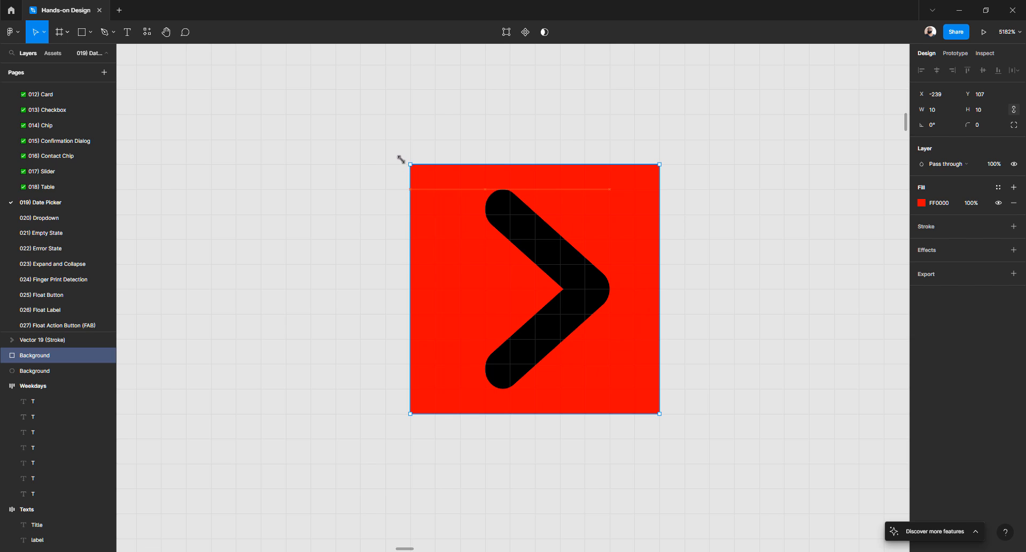
drag(401, 158, 396, 154)
click(542, 230)
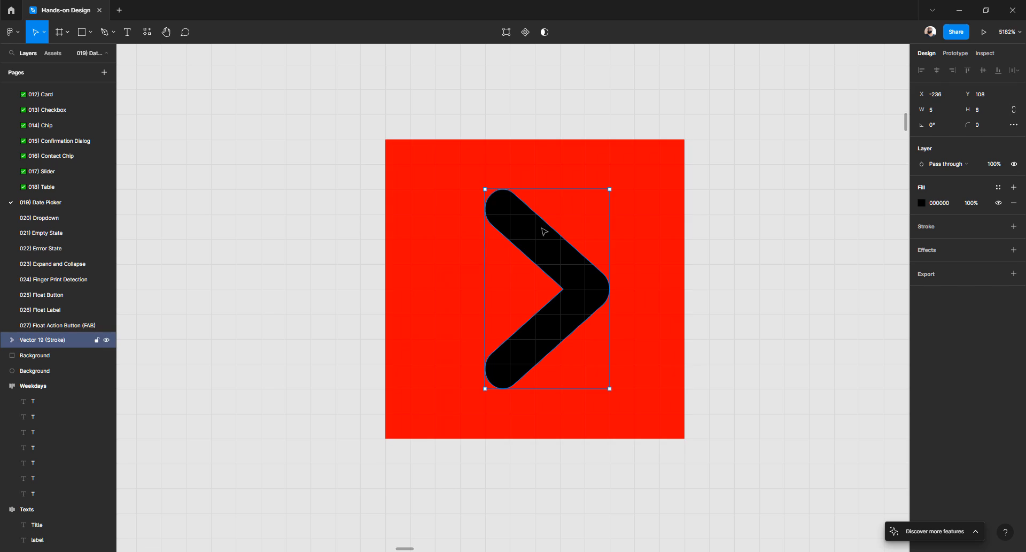
- Lighten the background square's fill to pink FFA8A8
click(552, 163)
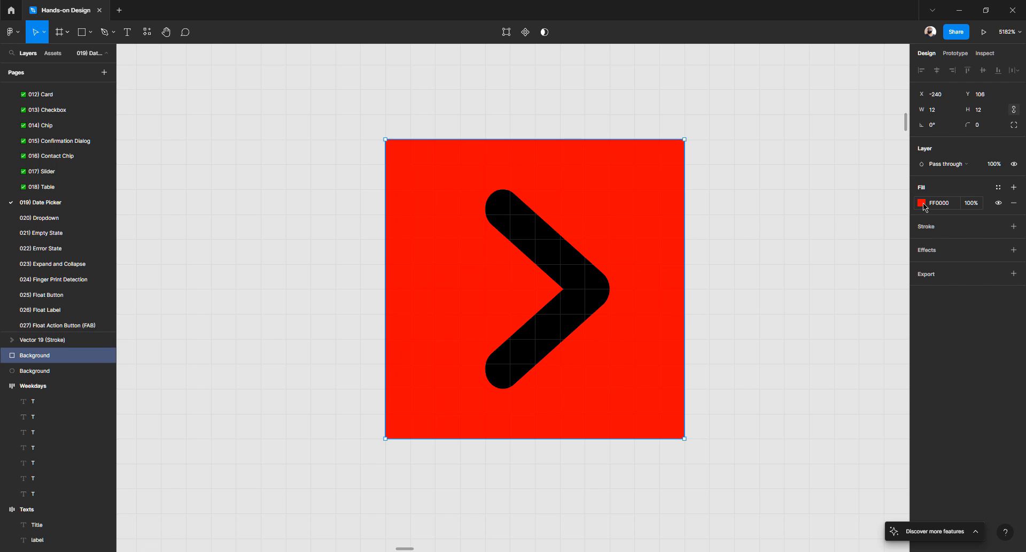
click(923, 203)
drag(894, 267, 833, 214)
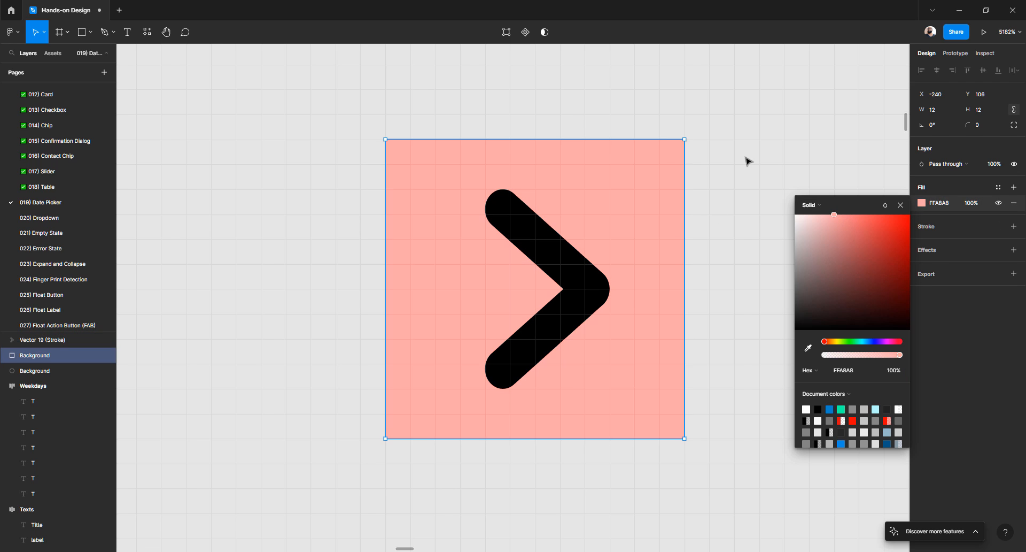
click(748, 161)
- Measure the distances between the chevron and the edges of its background square
click(548, 234)
click(619, 193)
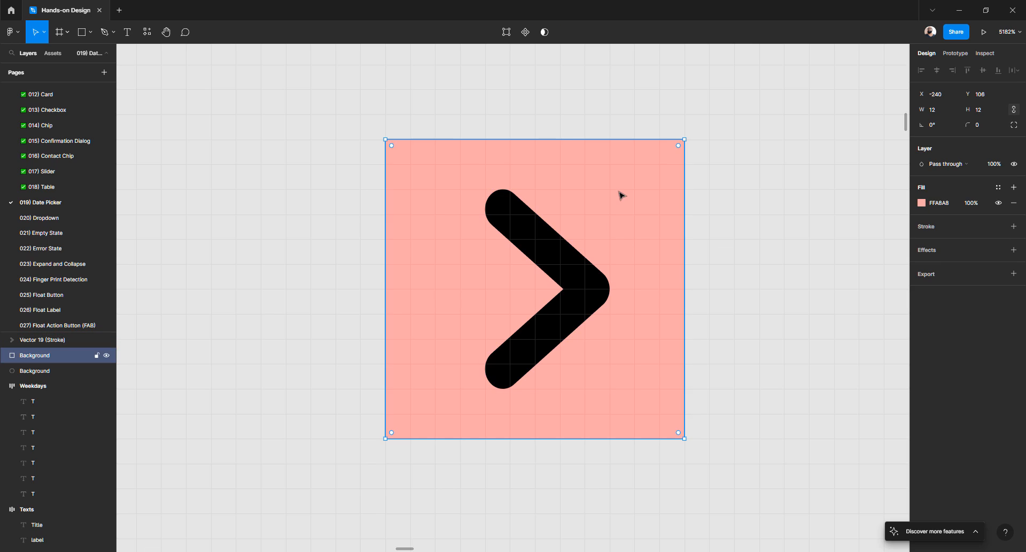
click(564, 244)
key(alt)
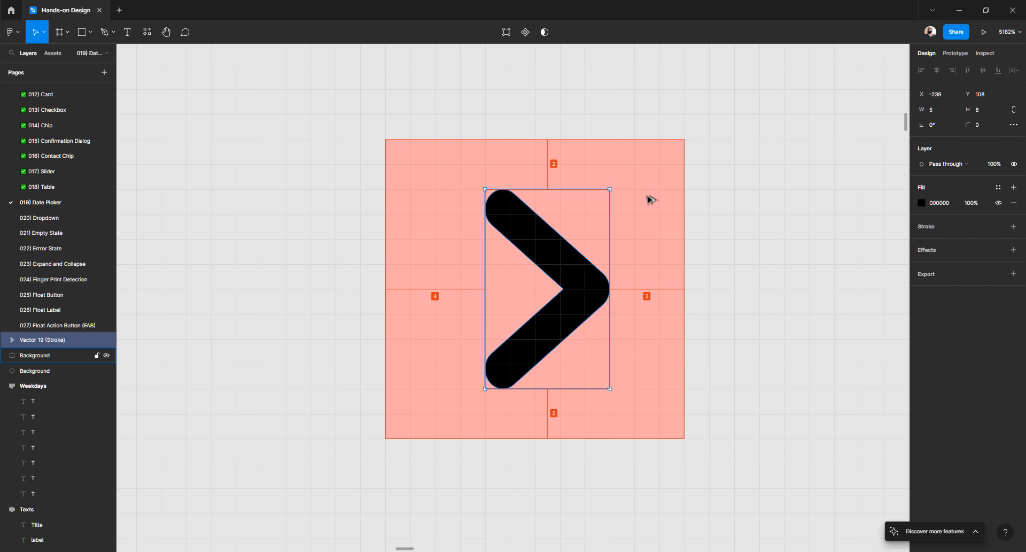
click(790, 225)
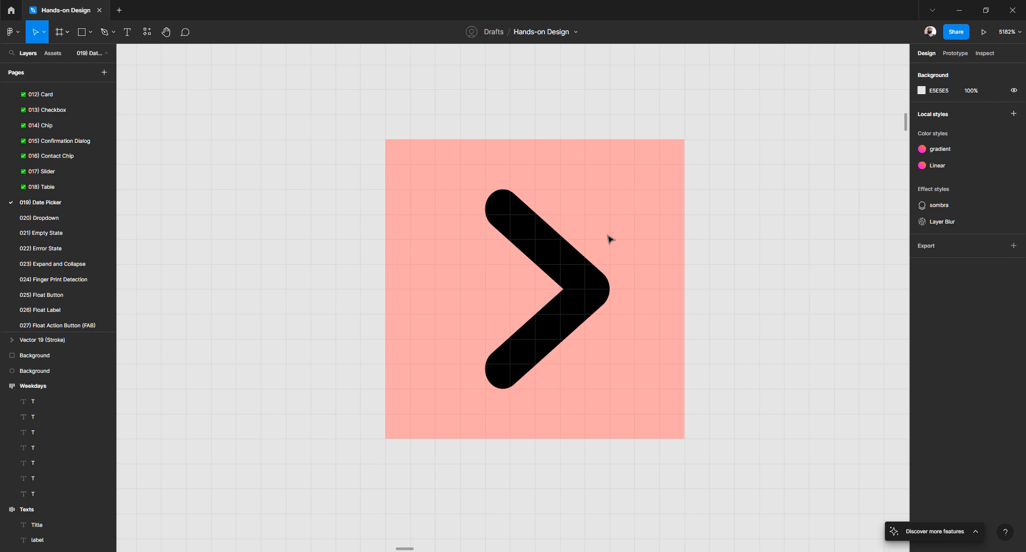
- Group the chevron together with its pink background square
click(522, 156)
click(405, 117)
click(528, 230)
click(333, 138)
drag(312, 123, 766, 499)
drag(768, 503, 768, 503)
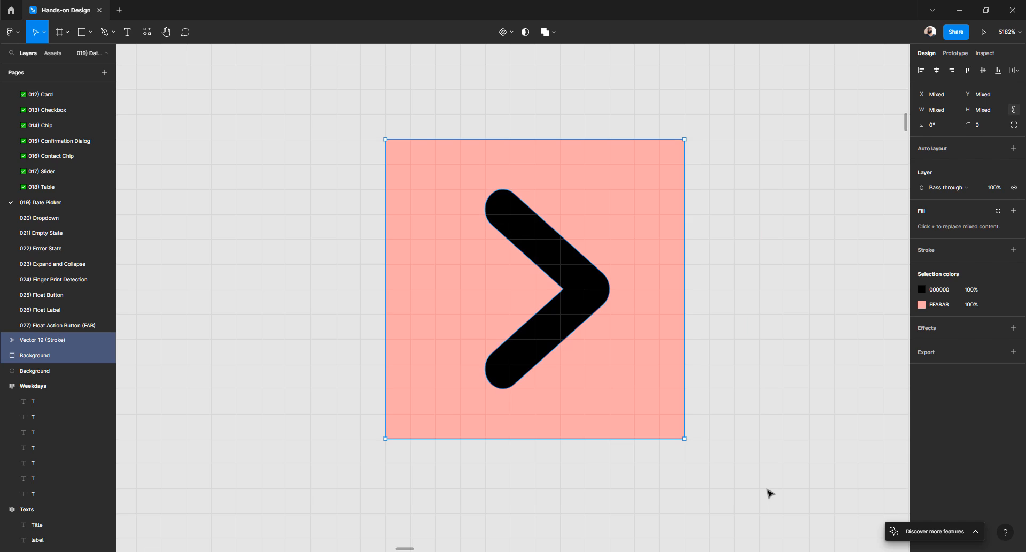
key(ctrl+g)
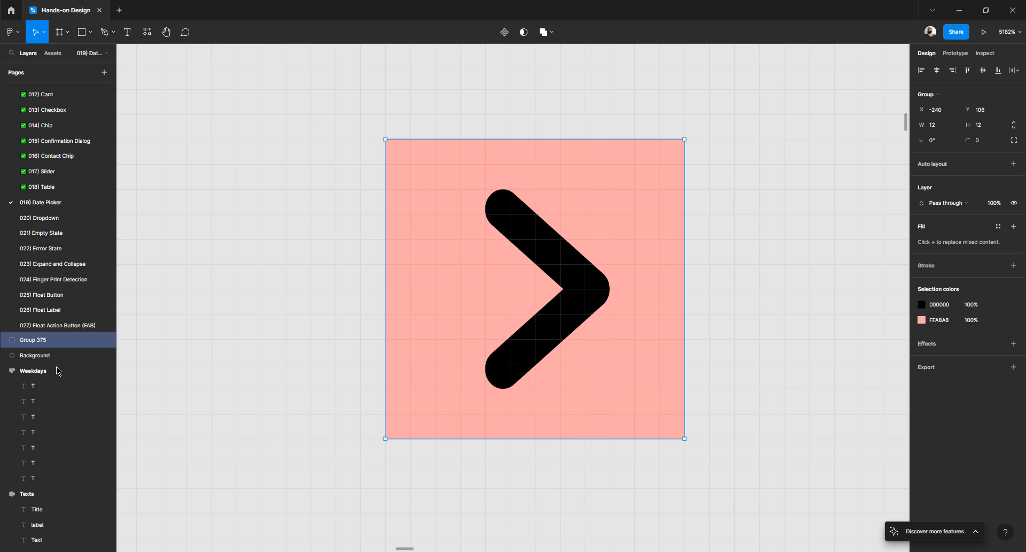
- Rename the chevron layer to Icon and its group to Icon / Next
click(5, 341)
double_click(54, 356)
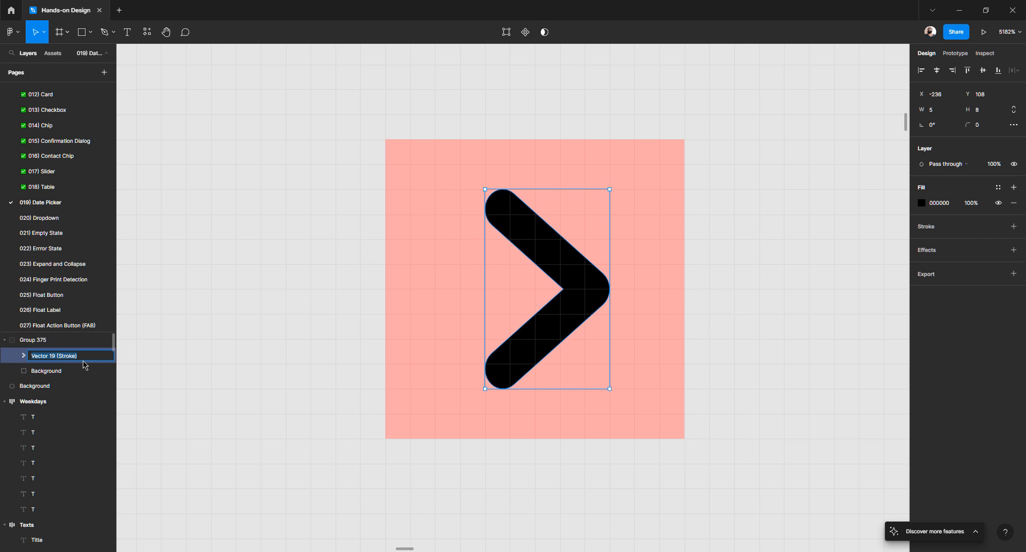
text(Icon)
key(Return)
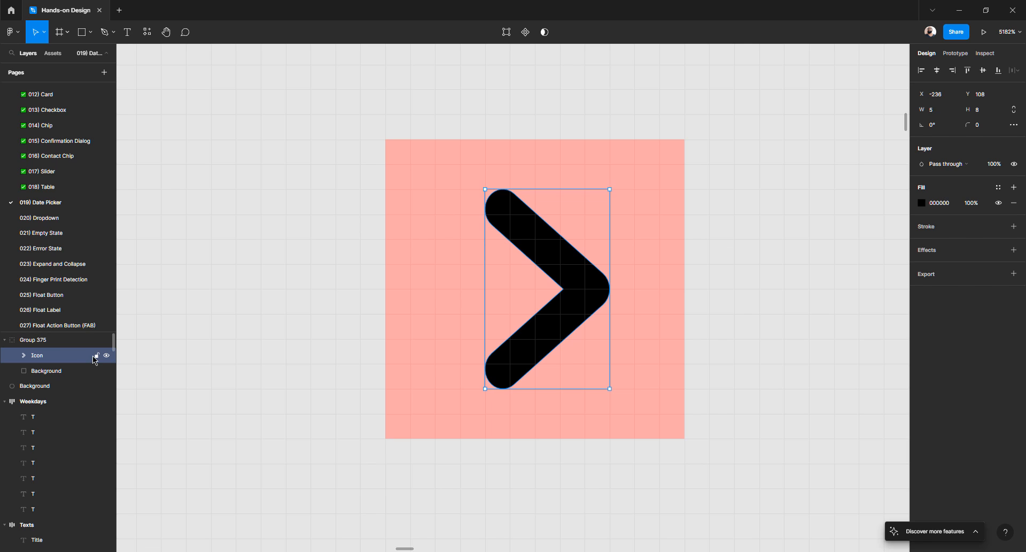
double_click(44, 343)
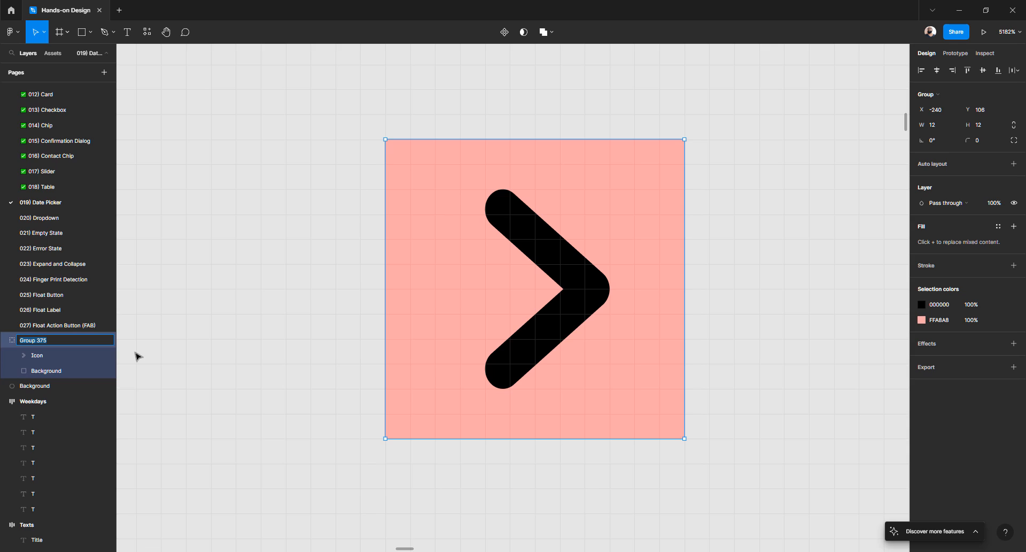
text(B)
key(Return)
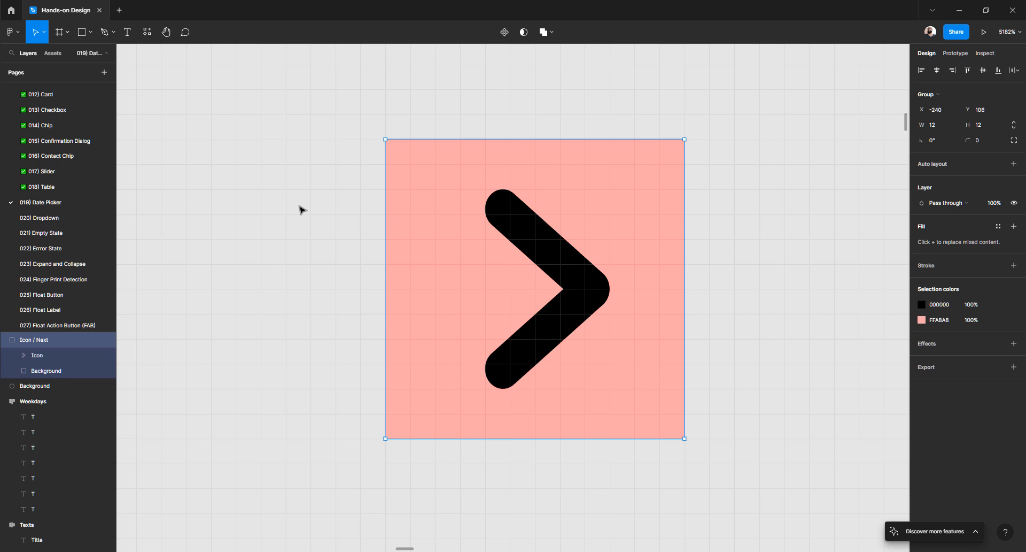
- Place a duplicate of the Icon / Next group to the right at X -226 and flip it so the chevron points left
click(340, 216)
click(501, 238)
scroll(502, 238, down, 3)
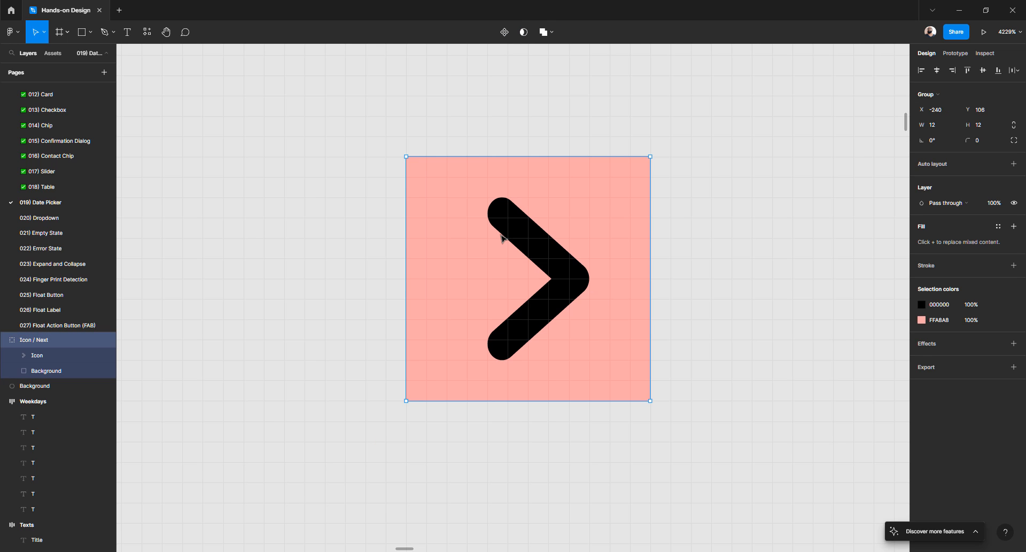
key(ctrl+d)
drag(639, 248, 683, 251)
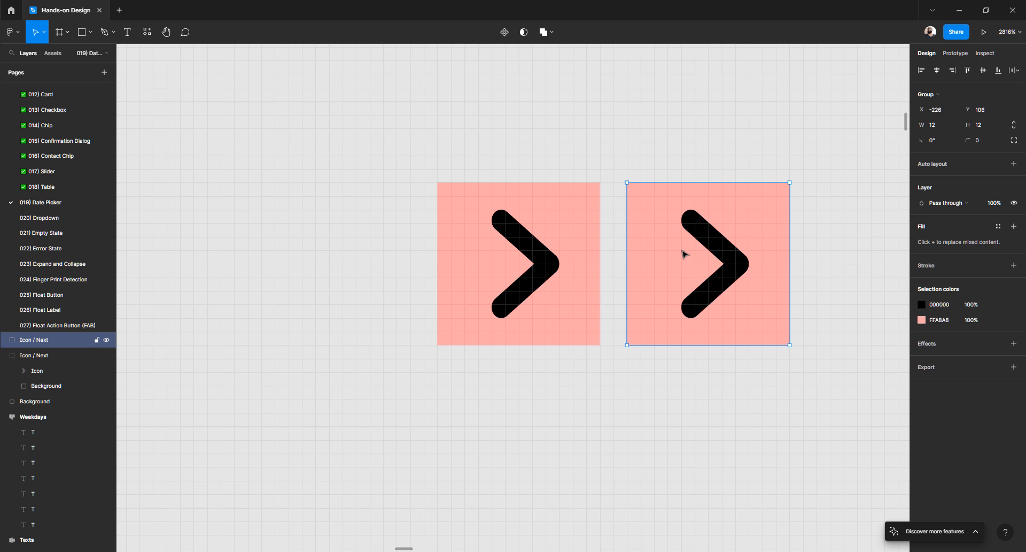
key(shift+v)
key(shift+h)
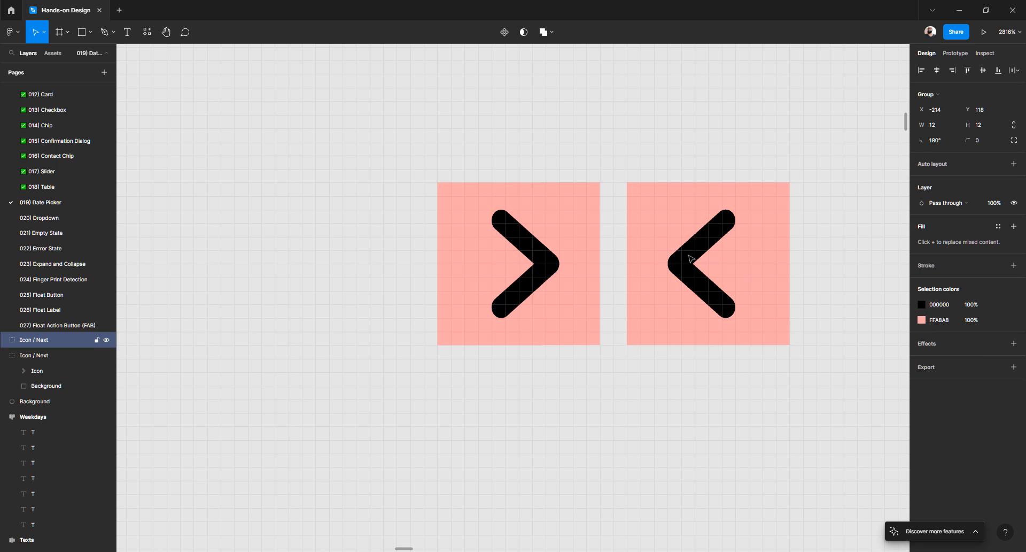
- Move the flipped duplicate before the original chevron to X -242 and rename it Icon / Back
drag(691, 261, 321, 277)
scroll(470, 372, left, 5)
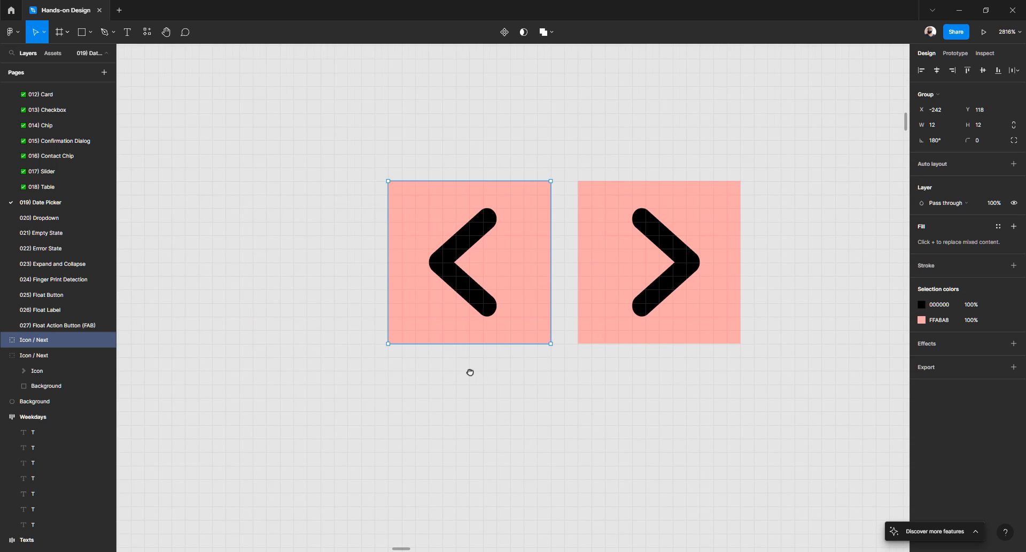
double_click(46, 343)
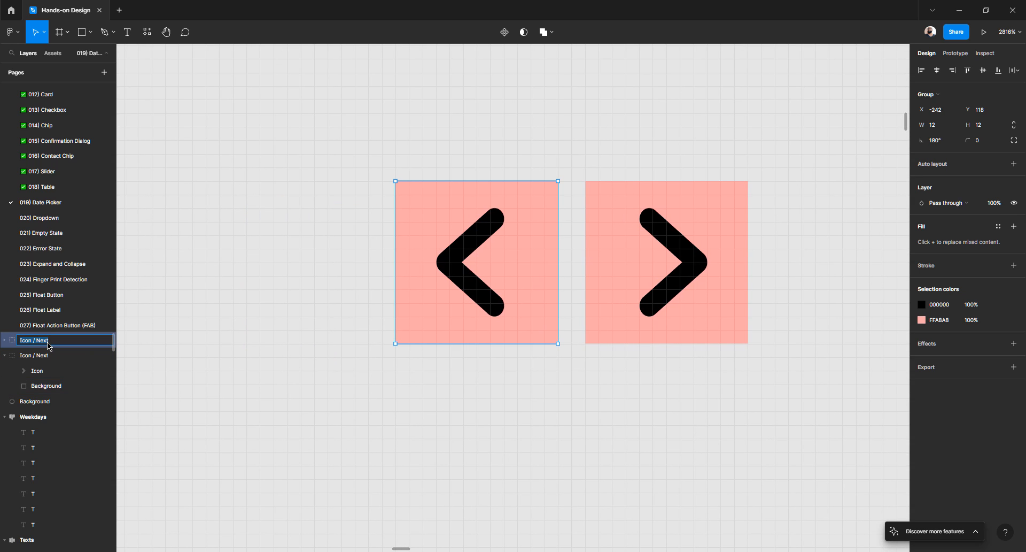
double_click(45, 341)
key(Return)
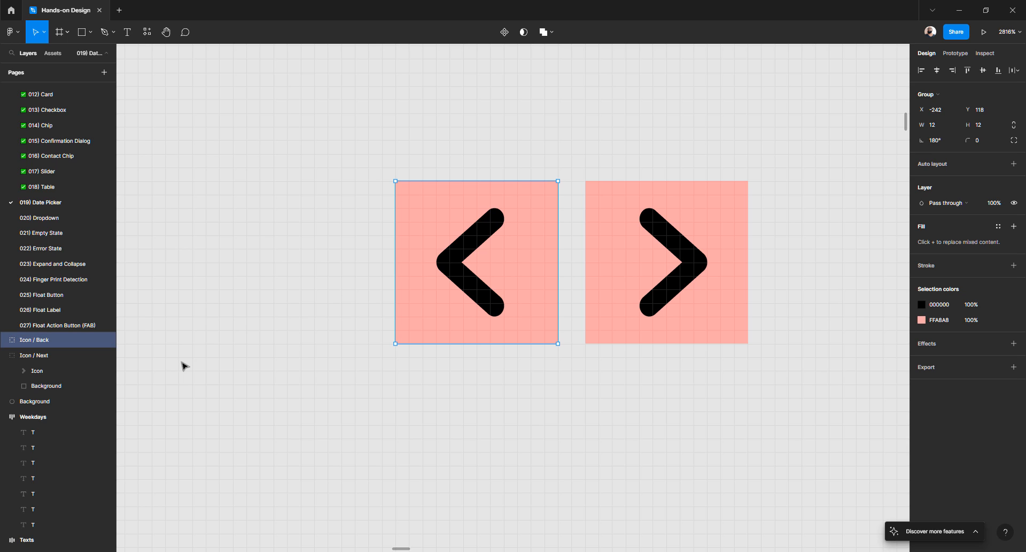
- Constrain the proportions of the Icon / Back and Icon / Next groups and set both to a width of 8
click(6, 357)
click(5, 357)
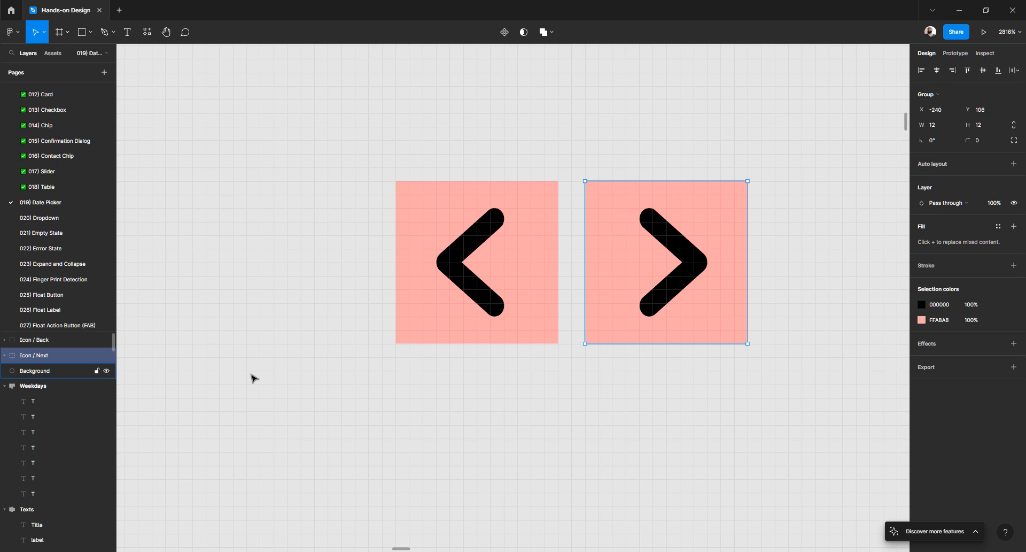
click(387, 386)
click(508, 241)
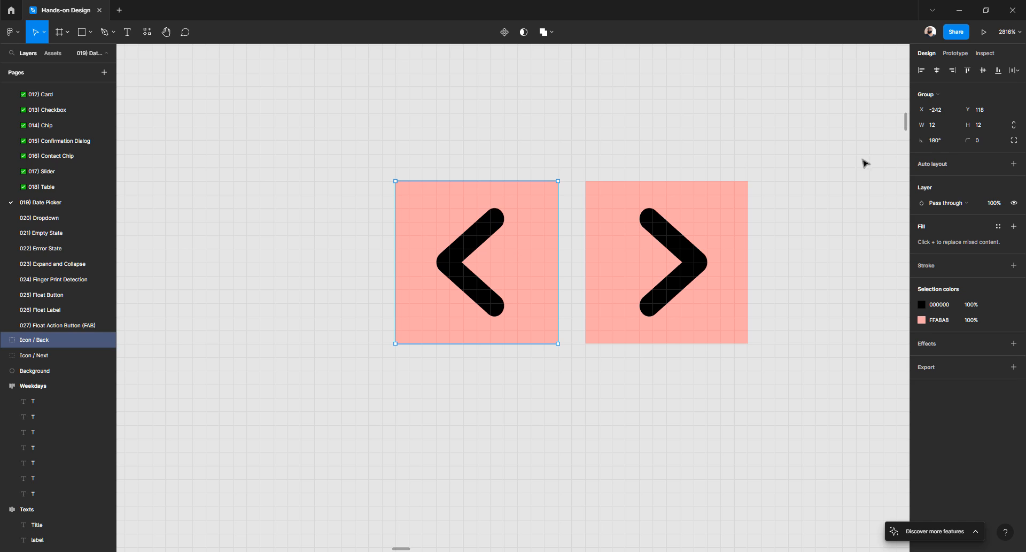
click(677, 244)
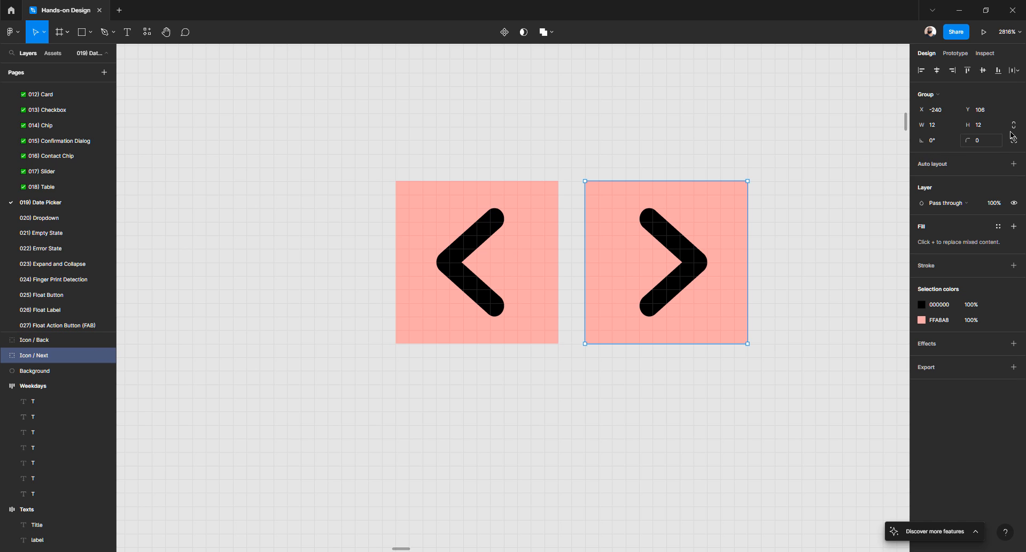
click(545, 174)
drag(412, 168, 724, 316)
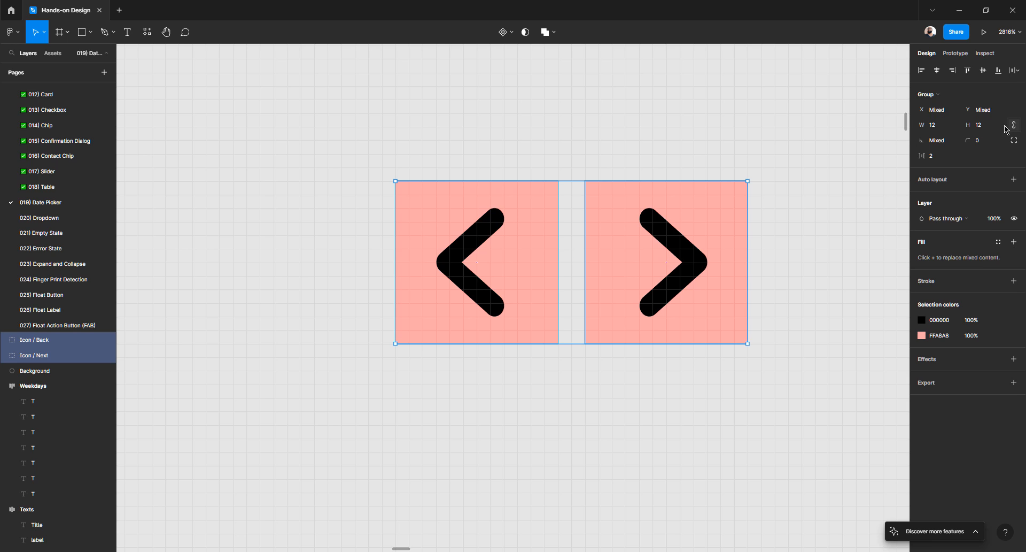
click(940, 128)
text(8)
key(Return)
click(475, 176)
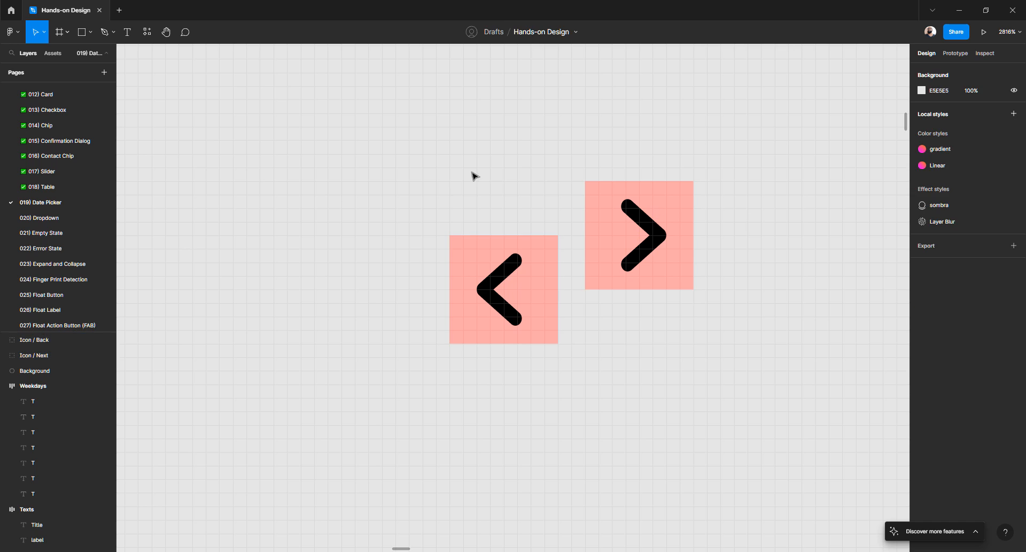
- Align the two icon groups by their vertical centers
drag(406, 174, 771, 402)
click(978, 72)
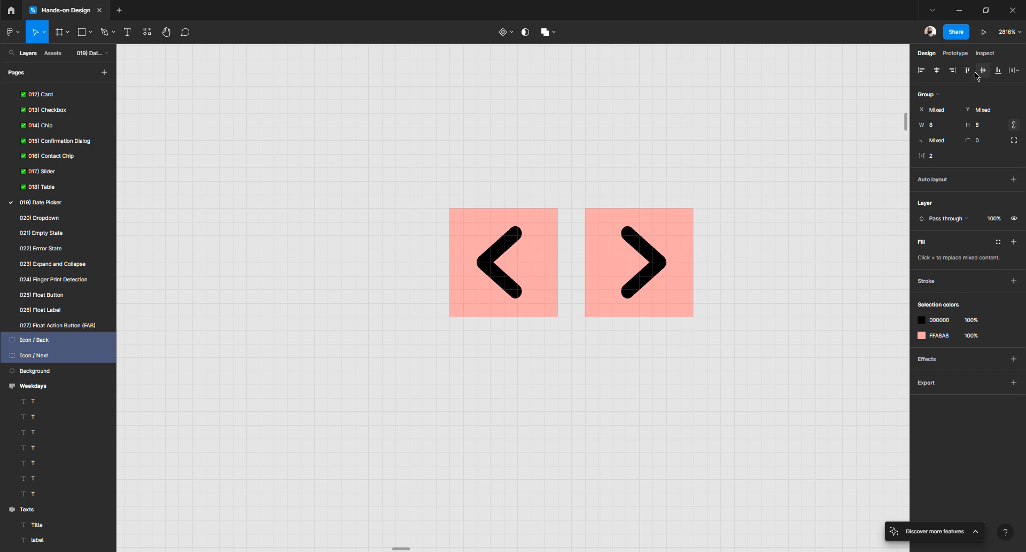
click(614, 156)
- Set the width of both icon groups to 16 with proportions locked
scroll(494, 257, down, 10)
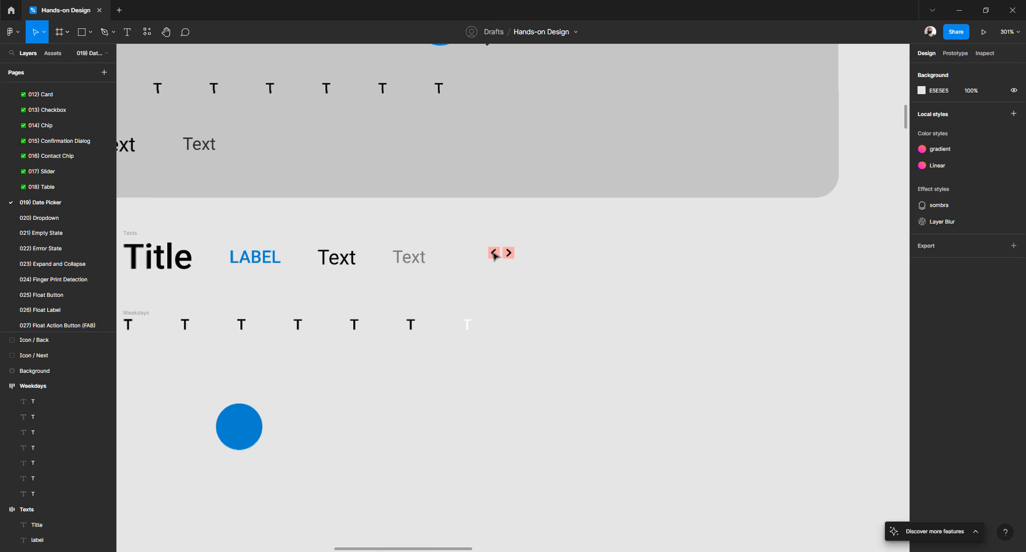
scroll(495, 268, up, 3)
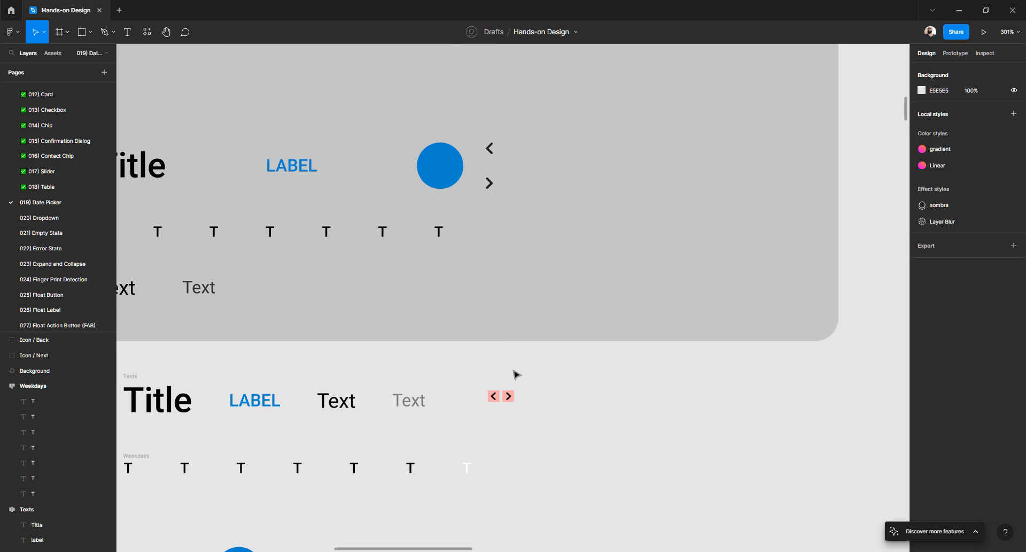
scroll(514, 374, up, 2)
drag(460, 370, 576, 439)
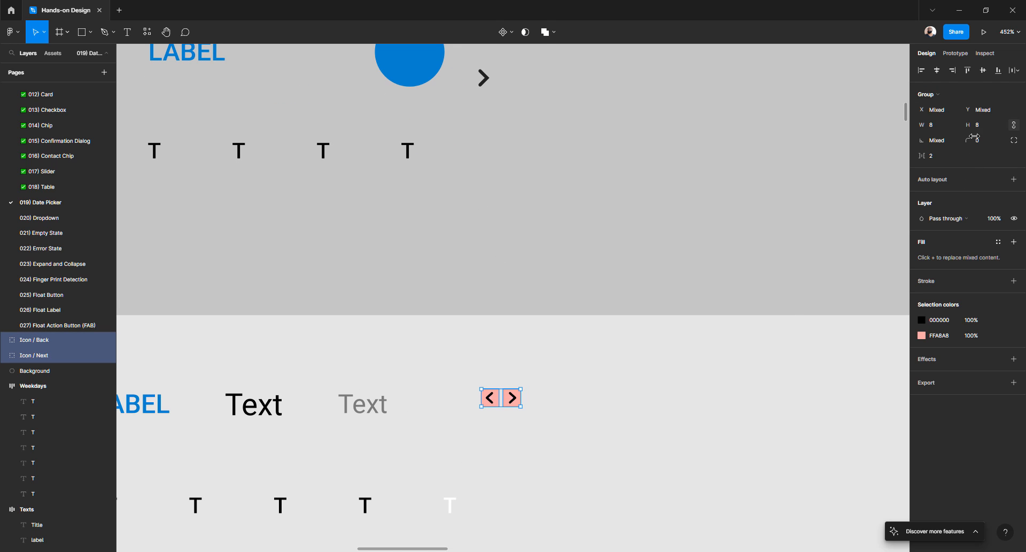
click(941, 126)
text(14)
key(Return)
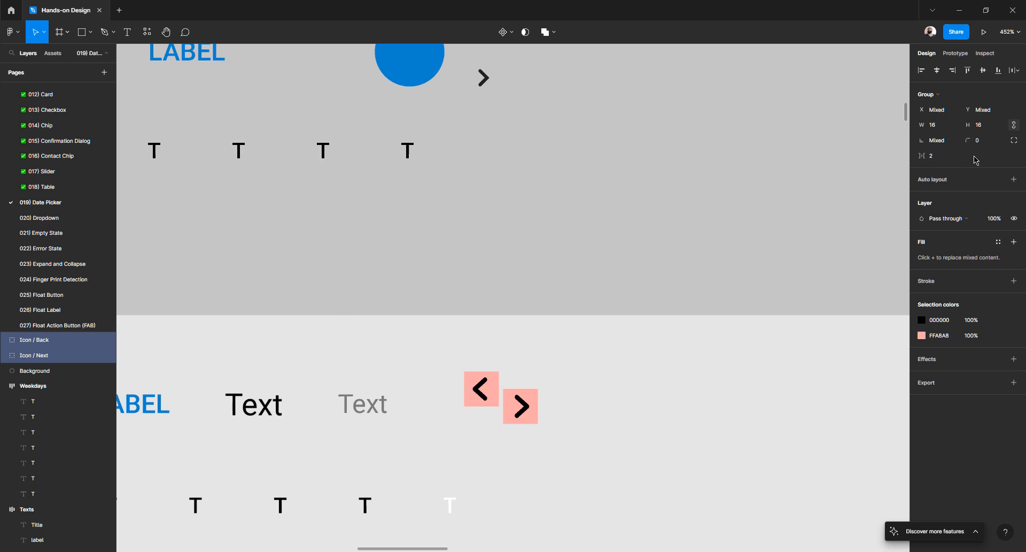
- Move Icon / Back level with Icon / Next, to X -247 and Y 124, leaving a gap between them
click(544, 400)
scroll(500, 355, down, 2)
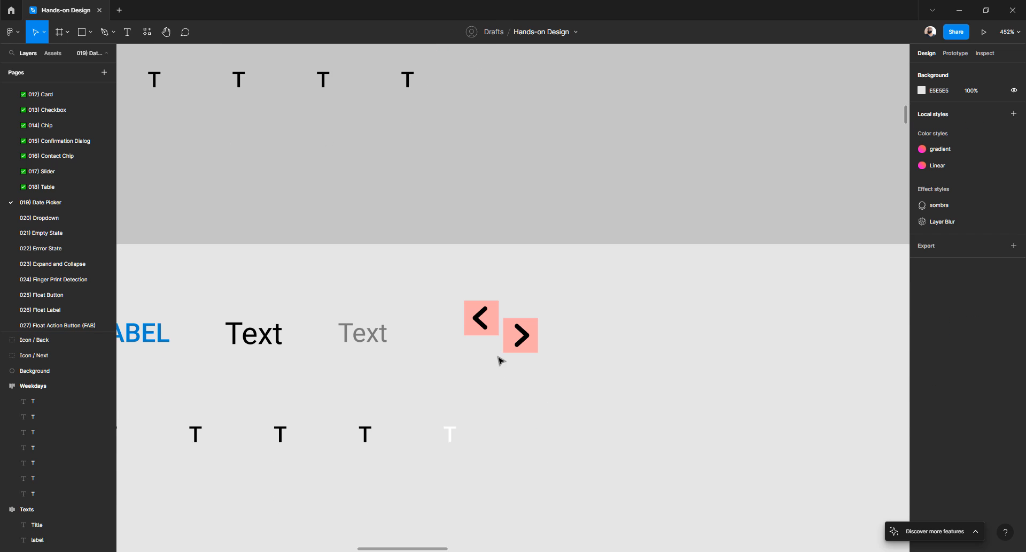
ctrl+scroll(492, 328, up, 5)
drag(469, 308, 439, 349)
ctrl+scroll(443, 347, down, 3)
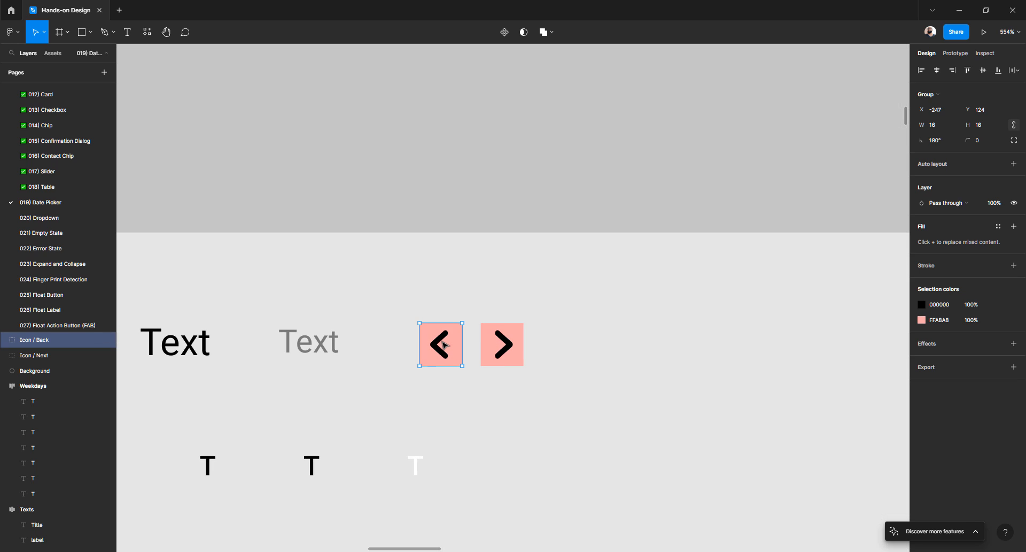
scroll(443, 348, up, 5)
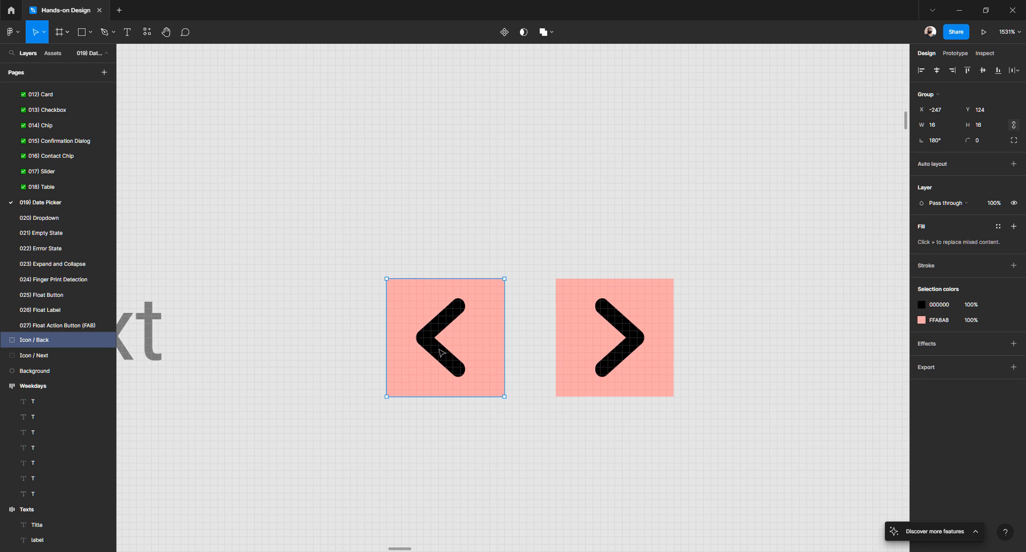
- Set the fill opacity of the Icon / Back group's pink background to 0%
click(484, 229)
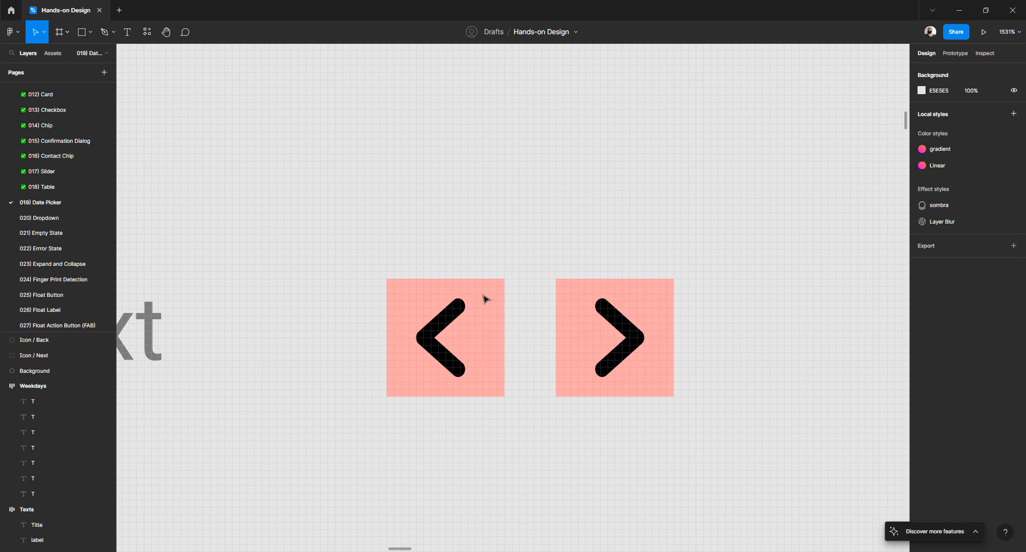
click(488, 358)
click(974, 206)
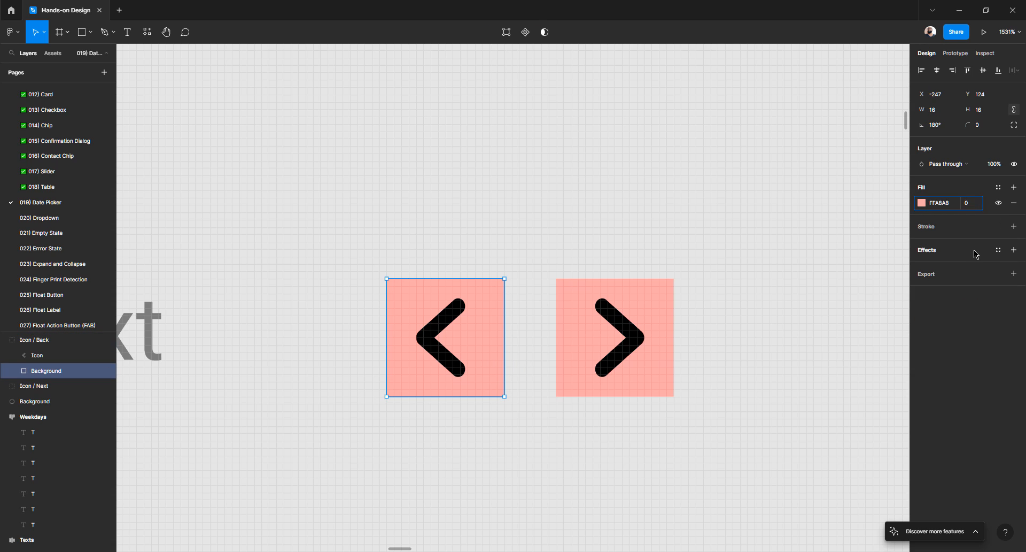
key(Return)
- Set the fill opacity of the Icon / Next group's pink background to 0%
click(666, 305)
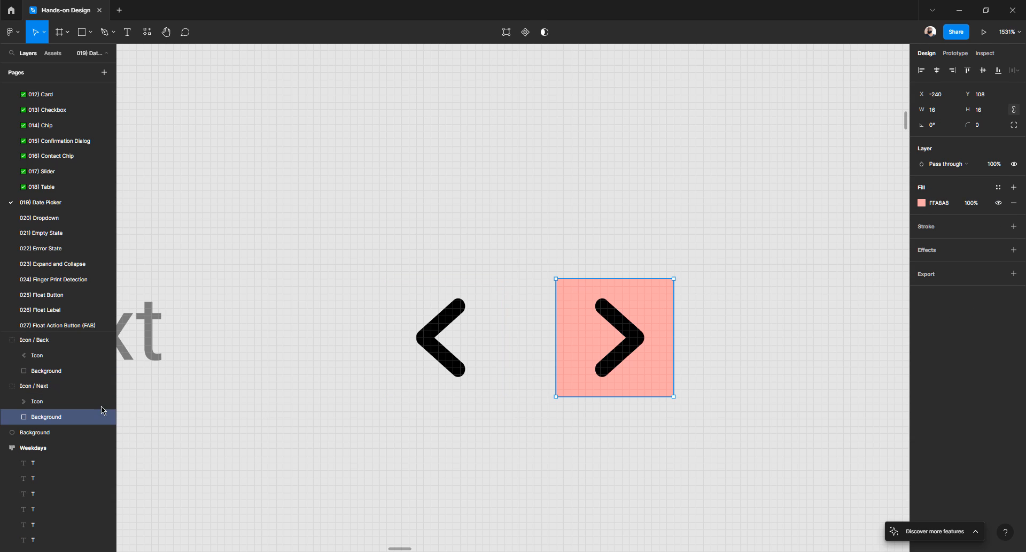
click(45, 392)
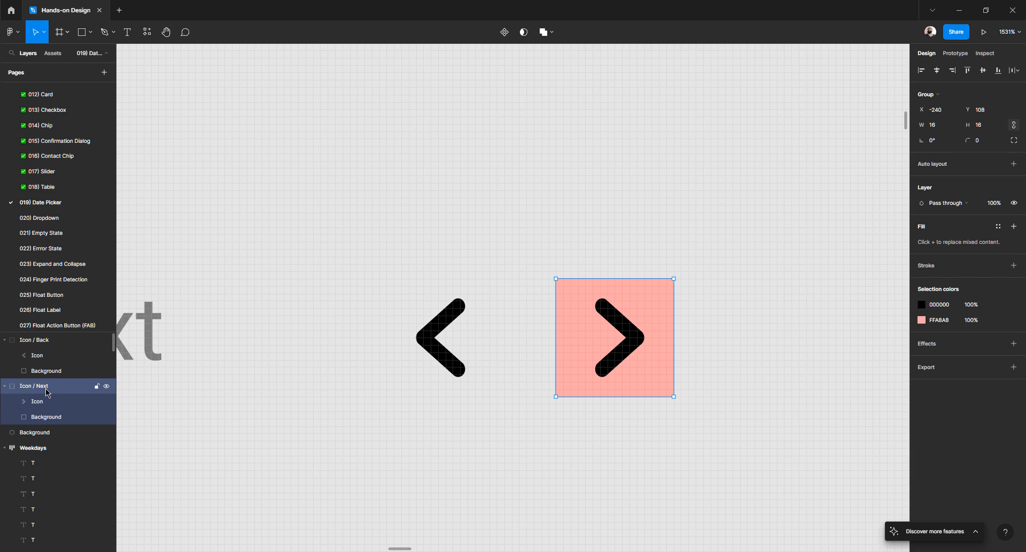
click(44, 405)
click(45, 420)
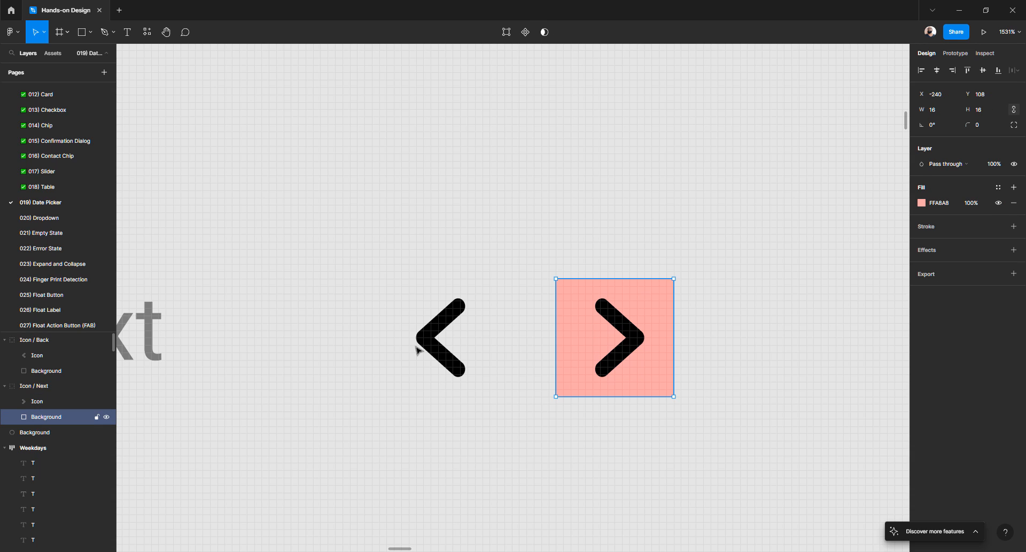
click(972, 203)
text(0)
key(Return)
click(618, 231)
- Create separate components from the Icon / Next and Icon / Back groups
click(631, 323)
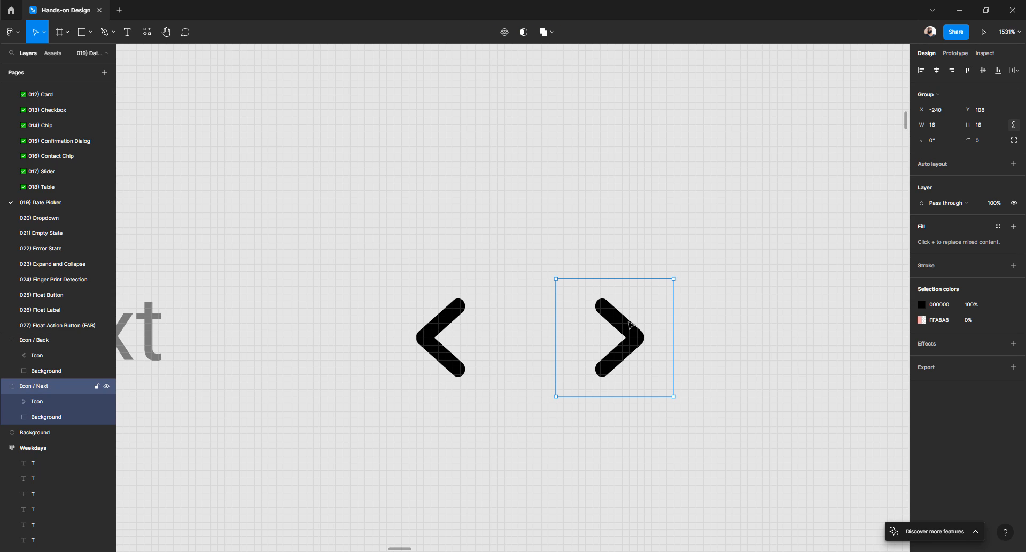
click(504, 33)
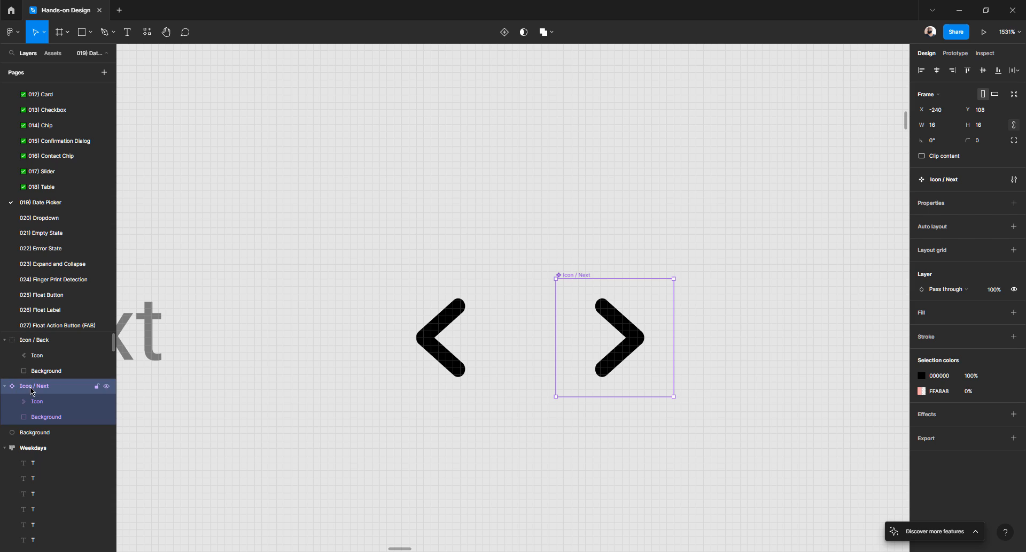
click(445, 326)
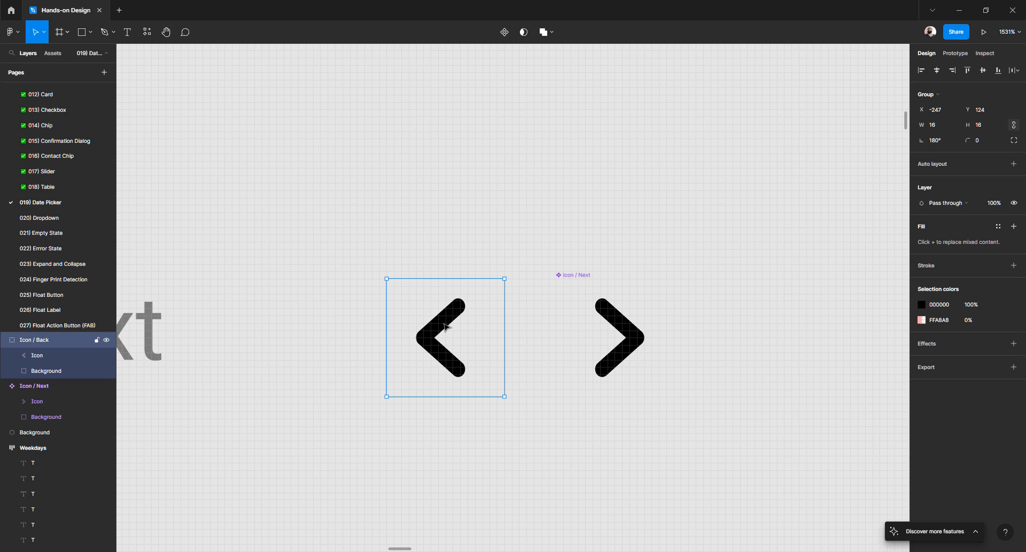
click(504, 33)
click(476, 202)
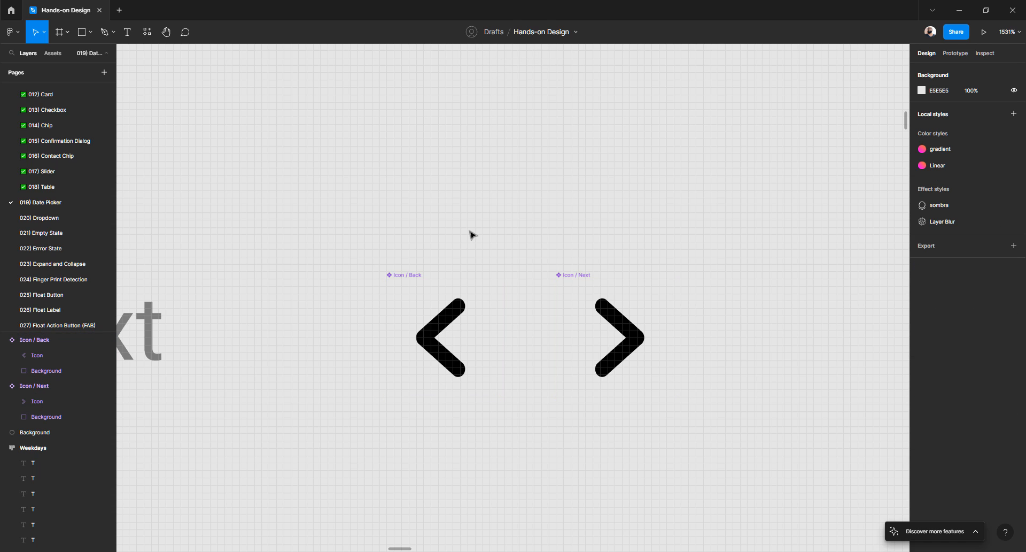
- Cut both icon components from the Date Picker page and open the Components page
drag(333, 210, 784, 485)
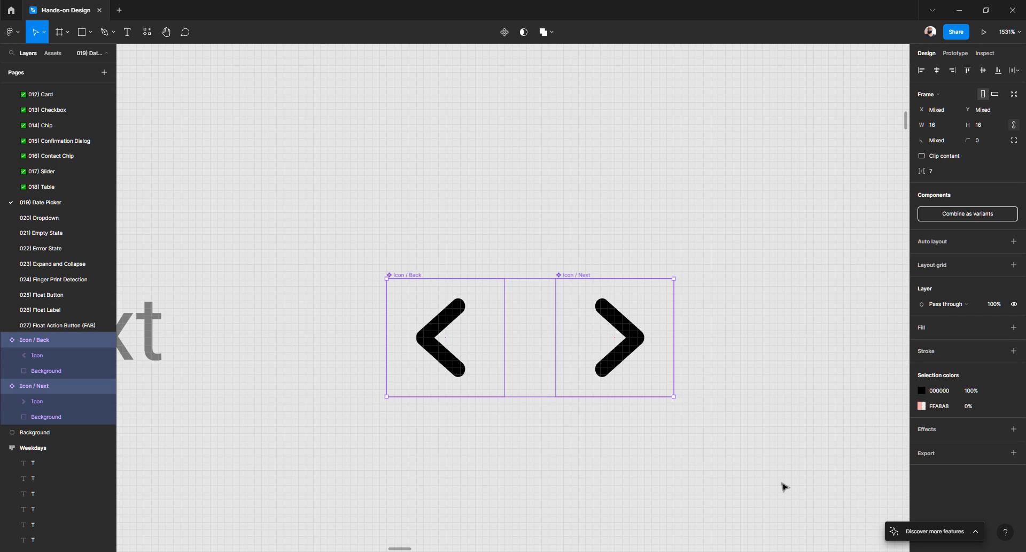
key(ctrl+x)
scroll(49, 253, down, 2)
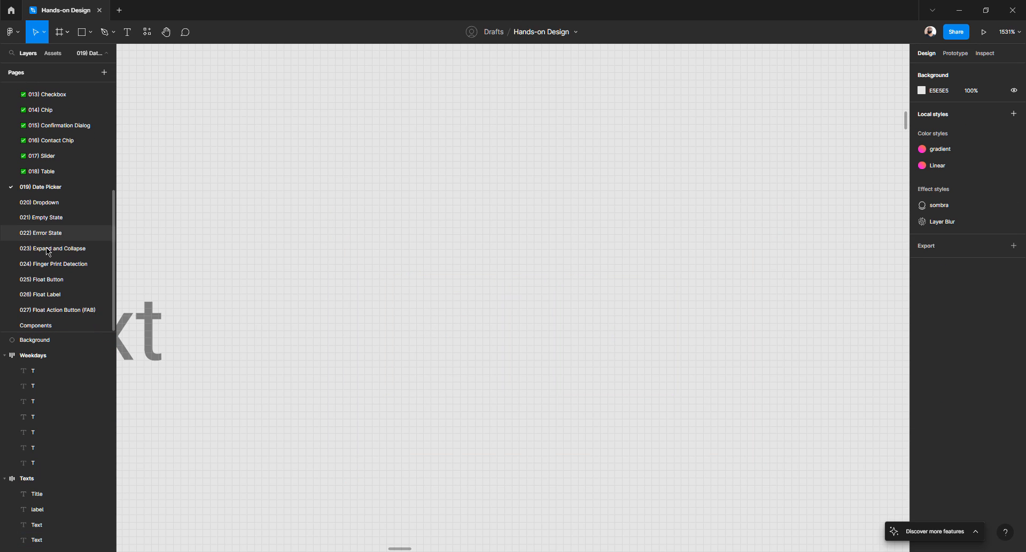
click(55, 325)
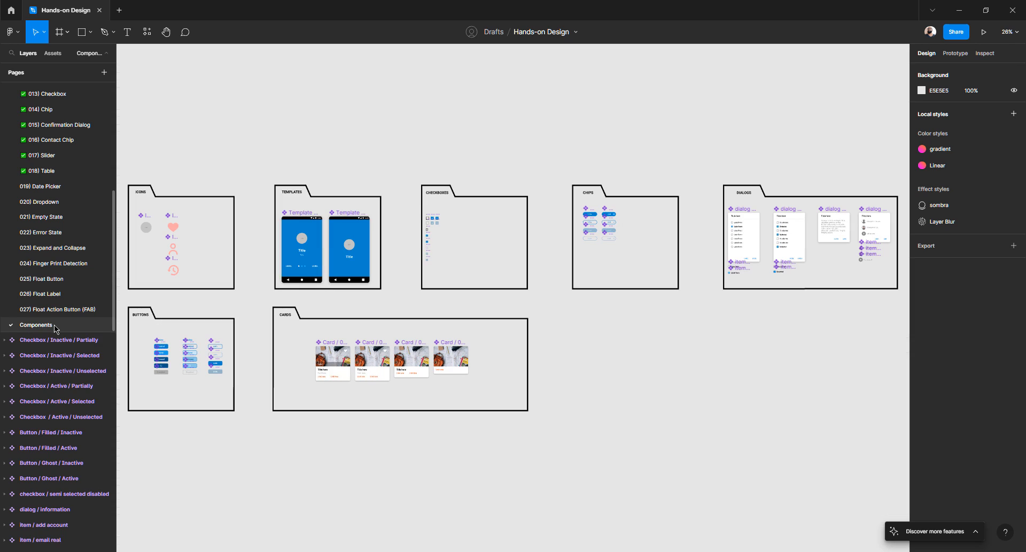
- Examine how the existing components are organized into the icons, templates, checkboxes, chips, dialogs, buttons and cards folders
scroll(294, 229, up, 5)
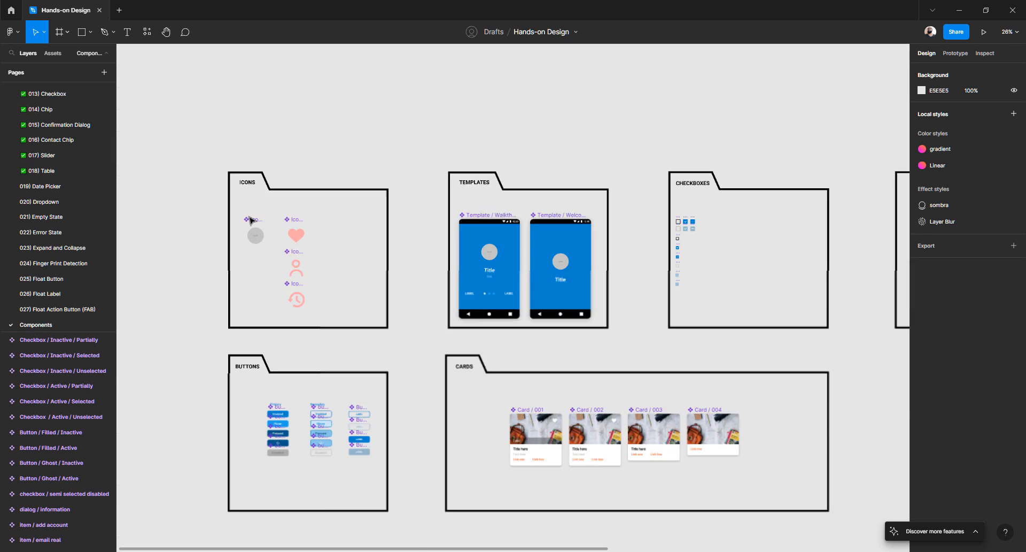
scroll(262, 222, down, 2)
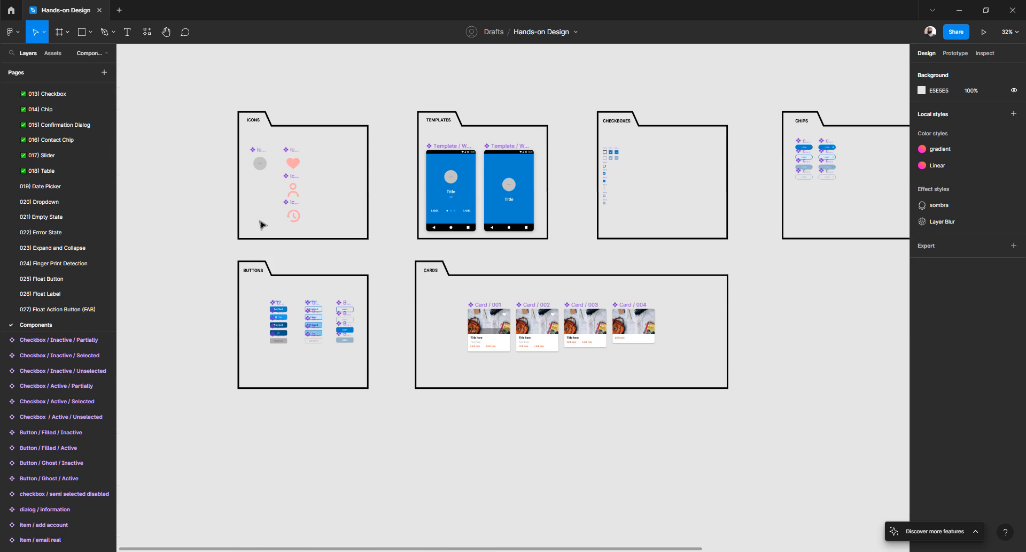
scroll(403, 222, right, 3)
scroll(435, 158, up, 4)
scroll(440, 163, right, 15)
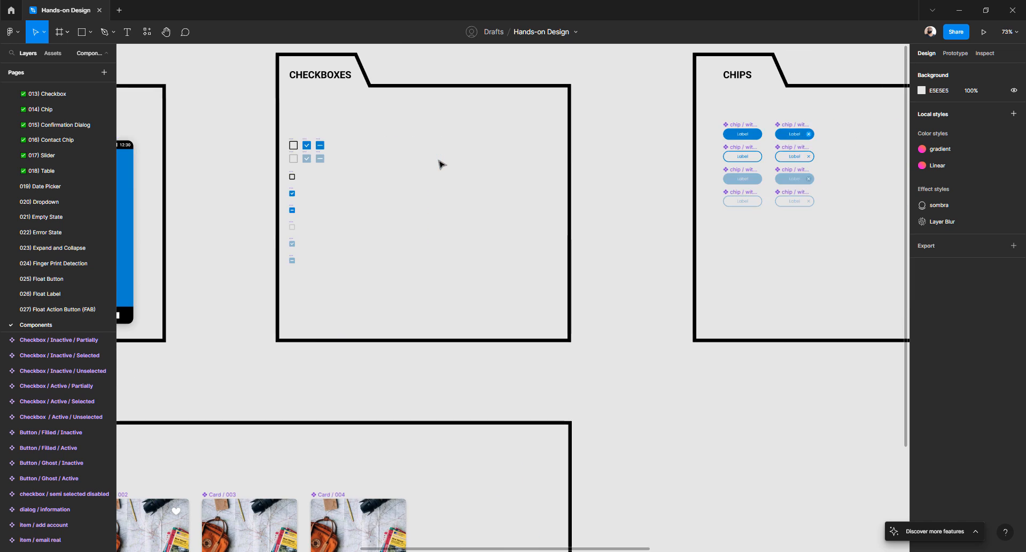
scroll(440, 168, down, 3)
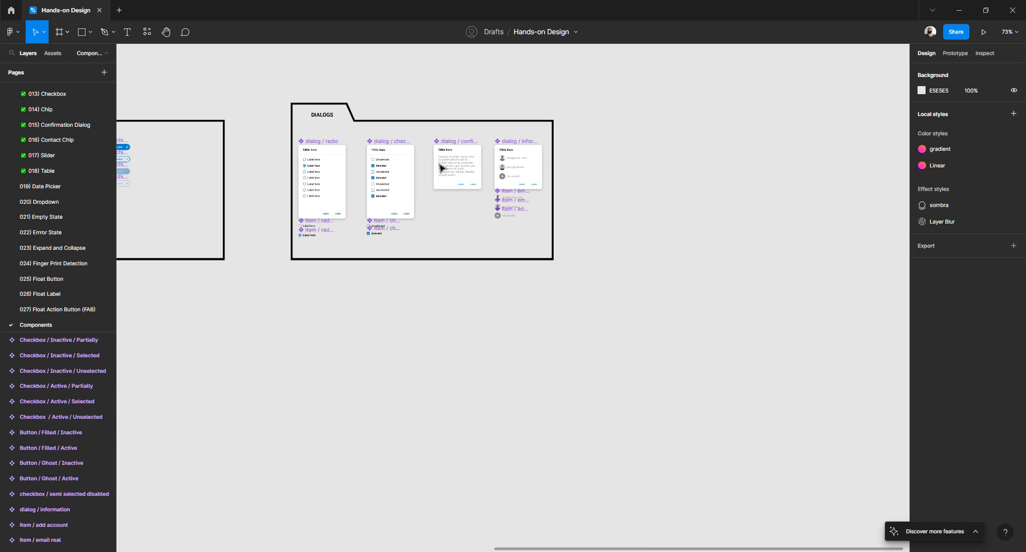
scroll(443, 171, left, 12)
scroll(437, 209, down, 3)
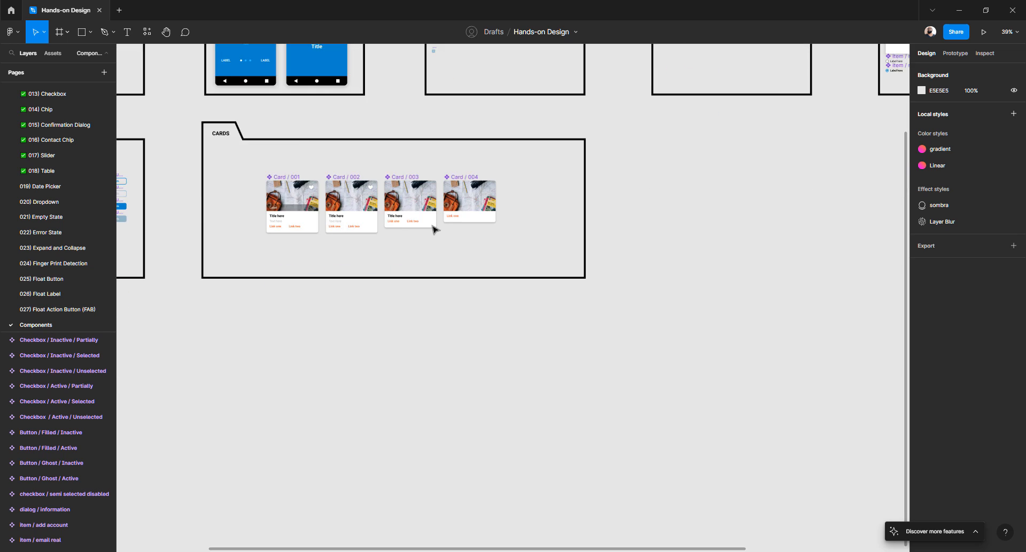
scroll(433, 230, left, 7)
scroll(434, 231, up, 3)
scroll(434, 231, right, 3)
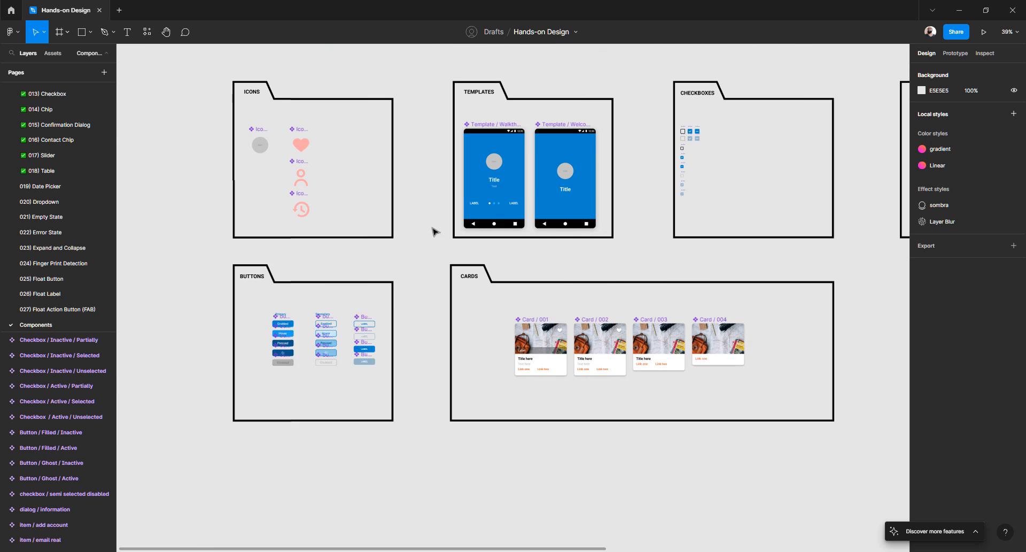
scroll(243, 337, up, 5)
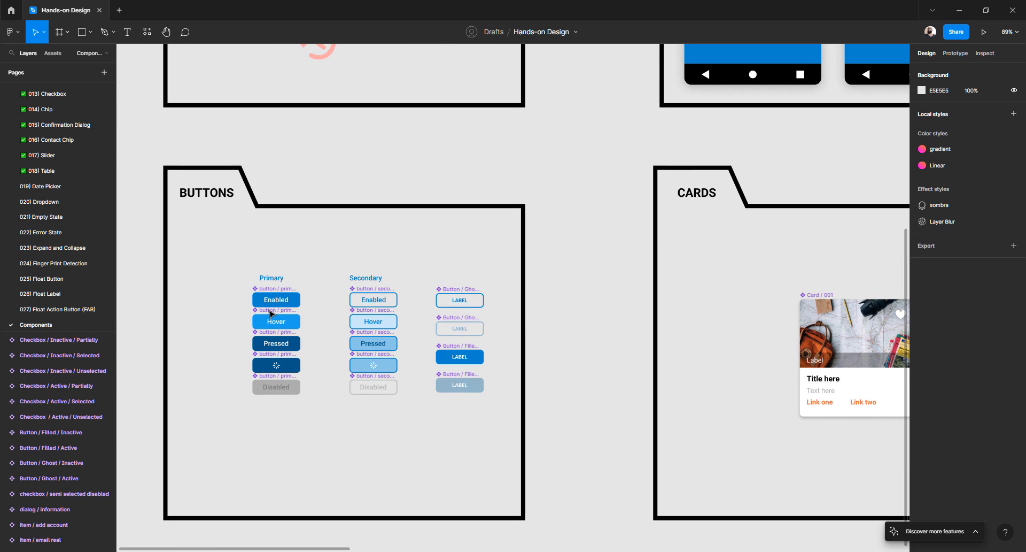
- Examine the contents of the cards, templates, checkboxes and chips folders on the Components page
scroll(273, 316, right, 10)
scroll(365, 350, up, 6)
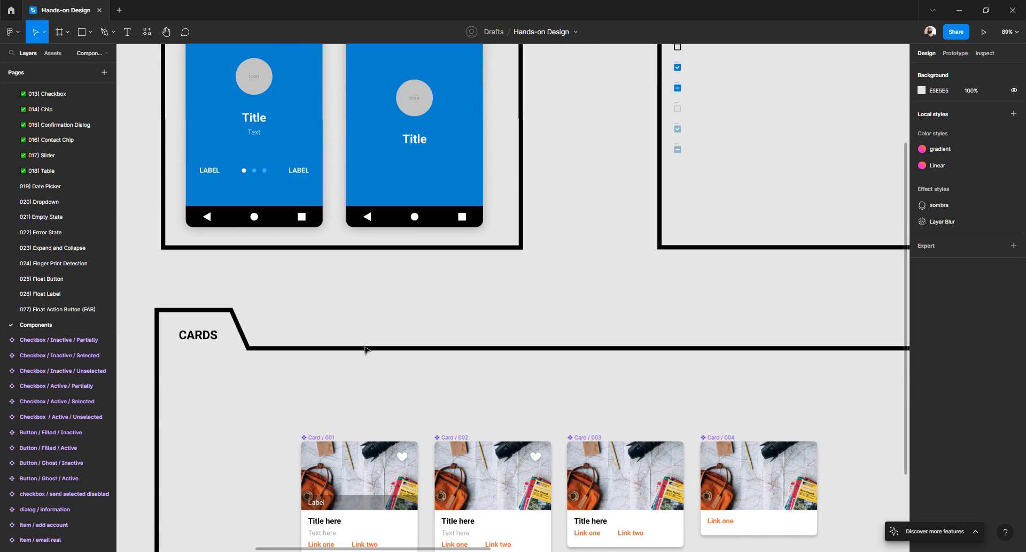
scroll(435, 254, right, 6)
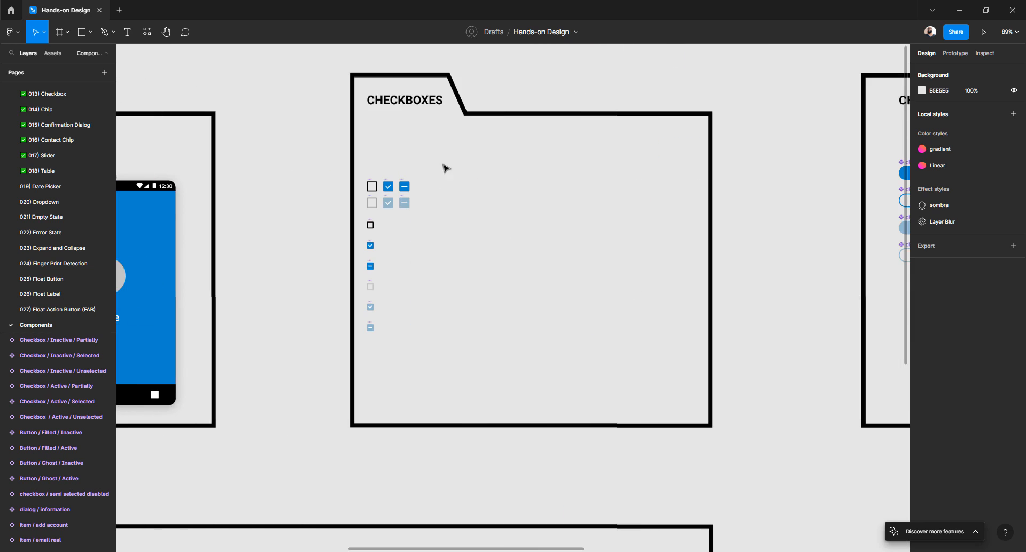
scroll(412, 290, right, 5)
scroll(411, 290, right, 3)
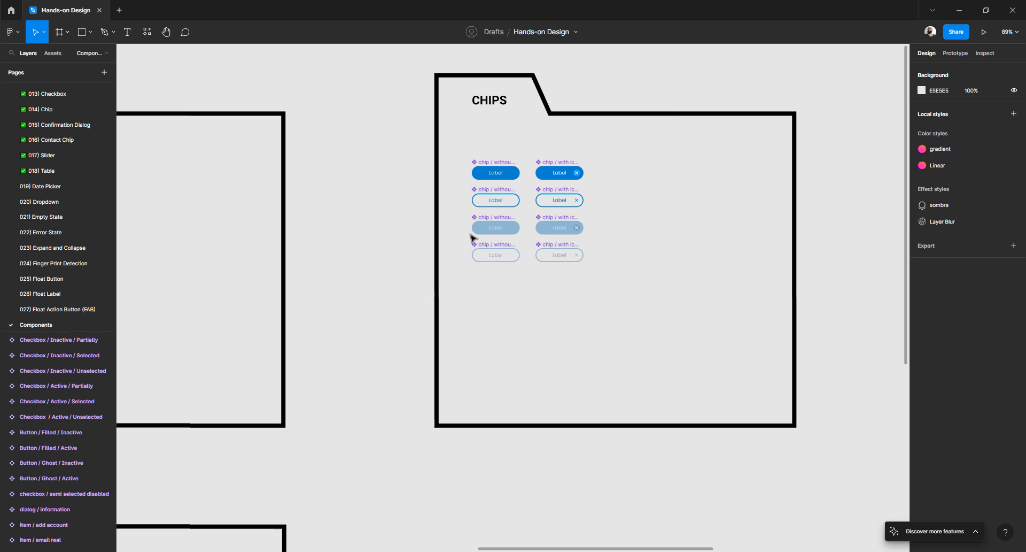
- Paste the Icon / Back and Icon / Next components into the ICONS folder and reposition them higher up
scroll(474, 241, left, 10)
scroll(475, 246, left, 10)
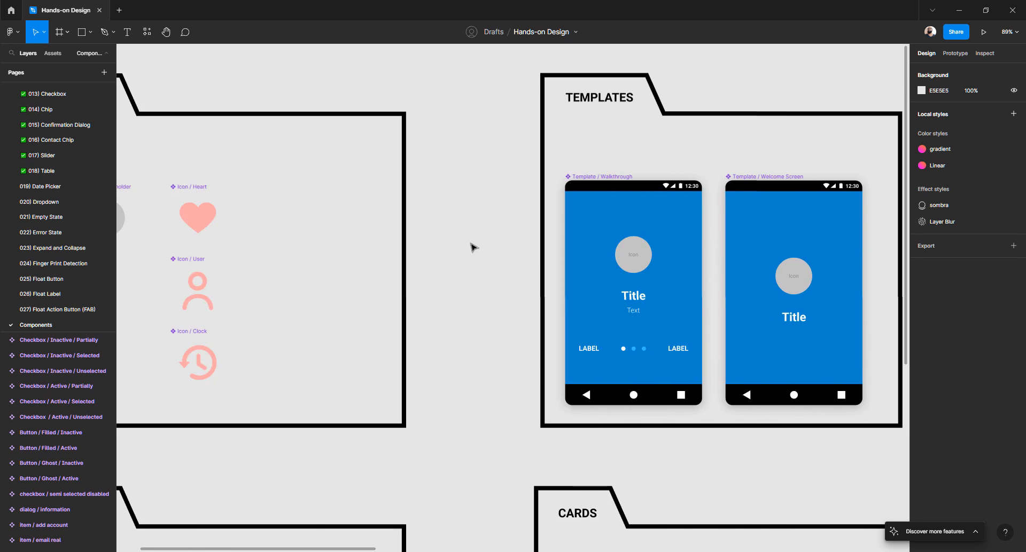
scroll(473, 246, right, 3)
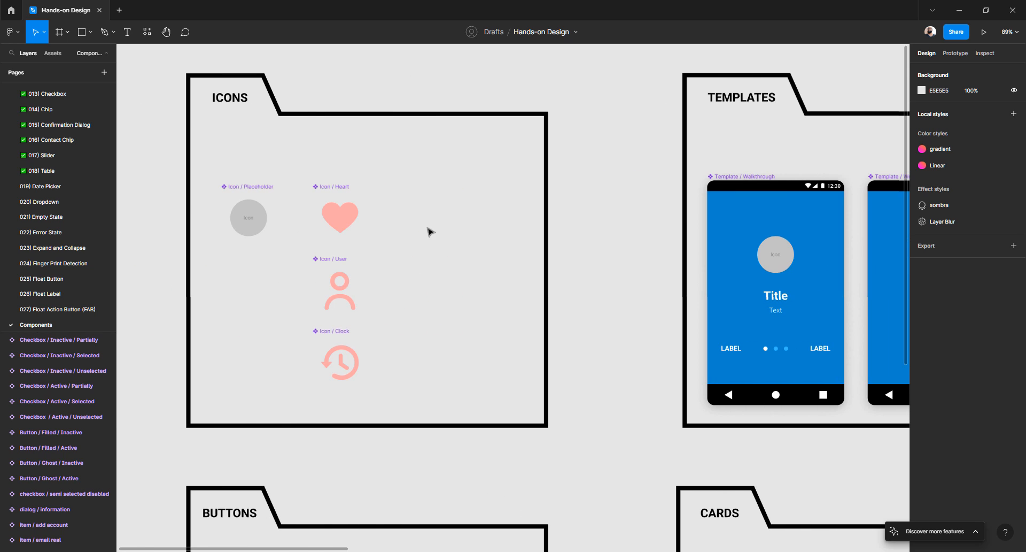
key(ctrl+v)
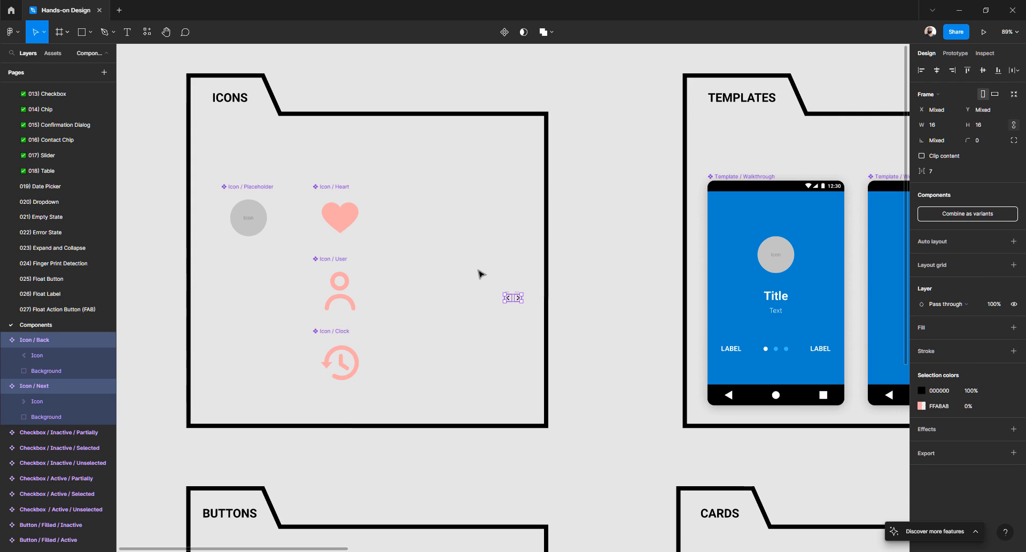
scroll(499, 291, up, 3)
drag(510, 292, 421, 139)
scroll(396, 140, up, 10)
click(442, 130)
click(410, 139)
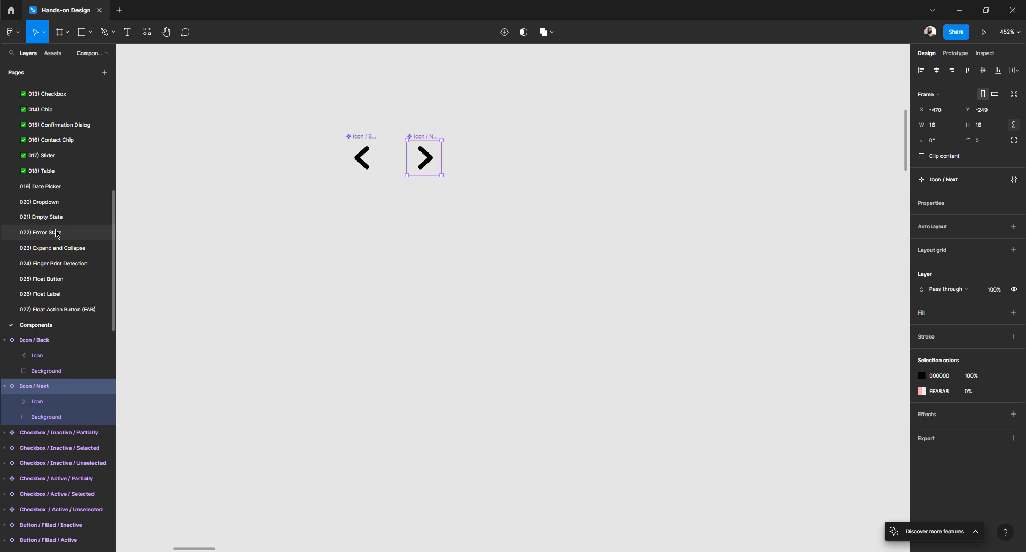
- Return to the 019) Date Picker page and show the local component assets with only the Icon group's thumbnails expanded
click(50, 189)
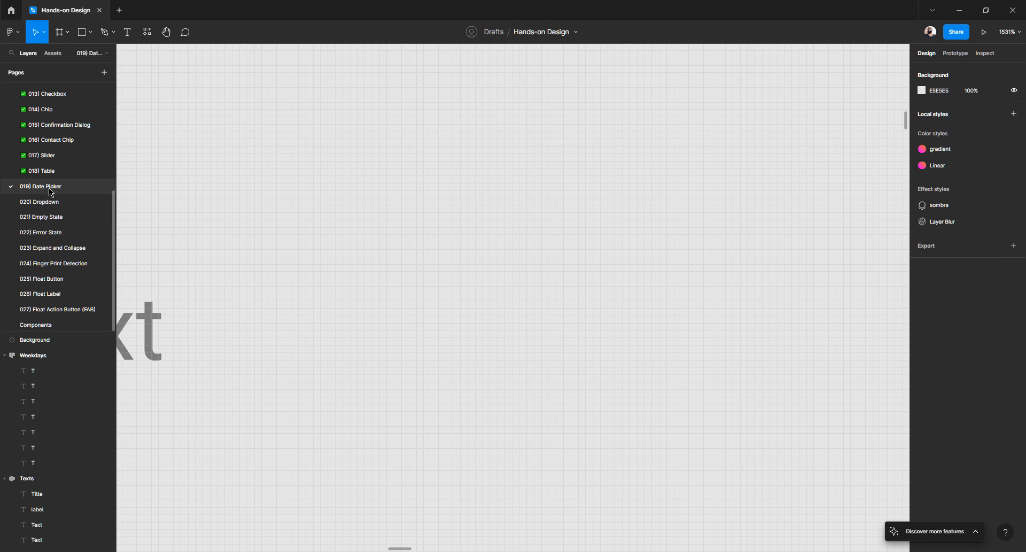
click(53, 53)
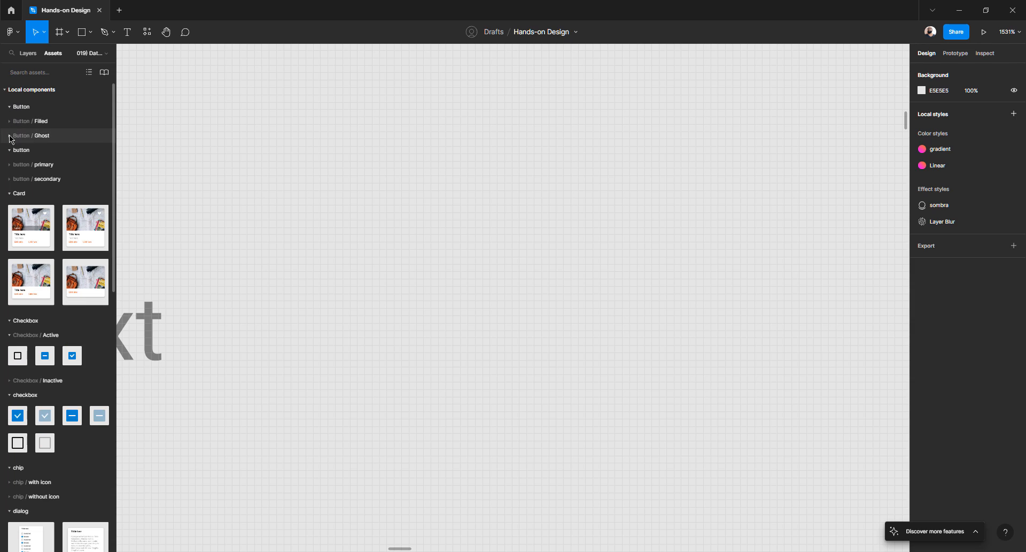
click(10, 193)
click(11, 223)
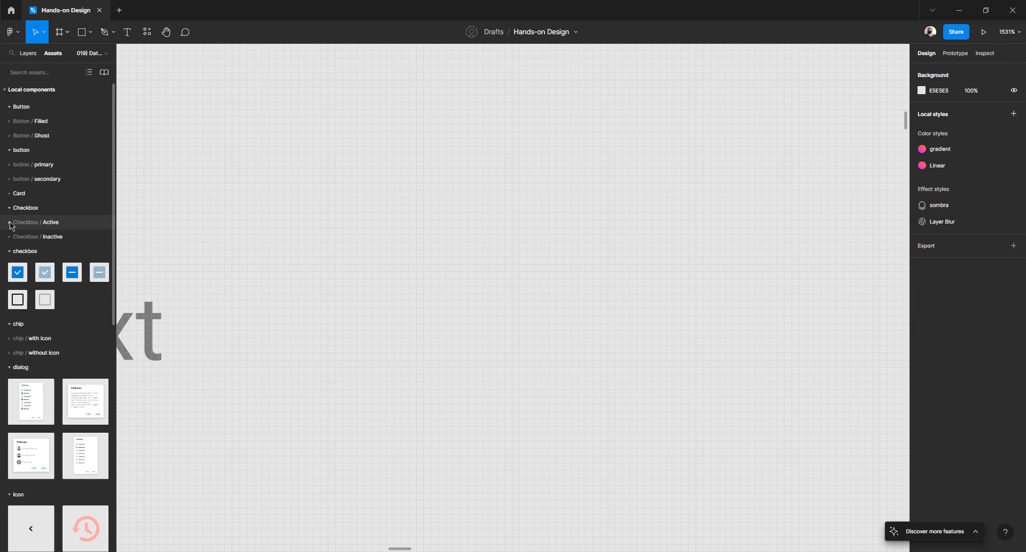
click(11, 251)
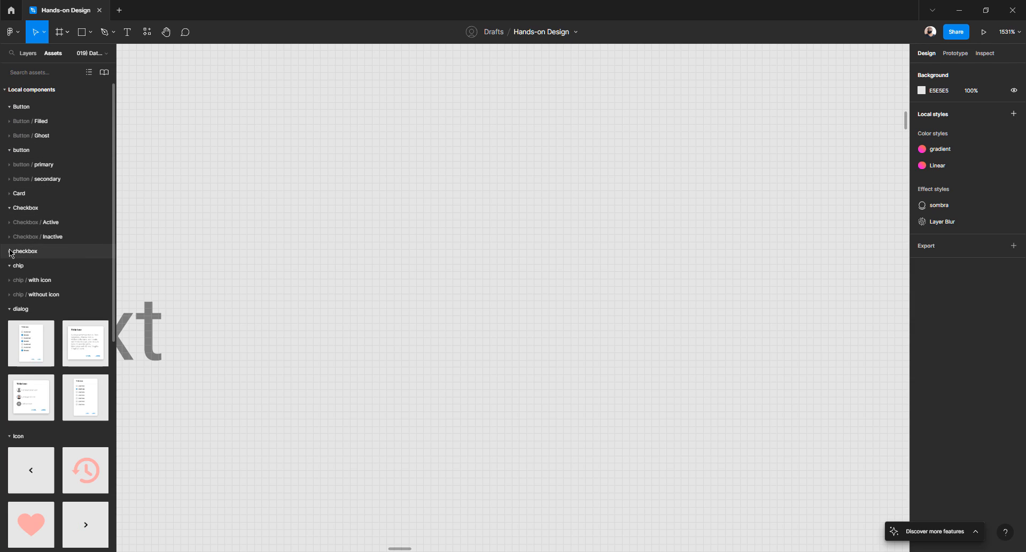
click(17, 309)
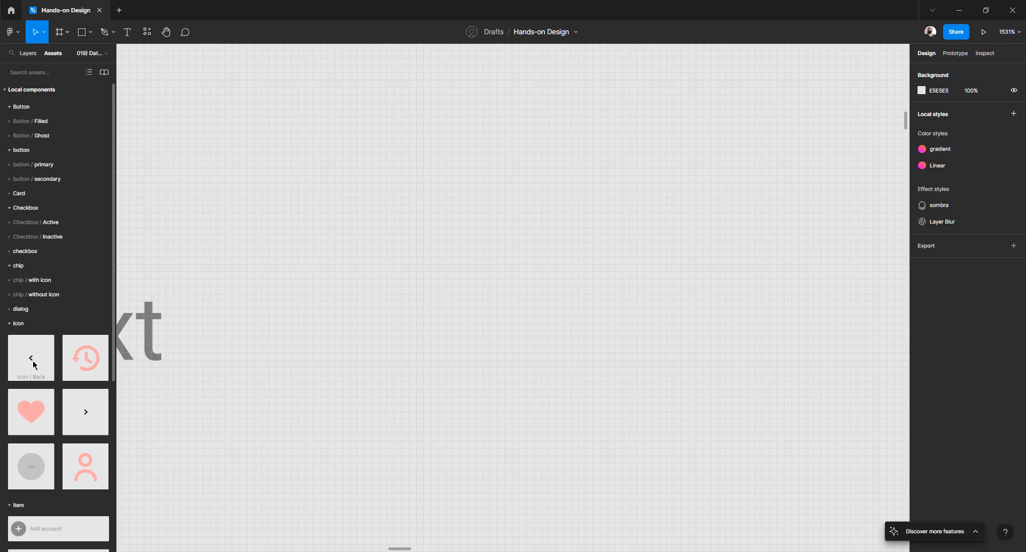
click(12, 323)
click(15, 338)
click(15, 354)
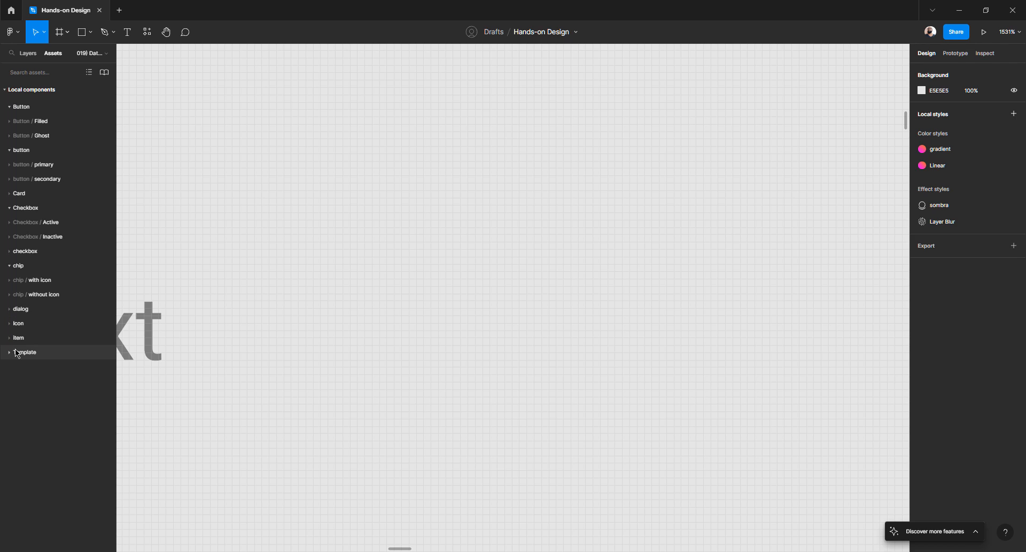
click(12, 325)
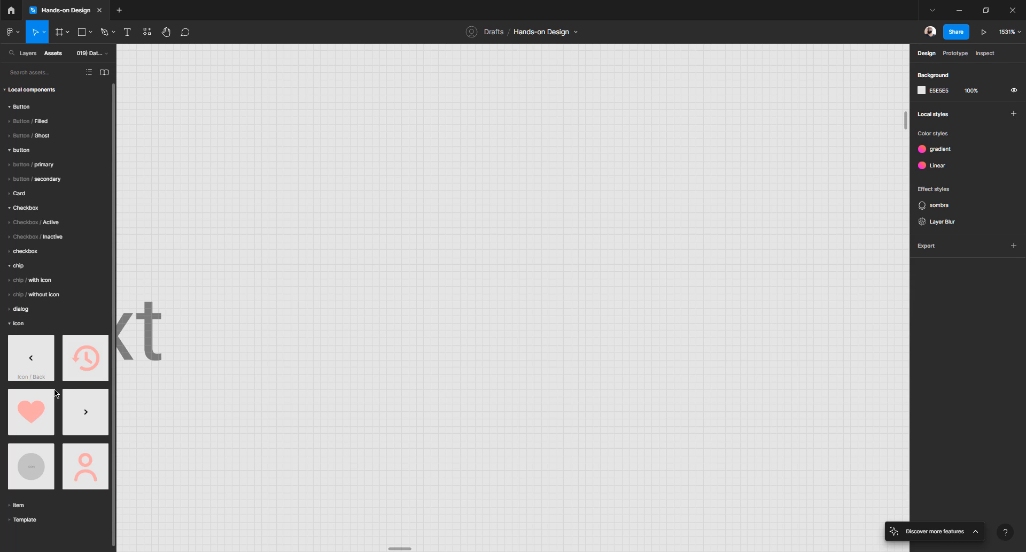
- Place instances of the Icon / Back and Icon / Next components side by side below the gray panel, aligned in one row
drag(38, 363, 309, 351)
drag(85, 411, 385, 160)
scroll(369, 202, up, 4)
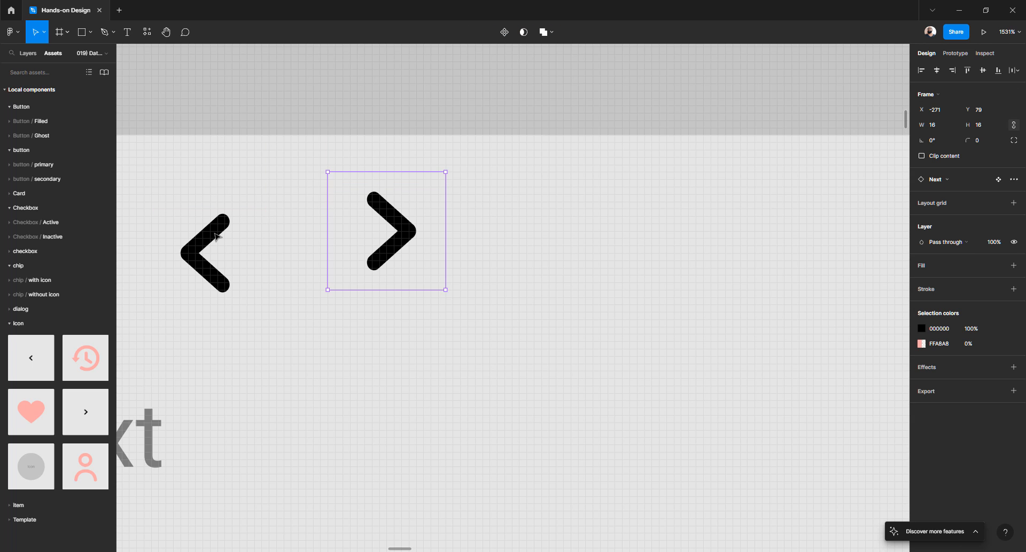
click(217, 236)
drag(215, 235, 241, 216)
click(406, 235)
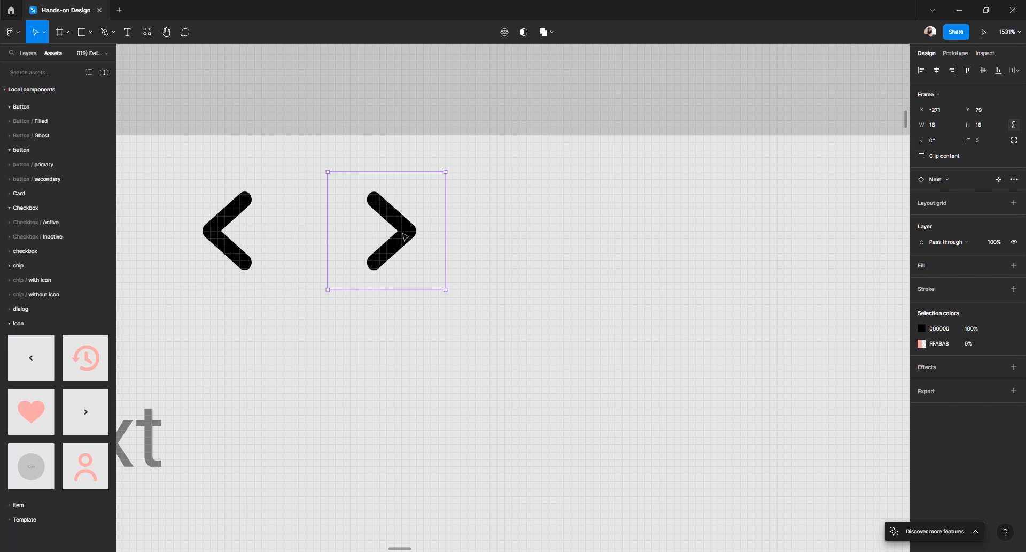
click(240, 221)
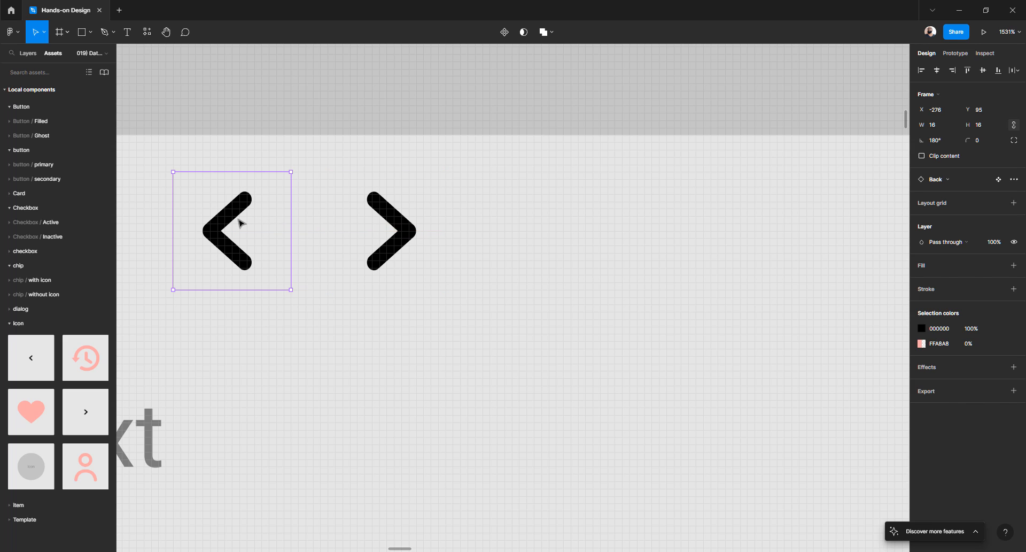
click(398, 238)
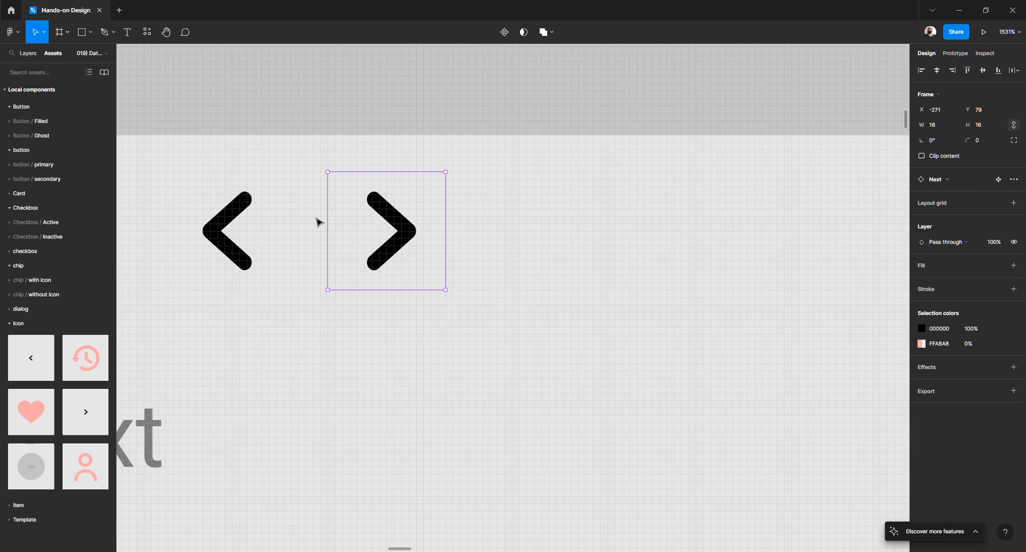
scroll(320, 222, left, 4)
click(346, 216)
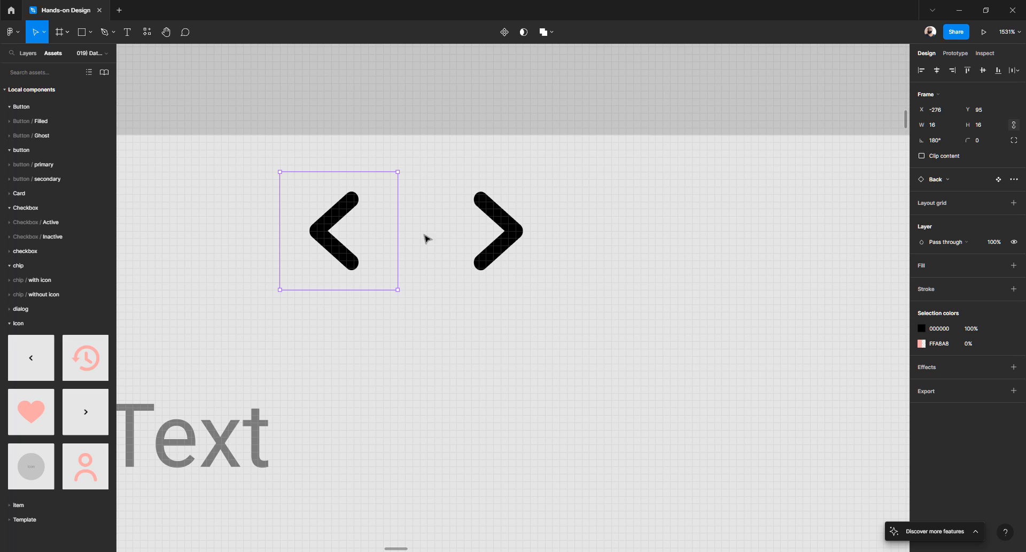
- Move the back and next icon instances together to just beside the blue circle under the weekdays row
click(517, 238)
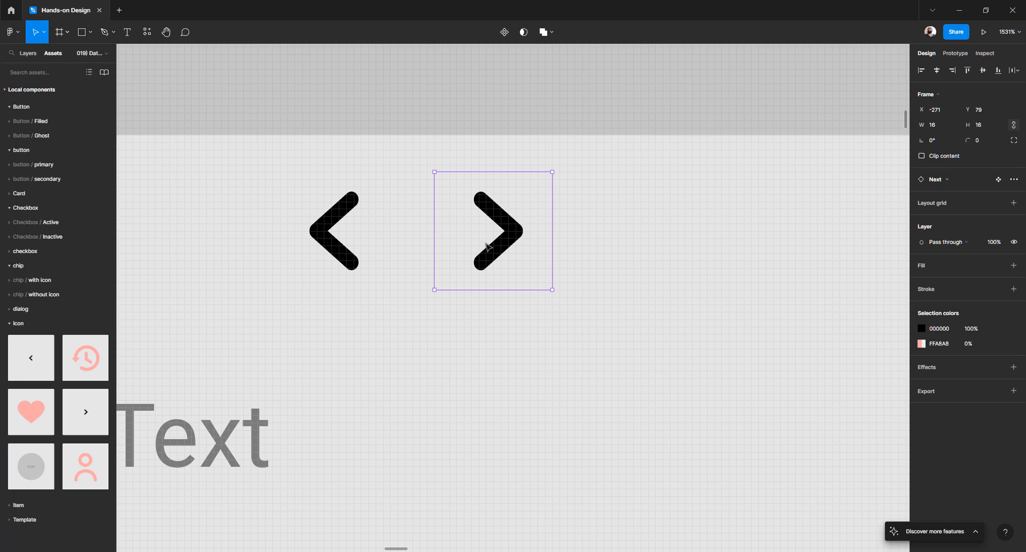
scroll(402, 231, down, 3)
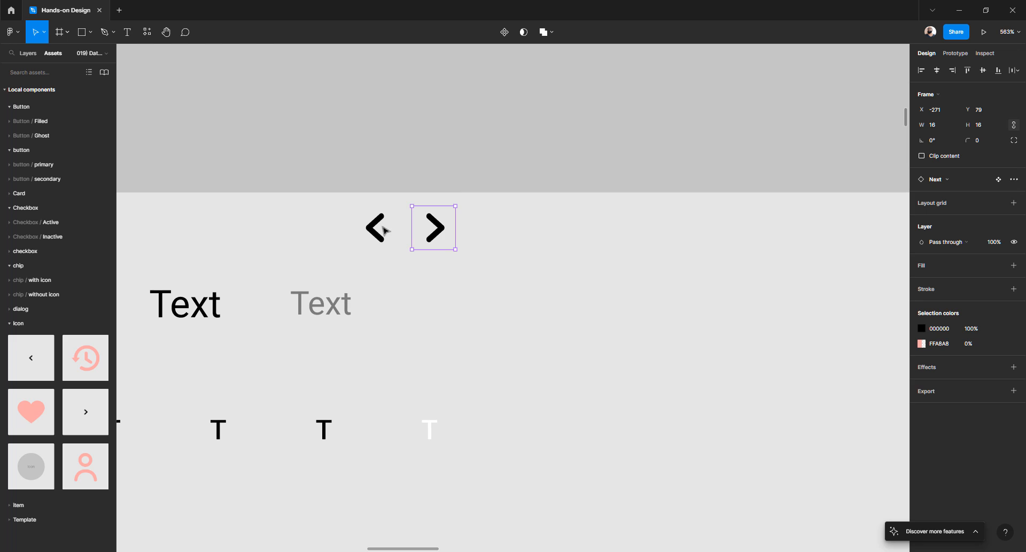
shift+click(377, 229)
scroll(378, 231, down, 5)
scroll(378, 231, left, 2)
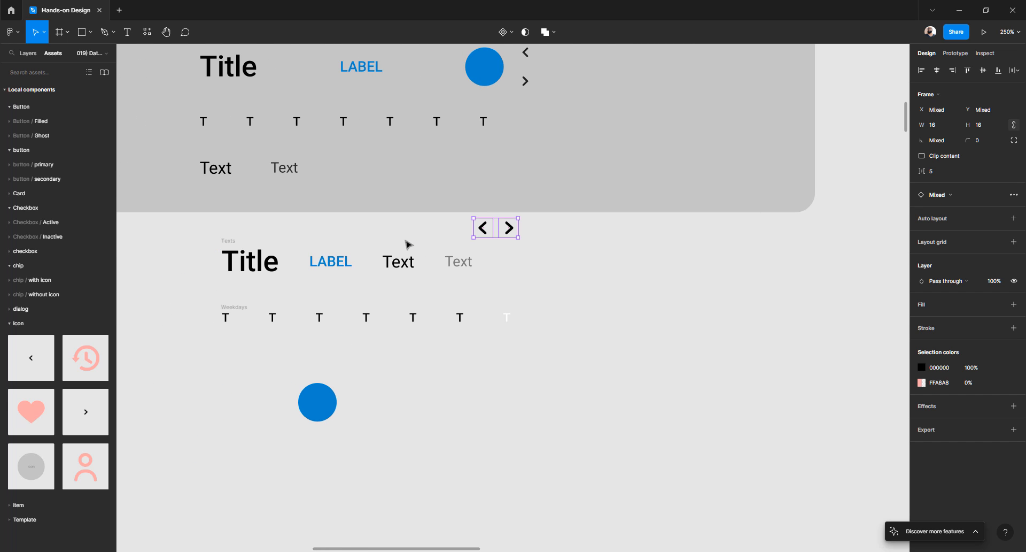
drag(483, 229, 363, 402)
click(271, 367)
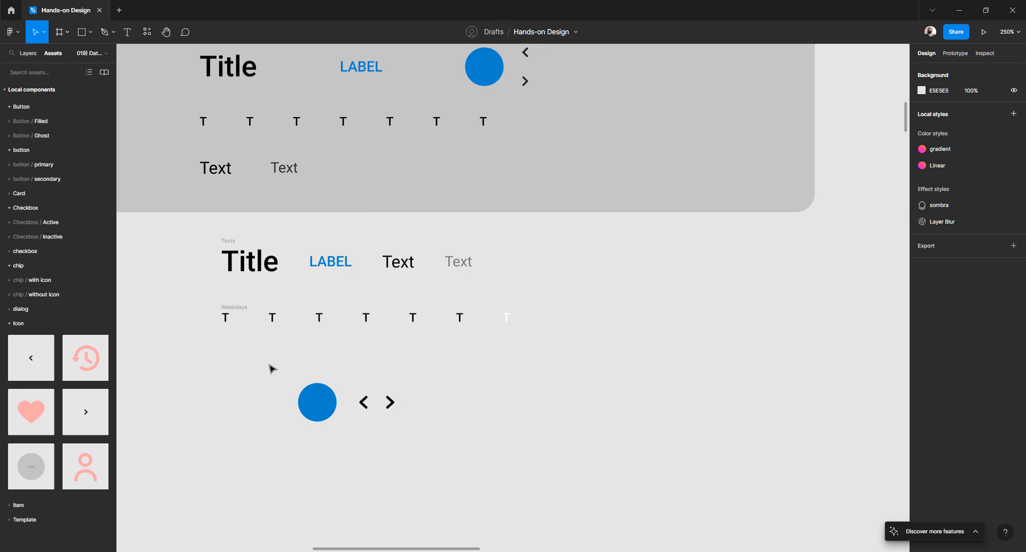
- Wrap the blue circle and both icon instances in a horizontal auto layout frame named Elements
drag(269, 375, 493, 467)
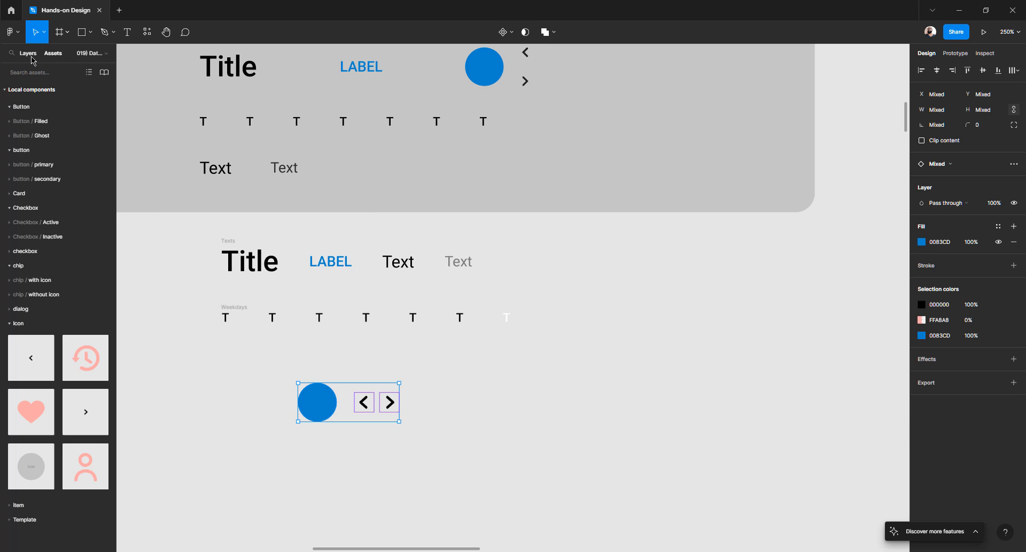
click(11, 324)
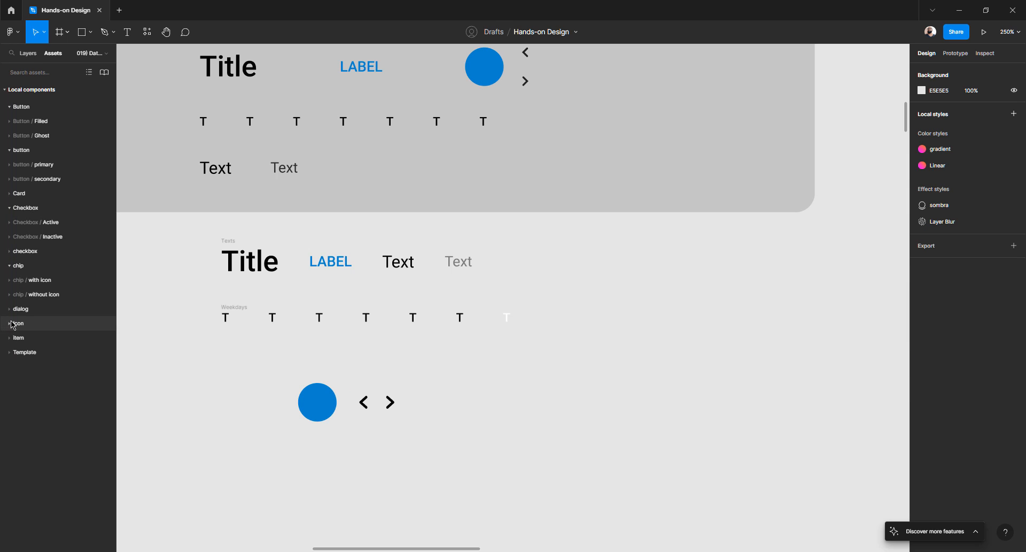
click(30, 55)
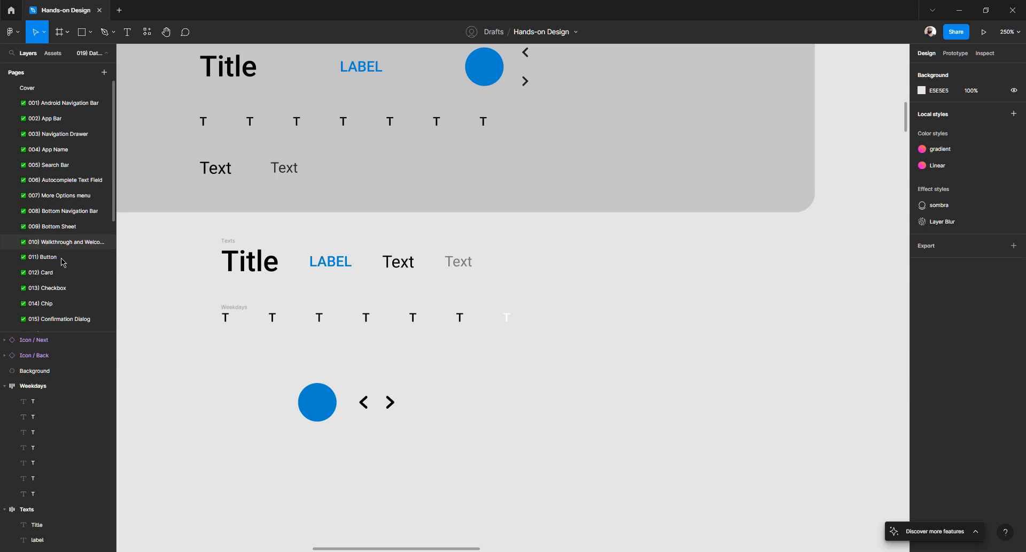
scroll(79, 286, down, 3)
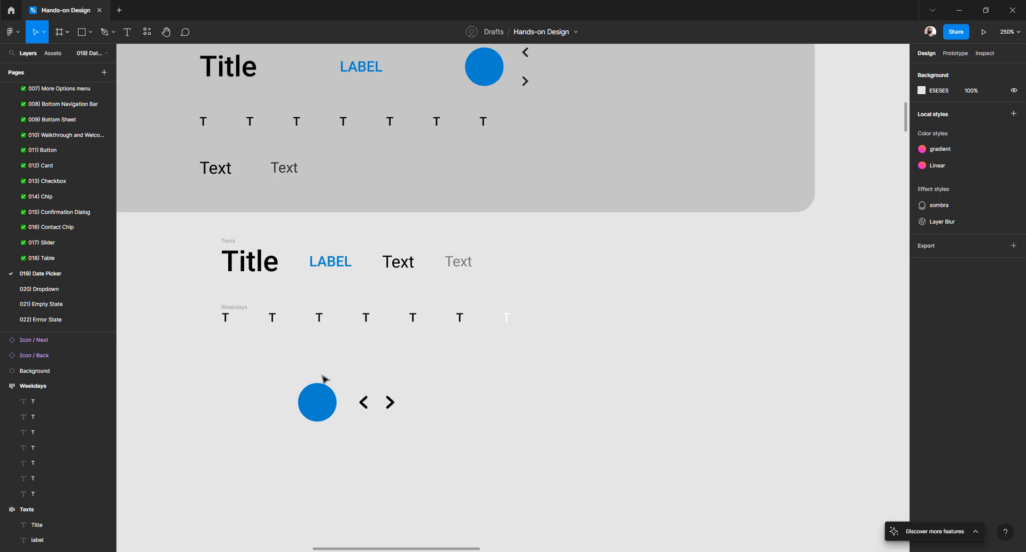
drag(264, 360, 473, 474)
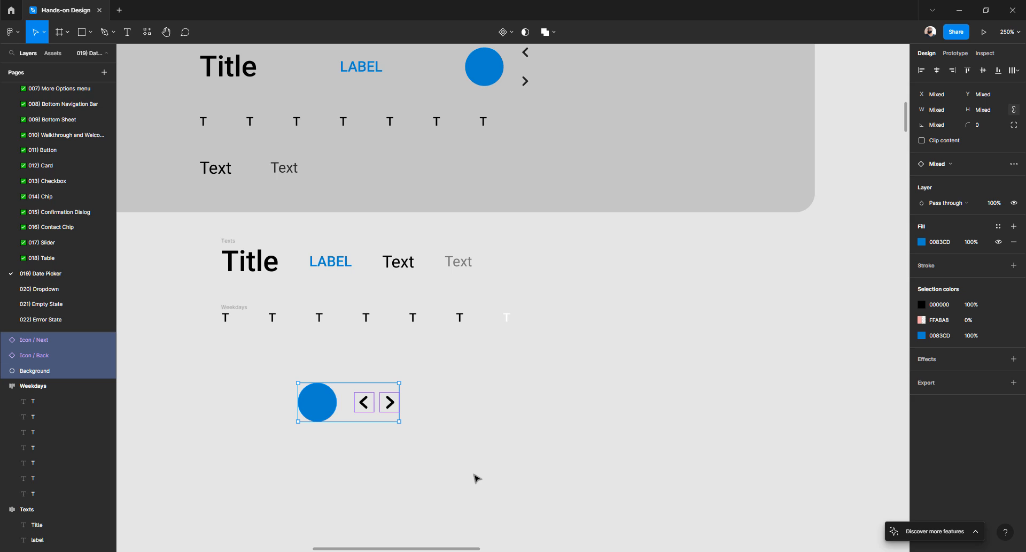
key(shift+a)
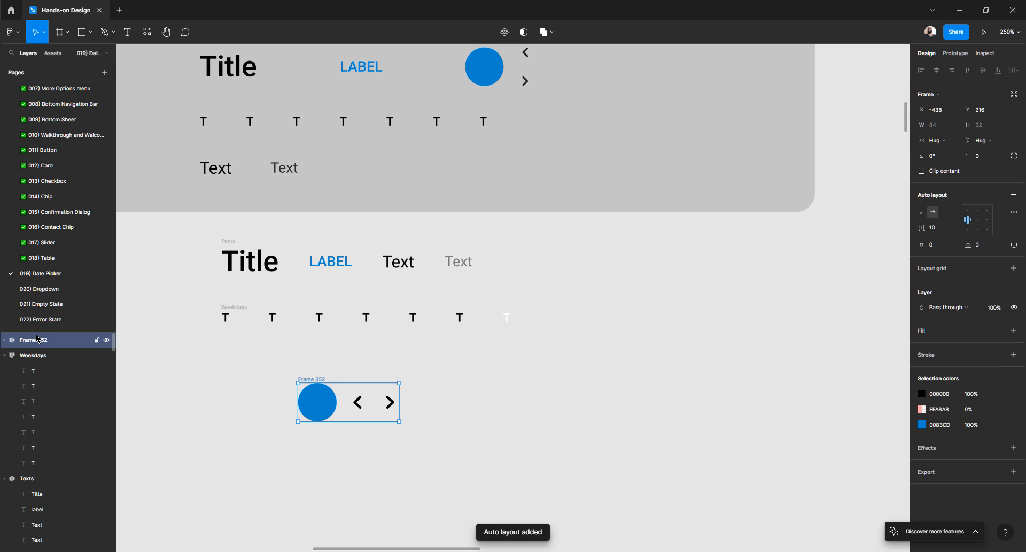
double_click(39, 340)
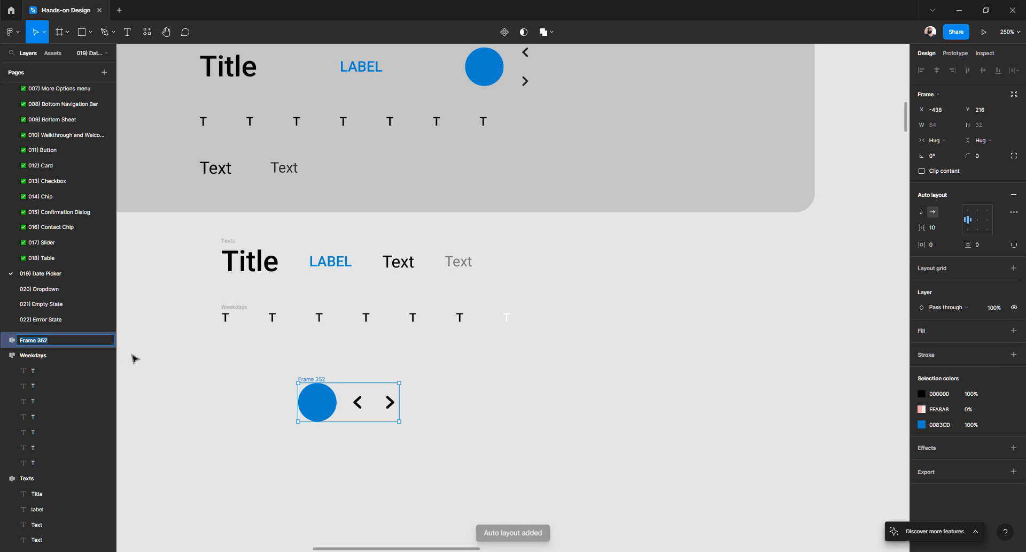
text(Elements)
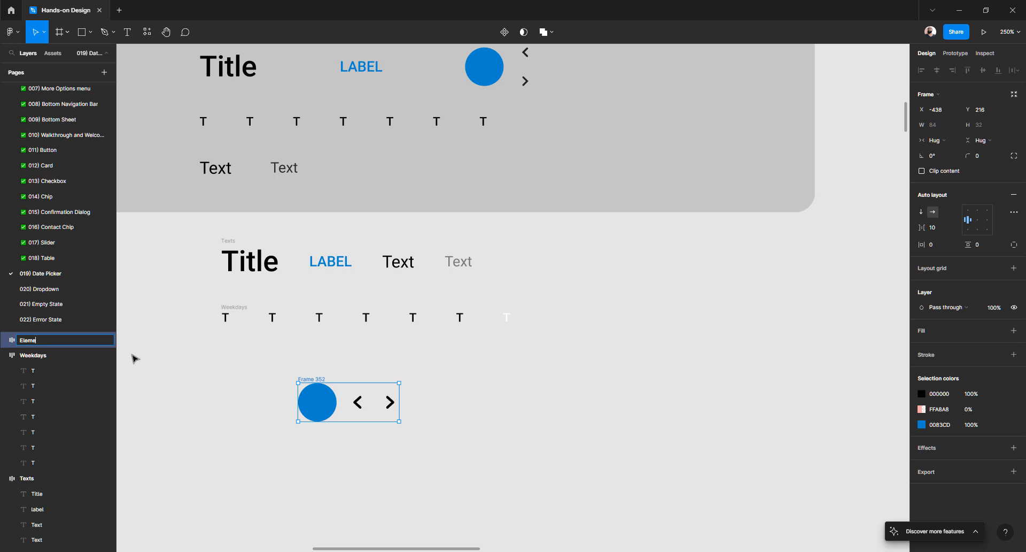
key(Return)
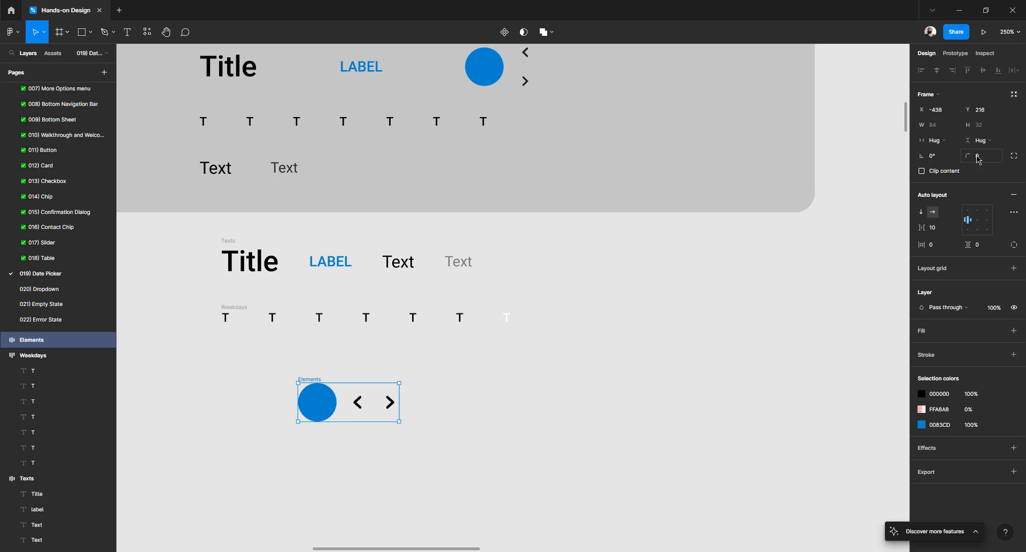
- Set the spacing between items in the Elements auto layout frame to 24
click(937, 234)
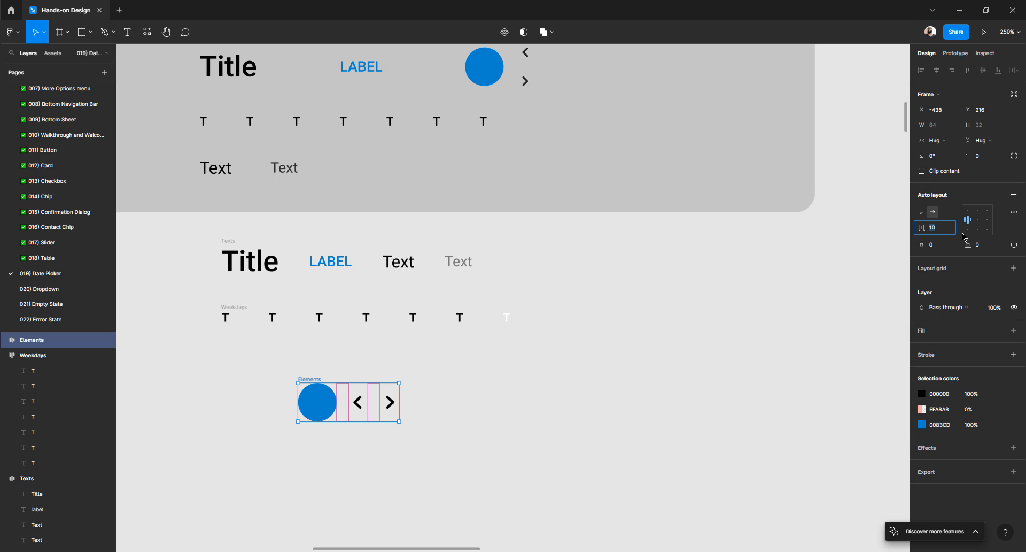
key(Up)
key(Up)
key(Up)
key(Up)
key(Up)
key(Up)
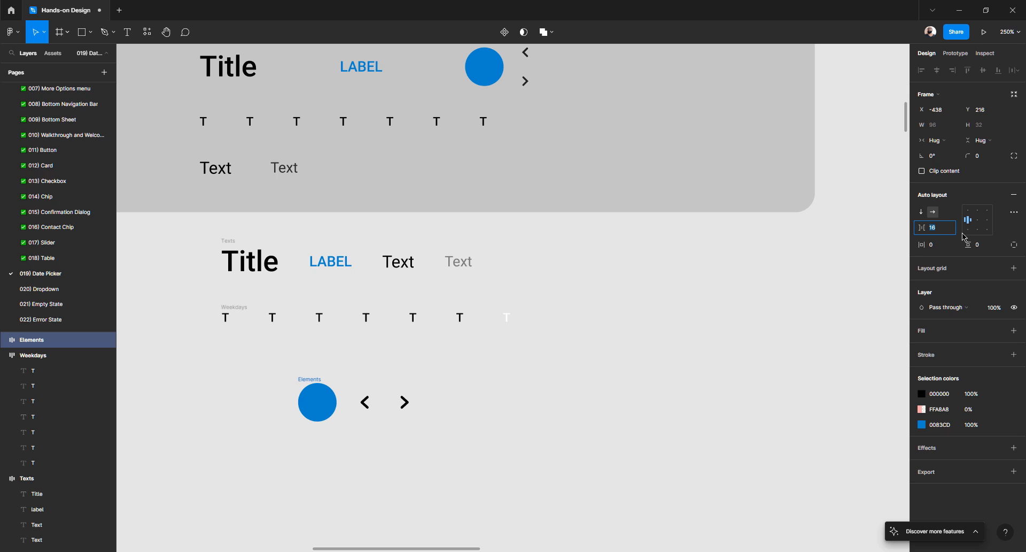
text(32)
key(Return)
text(24)
key(Return)
click(297, 363)
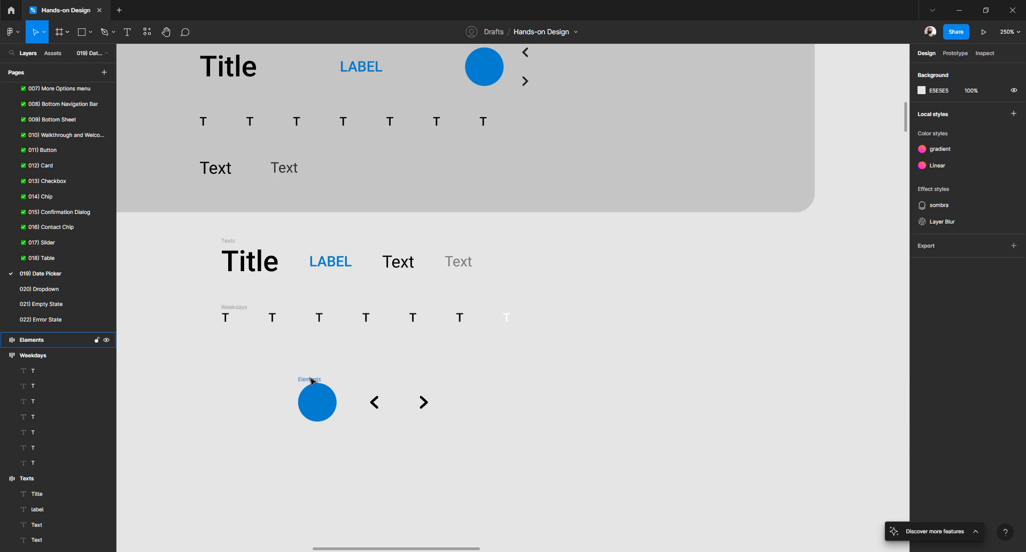
- Align the circle-and-arrows row under the weekdays row and wrap all three rows in a vertical auto layout frame named Elements
drag(315, 382, 236, 372)
drag(186, 234, 638, 462)
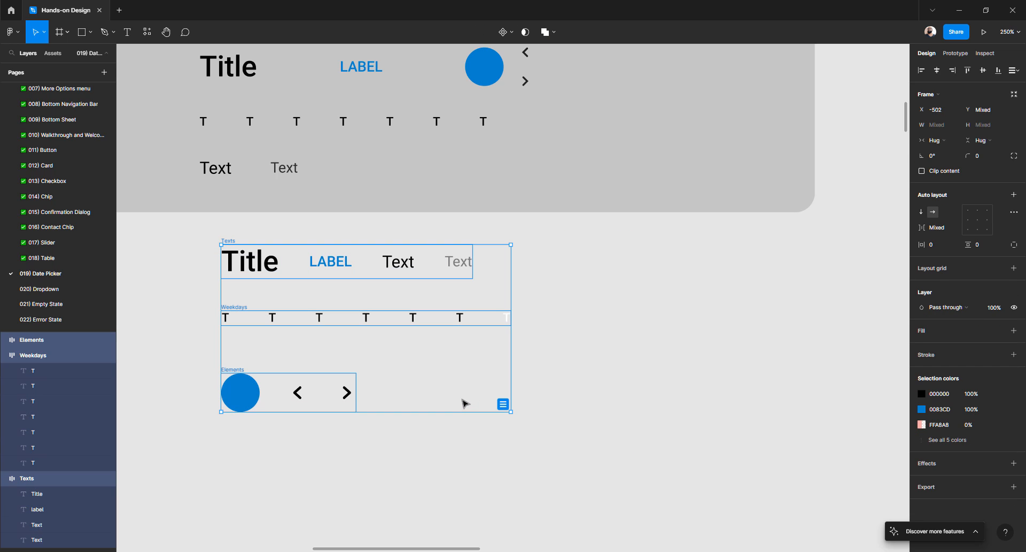
key(shift+a)
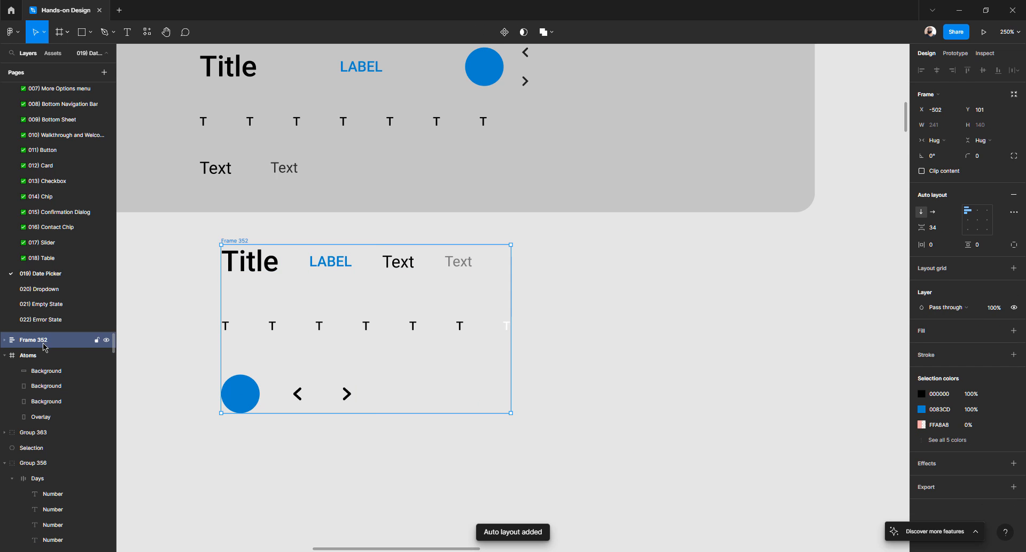
double_click(45, 343)
text(Elements)
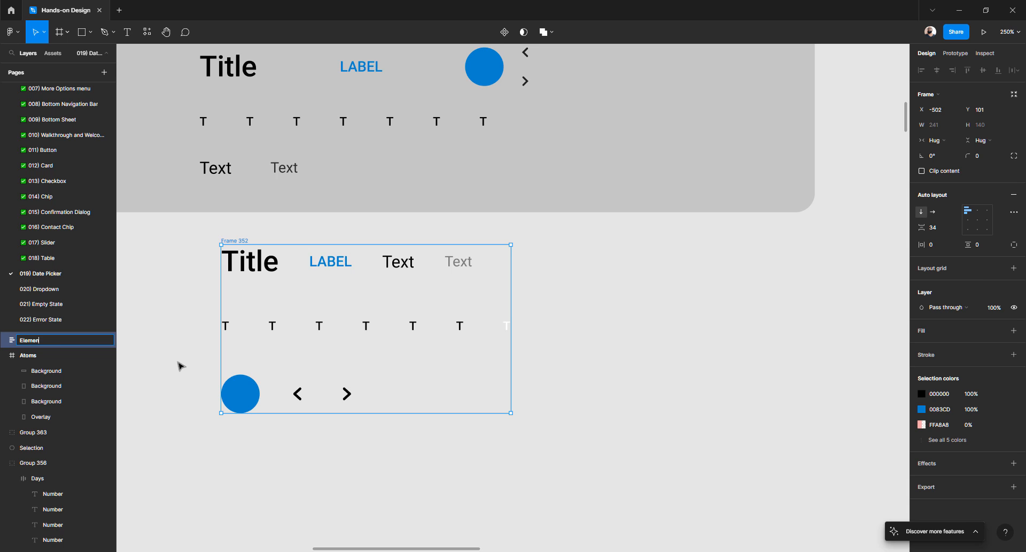
key(Return)
click(649, 270)
- Move the combined Elements frame into the Atoms frame, centred below the blue rectangle
scroll(358, 271, down, 5)
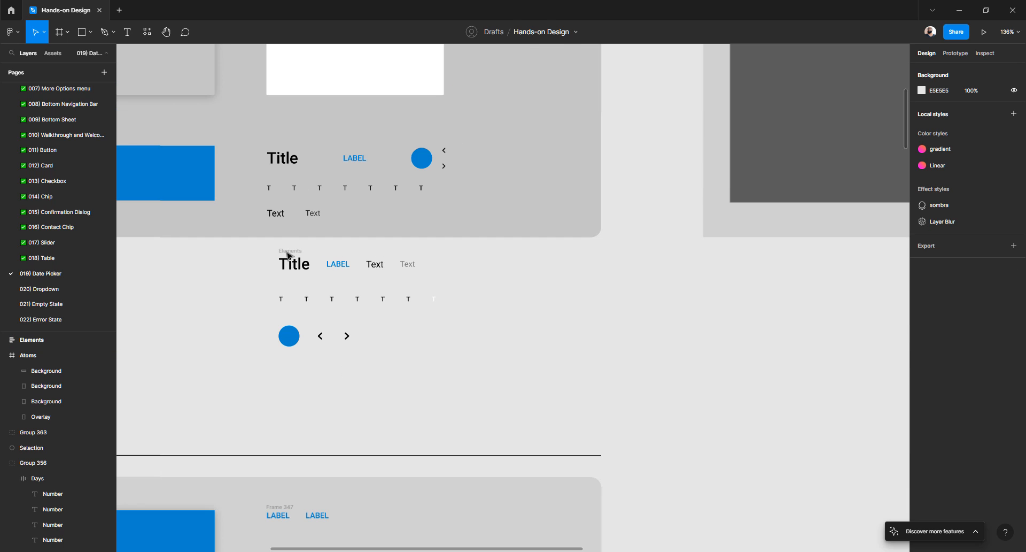
click(288, 252)
double_click(289, 251)
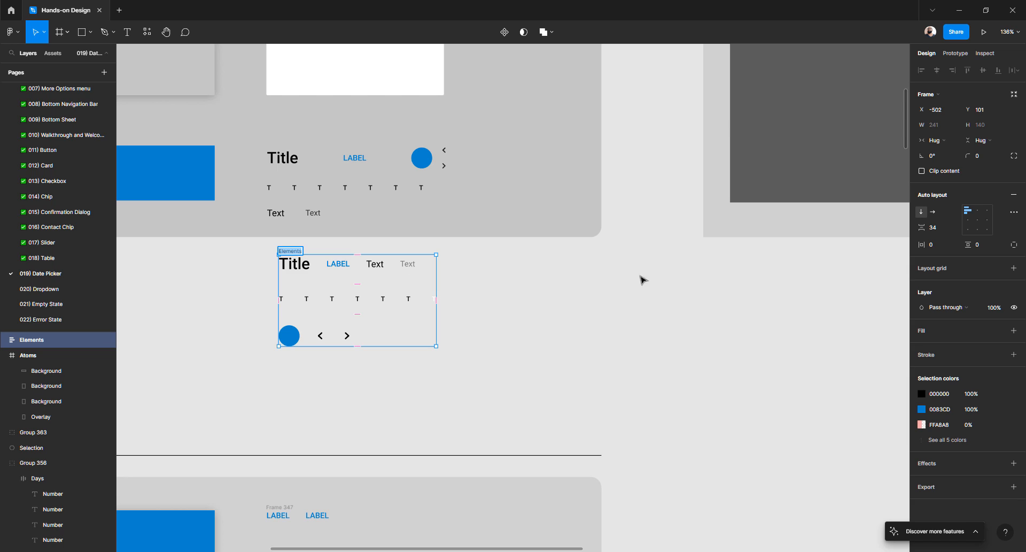
click(588, 286)
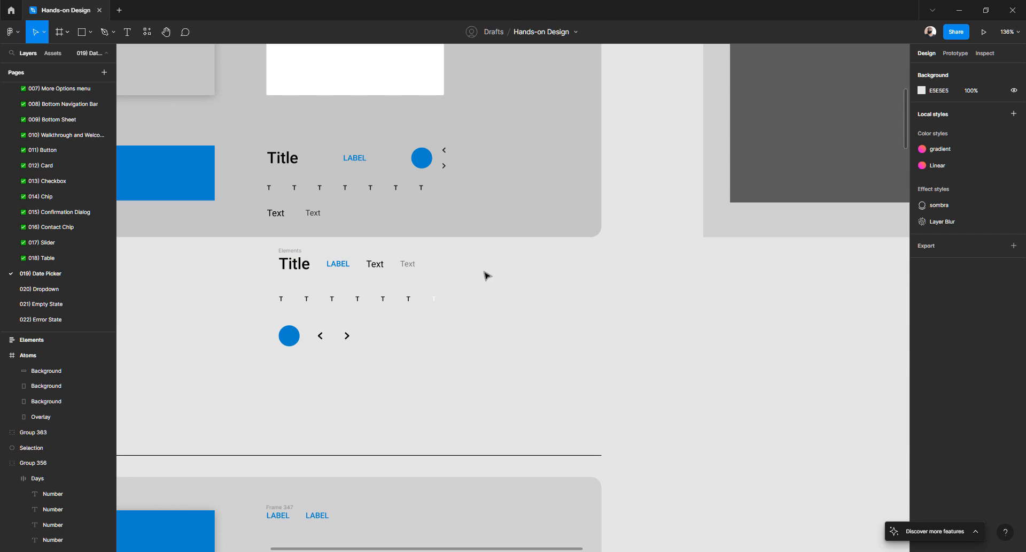
drag(336, 257, 819, 283)
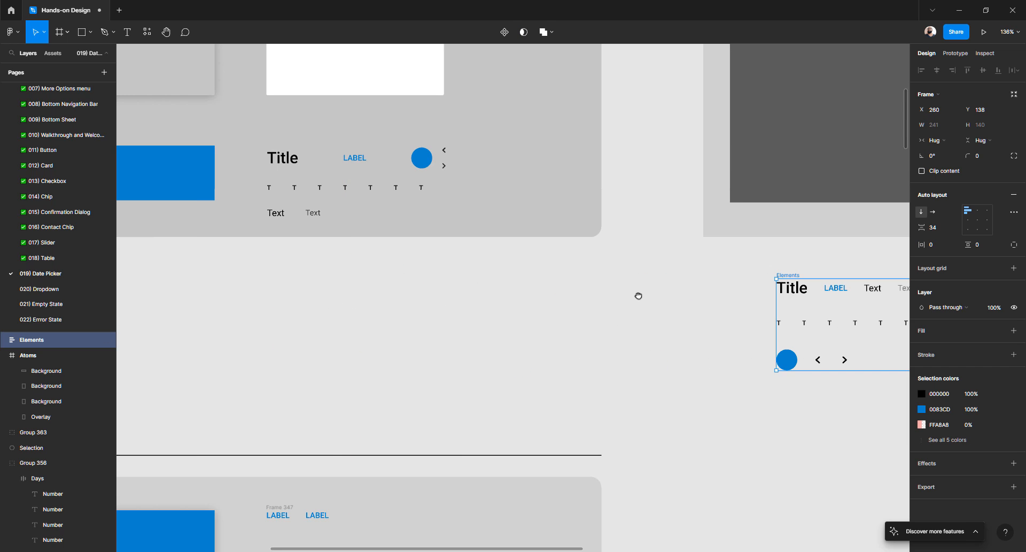
scroll(637, 296, right, 10)
scroll(314, 330, down, 3)
scroll(313, 327, up, 2)
scroll(314, 328, down, 3)
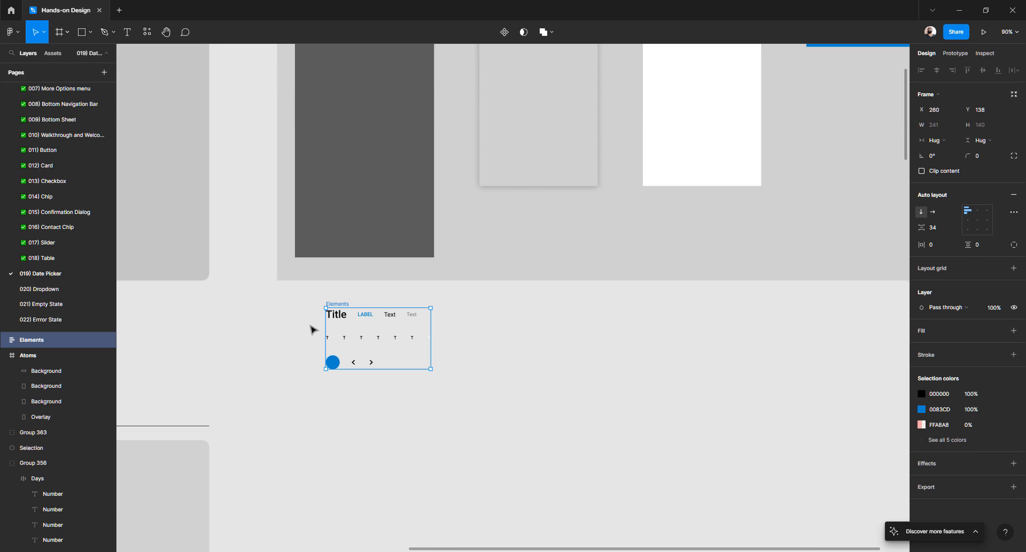
drag(280, 326, 691, 193)
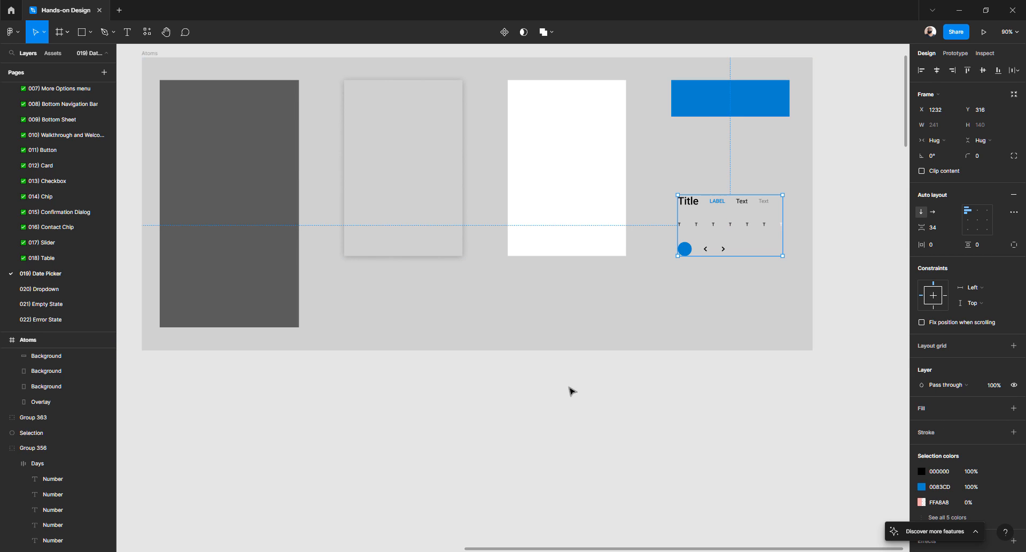
click(559, 319)
- Duplicate the Atoms frame straight down, level with the MOLECULES section, and rename the copy Molecules
scroll(559, 319, down, 5)
scroll(559, 320, down, 4)
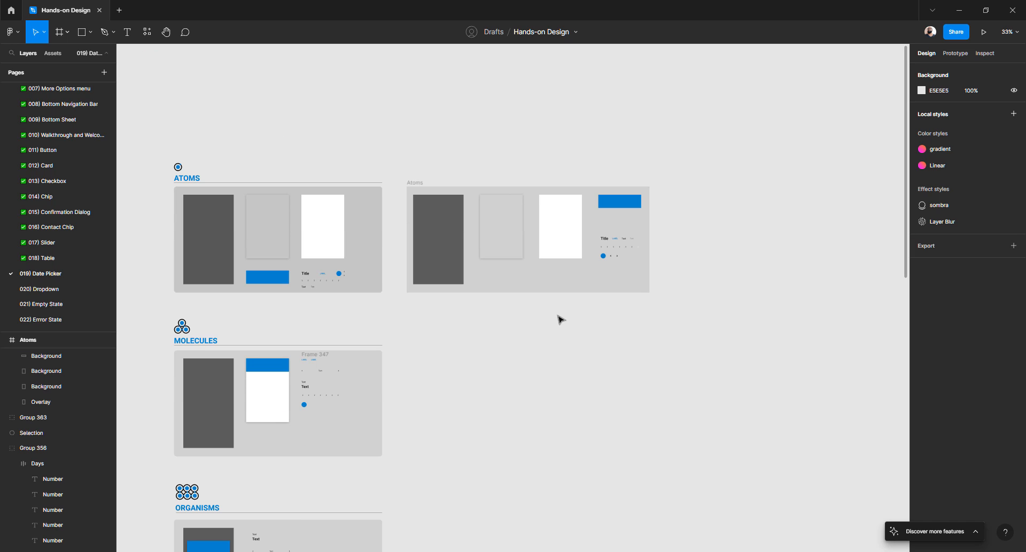
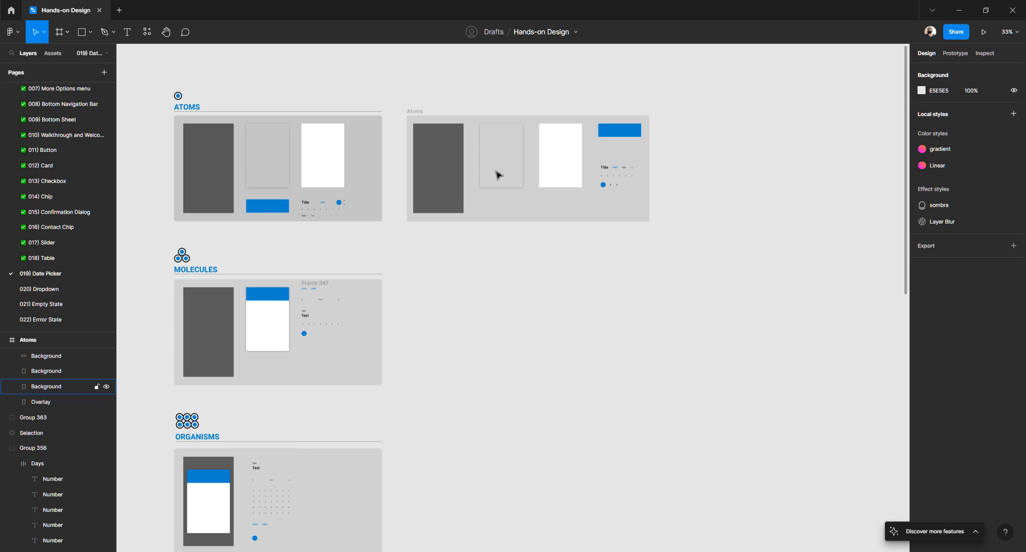
click(414, 113)
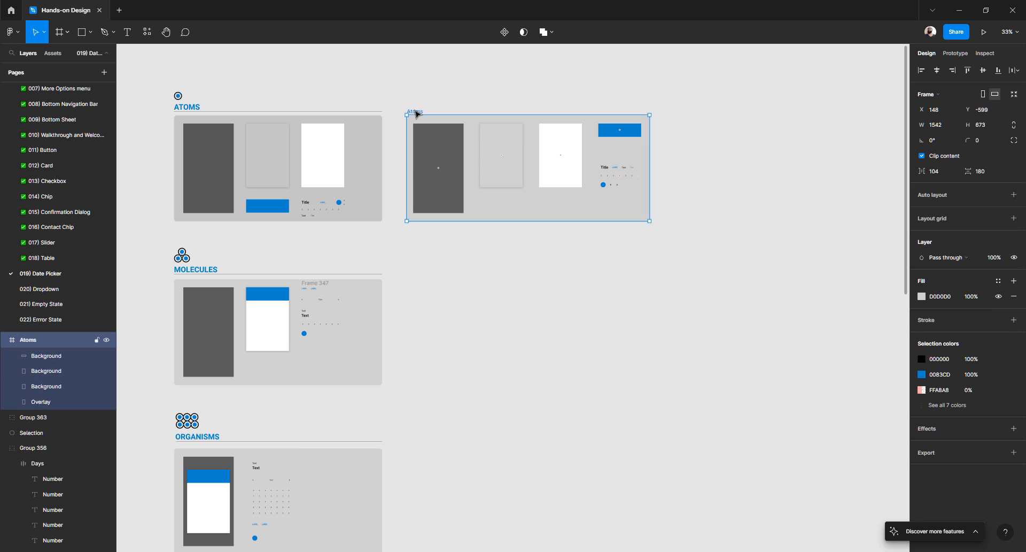
drag(415, 111, 427, 274)
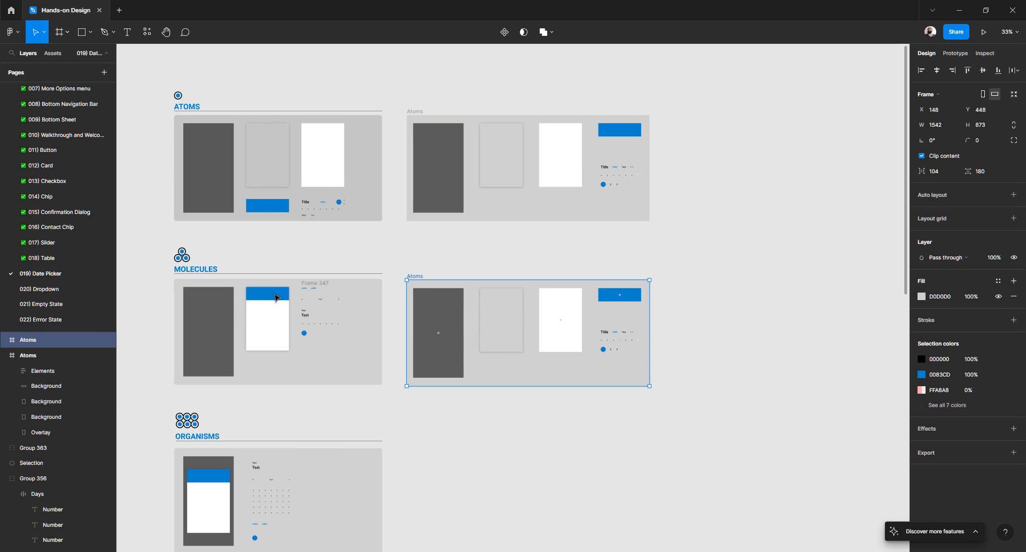
double_click(38, 343)
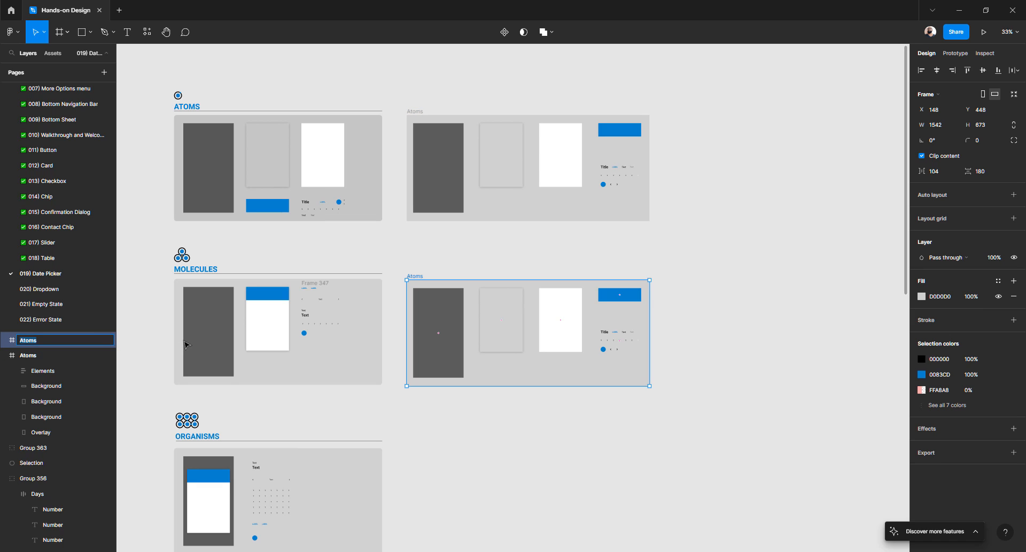
text(Molecus)
key(Return)
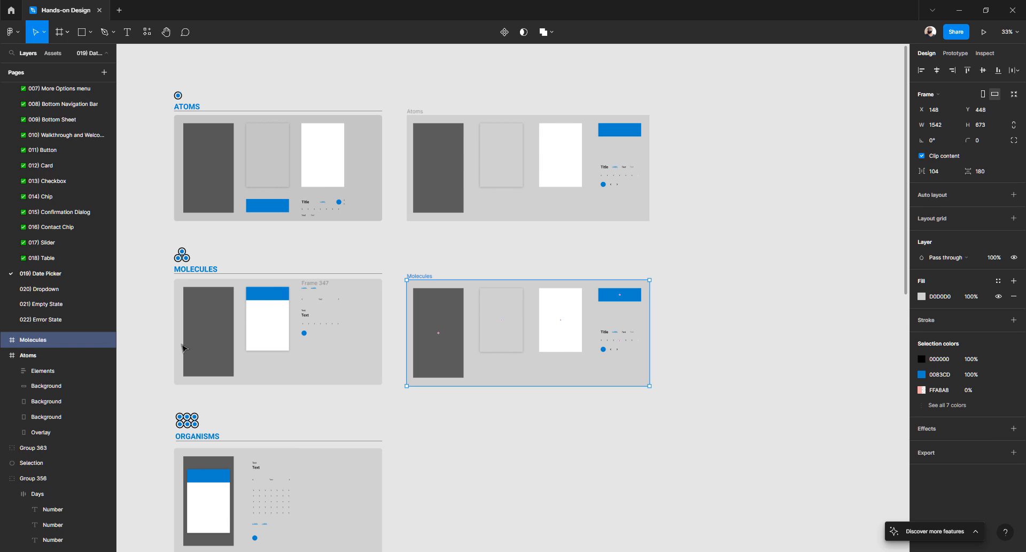
key(Escape)
- Copy the properties of the nearly transparent drop-shadow rectangle in the Molecules frame
scroll(498, 331, up, 3)
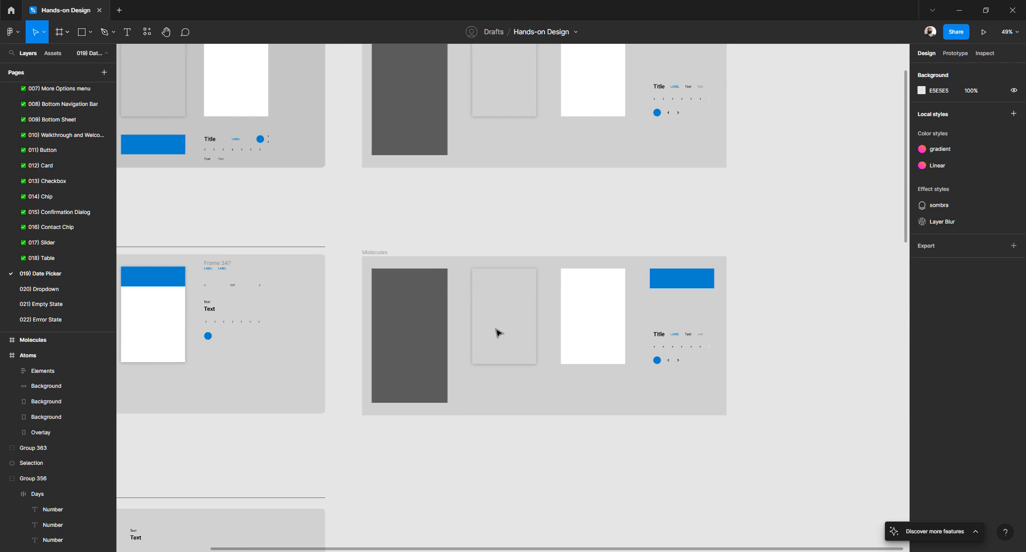
scroll(499, 334, left, 2)
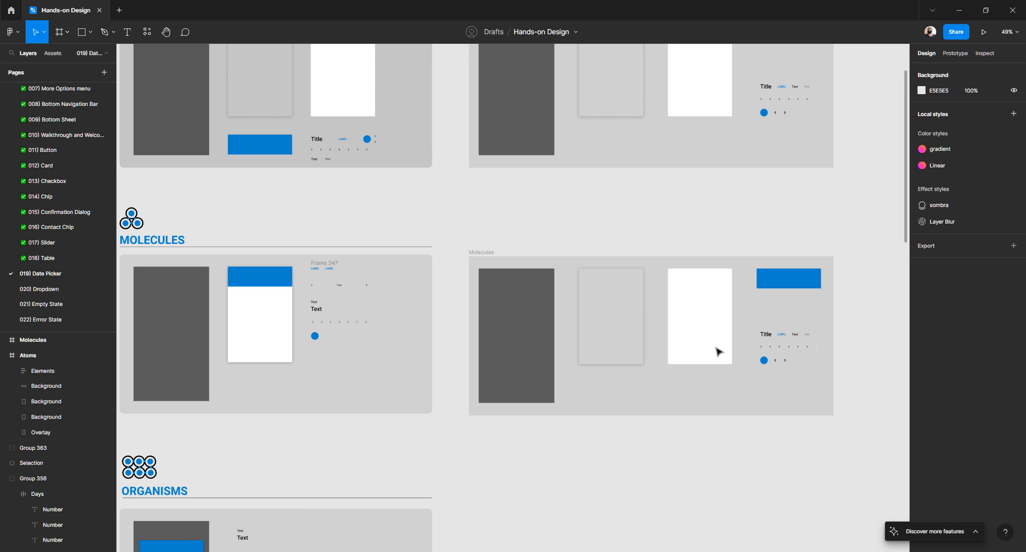
click(640, 310)
scroll(640, 310, right, 3)
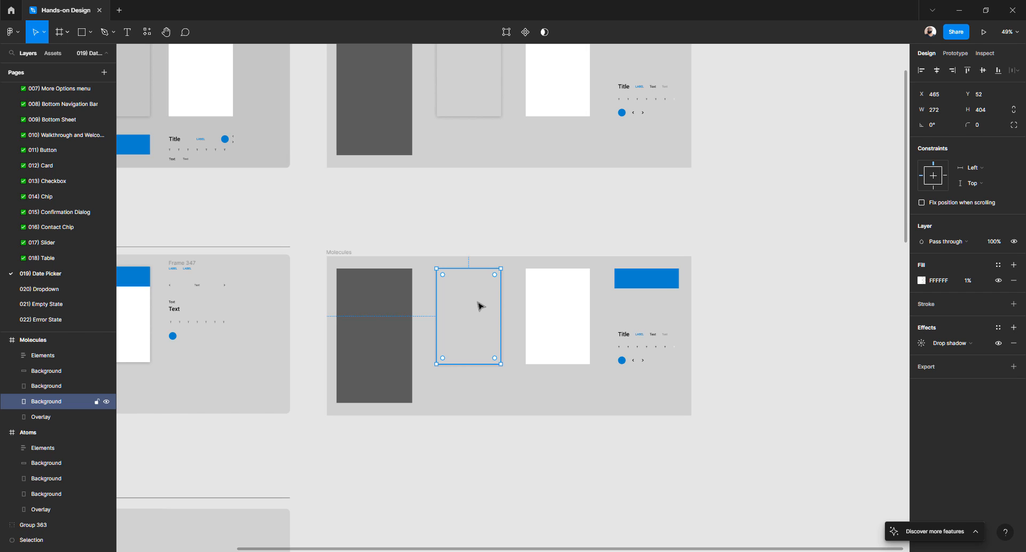
scroll(419, 222, left, 3)
scroll(419, 223, down, 1)
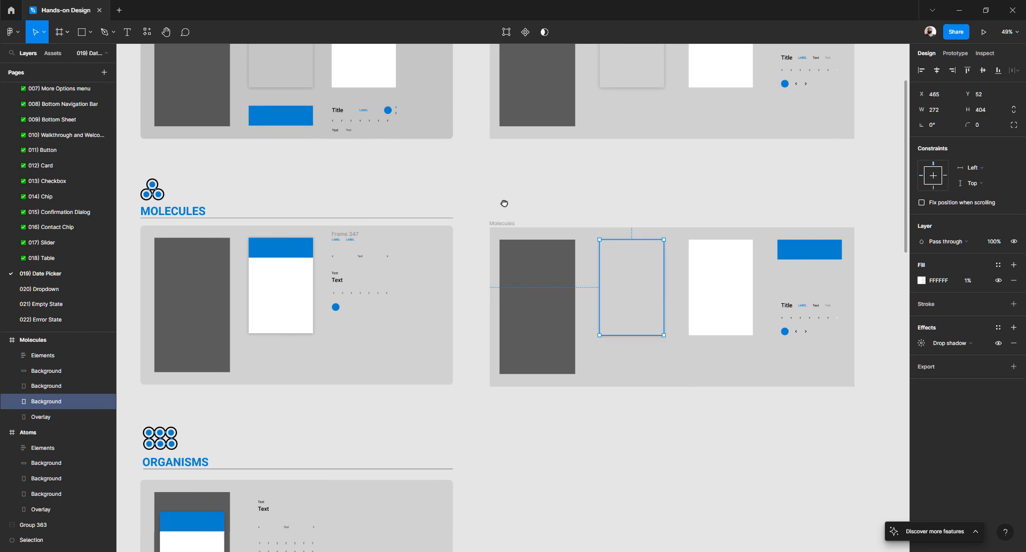
drag(504, 203, 499, 184)
click(718, 262)
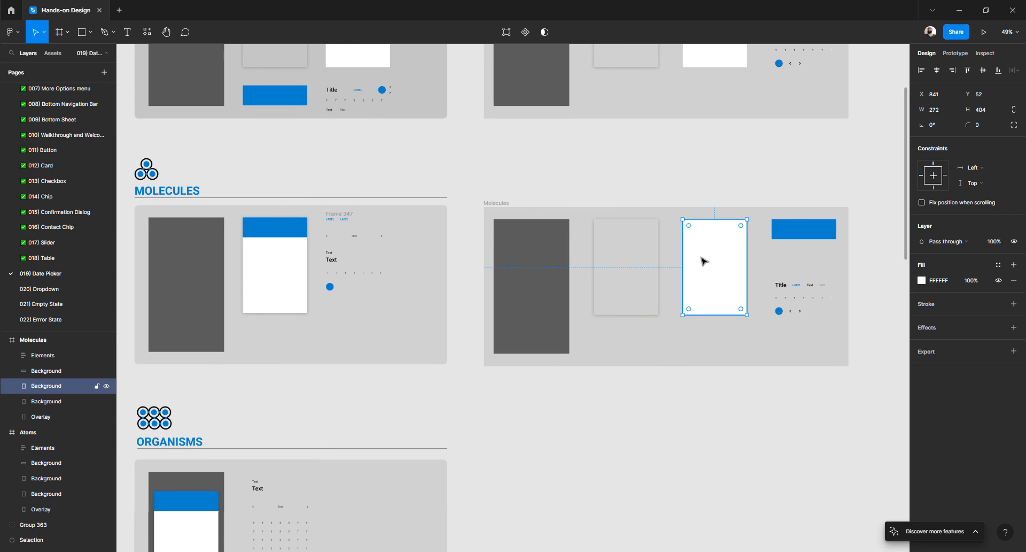
click(632, 468)
click(711, 272)
click(648, 331)
click(640, 317)
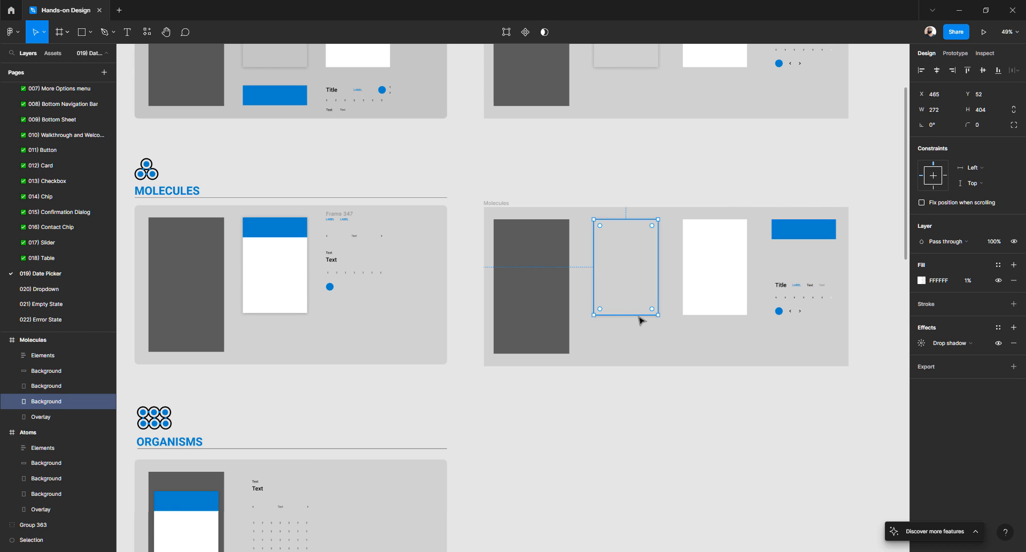
right_click(631, 308)
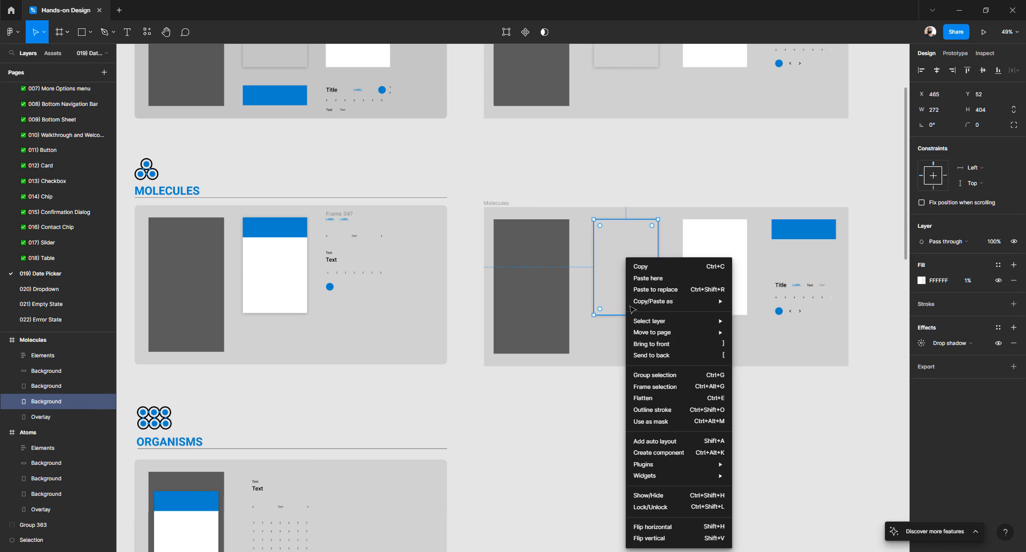
mouse_move(632, 303)
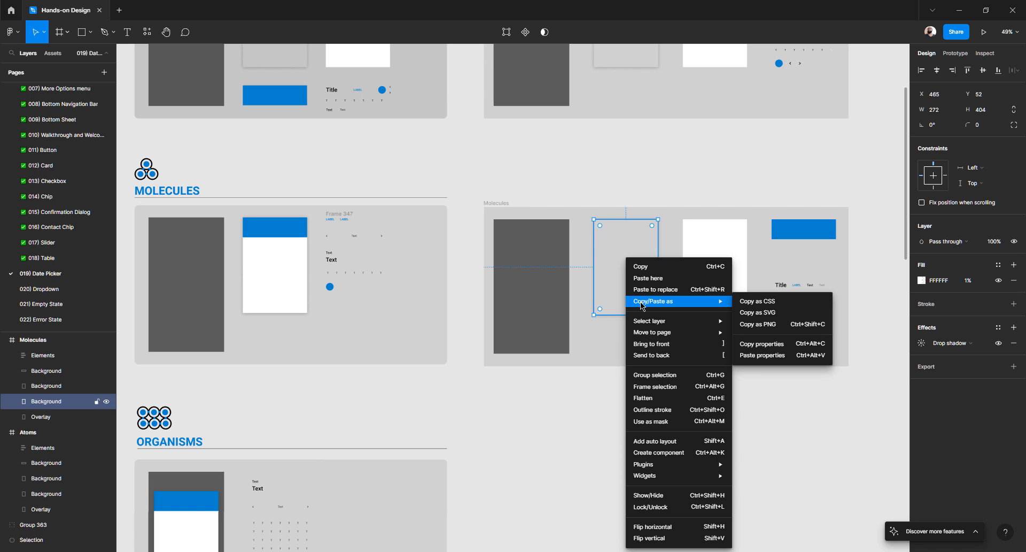
click(777, 350)
- Paste the copied properties onto the white background rectangle in the Molecules frame
click(725, 276)
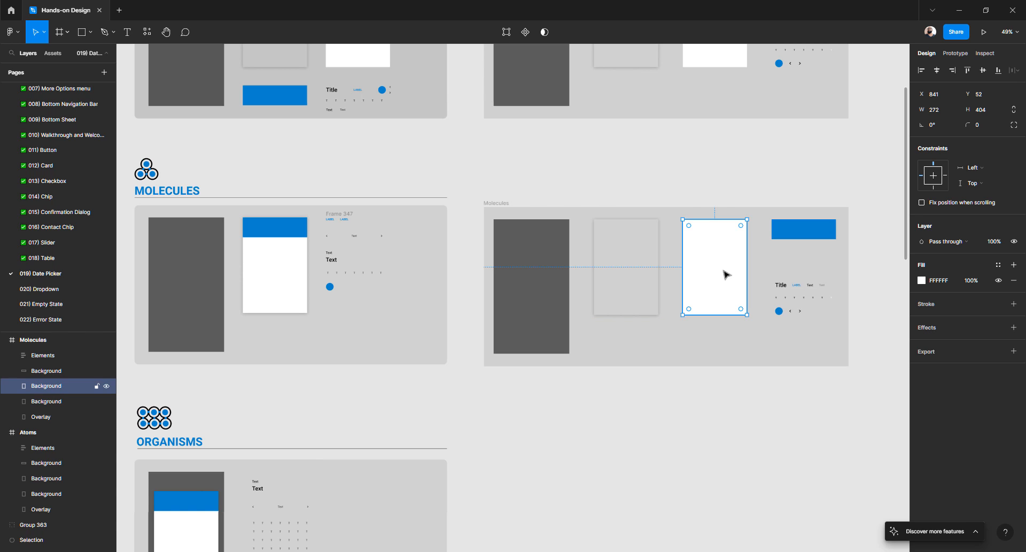
right_click(724, 273)
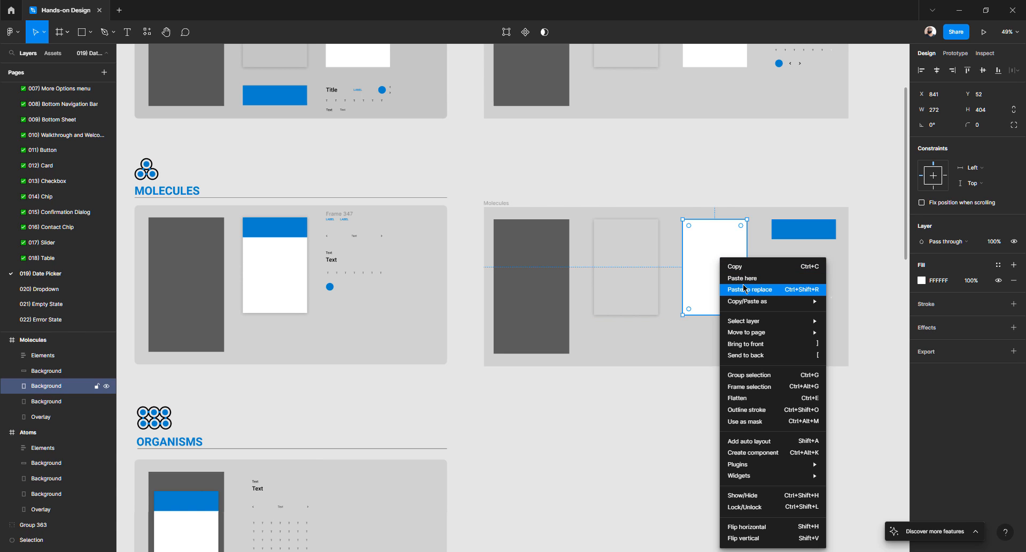
mouse_move(748, 302)
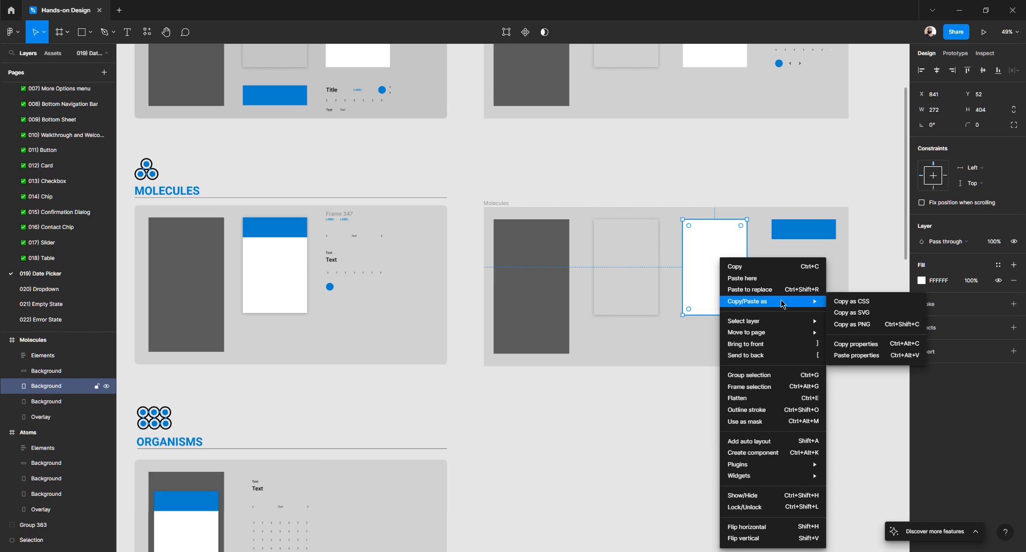
click(855, 355)
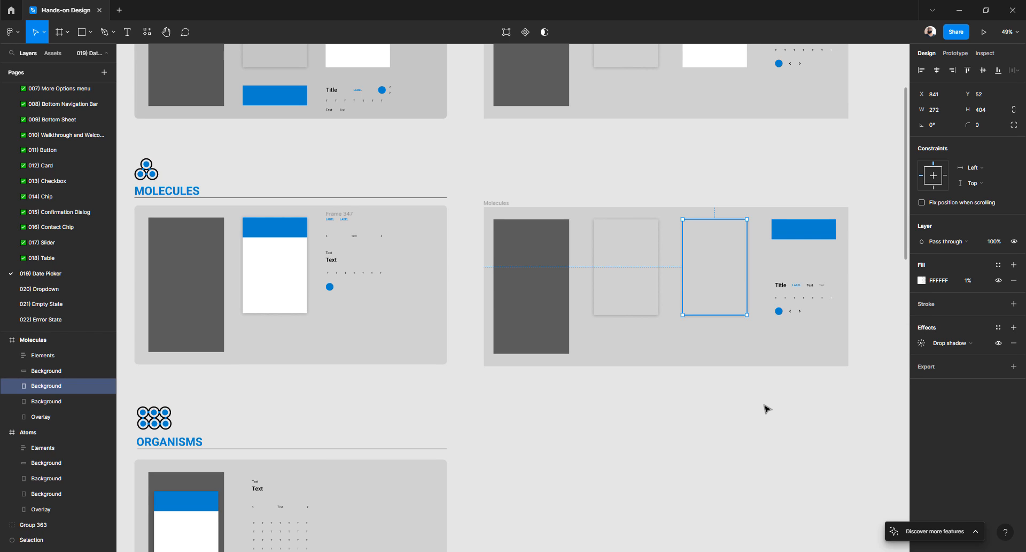
- Delete the original shadow-only rectangle from the Molecules frame and set the remaining shadowed rectangle's fill opacity to 100%
click(640, 313)
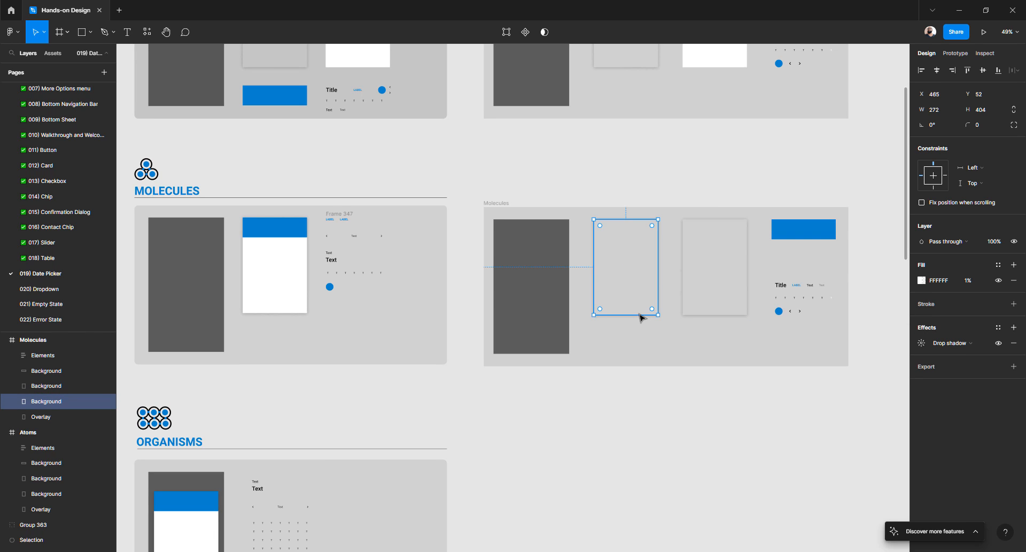
click(623, 394)
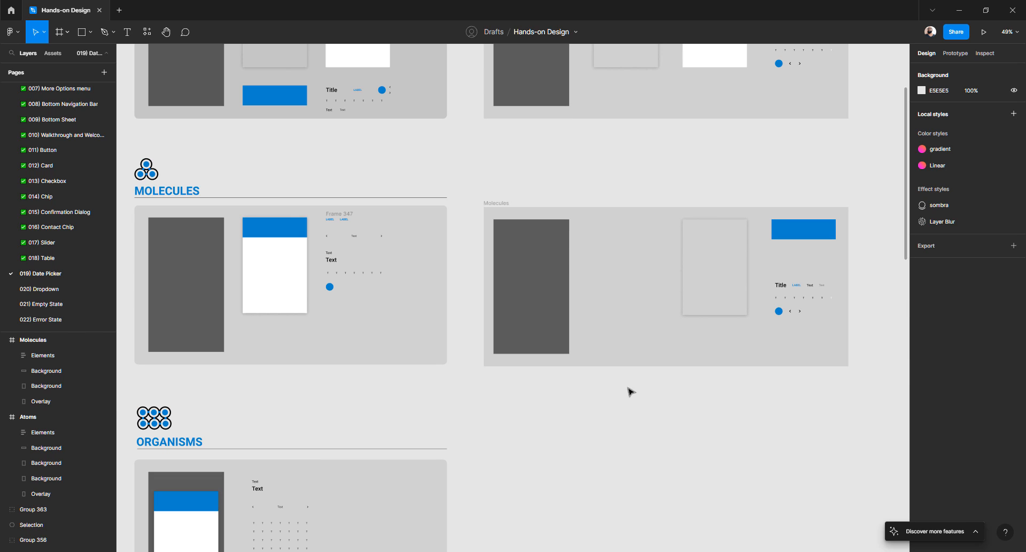
click(713, 314)
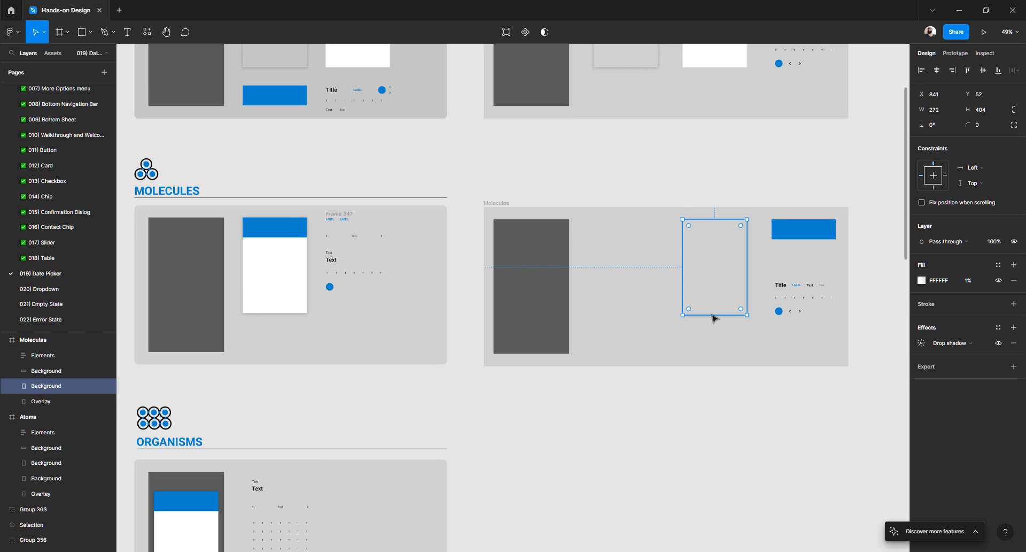
click(971, 281)
text(100)
key(Return)
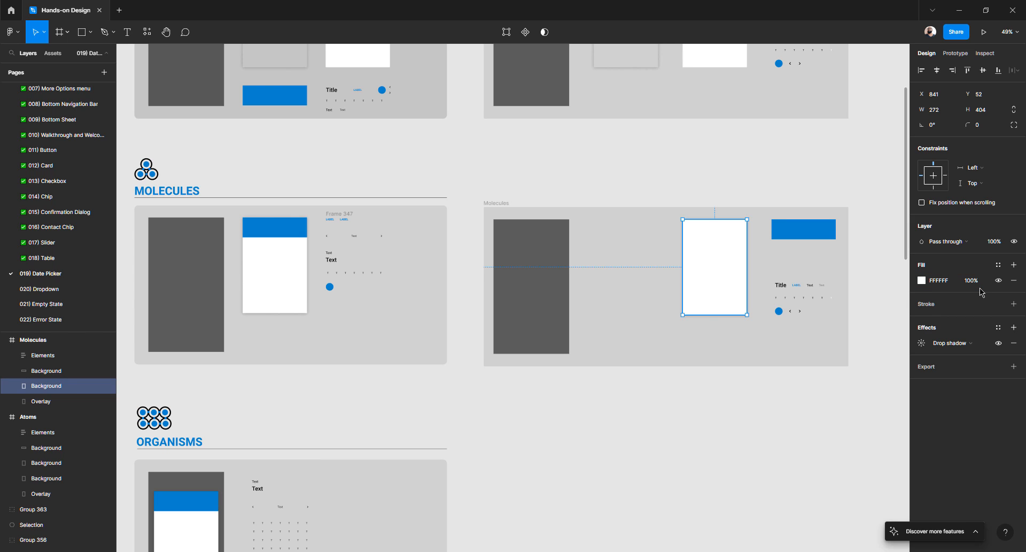
click(733, 395)
- Move the white rectangle beside the dark overlay at about X 450 and place the blue rectangle over its upper edge
click(739, 278)
drag(698, 282, 635, 276)
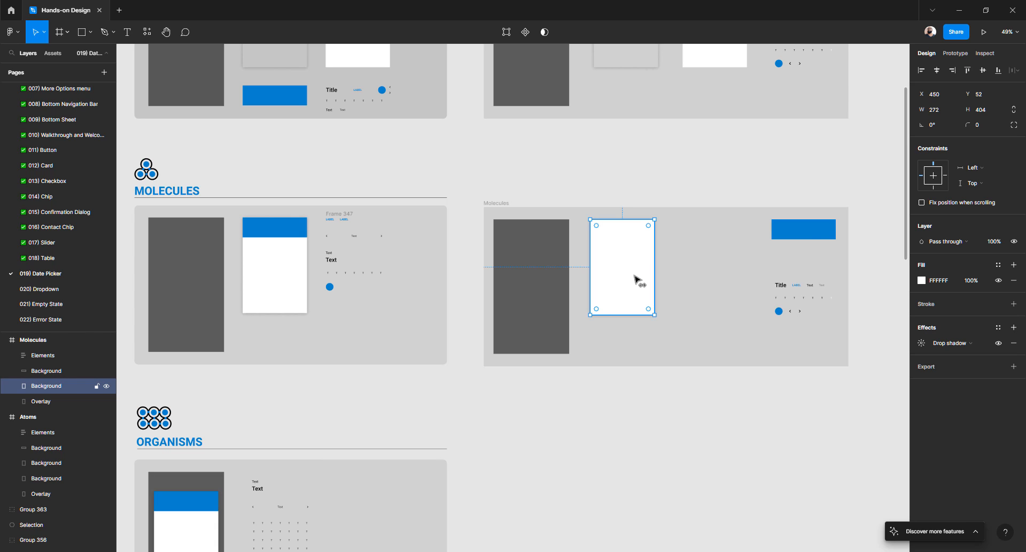
click(795, 235)
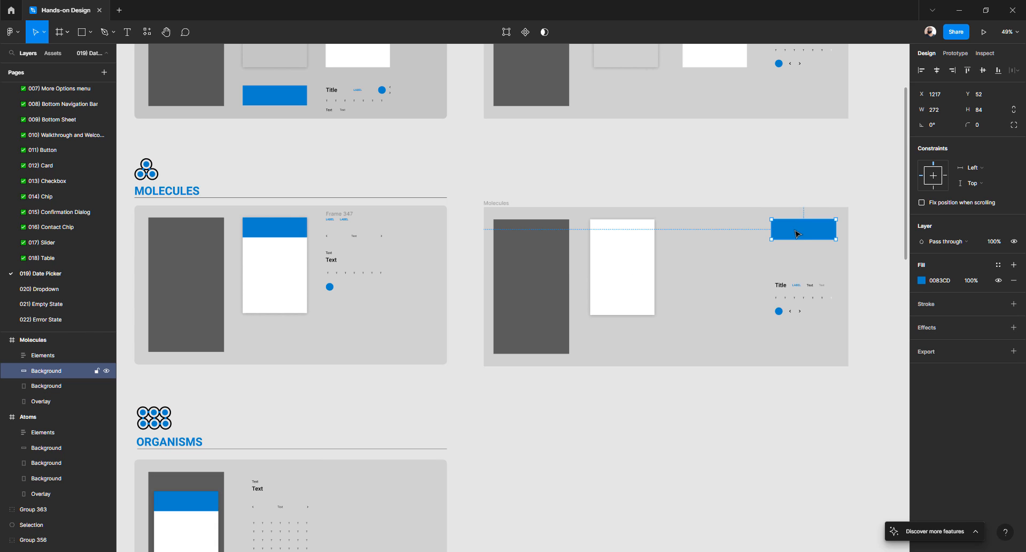
drag(797, 234, 614, 232)
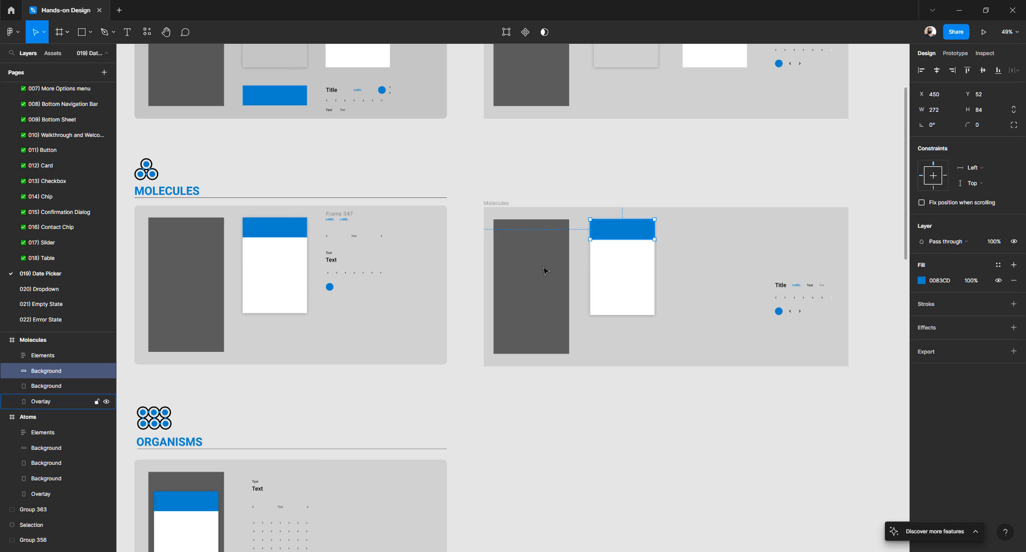
scroll(804, 289, up, 5)
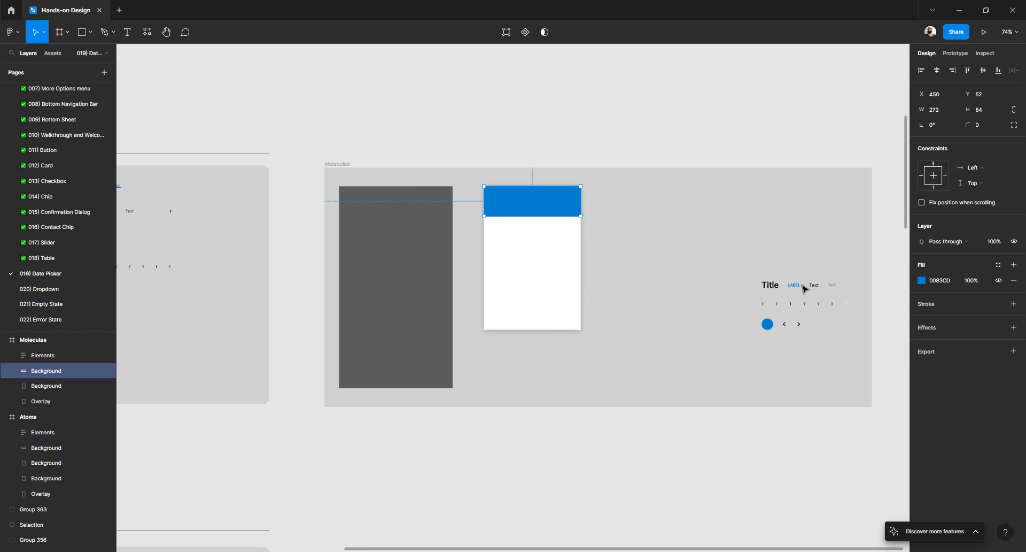
- Remove the auto layout from the Elements frame in Molecules and ungroup it into its three rows
click(788, 289)
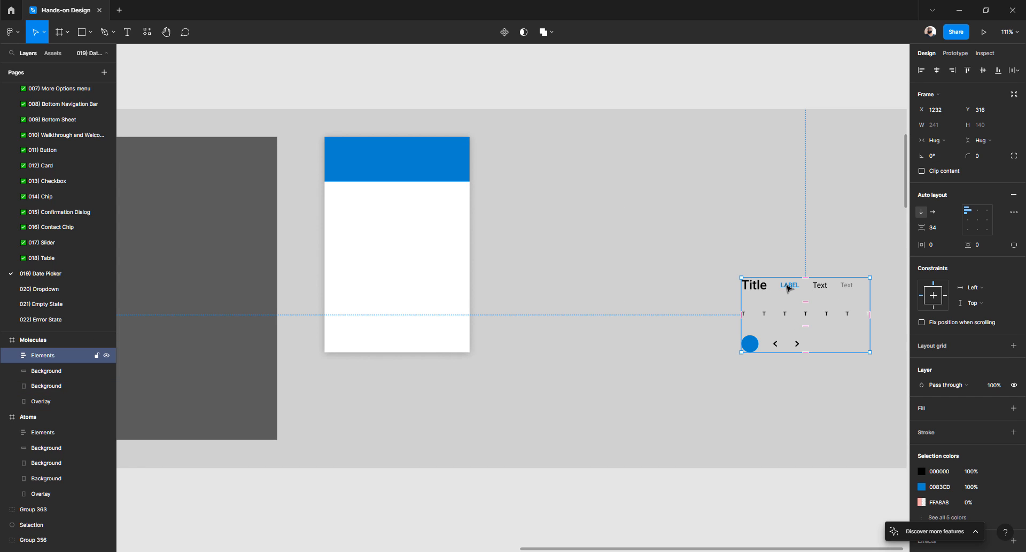
click(1014, 195)
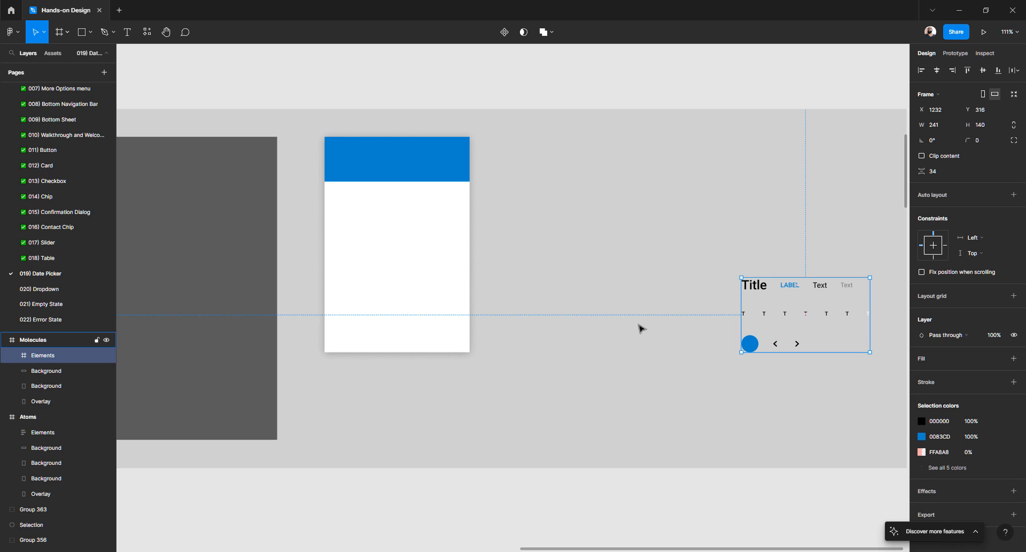
key(ctrl+z)
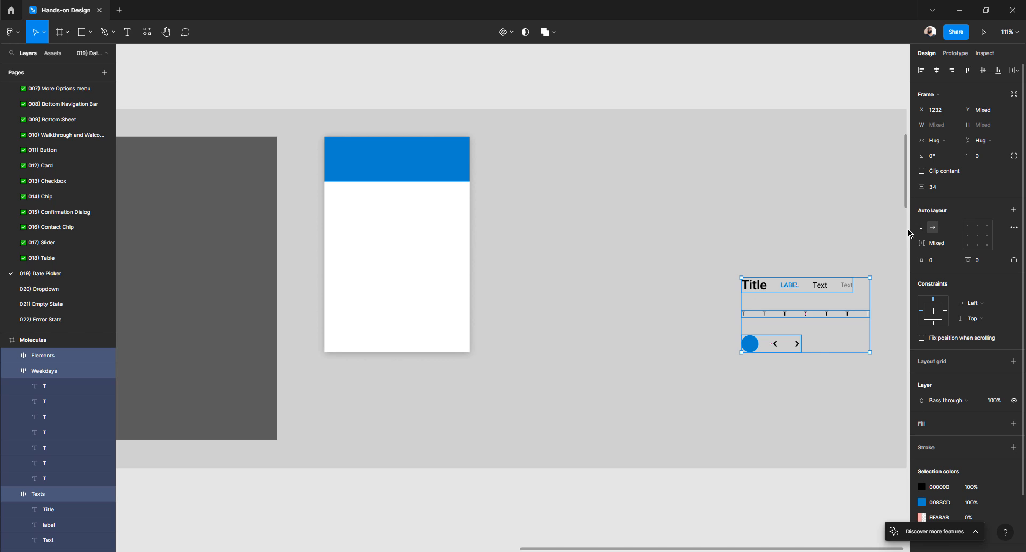
- Remove the auto layout from the Texts row in Molecules and ungroup it into separate text layers
click(745, 493)
click(755, 288)
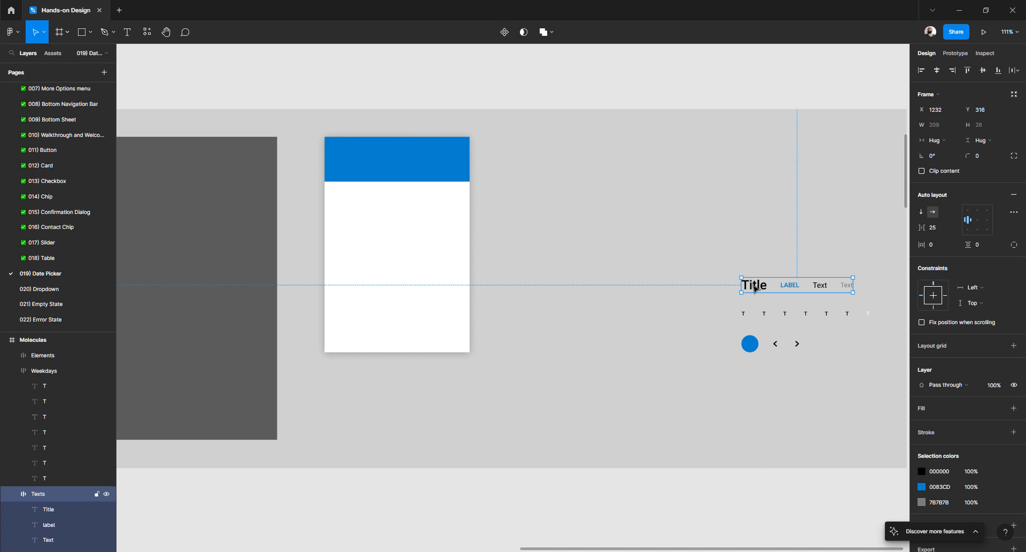
click(1014, 195)
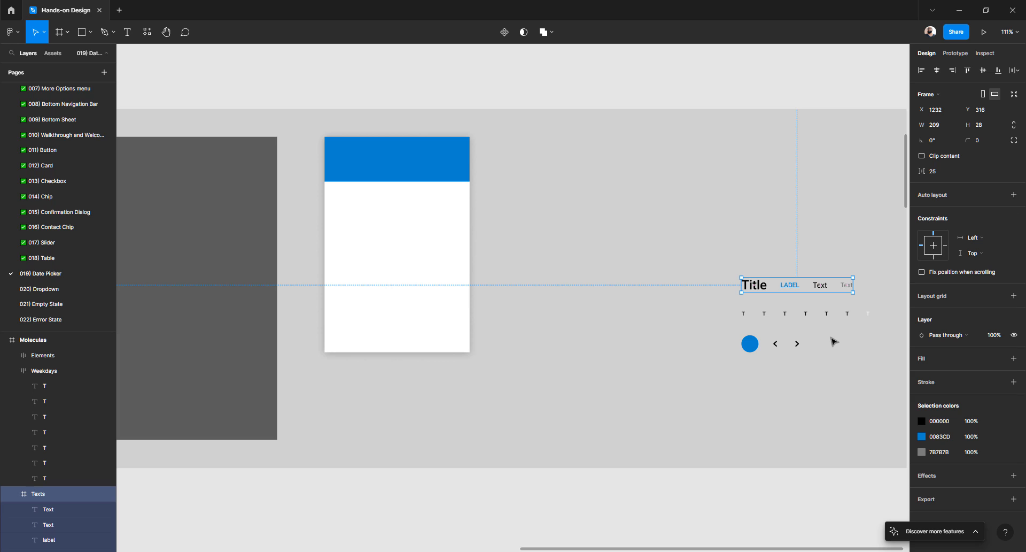
key(ctrl+shift+g)
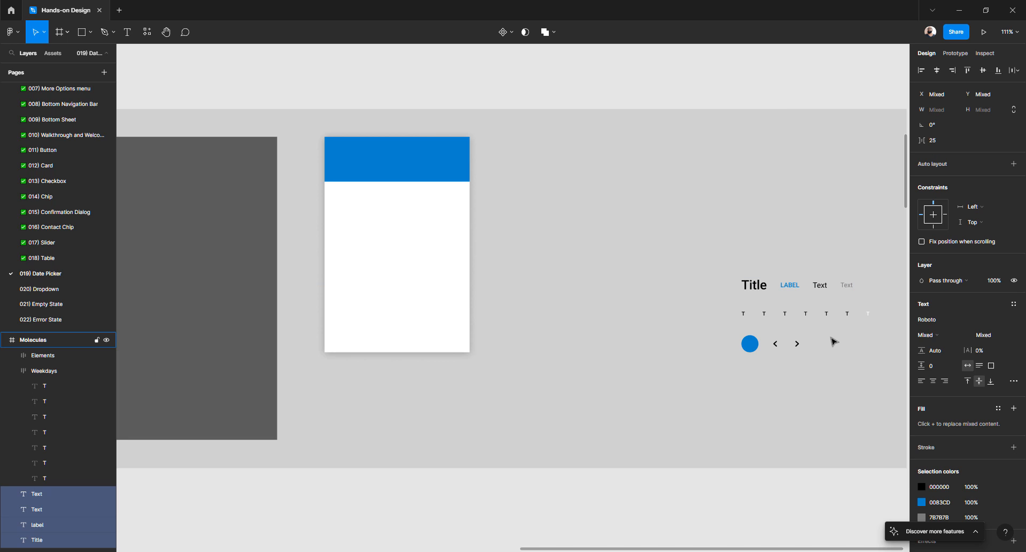
- Remove the auto layout from the Weekdays row in Molecules and ungroup its T letters
click(765, 315)
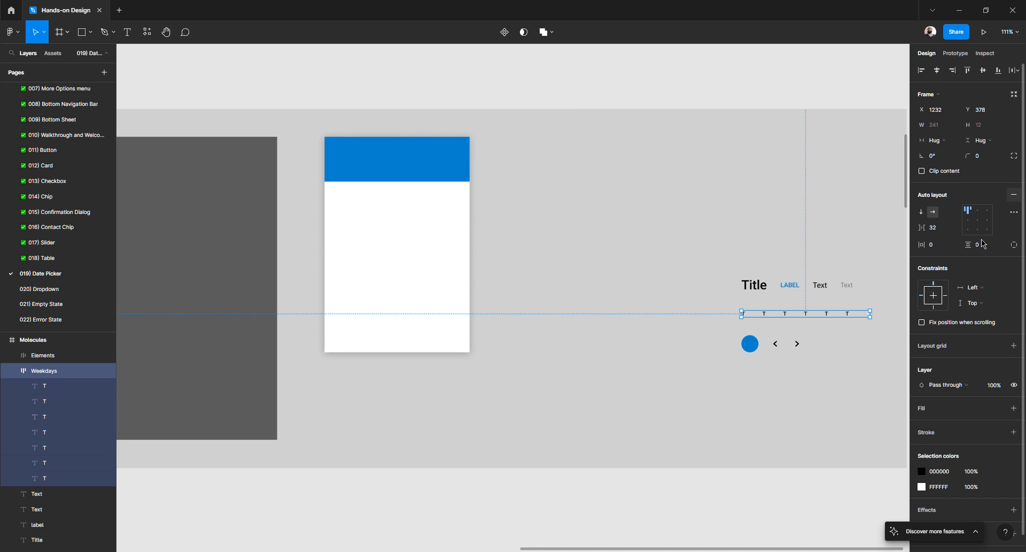
click(1015, 195)
right_click(794, 317)
mouse_move(795, 315)
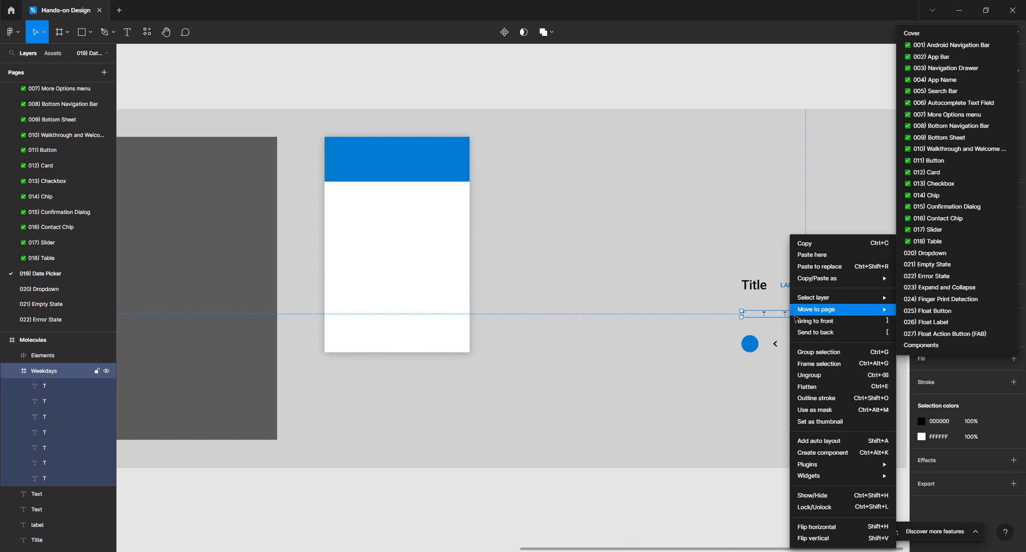
click(800, 377)
- Ungroup the remaining Elements row so the blue circle and the two arrow icons are separate layers
click(758, 348)
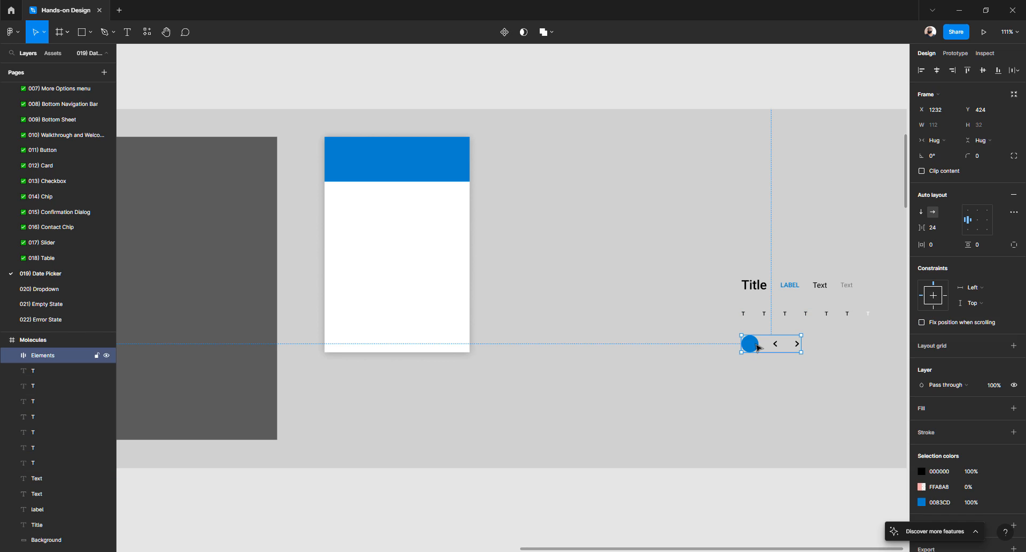
right_click(758, 348)
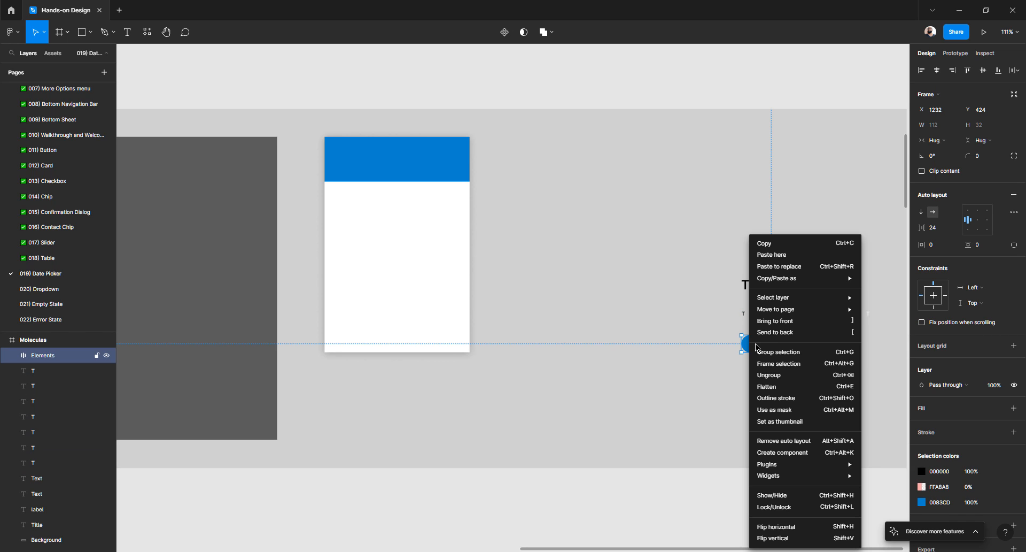
click(778, 376)
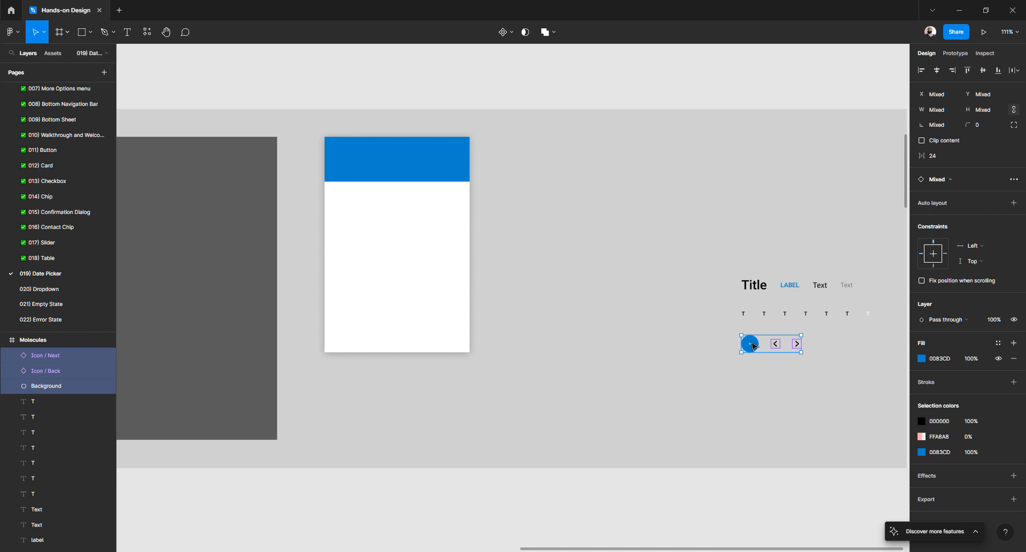
right_click(756, 351)
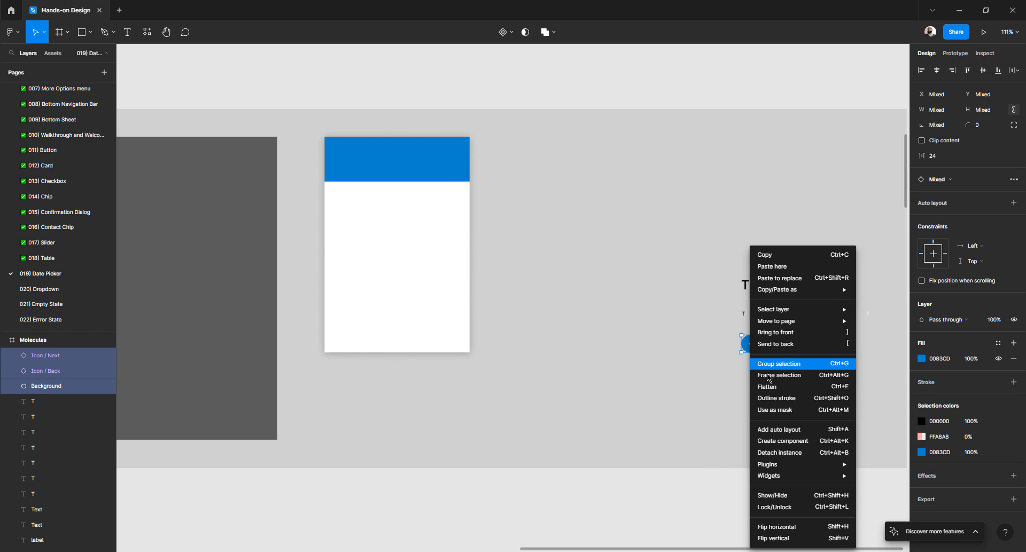
click(711, 449)
click(735, 382)
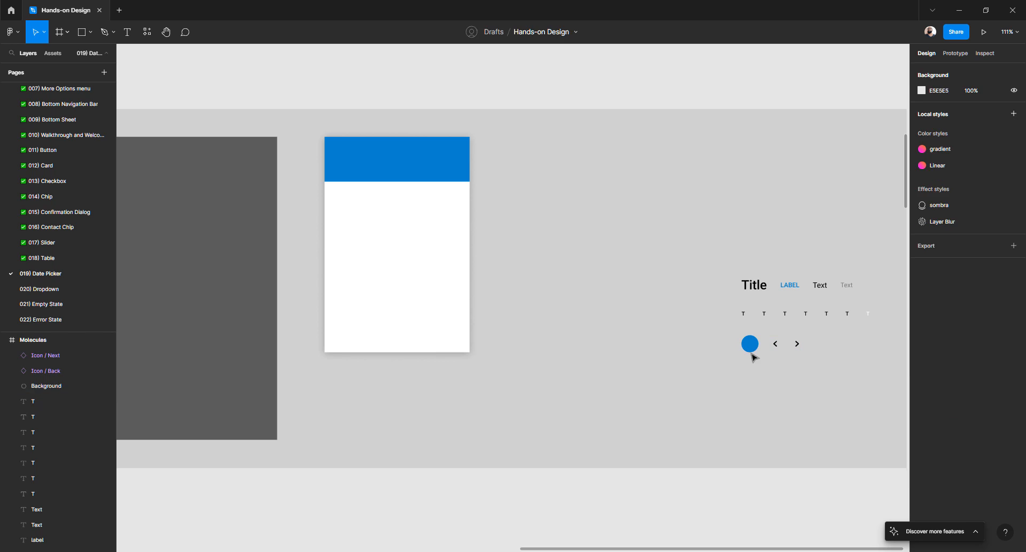
click(753, 351)
click(772, 342)
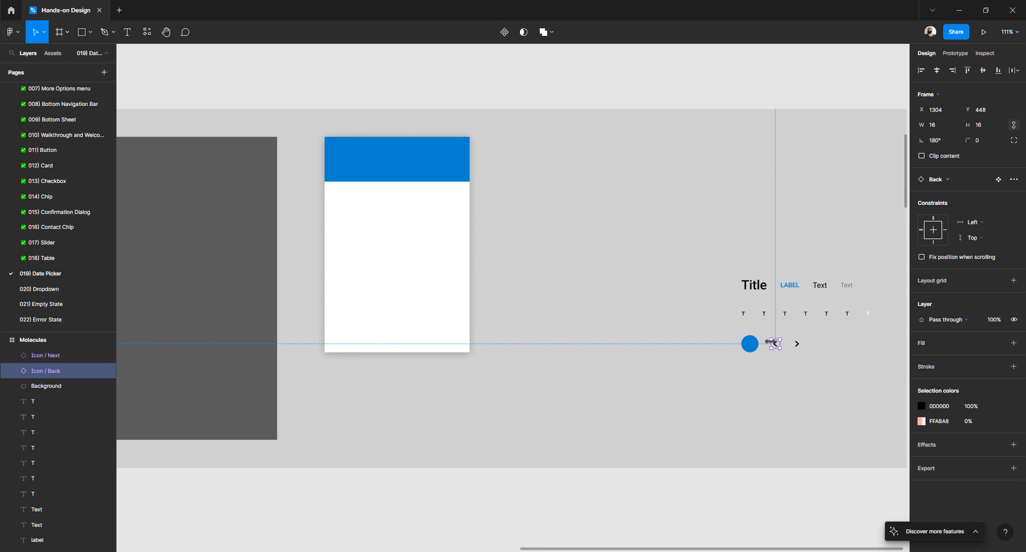
click(704, 351)
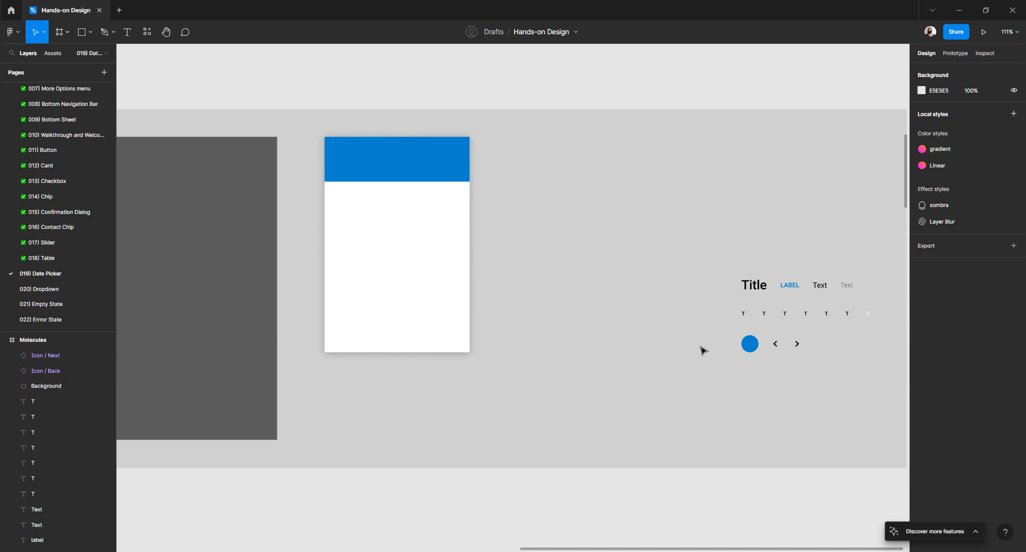
- Move the blue LABEL text beside the blue rectangle and place a duplicate next to it at about X 854, Y 52
scroll(708, 319, up, 3)
scroll(709, 322, down, 3)
drag(781, 282, 552, 142)
- Examine the finished MOLECULES reference for the arrangement of the labels, the arrow row and the texts
ctrl+scroll(555, 190, down, 5)
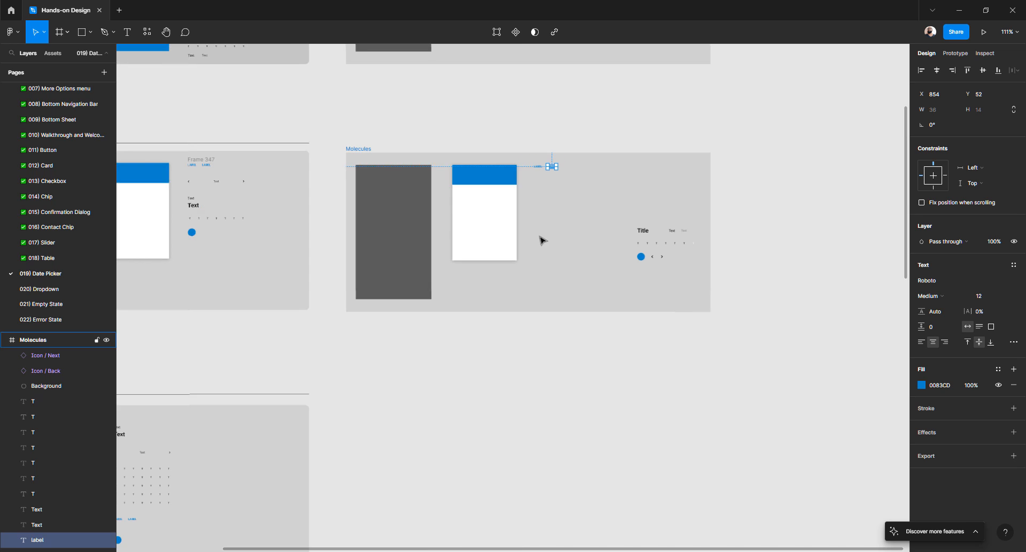
scroll(540, 238, up, 5)
scroll(541, 239, down, 3)
scroll(247, 326, left, 4)
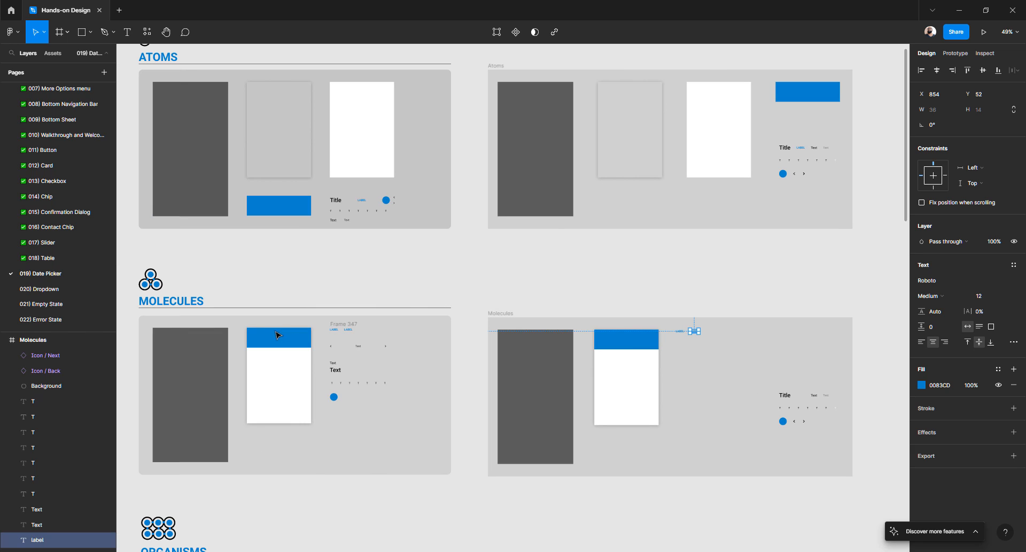
scroll(345, 330, up, 5)
ctrl+scroll(340, 335, up, 3)
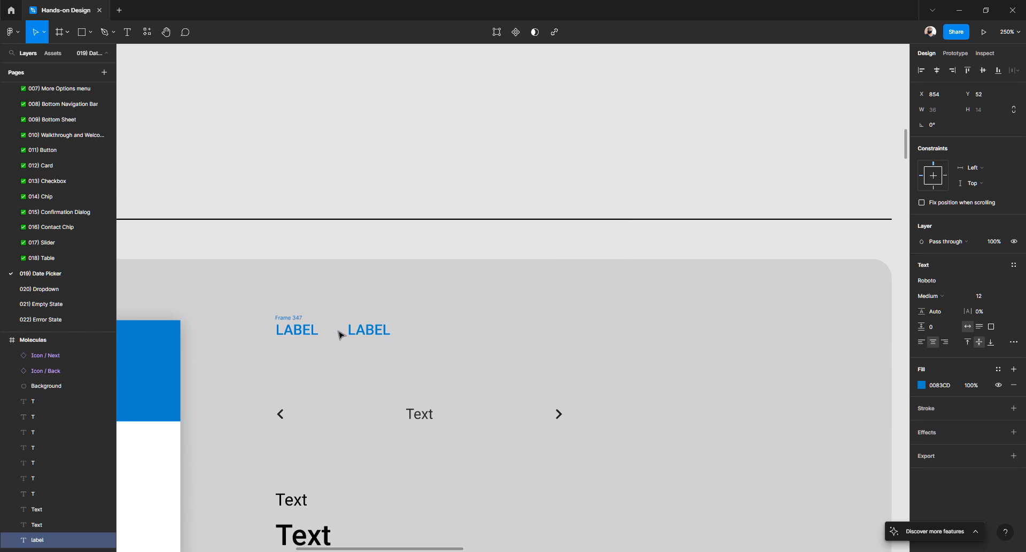
ctrl+scroll(340, 336, down, 5)
ctrl+scroll(340, 335, up, 4)
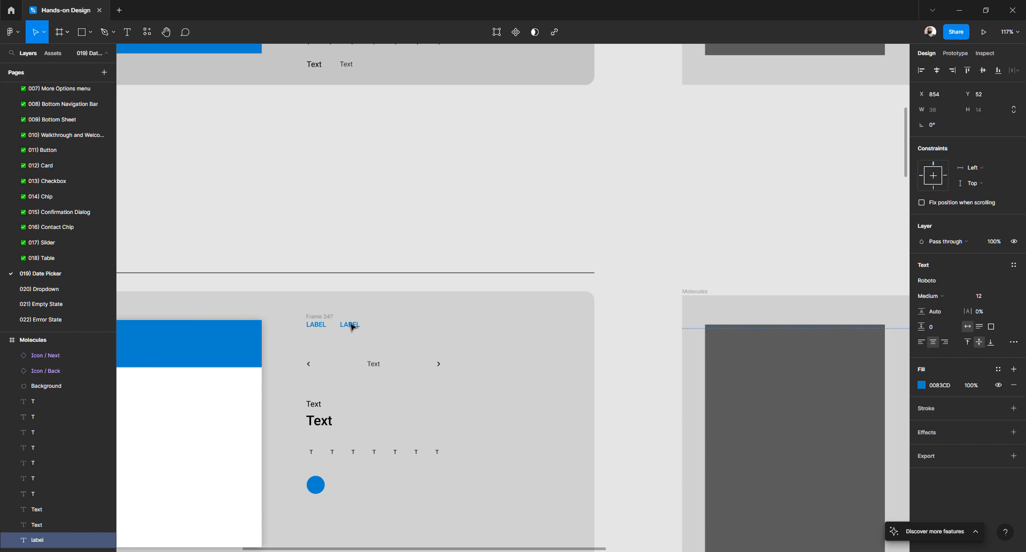
scroll(351, 327, left, 5)
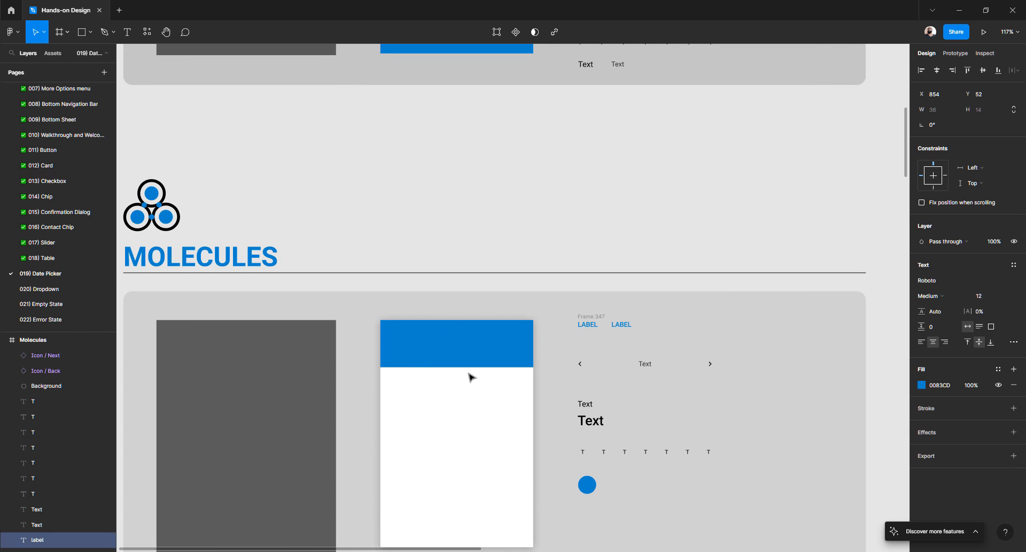
scroll(470, 377, right, 2)
scroll(502, 370, right, 2)
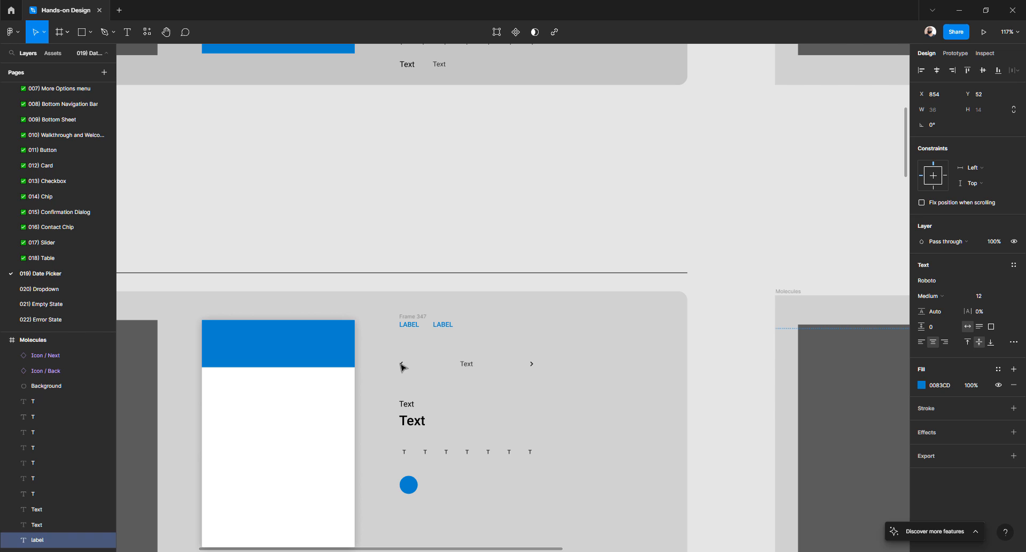
scroll(473, 373, right, 12)
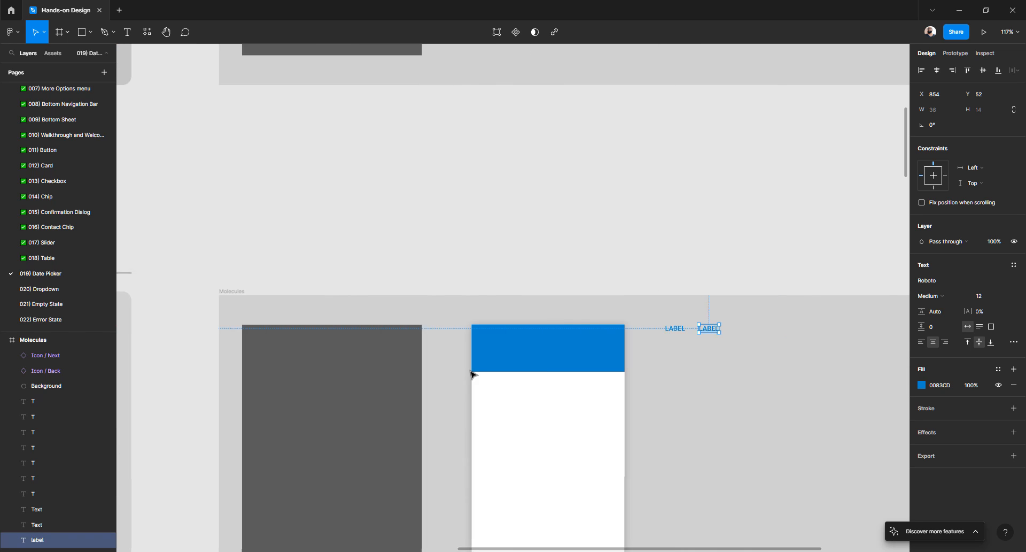
scroll(473, 373, down, 2)
- Move the Back and Next icons below the two labels and place the black 14-size Text between them at about X 840, Y 91
click(668, 180)
scroll(668, 185, right, 3)
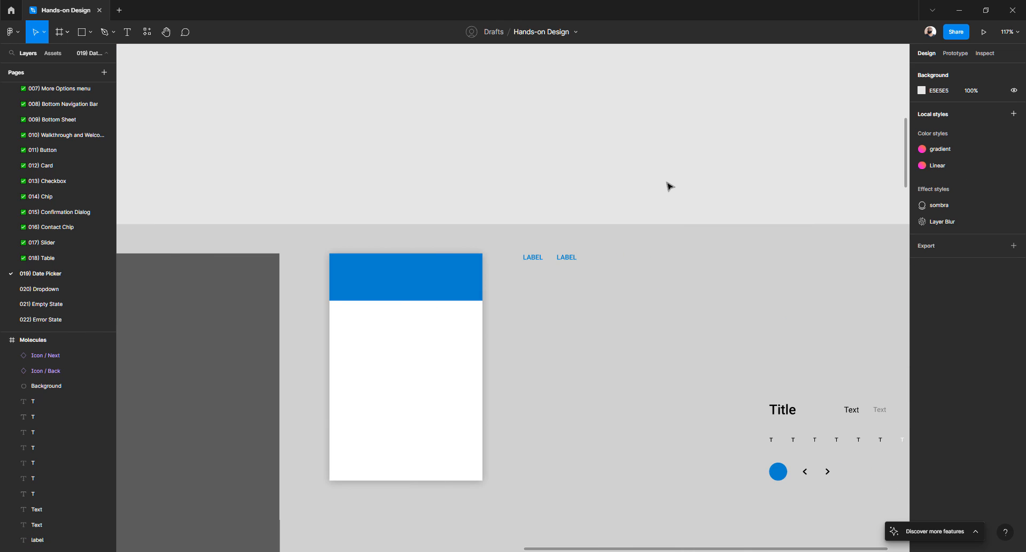
scroll(651, 275, right, 3)
click(699, 471)
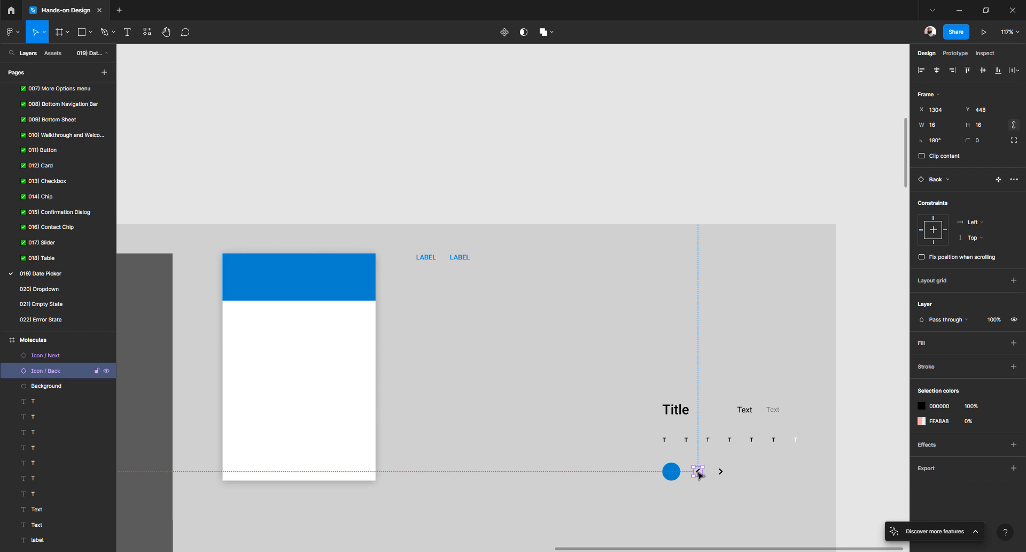
drag(699, 471, 421, 285)
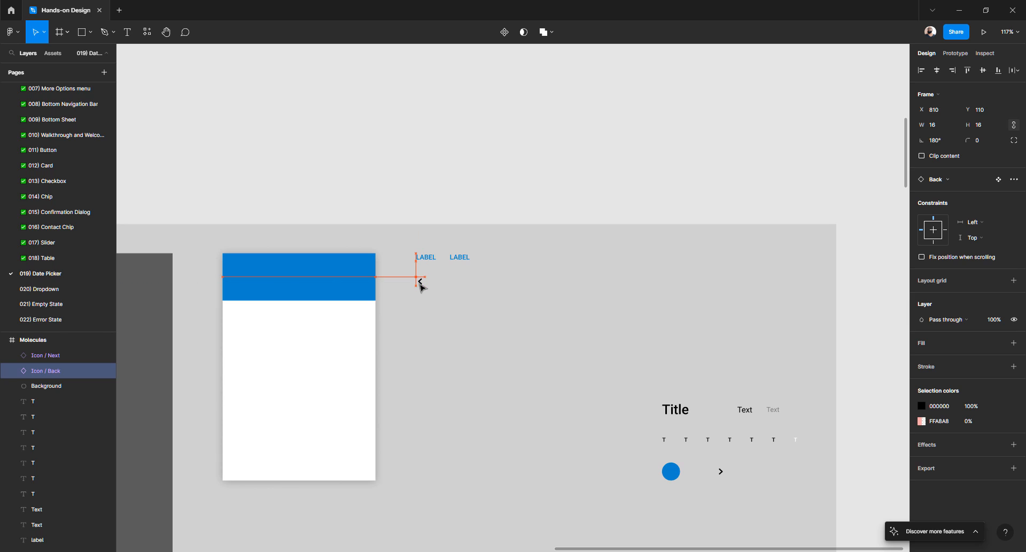
drag(720, 472, 483, 281)
click(744, 413)
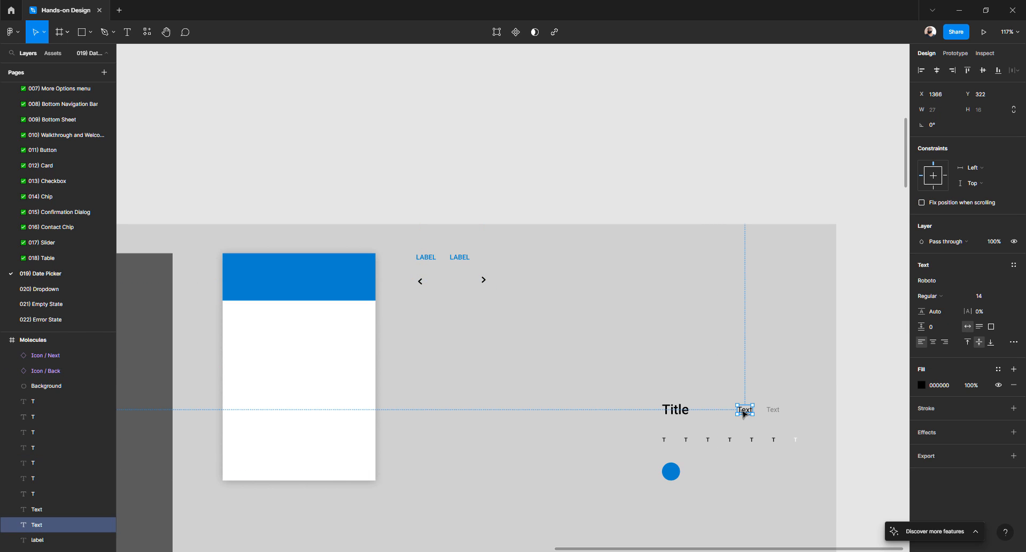
drag(748, 413, 451, 283)
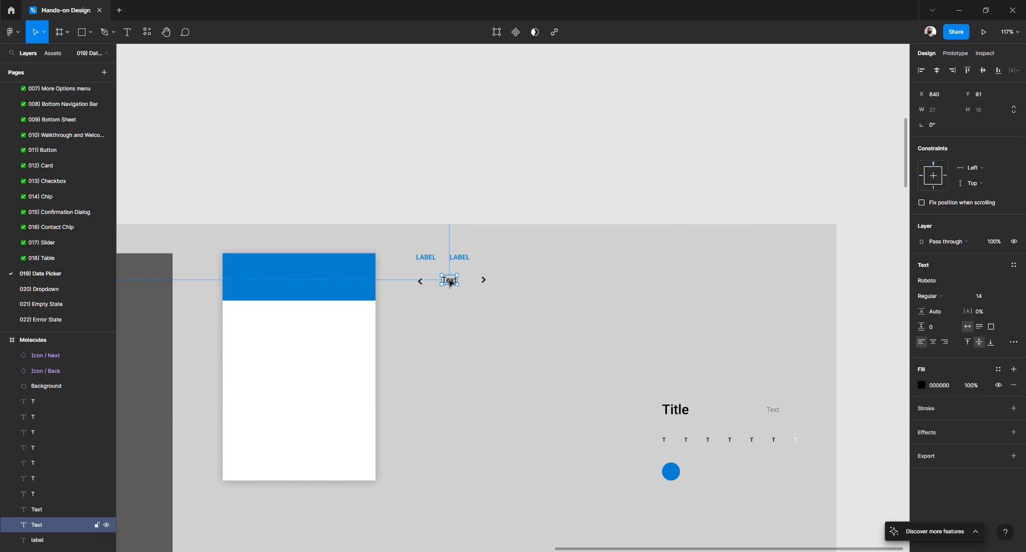
- Combine the Back icon, the Text between the arrows and the Next icon into one horizontal auto layout row
scroll(452, 283, up, 5)
click(375, 289)
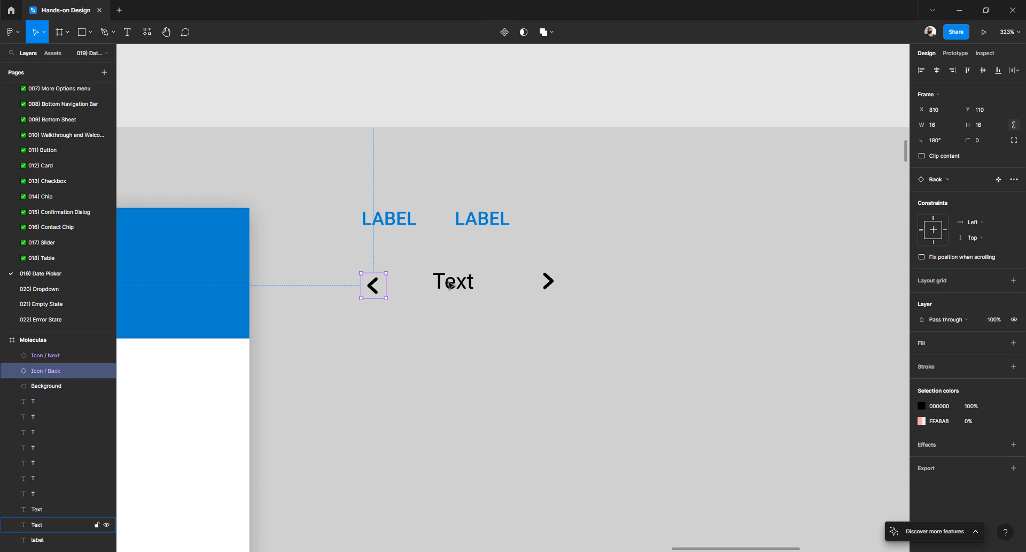
shift+click(452, 284)
shift+click(556, 283)
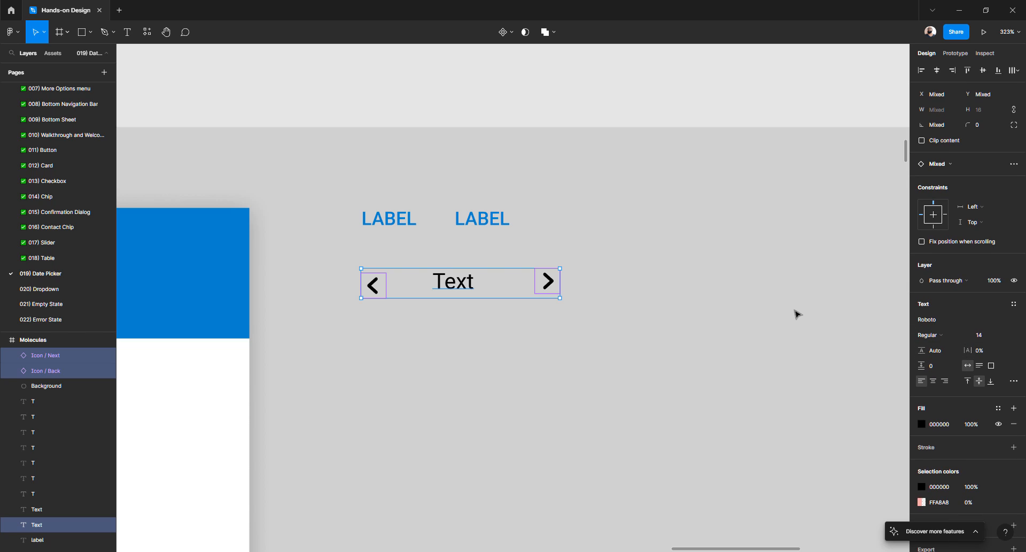
key(shift+a)
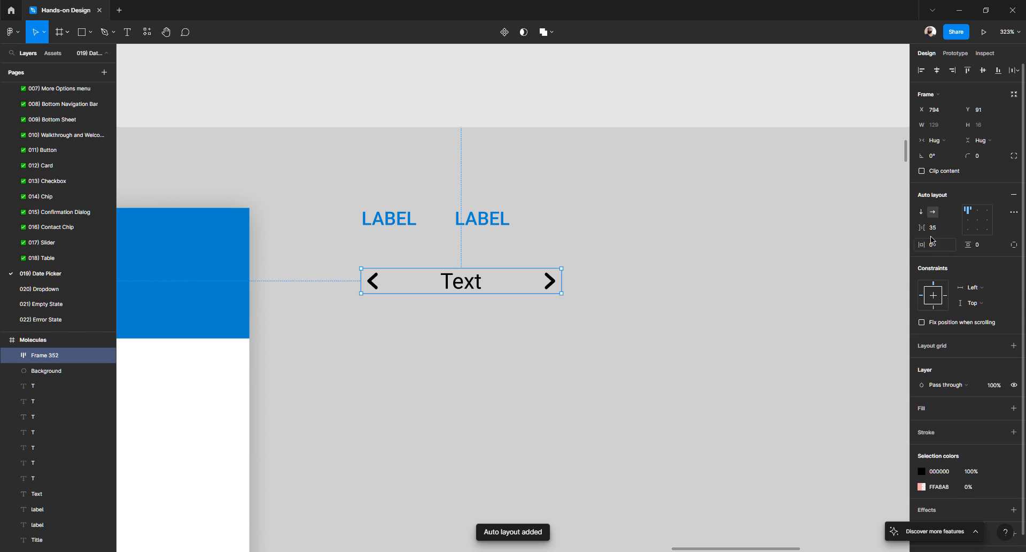
- Examine the reference pagination row's width and its Month text properties to compare with the new arrow row
click(936, 228)
ctrl+scroll(589, 278, down, 10)
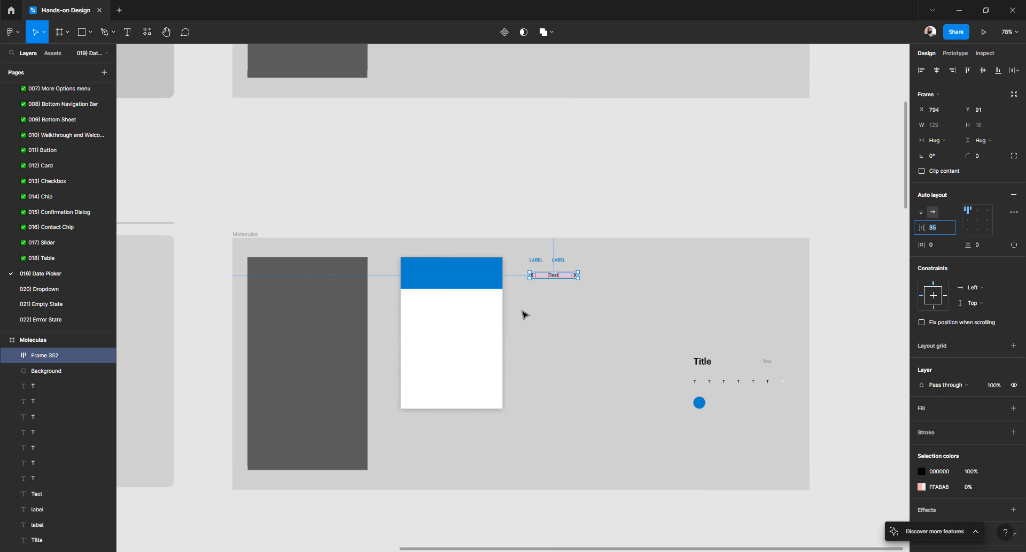
scroll(524, 314, left, 5)
click(415, 287)
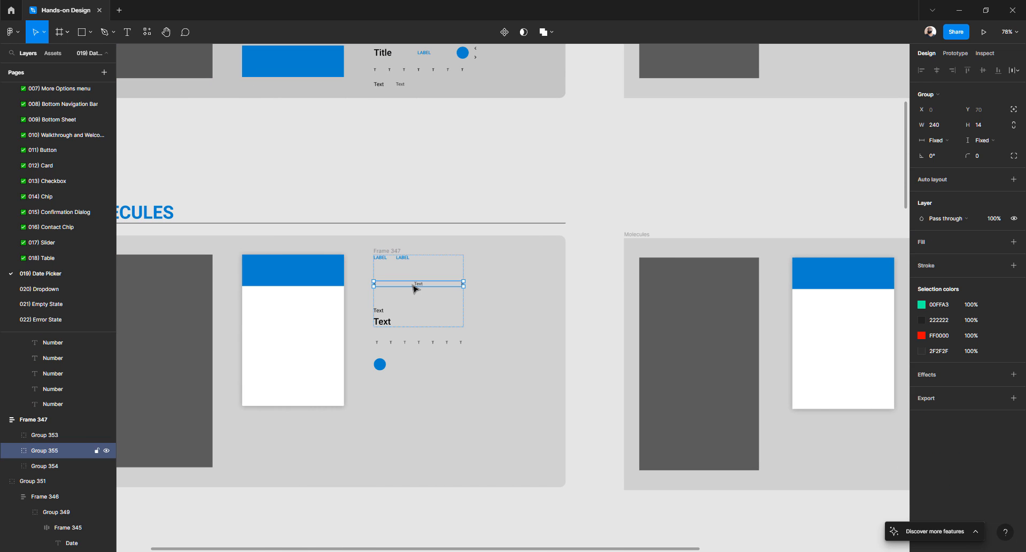
ctrl+scroll(418, 289, up, 10)
double_click(426, 286)
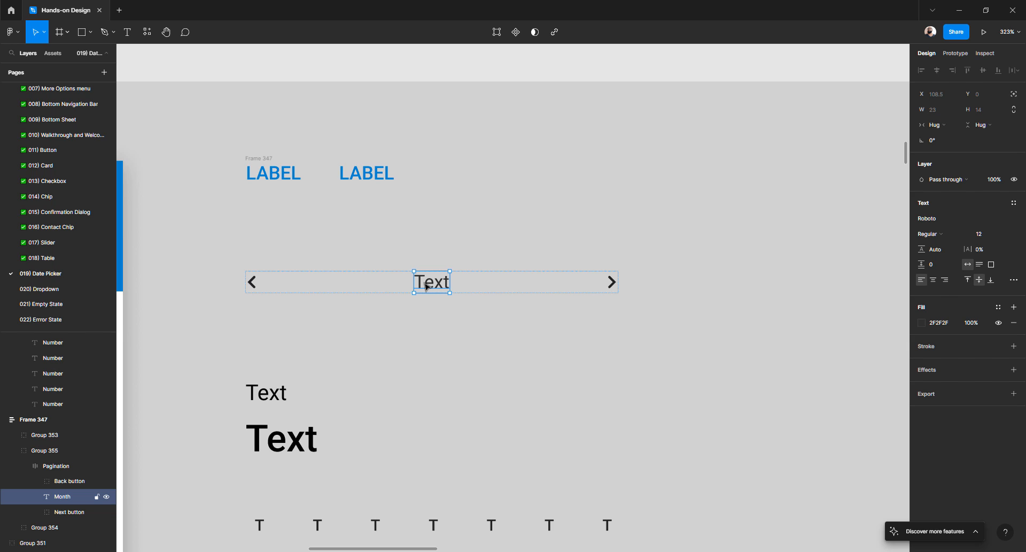
scroll(426, 287, down, 7)
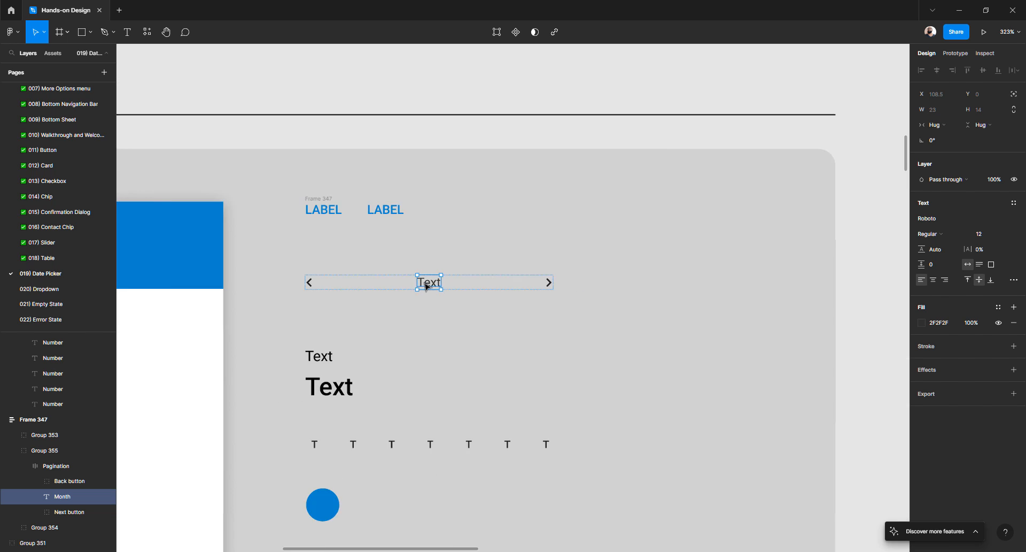
scroll(426, 288, right, 10)
scroll(426, 288, right, 3)
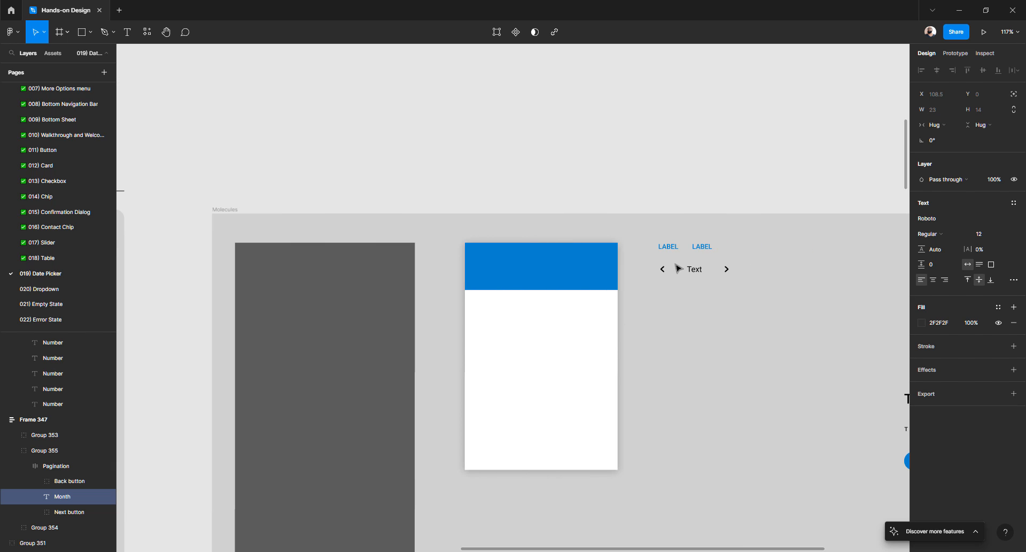
- Replace the black 14-size Text between the arrows with the grey 12-size Text, leaving the black one outside the row
ctrl+scroll(695, 276, up, 5)
click(701, 282)
ctrl+scroll(700, 283, down, 4)
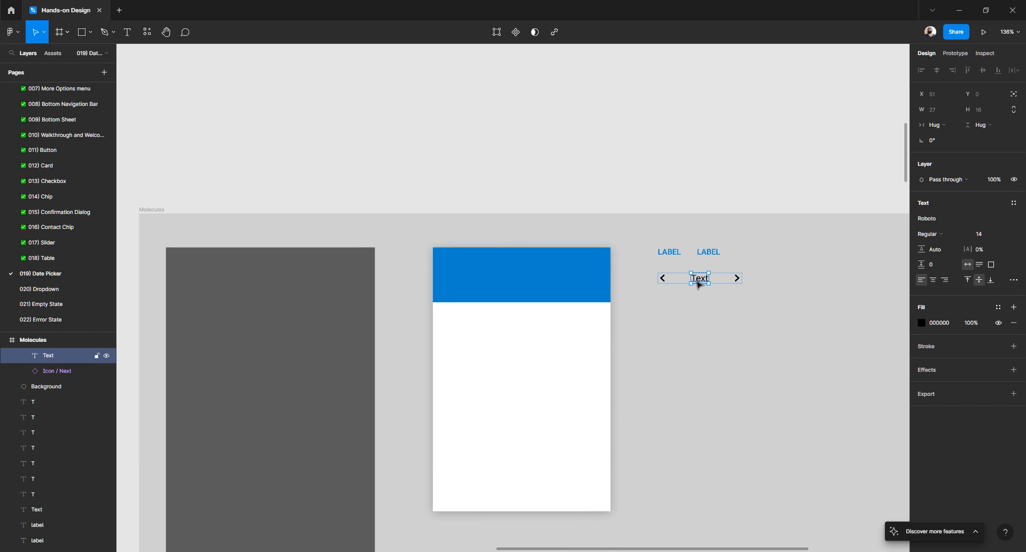
scroll(640, 282, right, 5)
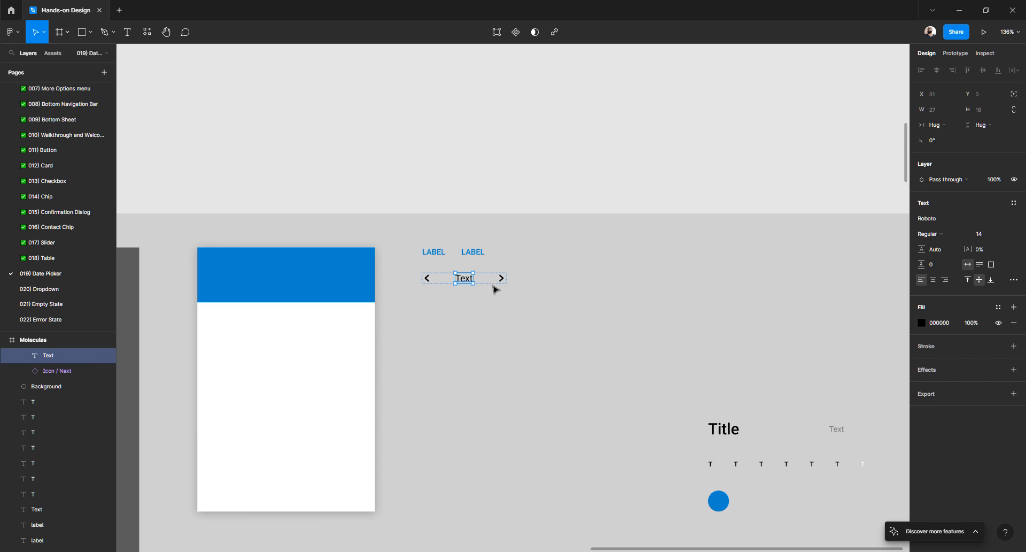
drag(466, 283, 581, 315)
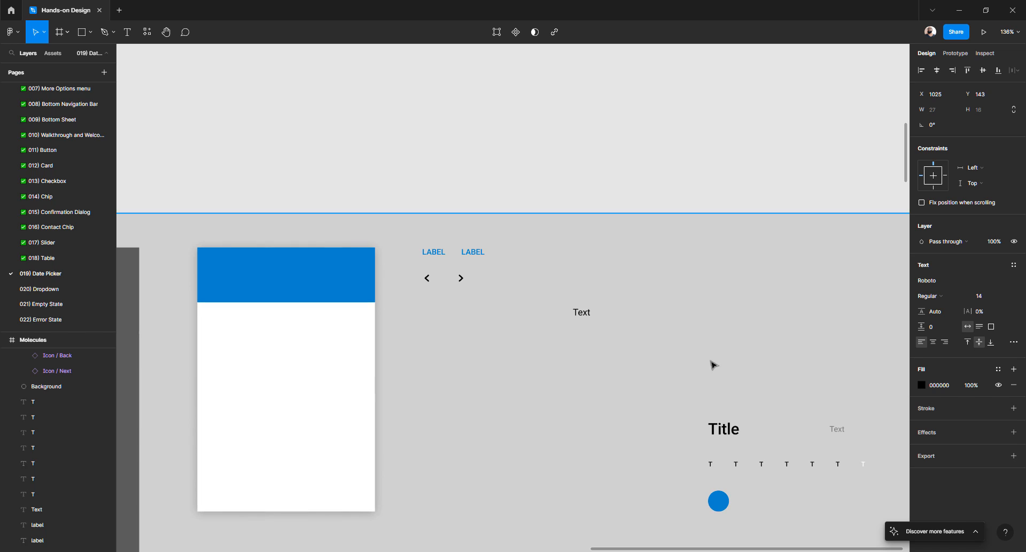
click(840, 430)
drag(838, 429, 452, 281)
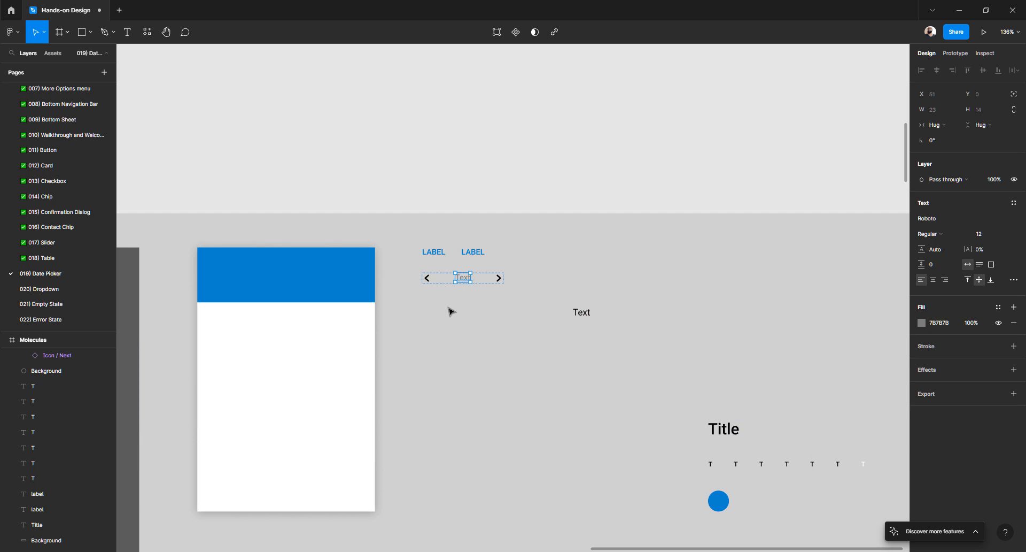
- Darken the fill of the Text between the arrows to 4F4D4D
scroll(486, 302, down, 3)
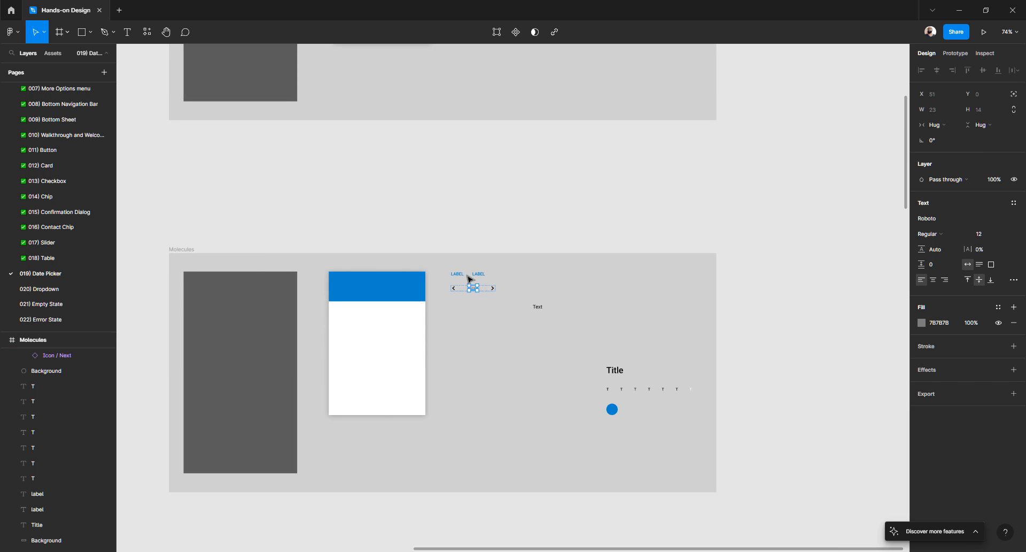
scroll(469, 277, up, 3)
click(922, 322)
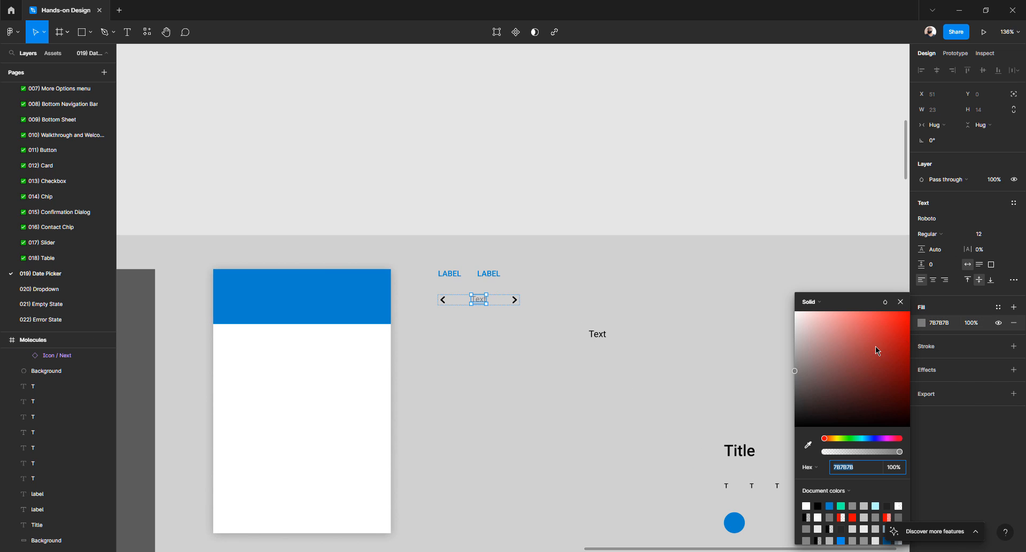
drag(809, 374, 798, 391)
click(508, 308)
- Examine the size and fill of the Month text in the reference pagination row
scroll(508, 309, down, 3)
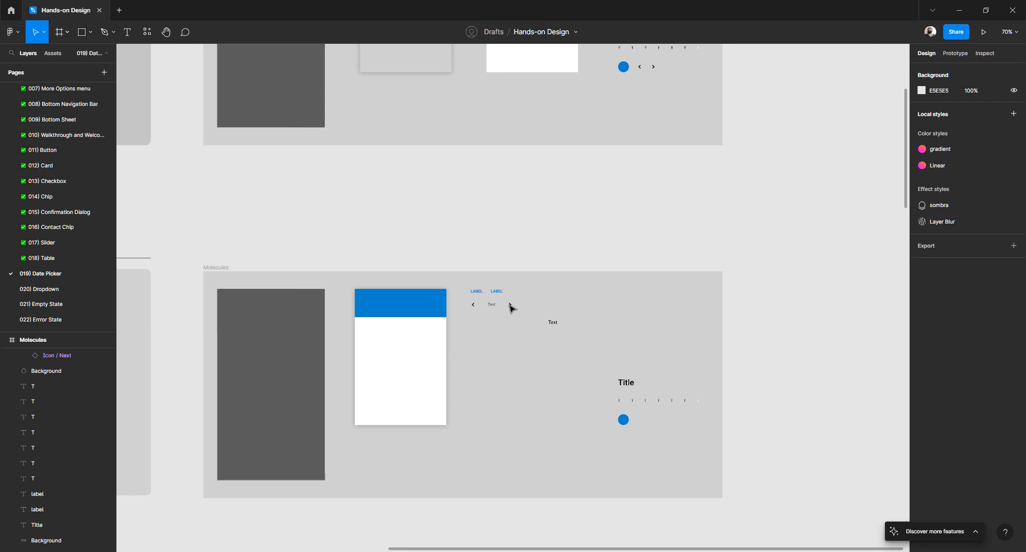
scroll(509, 309, left, 6)
scroll(360, 326, up, 5)
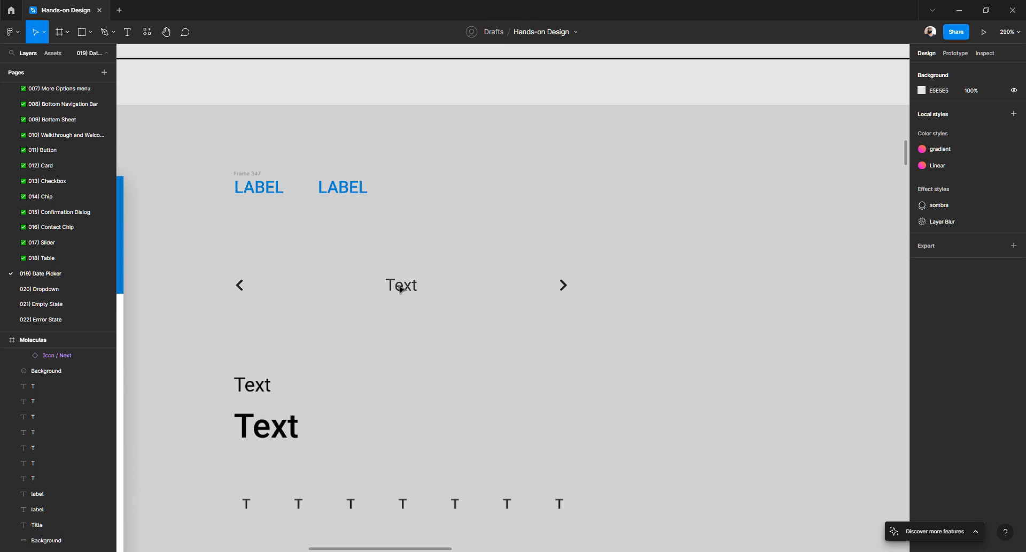
click(401, 287)
double_click(401, 287)
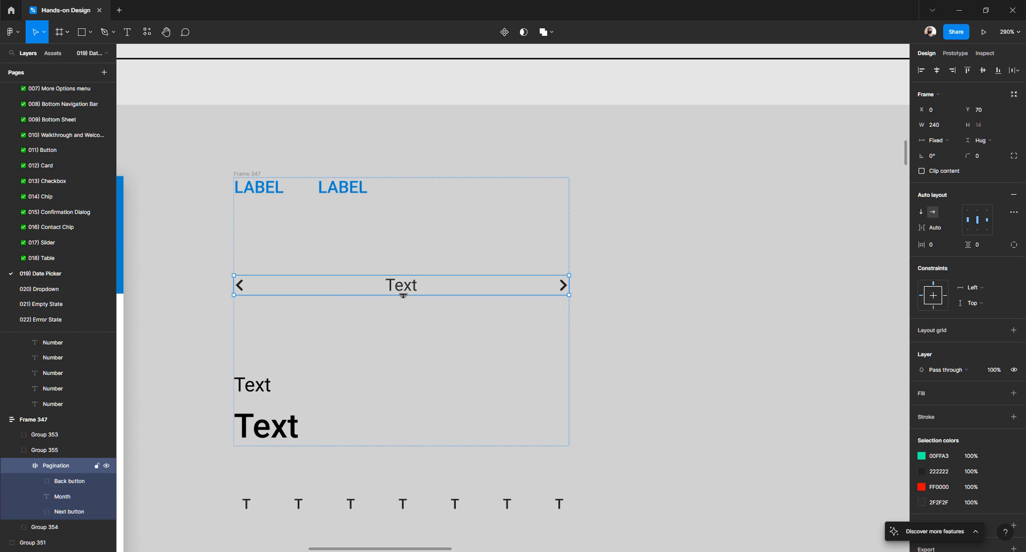
double_click(413, 290)
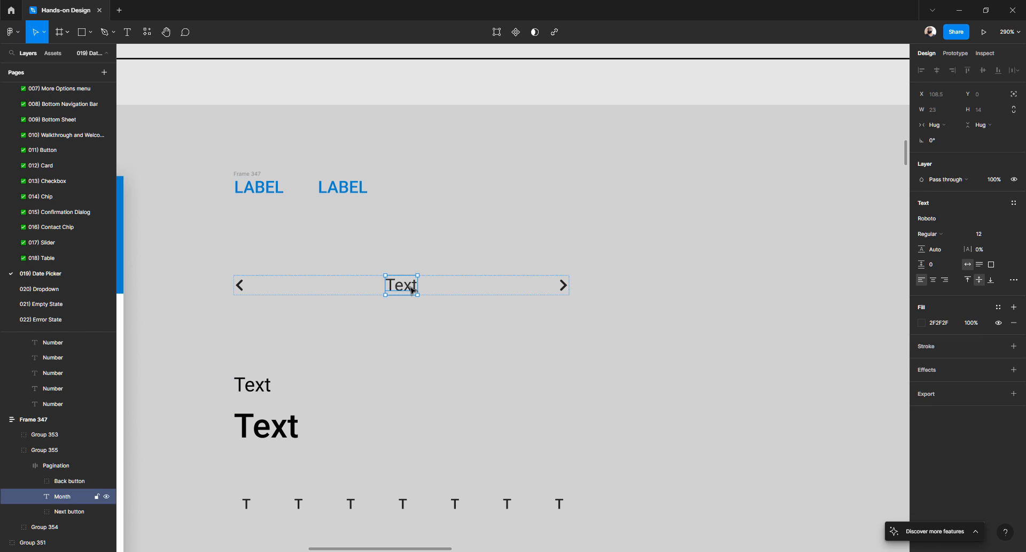
key(shift+1)
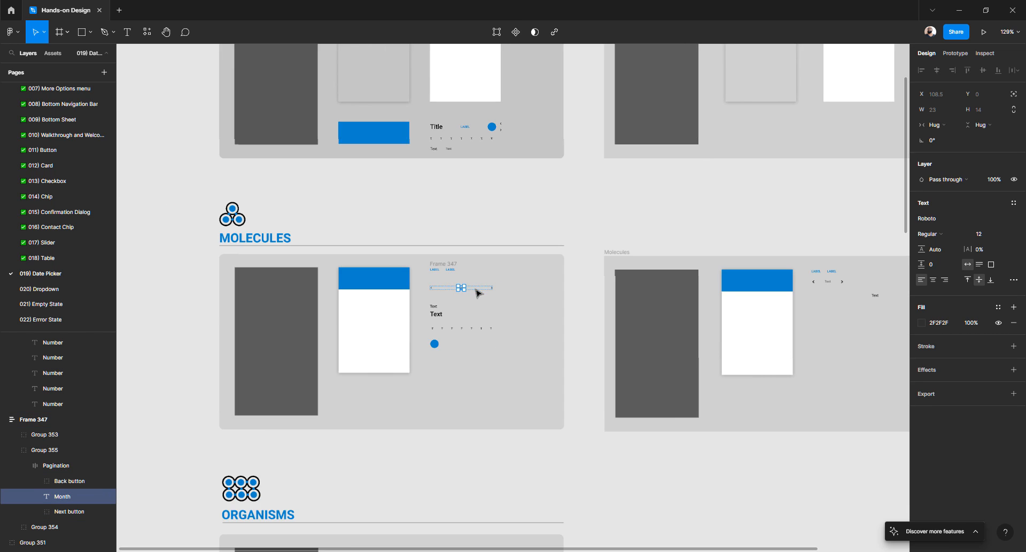
- Try to set the width of the Back icon in the new arrow row to 8
click(595, 259)
scroll(546, 286, up, 10)
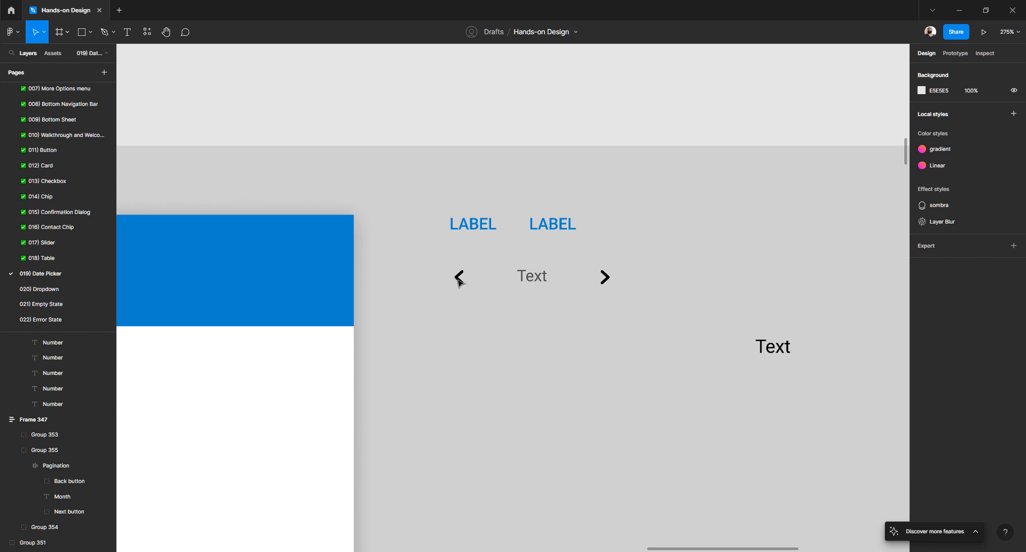
click(460, 279)
click(460, 280)
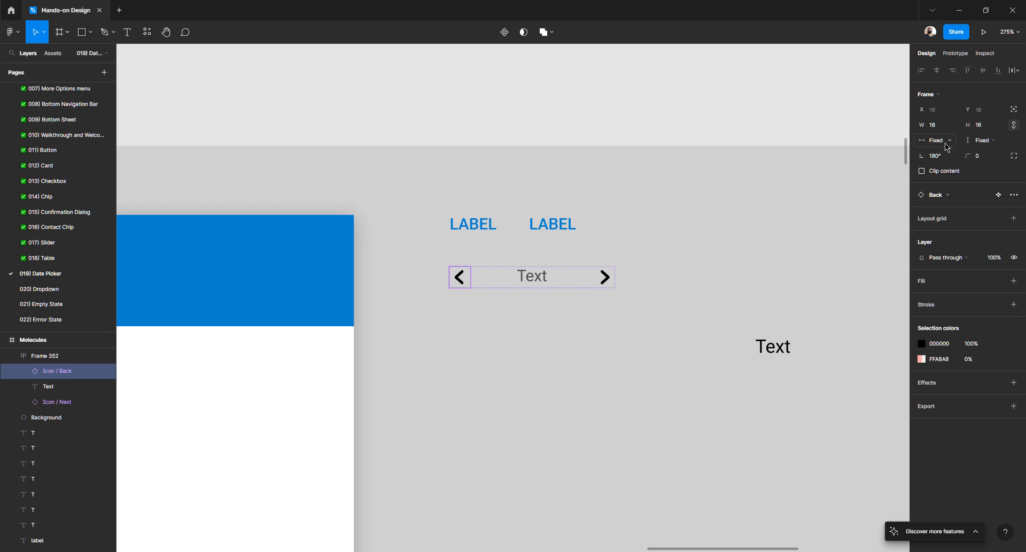
click(936, 126)
text(8)
key(Tab)
key(ctrl+z)
- Recolor the arrow shapes inside the Back and Next icons dark grey, 474747
click(528, 283)
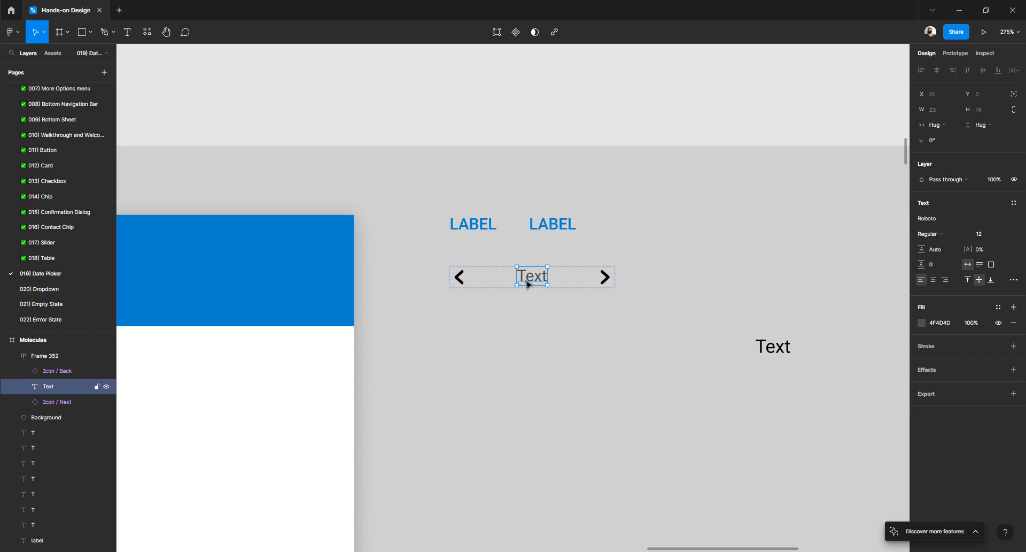
scroll(584, 278, down, 5)
scroll(628, 291, up, 8)
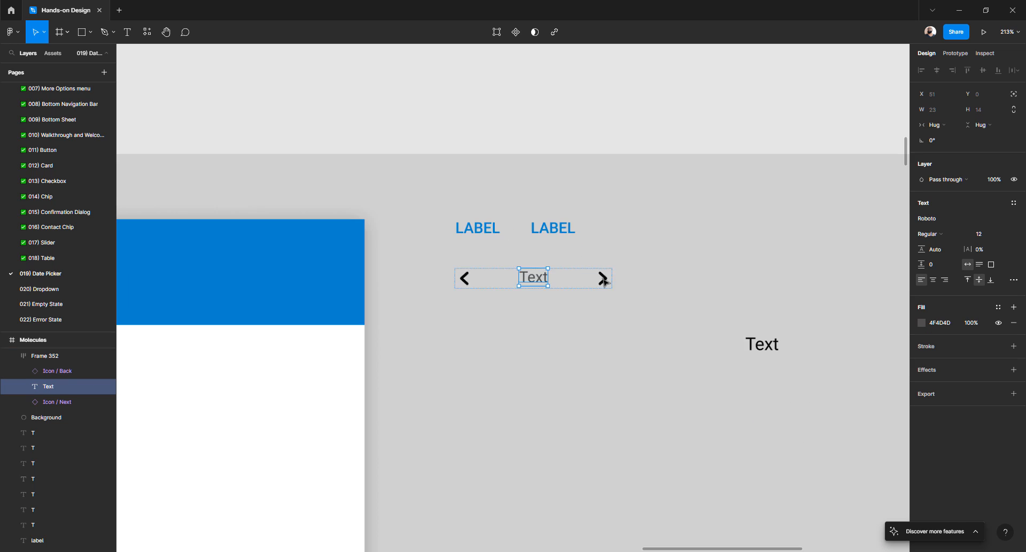
double_click(627, 292)
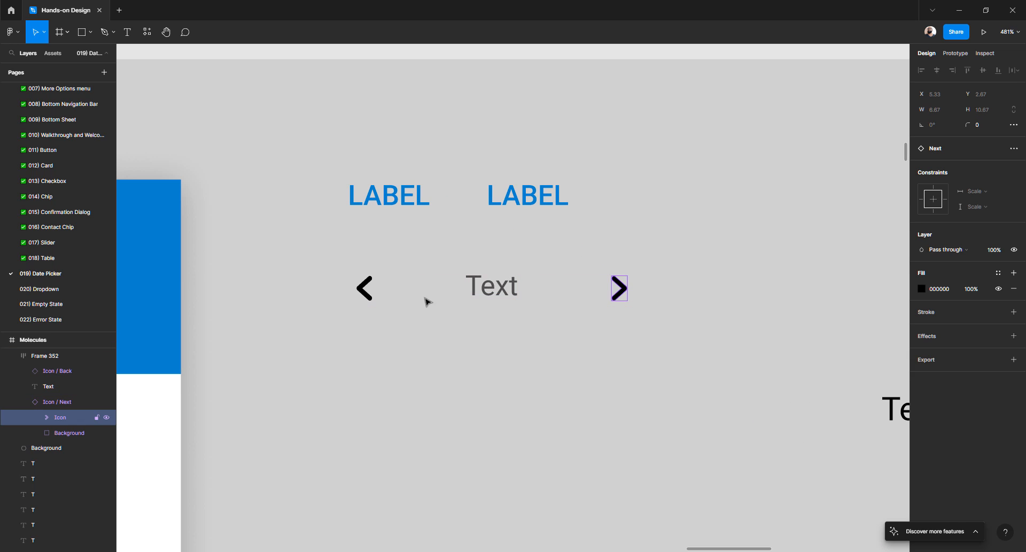
double_click(368, 297)
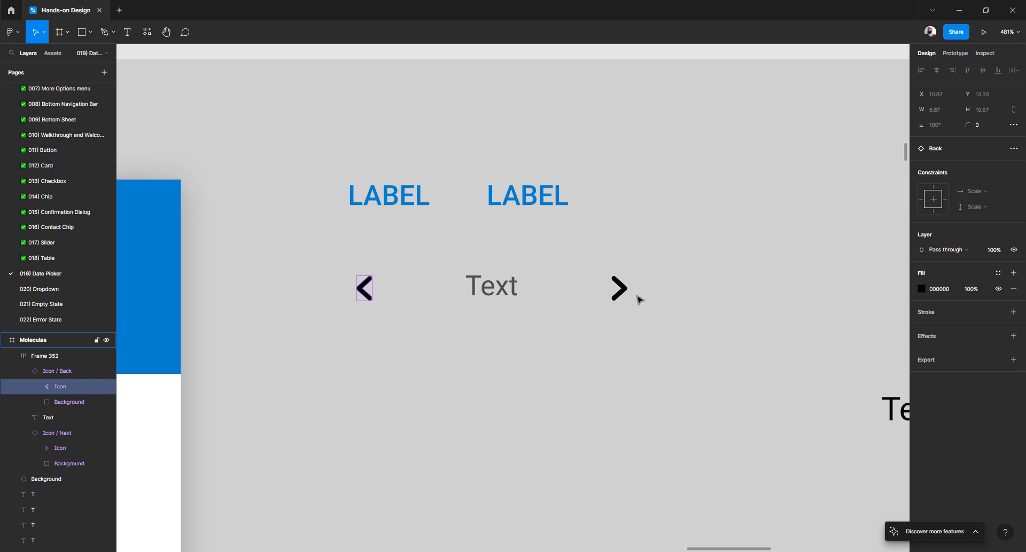
shift+click(624, 292)
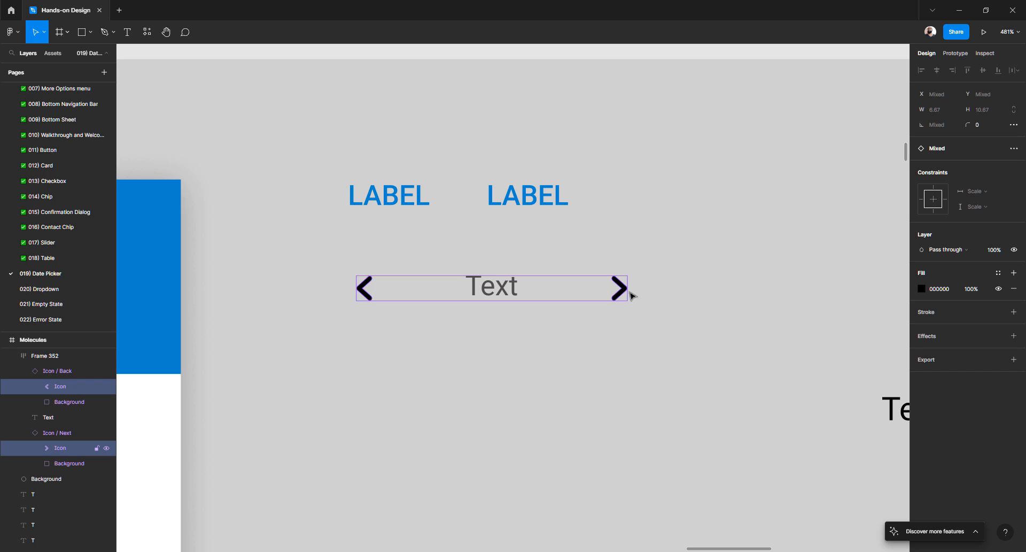
click(923, 289)
drag(829, 386, 781, 372)
click(585, 140)
scroll(509, 205, down, 5)
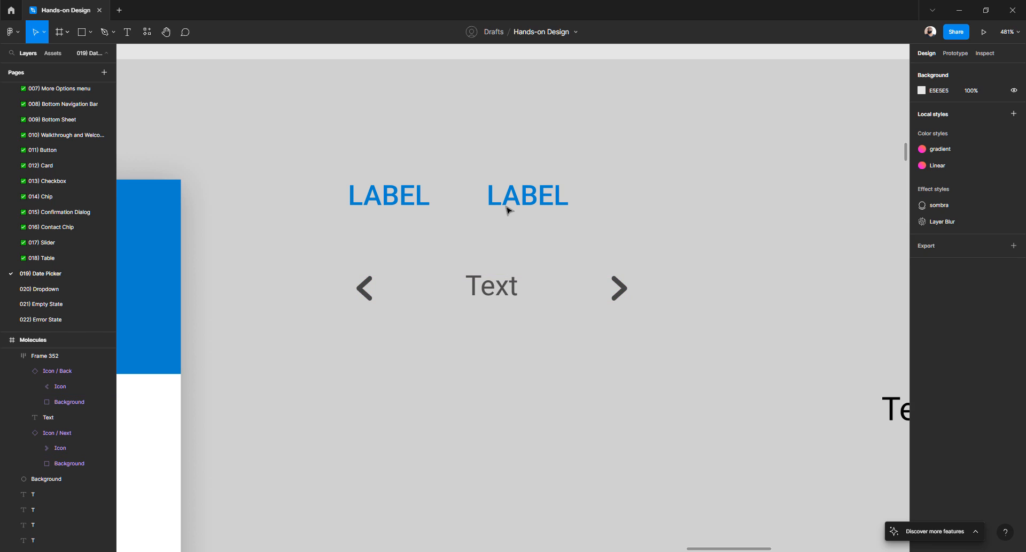
- Set the spacing between the items of the arrow row to 72
click(500, 252)
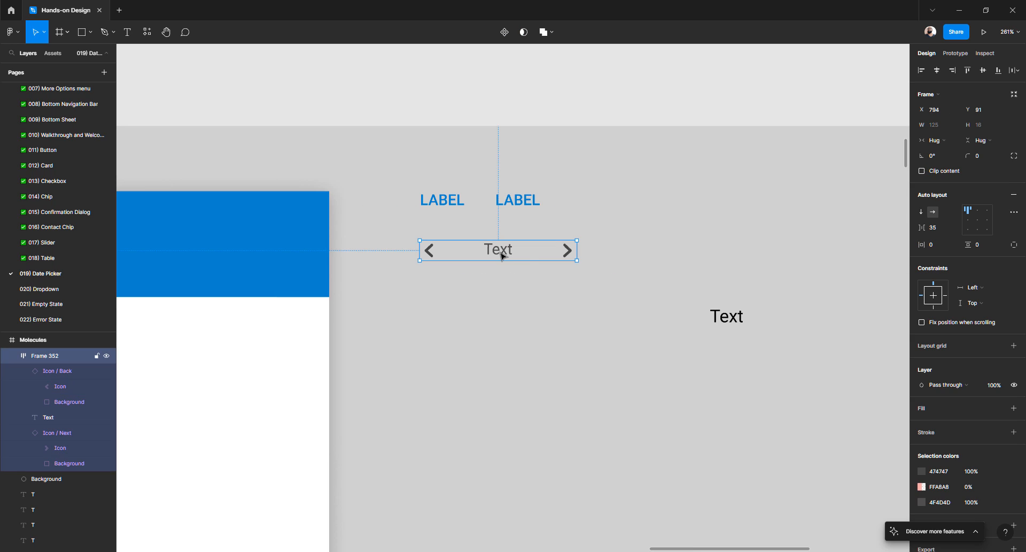
click(944, 229)
key(Down)
key(Down)
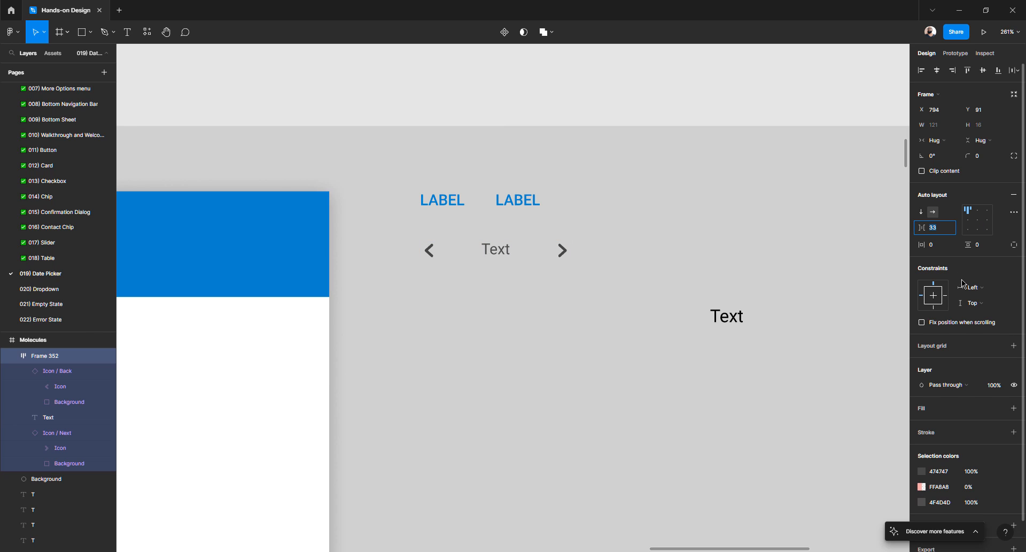
key(Up)
key(Up)
key(Up)
key(Up)
key(Up)
key(Up)
key(Up)
key(Up)
key(Up)
key(Up)
key(Up)
key(Up)
key(Up)
key(Up)
key(Up)
key(Up)
key(Up)
key(Up)
key(Up)
key(Up)
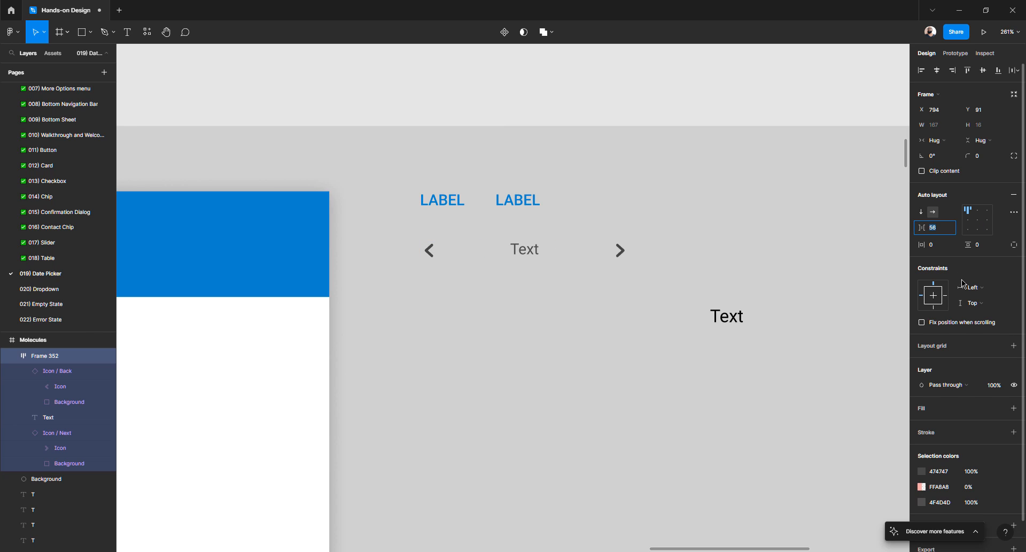
scroll(812, 337, down, 10)
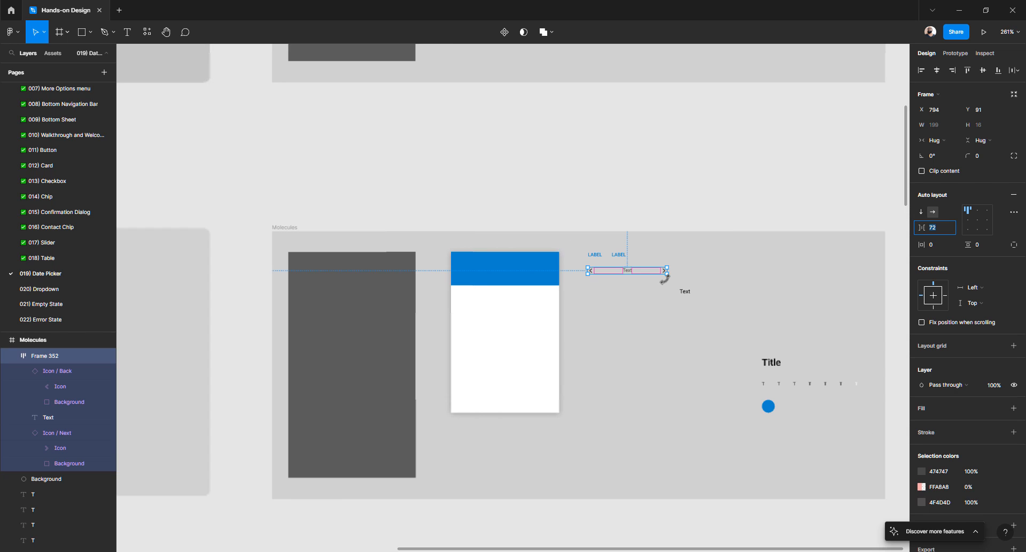
- Combine the two blue LABEL texts above the arrow row into one horizontal auto layout row
scroll(565, 306, up, 8)
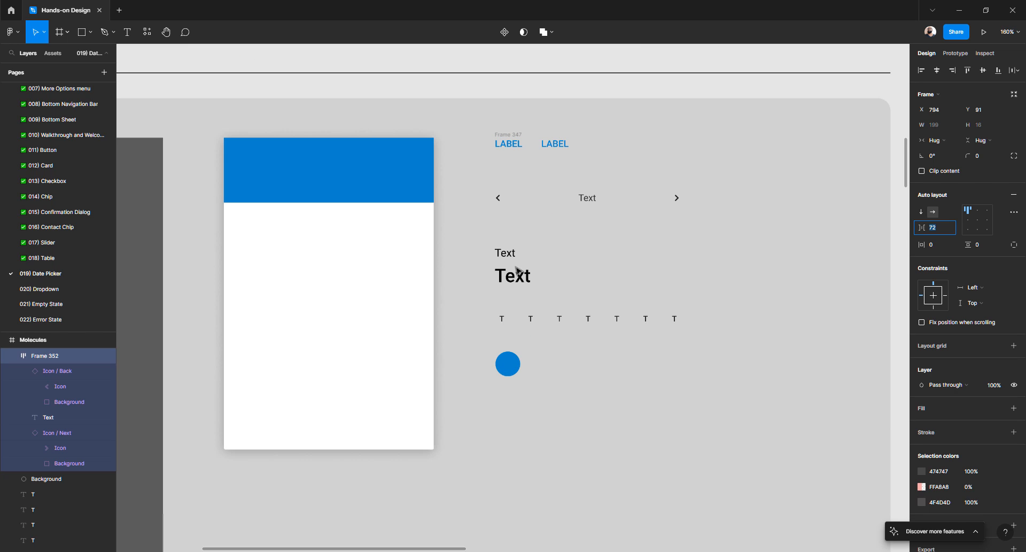
click(512, 270)
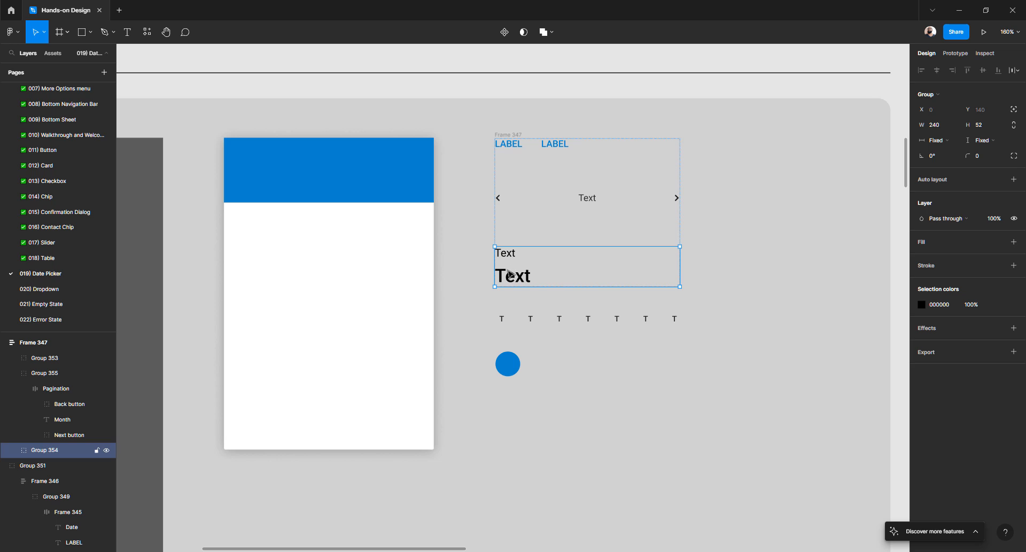
scroll(527, 172, right, 10)
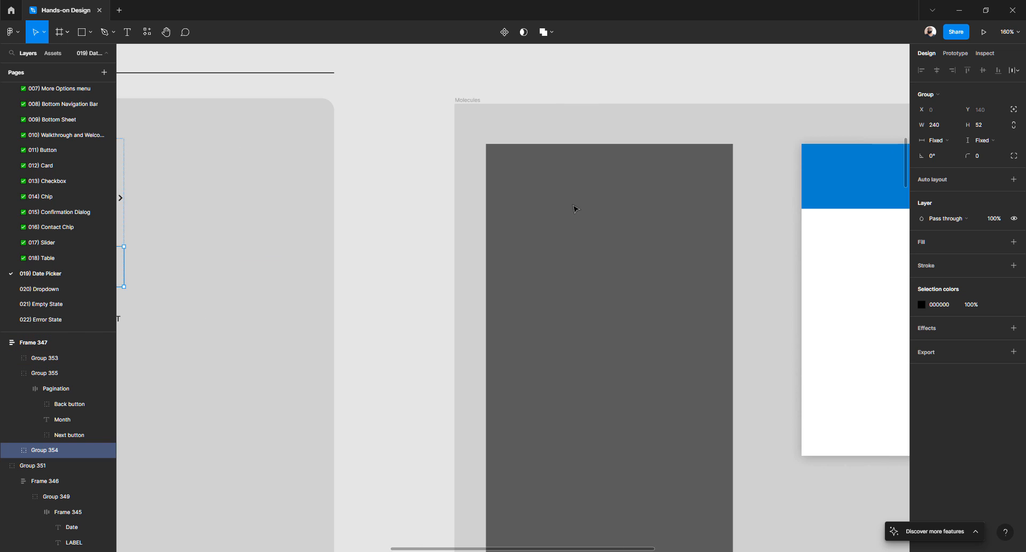
scroll(575, 209, right, 7)
click(694, 152)
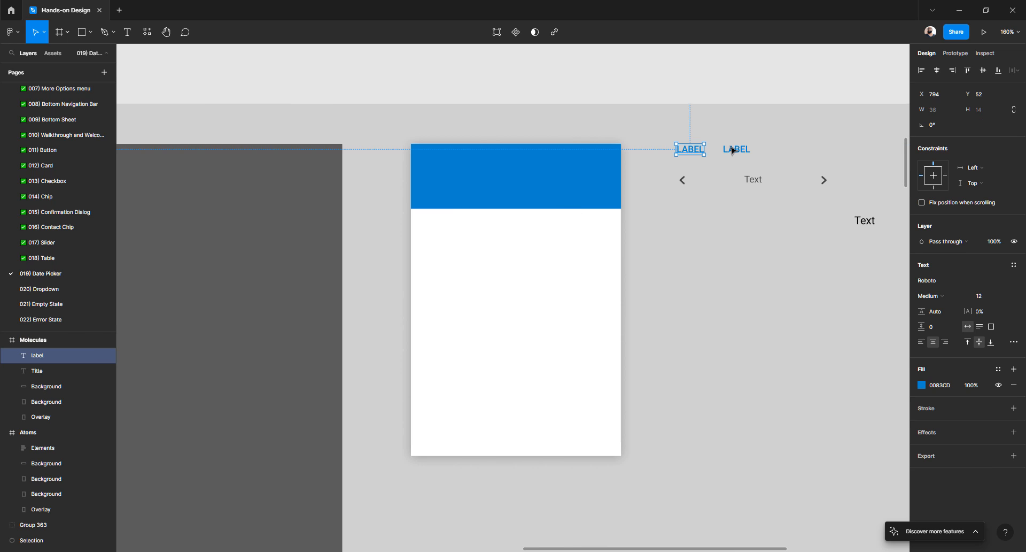
shift+click(737, 152)
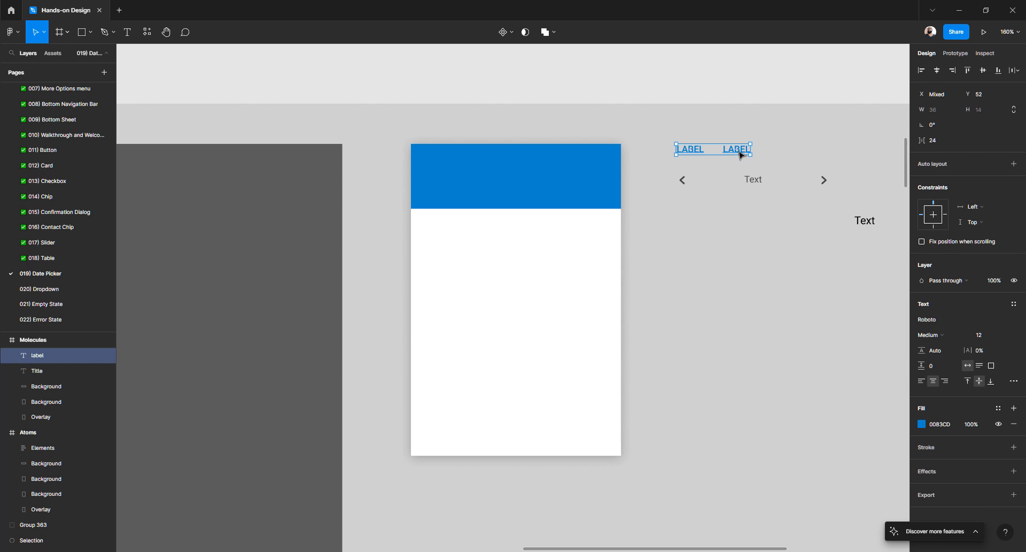
key(shift+a)
- Stack the label row and the arrow row in one vertical auto layout with 25 spacing and collapse its child frames' layers
click(688, 180)
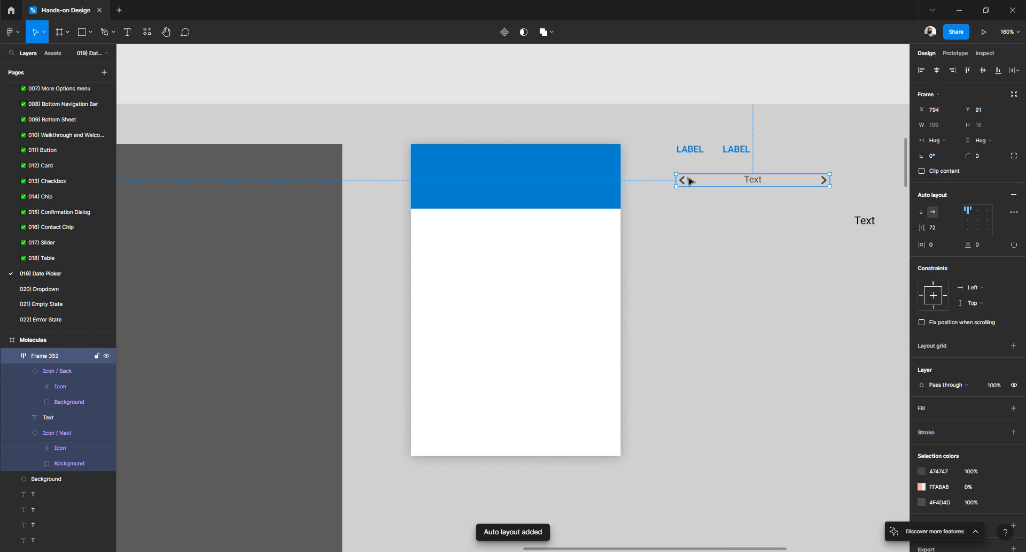
shift+click(692, 155)
key(shift+a)
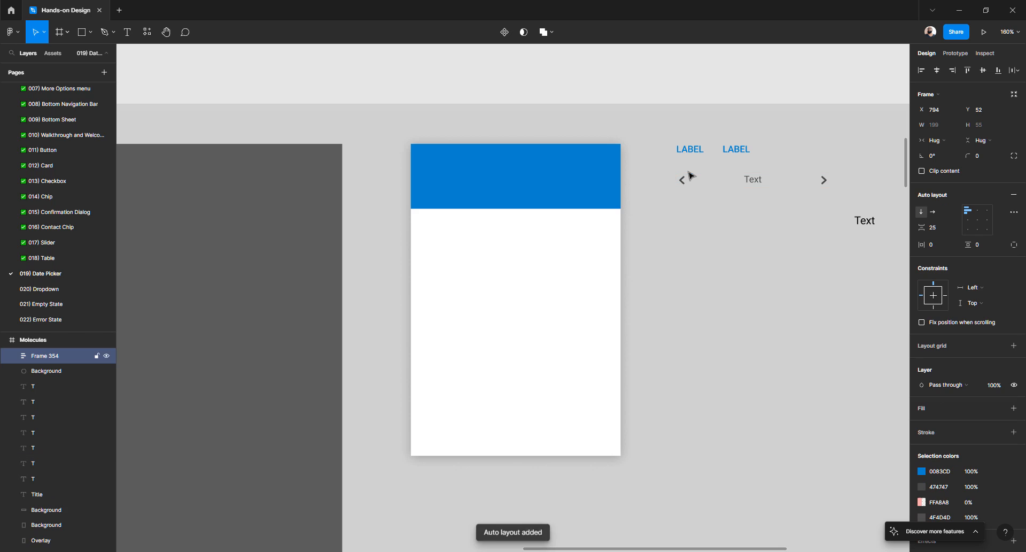
click(14, 359)
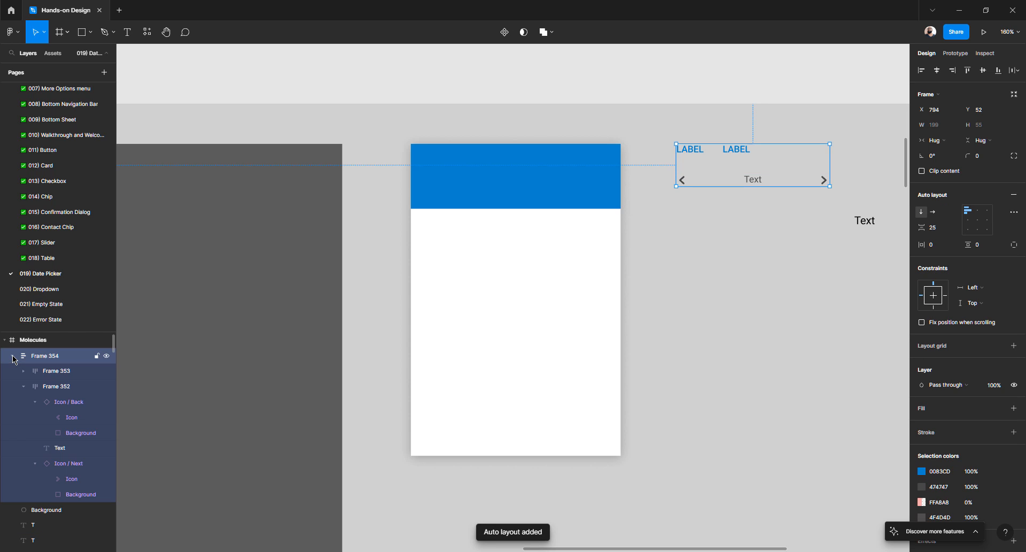
click(24, 386)
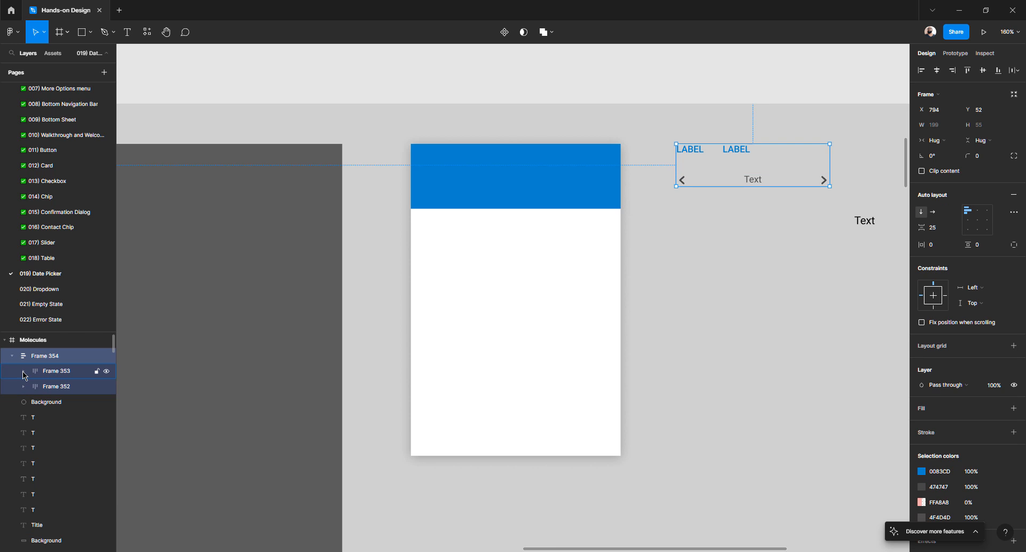
click(683, 261)
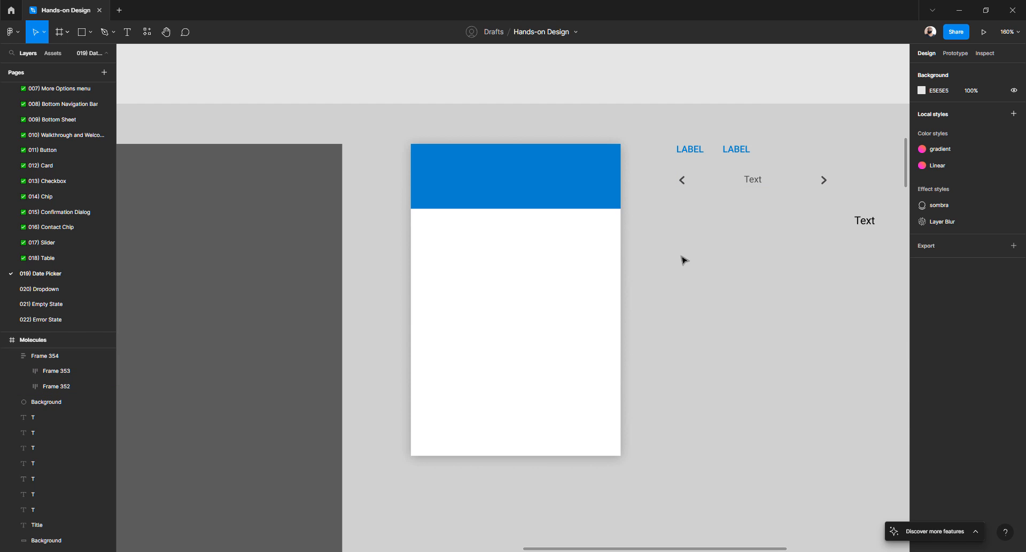
scroll(673, 254, right, 3)
scroll(635, 237, up, 1)
scroll(636, 236, down, 2)
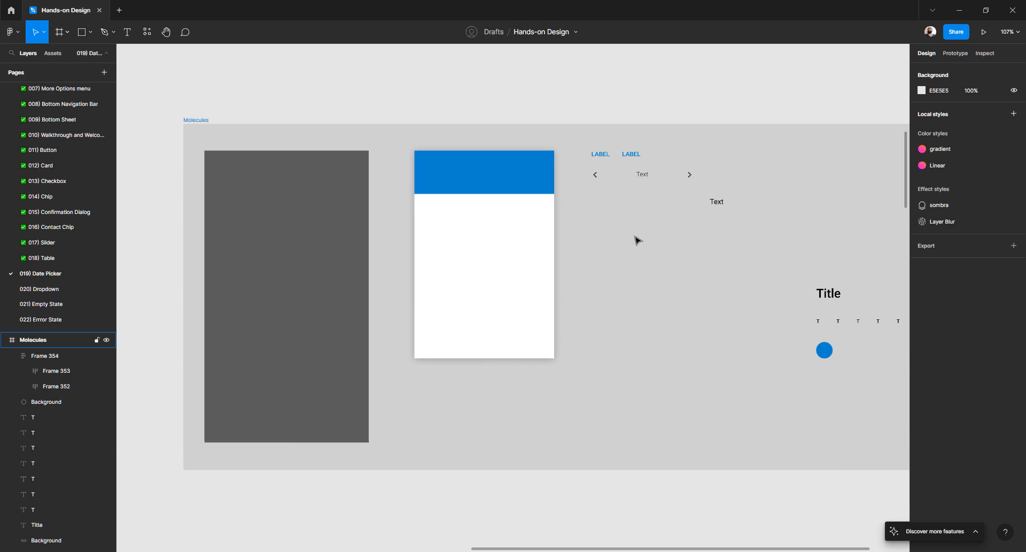
scroll(635, 237, up, 1)
scroll(636, 237, down, 5)
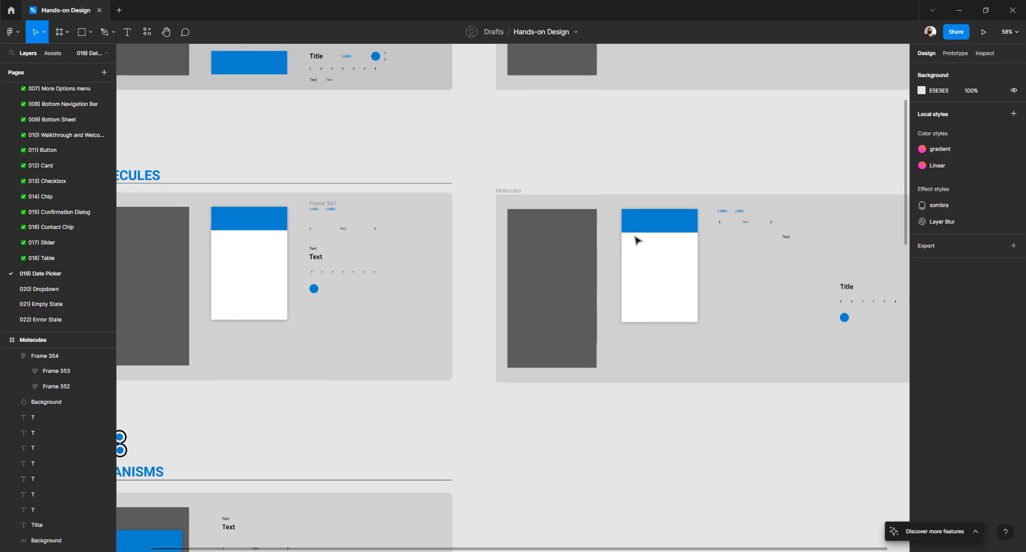
- Move the small black Text into the open space beyond the arrow row in the Molecules frame
scroll(636, 237, up, 1)
scroll(638, 240, right, 2)
drag(646, 236, 681, 244)
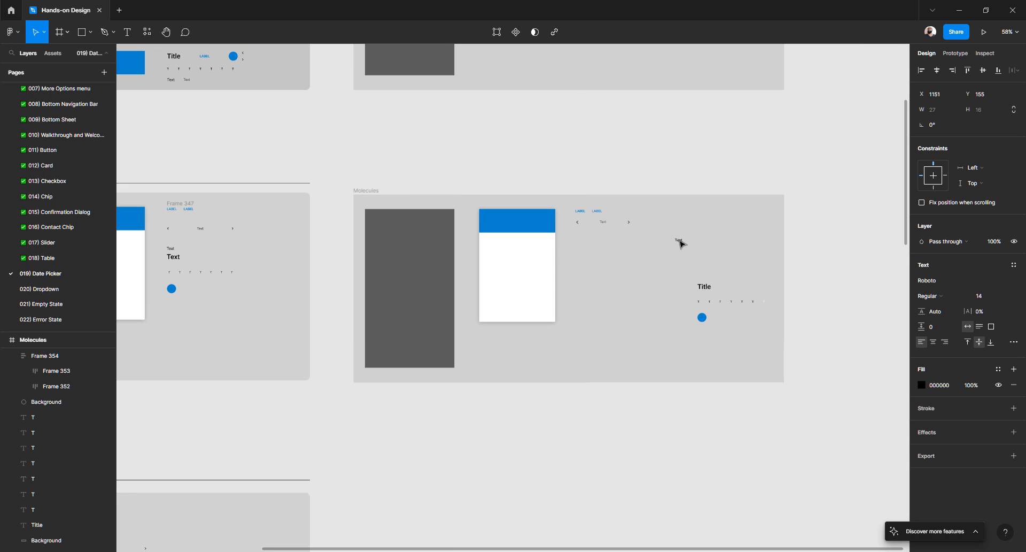
- Set the vertical spacing between the label row and the arrow row to 64
click(592, 220)
scroll(592, 220, up, 4)
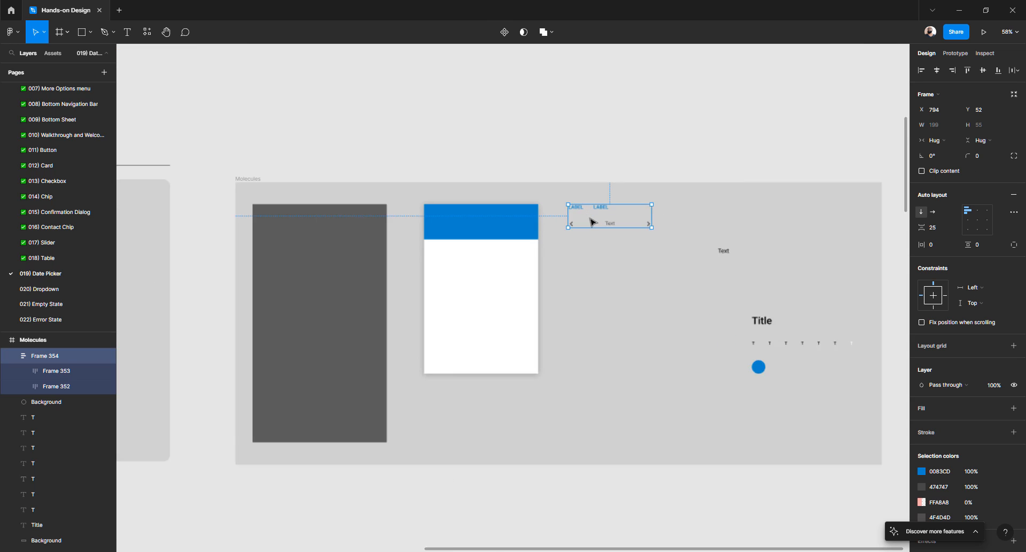
click(937, 231)
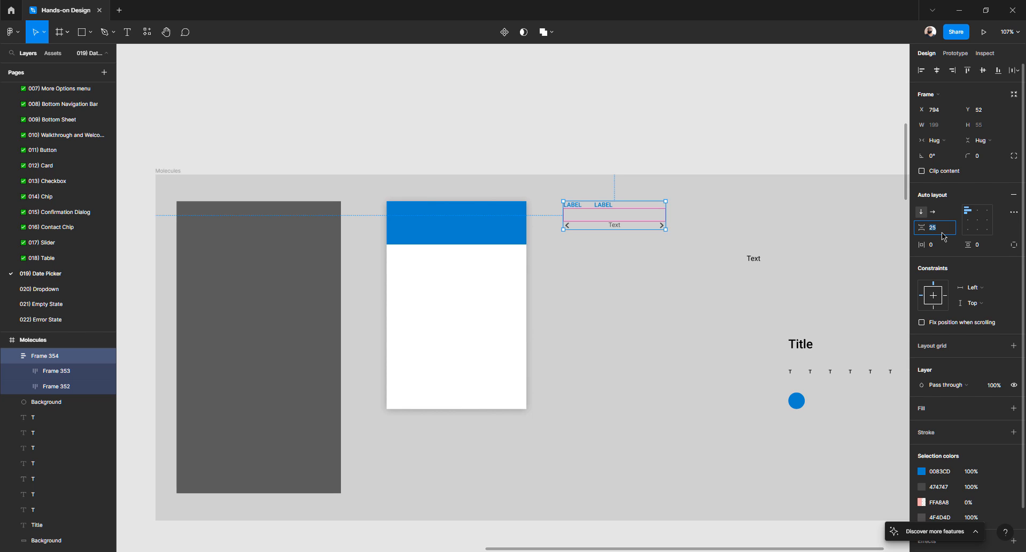
key(Down)
key(Up)
key(Up)
key(Up)
key(Up)
key(Up)
key(Up)
key(Up)
key(Up)
key(Up)
key(Up)
key(Up)
key(Up)
key(Up)
key(Up)
key(Up)
key(Up)
key(Up)
key(Up)
key(Up)
key(Up)
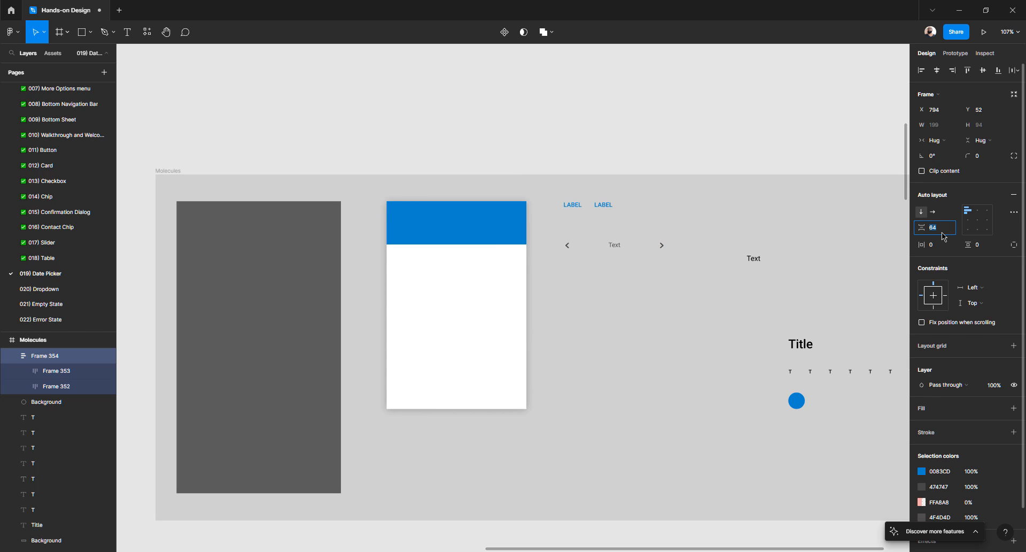
click(584, 152)
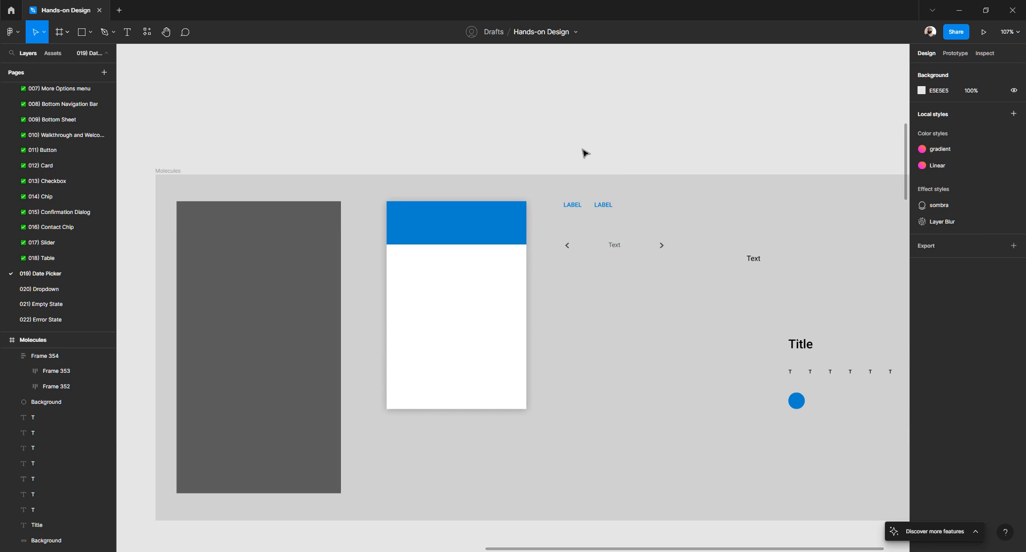
- Place the Title below the small black Text and combine both in a vertical auto layout with 14 spacing
scroll(583, 159, down, 2)
scroll(582, 161, left, 5)
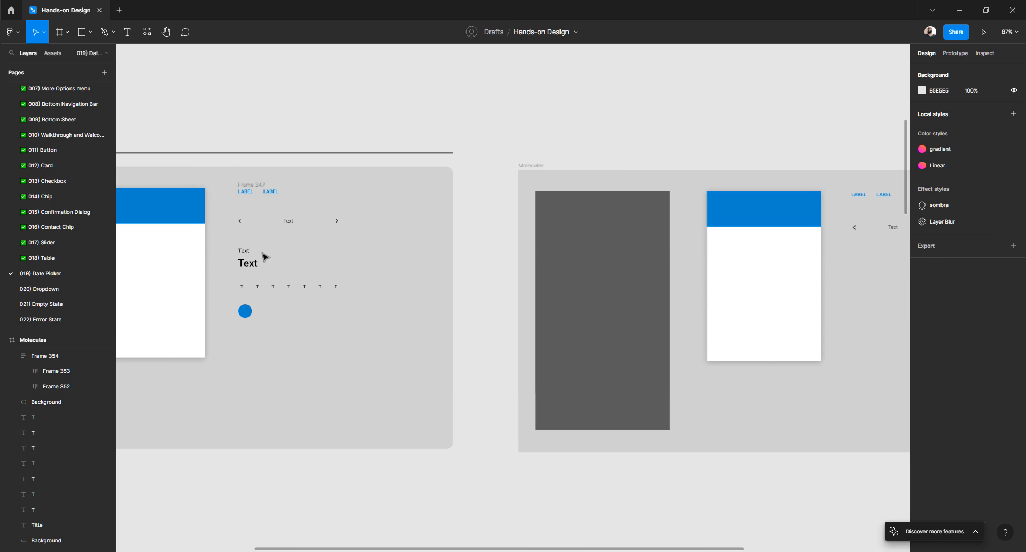
scroll(452, 252, right, 6)
click(734, 310)
scroll(735, 310, up, 3)
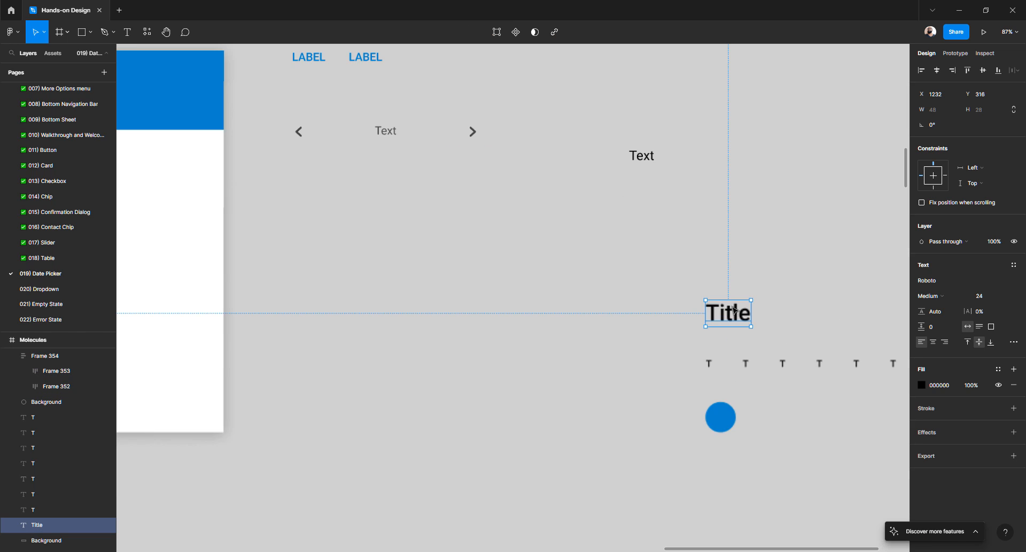
drag(733, 307, 732, 241)
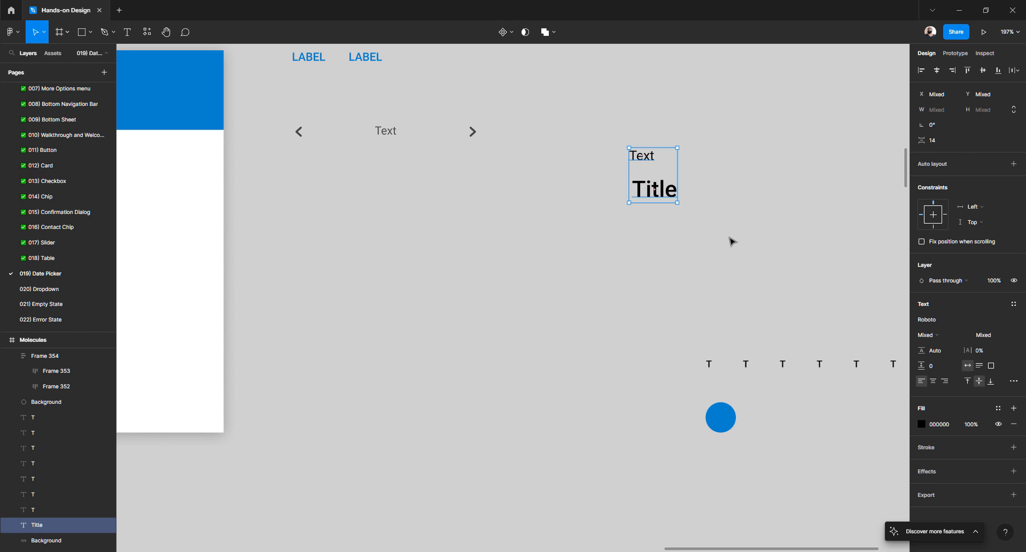
key(shift+a)
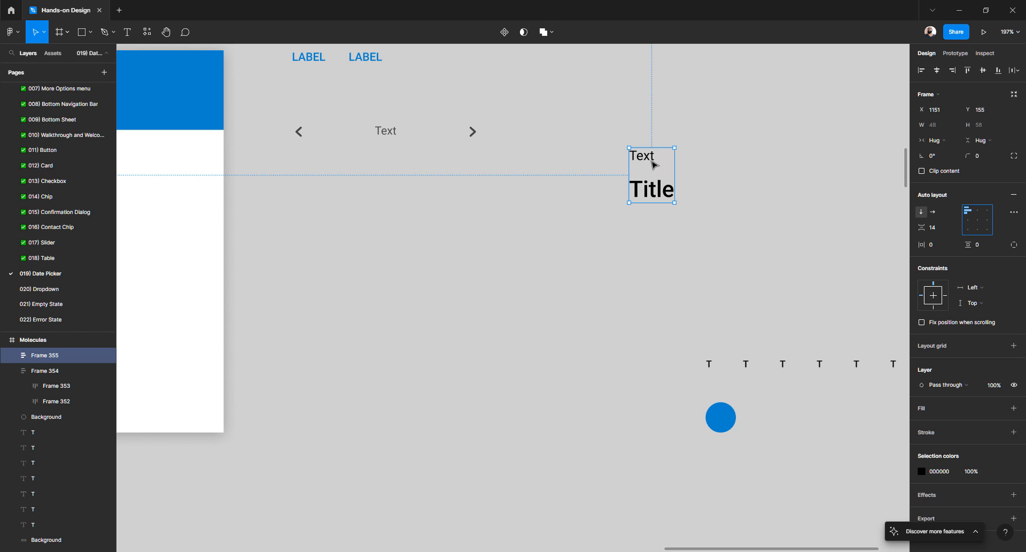
key(Escape)
- Move the Text and Title pair into the main vertical stack, below the arrow row
drag(649, 160, 465, 197)
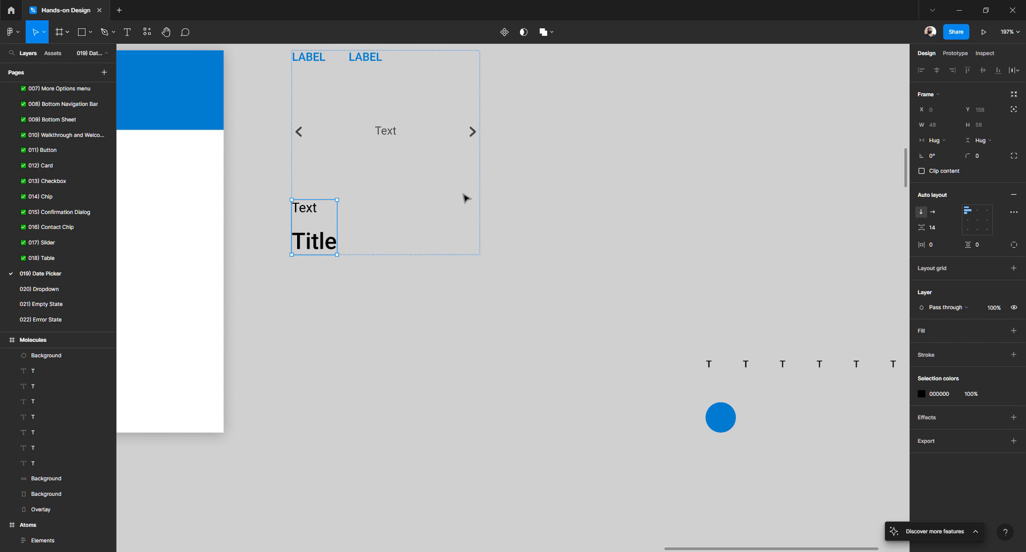
click(583, 182)
scroll(553, 188, left, 5)
scroll(520, 187, up, 5)
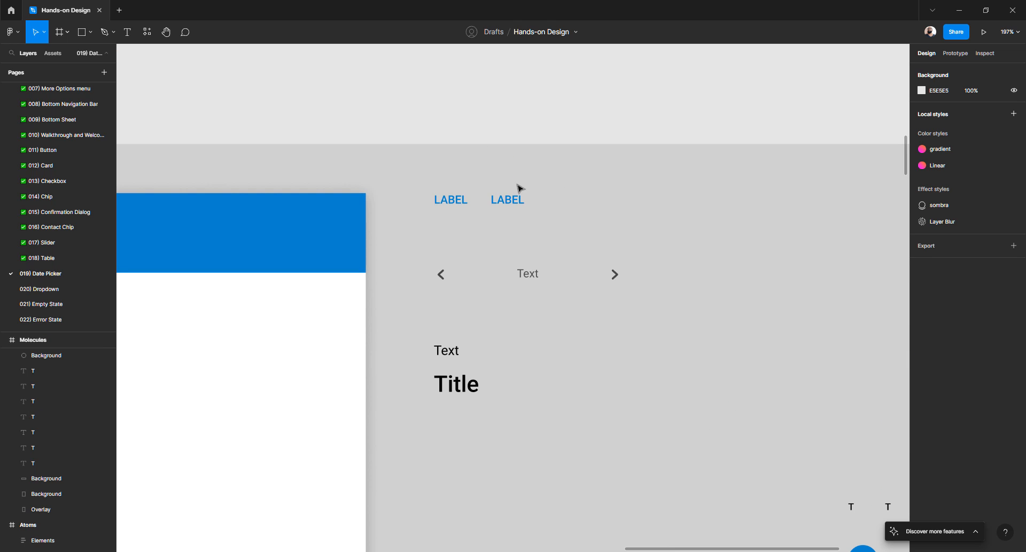
- Inspect the nested label row, its labels and the Text and Title pair, and compare the stack with the reference
double_click(450, 203)
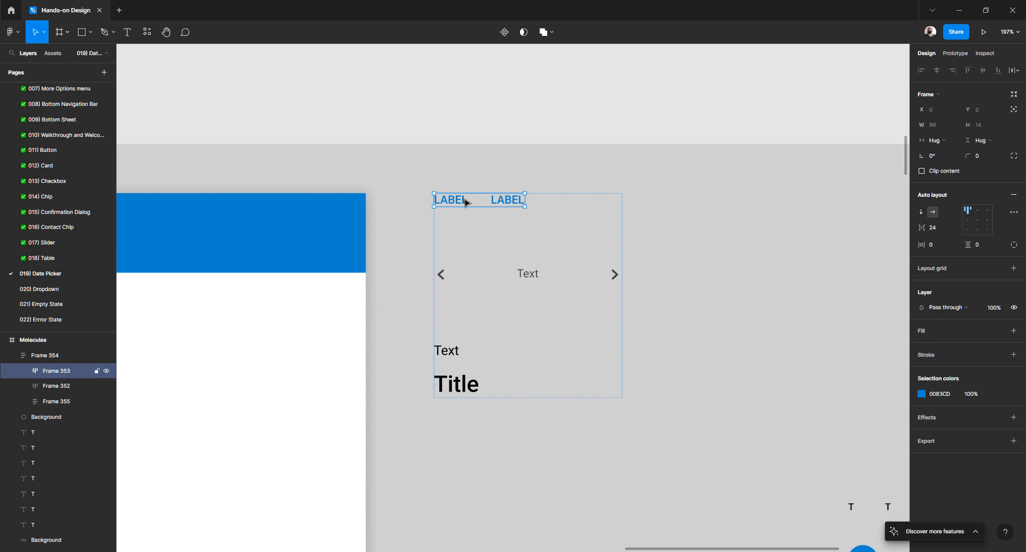
double_click(465, 200)
click(505, 201)
click(451, 203)
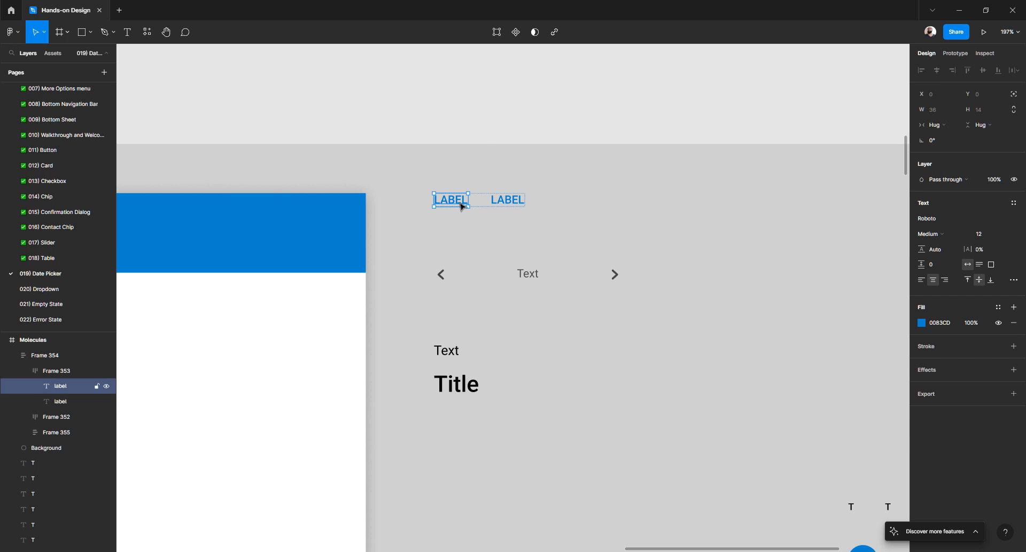
click(485, 110)
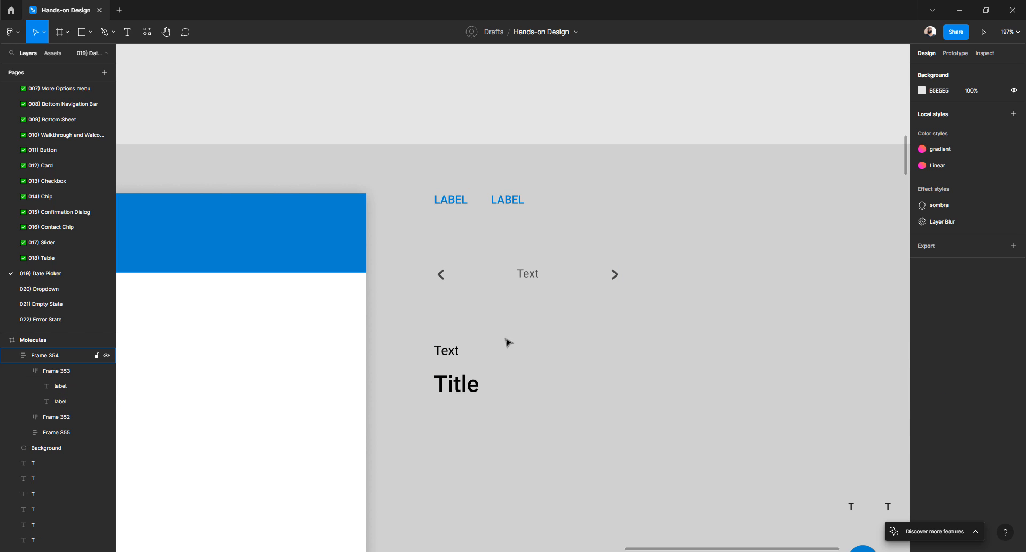
click(448, 355)
click(448, 355)
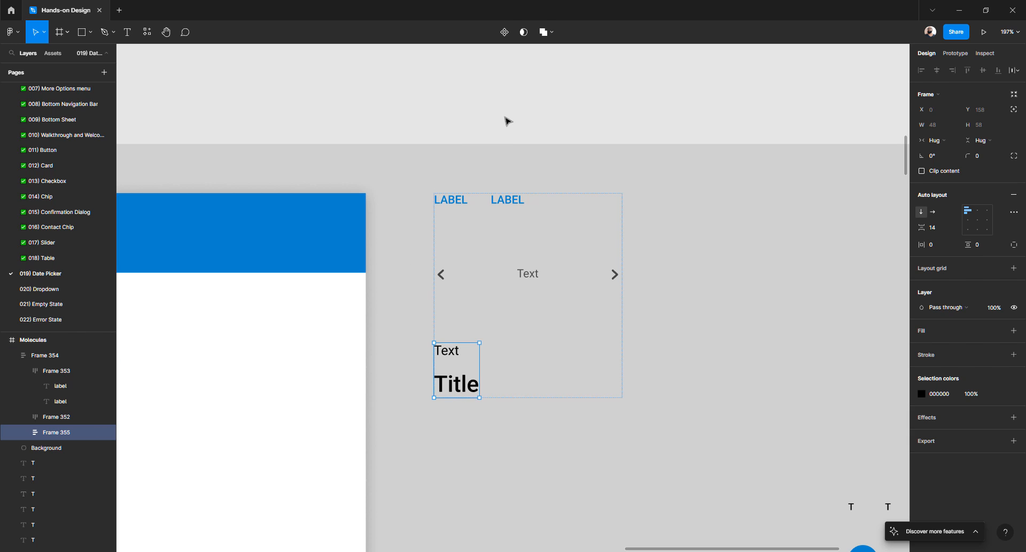
click(508, 120)
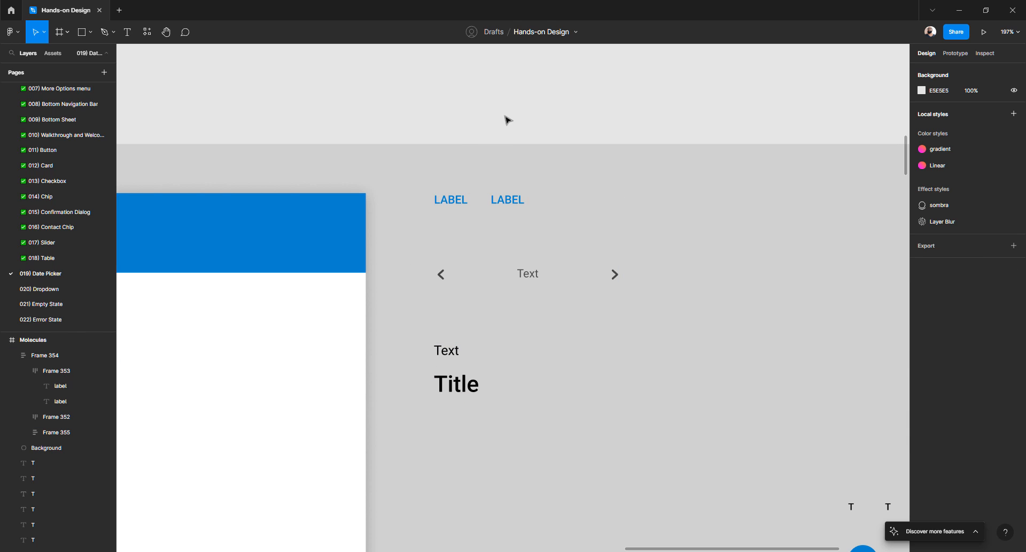
click(447, 281)
scroll(447, 281, down, 10)
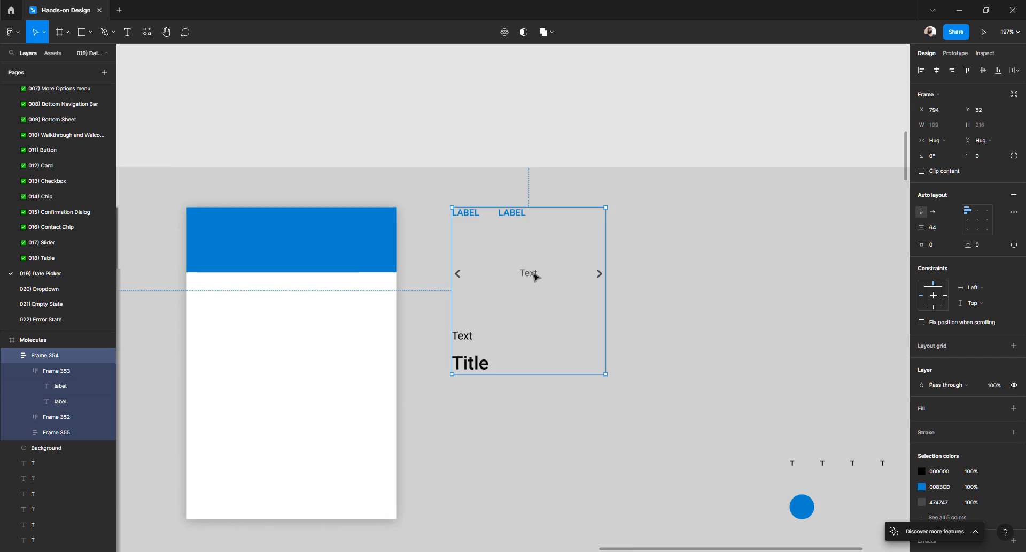
scroll(417, 313, up, 7)
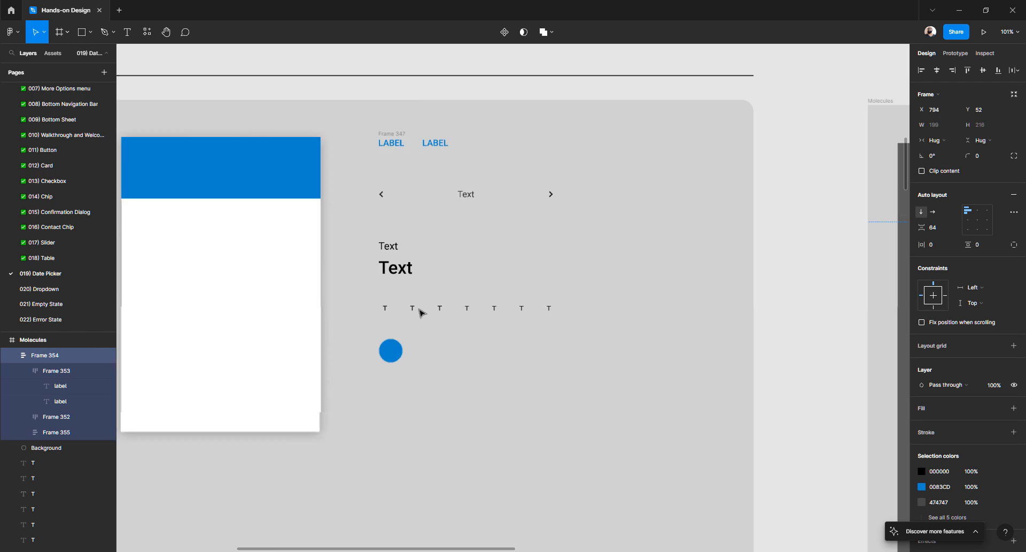
- Combine the seven T weekday letters into one horizontal auto layout row
scroll(421, 313, down, 4)
scroll(421, 313, right, 8)
scroll(766, 401, right, 5)
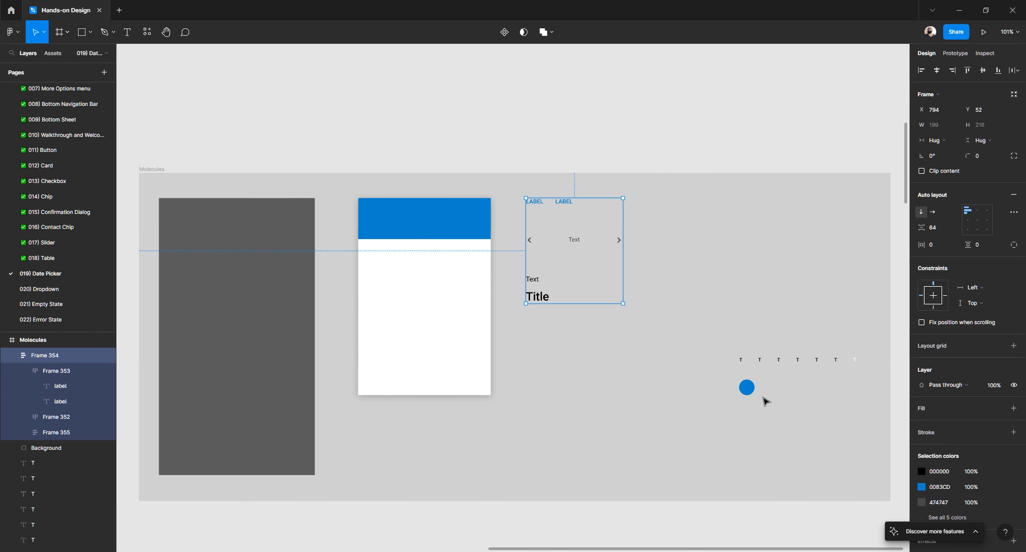
click(755, 363)
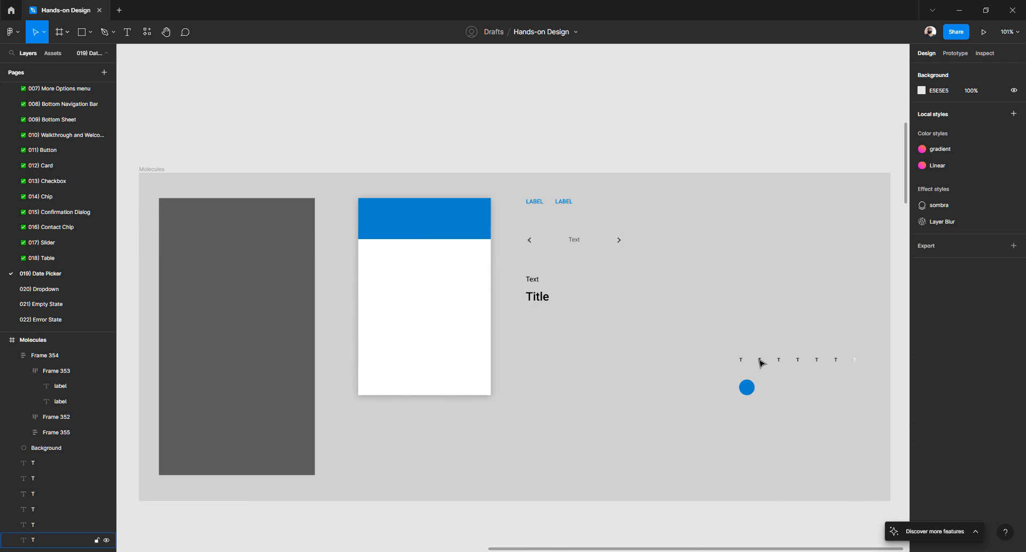
click(760, 360)
drag(724, 336, 866, 371)
key(shift+a)
click(831, 338)
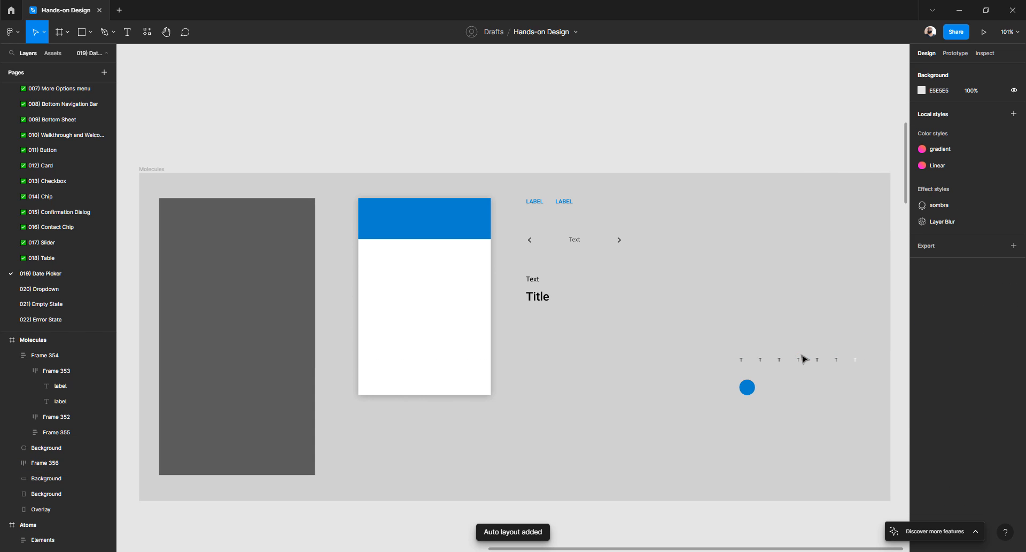
- Cut the weekday letter row and paste it into the main vertical stack, below the Title
drag(791, 359, 541, 297)
drag(571, 336, 559, 384)
scroll(566, 334, up, 5)
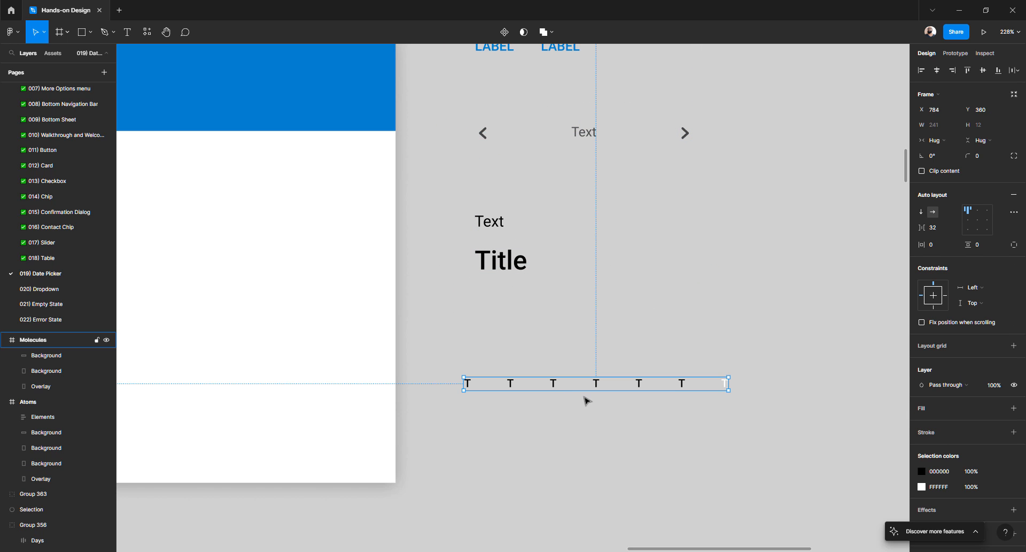
key(Delete)
scroll(554, 369, up, 3)
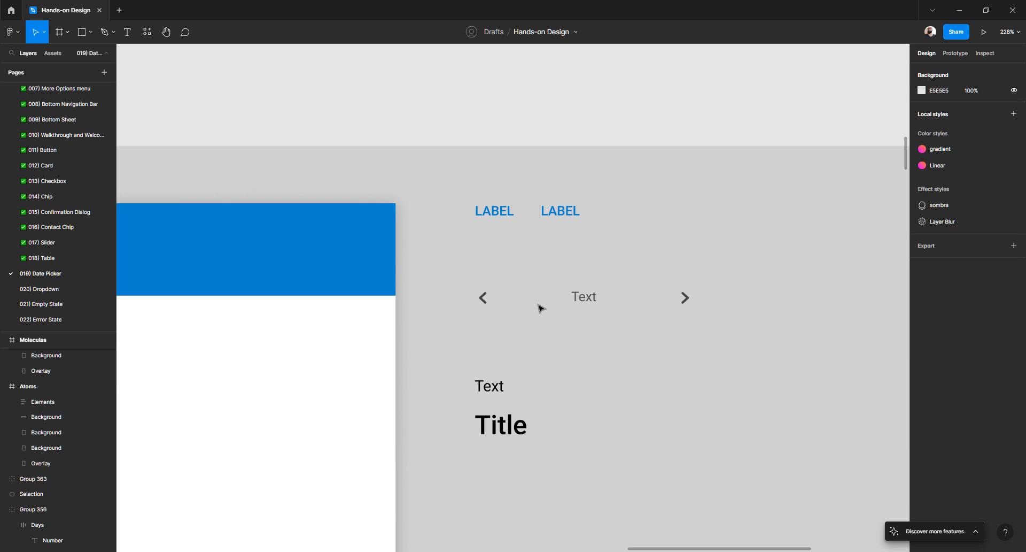
click(502, 212)
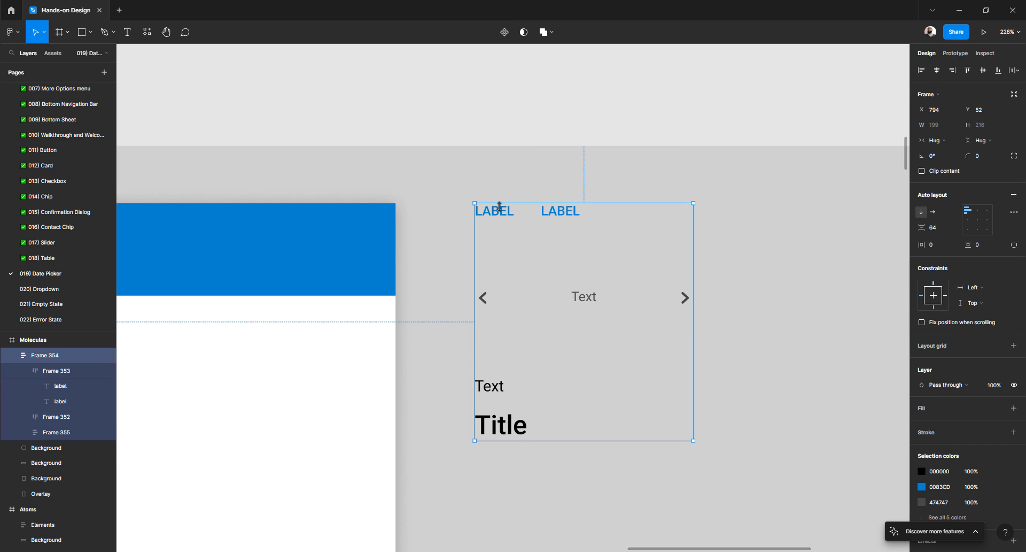
key(ctrl+z)
scroll(532, 353, down, 2)
click(524, 458)
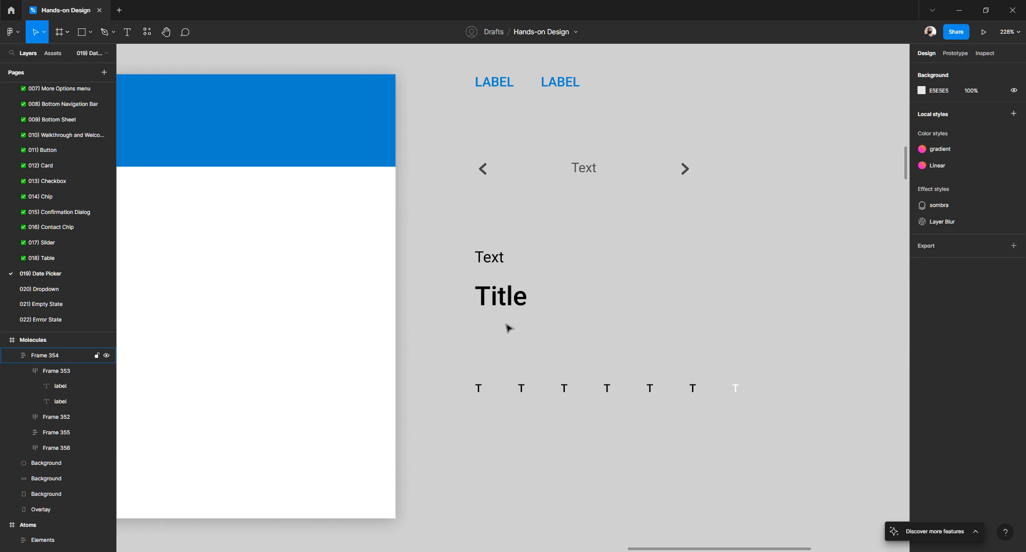
- Cut the blue circle and paste it into the main vertical stack, below the weekday letters
scroll(502, 355, down, 5)
click(709, 417)
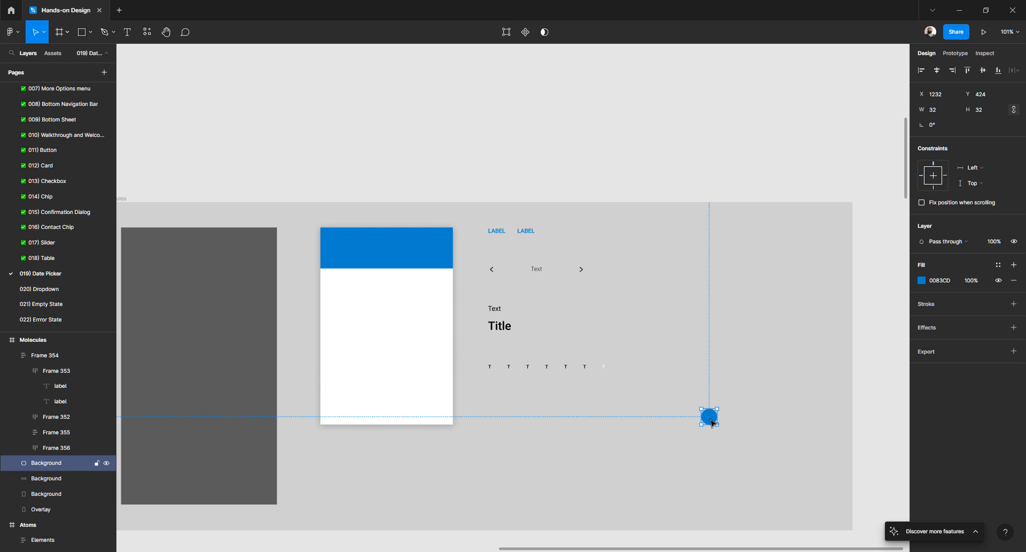
key(Delete)
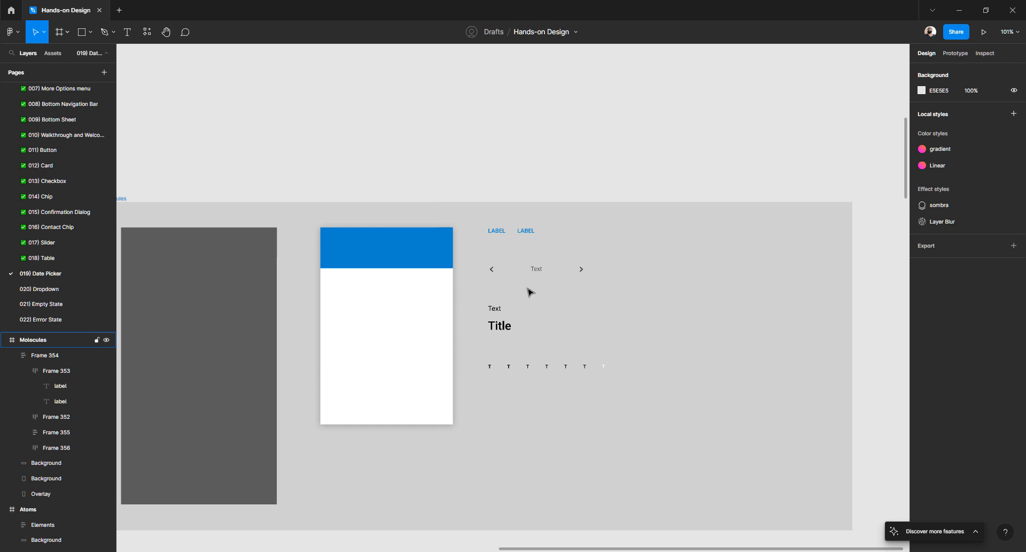
click(500, 233)
key(ctrl+z)
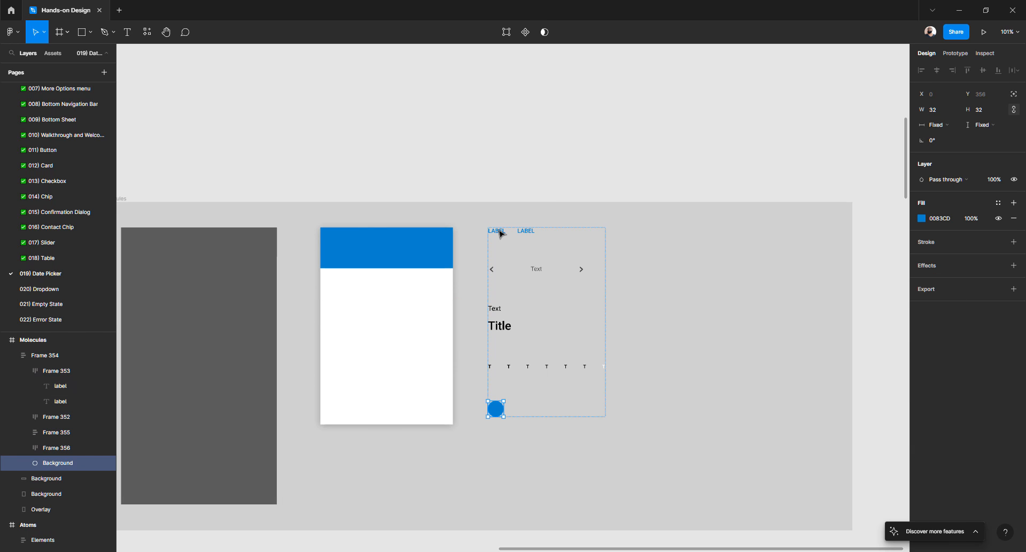
click(667, 278)
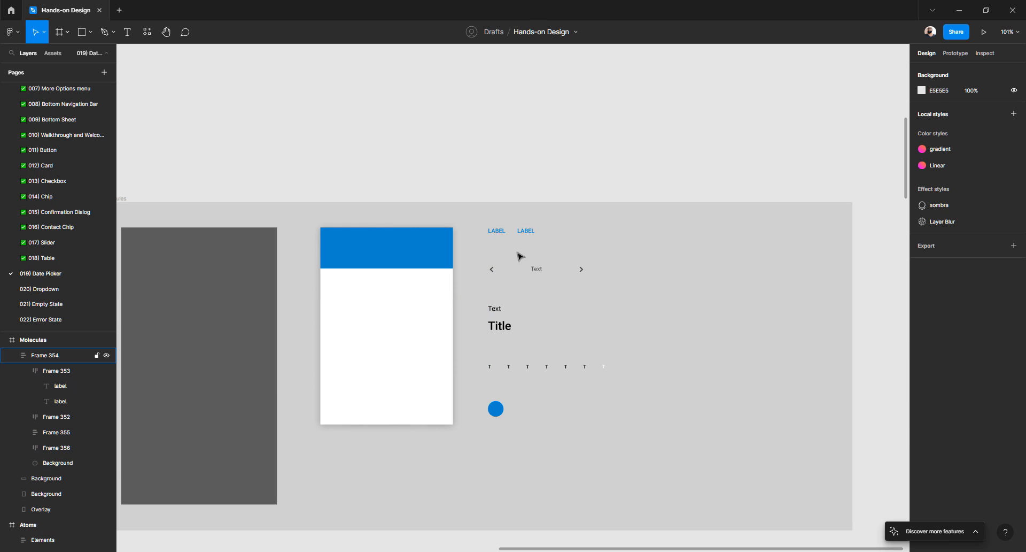
- Ungroup the main vertical stack and its nested row frames so the elements sit directly in the Molecules frame
click(496, 234)
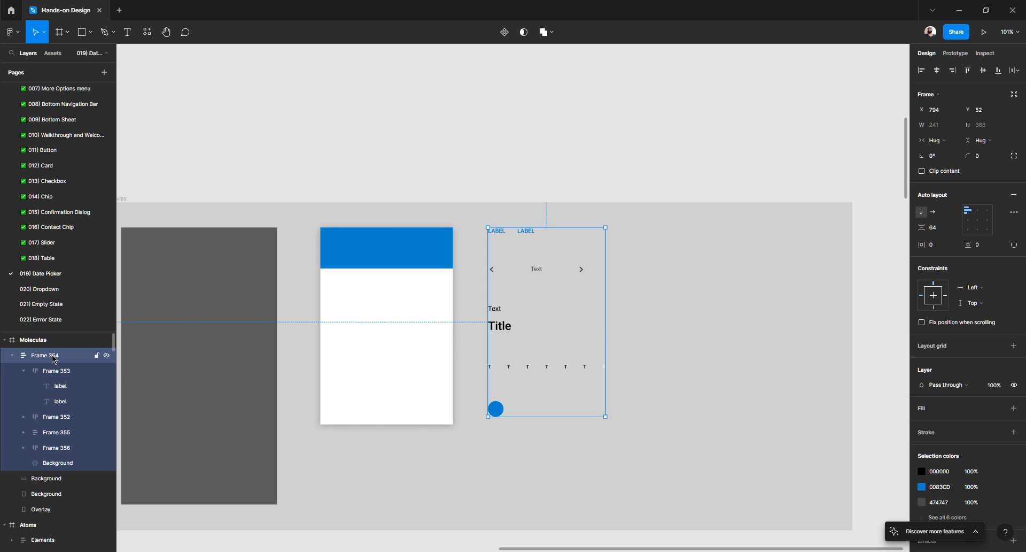
click(510, 220)
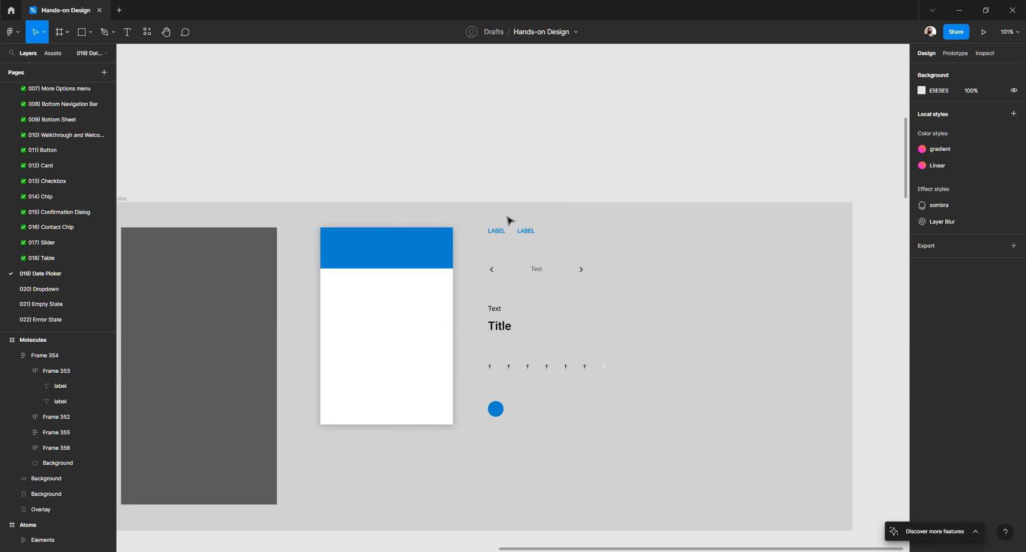
click(495, 236)
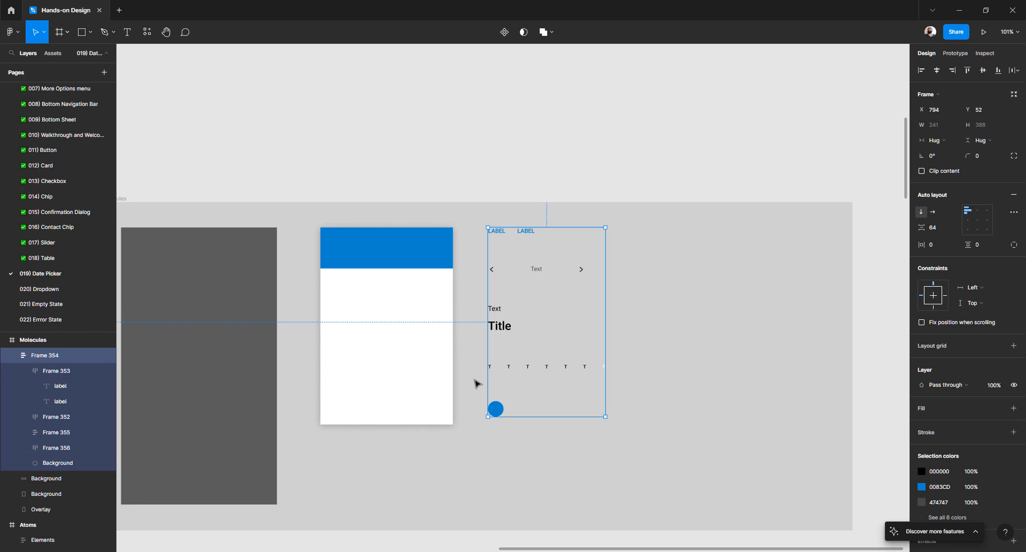
key(ctrl+shift+g)
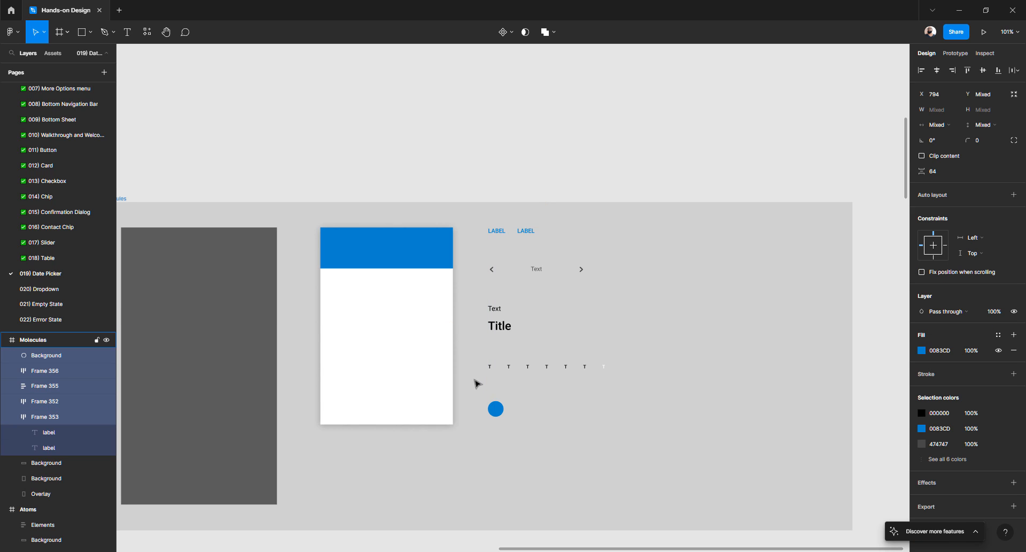
key(ctrl+shift+g)
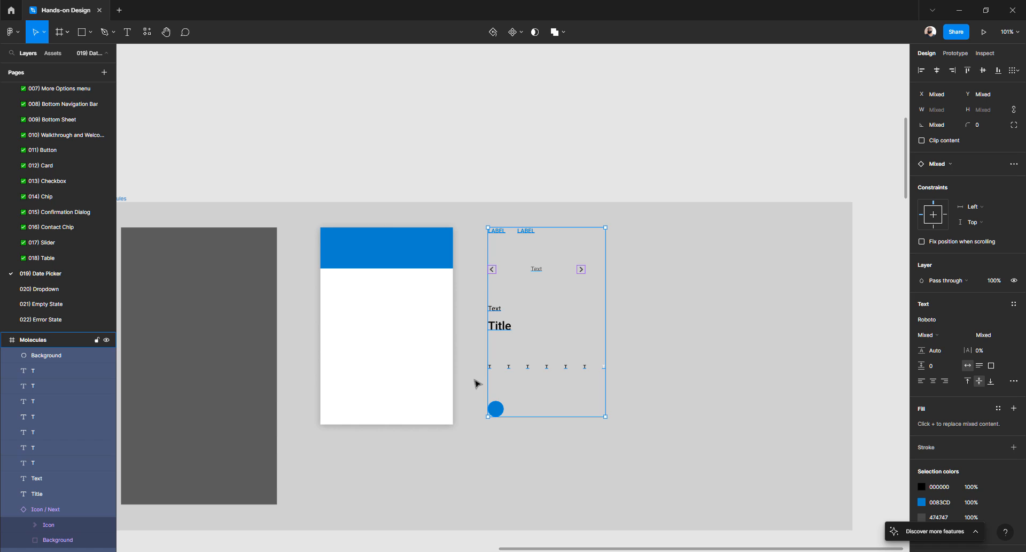
click(516, 243)
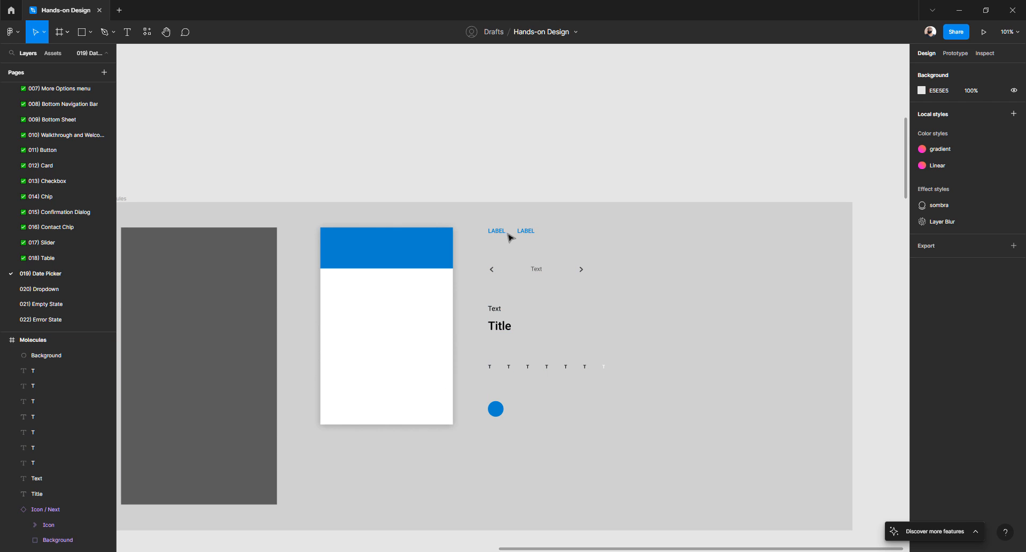
- Check the labels, arrows, texts, Title and weekday letters in the Molecules frame one by one as separate elements
click(508, 234)
click(528, 231)
click(491, 269)
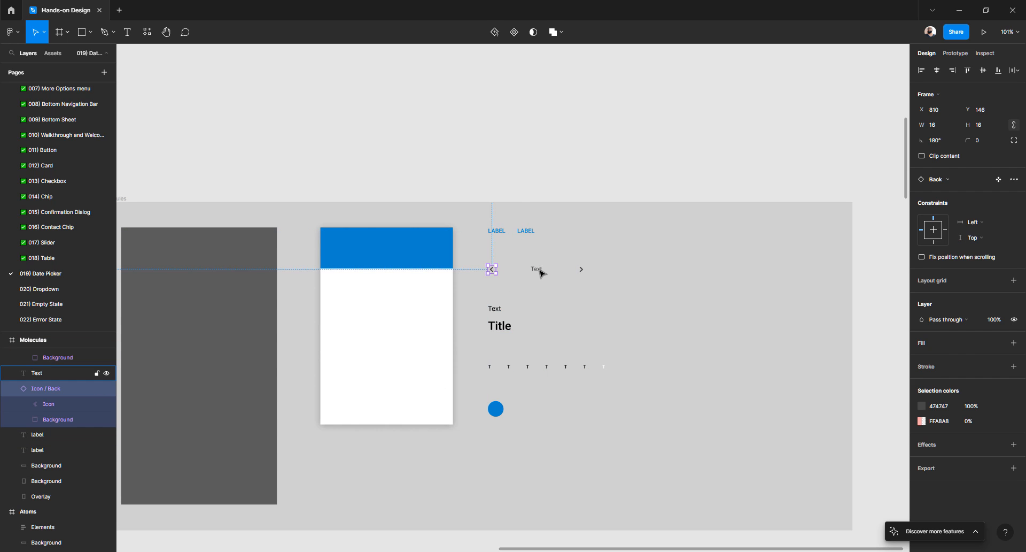
click(578, 271)
click(492, 310)
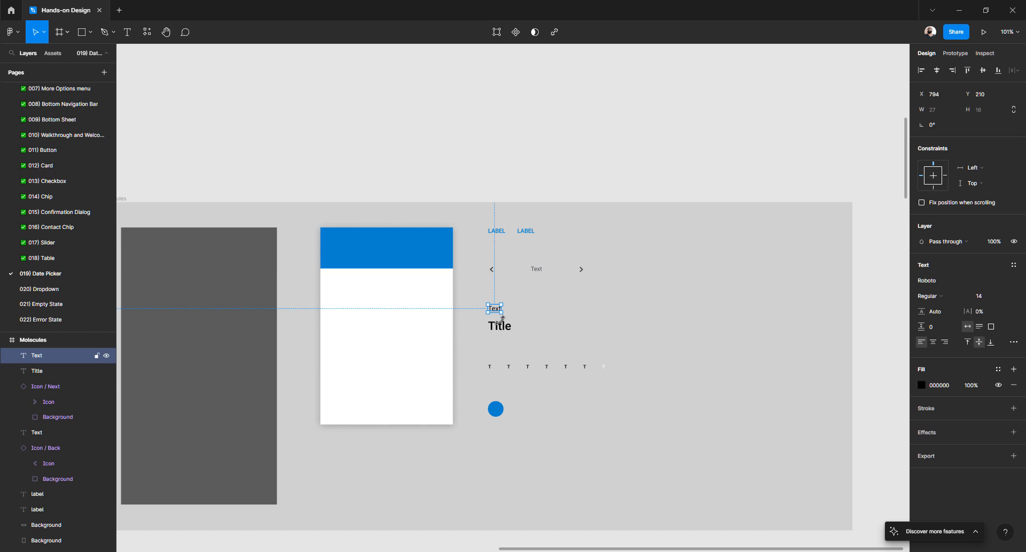
click(498, 325)
click(509, 367)
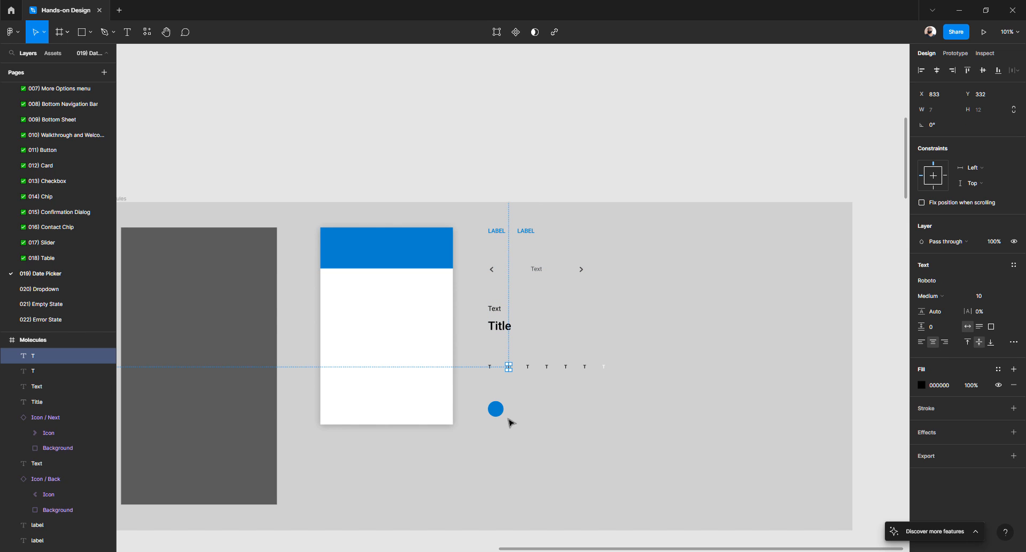
click(510, 423)
- Duplicate the Molecules frame straight below the original, level with the Organisms reference frame
scroll(570, 371, down, 4)
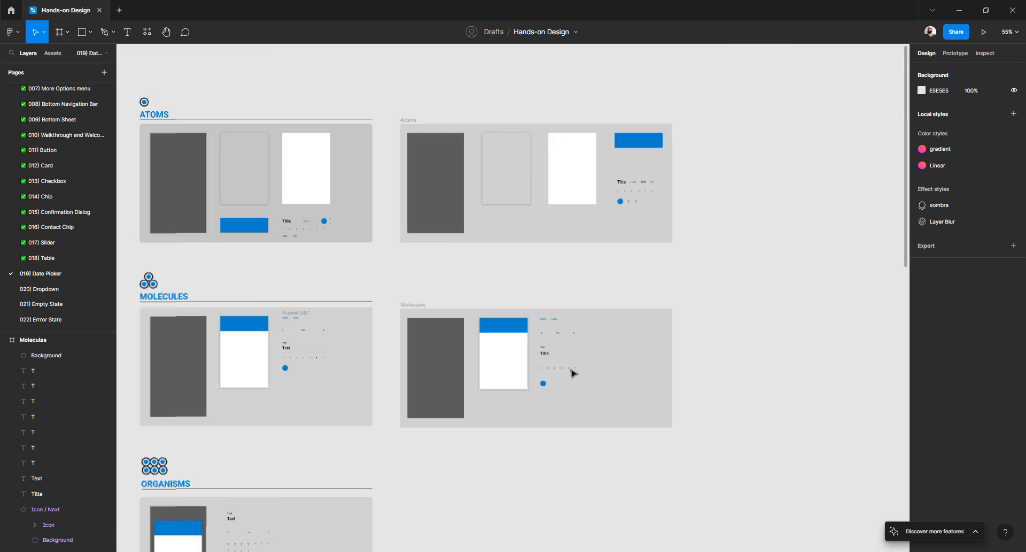
scroll(381, 337, up, 5)
scroll(382, 337, down, 3)
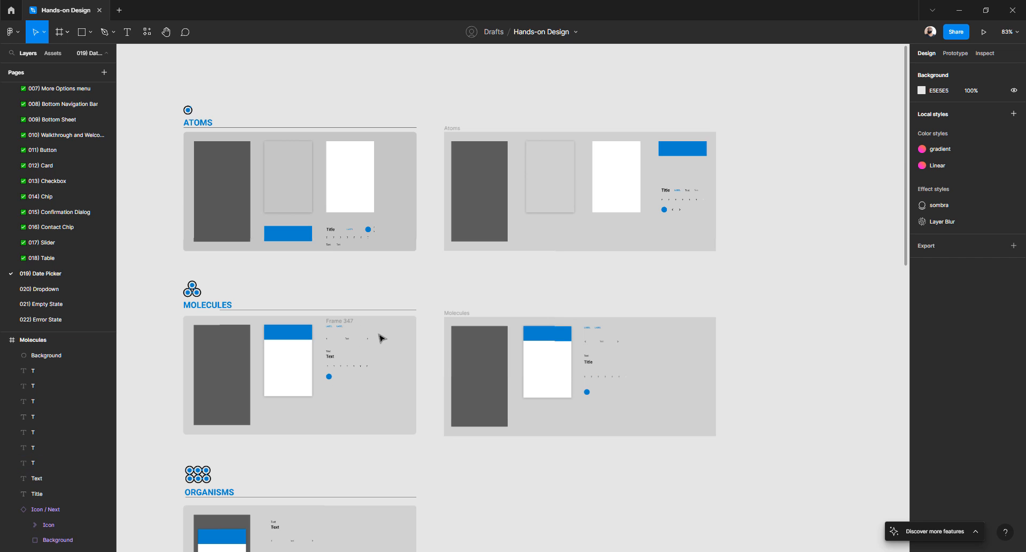
scroll(488, 287, right, 4)
scroll(445, 280, down, 3)
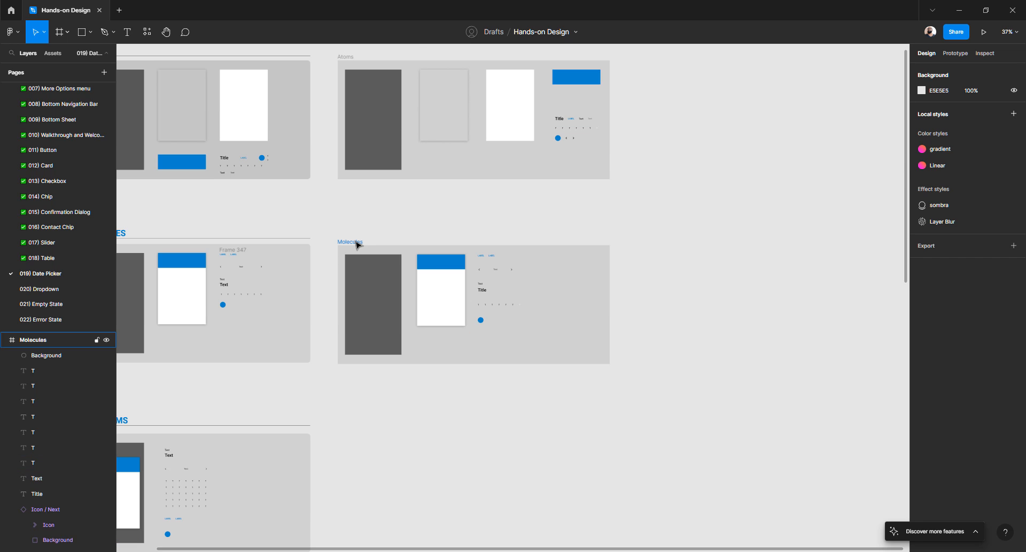
click(356, 243)
drag(356, 243, 351, 432)
scroll(354, 428, right, 1)
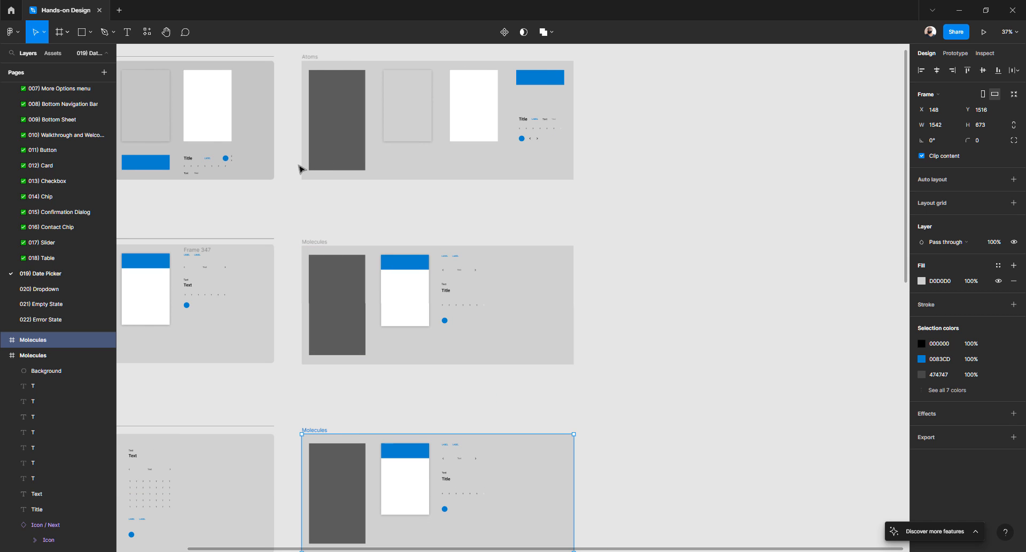
- Compare the duplicated frame with the Organisms reference, examining how the overlay, card, texts, date grid, labels and circle are arranged
scroll(446, 300, down, 3)
scroll(447, 300, left, 3)
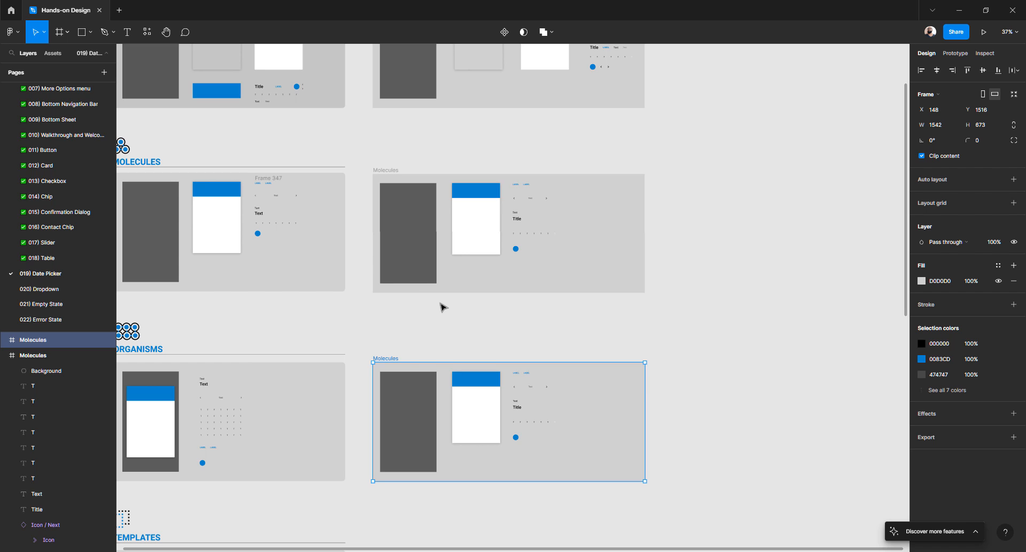
click(471, 323)
scroll(469, 327, left, 2)
scroll(409, 308, down, 1)
scroll(353, 282, up, 1)
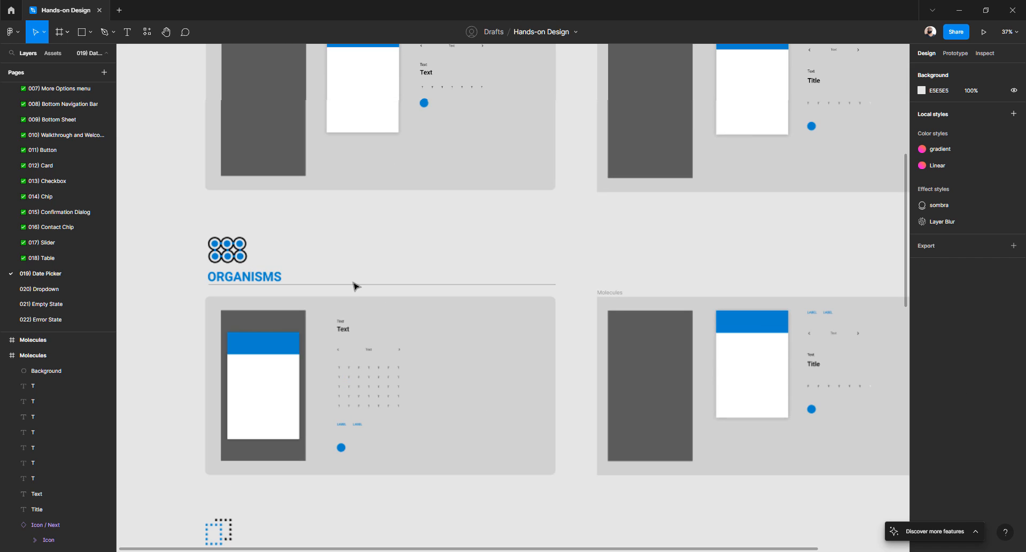
scroll(354, 286, down, 2)
scroll(355, 286, right, 3)
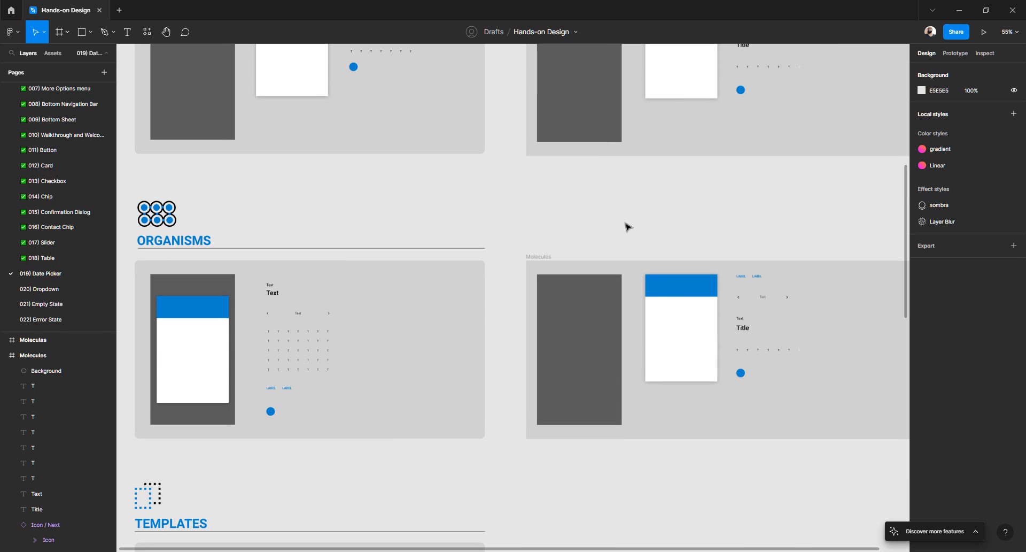
- Select the blue header and white card background in the duplicated frame and identify their individual Background layers
click(662, 298)
shift+click(668, 316)
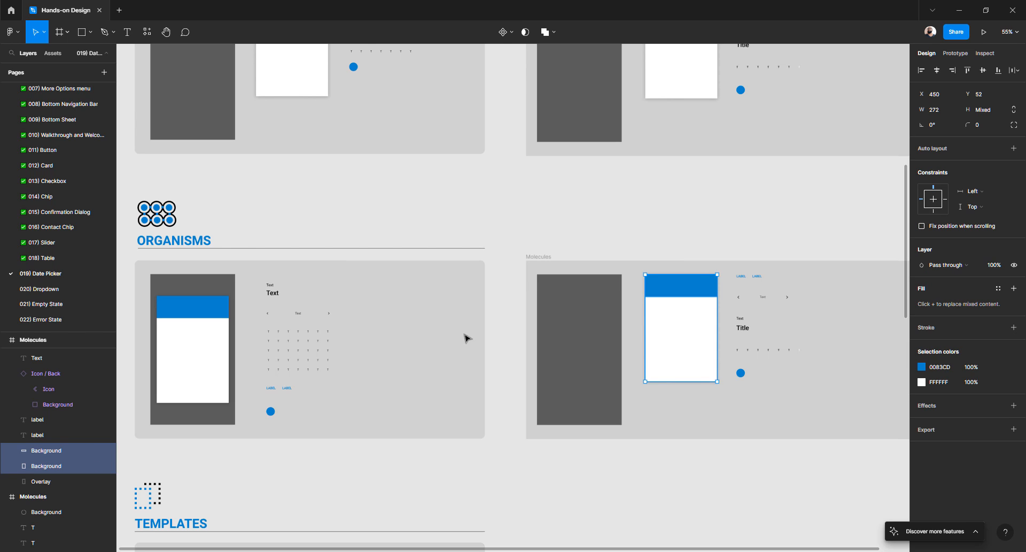
click(42, 451)
click(47, 467)
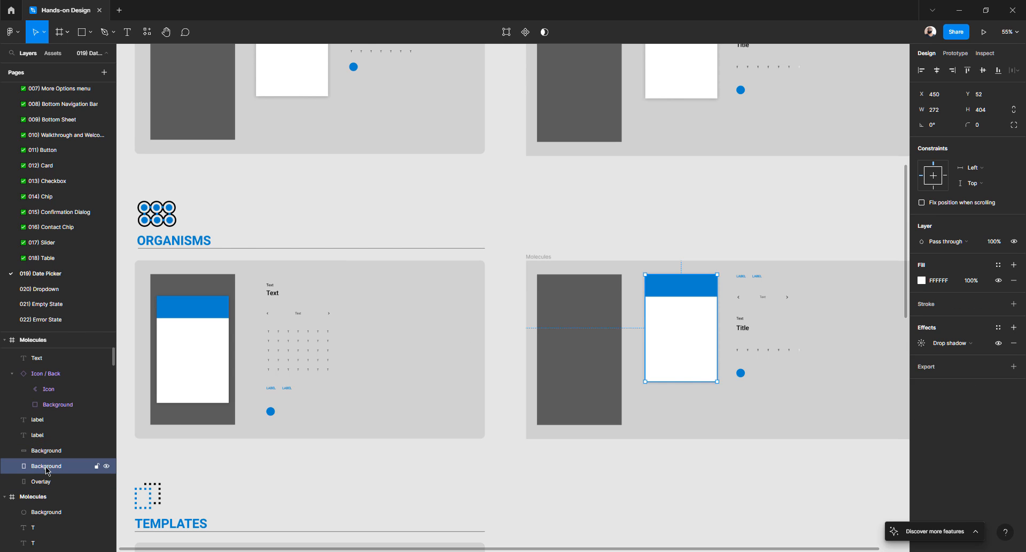
- Rename the layer of the blue rectangle above the white card as "Header"
click(47, 452)
double_click(47, 452)
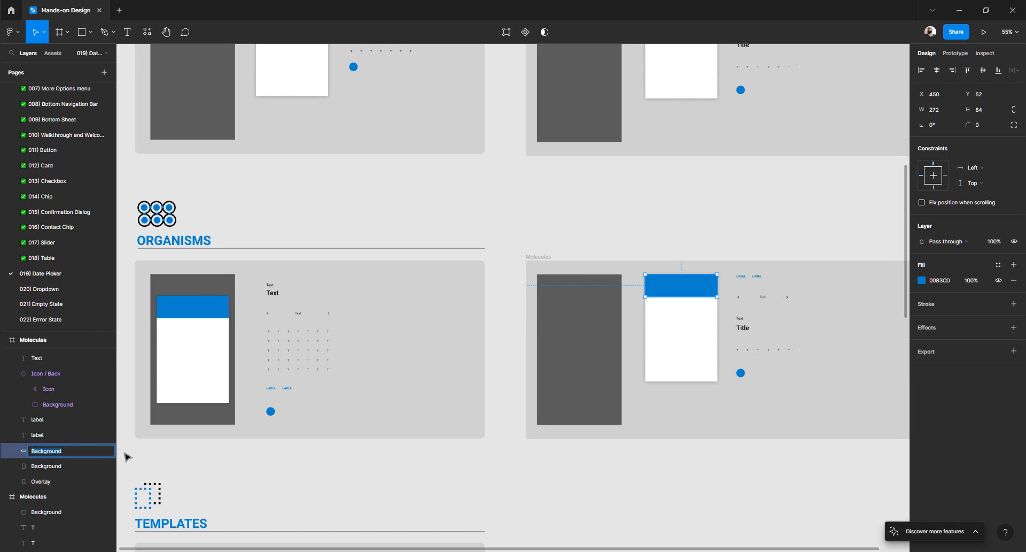
text(Header)
key(Return)
- Move the white background and its blue header together onto the dark overlay, centred horizontally at X 65
click(662, 323)
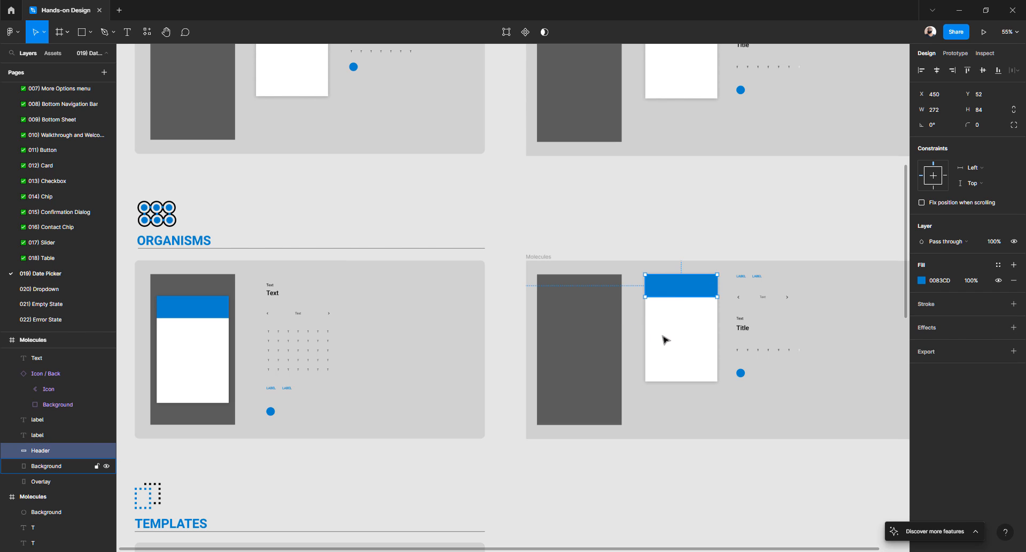
shift+click(672, 291)
drag(670, 320, 572, 342)
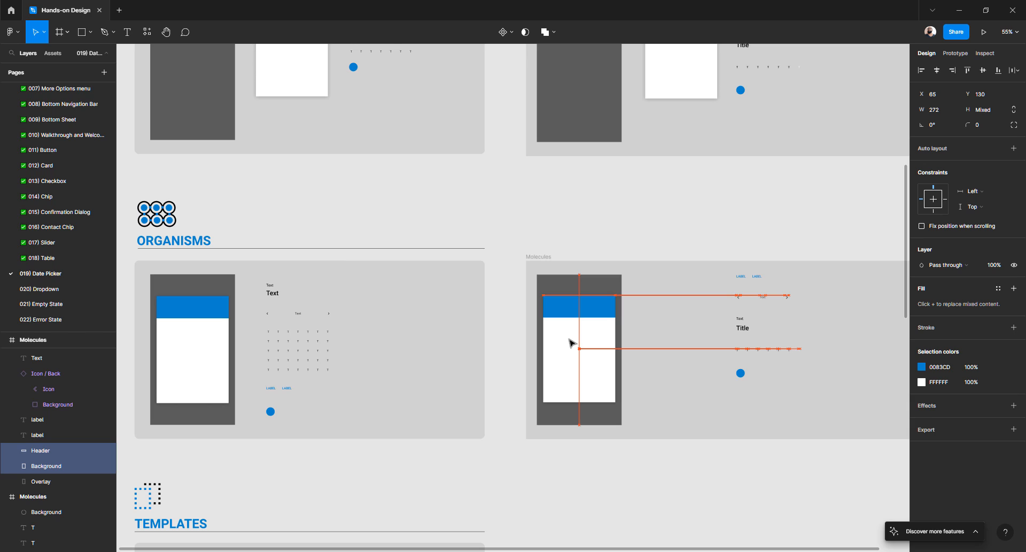
- Nudge the header and background vertically to Y 134 so the gaps above and below inside the overlay are equal
key(alt)
scroll(585, 287, up, 2)
scroll(584, 268, down, 1)
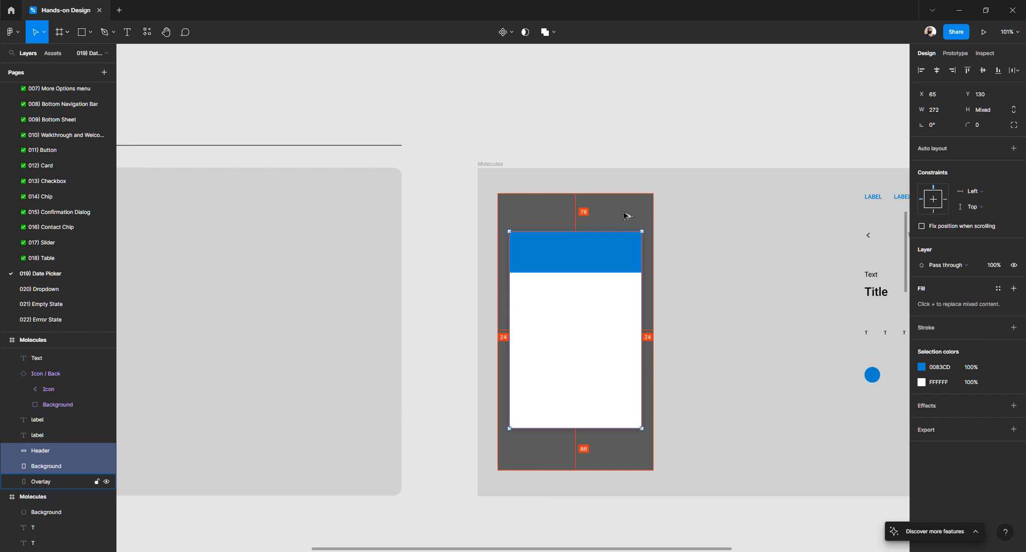
key(Up)
key(Up)
key(Up)
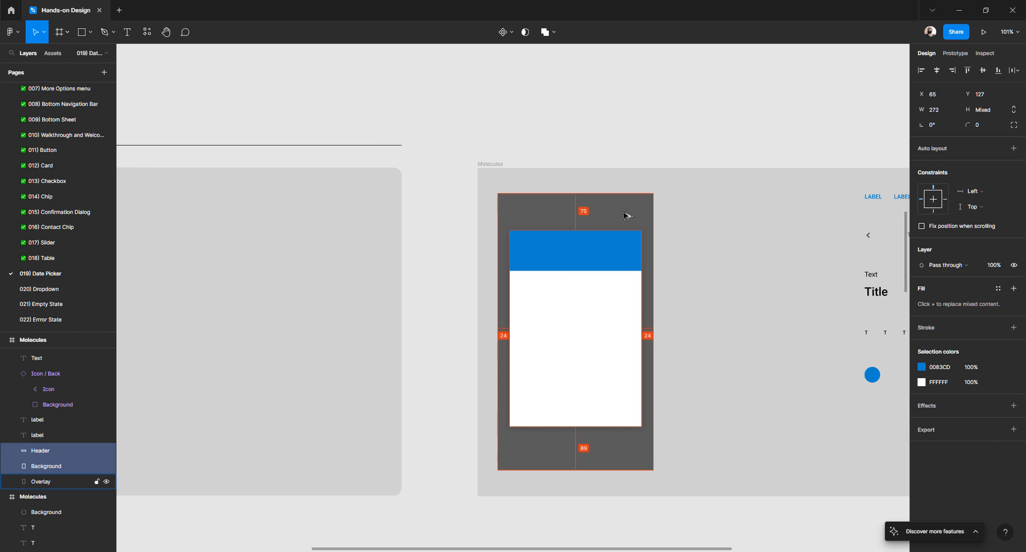
key(Down)
key(Down)
key(Down)
key(Down)
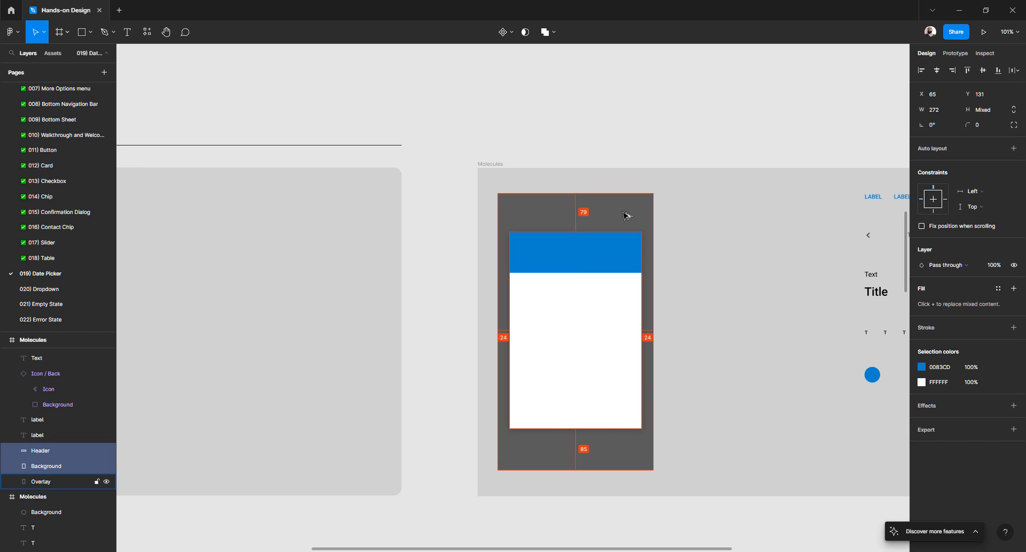
key(Down)
key(Down)
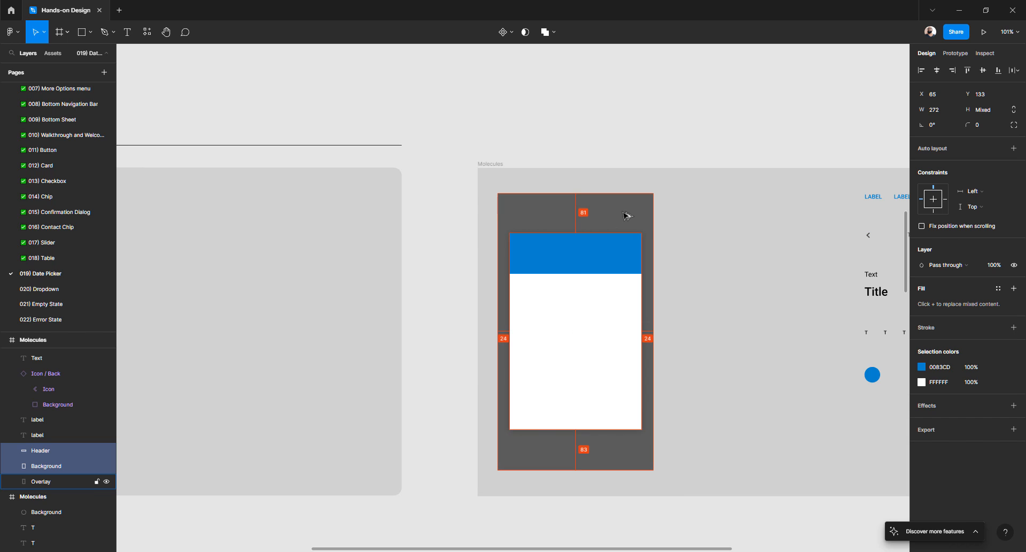
key(Down)
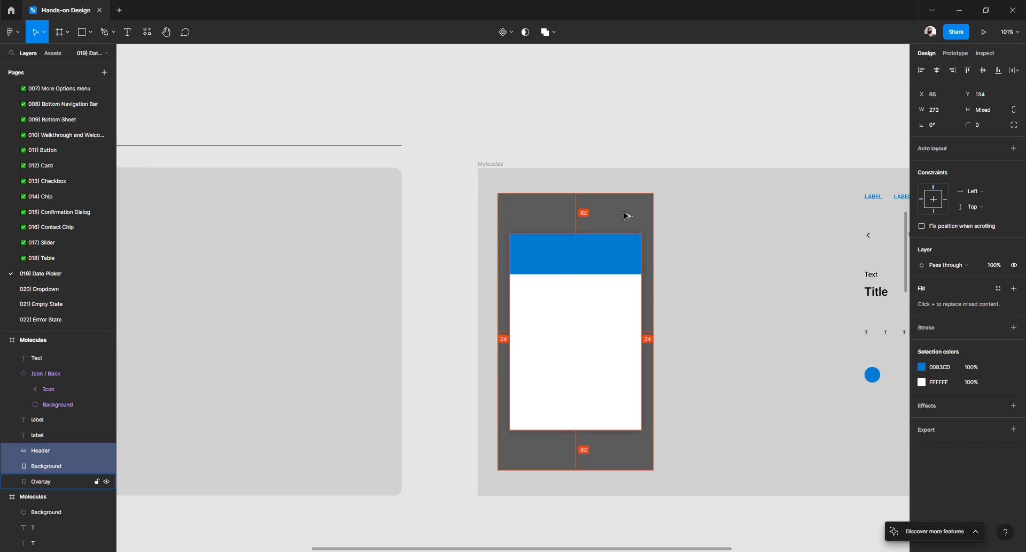
- Move the two blue LABEL texts together away from the other elements, to about Y 79
scroll(582, 131, down, 5)
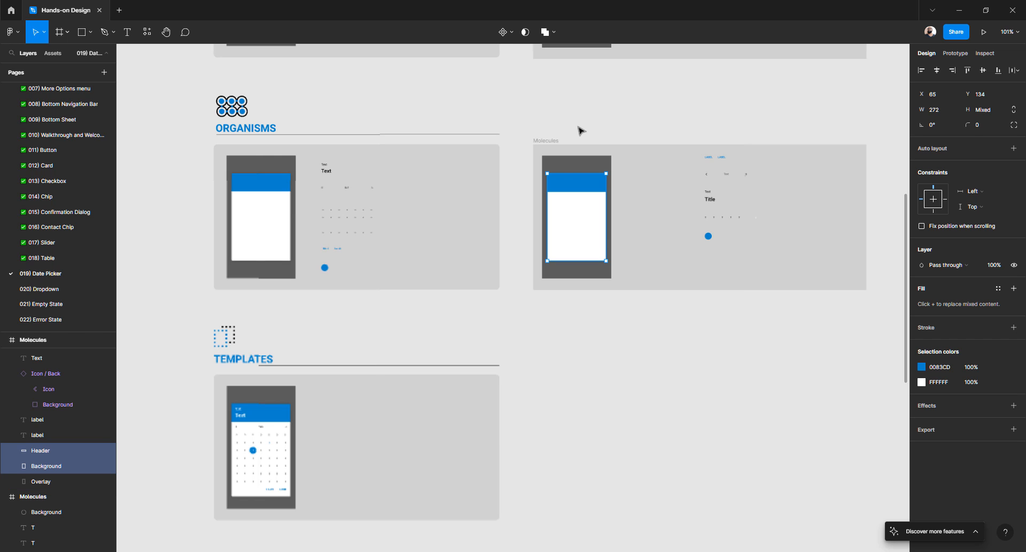
scroll(322, 182, up, 4)
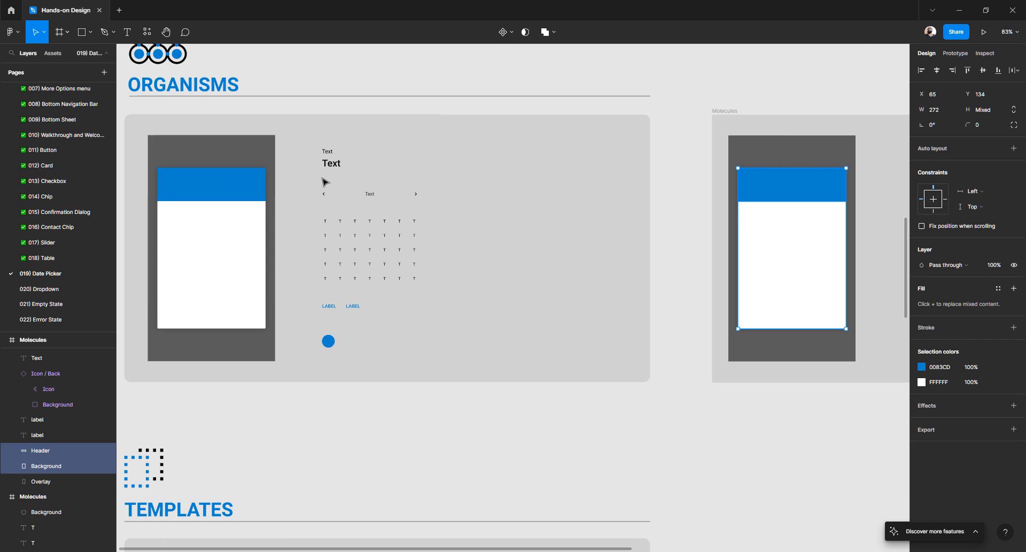
scroll(694, 207, right, 3)
scroll(716, 210, right, 2)
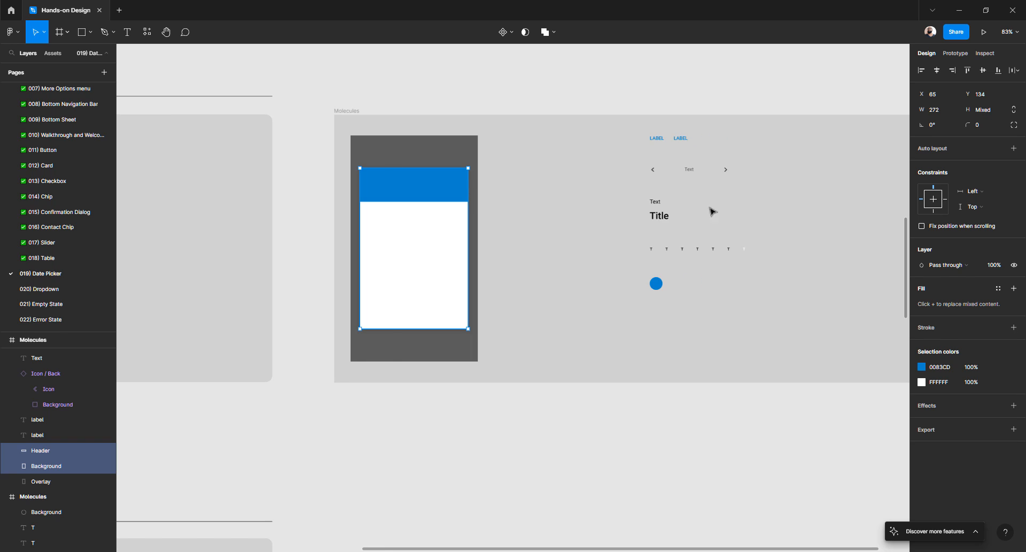
click(658, 139)
shift+click(681, 139)
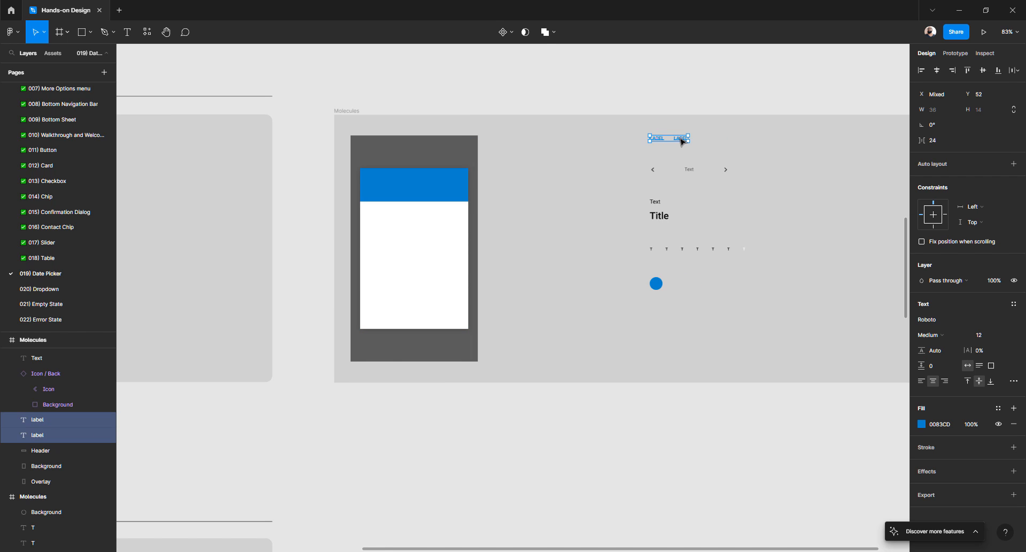
drag(678, 140, 811, 151)
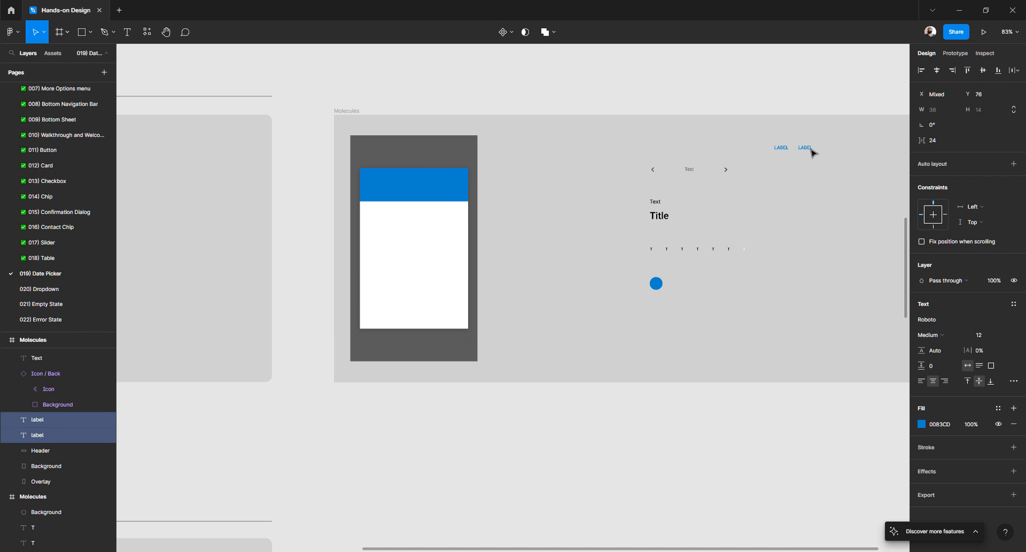
- Apply auto layout to the Text and Title pair, and separately to the arrow row with its centre text
click(659, 205)
drag(631, 194, 695, 230)
key(shift+a)
click(653, 161)
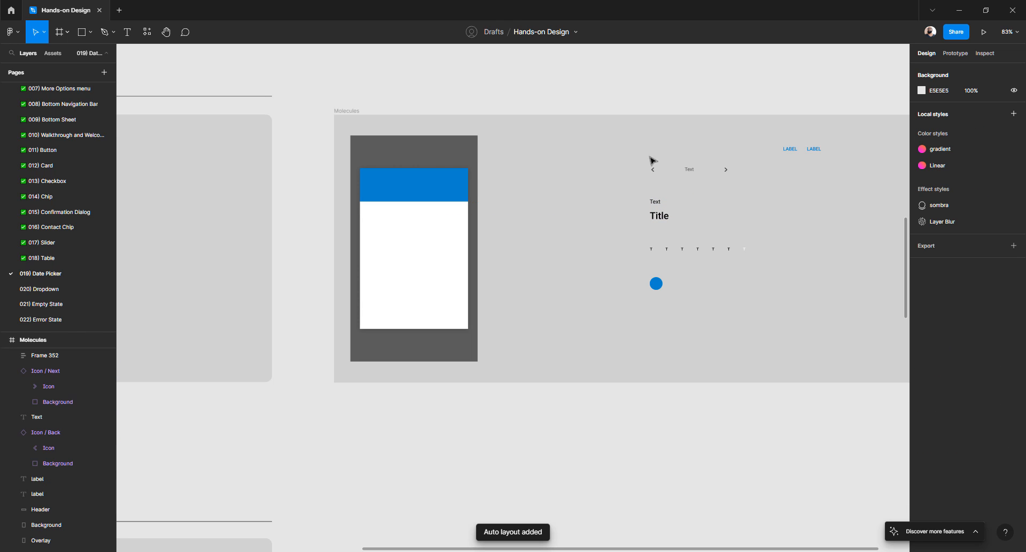
drag(619, 152, 746, 184)
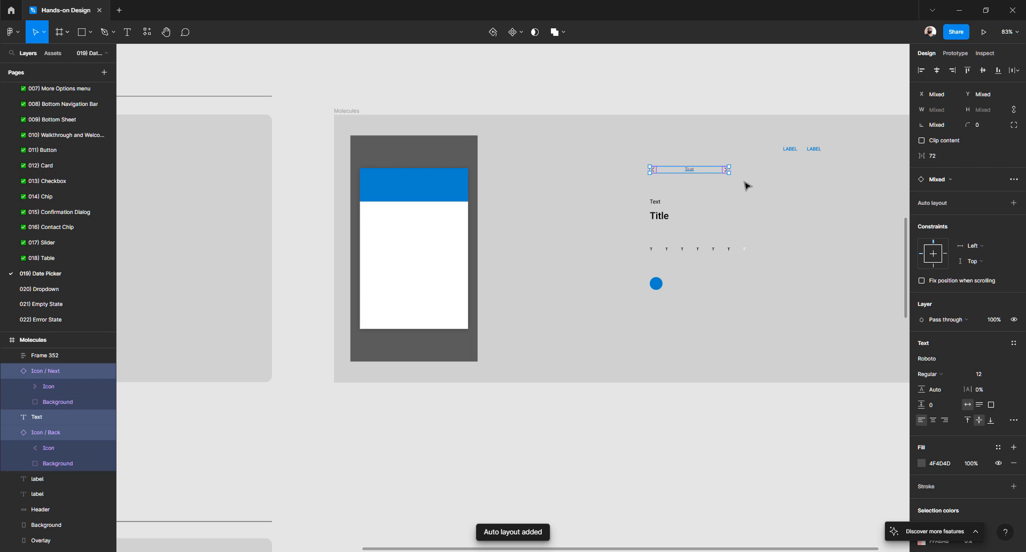
key(shift+a)
- Apply auto layout to the two LABEL texts, and separately to the row of seven T letters
drag(750, 132, 854, 175)
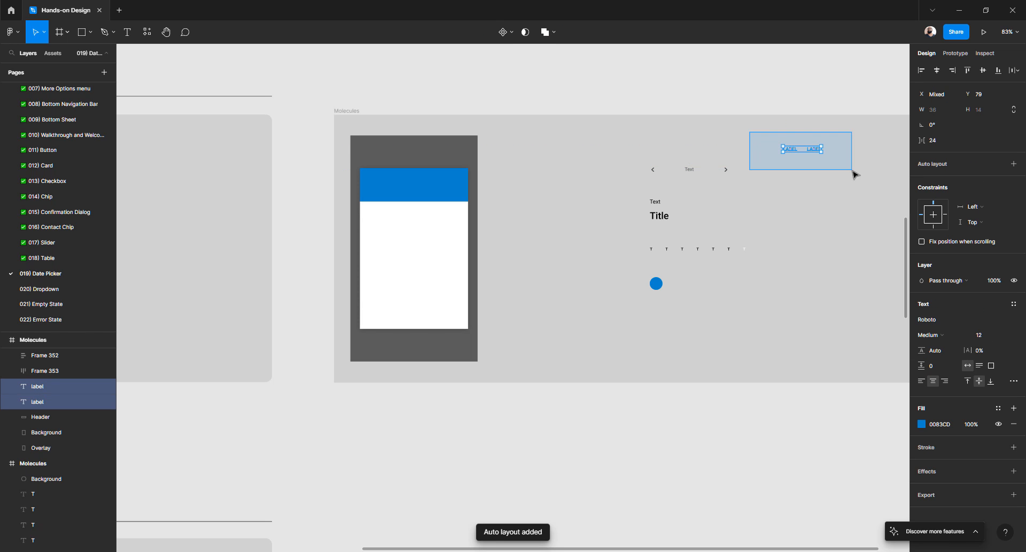
key(shift+a)
drag(623, 236, 793, 258)
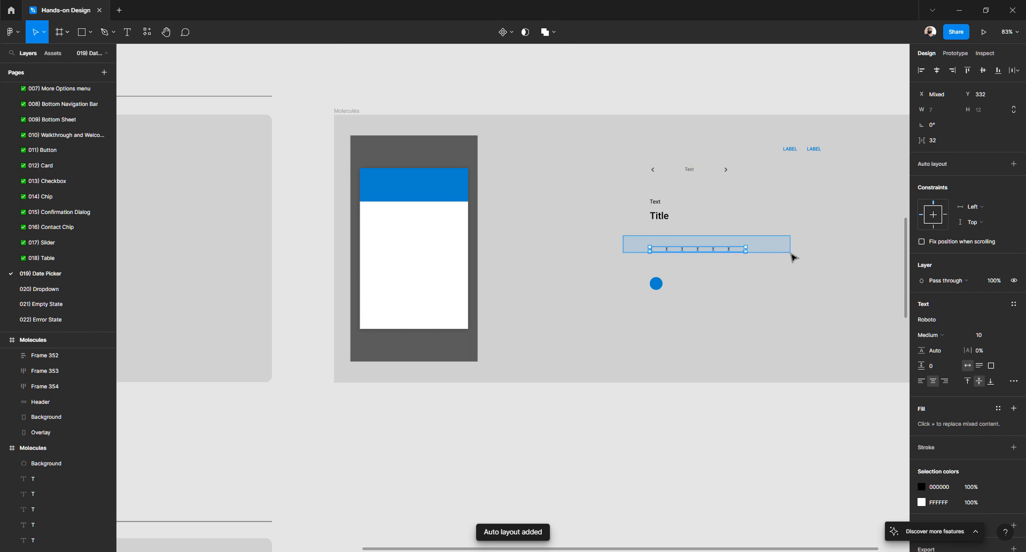
key(shift+a)
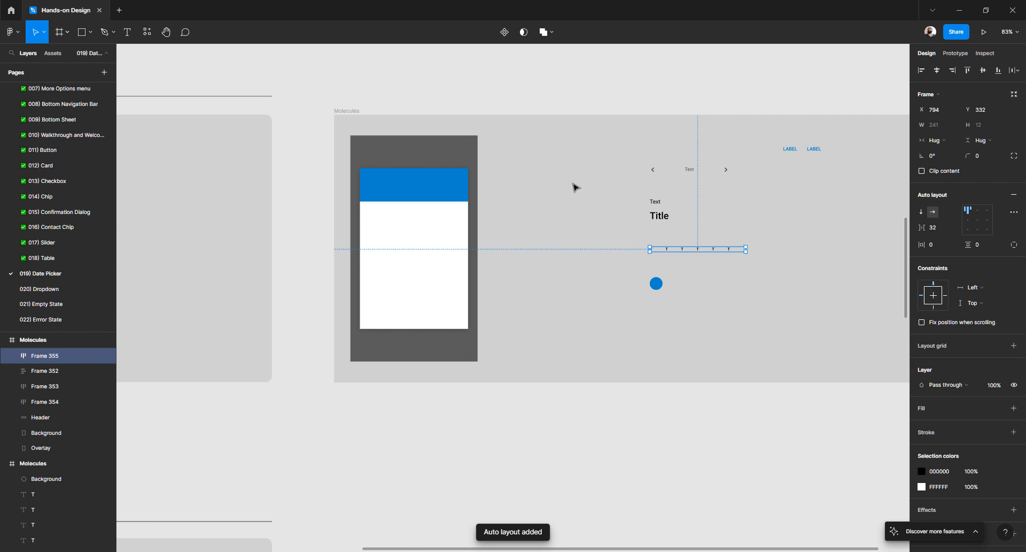
- Move the Text and Title frame beside the overlay, aligned with its upper edge at X 512, Y 52
scroll(576, 188, left, 10)
scroll(576, 187, right, 10)
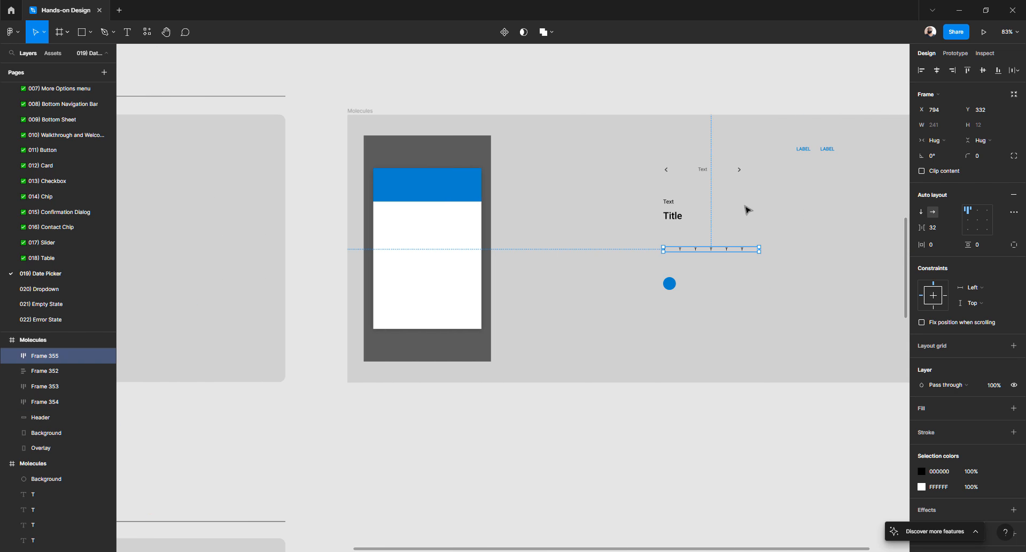
click(700, 209)
click(677, 213)
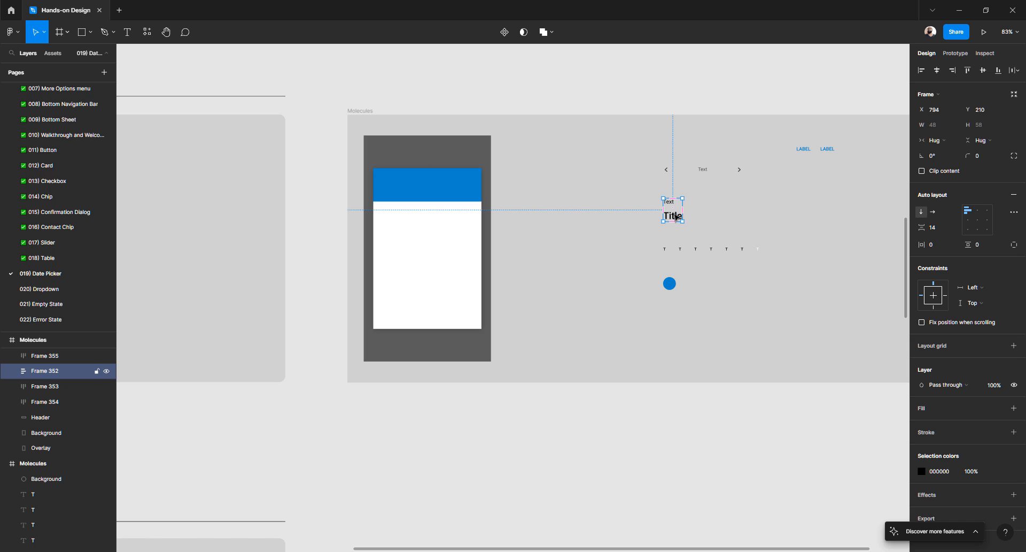
drag(676, 215, 564, 155)
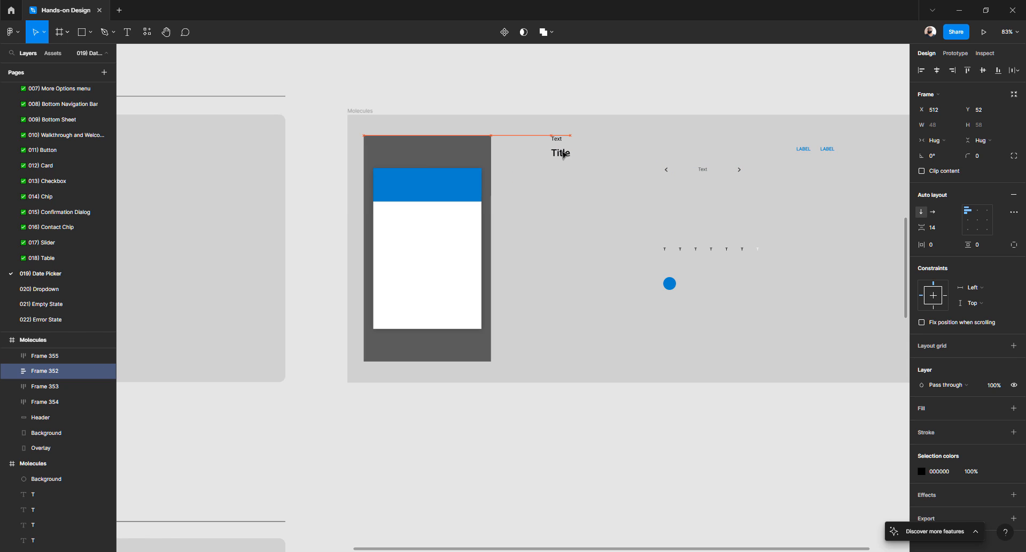
- Move the arrow navigation row below the title frame, to X 512, Y 160
click(633, 199)
click(707, 172)
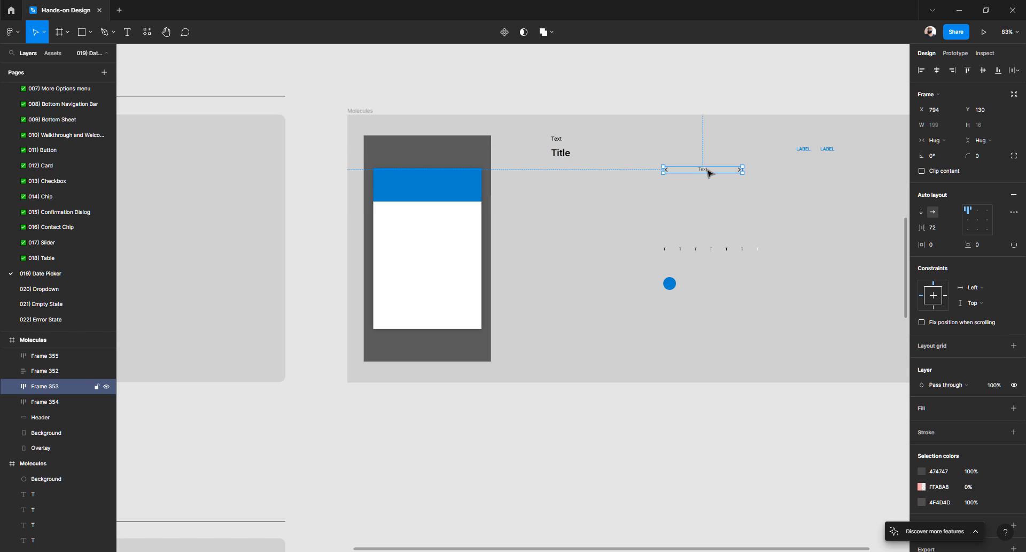
drag(708, 170, 594, 181)
- Move the row of T letters below the arrow navigation row, to about X 516, Y 226
scroll(595, 181, left, 9)
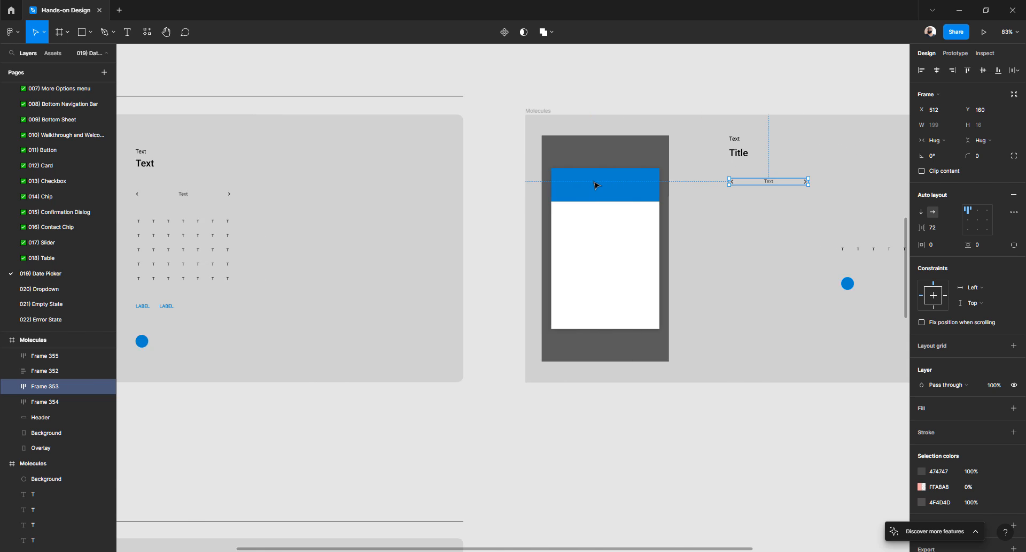
scroll(595, 181, right, 4)
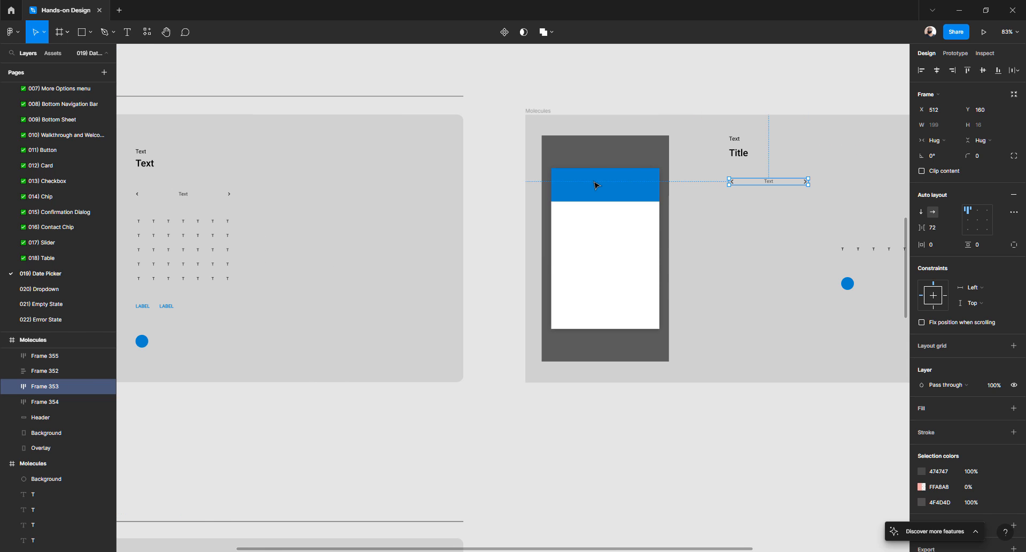
click(844, 249)
scroll(842, 248, right, 3)
drag(750, 253, 642, 210)
- Duplicate the row of T letters directly below at Y 250, and recolour the copy's white last letter to black (000000)
scroll(642, 210, up, 3)
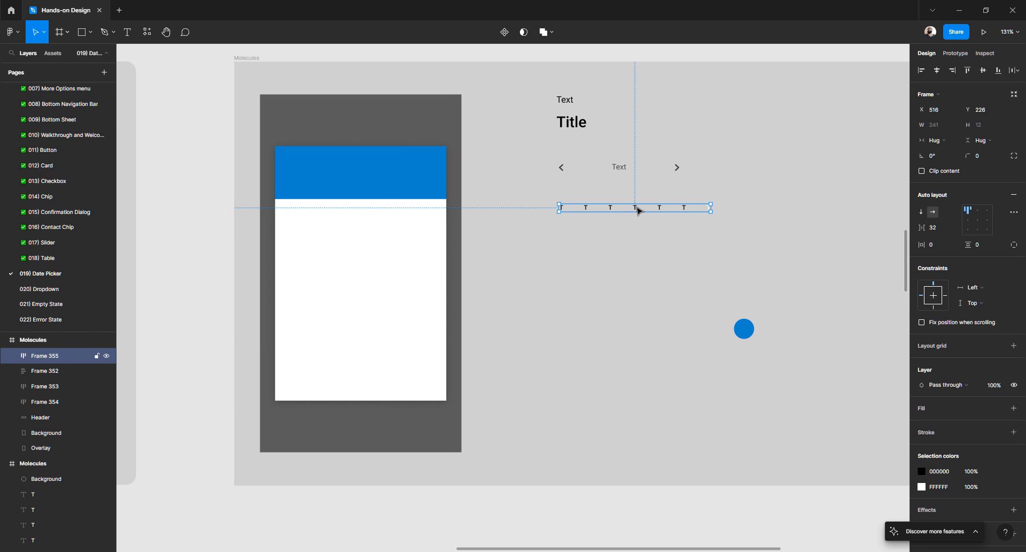
drag(640, 210, 642, 224)
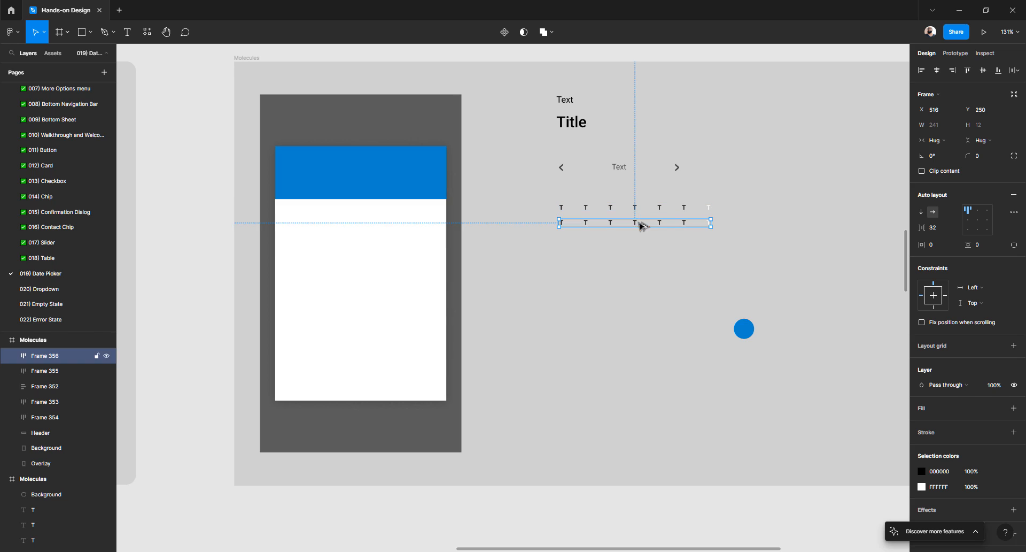
scroll(712, 225, up, 2)
scroll(712, 224, up, 2)
click(706, 223)
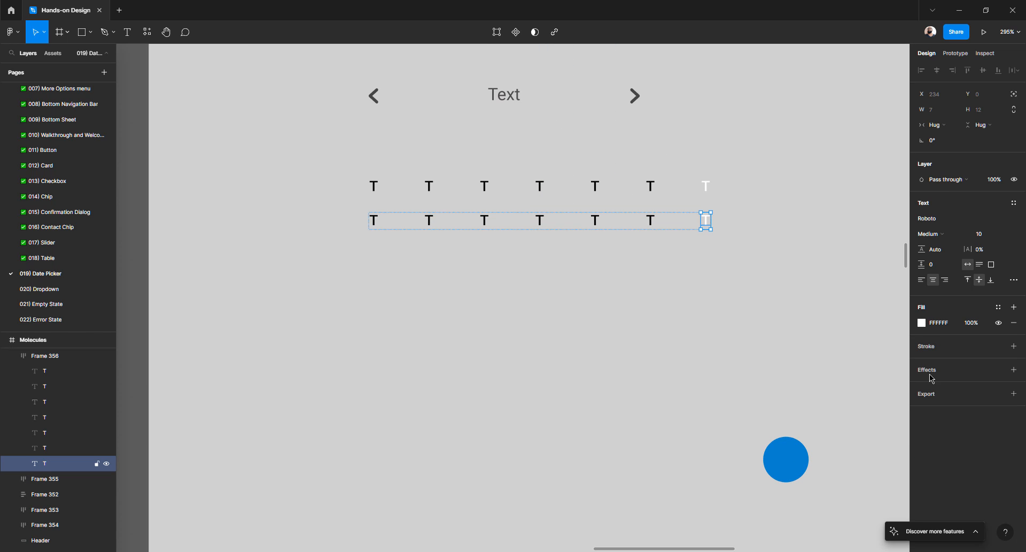
click(922, 324)
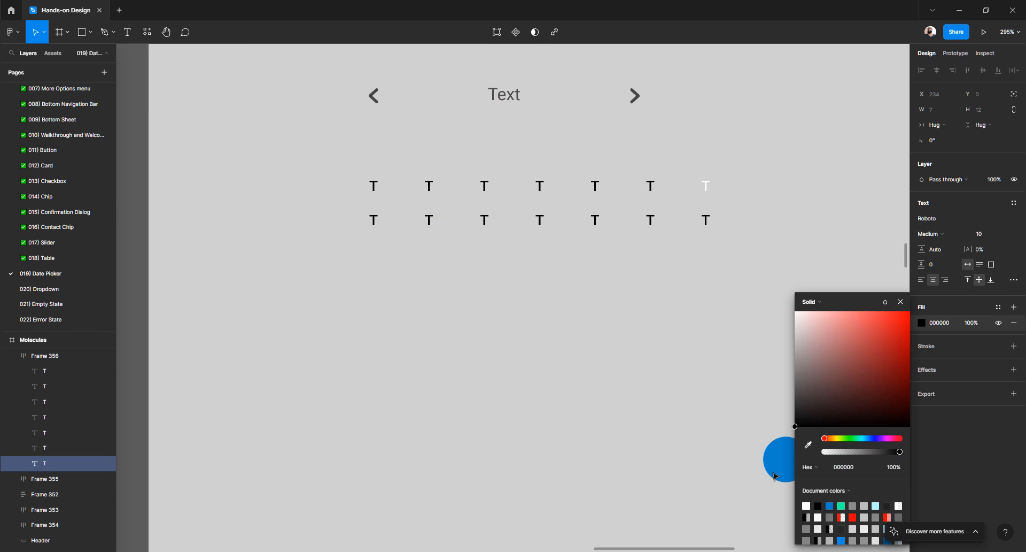
click(620, 337)
- Combine the two rows of T letters into one vertical auto layout frame
click(540, 220)
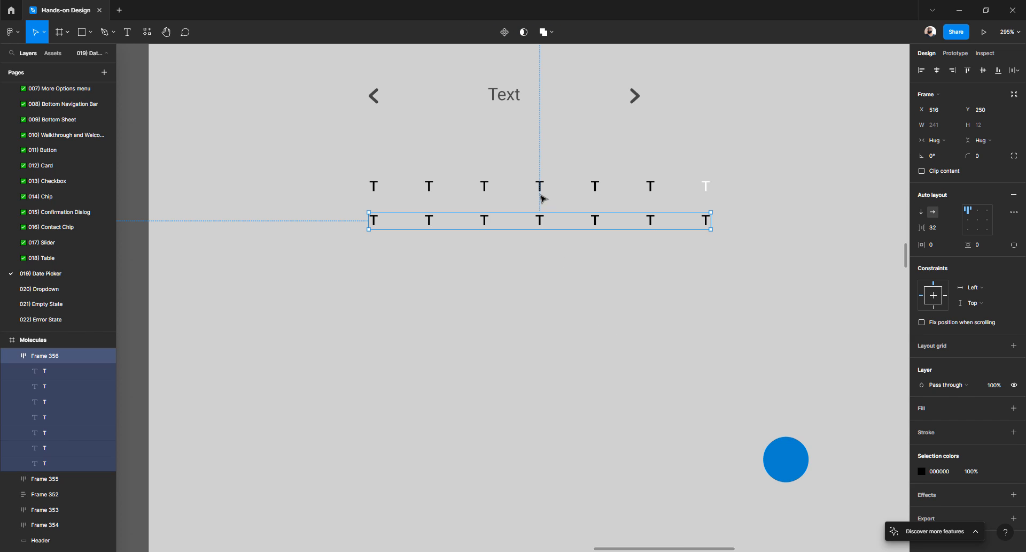
shift+click(541, 189)
key(shift+a)
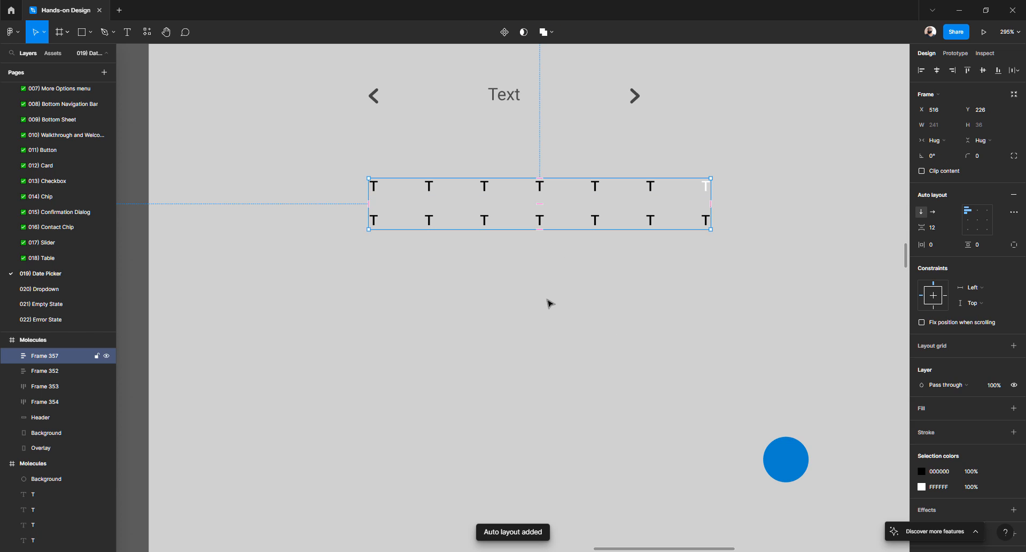
click(541, 234)
click(542, 228)
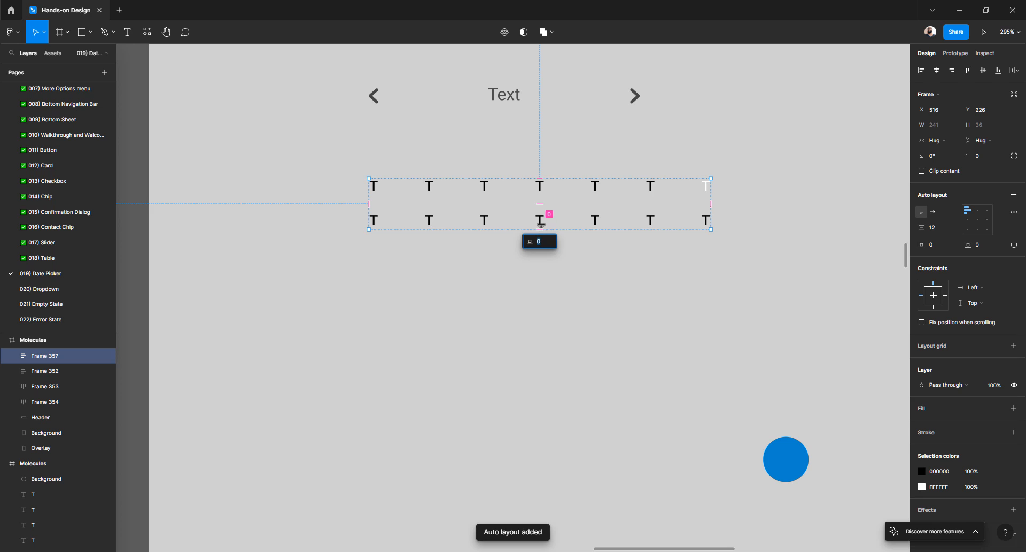
- Duplicate the all-black second row four times inside the stacked auto layout frame
click(597, 222)
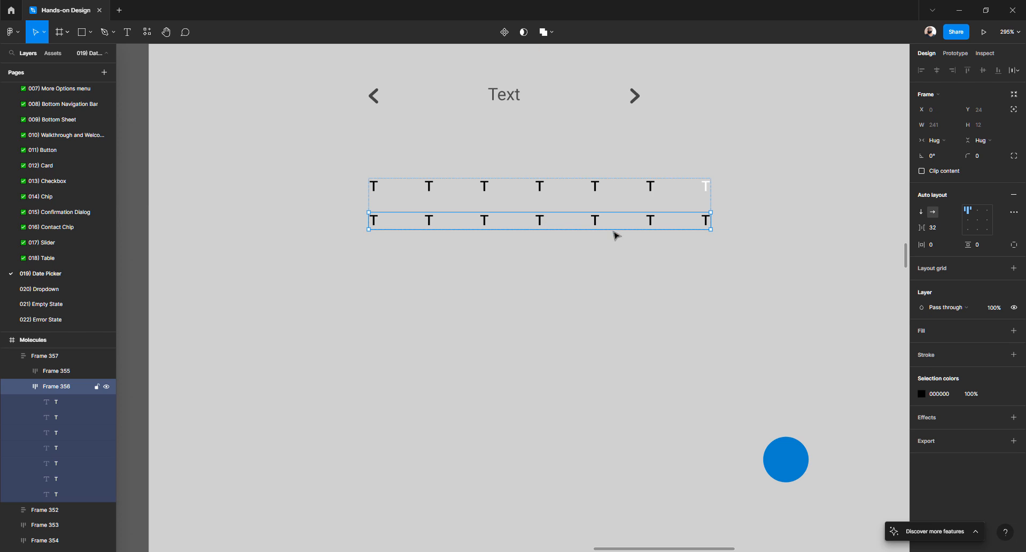
key(ctrl+d)
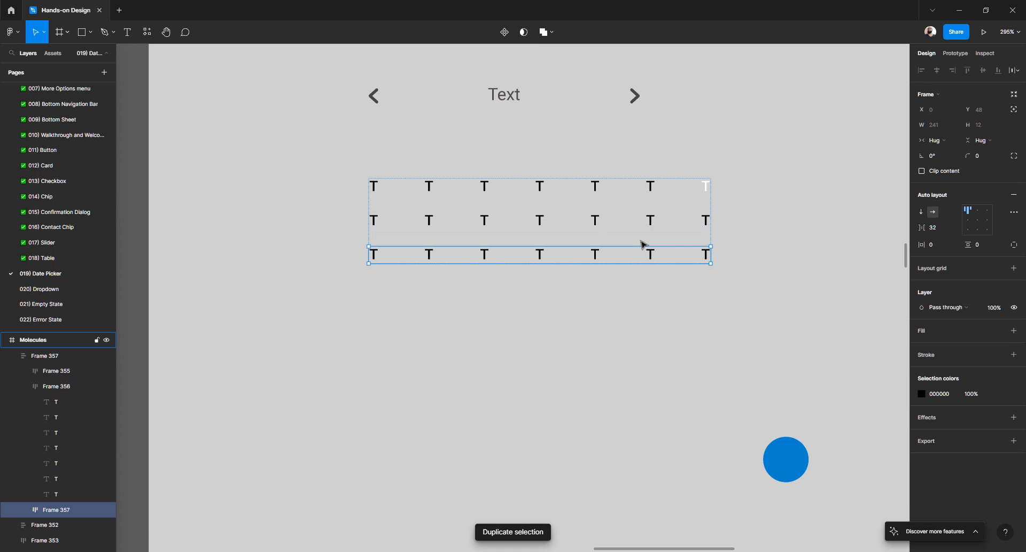
key(ctrl+d)
key(ctrl+d)
key(ctrl+d)
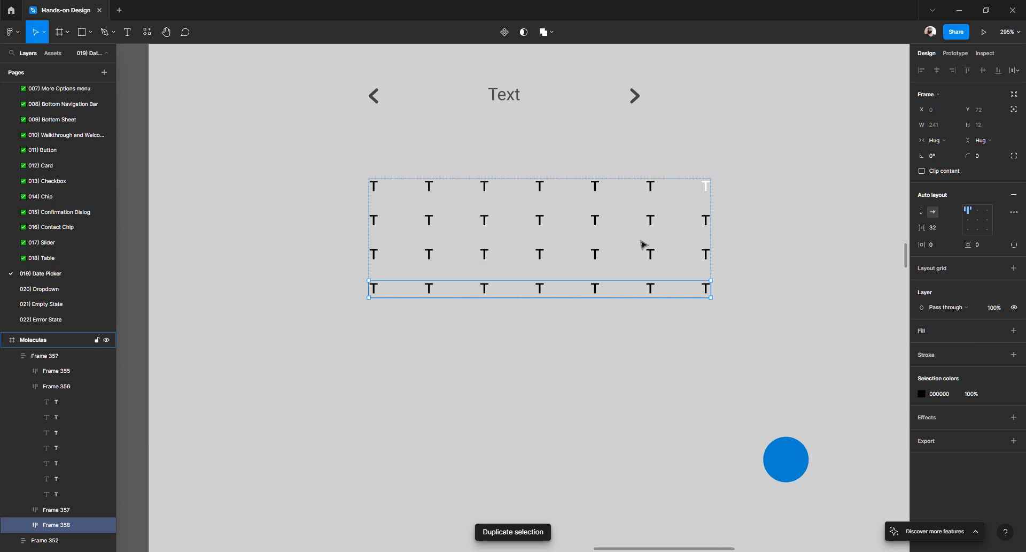
scroll(637, 252, down, 5)
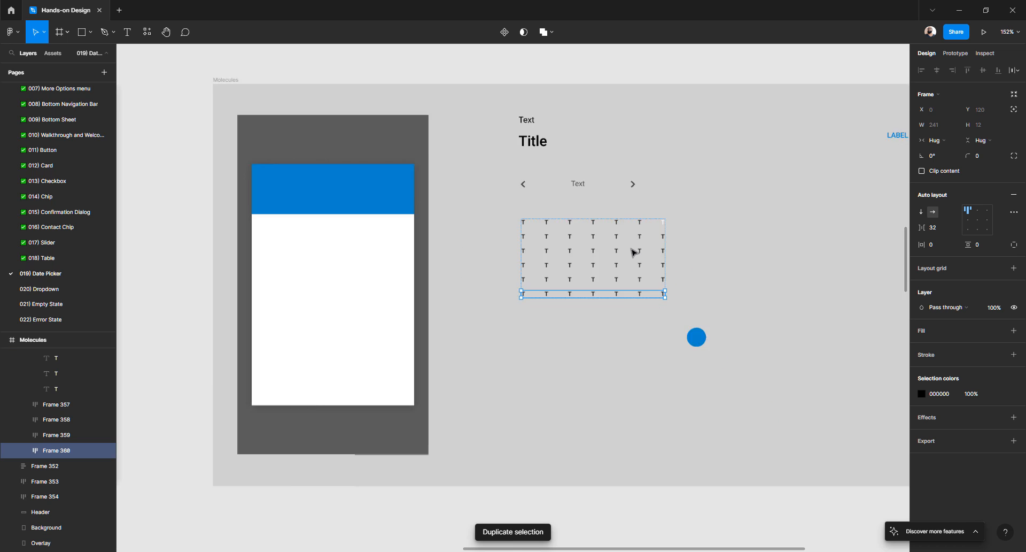
- Delete the sixth row of T letters so the day grid matches the five-row reference
scroll(633, 252, left, 10)
scroll(633, 254, left, 3)
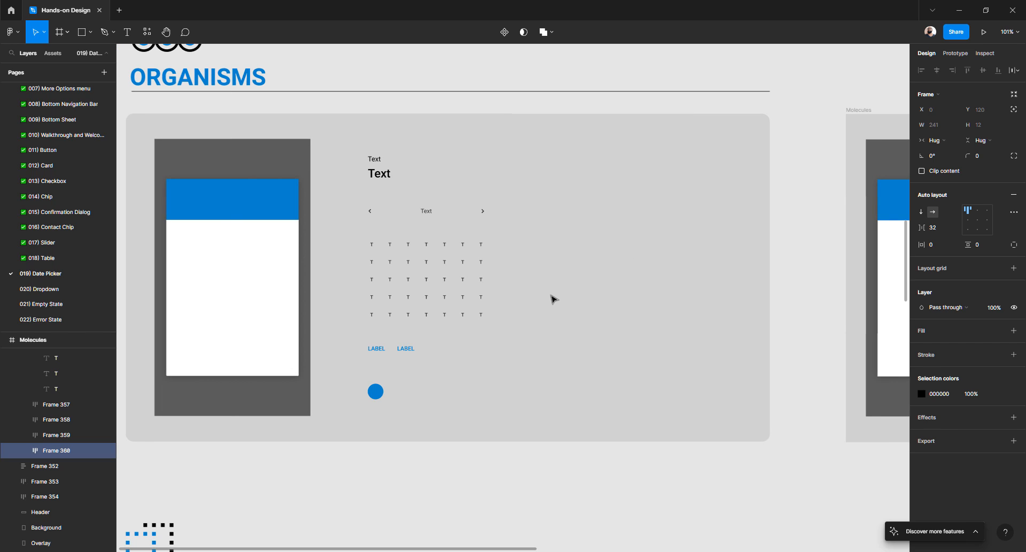
scroll(553, 298, right, 20)
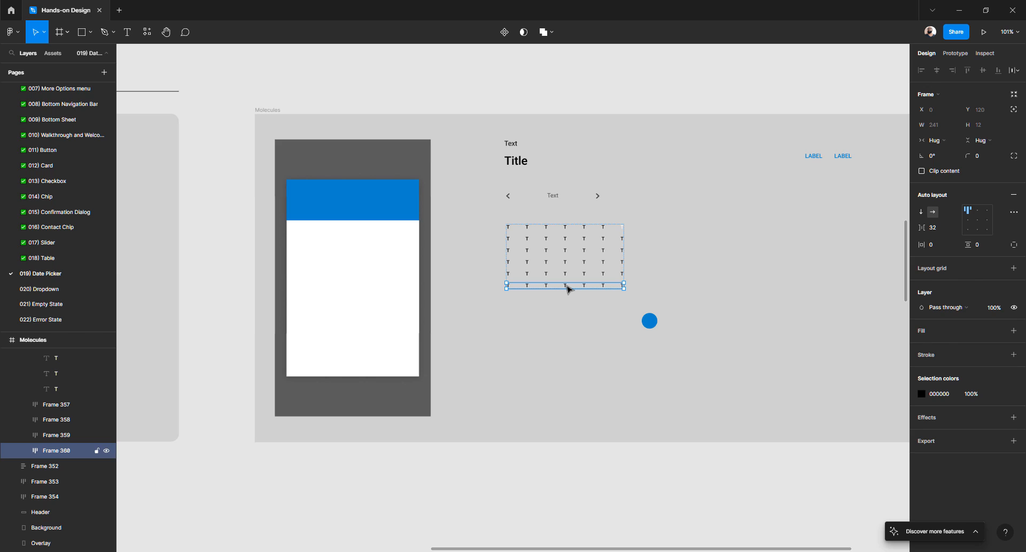
key(Delete)
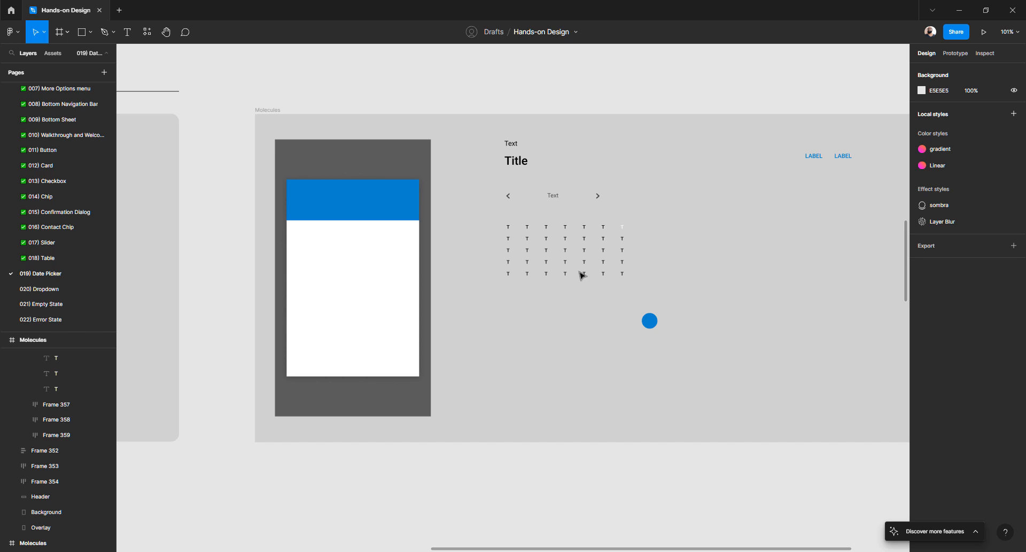
- Set the auto layout spacing of the arrow navigation row to 96
click(598, 198)
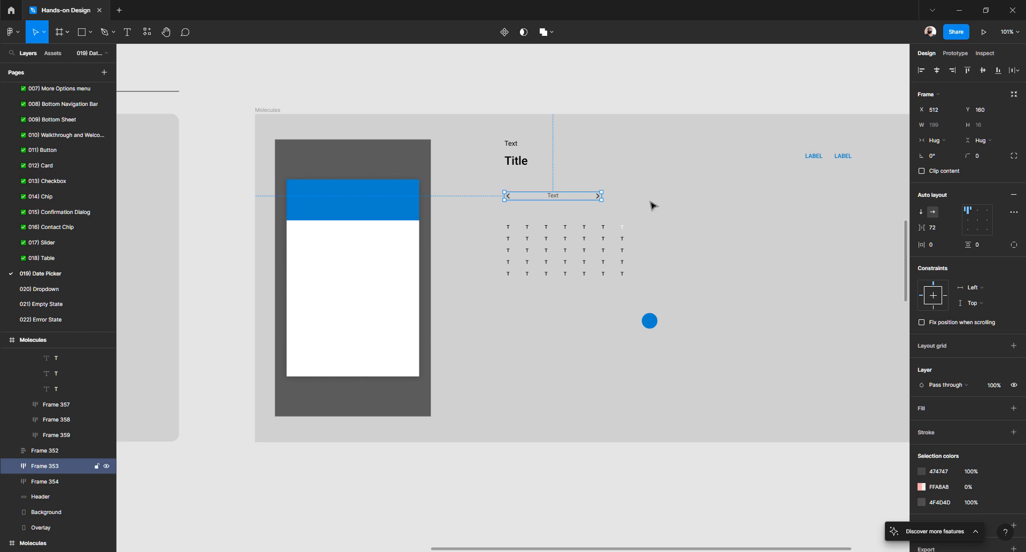
click(943, 232)
text(80)
key(Return)
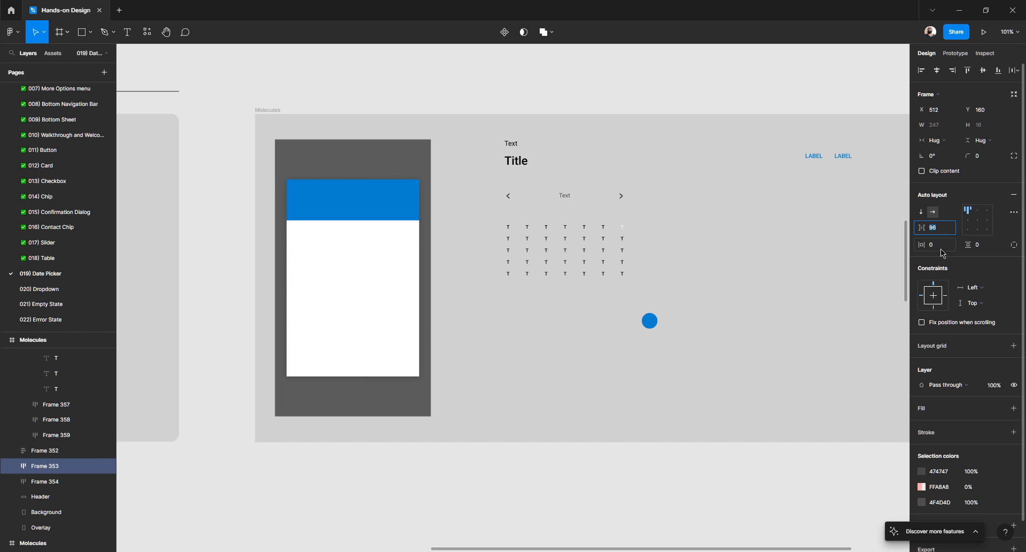
- Move the LABEL pair directly below the day grid and place the blue circle beneath it at X 720, Y 432
click(814, 156)
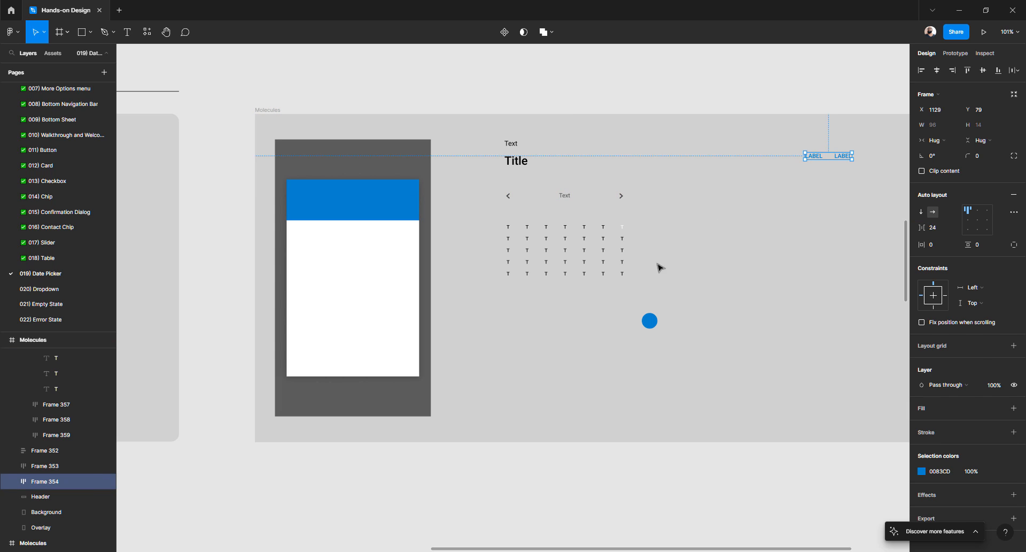
drag(658, 264, 641, 327)
scroll(672, 323, down, 5)
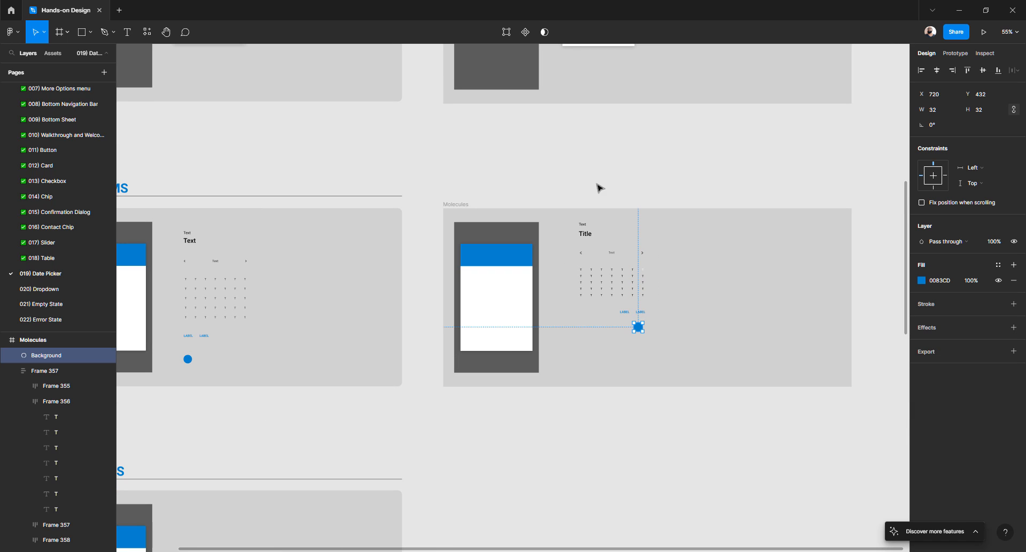
click(598, 187)
scroll(562, 187, down, 2)
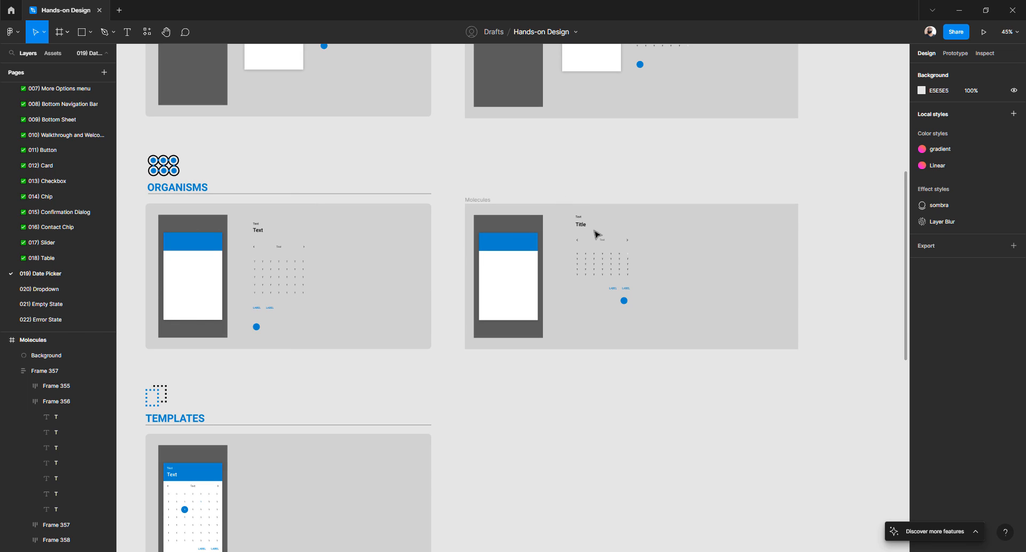
- Rename the copied Molecules frame beside the ORGANISMS sample to Organisms
click(486, 202)
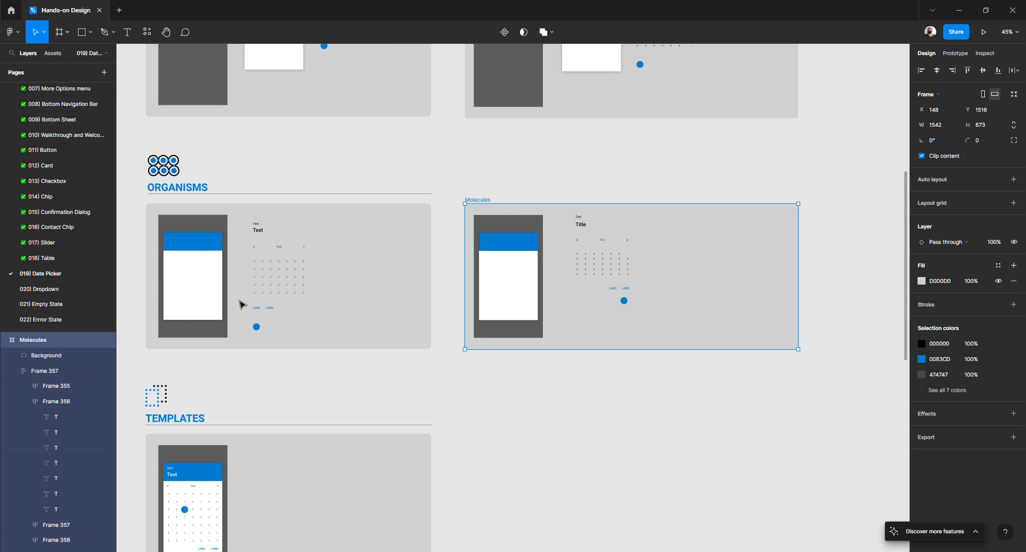
double_click(478, 198)
text(Organisms)
key(Return)
click(526, 170)
scroll(534, 176, down, 3)
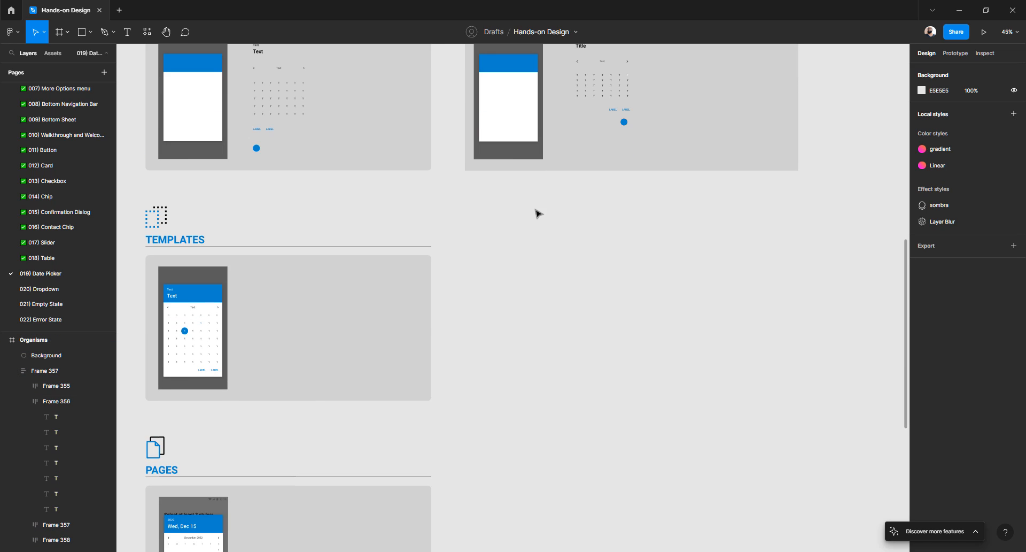
- Duplicate the Organisms frame straight down to X 148, Y 2580, beside the TEMPLATES sample
scroll(534, 213, right, 2)
scroll(478, 133, up, 3)
click(412, 130)
drag(412, 130, 421, 359)
scroll(426, 299, down, 2)
scroll(427, 271, left, 2)
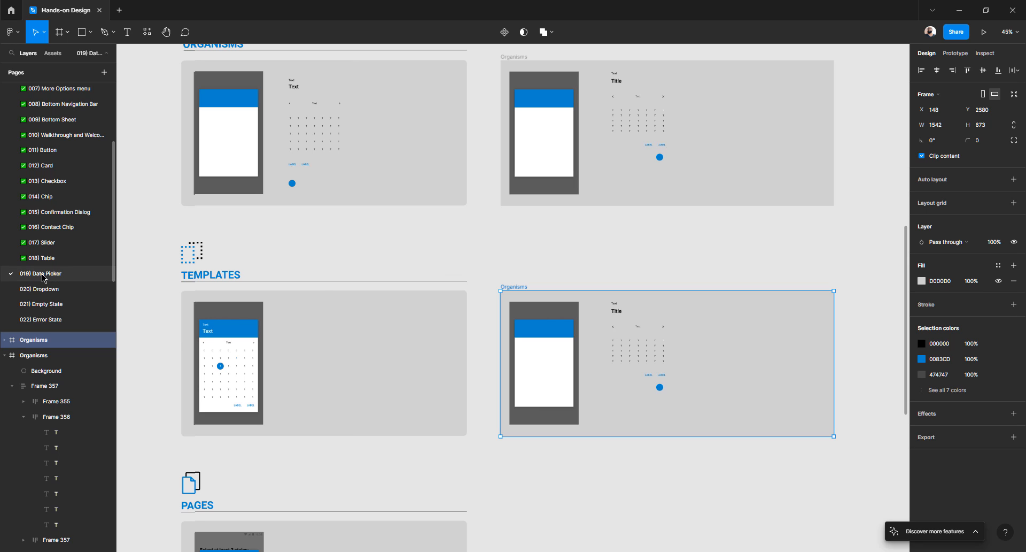
click(599, 281)
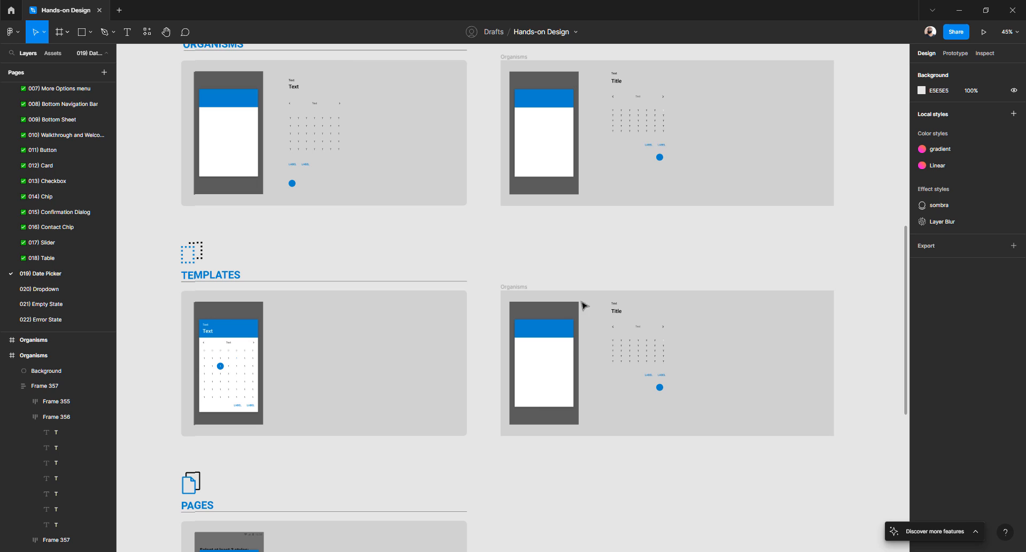
- In the duplicated frame, move the Text and Title block onto the blue header at X 92, Y 147
scroll(583, 326, up, 6)
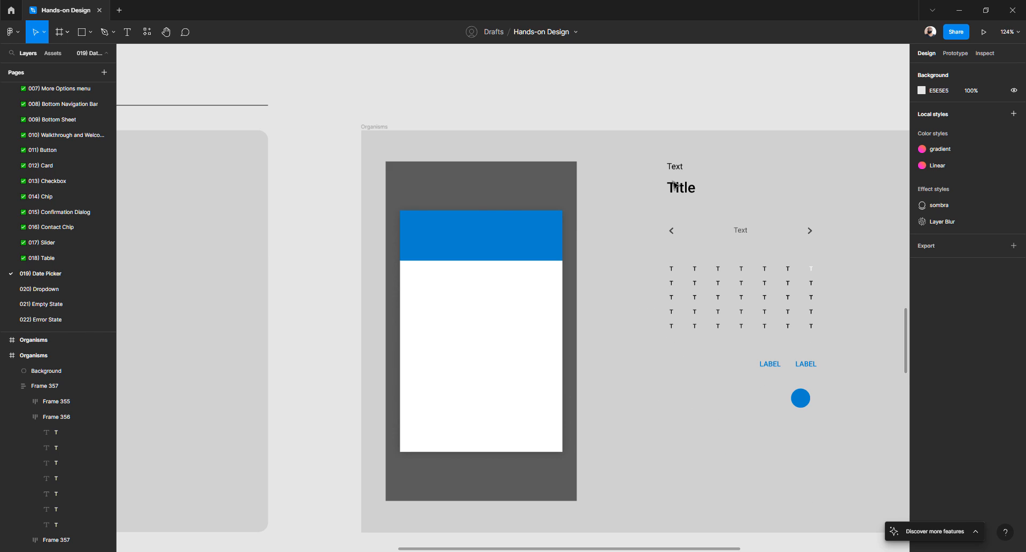
click(681, 170)
drag(681, 170, 431, 234)
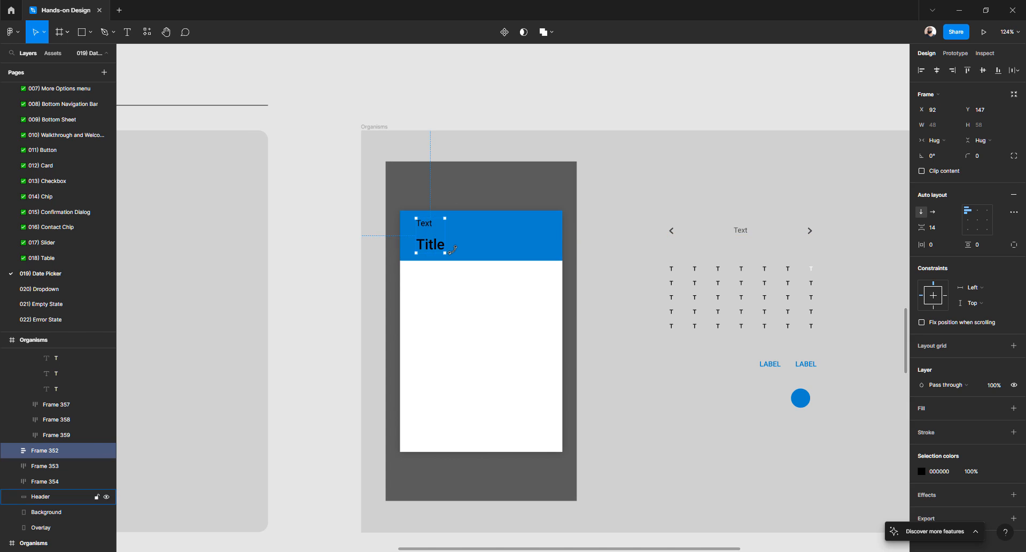
- Recolour the header's Text and Title block from black to white (FFFFFF)
scroll(452, 248, down, 4)
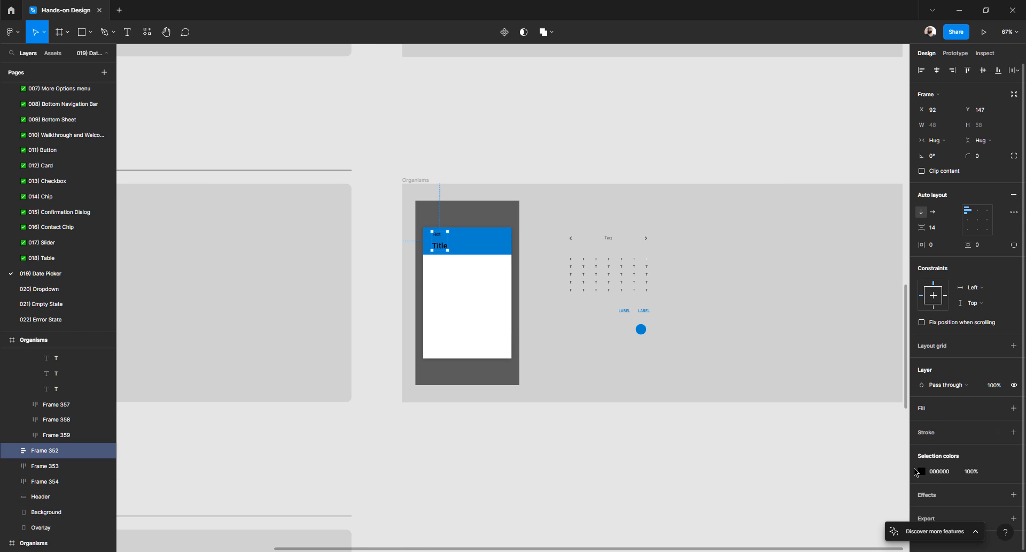
click(921, 470)
drag(833, 390, 715, 210)
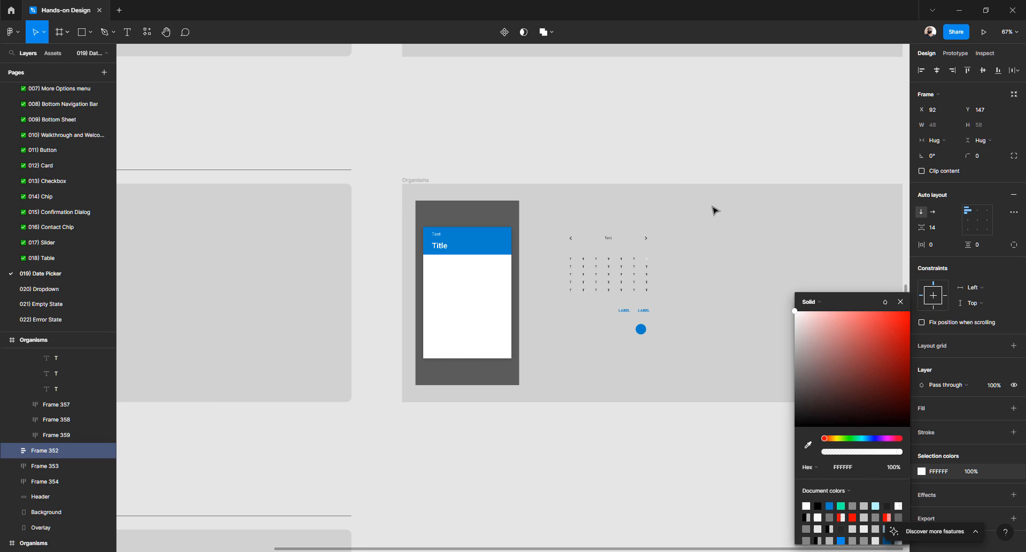
click(614, 137)
- Measure the margins between the text block and the blue header in the TEMPLATES reference
scroll(424, 229, left, 5)
scroll(251, 241, up, 5)
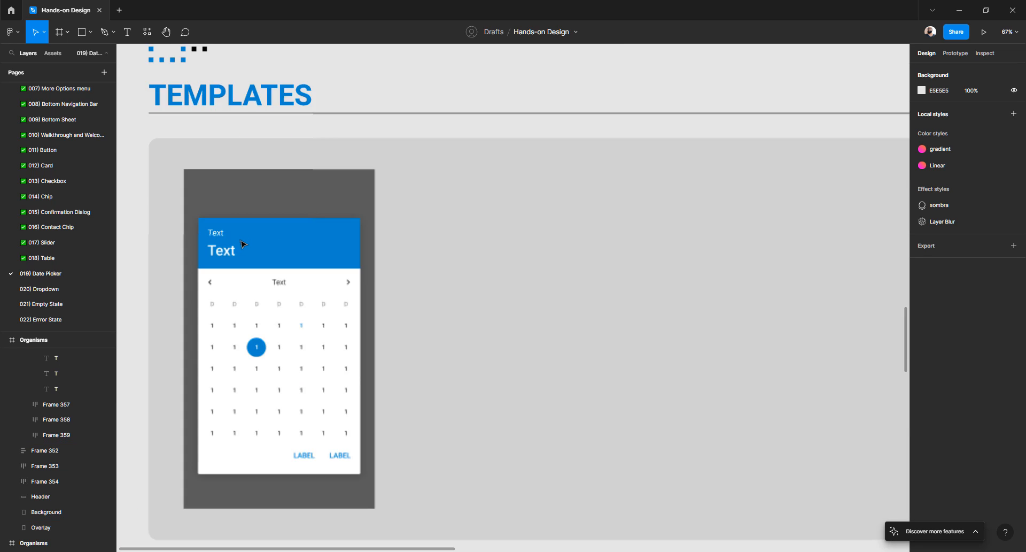
click(238, 247)
double_click(224, 258)
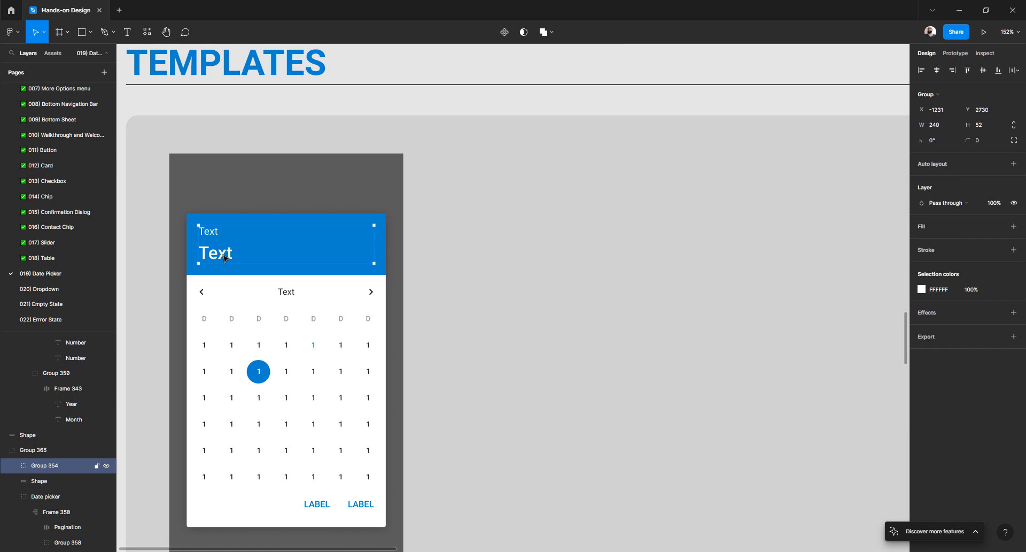
key(alt)
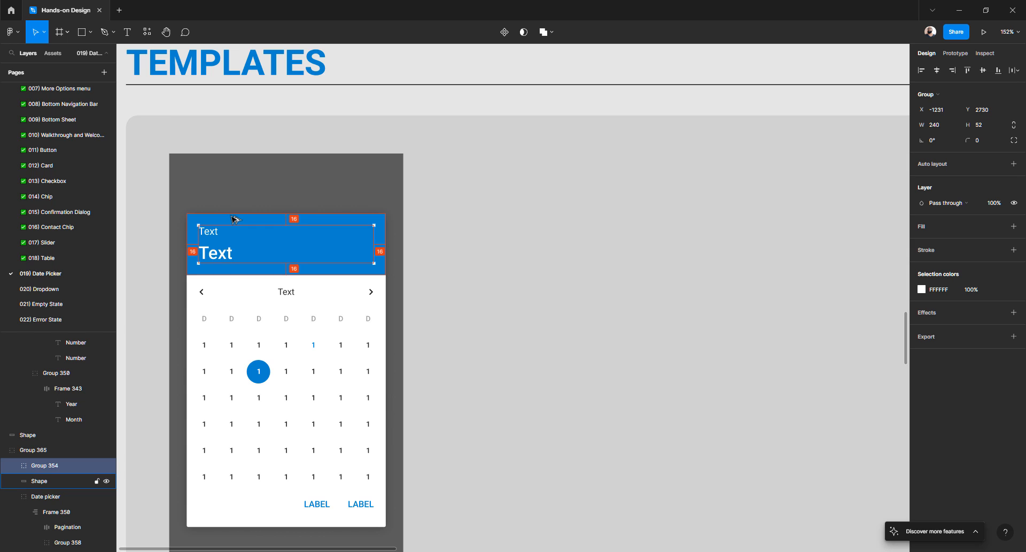
scroll(402, 247, right, 10)
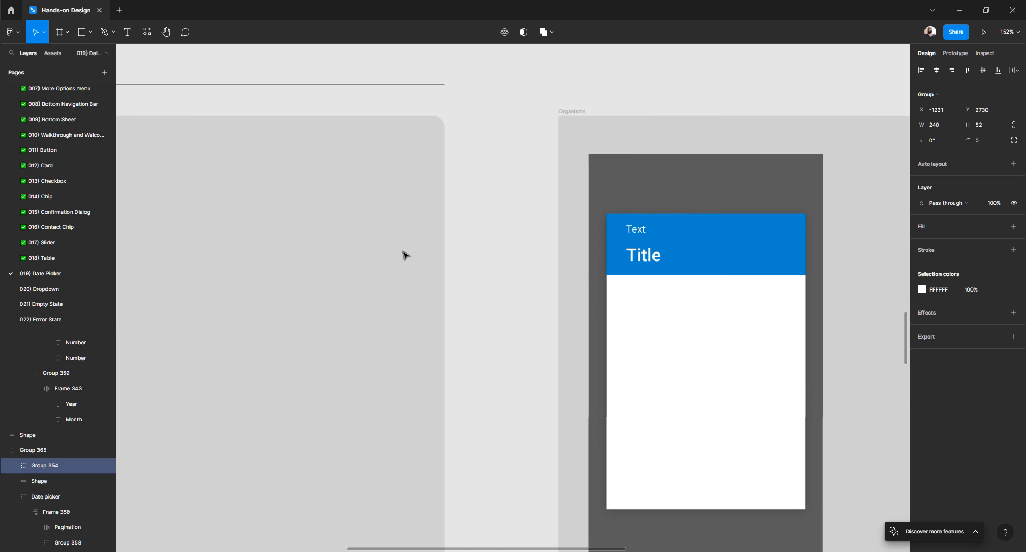
scroll(405, 252, right, 3)
scroll(491, 238, up, 5)
scroll(495, 239, down, 4)
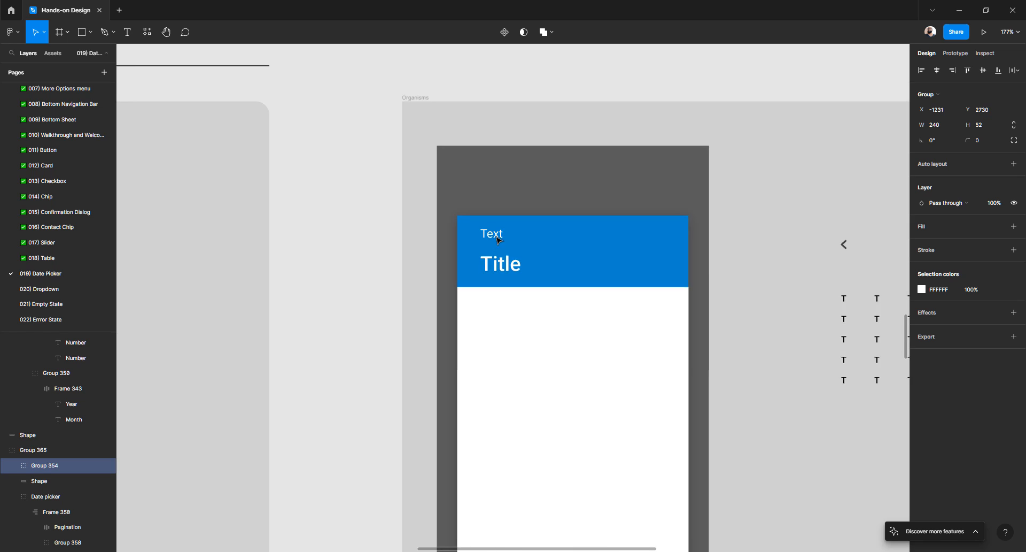
- Compare the auto layout spacing of the header text block with that of the TEMPLATES reference
scroll(497, 240, up, 2)
click(497, 240)
scroll(484, 257, down, 6)
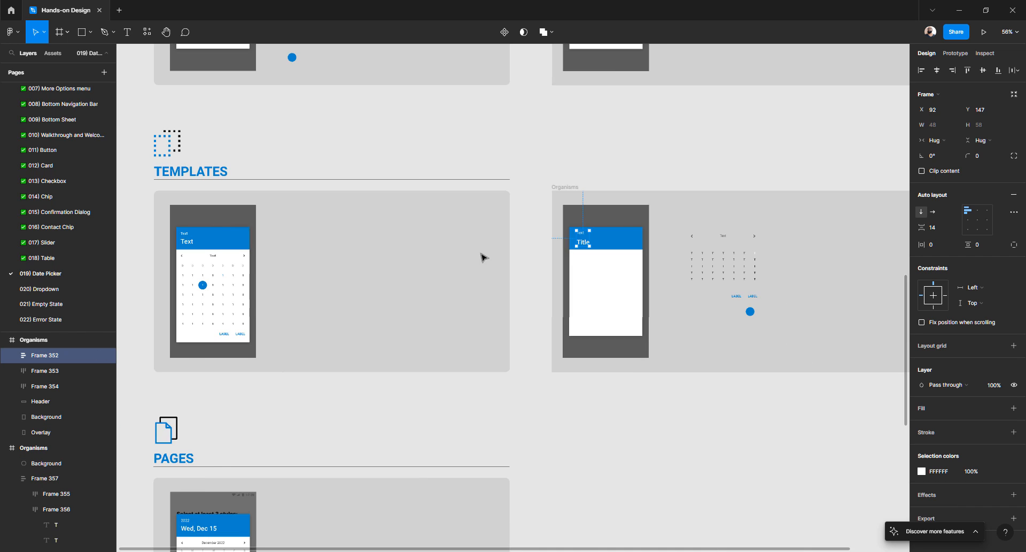
scroll(170, 245, up, 5)
click(255, 237)
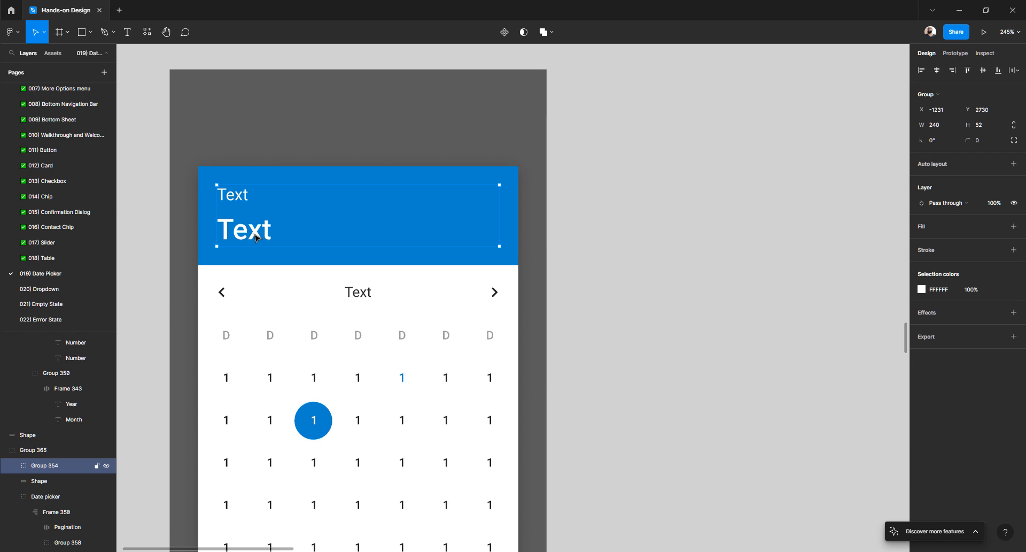
double_click(255, 237)
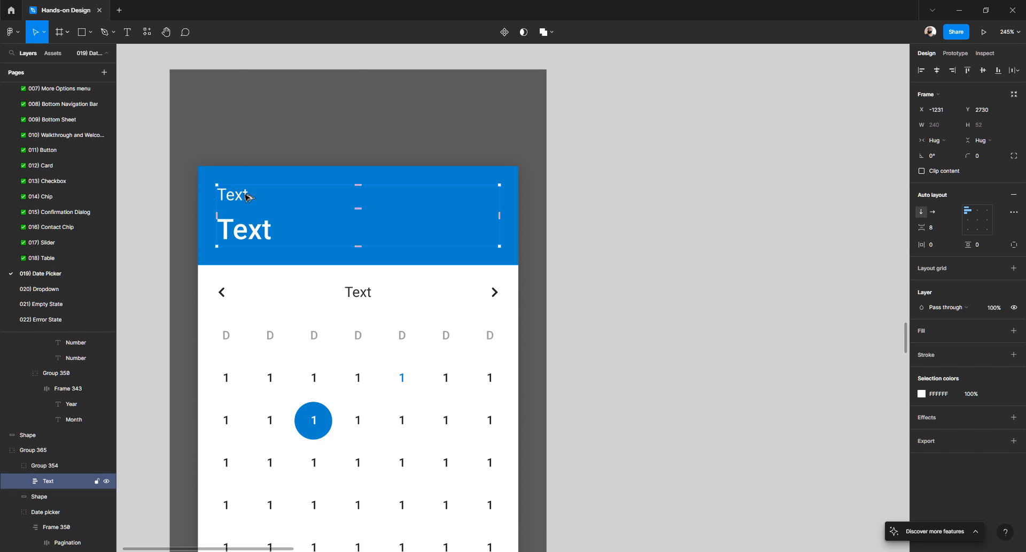
scroll(316, 237, down, 5)
scroll(322, 242, right, 5)
scroll(491, 233, up, 3)
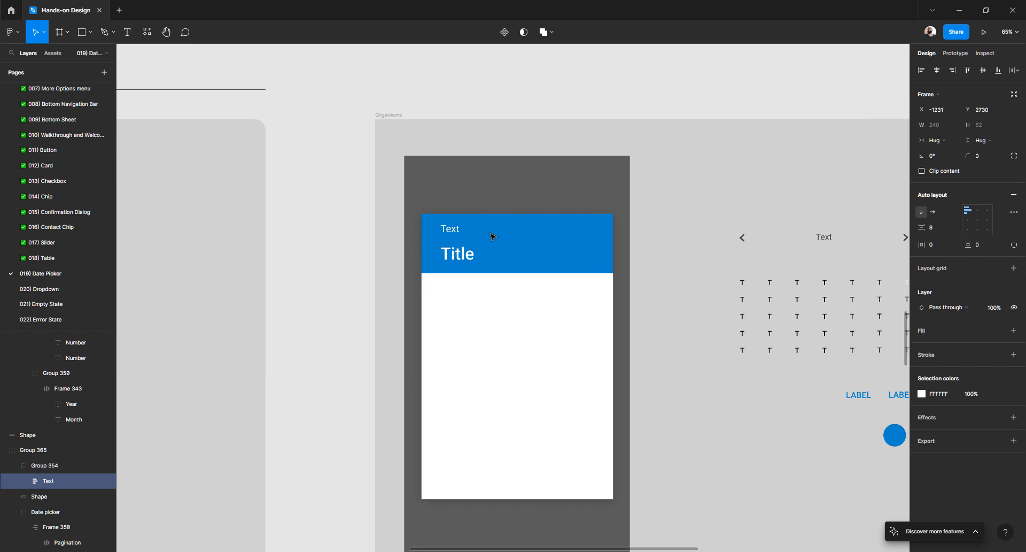
- Set the vertical auto layout spacing between Text and Title in the header to 8
scroll(492, 236, up, 5)
double_click(415, 299)
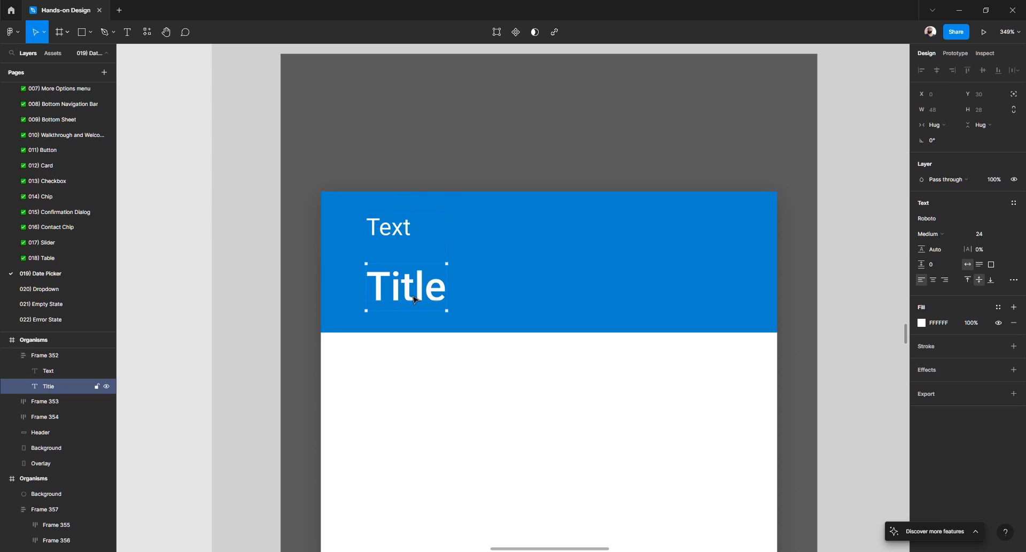
key(Escape)
click(399, 228)
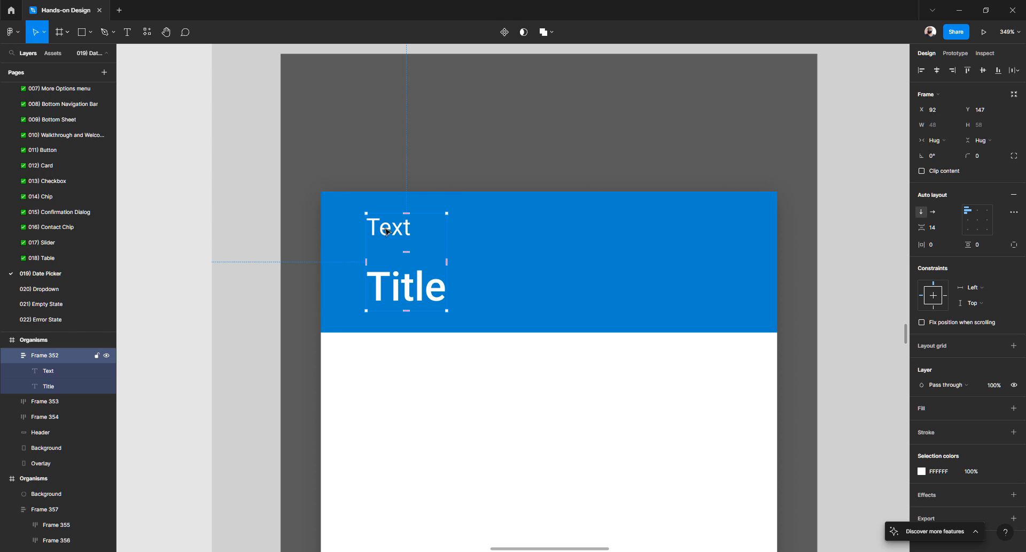
click(944, 228)
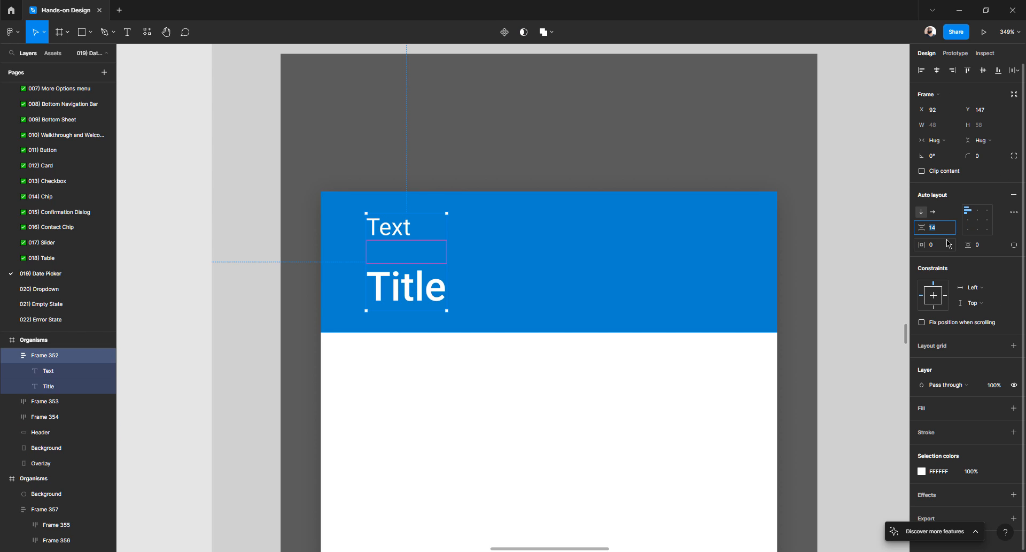
text(8)
key(Return)
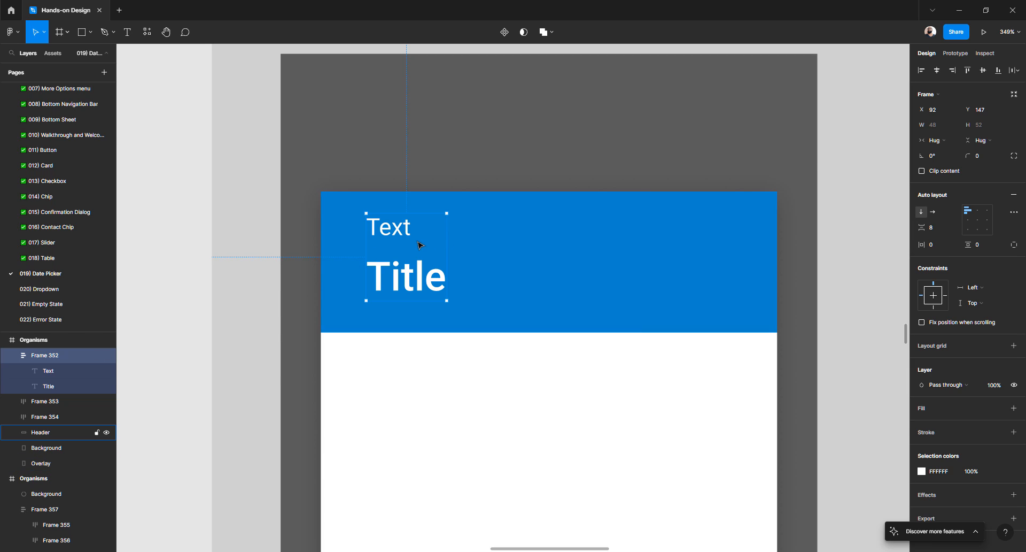
- Nudge the header text block down to Y 150, giving it 16 px margins above and below
key(alt)
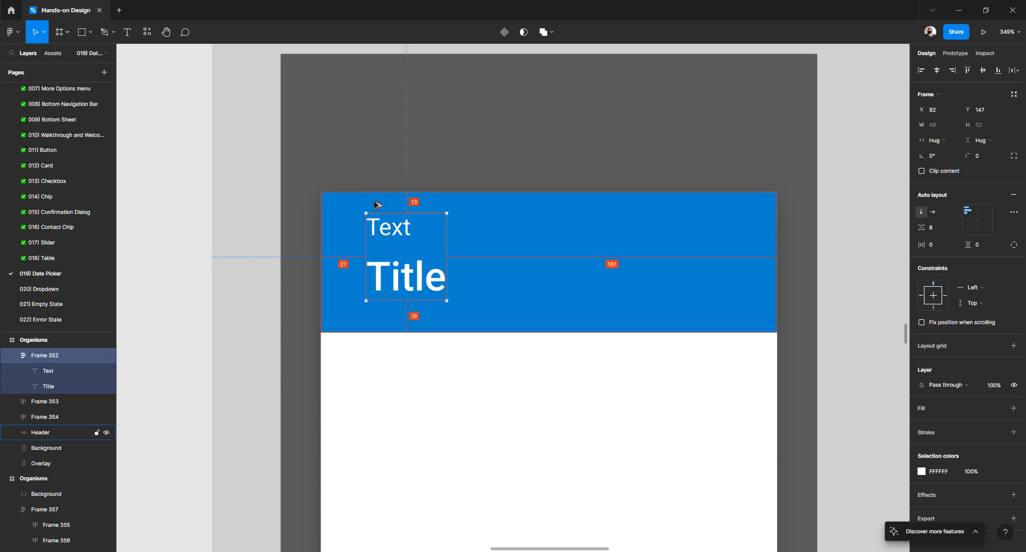
key(Down)
key(Down)
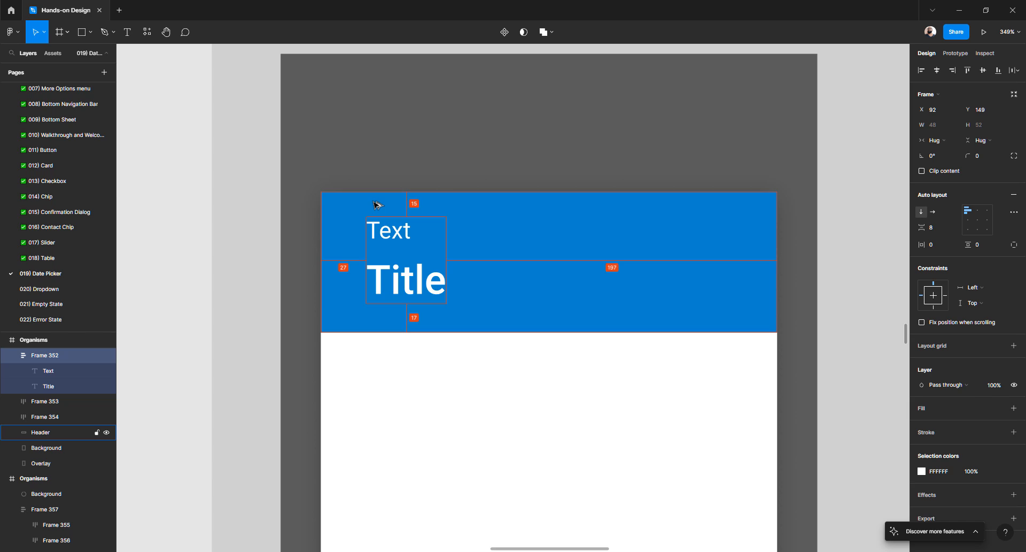
key(Down)
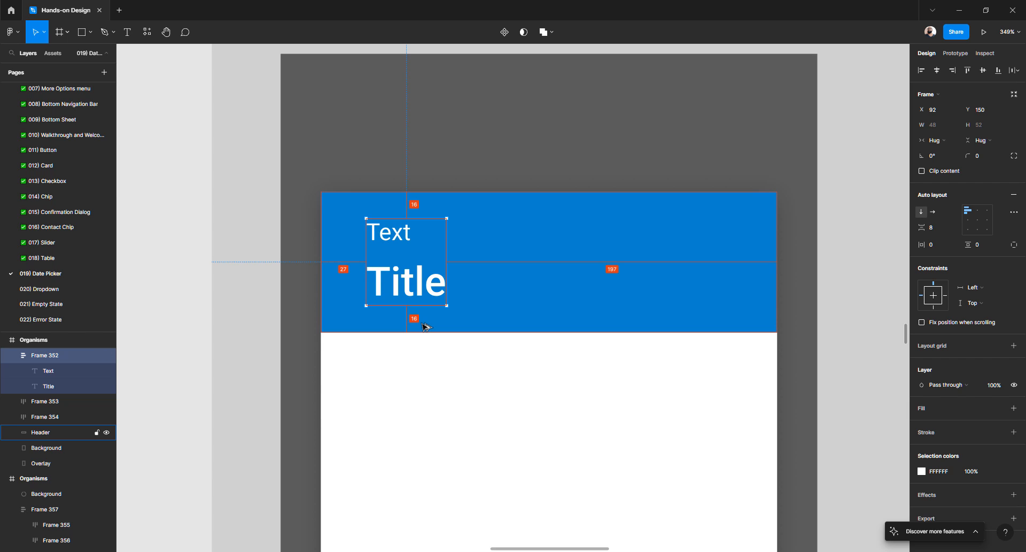
- Shift the header text block sideways to X 81, 16 px from the blue header's left edge
key(shift+Left)
key(Left)
key(Left)
key(Left)
key(Left)
key(Left)
key(Left)
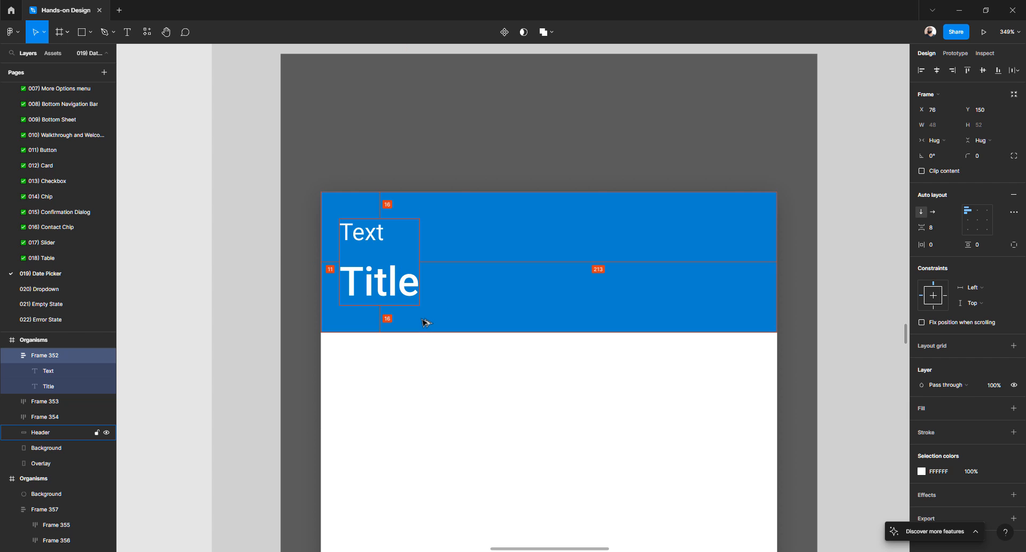
key(Right)
key(Right)
key(Right)
key(Right)
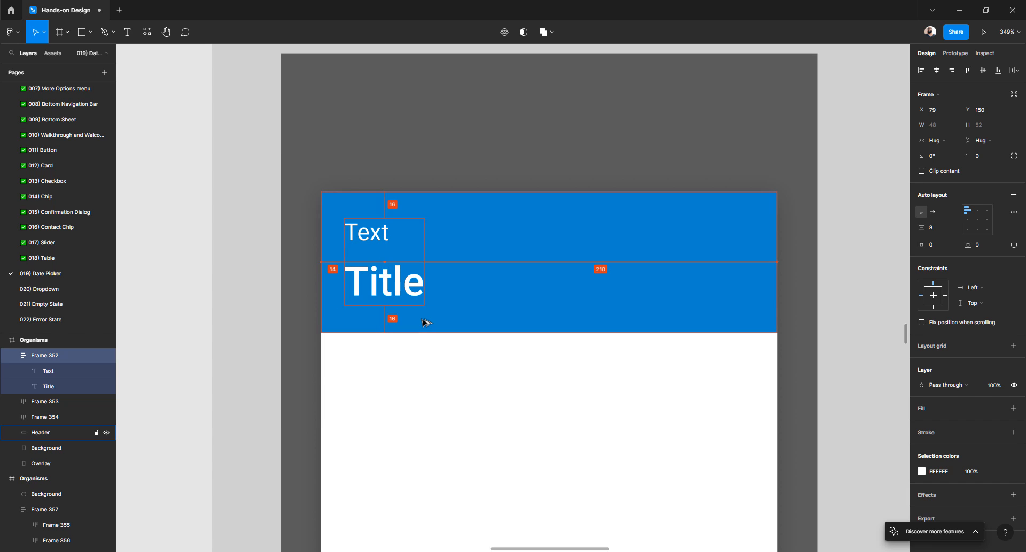
key(Right)
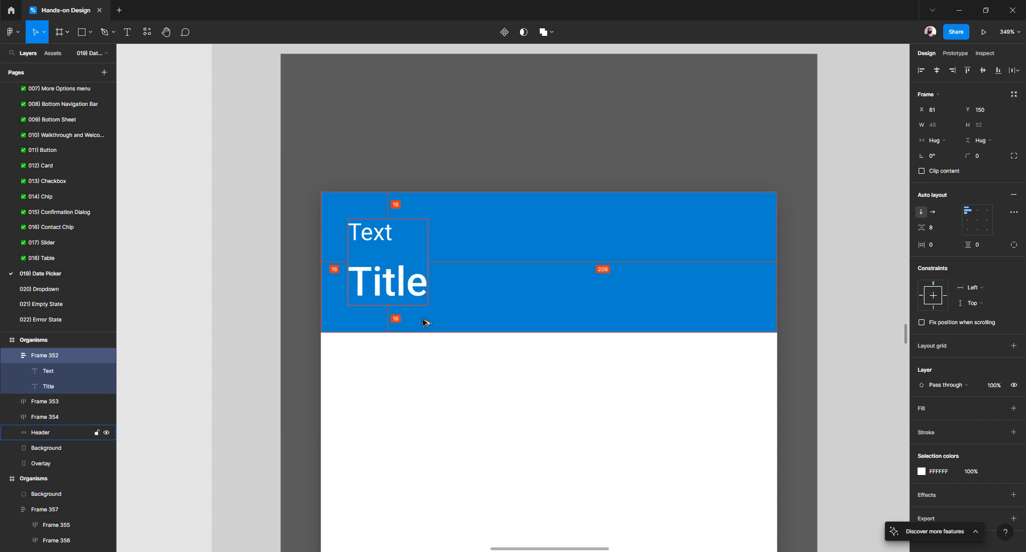
- Stretch the header text block to 256 px wide, reaching the blue header's right edge
drag(432, 262, 778, 266)
scroll(778, 265, up, 5)
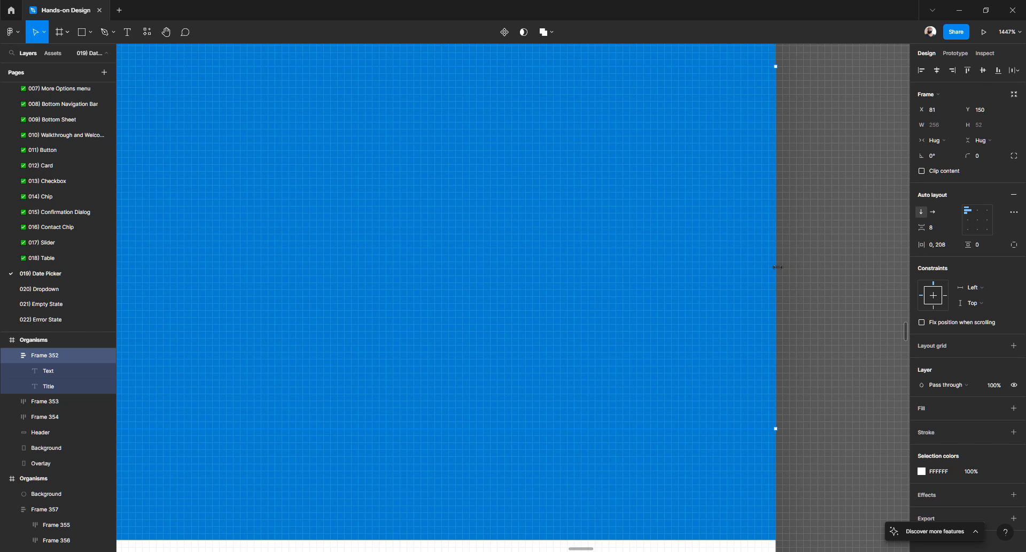
scroll(848, 171, down, 3)
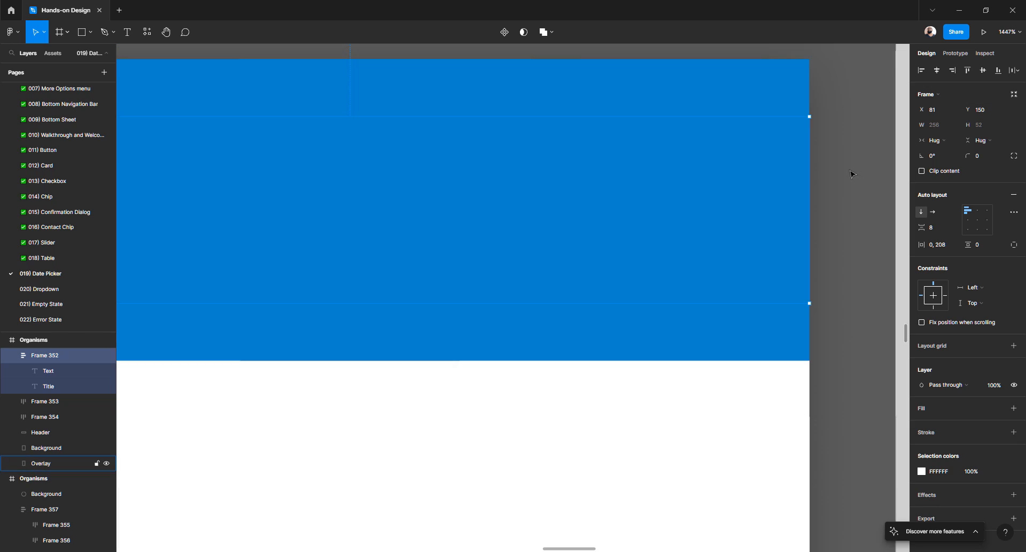
- Give the header text block a fixed width and reduce it by 16 to 240 px
click(939, 142)
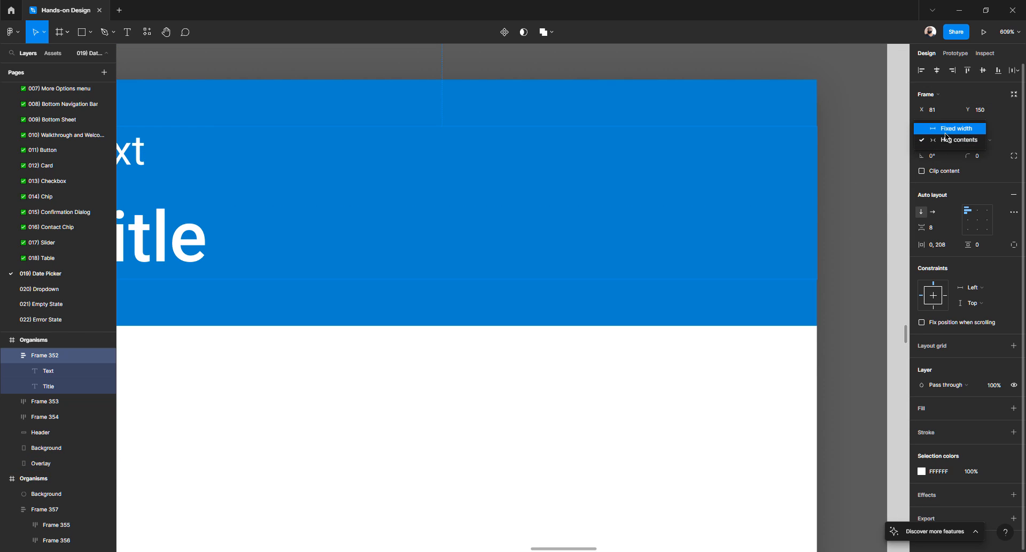
click(945, 133)
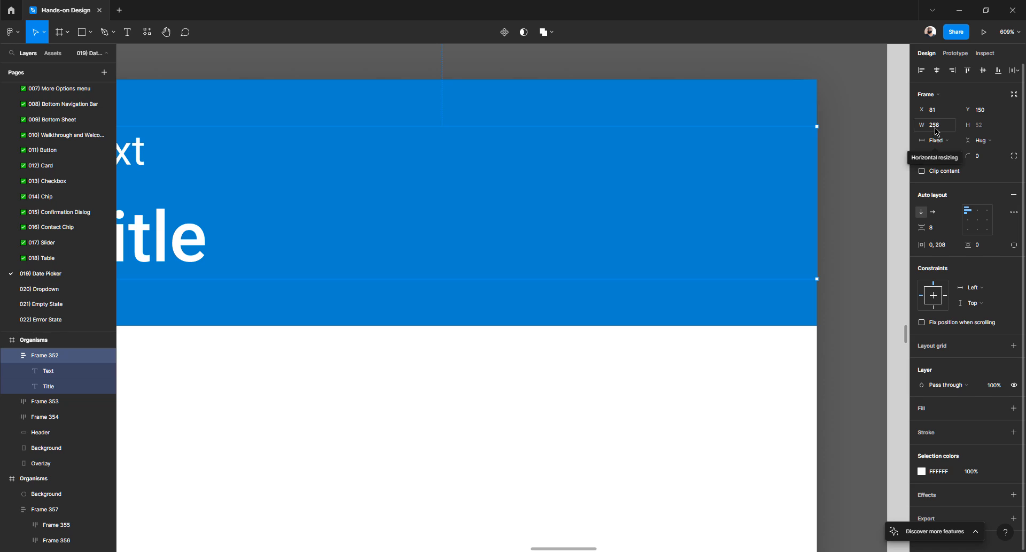
click(946, 128)
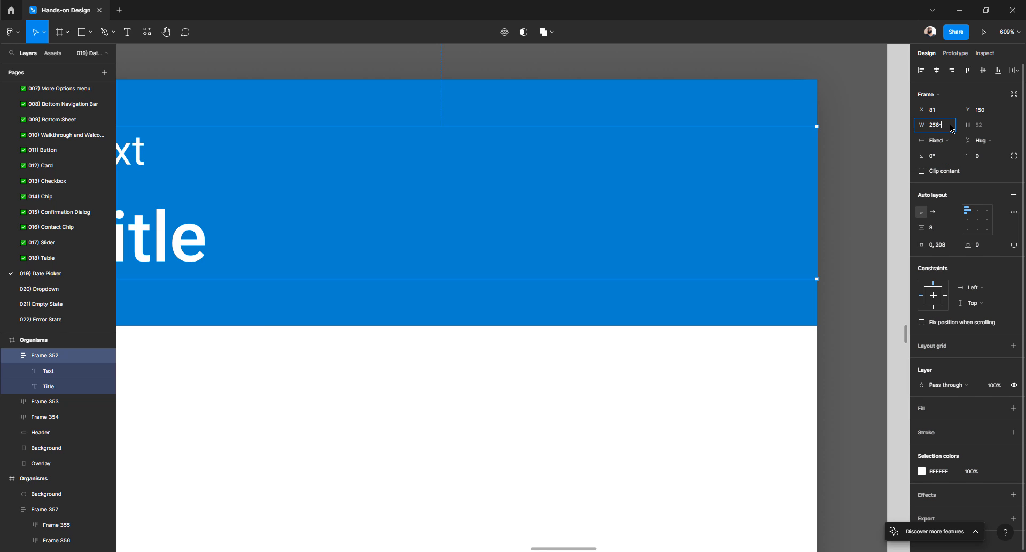
text(-16)
key(Return)
scroll(488, 206, down, 2)
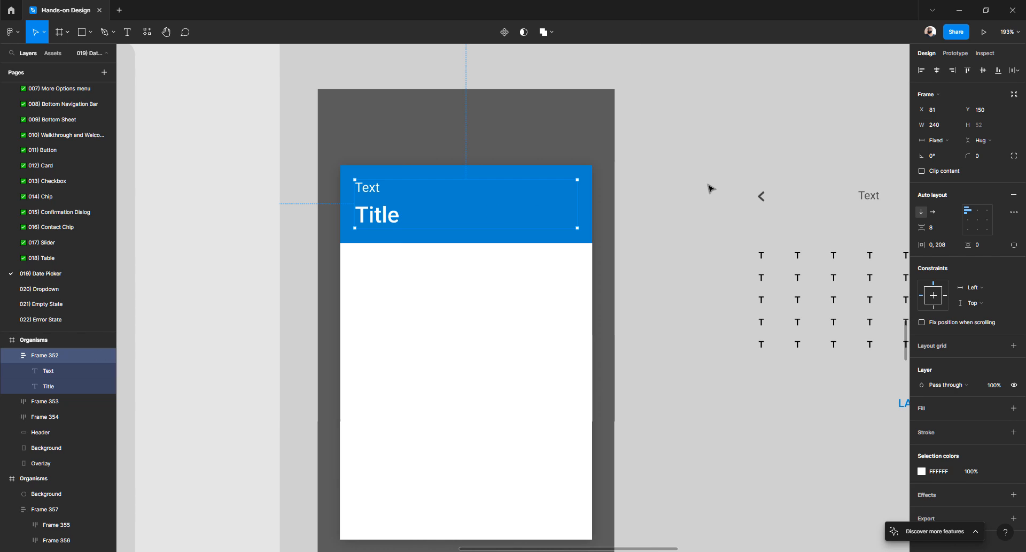
- Inspect the header text block, white card and blue header, and compare the layout with the TEMPLATES reference
click(708, 186)
click(401, 211)
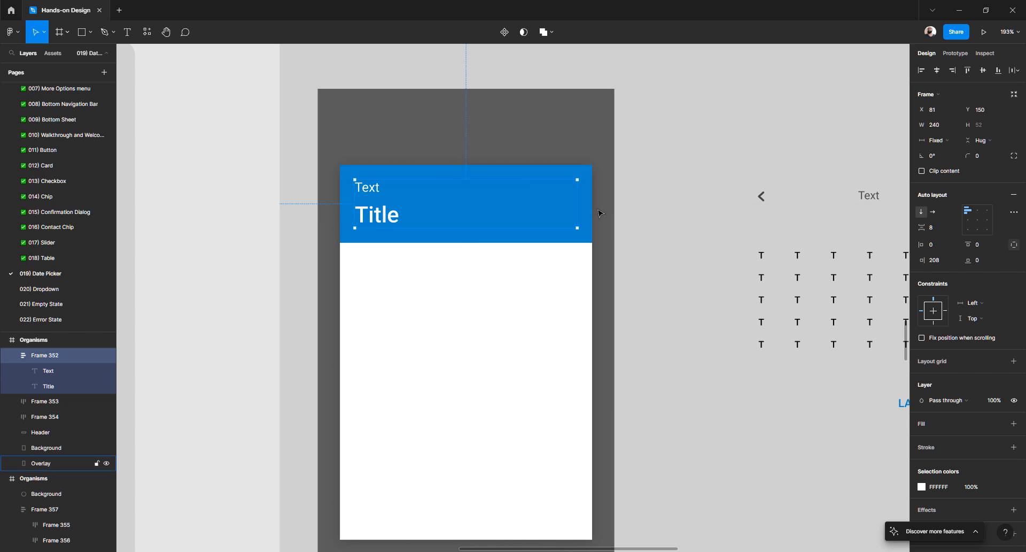
click(584, 272)
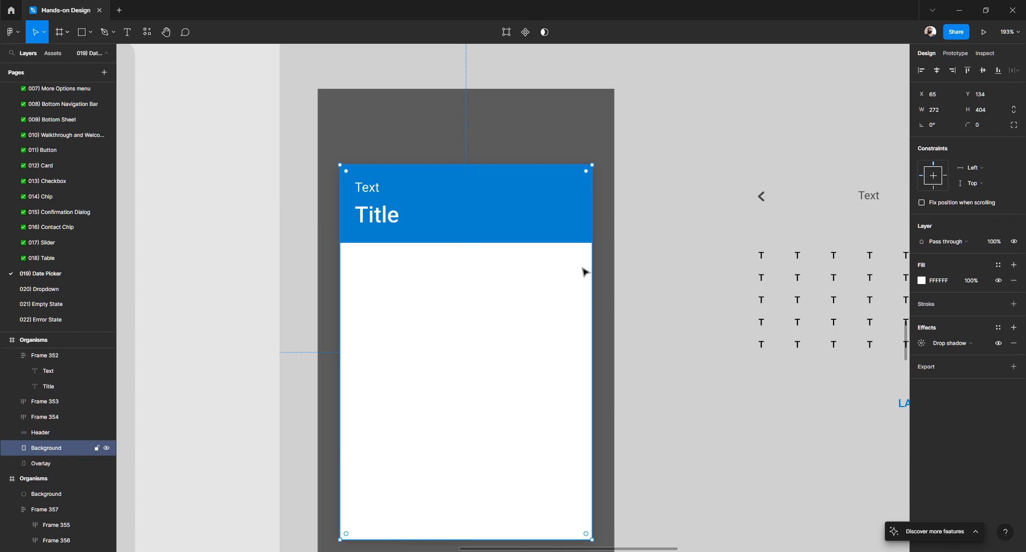
key(alt)
click(443, 177)
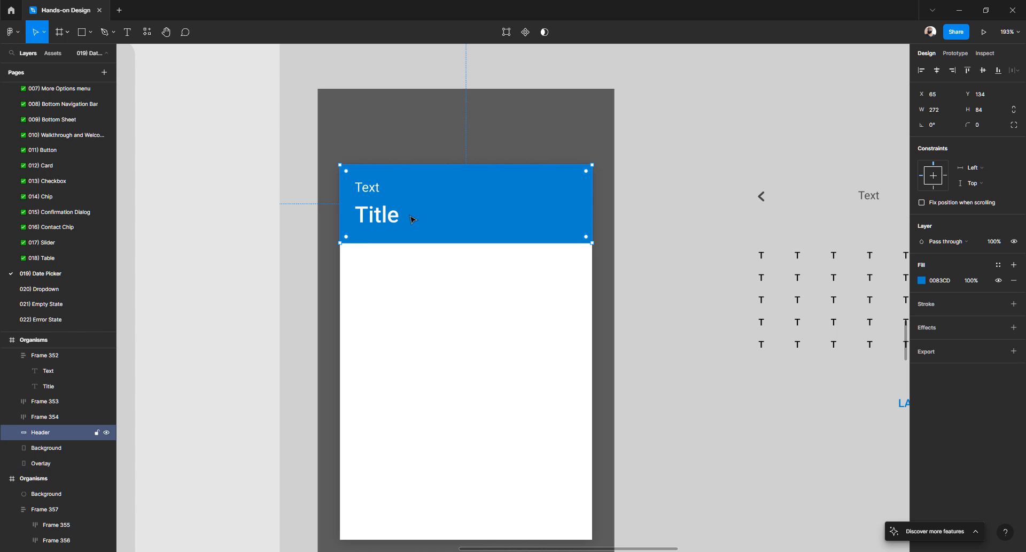
scroll(428, 218, down, 5)
scroll(427, 220, left, 5)
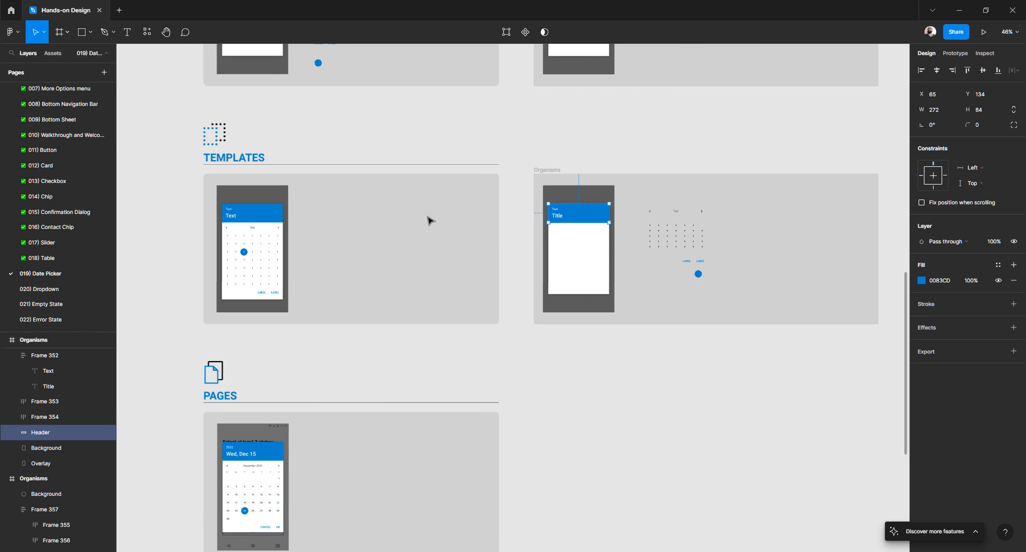
scroll(353, 227, up, 5)
scroll(348, 235, down, 5)
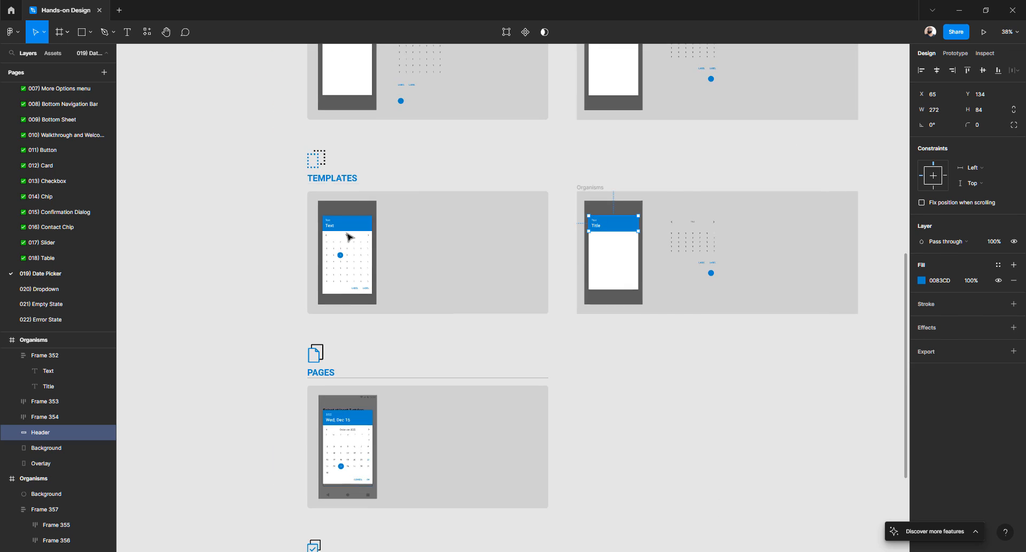
scroll(345, 235, up, 5)
scroll(374, 246, down, 2)
scroll(417, 253, right, 6)
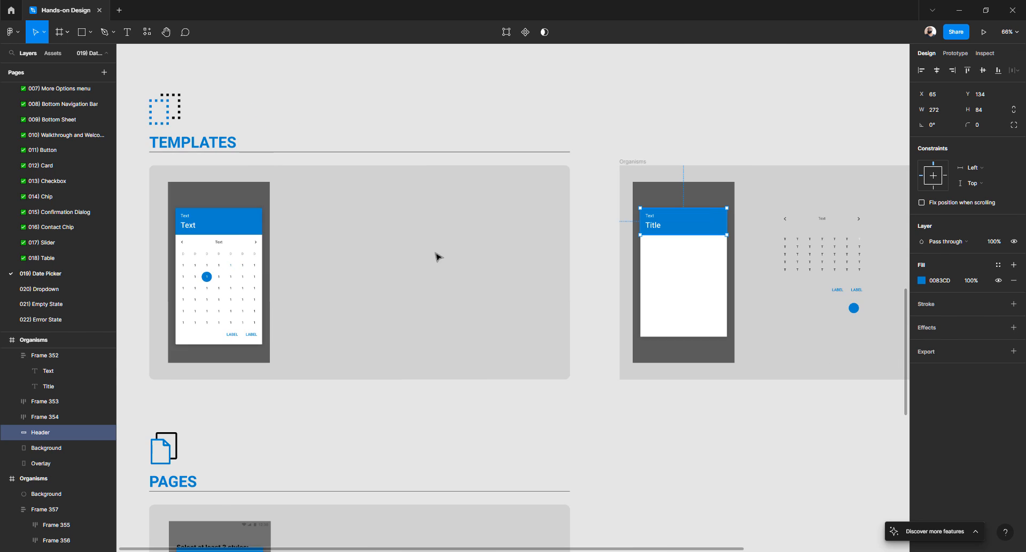
- Move the navigation row with arrows and Text into the white card below the blue header, at about X 77, Y 246
scroll(665, 222, up, 3)
click(668, 227)
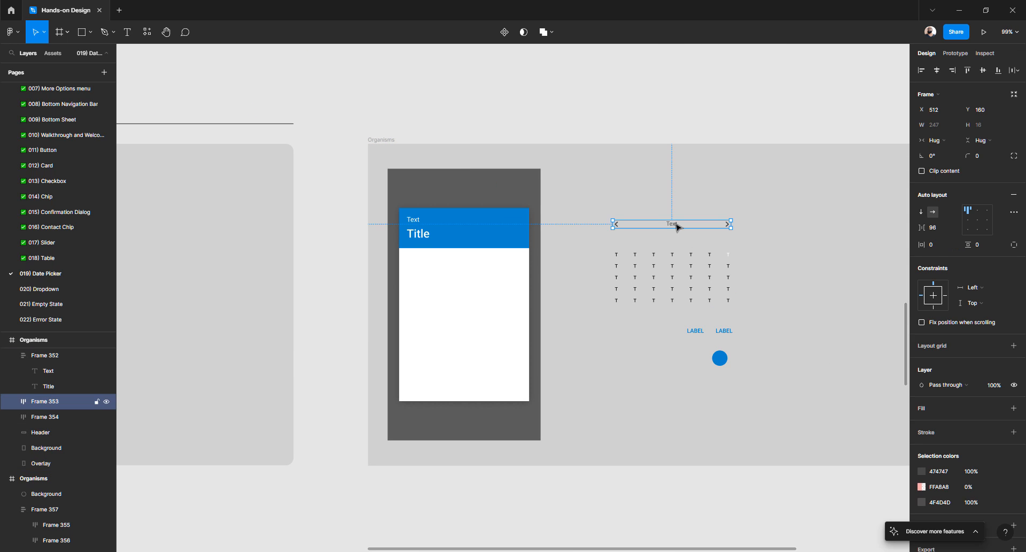
drag(678, 222, 469, 269)
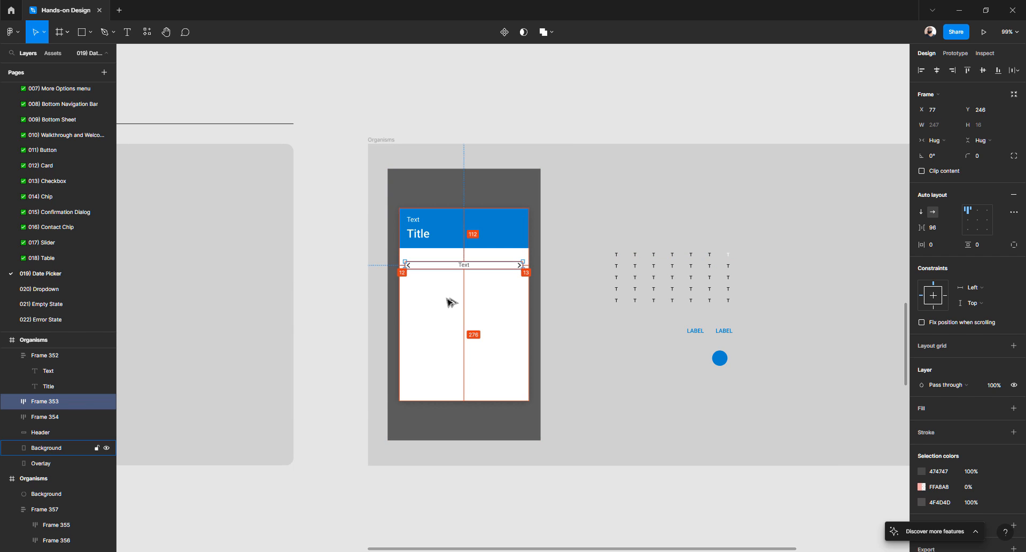
- Nudge the navigation row to X 81, leaving a 16 px margin from the card's left edge
scroll(425, 257, up, 5)
key(Right)
key(Right)
key(Right)
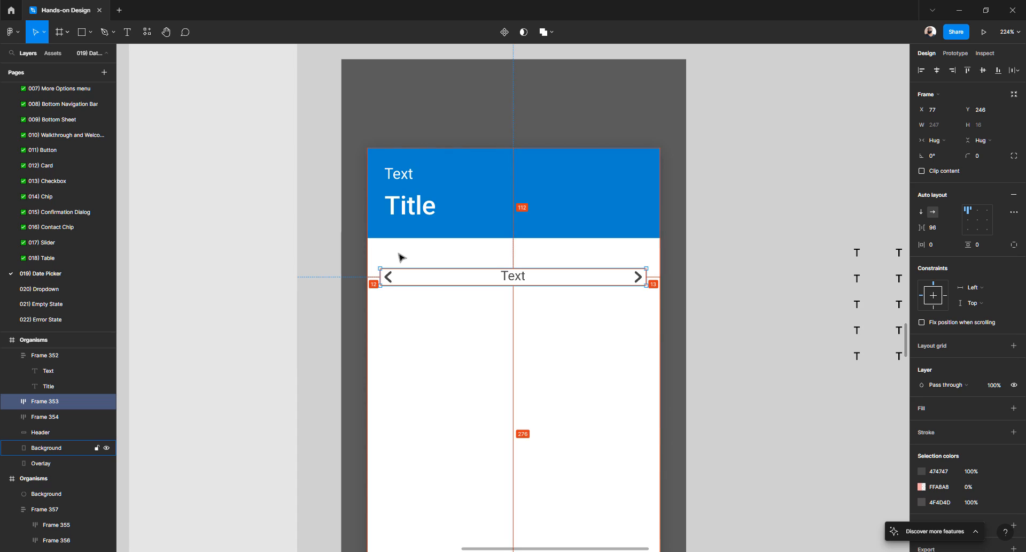
key(alt)
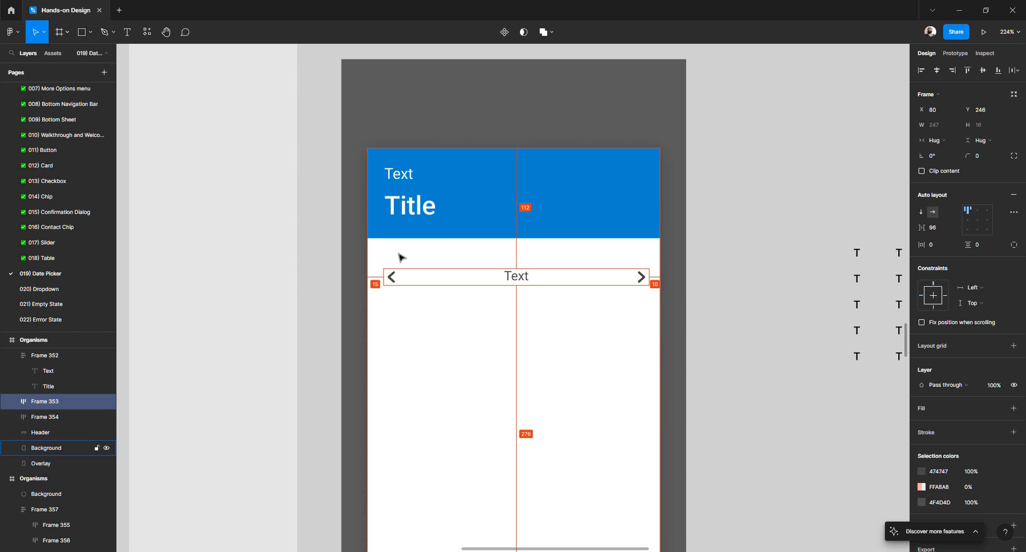
key(Right)
key(alt)
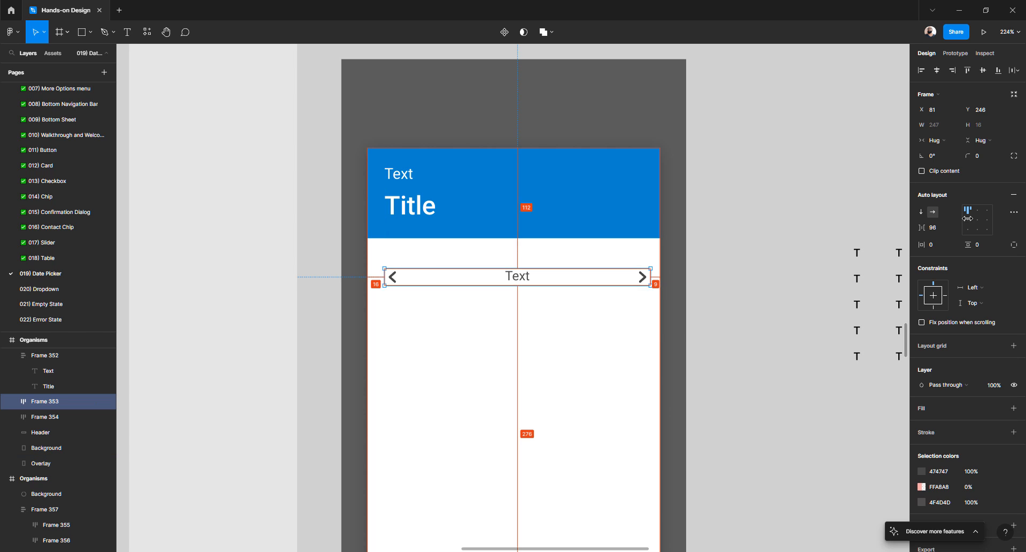
- Set the navigation row's auto layout spacing to 92, raise it to 93, and check the side margins
click(933, 228)
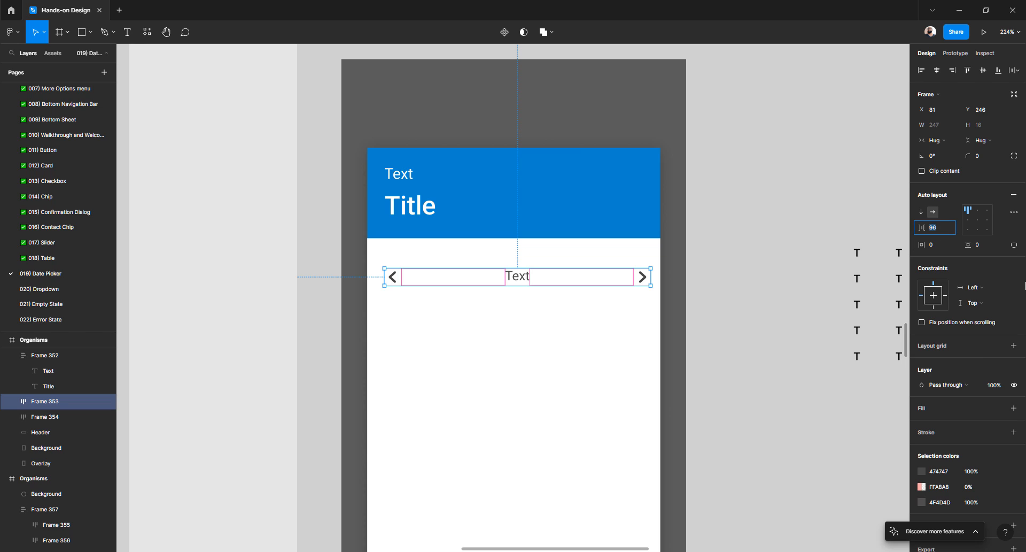
text(92)
key(Return)
key(alt)
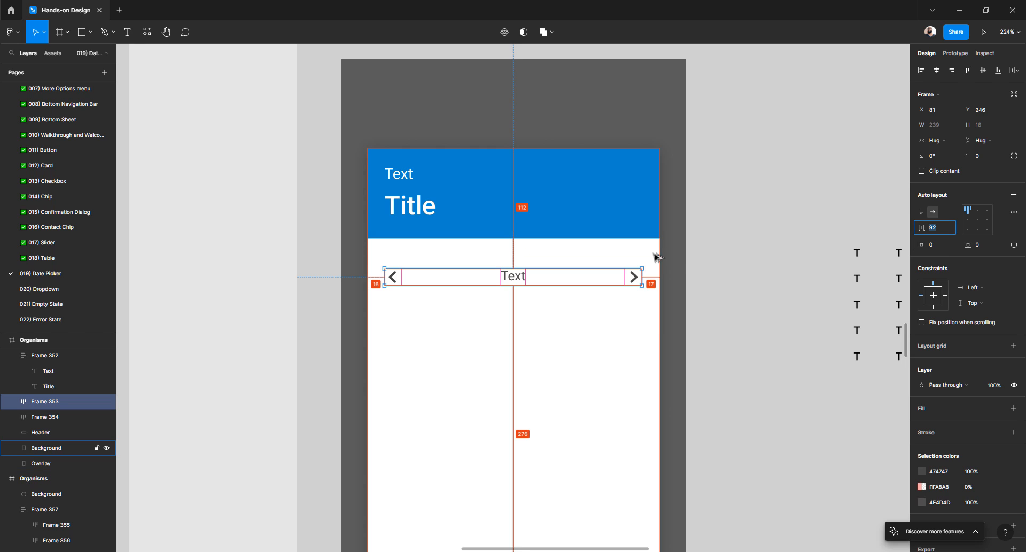
key(Up)
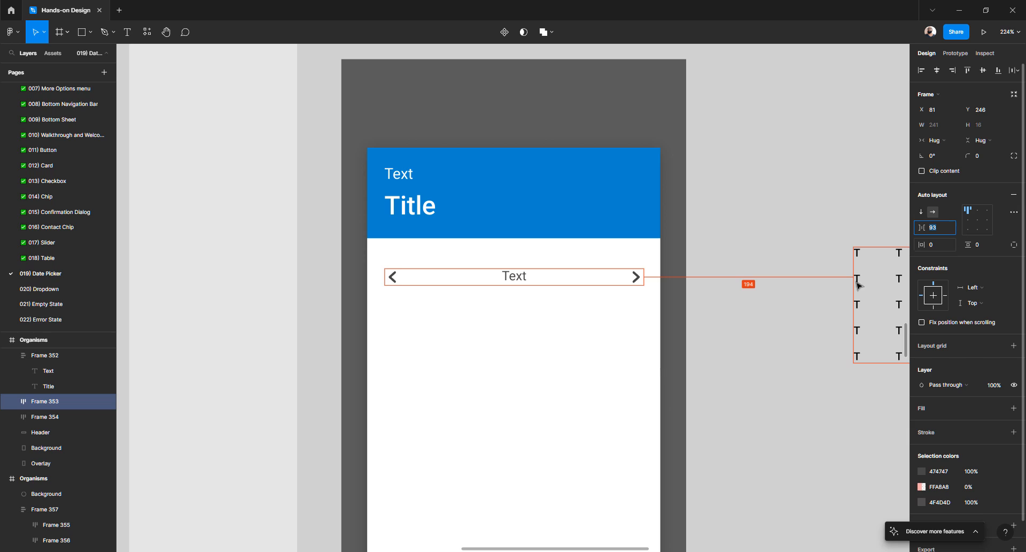
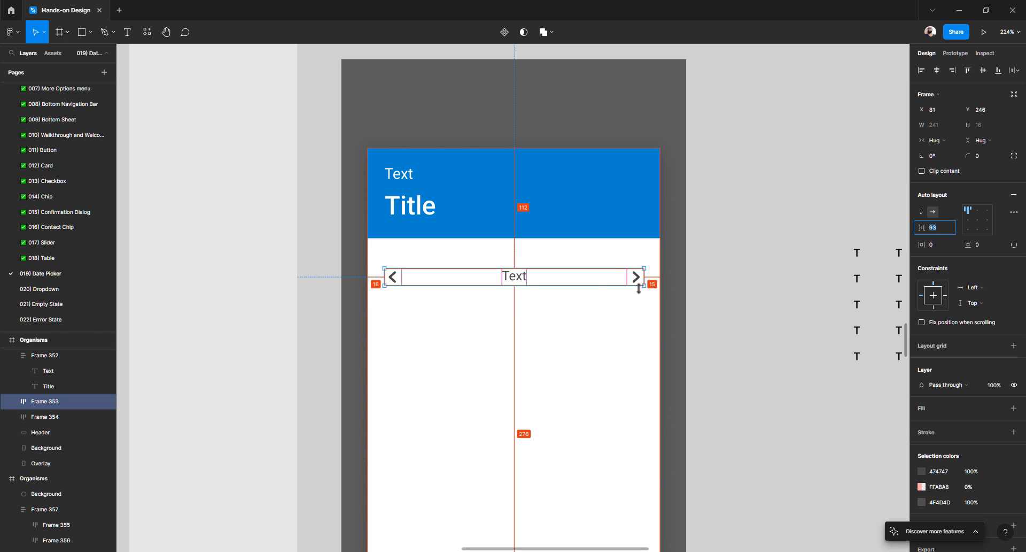
- Examine the width, margins and auto layout spacing of the Pagination row in the TEMPLATES reference
scroll(598, 277, down, 2)
scroll(599, 277, left, 10)
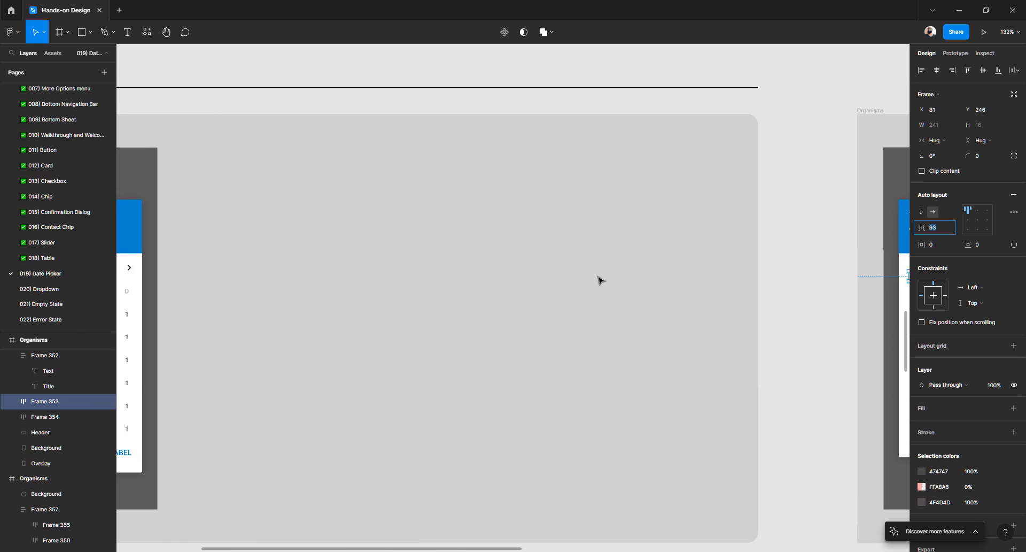
scroll(508, 273, left, 3)
scroll(505, 272, up, 5)
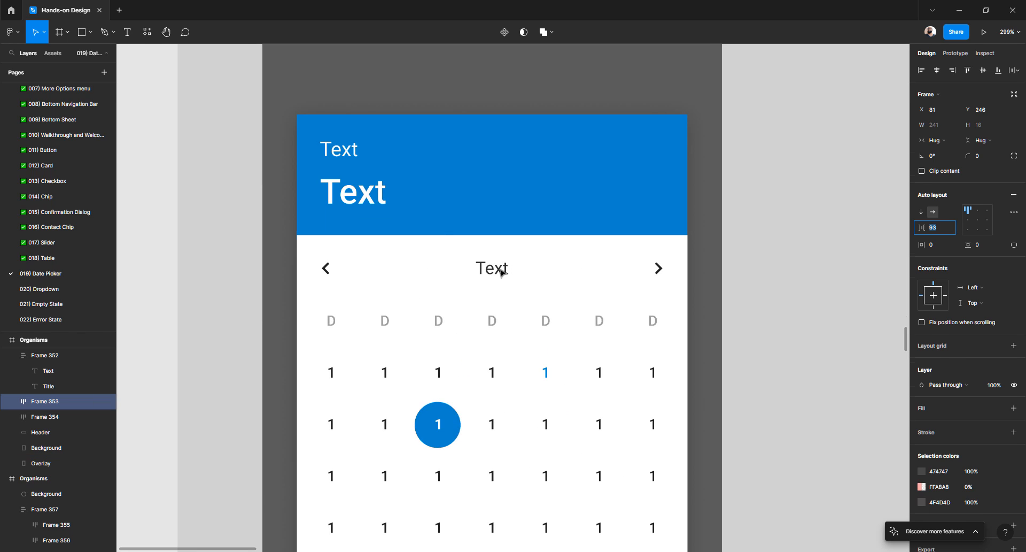
click(502, 272)
click(502, 272)
key(alt)
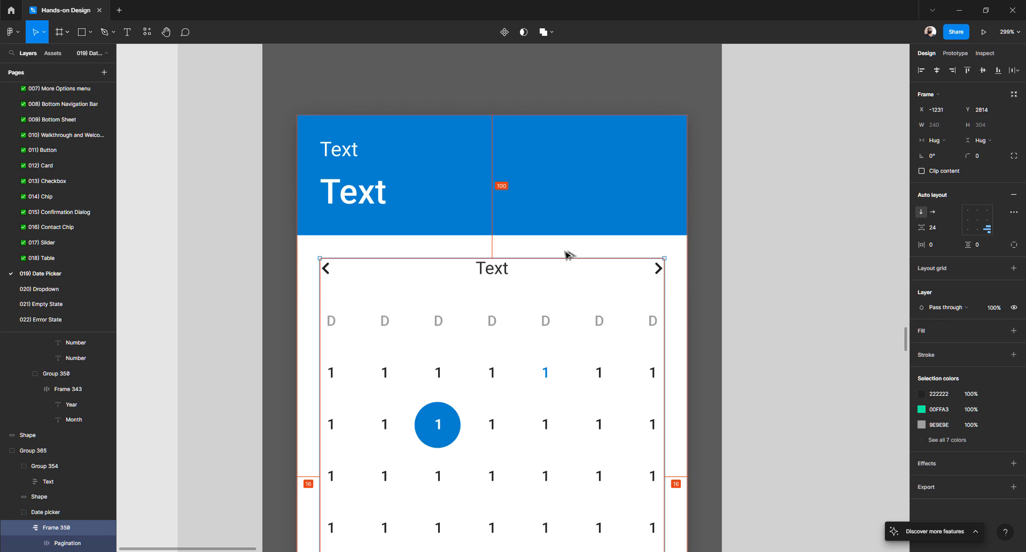
click(502, 268)
key(alt)
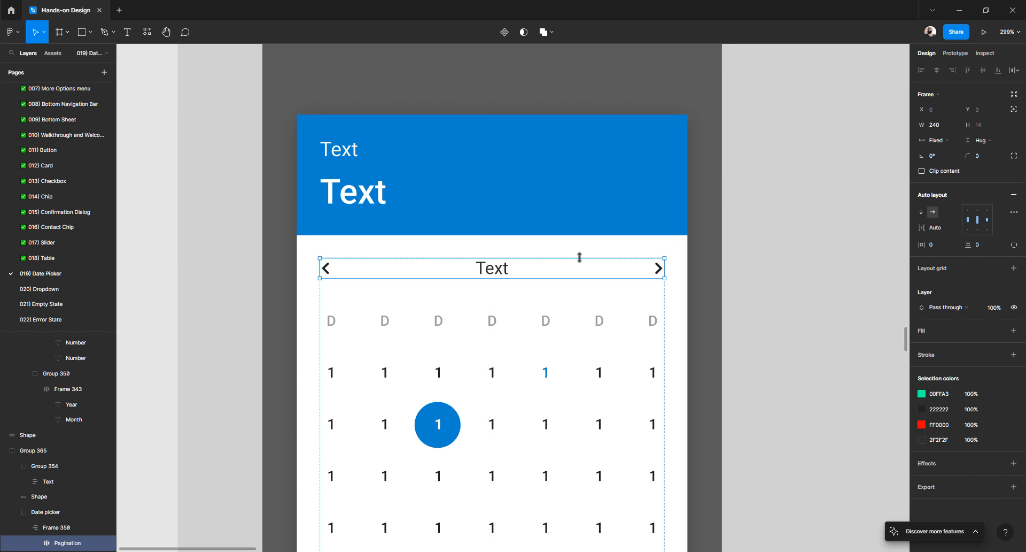
- Measure the white card's margins to the dark overlay in the organisms frame
scroll(683, 262, down, 10)
scroll(576, 261, right, 5)
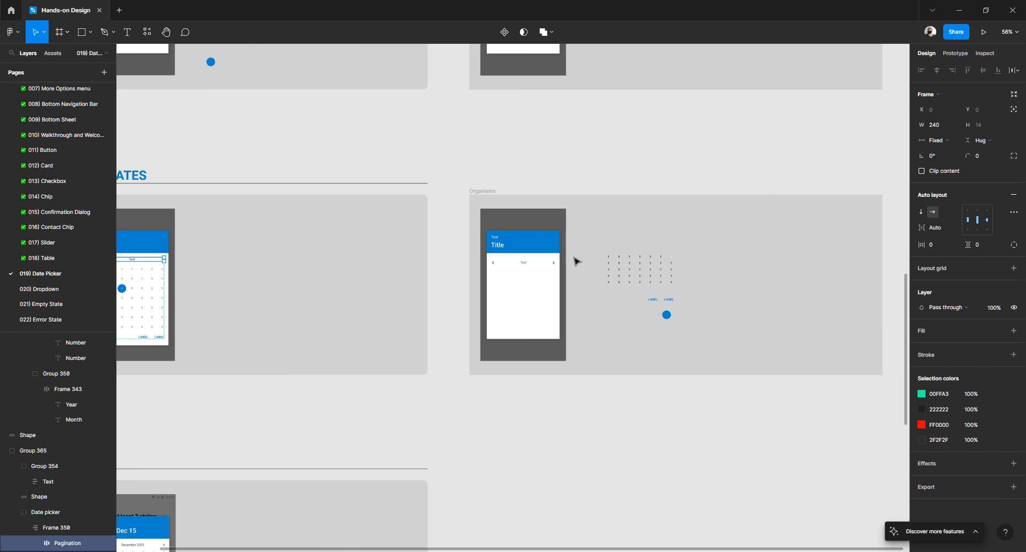
scroll(573, 259, up, 8)
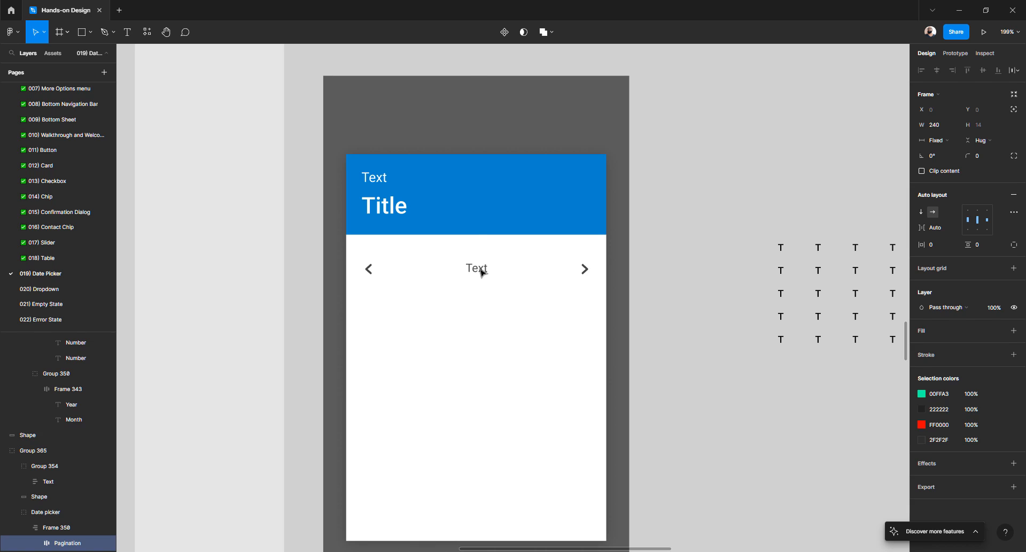
click(482, 273)
click(557, 344)
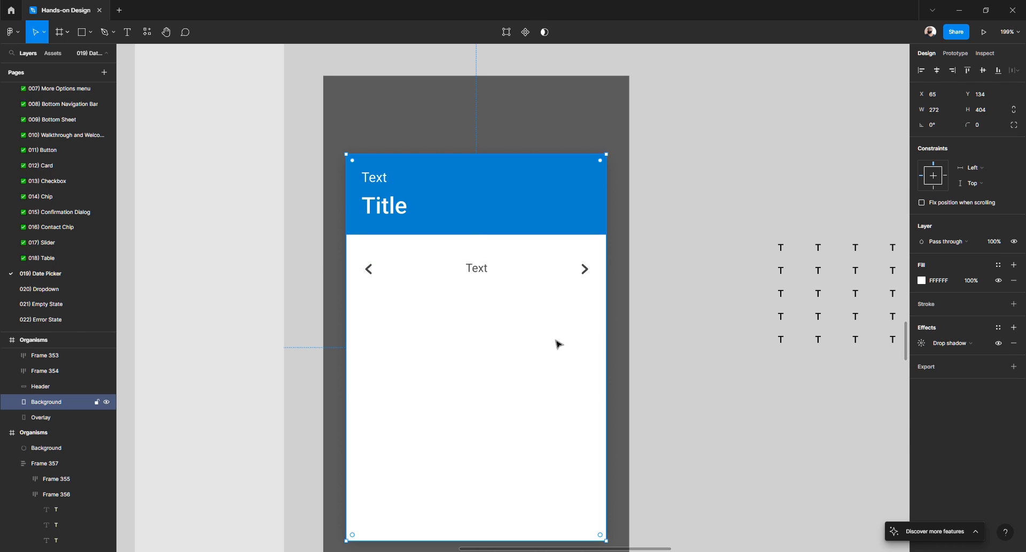
key(alt)
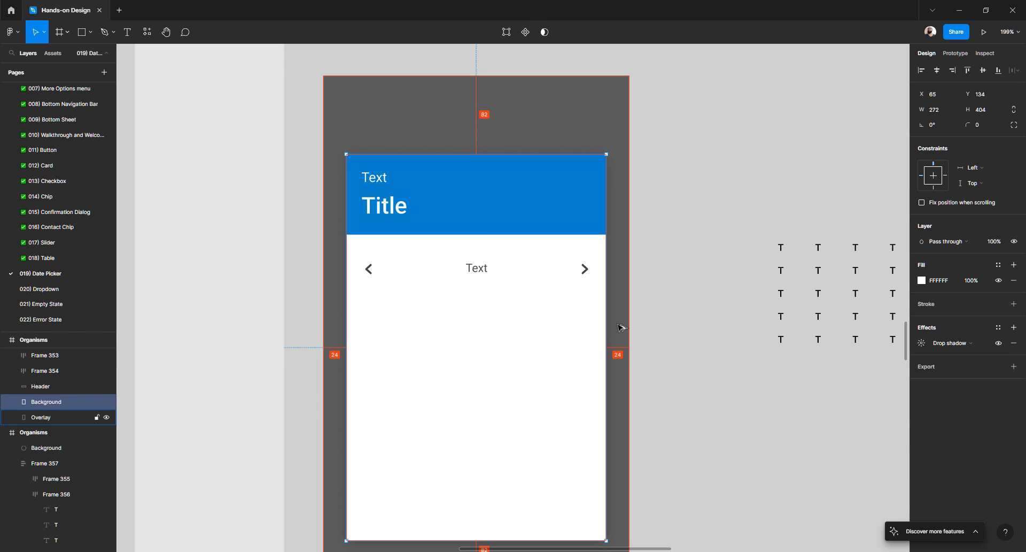
scroll(484, 270, up, 5)
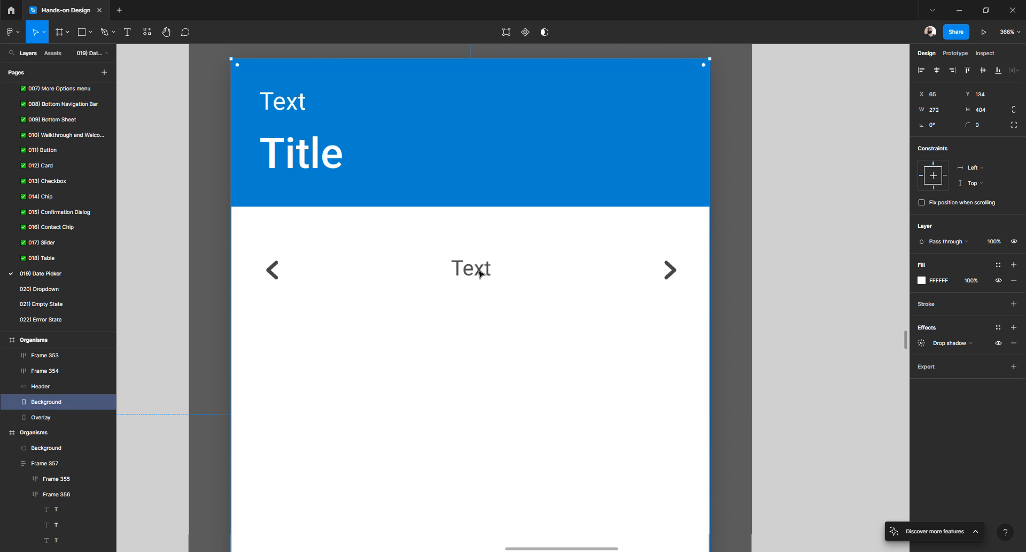
- Set the font size of the navigation row's Text label to 11
click(480, 274)
click(480, 273)
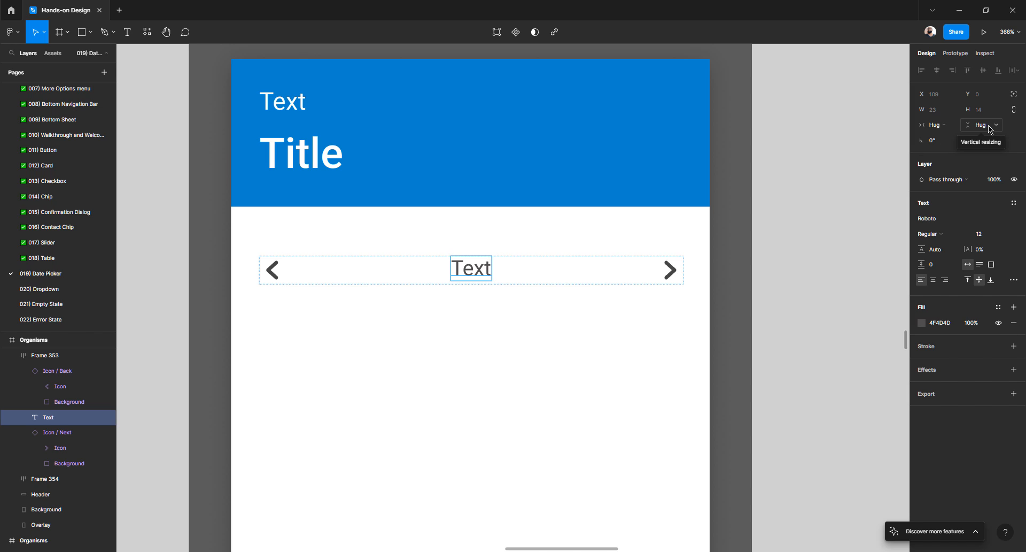
click(985, 240)
text(11)
key(Return)
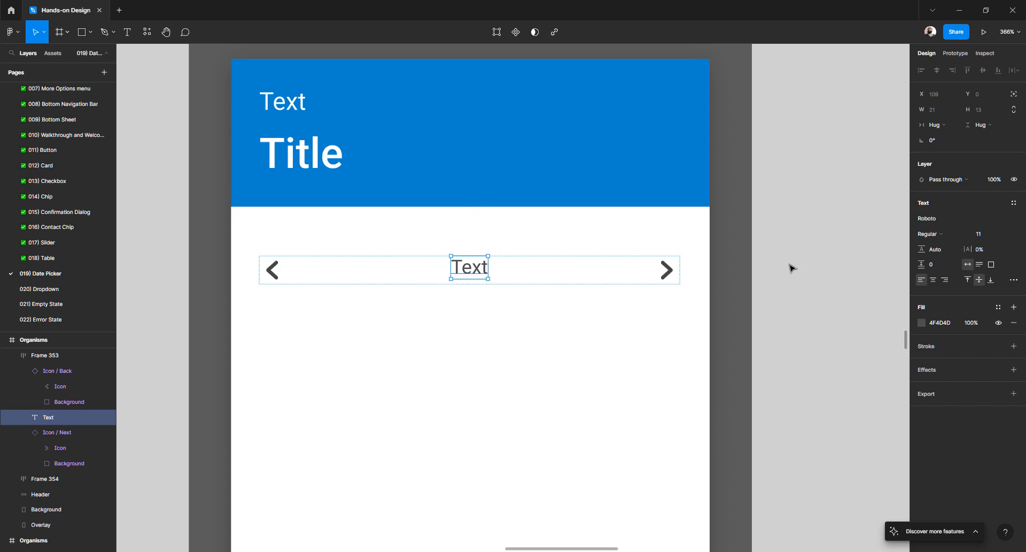
- Increase the navigation row's auto layout spacing to 94 and check its margins within the card
click(692, 268)
click(674, 272)
key(alt)
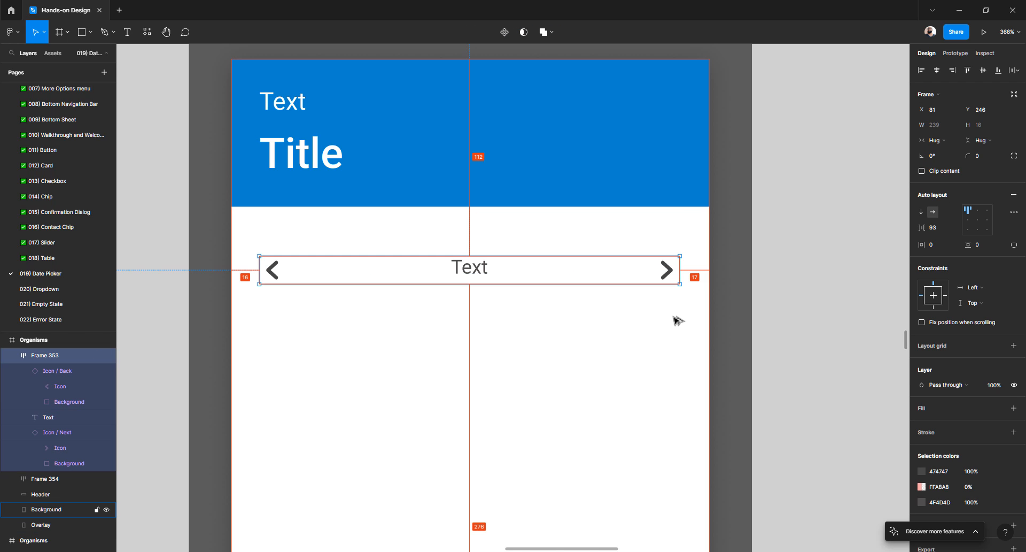
click(944, 230)
key(Up)
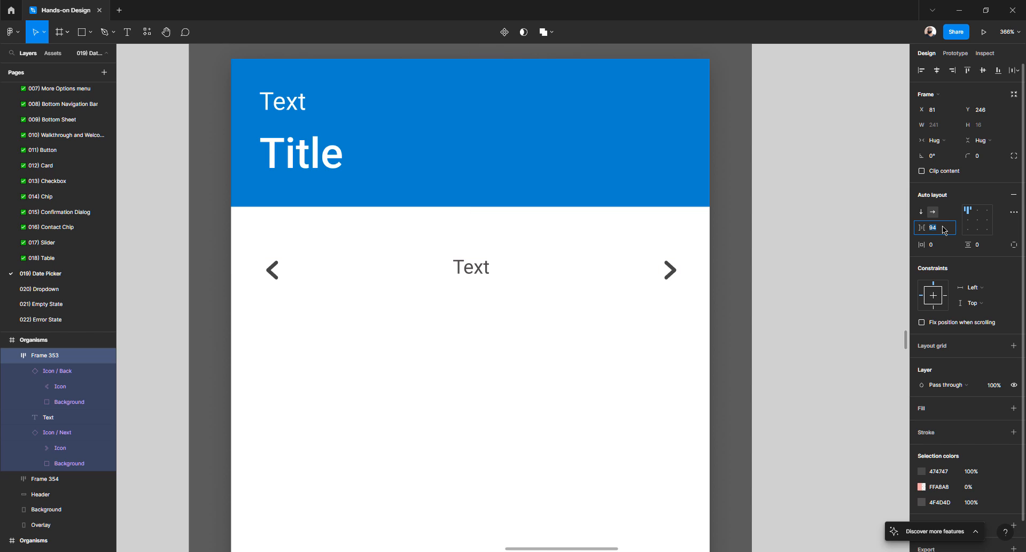
key(alt)
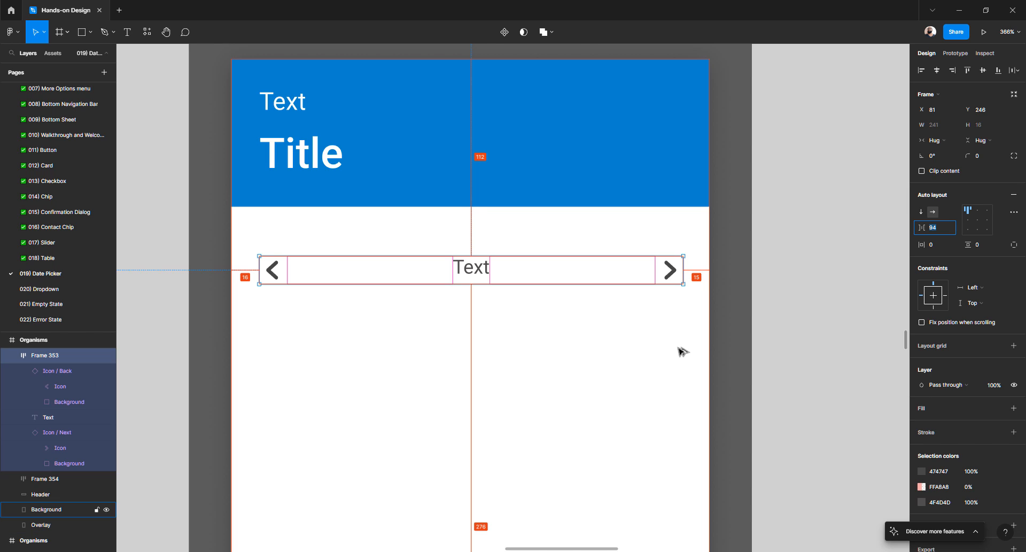
- Undo the navigation row's latest spacing adjustments and its Text label's font size change
key(Down)
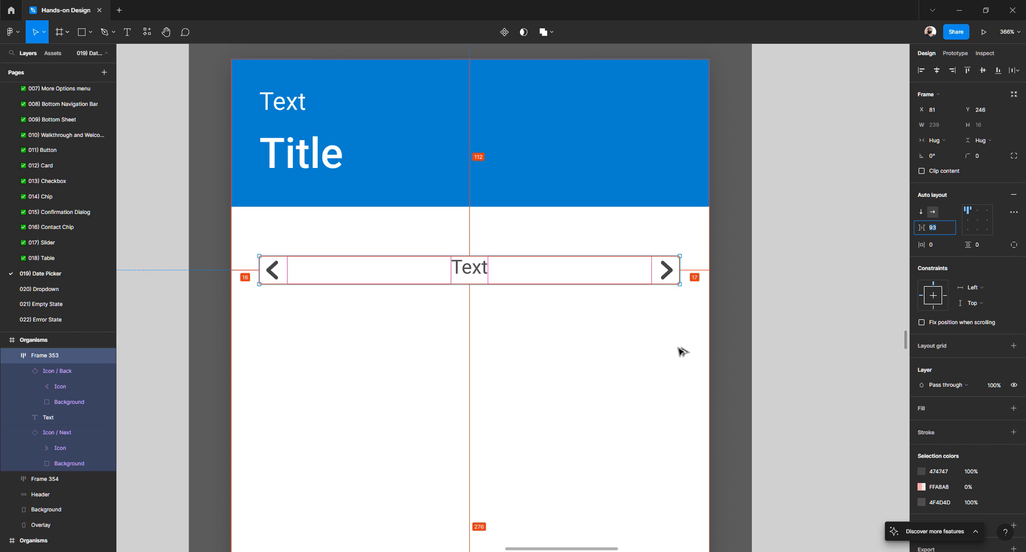
key(ctrl+z)
key(ctrl+z)
key(ctrl+z)
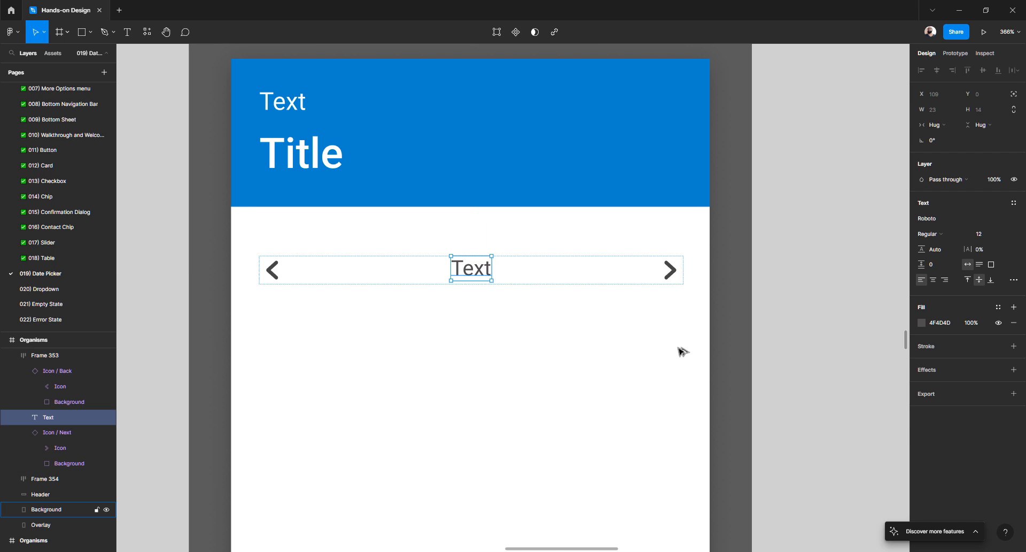
- Align the navigation row's contents to the middle left in its auto layout
click(784, 291)
click(670, 274)
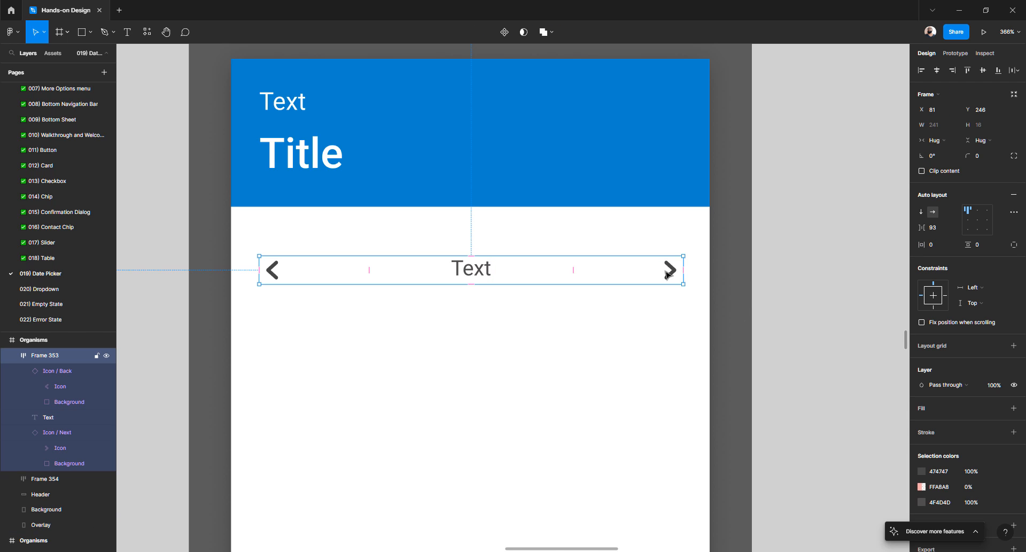
click(969, 221)
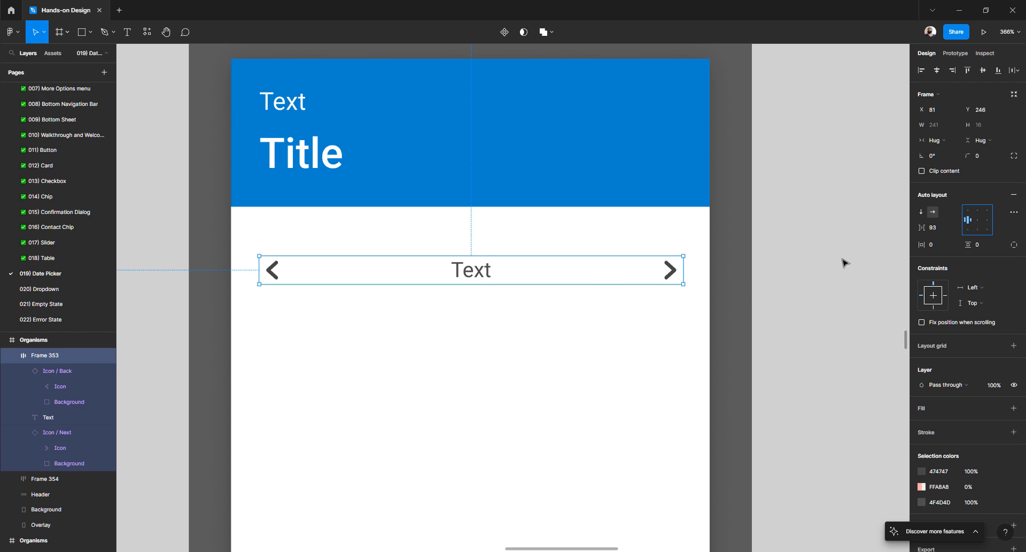
- Widen the navigation row's Text label to a fixed width of 24
double_click(484, 274)
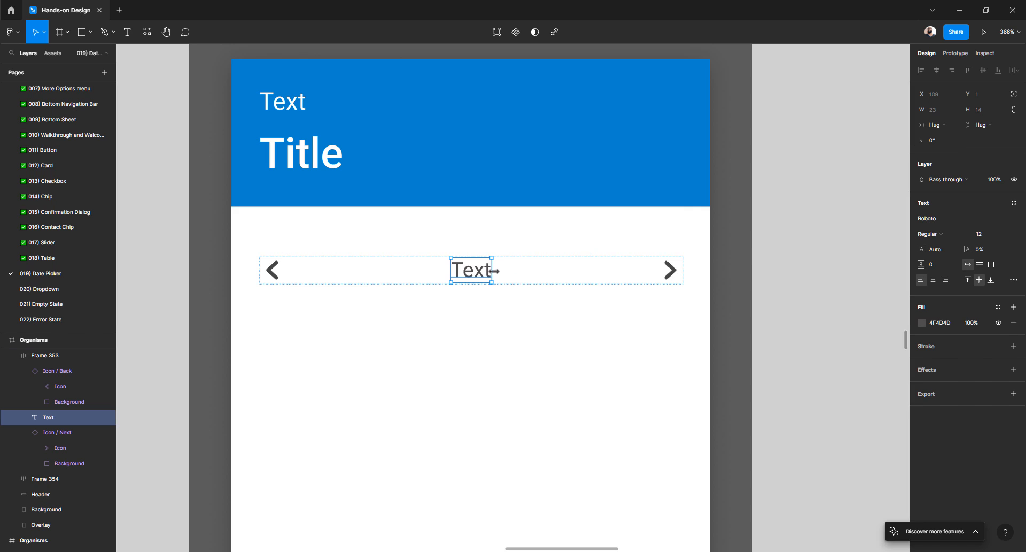
drag(494, 271, 496, 271)
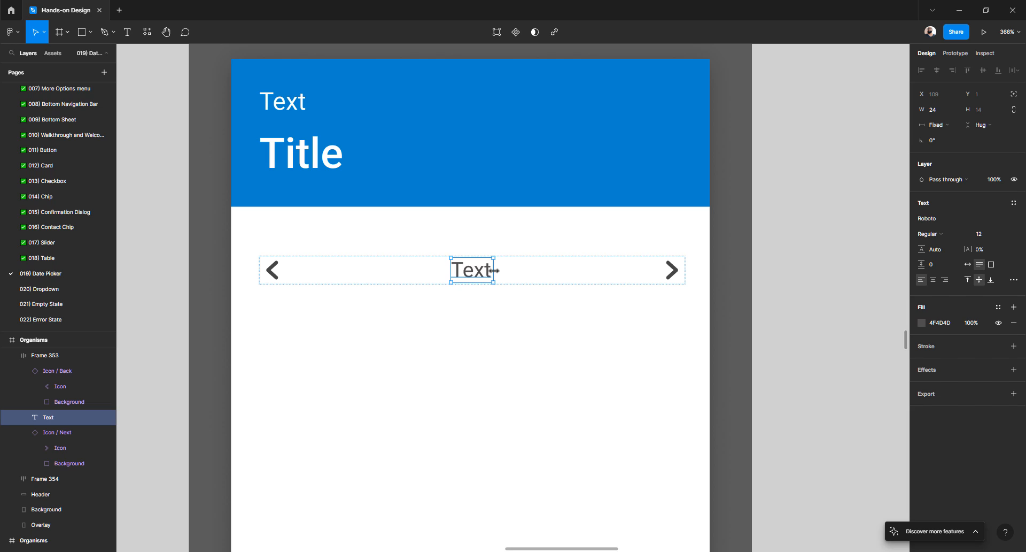
click(820, 271)
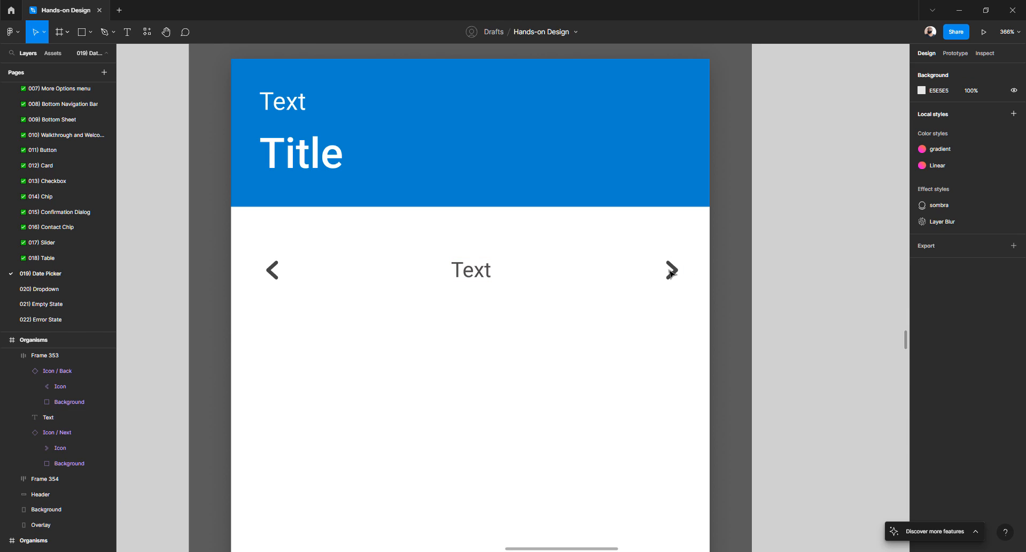
- Set the navigation row's auto layout spacing to 92 and check its side margins within the card
click(671, 273)
key(alt)
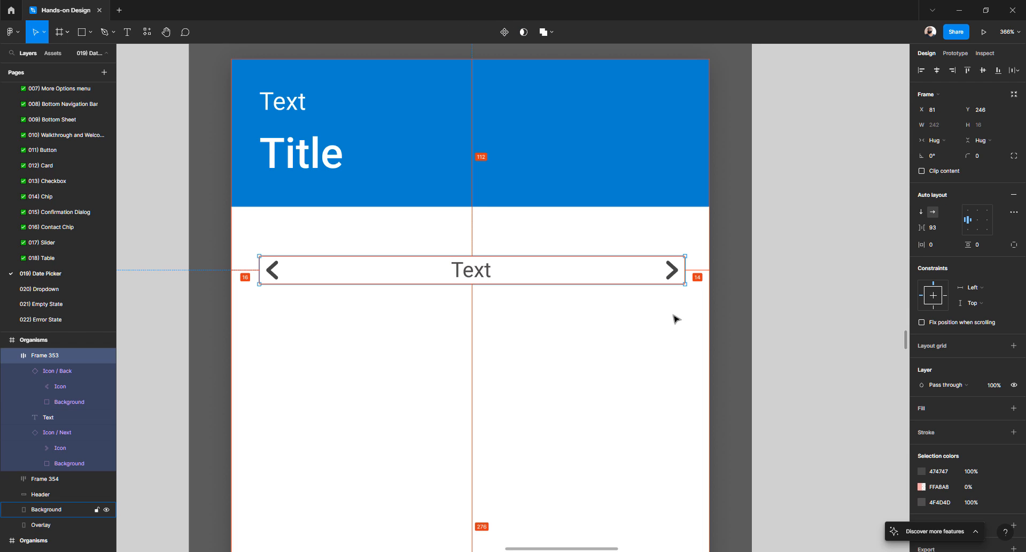
click(942, 229)
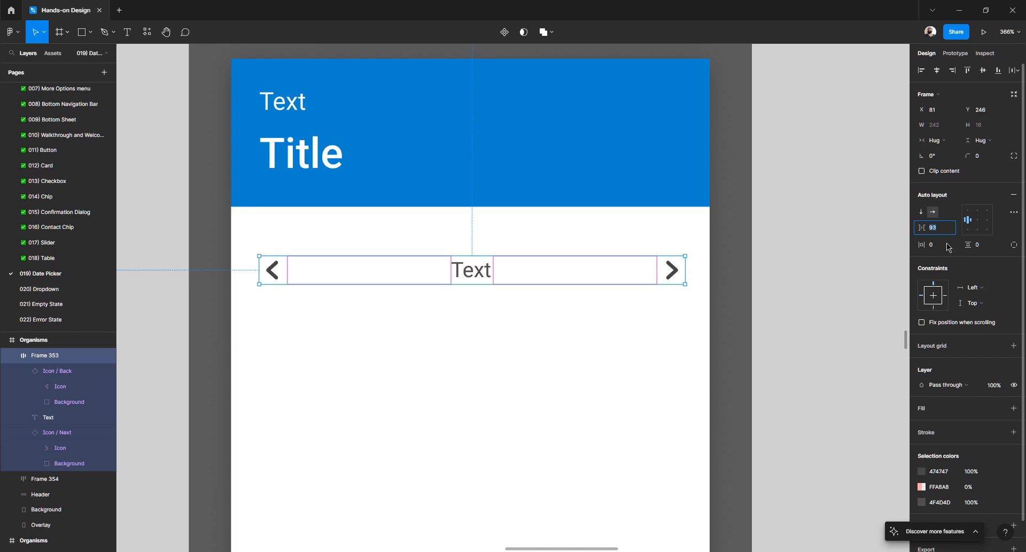
key(Down)
key(alt)
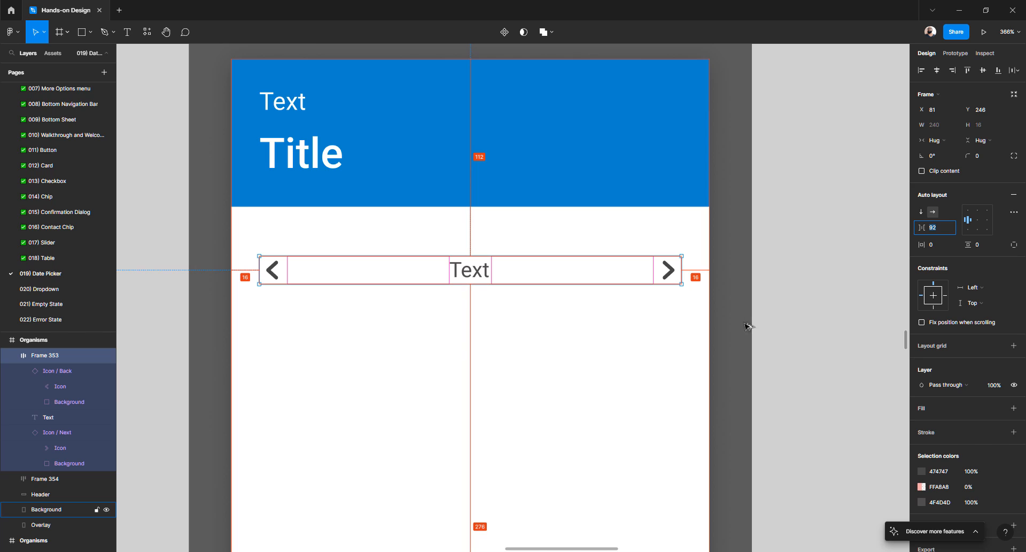
- Change the navigation row's auto layout spacing mode to Space between
click(1015, 213)
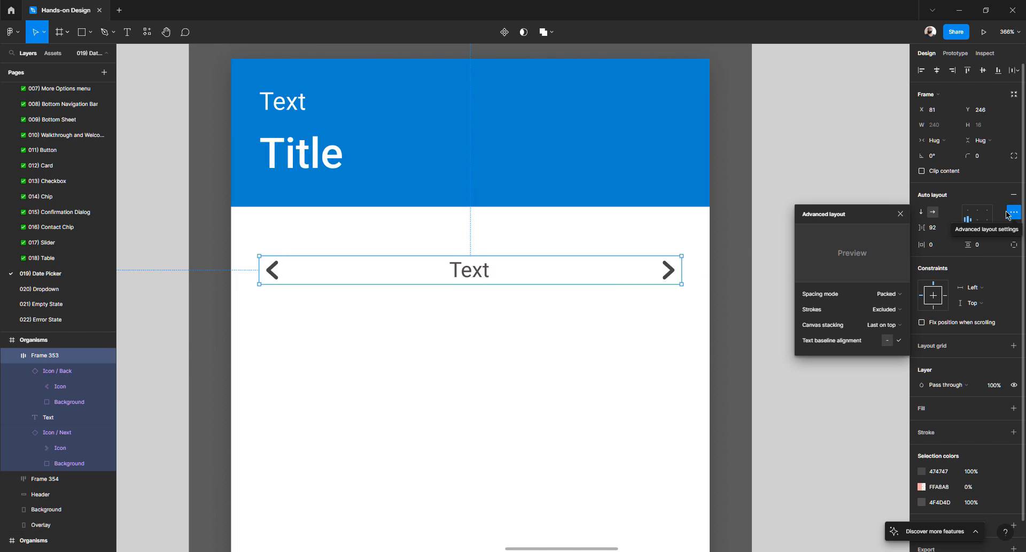
click(897, 295)
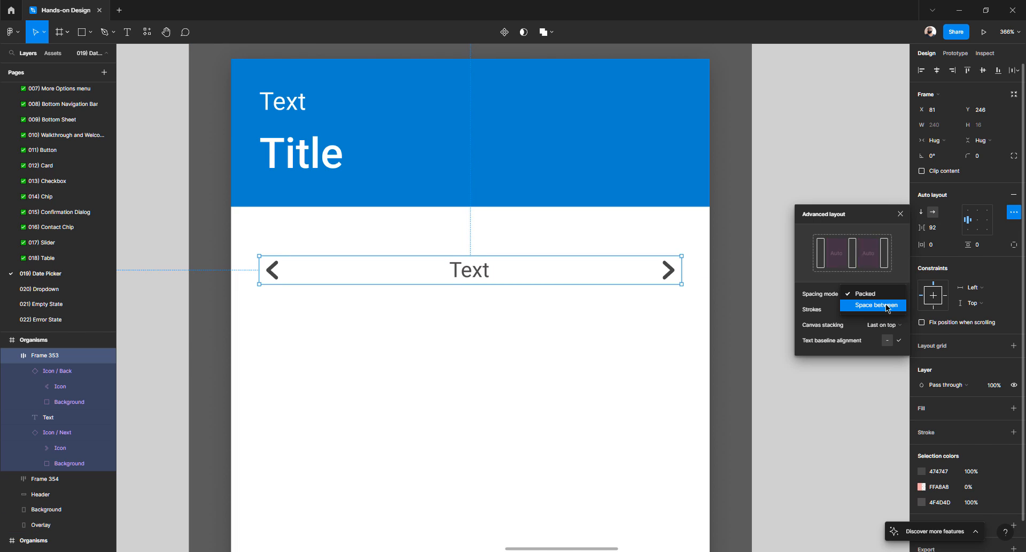
click(887, 309)
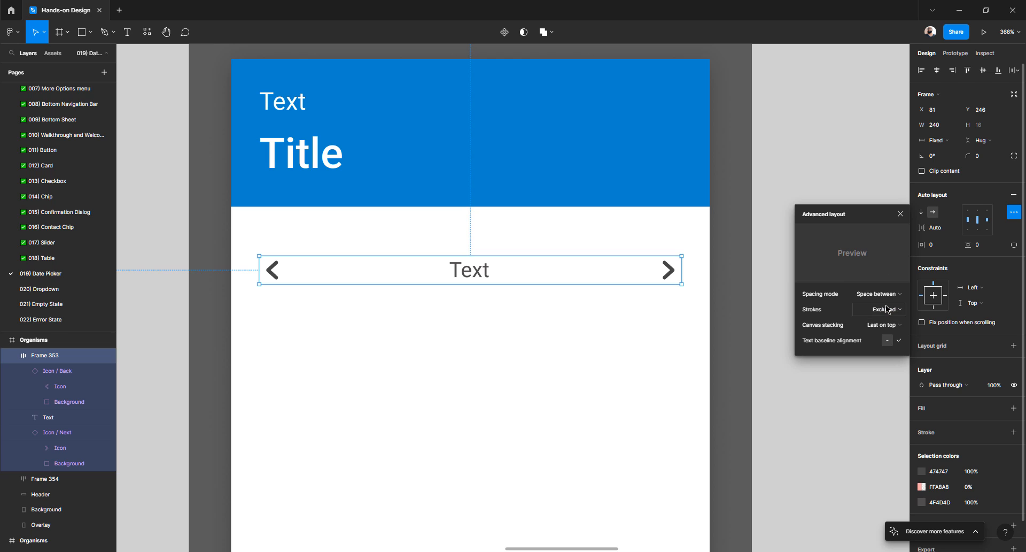
click(820, 428)
- Try replacing the navigation row's Text label with "asdfasdfasdfasdf", and undo it
double_click(474, 272)
double_click(473, 273)
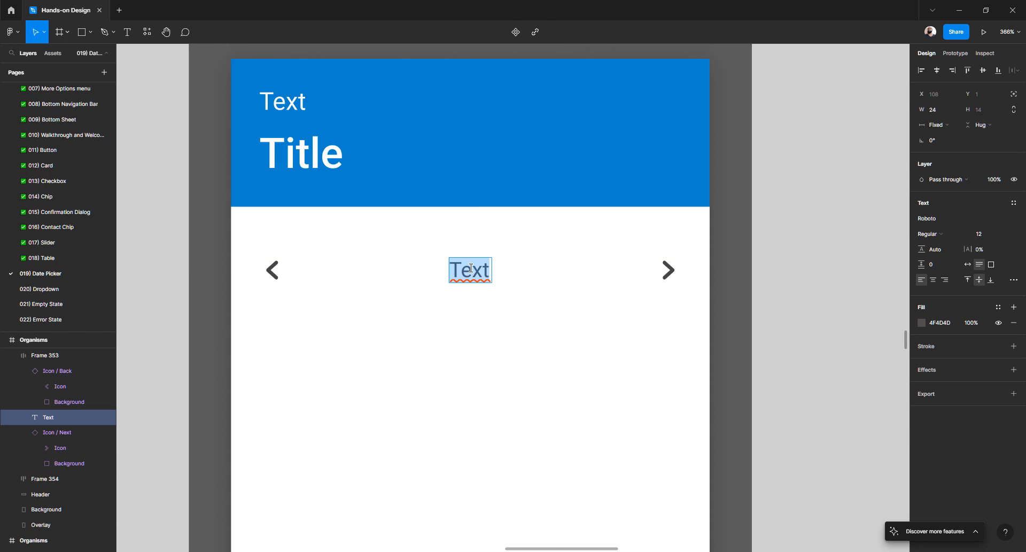
text(asdfasdfasdfasdf)
key(ctrl+z)
- Set the navigation label's width to Fill container and replace its text with "asdfasdfasdfasdf"
click(945, 127)
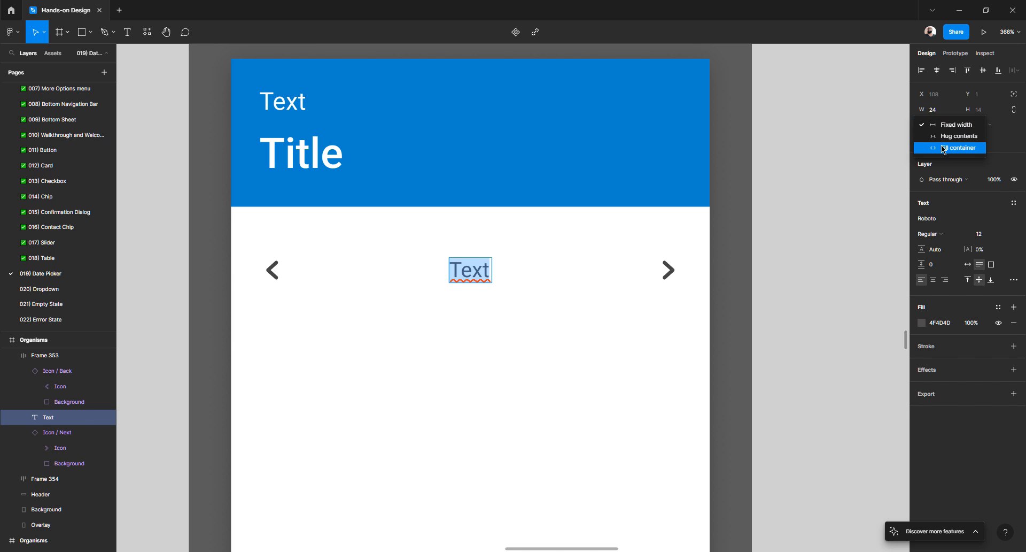
click(944, 148)
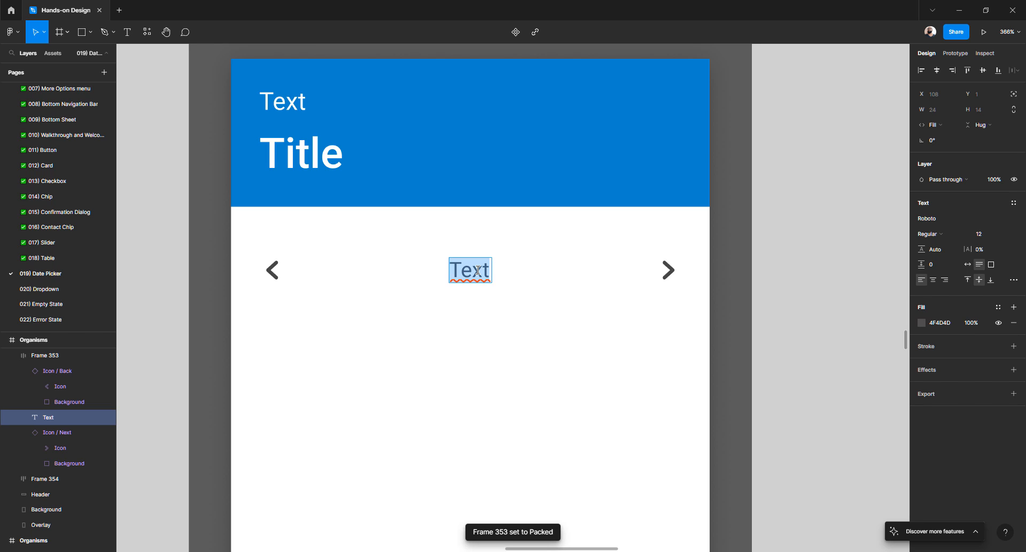
text(asdfasdfasdfasdf)
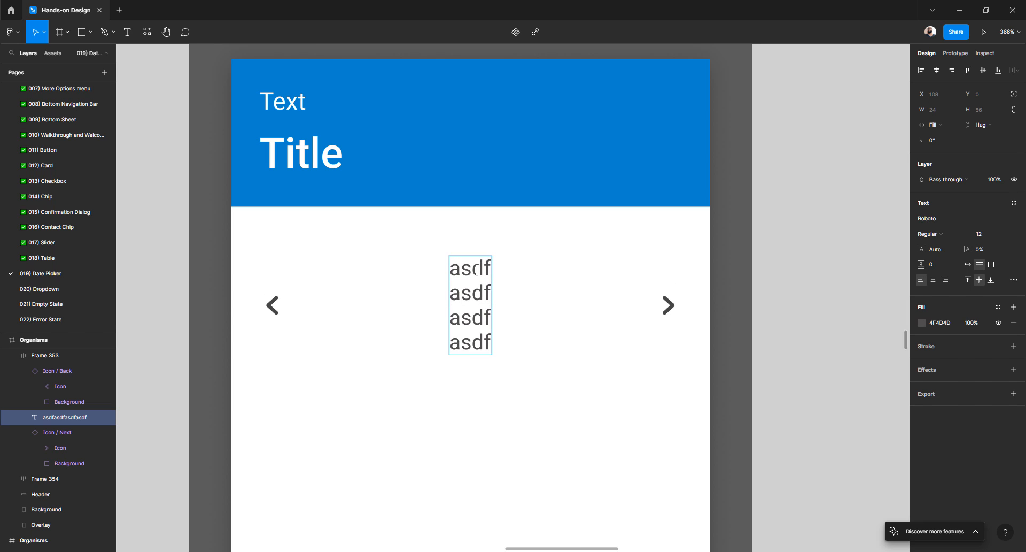
- Set the navigation label's width to Hug contents and shorten its text to "a"
click(939, 125)
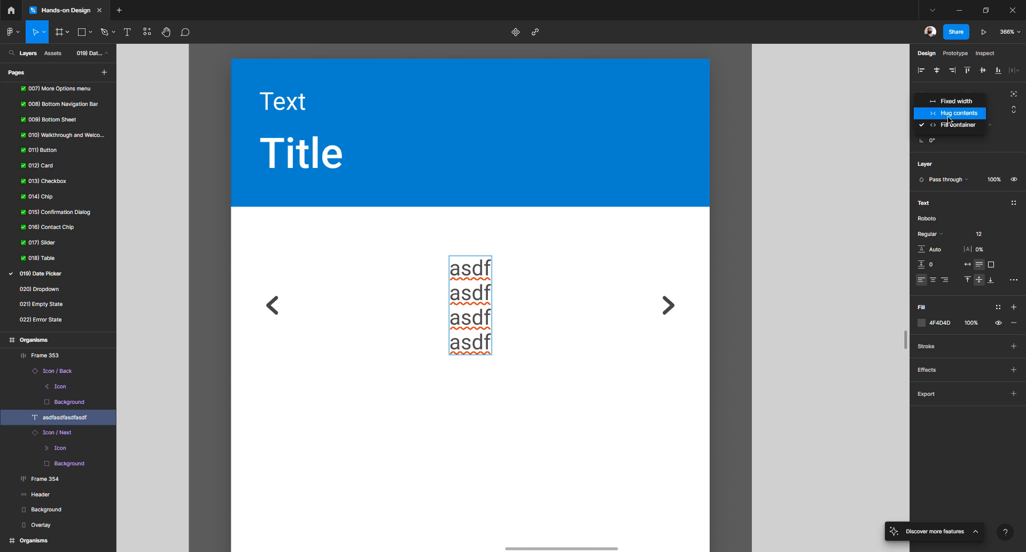
click(951, 112)
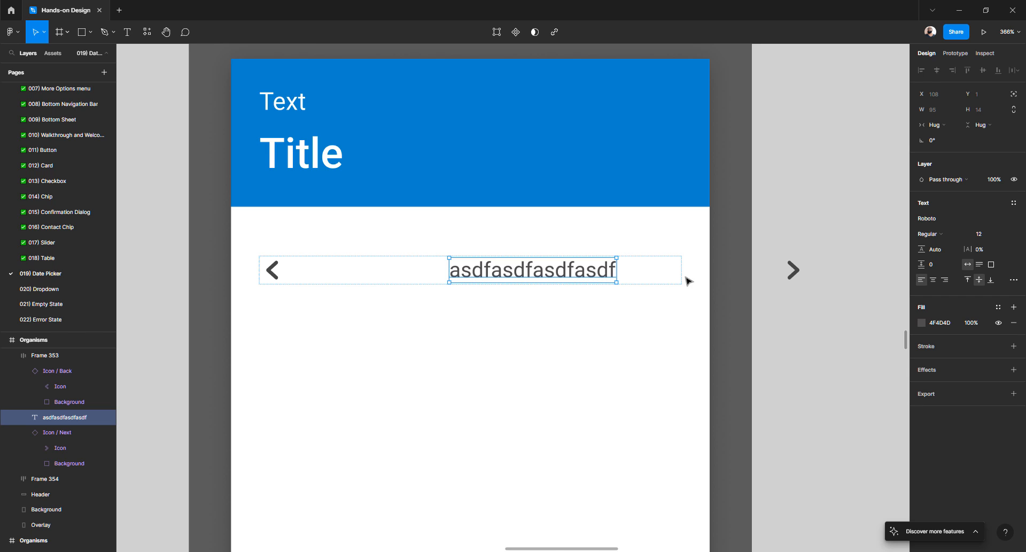
double_click(574, 273)
text(a)
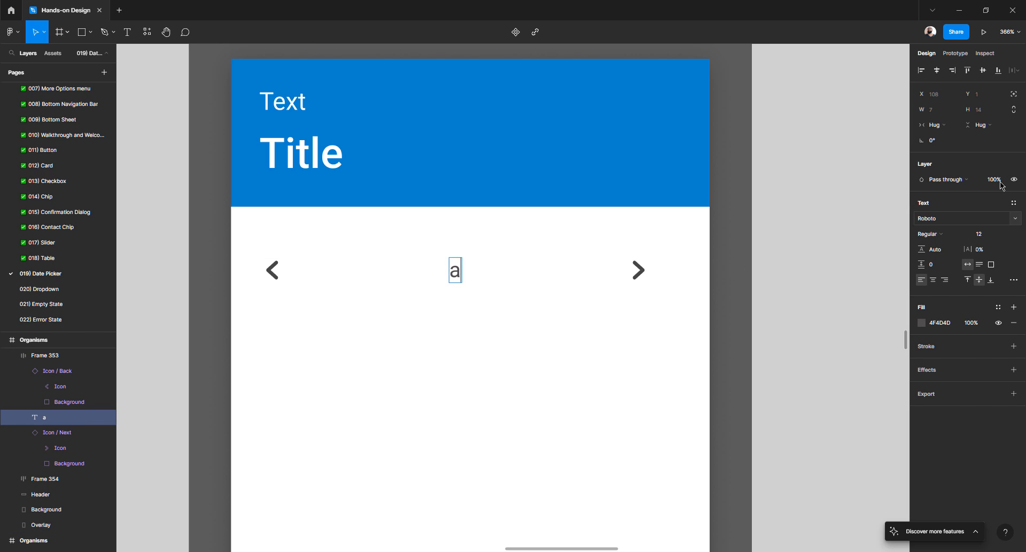
key(Escape)
key(Escape)
- Measure the navigation row's margins and set its horizontal constraint to Left and right
click(456, 275)
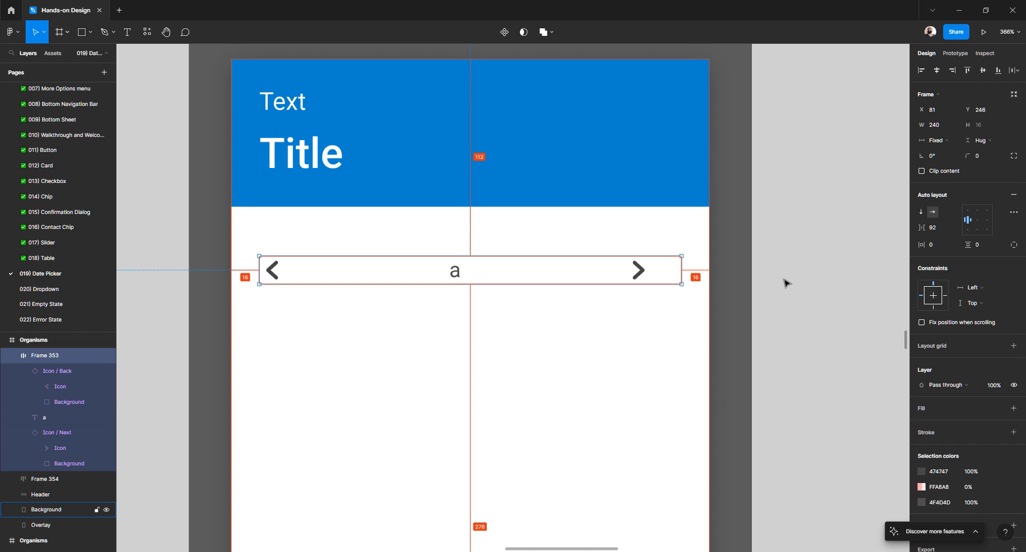
click(950, 141)
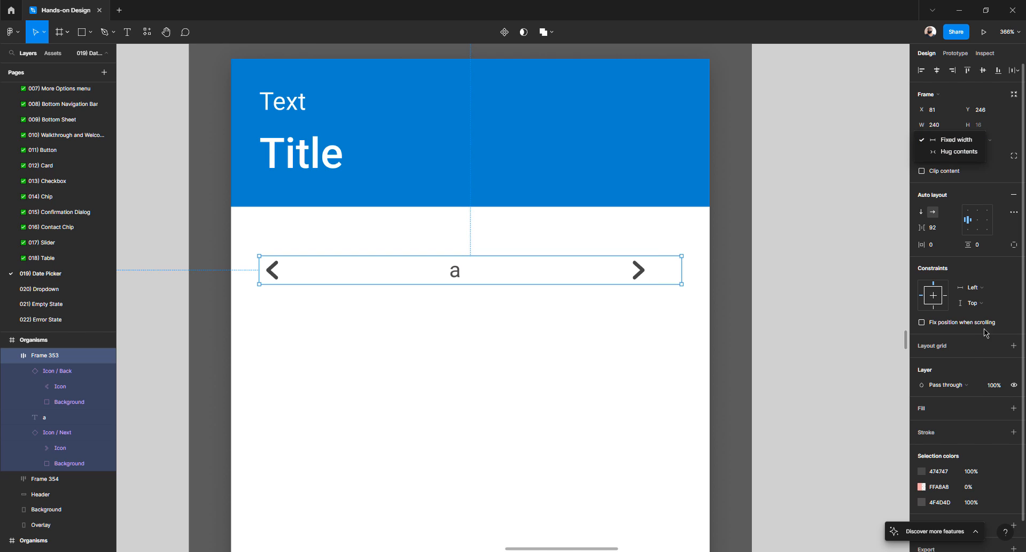
click(977, 290)
click(982, 290)
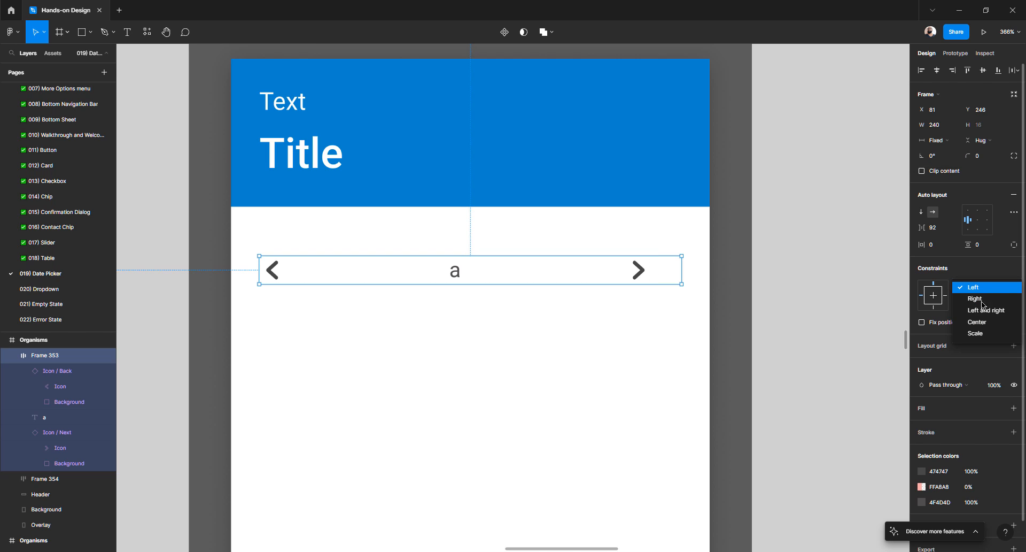
click(984, 311)
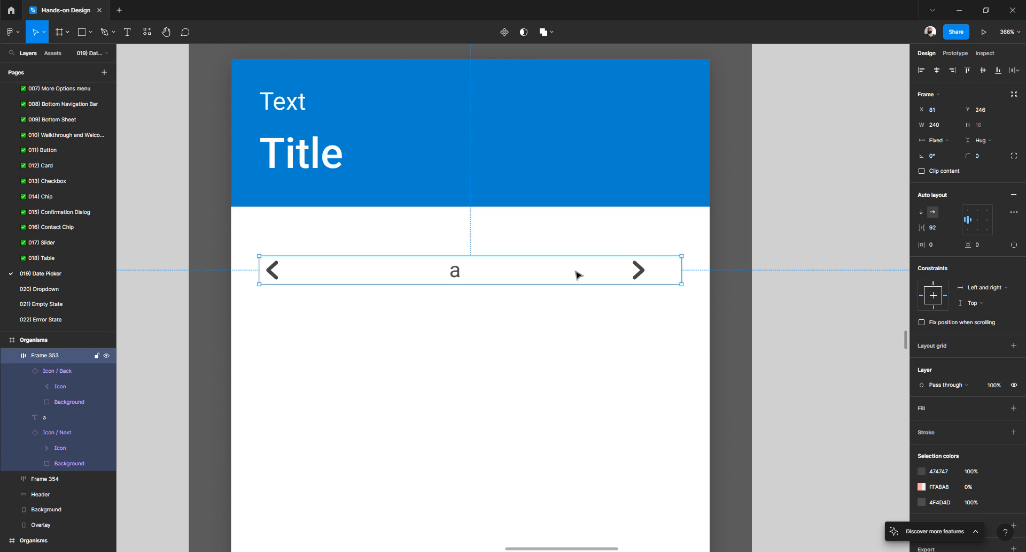
- Set the navigation row's width to Hug contents and check its margins within the card
click(937, 140)
click(940, 153)
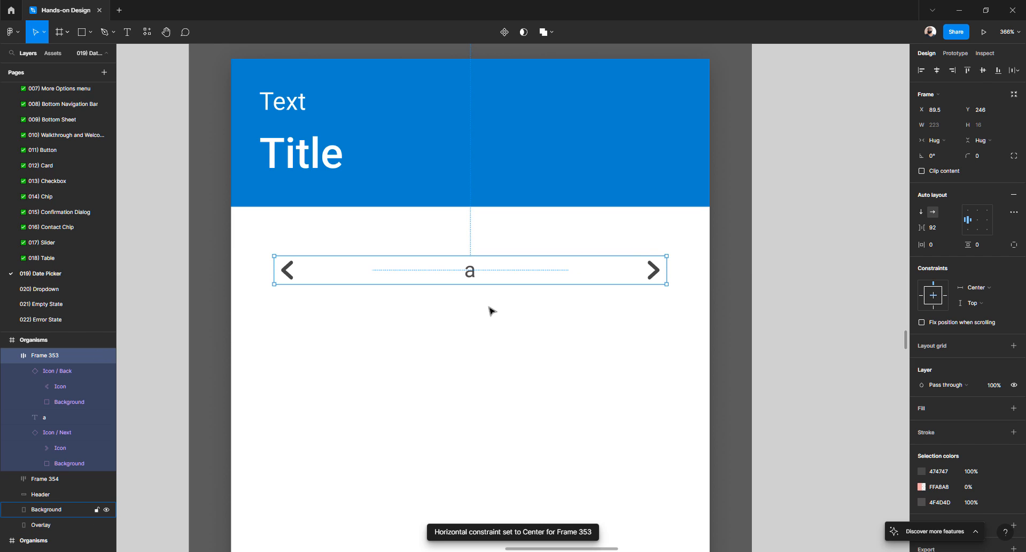
key(alt)
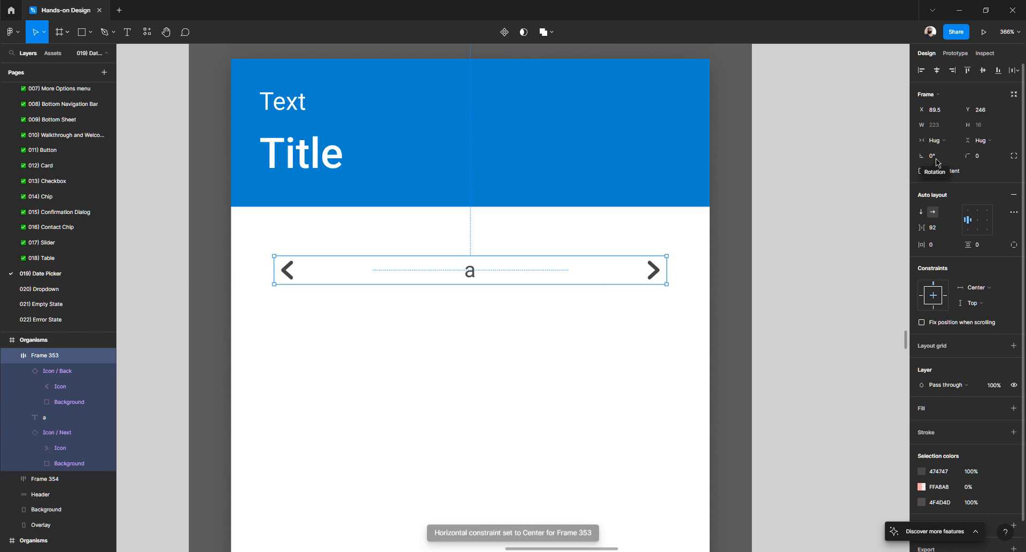
- Replace the navigation label's text with "adfasdfsdf" to test how the row resizes
double_click(470, 271)
double_click(471, 271)
text(adfasdf)
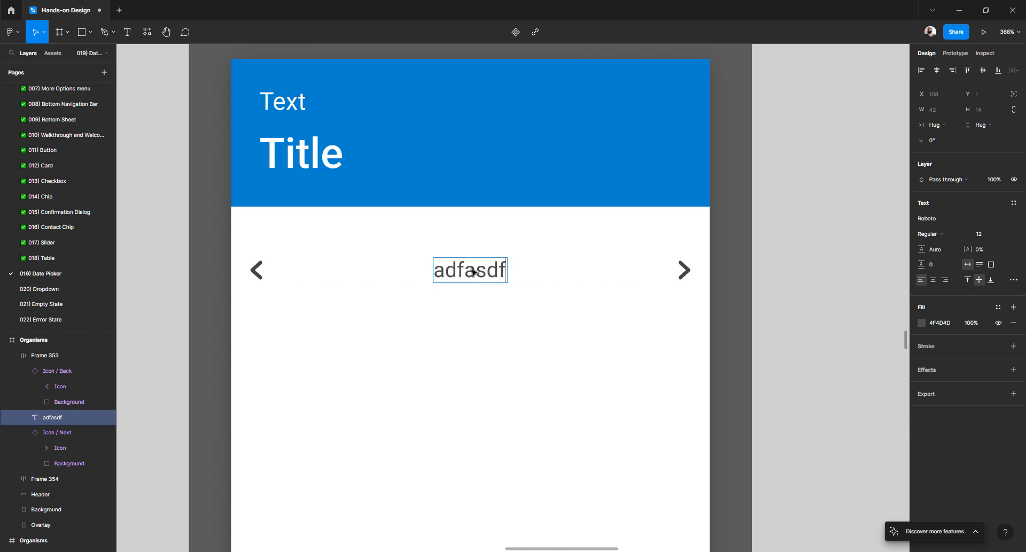
text(sdf)
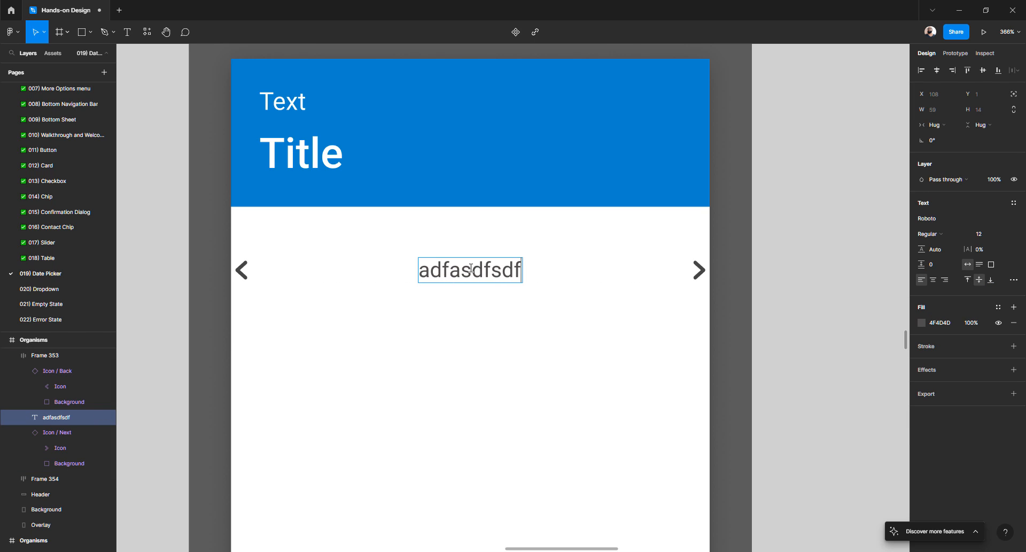
key(Escape)
- Set the navigation label's width to Fill container and replace its text with "adfasdfasdfasdfasdfasdfas asdfa"
click(940, 126)
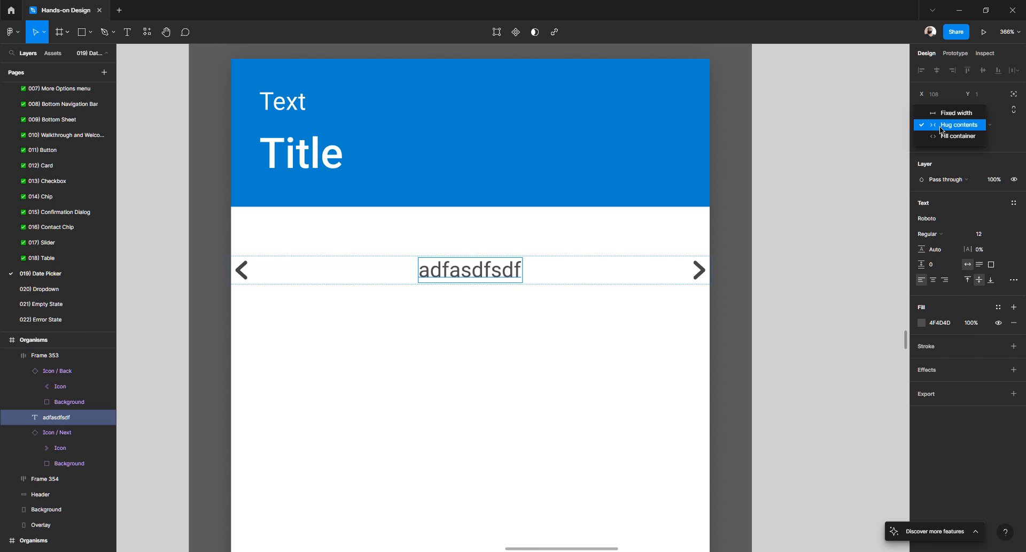
click(942, 136)
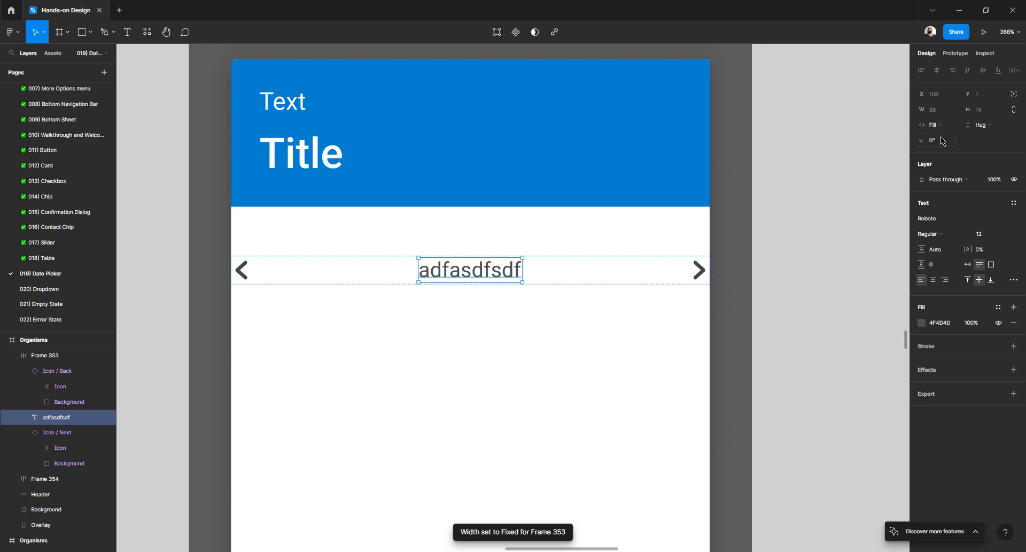
double_click(473, 272)
text(adfasdfasdfasdfa)
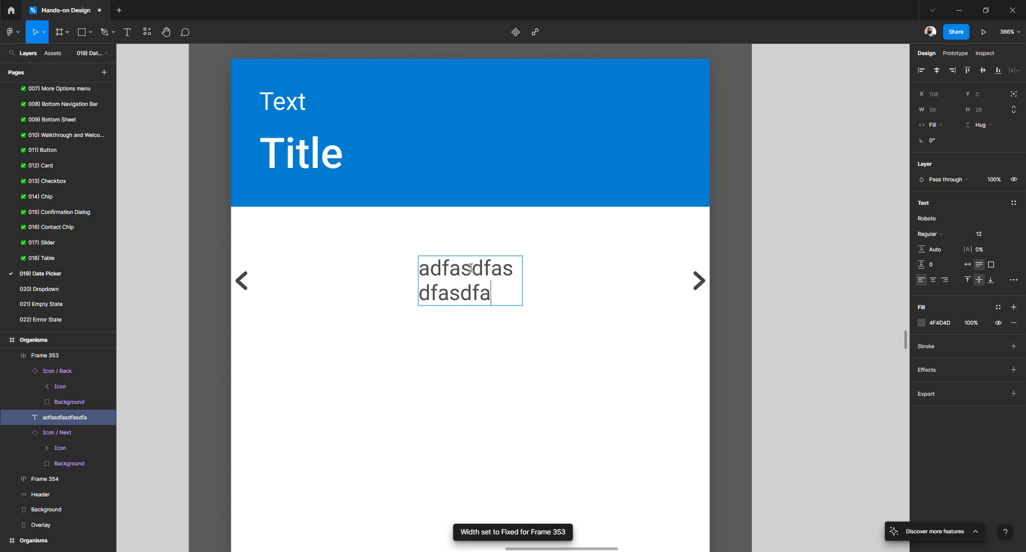
text(sdfasdfas asdf)
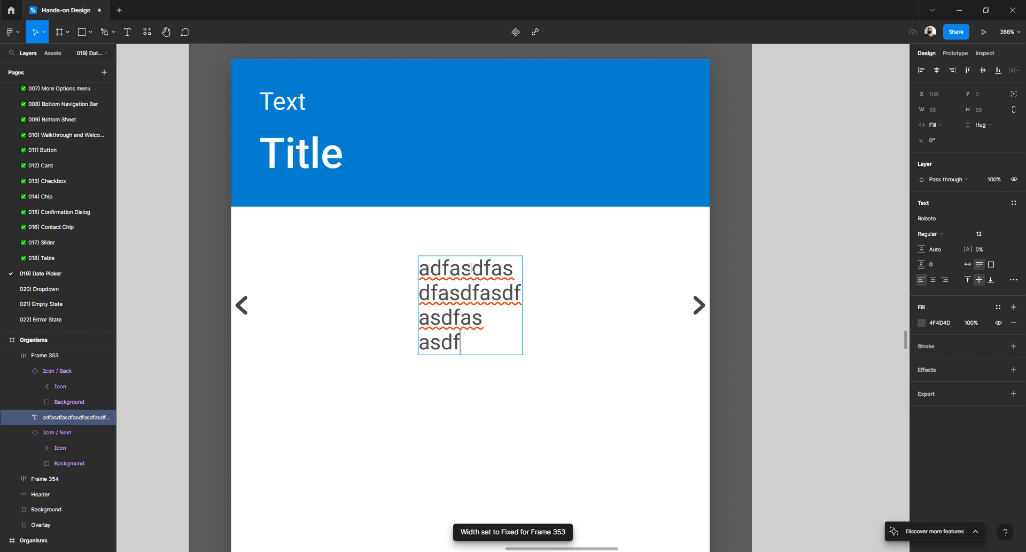
text(a)
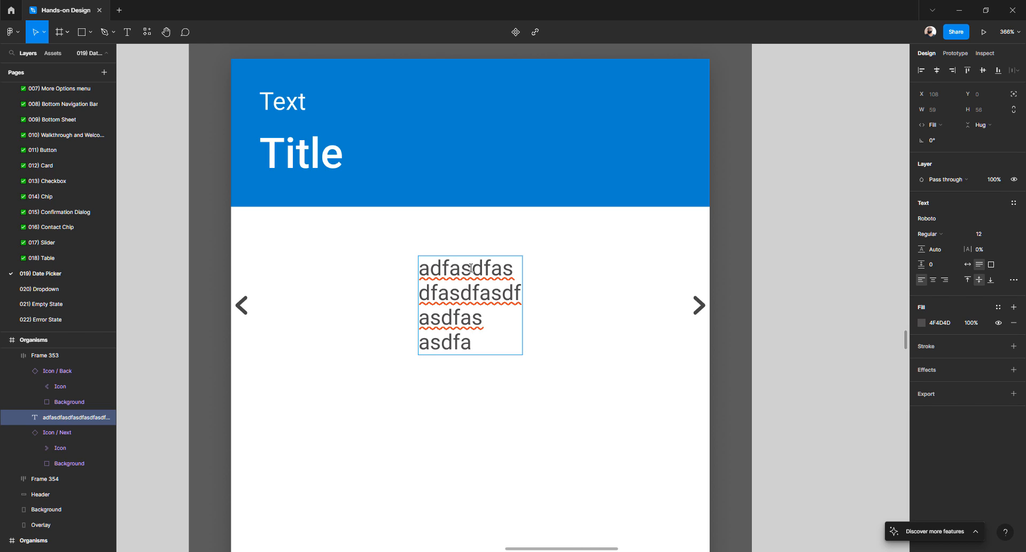
key(Escape)
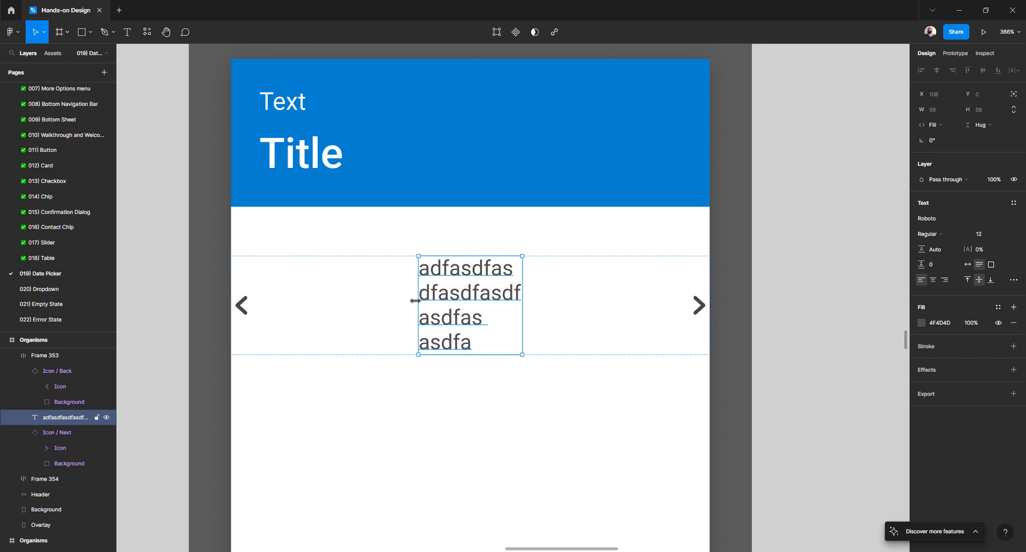
- Widen the navigation label's text box so the test text wraps onto fewer lines, and clear the selection
drag(415, 300, 358, 302)
key(Escape)
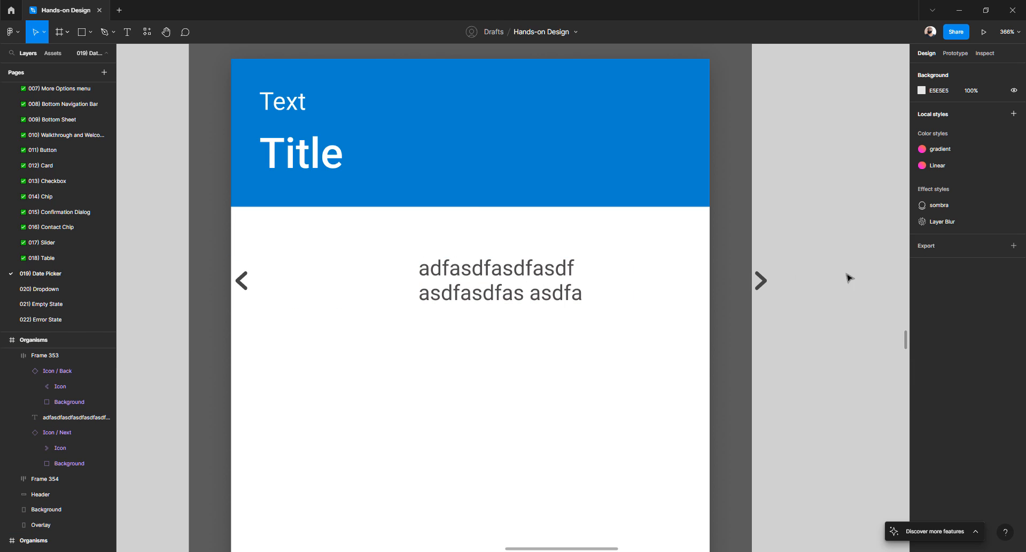
- Try Hug contents on the navigation row's width, switch it back to Fixed, and narrow the row toward the card's edges
click(551, 272)
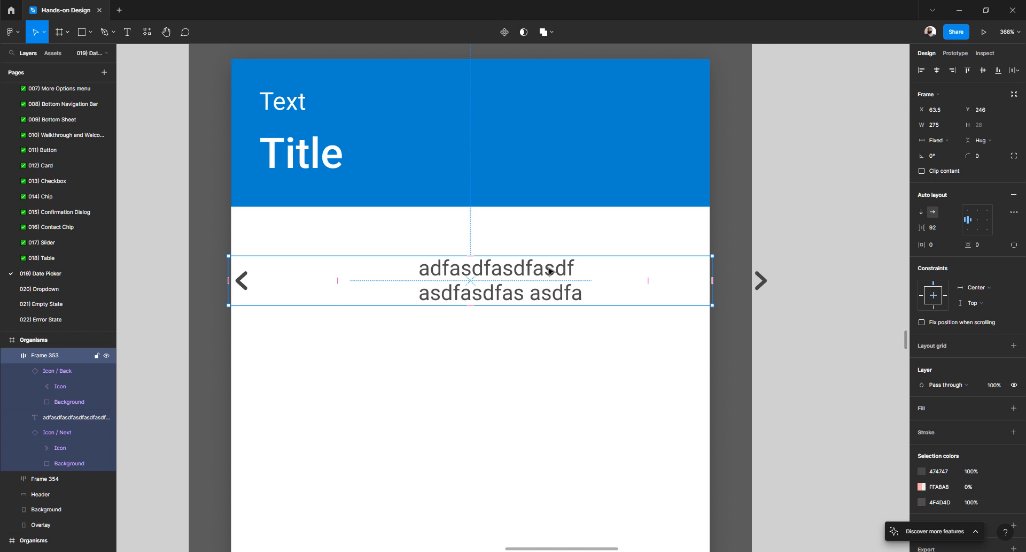
click(943, 142)
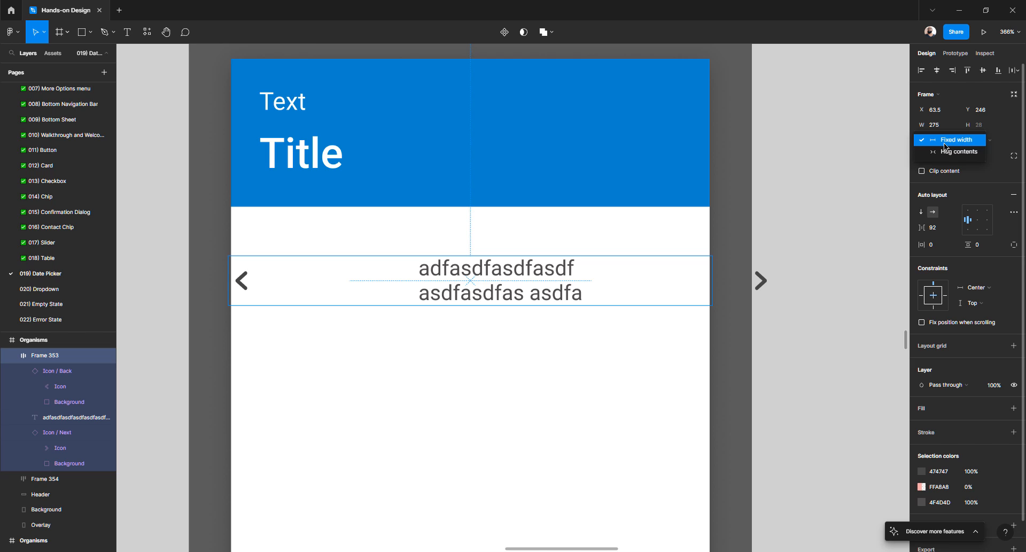
click(945, 152)
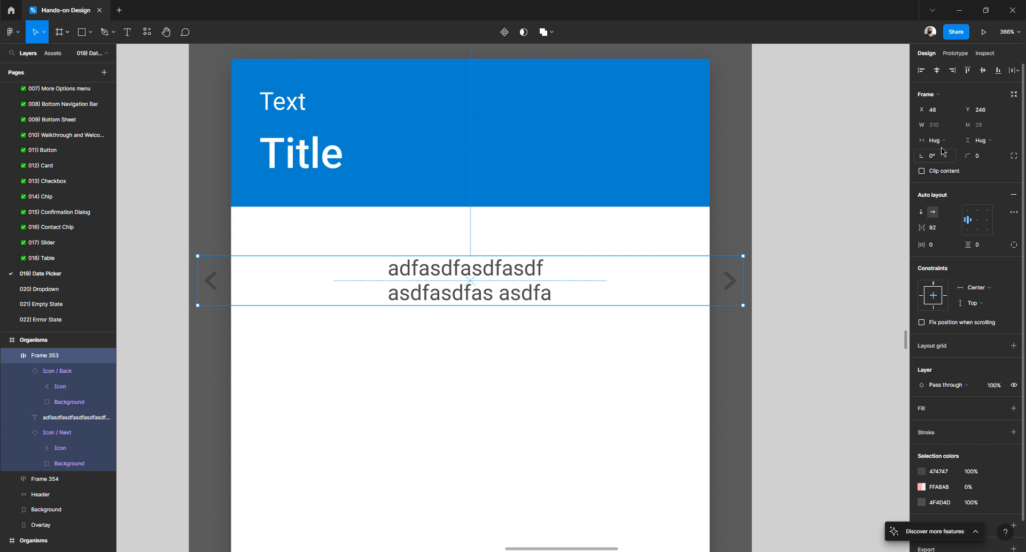
click(942, 140)
click(944, 129)
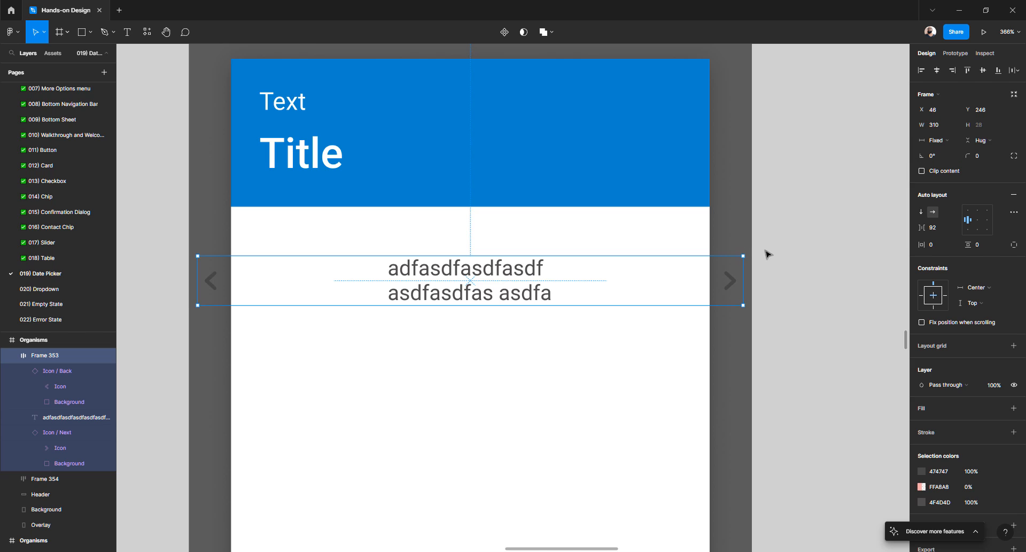
drag(743, 271, 709, 272)
drag(201, 279, 228, 289)
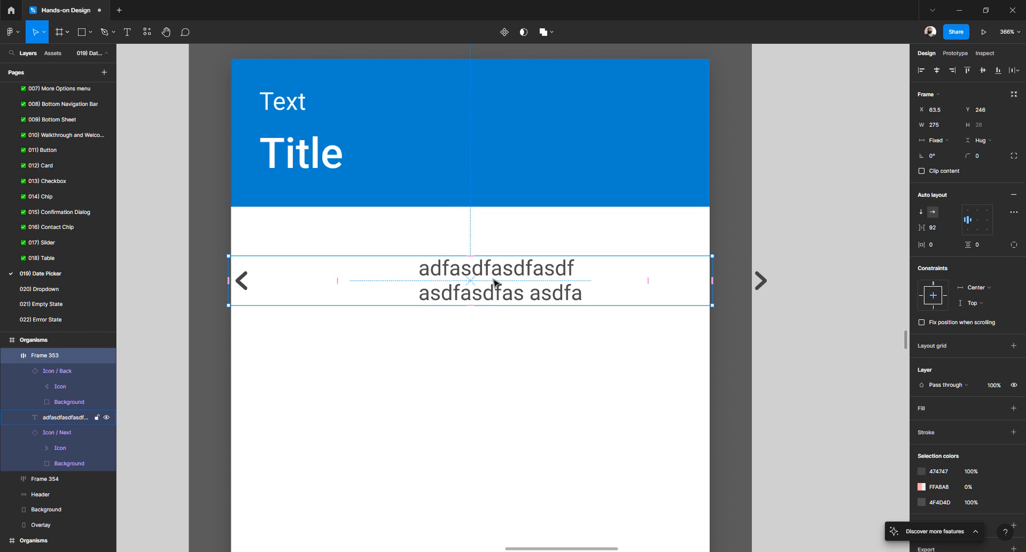
- Undo the resizing and text tests on the navigation row back to its original "Text" label
double_click(496, 281)
key(ctrl+z)
key(ctrl+z)
key(ctrl+z)
key(ctrl+z)
key(ctrl+z)
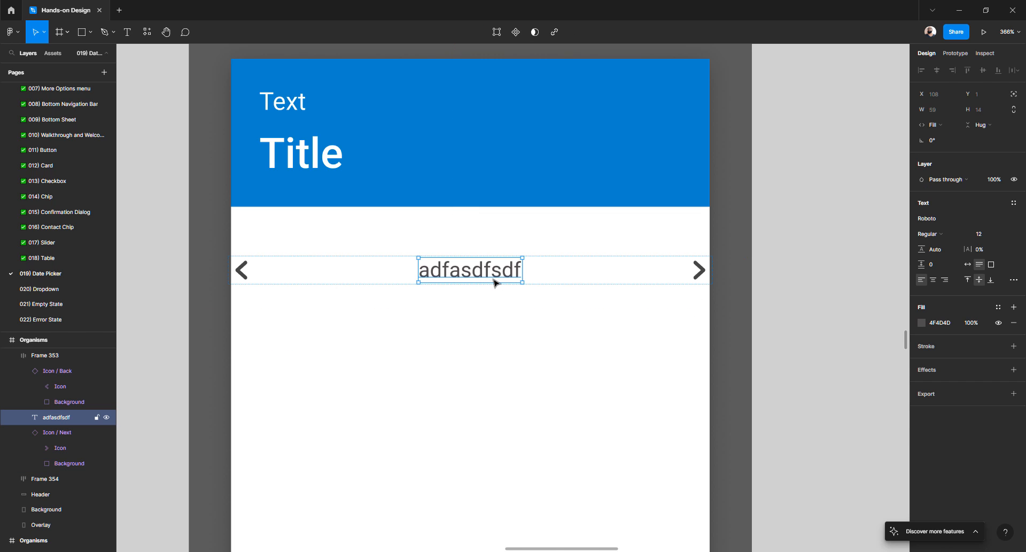
key(ctrl+z)
key(ctrl+z)
key(ctrl+z)
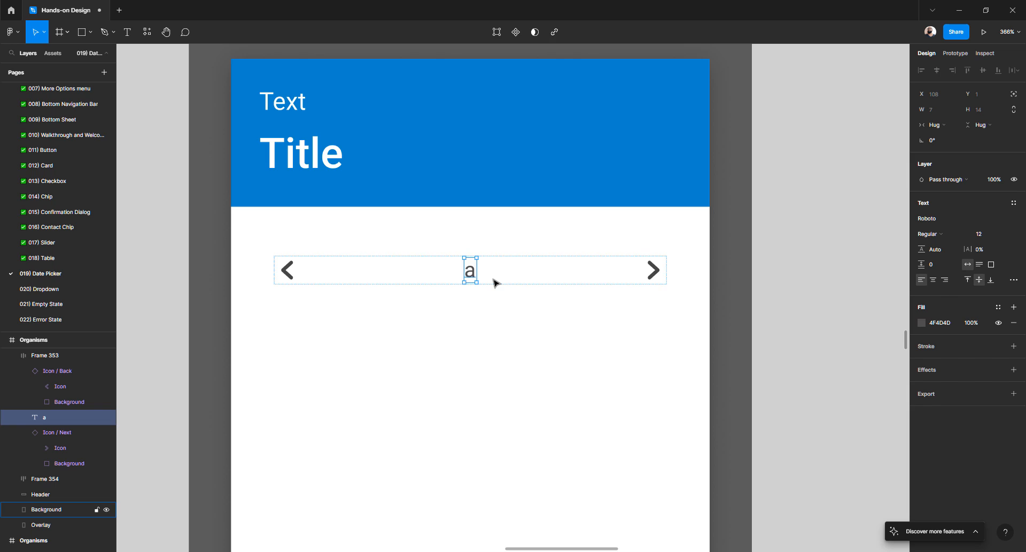
key(ctrl+z)
key(ctrl+z)
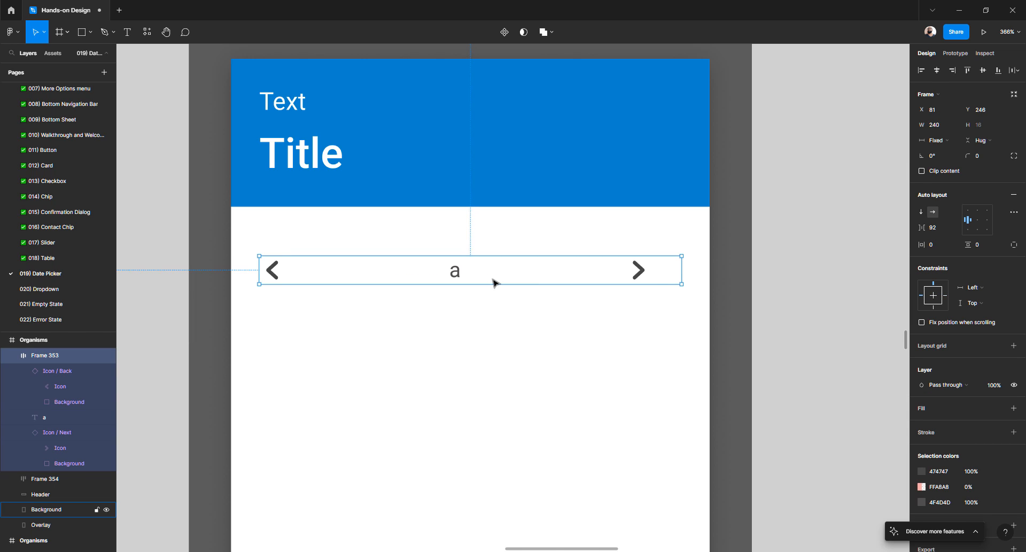
key(ctrl+shift+z)
key(ctrl+shift+z)
key(ctrl+shift+z)
key(ctrl+shift+z)
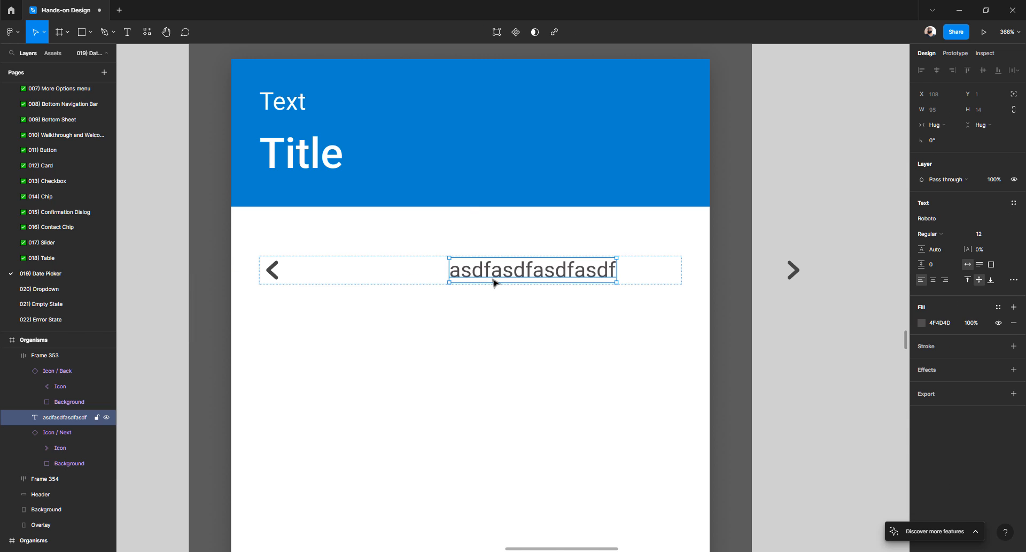
key(ctrl+z)
key(ctrl+z)
key(ctrl+z)
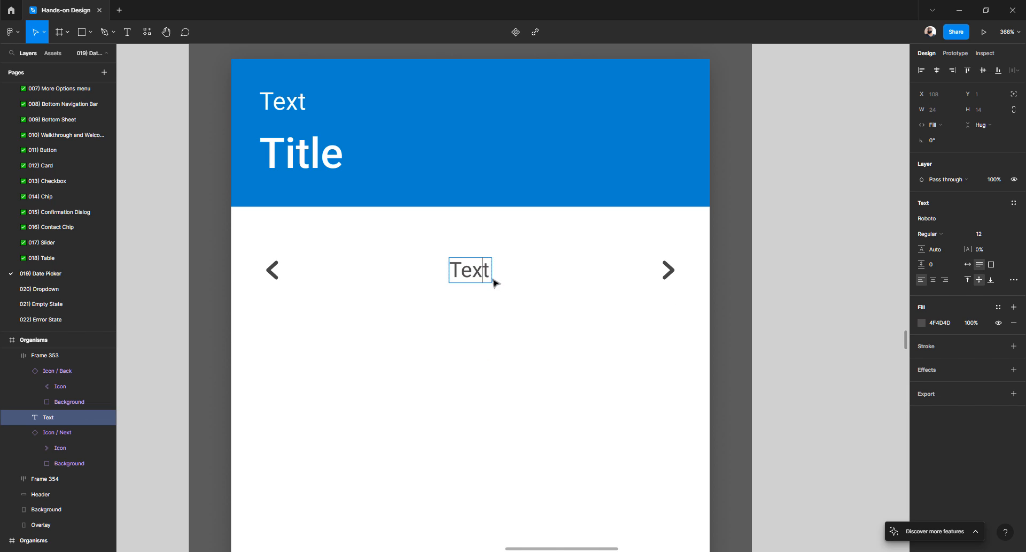
key(Escape)
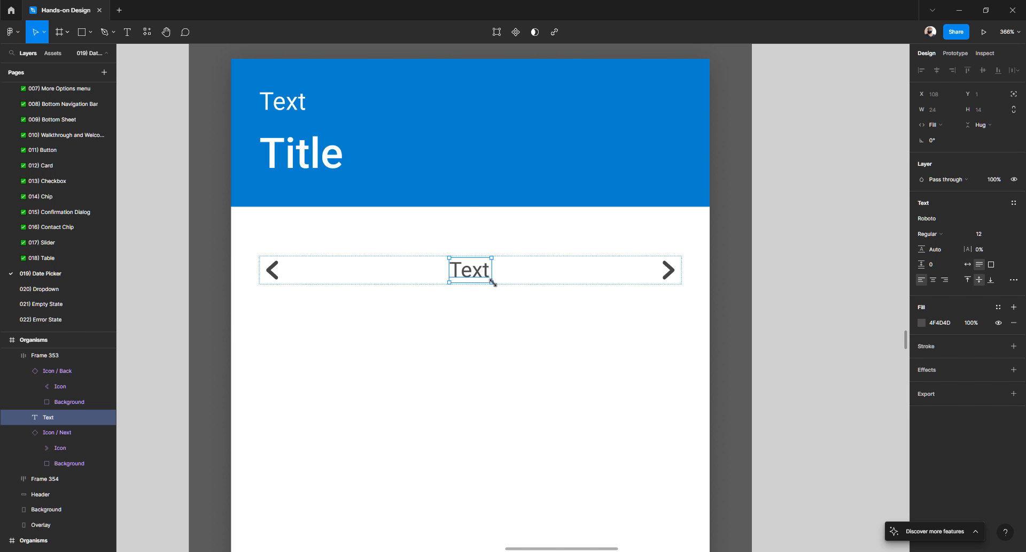
- Check the navigation row's margins within the white card
click(843, 279)
click(676, 277)
key(alt)
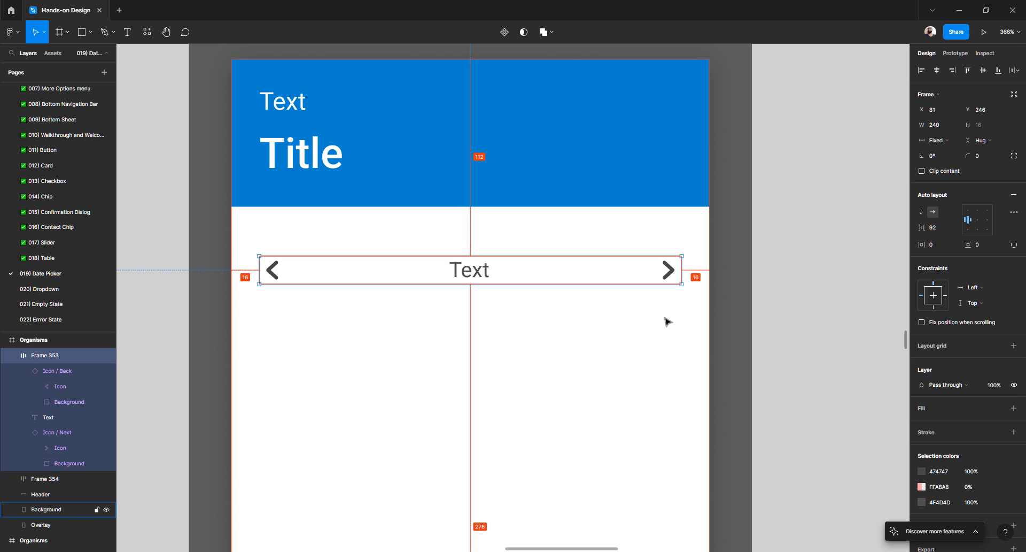
- Centre-align the navigation label's text, testing it with "asdfa" and undoing the test text
click(477, 274)
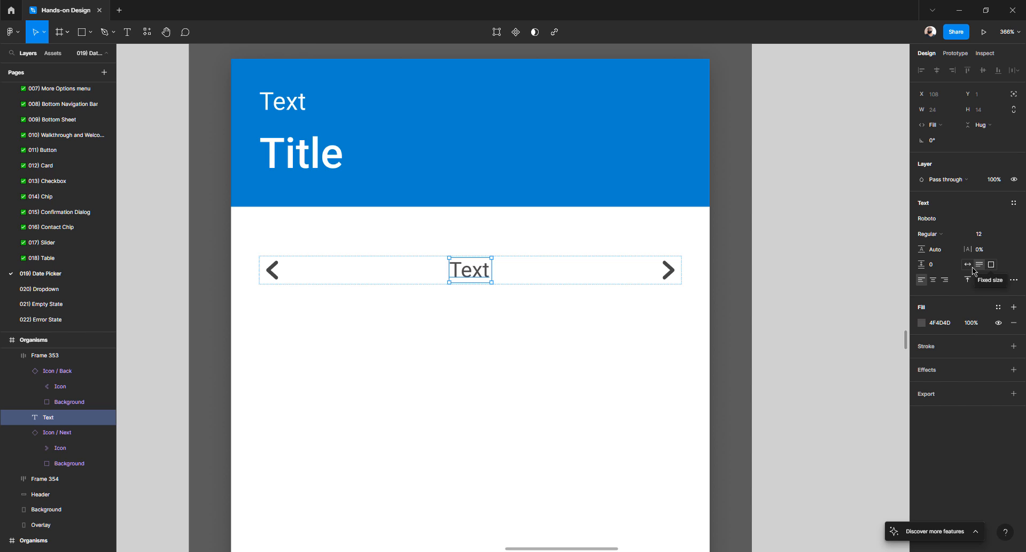
click(934, 280)
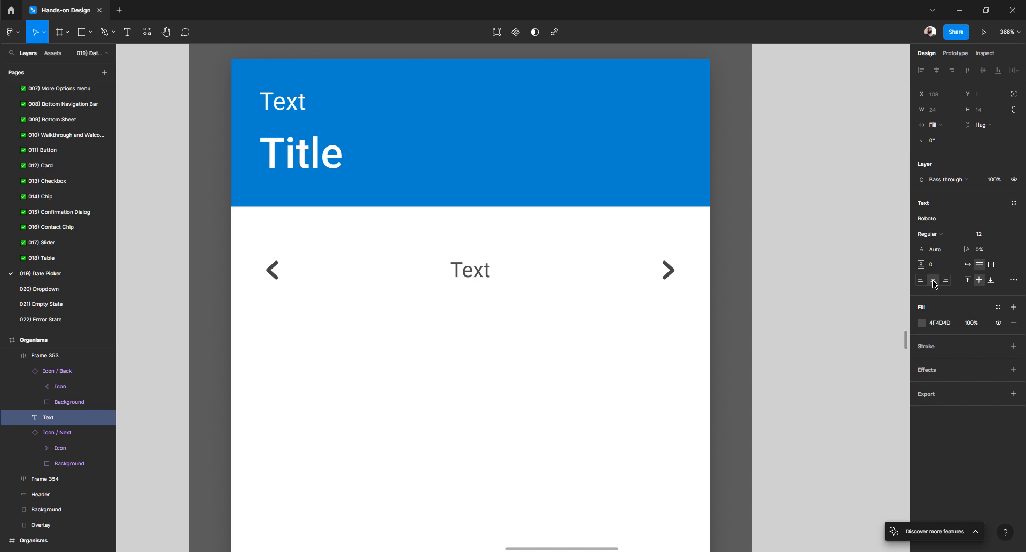
double_click(470, 272)
text(asdfa)
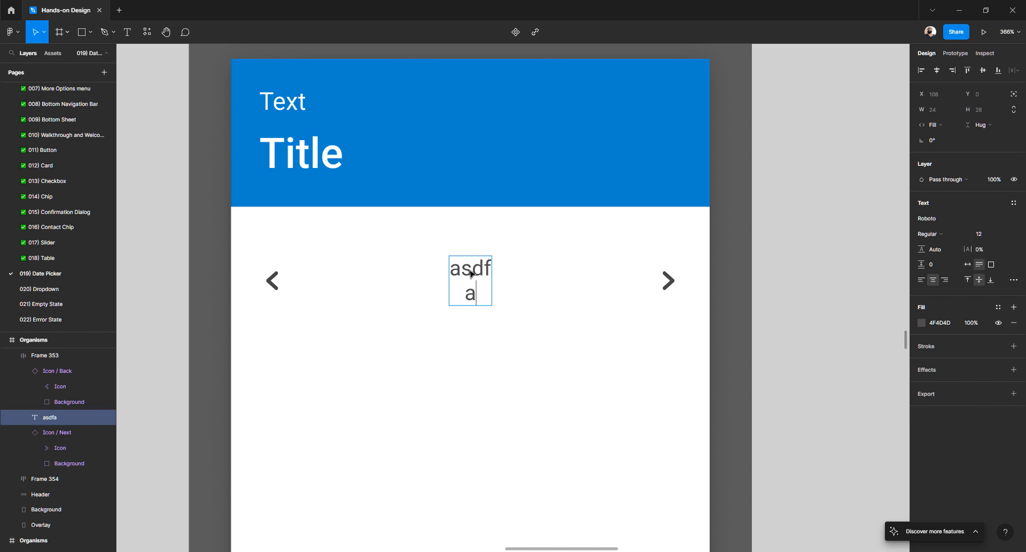
key(ctrl+z)
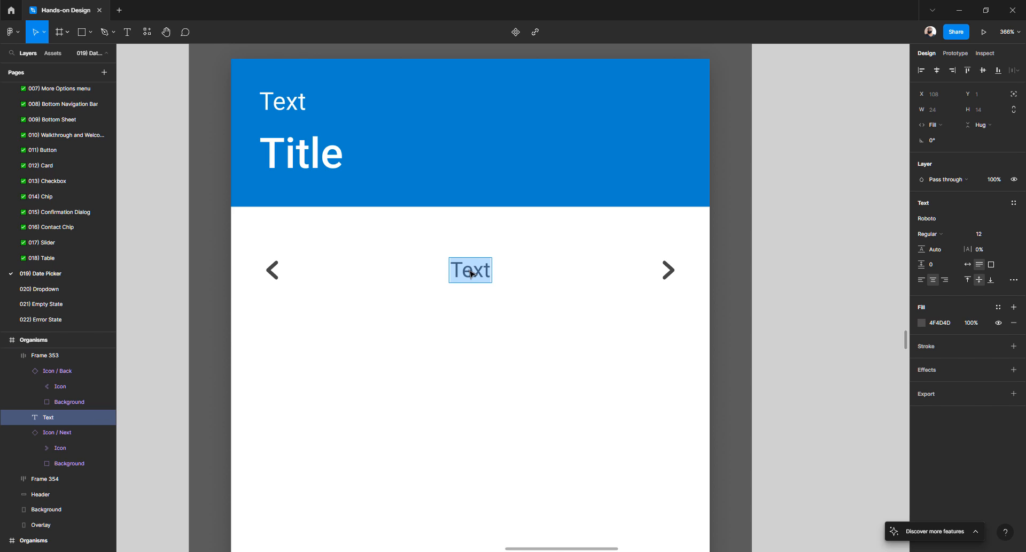
key(Escape)
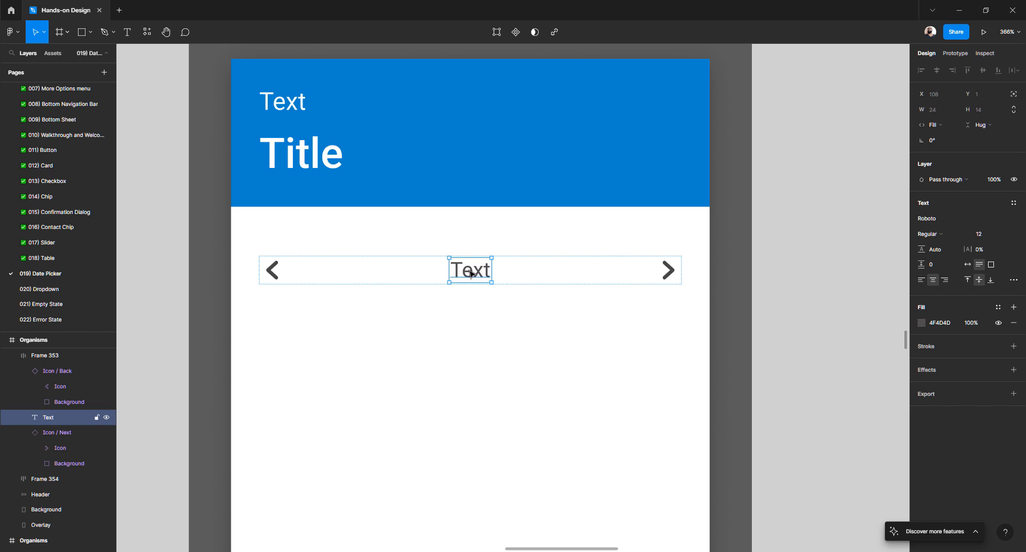
- Try the label at Fixed size with the text "asdfasd", try Auto width on it, and undo the text and width changes
click(992, 269)
double_click(473, 269)
text(asd)
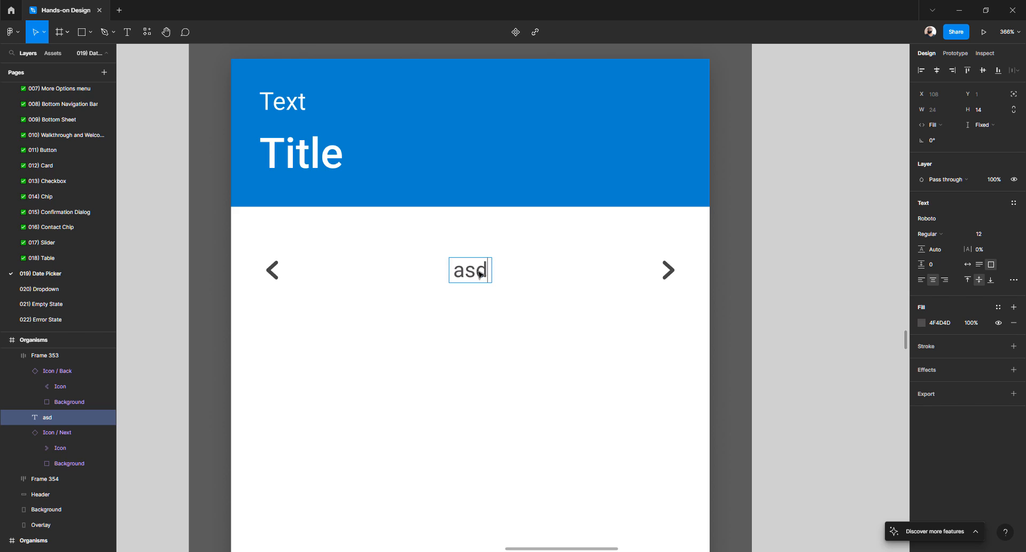
text(fasd)
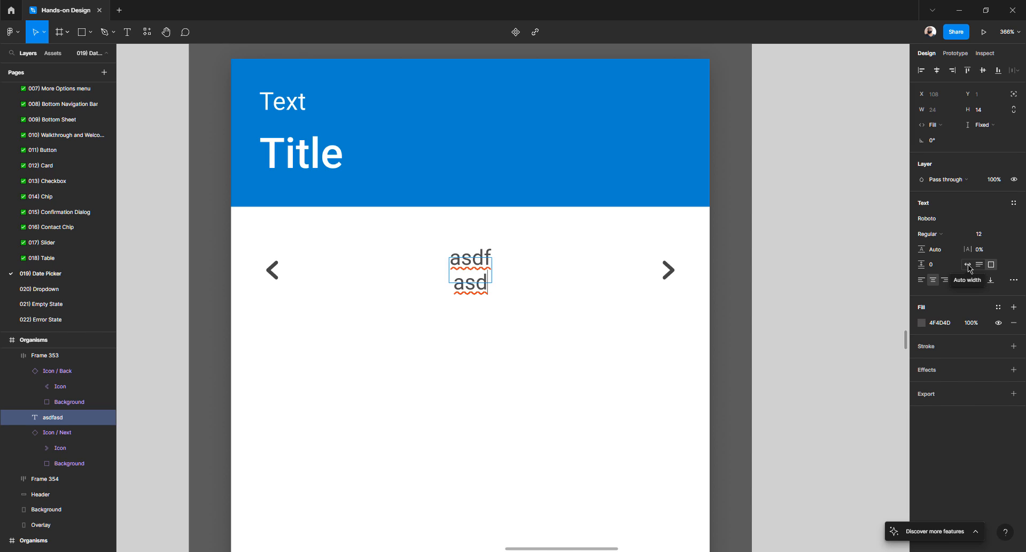
click(969, 265)
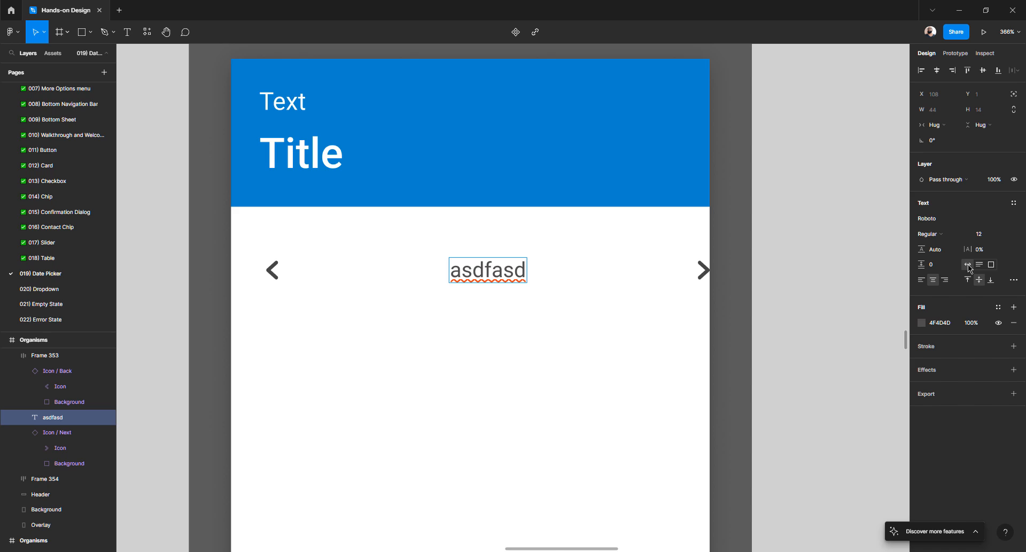
key(ctrl+z)
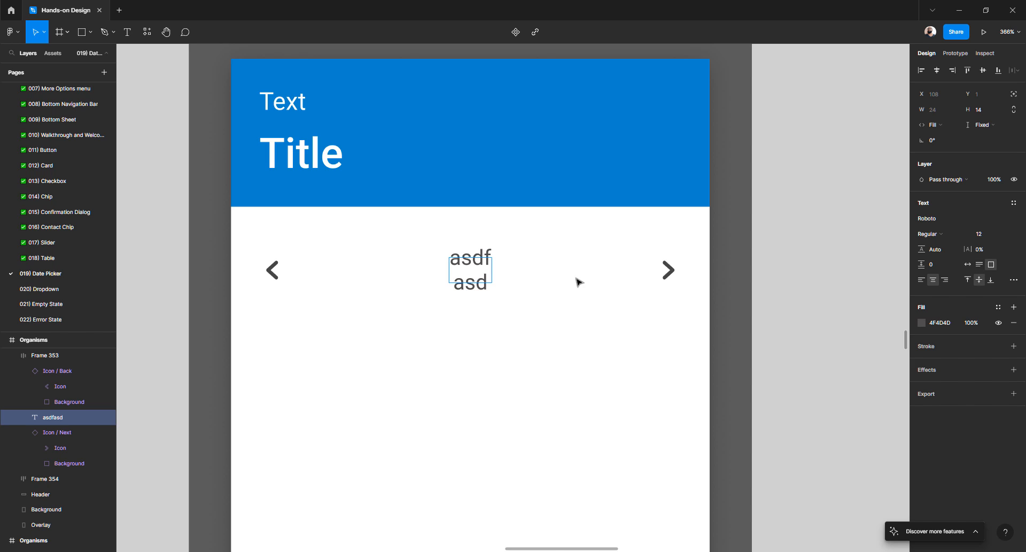
key(ctrl+z)
- Set the navigation label's text box to Auto width and check the next icon's placement in the row
click(969, 265)
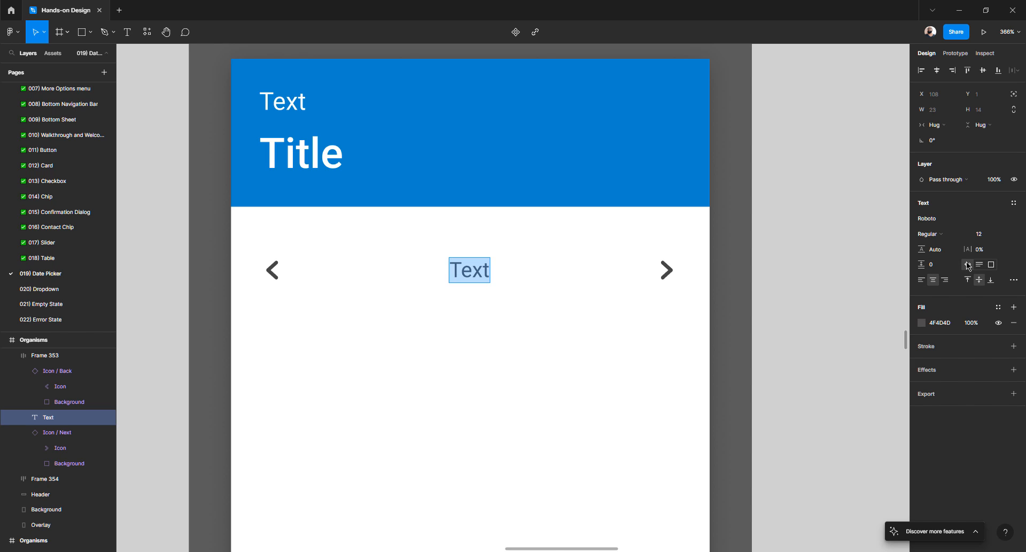
key(Escape)
click(668, 273)
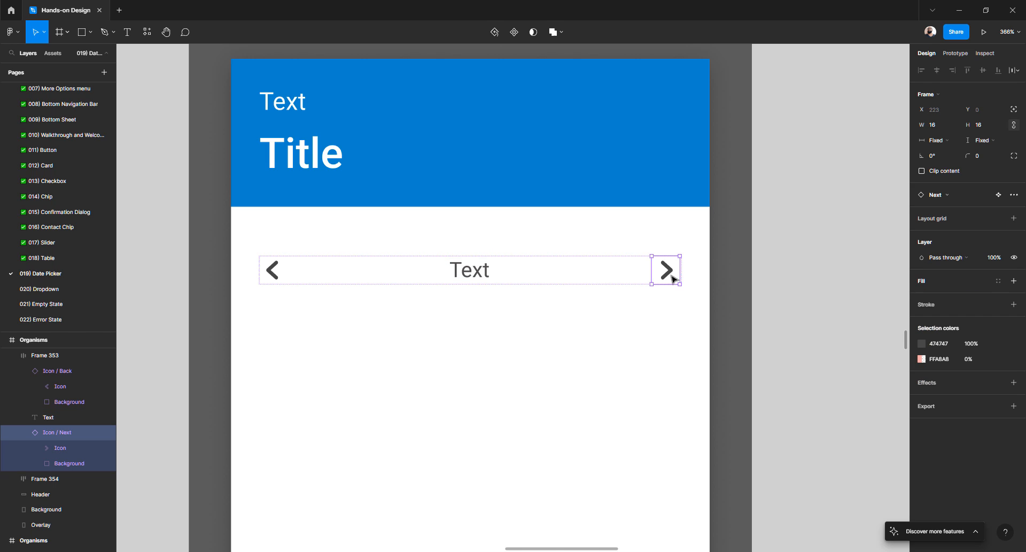
click(698, 317)
- Set the navigation row's auto layout spacing mode to Space between
click(479, 270)
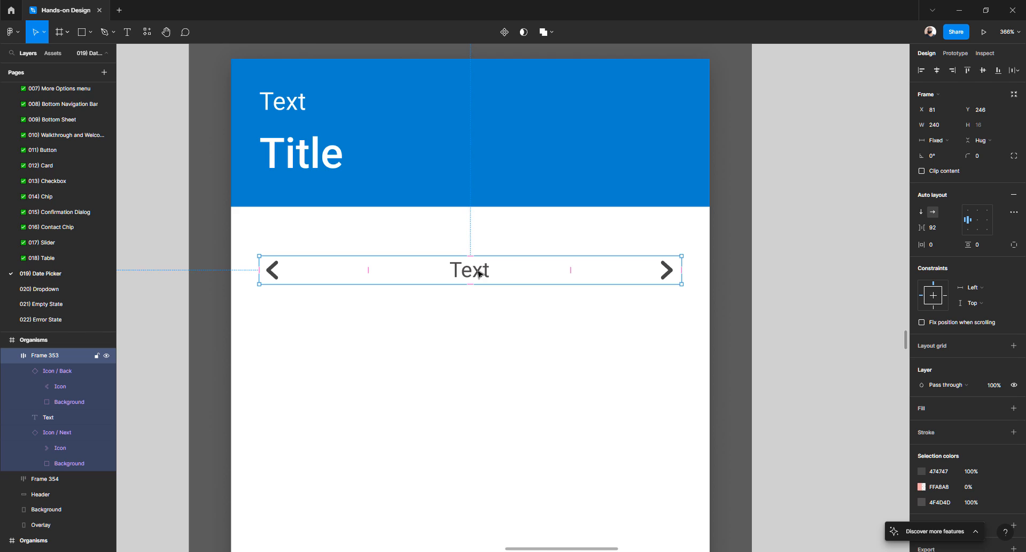
click(1014, 212)
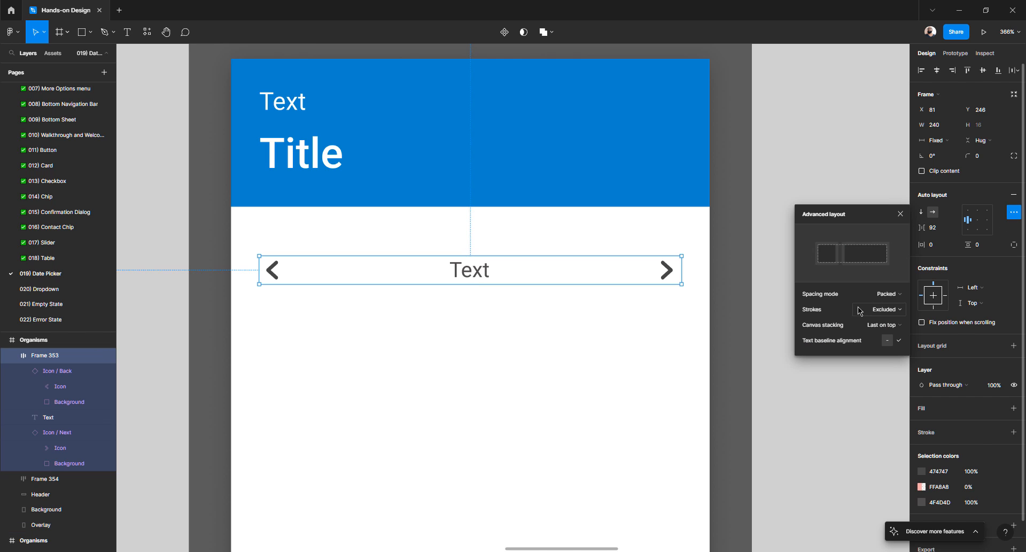
click(886, 294)
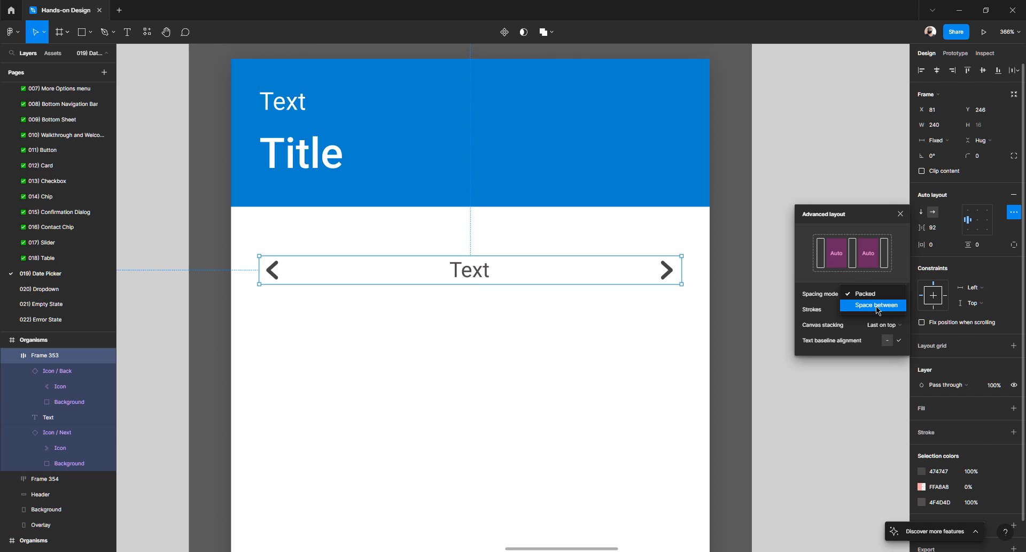
click(878, 305)
click(478, 272)
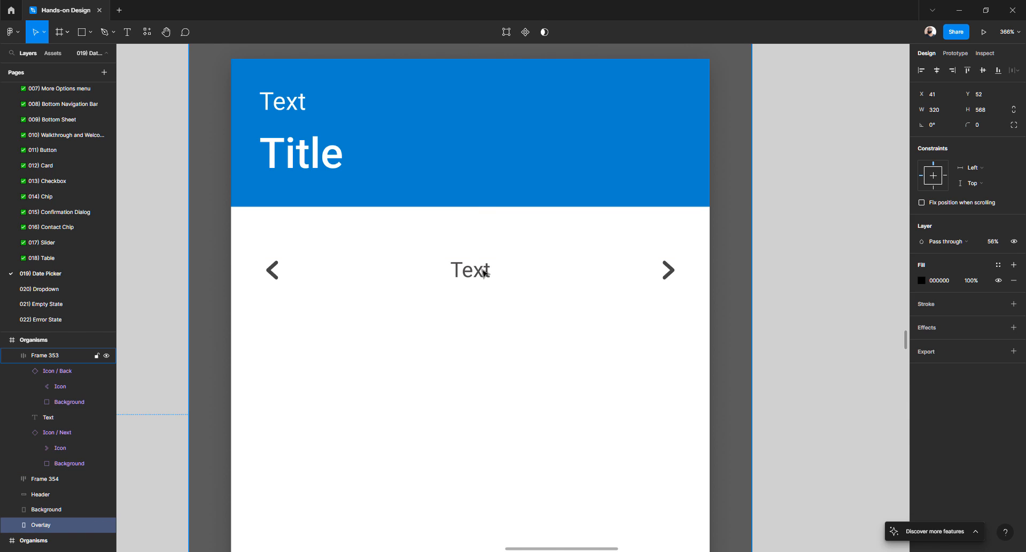
- Replace the navigation label's text with "asdfasdfasdfsdf" and check the row's margins within the card
double_click(477, 272)
text(as)
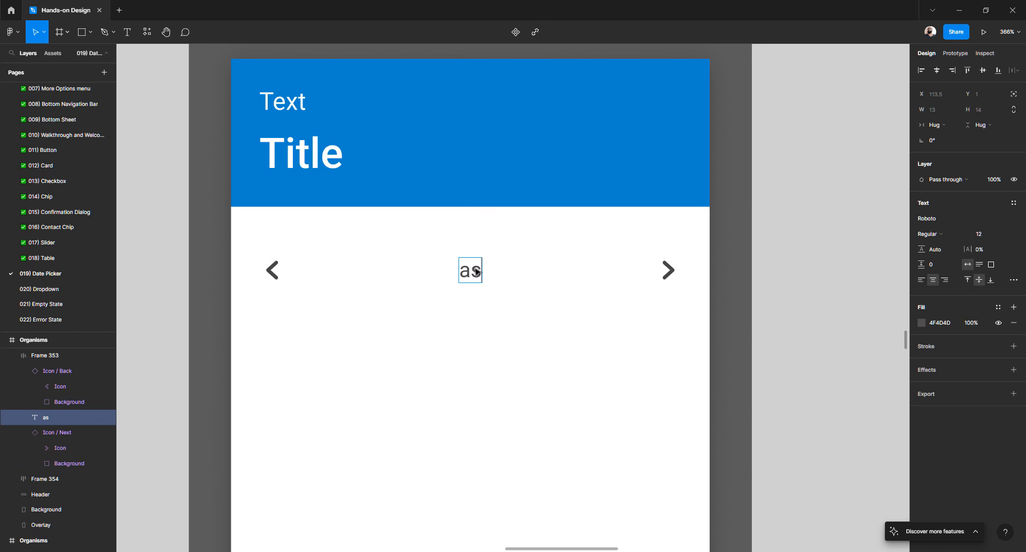
text(dfasdfasdfsdf)
key(Escape)
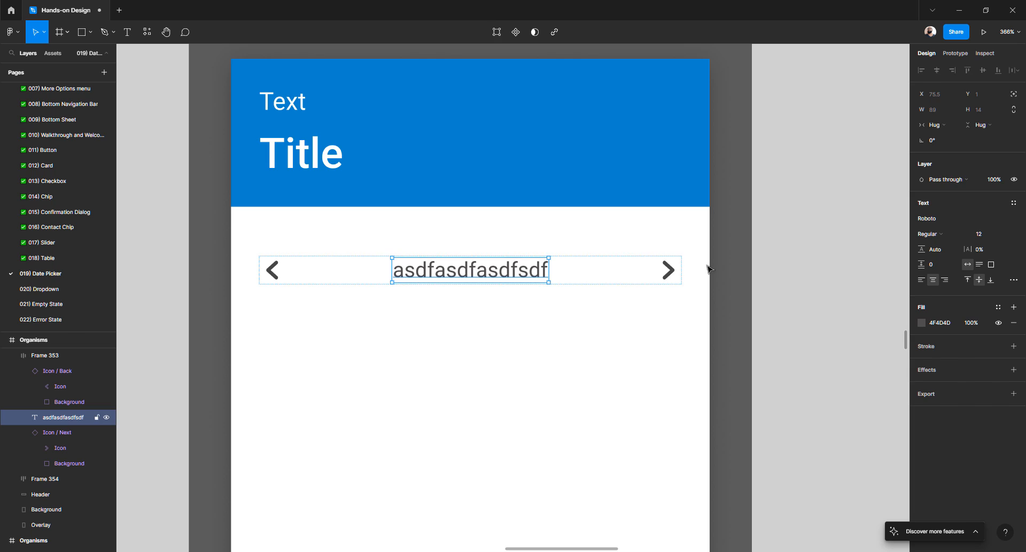
key(Escape)
click(662, 276)
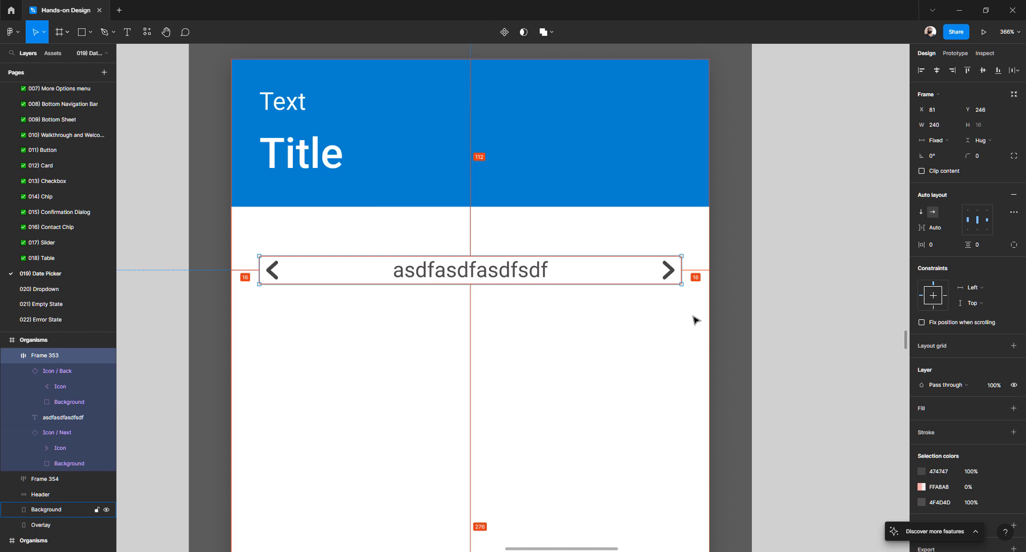
- Review the label's Auto width setting and the row's Space between spacing mode
click(507, 274)
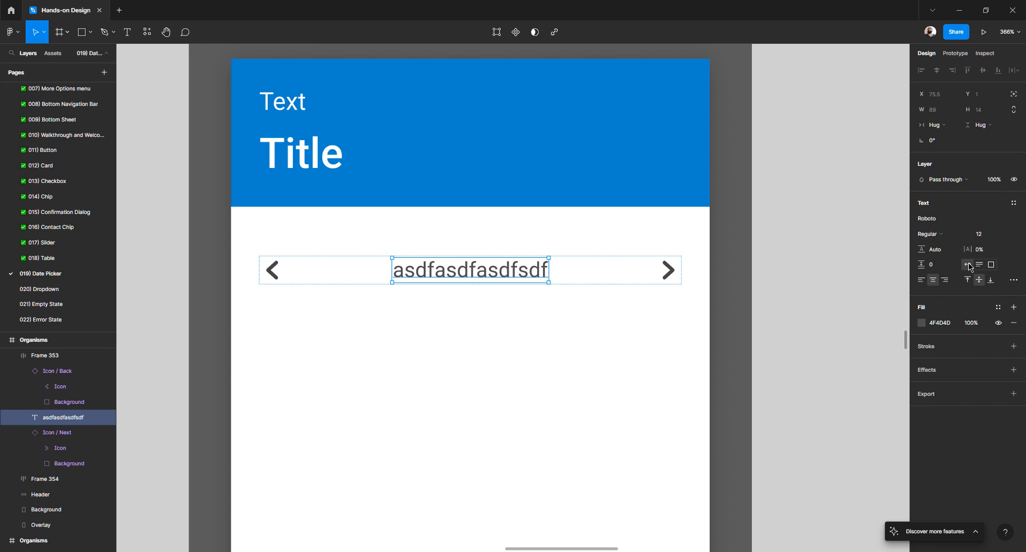
key(Escape)
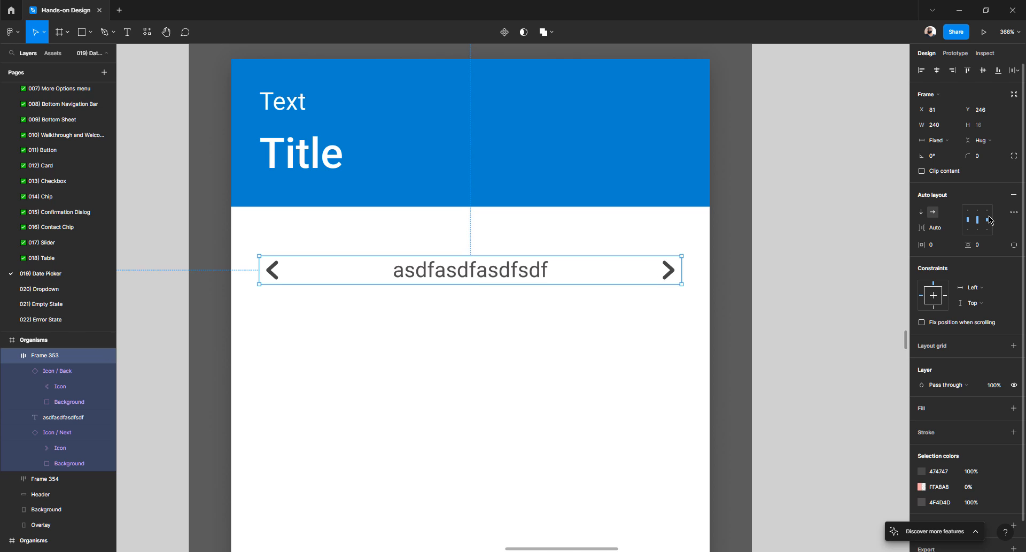
click(1014, 212)
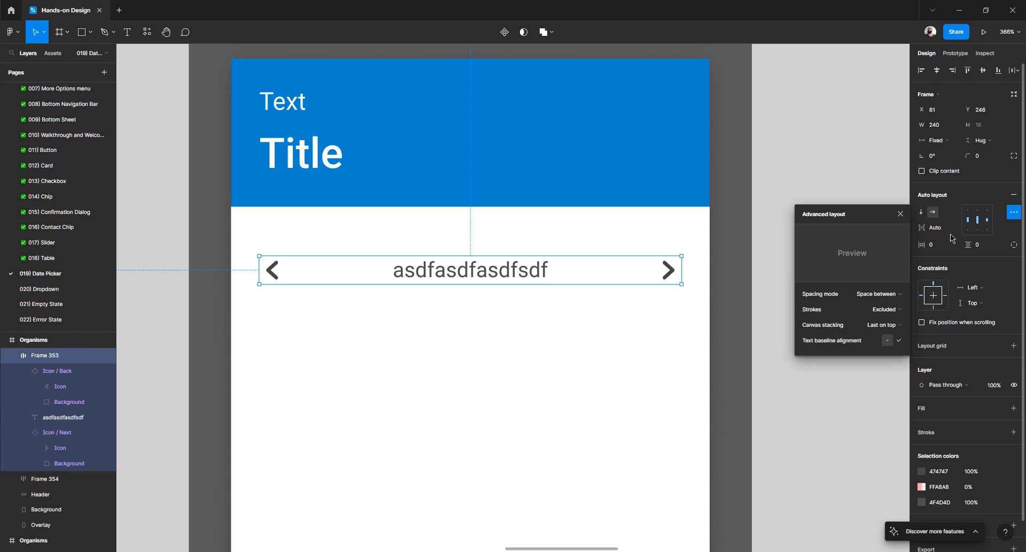
click(895, 299)
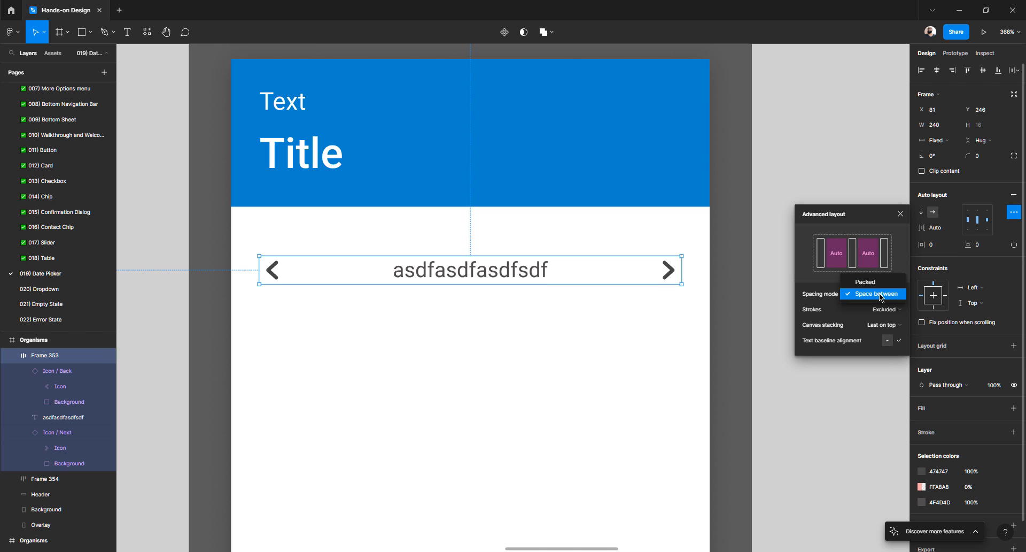
click(881, 295)
click(741, 295)
double_click(505, 278)
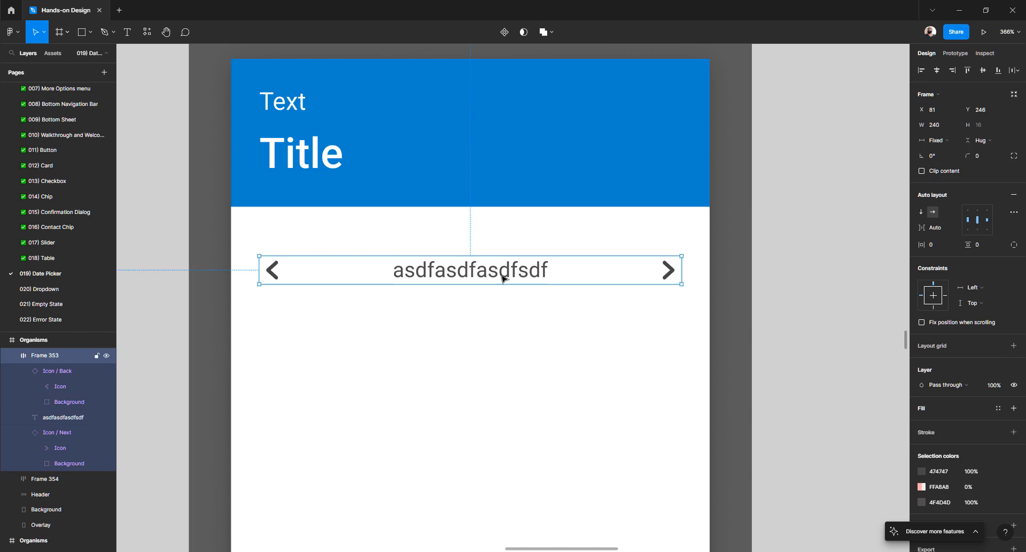
- Replace the navigation label's placeholder string with "Text" and deselect it
double_click(505, 278)
text(Text)
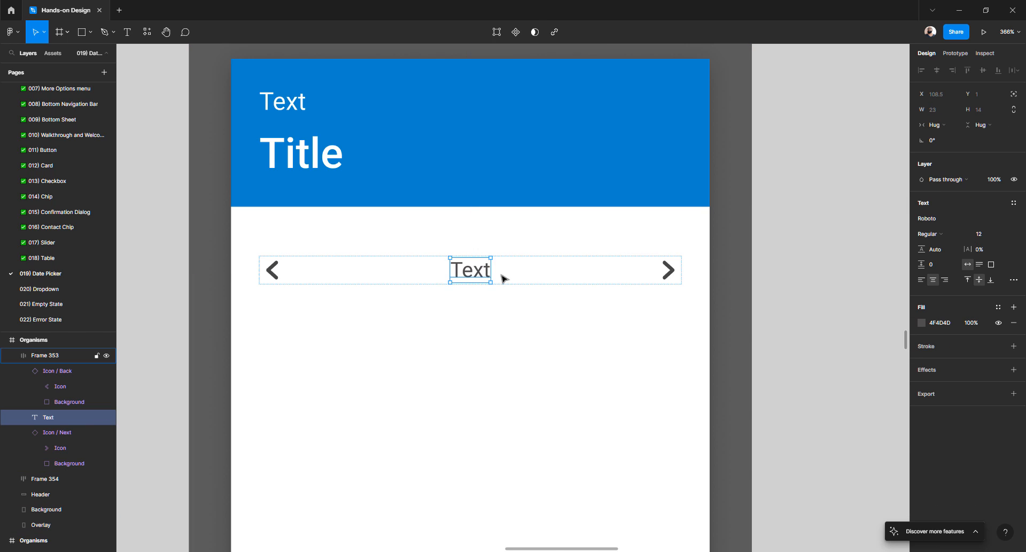
click(763, 263)
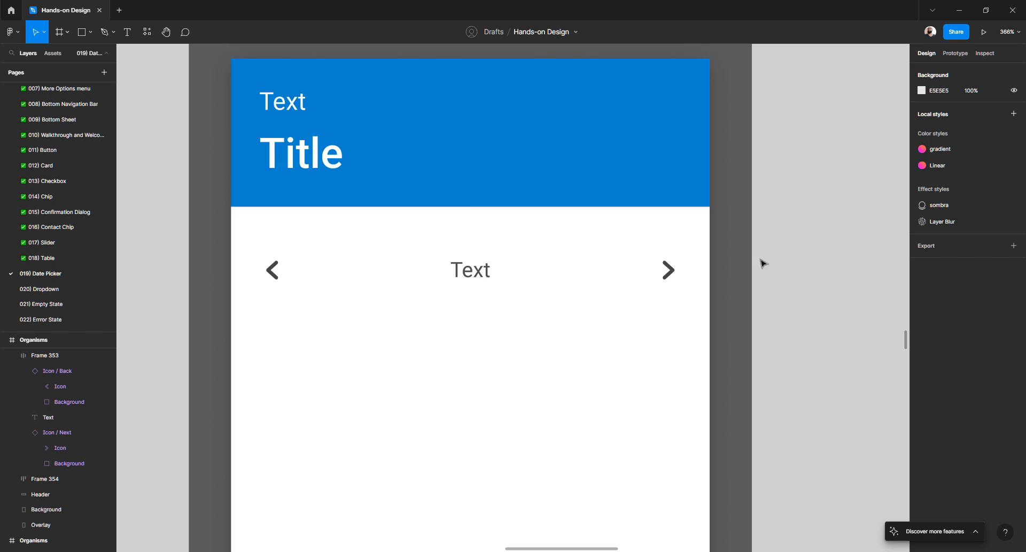
- Move the navigation row up to Y 242, closer to the card's blue header
click(484, 270)
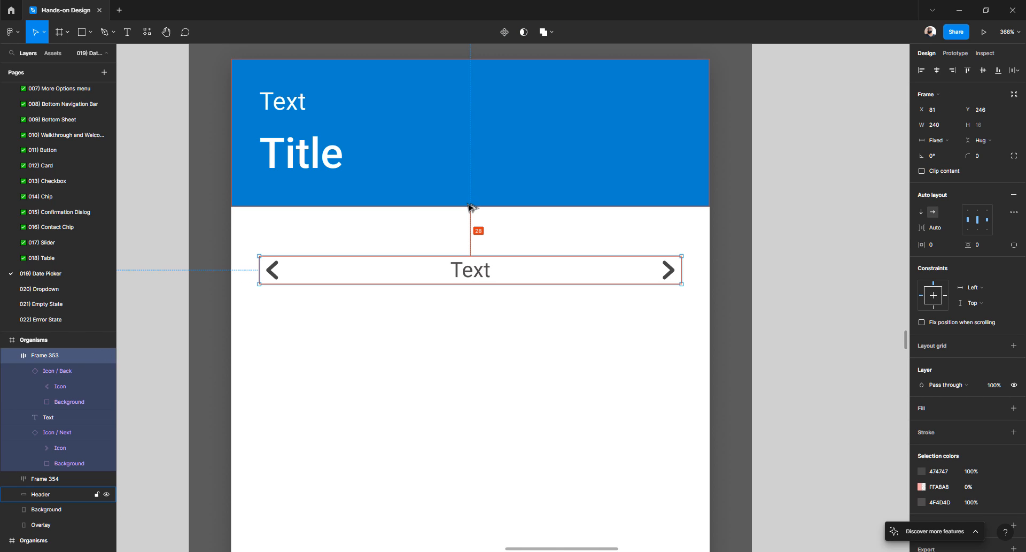
key(Up)
key(Up)
key(Up)
key(Up)
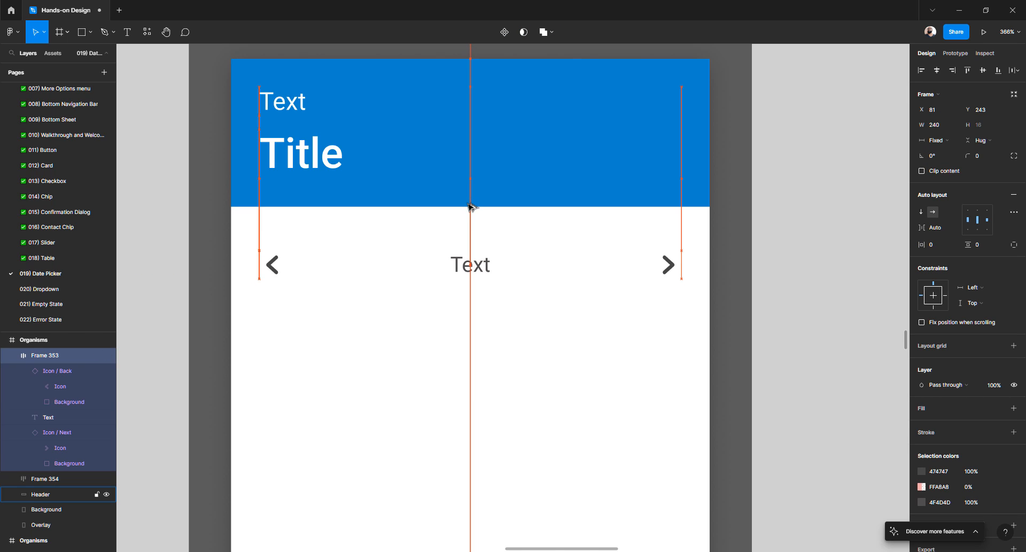
- Examine the pagination row's auto layout and its distance from the header in the finished date picker template
ctrl+scroll(470, 207, down, 10)
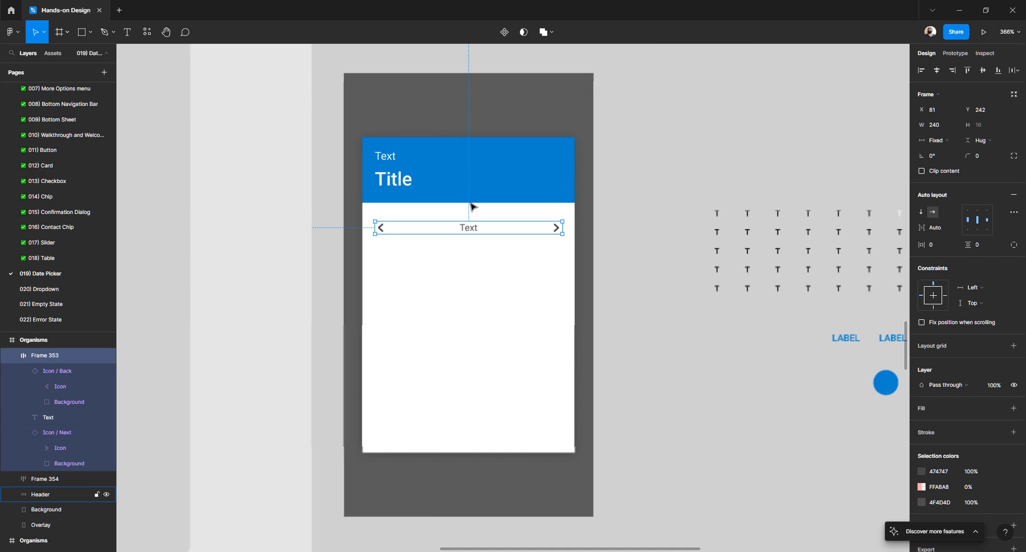
scroll(469, 207, left, 6)
ctrl+scroll(434, 209, up, 7)
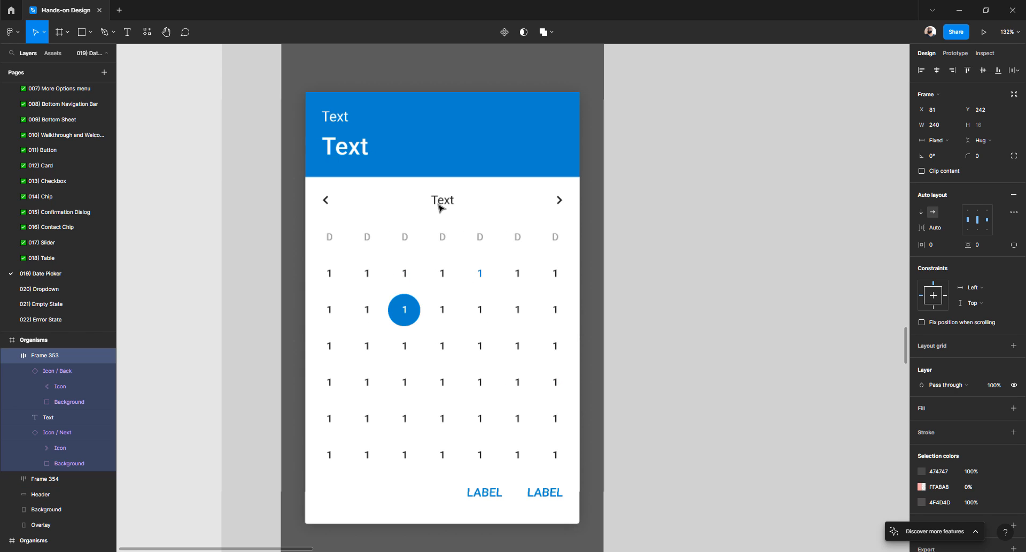
click(442, 204)
double_click(442, 200)
double_click(442, 201)
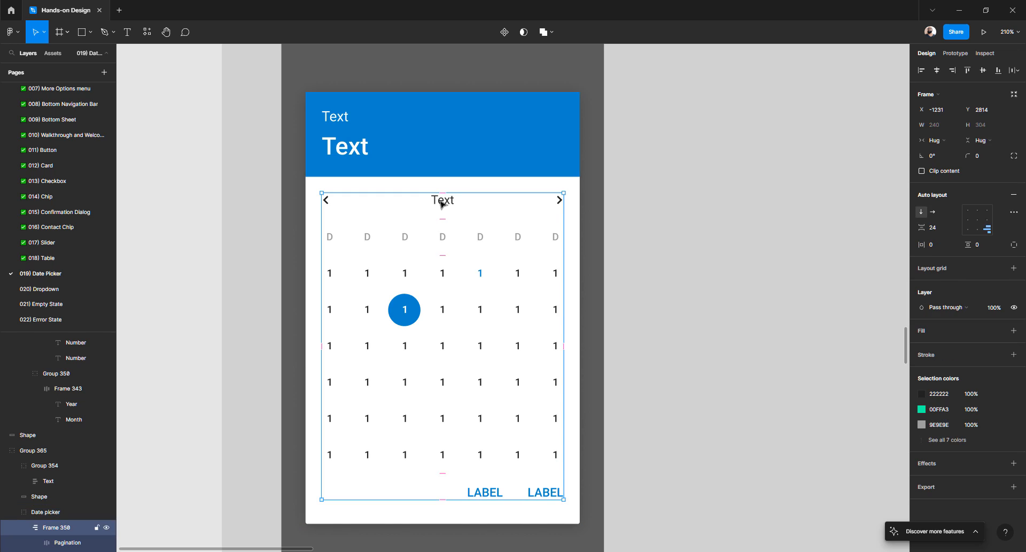
double_click(442, 201)
ctrl+scroll(457, 194, down, 5)
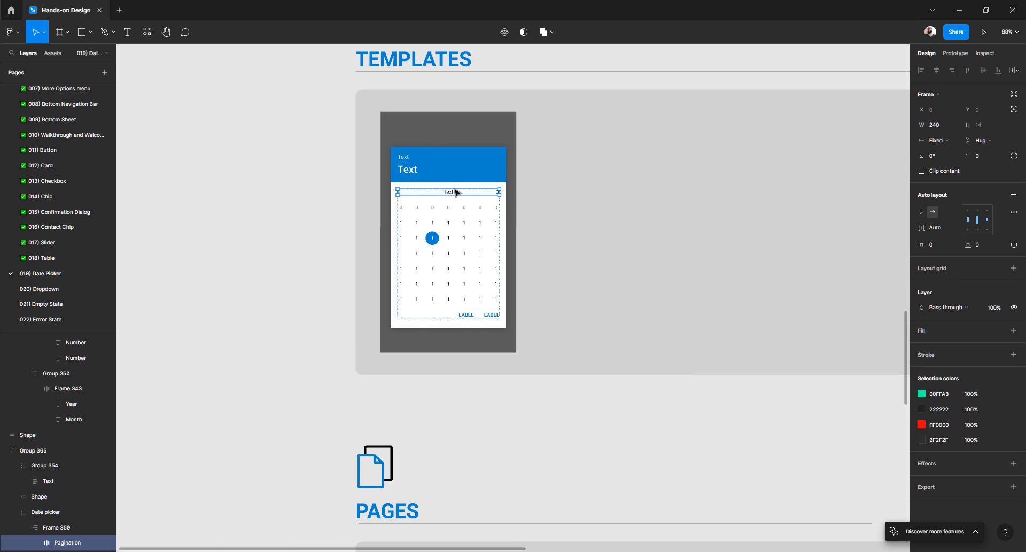
- Move the navigation row of the card being assembled further up to Y 234
scroll(459, 195, right, 8)
ctrl+scroll(590, 196, up, 5)
click(556, 201)
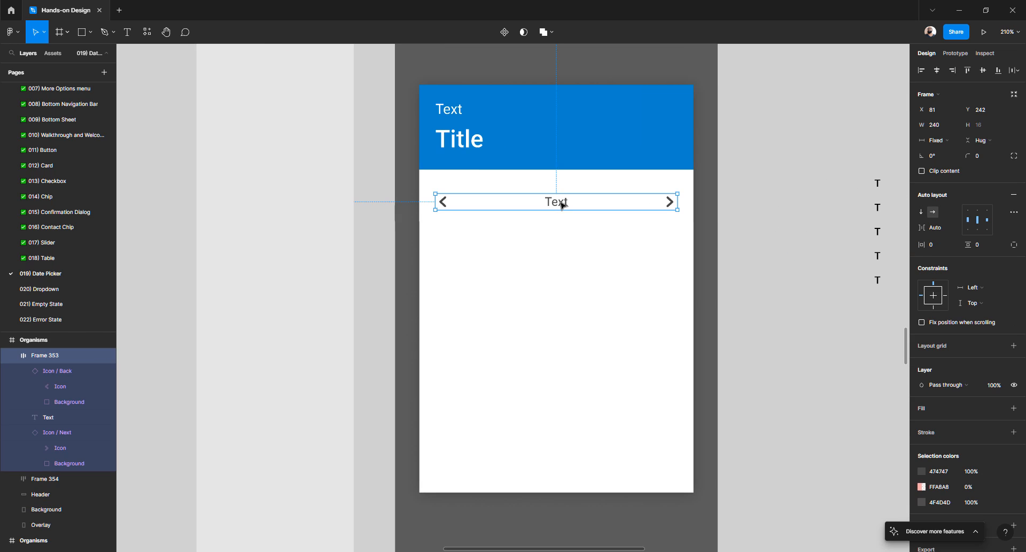
key(alt)
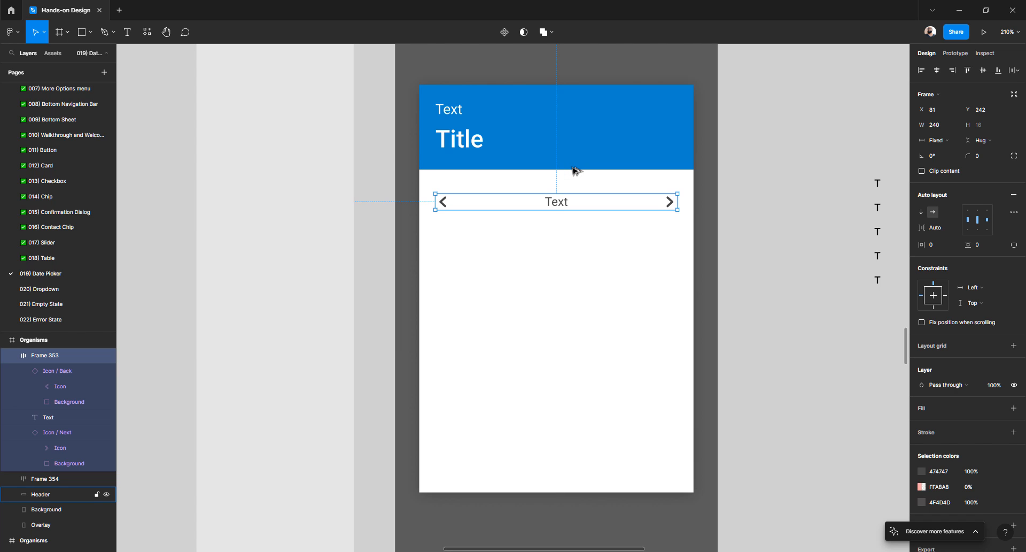
key(Up)
key(Up)
key(Up)
key(Up)
key(Up)
key(Up)
key(Up)
key(Up)
- Compare the finished template's weekday and number rows with the card being assembled and the loose grid of T letters
ctrl+scroll(571, 170, down, 2)
ctrl+scroll(571, 170, down, 4)
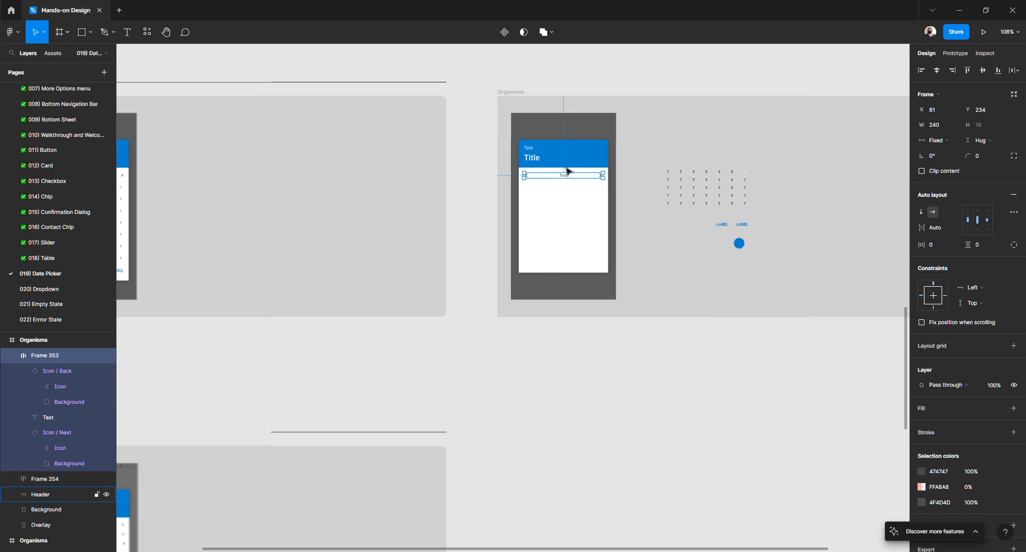
scroll(566, 168, left, 8)
ctrl+scroll(467, 190, up, 2)
ctrl+scroll(467, 189, up, 5)
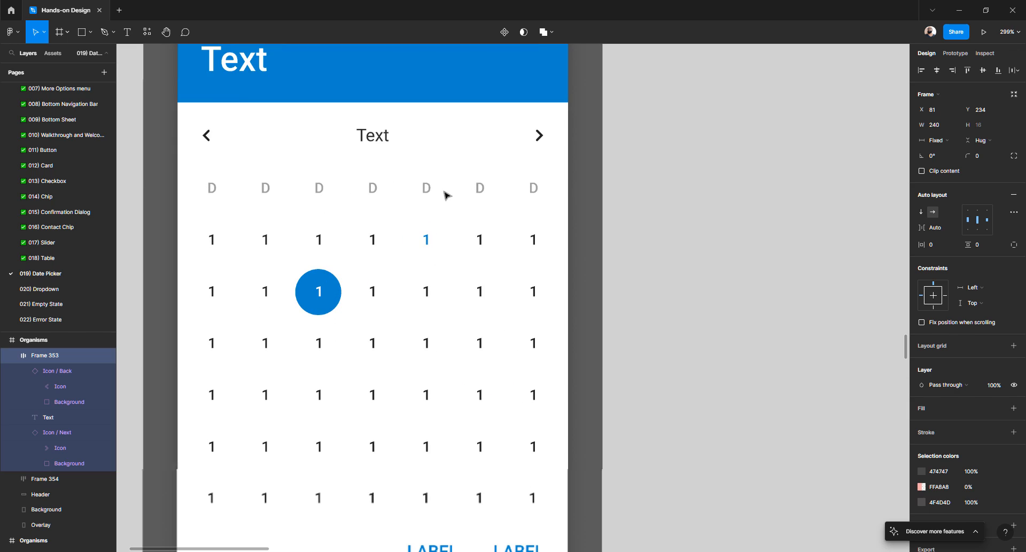
ctrl+scroll(352, 187, down, 6)
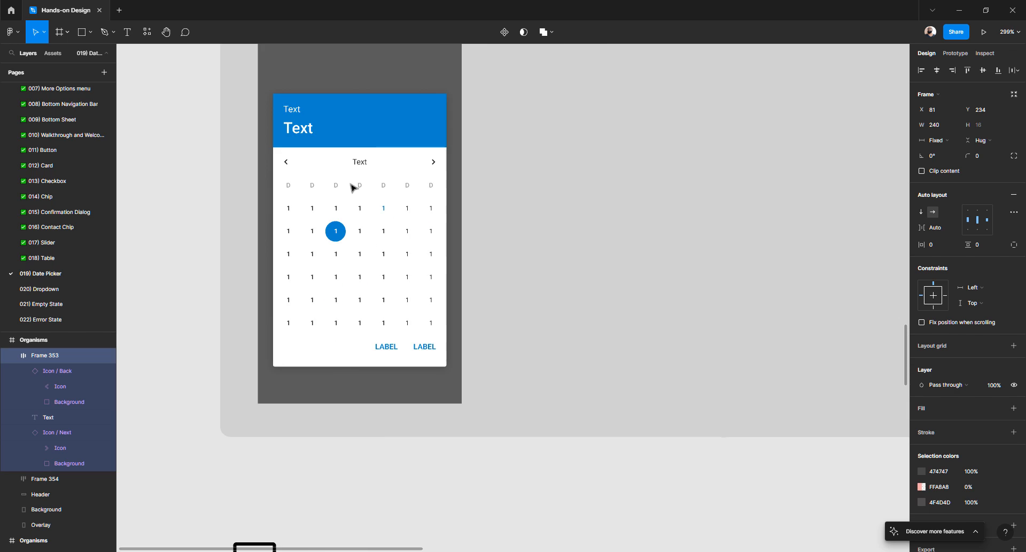
scroll(358, 188, right, 8)
ctrl+scroll(588, 174, up, 3)
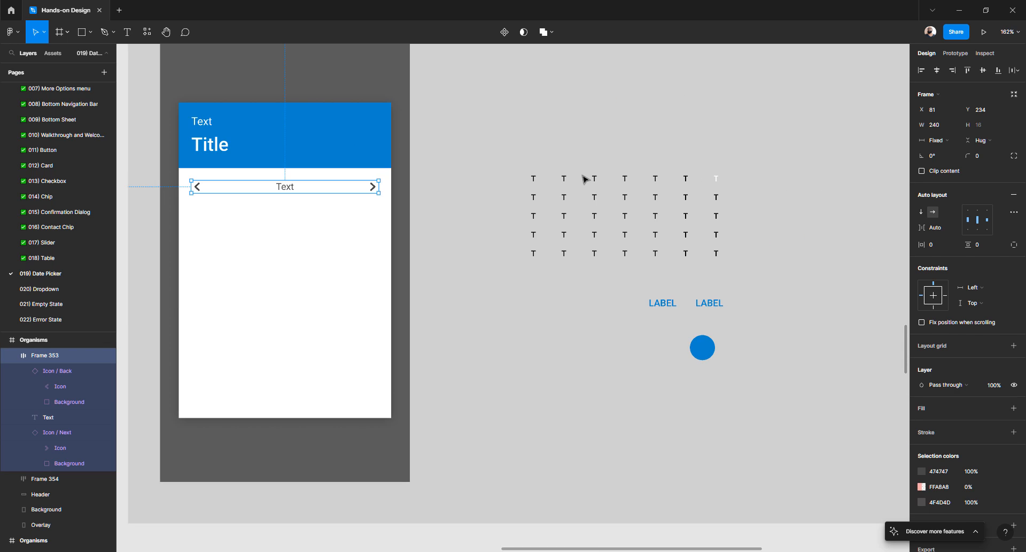
ctrl+scroll(571, 177, down, 4)
scroll(568, 177, left, 5)
scroll(556, 180, left, 5)
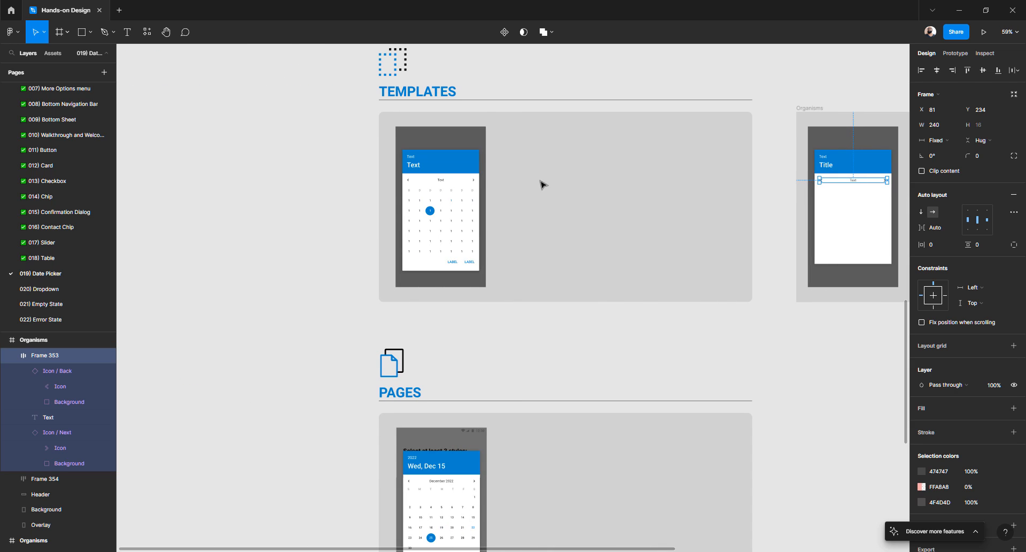
ctrl+scroll(465, 197, up, 4)
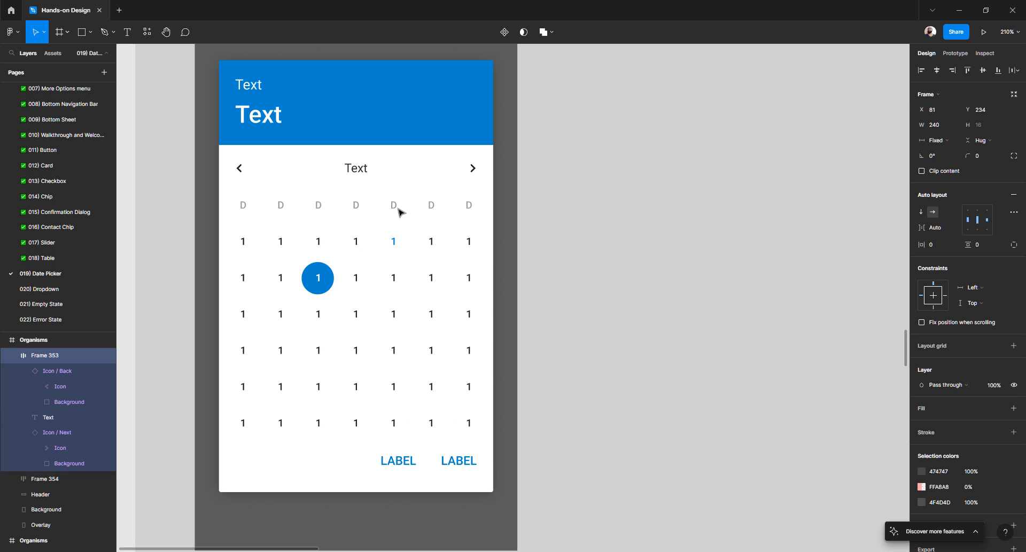
ctrl+scroll(398, 209, down, 3)
scroll(396, 209, right, 10)
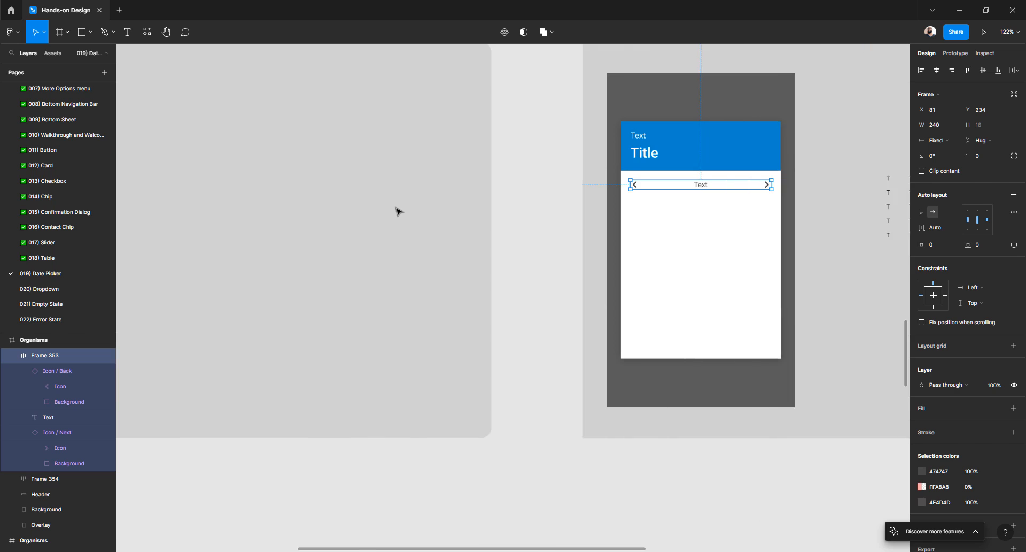
ctrl+scroll(548, 188, up, 2)
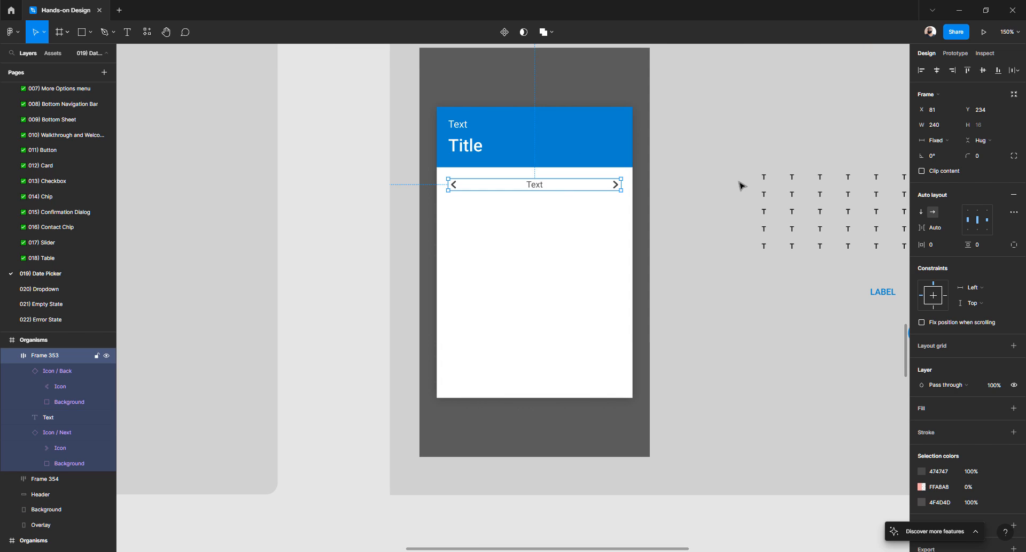
scroll(738, 181, right, 3)
click(468, 185)
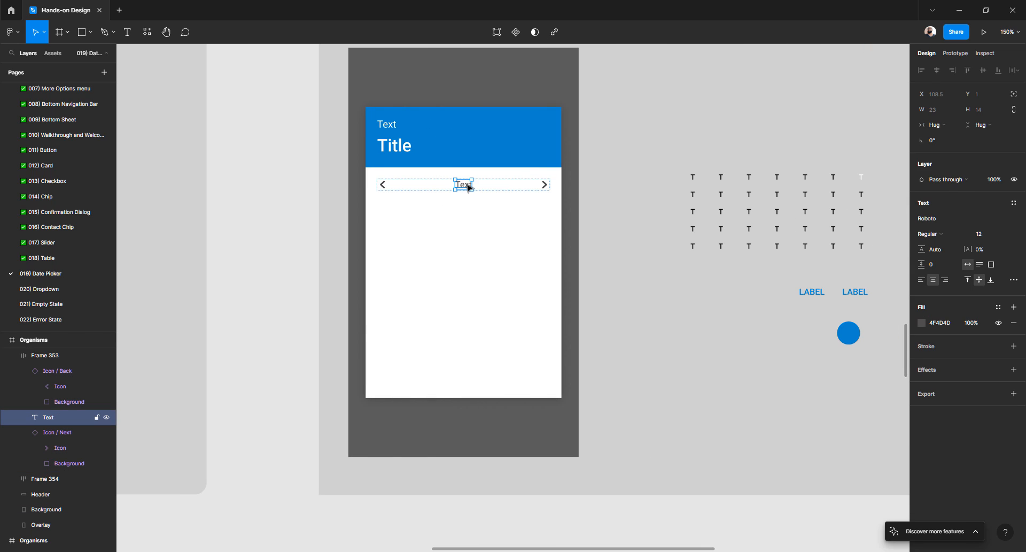
- Place the grid of T letters inside the card at X 81, Y 274, 24 px below the navigation row
click(721, 176)
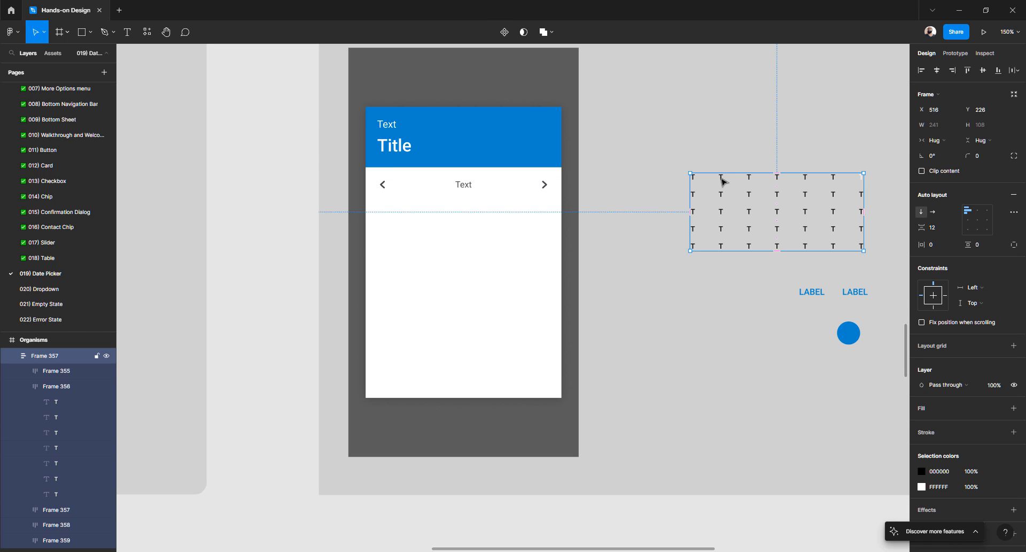
drag(722, 182, 410, 216)
scroll(392, 207, up, 5)
key(alt)
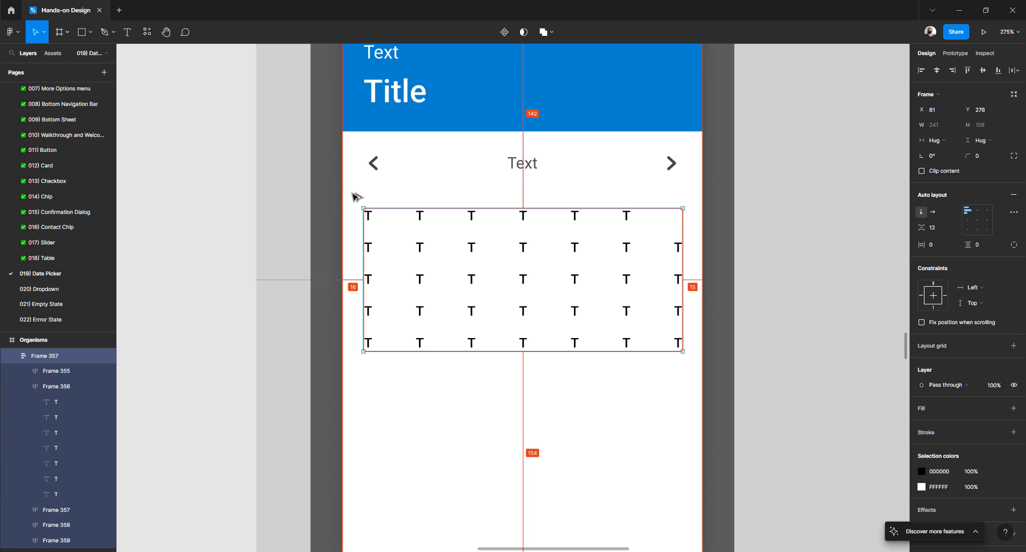
key(alt)
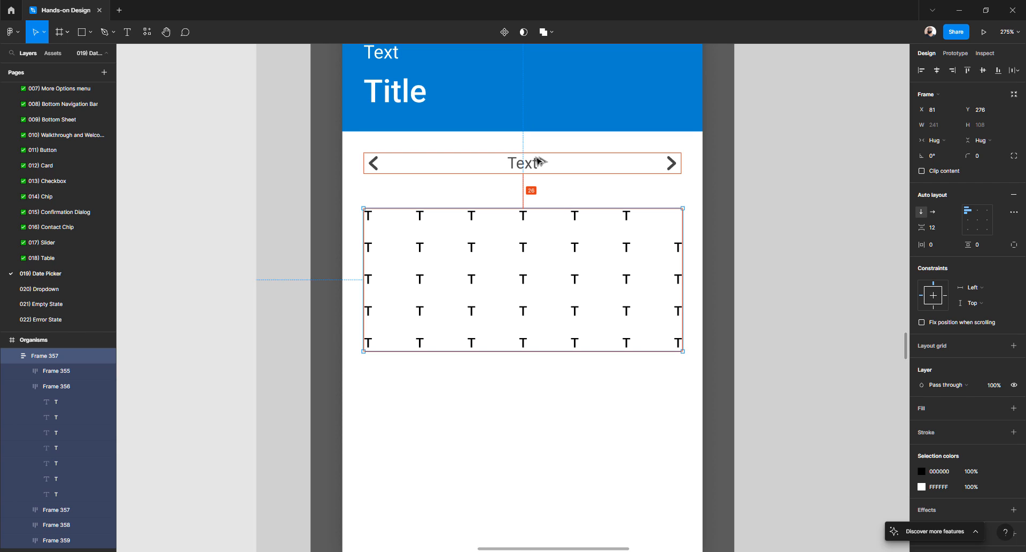
key(Up)
key(Up)
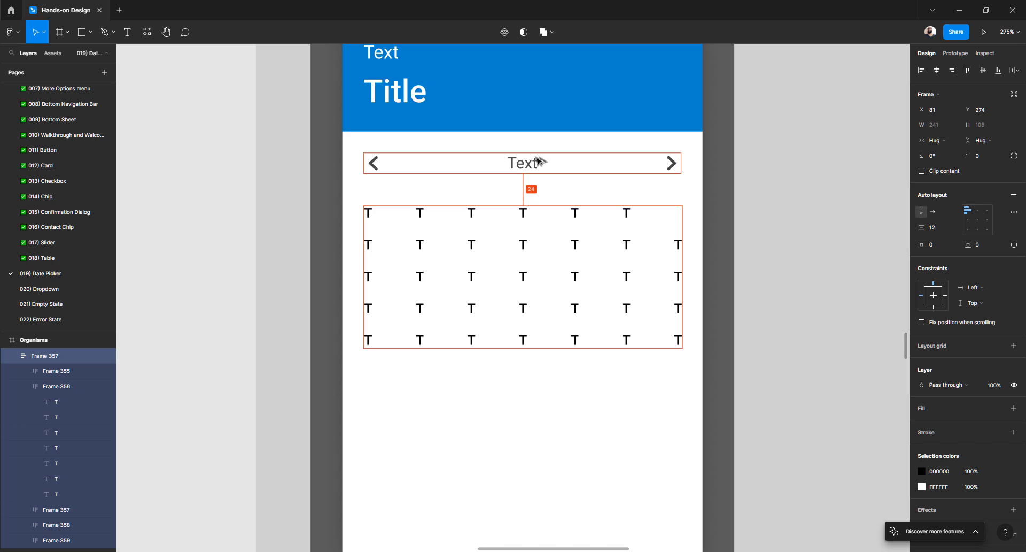
- Try the grid of T letters closer to the navigation row, at Y 266
key(Up)
key(Up)
key(Up)
key(Up)
key(Up)
key(Up)
key(Up)
key(Up)
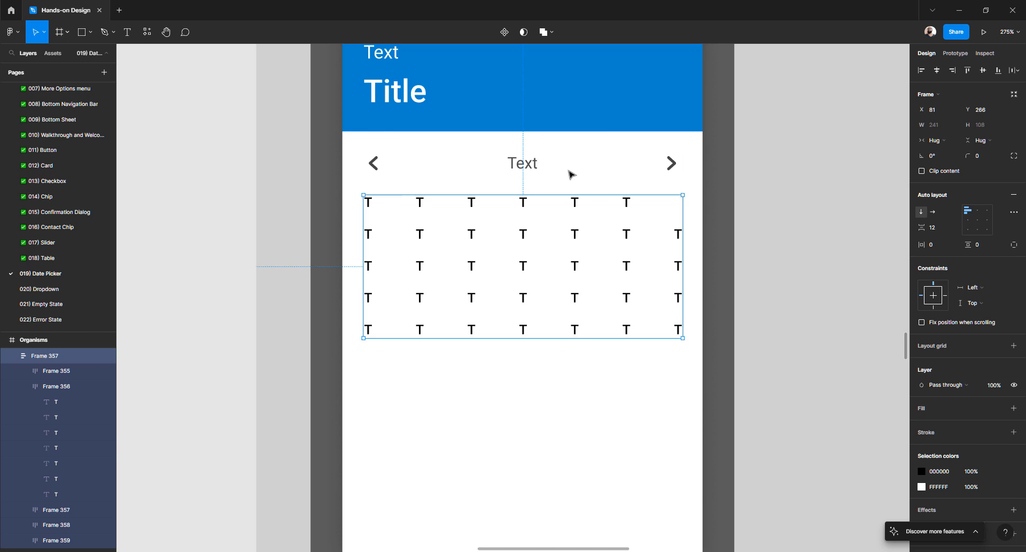
- Check the spacing between the pagination row and the weekday row in the finished template
scroll(569, 171, down, 5)
scroll(571, 172, left, 10)
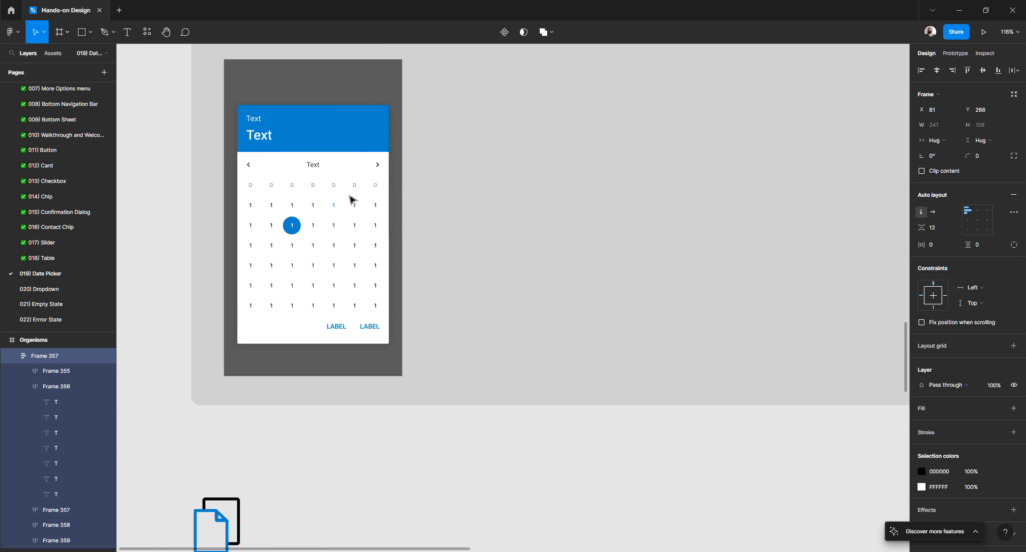
double_click(338, 185)
double_click(337, 185)
double_click(338, 185)
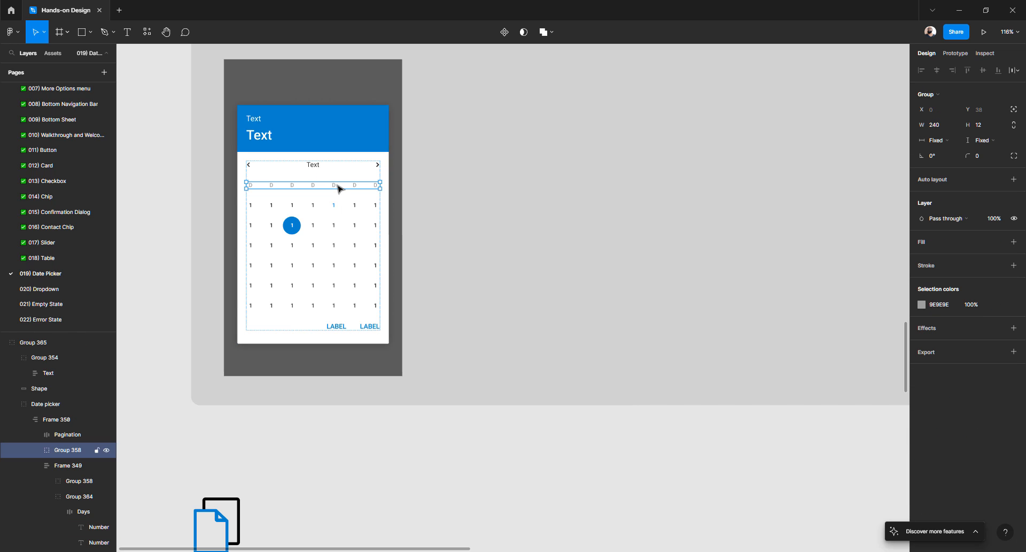
key(alt)
scroll(555, 190, right, 10)
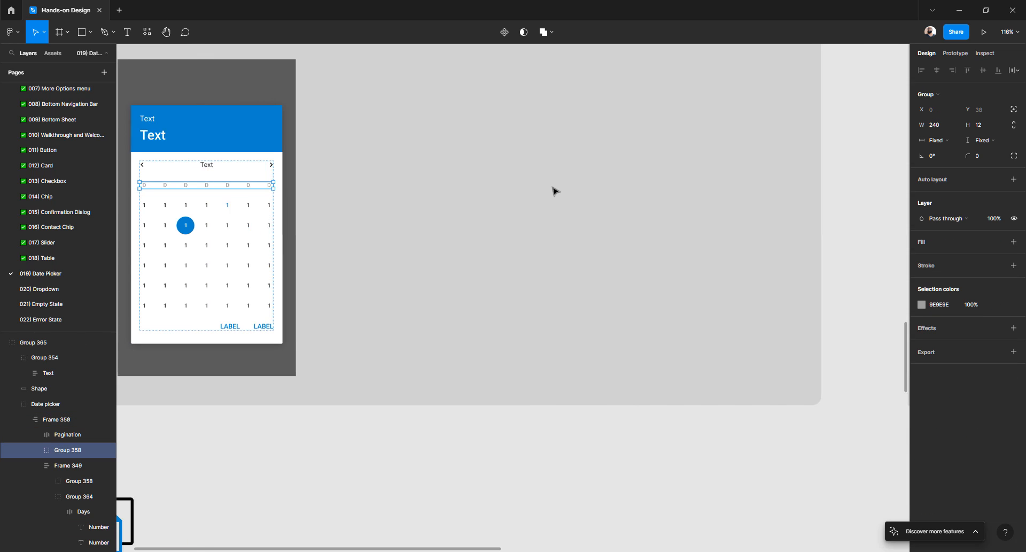
- Return the grid of T letters to Y 274 within the card
click(572, 183)
scroll(572, 184, up, 5)
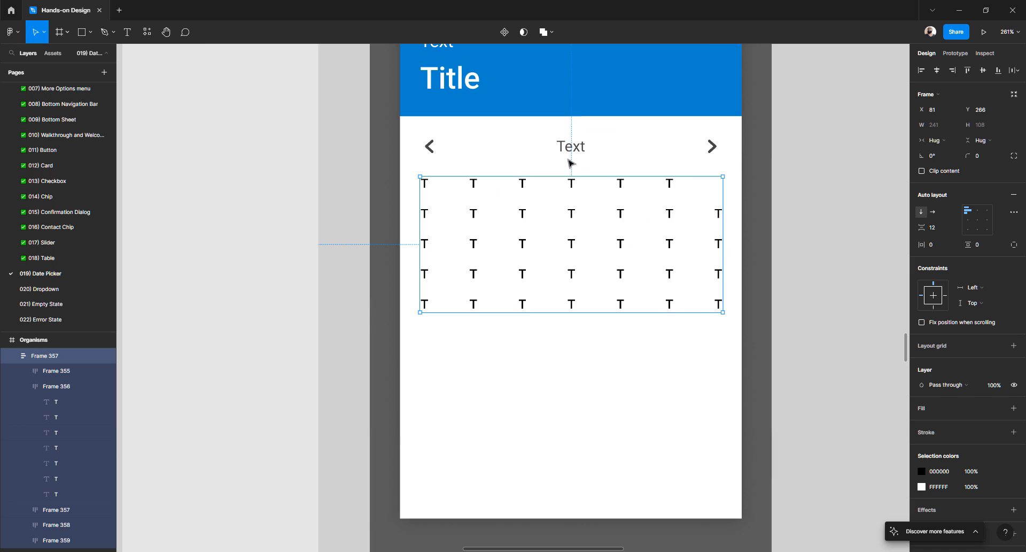
key(shift+Down)
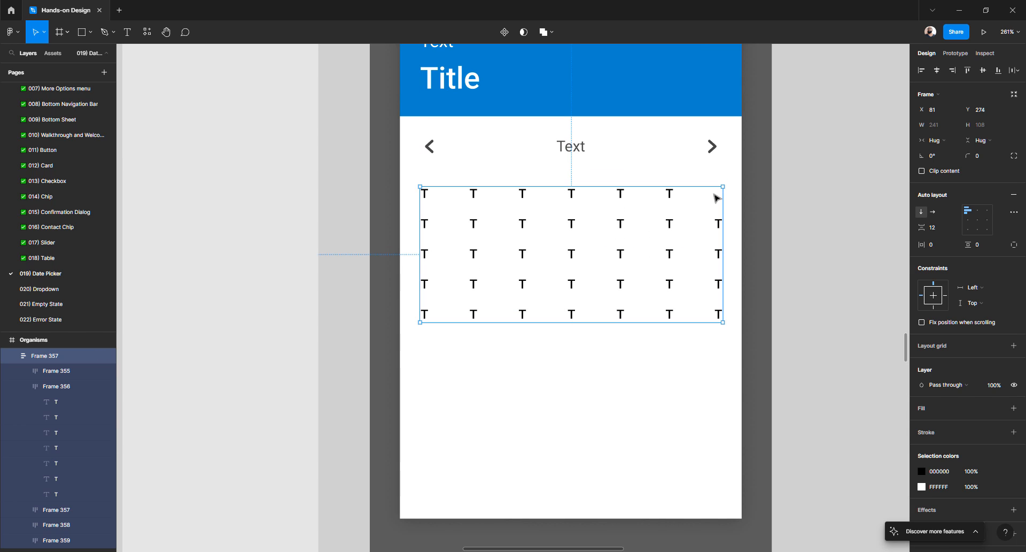
- Set the fill of the white last T in the grid's first row to black, 000000
click(672, 225)
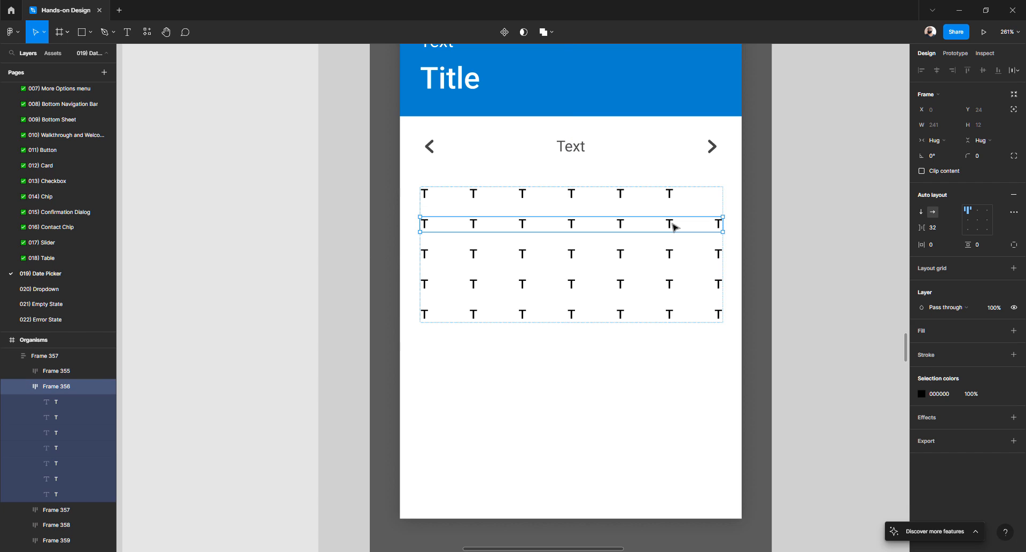
double_click(718, 199)
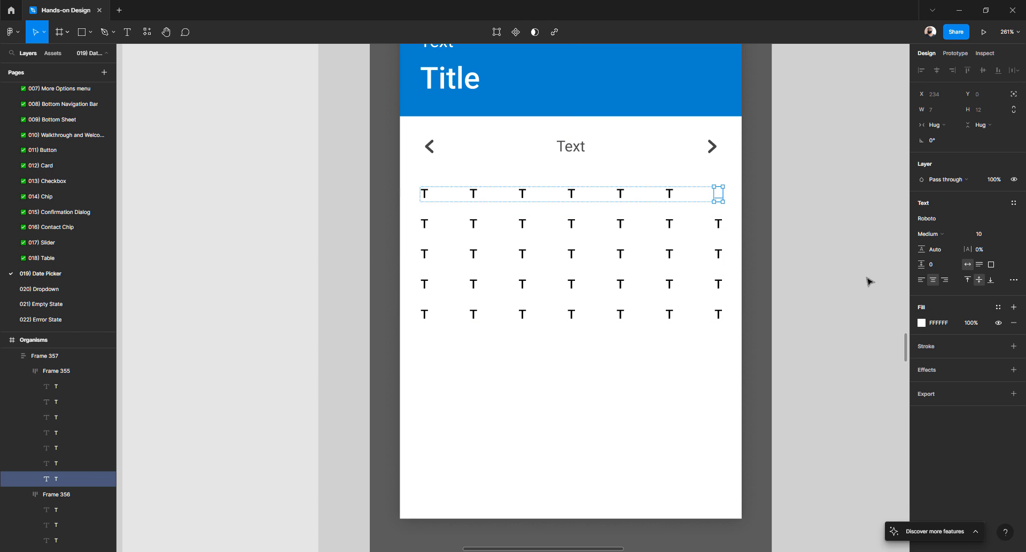
click(921, 326)
drag(853, 345, 719, 518)
click(823, 200)
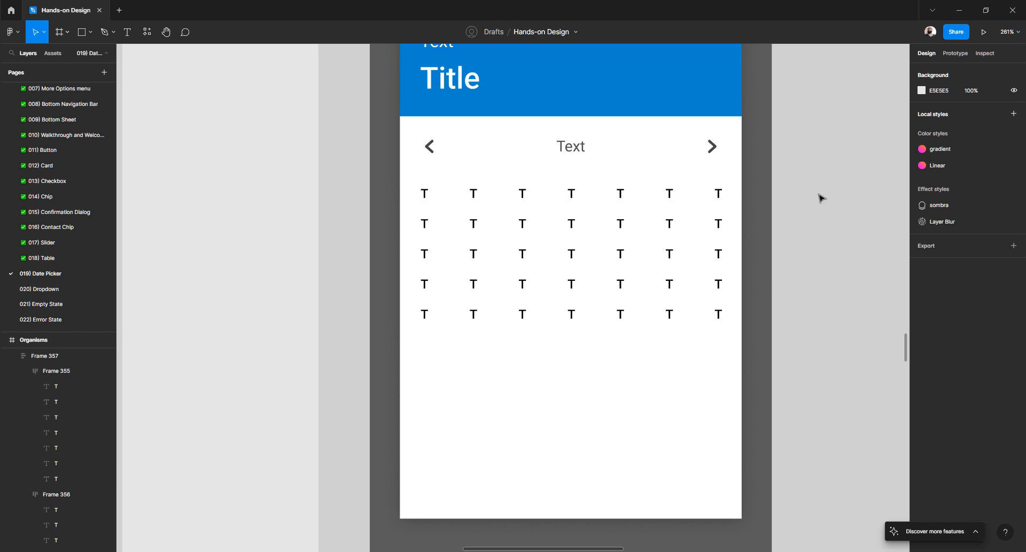
- Compare the grid of T letters in the card with the finished template's calendar rows
click(719, 195)
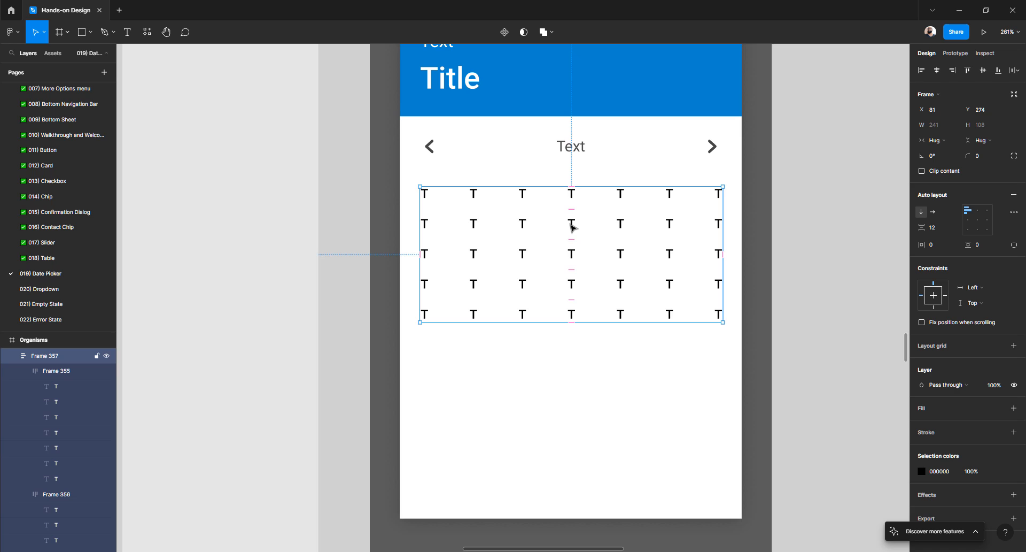
scroll(451, 200, down, 5)
scroll(451, 198, left, 10)
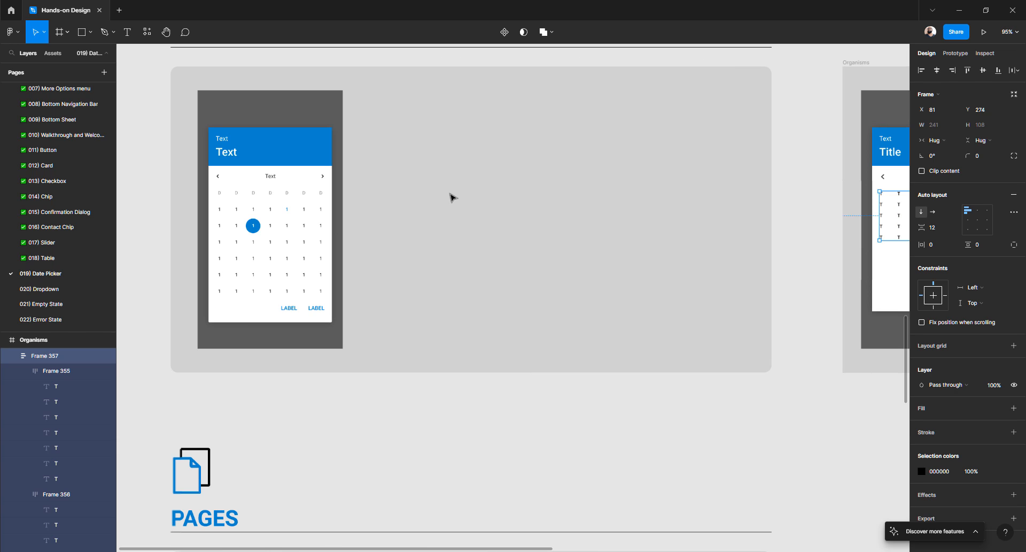
scroll(277, 212, down, 3)
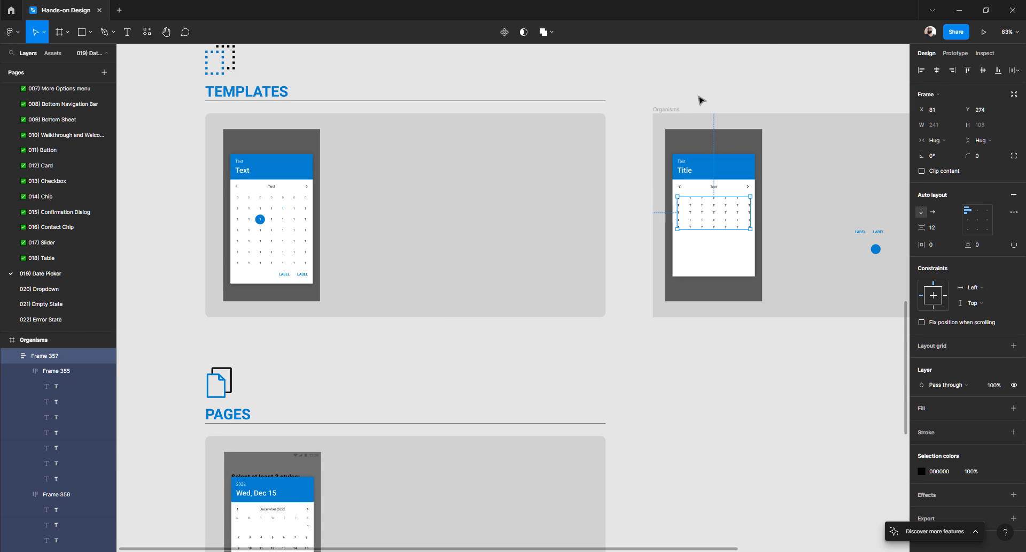
- Rename the working frame that holds the date picker from Organisms to Templates
click(668, 108)
text(T)
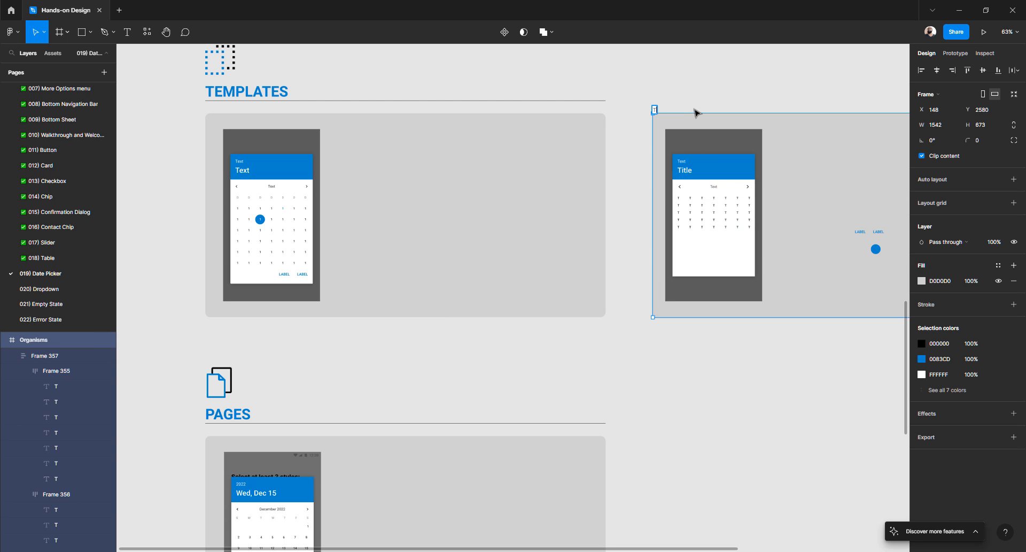
text(emplates)
key(Return)
- Examine the weekday row and the date rows of the finished date picker template
scroll(254, 163, up, 5)
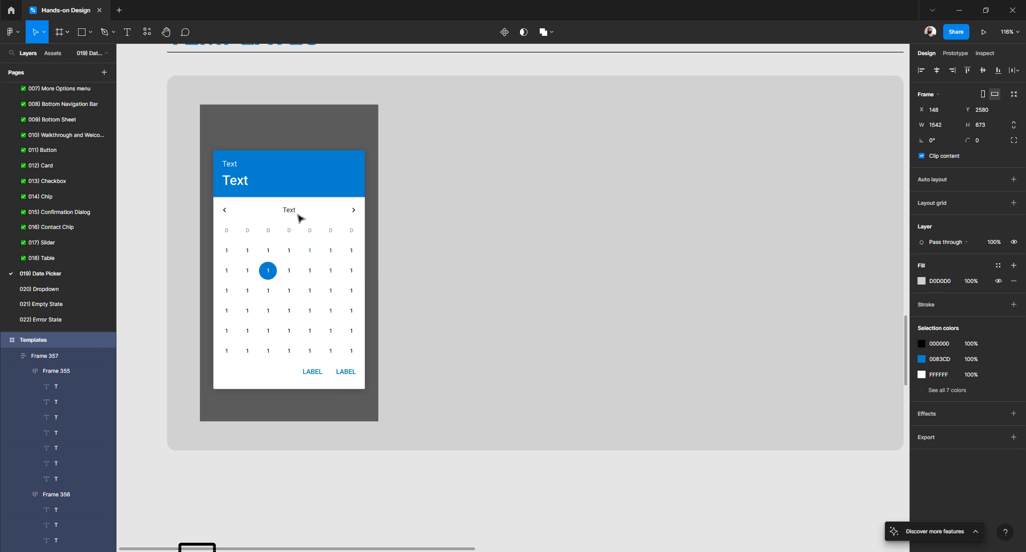
scroll(298, 217, down, 8)
scroll(524, 219, up, 5)
scroll(582, 224, down, 6)
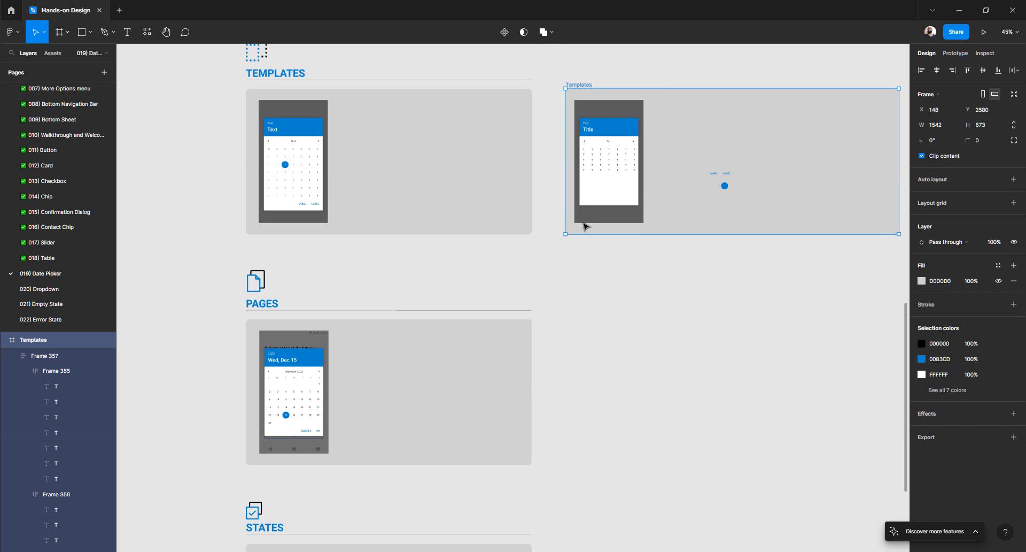
scroll(291, 163, up, 9)
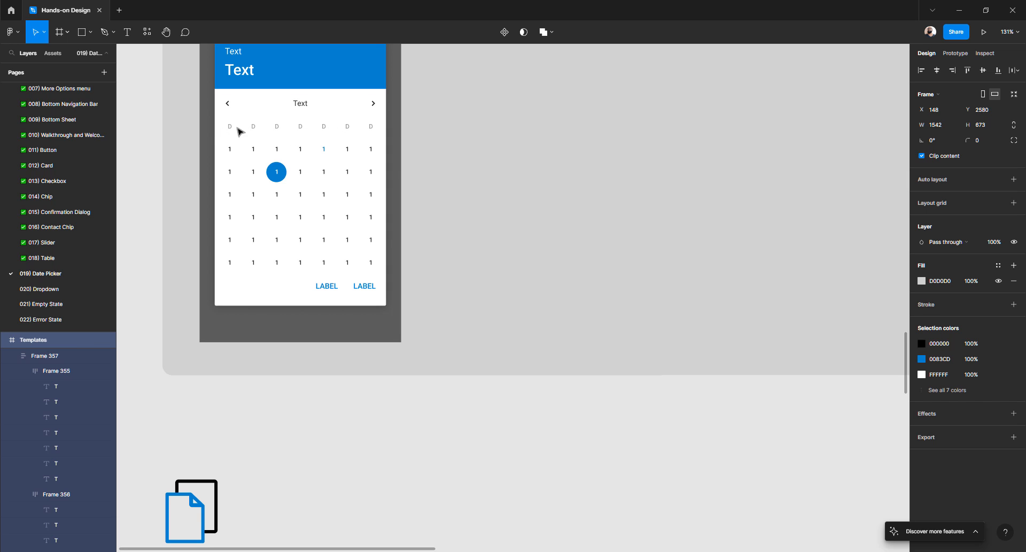
scroll(326, 184, down, 3)
scroll(476, 174, right, 5)
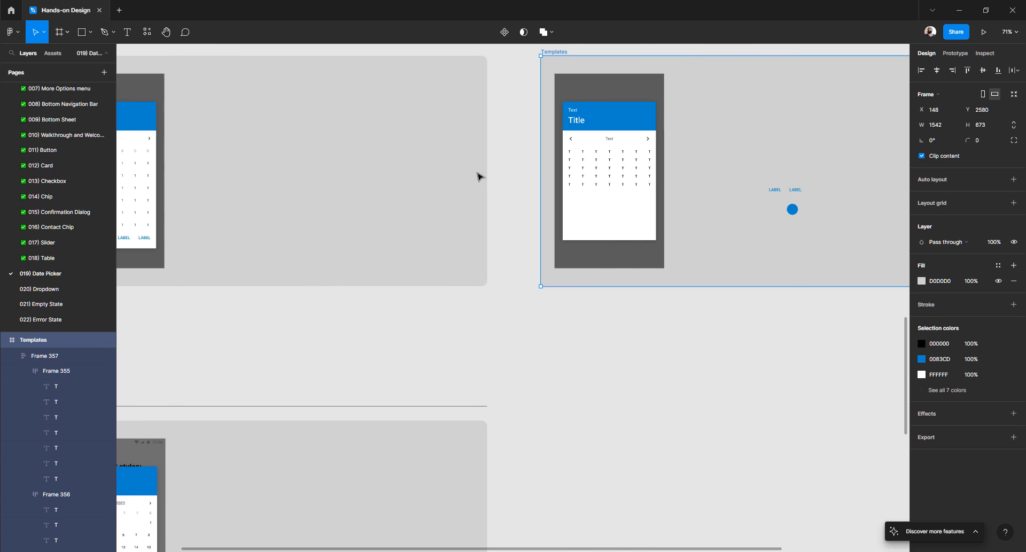
- Replace each of the seven T letters in the first row of the card's grid with D
scroll(508, 156, up, 8)
scroll(467, 154, right, 3)
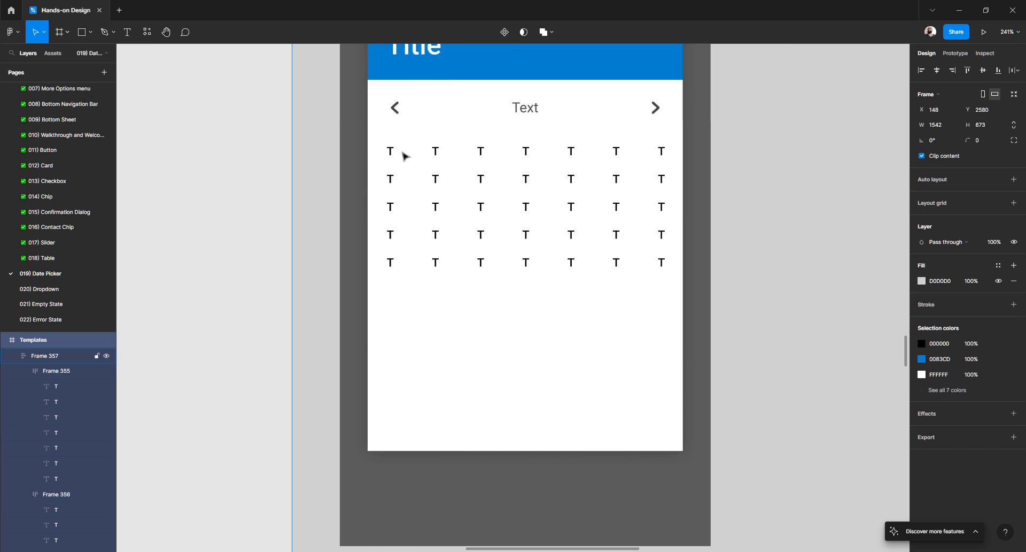
ctrl+click(395, 156)
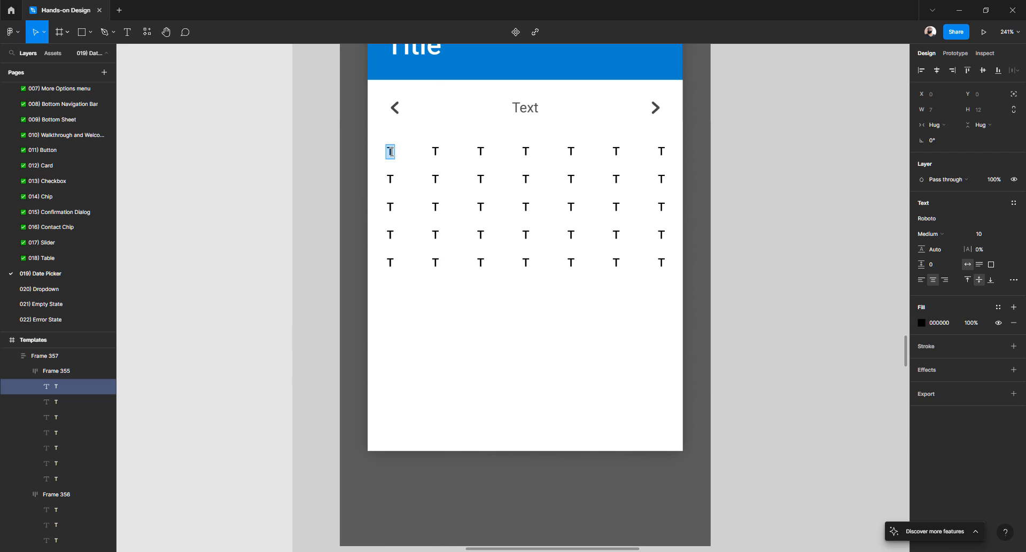
text(D)
double_click(435, 152)
text(D)
double_click(481, 151)
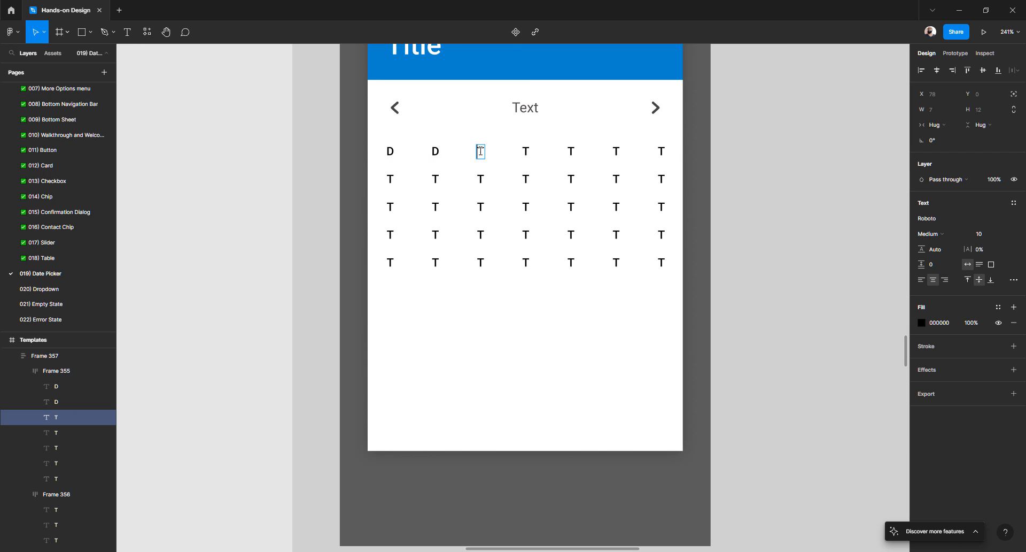
text(D)
double_click(526, 152)
text(D)
double_click(571, 151)
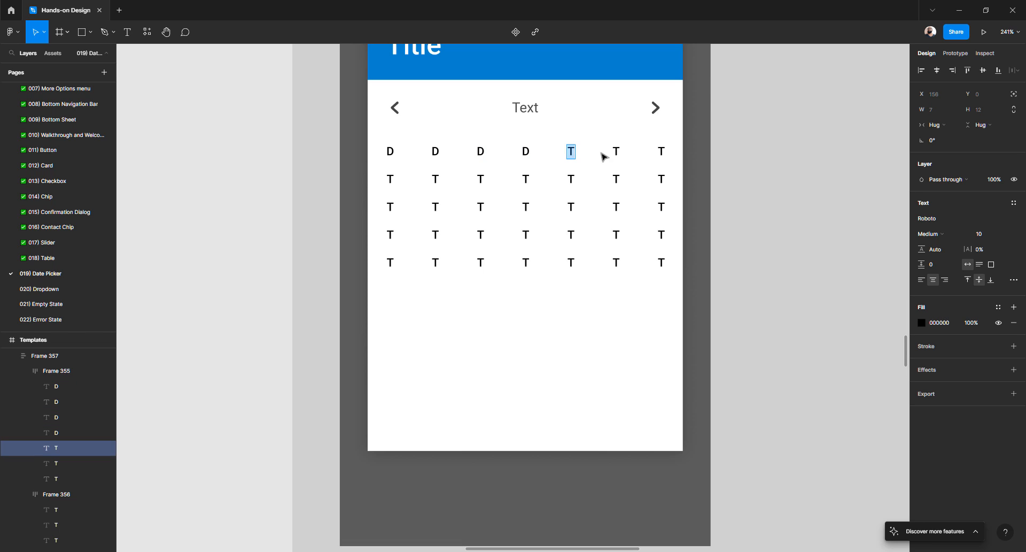
text(D)
double_click(617, 151)
text(D)
double_click(661, 152)
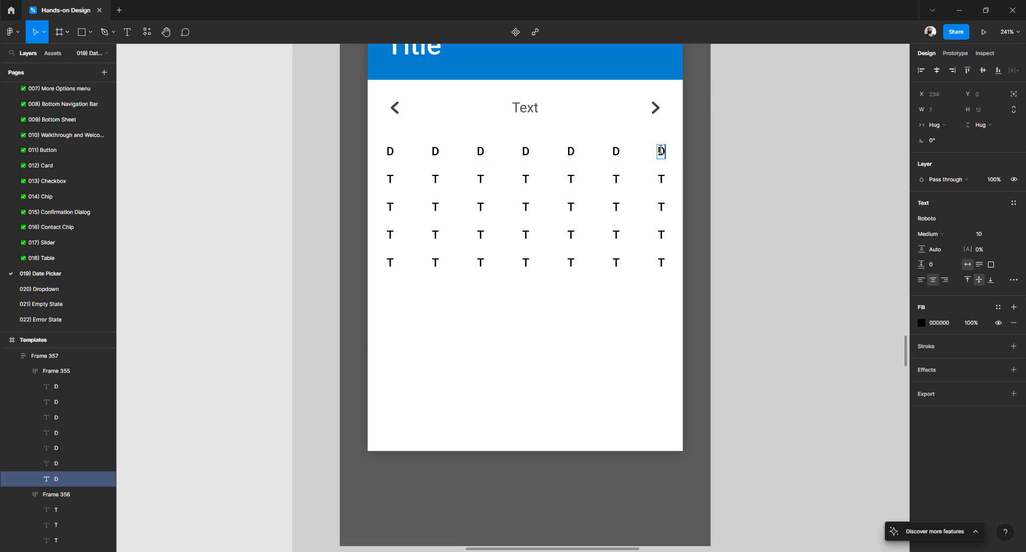
text(D)
- Set the fill of all seven D letters in the weekday row to grey, A1A1A1
key(Escape)
shift+click(618, 154)
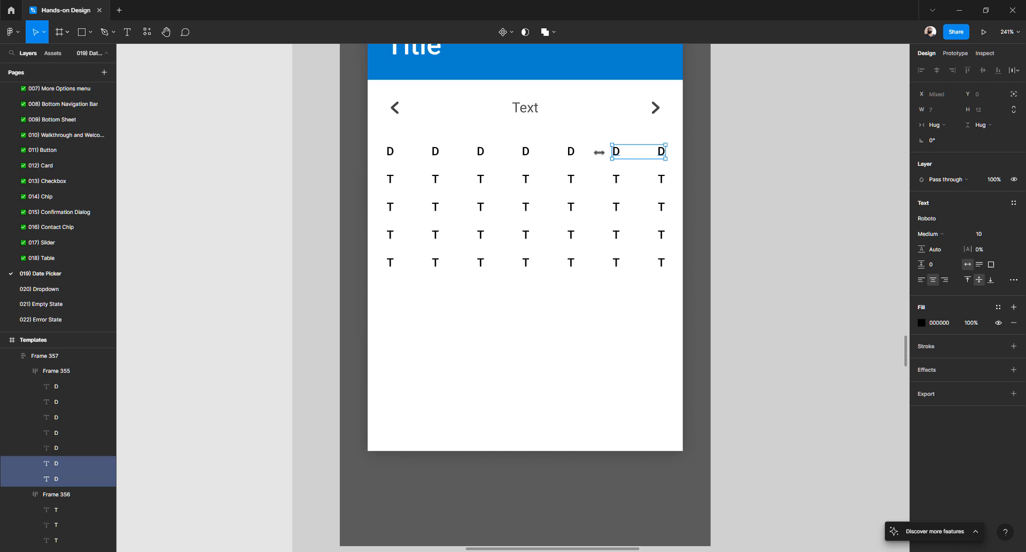
shift+click(572, 155)
shift+click(525, 155)
shift+click(481, 155)
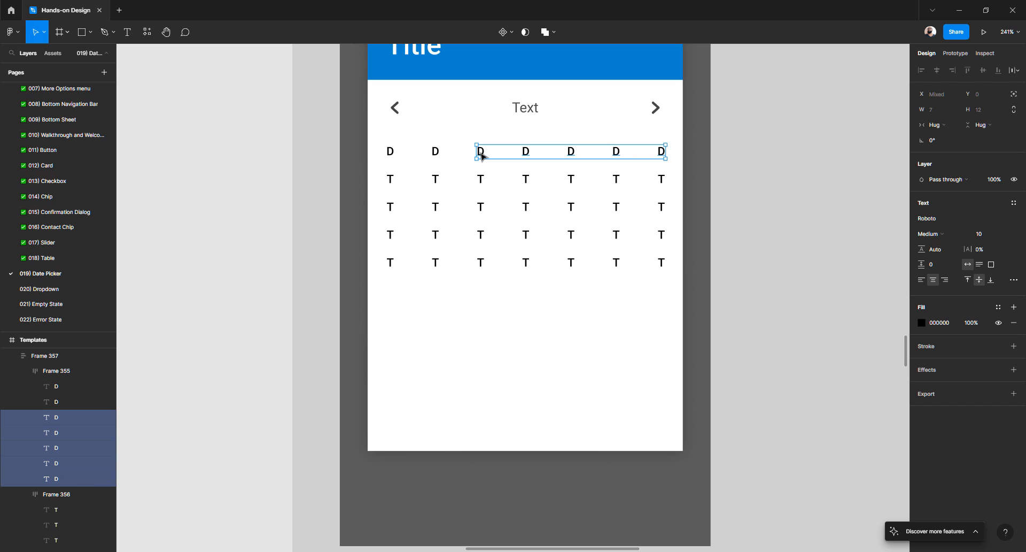
shift+click(436, 153)
shift+click(391, 153)
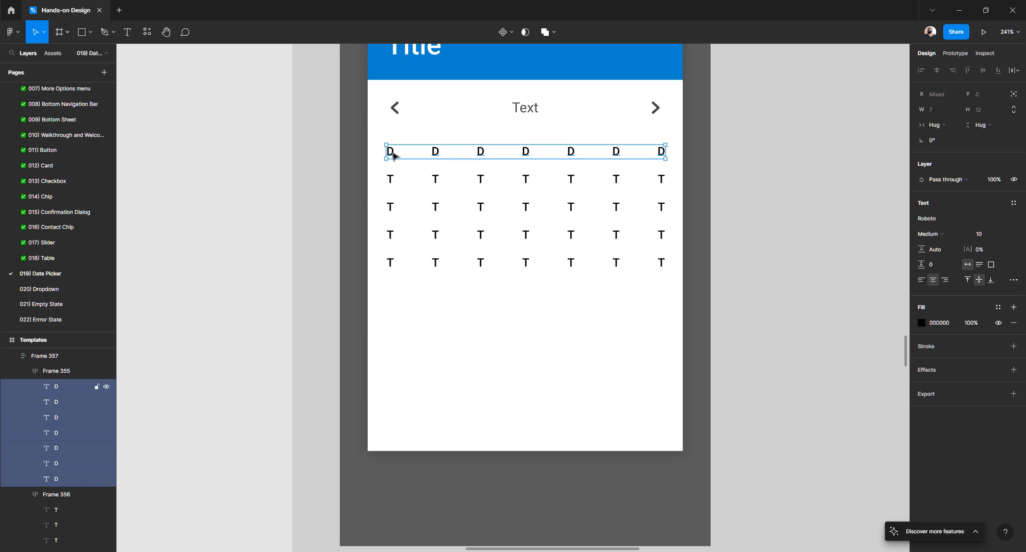
click(923, 323)
drag(876, 338, 778, 357)
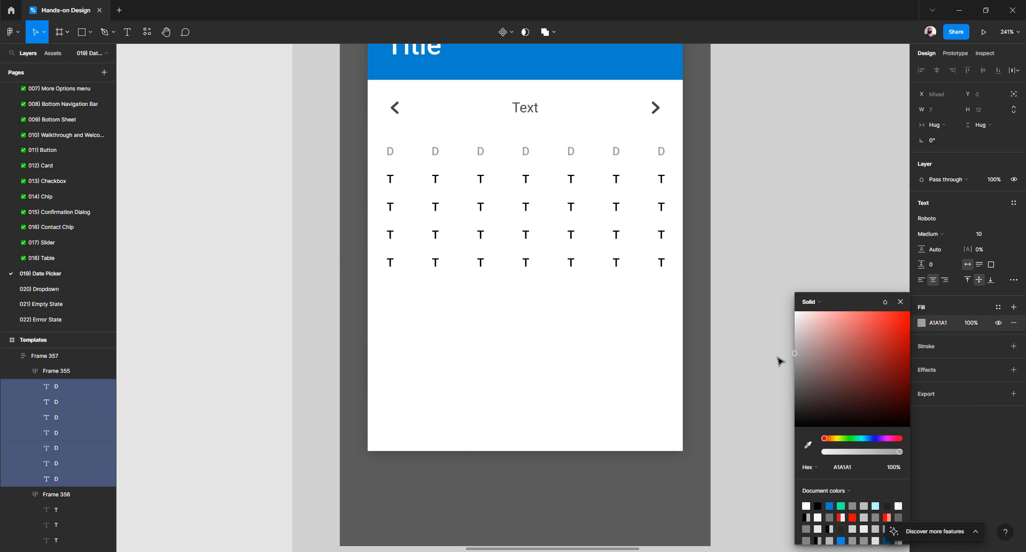
- Inspect the sixth number in the first date row of the finished template for its text properties
scroll(675, 248, down, 10)
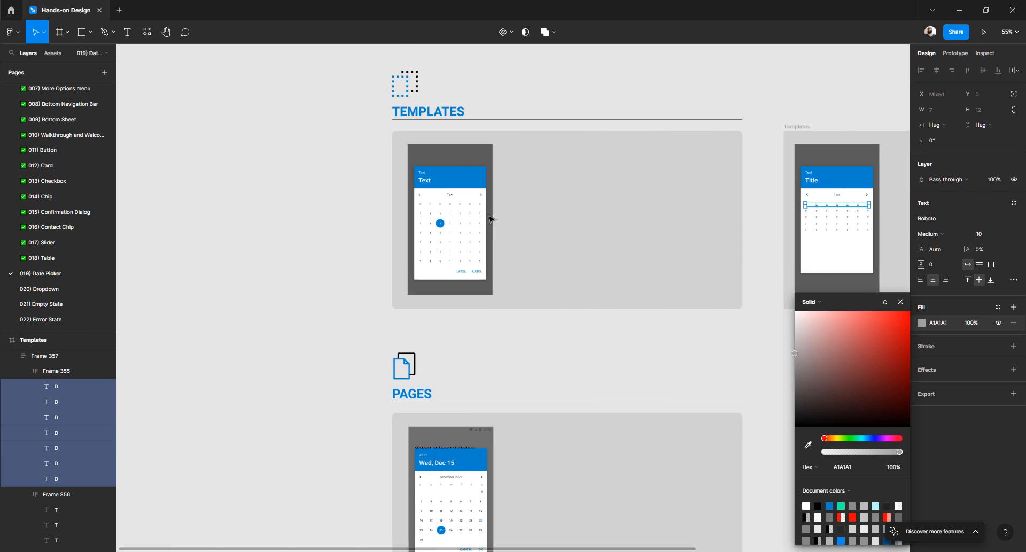
scroll(463, 217, up, 10)
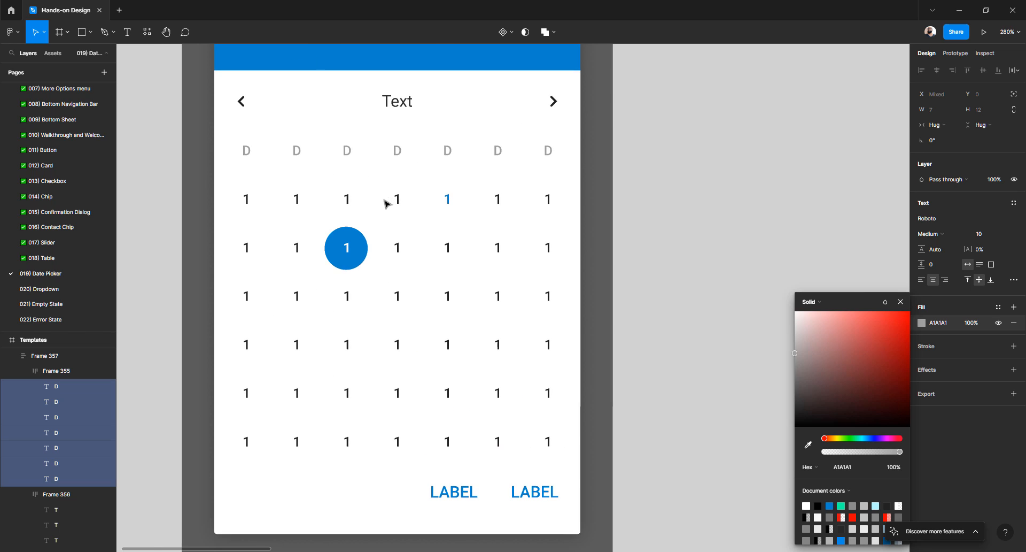
scroll(387, 204, down, 5)
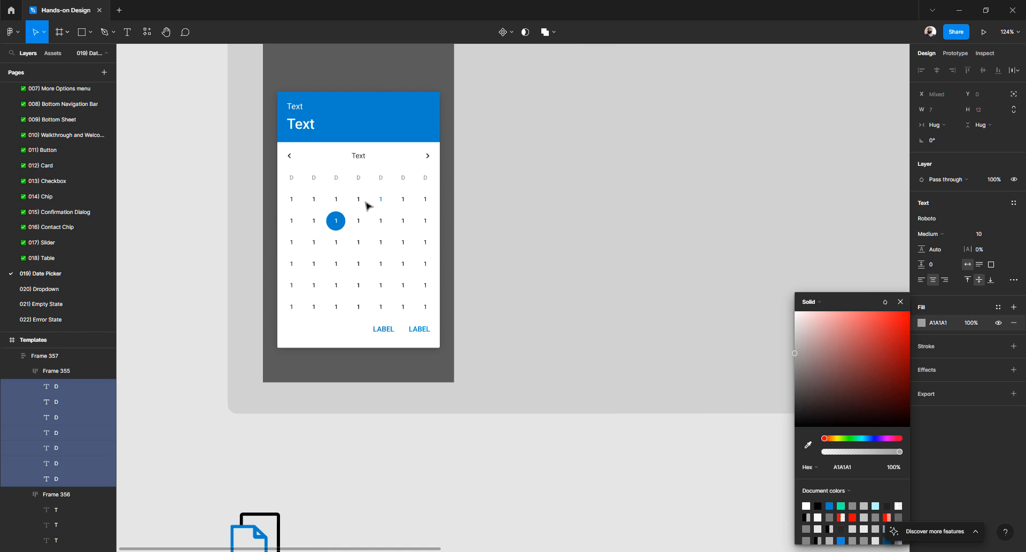
scroll(367, 205, down, 5)
scroll(388, 206, up, 6)
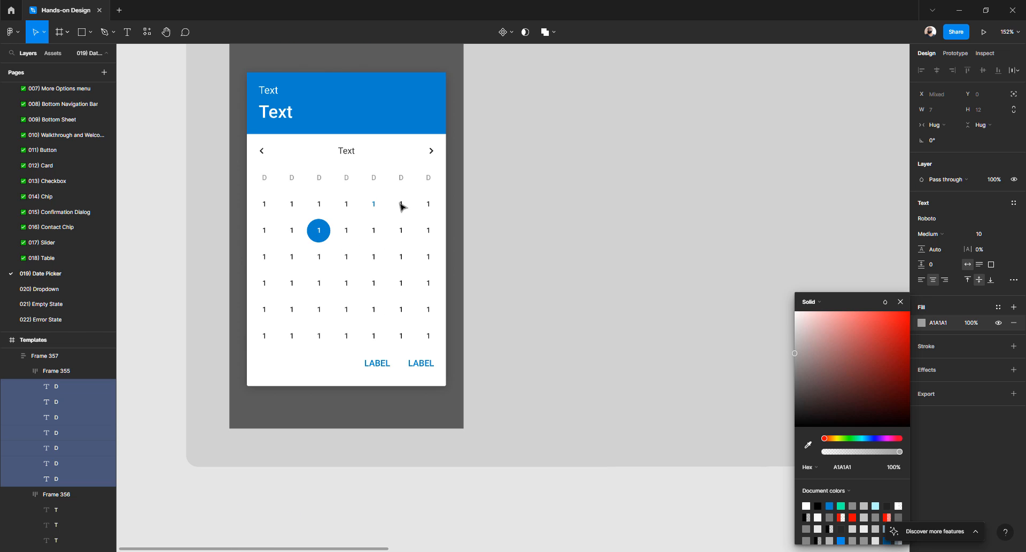
click(402, 206)
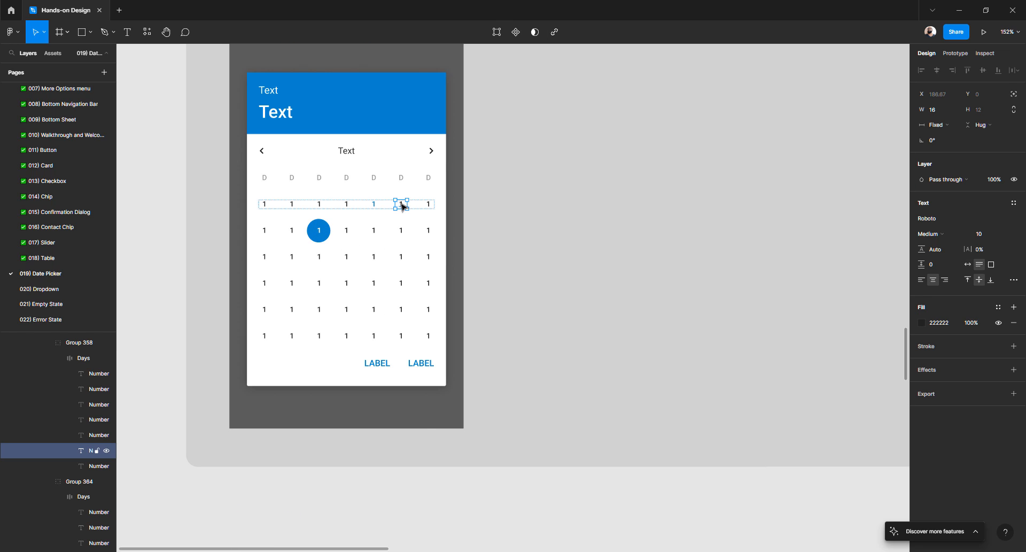
- Replace the first three T letters in the row below the weekdays with 1, and undo the third replacement
scroll(401, 207, right, 5)
scroll(400, 207, down, 2)
scroll(400, 206, right, 4)
scroll(559, 240, up, 2)
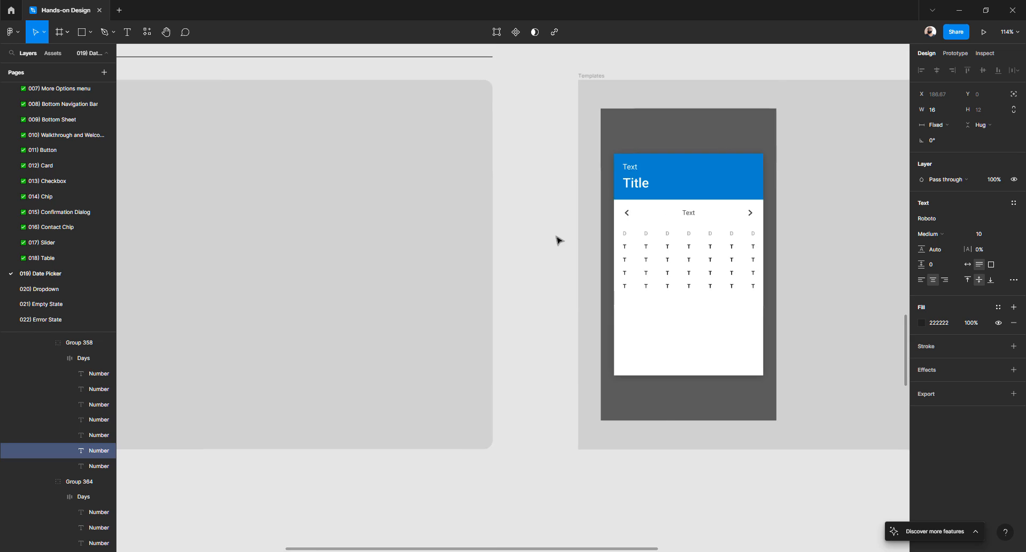
scroll(559, 240, right, 3)
scroll(540, 255, up, 5)
double_click(492, 235)
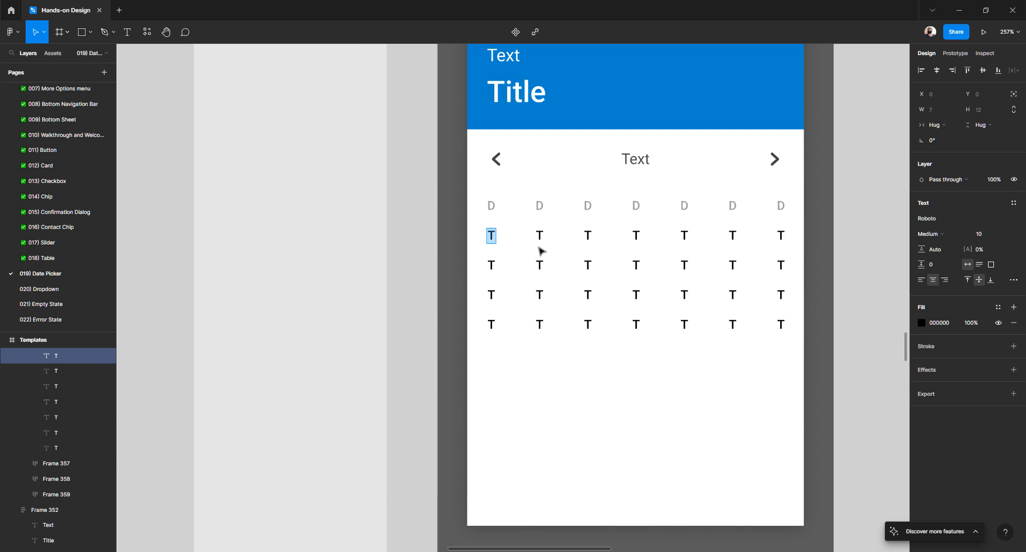
text(1)
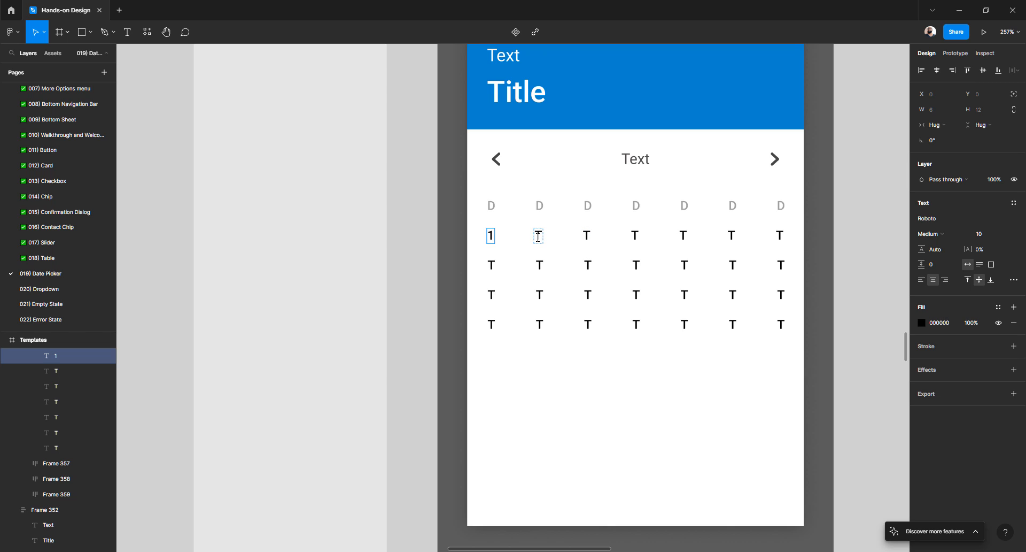
double_click(537, 235)
text(1)
double_click(586, 235)
text(1)
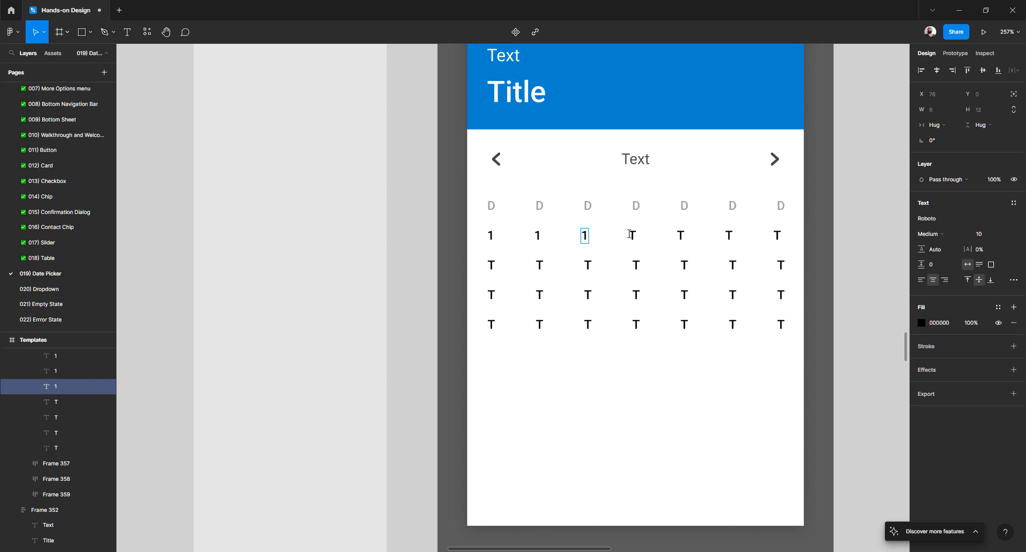
key(ctrl+z)
key(Escape)
- Try to widen the text box of the first D in the weekday row, and undo it
scroll(573, 237, down, 2)
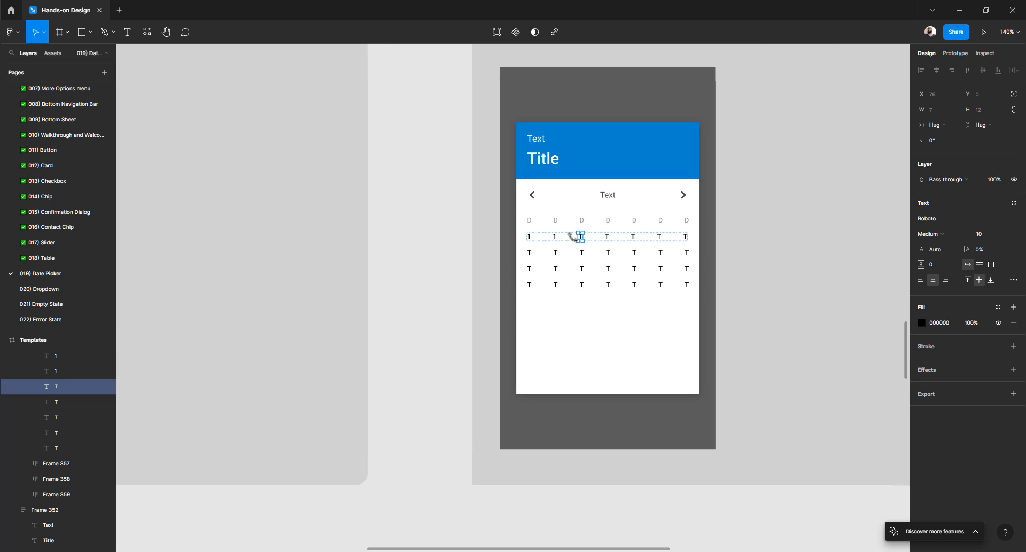
scroll(572, 235, right, 2)
scroll(517, 230, up, 2)
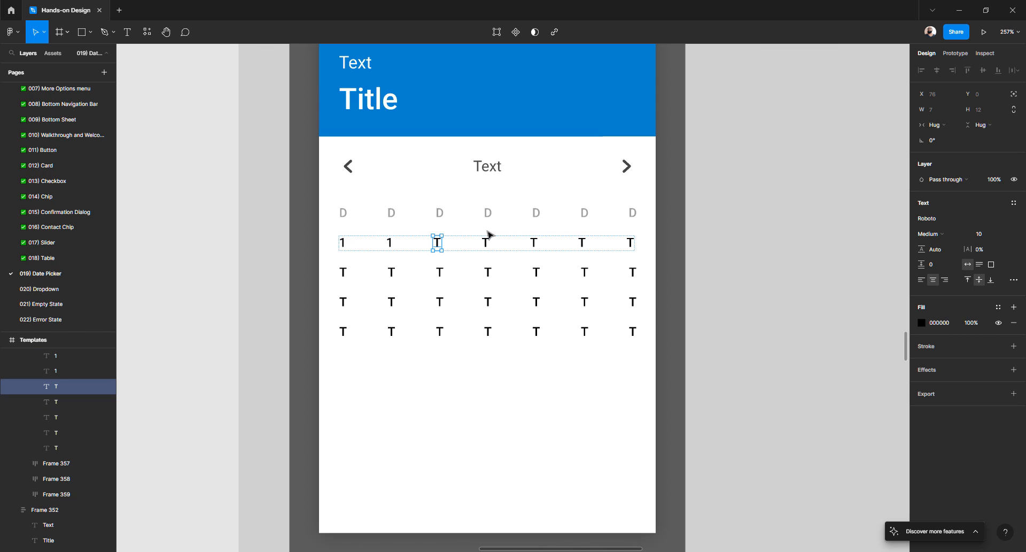
click(344, 214)
click(346, 216)
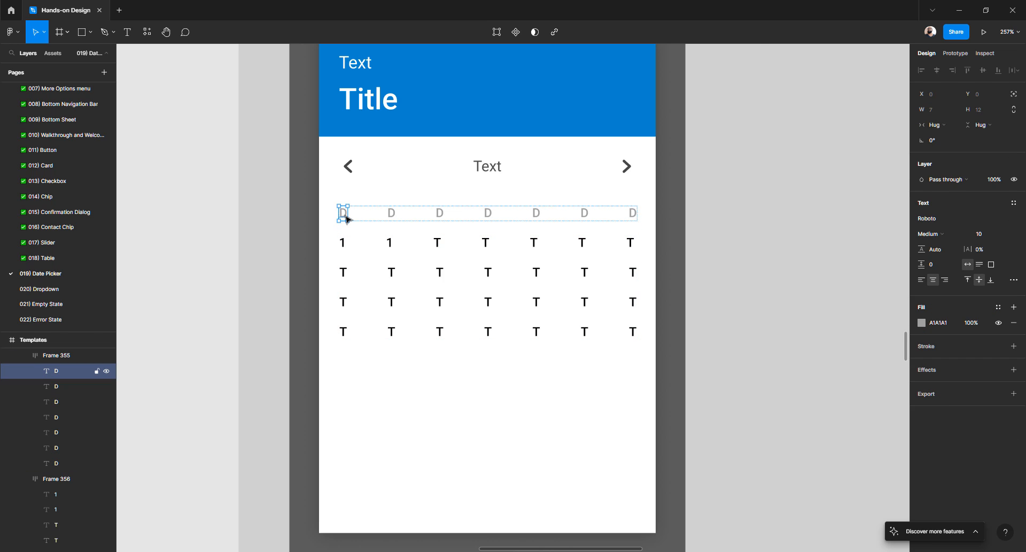
scroll(346, 217, up, 4)
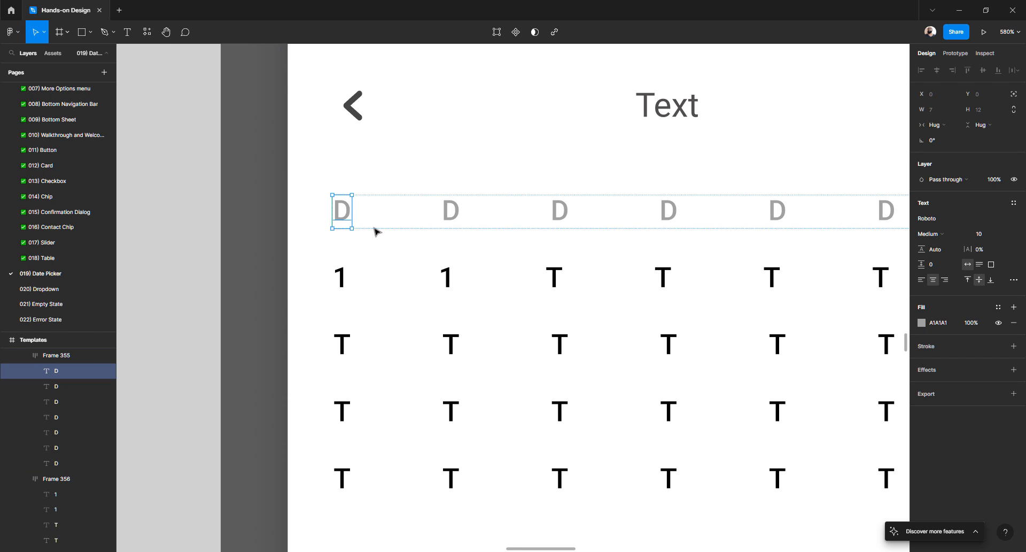
drag(354, 213, 362, 213)
key(ctrl+z)
click(259, 264)
- Set the auto layout spacing mode of the weekday row to Space between
scroll(259, 264, down, 2)
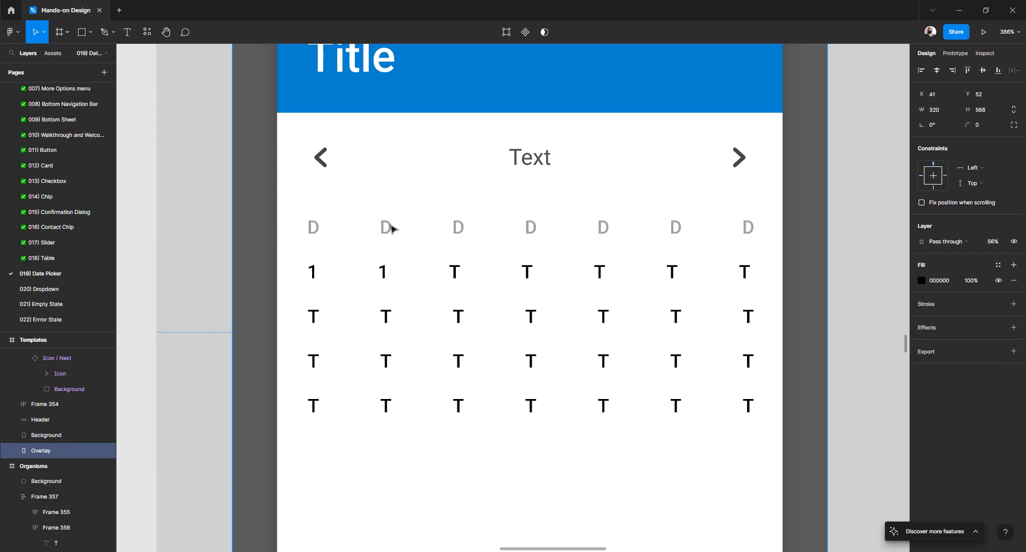
click(392, 229)
click(391, 228)
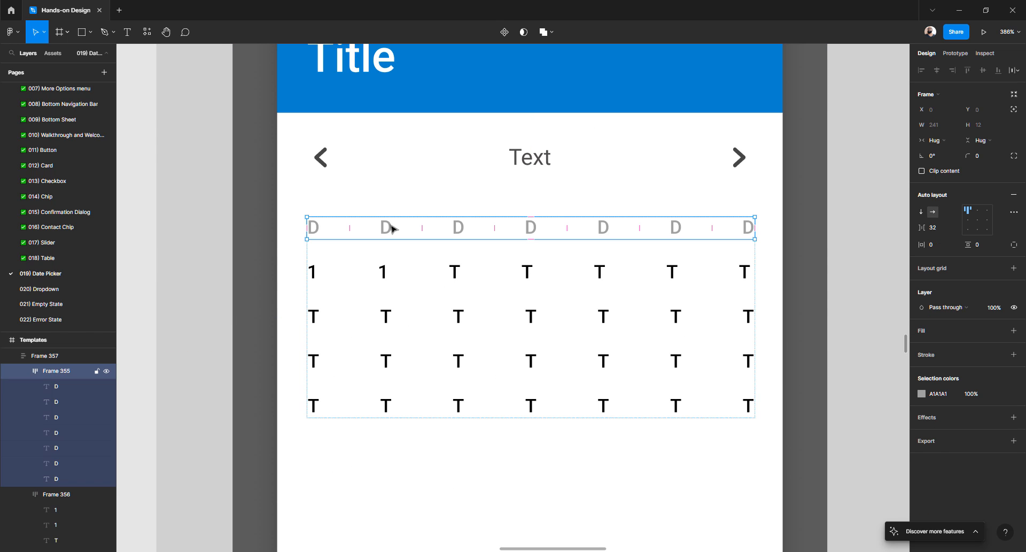
click(1015, 214)
click(887, 294)
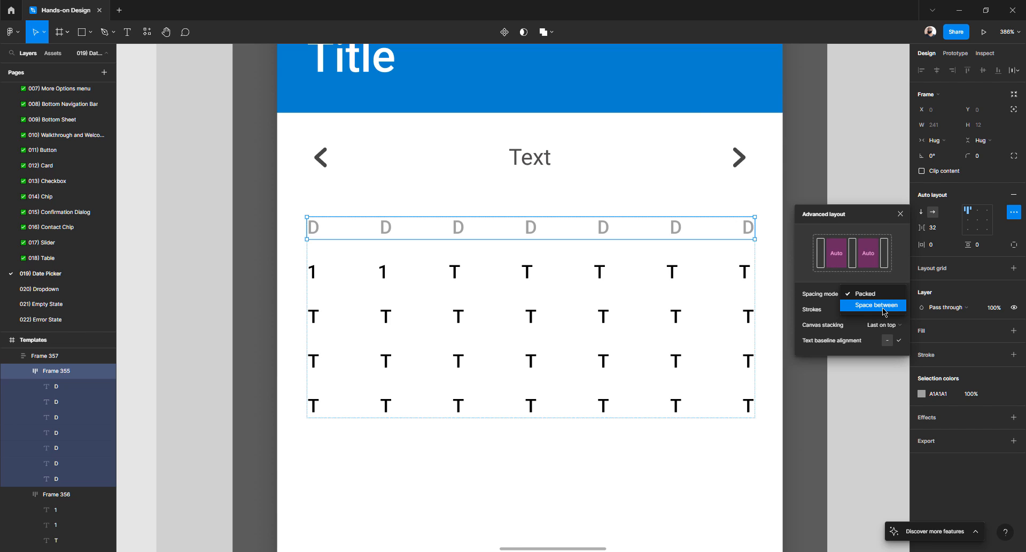
click(876, 305)
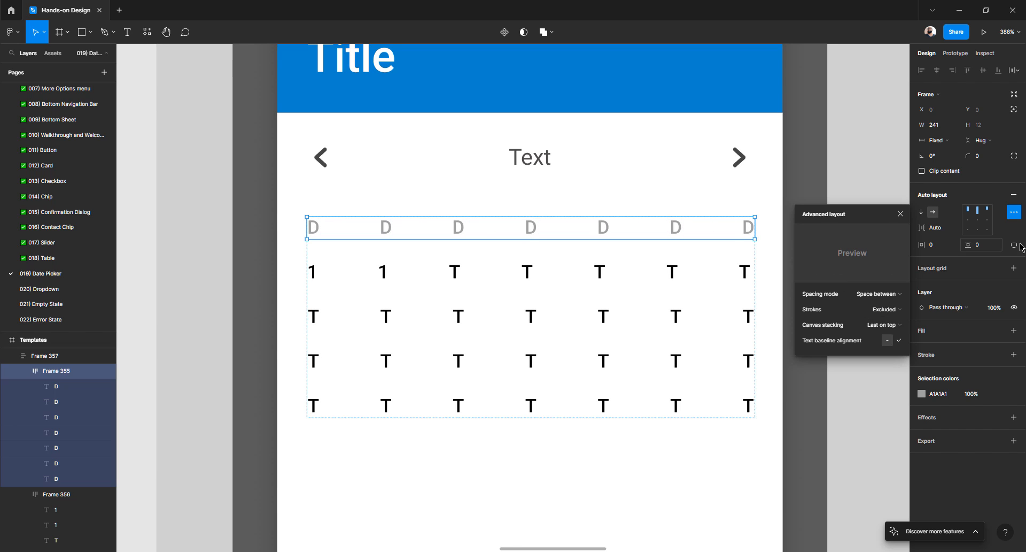
- Try the longer text adfasdf in place of the second D in the weekday row, and undo it
click(314, 228)
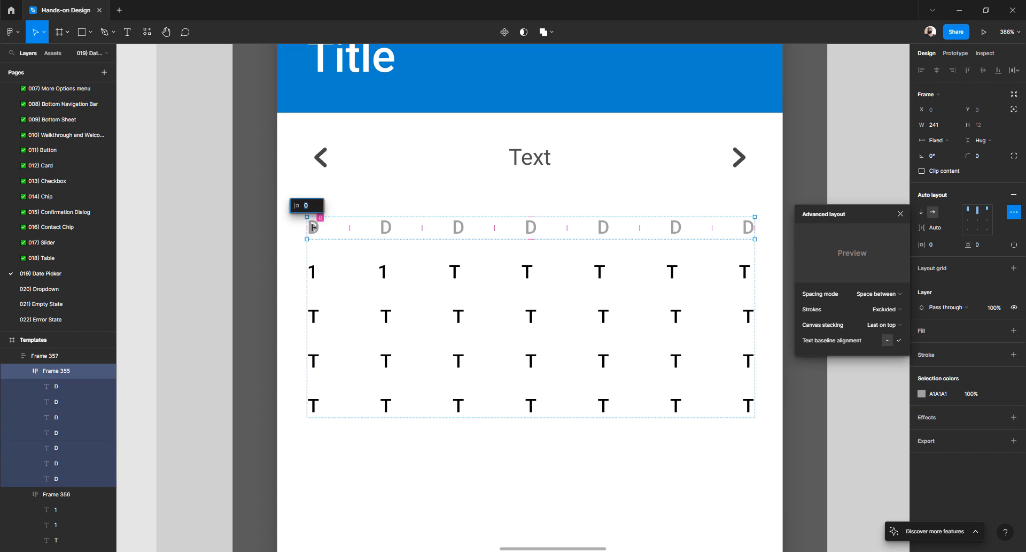
click(316, 232)
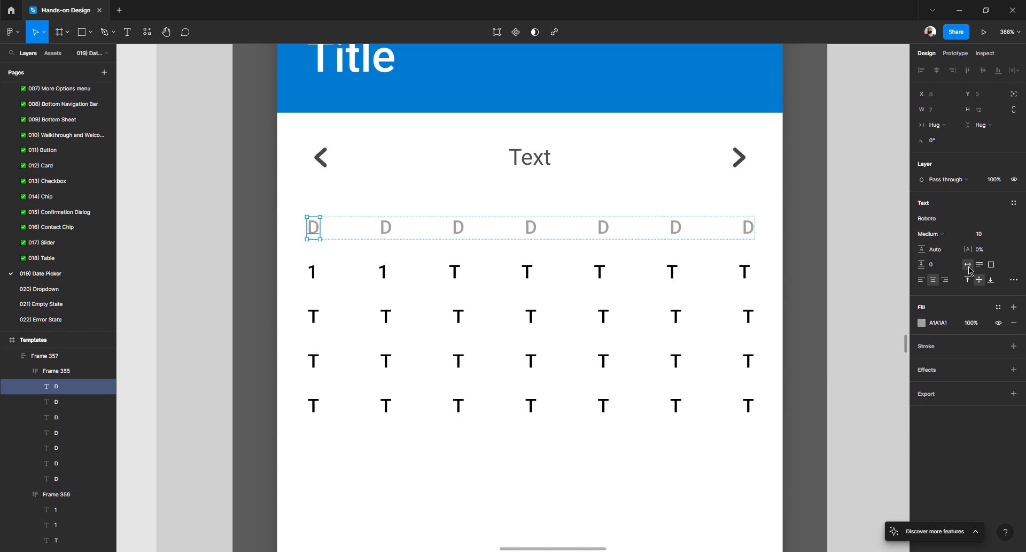
double_click(392, 228)
text(adfasdf)
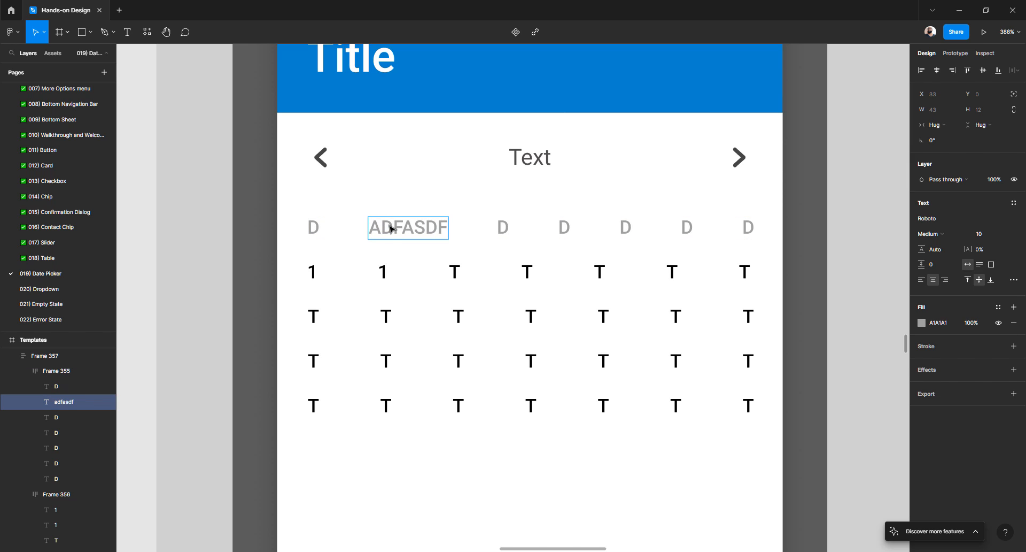
key(ctrl+z)
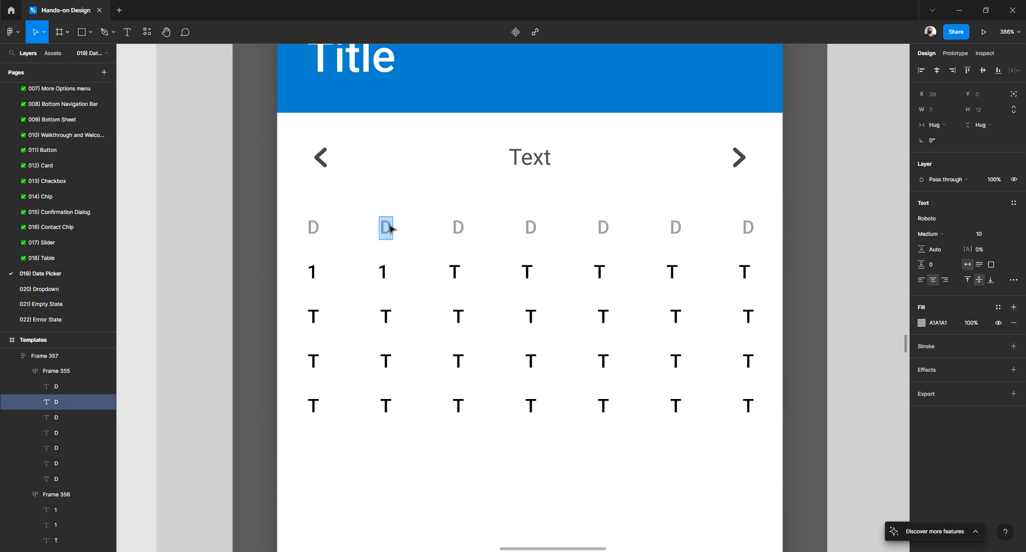
click(314, 273)
shift+click(383, 272)
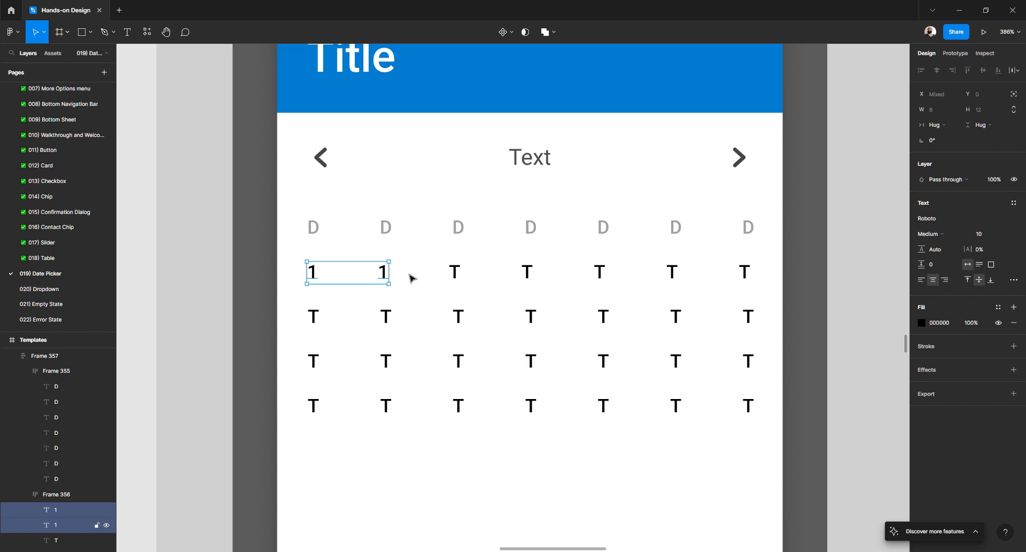
shift+click(455, 273)
shift+click(528, 273)
shift+click(601, 272)
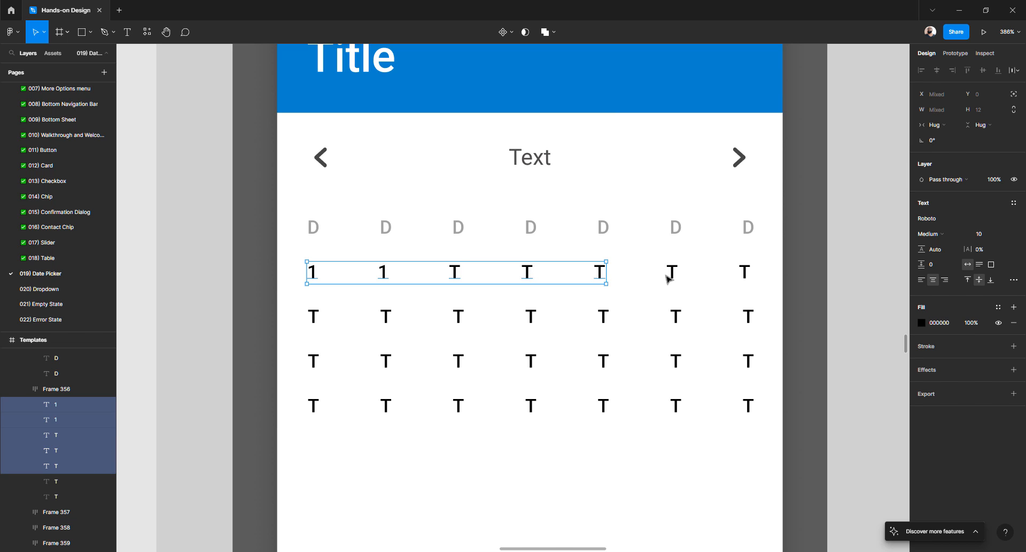
shift+click(674, 273)
shift+click(747, 273)
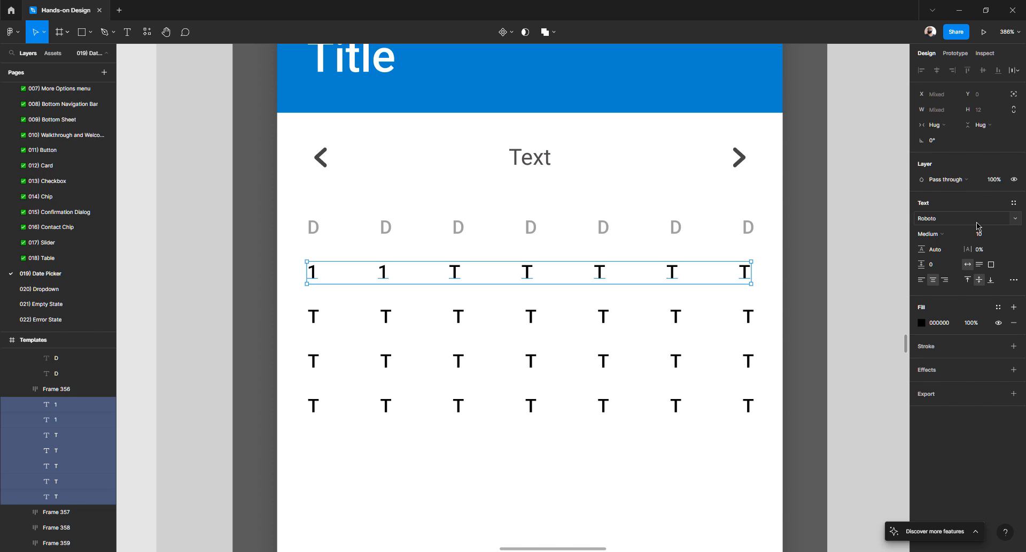
click(707, 282)
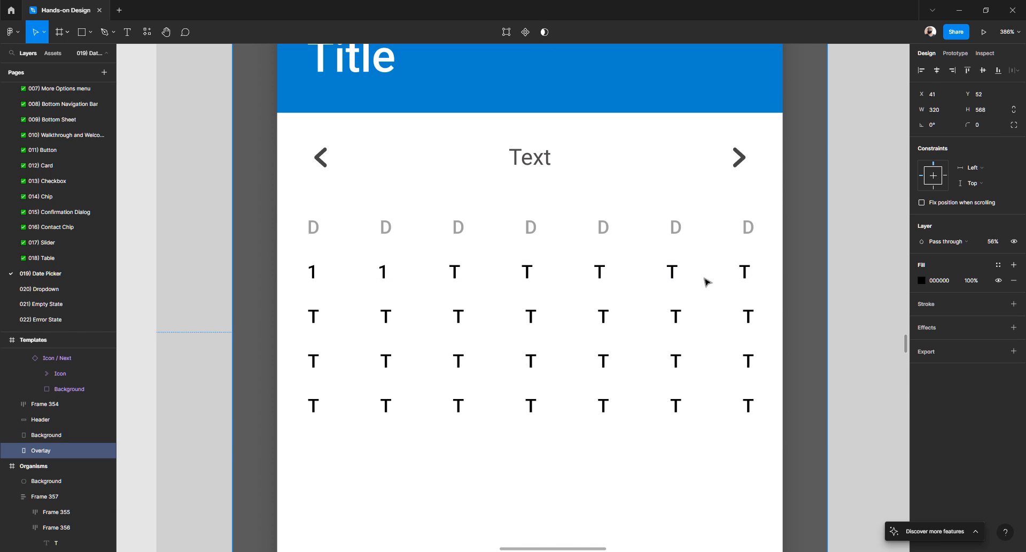
- Set the auto layout spacing mode of the row directly below the weekdays to Space between
click(675, 274)
click(675, 275)
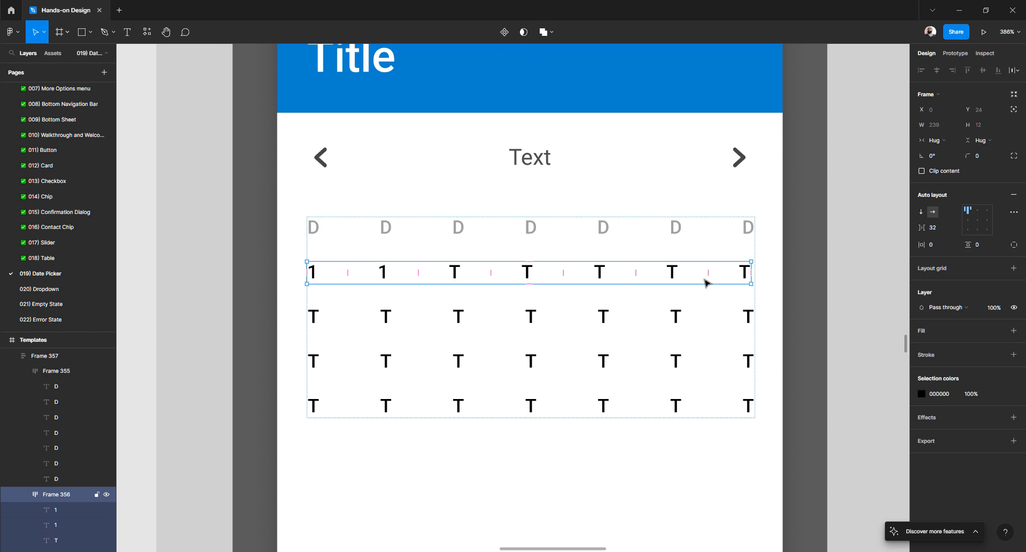
click(1010, 213)
click(889, 294)
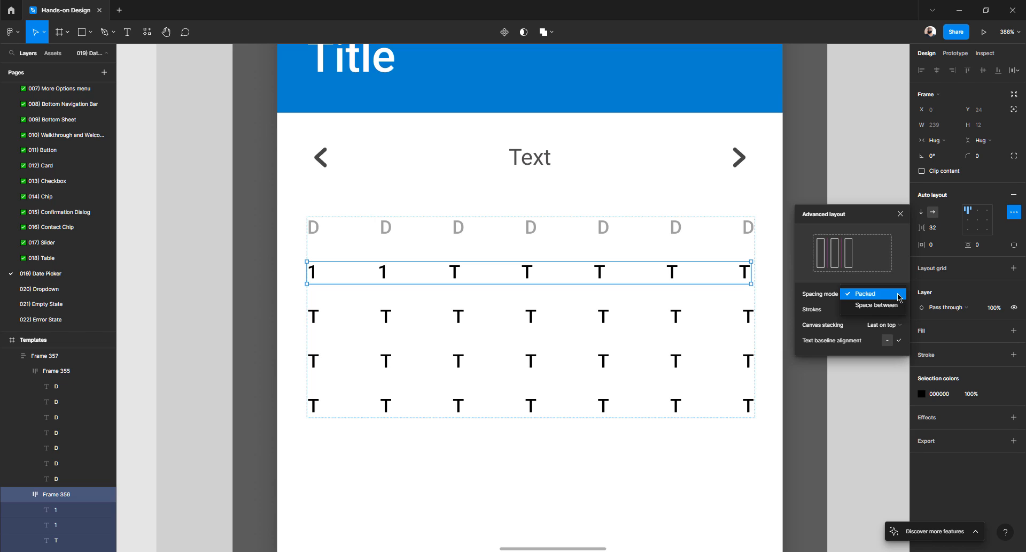
click(883, 303)
click(842, 392)
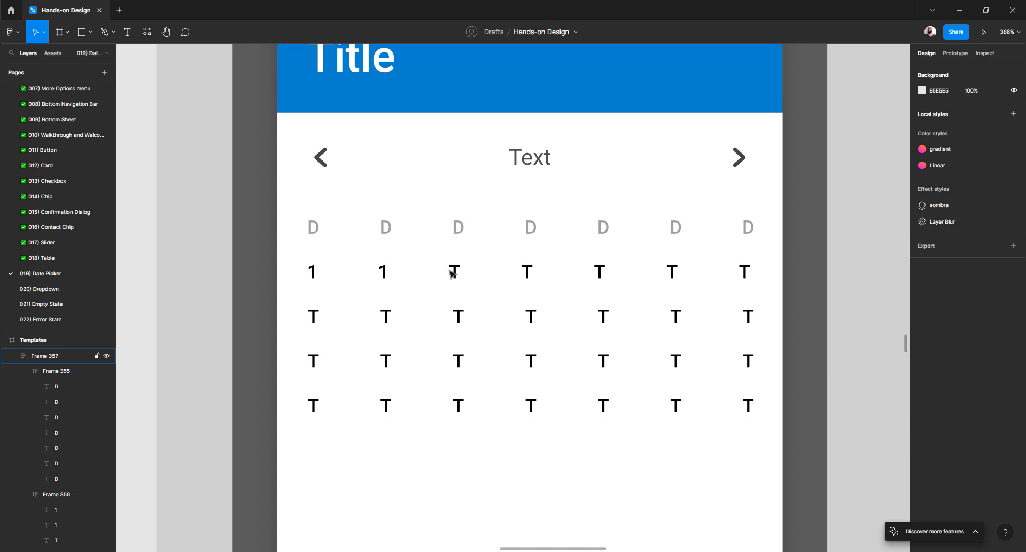
- Replace the five remaining T letters in the row below the weekdays with 1
double_click(456, 274)
double_click(455, 274)
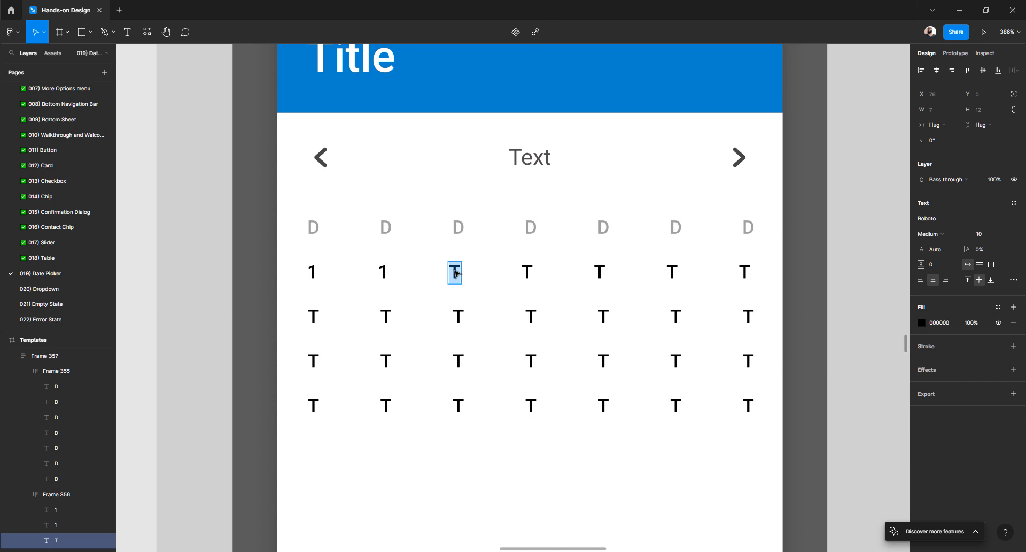
text(1)
double_click(527, 273)
text(1)
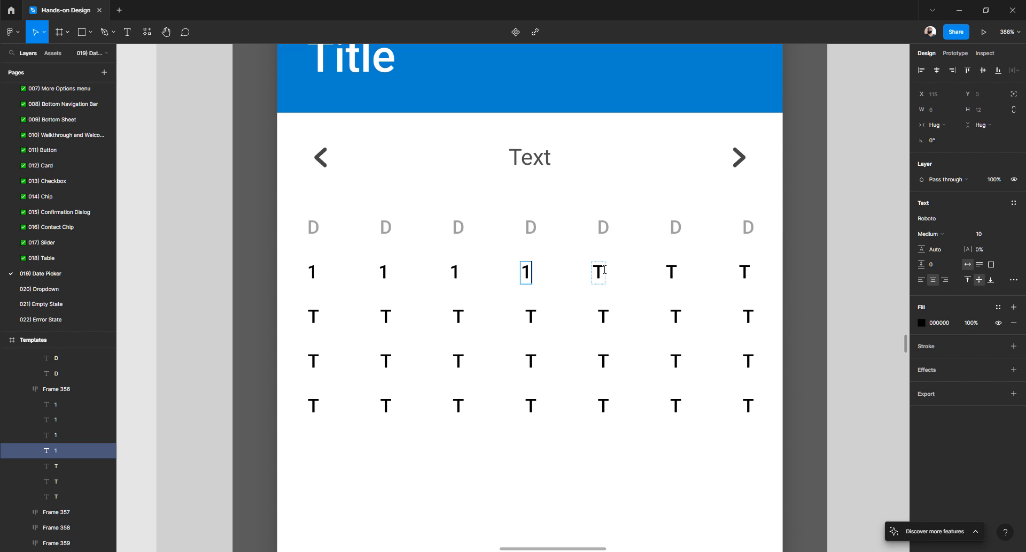
double_click(598, 271)
text(1)
double_click(672, 271)
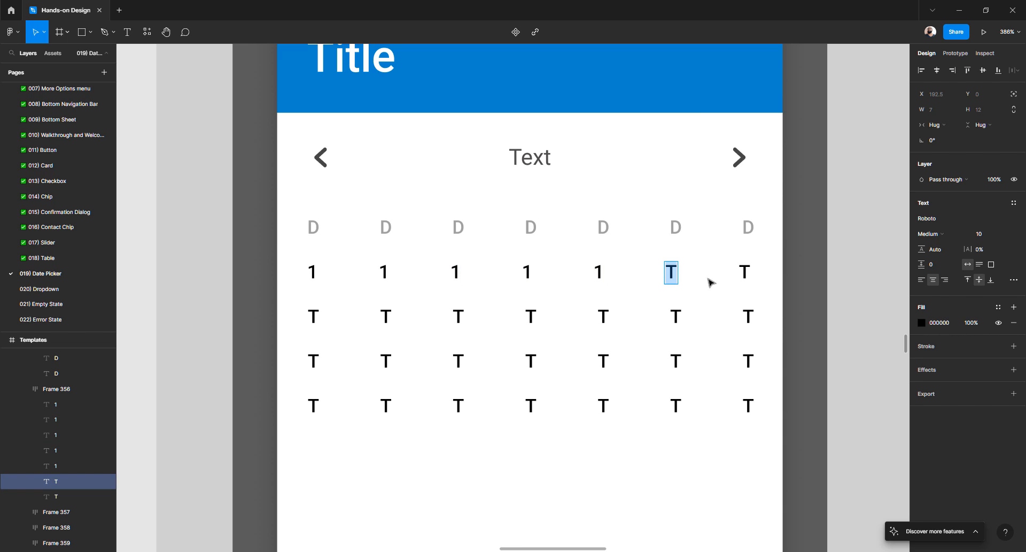
text(1)
double_click(746, 271)
text(1)
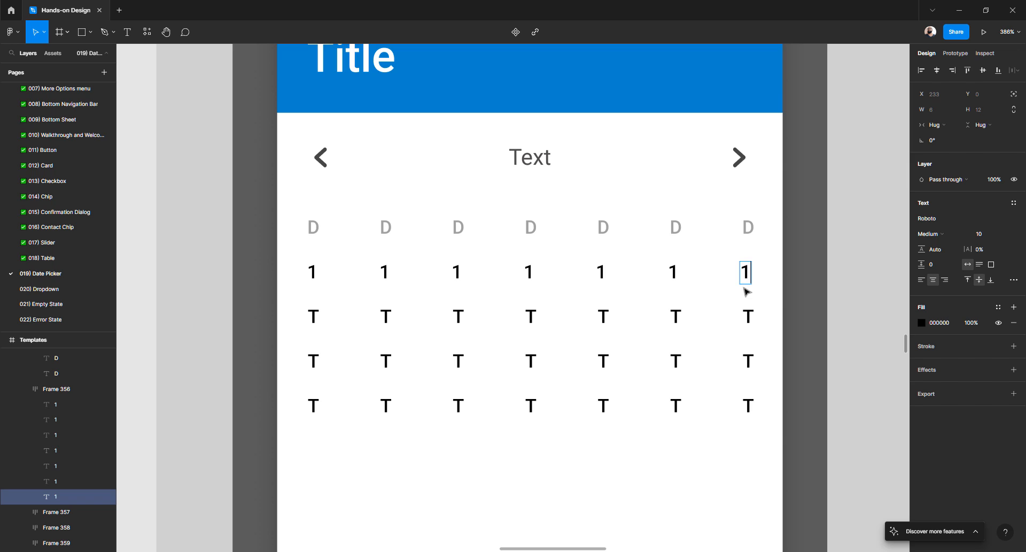
key(Escape)
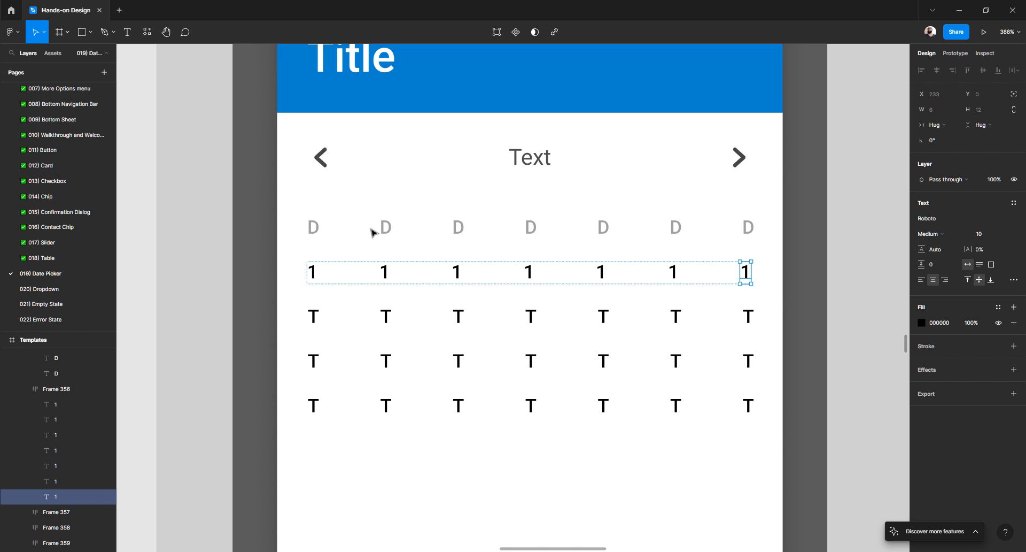
- Compare the weekday row with the finished date picker template and the December 2022 example calendar
scroll(313, 229, up, 5)
click(312, 238)
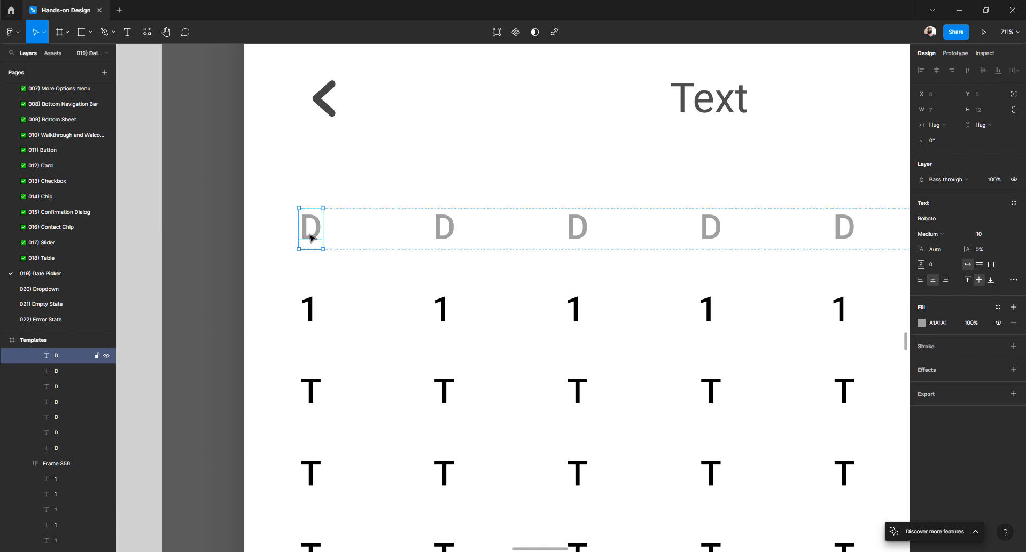
scroll(332, 230, down, 15)
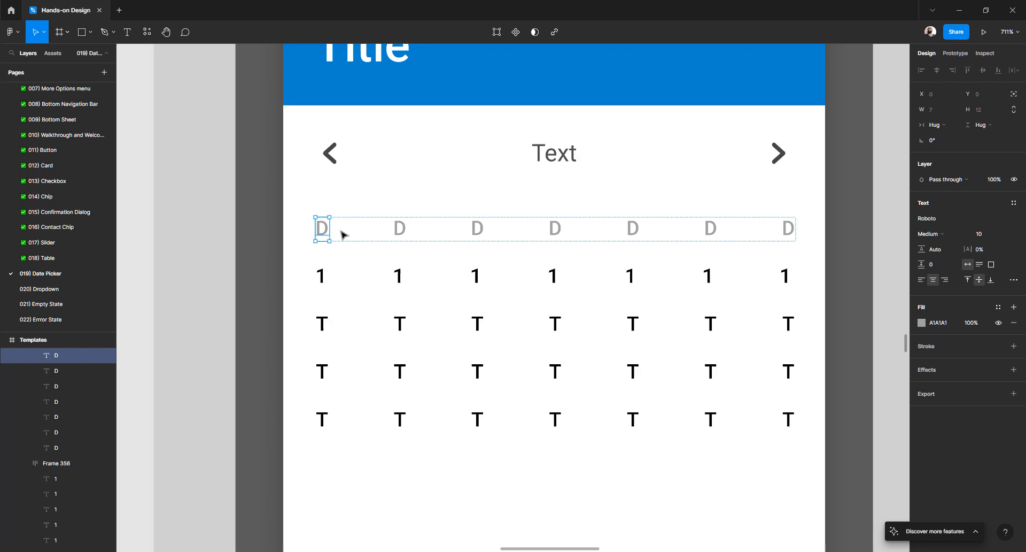
scroll(348, 268, left, 10)
scroll(375, 284, left, 5)
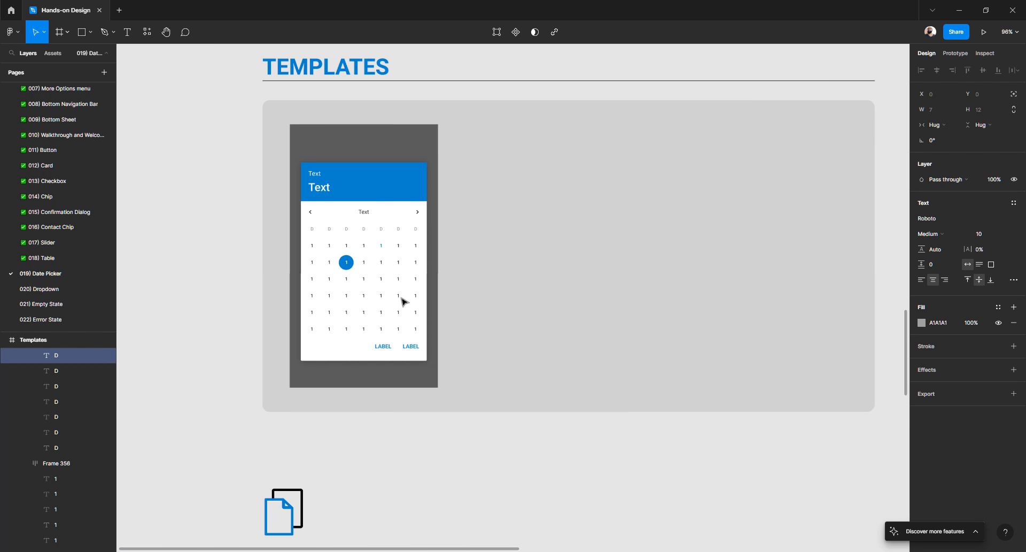
scroll(406, 326, down, 10)
scroll(400, 344, up, 5)
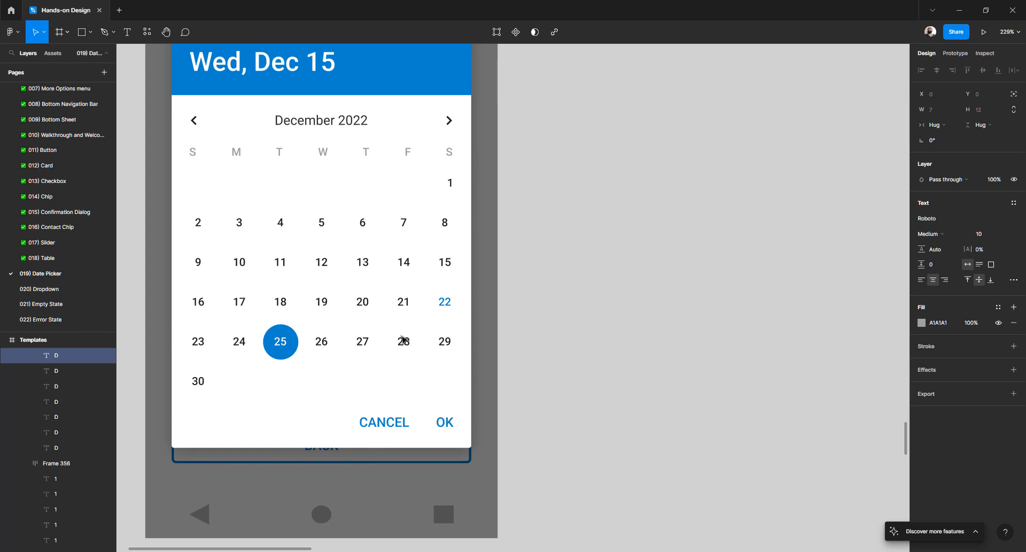
scroll(404, 342, down, 10)
scroll(403, 338, up, 5)
scroll(472, 348, right, 3)
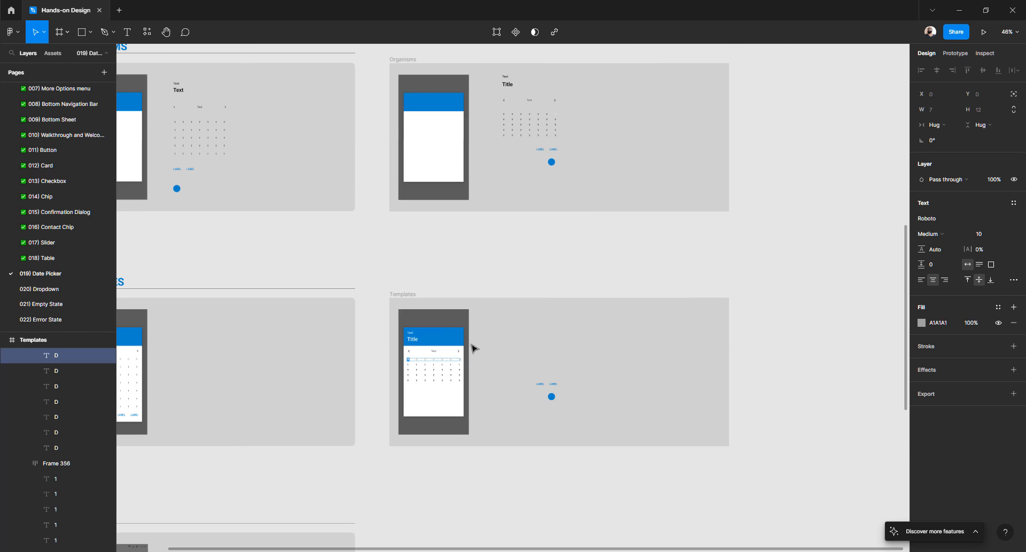
- Replace the first D in the weekday row with the two-digit text 31
scroll(407, 268, down, 3)
scroll(396, 241, up, 10)
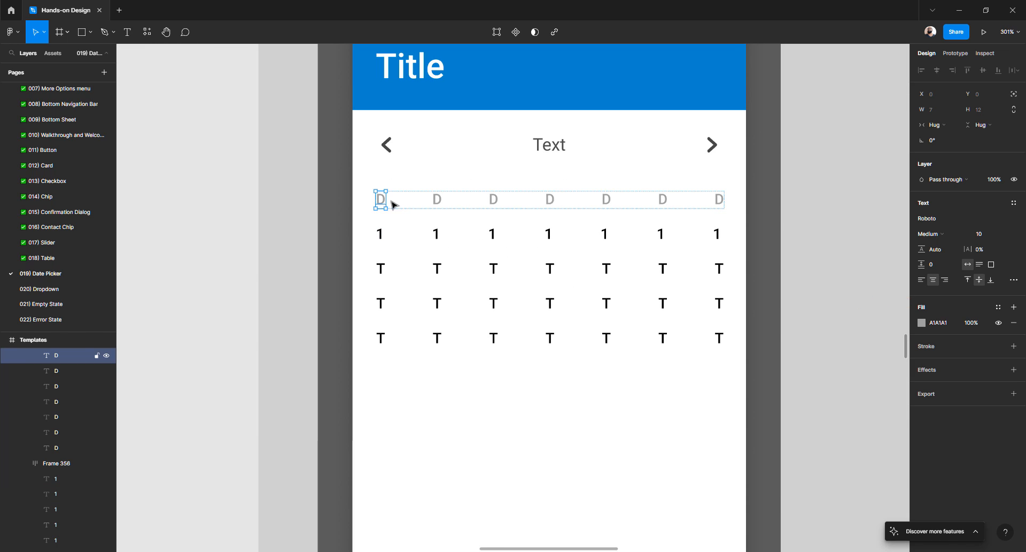
scroll(383, 203, up, 2)
scroll(384, 203, up, 2)
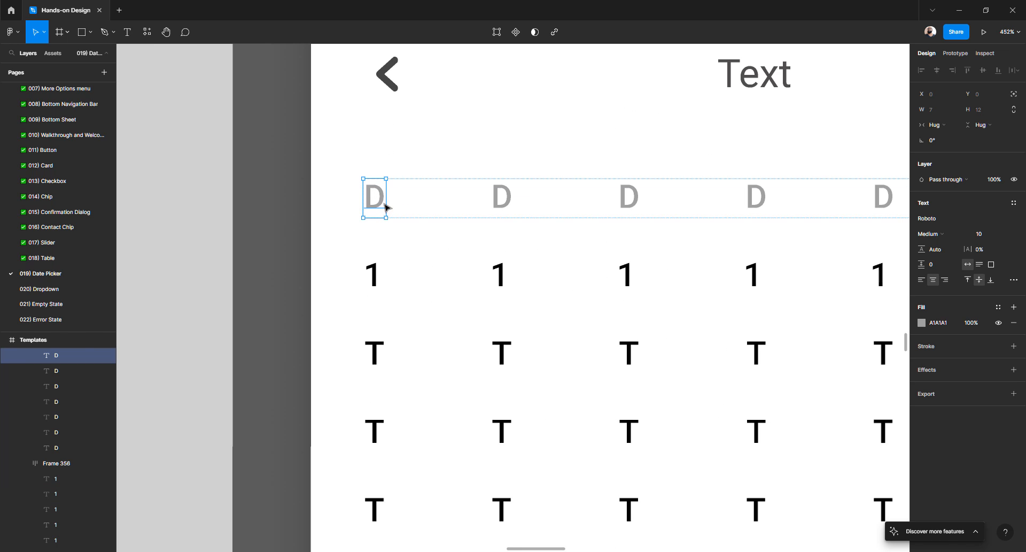
double_click(380, 204)
click(383, 198)
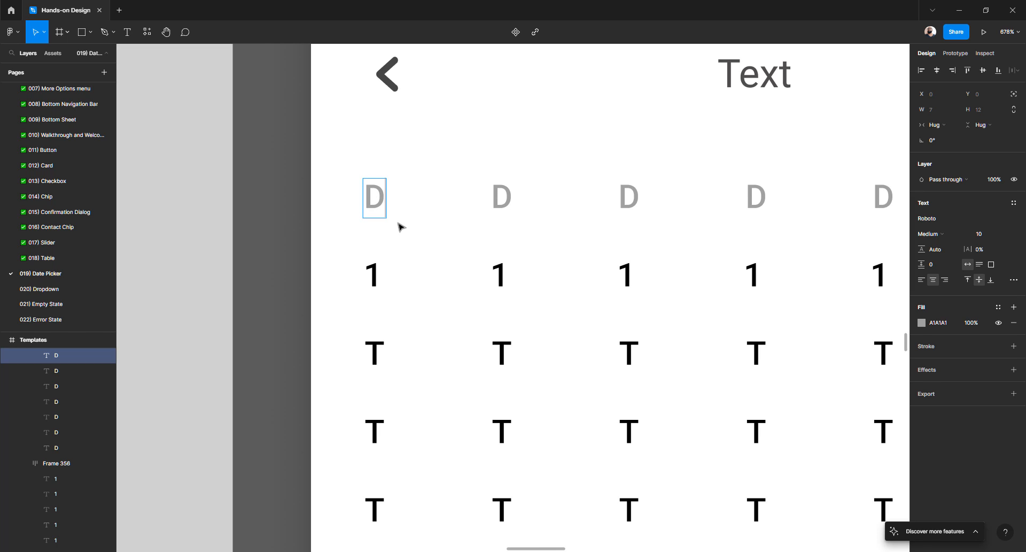
key(BackSpace)
text(31)
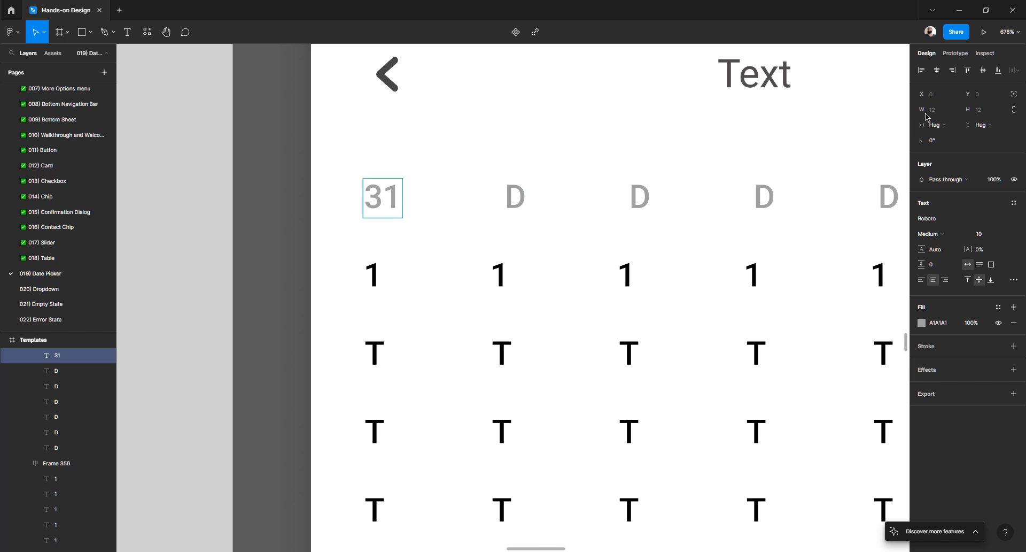
key(Escape)
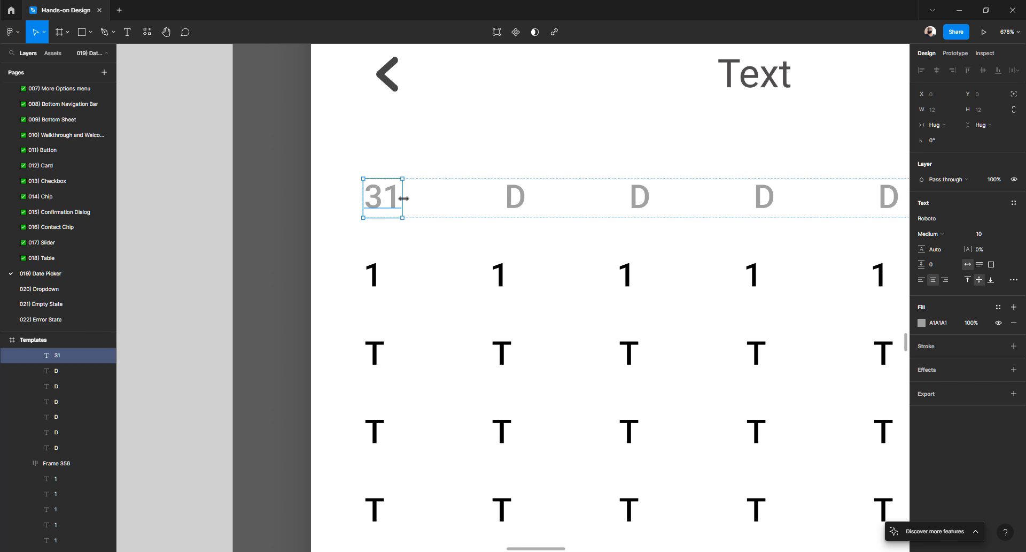
- Give the text box of the 31 in the weekday row a fixed width of 12
drag(404, 198, 407, 199)
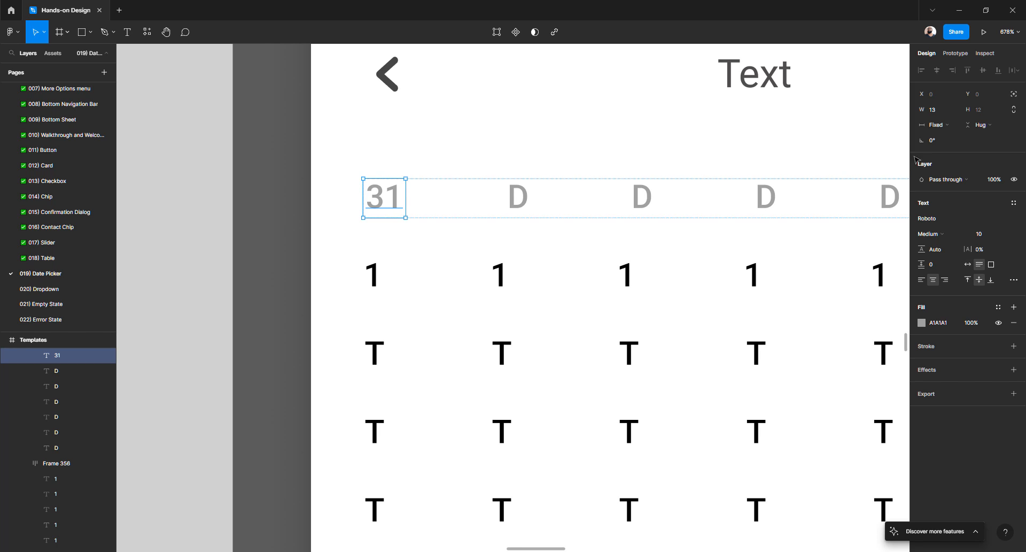
click(935, 111)
text(12)
key(Return)
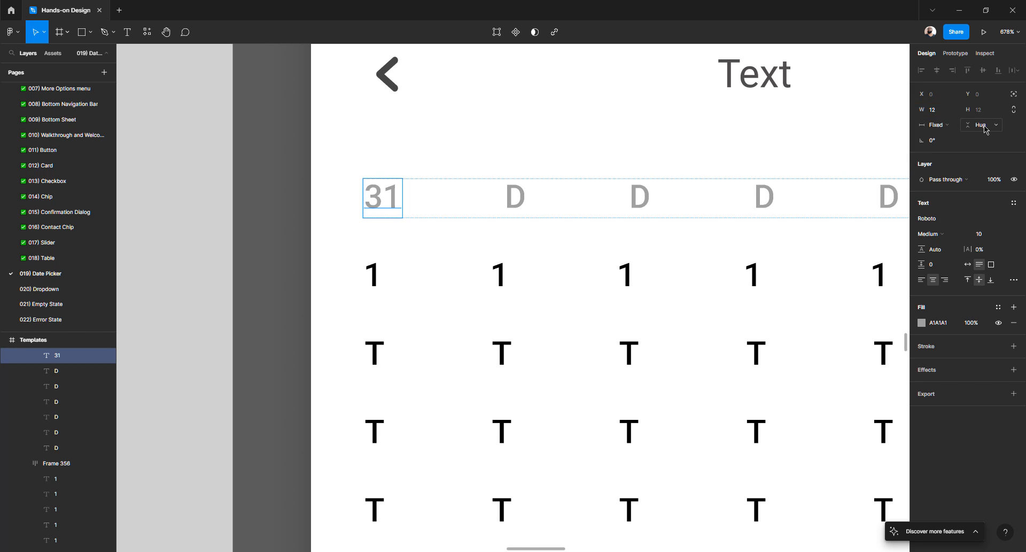
key(Return)
- Replace the 31 in the weekday row with 1
click(515, 197)
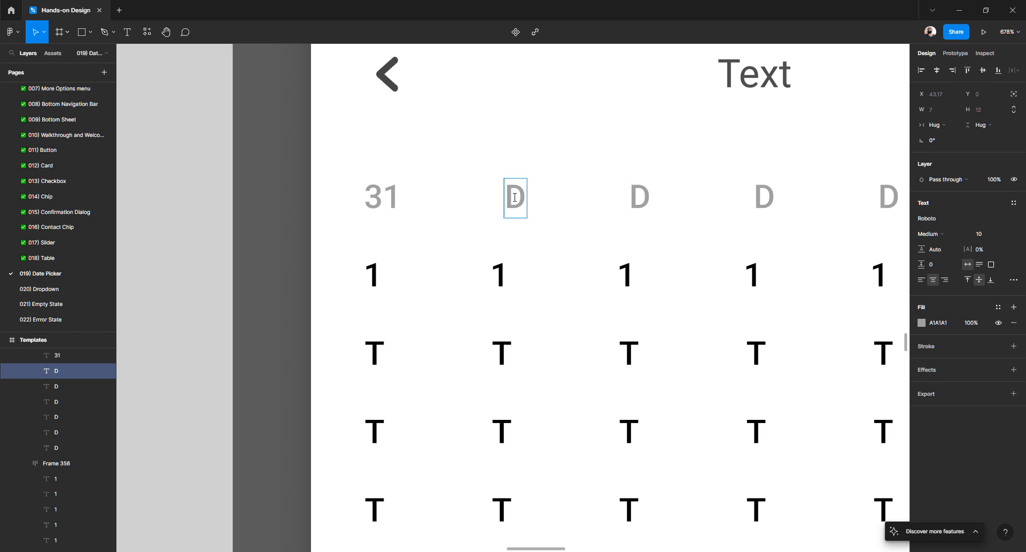
double_click(379, 199)
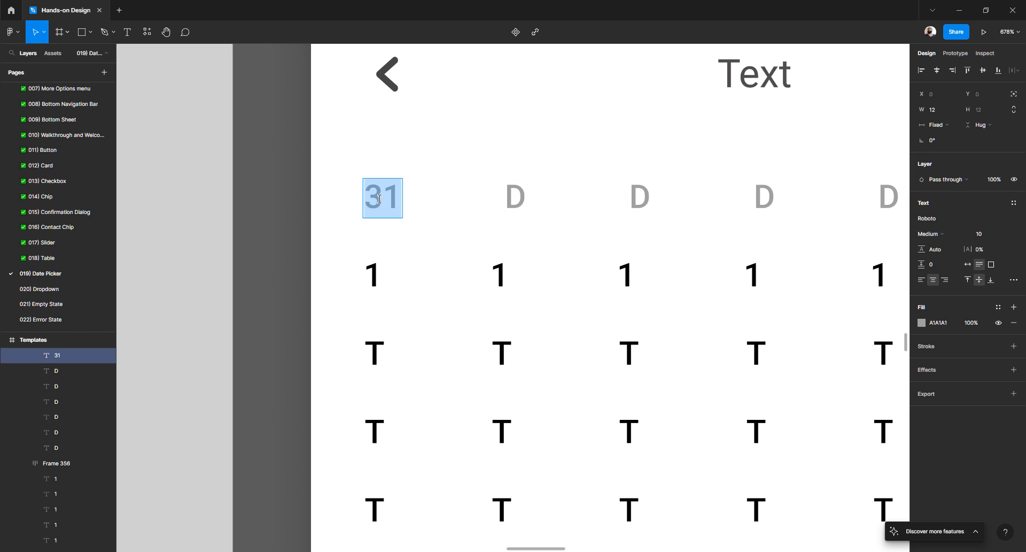
text(1)
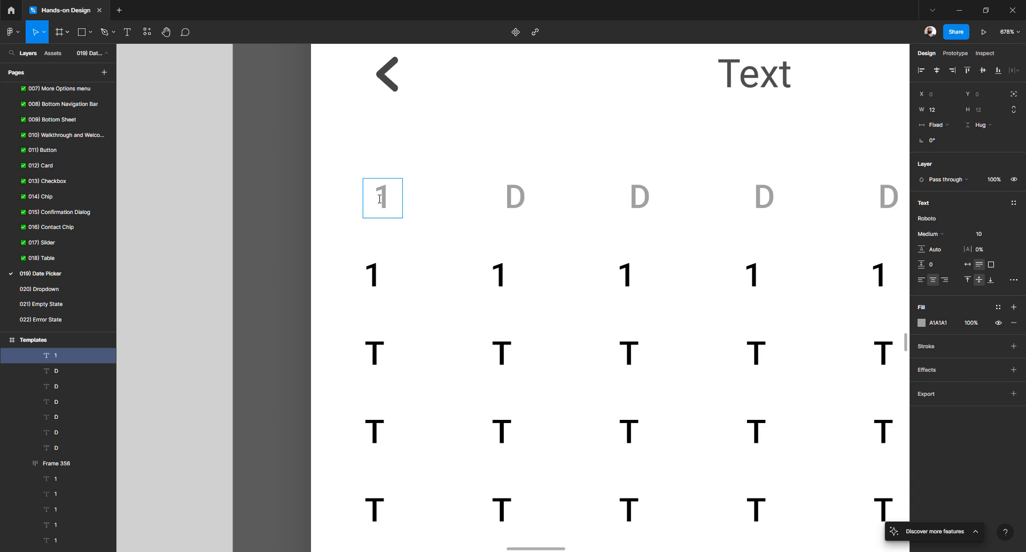
- Set the second text box in the weekday row to a fixed width of 12
click(512, 196)
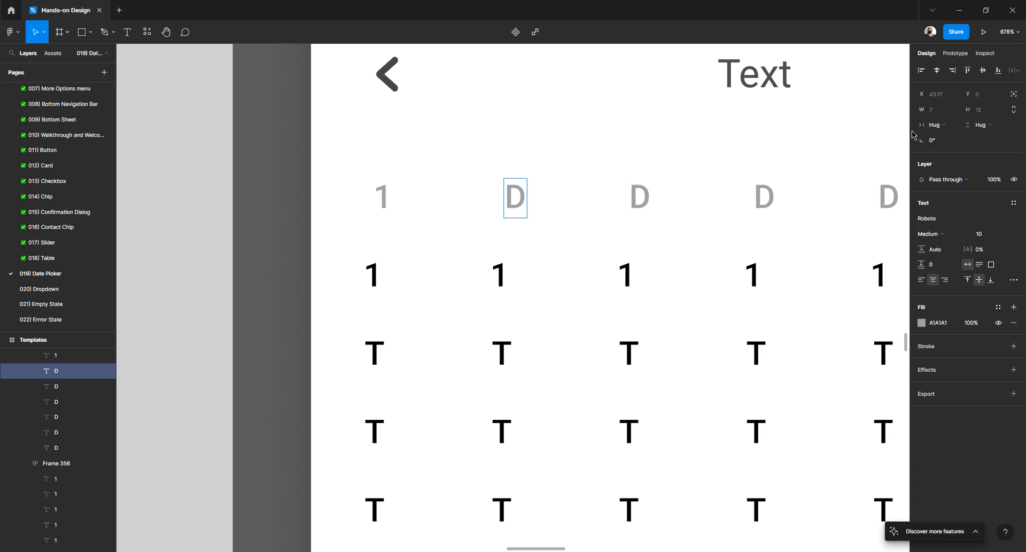
click(935, 125)
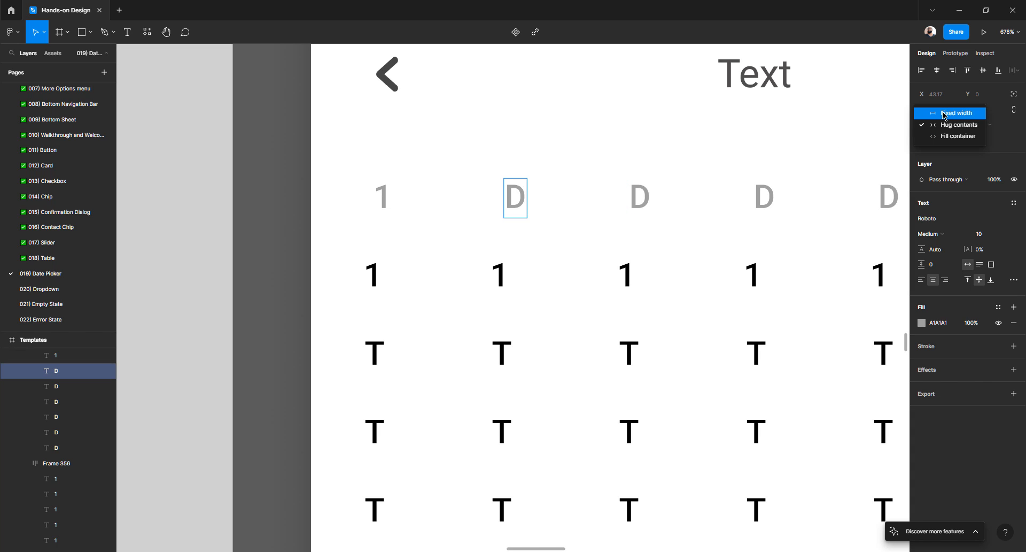
click(944, 114)
click(944, 110)
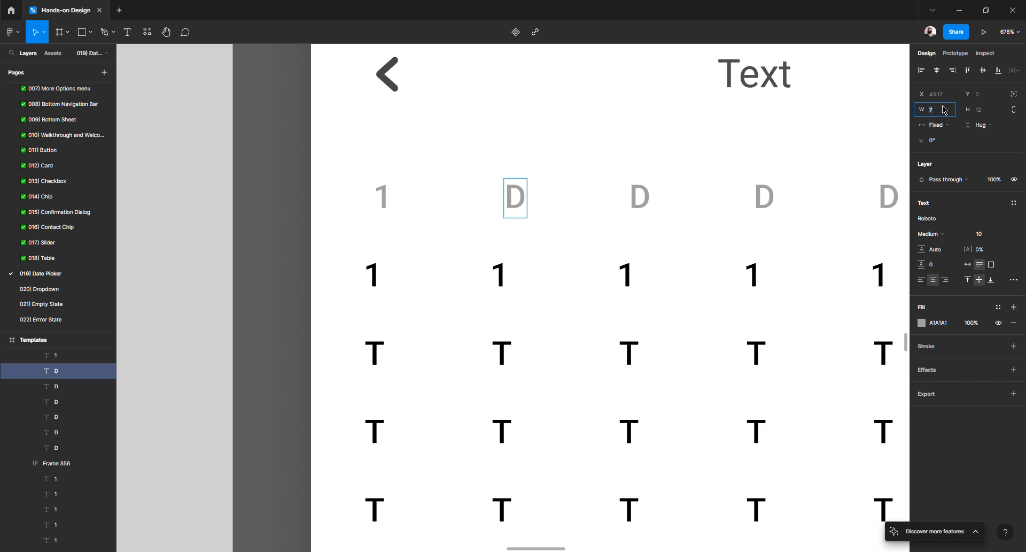
text(12)
key(Return)
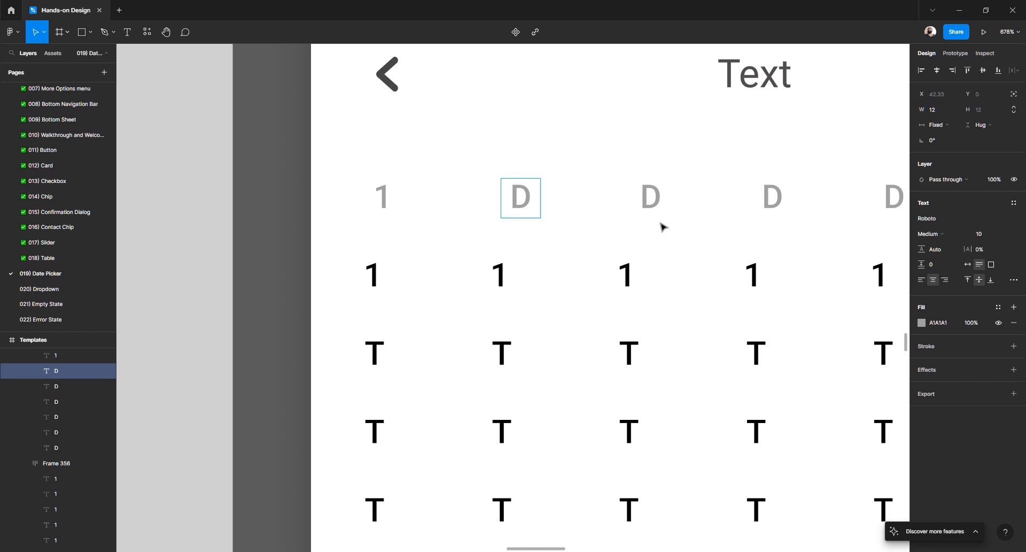
click(661, 199)
click(945, 126)
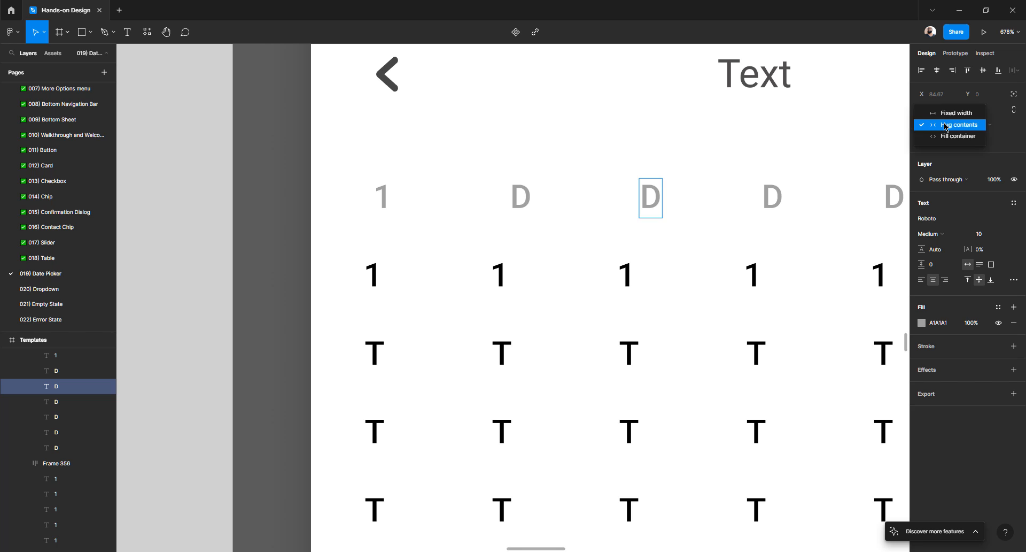
click(677, 199)
scroll(660, 199, right, 4)
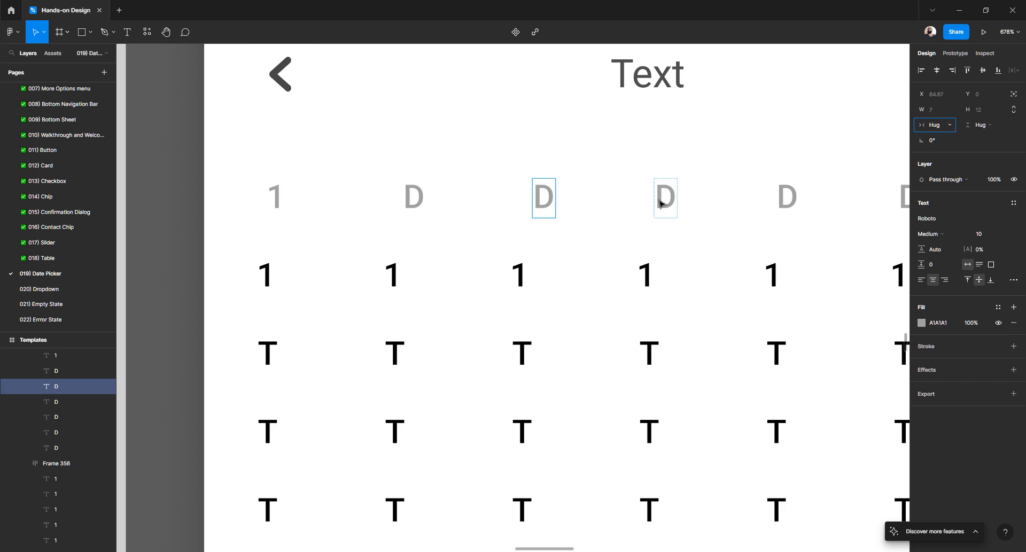
scroll(581, 210, down, 3)
scroll(535, 209, up, 3)
scroll(534, 206, right, 3)
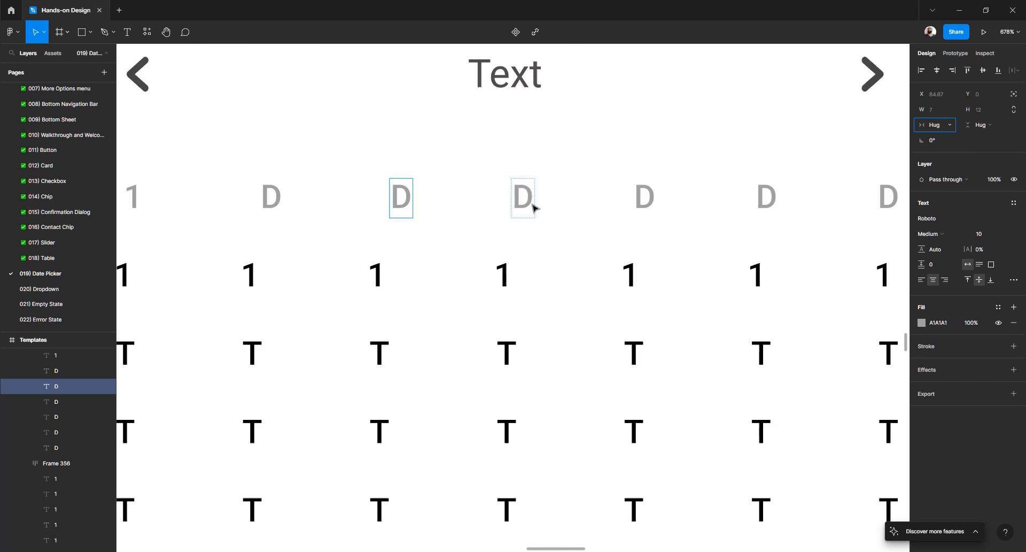
click(460, 201)
click(336, 214)
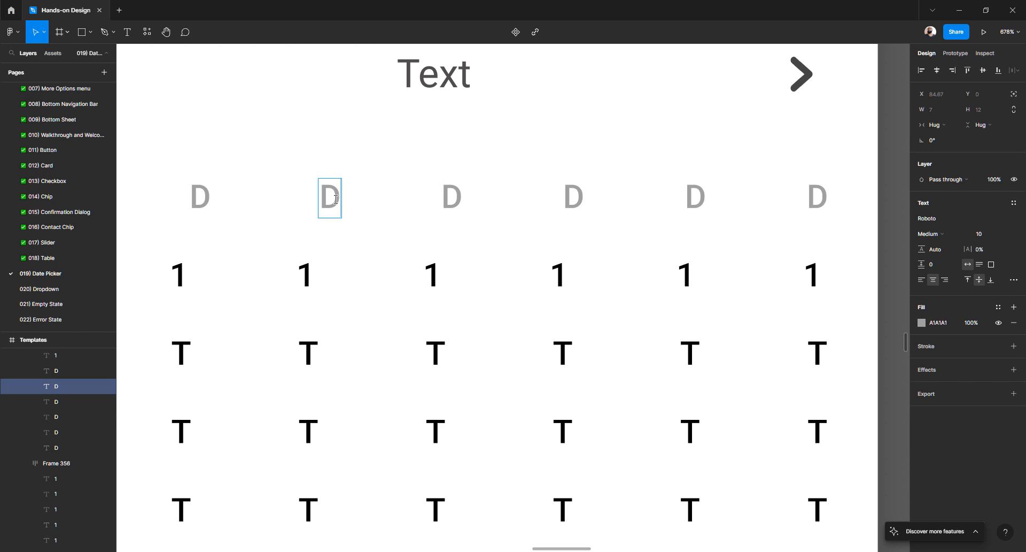
double_click(449, 199)
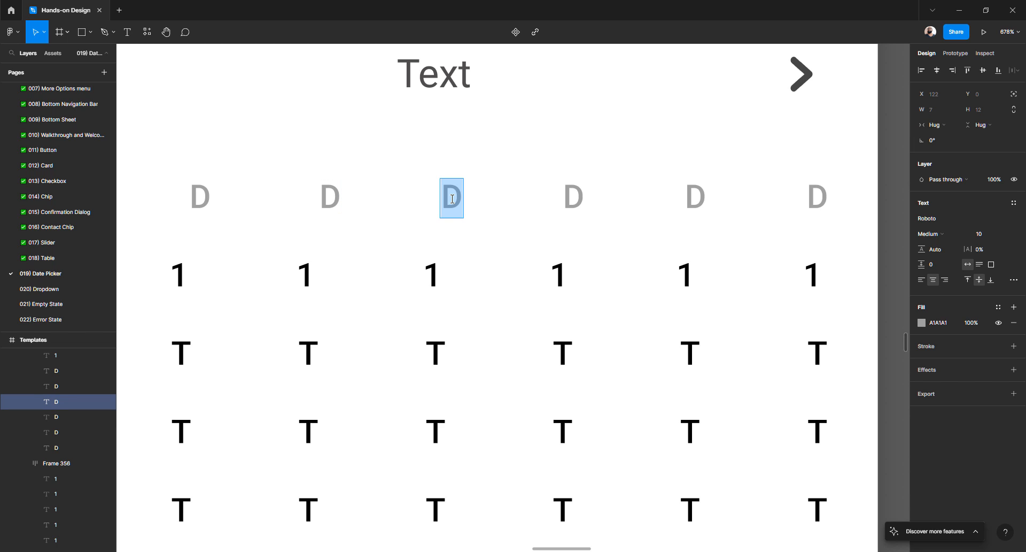
key(Escape)
- Give the text boxes of the last five Ds in the weekday row a fixed width of 12
click(336, 208)
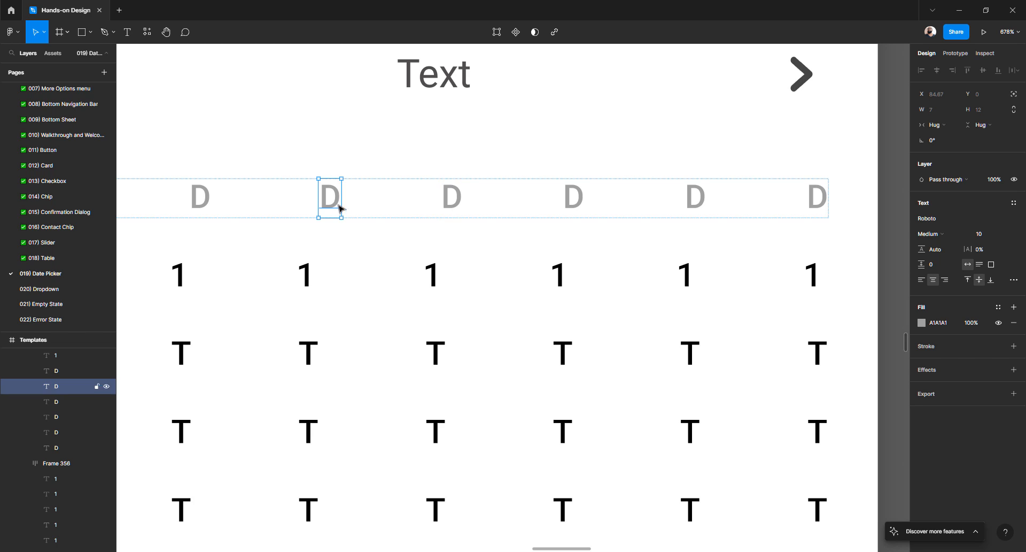
shift+click(454, 199)
shift+click(575, 199)
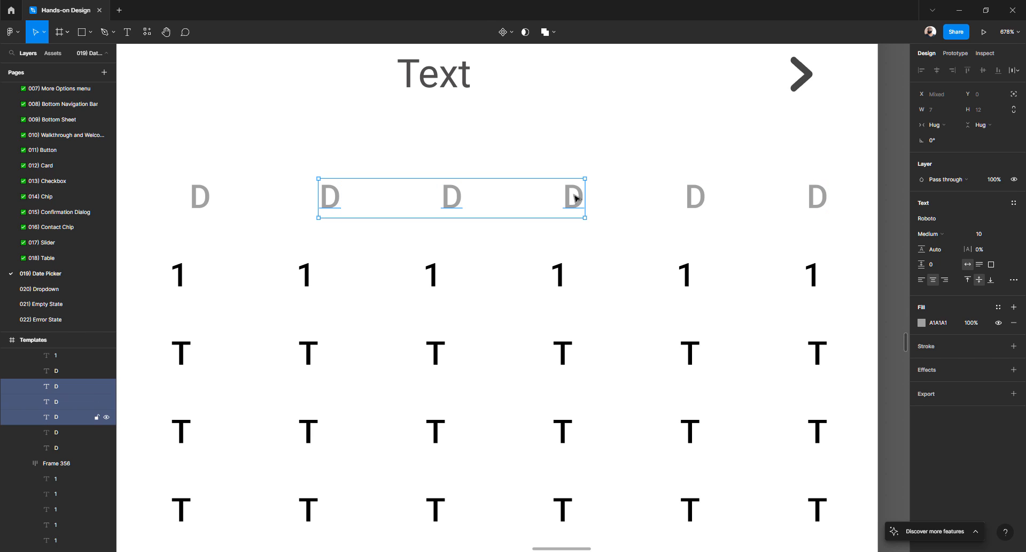
shift+click(695, 198)
shift+click(819, 199)
click(955, 126)
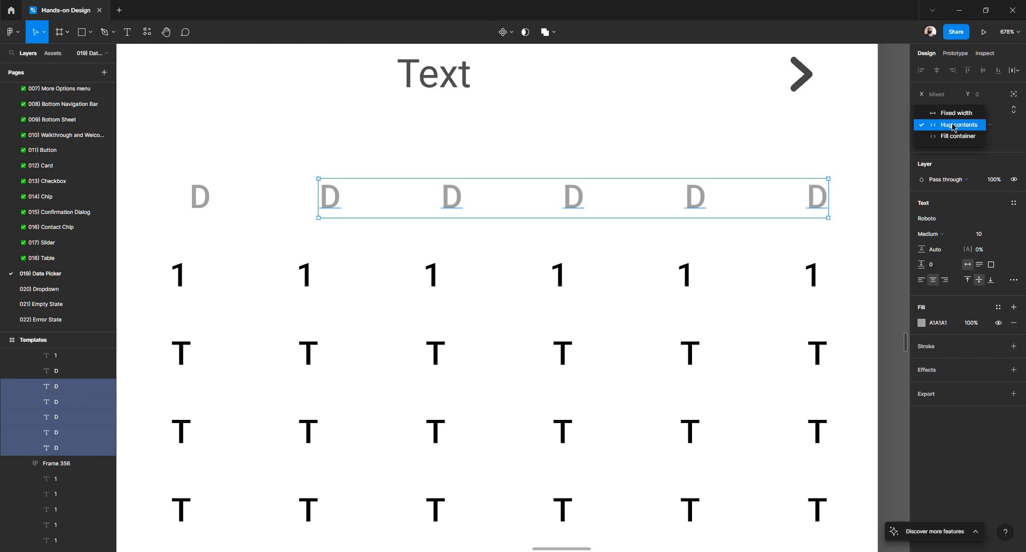
click(948, 110)
click(936, 114)
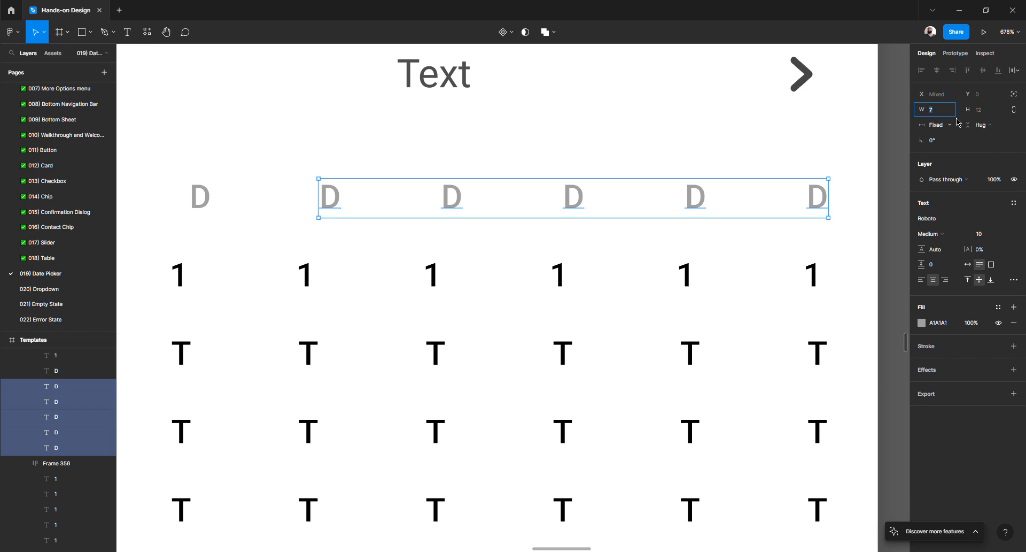
text(12)
key(Return)
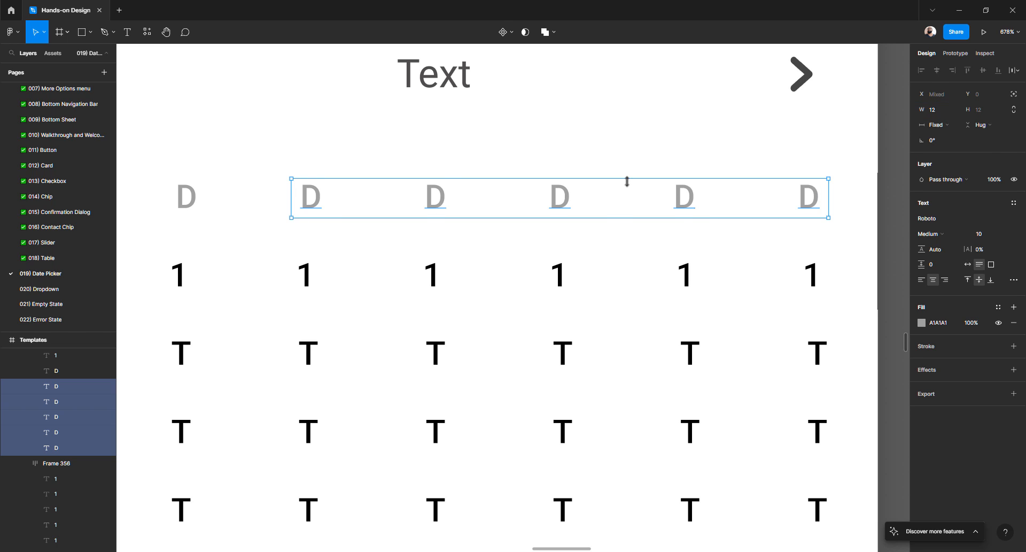
click(614, 213)
- Give all seven text boxes in the row of 1s below the weekday row a fixed width of 12
scroll(614, 213, down, 5)
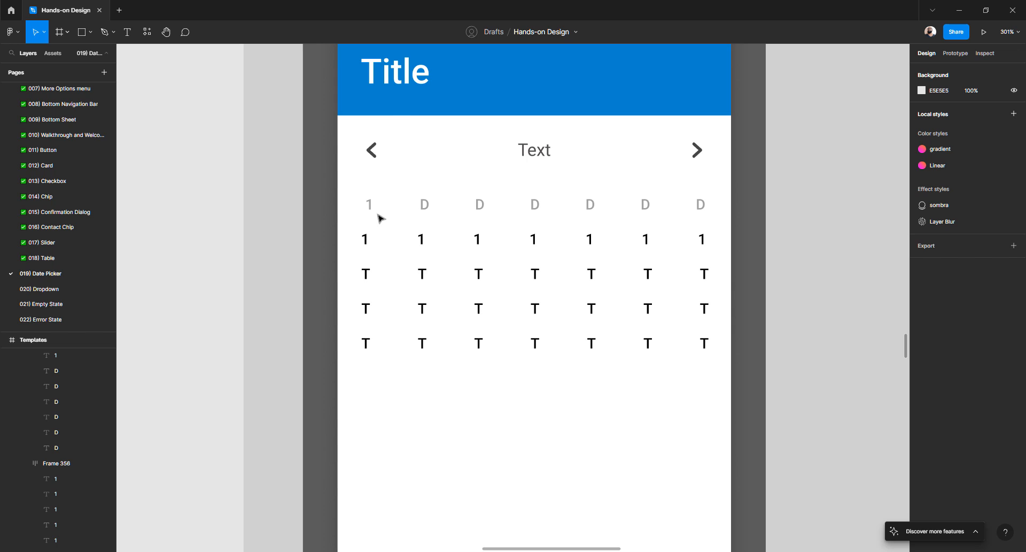
click(373, 240)
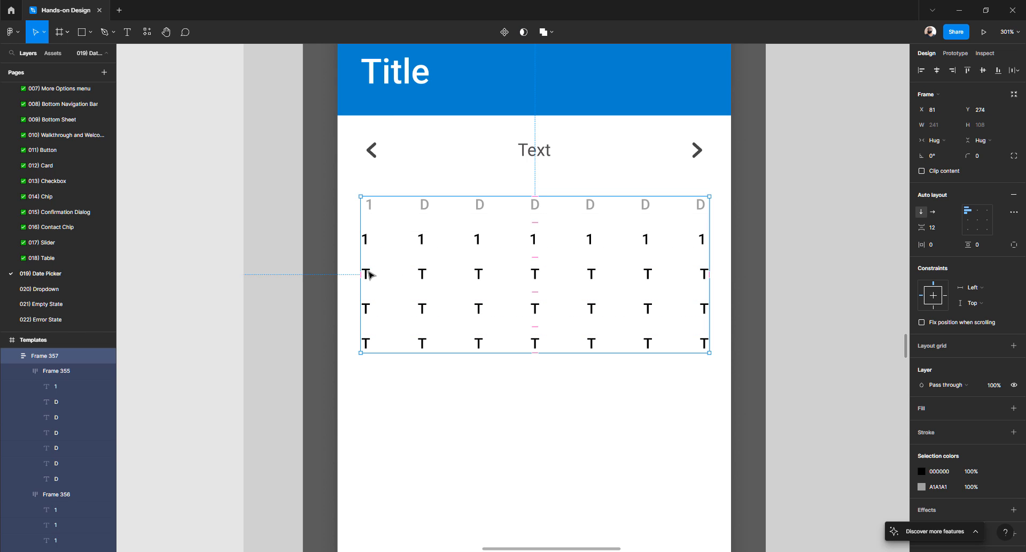
scroll(368, 243, up, 2)
double_click(368, 243)
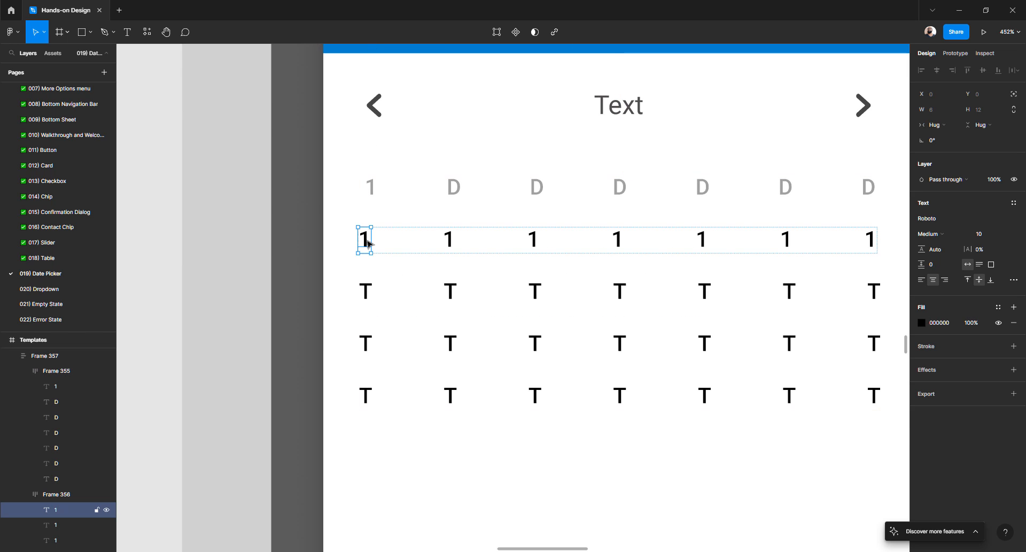
shift+click(452, 243)
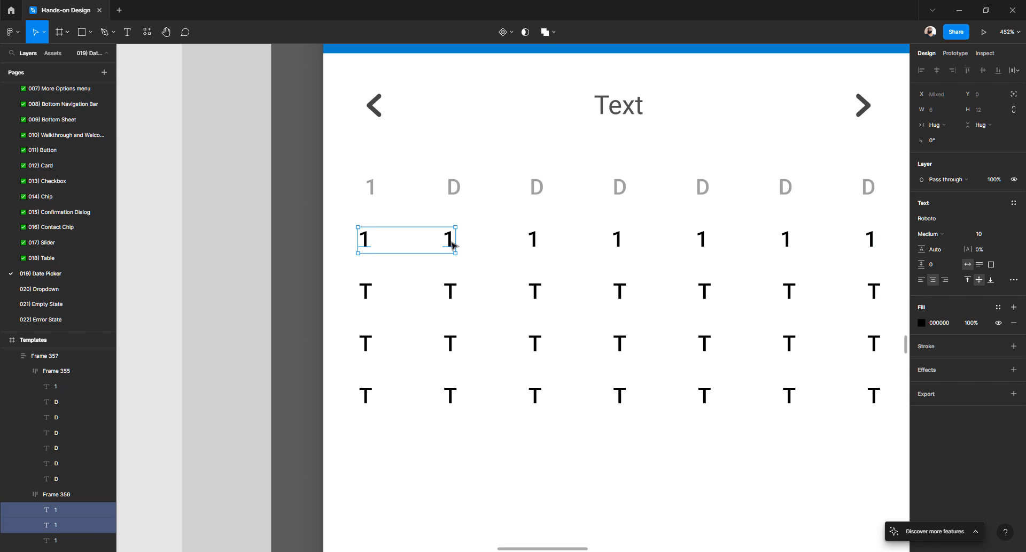
shift+click(533, 243)
shift+click(617, 243)
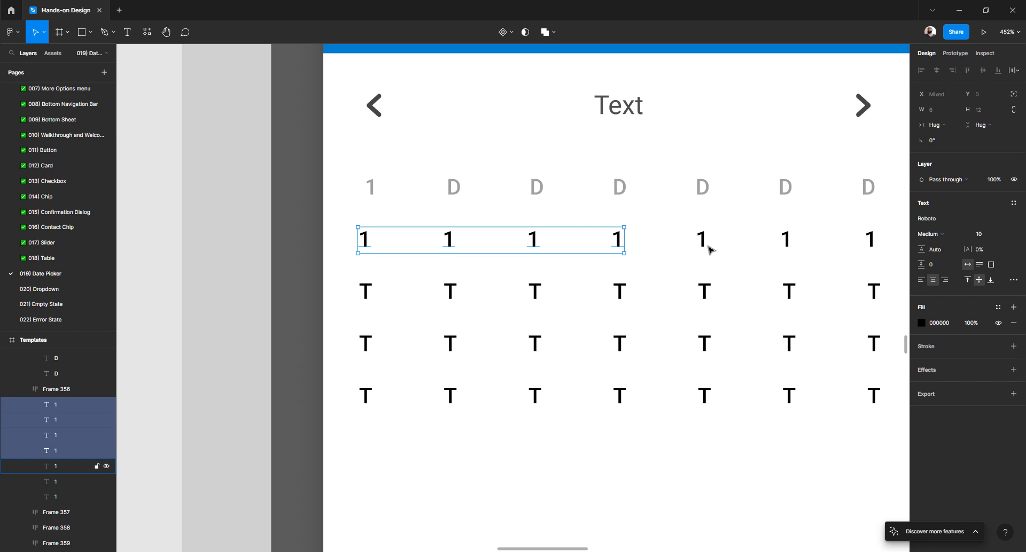
shift+click(707, 246)
shift+click(789, 245)
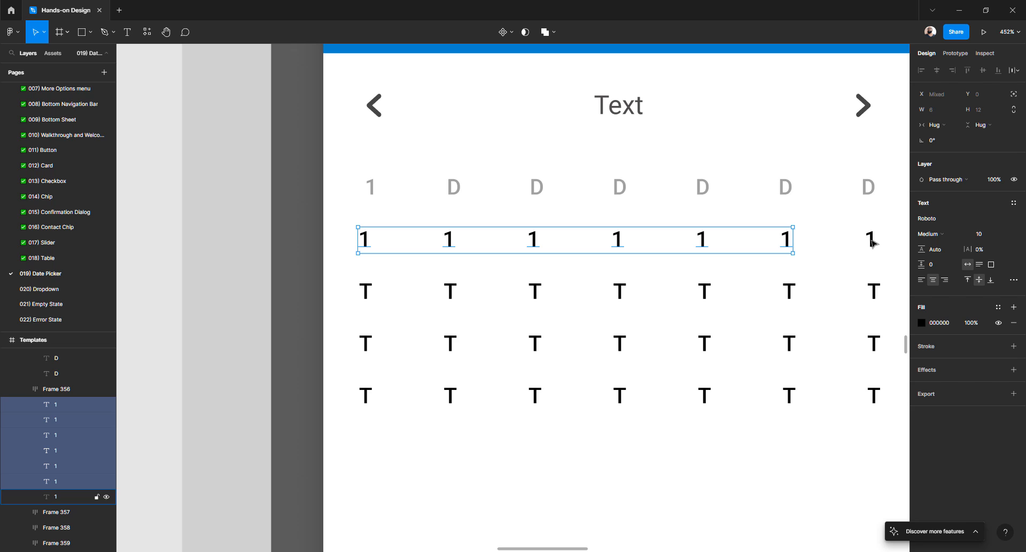
shift+click(872, 242)
scroll(837, 253, right, 3)
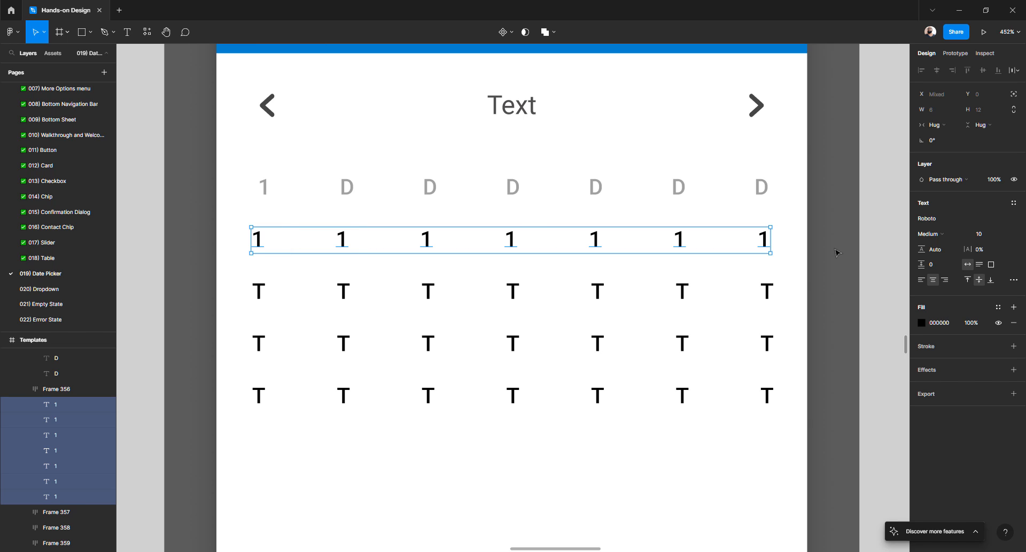
click(937, 128)
click(935, 113)
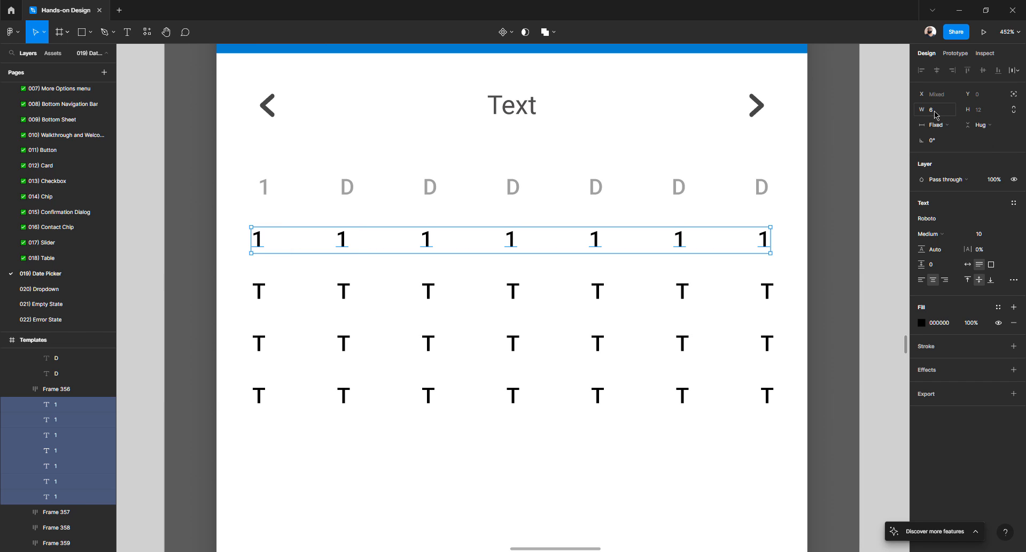
click(936, 114)
key(Return)
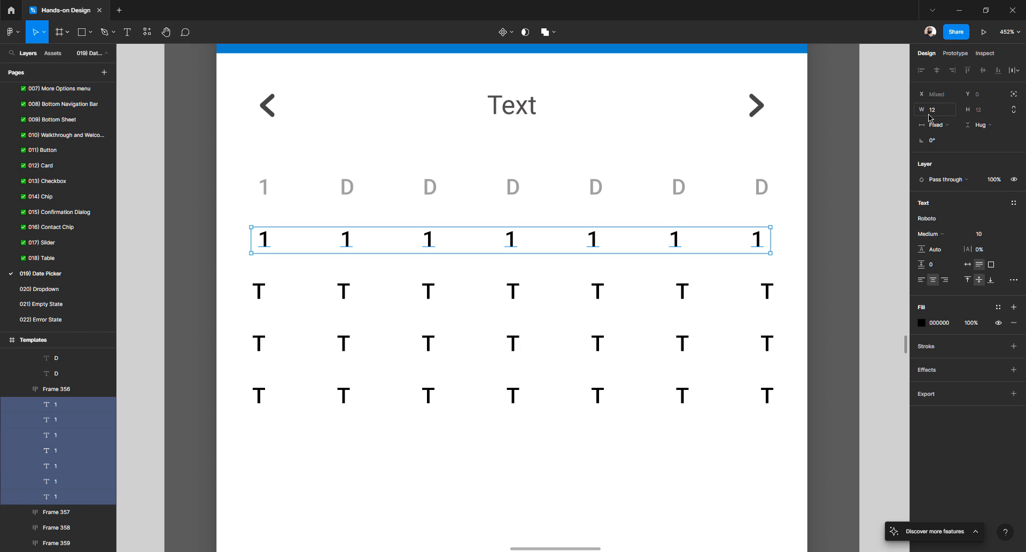
click(872, 202)
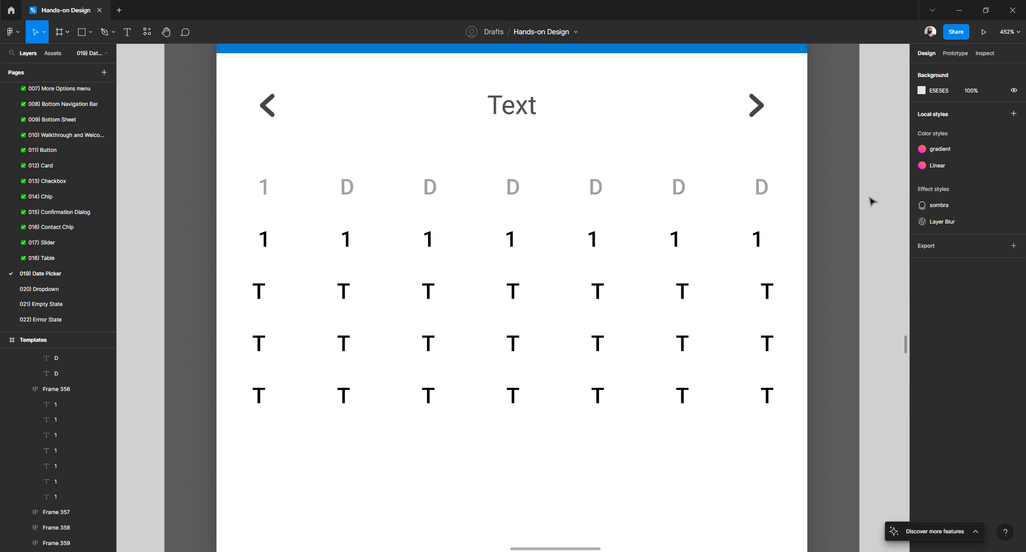
- Set the width of the row of 1s to 241 to match the weekday row's frame
click(346, 242)
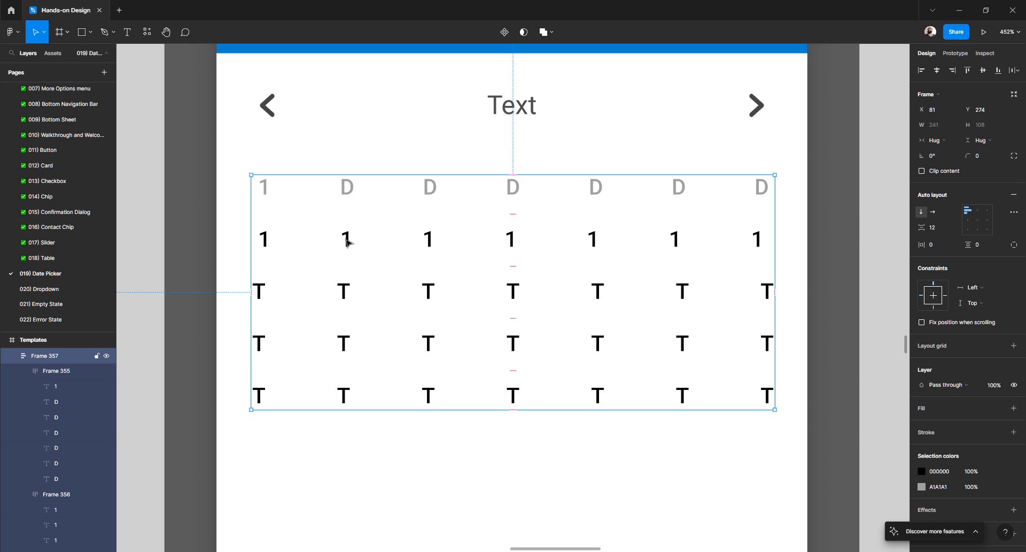
click(346, 242)
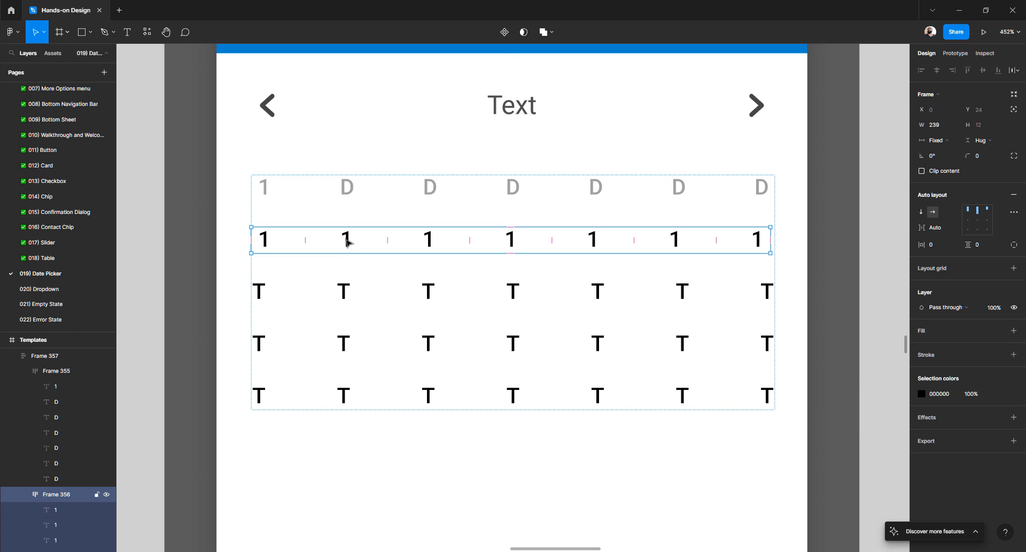
click(651, 196)
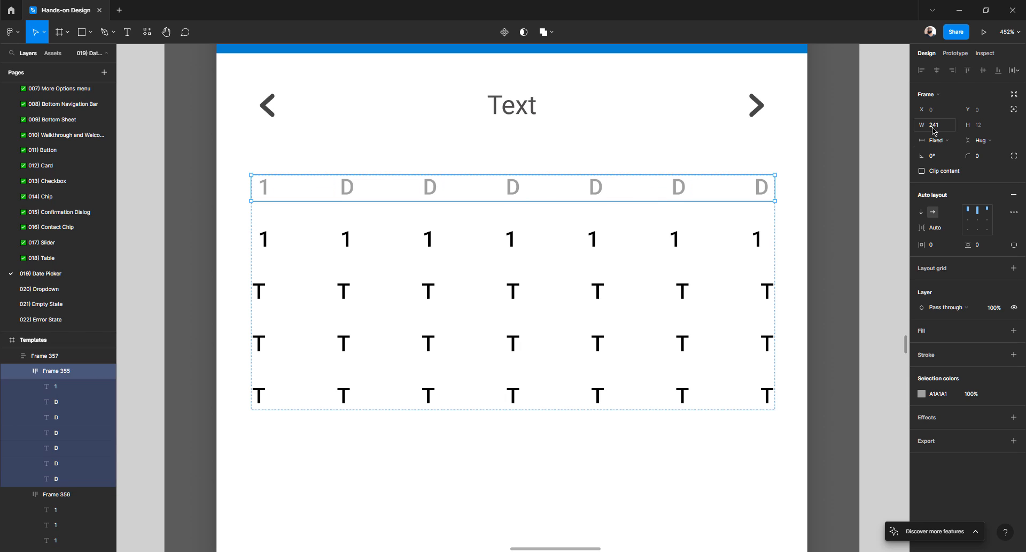
click(677, 241)
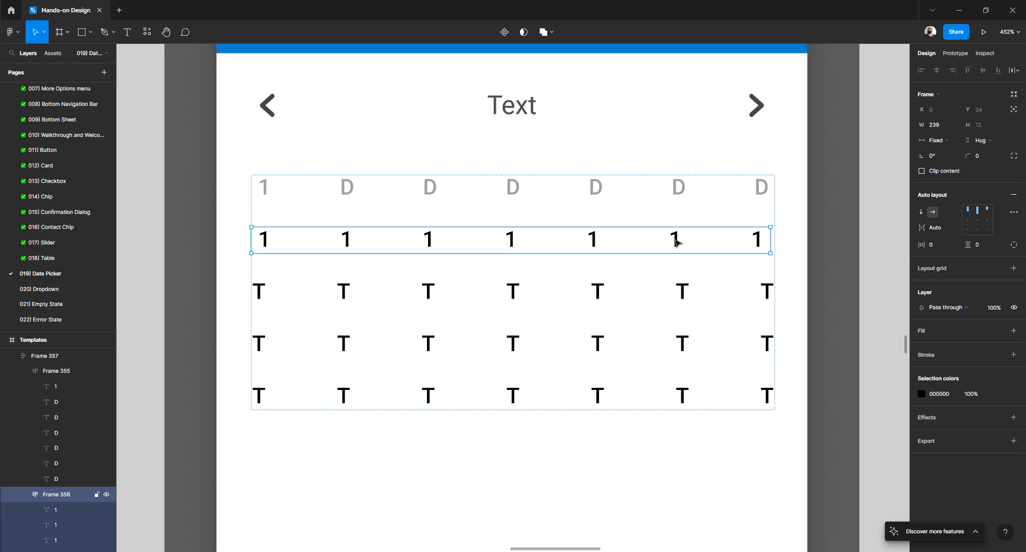
click(938, 126)
key(Return)
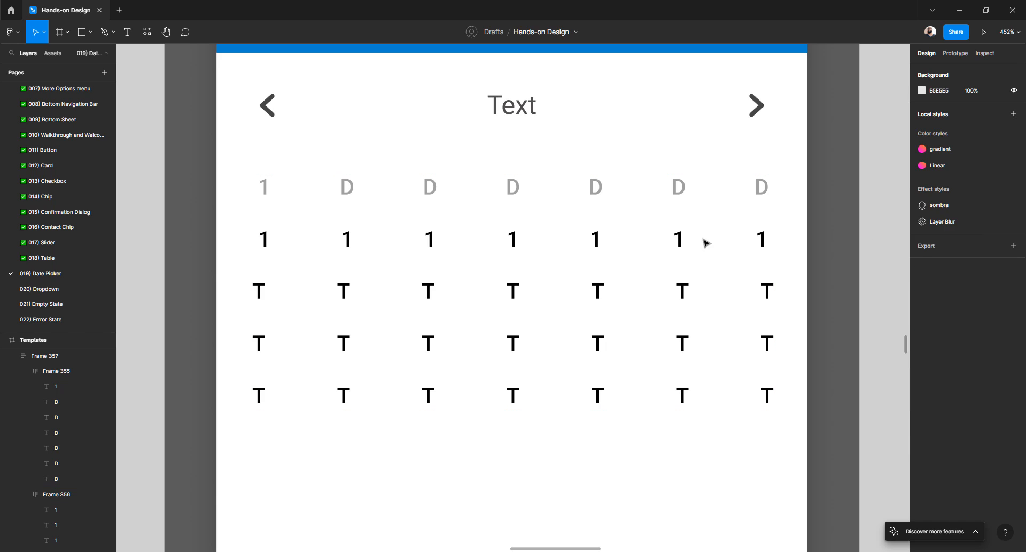
click(874, 245)
- Duplicate the row of 1s four times within the calendar grid
click(681, 242)
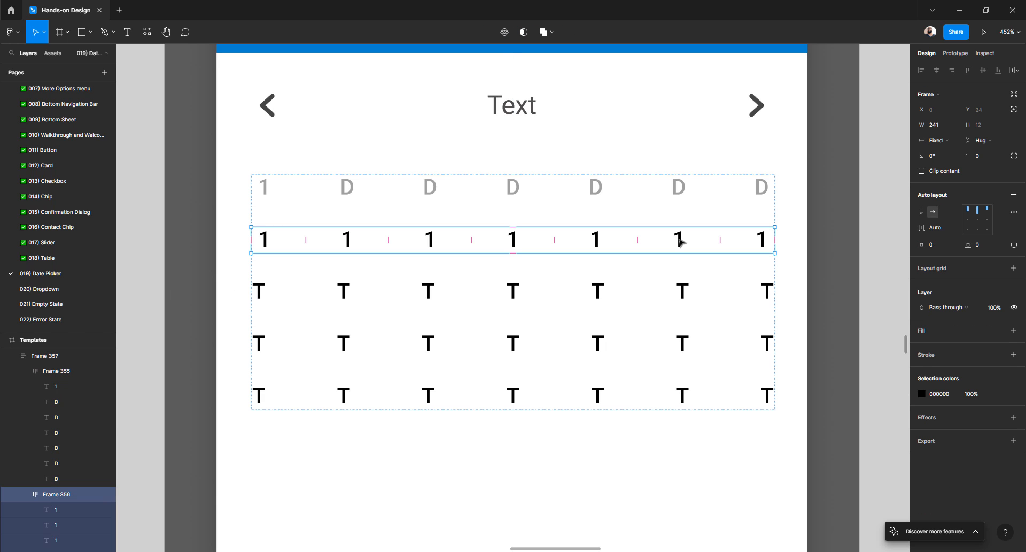
key(ctrl+d)
key(ctrl+d)
key(ctrl+d)
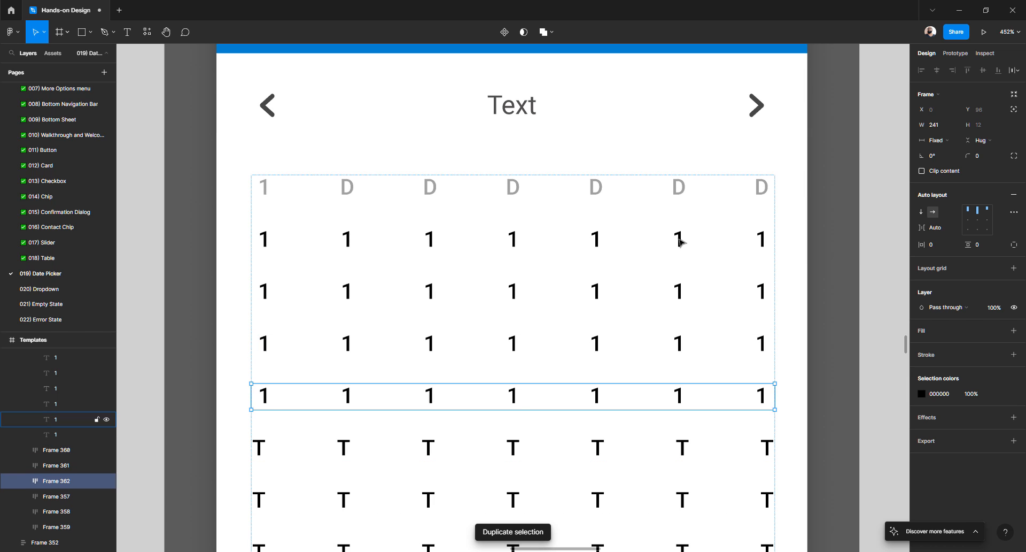
key(ctrl+d)
- Delete the three rows of Ts below the duplicated rows of 1s
scroll(651, 385, down, 5)
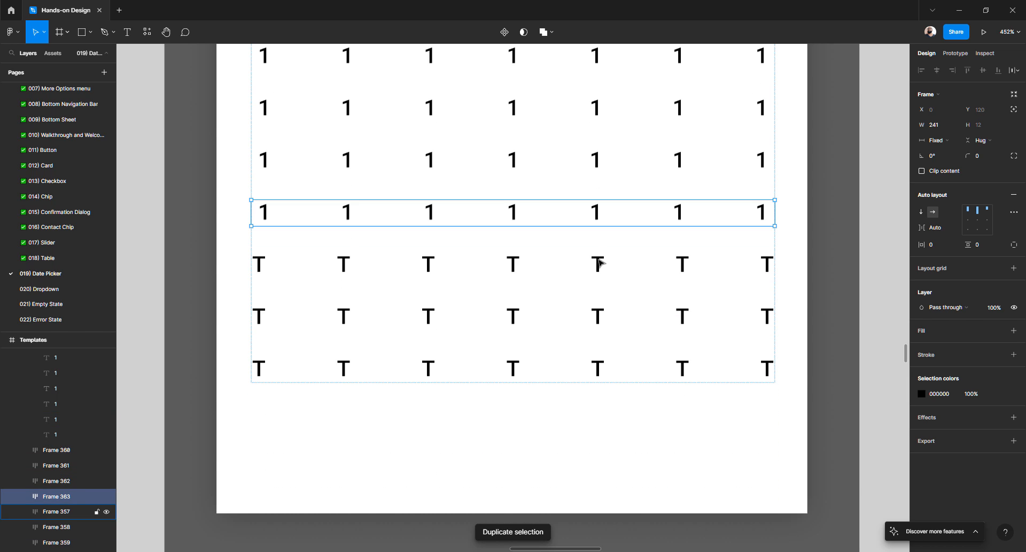
click(600, 262)
shift+click(600, 316)
shift+click(599, 367)
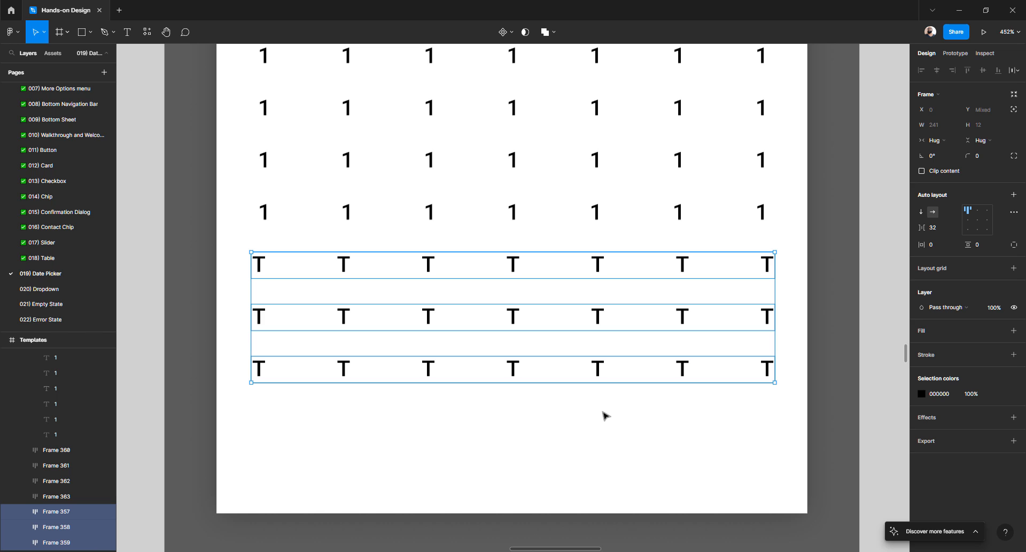
key(Delete)
- Compare the rebuilt calendar grid's rows and spacing with the finished date picker in the Templates section
scroll(430, 380, up, 2)
scroll(434, 379, down, 4)
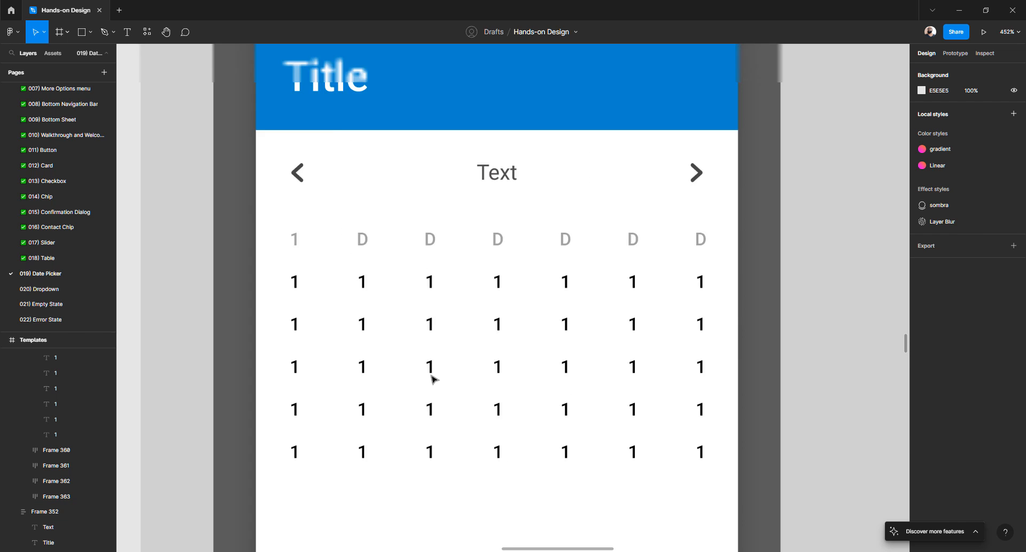
scroll(432, 378, down, 2)
scroll(432, 378, left, 3)
scroll(432, 378, down, 2)
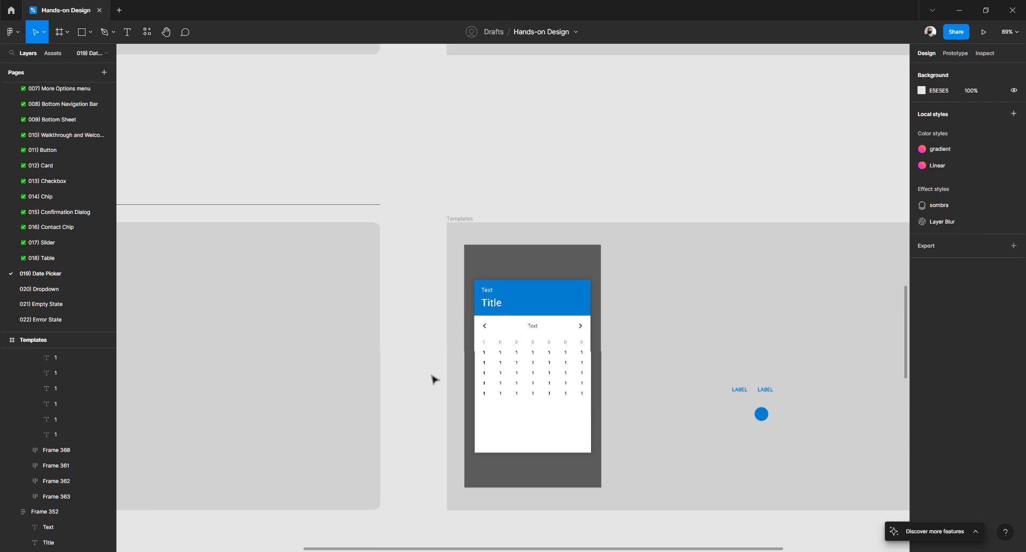
scroll(433, 379, left, 5)
scroll(433, 379, left, 5)
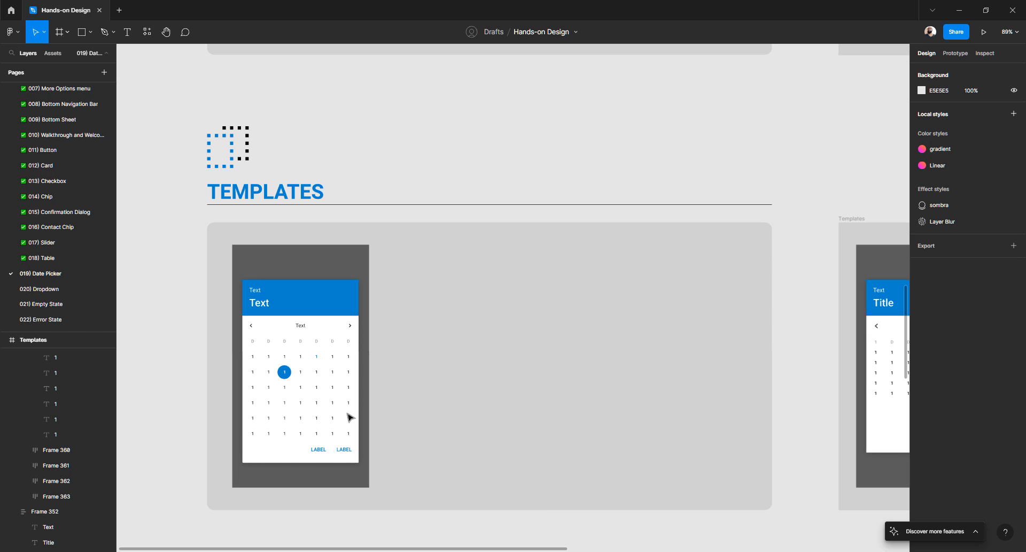
scroll(483, 369, right, 5)
scroll(484, 369, right, 6)
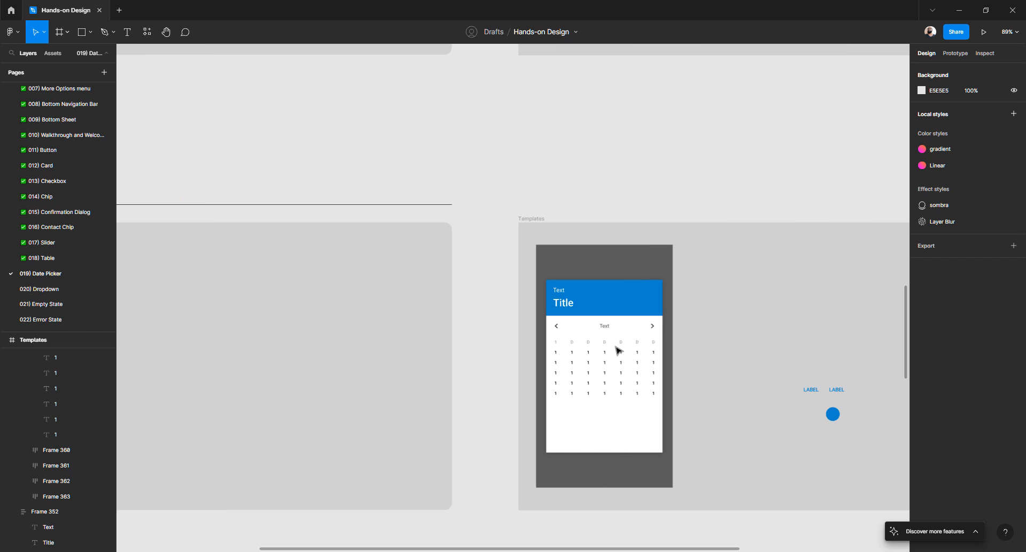
scroll(616, 348, left, 11)
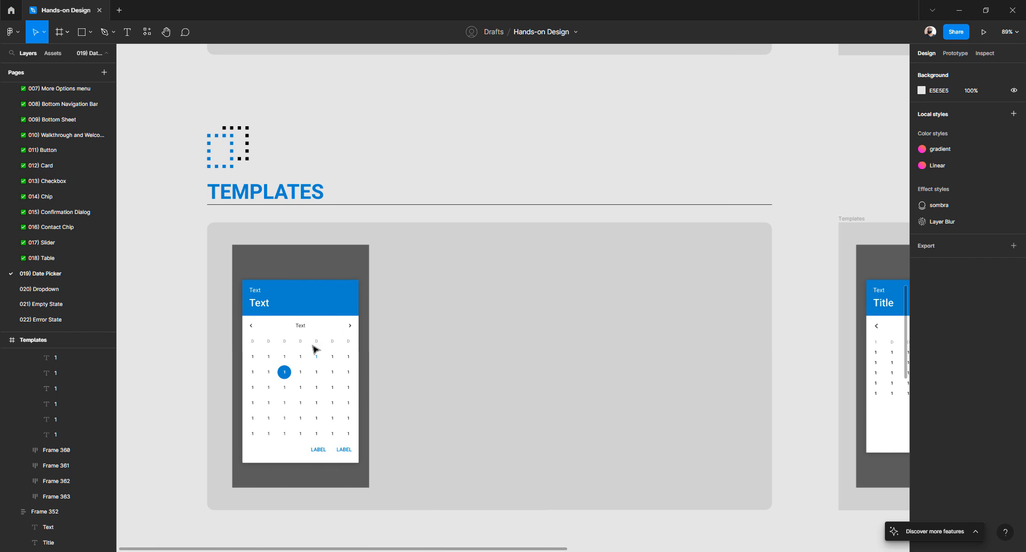
scroll(543, 364, right, 10)
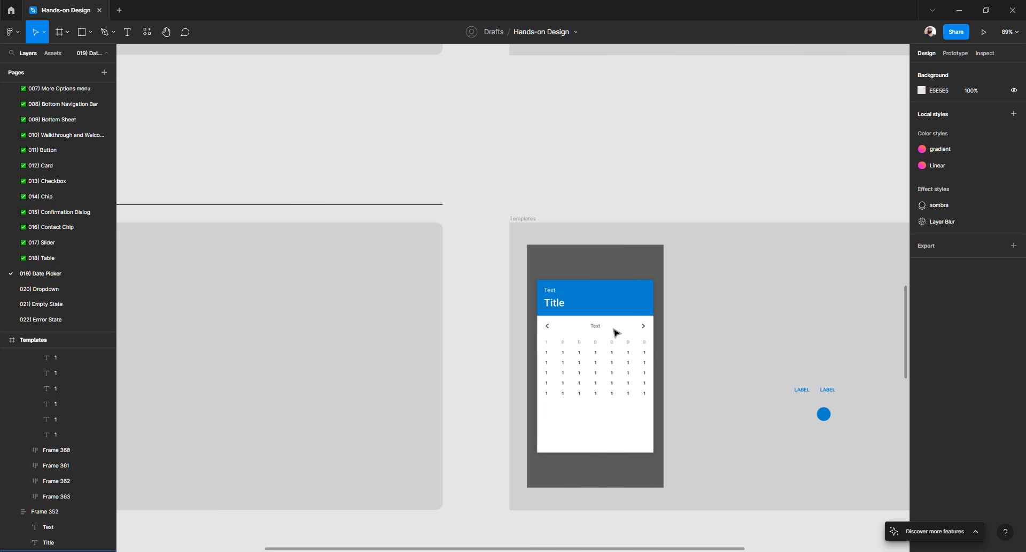
- Increase the vertical spacing between the calendar grid's weekday row and rows of 1s to 24
scroll(614, 335, up, 5)
click(588, 358)
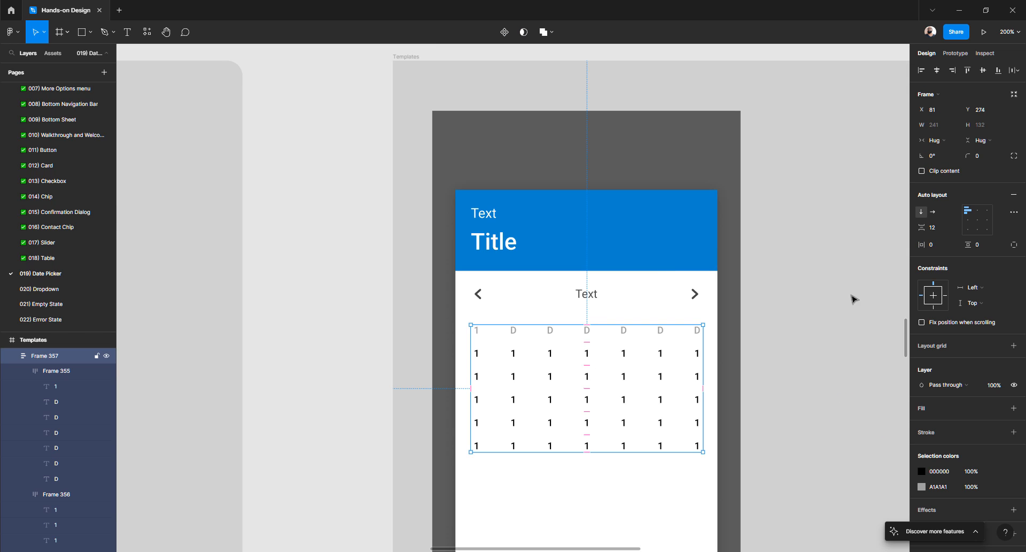
text(16)
key(Return)
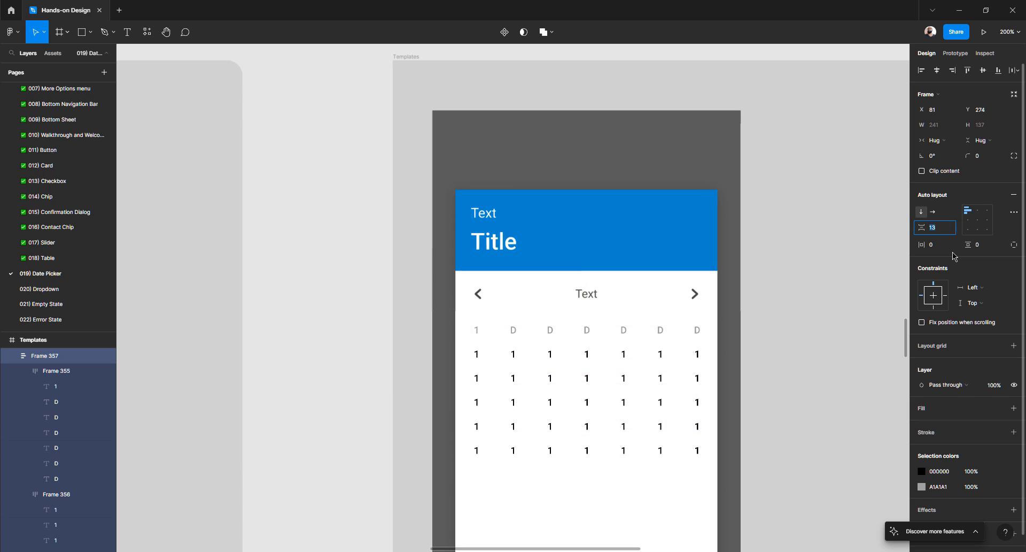
key(Up)
key(Up)
key(Up)
key(Up)
key(Up)
key(Up)
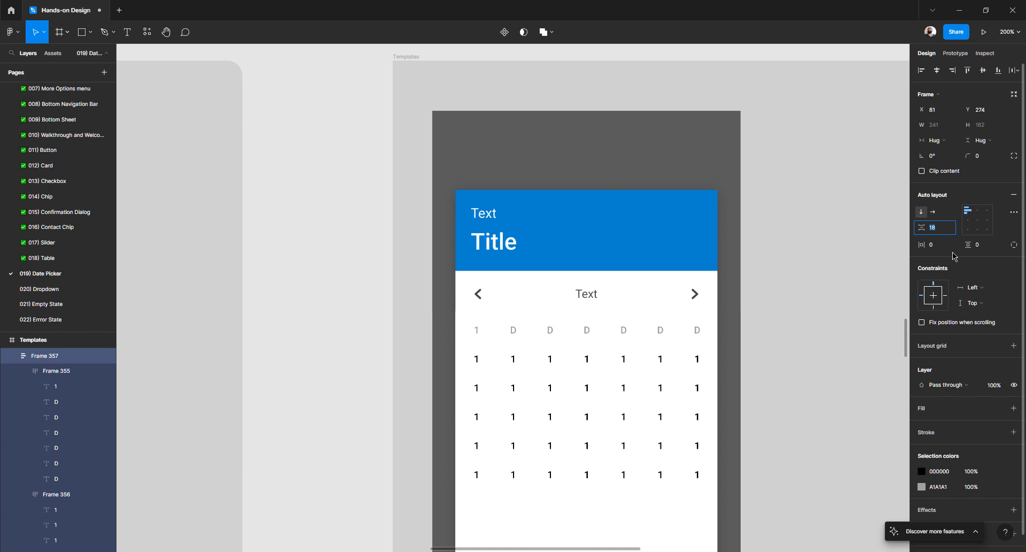
key(Up)
key(Up)
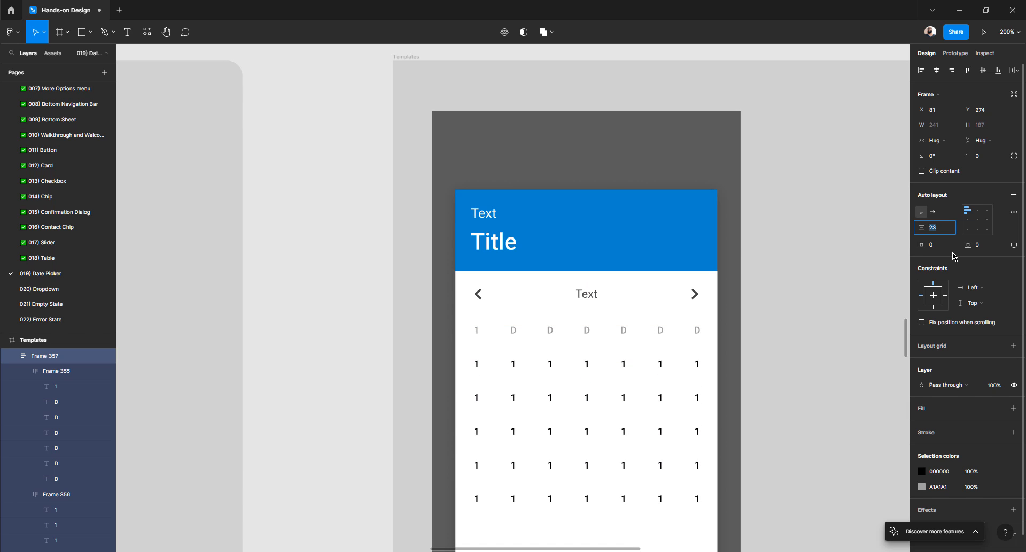
click(818, 295)
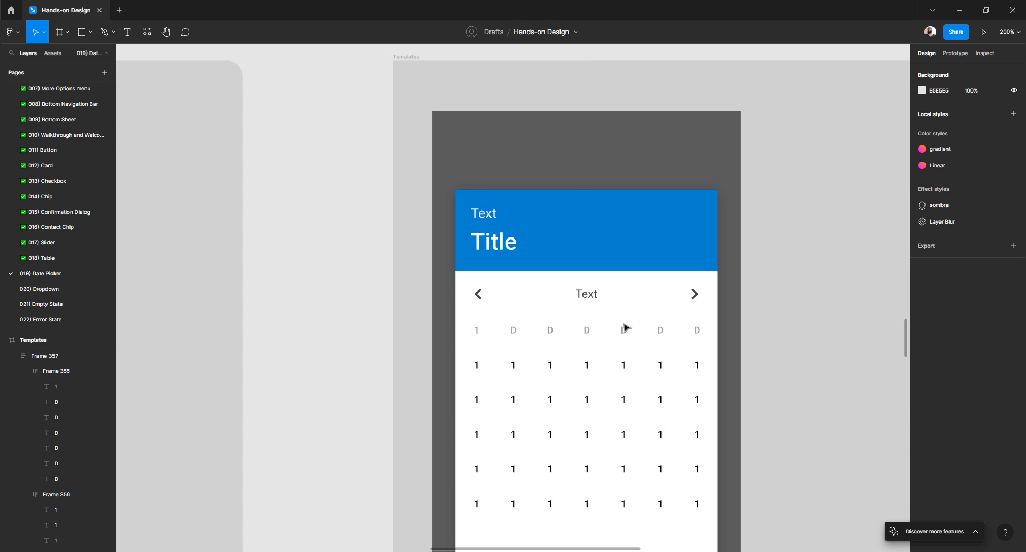
- Replace the 1 at the start of the grey weekday row with D, matching the finished date picker
scroll(605, 319, down, 3)
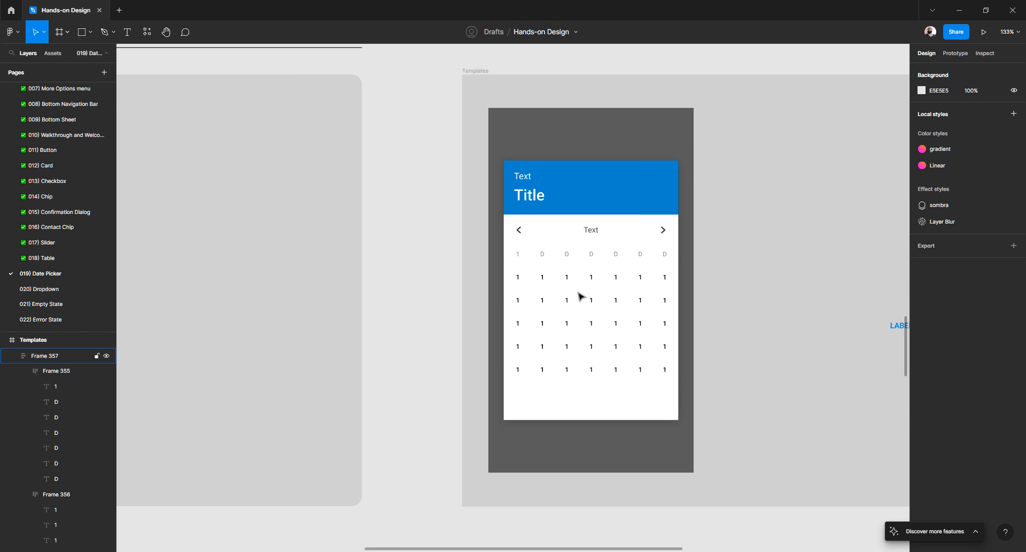
scroll(580, 295, left, 10)
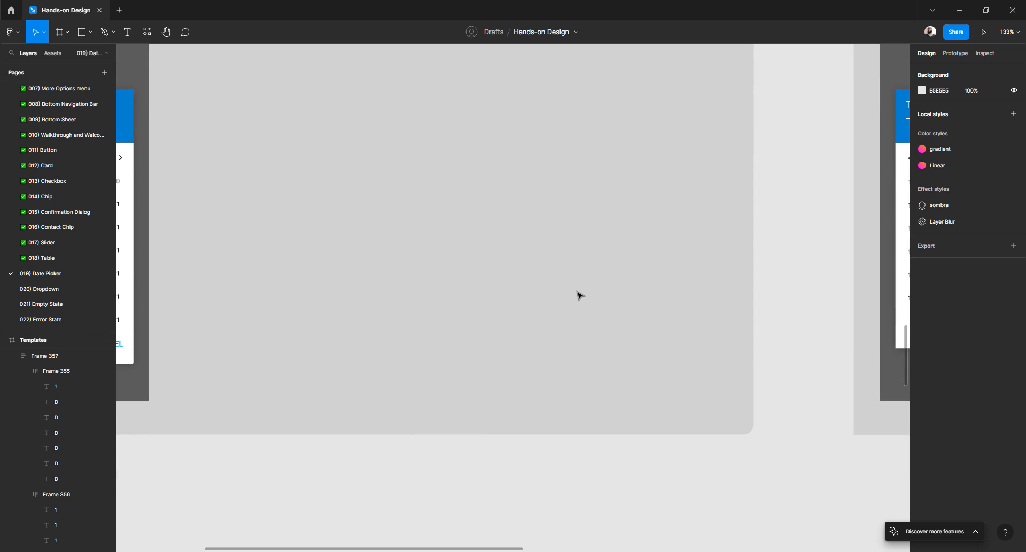
scroll(578, 293, down, 3)
scroll(310, 279, up, 3)
scroll(412, 268, right, 3)
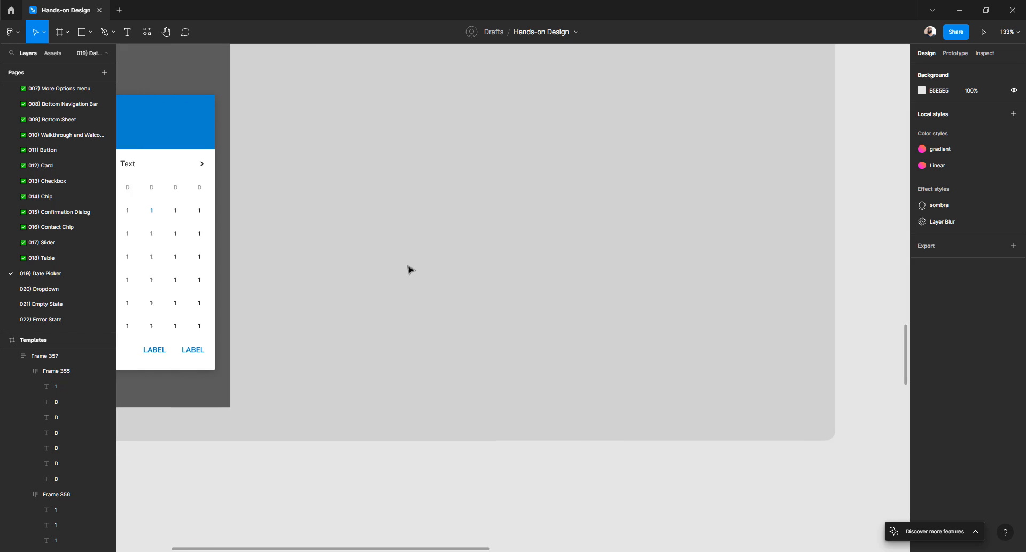
scroll(410, 269, right, 10)
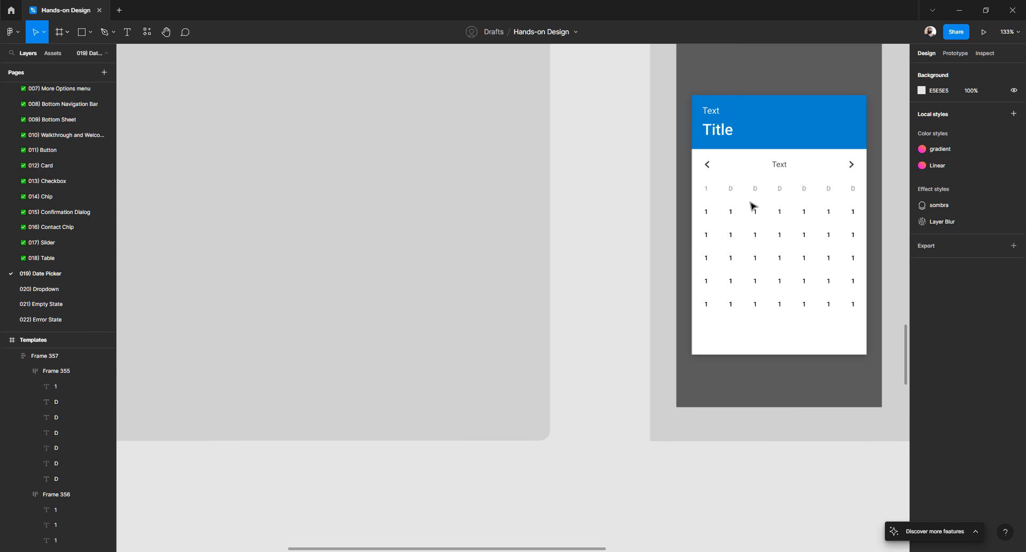
ctrl+scroll(713, 194, up, 5)
ctrl+click(706, 194)
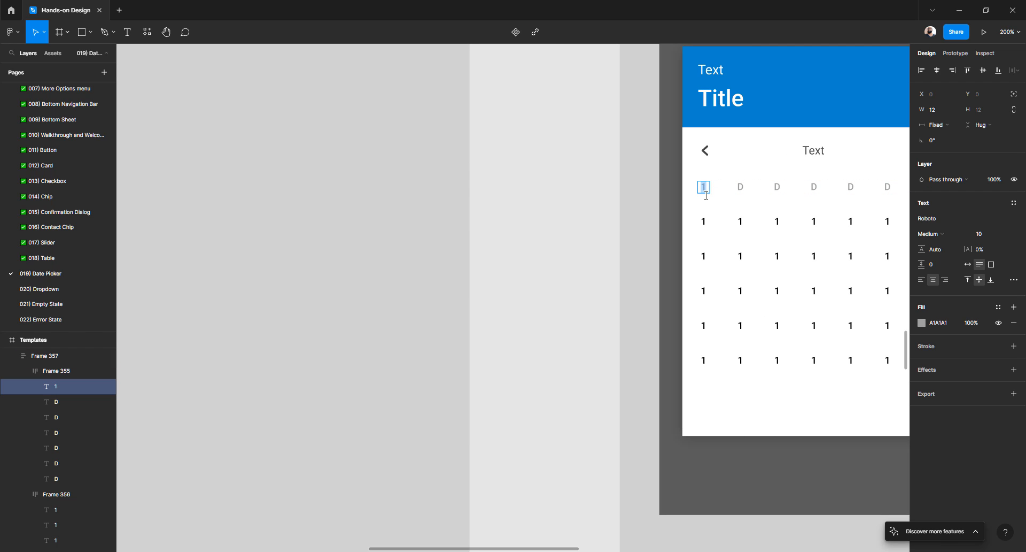
text(D)
key(Escape)
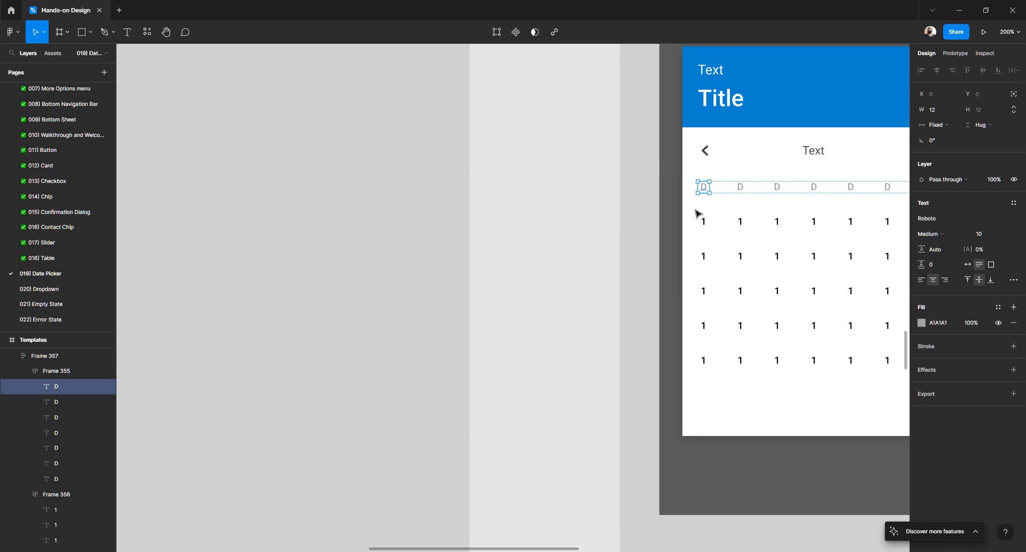
click(698, 214)
- Recolour the second 1 in the first row of 1s with the blue document color 0083CD
scroll(618, 233, right, 9)
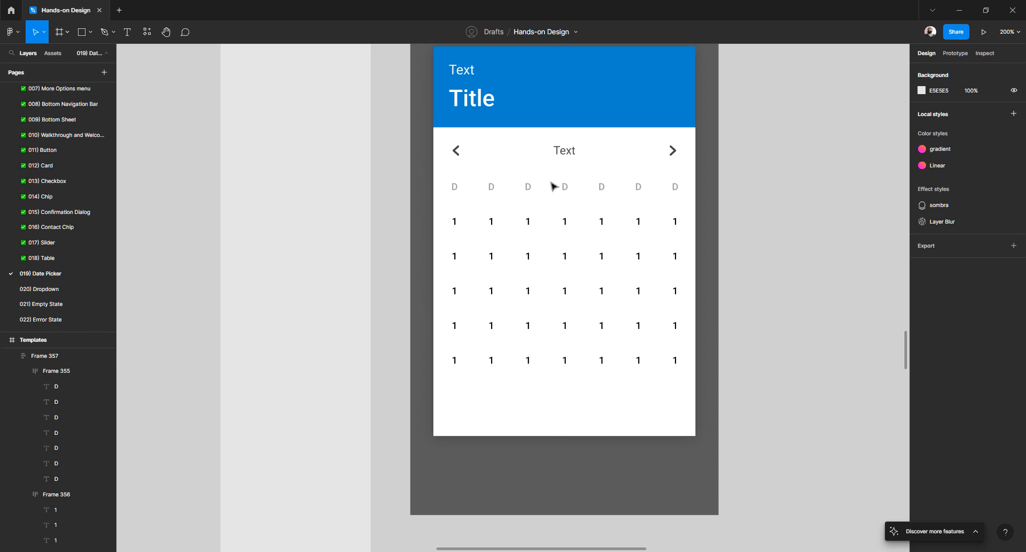
ctrl+click(493, 223)
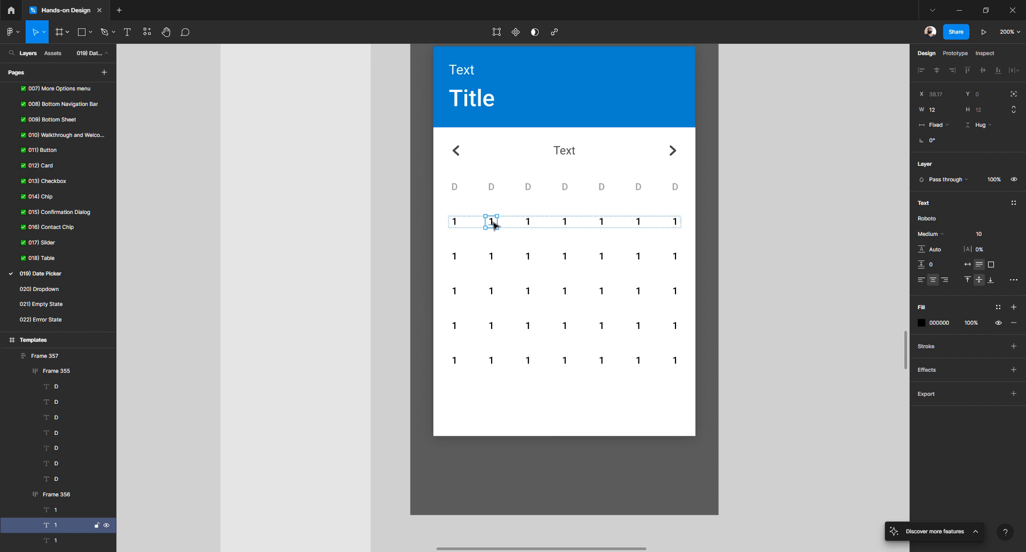
click(922, 323)
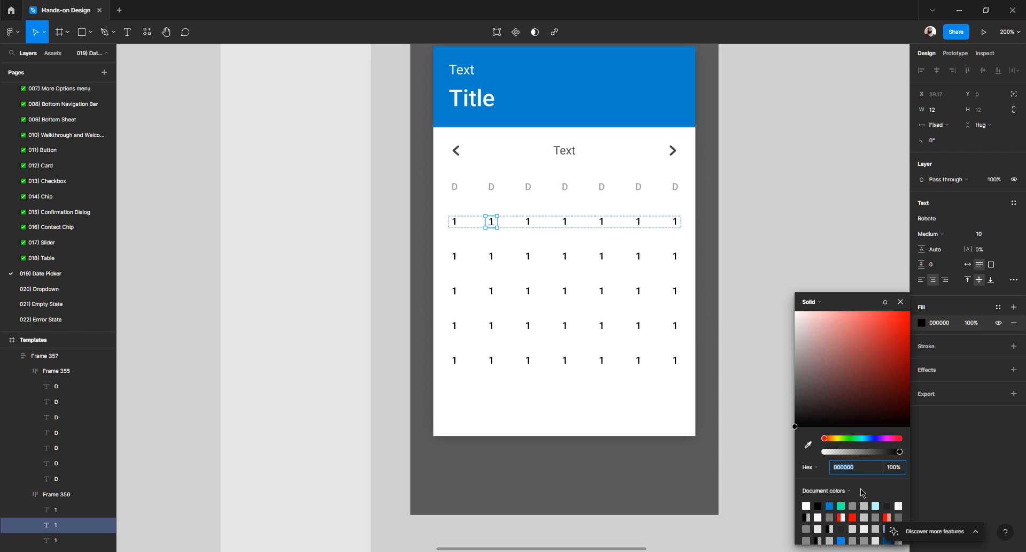
click(830, 504)
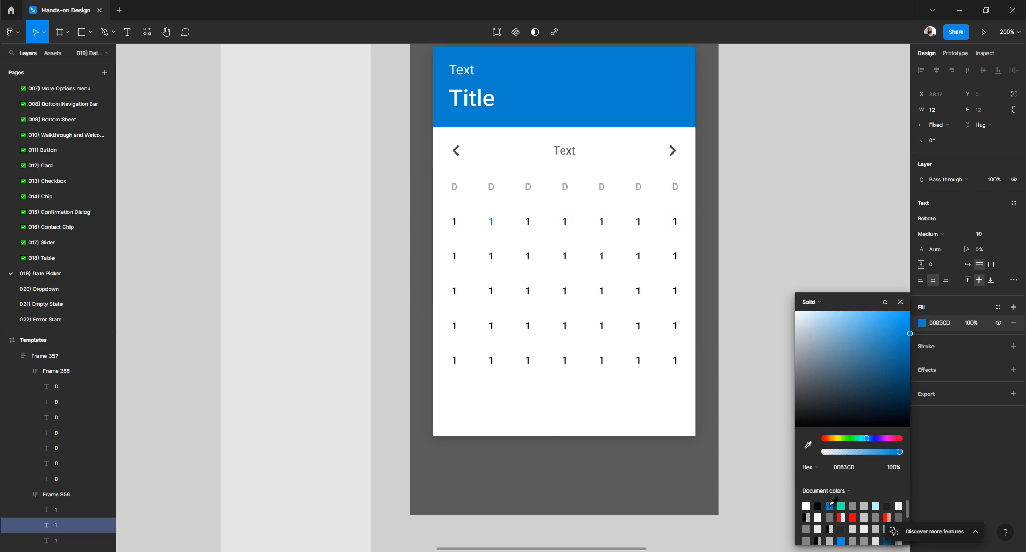
- Move the blue circle from beside the two LABEL texts onto the blank lower area of the date picker card
click(346, 358)
ctrl+scroll(542, 339, down, 5)
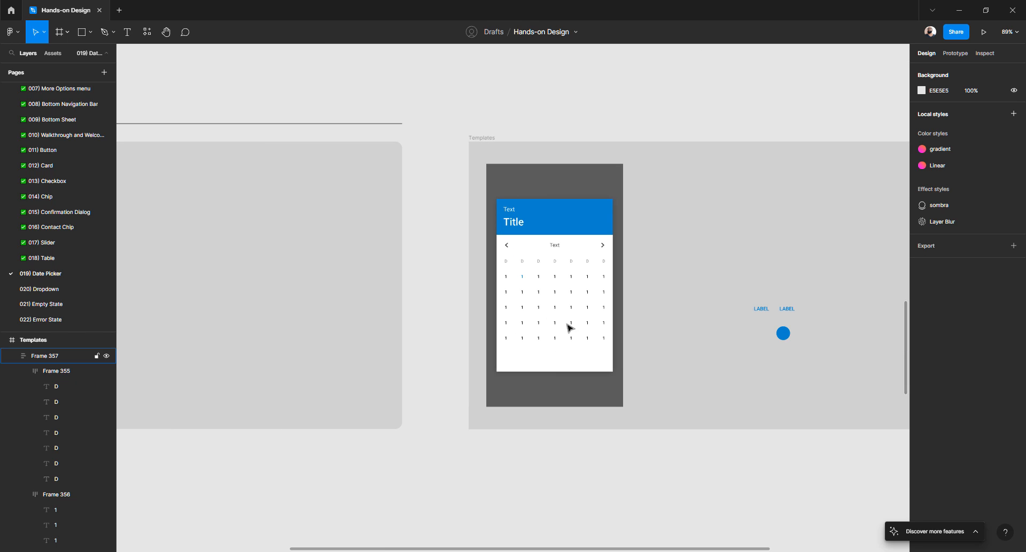
click(784, 335)
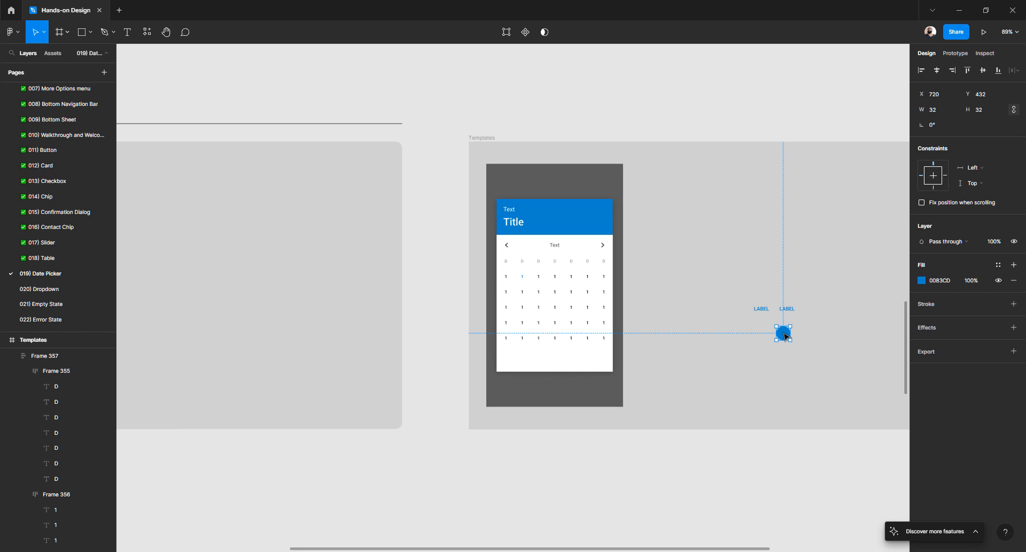
drag(785, 335, 571, 362)
scroll(571, 361, up, 5)
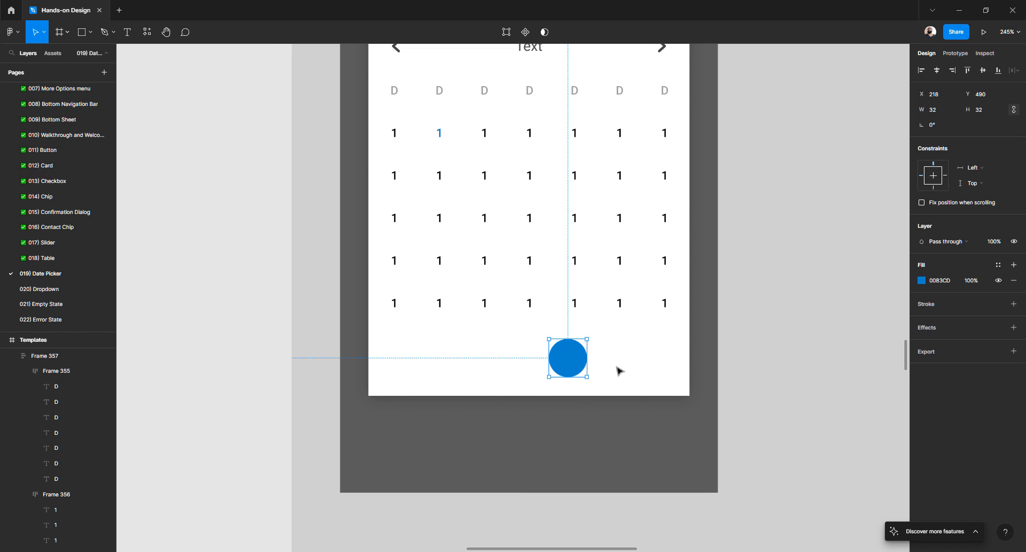
- Position the blue circle over the fourth number in the third row of numbers, at X 186, Y 373
key(Up)
key(Up)
key(Up)
key(Up)
key(Up)
key(Up)
key(Up)
key(Up)
key(Up)
key(Up)
key(Up)
key(Up)
key(Up)
key(Up)
key(Up)
key(Up)
key(Up)
key(Up)
key(Up)
key(Up)
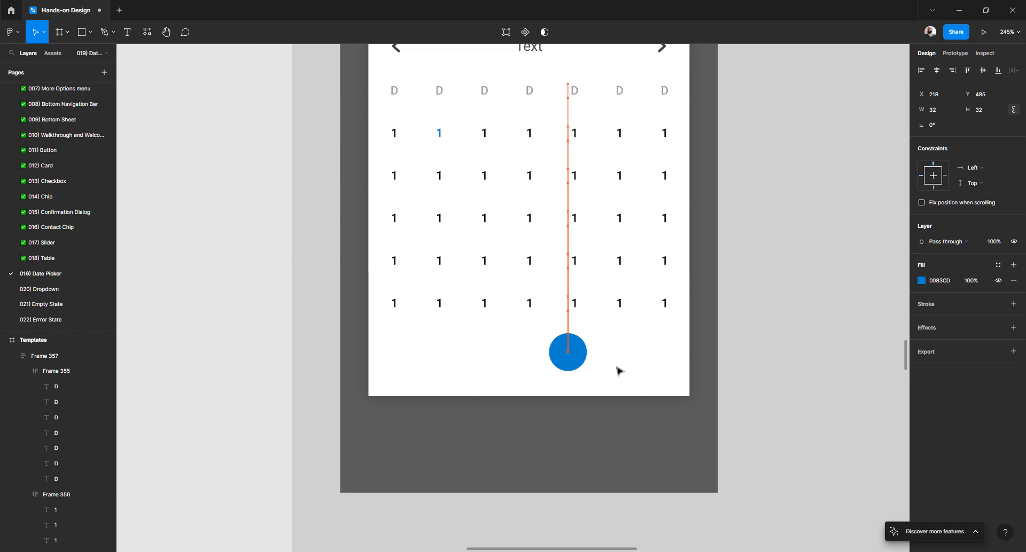
key(Up)
key(Up)
key(Up)
key(Up)
key(Up)
key(Up)
key(Up)
key(Up)
key(Up)
key(Up)
key(Up)
key(Up)
key(Up)
key(Up)
key(Up)
key(Up)
key(Up)
key(Up)
key(Up)
key(Up)
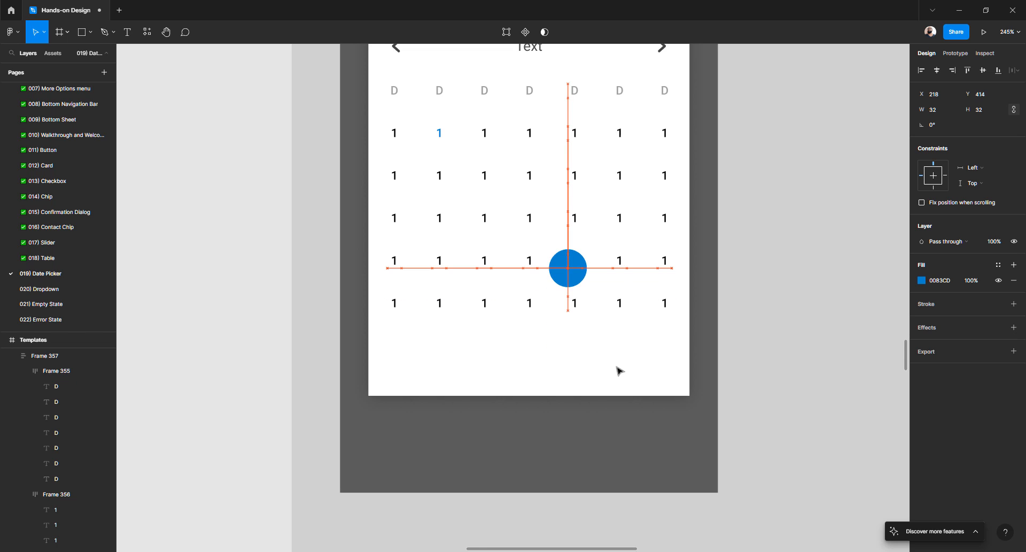
key(Left)
key(Left)
key(Left)
key(Left)
key(Left)
key(Left)
key(Left)
key(Left)
key(Left)
key(Left)
key(Left)
key(Left)
key(Left)
key(Left)
key(Left)
key(Left)
key(Left)
key(Left)
key(Left)
key(Left)
key(Left)
key(Left)
key(Left)
key(Left)
key(Left)
key(Left)
key(Left)
key(Left)
key(Left)
key(Left)
key(Left)
key(Left)
key(Left)
key(Left)
key(Left)
key(Left)
key(Up)
key(Up)
key(Up)
key(Up)
key(Up)
key(Up)
key(Up)
key(Up)
key(Up)
key(Up)
key(Up)
key(Up)
key(Up)
key(Up)
key(Up)
key(Up)
key(Up)
key(Up)
key(Up)
key(Up)
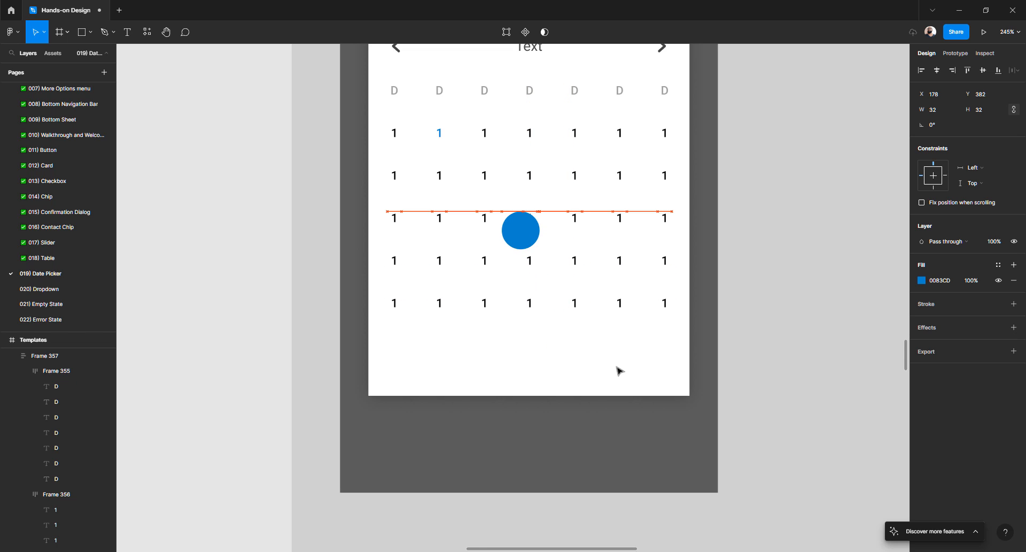
key(Right)
key(Right)
key(Right)
key(Right)
key(Right)
key(Right)
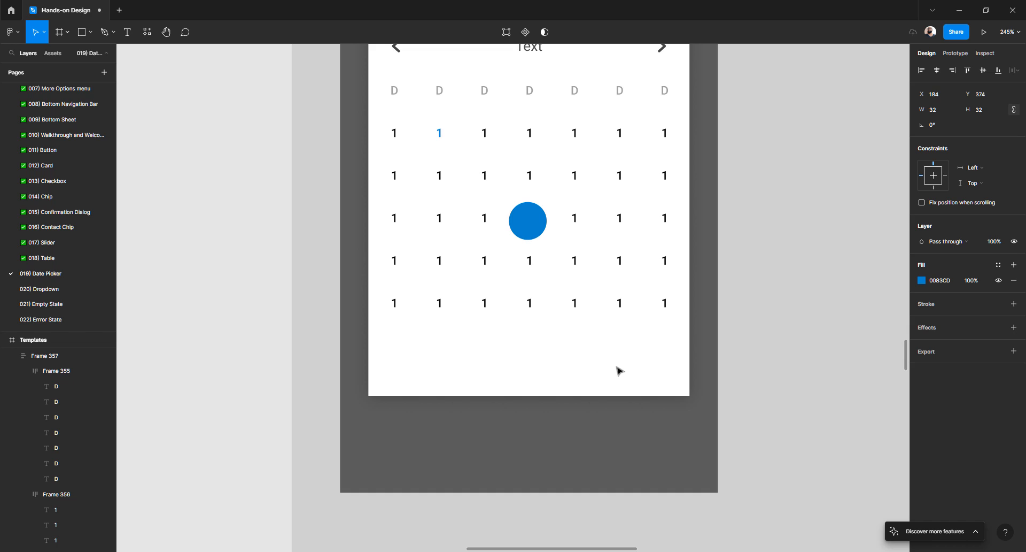
key(Left)
key(Right)
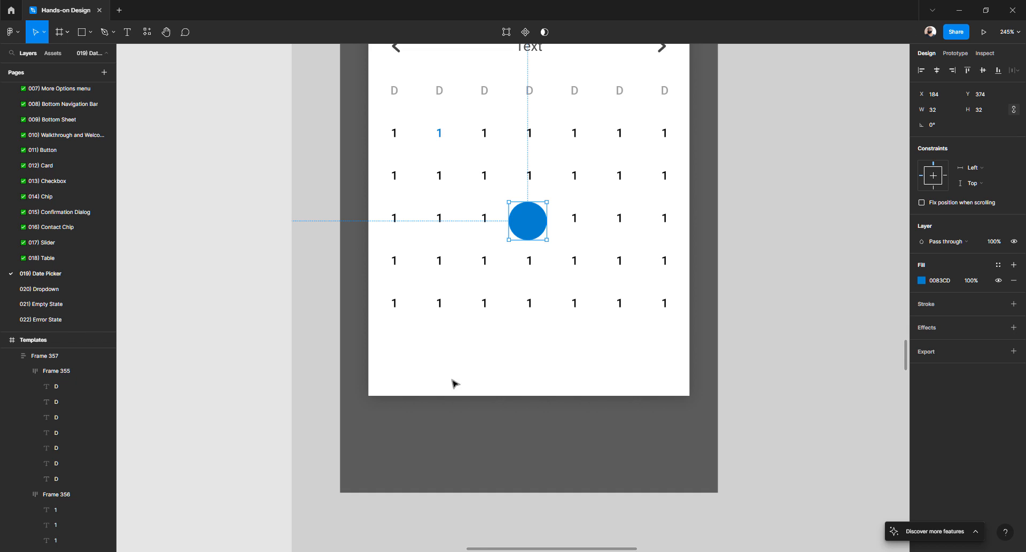
click(533, 263)
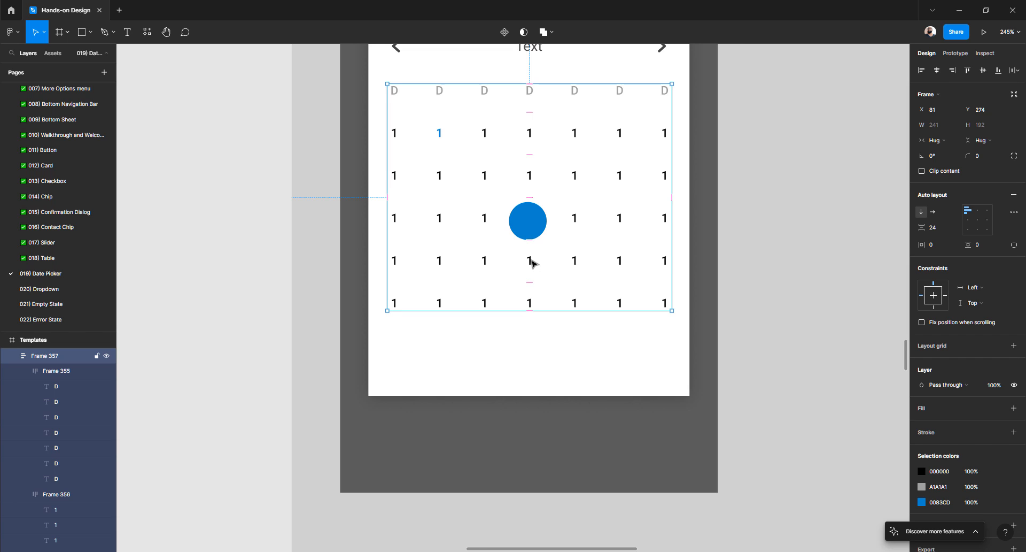
click(532, 220)
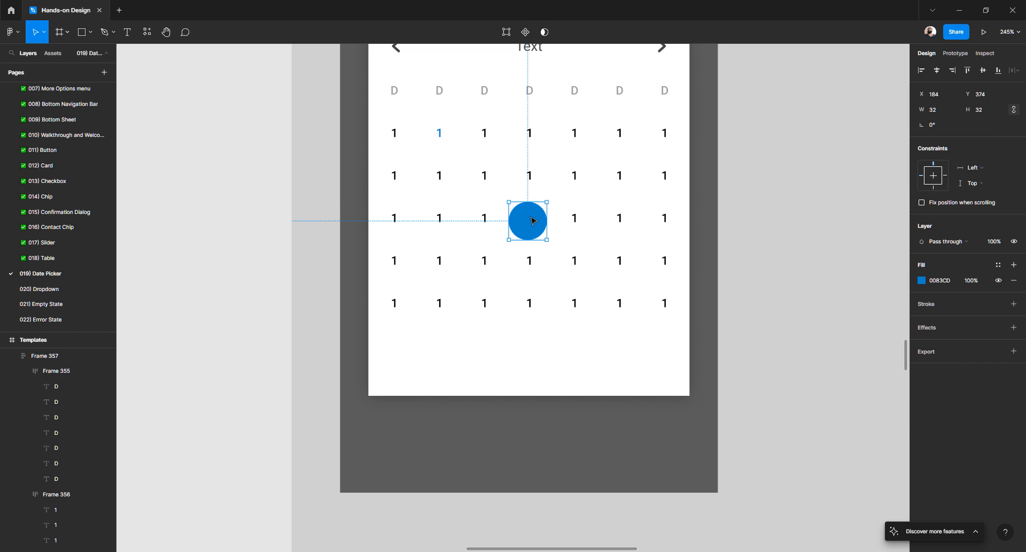
drag(532, 221, 533, 219)
- Cut the calendar grid frame and paste it back in place so it stacks above the blue circle
click(533, 264)
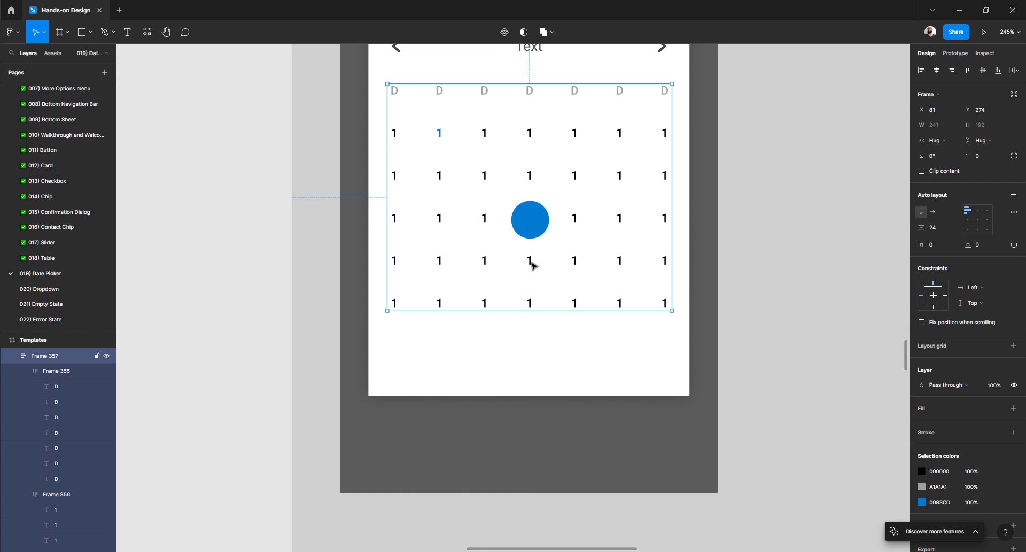
key(ctrl+x)
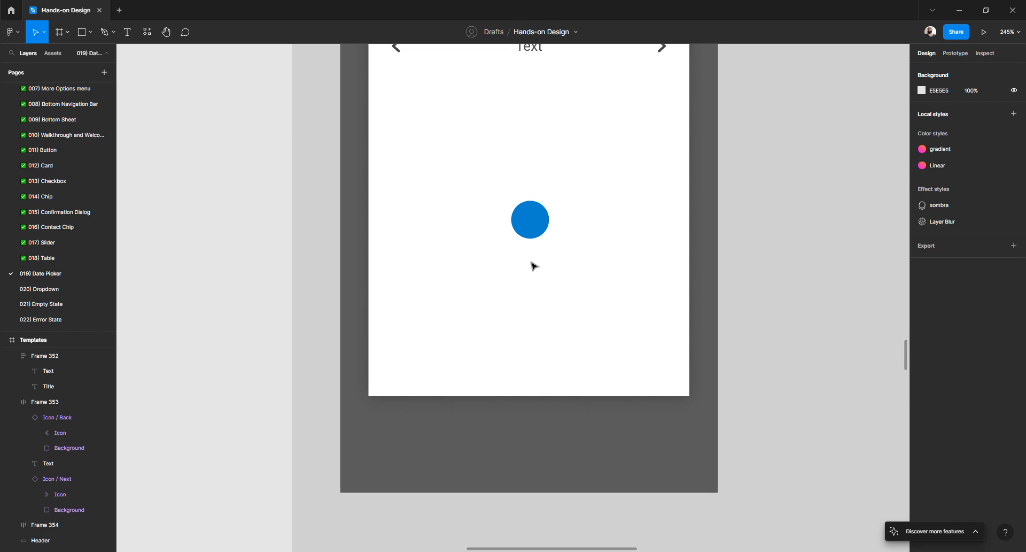
key(ctrl+v)
- Set the text fill of the number over the blue circle to white, FFFFFF
scroll(531, 219, up, 5)
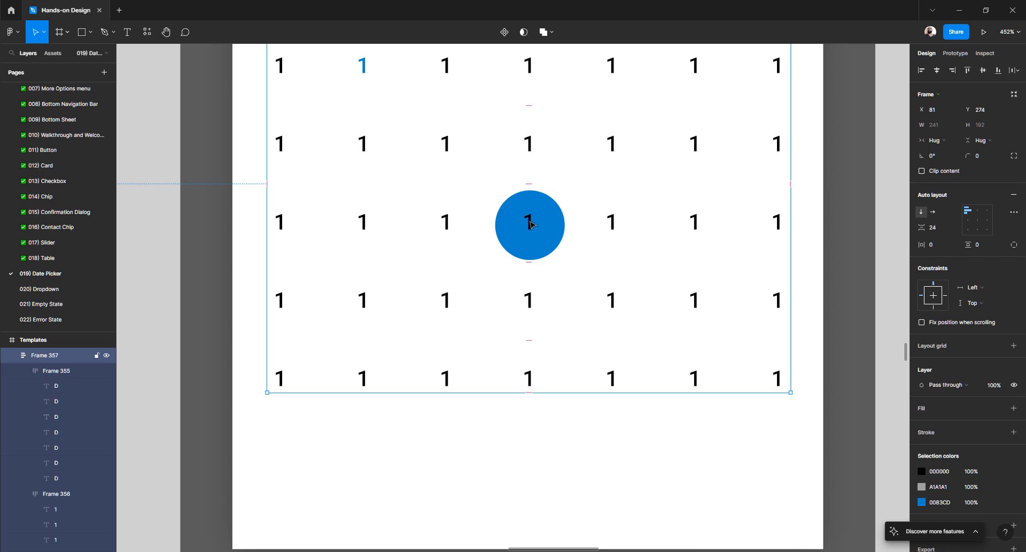
double_click(531, 224)
double_click(530, 223)
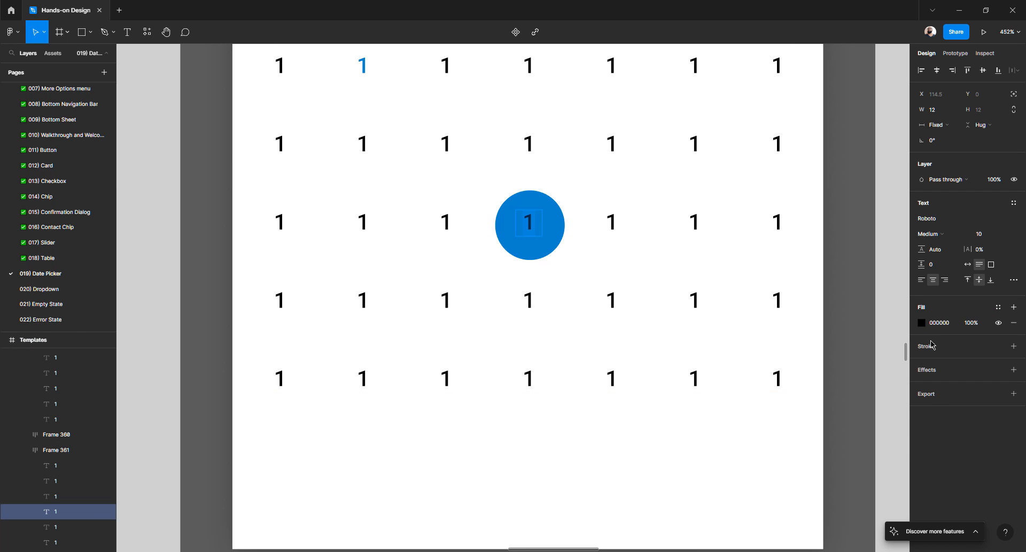
click(923, 323)
drag(845, 339, 734, 267)
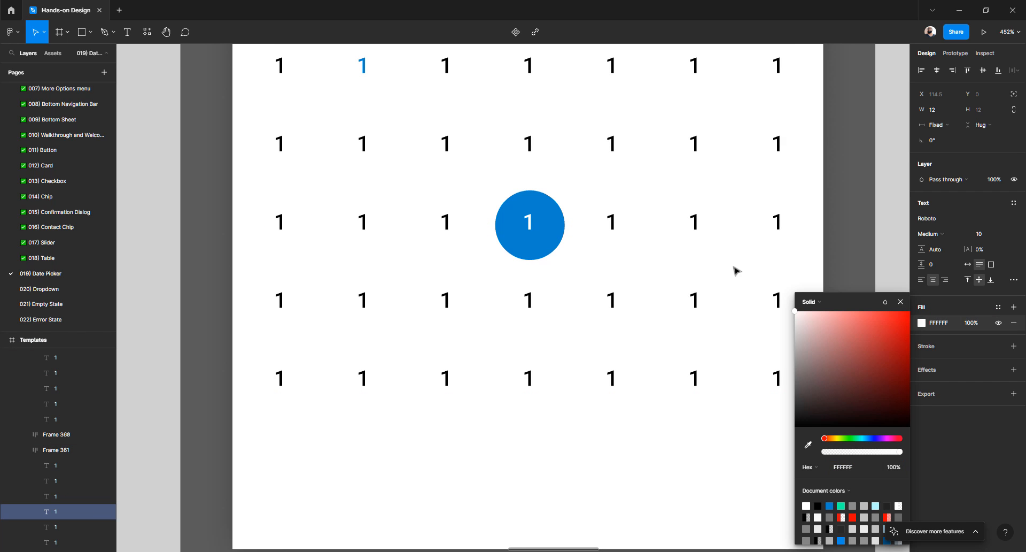
- Rename the blue circle's layer as Elipse and nudge the circle to X 185, Y 372
click(536, 200)
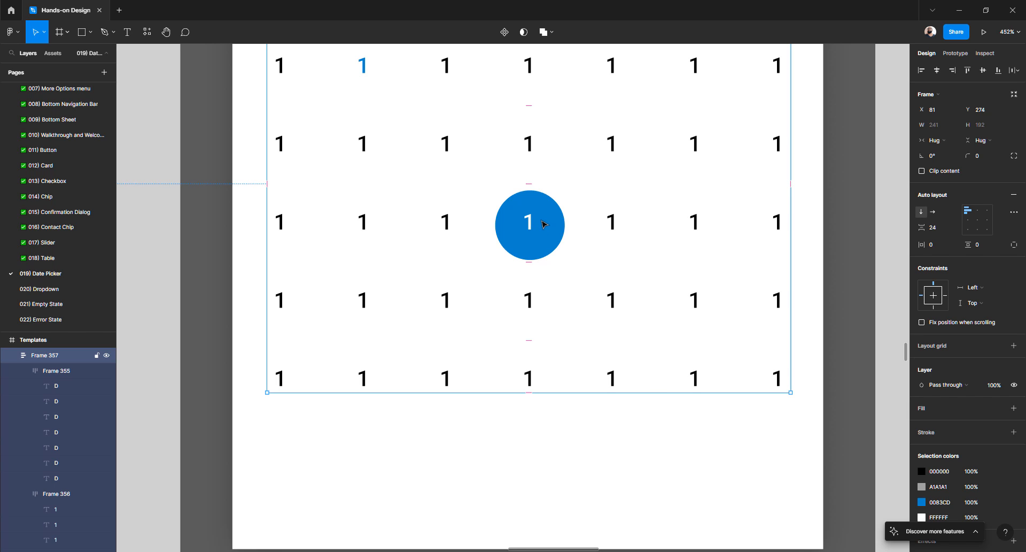
right_click(542, 222)
mouse_move(602, 284)
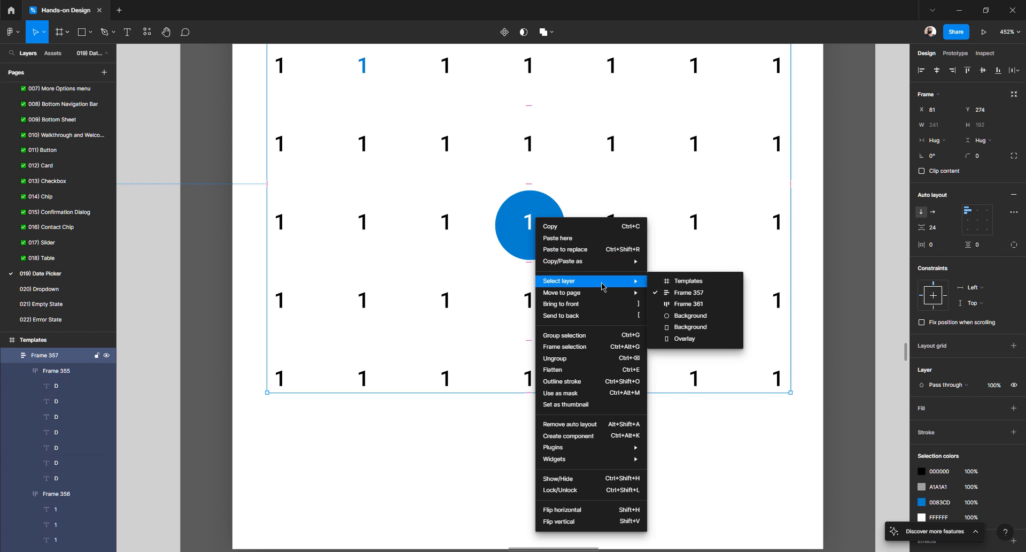
click(700, 320)
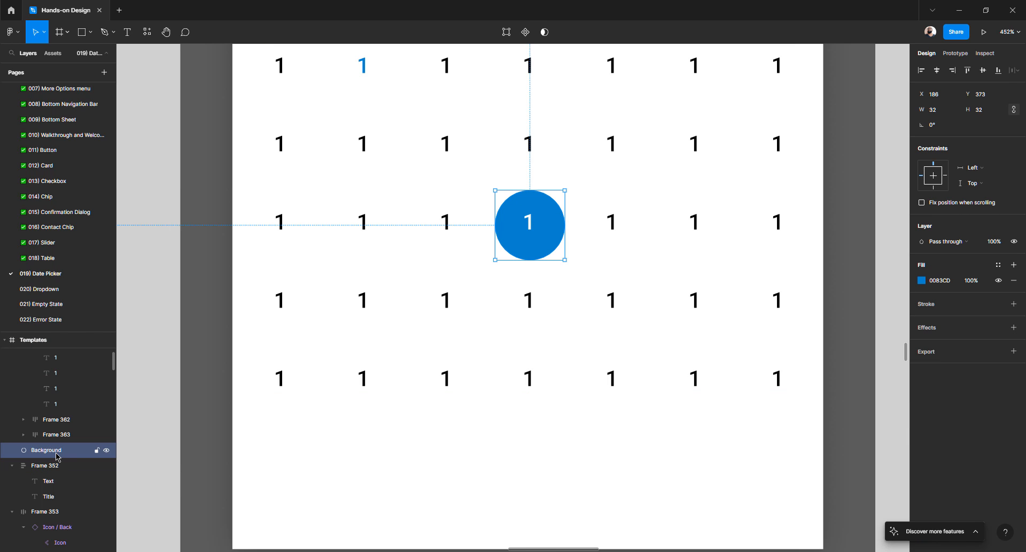
key(ctrl+r)
text(El)
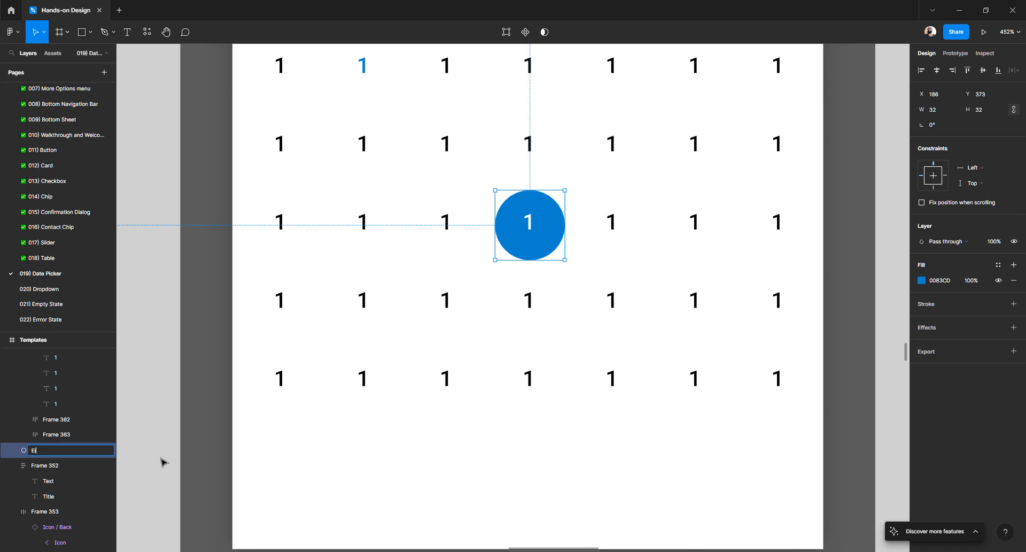
text(ipse)
key(Return)
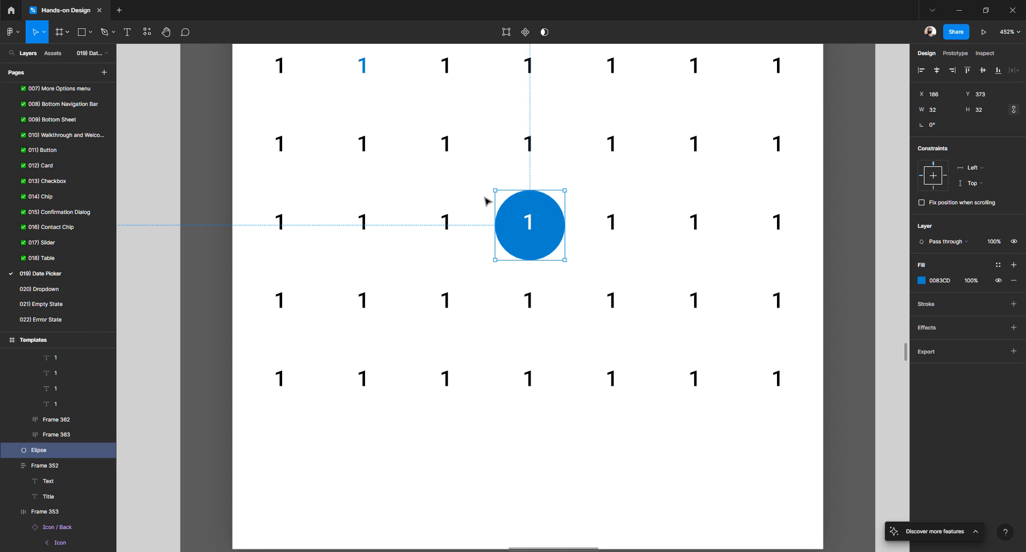
key(Left)
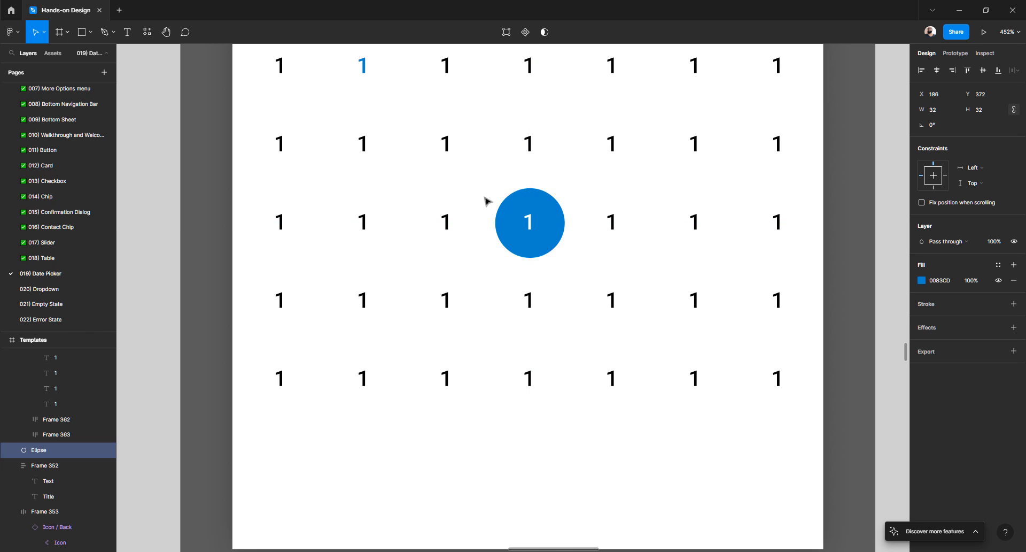
key(Up)
- Rename the frame holding the card's Text and Title as Header
scroll(488, 212, down, 10)
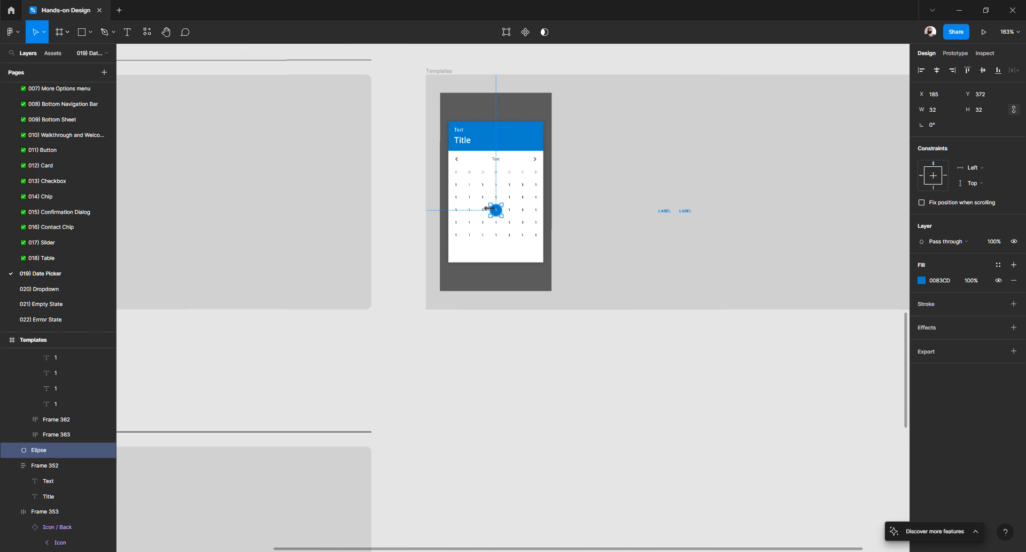
scroll(488, 210, up, 3)
scroll(488, 210, up, 3)
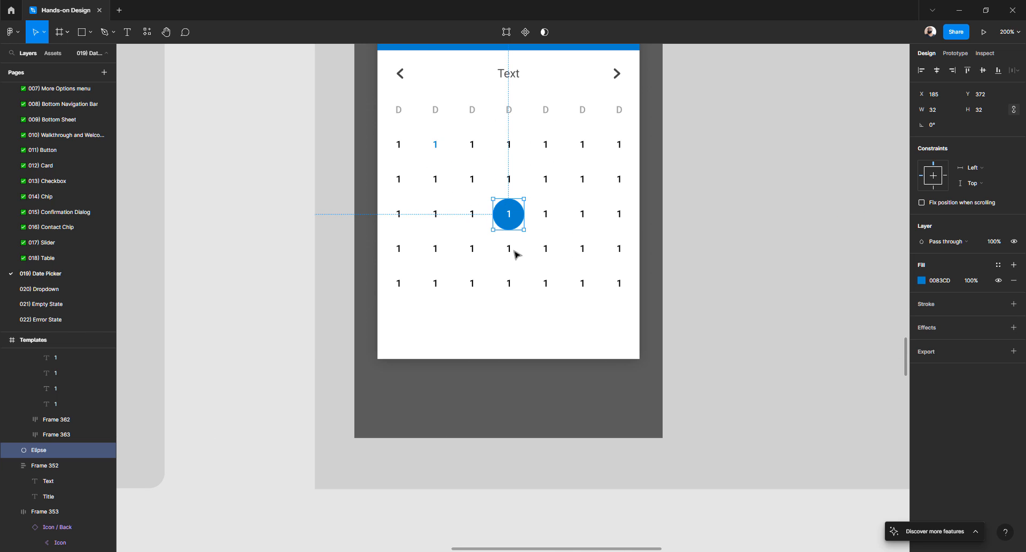
scroll(505, 241, up, 5)
click(414, 245)
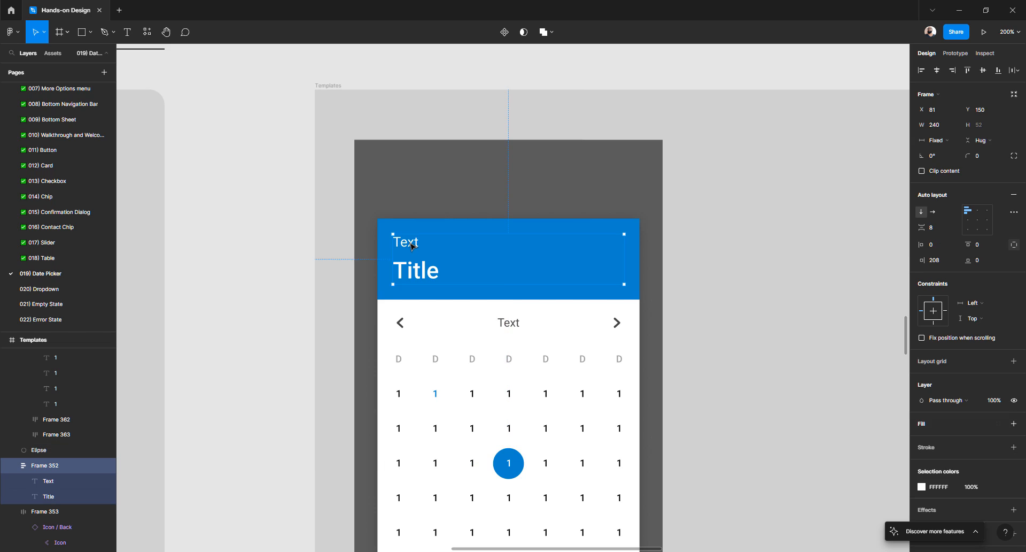
double_click(68, 466)
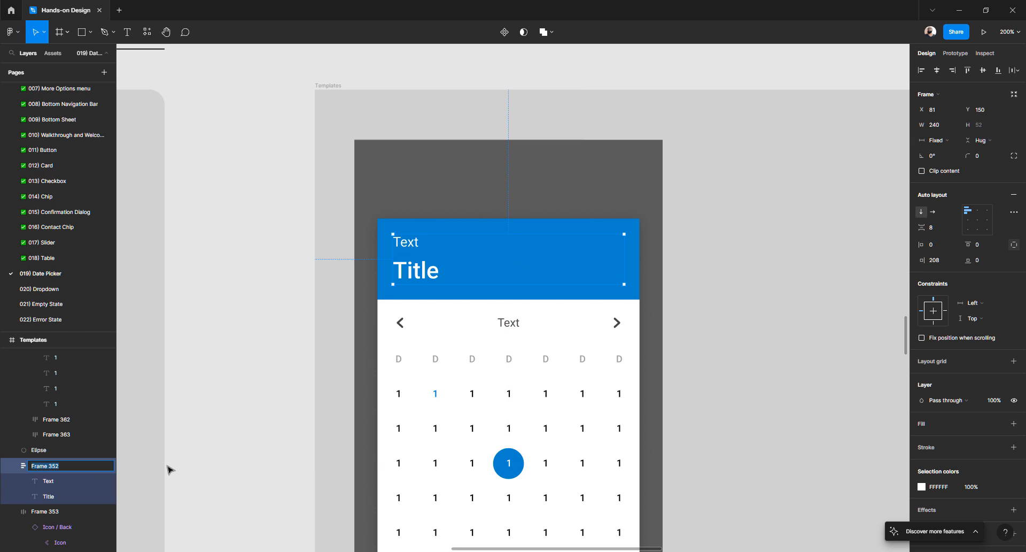
text(Header)
key(Return)
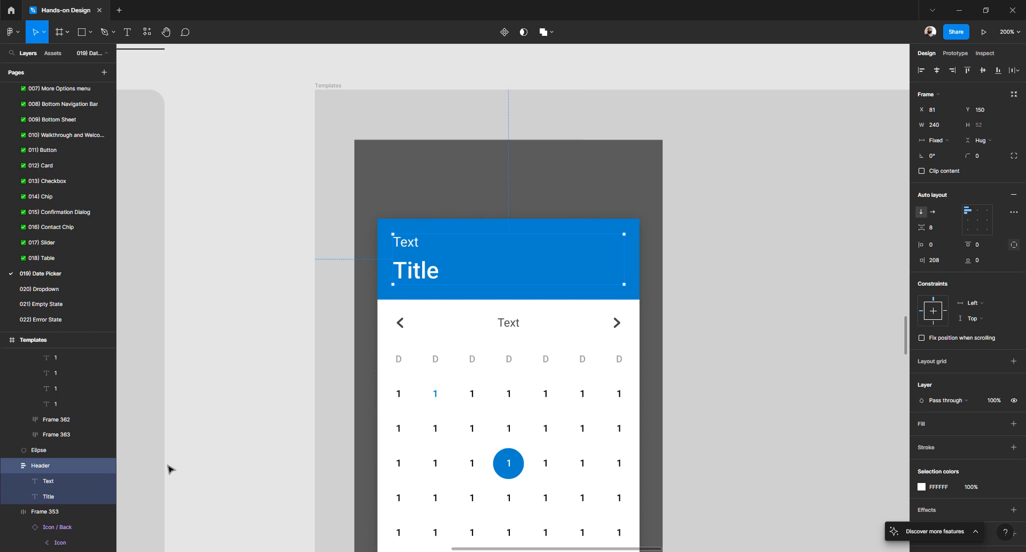
- Rename the blue rectangle layer behind the card's title as Header background
click(385, 232)
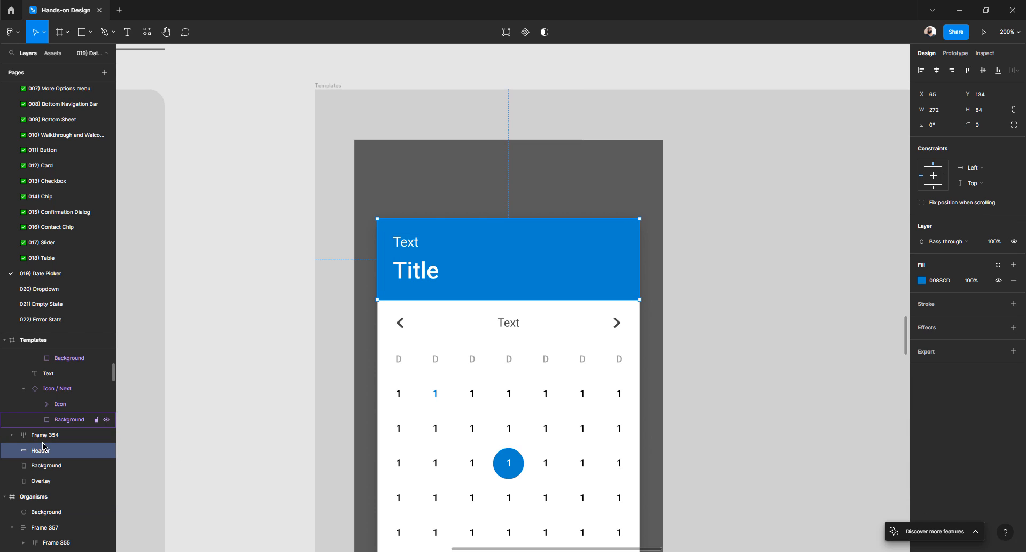
double_click(107, 455)
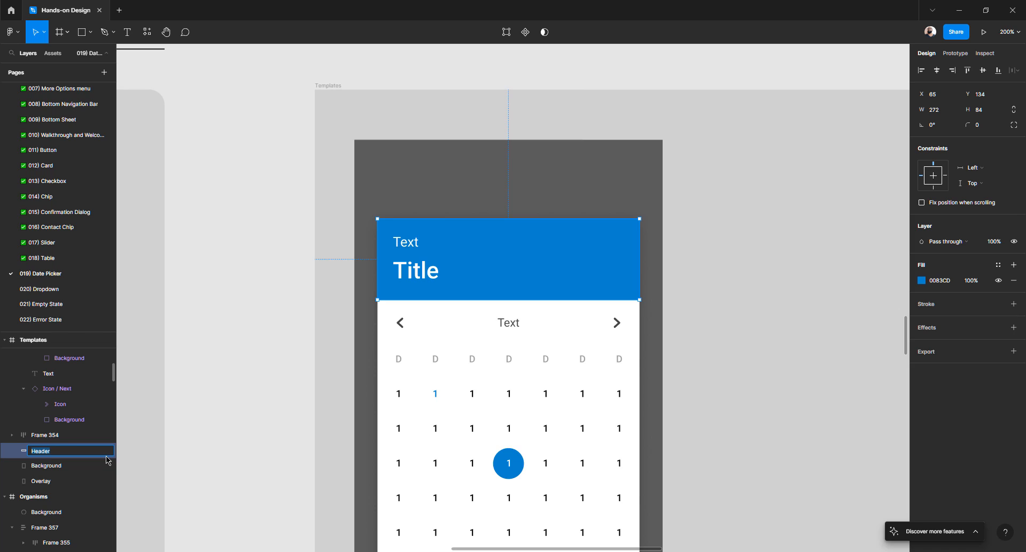
key(Right)
text(background)
key(Return)
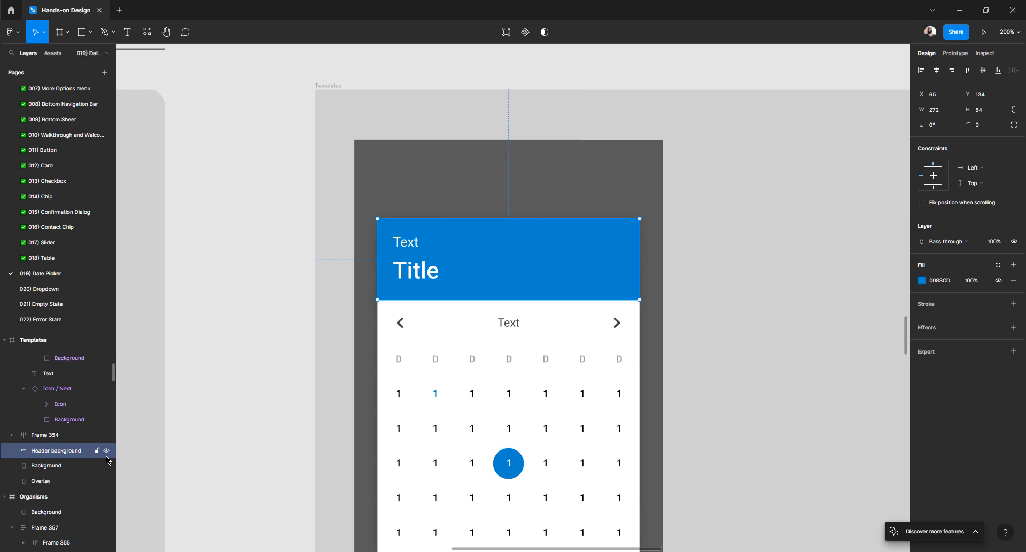
- Rename the frame with the back and next arrows around the month text as Pagination
click(58, 470)
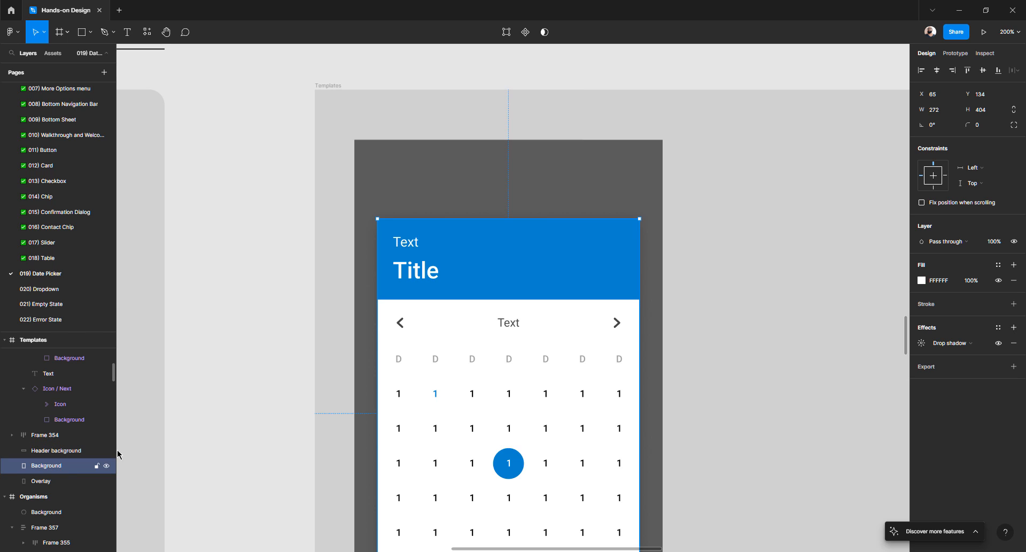
click(416, 276)
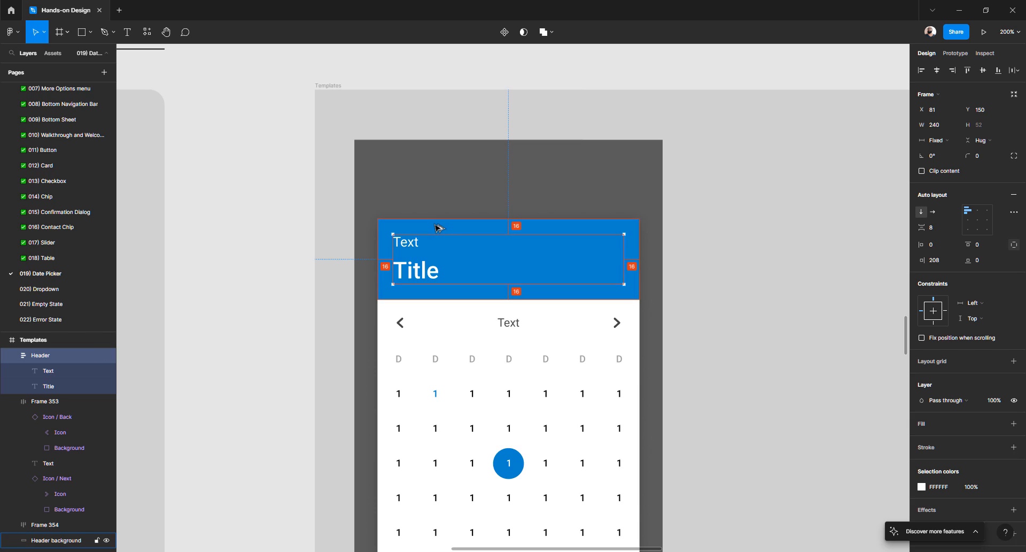
click(402, 322)
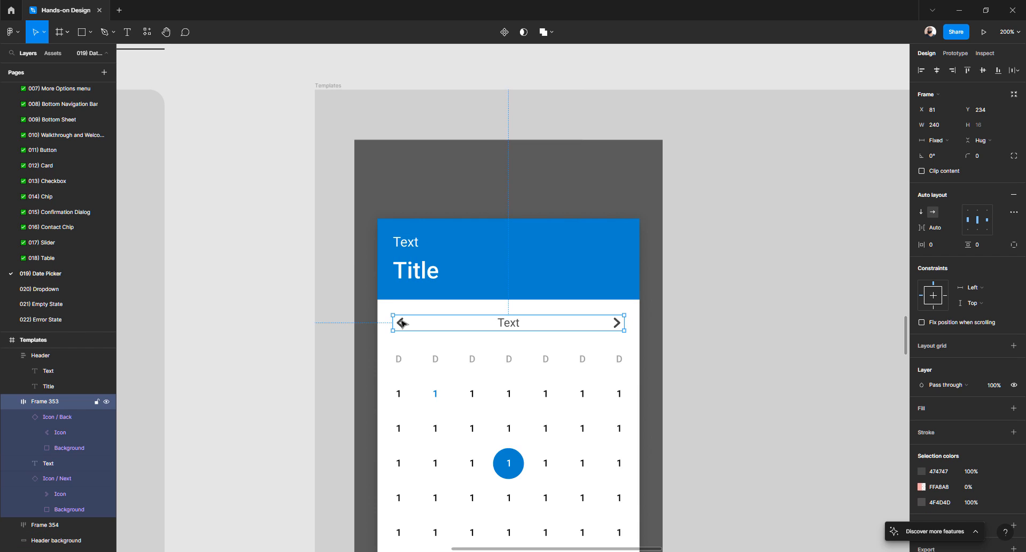
double_click(56, 403)
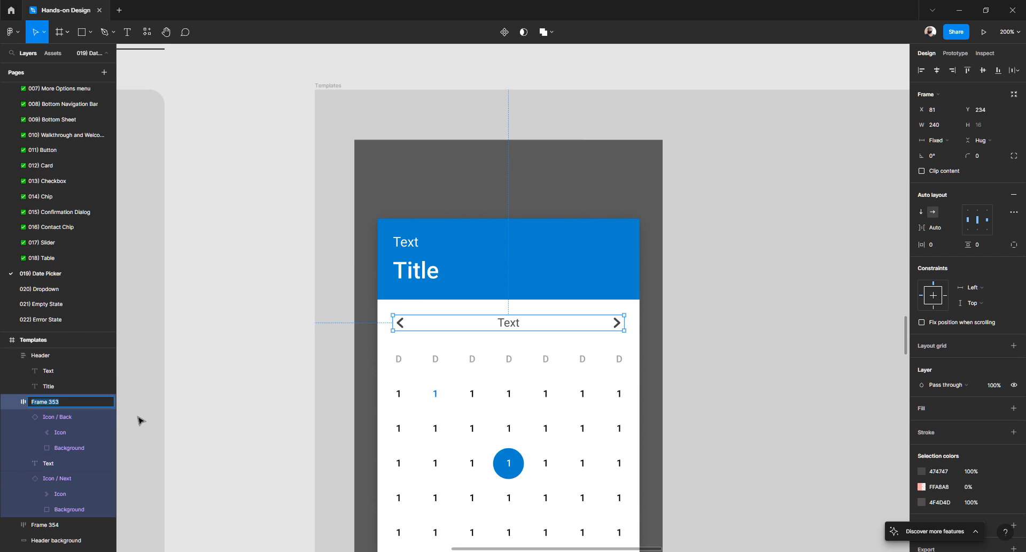
text(Pagination)
key(Return)
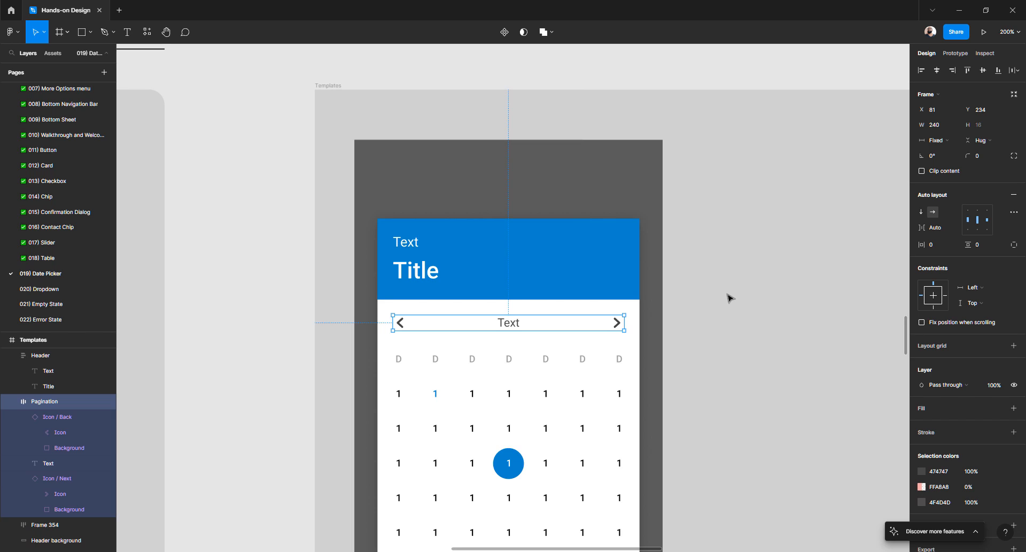
scroll(516, 321, down, 3)
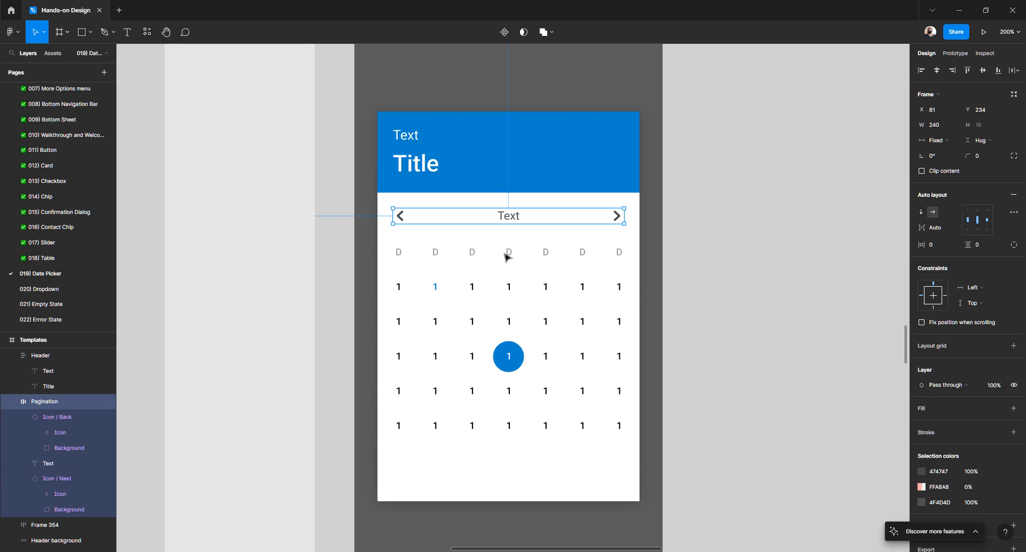
- Rename the frame holding the row of D weekday letters as Week days
click(508, 256)
double_click(508, 257)
double_click(64, 371)
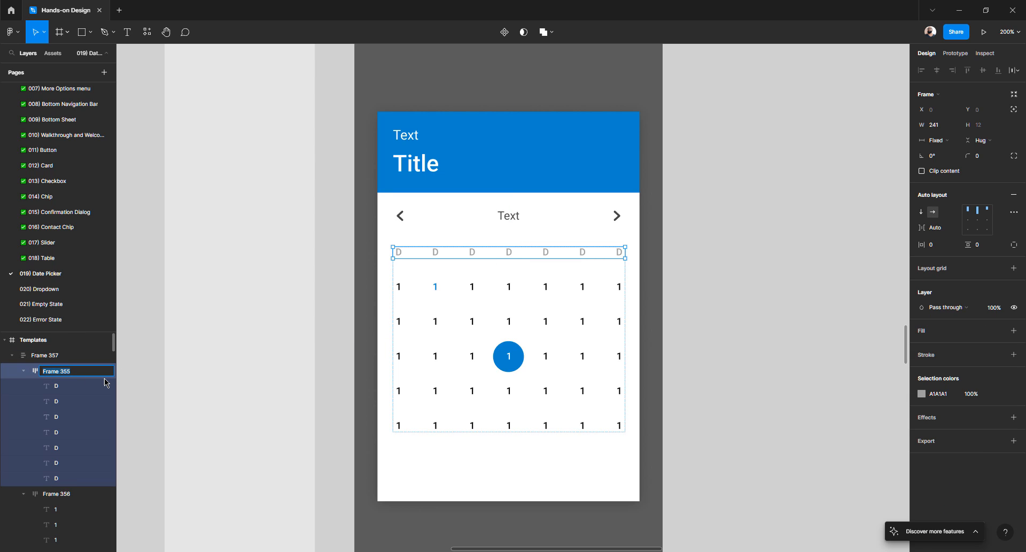
text(Week days)
key(Return)
click(436, 289)
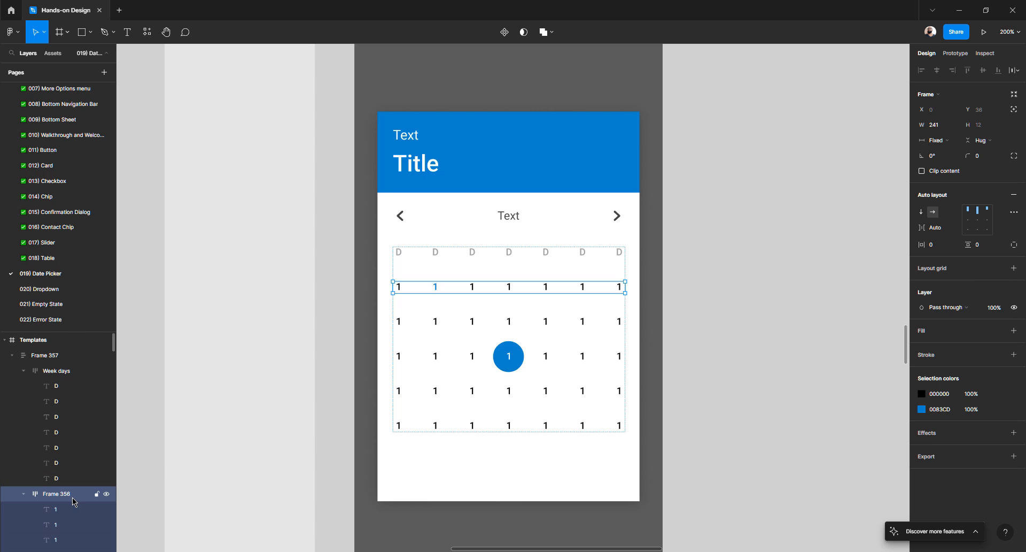
- Rename the frame holding the row of D letters as Days
click(477, 254)
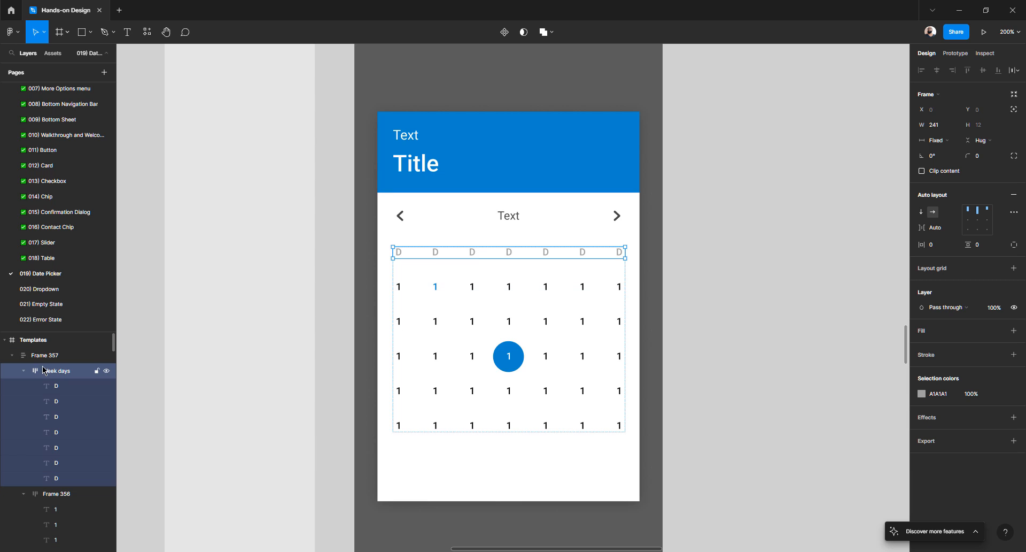
double_click(58, 372)
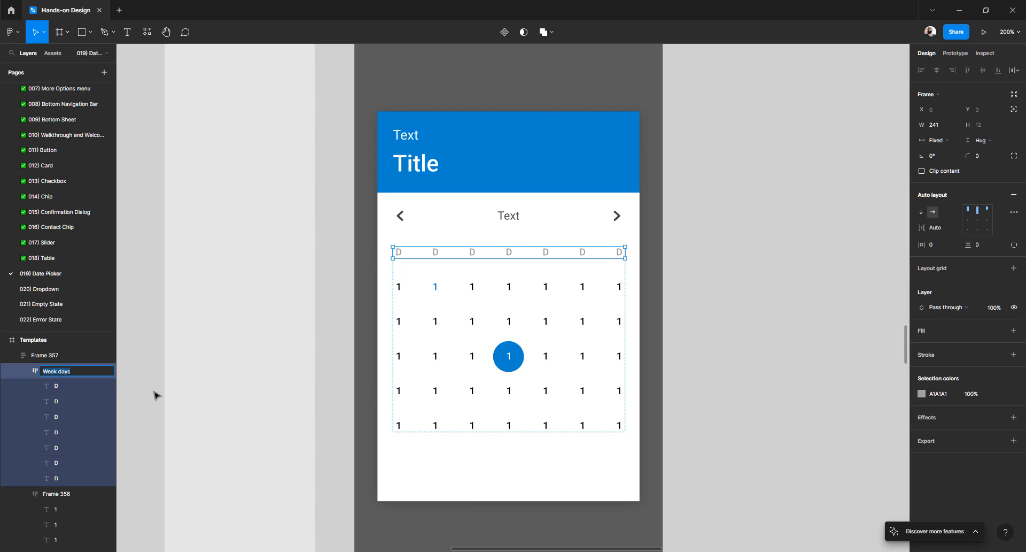
text(Days)
key(Return)
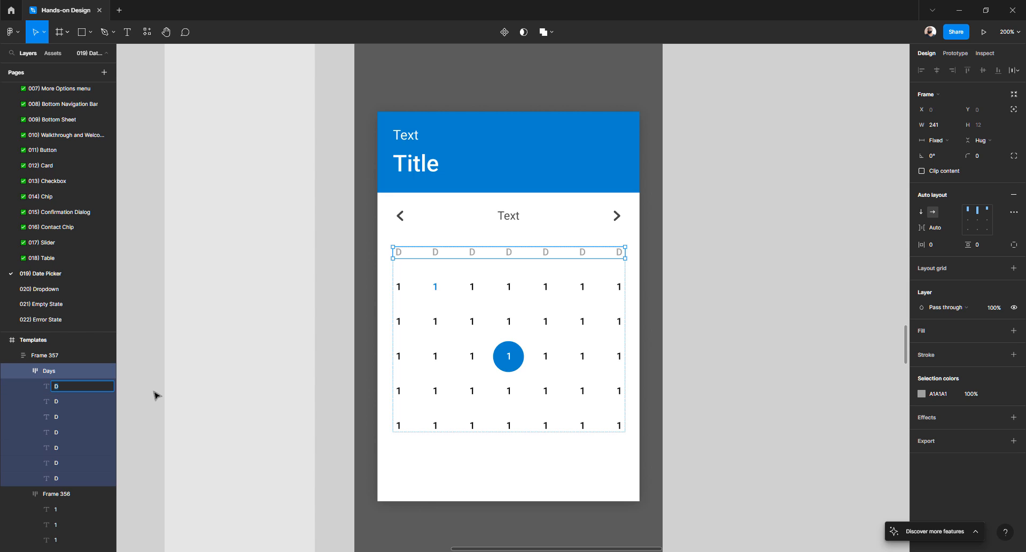
- Rename the frames of the first and second rows of day numbers as Days
click(436, 287)
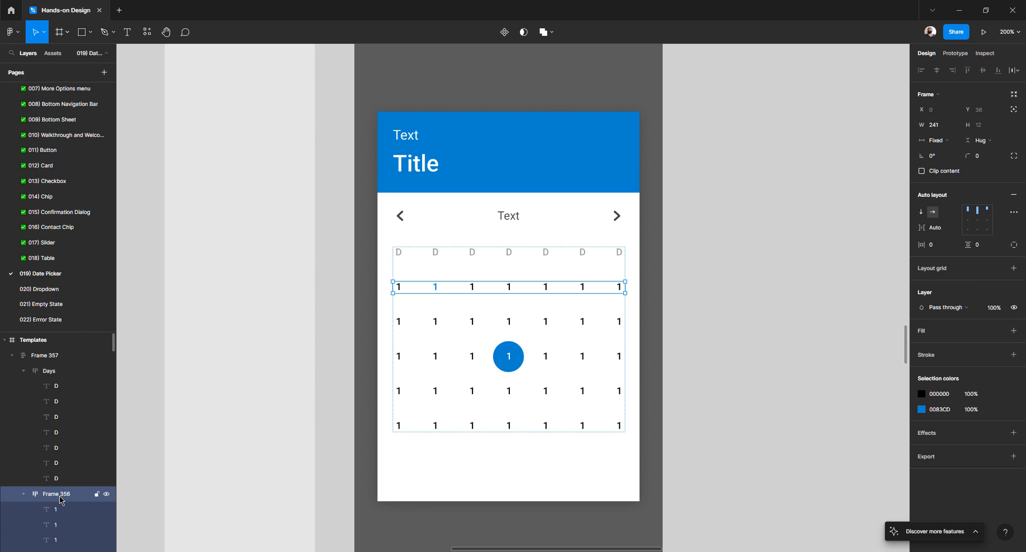
double_click(73, 494)
text(Days)
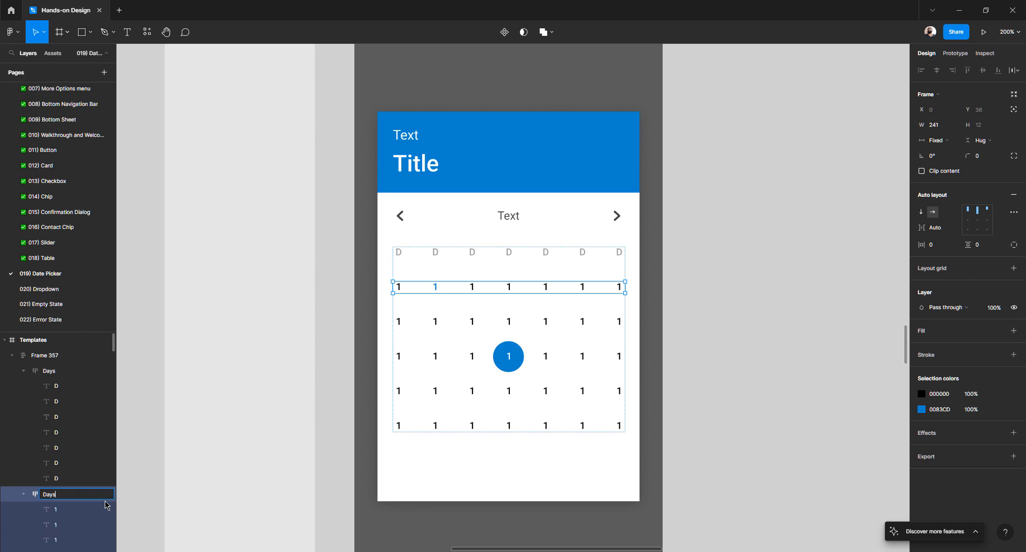
click(436, 327)
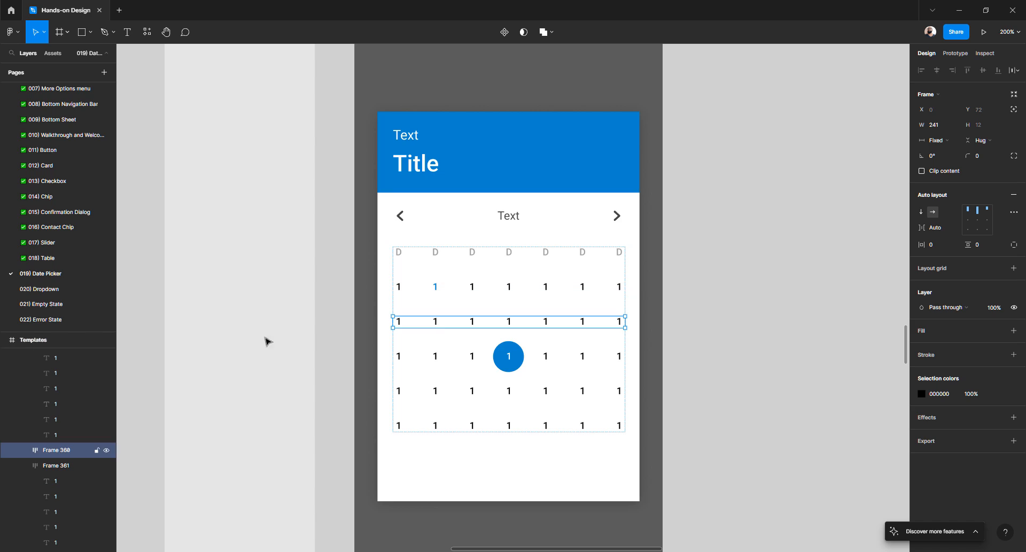
scroll(223, 355, down, 2)
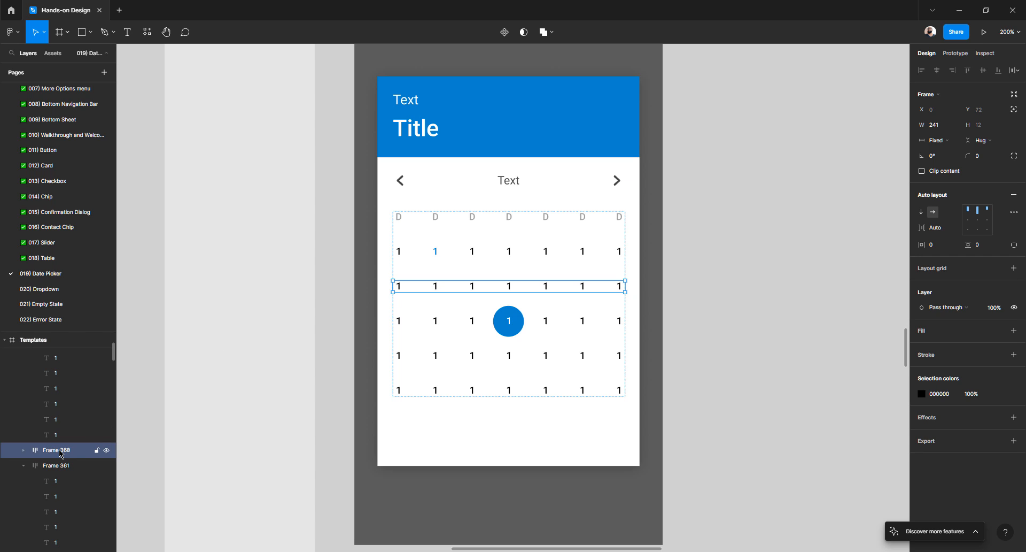
key(ctrl+r)
text(D)
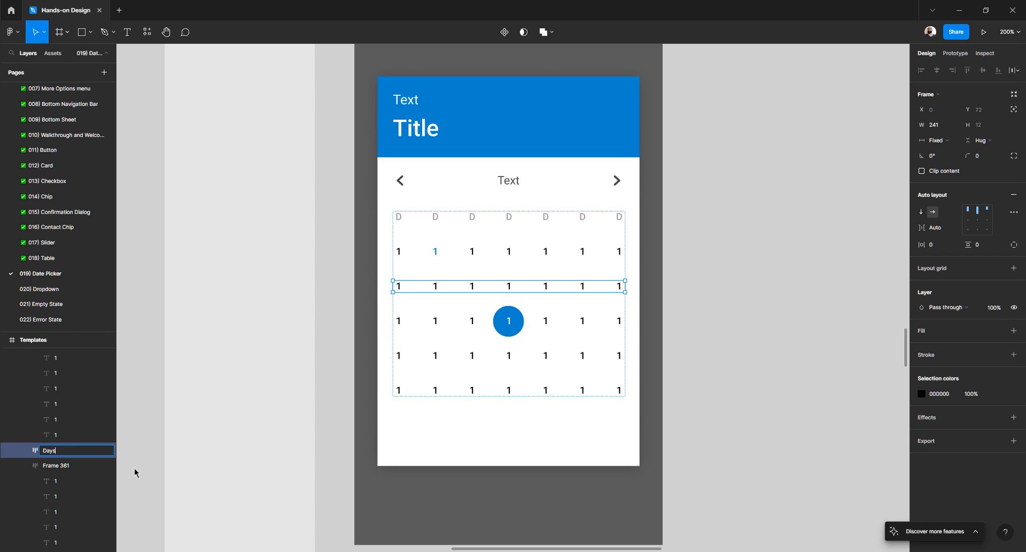
key(Return)
- Rename the frames of the remaining three rows of day numbers as Days
double_click(56, 465)
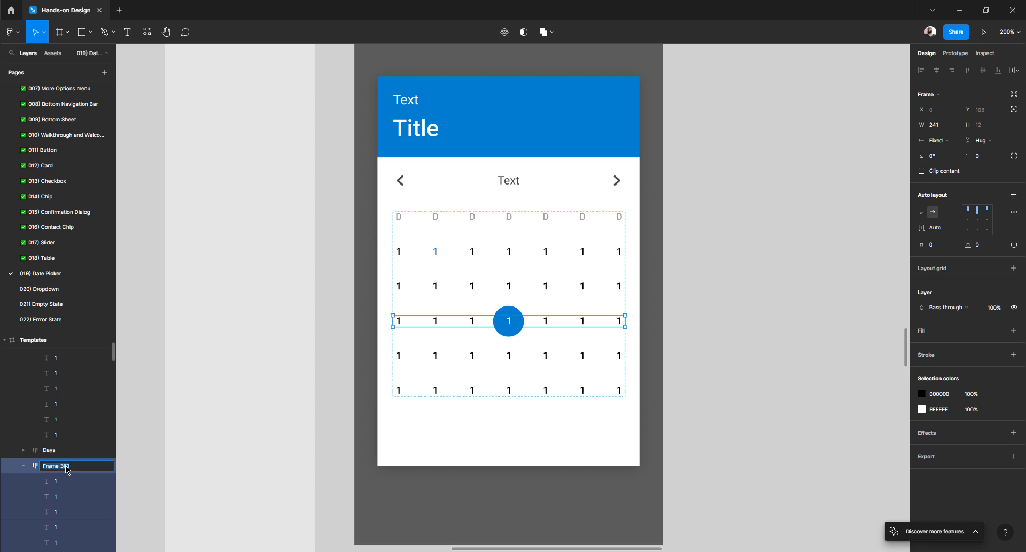
text(Days)
key(Return)
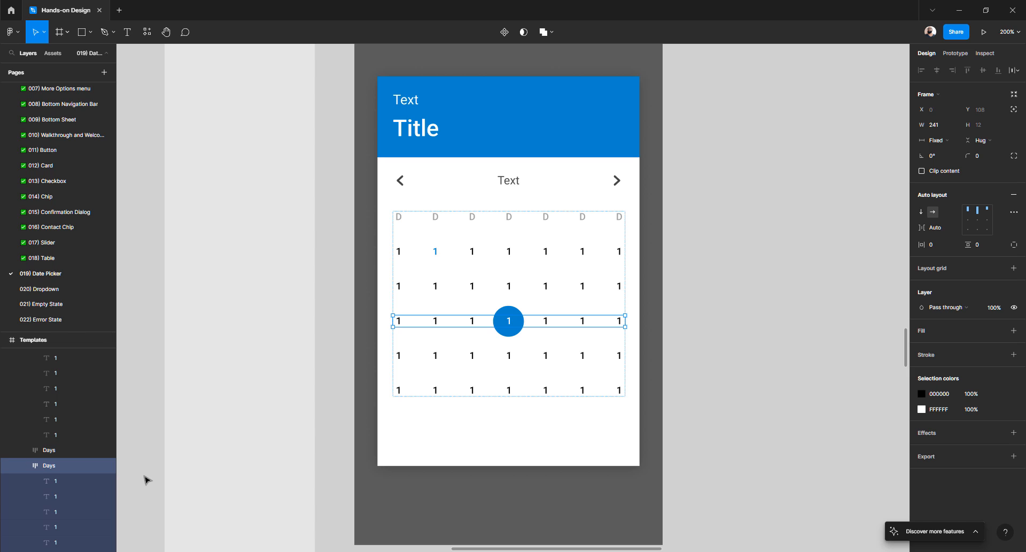
scroll(62, 452, down, 3)
click(62, 452)
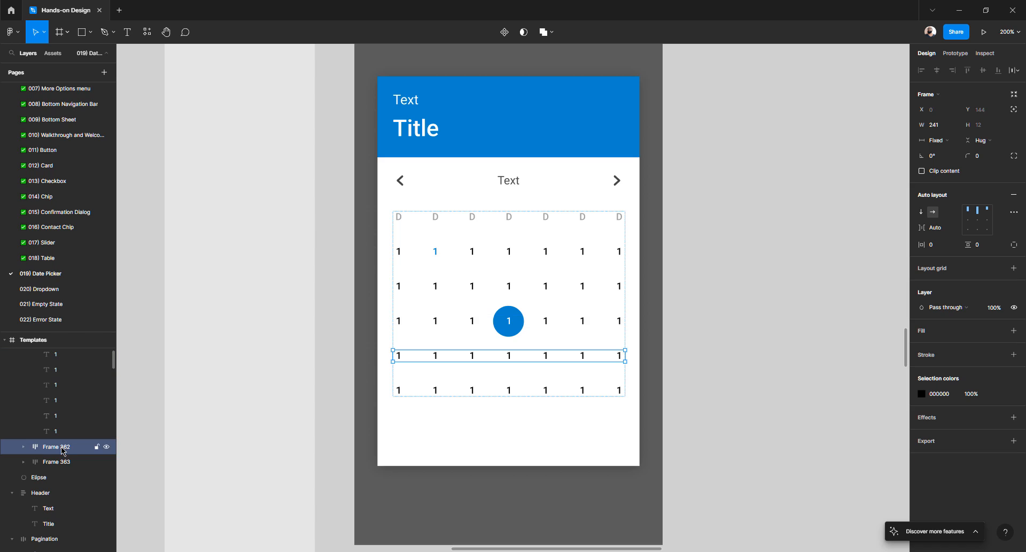
double_click(63, 451)
text(Days)
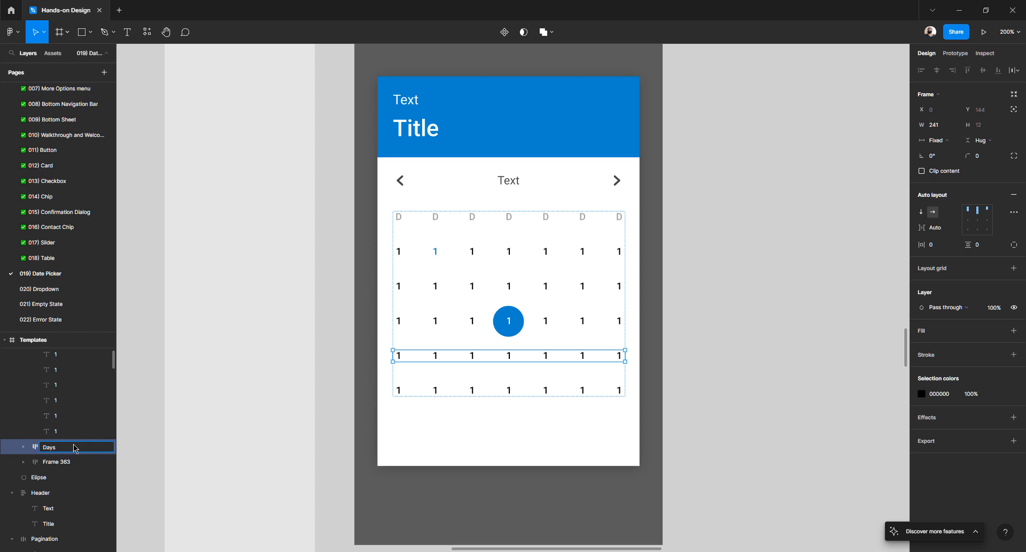
double_click(68, 465)
text(Days)
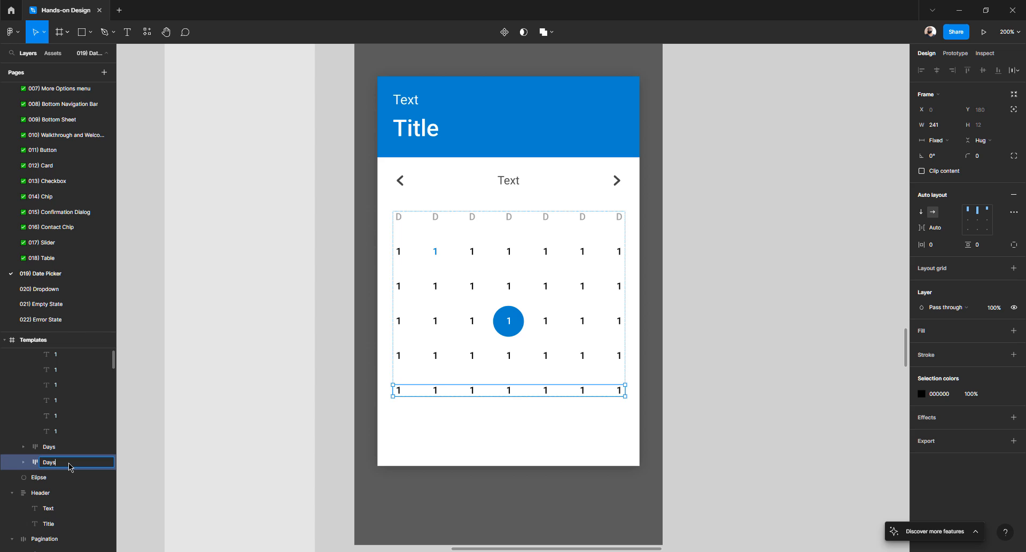
key(Return)
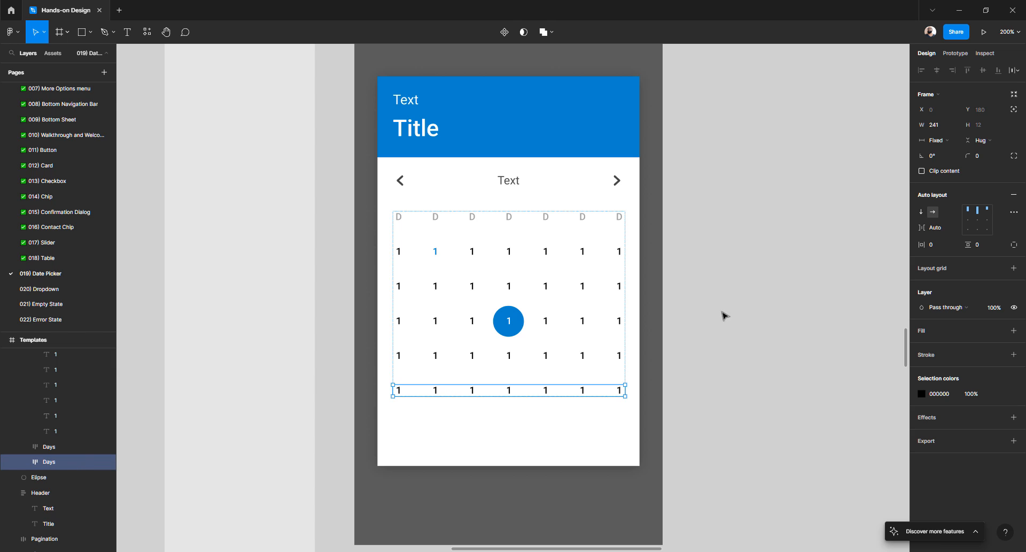
- Measure the gap between the LABEL button pair and the day numbers in the reference date picker
click(725, 316)
scroll(631, 289, down, 3)
scroll(476, 304, down, 4)
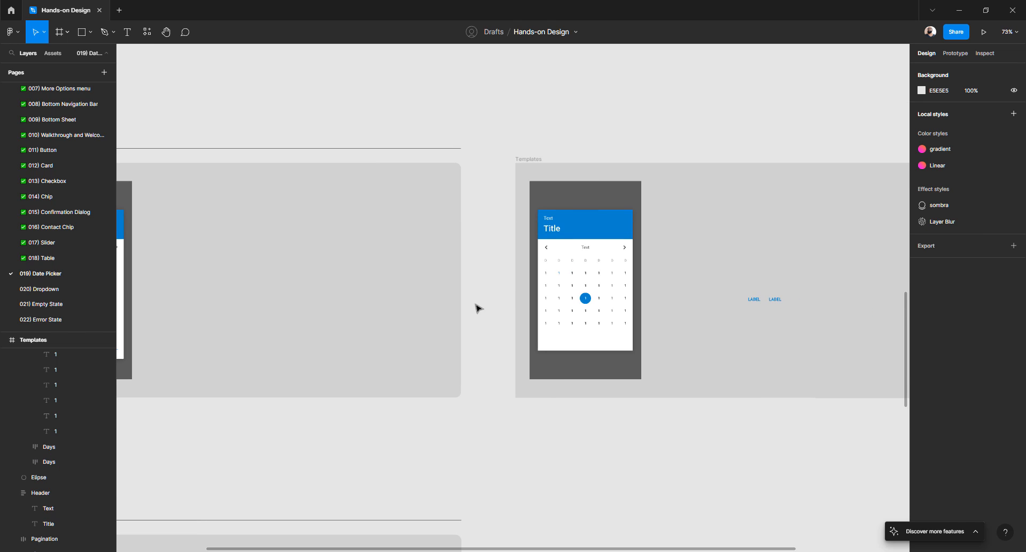
scroll(476, 309, left, 4)
scroll(367, 353, up, 5)
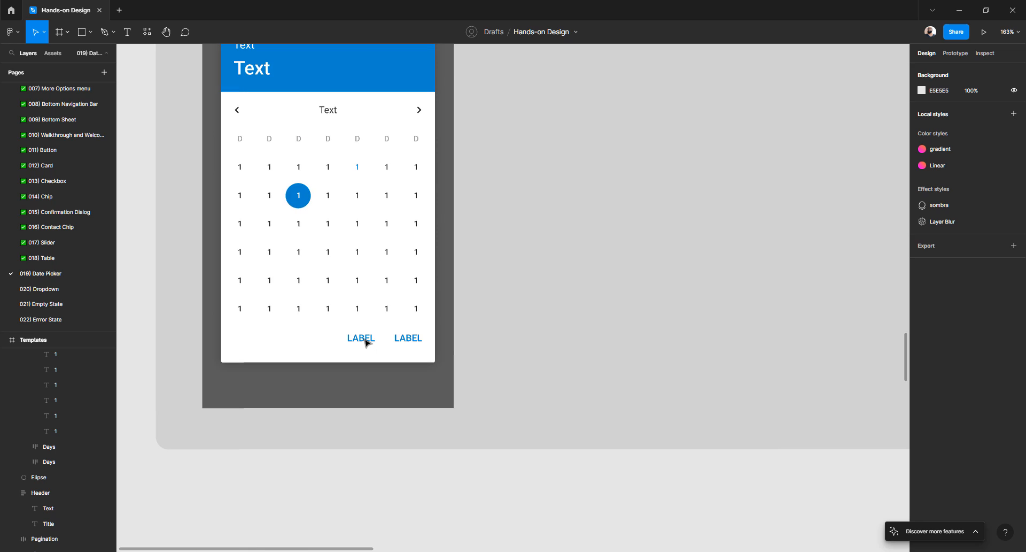
click(367, 343)
click(366, 342)
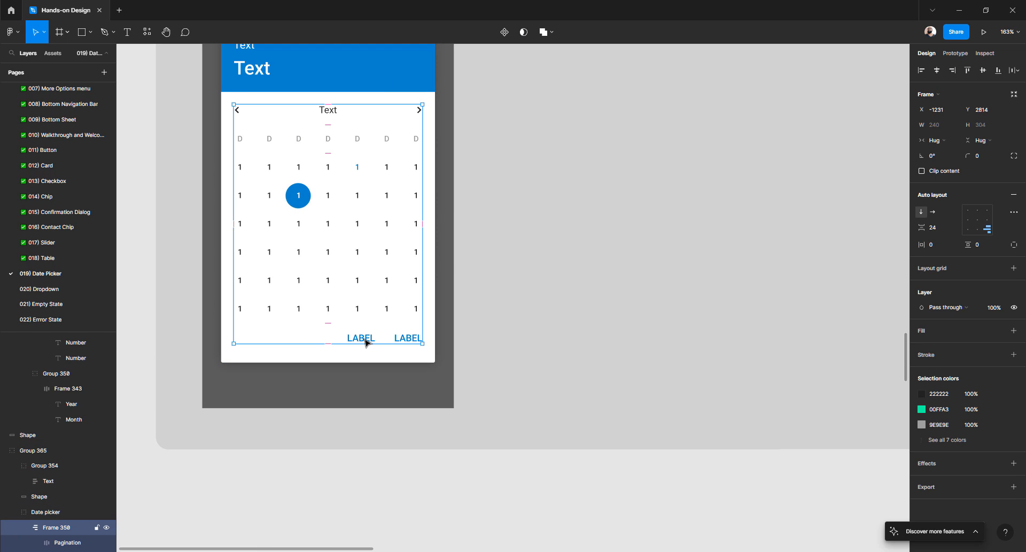
click(366, 343)
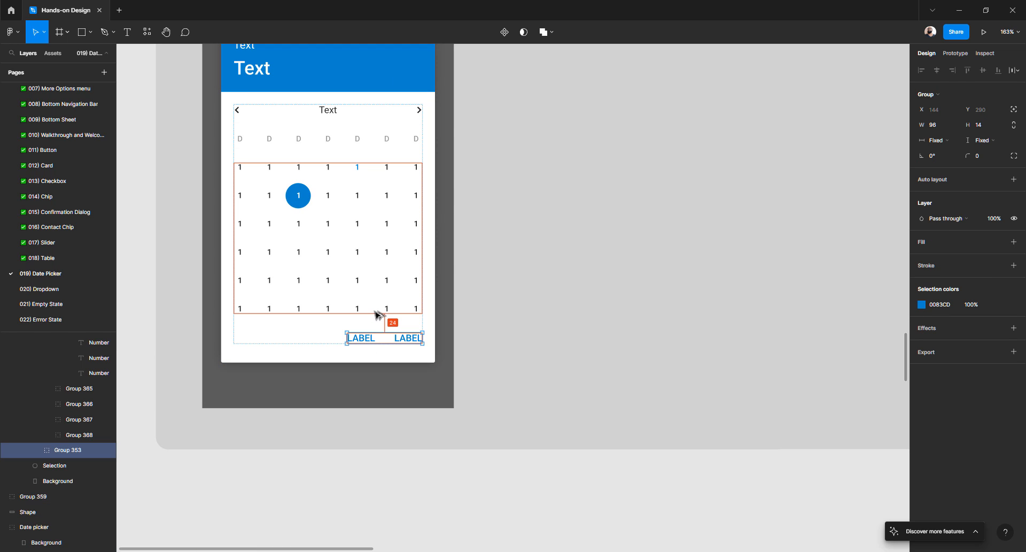
- Move the loose pair of blue LABEL buttons into the template card's lower right area, at about X 230, Y 507
scroll(381, 342, down, 5)
scroll(382, 342, right, 10)
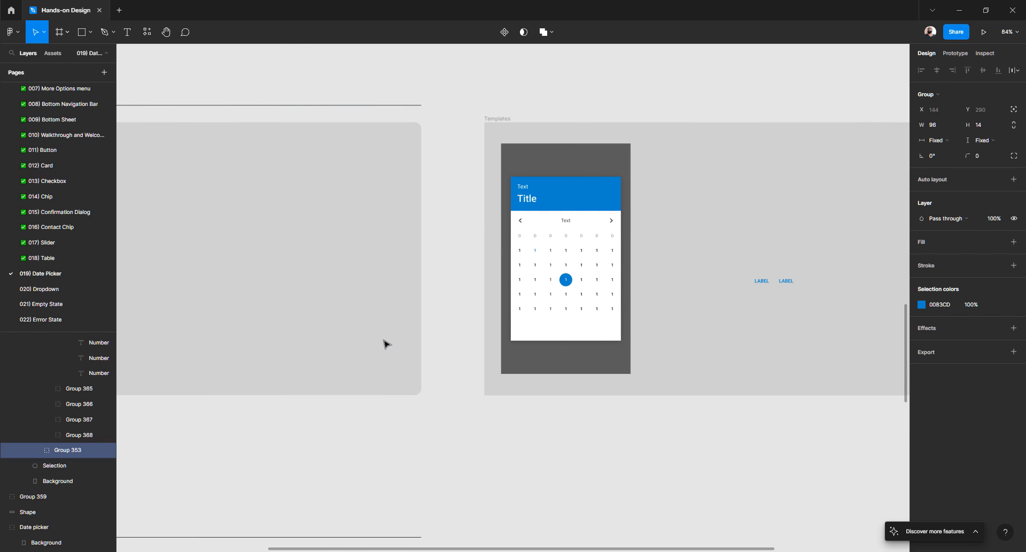
key(shift+a)
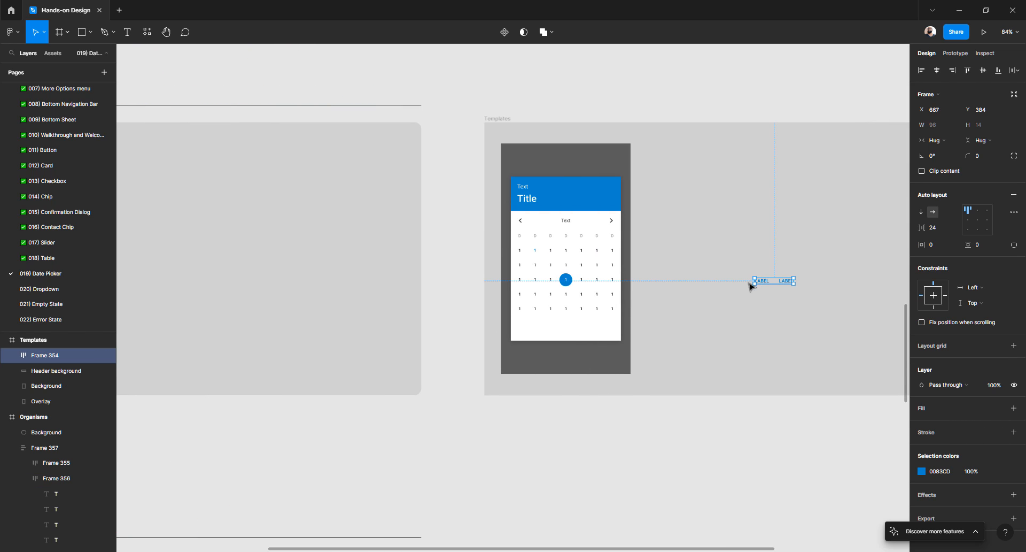
drag(756, 284, 590, 334)
- Nudge the LABEL pair to X 225, Y 508, leaving 16 to the card's right and bottom edges
scroll(591, 333, up, 4)
scroll(626, 320, up, 3)
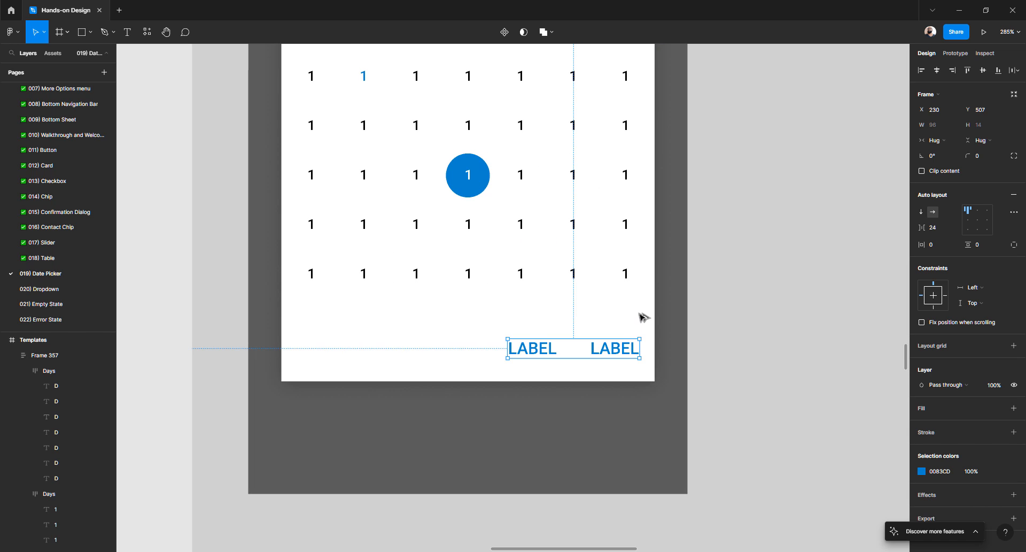
key(alt)
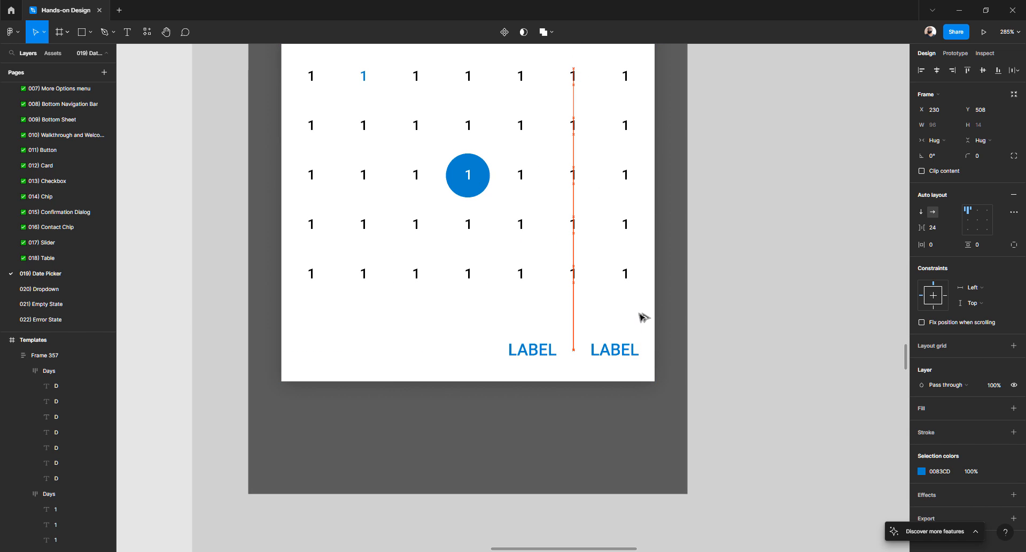
key(Down)
key(Left)
key(Left)
key(Left)
key(Left)
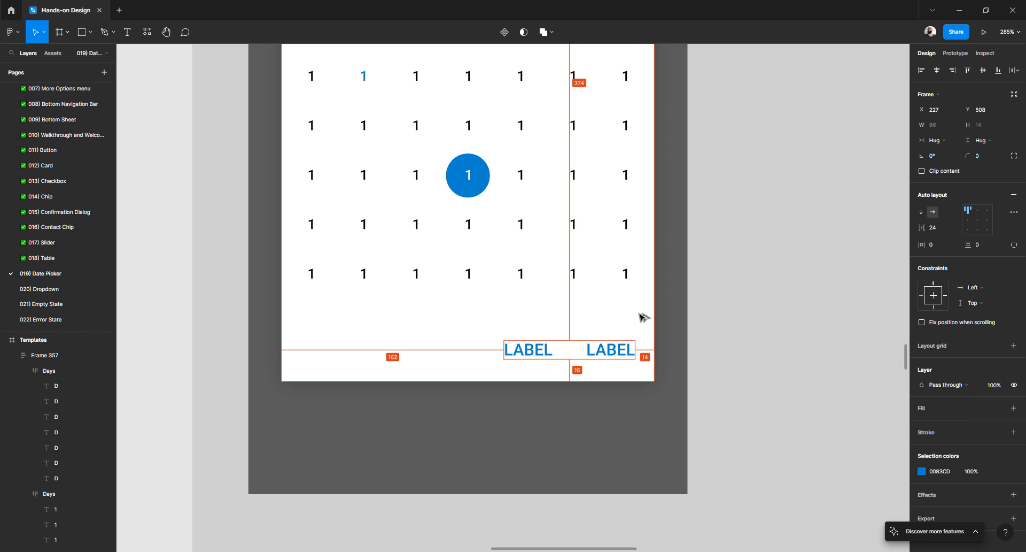
key(Left)
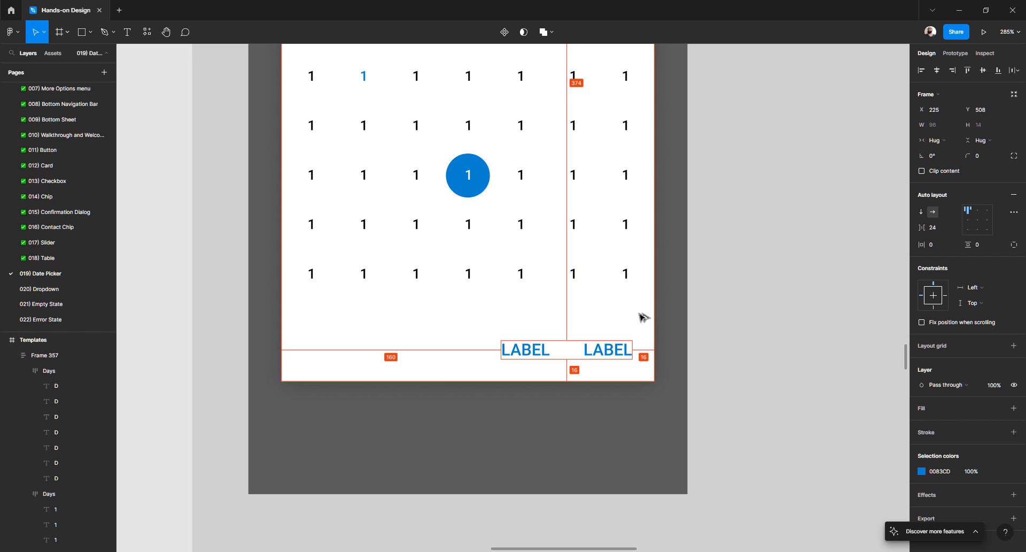
- Set the width of the frame holding the weekday and number rows to 240 and check its side margins
click(630, 278)
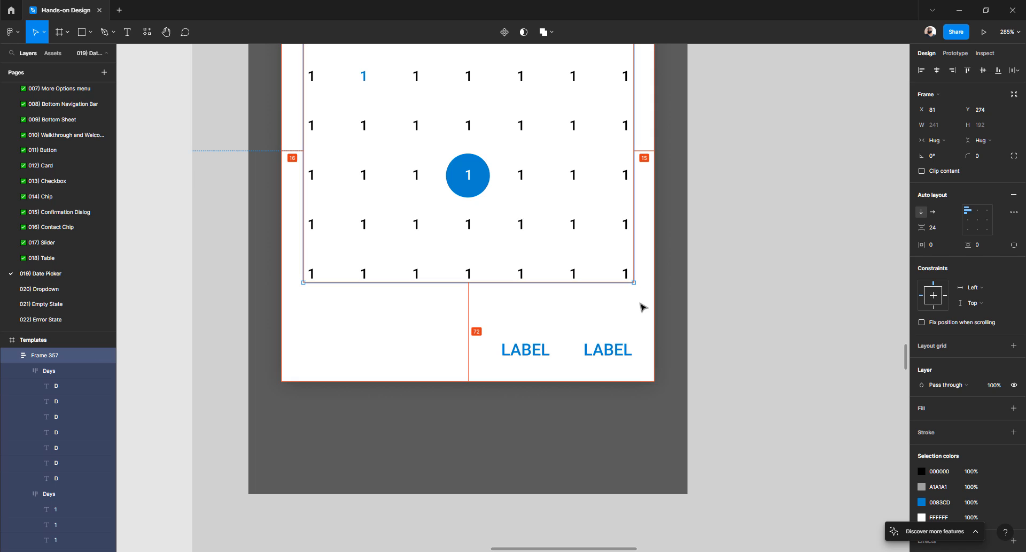
scroll(639, 304, up, 5)
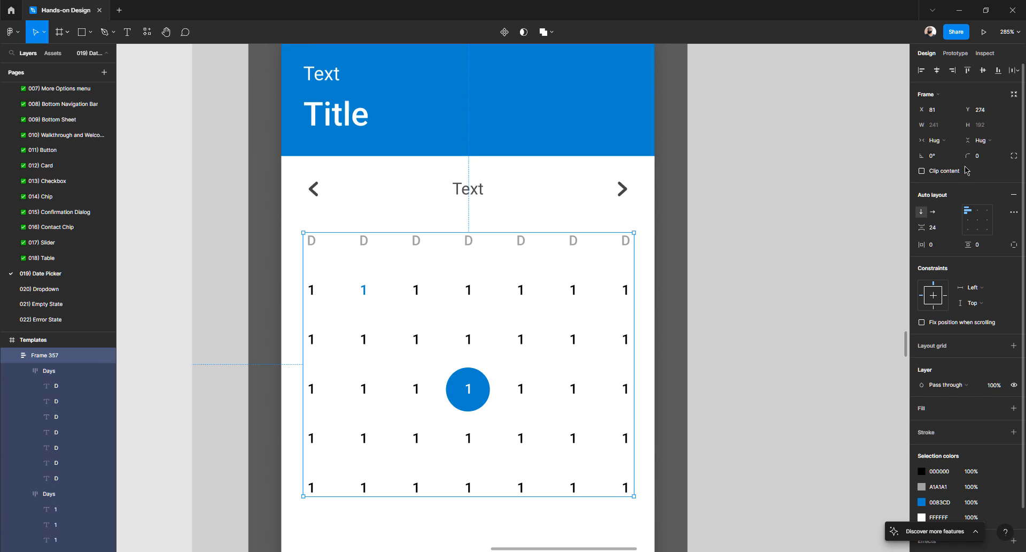
click(944, 141)
click(946, 128)
click(941, 130)
text(240)
key(Return)
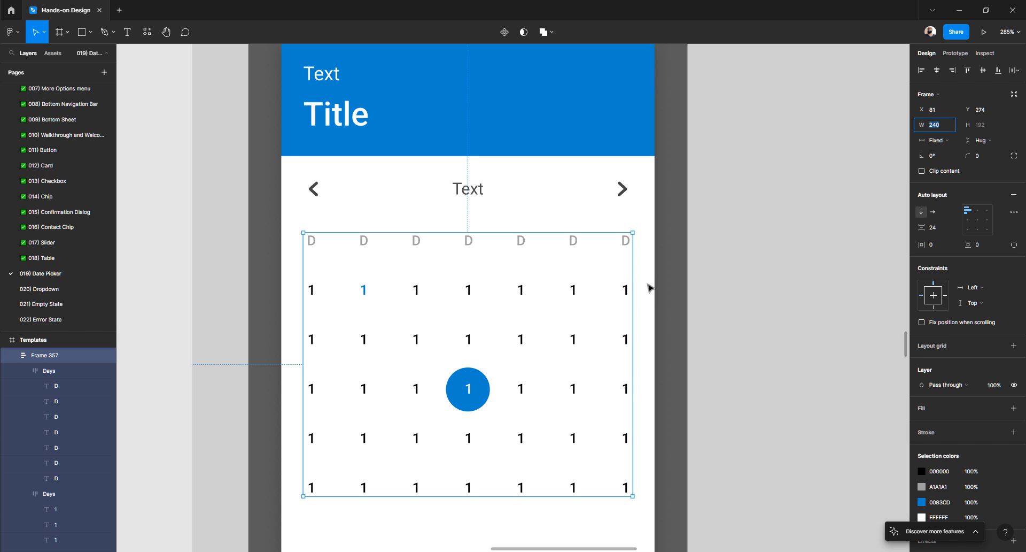
key(alt)
click(637, 328)
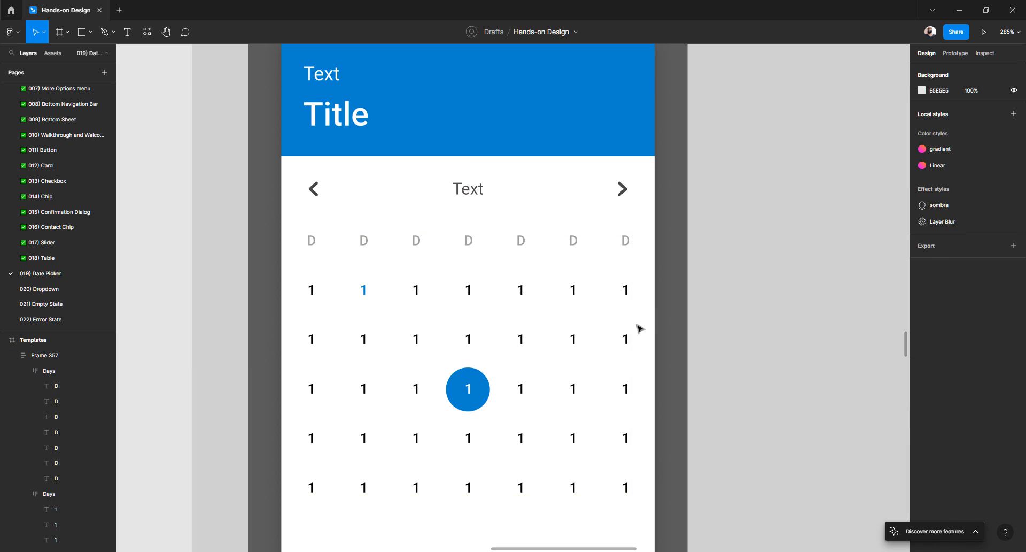
- Check the gap below the day grid and nudge the LABEL pair up to Y 490
click(627, 339)
scroll(646, 320, down, 3)
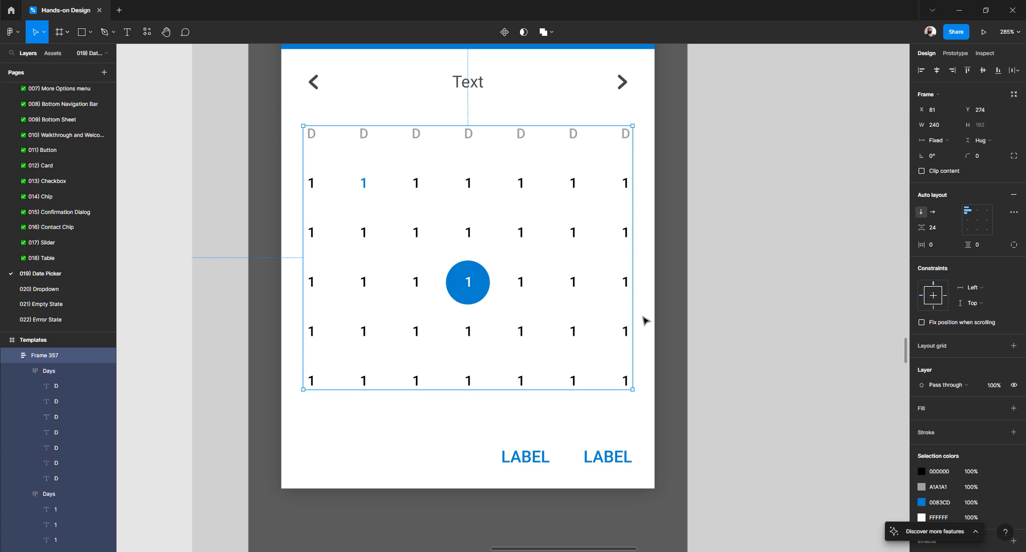
key(alt)
click(615, 457)
key(alt)
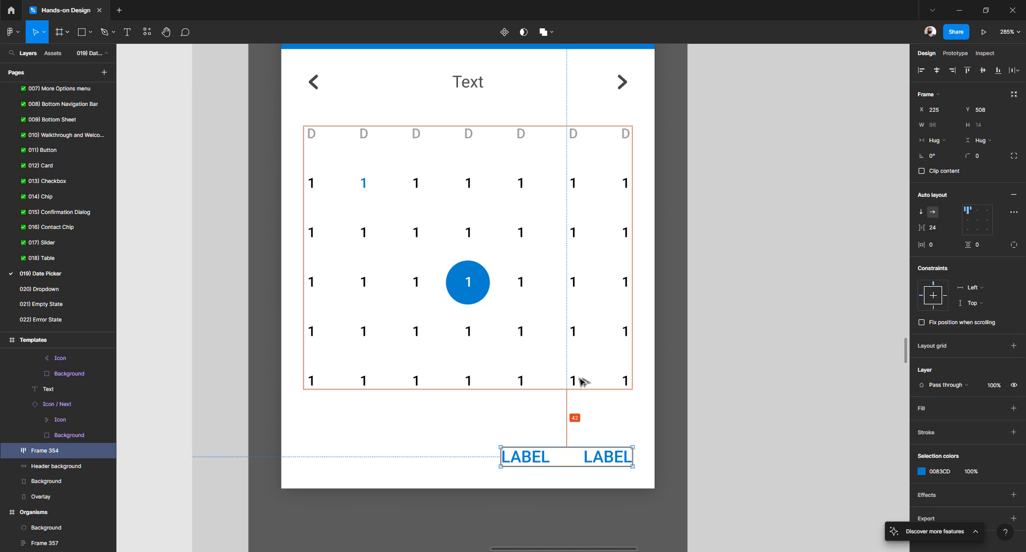
key(Up)
key(Up)
key(Up)
key(Up)
key(Up)
key(Up)
key(Up)
key(Up)
key(Up)
key(Up)
key(Up)
key(Up)
key(Up)
key(Up)
key(Up)
key(Up)
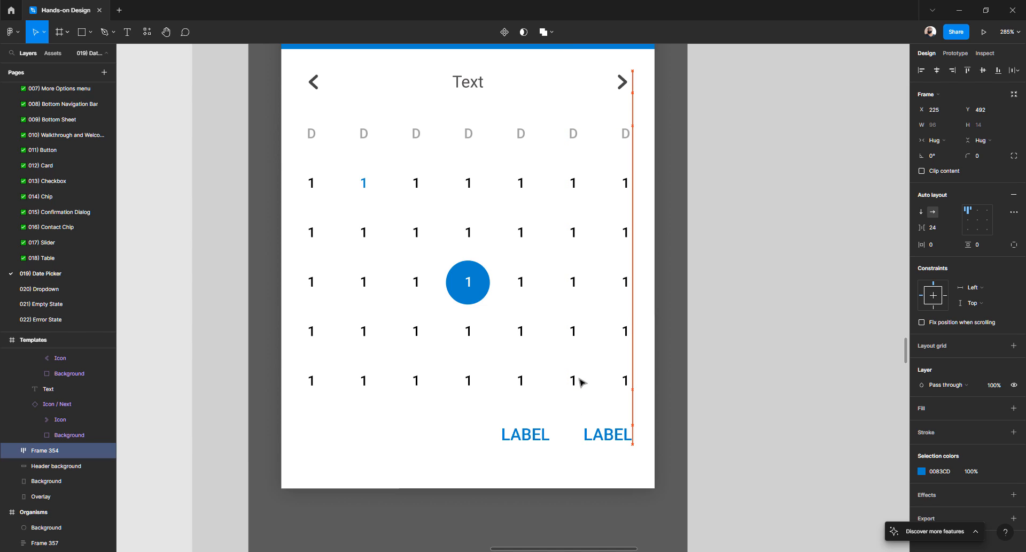
key(Up)
key(Up)
key(alt)
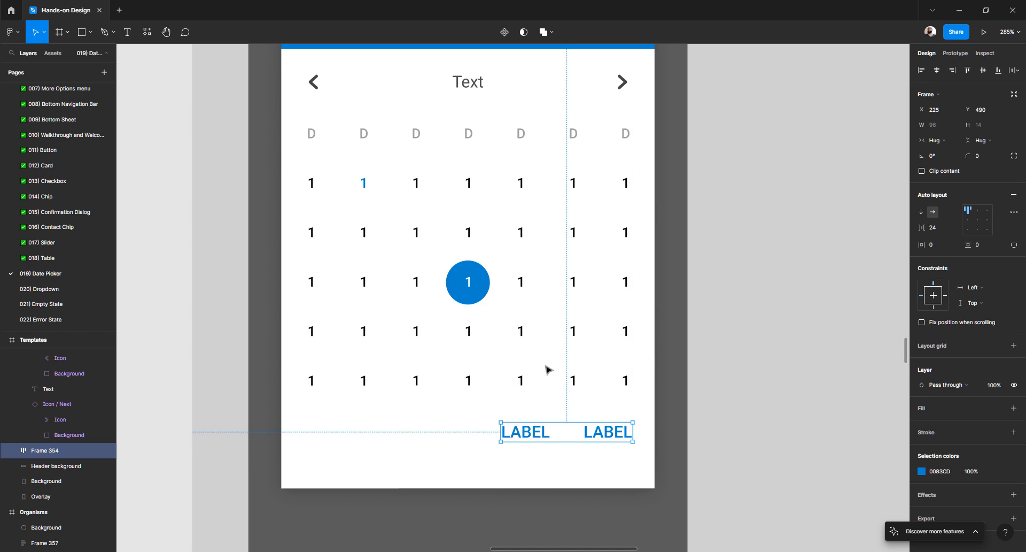
scroll(552, 367, down, 1)
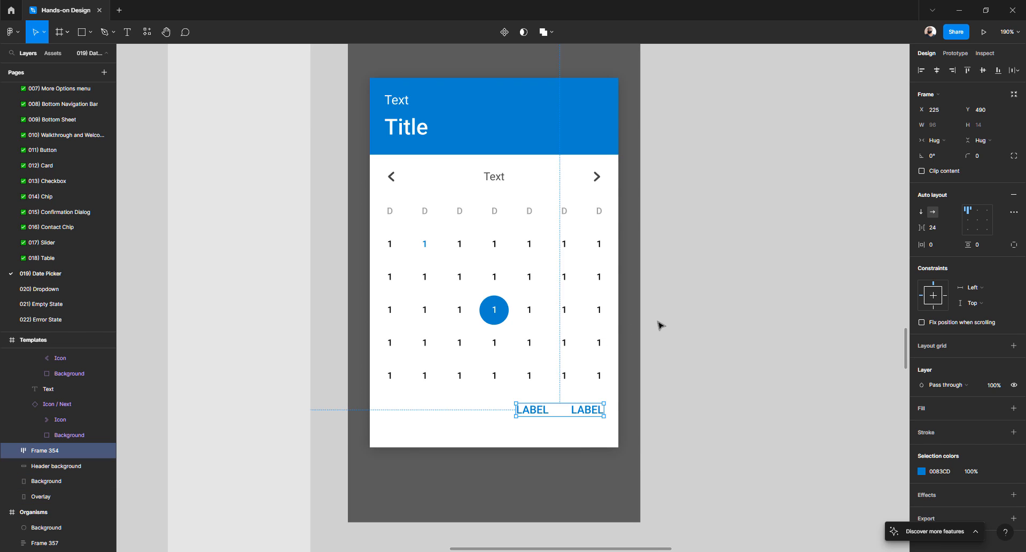
- Move the pagination row, day grid and LABEL pair together 8 px down inside the template card
scroll(661, 325, left, 2)
click(534, 175)
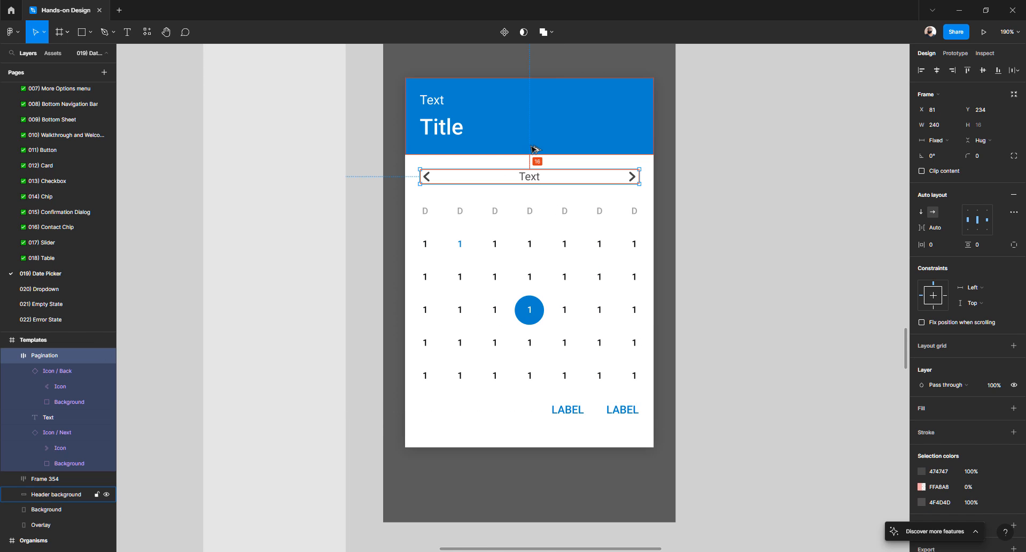
click(530, 214)
shift+click(534, 176)
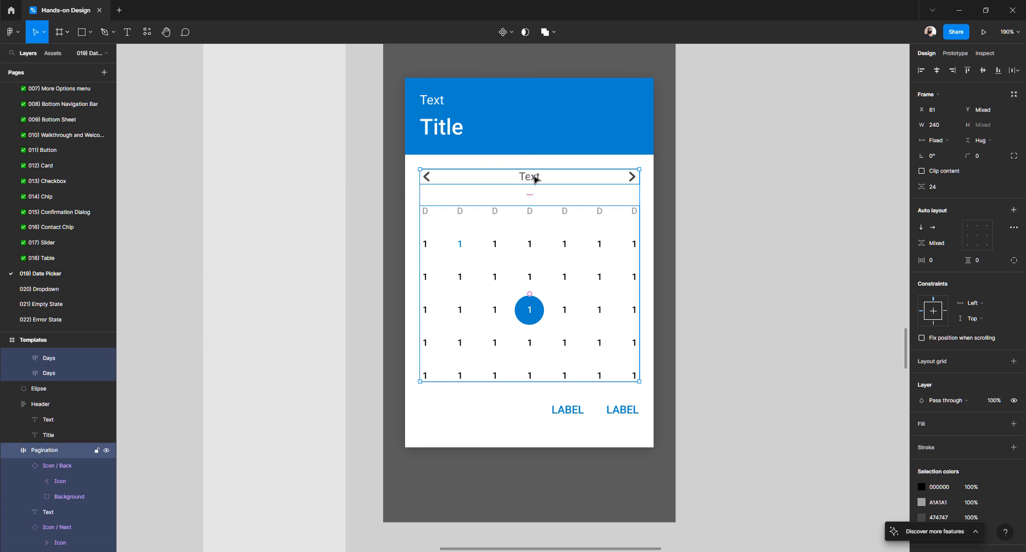
shift+click(570, 416)
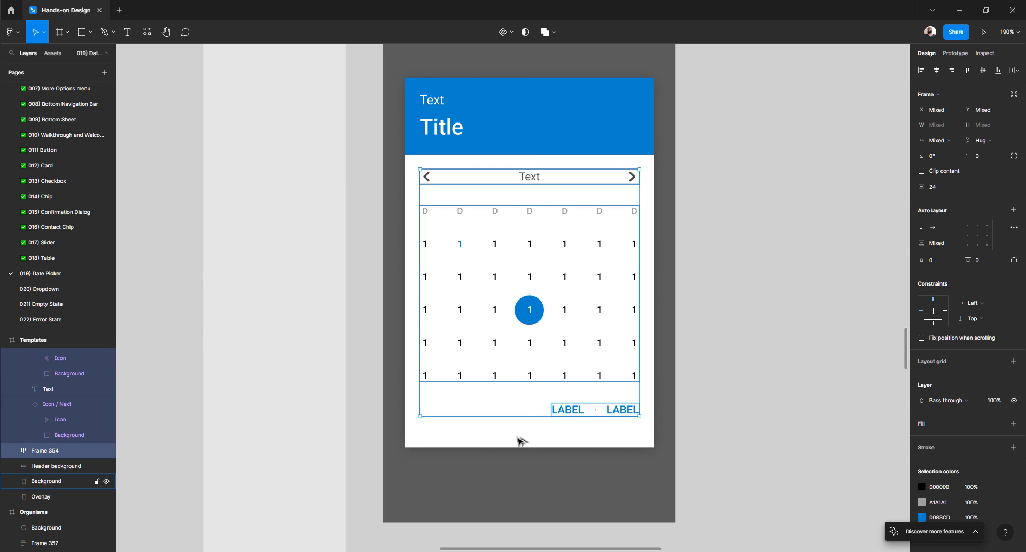
key(shift+Down)
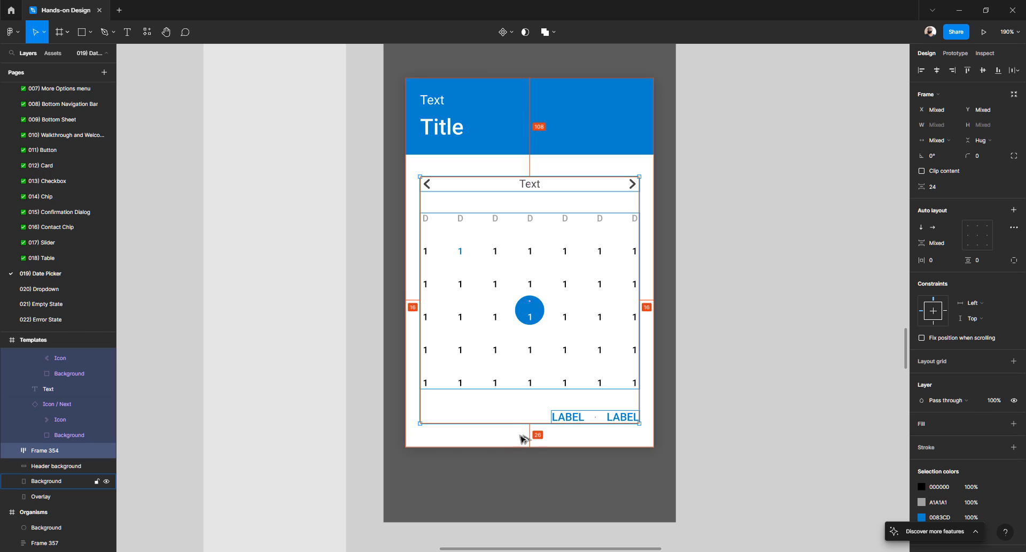
- Set the card background's height to 402 and check the gap between the LABEL pair and the card's bottom edge
click(497, 443)
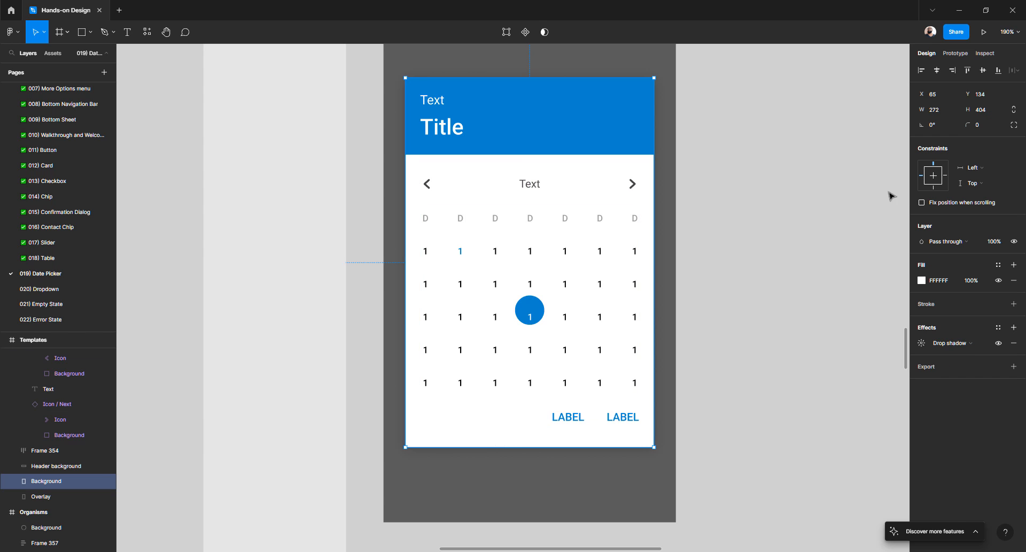
click(950, 116)
click(985, 110)
text(400)
key(Return)
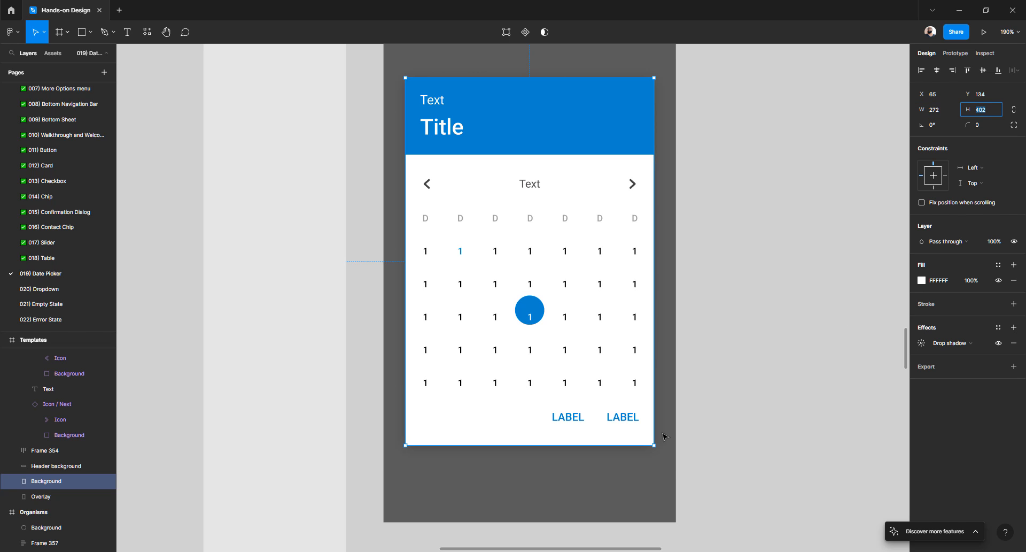
click(578, 420)
key(alt)
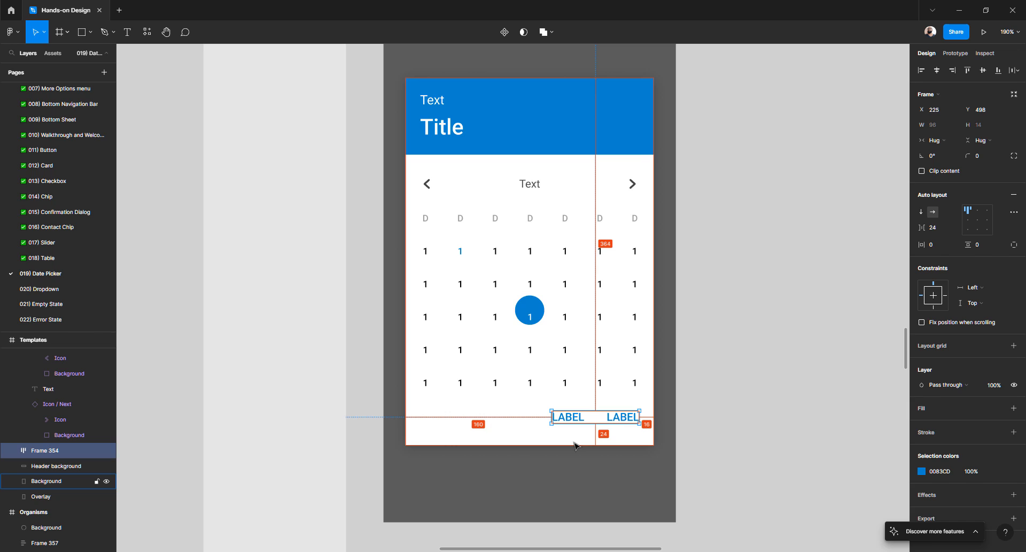
- Select all of the card's layers without the dark overlay and nudge them 1 px down to centre them on it
click(712, 307)
scroll(695, 189, up, 3)
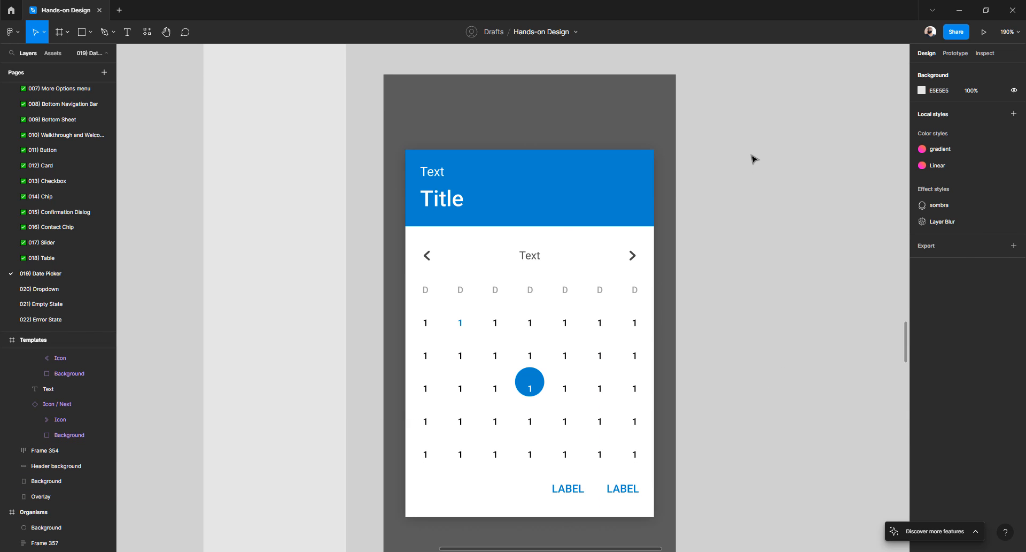
drag(752, 155, 410, 515)
scroll(438, 379, down, 2)
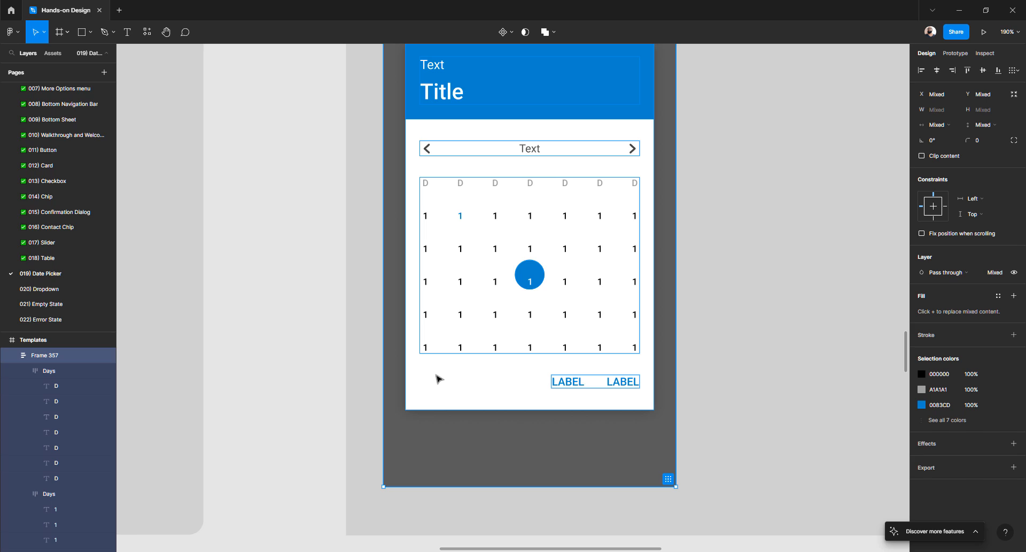
shift+click(432, 439)
scroll(434, 436, up, 2)
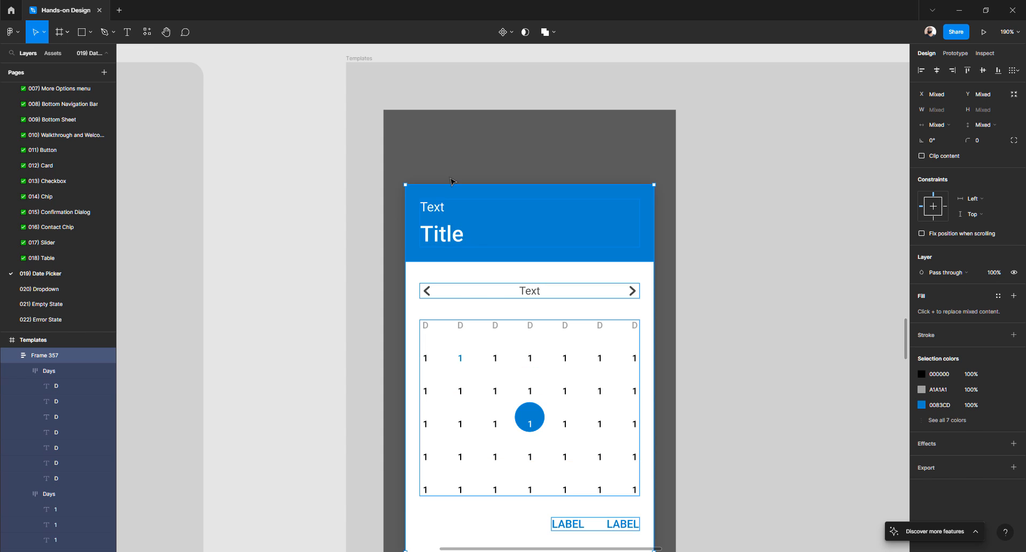
scroll(451, 182, down, 2)
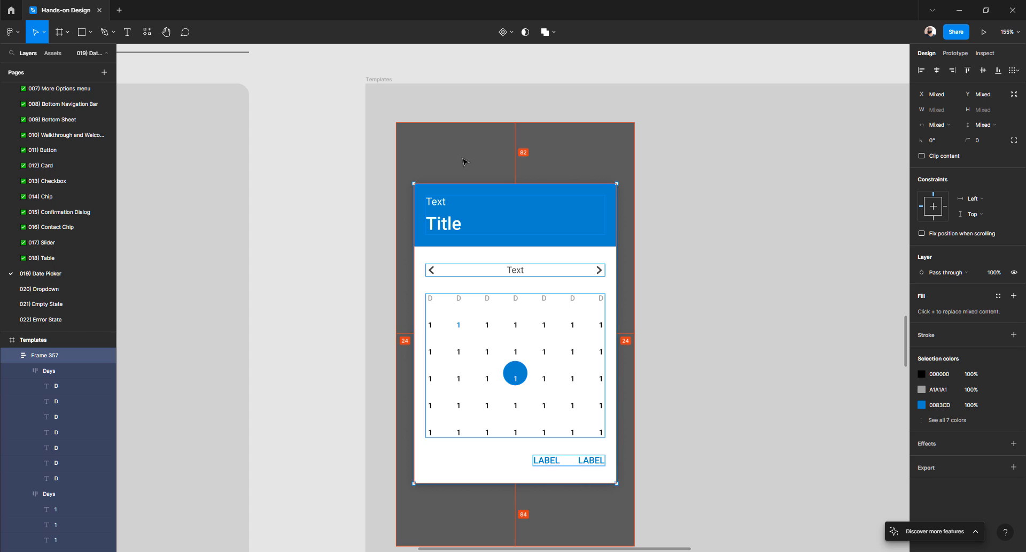
key(Down)
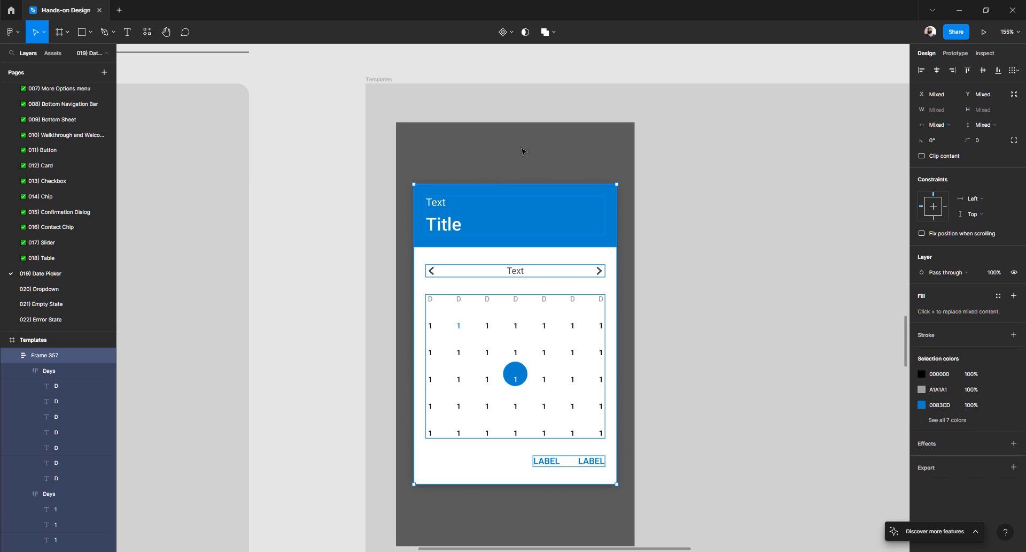
- Move the blue Elipse layer down to Y 380 so it is centred behind the white day number
key(Escape)
scroll(521, 375, up, 3)
right_click(514, 374)
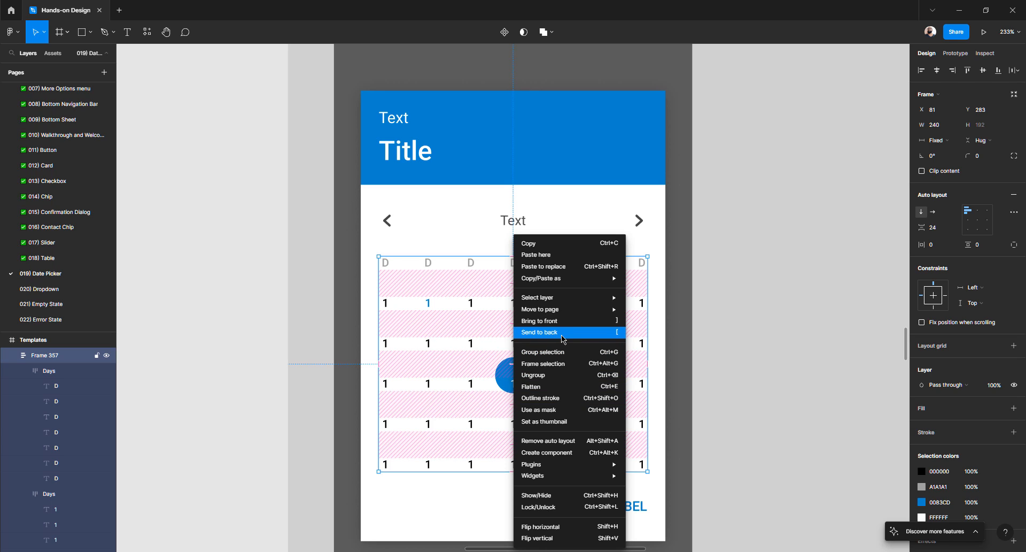
click(349, 428)
right_click(524, 381)
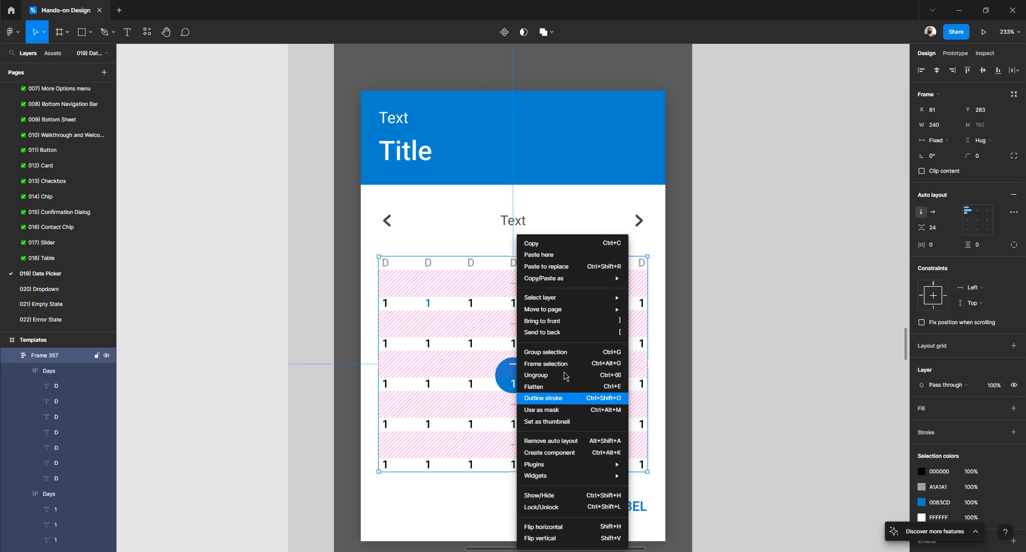
mouse_move(564, 298)
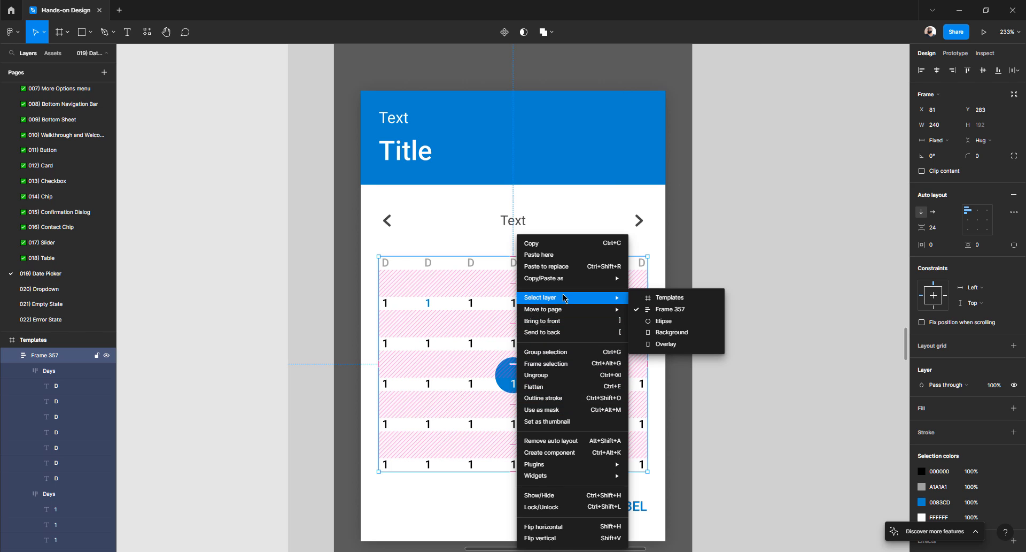
click(653, 322)
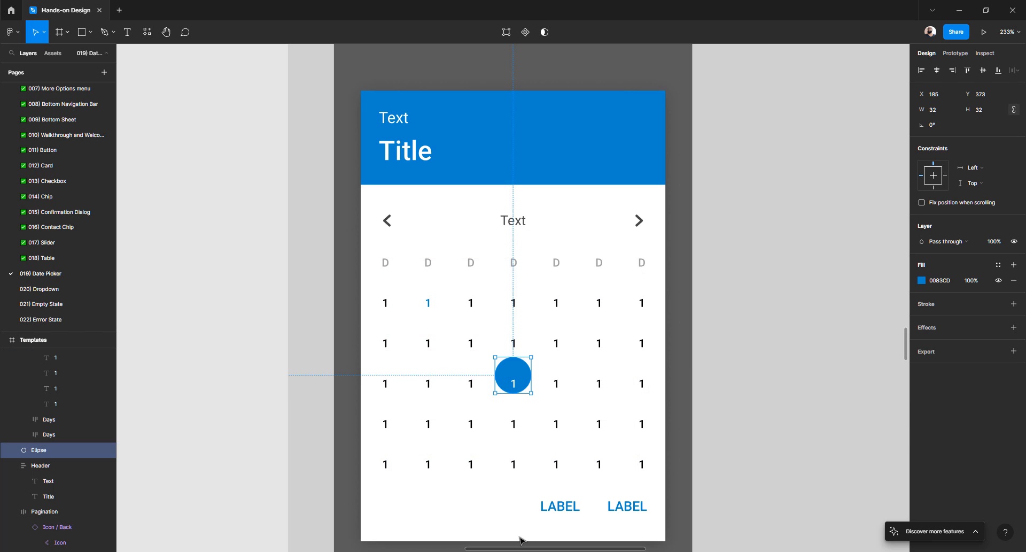
key(Down)
key(Down)
key(Down)
key(Down)
key(Down)
key(Down)
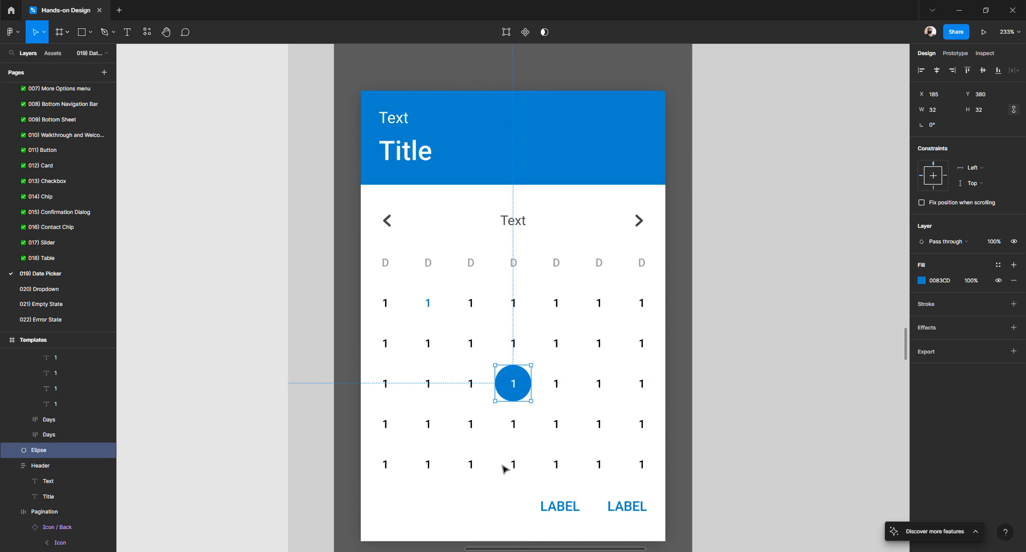
- Duplicate the Templates frame and place the copy beside the reference in the PAGES section
scroll(499, 367, down, 5)
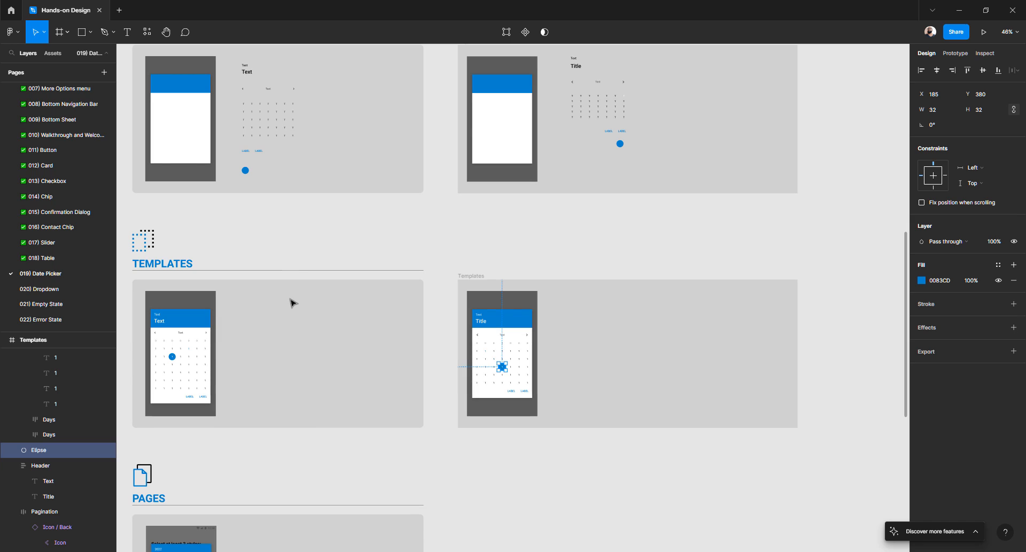
click(477, 247)
scroll(477, 246, down, 2)
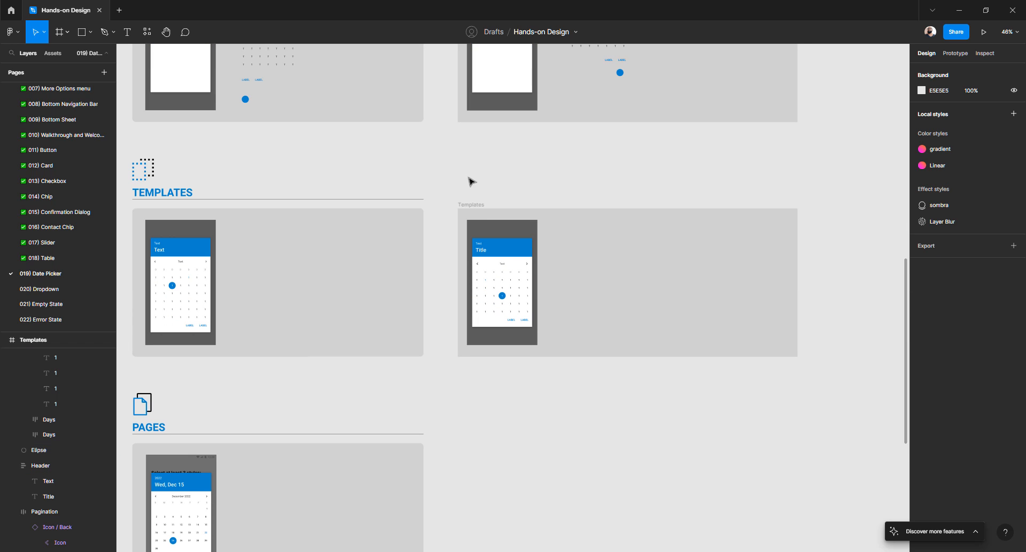
scroll(460, 175, down, 2)
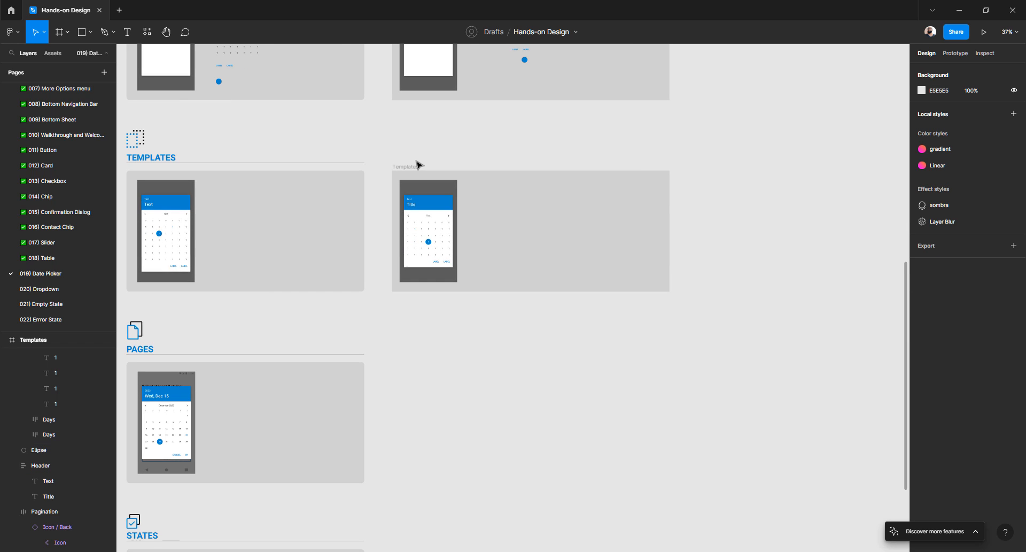
click(388, 164)
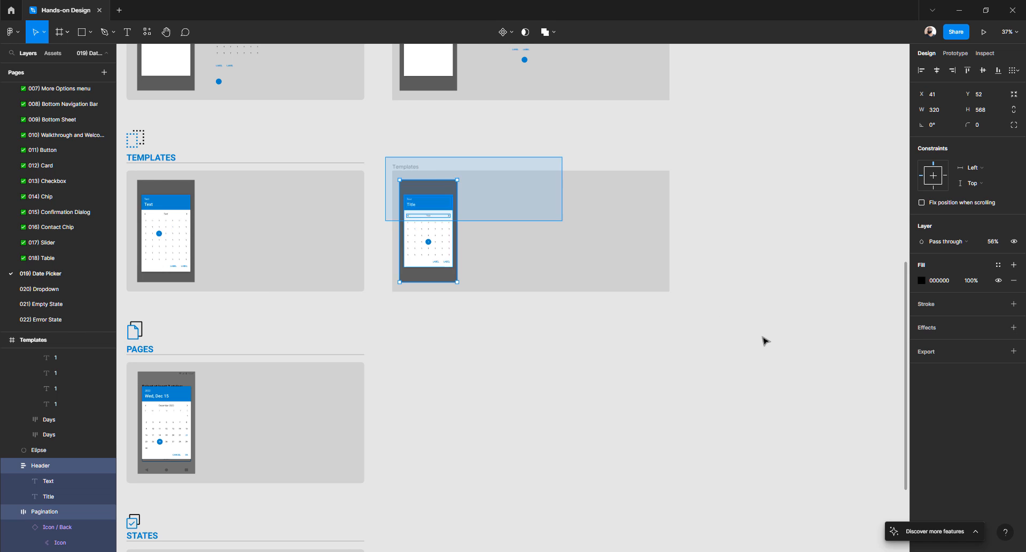
key(ctrl+d)
drag(565, 394, 559, 428)
click(504, 326)
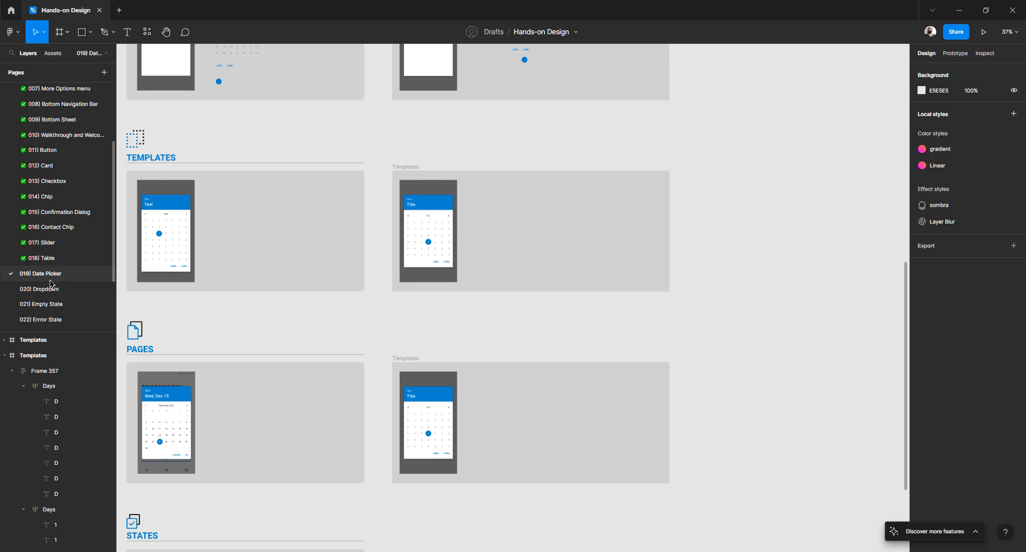
- Copy the second Purchase list screen from the 018) Table page and return to the 019) Date Picker page
click(47, 260)
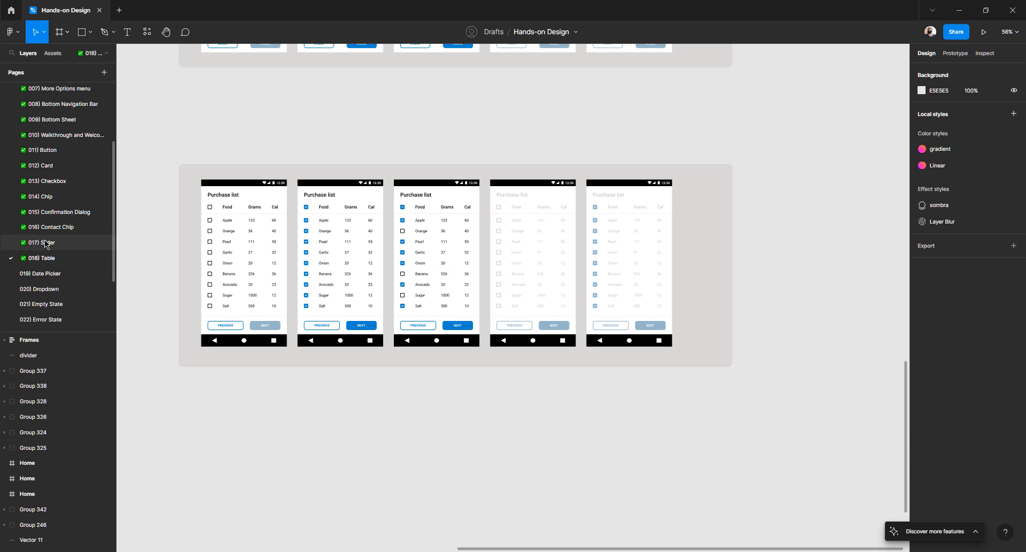
click(47, 243)
click(46, 259)
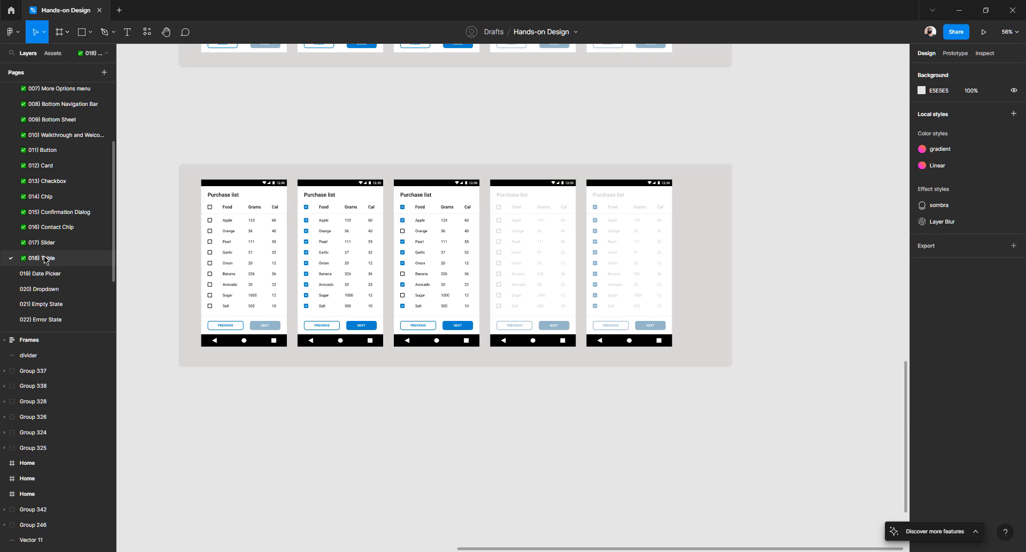
click(325, 218)
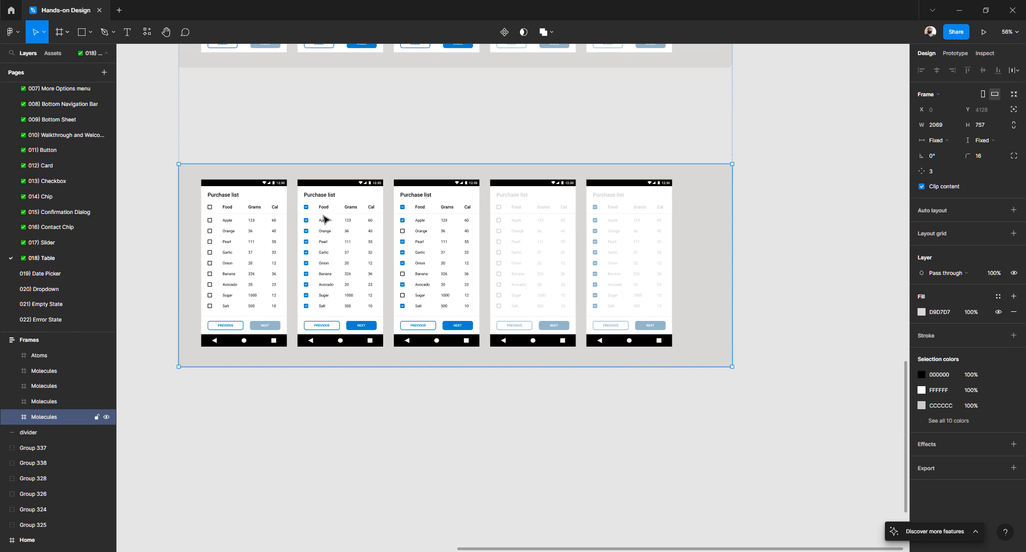
double_click(325, 219)
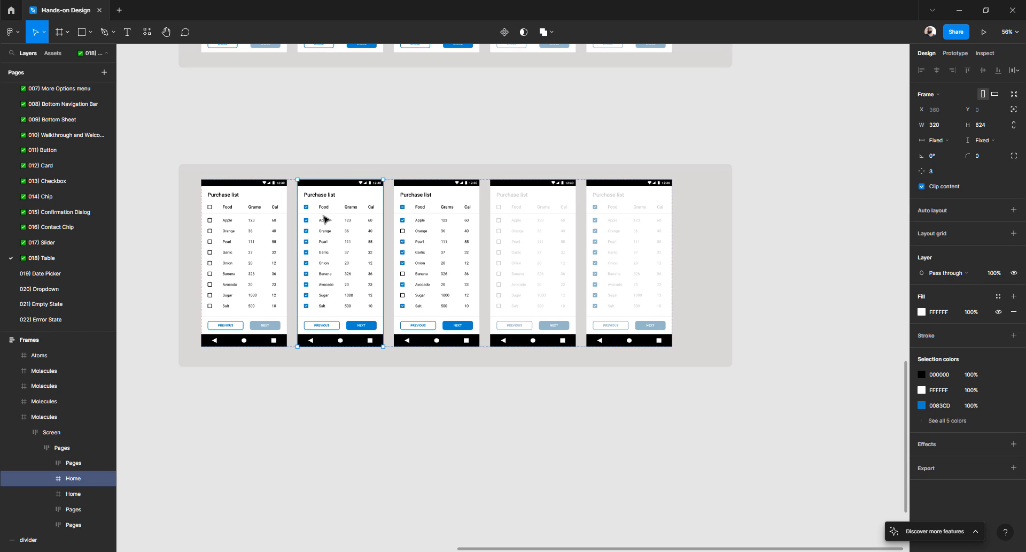
click(59, 277)
scroll(485, 358, down, 1)
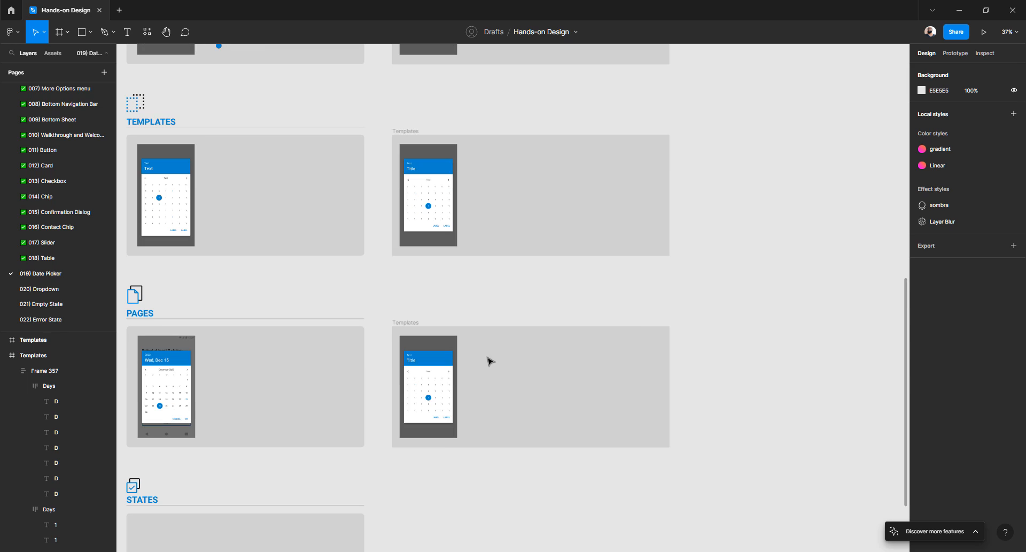
- Rename the duplicated frame in the PAGES section to Pages
click(402, 323)
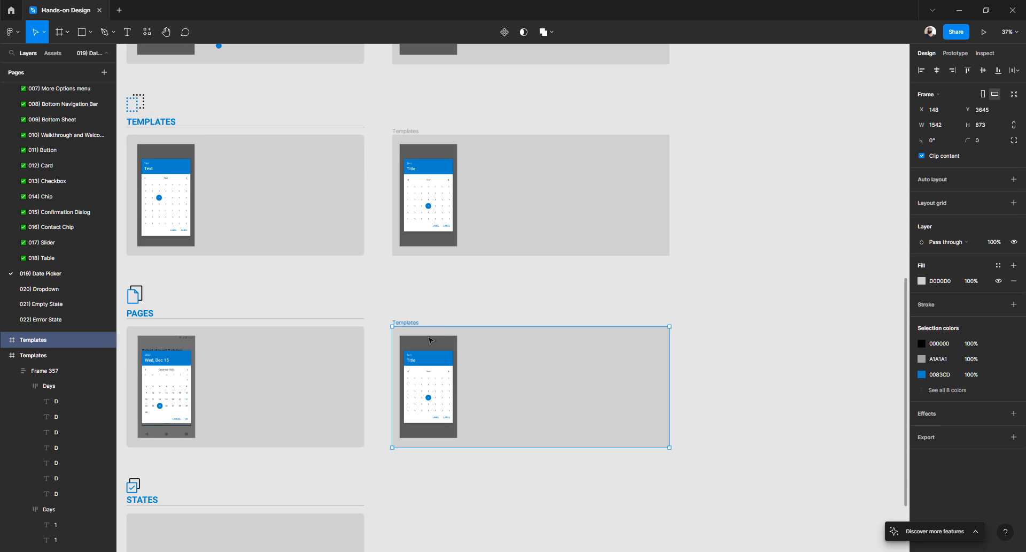
double_click(408, 324)
text(Page)
key(Return)
double_click(398, 323)
click(439, 314)
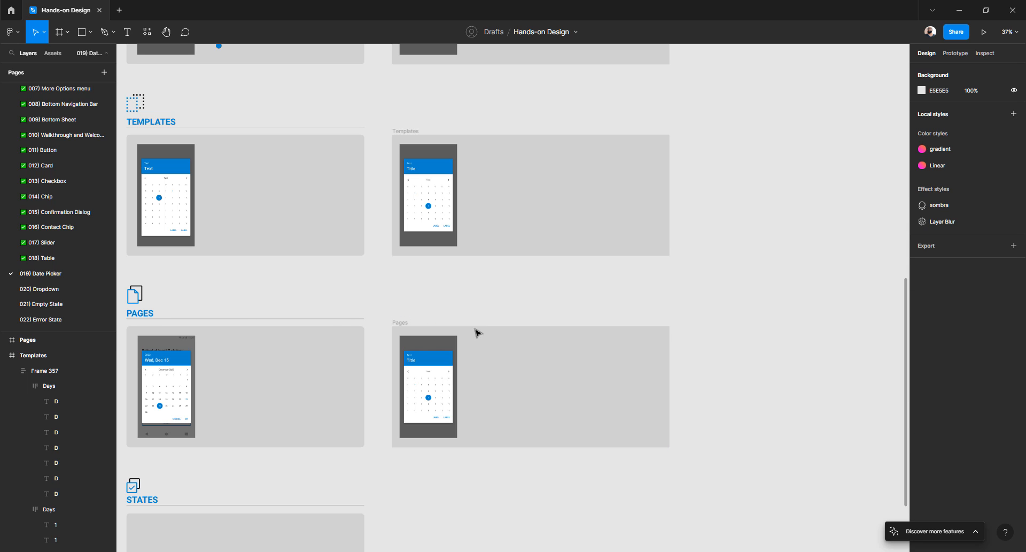
- Paste the copied Purchase list screen into the Pages frame
click(404, 327)
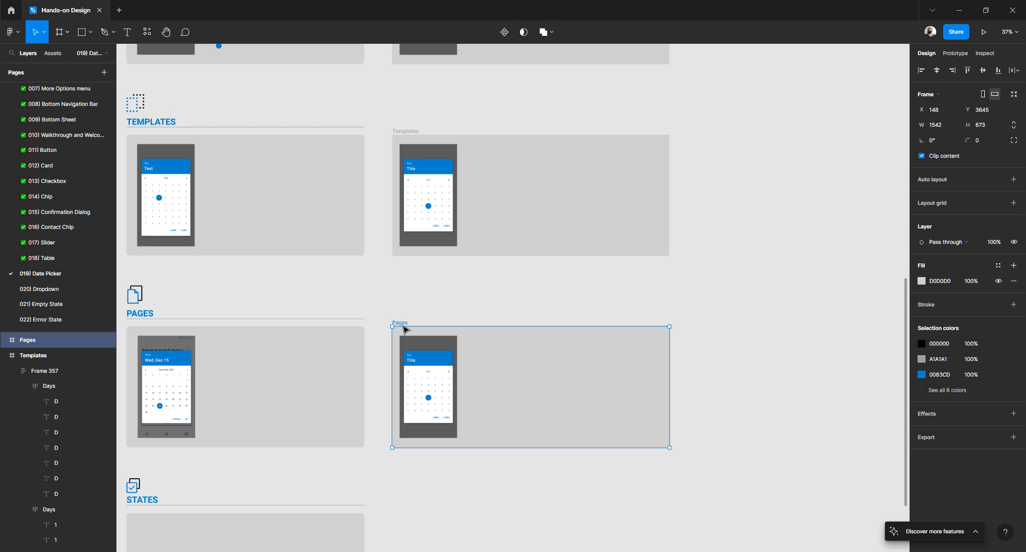
key(ctrl+v)
ctrl+scroll(484, 370, up, 5)
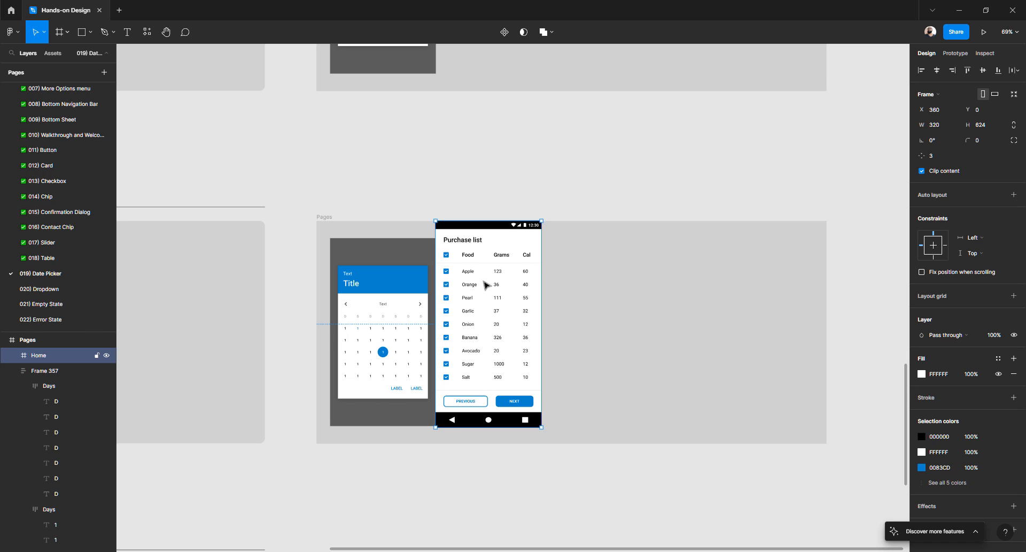
scroll(480, 356, up, 3)
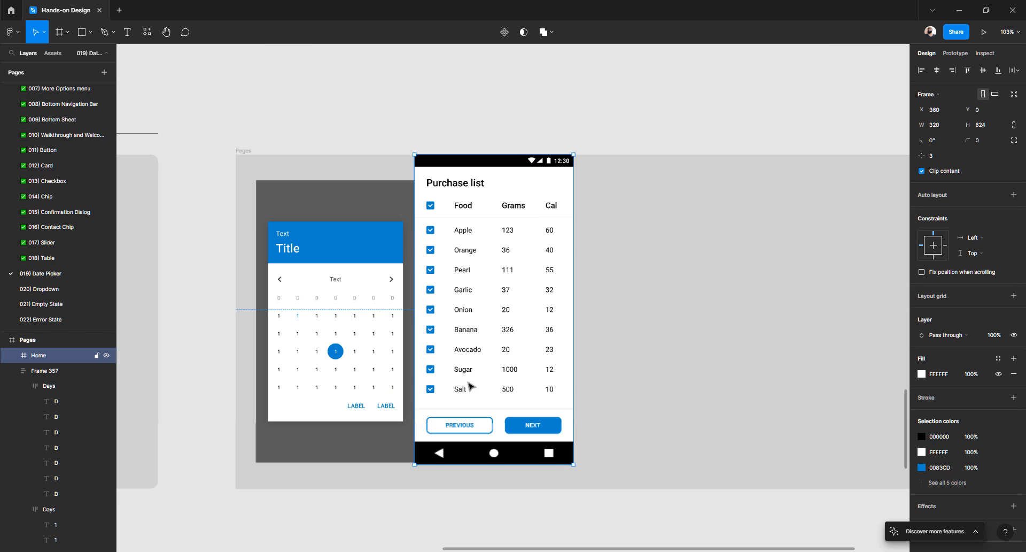
- Delete the Salt row from the pasted Purchase list and select the whole Home screen frame
click(464, 391)
double_click(464, 391)
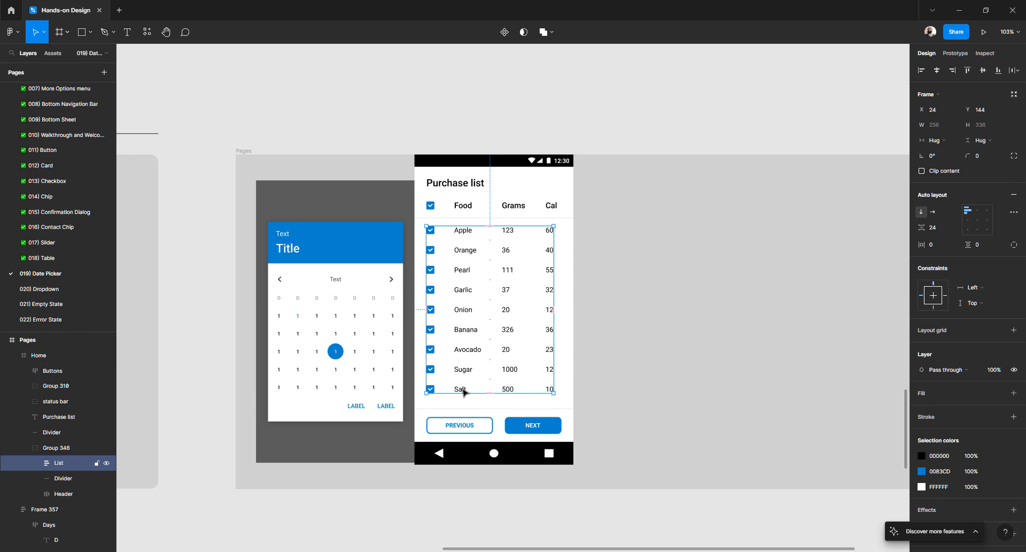
key(Delete)
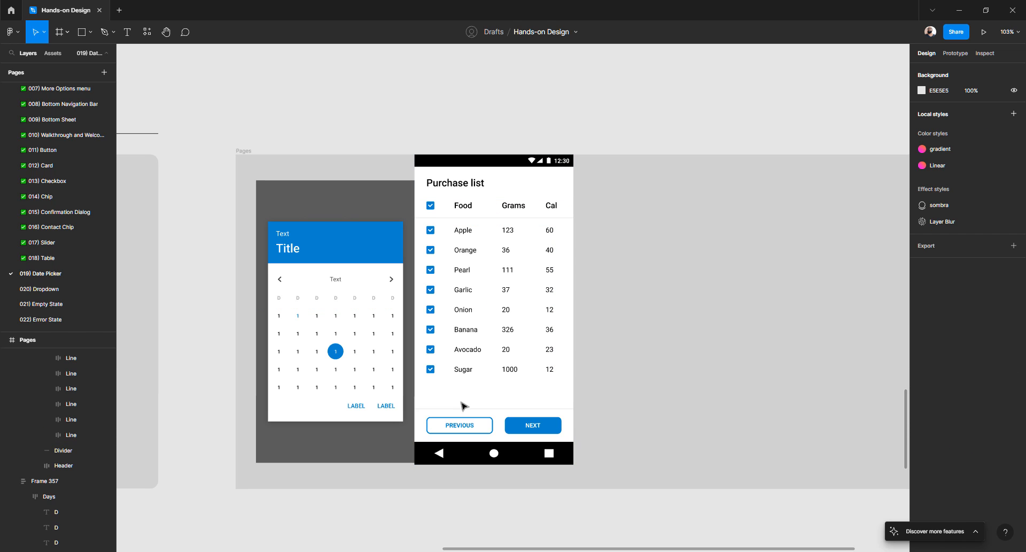
click(461, 413)
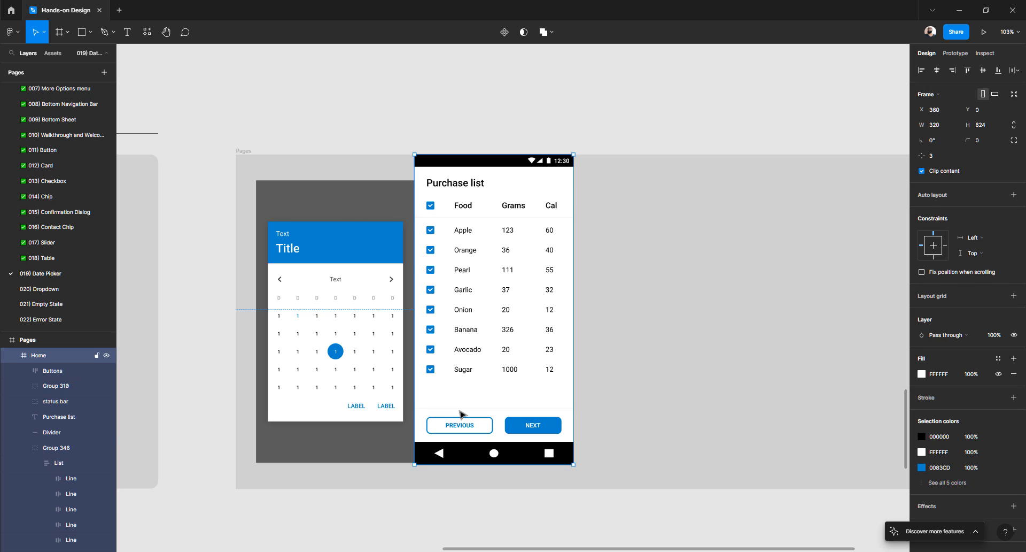
- Move the divider and the PREVIOUS and NEXT buttons up, closer to the Sugar row of the Purchase list screen
double_click(460, 411)
shift+click(457, 422)
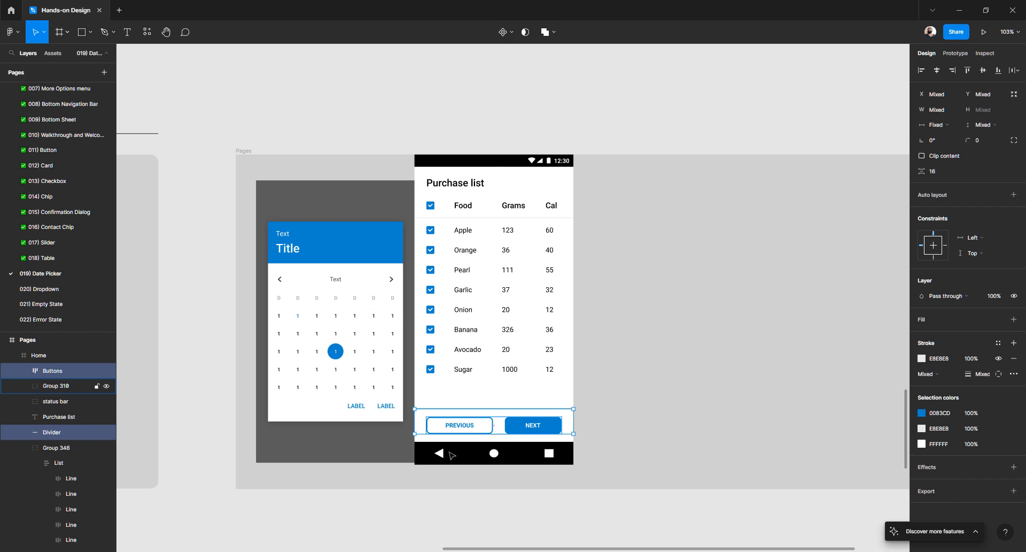
key(shift+Up)
key(shift+Up)
key(shift+Up)
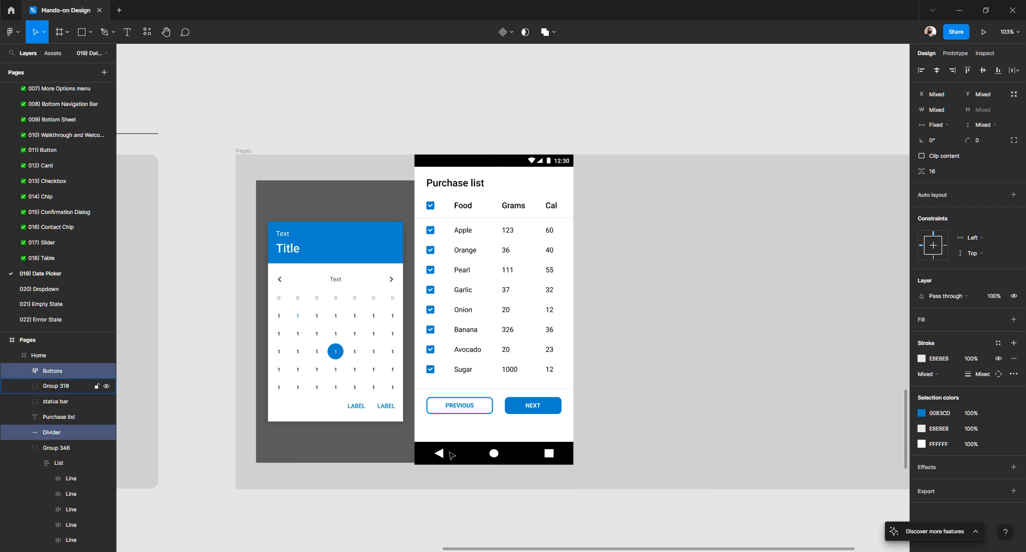
- Move the black navigation bar group up to Y 546 and nudge the Buttons frame down to Y 491
click(452, 455)
key(shift+Up)
key(shift+Up)
key(shift+Up)
key(shift+Up)
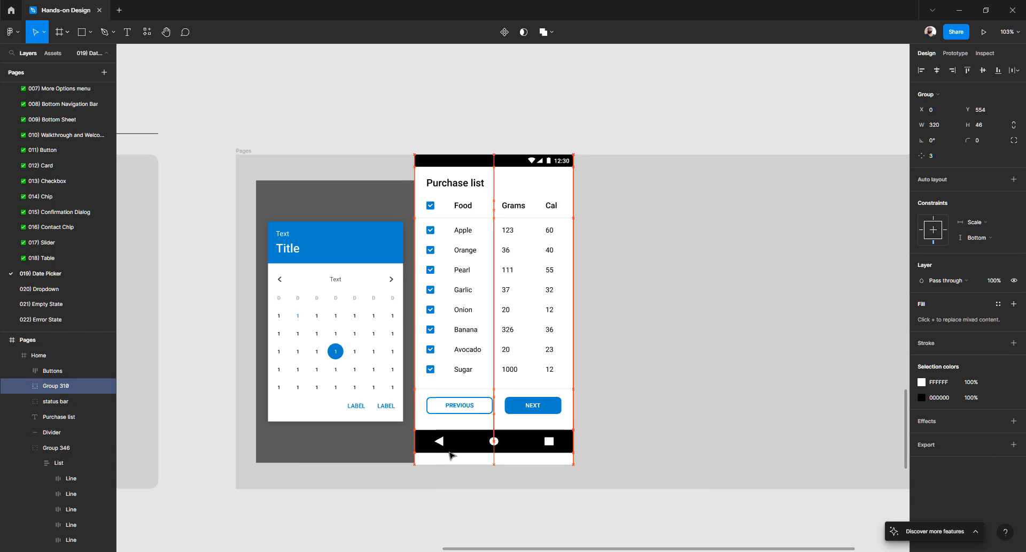
key(shift+Down)
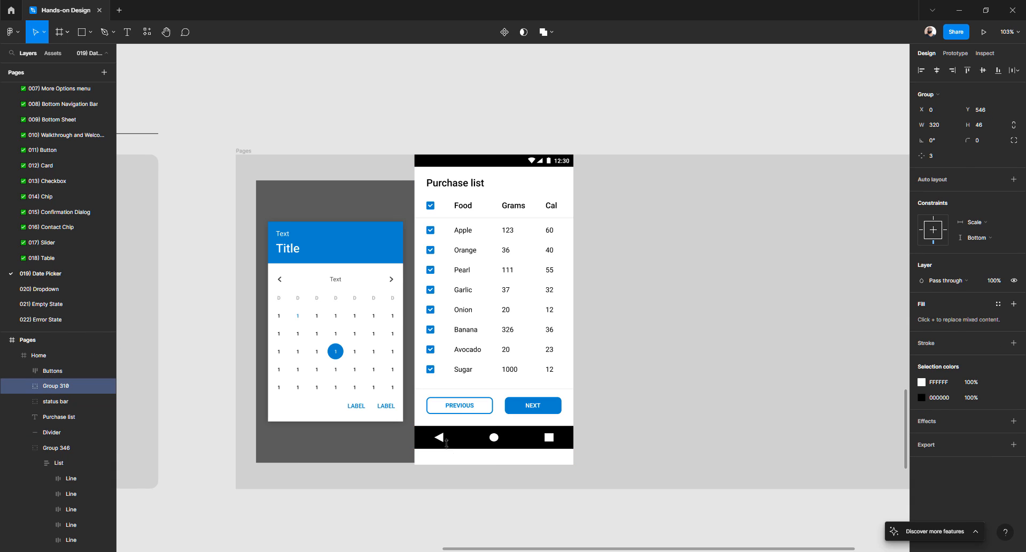
click(458, 409)
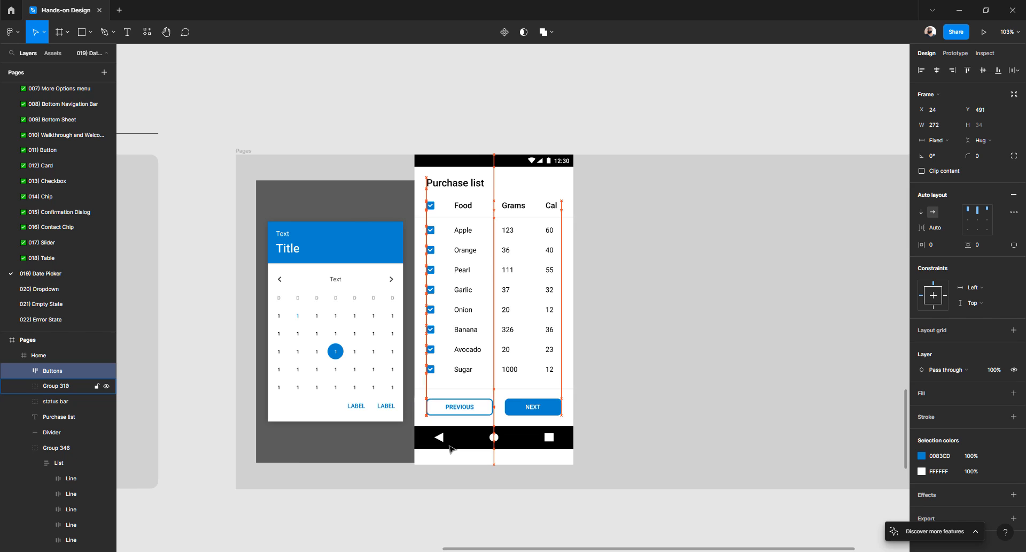
- Set the navigation bar group's vertical constraint to Top and shorten the Home frame to a height of 592
click(448, 461)
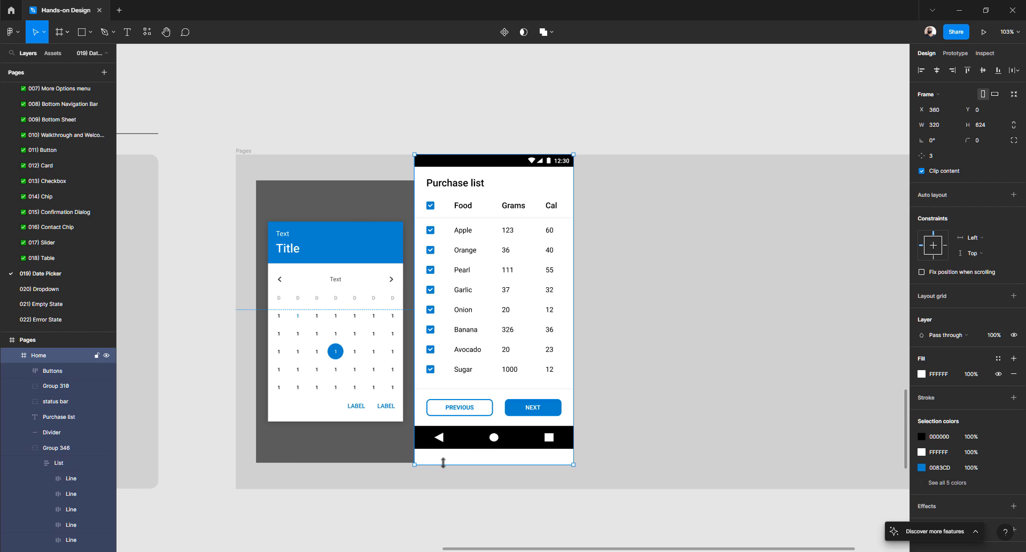
click(491, 443)
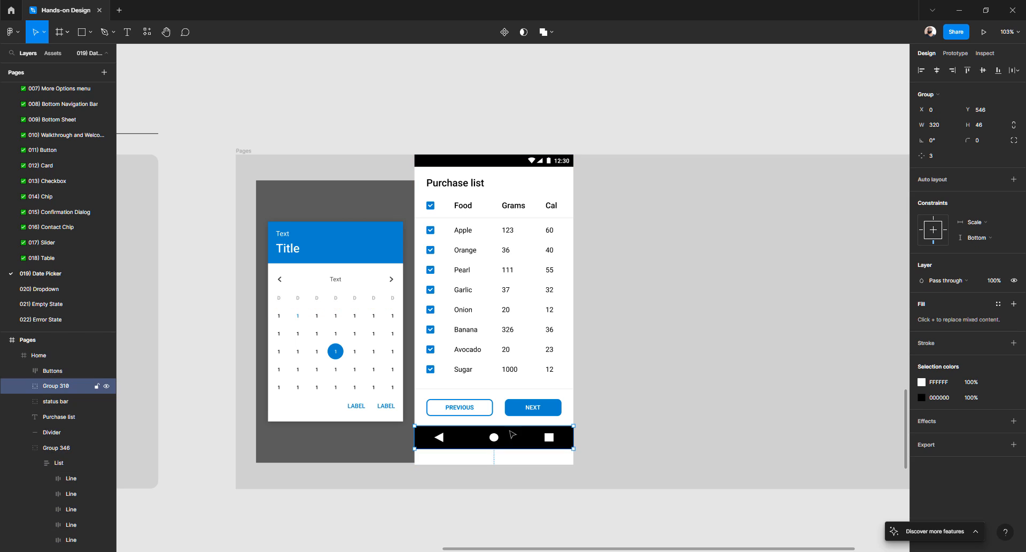
click(933, 218)
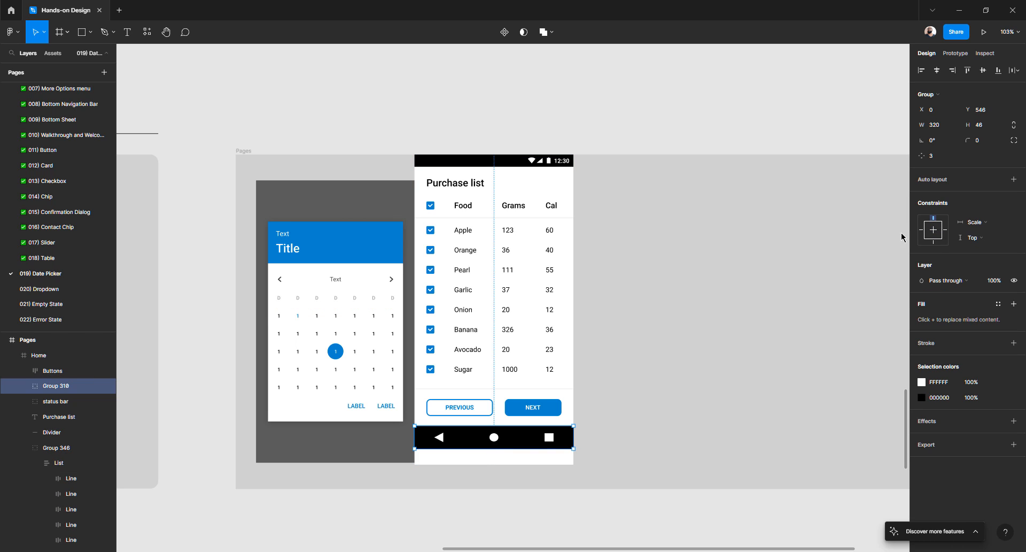
click(520, 463)
drag(517, 463, 517, 449)
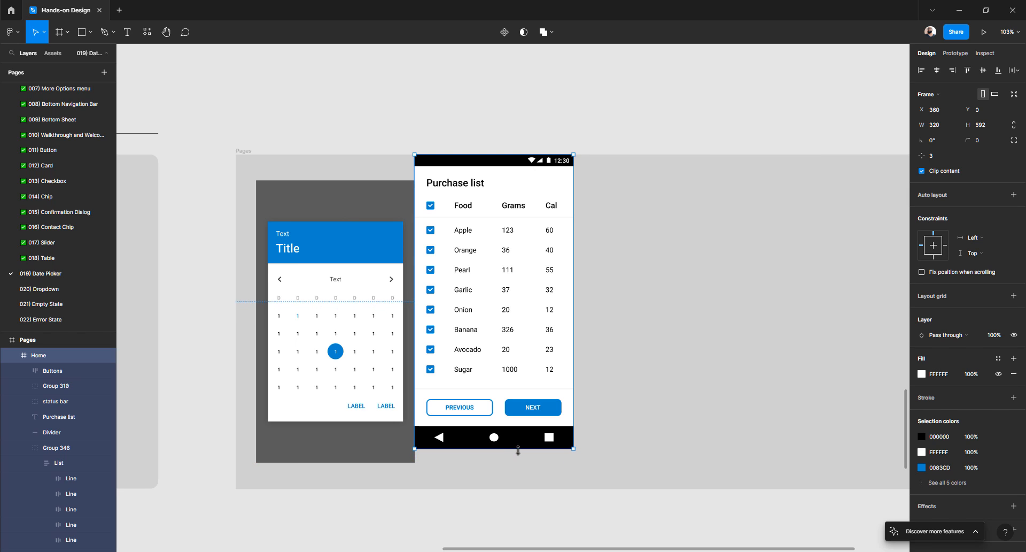
- Move the Purchase list screen beside the date picker in the Pages frame, to X 393, Y 32
click(492, 503)
click(451, 168)
drag(448, 168, 465, 184)
scroll(463, 181, down, 4)
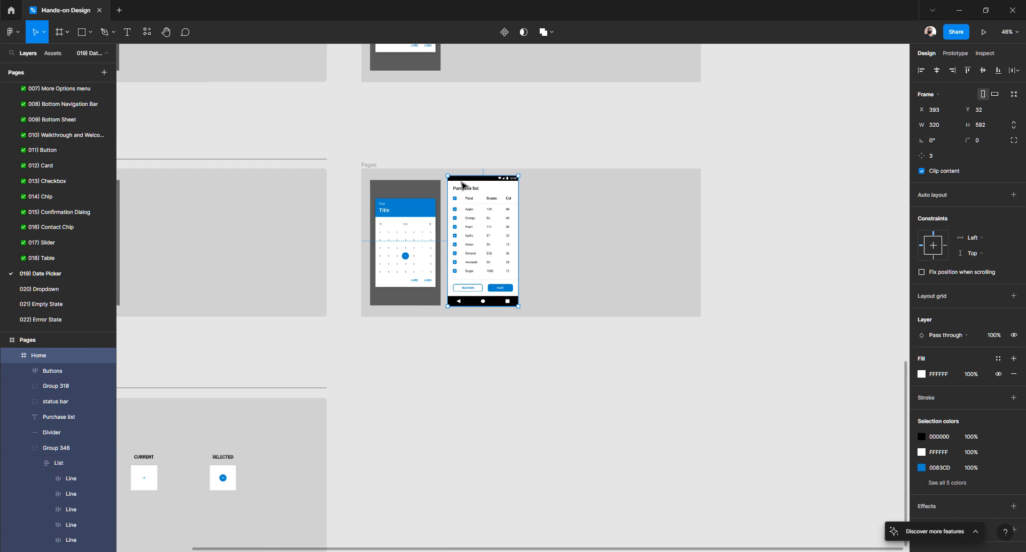
scroll(463, 183, up, 5)
scroll(463, 184, down, 4)
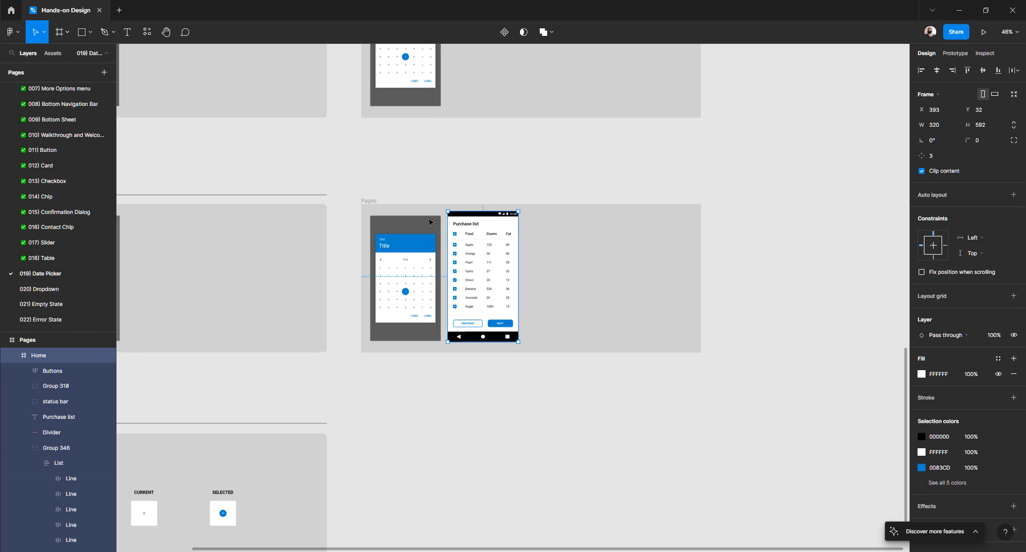
- Select all date picker layers with the dark overlay and move them onto the Purchase list screen
click(431, 222)
drag(349, 221, 456, 363)
click(456, 363)
click(474, 259)
drag(354, 225, 489, 333)
scroll(484, 322, up, 4)
scroll(475, 288, up, 5)
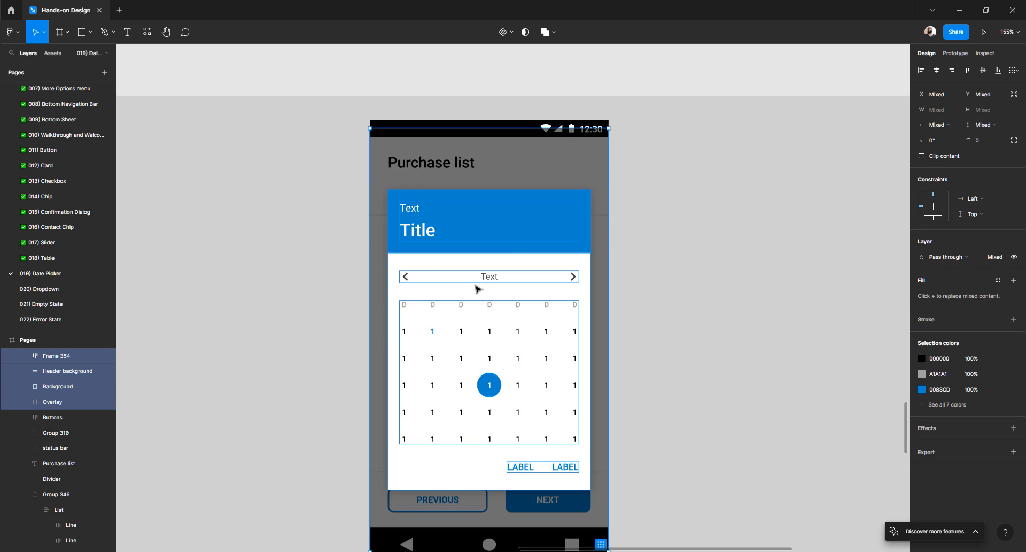
- Try to align the selected date picker layers to their horizontal centers and undo the alignment
scroll(464, 280, down, 4)
click(937, 72)
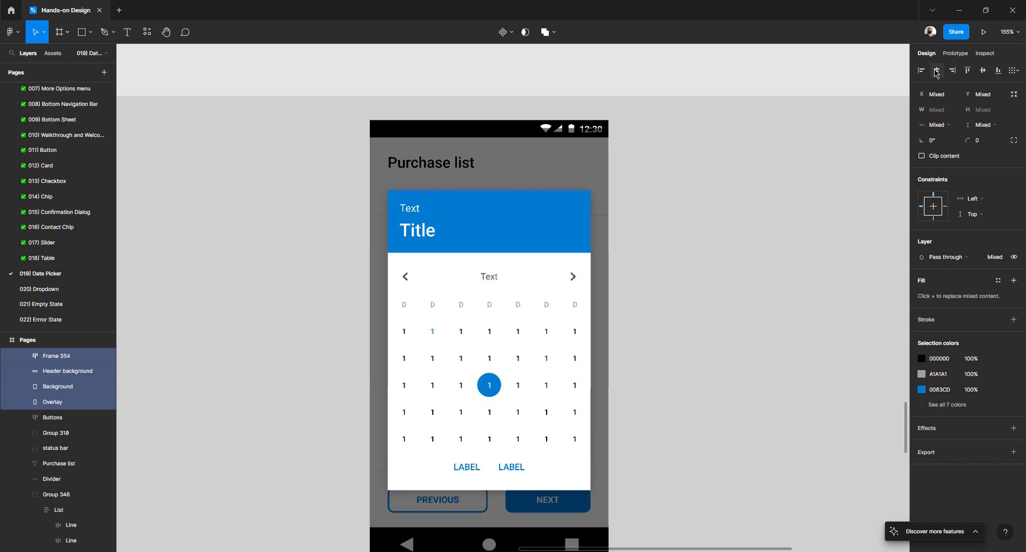
key(ctrl+z)
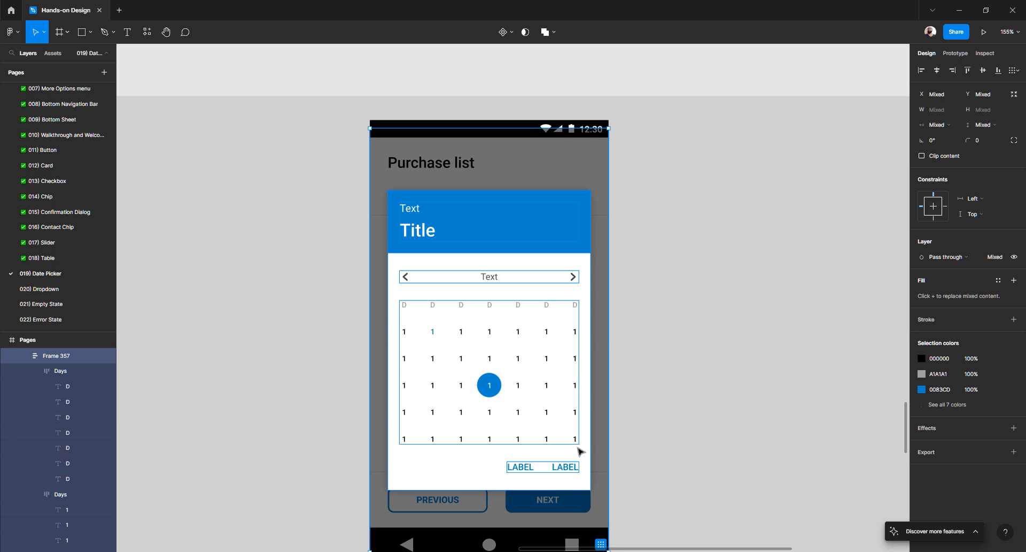
- Combine the label buttons, the day grid and the pagination row into one auto layout frame
click(557, 464)
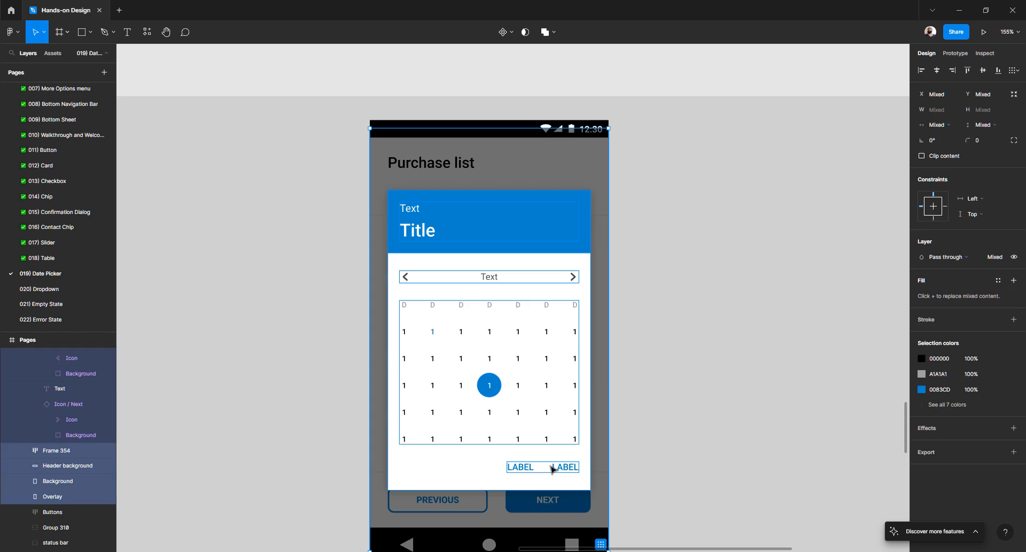
shift+click(518, 442)
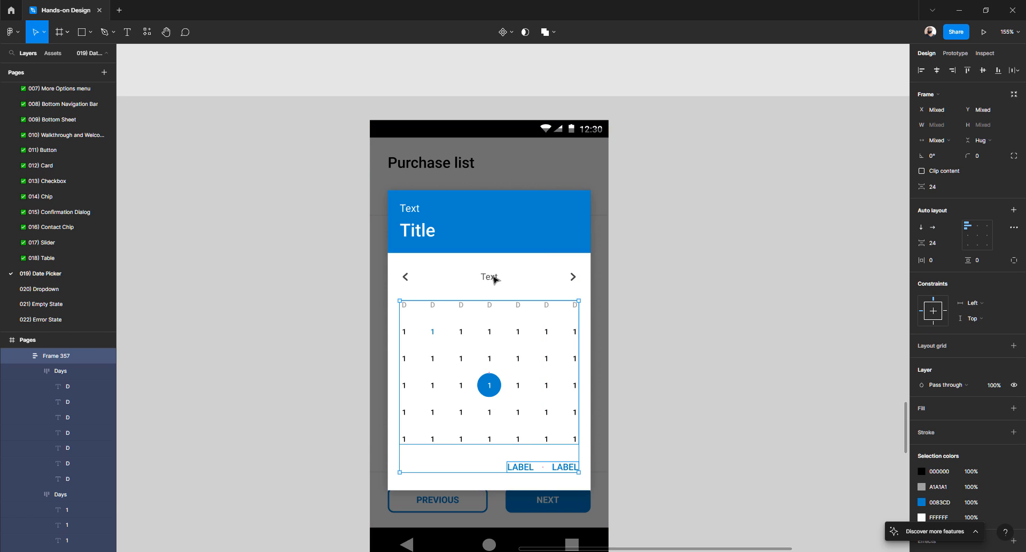
shift+click(493, 277)
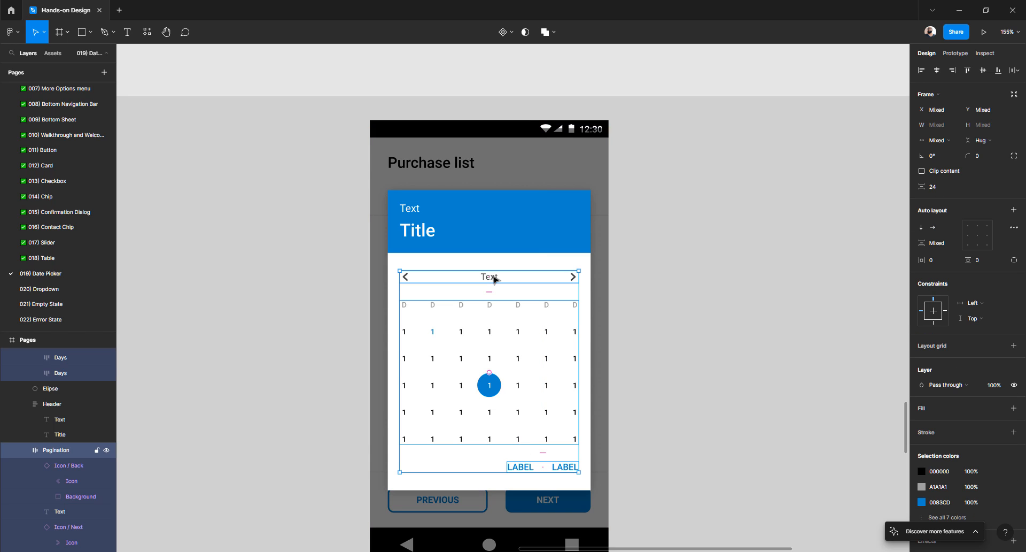
key(shift+a)
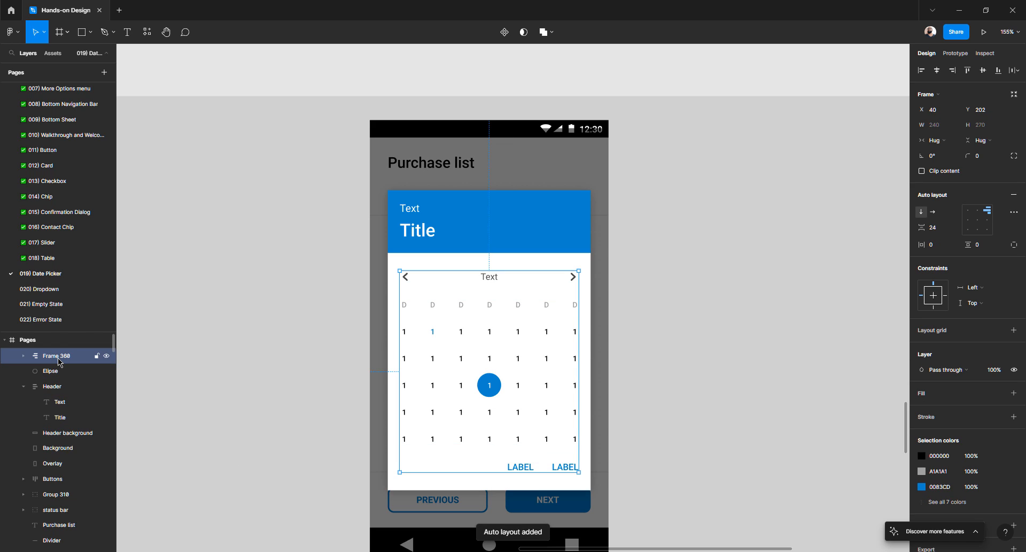
- Rename the new auto layout frame Body and clear the selection
key(ctrl+r)
text(B)
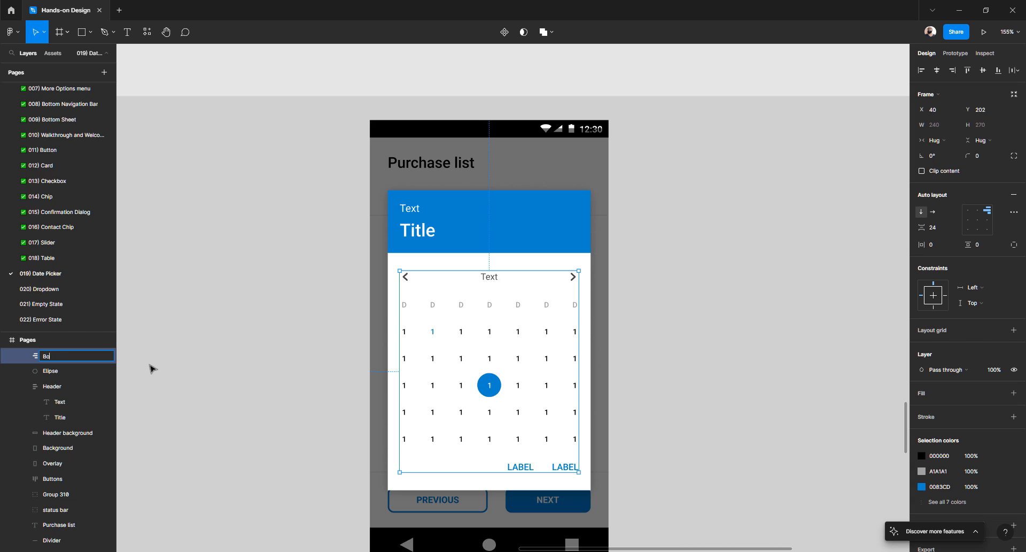
text(ody)
key(Return)
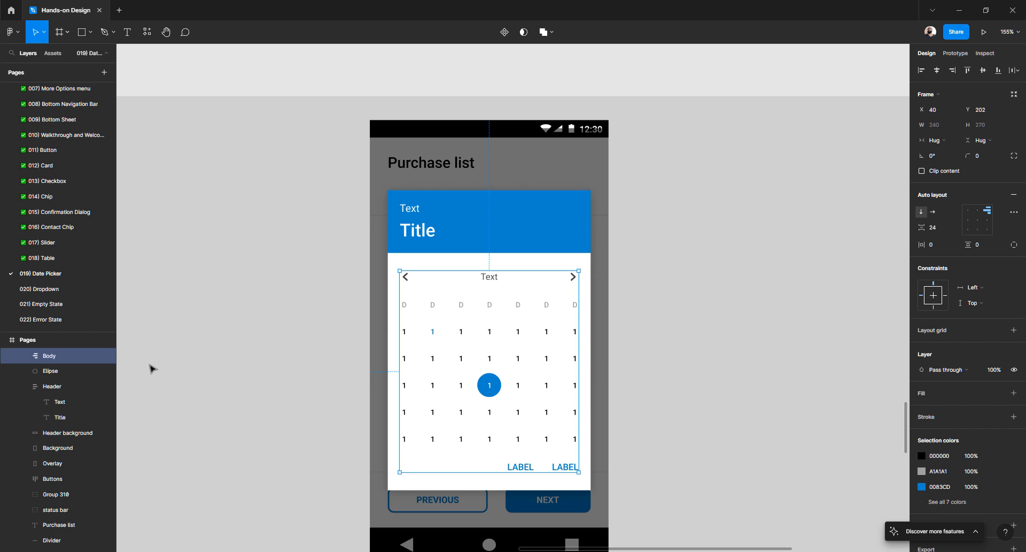
click(313, 265)
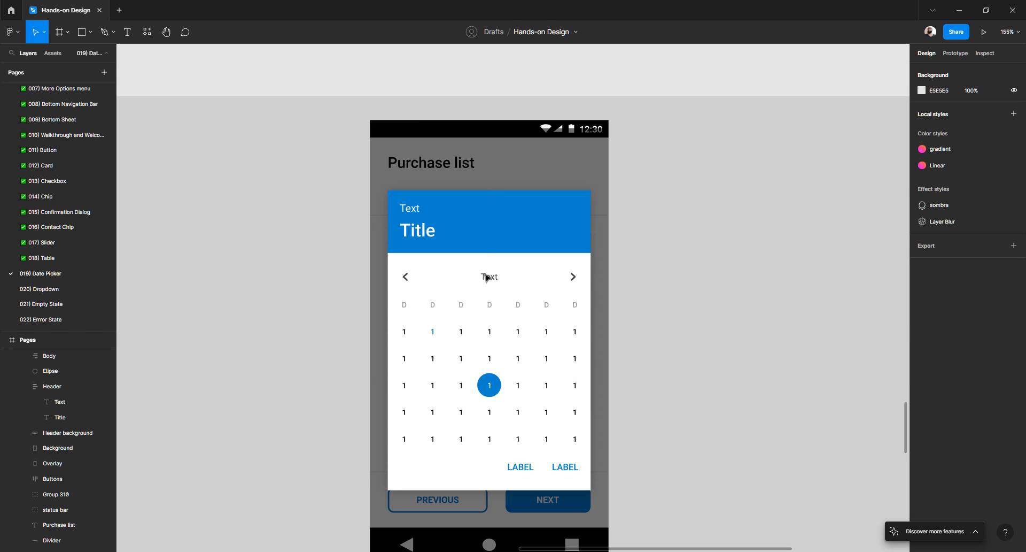
- Resize the Overlay rectangle to cover the whole Purchase list screen, from Y 0 with a height of 592
click(497, 172)
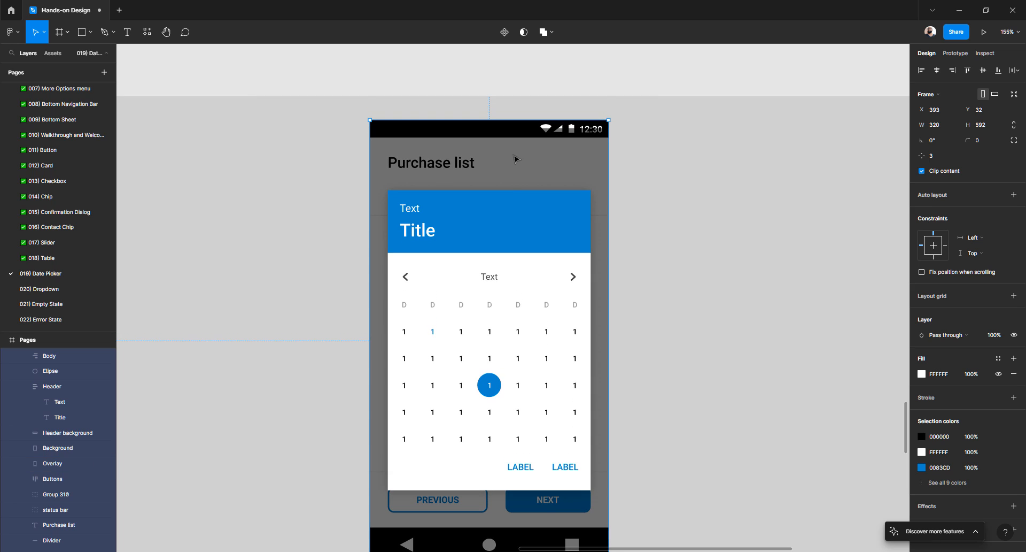
click(517, 158)
drag(514, 126, 514, 120)
scroll(471, 348, down, 3)
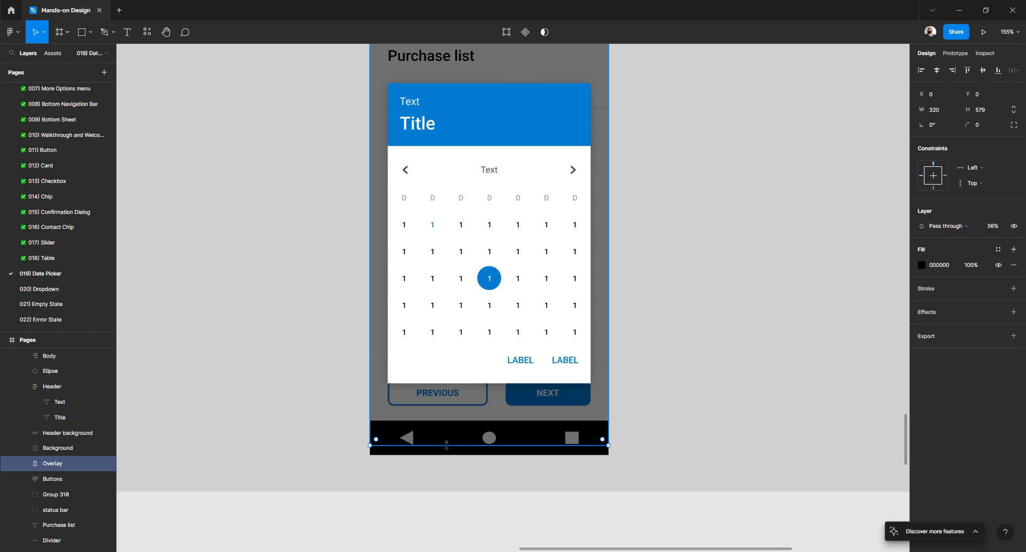
drag(447, 445, 447, 453)
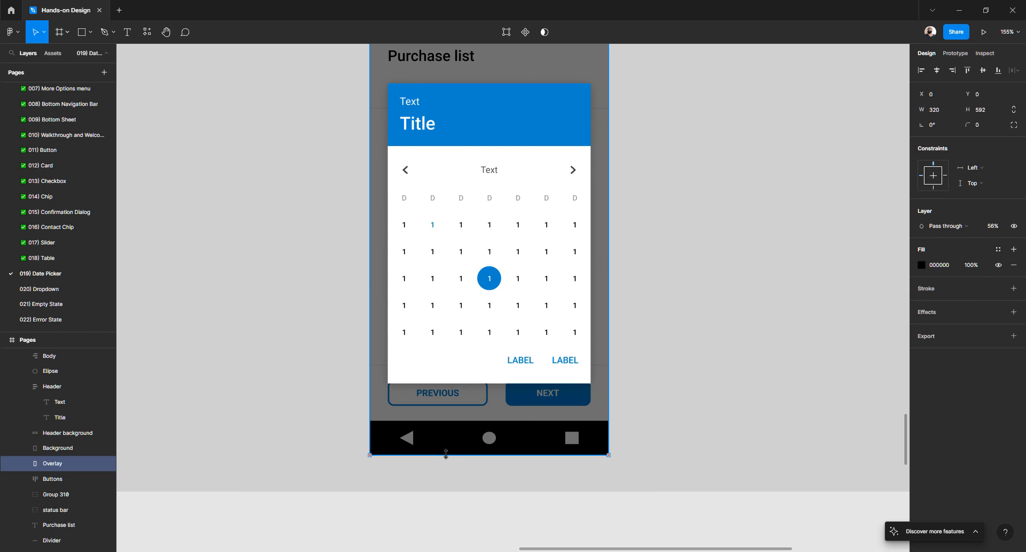
- Set the Overlay rectangle's layer opacity to 64% and clear the selection
click(992, 226)
key(shift+Up)
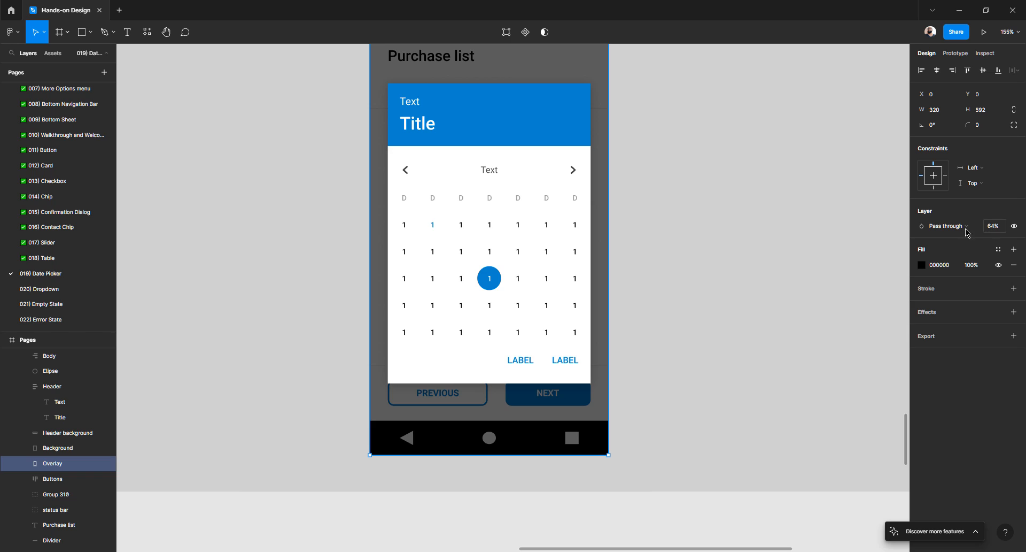
click(762, 316)
click(490, 169)
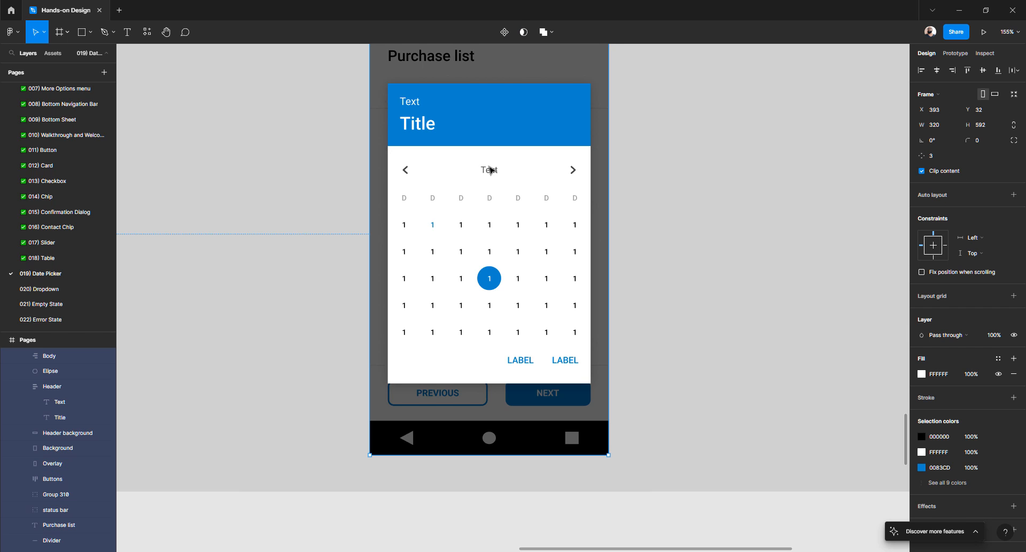
click(491, 169)
click(699, 204)
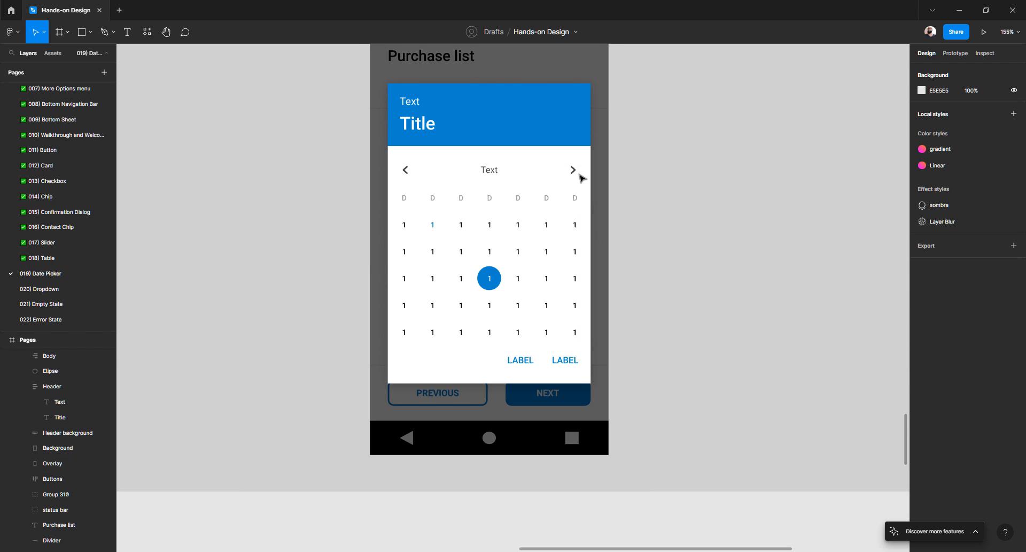
scroll(474, 200, up, 4)
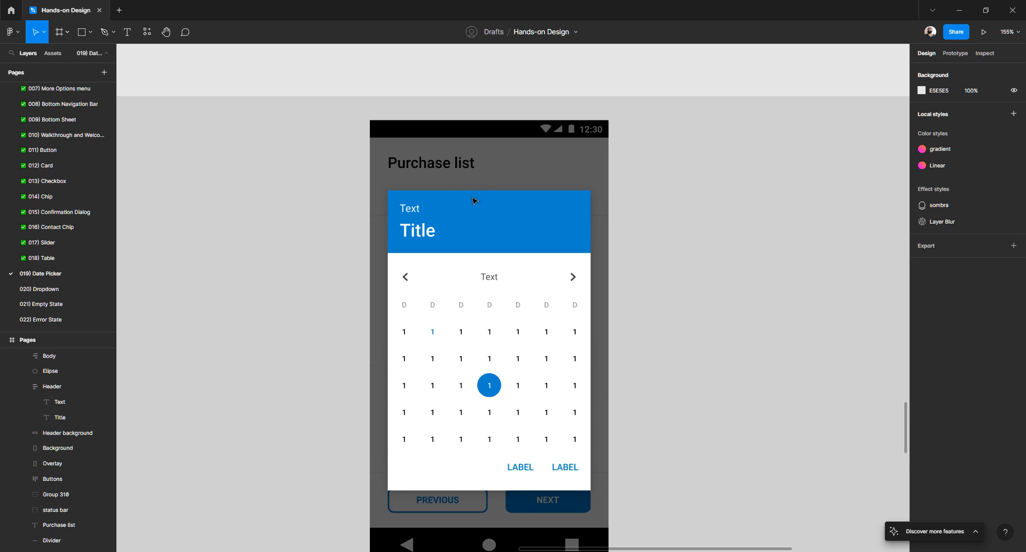
double_click(453, 222)
click(729, 211)
click(588, 201)
click(588, 201)
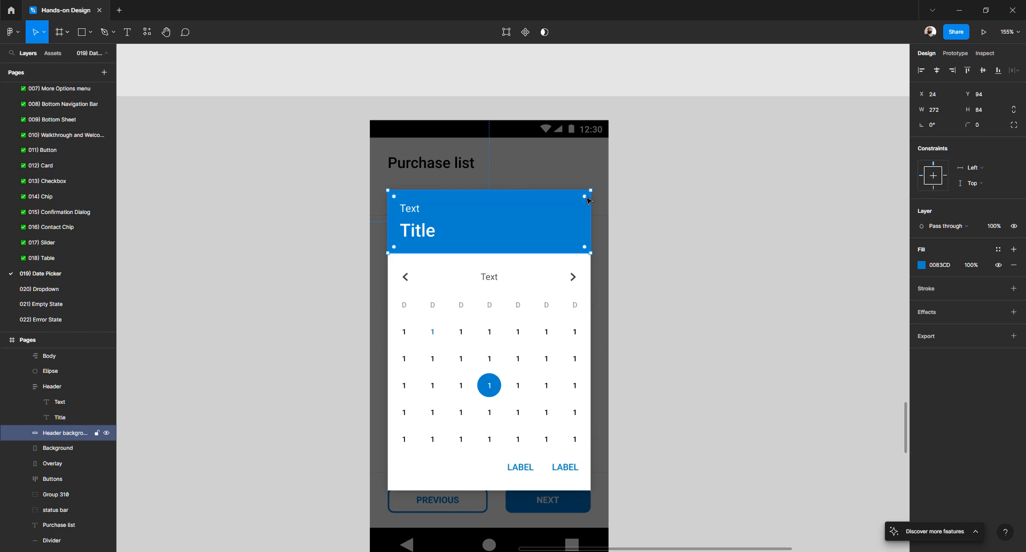
click(636, 203)
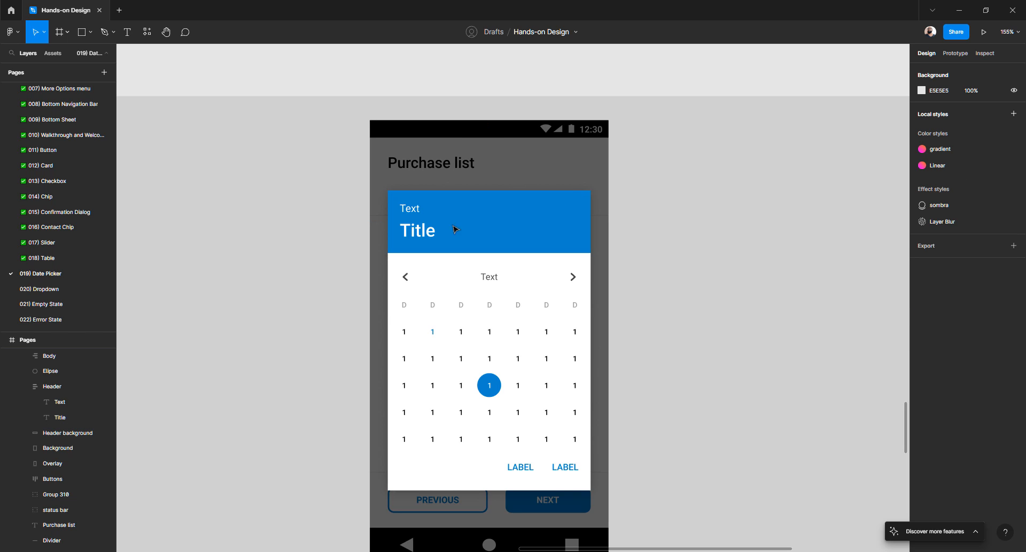
click(397, 199)
click(397, 199)
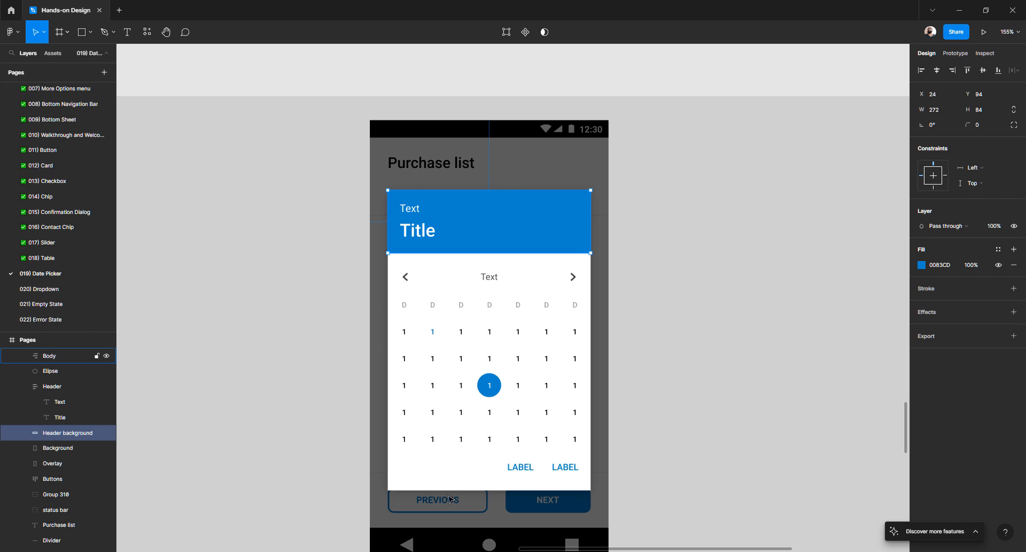
click(398, 486)
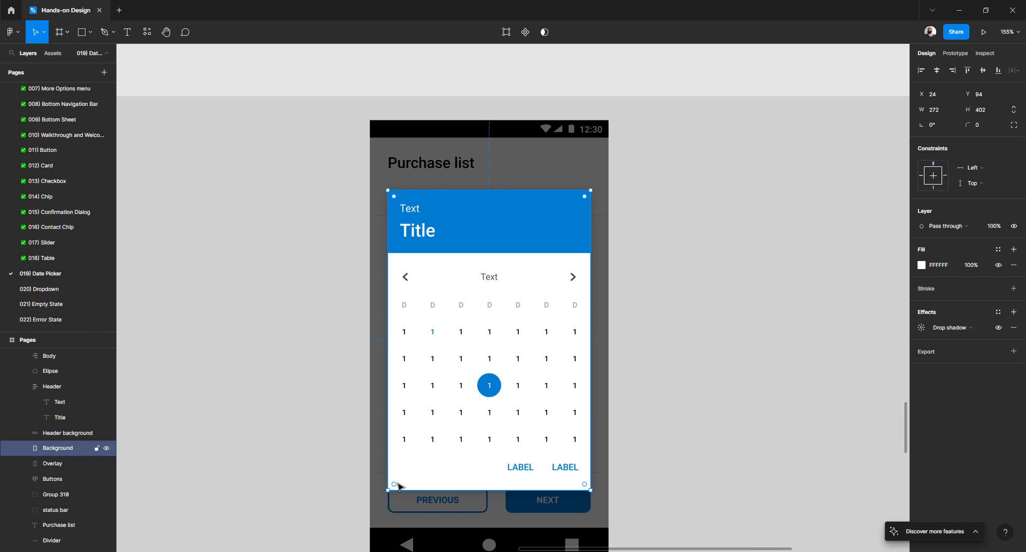
shift+click(525, 470)
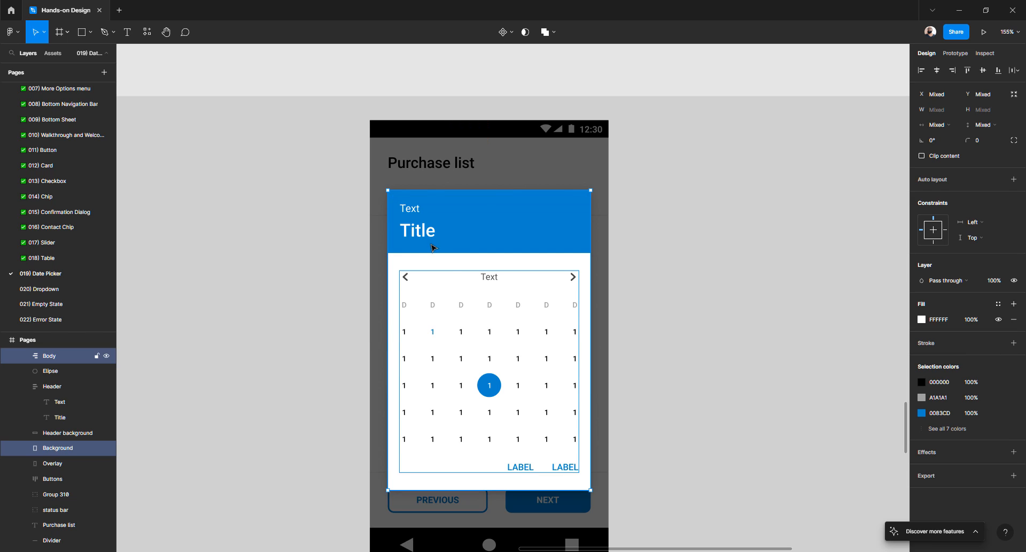
shift+click(412, 253)
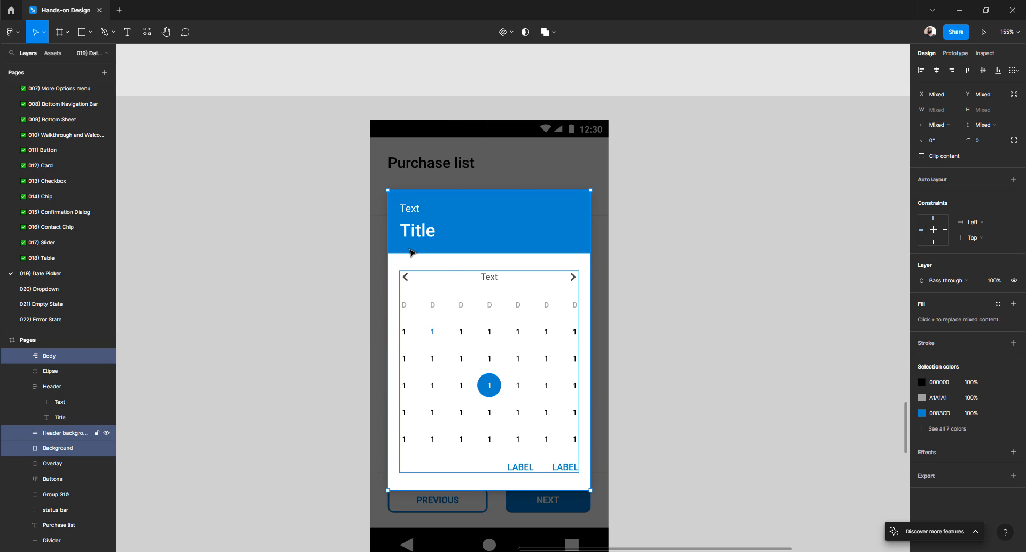
shift+click(413, 234)
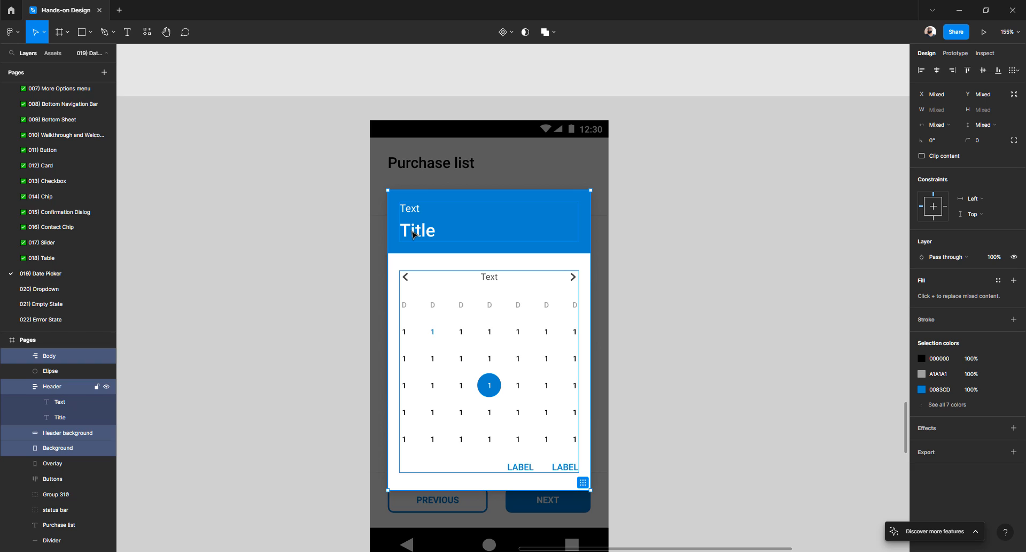
key(ctrl+g)
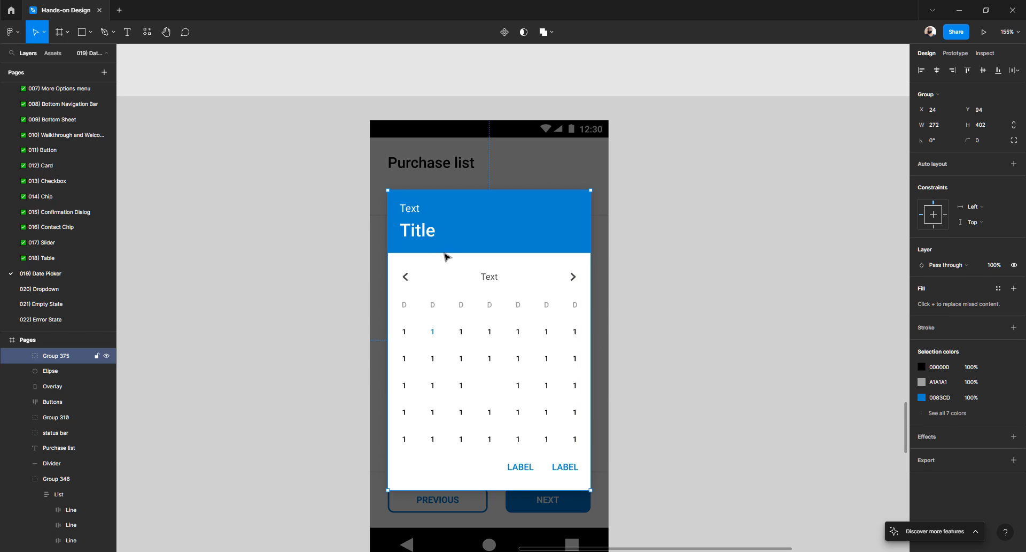
key(ctrl+z)
click(668, 394)
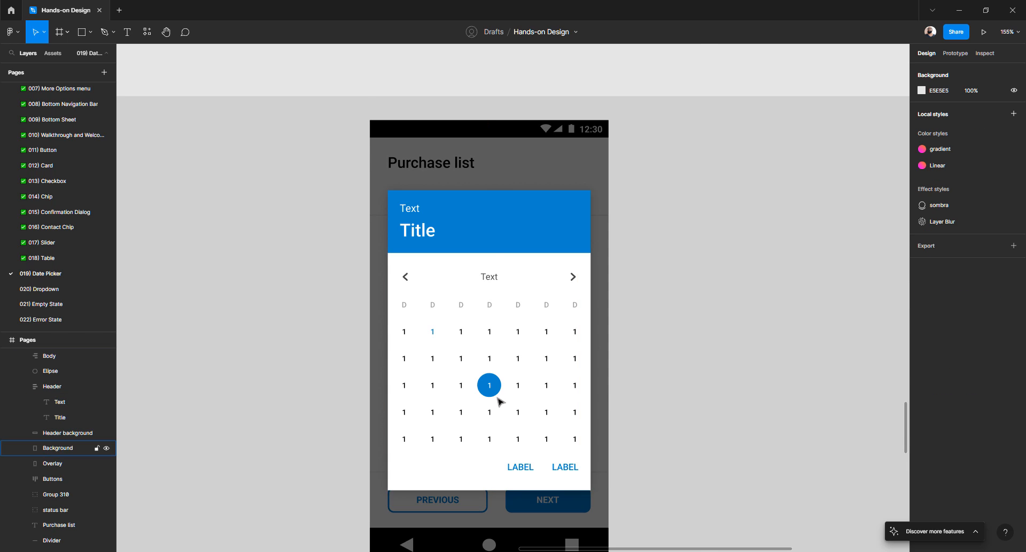
- Group the date picker's Elipse, Background, Body, Header background and Header layers together
scroll(493, 384, up, 5)
click(495, 381)
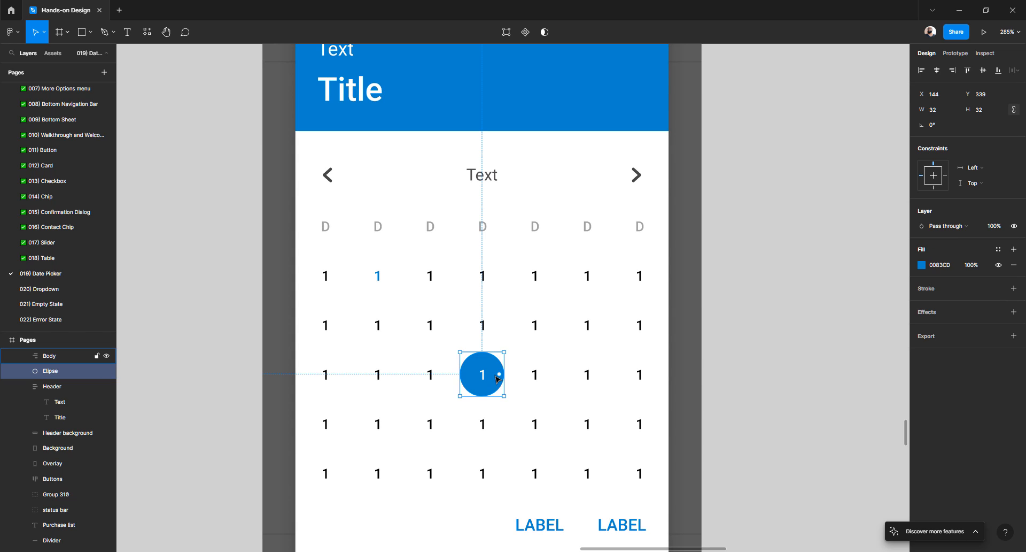
scroll(498, 380, down, 5)
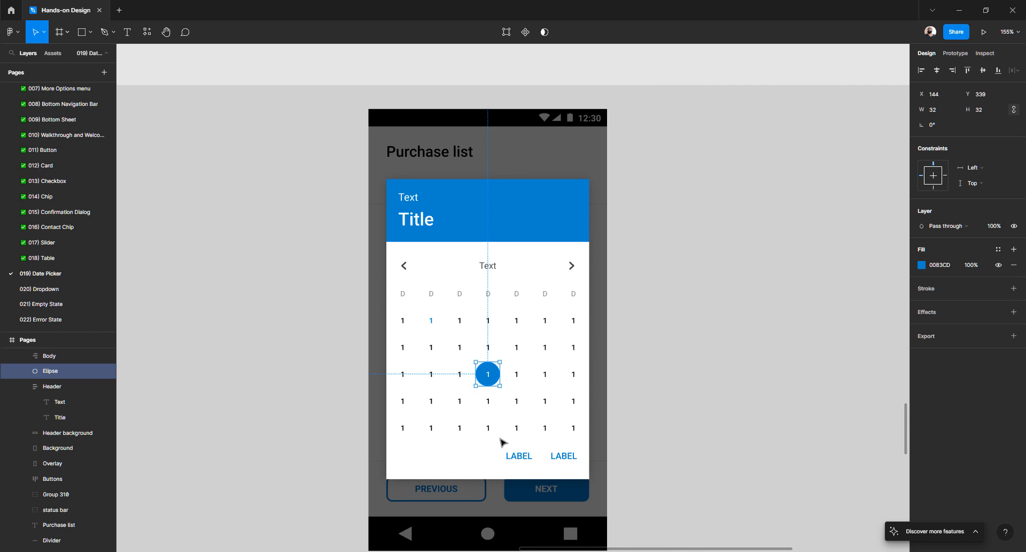
shift+click(408, 474)
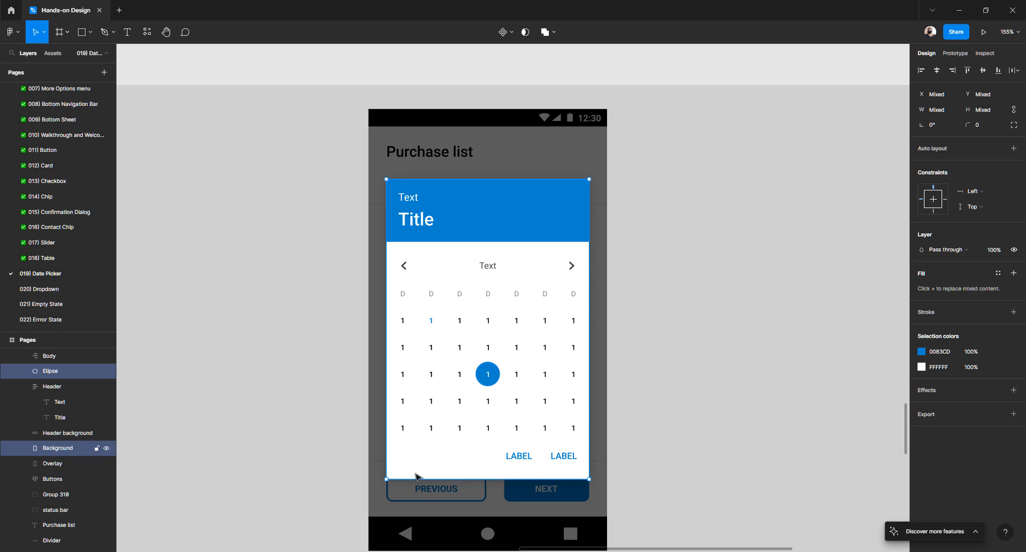
shift+click(517, 455)
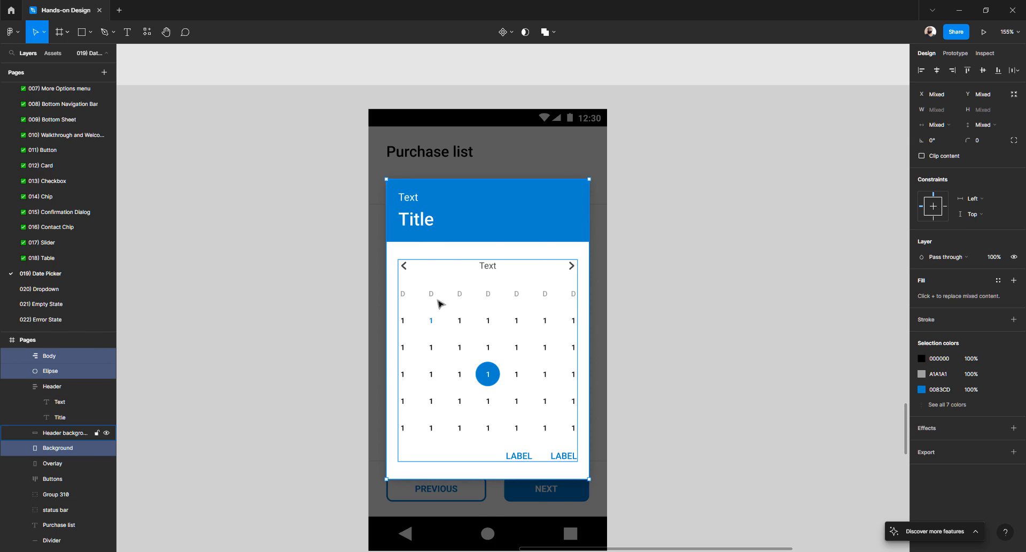
shift+click(396, 240)
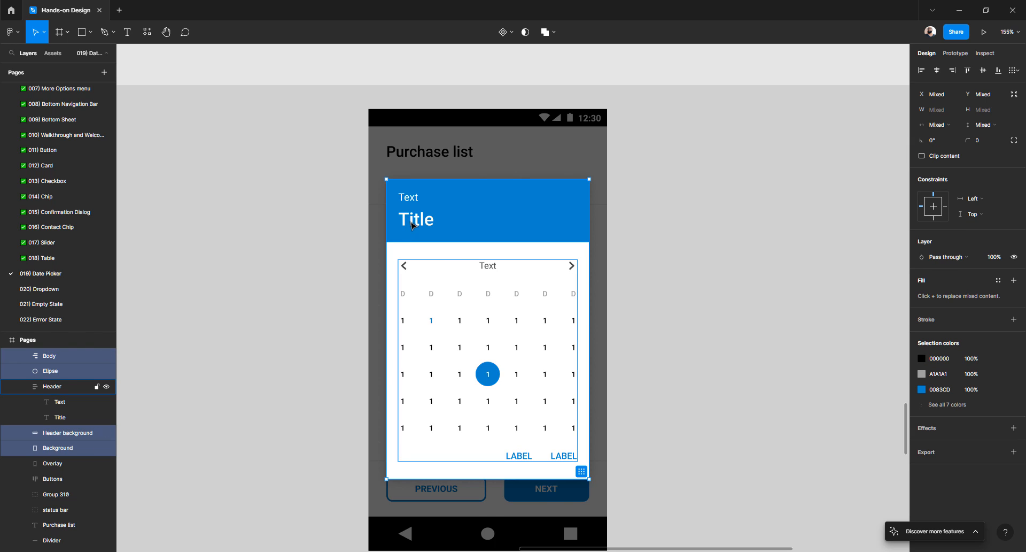
shift+click(413, 223)
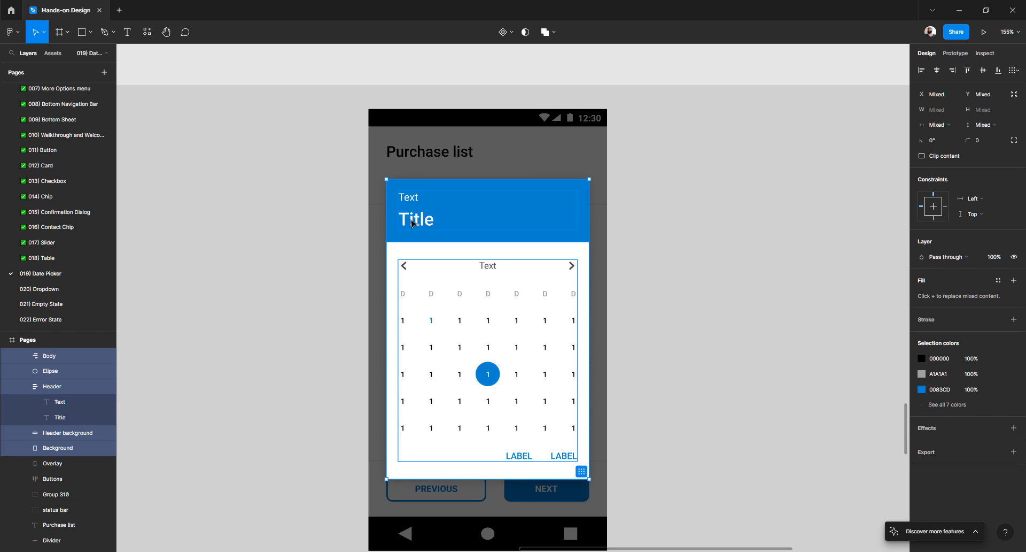
key(ctrl+g)
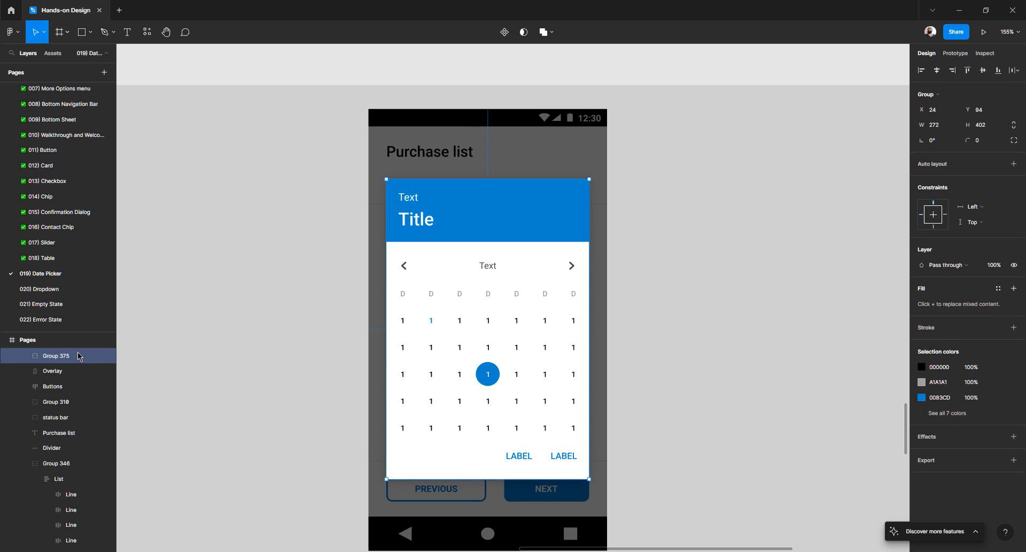
- Rename the new date picker group Window
double_click(65, 356)
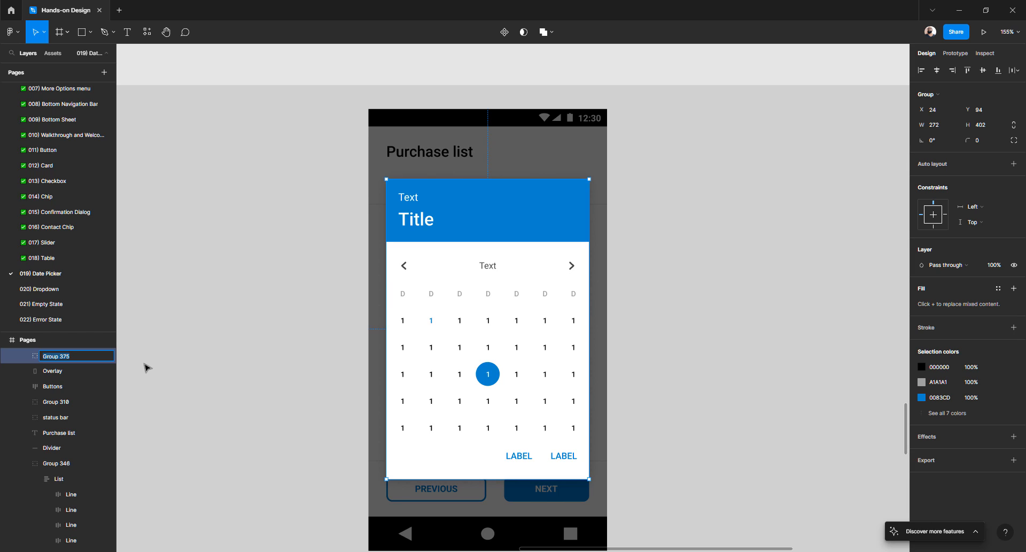
text(Window)
key(Return)
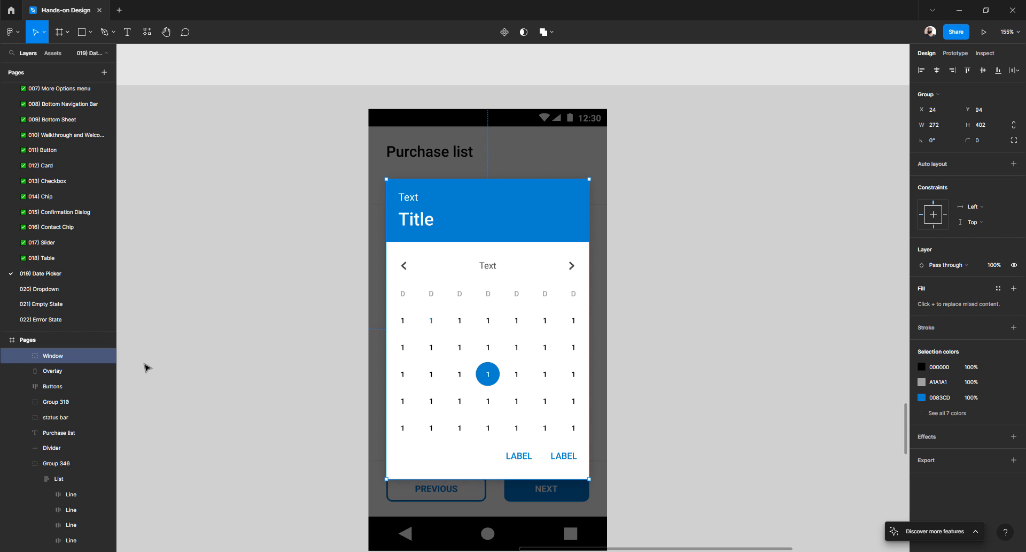
key(Escape)
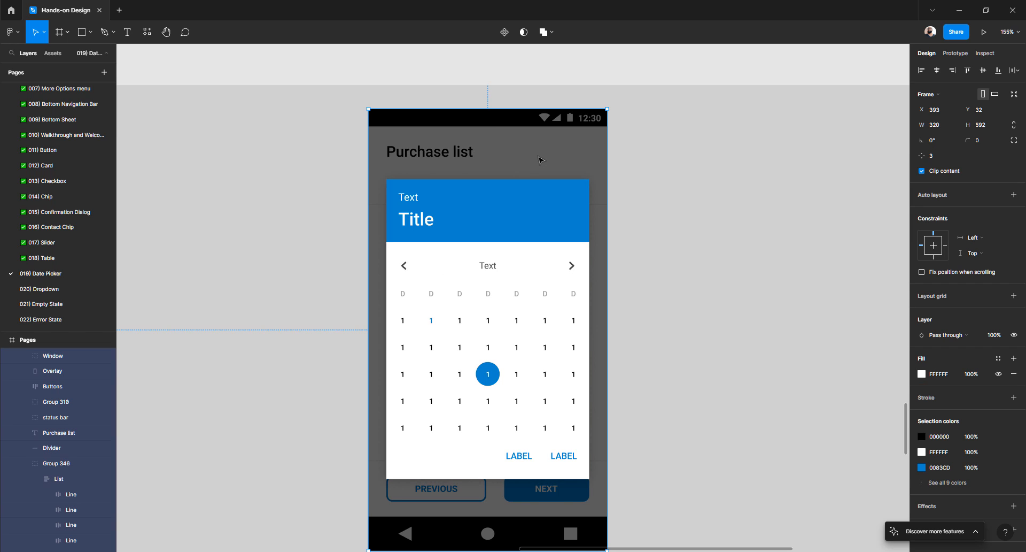
- Center the Window group vertically within the Purchase list screen and clear the selection
click(526, 231)
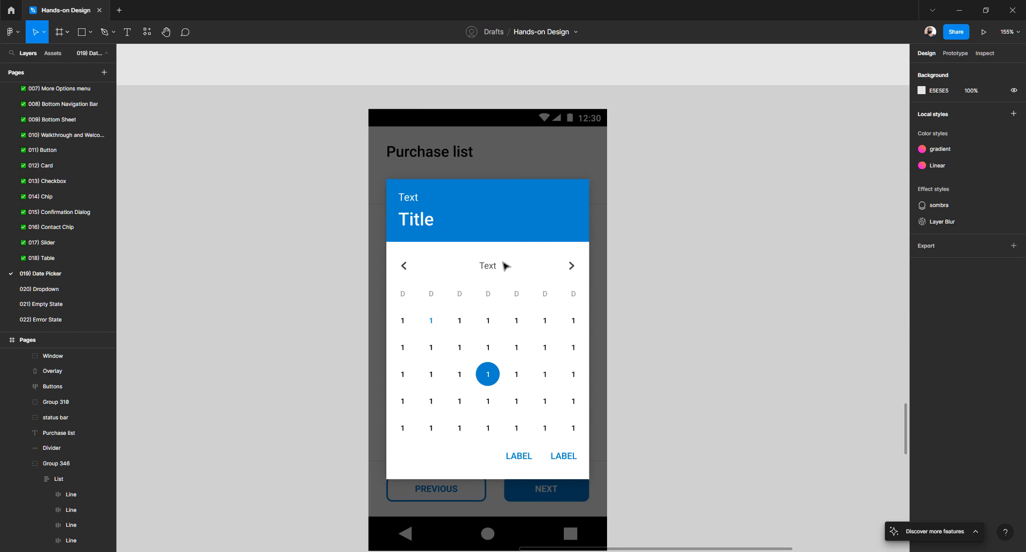
key(Escape)
mouse_move(466, 292)
mouse_down()
mouse_move(506, 270)
mouse_move(452, 290)
mouse_up()
key(ctrl+z)
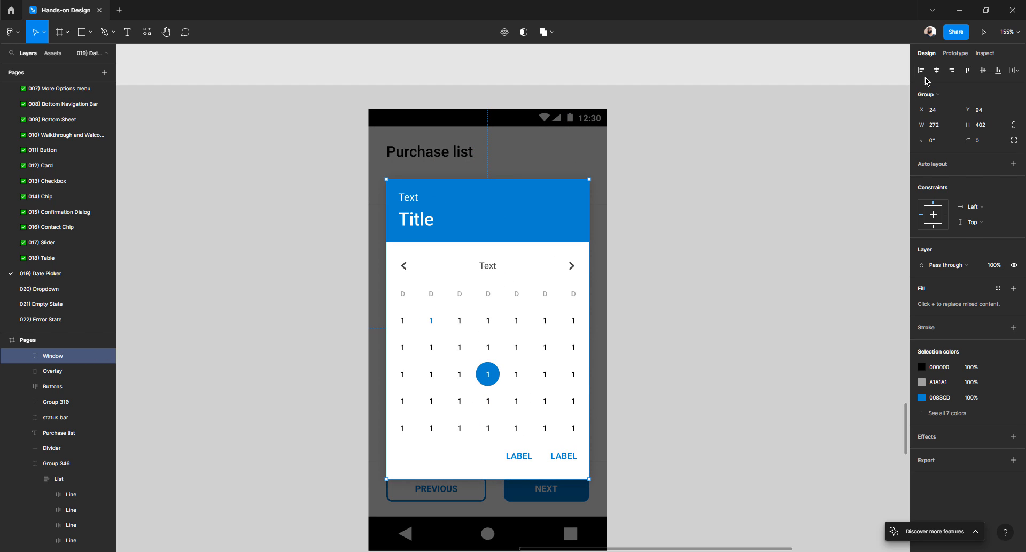
click(983, 72)
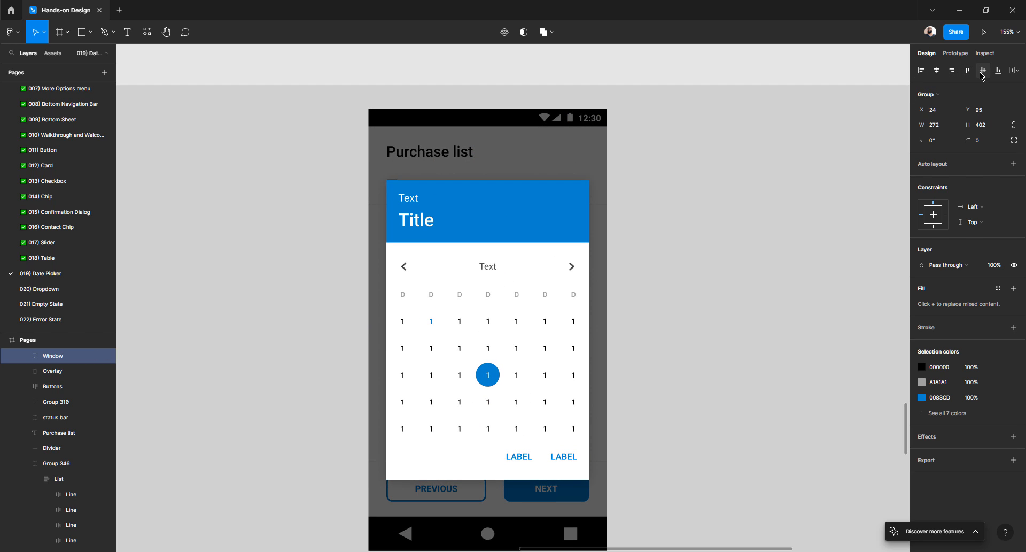
click(741, 264)
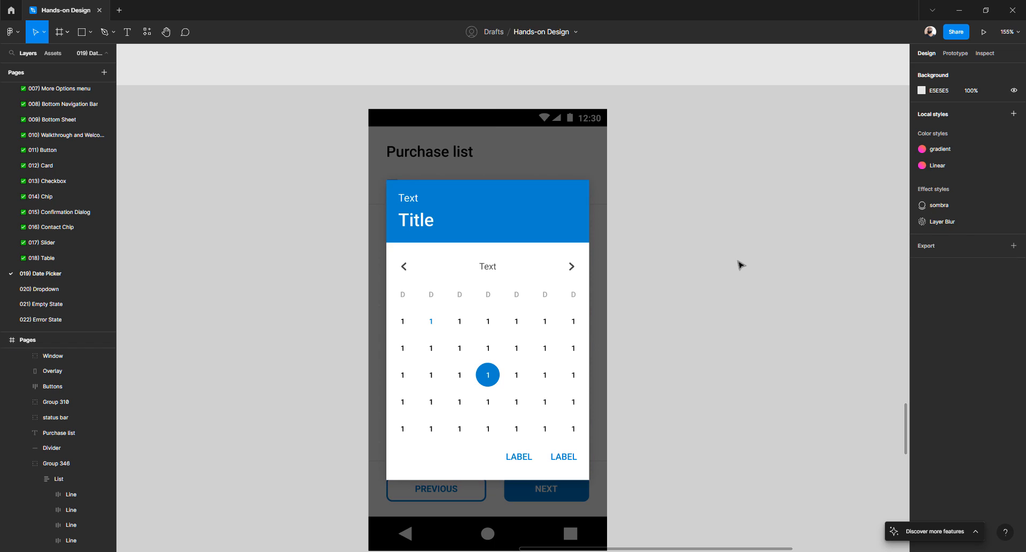
scroll(703, 267, down, 5)
scroll(704, 265, up, 3)
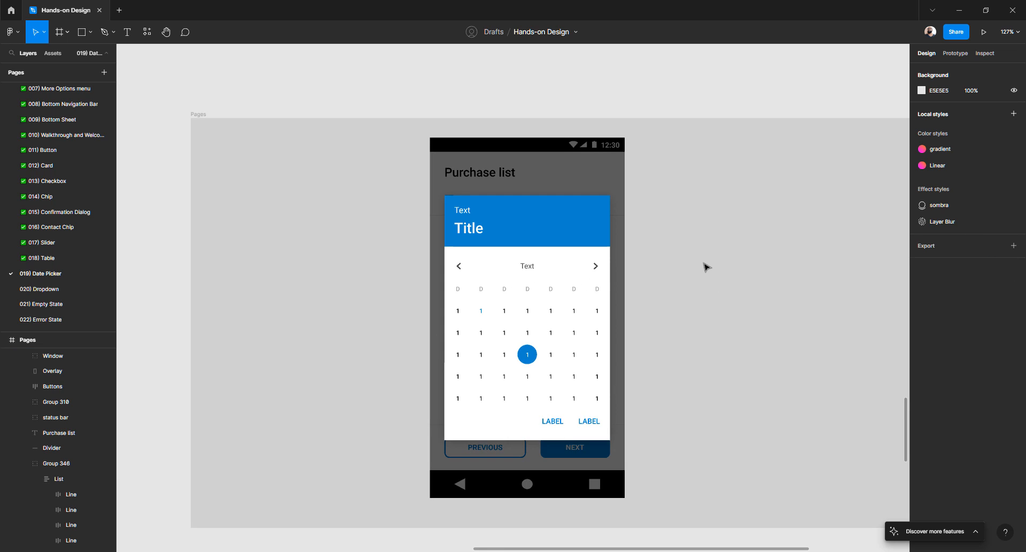
click(535, 165)
click(688, 152)
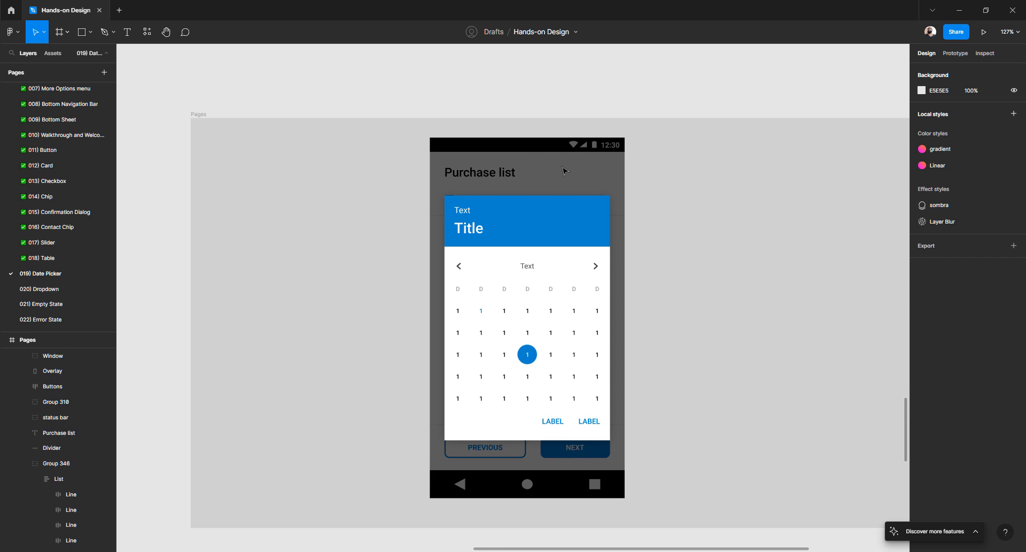
click(564, 169)
click(683, 189)
click(540, 178)
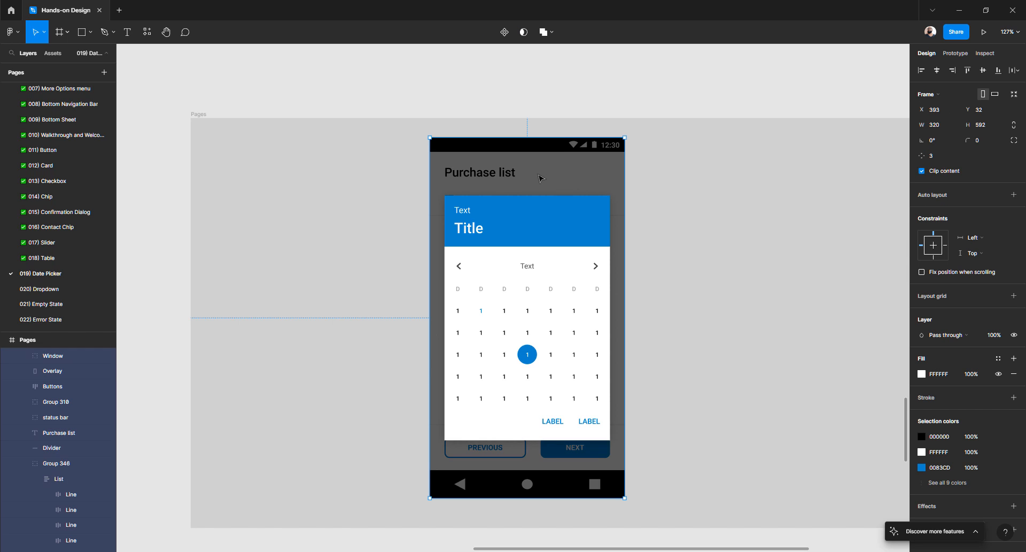
click(635, 176)
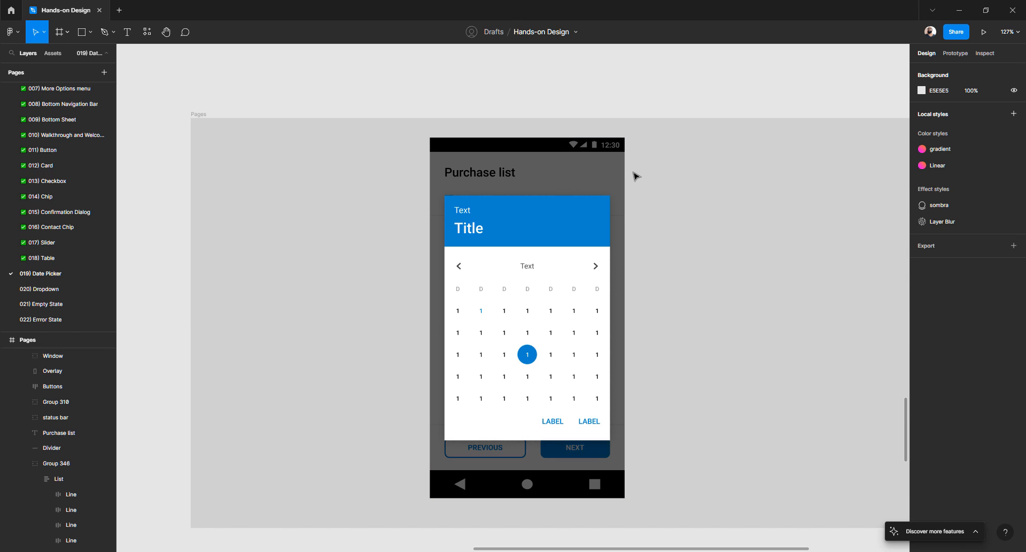
click(537, 239)
drag(537, 239, 539, 227)
key(ctrl+z)
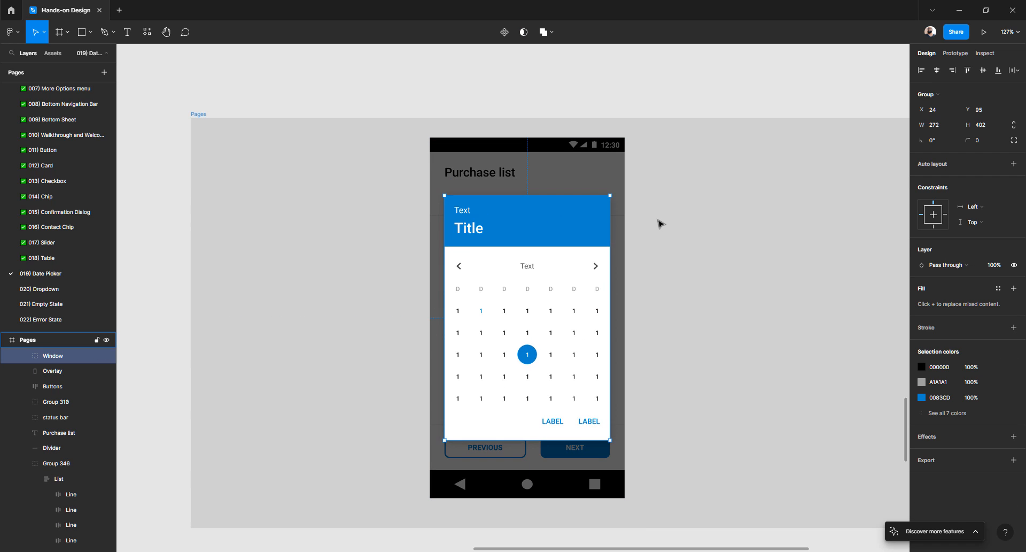
click(660, 222)
- Move the Purchase list screen with the date picker to X 41, Y 41 inside the Pages frame
click(581, 183)
drag(581, 177, 366, 181)
scroll(488, 189, down, 5)
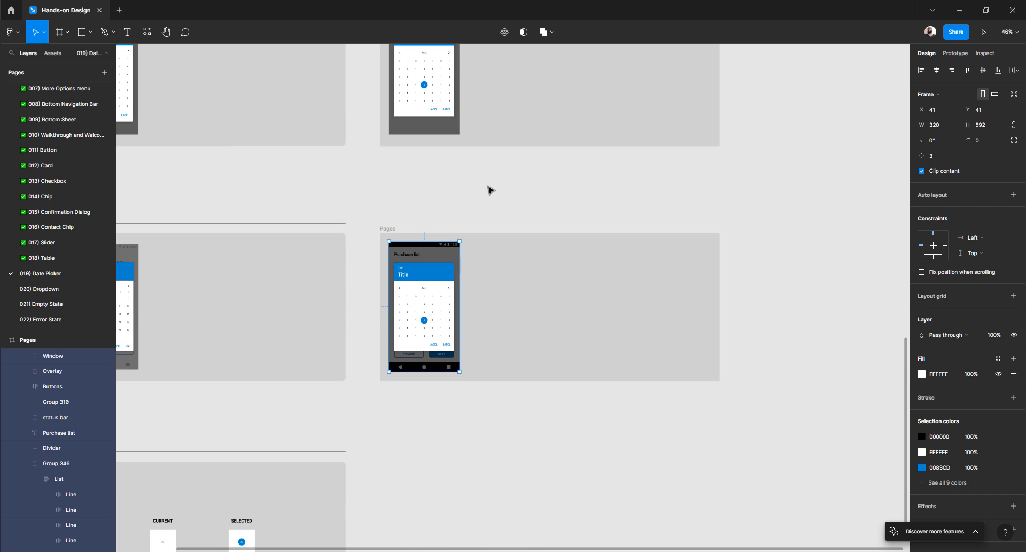
- Place the Purchase list date picker screen beside the Wed, Dec 15 example in the PAGES section
scroll(491, 190, down, 3)
scroll(490, 191, left, 5)
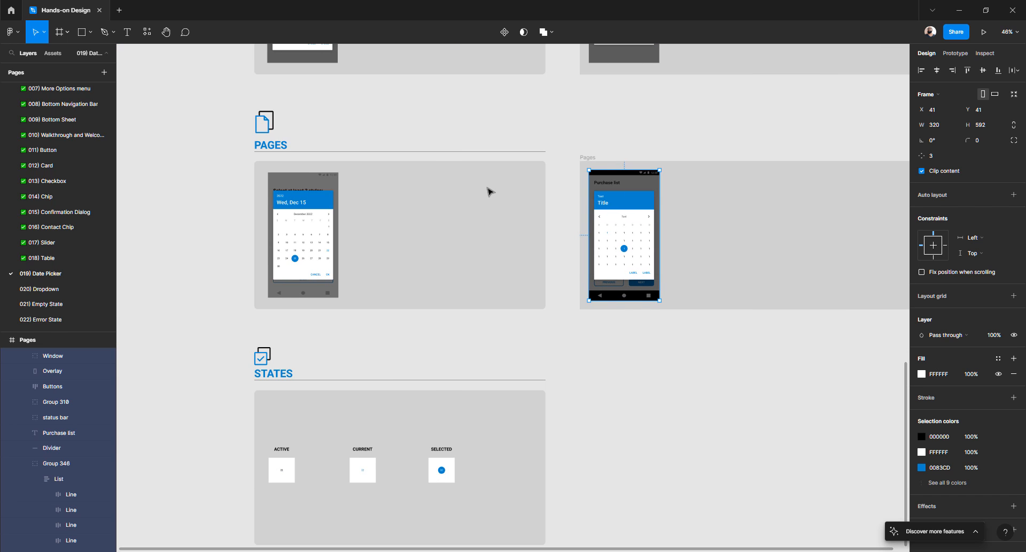
scroll(646, 205, up, 3)
scroll(649, 199, down, 3)
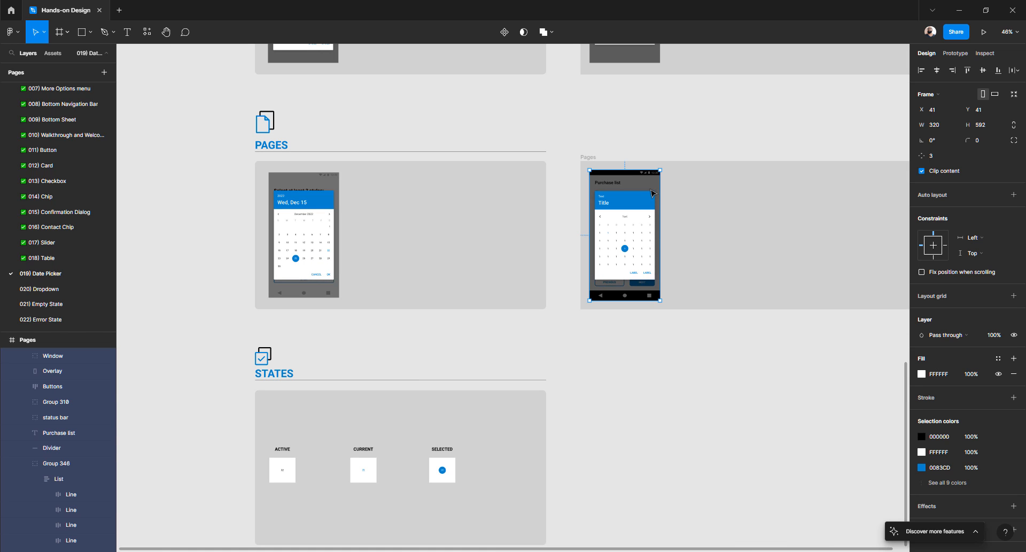
drag(653, 190, 418, 193)
- Replace the date picker's header text with 2022 and its title with Wed, Dec 15
scroll(416, 190, up, 10)
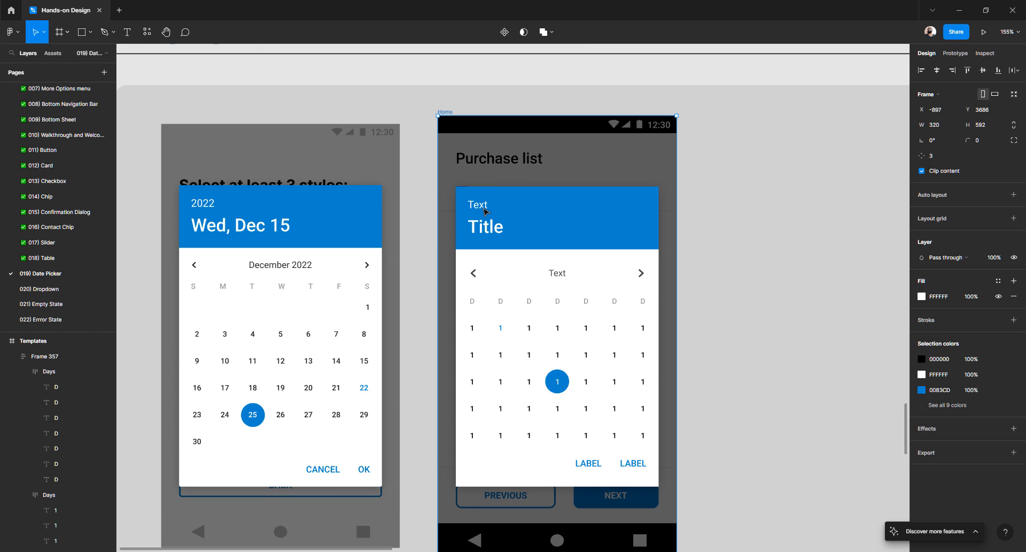
double_click(480, 210)
text(2022)
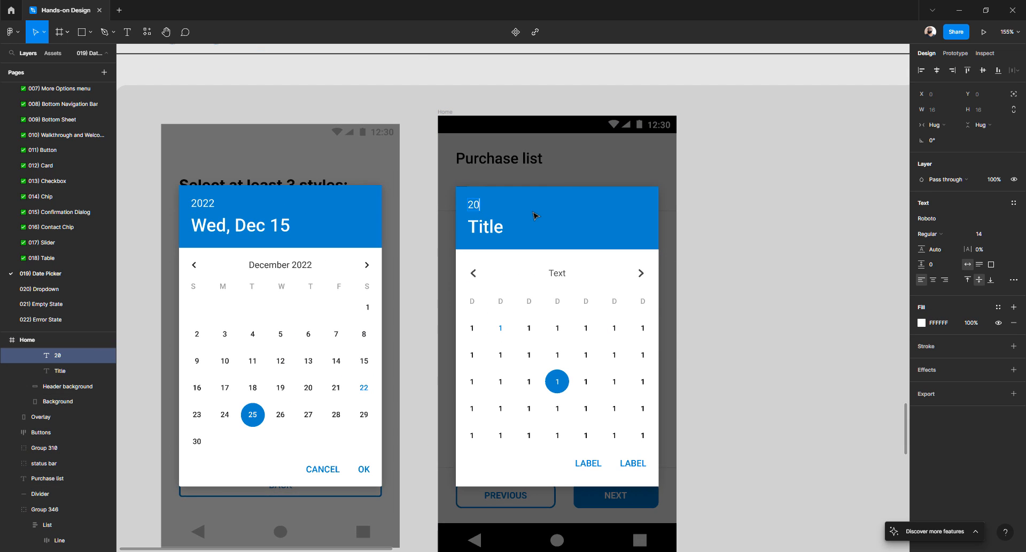
double_click(480, 227)
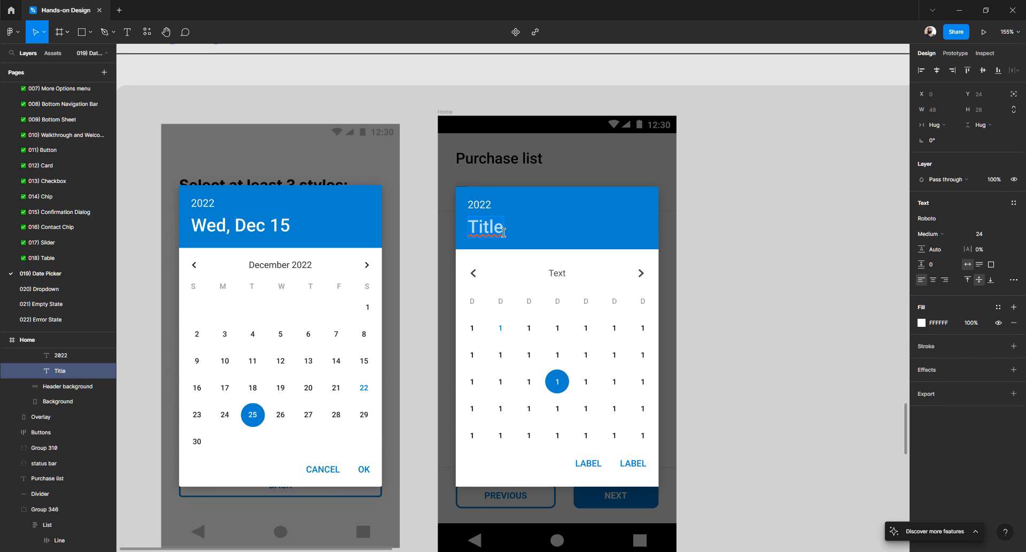
text(Wed, Dec)
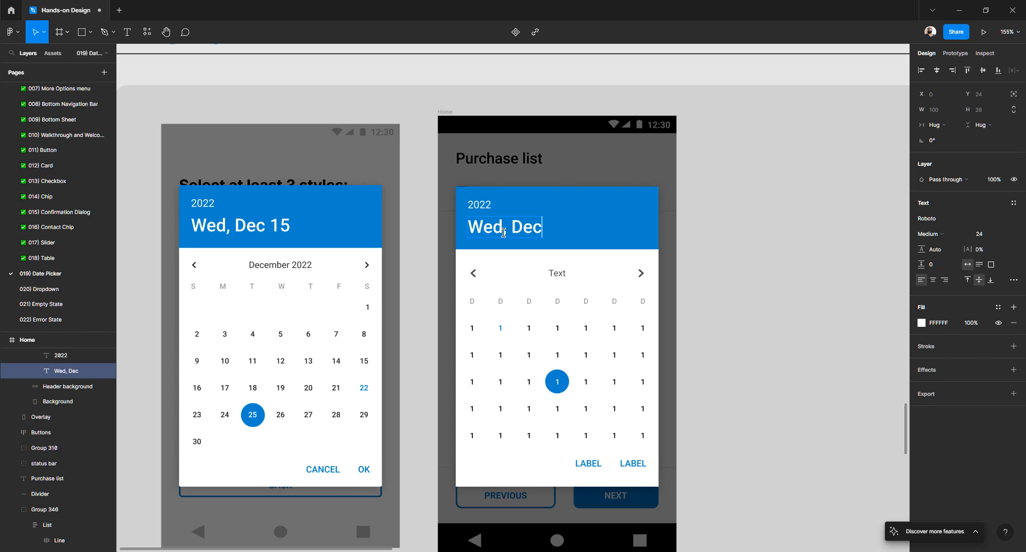
text( 15)
double_click(557, 273)
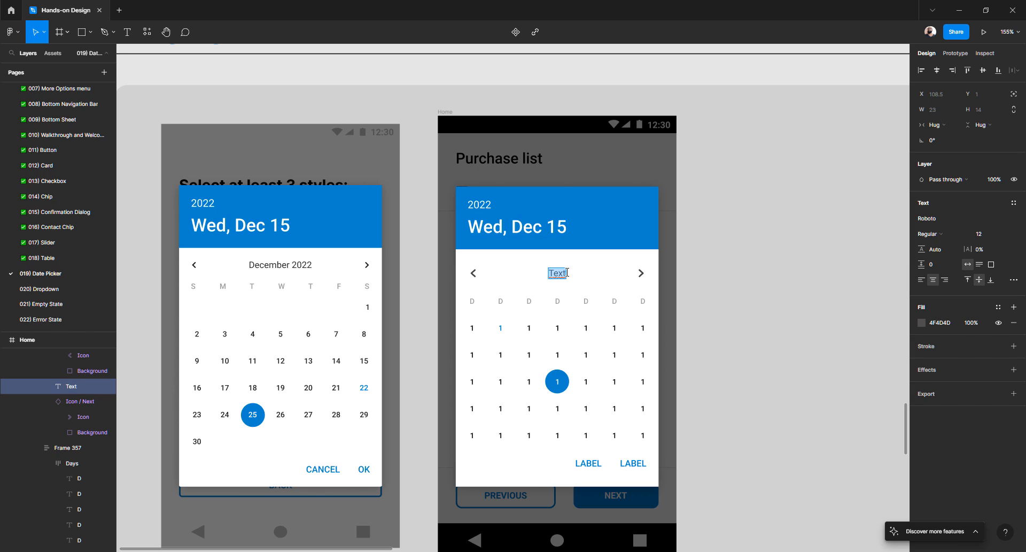
text(December 20)
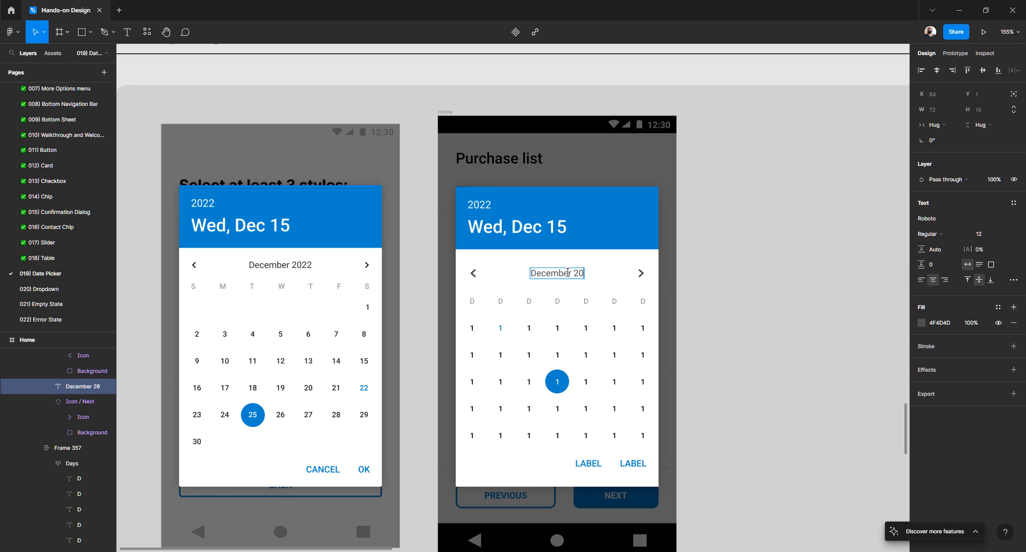
key(ctrl+z)
key(ctrl+z)
key(ctrl+z)
key(ctrl+z)
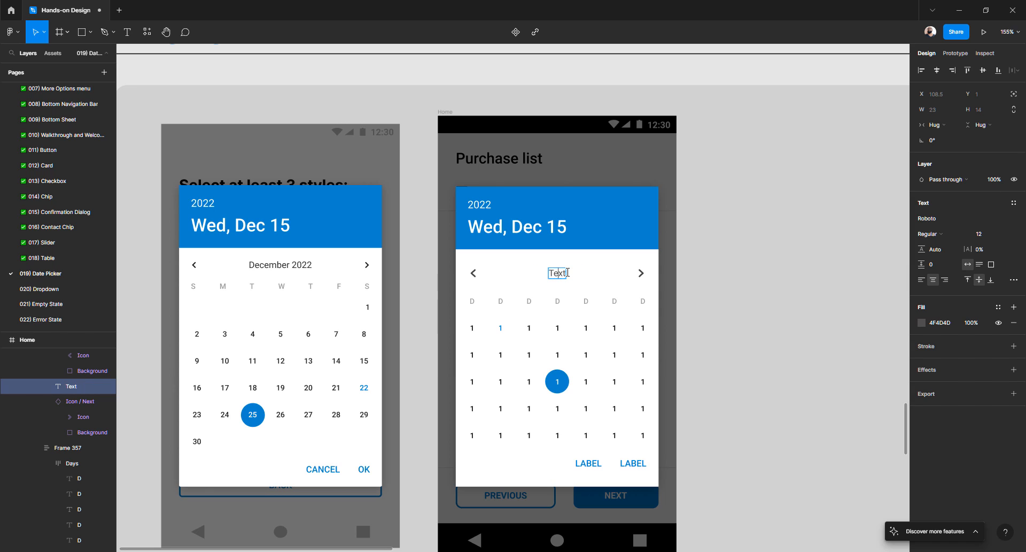
- Undo the header text and title replacements in the Purchase list date picker
key(ctrl+z)
key(ctrl+z)
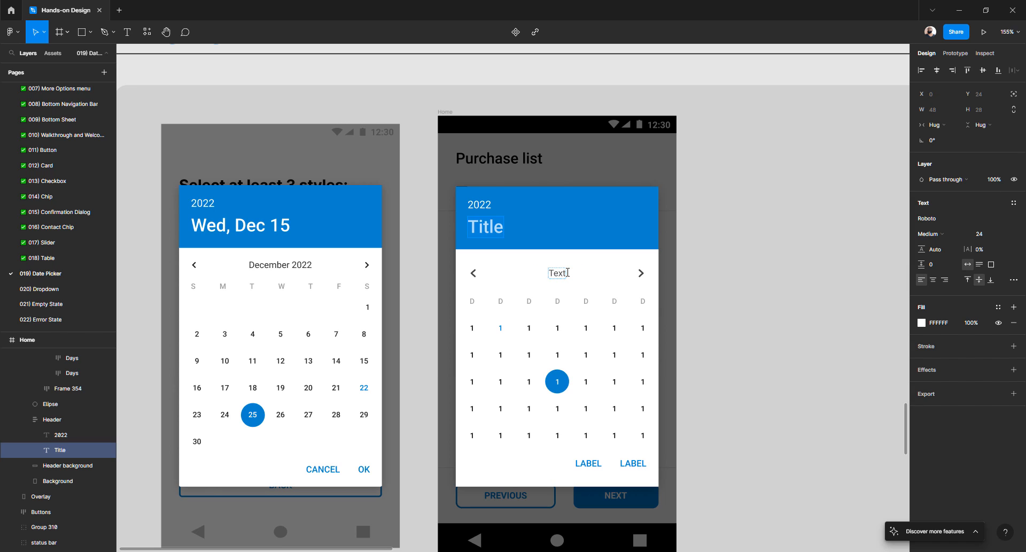
key(ctrl+z)
key(ctrl+z)
key(ctrl+z)
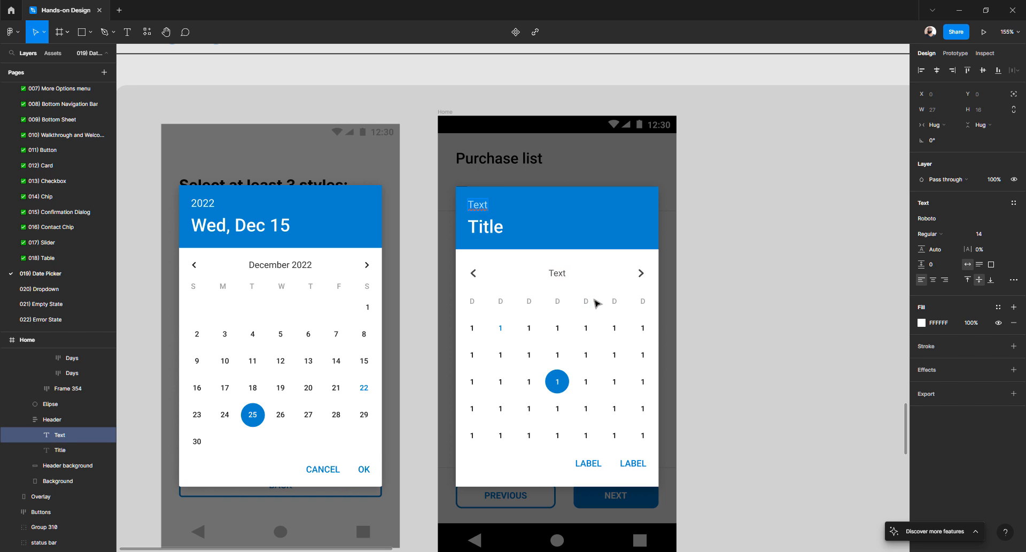
key(ctrl+z)
scroll(497, 281, down, 6)
scroll(496, 281, up, 3)
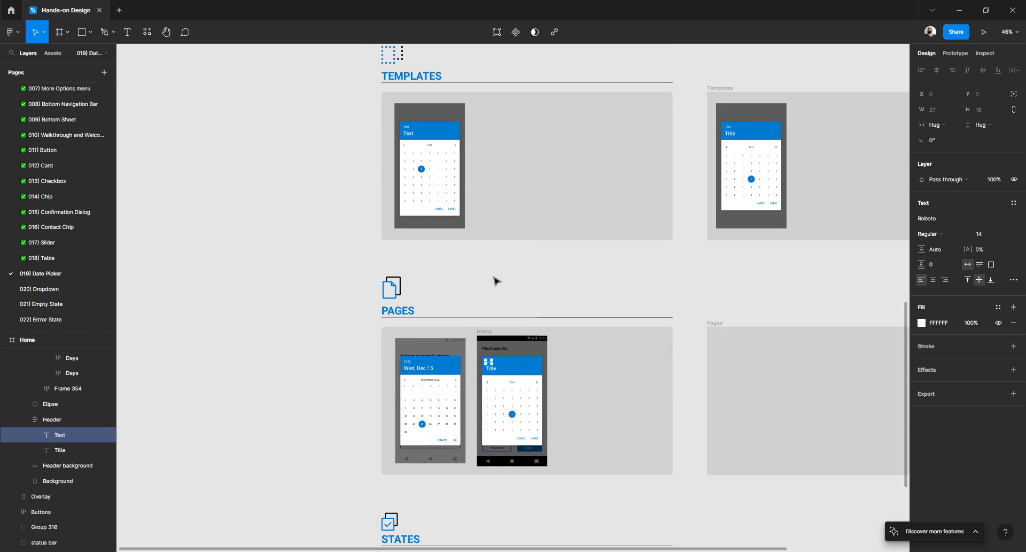
scroll(496, 280, right, 4)
click(654, 175)
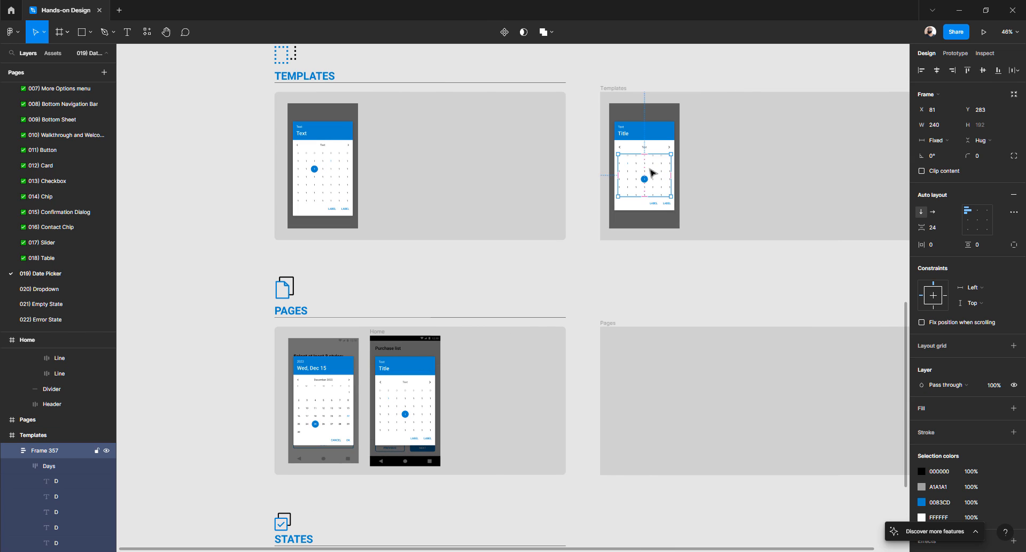
click(678, 206)
click(677, 285)
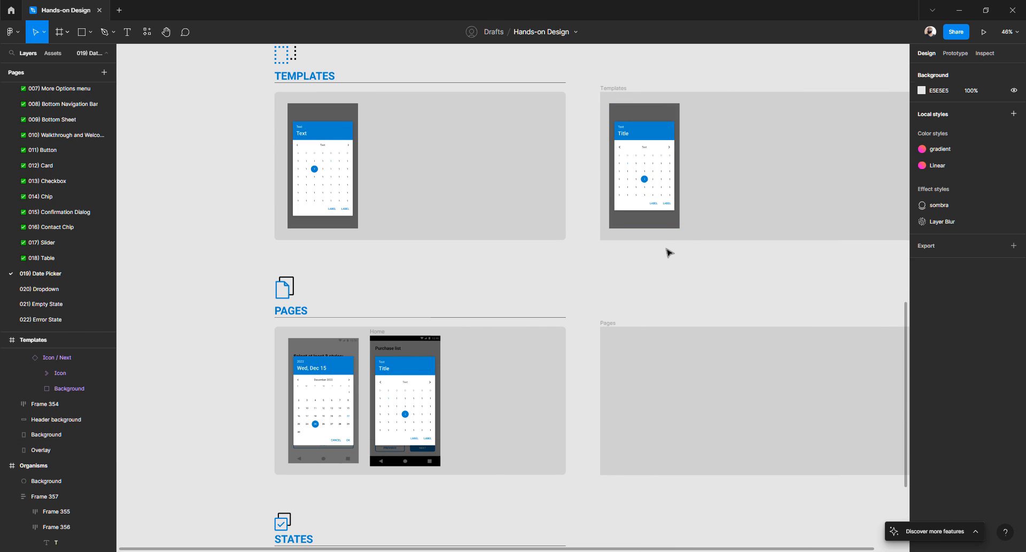
scroll(665, 244, up, 2)
scroll(666, 247, up, 3)
scroll(667, 249, right, 3)
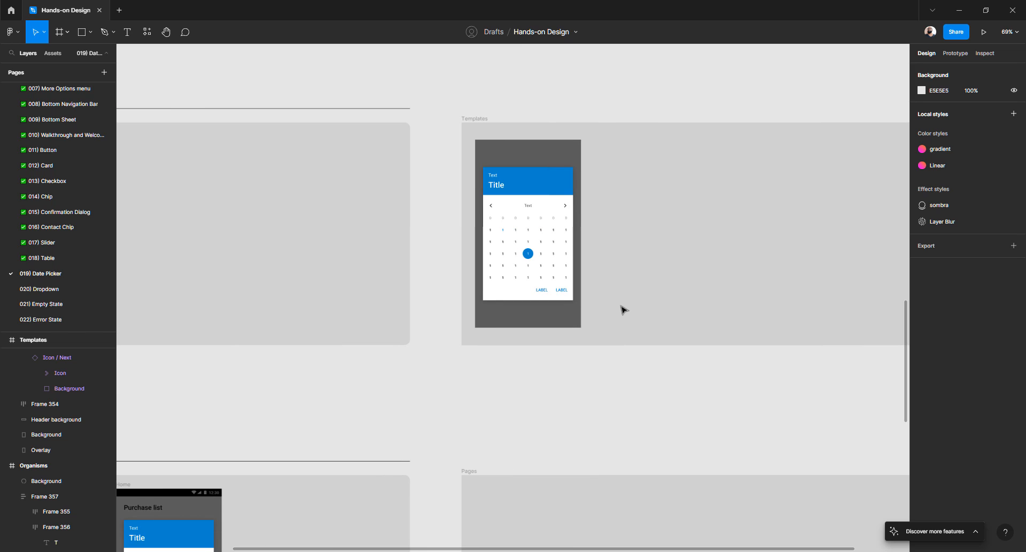
drag(646, 307, 467, 150)
click(467, 149)
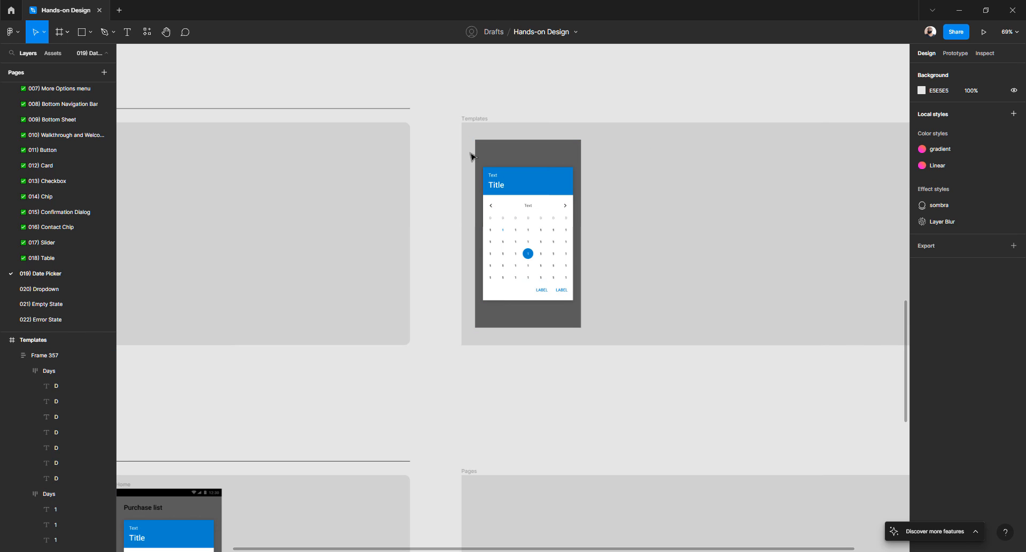
drag(619, 146, 484, 323)
click(512, 33)
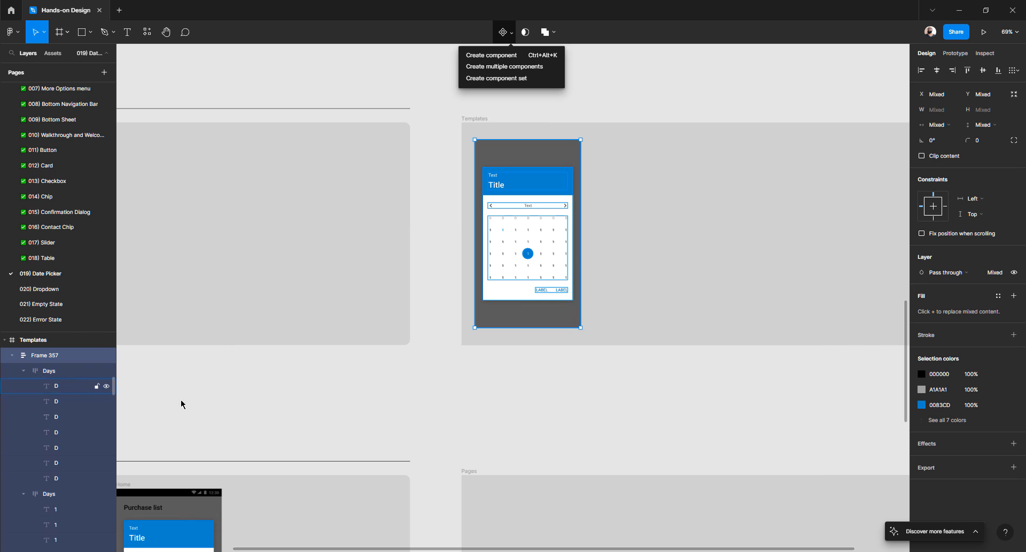
click(631, 208)
- Rename the calendar grid frame of the date picker in the Templates frame to Elements
click(503, 154)
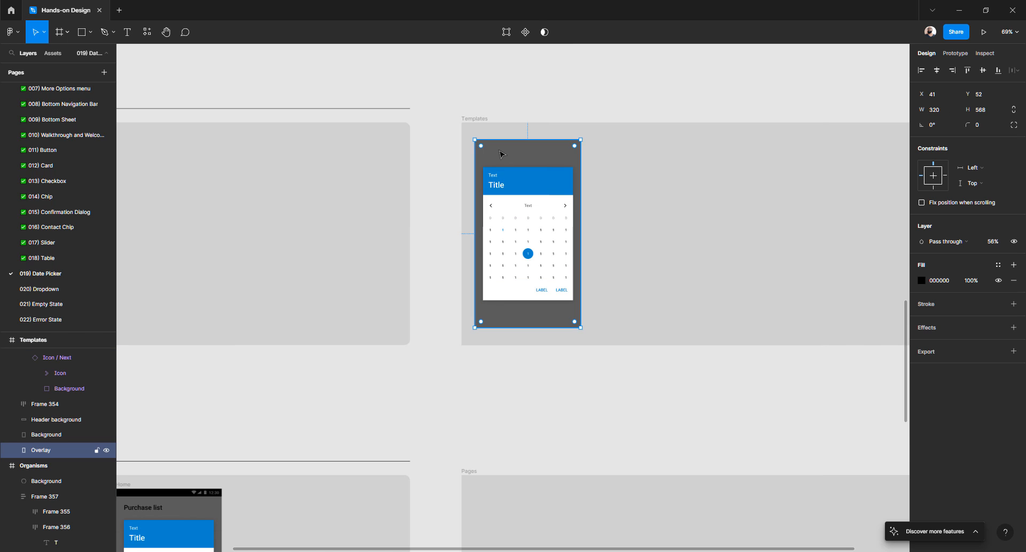
click(533, 185)
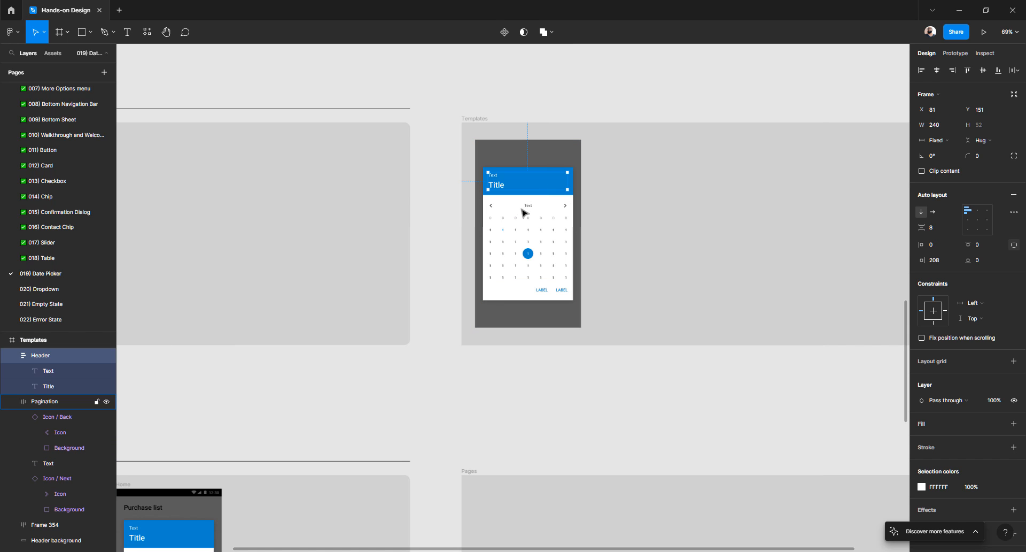
click(527, 207)
click(522, 230)
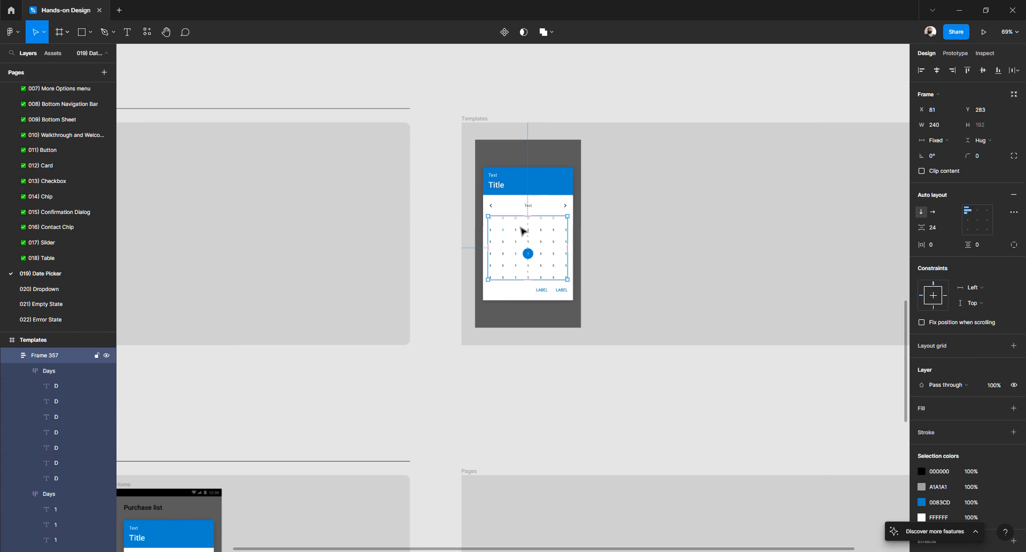
double_click(47, 355)
text(Elem)
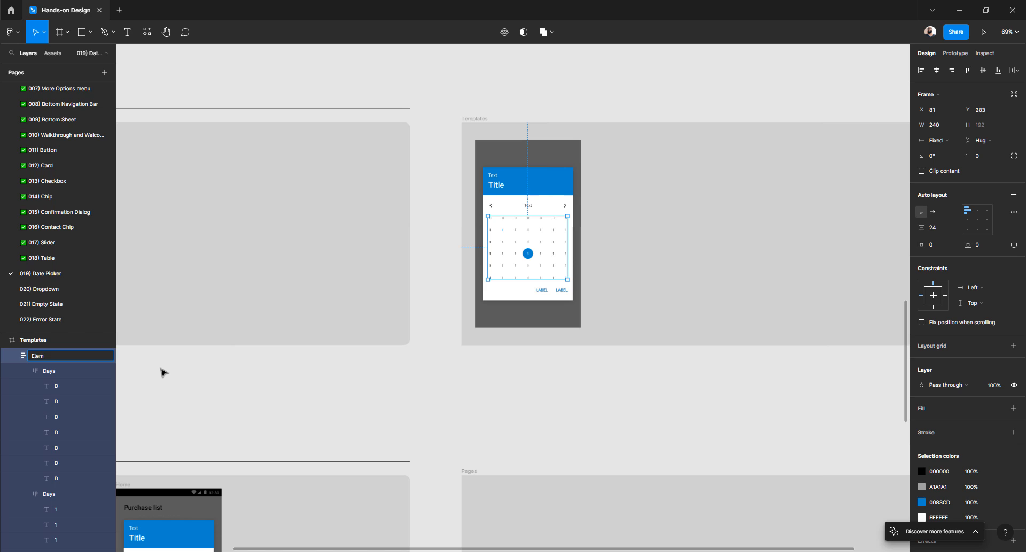
text(ents)
key(Return)
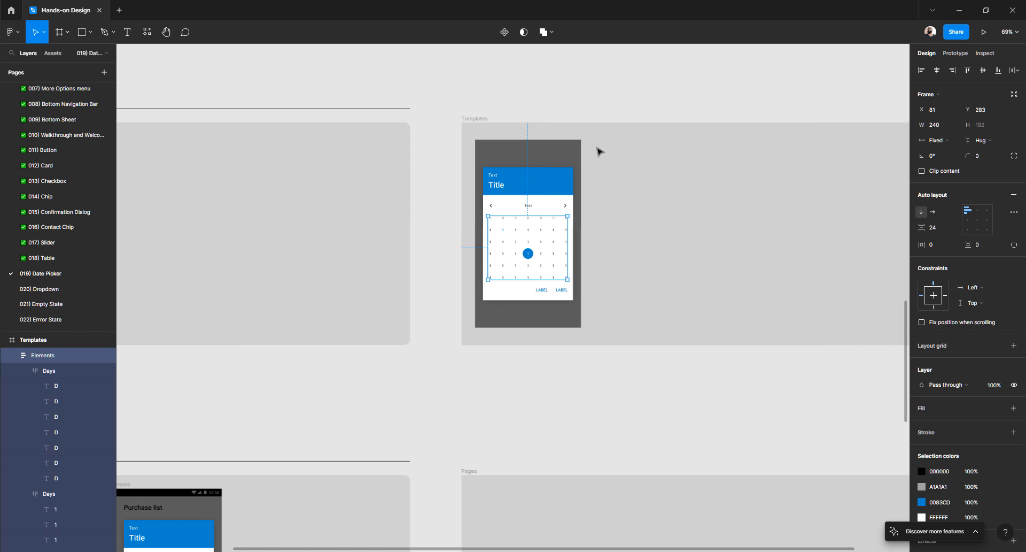
- Rename the frame holding the two LABEL actions in the template date picker to Buttons
click(544, 291)
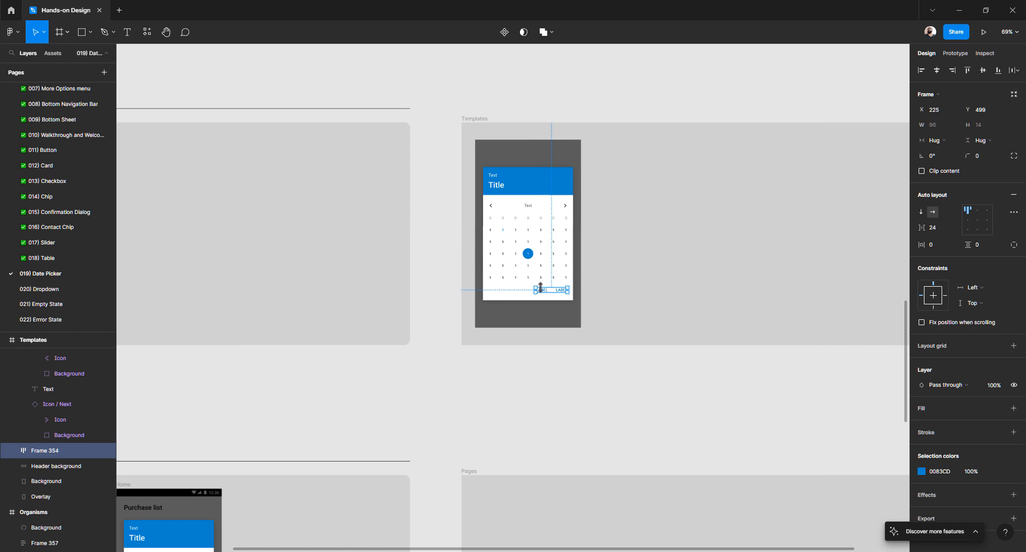
double_click(55, 453)
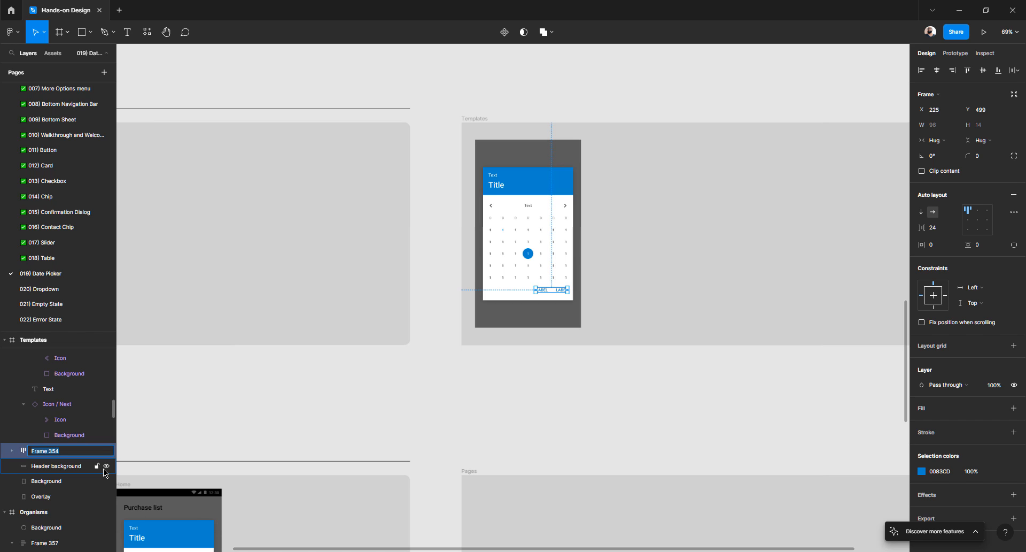
text(Buttons)
key(Return)
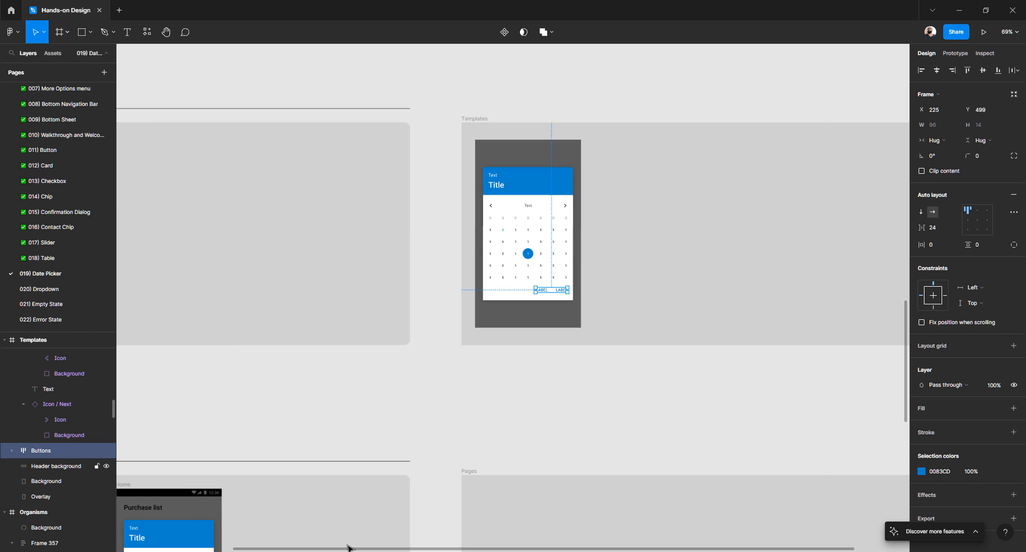
- Combine all layers of the date picker screen in the Templates frame, including the overlay, into a single component
click(532, 259)
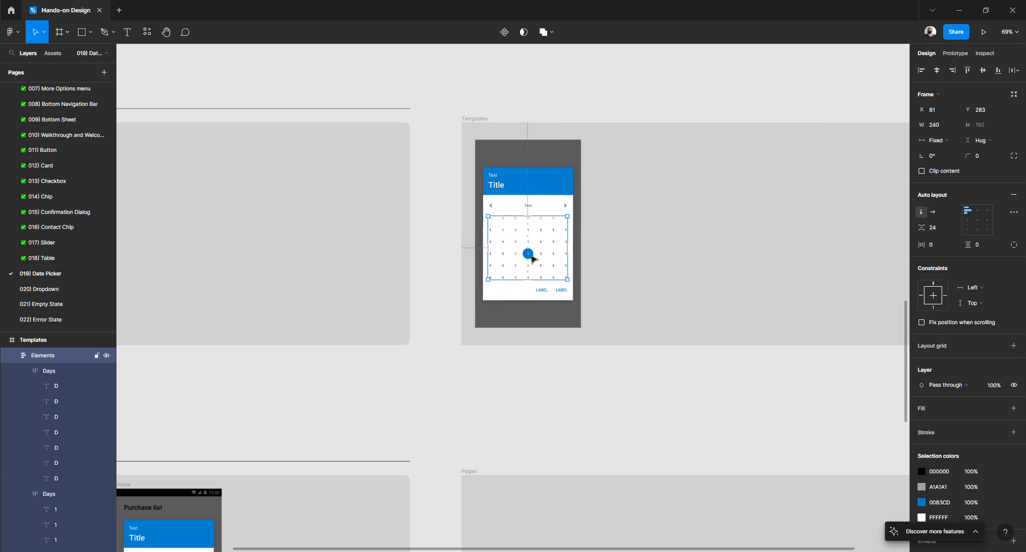
drag(624, 150, 473, 337)
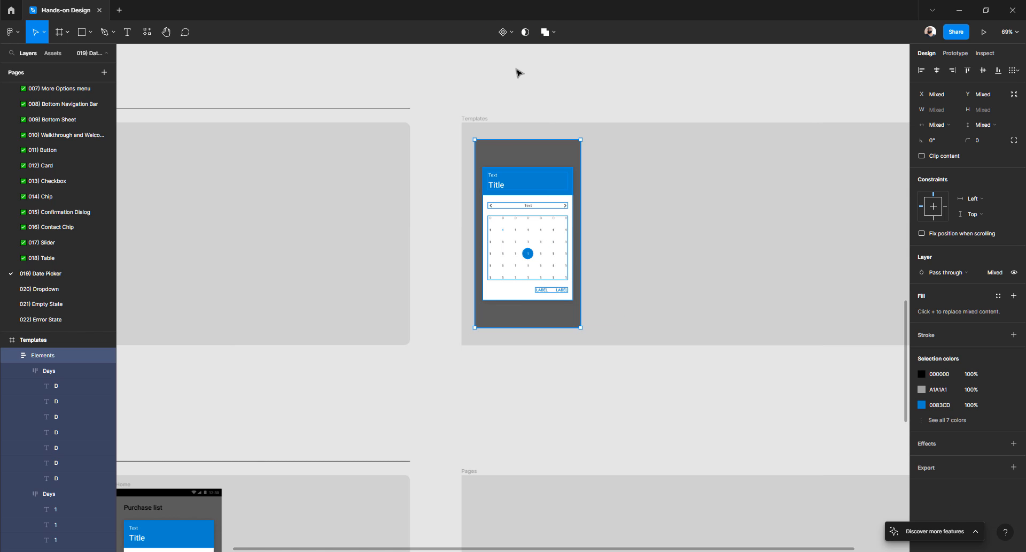
click(505, 32)
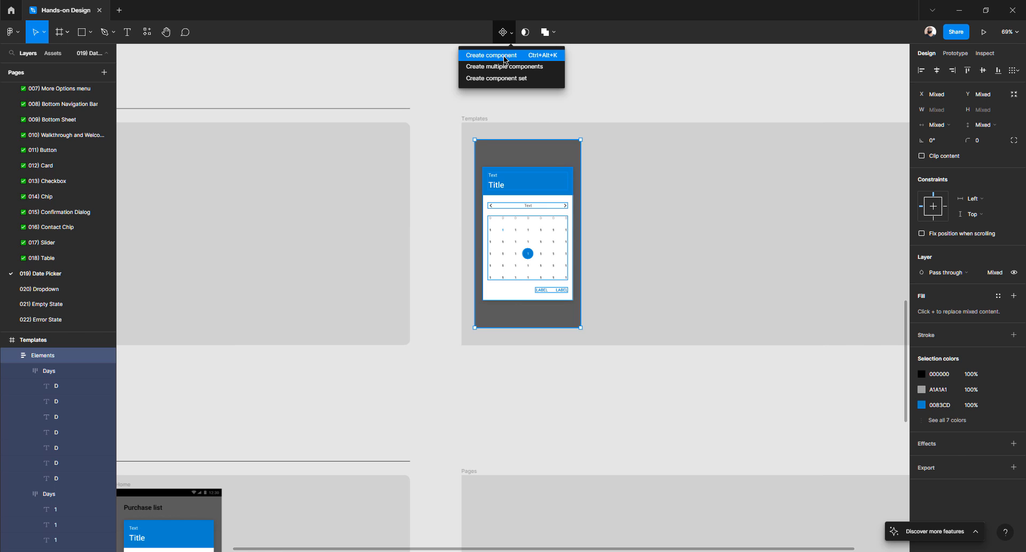
click(505, 59)
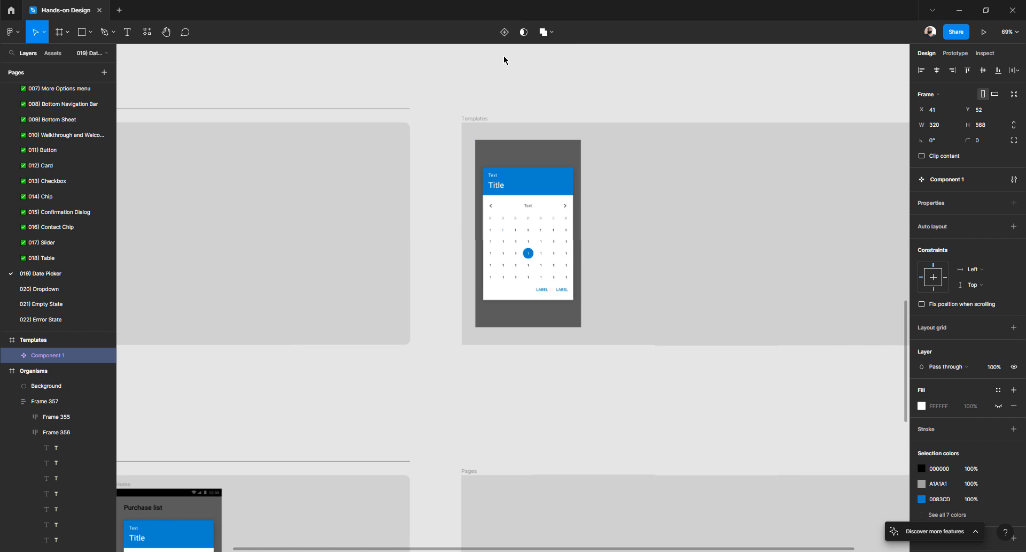
- Rename the new date picker component to Template / Date Picker and clear the selection
double_click(59, 358)
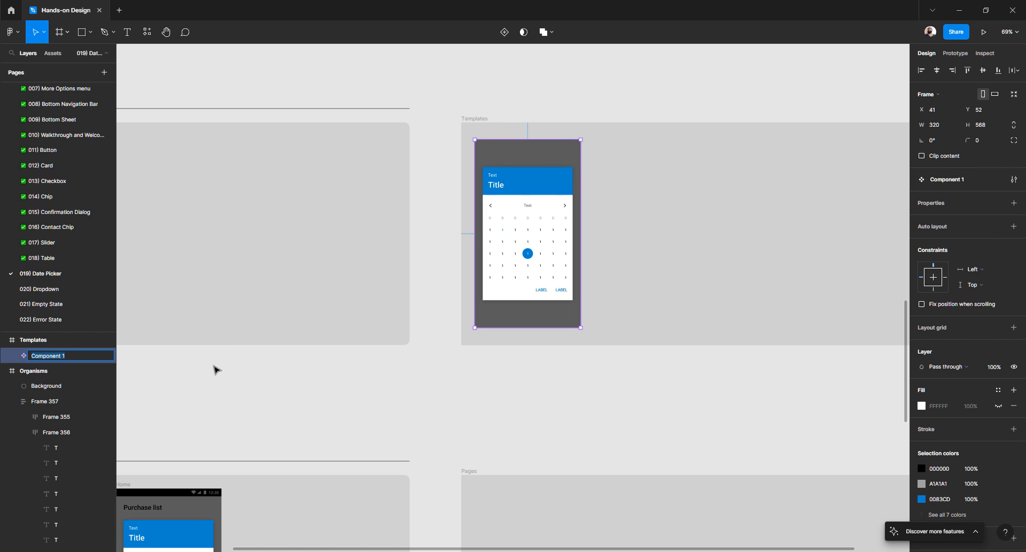
text(Template / Date Picke)
text(r)
key(Return)
click(475, 354)
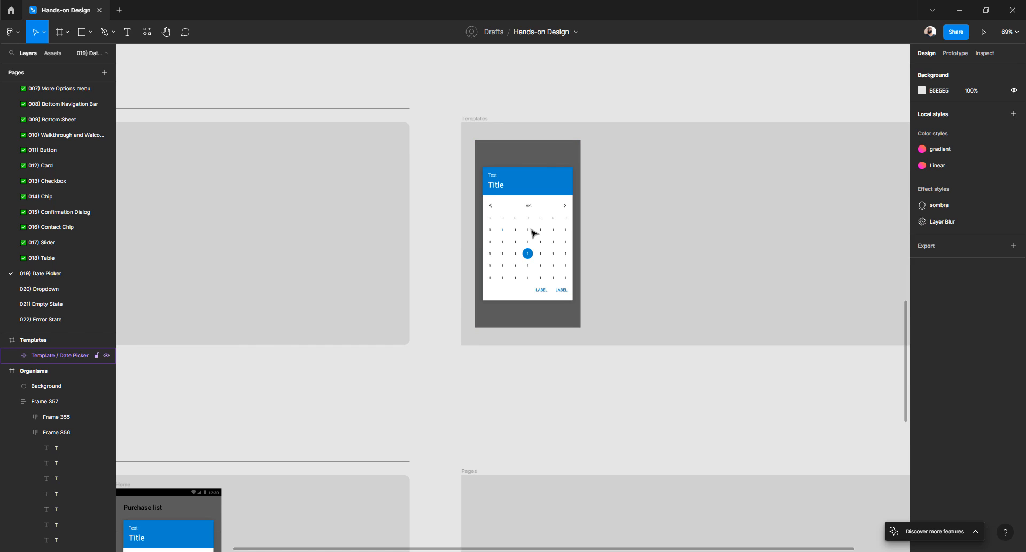
- Remove the Template / Date Picker component from the Templates frame and switch to the Components page
click(533, 233)
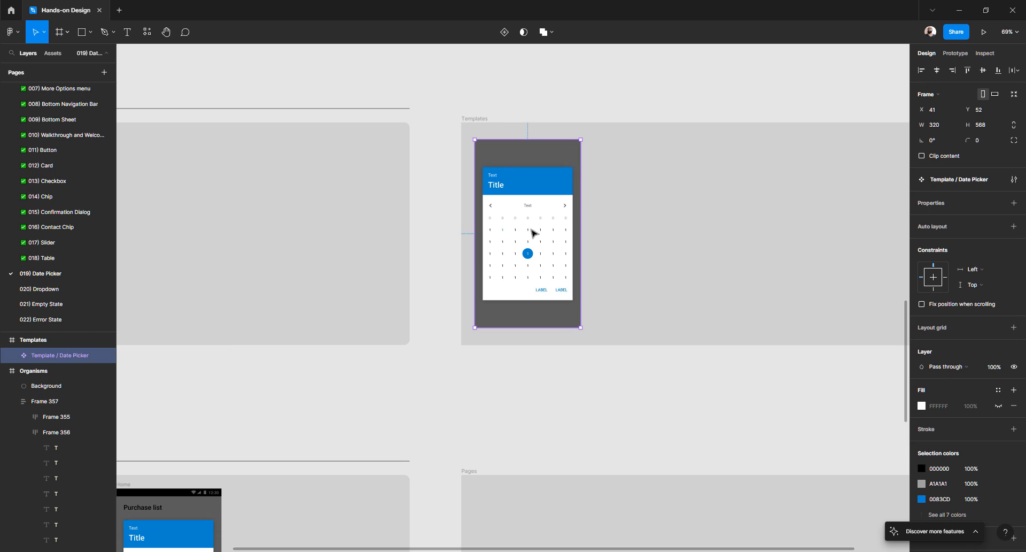
key(Delete)
scroll(64, 268, down, 3)
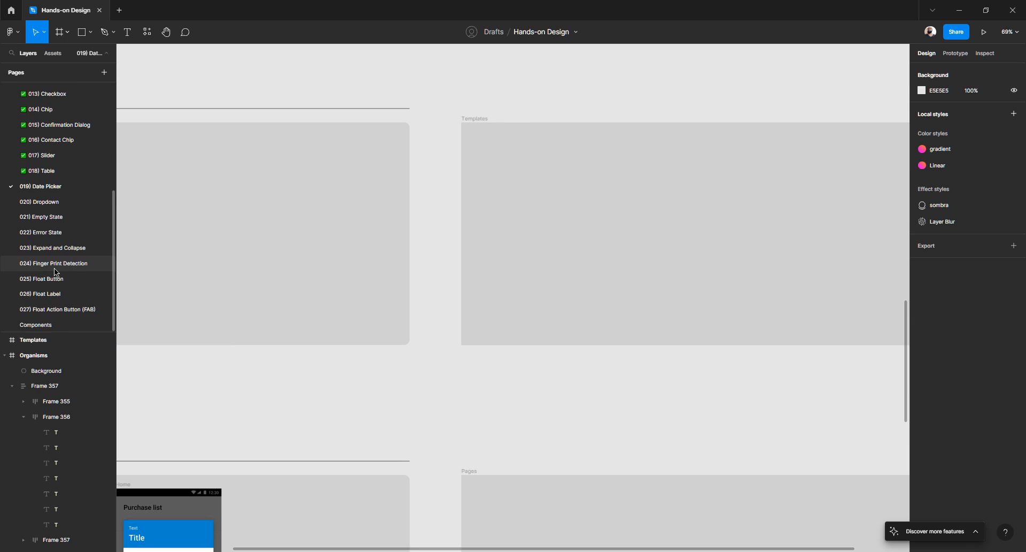
click(51, 325)
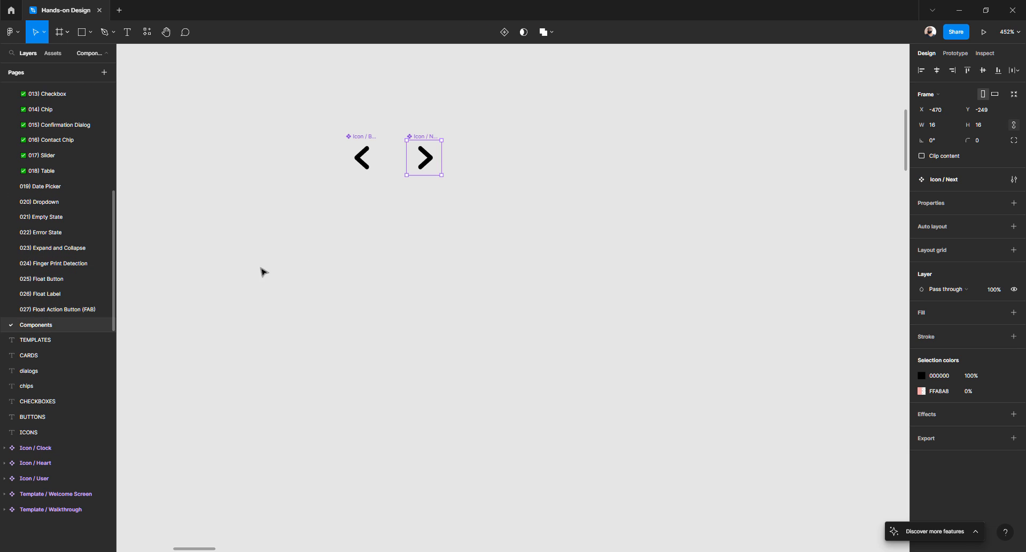
- Move the CHECKBOXES, CHIPS and DIALOGS folders with their contents farther from the TEMPLATES folder to free space beside it
scroll(397, 220, down, 15)
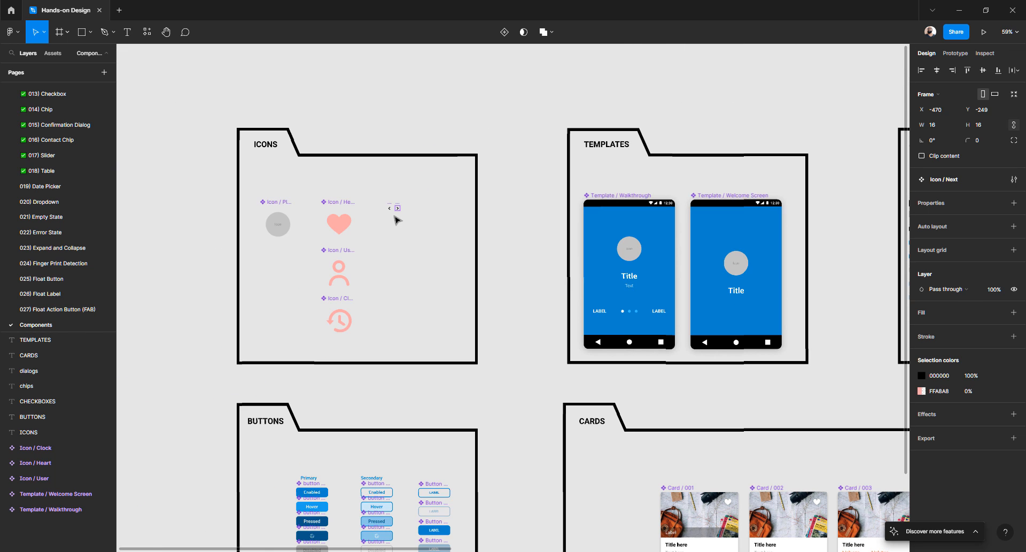
scroll(396, 220, right, 5)
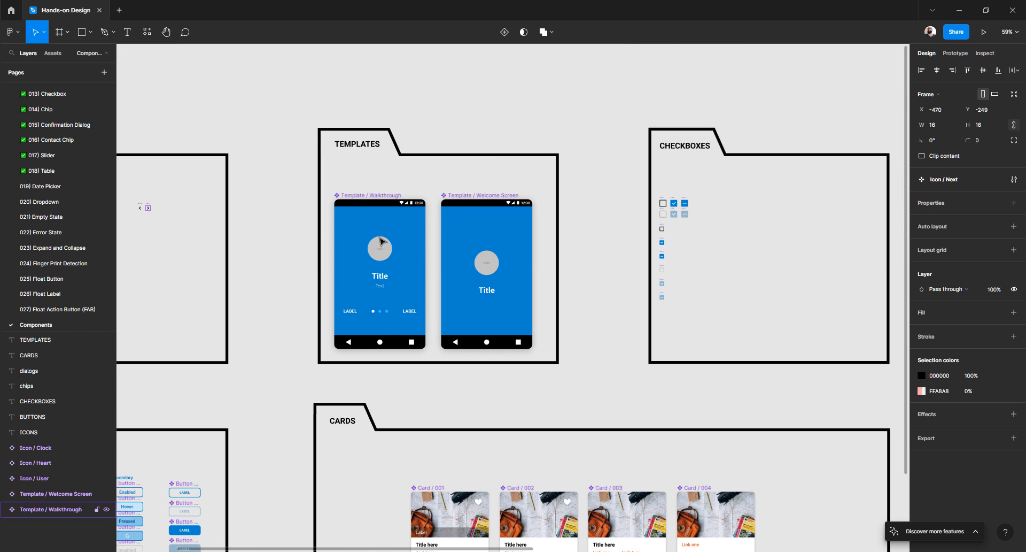
scroll(382, 241, down, 8)
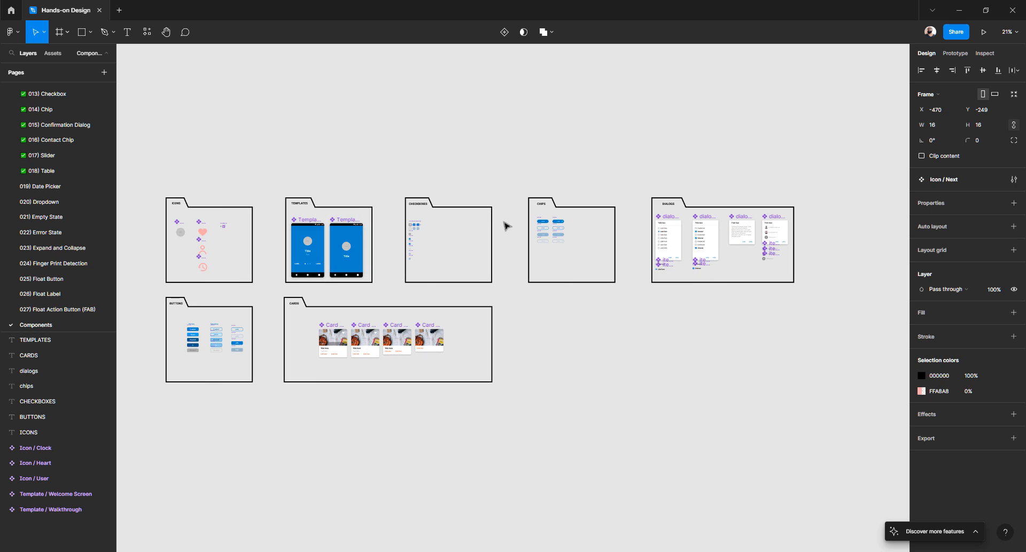
click(559, 206)
click(483, 166)
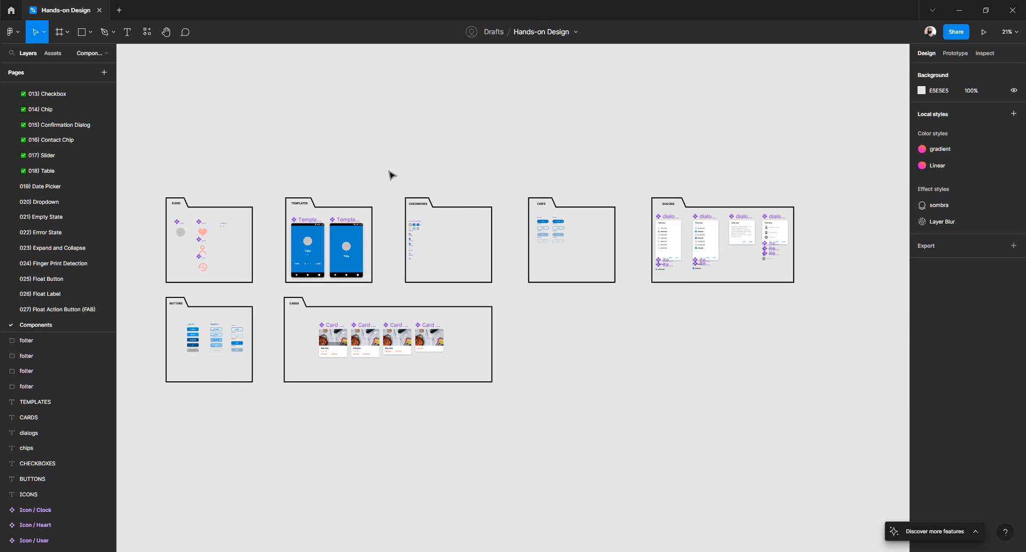
drag(400, 175, 825, 300)
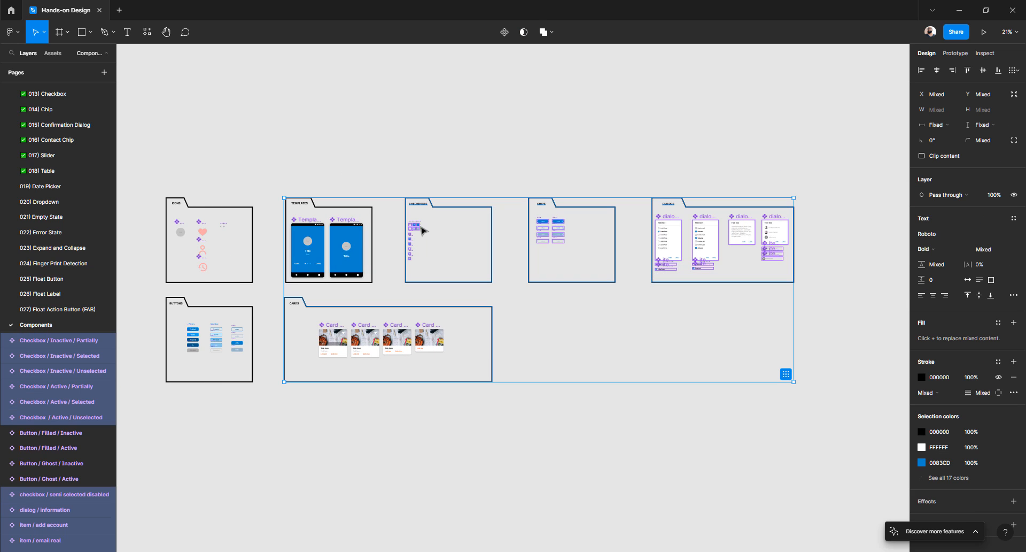
click(420, 167)
drag(389, 182, 809, 295)
drag(561, 240, 687, 238)
click(417, 233)
- Unlock the TEMPLATES folder outline and stretch its right side even with the CARDS folder, about 1998 px wide overall
scroll(371, 229, up, 3)
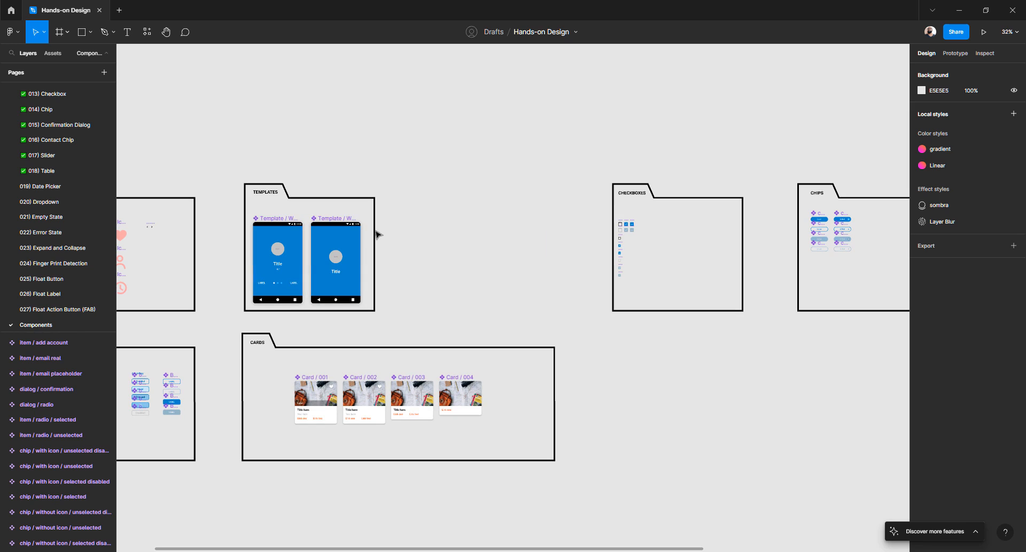
right_click(307, 202)
key(Escape)
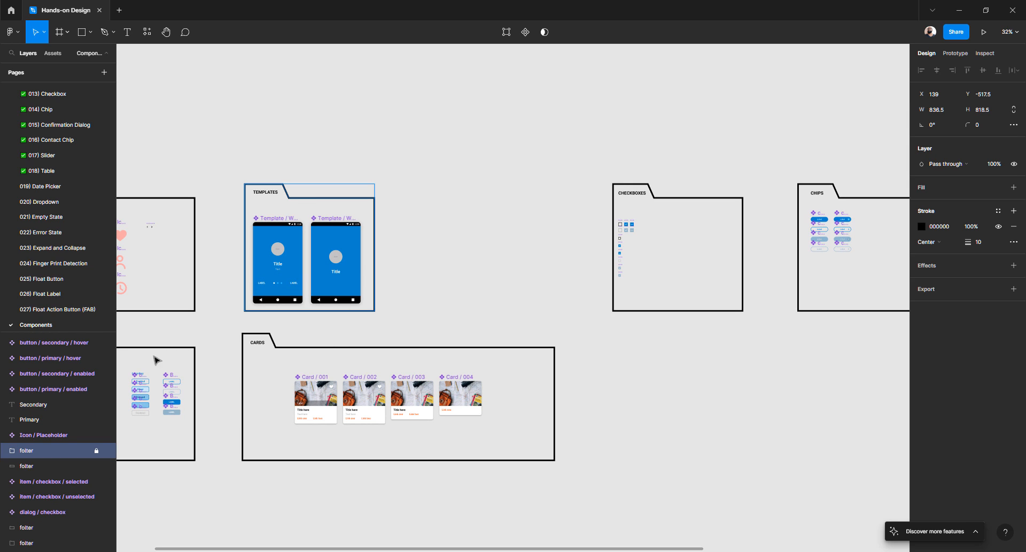
click(96, 451)
click(364, 201)
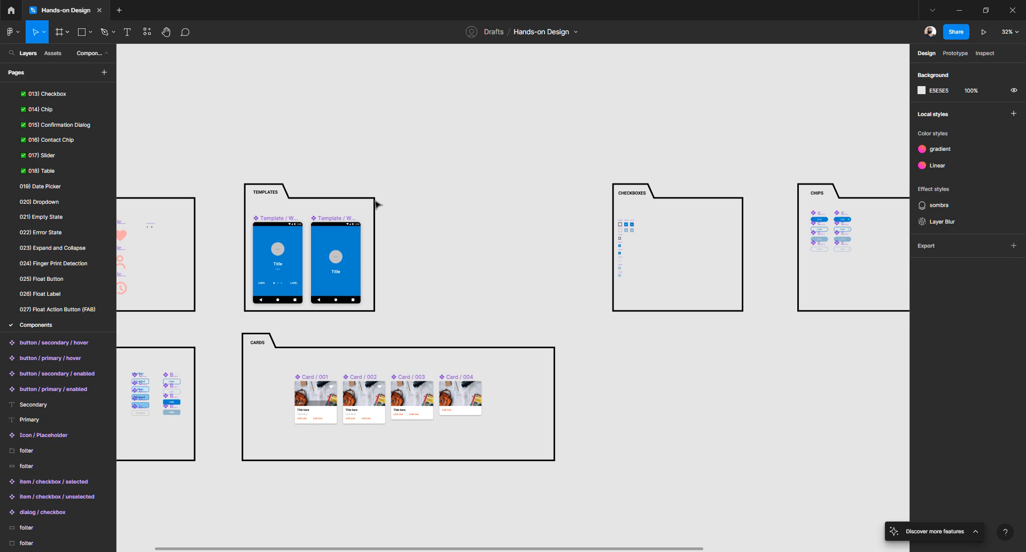
double_click(374, 201)
drag(404, 180, 556, 317)
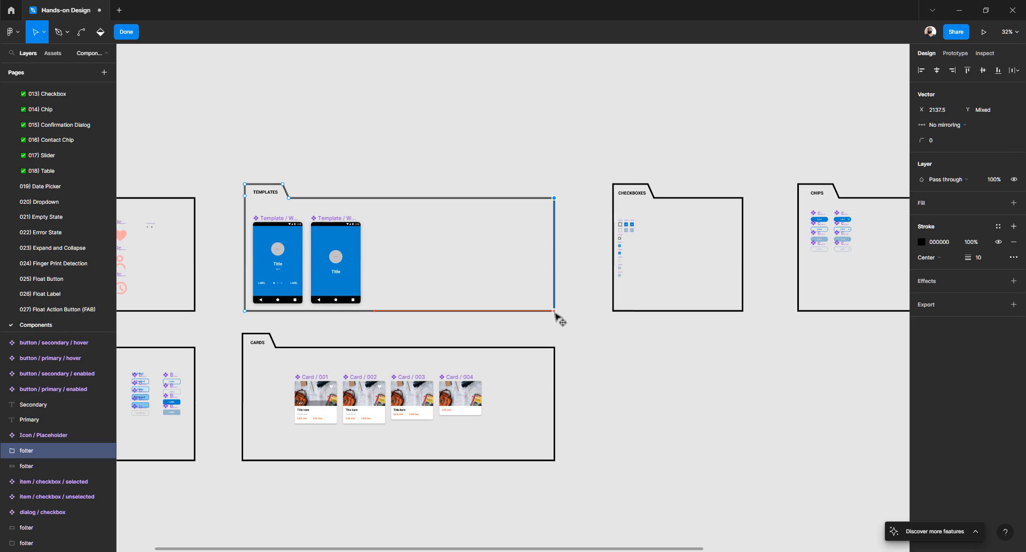
key(Escape)
click(574, 341)
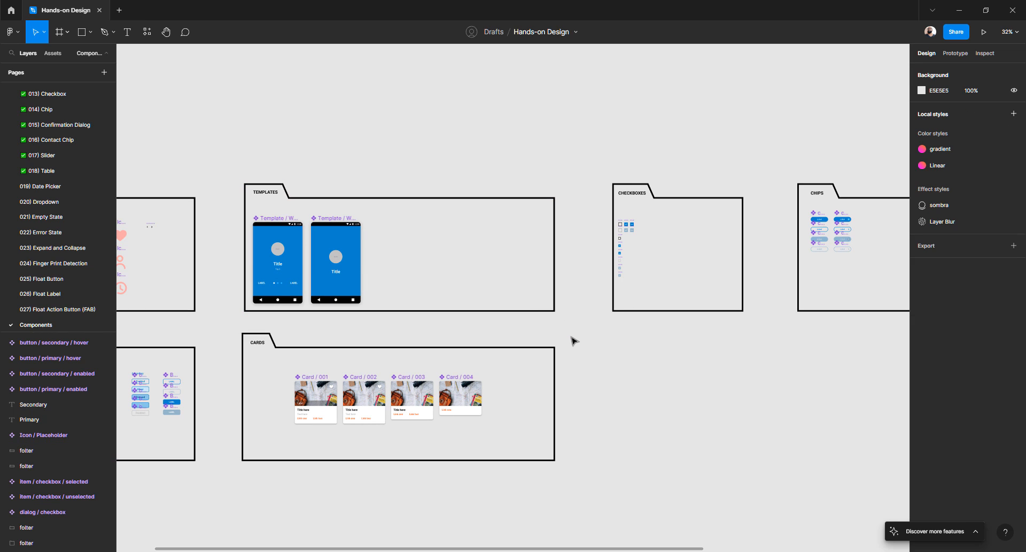
- Paste the Template / Date Picker component into the TEMPLATES folder beside the other two templates, aligning their tops and evening out the spacing
key(ctrl+v)
drag(507, 294, 380, 258)
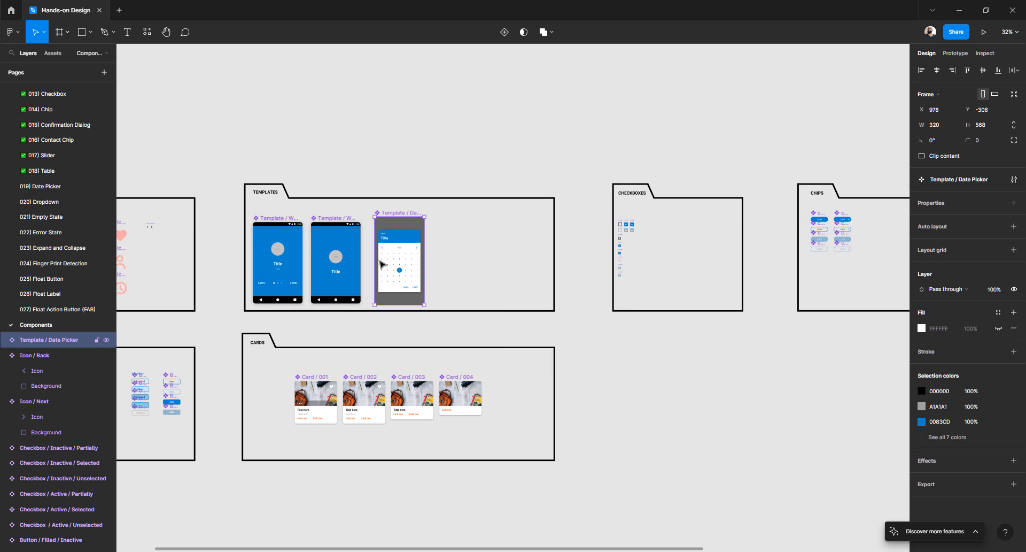
scroll(328, 264, up, 3)
click(328, 264)
shift+click(242, 263)
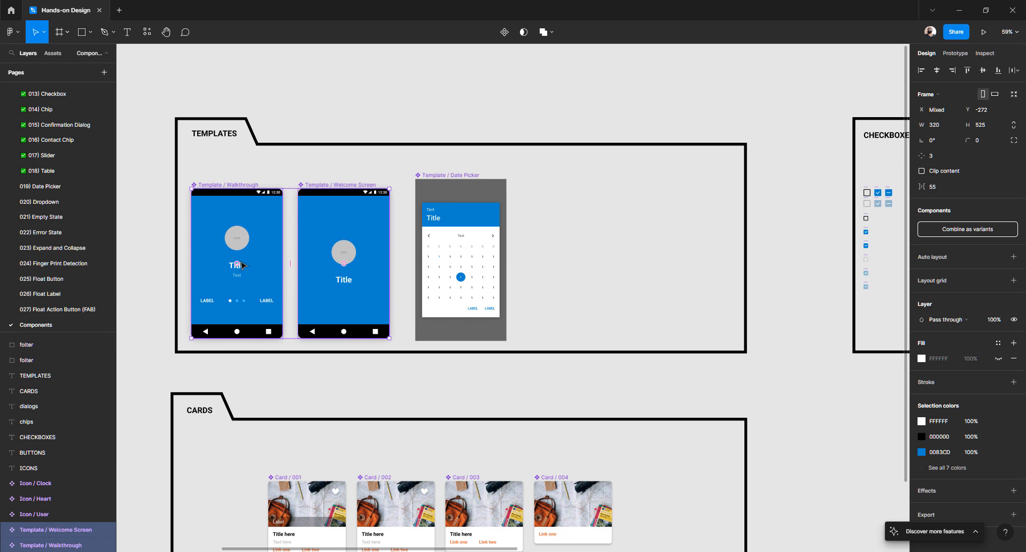
drag(242, 263, 242, 263)
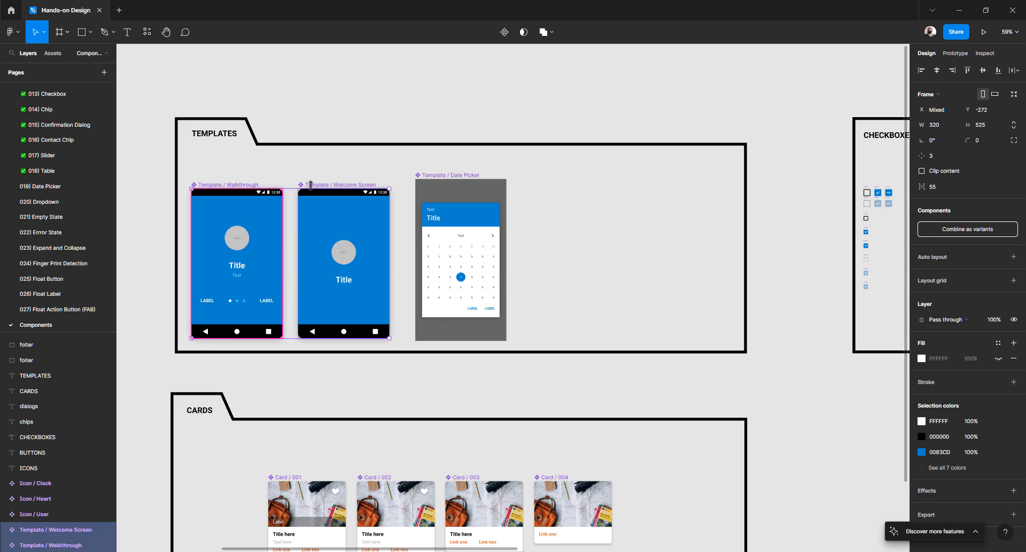
drag(313, 184, 316, 178)
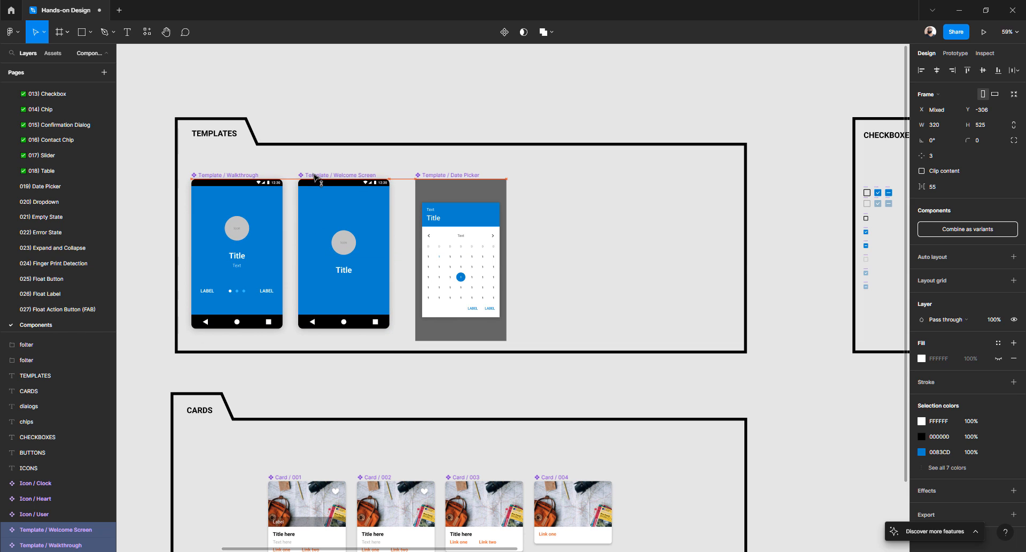
drag(453, 193, 444, 193)
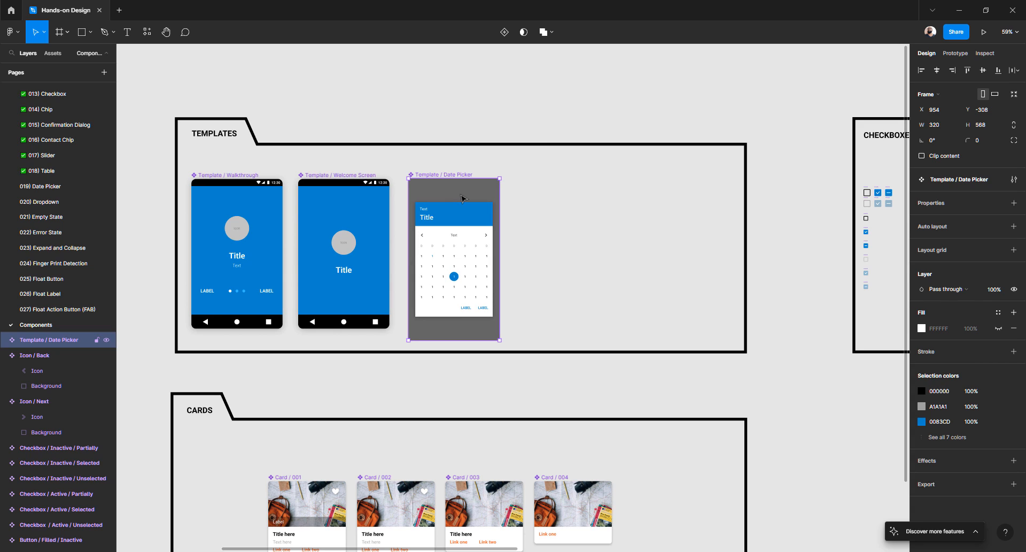
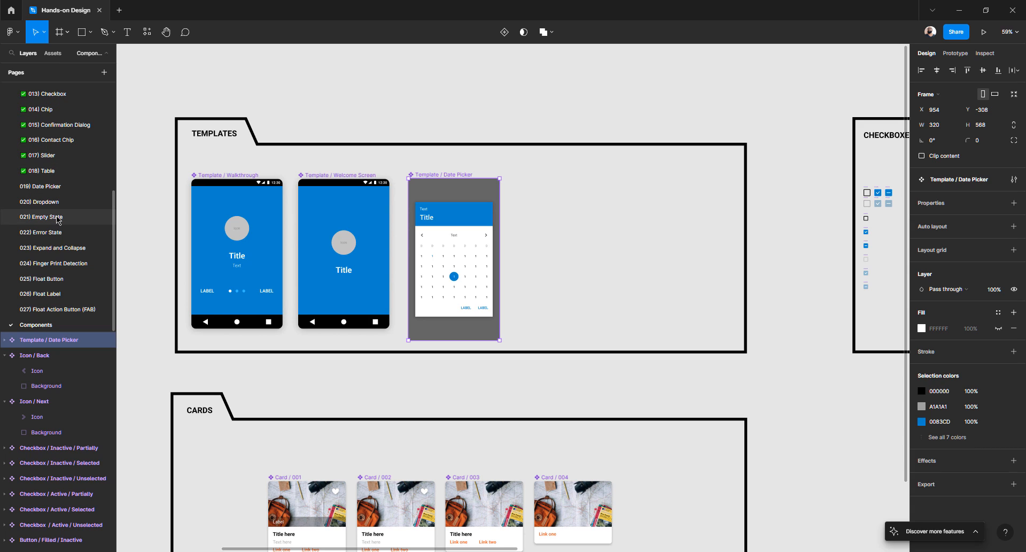
- Place an instance of the Date Picker template in the empty Templates frame of the 019) Date Picker page
click(58, 187)
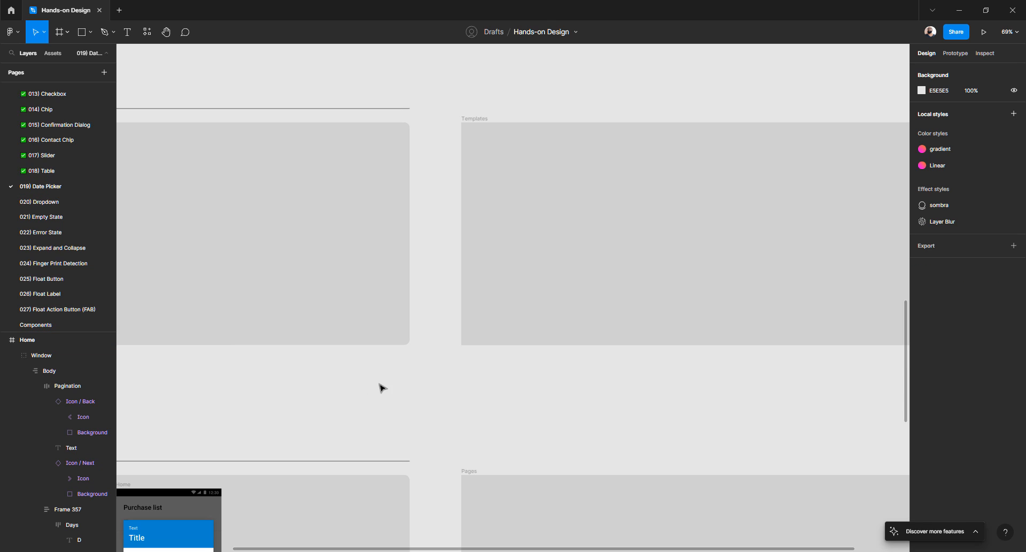
scroll(422, 376, down, 5)
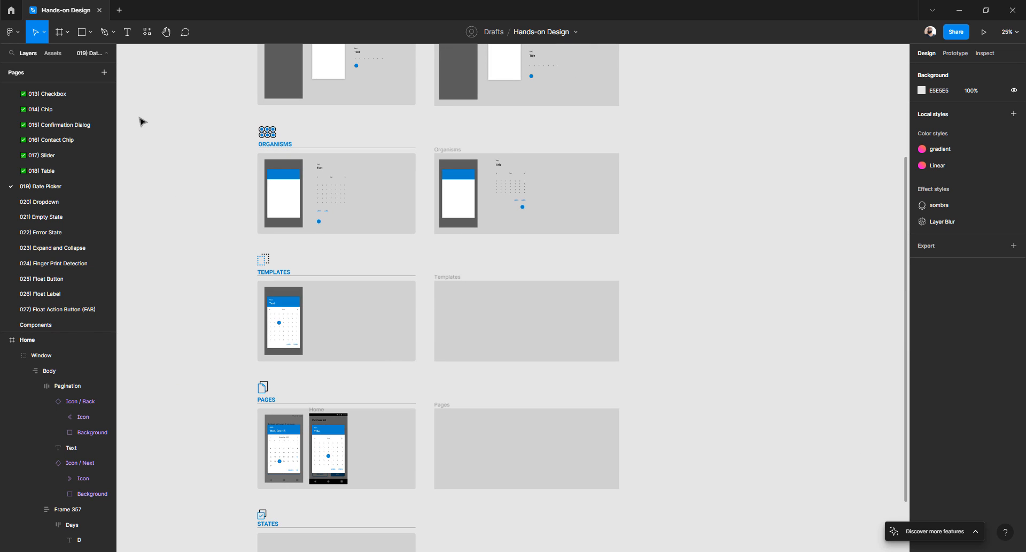
click(52, 56)
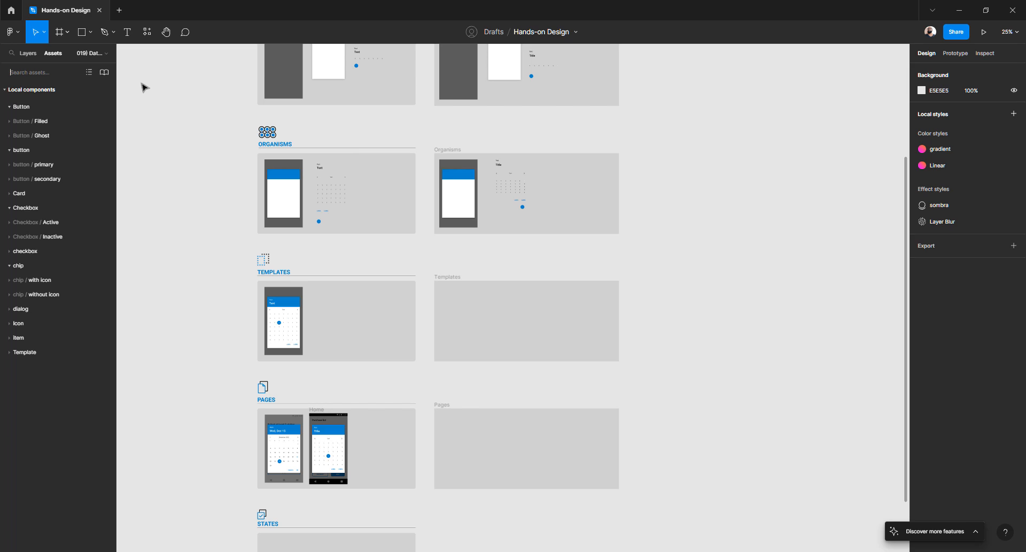
text(date)
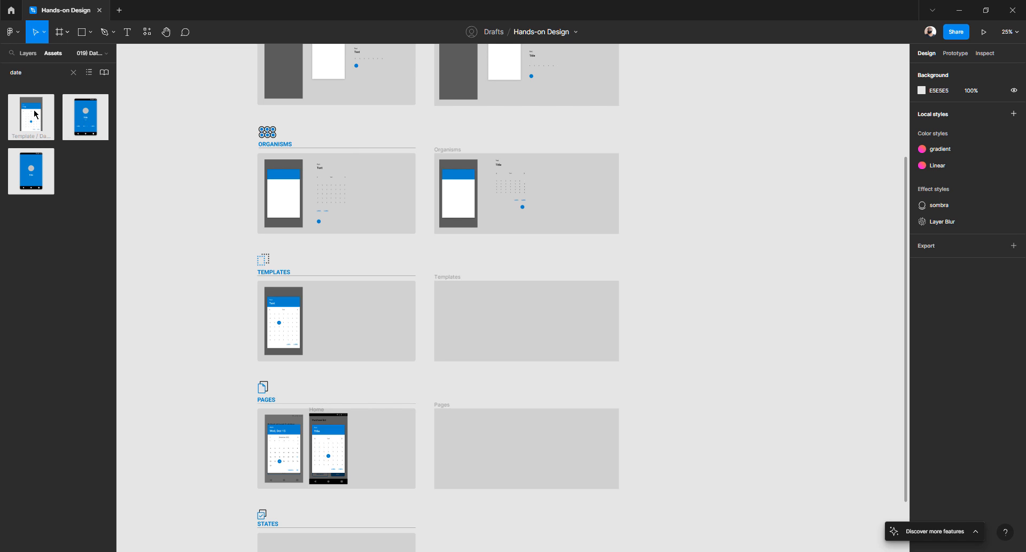
drag(35, 114, 439, 309)
scroll(463, 316, up, 2)
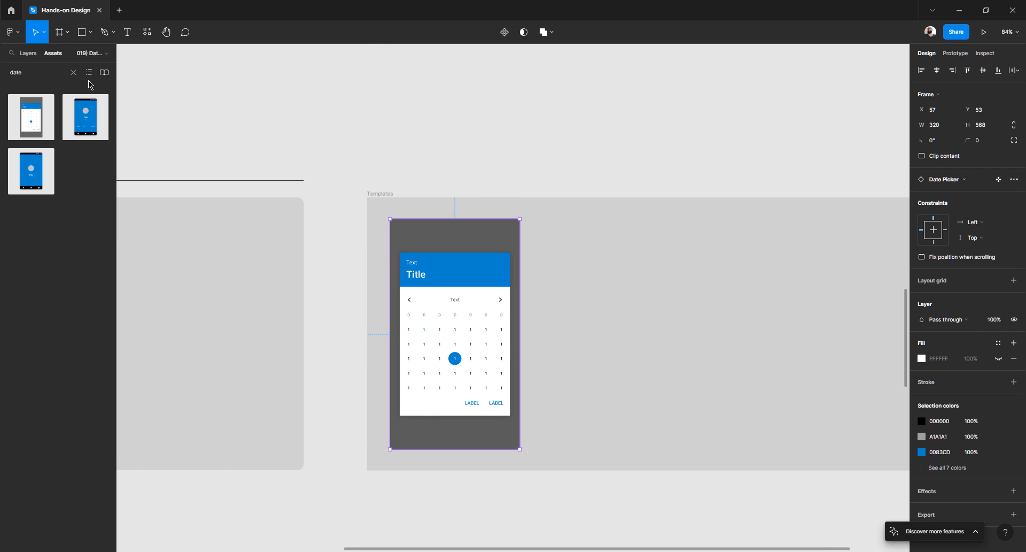
click(74, 73)
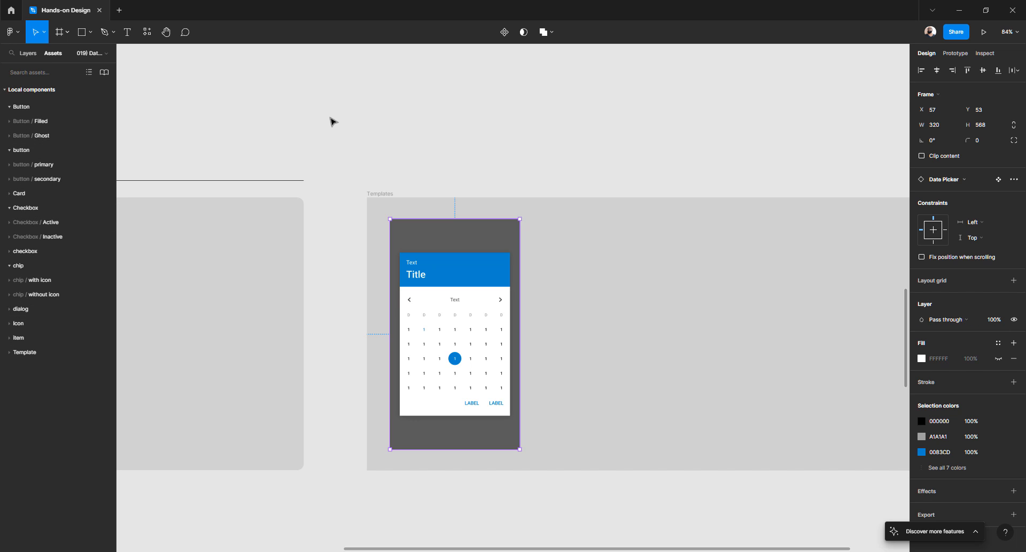
click(399, 143)
- Delete the date picker group and the dark overlay from the Home screen in the PAGES section
scroll(401, 143, down, 3)
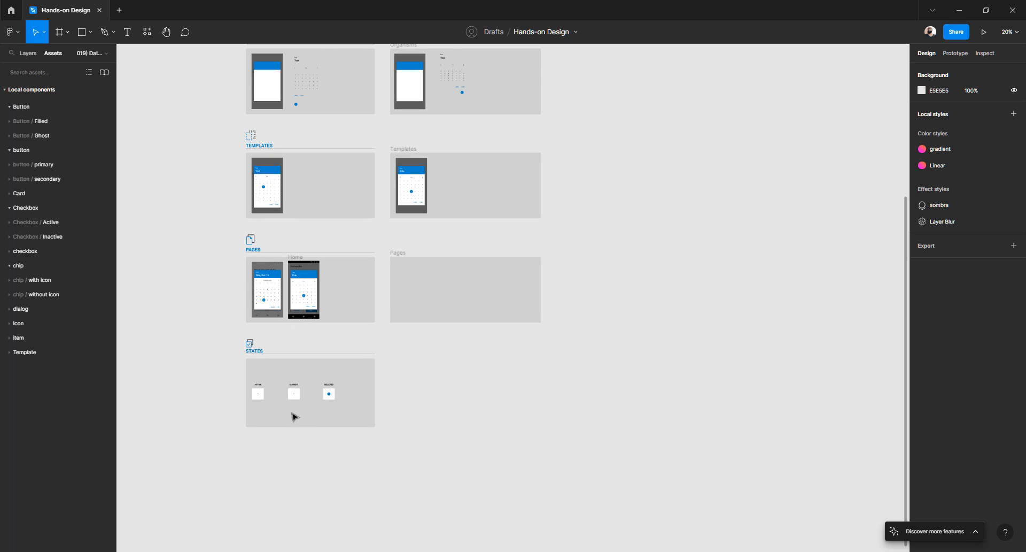
scroll(299, 289, up, 3)
click(299, 286)
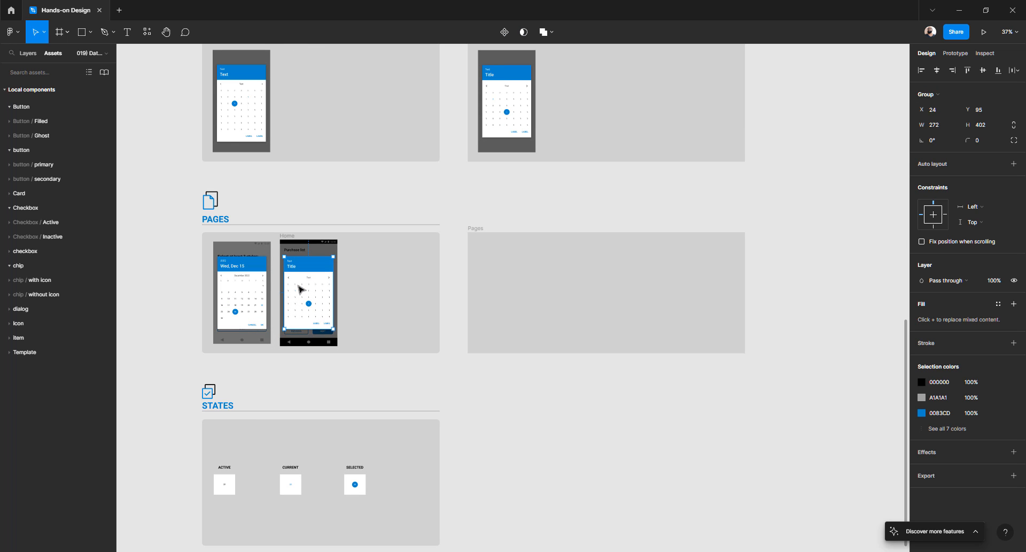
scroll(299, 289, up, 4)
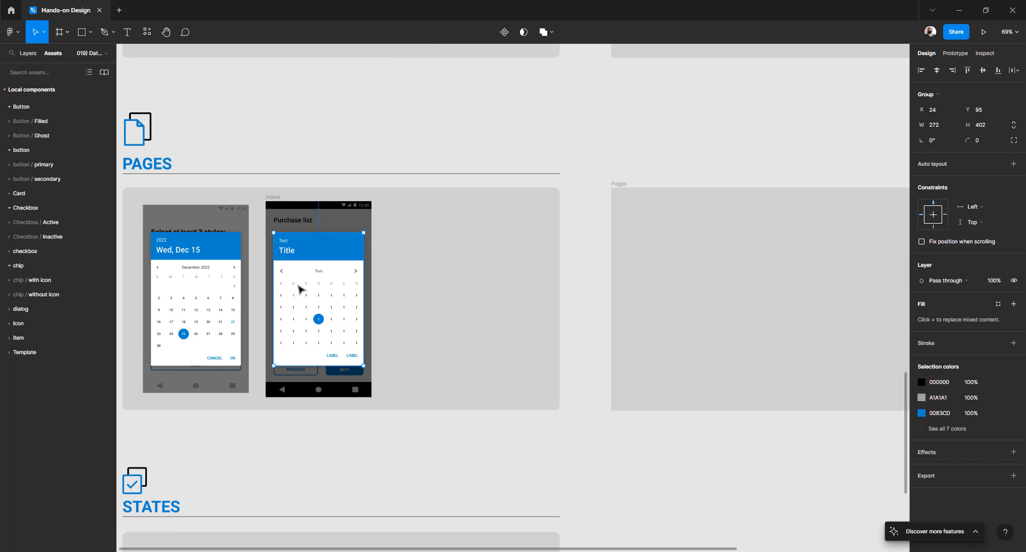
key(Delete)
click(300, 291)
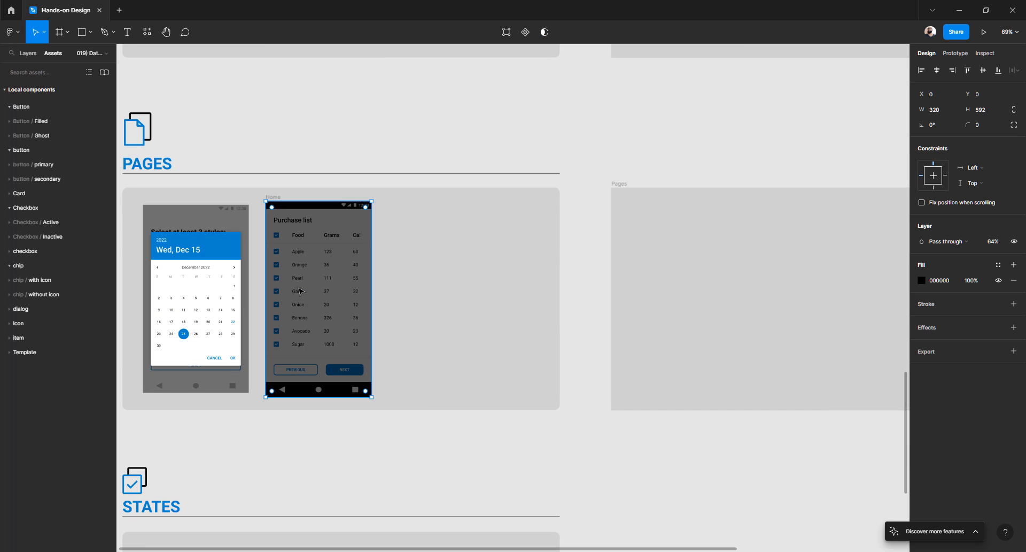
key(Delete)
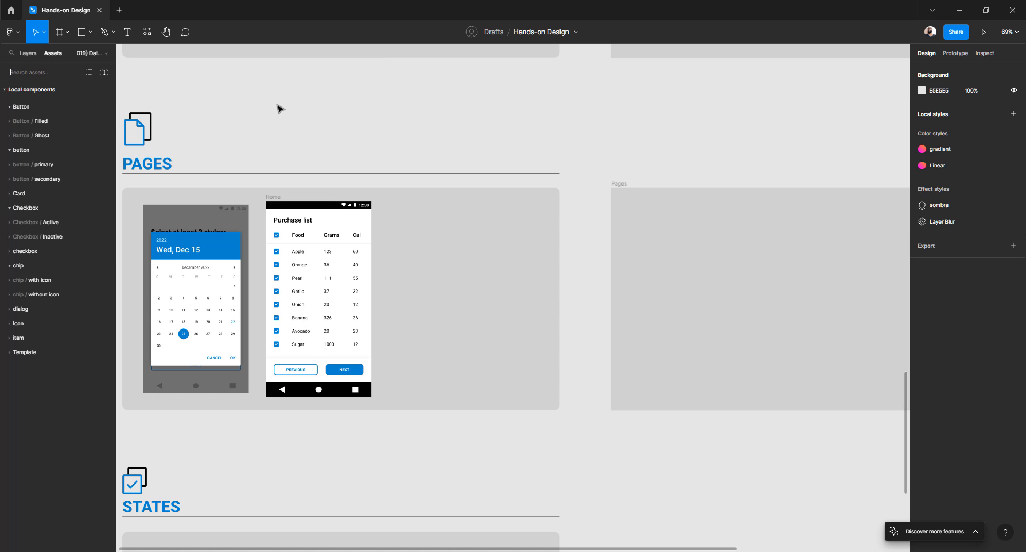
- Place a Date Picker template instance over the Home screen in the PAGES section and center it vertically
text(date)
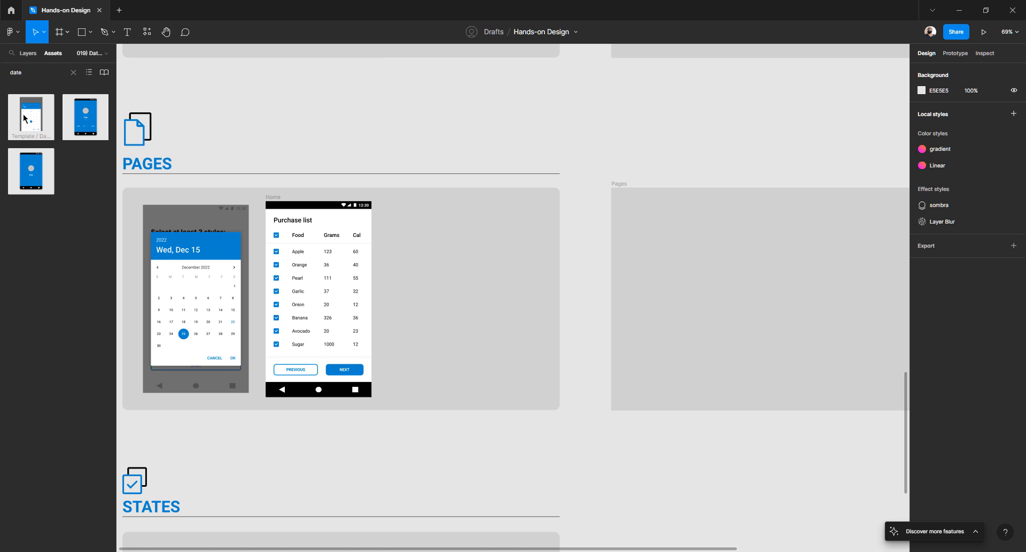
drag(135, 184, 298, 268)
scroll(298, 268, up, 3)
scroll(396, 194, left, 3)
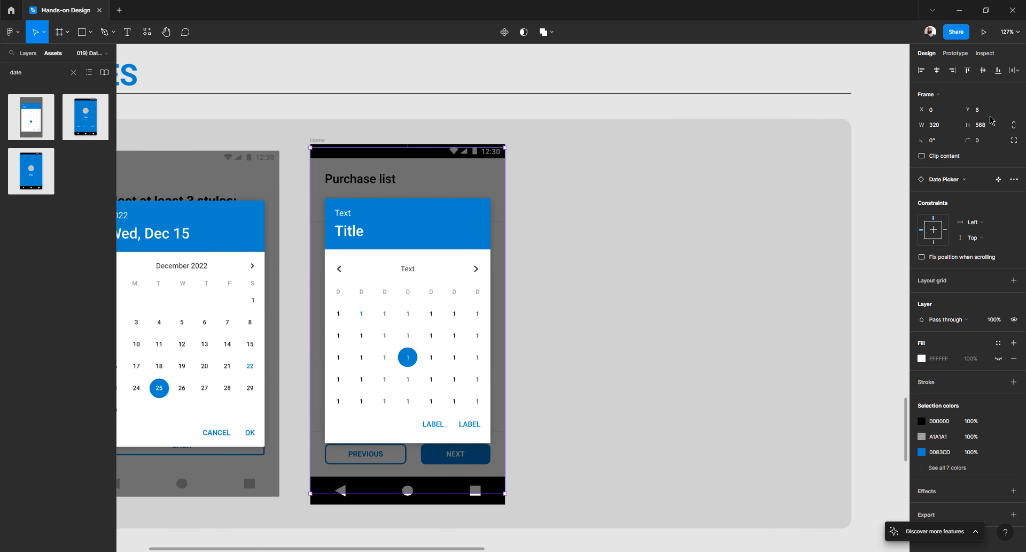
click(985, 72)
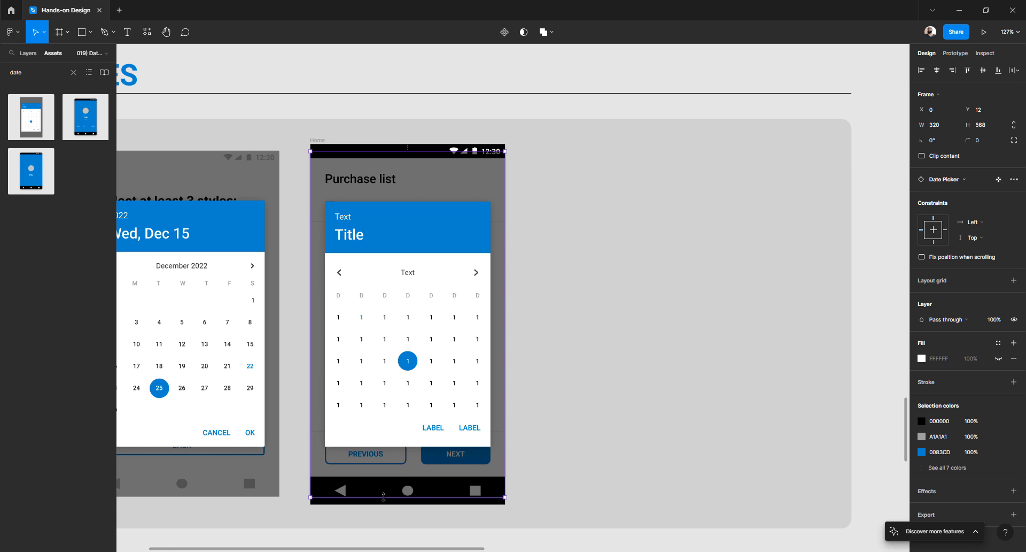
- Try to adjust the height of the Date Picker instance on the Home screen and undo the resizing
drag(383, 499, 383, 505)
key(ctrl+z)
drag(381, 448, 386, 484)
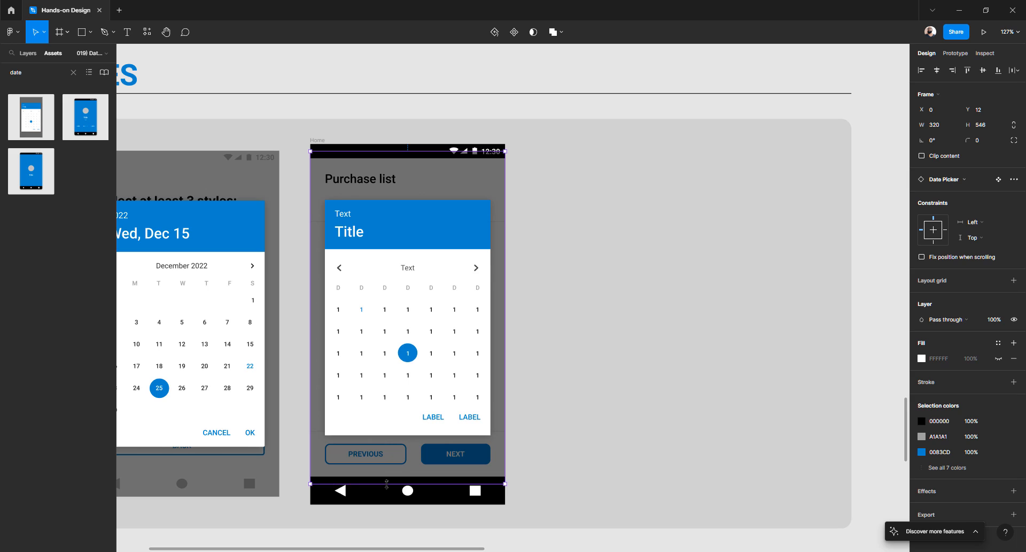
key(ctrl+z)
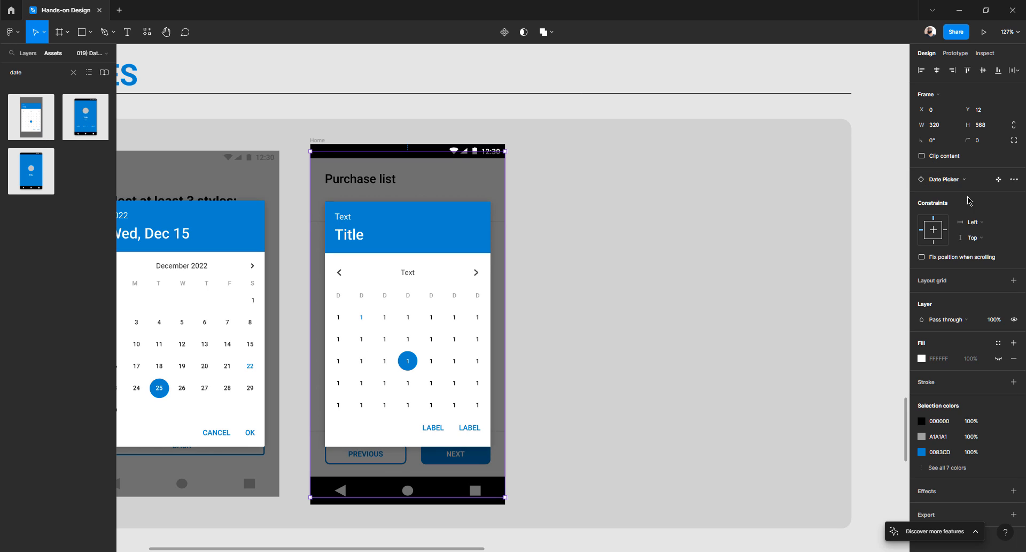
- Go to the main Template / Date Picker component, try reducing its height, and undo the resize
click(998, 181)
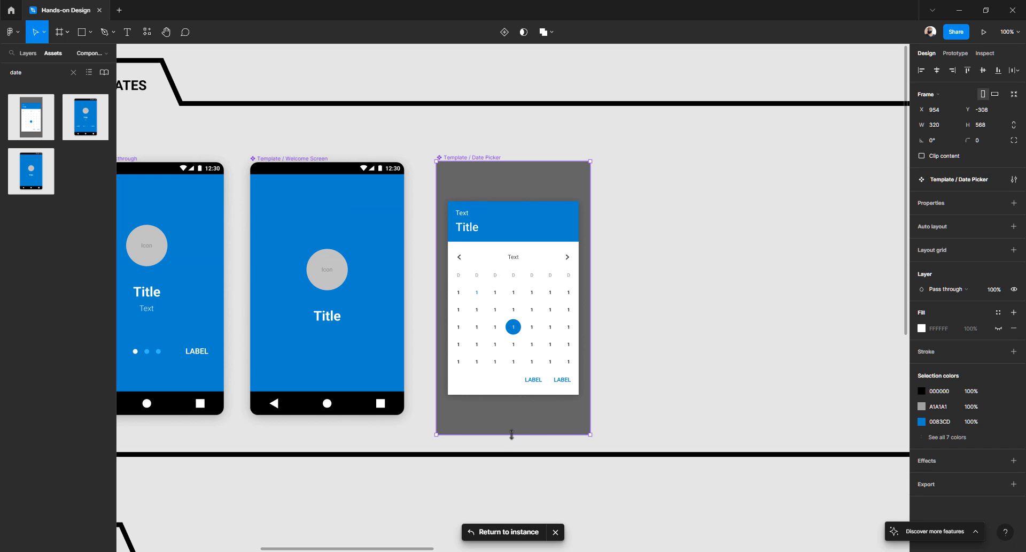
drag(511, 434, 509, 416)
key(ctrl+z)
click(510, 317)
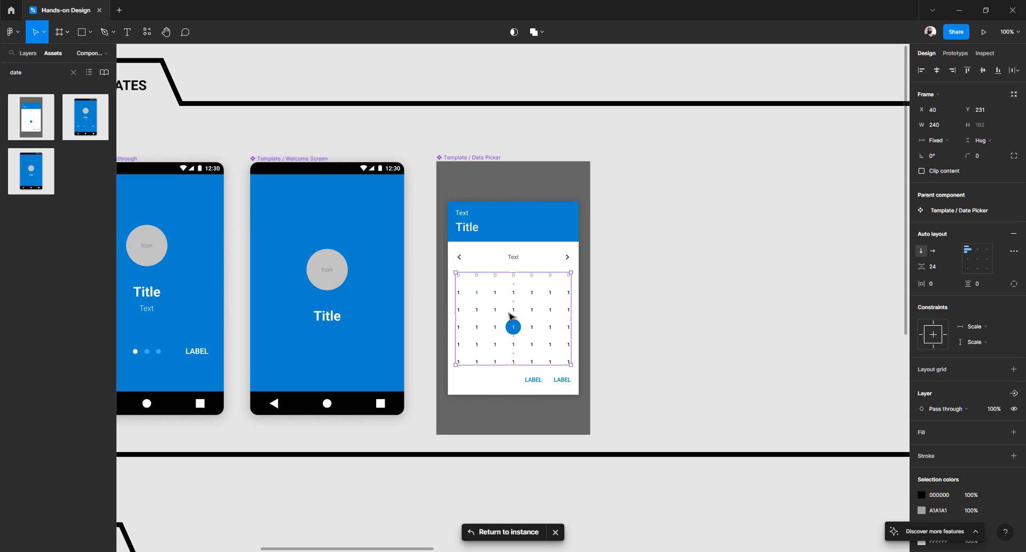
click(470, 503)
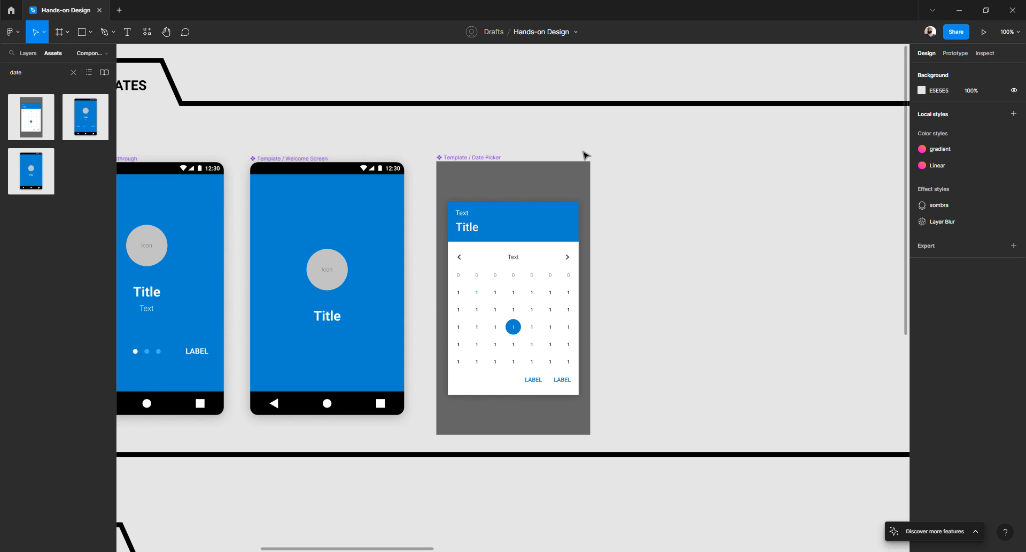
click(531, 202)
click(623, 202)
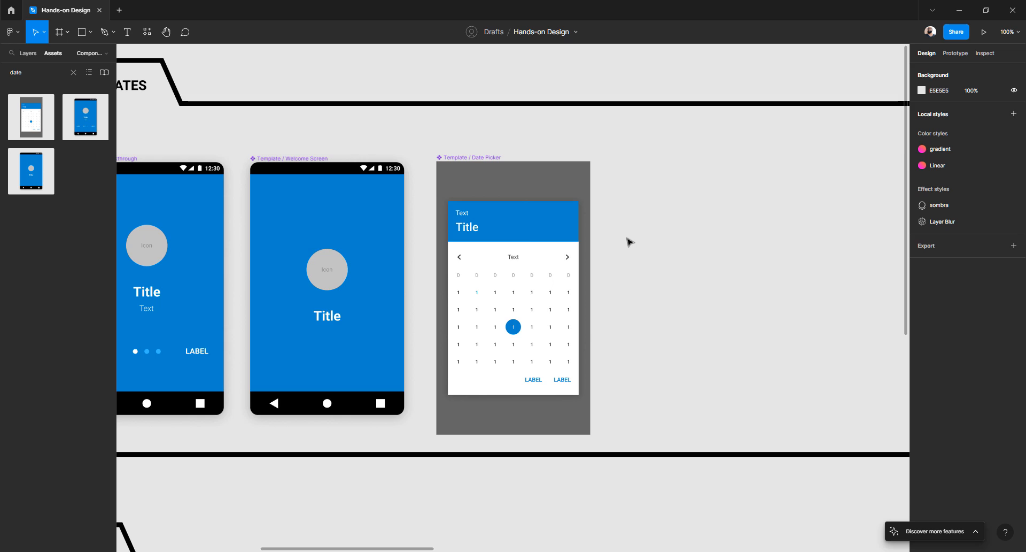
- Lock the outline of the TEMPLATES folder on the Components page
scroll(628, 238, down, 5)
click(427, 172)
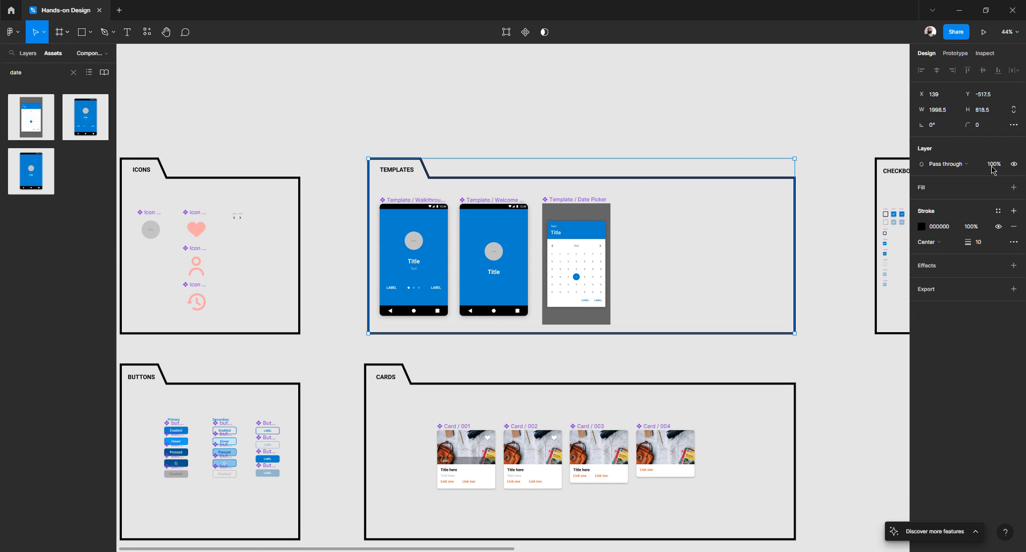
click(22, 55)
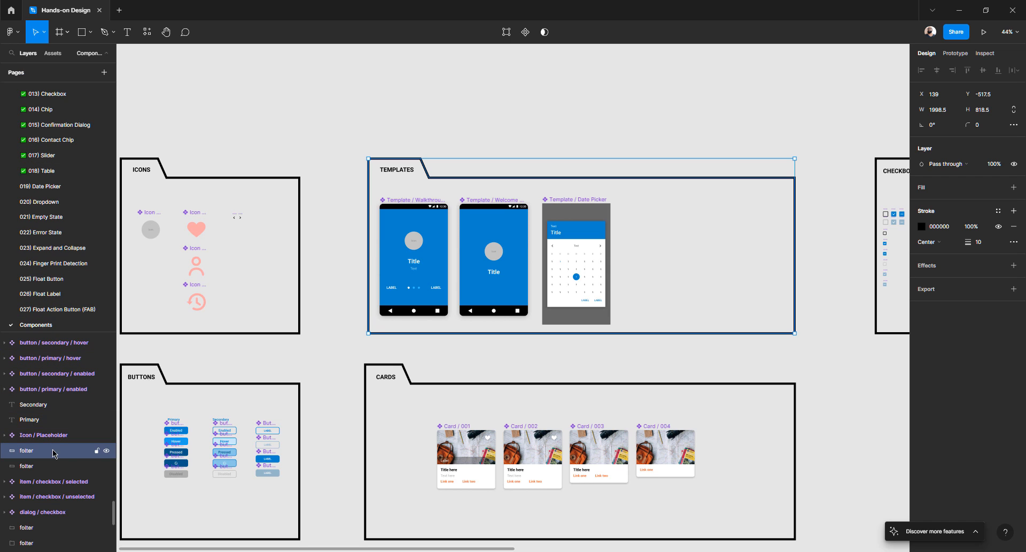
click(97, 451)
click(502, 134)
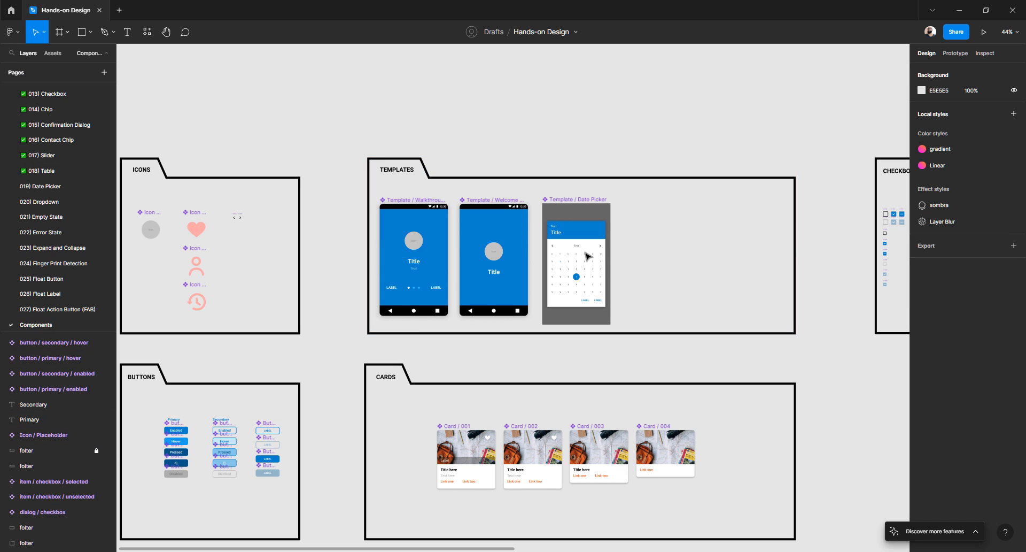
- Group all calendar dialog elements inside the main Template / Date Picker component, leaving out the dark overlay
scroll(577, 251, up, 5)
click(558, 225)
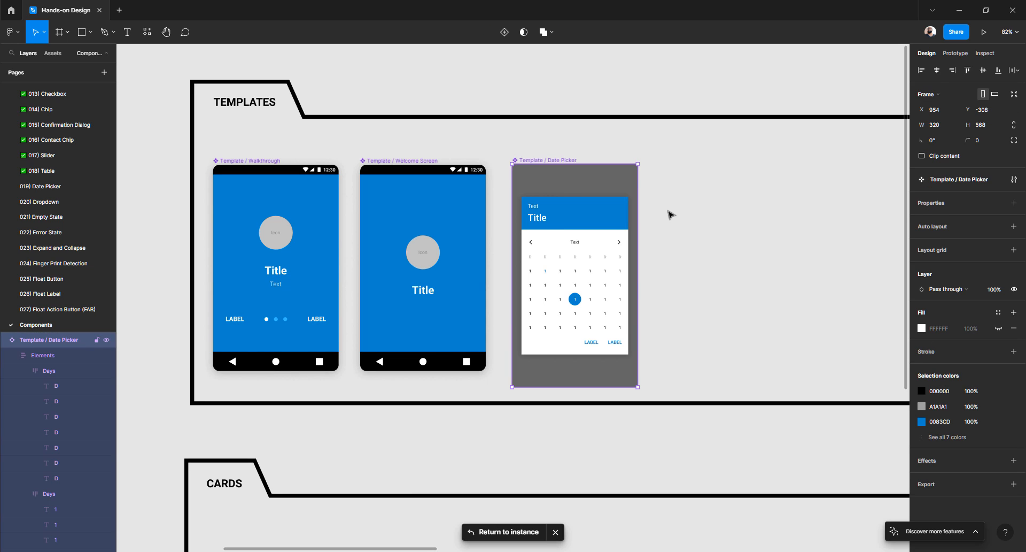
click(659, 348)
click(592, 328)
double_click(590, 326)
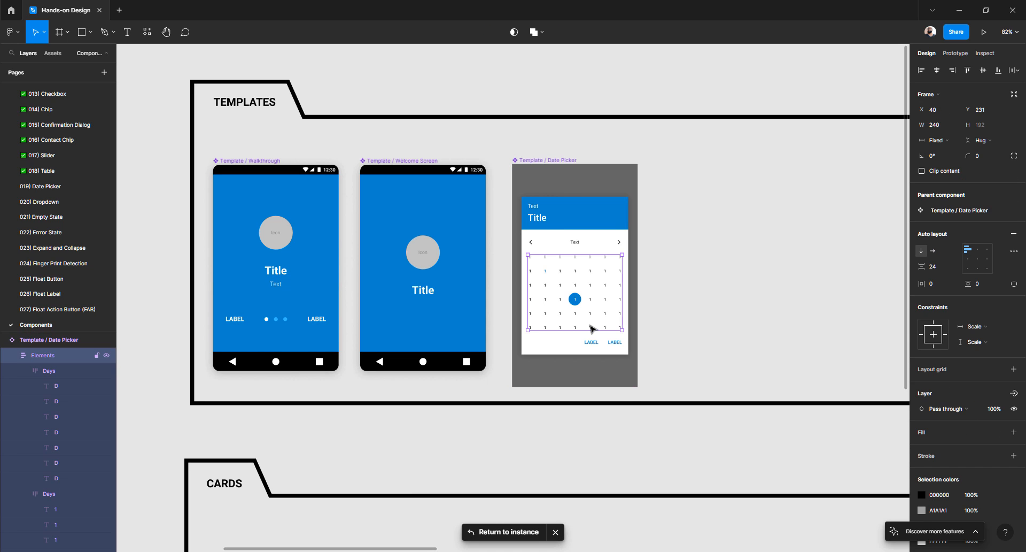
click(638, 317)
scroll(589, 344, up, 2)
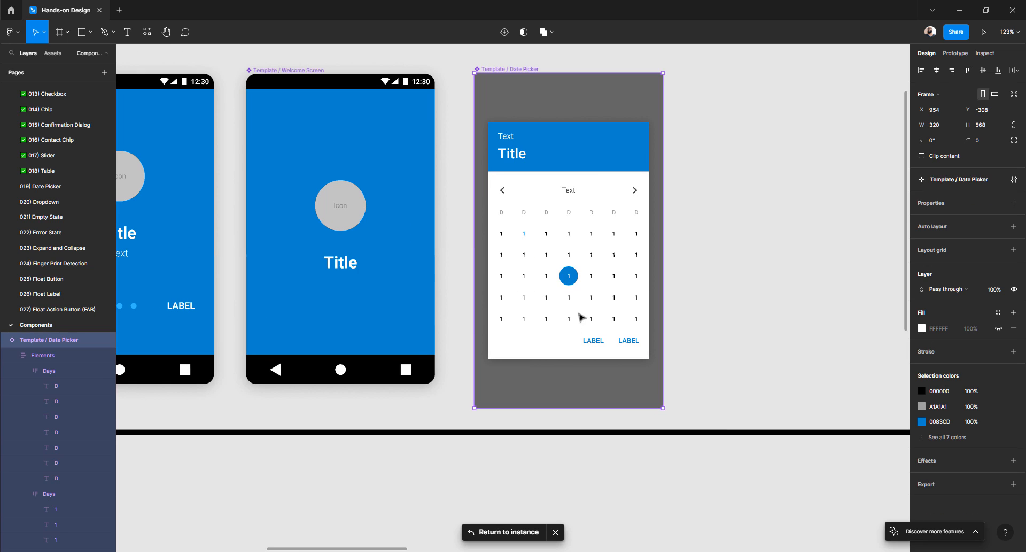
drag(708, 361, 528, 113)
key(Escape)
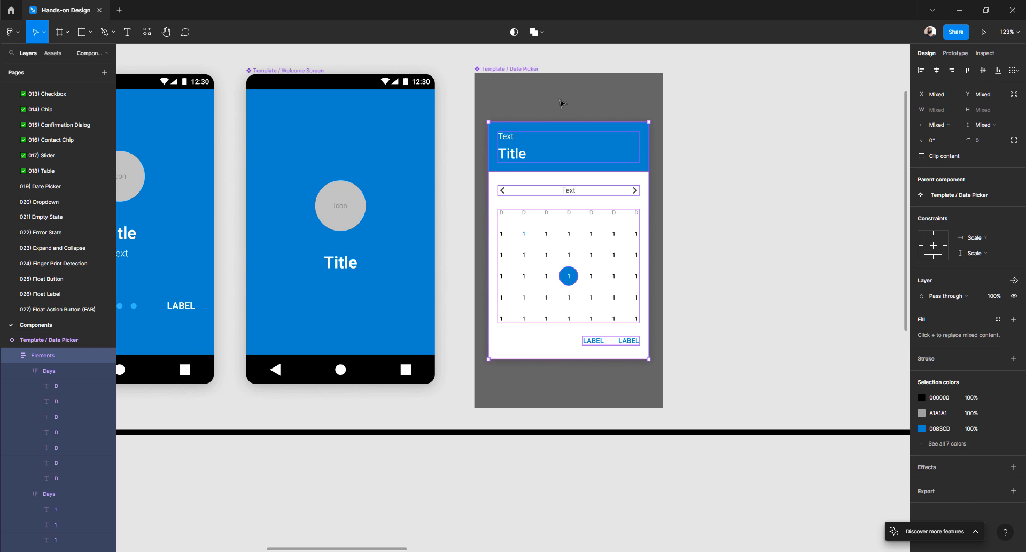
key(ctrl+g)
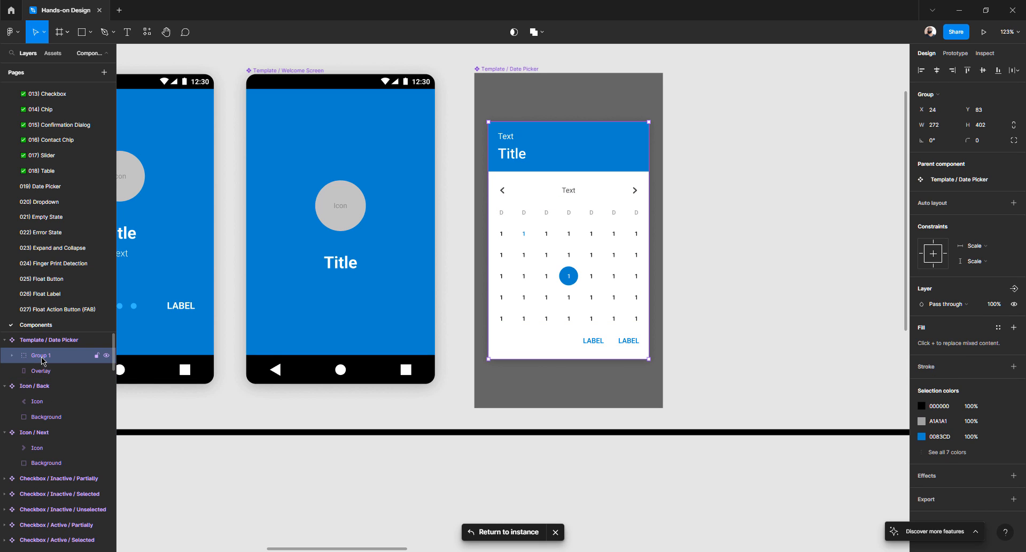
- Rename the new dialog group in the Date Picker component as Window
double_click(41, 355)
text(Window)
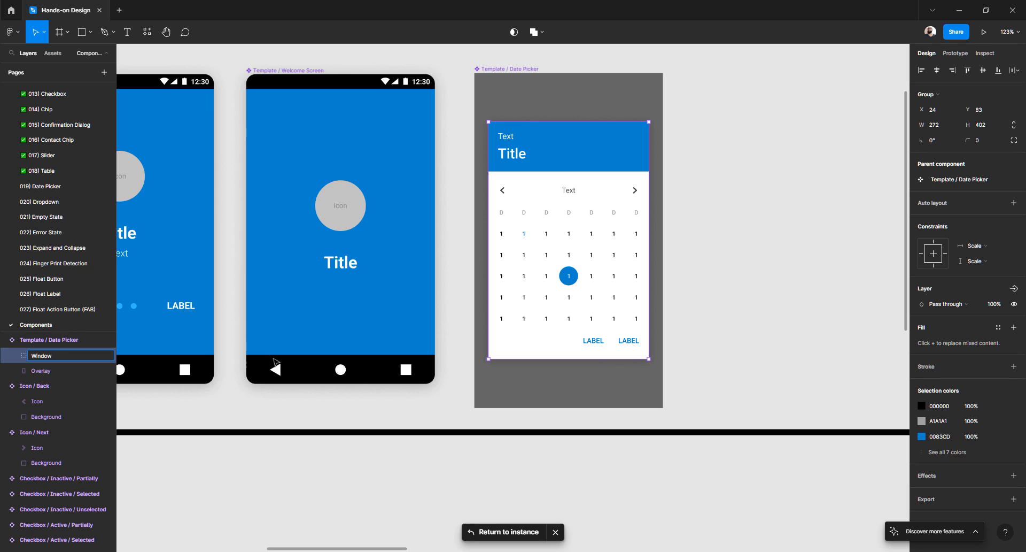
key(Return)
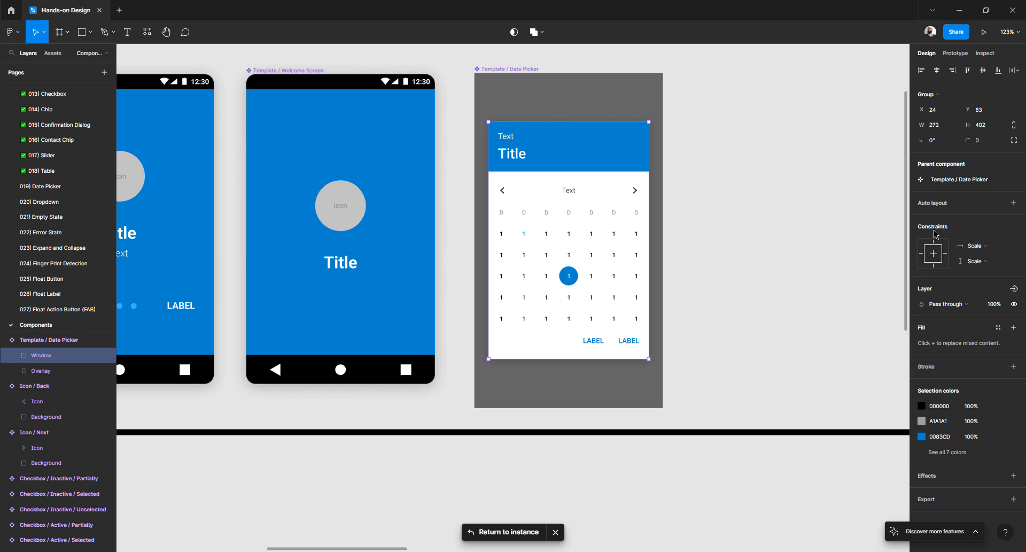
- Set the Window group's constraints to Left and right horizontally and Top and bottom vertically
click(987, 247)
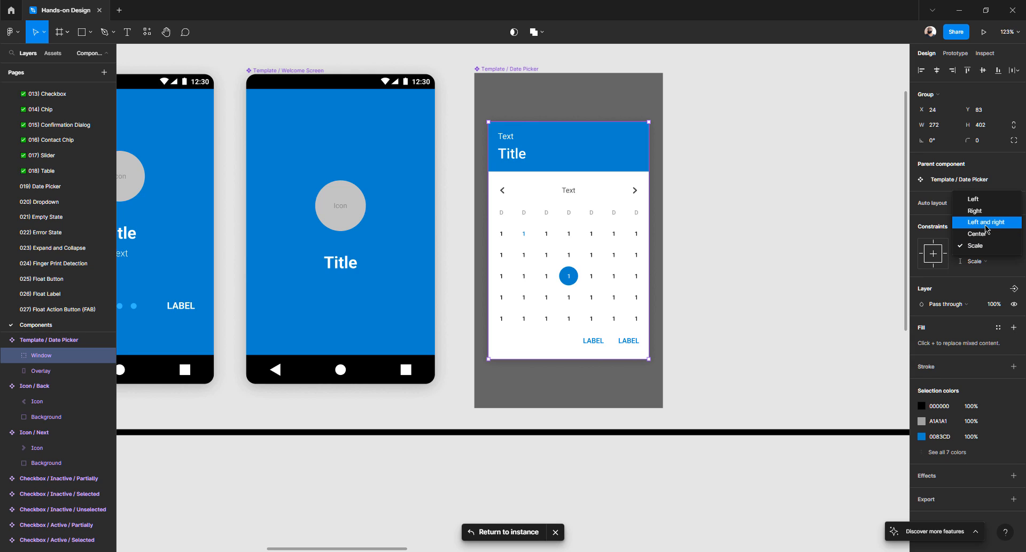
click(987, 223)
click(984, 264)
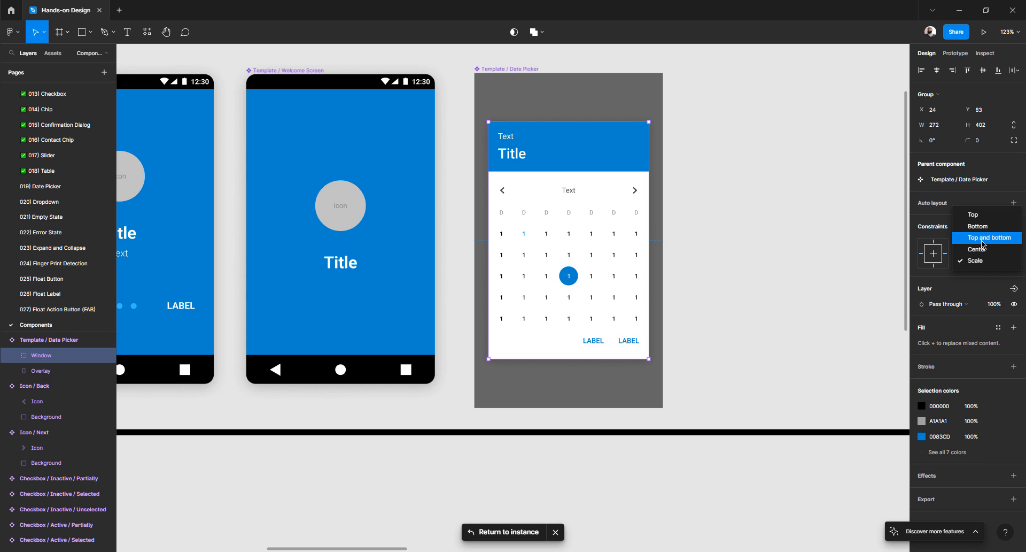
click(982, 238)
click(793, 263)
- Try increasing the Template / Date Picker component's height to 599 and undo the resize
click(599, 392)
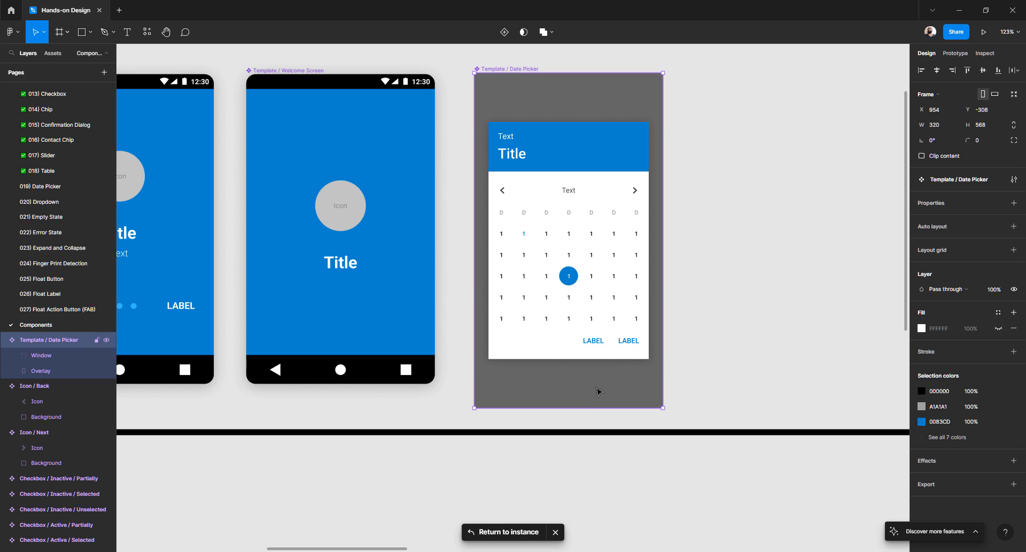
drag(578, 408, 596, 427)
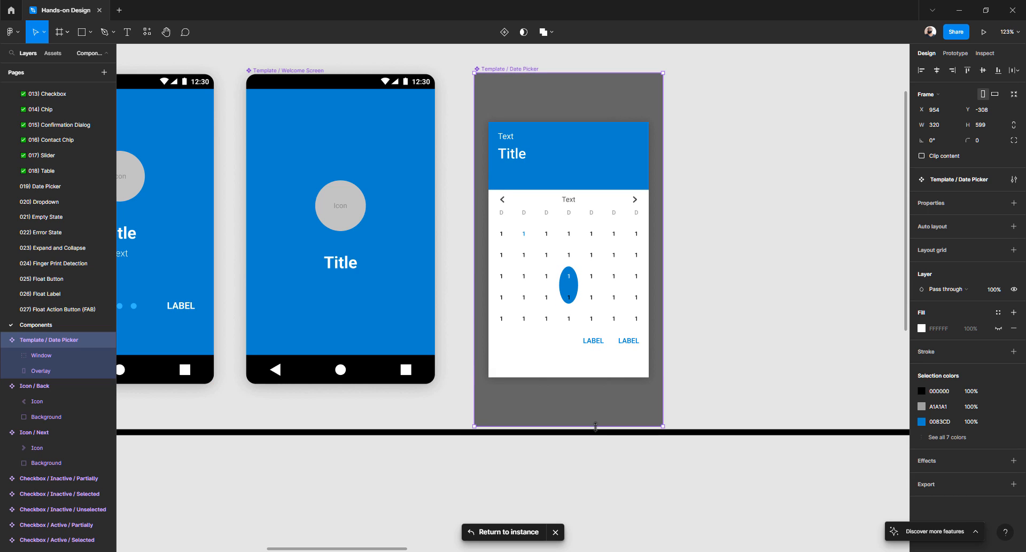
key(ctrl+z)
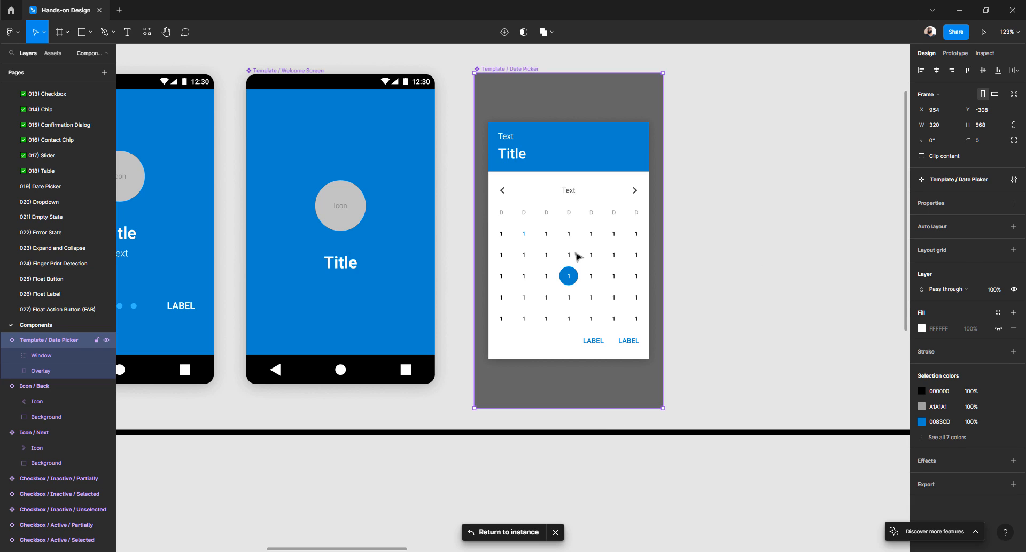
- Change the Window group's constraints so the dialog keeps its size and stays centered within the Date Picker component
click(577, 256)
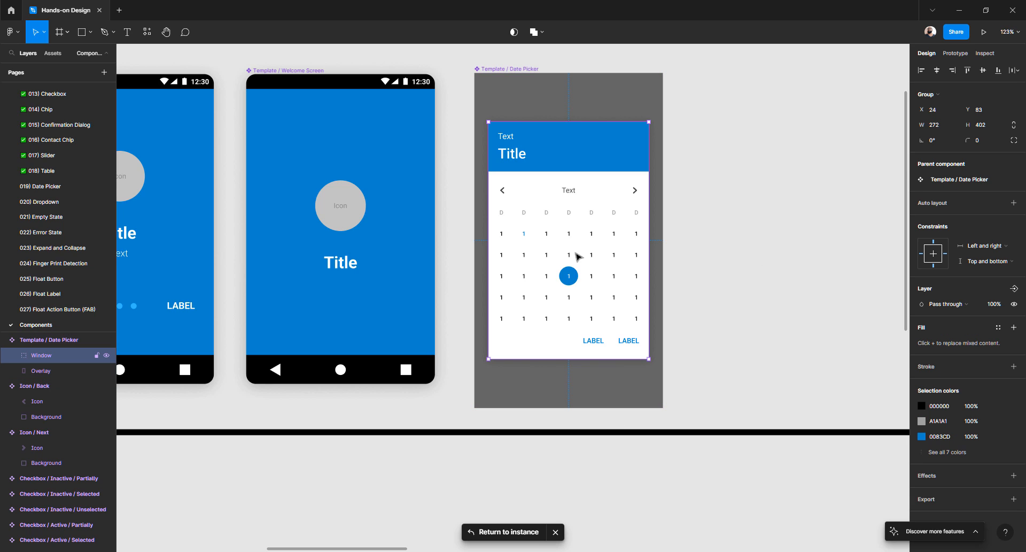
click(935, 253)
click(936, 252)
click(764, 299)
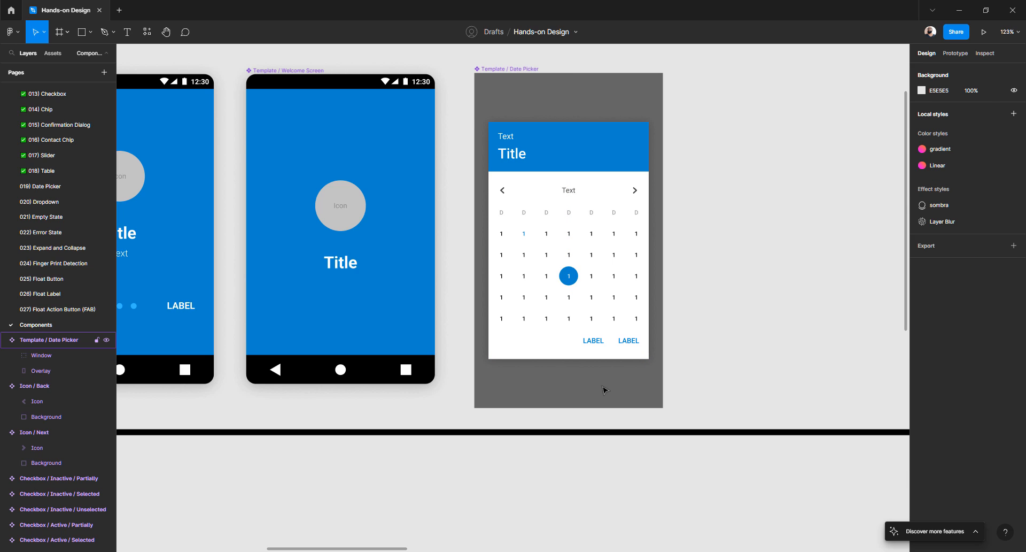
- Test the height resizing of the main Date Picker component and return to its instance on the Home screen
click(604, 389)
mouse_move(588, 407)
mouse_down()
mouse_move(590, 334)
mouse_move(600, 508)
mouse_move(598, 351)
mouse_move(605, 453)
mouse_move(605, 380)
mouse_move(603, 408)
mouse_up()
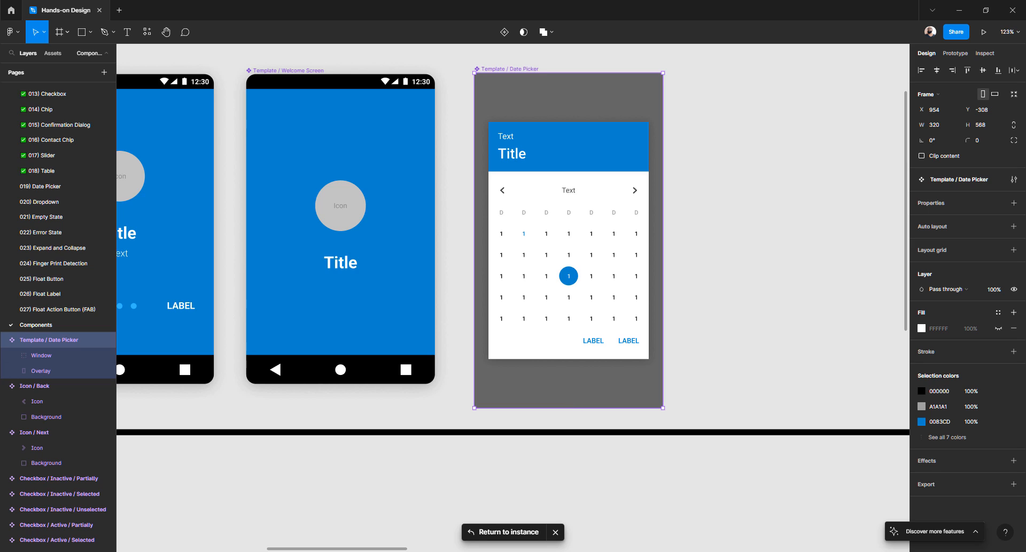
click(488, 533)
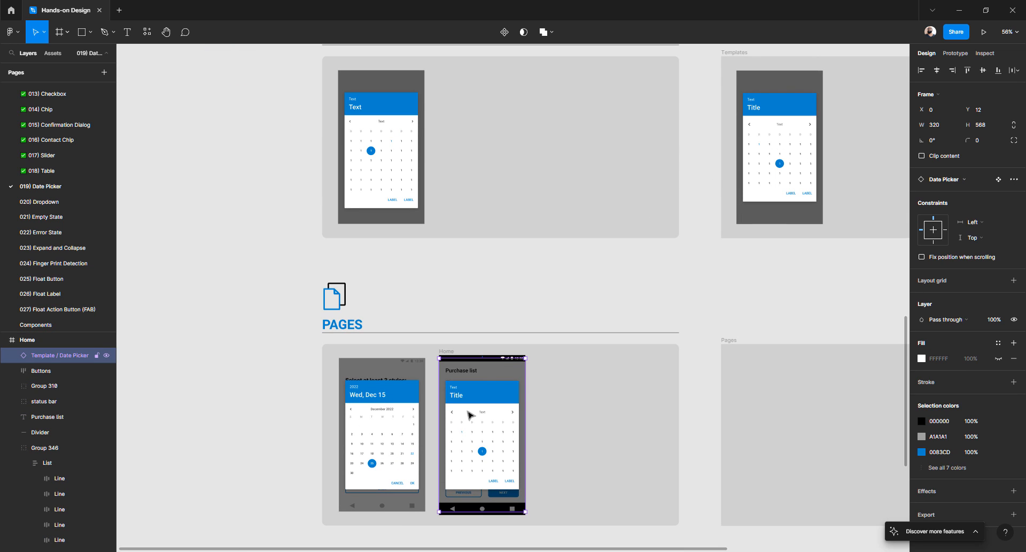
- Try stretching the height of the Date Picker instance in the Templates frame and undo the resize
scroll(546, 296, right, 3)
click(628, 214)
key(shift+2)
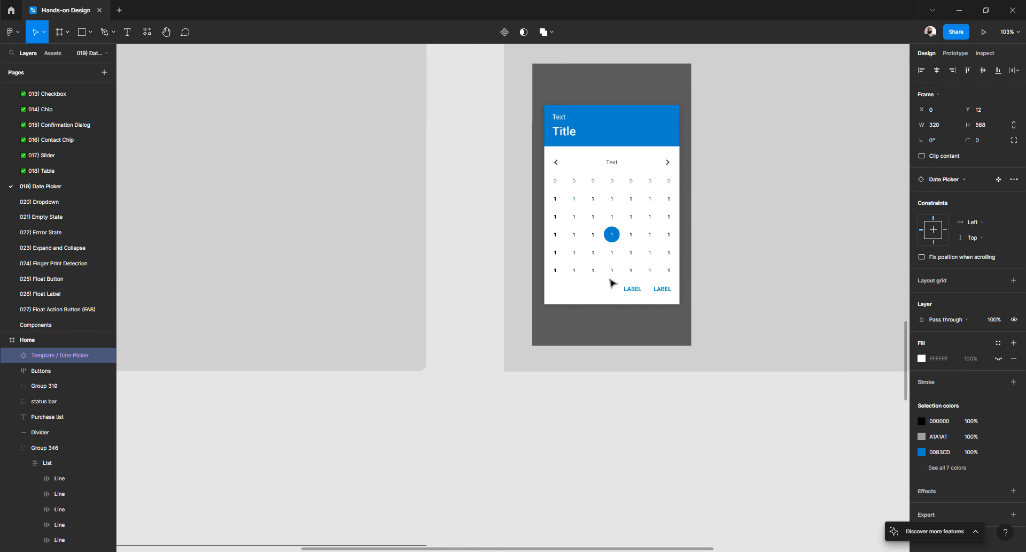
drag(578, 345, 578, 469)
key(ctrl+z)
- Stretch the Date Picker instance in PAGES to cover the full Home screen, with Y 0 and a height of 592
scroll(474, 332, down, 5)
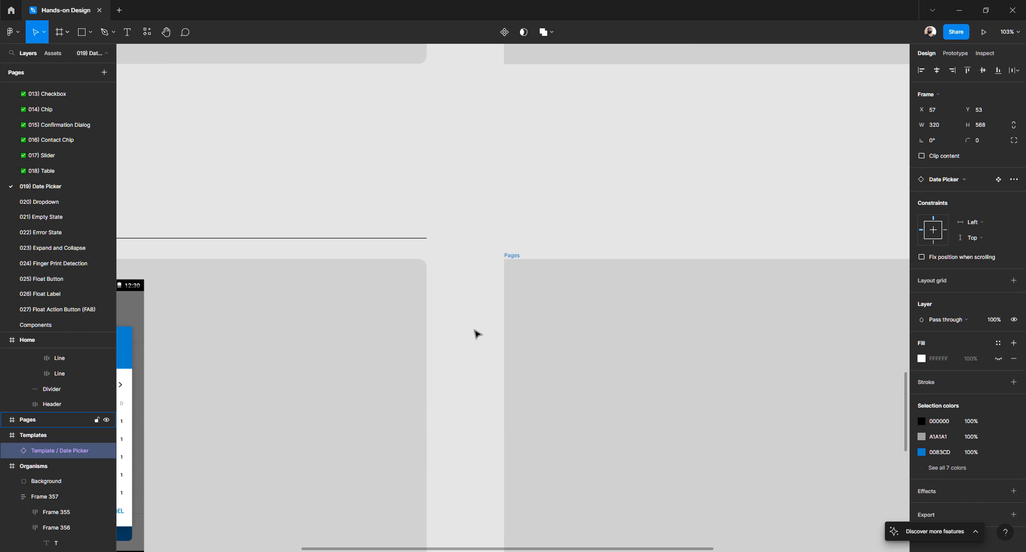
scroll(470, 333, left, 4)
scroll(470, 332, down, 1)
scroll(470, 332, left, 1)
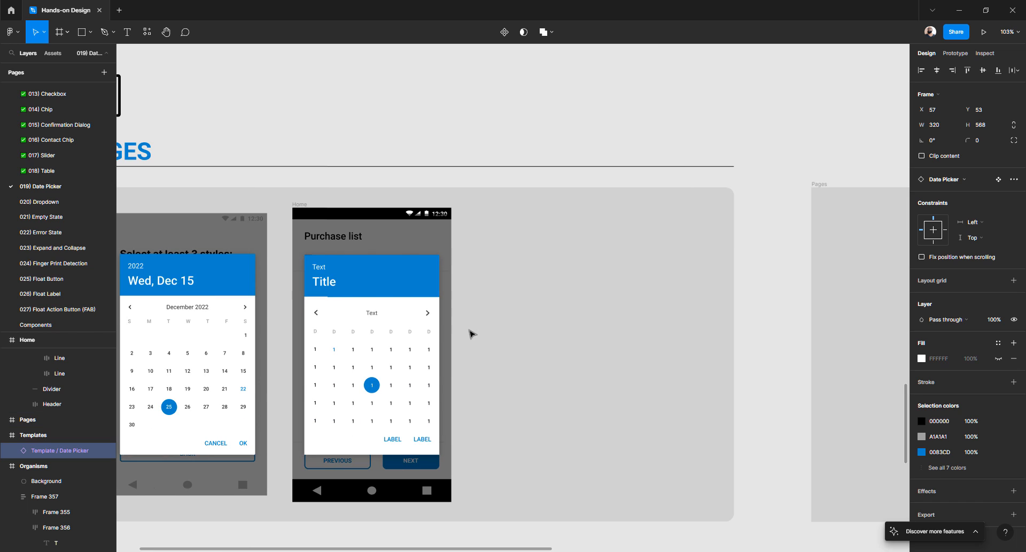
click(369, 476)
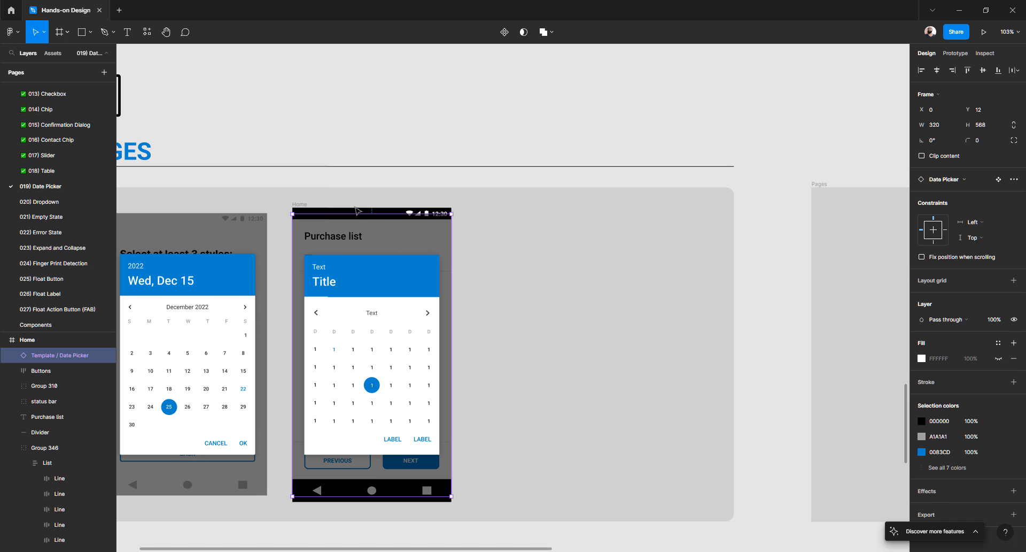
drag(355, 214, 359, 208)
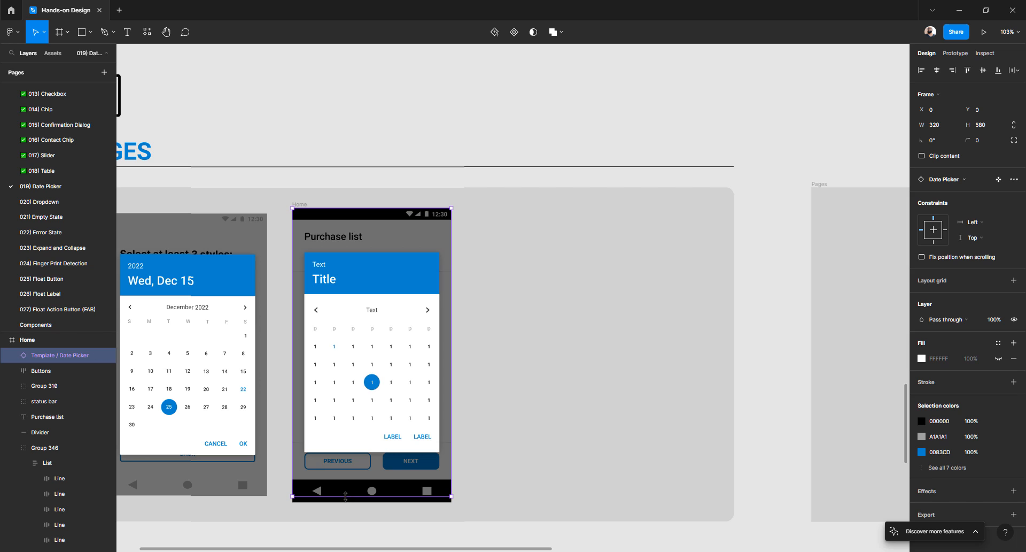
drag(345, 496, 345, 501)
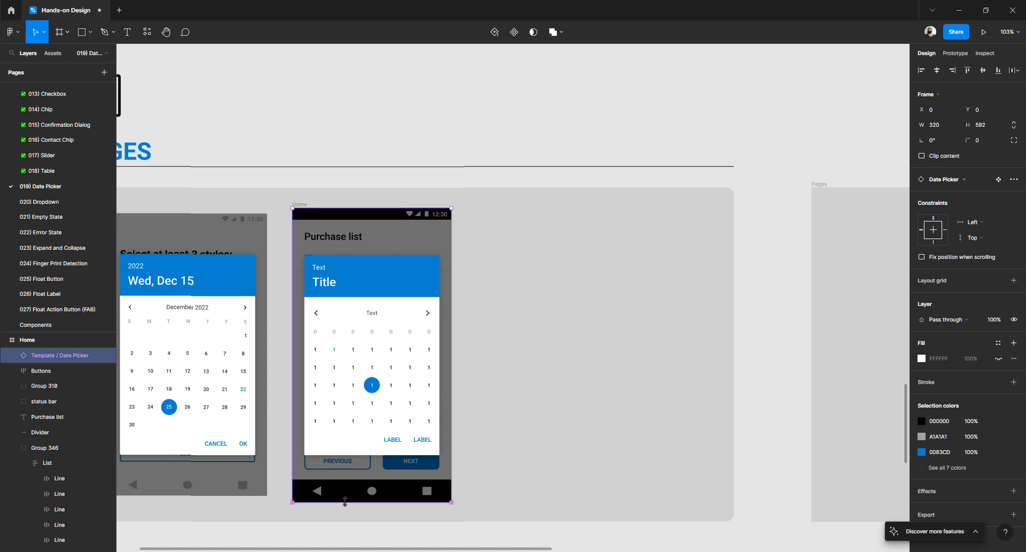
click(475, 126)
- Fill in the header of the Home screen's date picker with the year 2022 and the title "Wed, Dec 15"
scroll(475, 131, left, 4)
scroll(544, 277, up, 6)
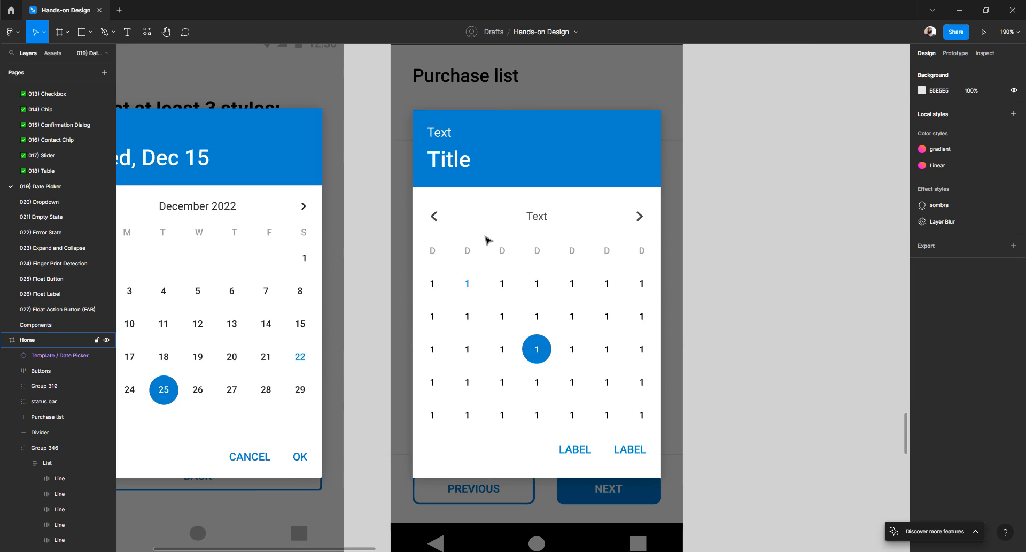
scroll(485, 236, down, 2)
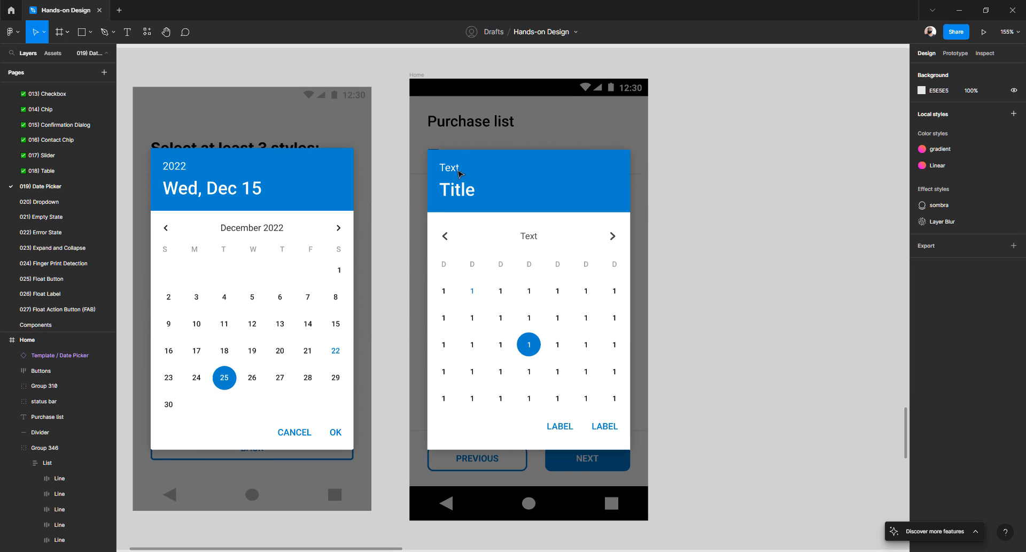
ctrl+click(462, 170)
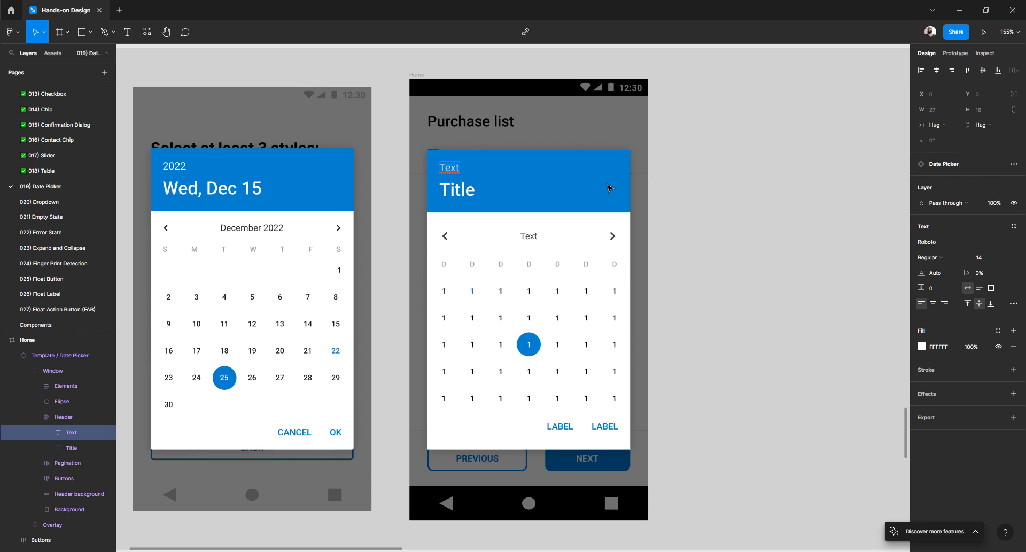
text(2022)
key(Escape)
key(Tab)
key(Return)
text(W)
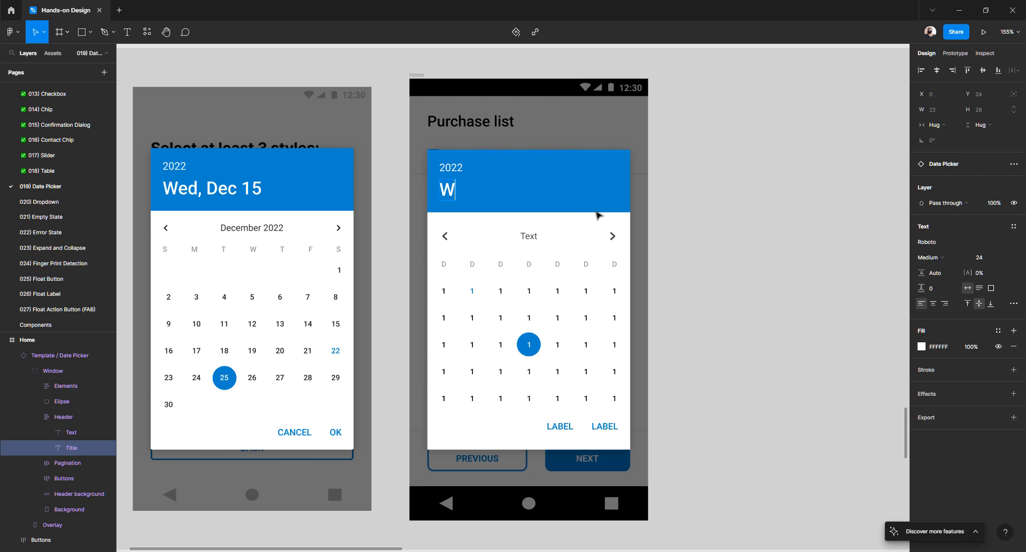
text(ed, Dec)
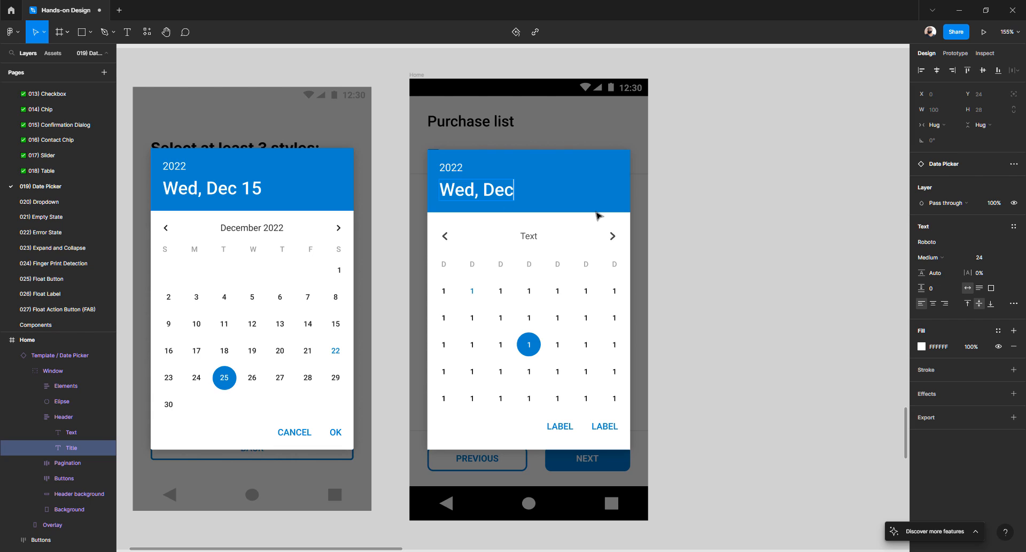
text( 15)
- Set the month label between the date picker's arrows to "December 2022"
double_click(534, 235)
text(Dece)
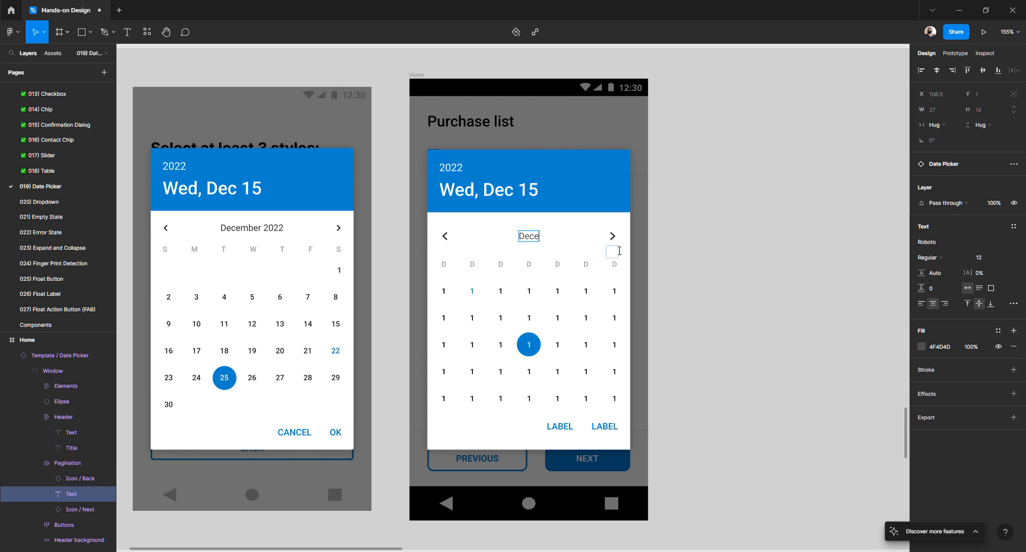
text(mber 2022)
- Replace the seven weekday placeholders in the Home screen's date picker with S, M, T, W, T, F, S
click(443, 265)
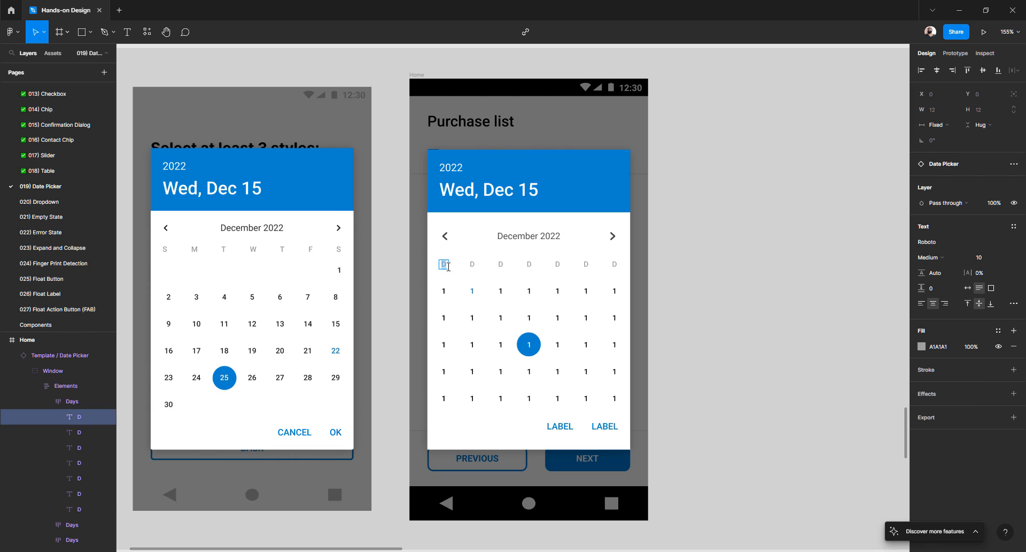
text(S)
click(472, 264)
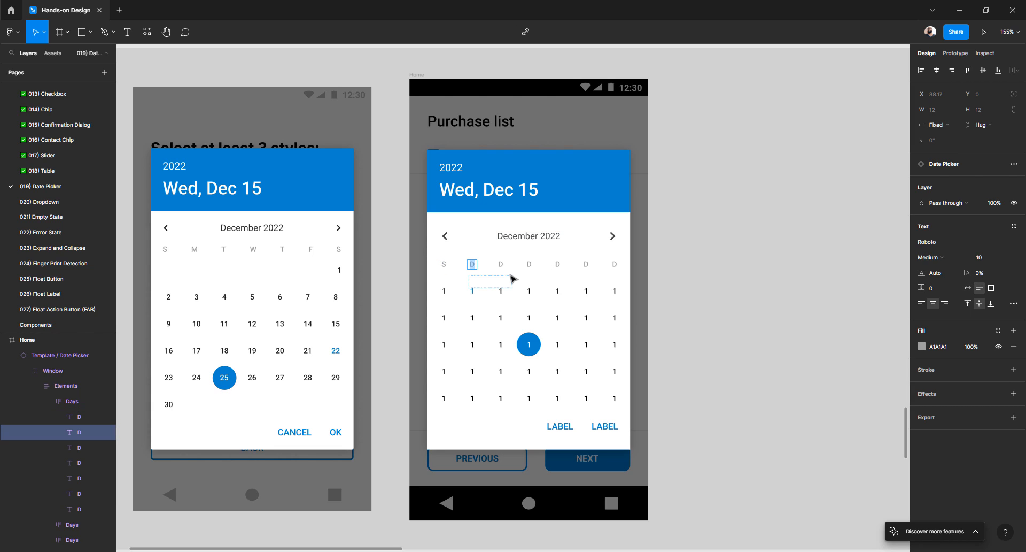
text(M)
click(502, 264)
text(T)
click(529, 264)
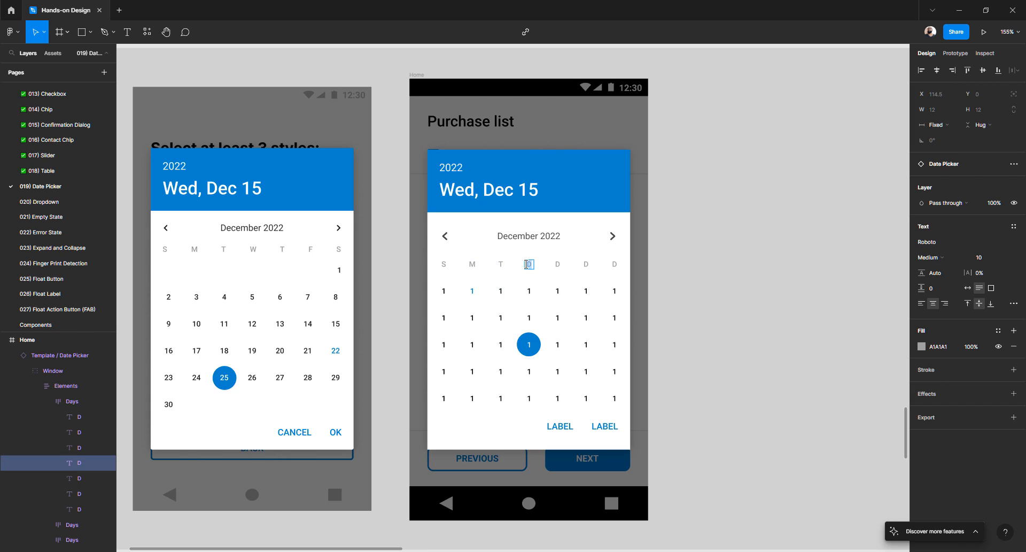
text(W)
click(559, 264)
text(T)
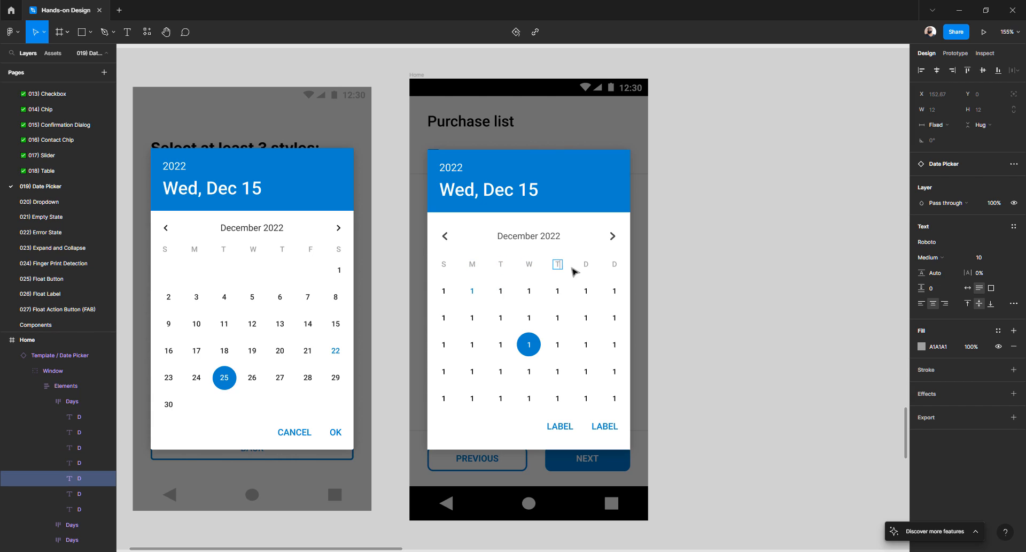
click(586, 264)
text(F)
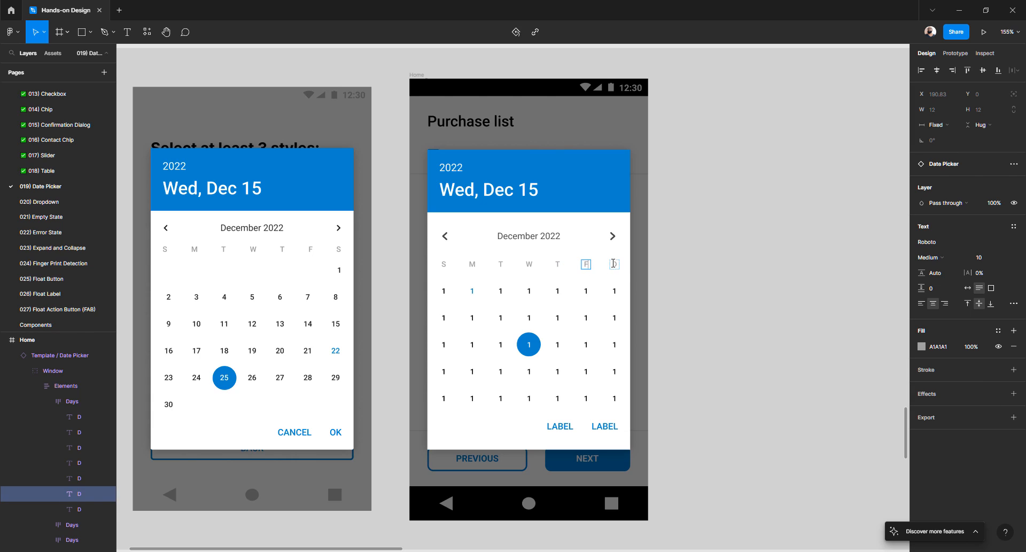
double_click(614, 263)
text(S)
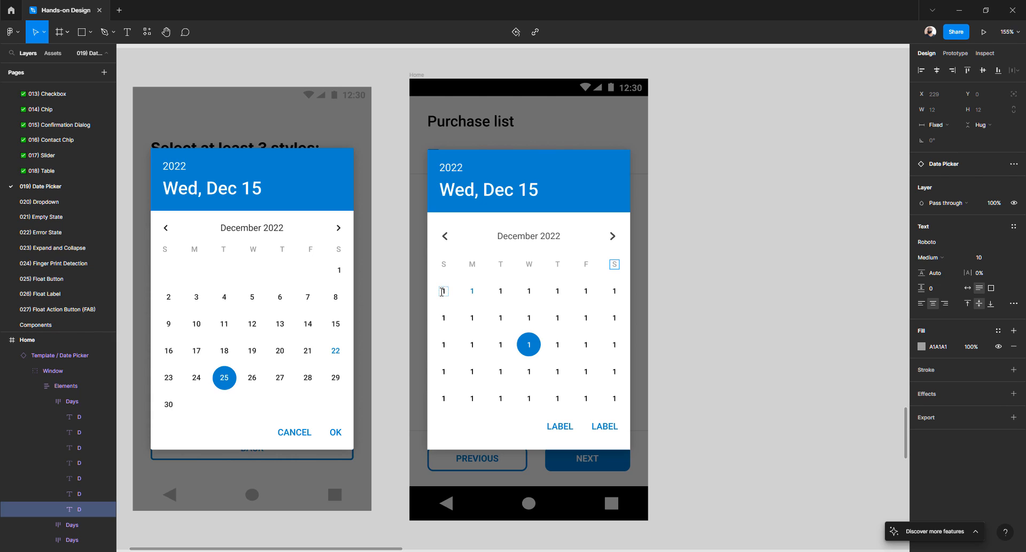
- Clear the placeholder numbers from Sunday through Friday in the first week row of the Home screen's date picker
click(443, 291)
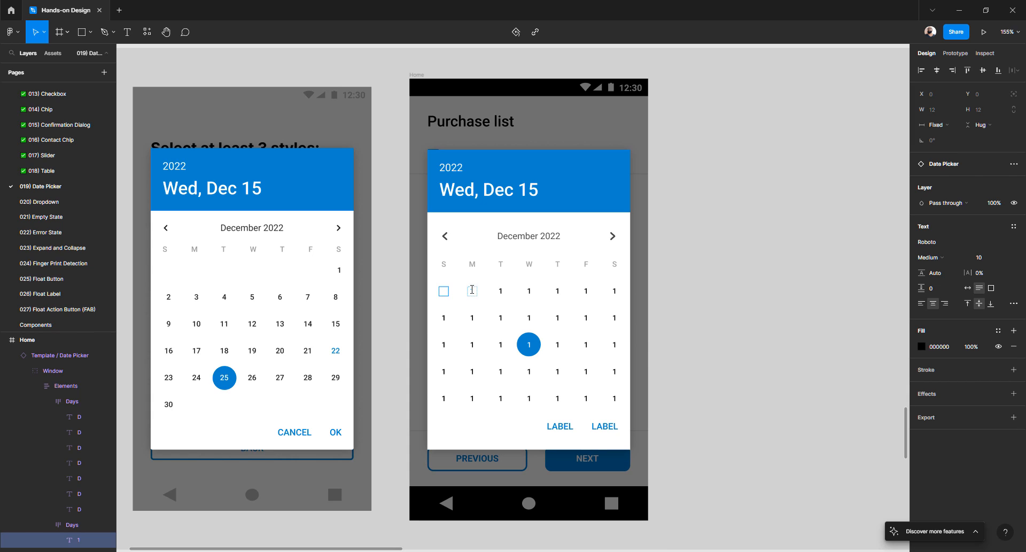
double_click(471, 291)
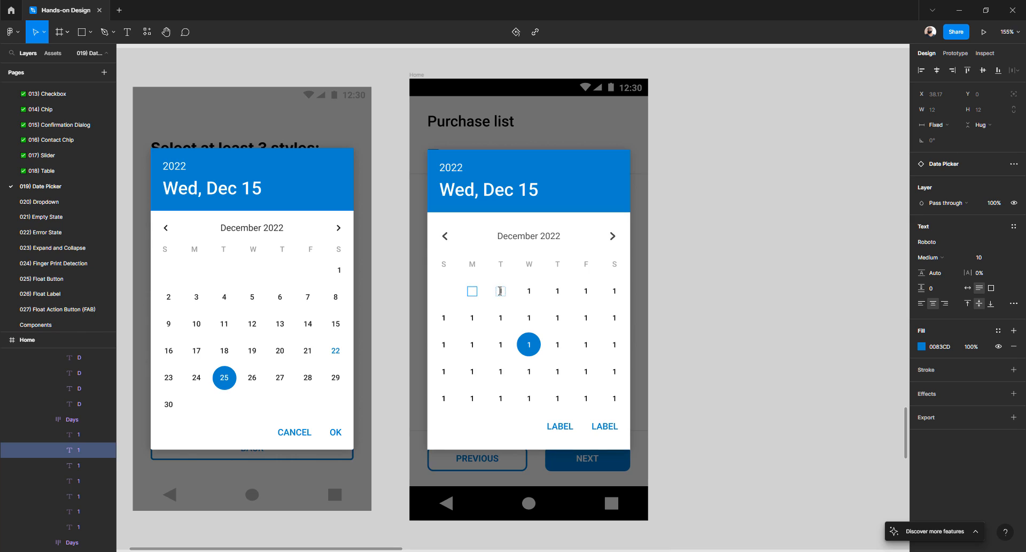
double_click(500, 291)
double_click(529, 291)
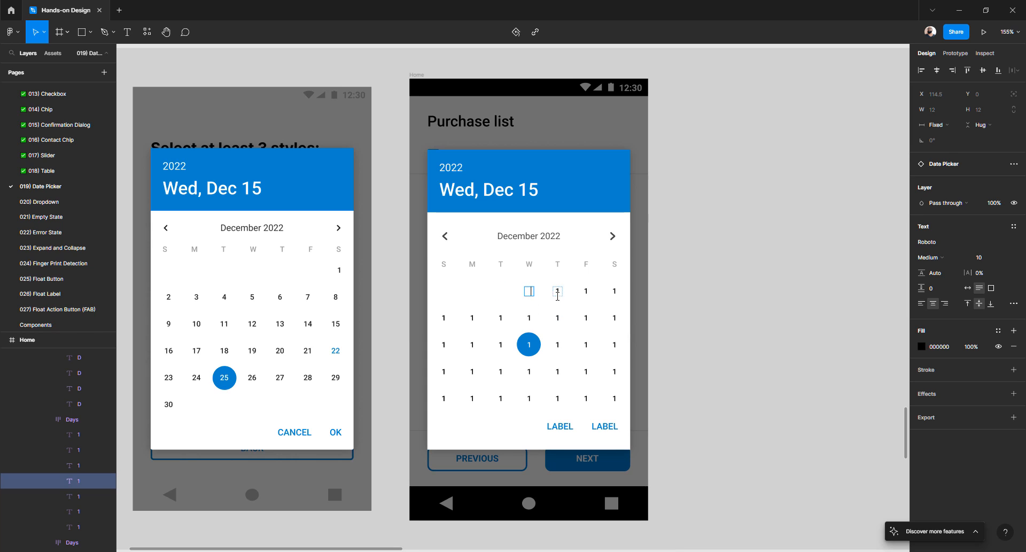
double_click(558, 291)
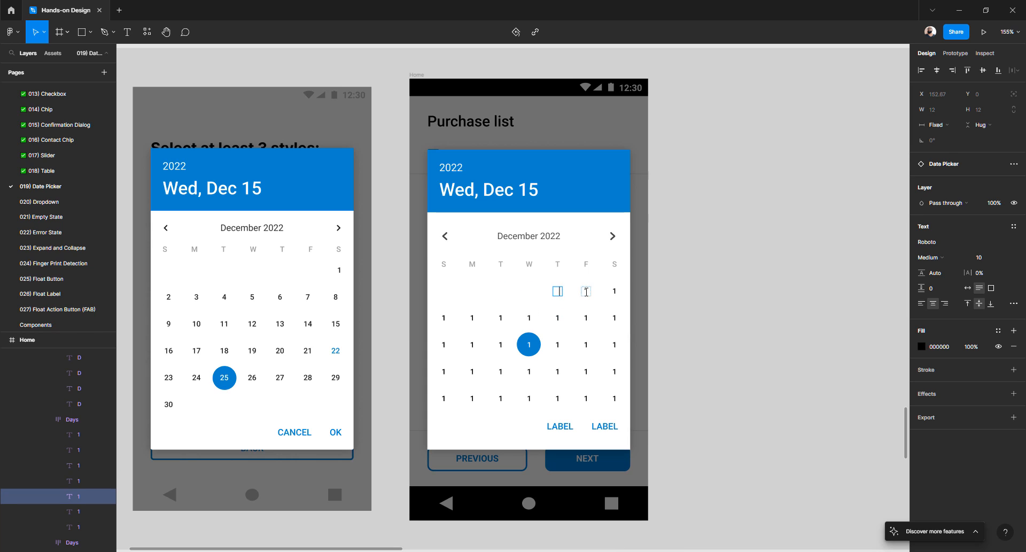
double_click(586, 292)
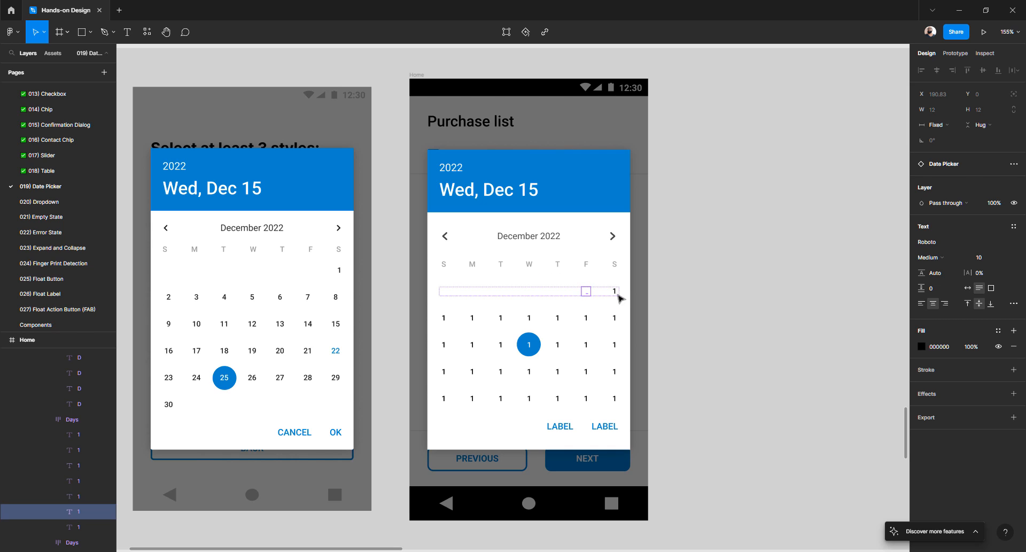
click(562, 291)
double_click(558, 292)
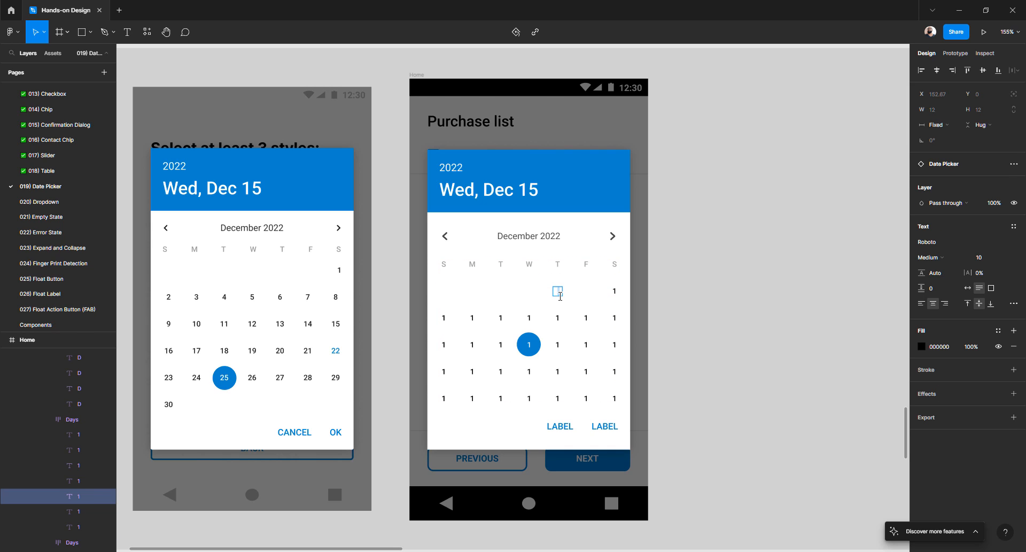
text(2)
key(BackSpace)
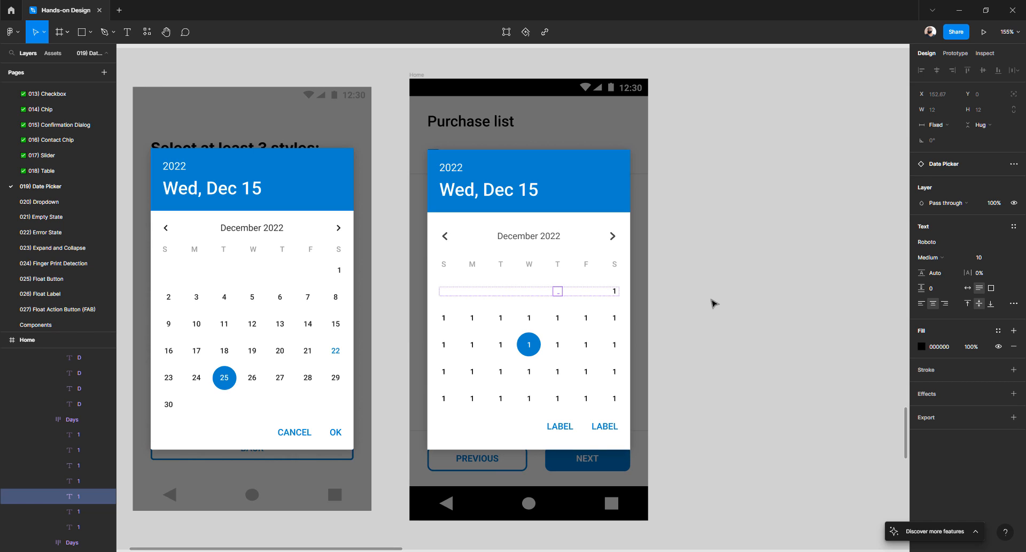
click(710, 300)
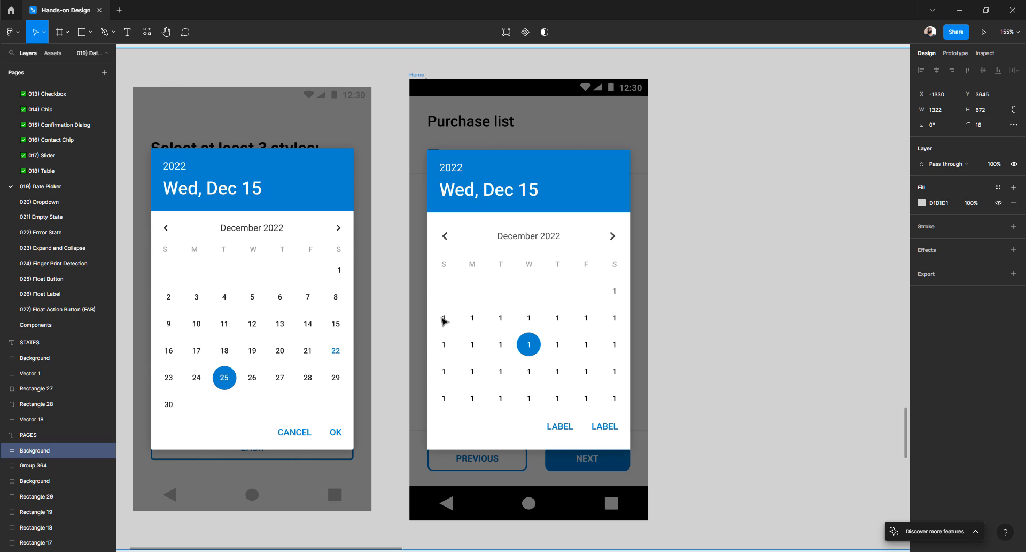
- Number the first three days of the date picker's second week row 2, 3 and 4
double_click(446, 319)
double_click(444, 319)
double_click(445, 319)
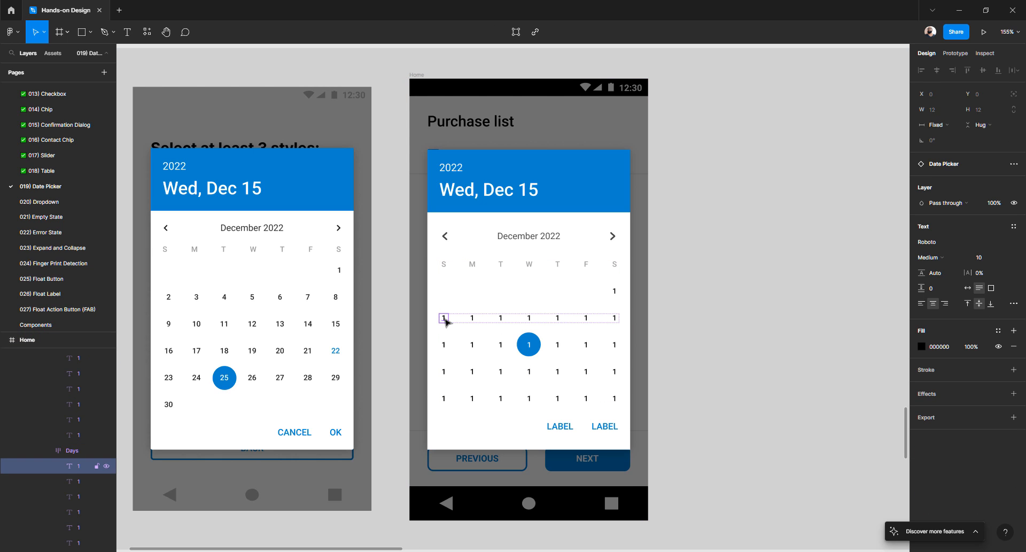
text(2)
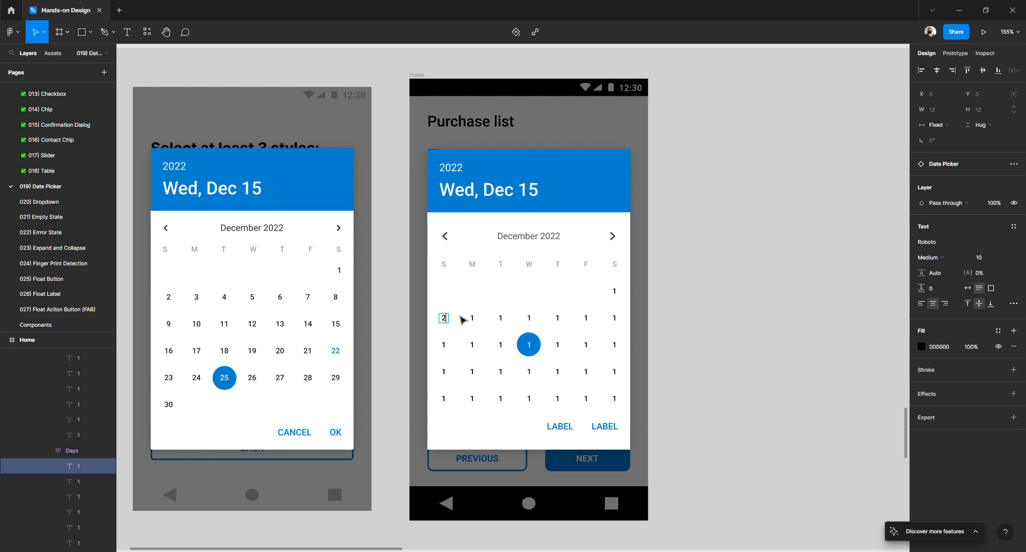
double_click(472, 318)
text(3)
double_click(501, 317)
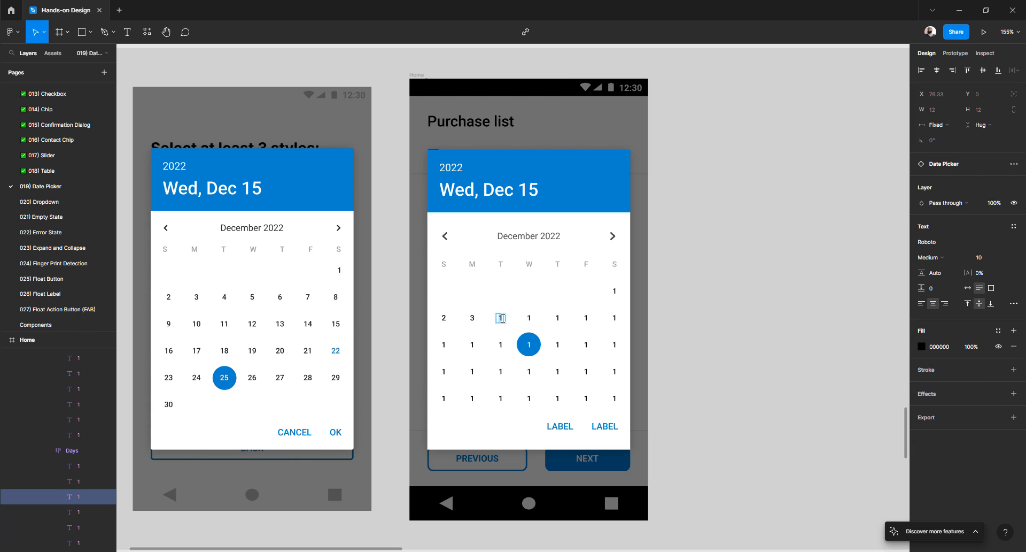
text(4)
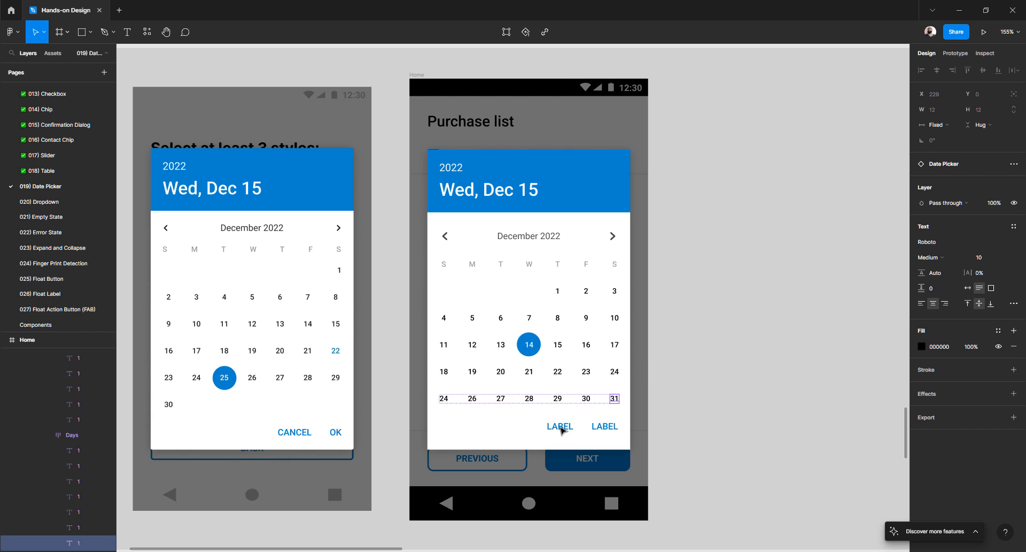
- Change the first button label of the Home screen's date picker to "CANCEL"
click(561, 427)
double_click(560, 426)
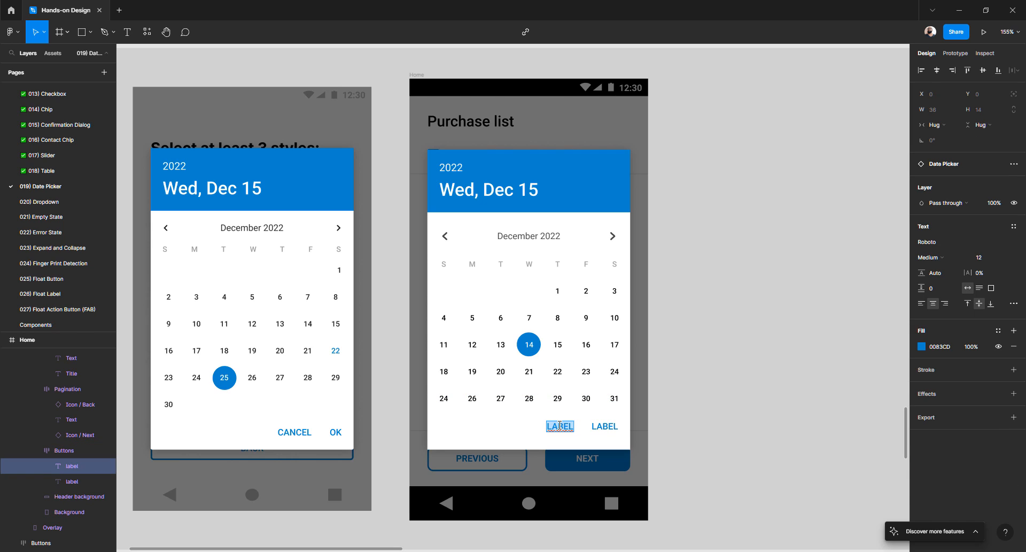
text(CANCEL)
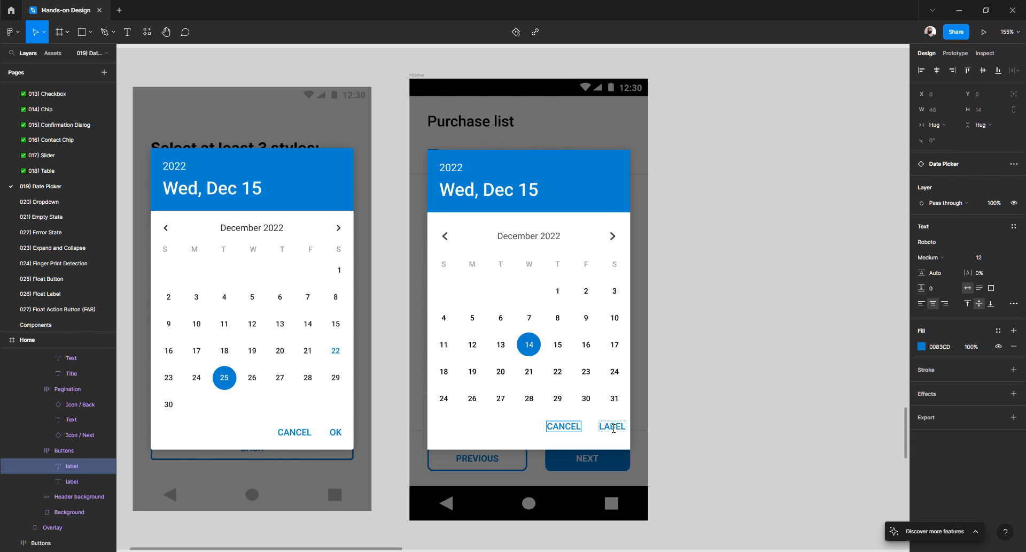
- Enter the long test text "ADSFASDFASDF" in the date picker's second button label
click(614, 428)
double_click(605, 430)
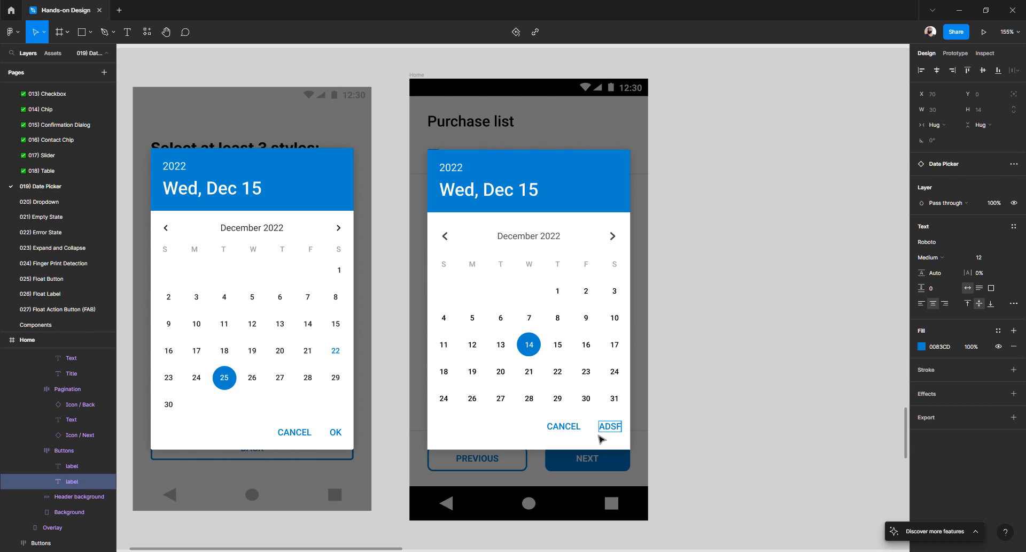
text(ADSFASDFA)
click(789, 328)
click(784, 330)
- Go from the Home screen's date picker instance to its main component
click(553, 340)
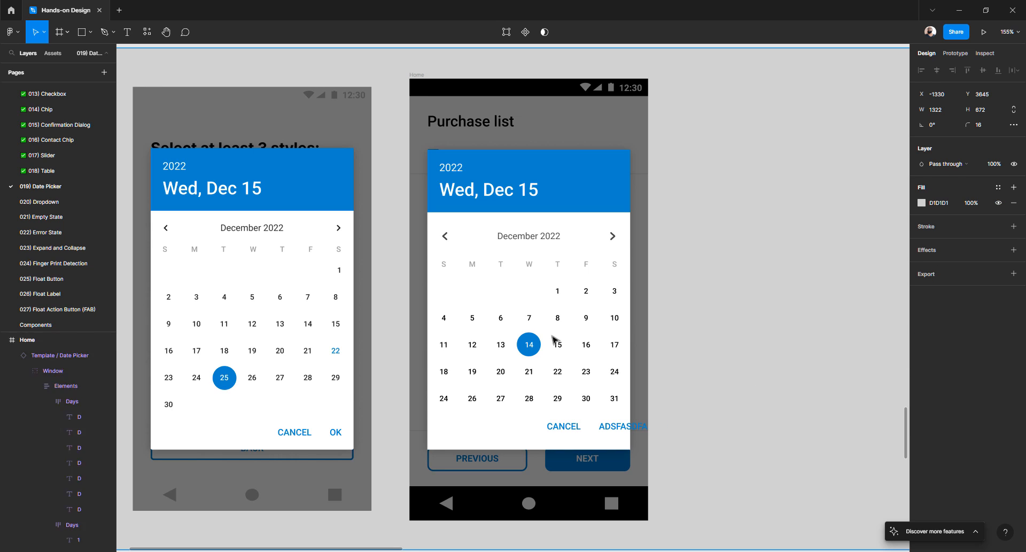
click(554, 340)
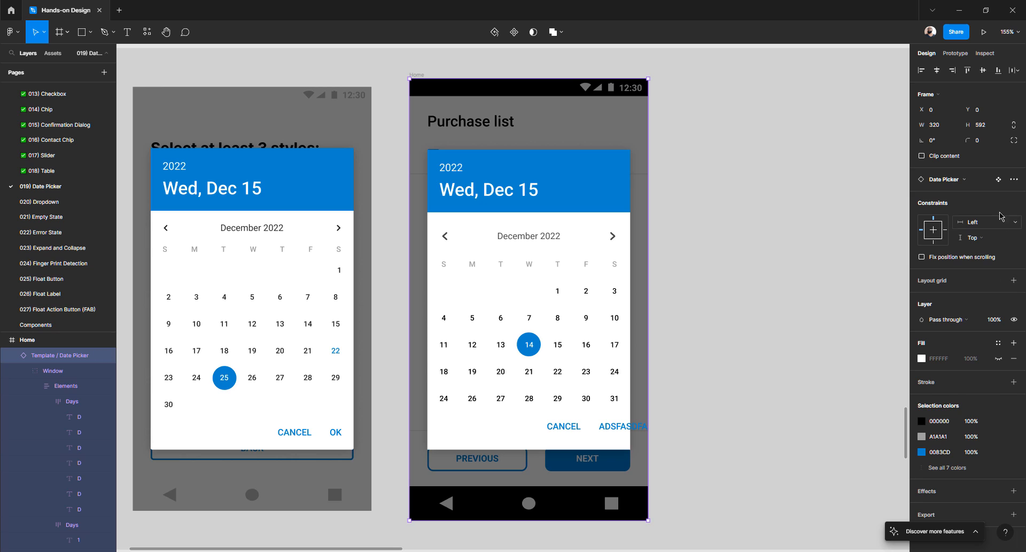
click(998, 180)
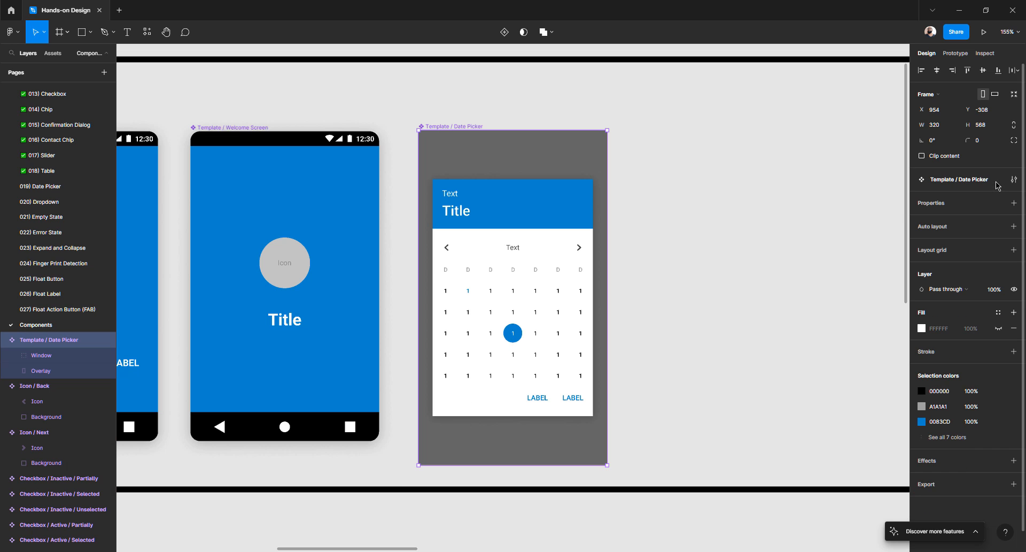
- Set the auto layout alignment of the Buttons group in the date picker template to bottom right
scroll(576, 397, up, 3)
ctrl+click(577, 402)
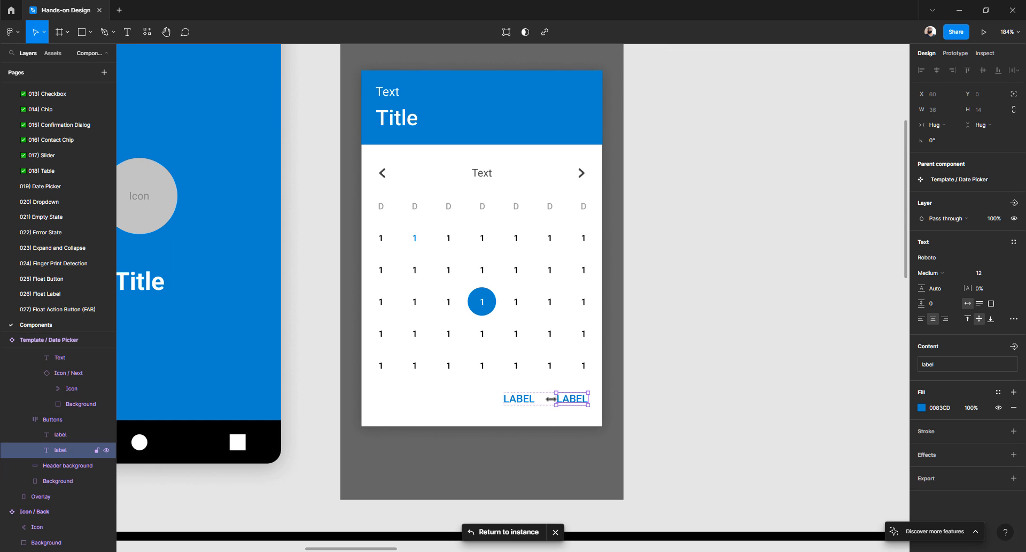
click(655, 393)
click(573, 402)
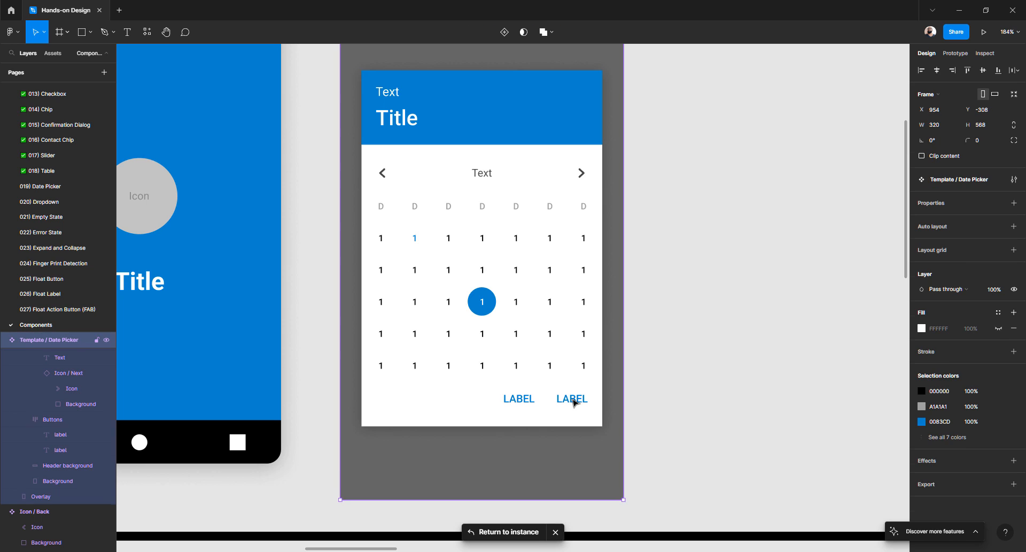
click(574, 402)
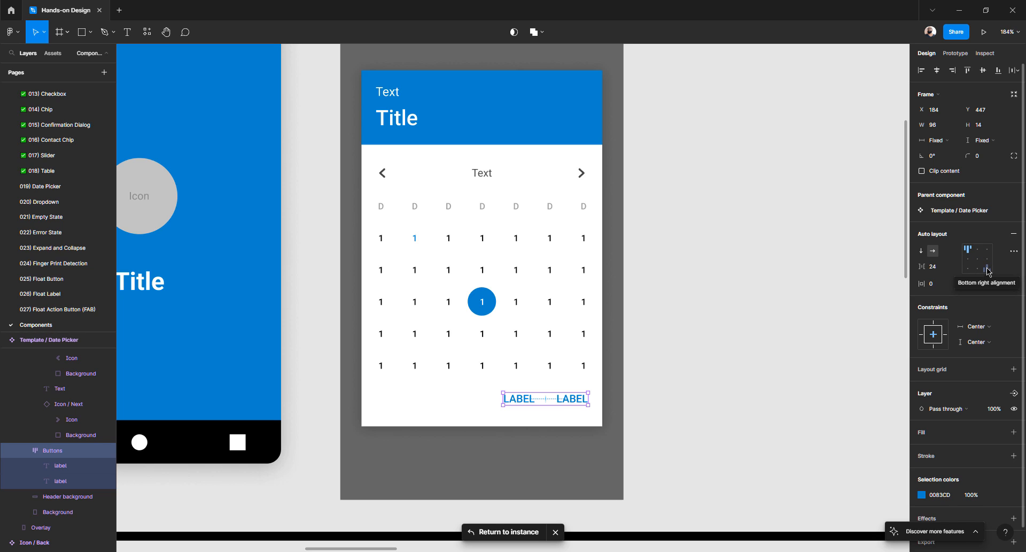
click(988, 271)
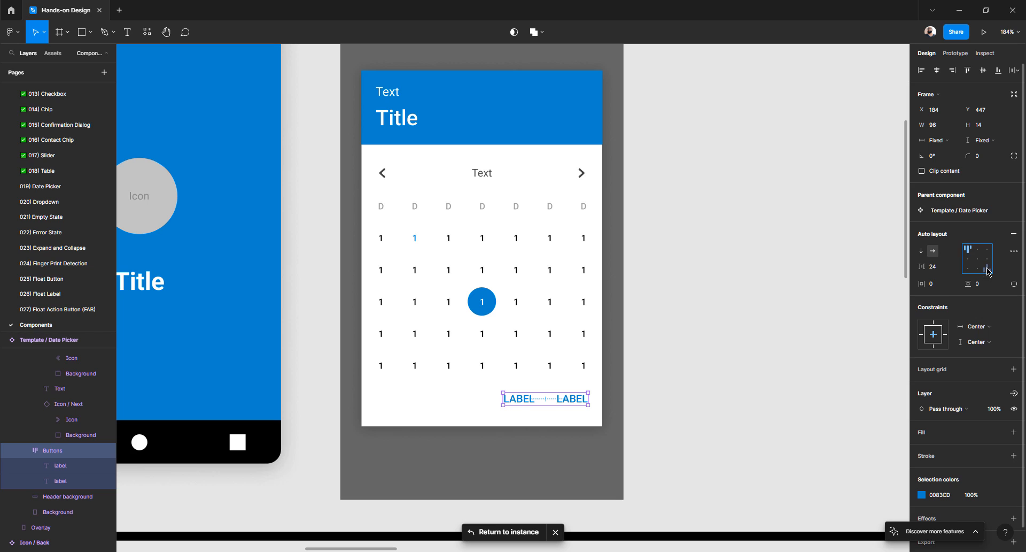
- Try the long text "ASDFASDFASDFASDF" in the template's second button label and undo it
double_click(578, 405)
double_click(579, 405)
text(A)
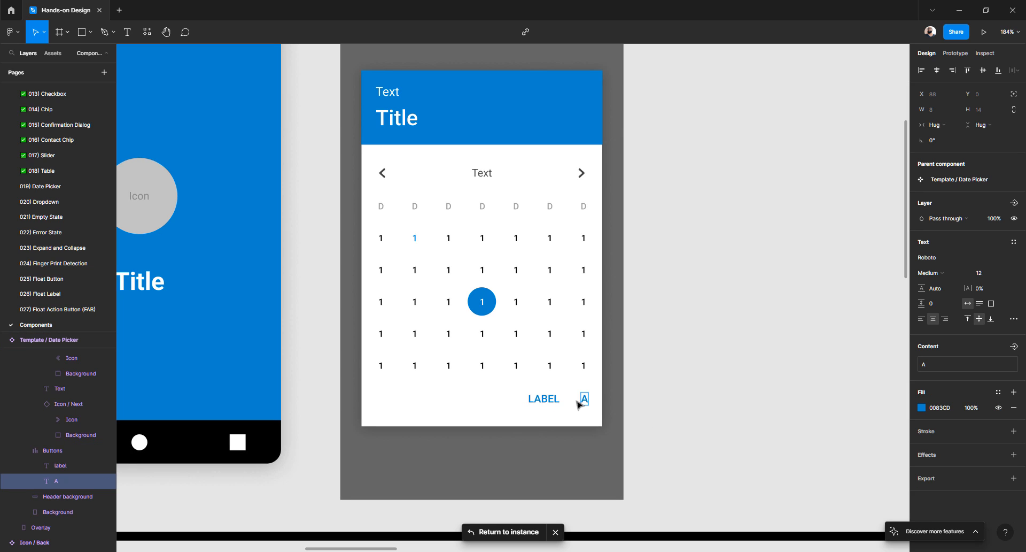
text(SDFASDFASDFASDF)
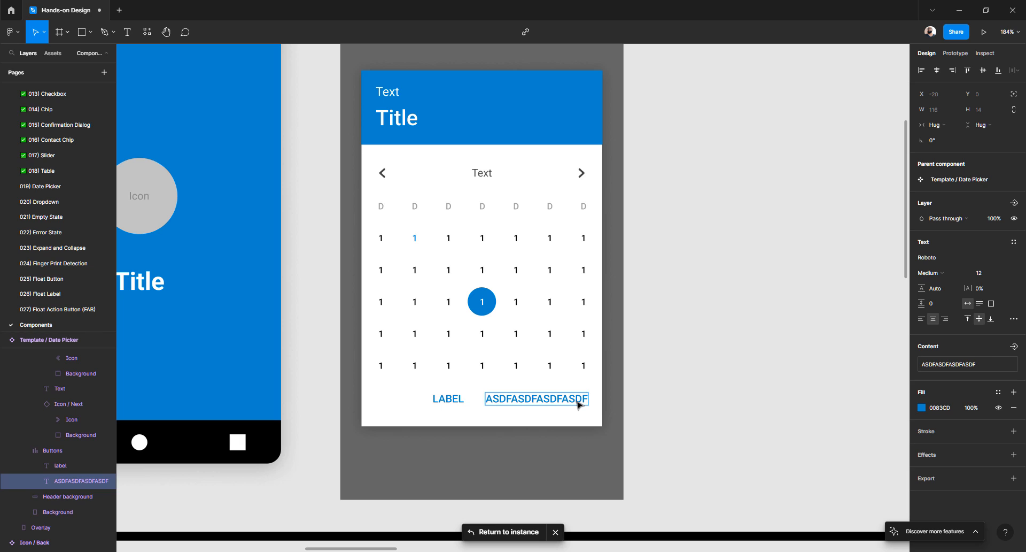
key(ctrl+z)
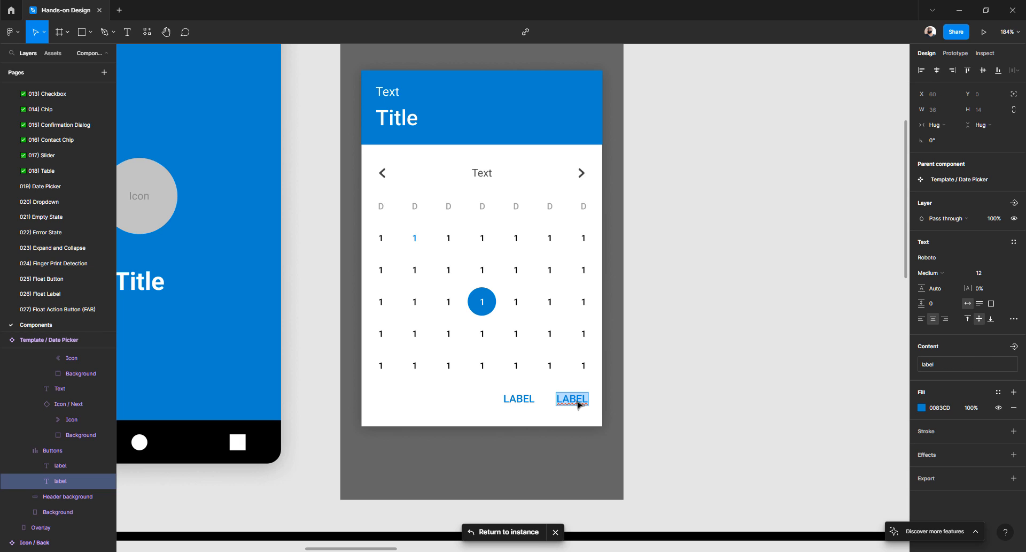
click(698, 386)
- Align the template's Buttons group to the top right of its auto layout and return to the Home screen instance
click(583, 401)
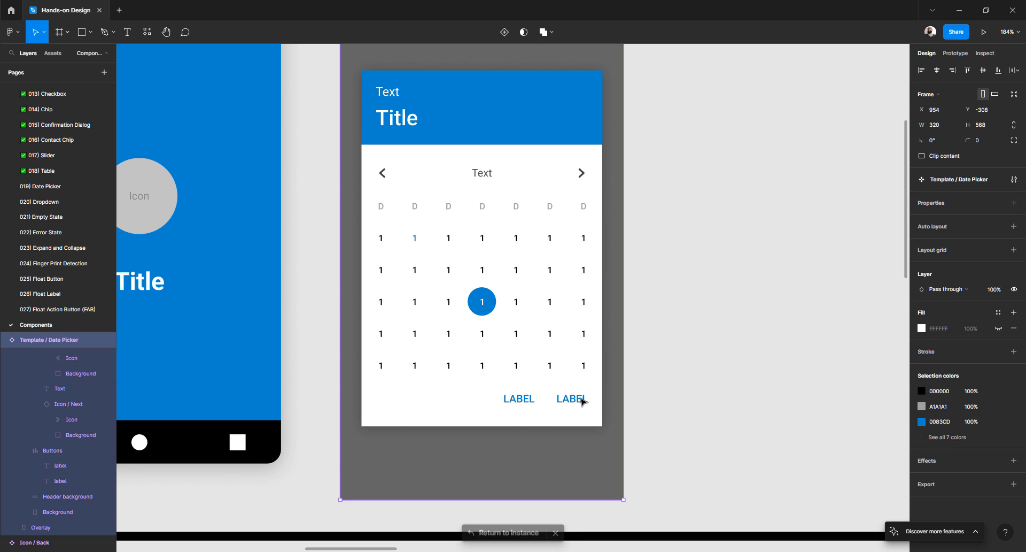
click(582, 401)
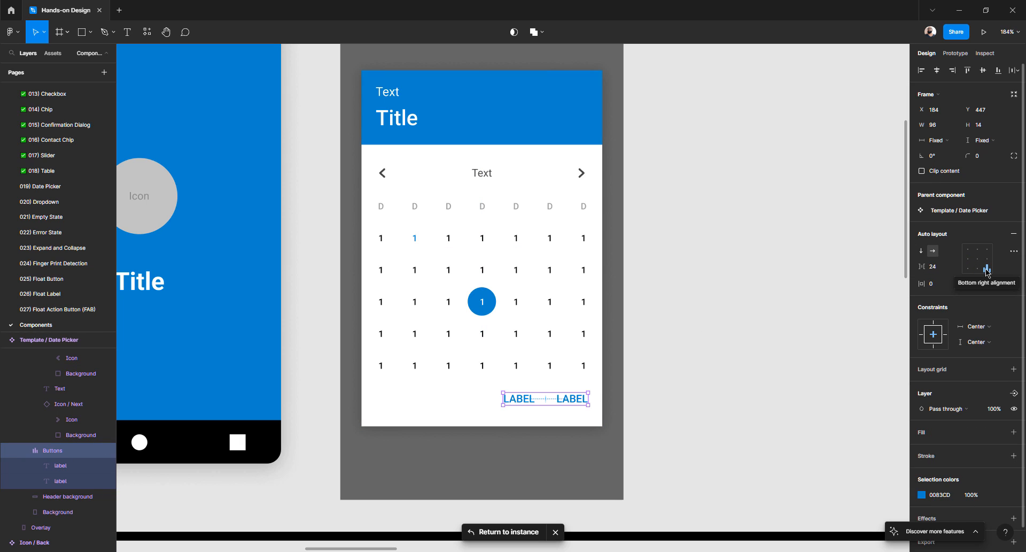
click(989, 251)
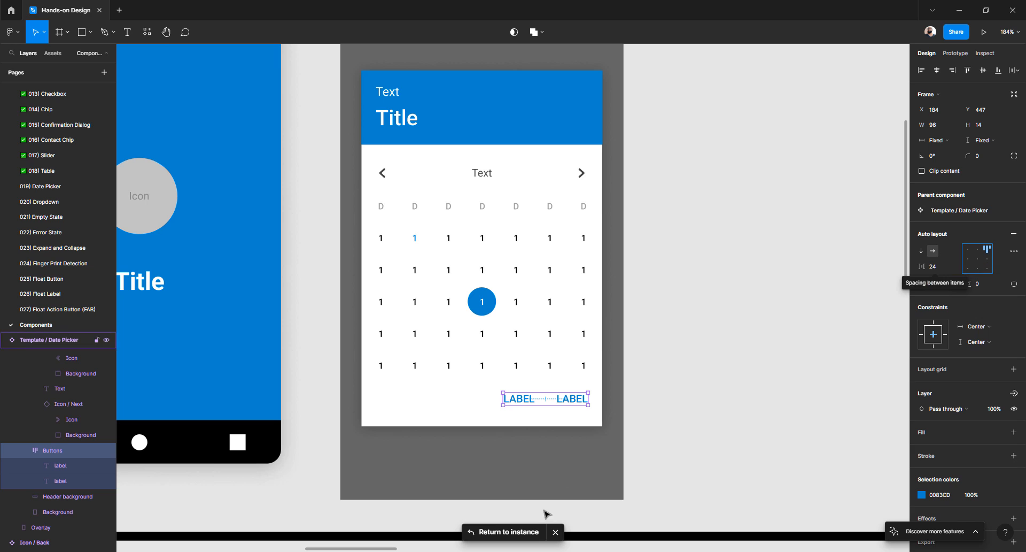
click(489, 532)
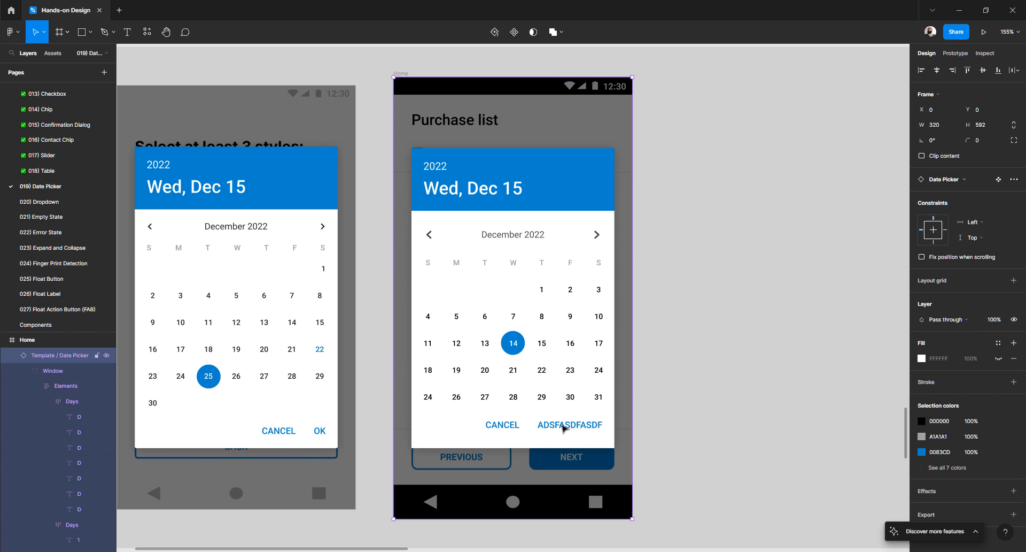
- Check the button row's alignment in the Home screen's date picker and in its main component
double_click(564, 428)
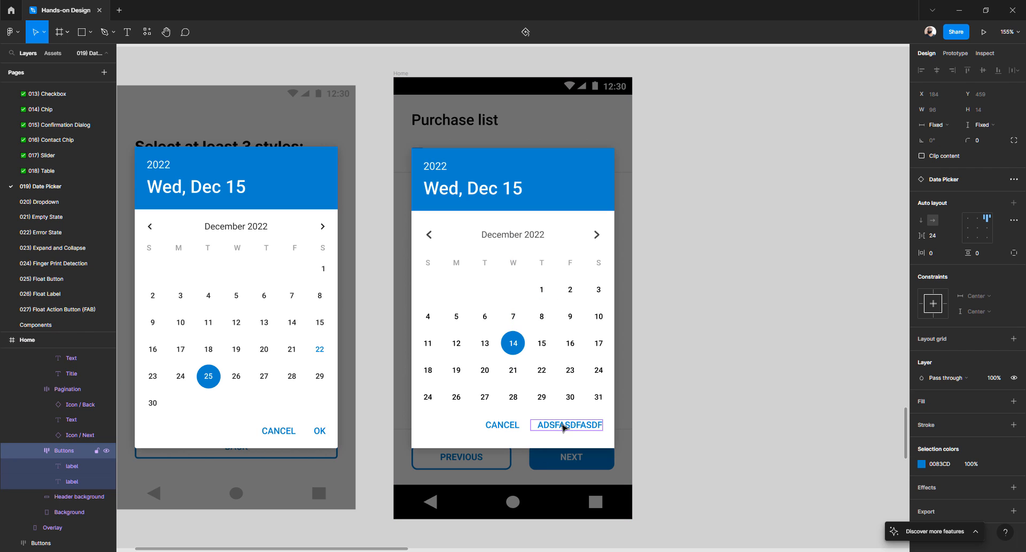
click(698, 399)
double_click(599, 404)
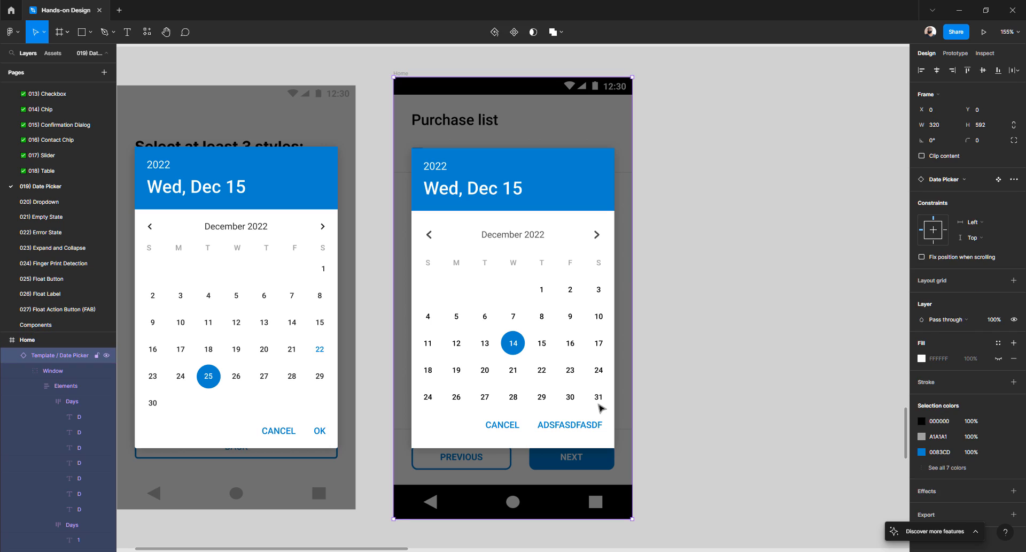
click(682, 398)
click(577, 398)
click(578, 400)
click(998, 181)
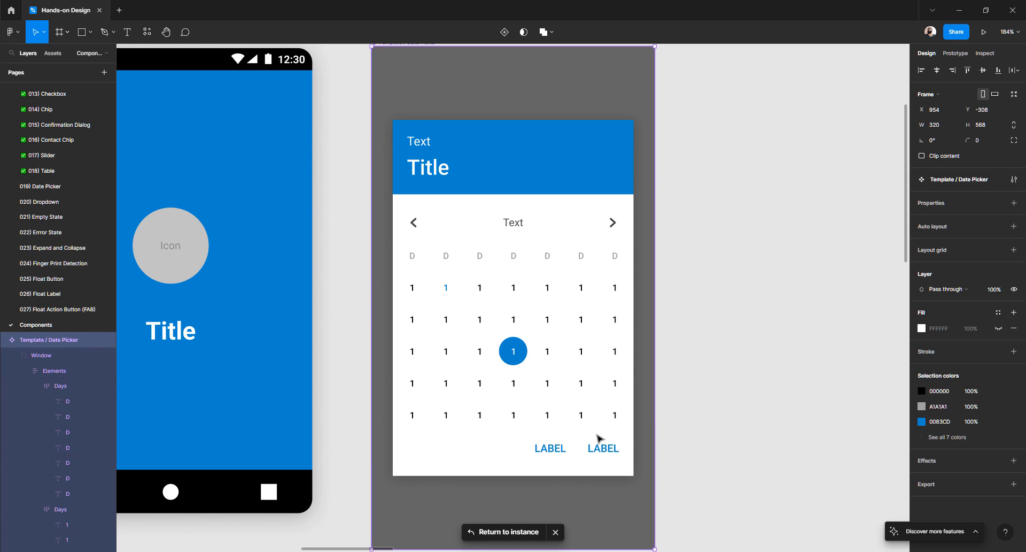
click(511, 532)
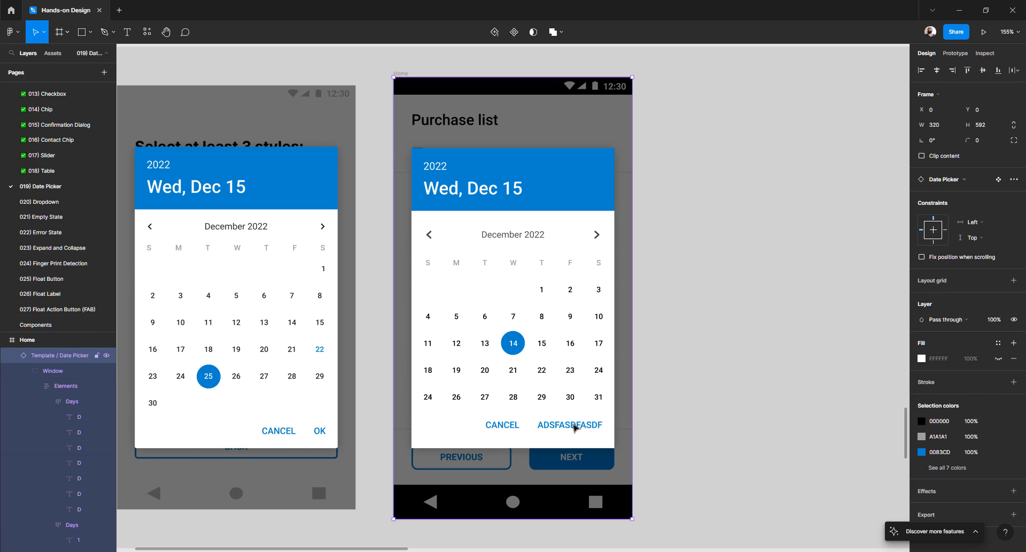
- Replace the test text in the date picker's second button label with "OK"
click(574, 428)
double_click(573, 425)
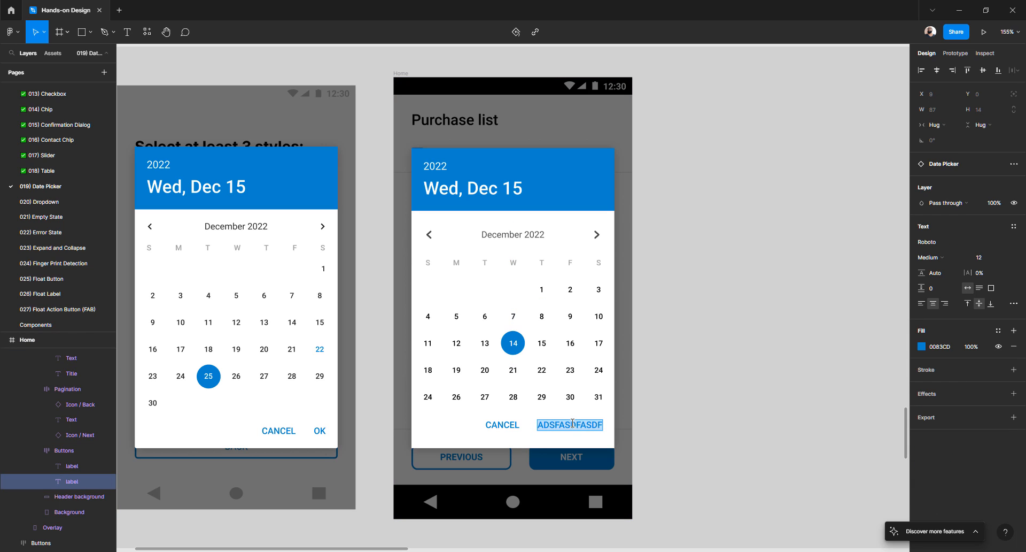
text(OK)
key(Escape)
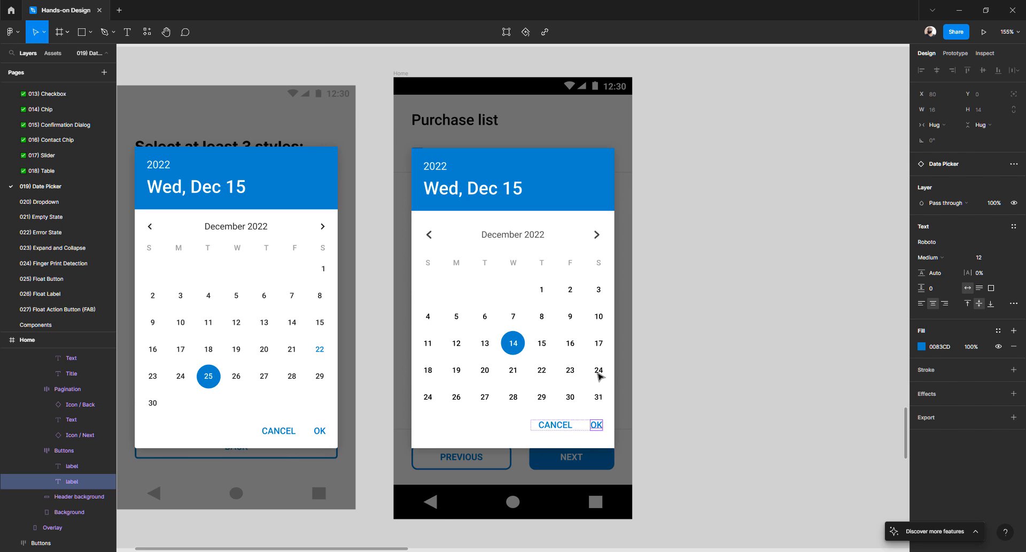
- Examine the Active, Current and Selected day samples in the States section and compare them with the date pickers under Pages
scroll(599, 373, down, 3)
scroll(599, 373, down, 3)
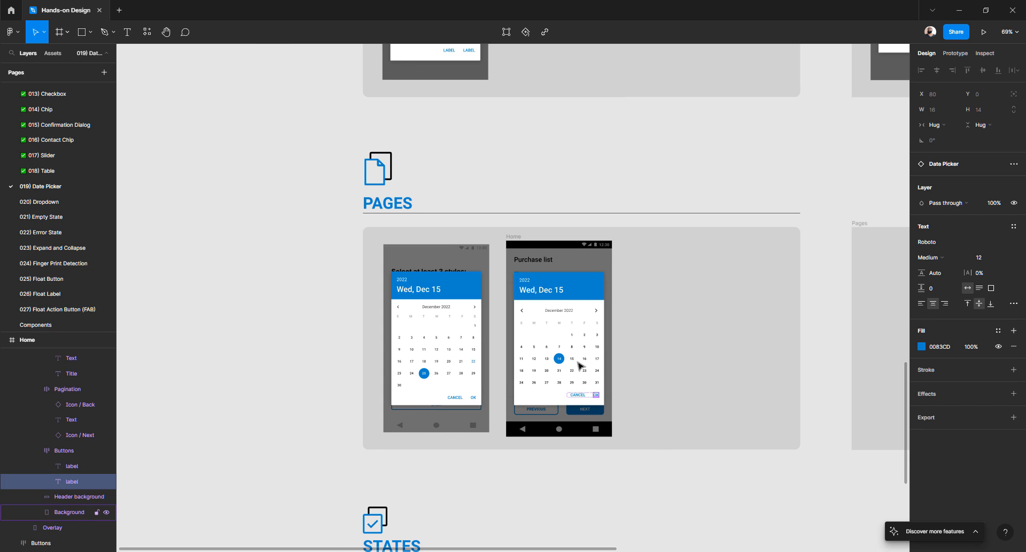
scroll(580, 362, down, 2)
scroll(478, 386, down, 4)
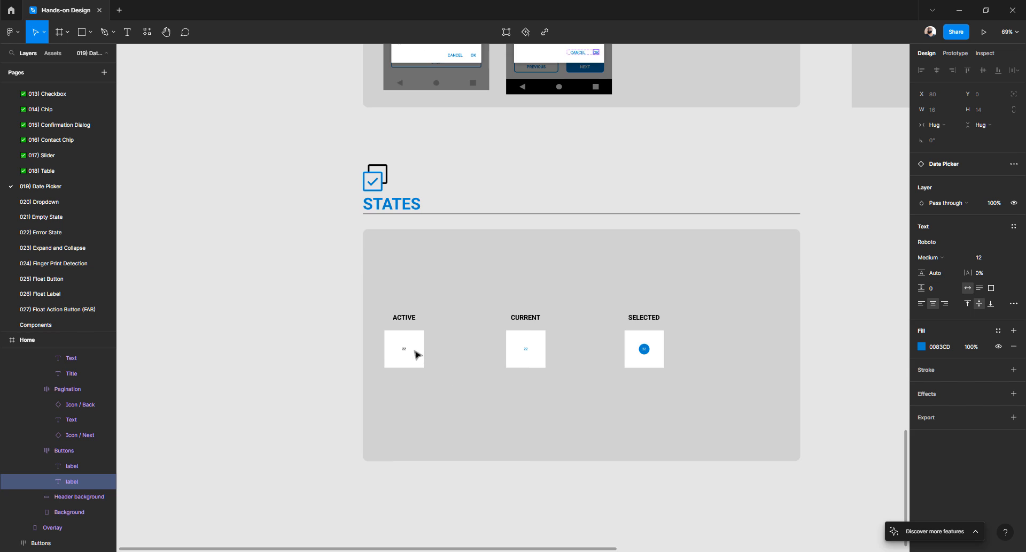
scroll(428, 371, up, 5)
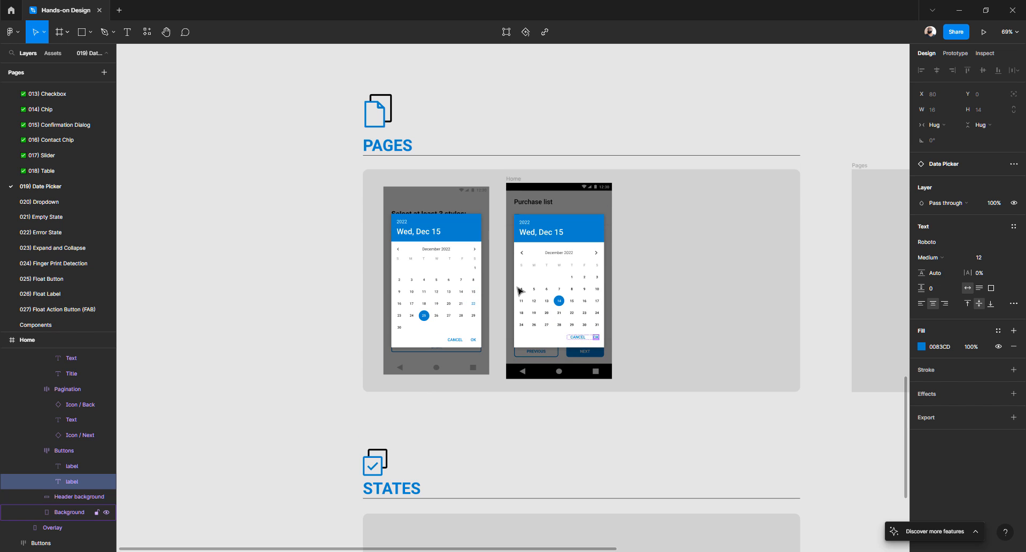
scroll(523, 291, up, 5)
scroll(529, 314, up, 2)
scroll(487, 350, down, 5)
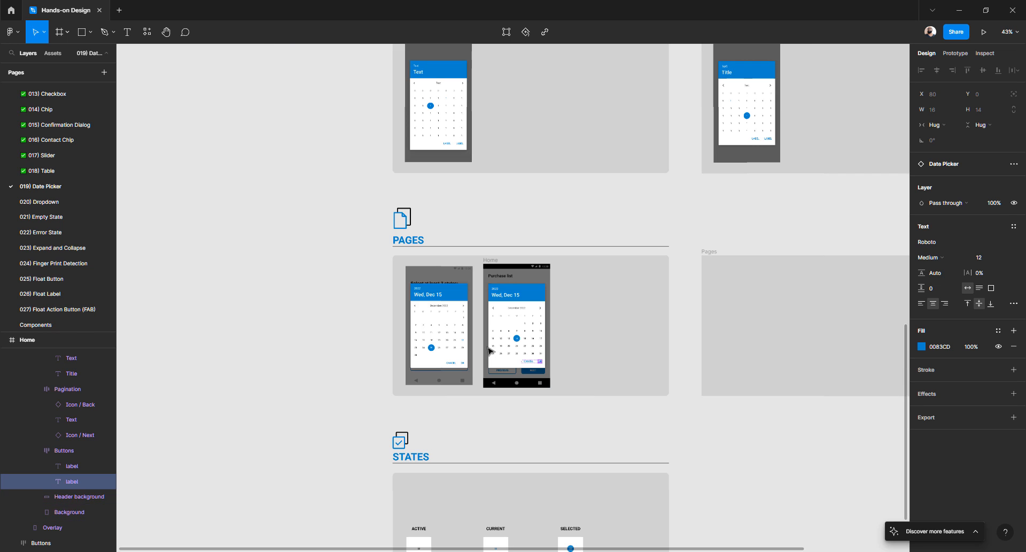
scroll(487, 352, down, 4)
scroll(497, 317, up, 10)
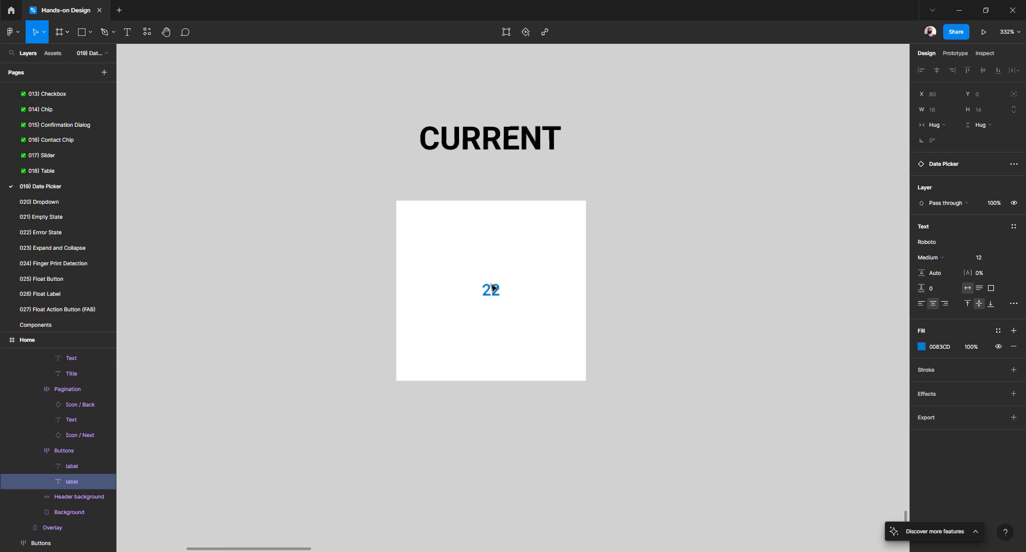
scroll(496, 300, down, 10)
scroll(495, 302, up, 8)
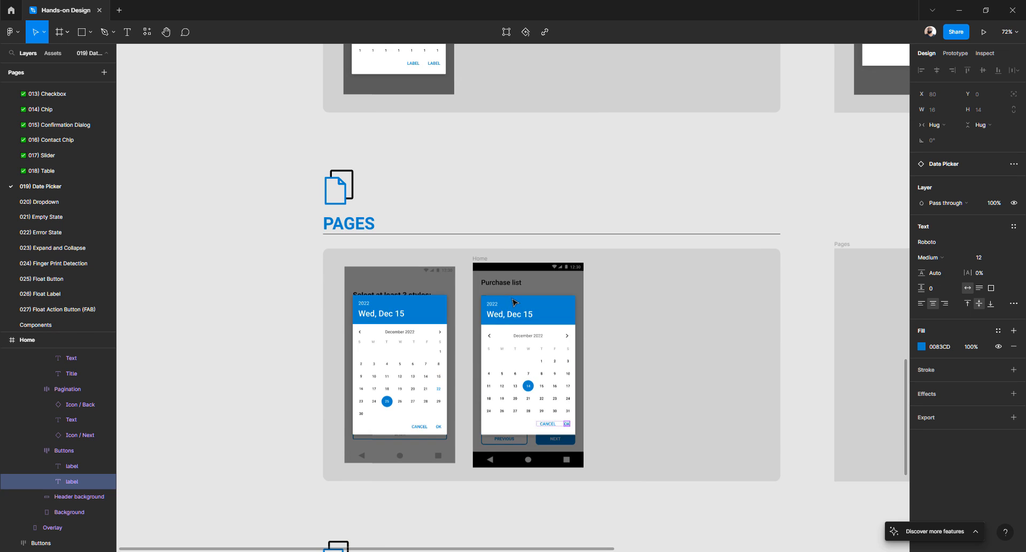
scroll(532, 386, up, 4)
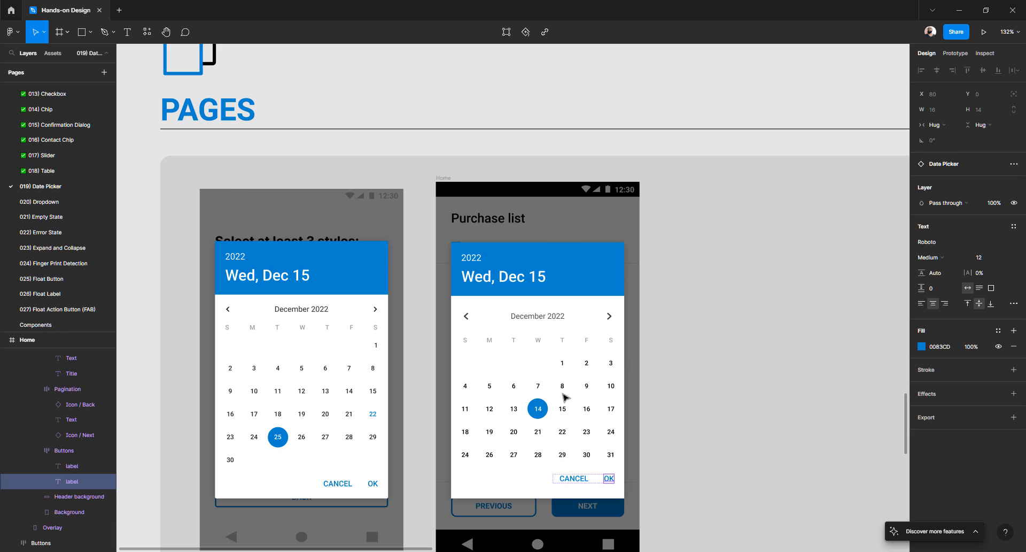
- Mark day 10 as the current day in the Home screen's date picker by setting its text fill to 0083CD
click(612, 388)
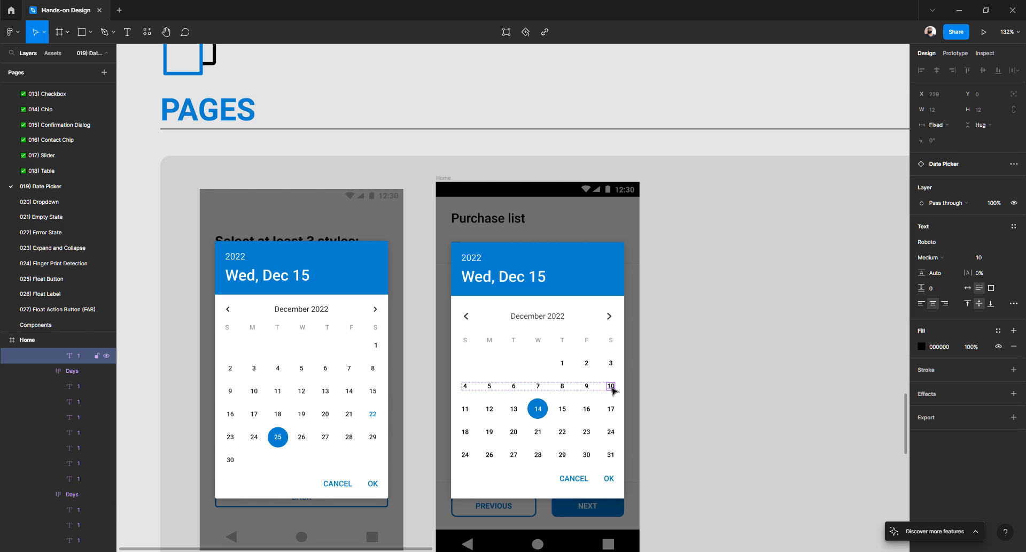
click(922, 346)
click(830, 505)
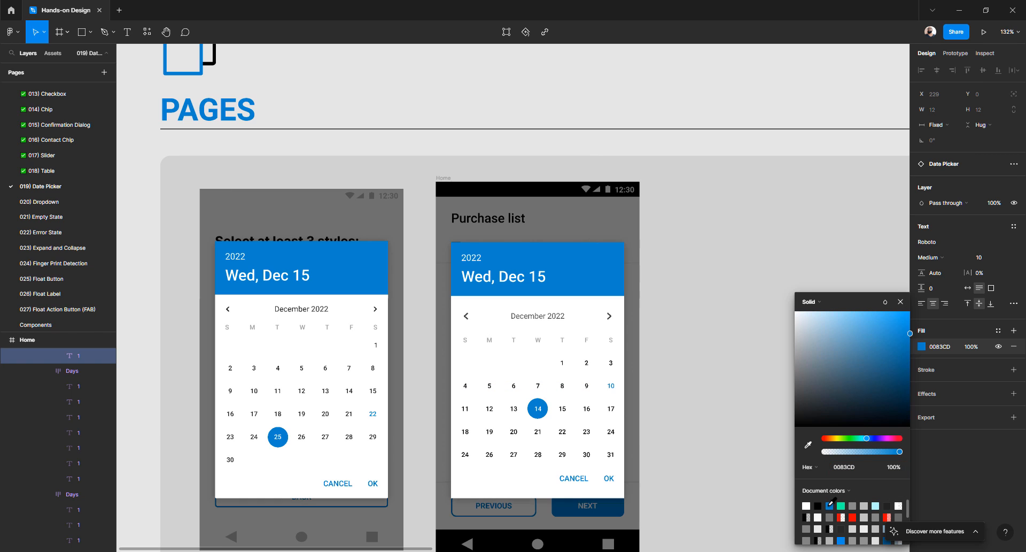
click(726, 369)
scroll(650, 346, down, 1)
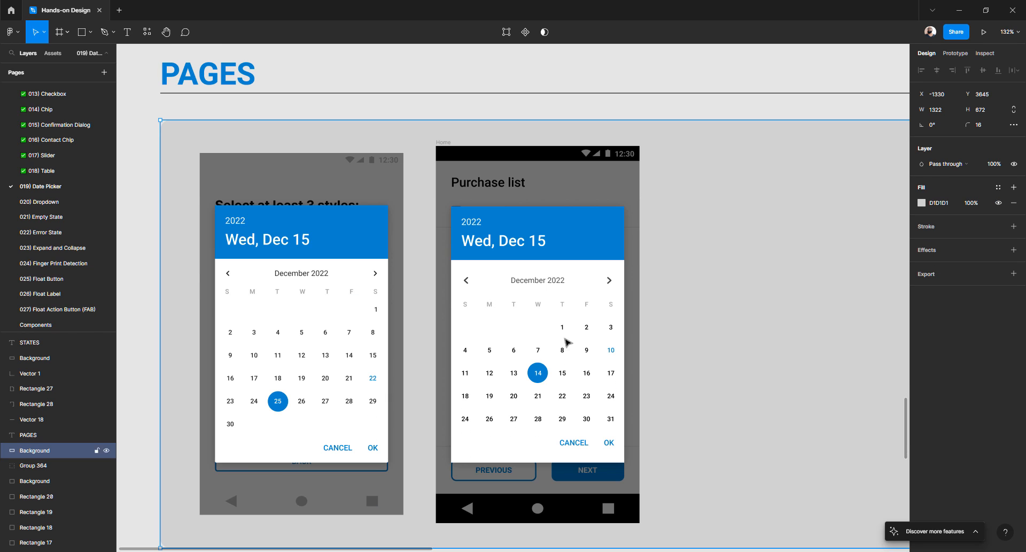
- Inspect days 8, 10 and 14 in the Home screen's date picker against the Active, Current and Selected samples in the States section
ctrl+click(564, 351)
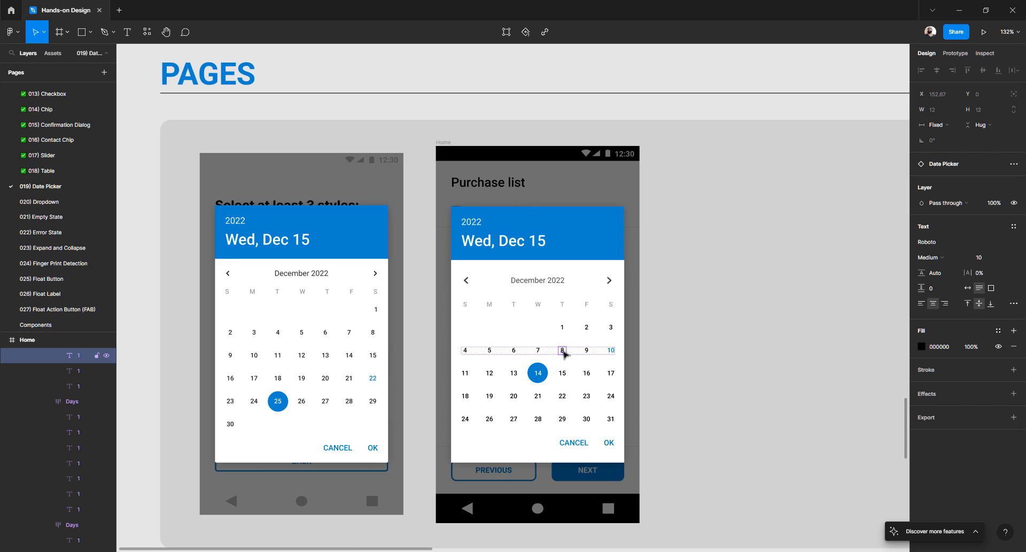
scroll(607, 353, up, 4)
click(612, 350)
scroll(615, 353, up, 3)
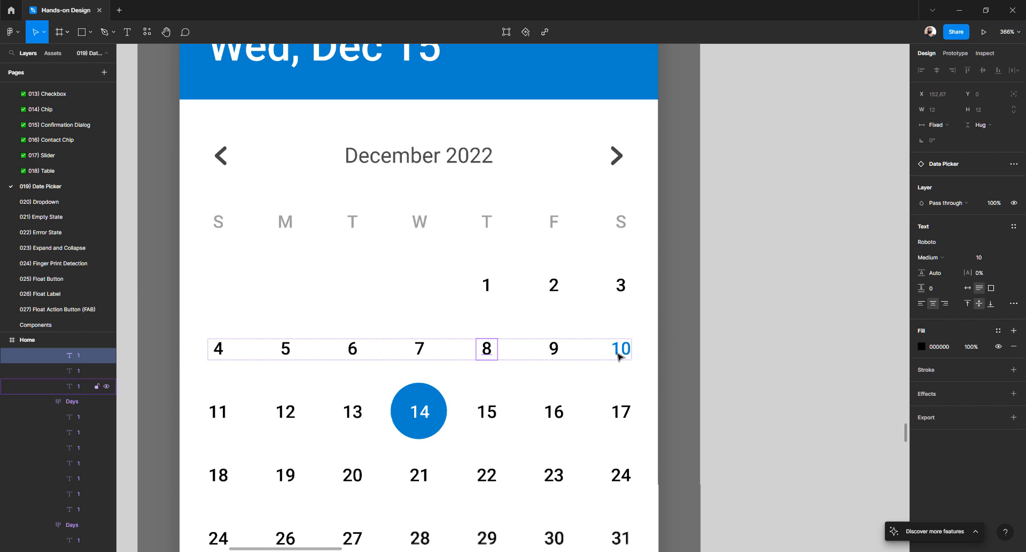
click(427, 405)
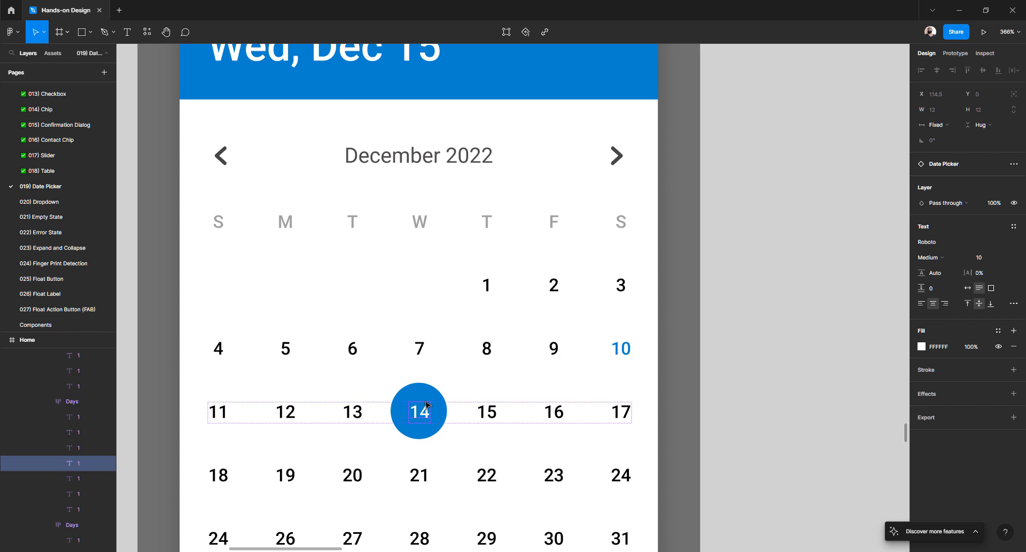
scroll(465, 371, down, 9)
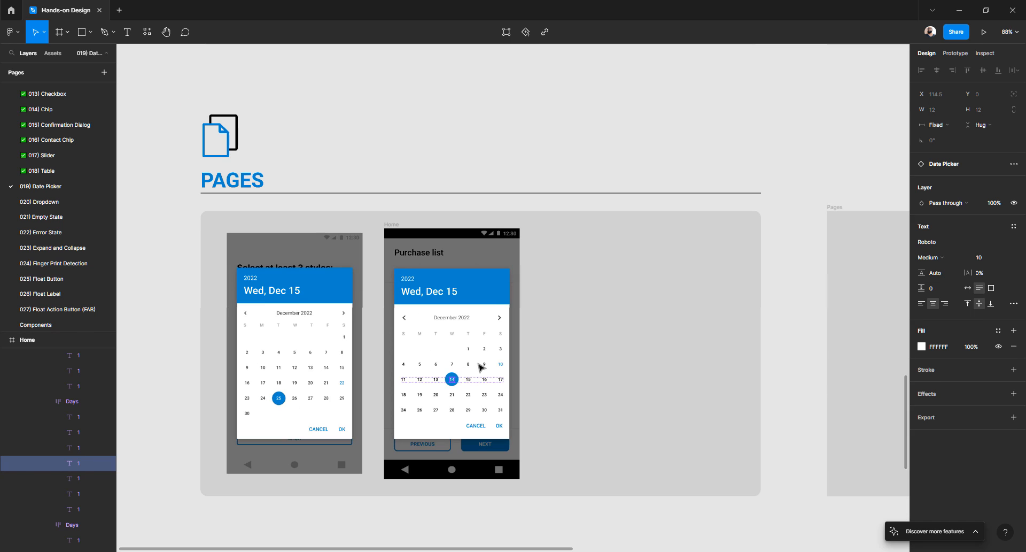
scroll(479, 364, down, 10)
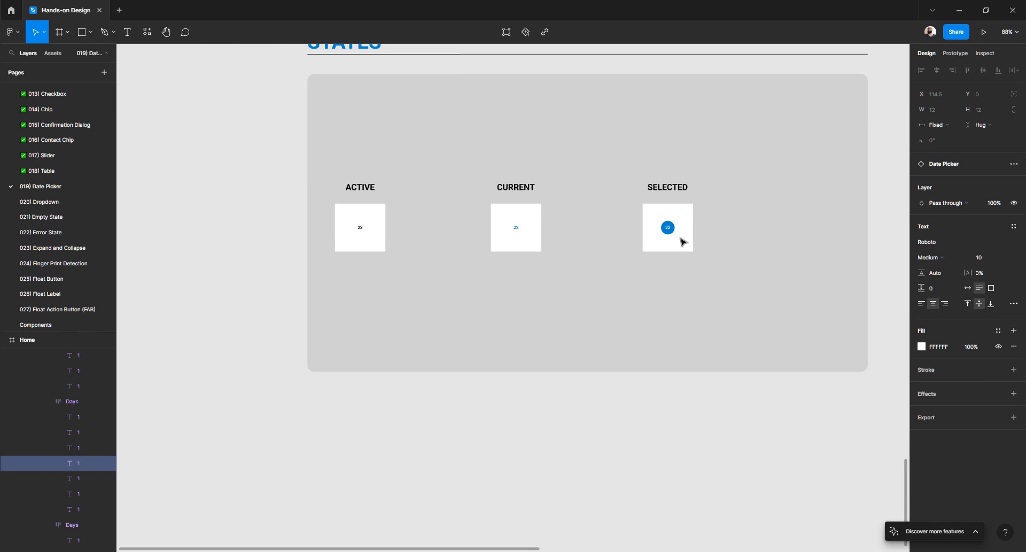
scroll(679, 237, up, 4)
scroll(668, 234, down, 8)
scroll(660, 247, up, 5)
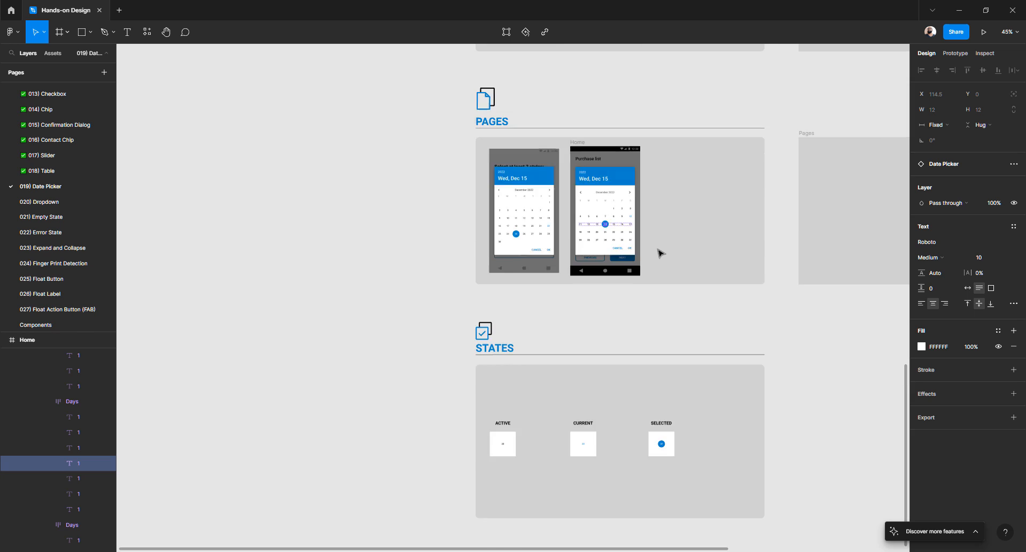
- Move the Home frame out of the original Pages section into the empty Pages frame beside it, at X 60, Y 41
scroll(661, 253, right, 2)
click(499, 277)
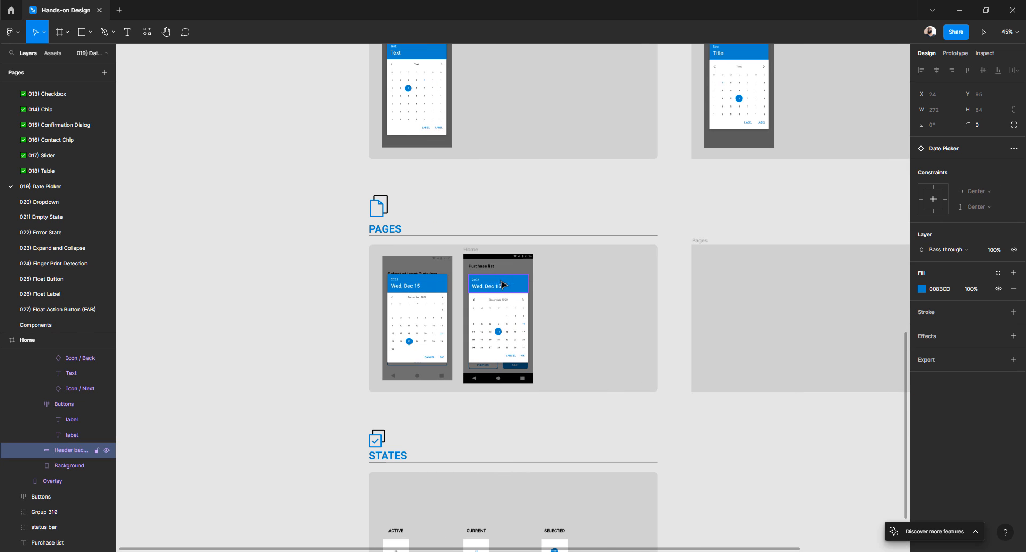
click(541, 243)
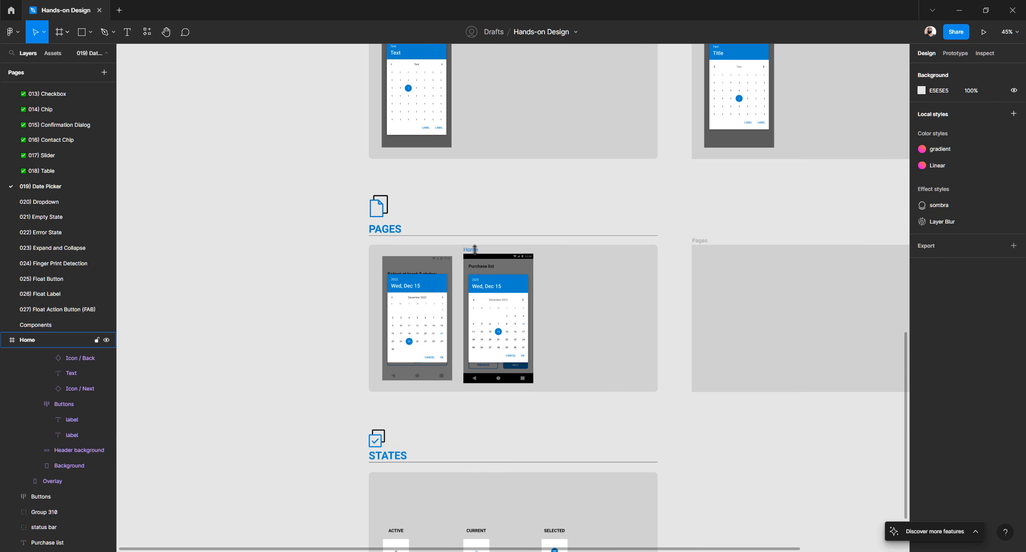
click(475, 249)
drag(475, 251, 714, 253)
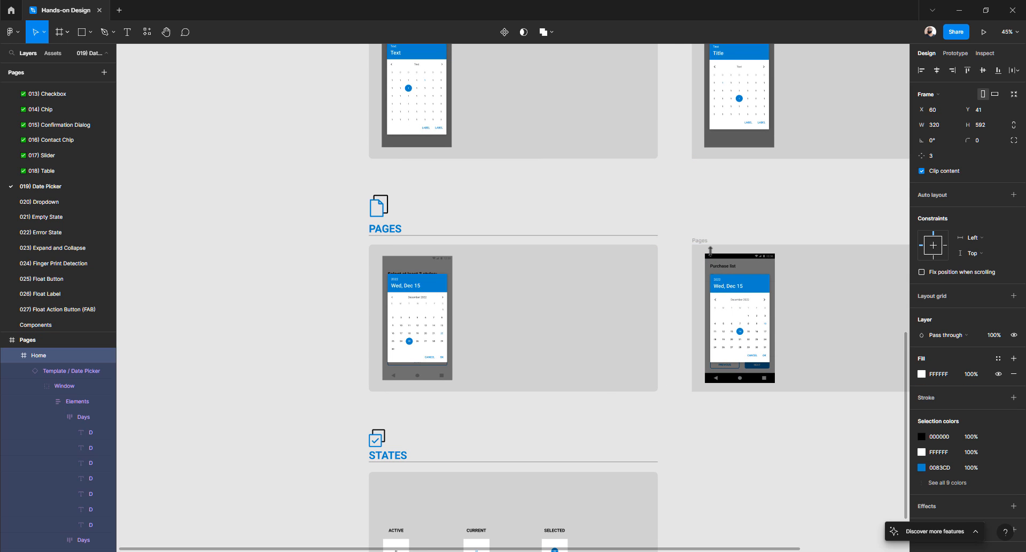
- Nudge the Home frame left inside the Pages frame to X 55
scroll(713, 251, right, 2)
scroll(620, 253, up, 5)
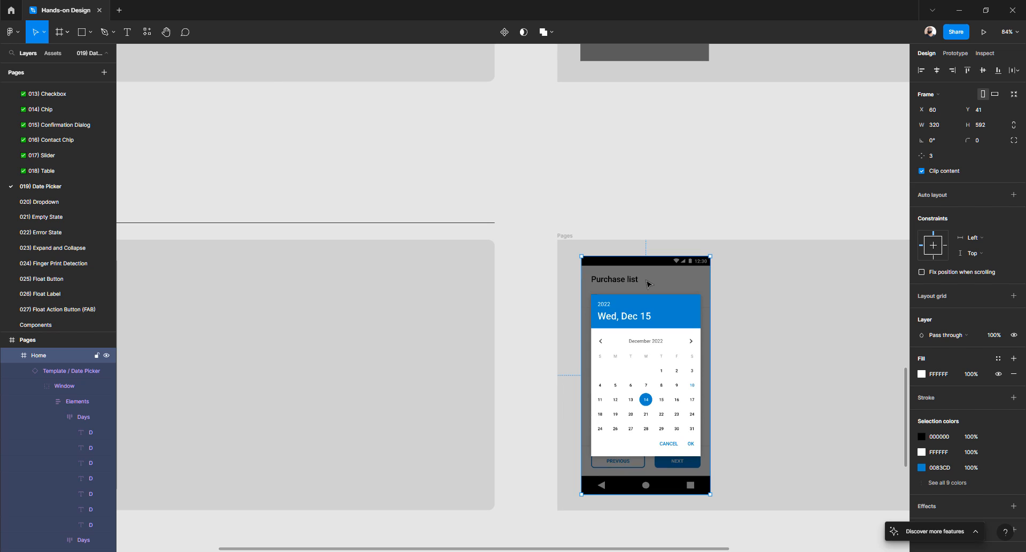
key(Left)
key(Left)
key(Left)
key(Left)
key(Left)
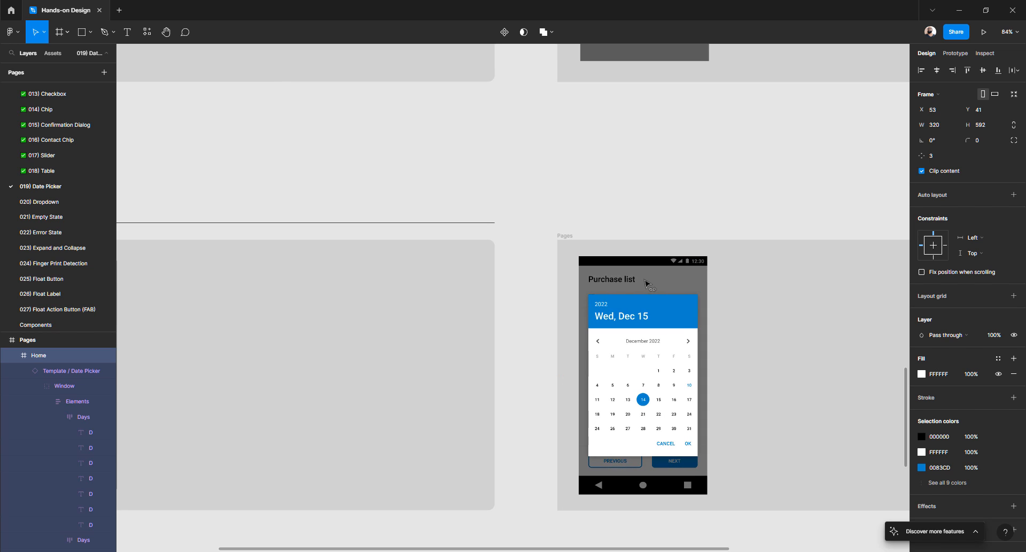
scroll(645, 284, down, 5)
scroll(641, 284, up, 3)
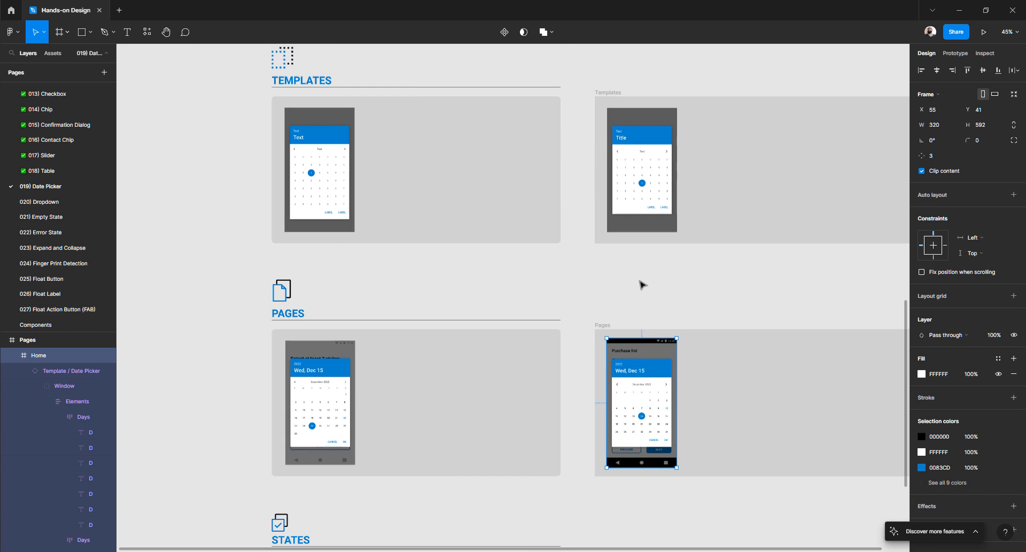
scroll(642, 284, right, 3)
scroll(636, 285, up, 5)
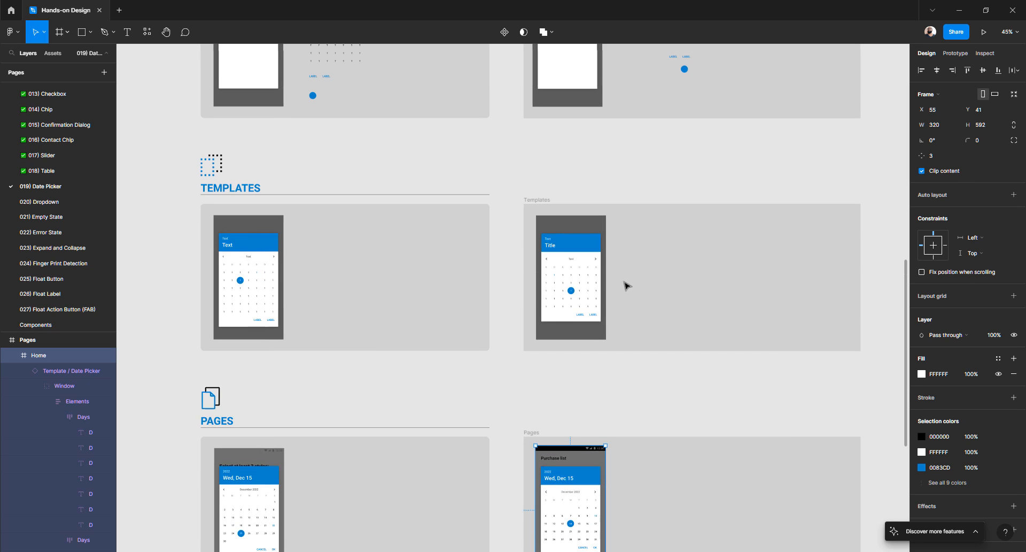